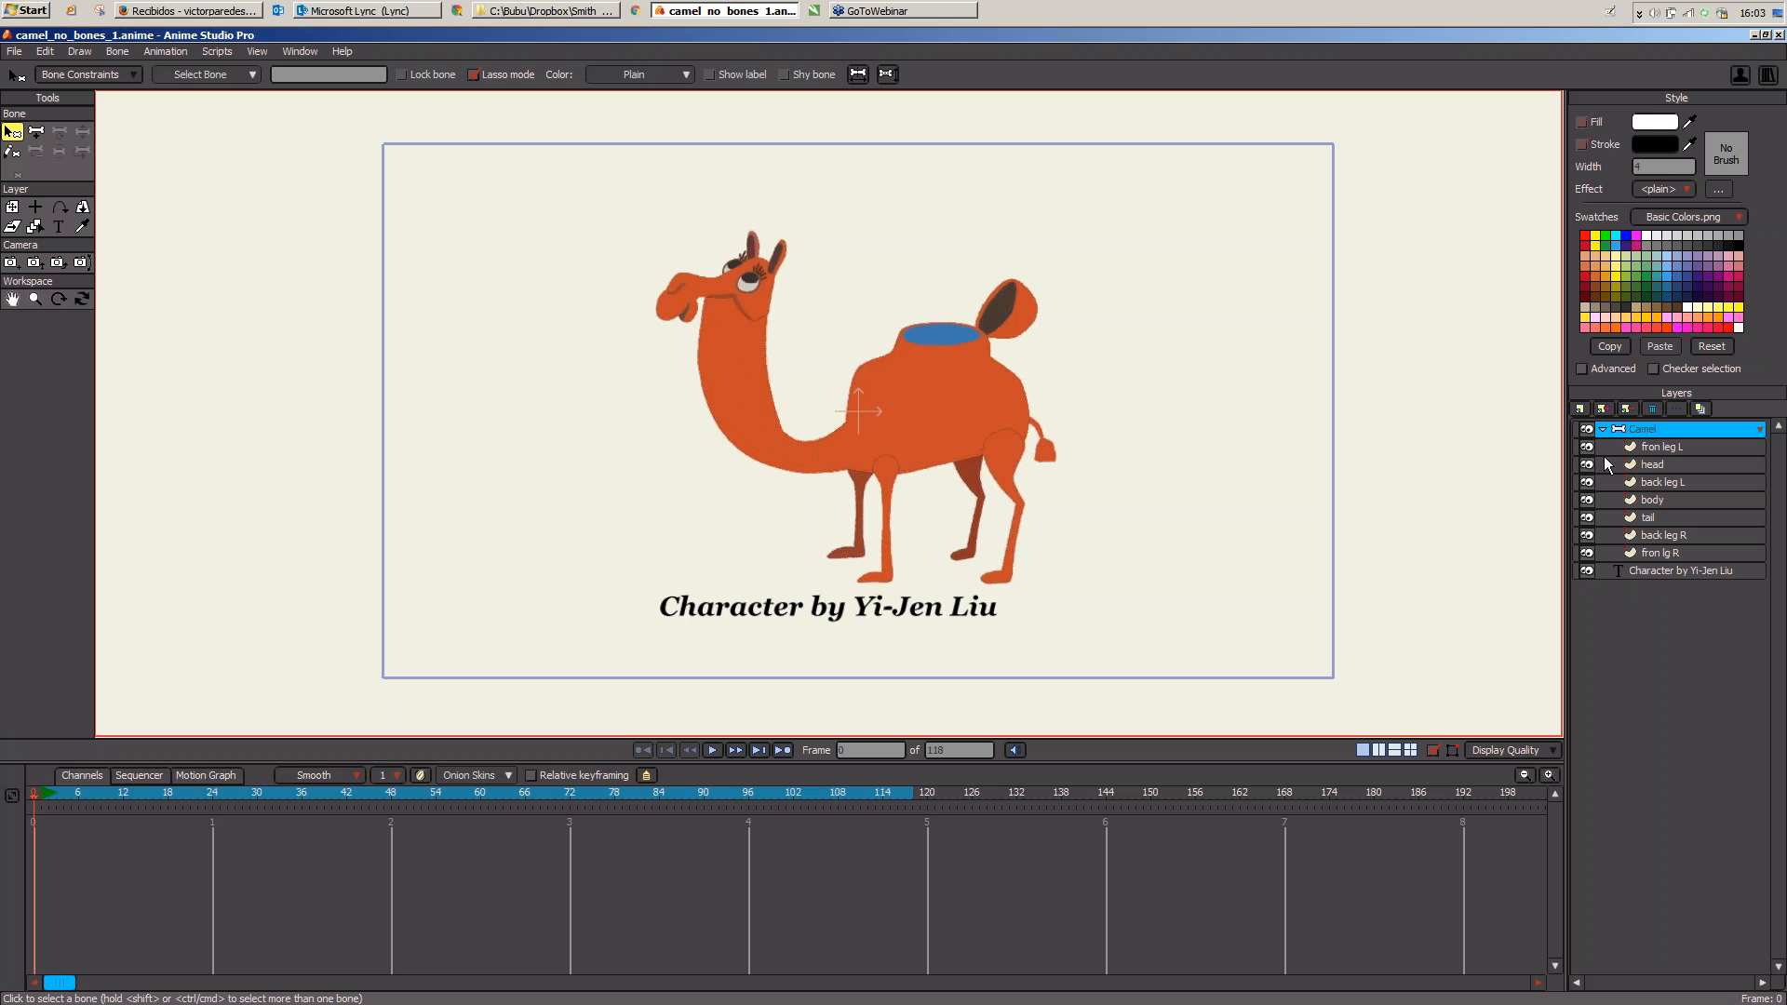
Step: Examine which body part each vector layer inside the Camel group holds, ending on the Camel bone layer
{"action": "left_click", "coordinate": [1661, 447]}
{"action": "left_click", "coordinate": [1659, 468]}
{"action": "left_click", "coordinate": [1657, 486]}
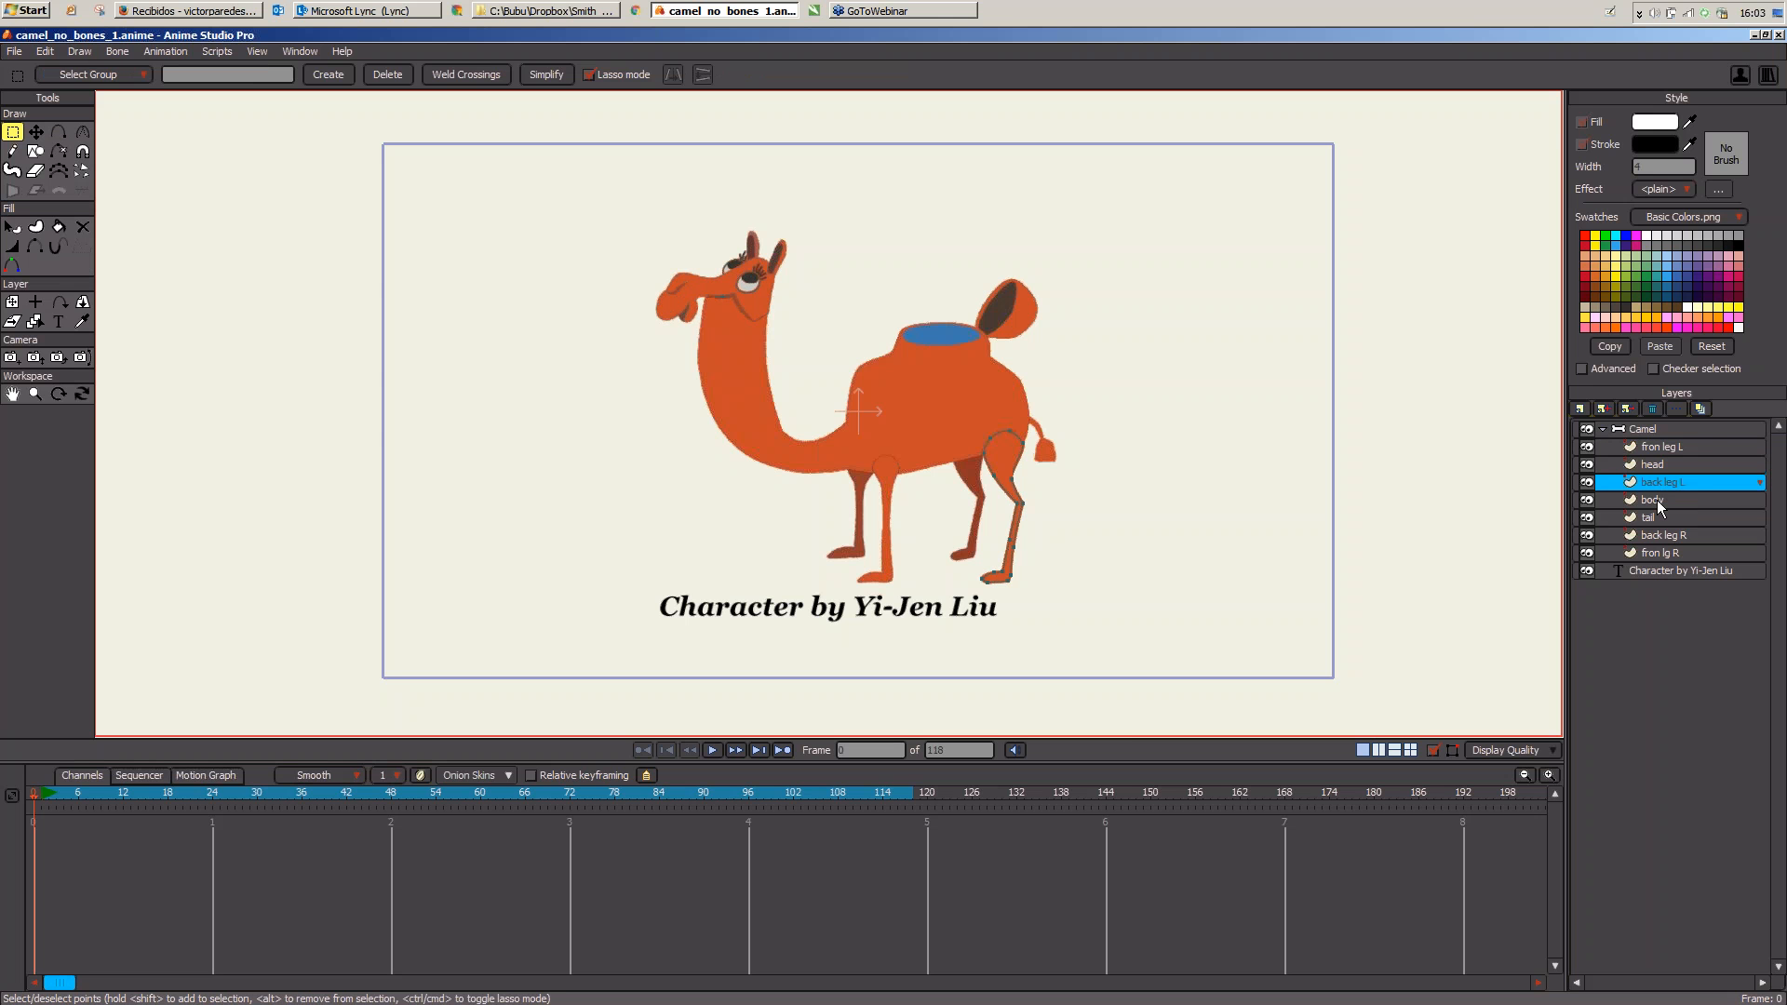
{"action": "left_click", "coordinate": [1662, 517]}
{"action": "left_click", "coordinate": [1662, 535]}
{"action": "left_click", "coordinate": [1658, 551]}
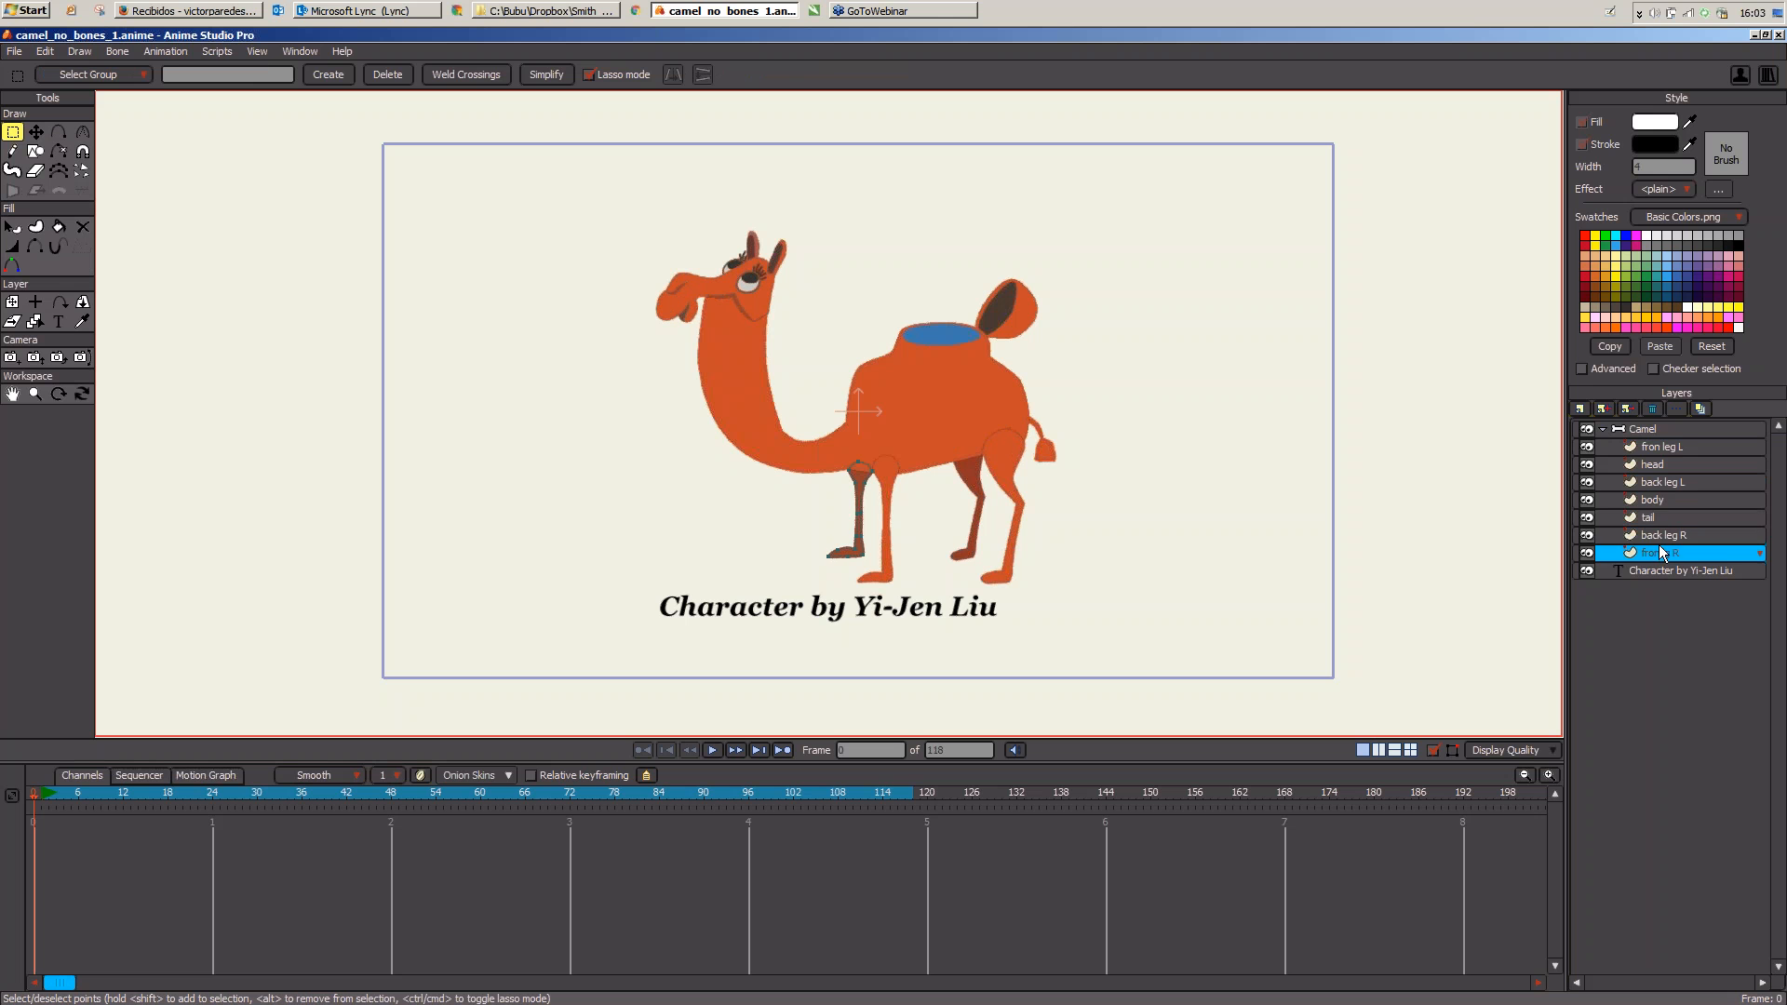
{"action": "left_click", "coordinate": [1661, 520]}
{"action": "left_click", "coordinate": [1666, 428]}
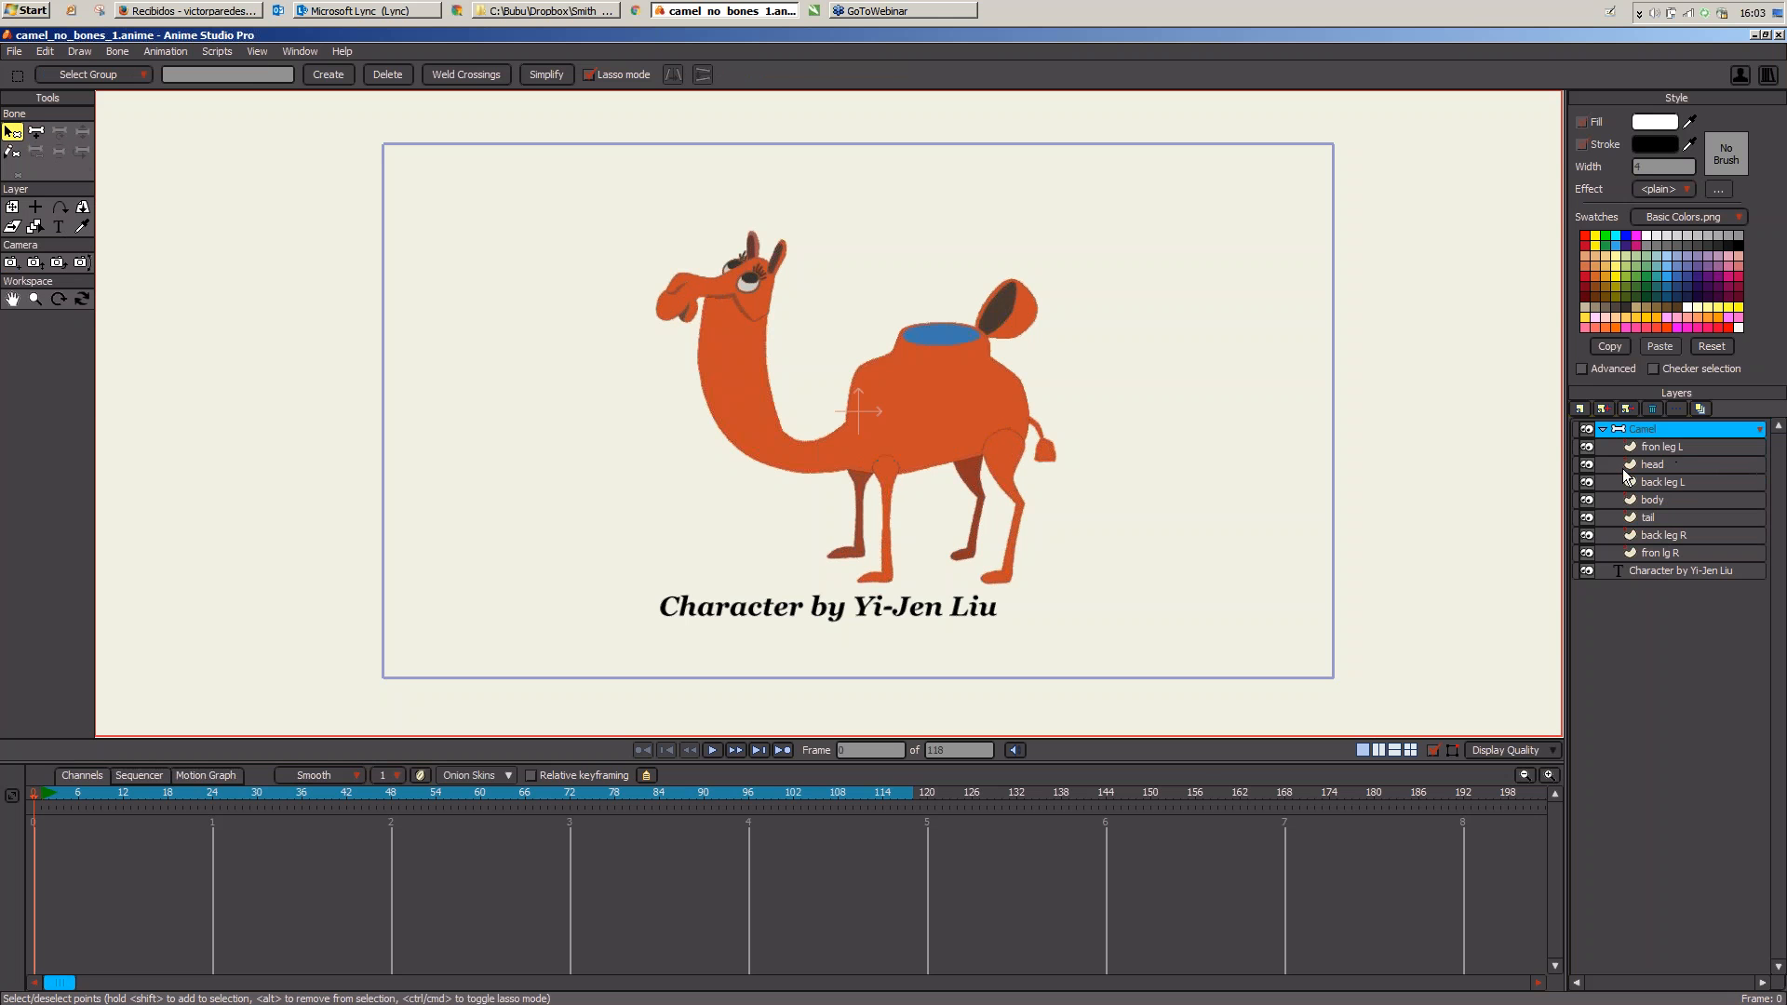
Step: Draw a vertical root bone from the middle of the camel's body up through the hump opening
{"action": "right_click", "coordinate": [1308, 584]}
{"action": "left_click_drag", "start_coordinate": [1308, 584], "coordinate": [1310, 585]}
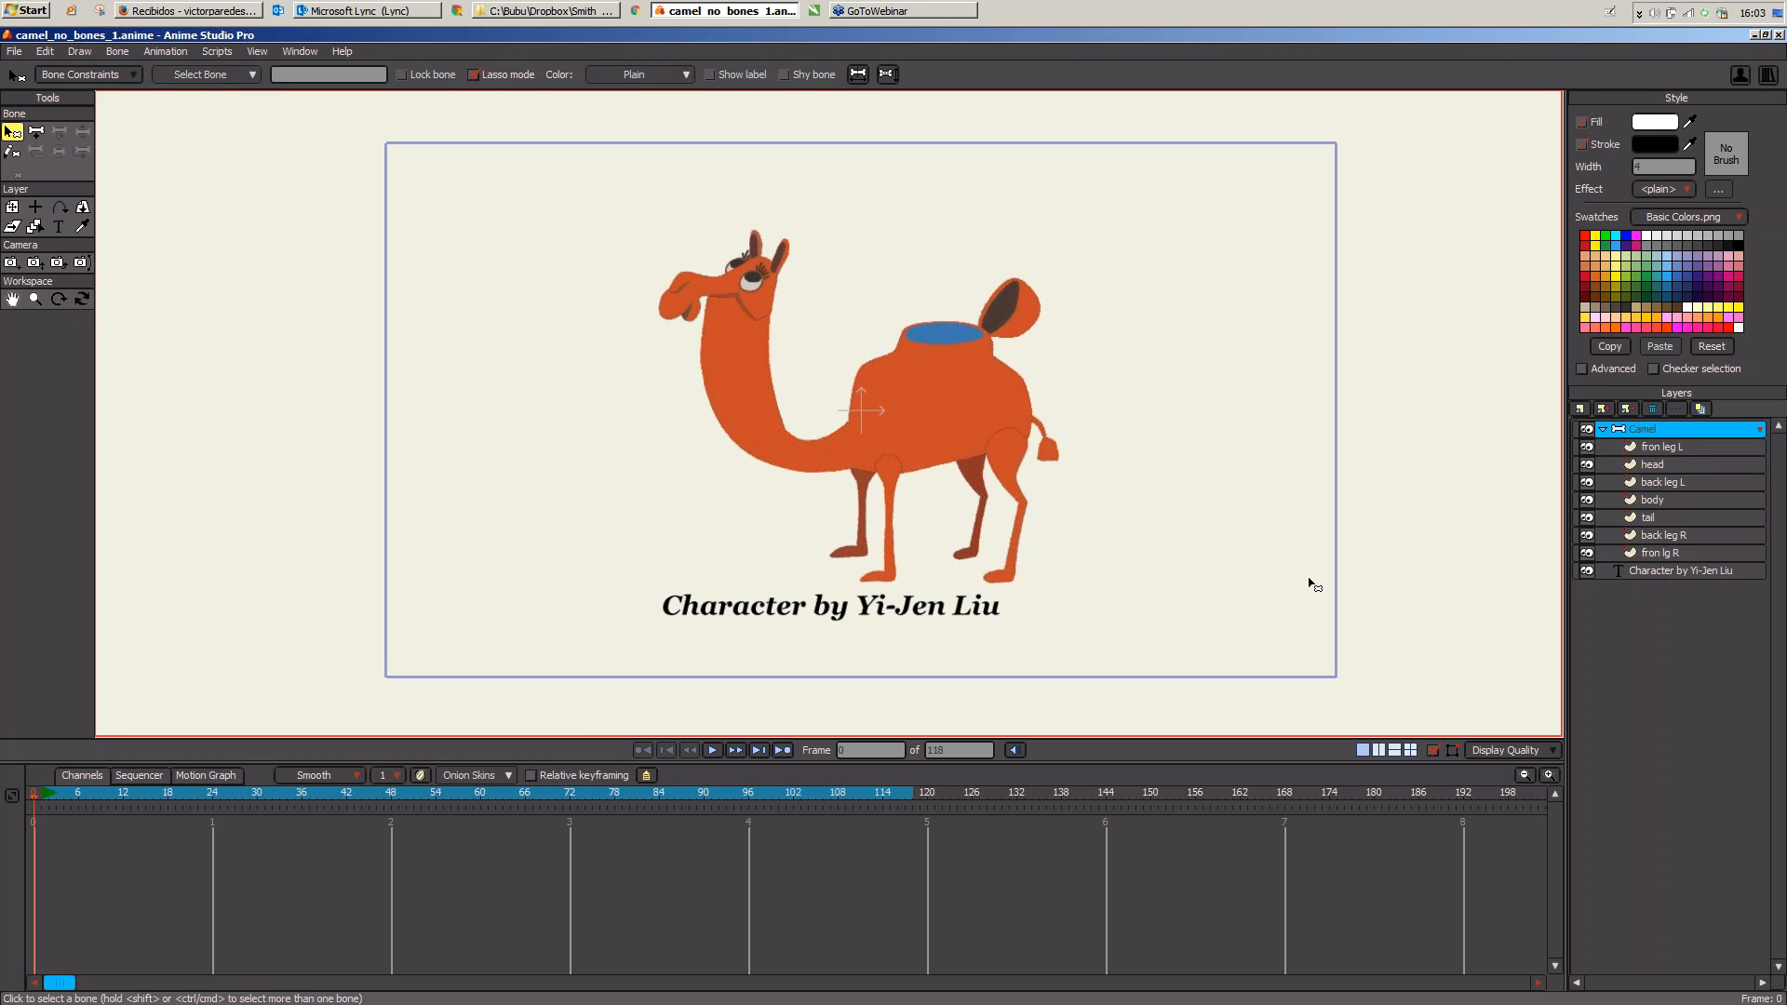
{"action": "left_click", "coordinate": [38, 136]}
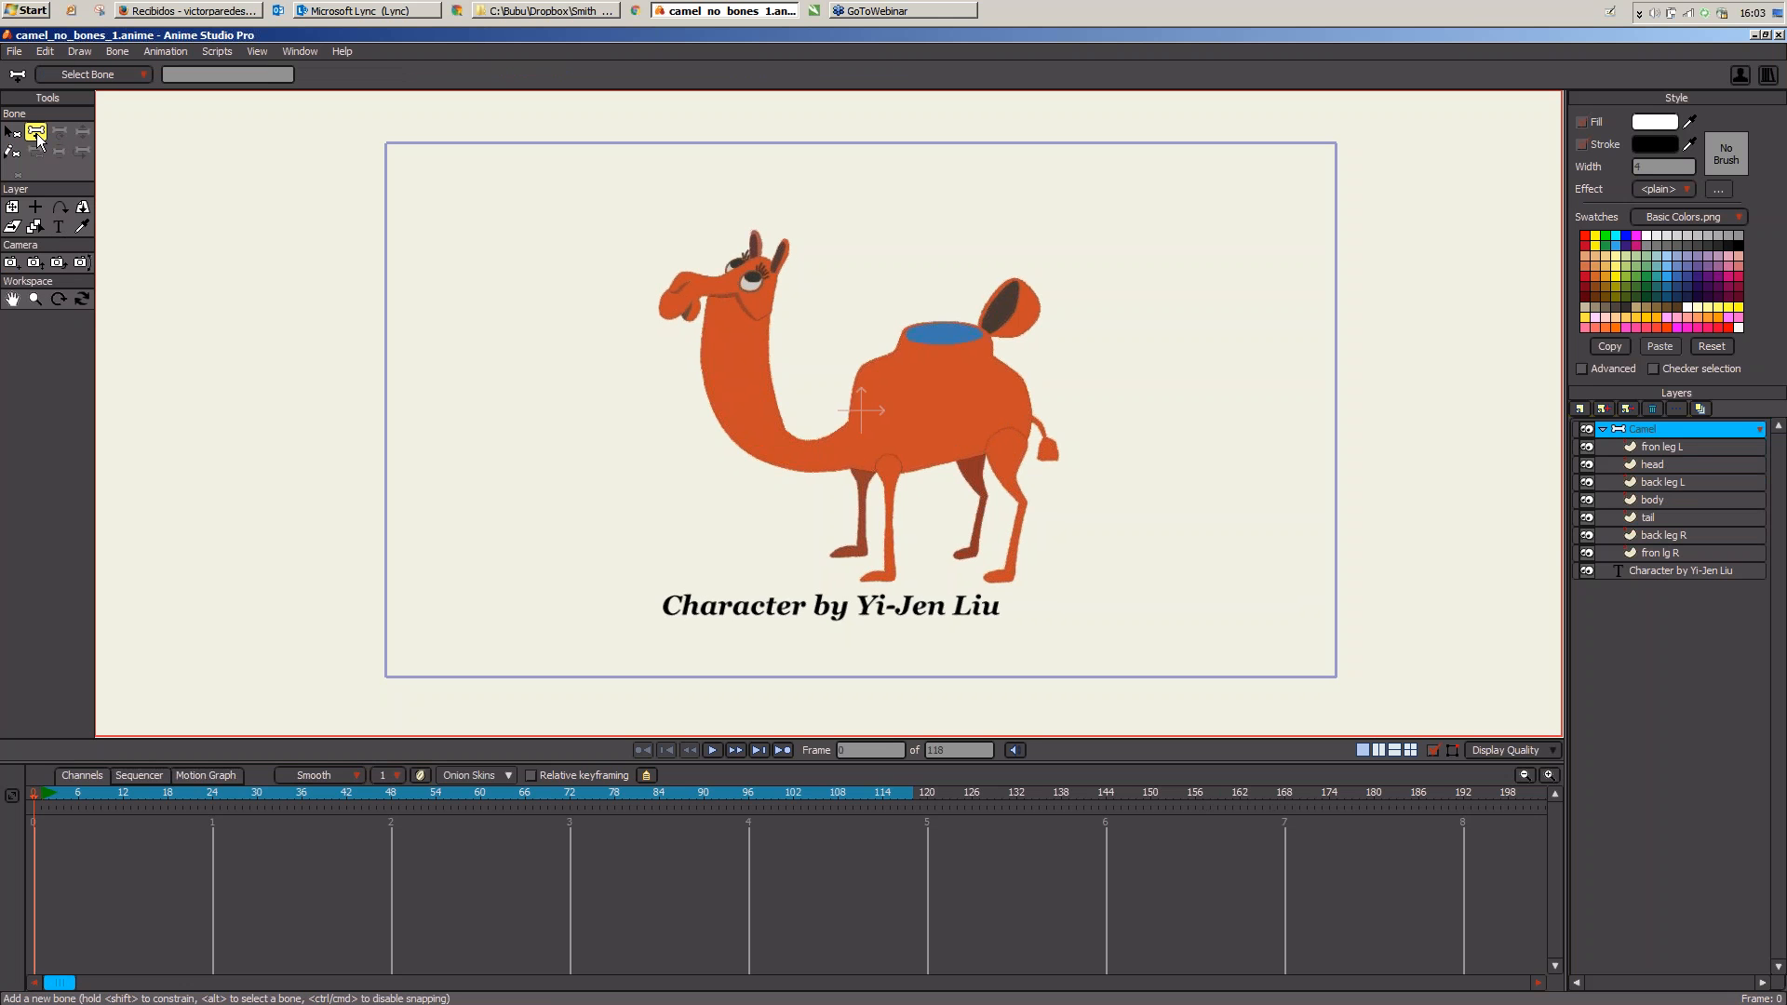
{"action": "left_click_drag", "start_coordinate": [962, 450], "coordinate": [755, 464]}
{"action": "scroll", "coordinate": [755, 464], "scroll_direction": "up", "scroll_amount": 1}
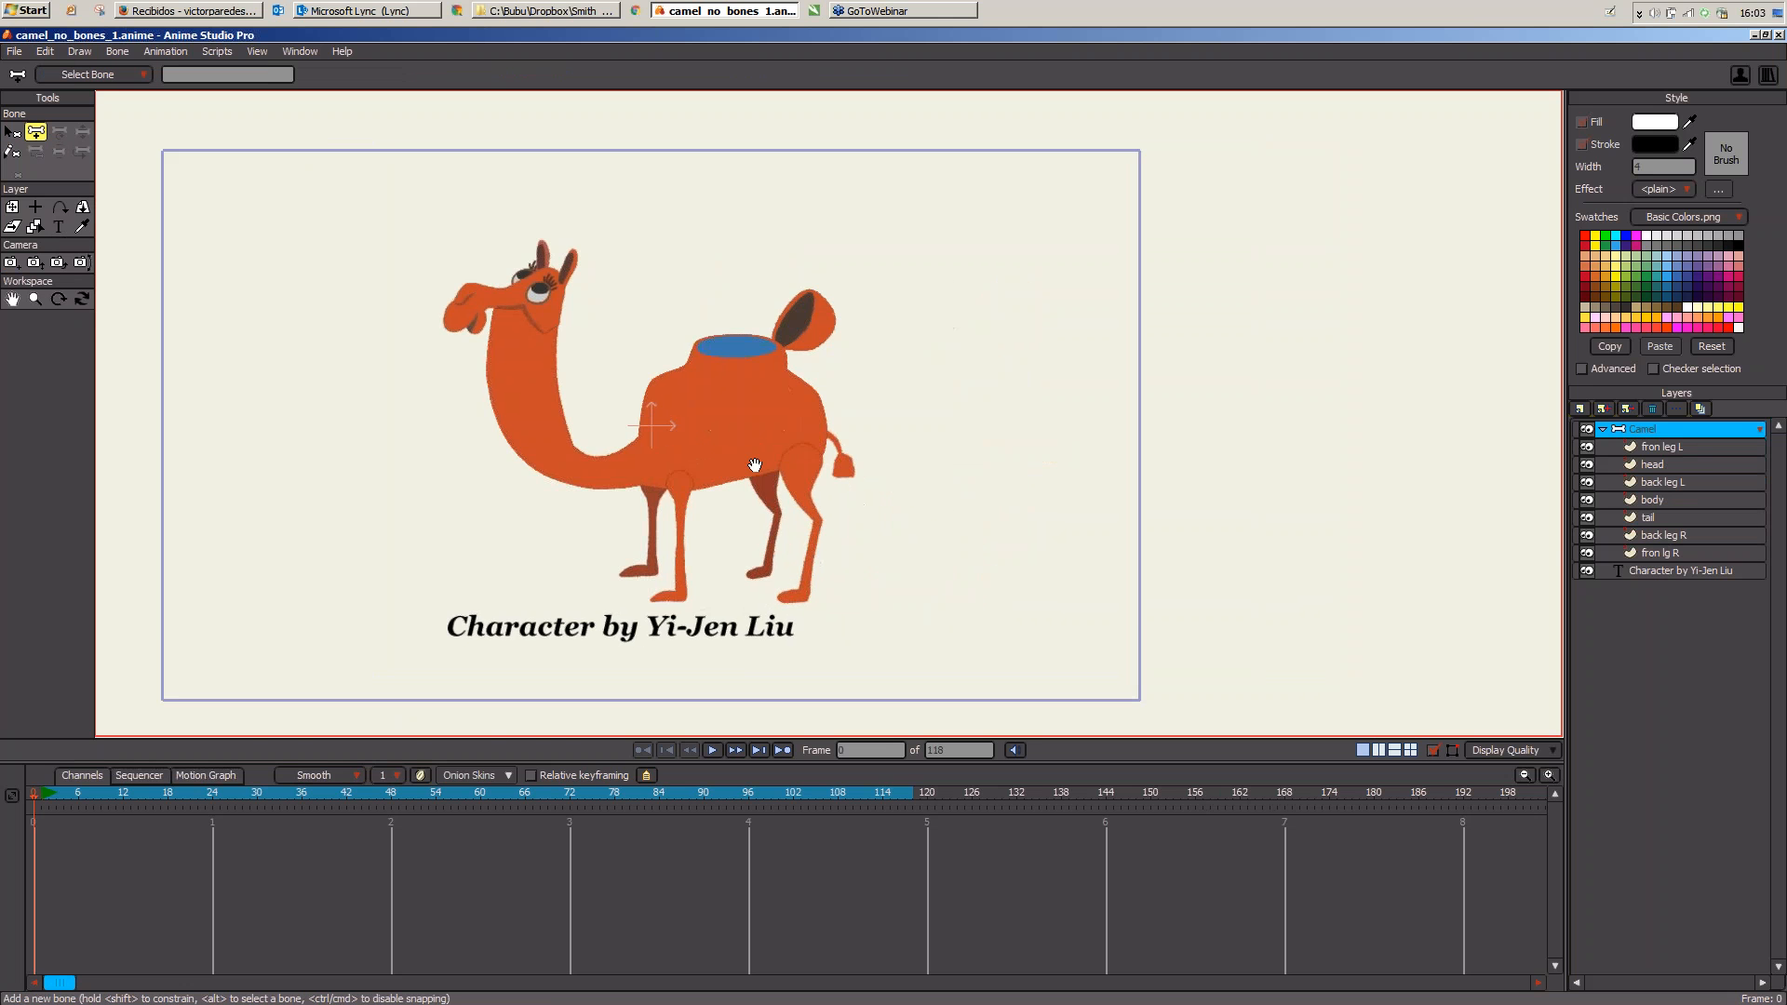
{"action": "scroll", "coordinate": [1017, 411], "scroll_direction": "up", "scroll_amount": 3}
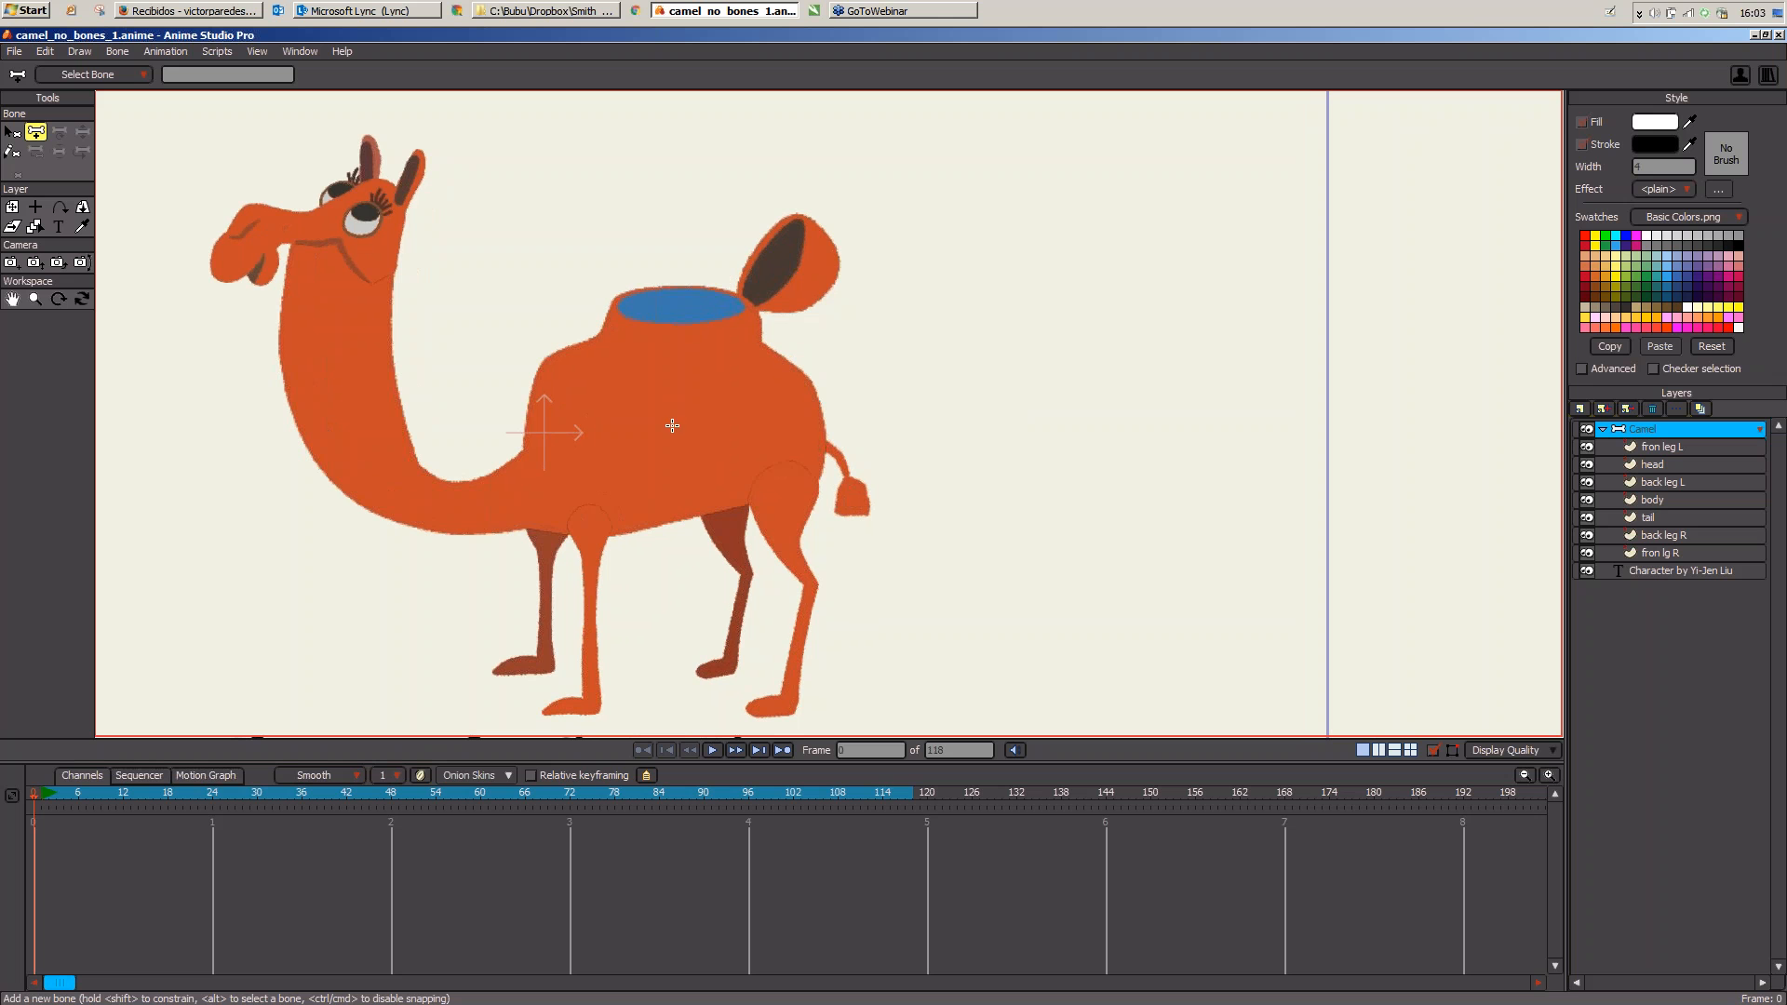
{"action": "left_click_drag", "start_coordinate": [673, 425], "coordinate": [669, 256]}
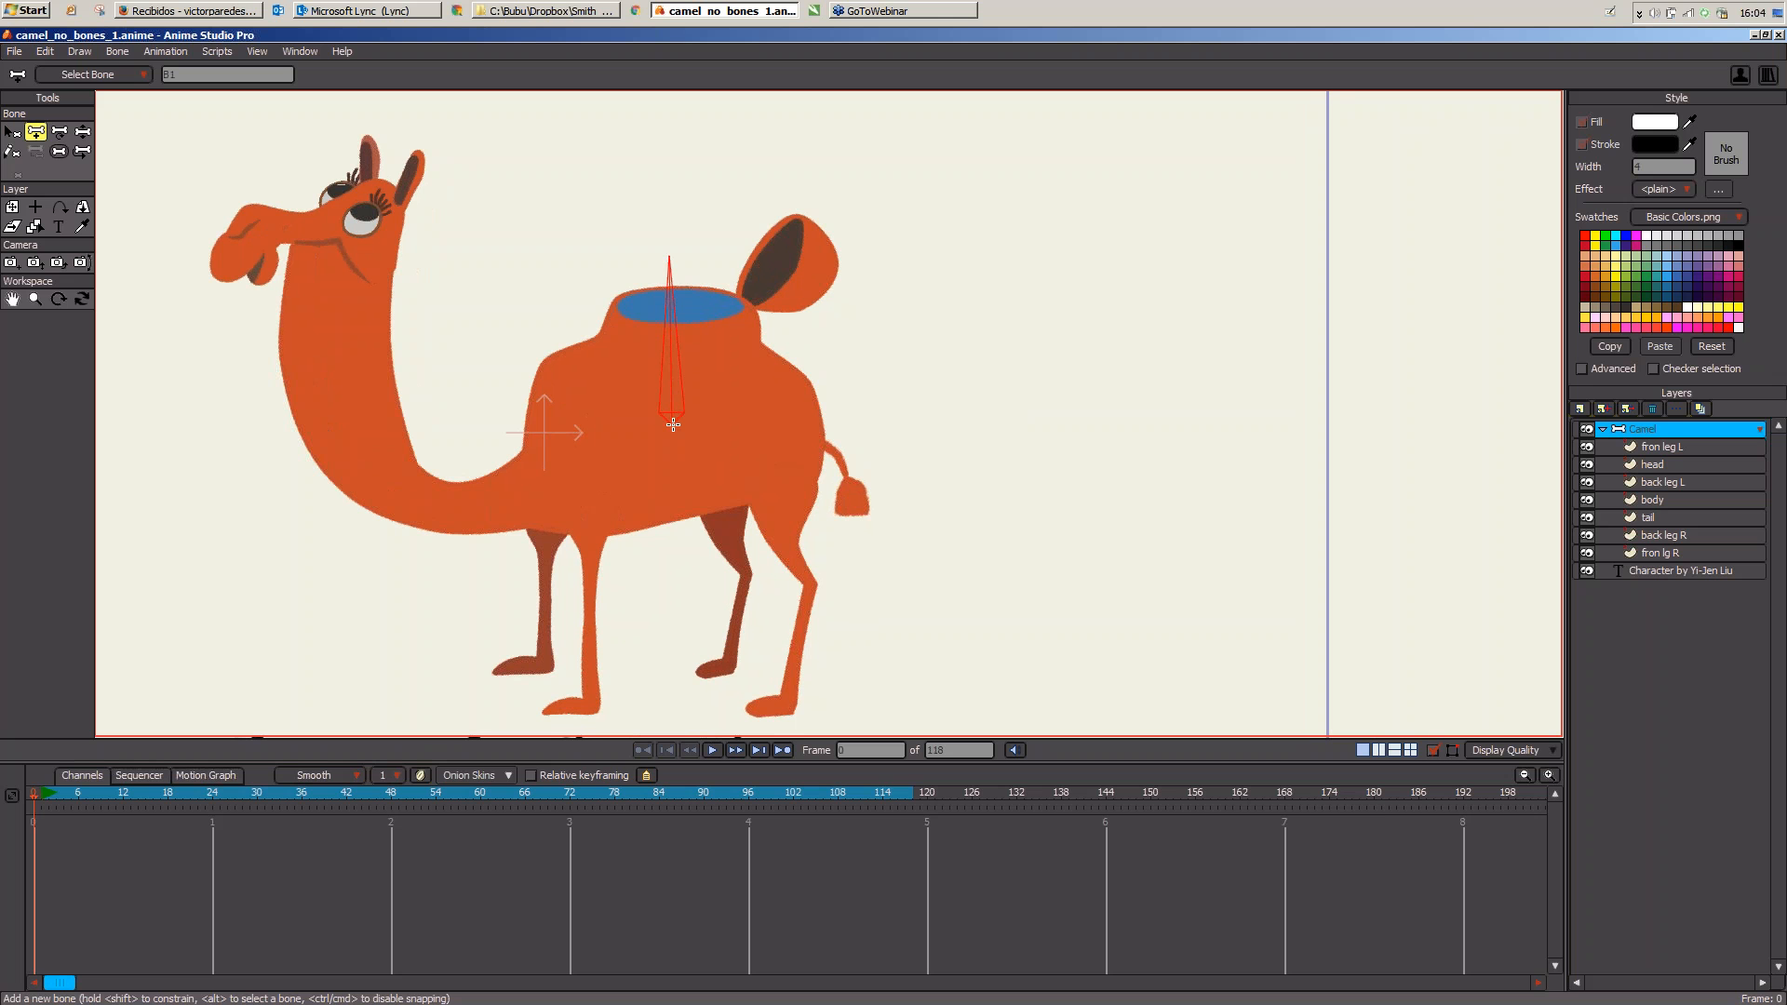
Step: Add two child bones starting at the root bone's base, one reaching back to the rump and one forward to the chest
{"action": "left_click_drag", "start_coordinate": [673, 424], "coordinate": [824, 419]}
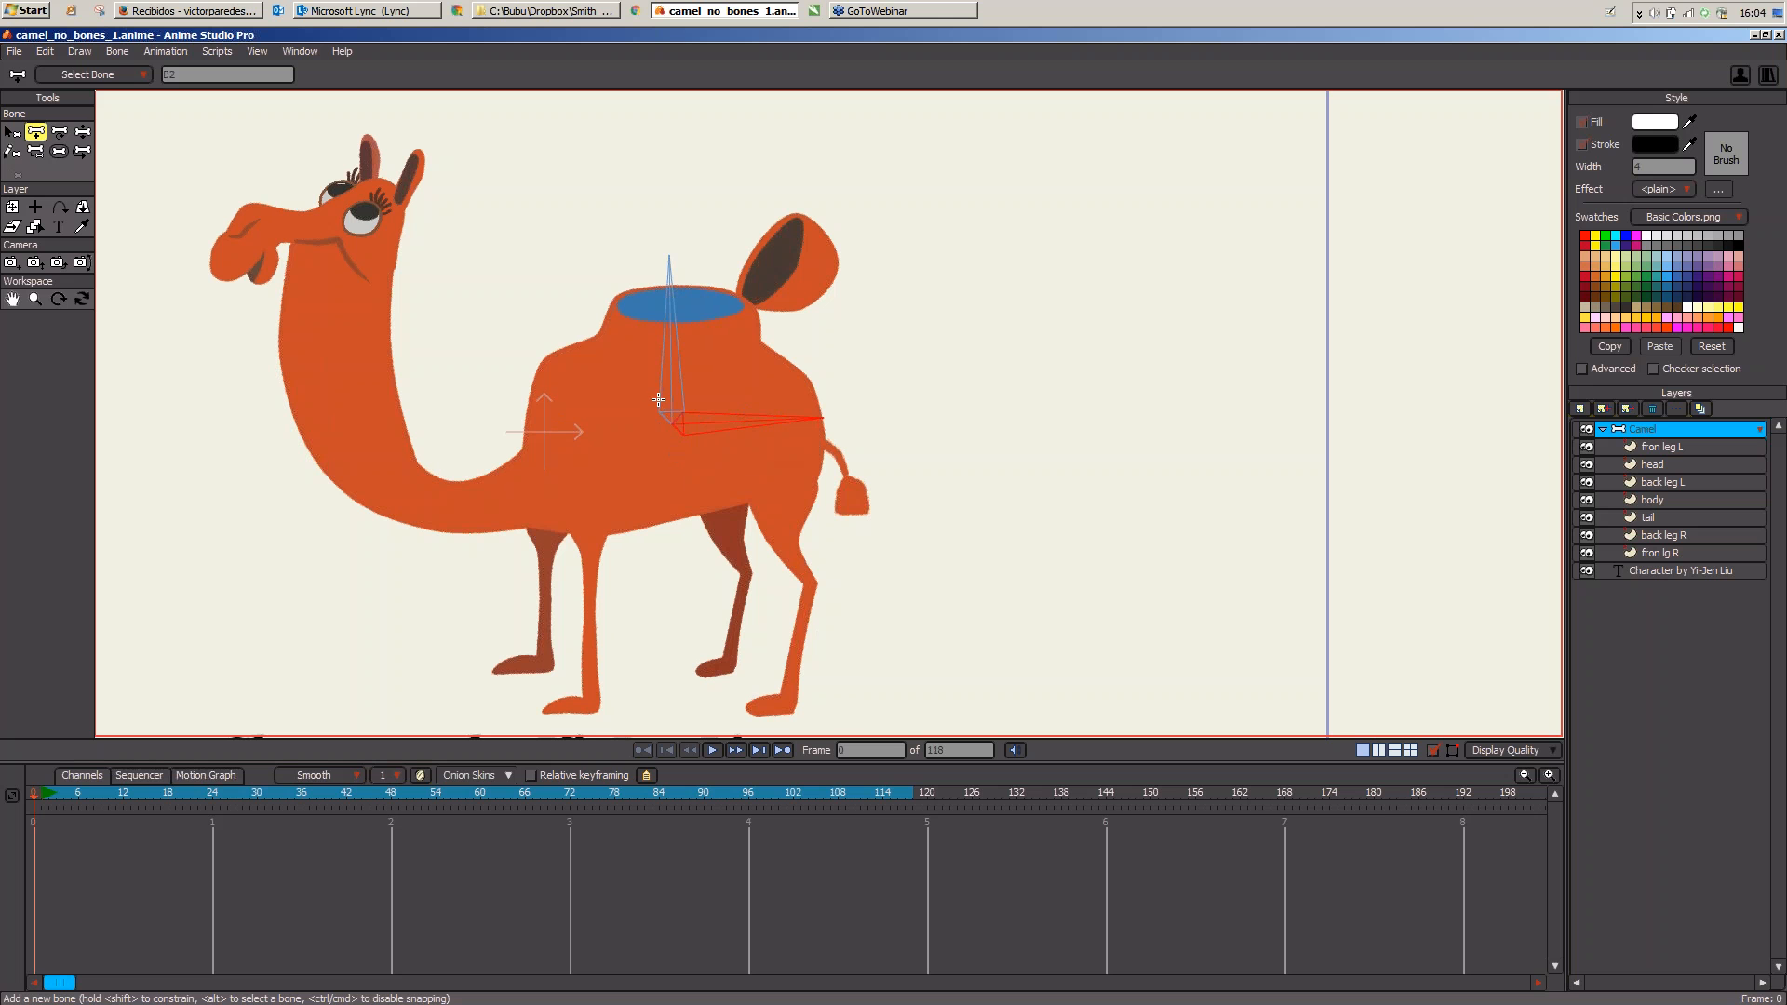
{"action": "left_click", "coordinate": [669, 347]}
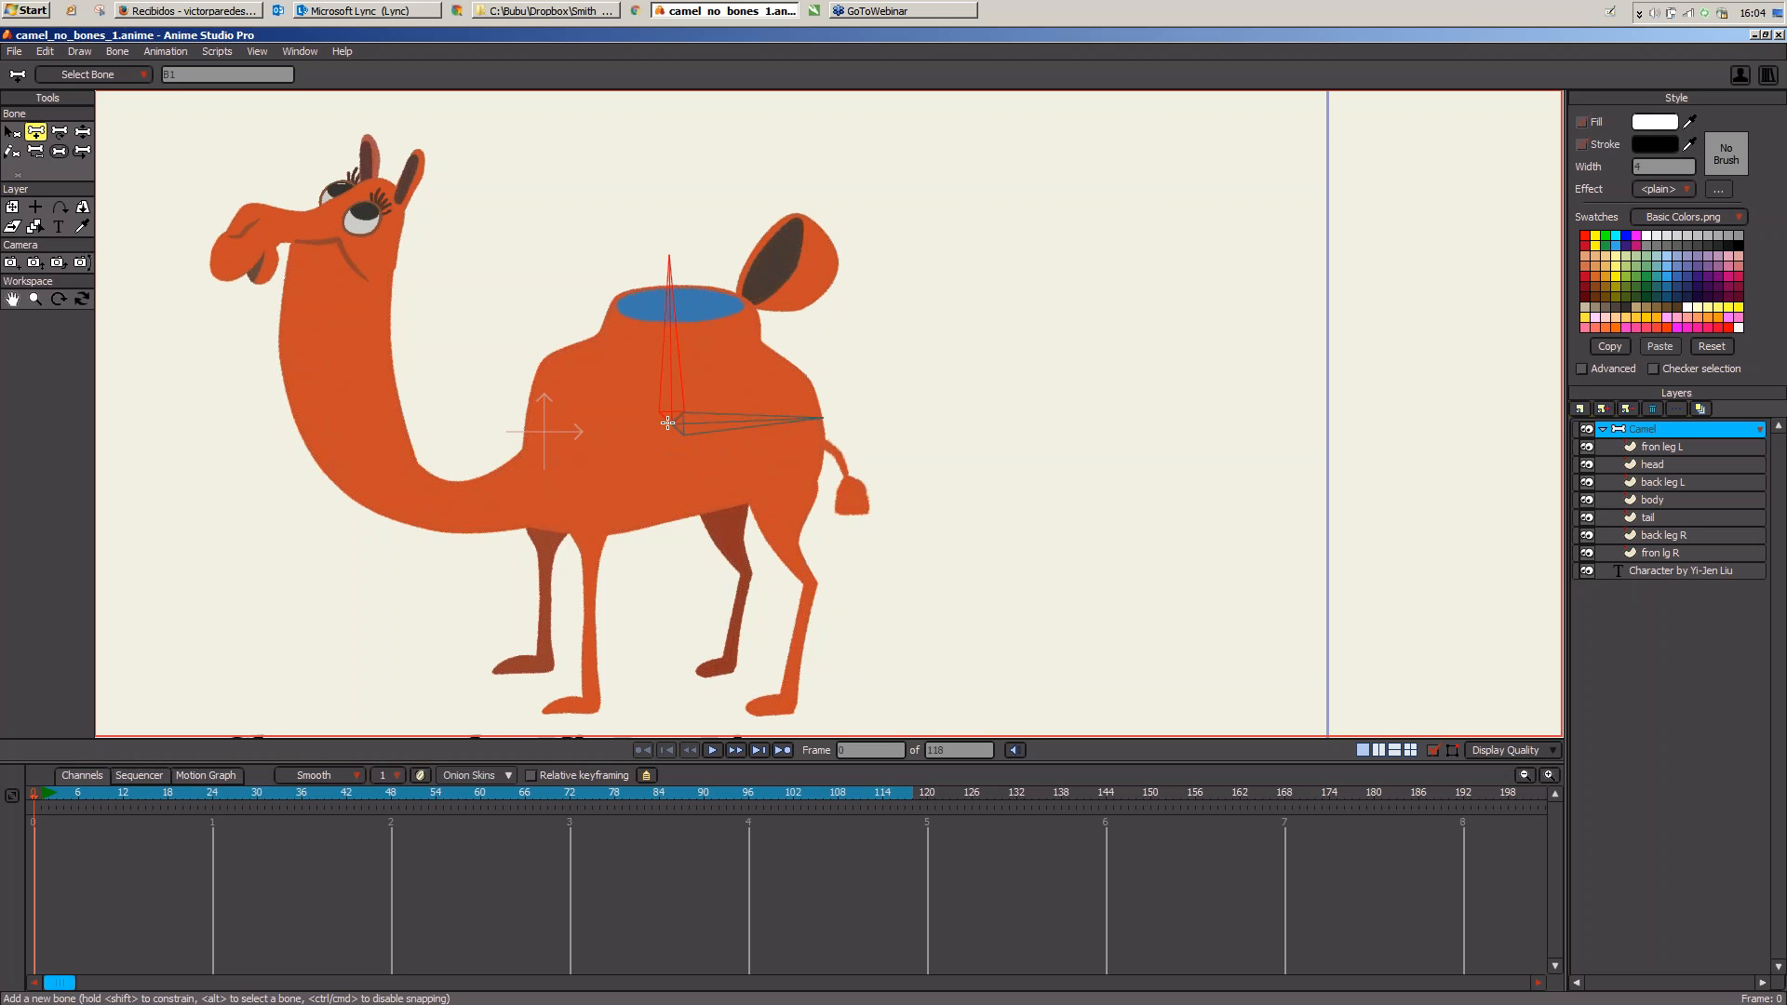
{"action": "left_click_drag", "start_coordinate": [667, 423], "coordinate": [535, 443]}
Step: Hide the camel artwork temporarily and test how the root, rear and front body bones rotate with Manipulate Bones
{"action": "left_click", "coordinate": [1587, 430]}
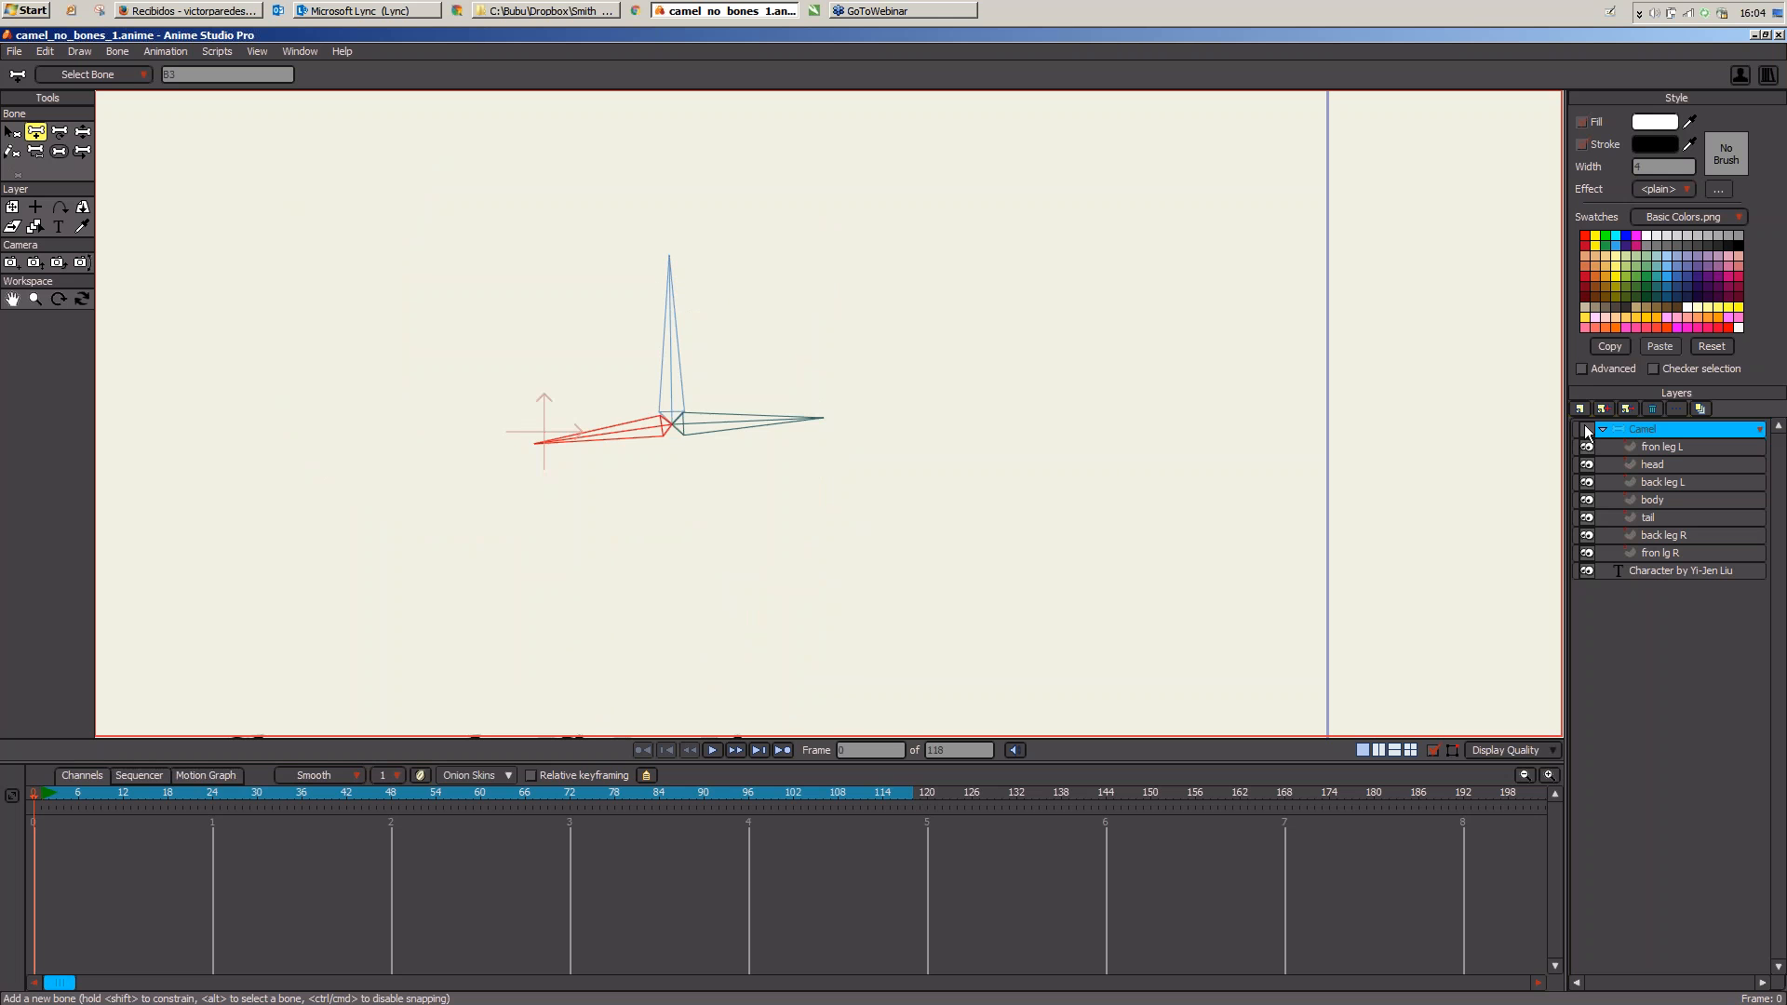
{"action": "left_click", "coordinate": [82, 132]}
{"action": "mouse_move", "coordinate": [673, 300]}
{"action": "left_mouse_down"}
{"action": "mouse_move", "coordinate": [672, 370]}
{"action": "mouse_move", "coordinate": [668, 310]}
{"action": "left_mouse_up"}
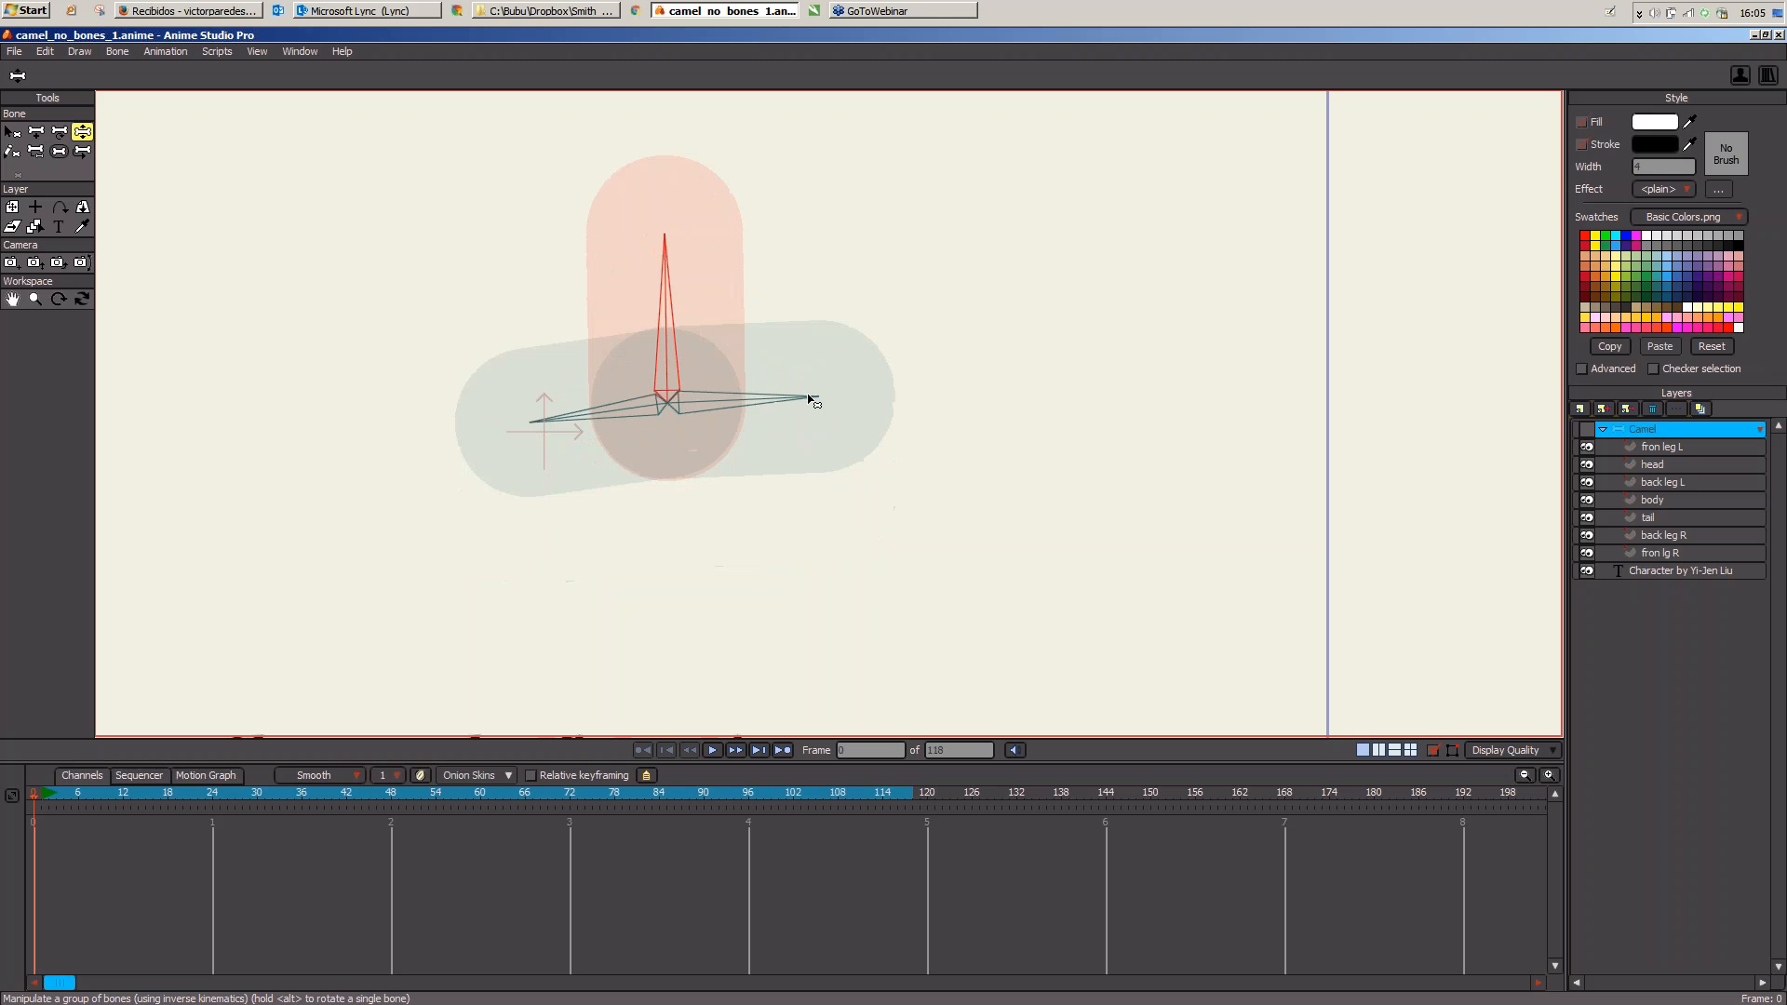
{"action": "left_click_drag", "start_coordinate": [808, 398], "coordinate": [826, 311]}
{"action": "mouse_move", "coordinate": [807, 371]}
{"action": "left_mouse_down"}
{"action": "mouse_move", "coordinate": [810, 403]}
{"action": "mouse_move", "coordinate": [806, 382]}
{"action": "mouse_move", "coordinate": [794, 400]}
{"action": "left_mouse_up"}
{"action": "left_click", "coordinate": [572, 430]}
{"action": "mouse_move", "coordinate": [572, 430]}
{"action": "left_mouse_down"}
{"action": "mouse_move", "coordinate": [571, 371]}
{"action": "mouse_move", "coordinate": [578, 450]}
{"action": "mouse_move", "coordinate": [558, 484]}
{"action": "mouse_move", "coordinate": [564, 369]}
{"action": "mouse_move", "coordinate": [563, 466]}
{"action": "mouse_move", "coordinate": [567, 439]}
{"action": "left_mouse_up"}
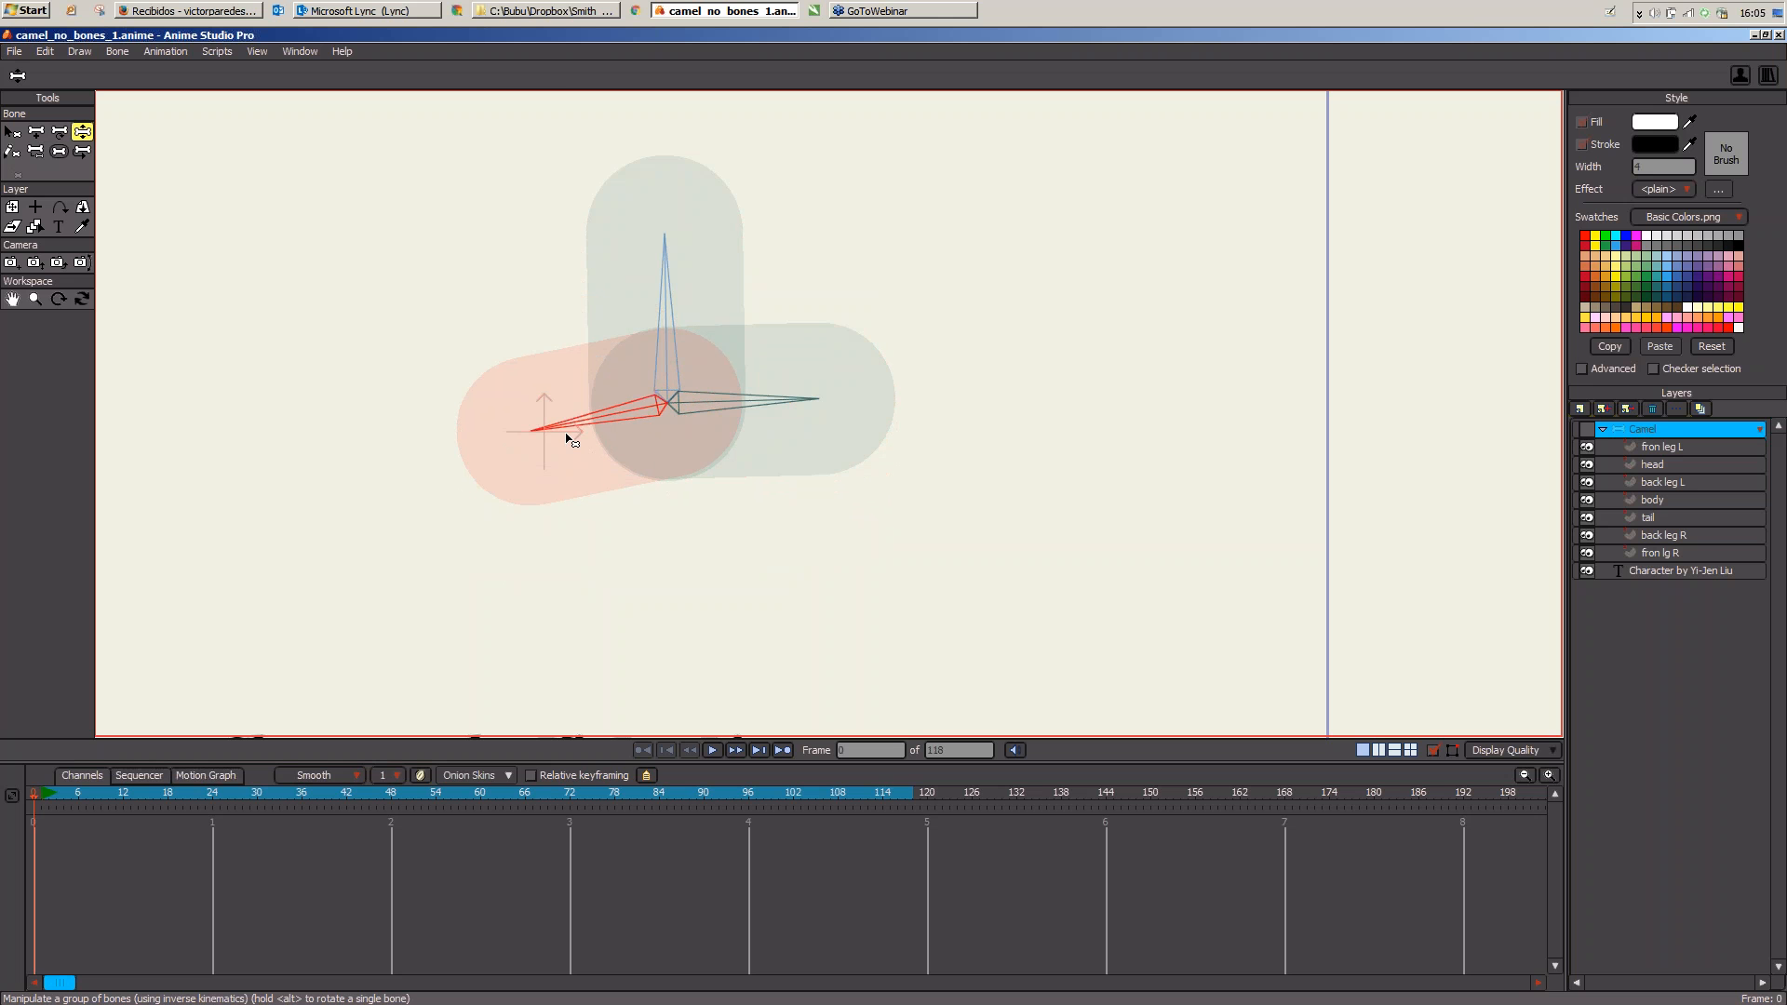
{"action": "left_click", "coordinate": [12, 131]}
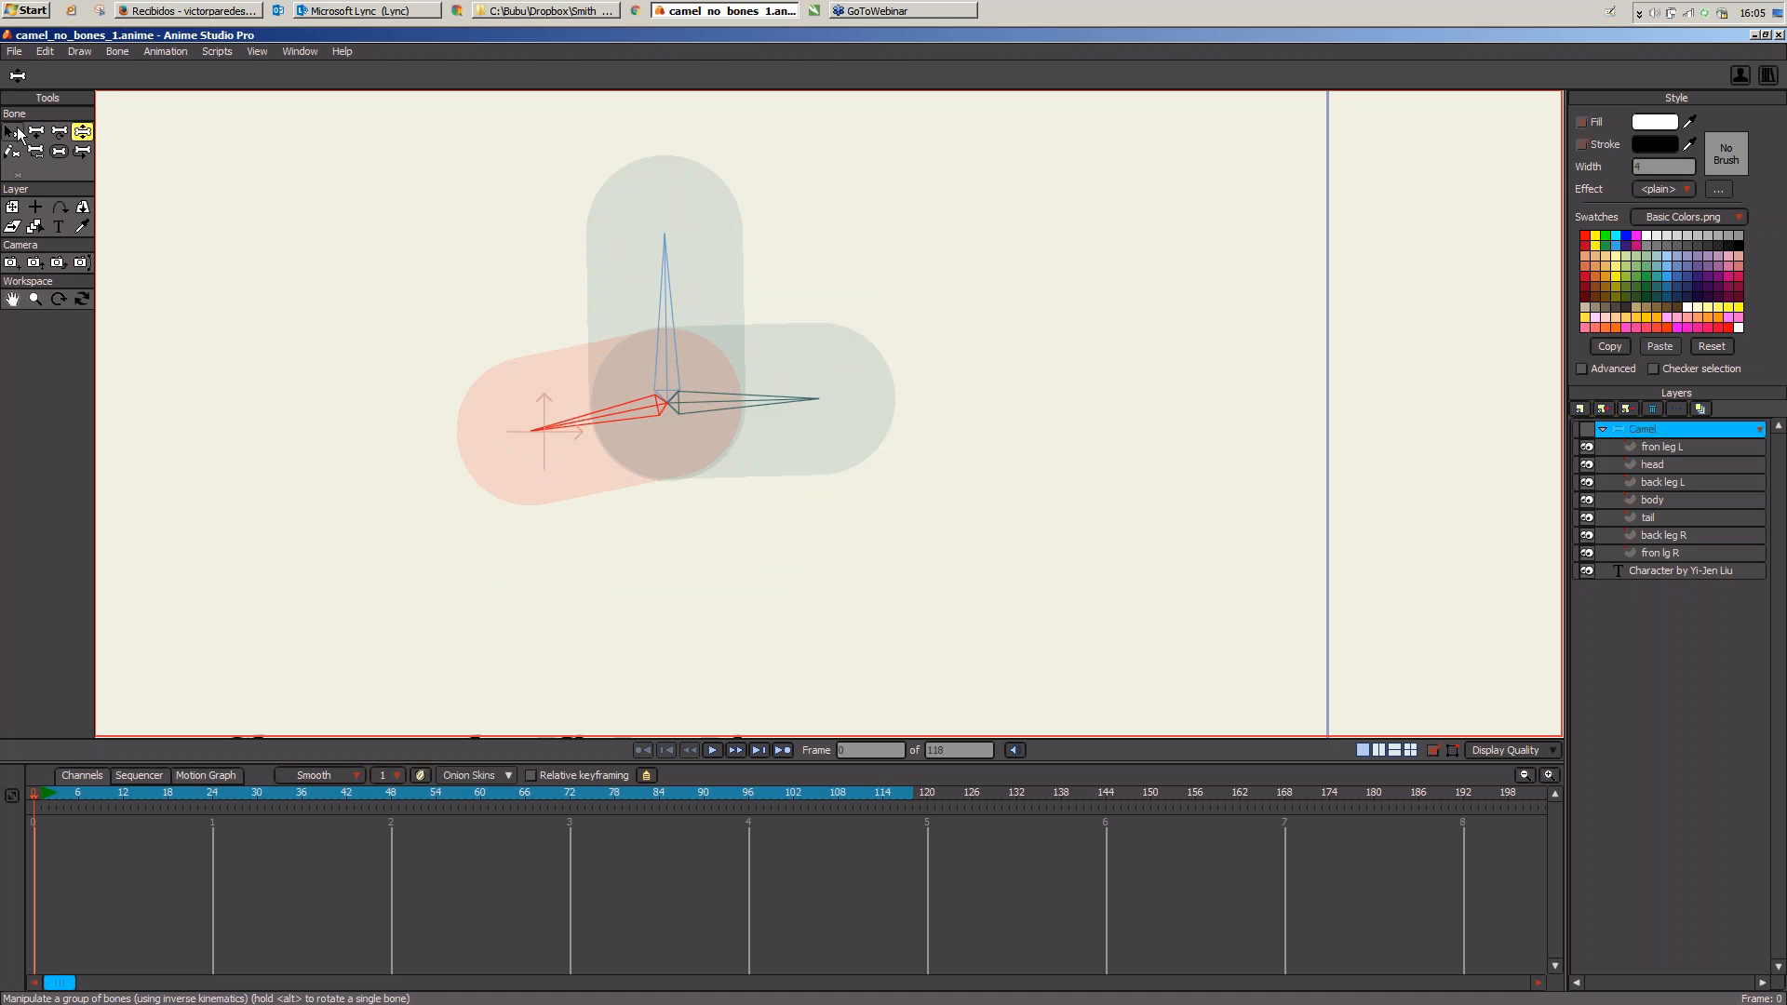
{"action": "left_click", "coordinate": [1588, 428]}
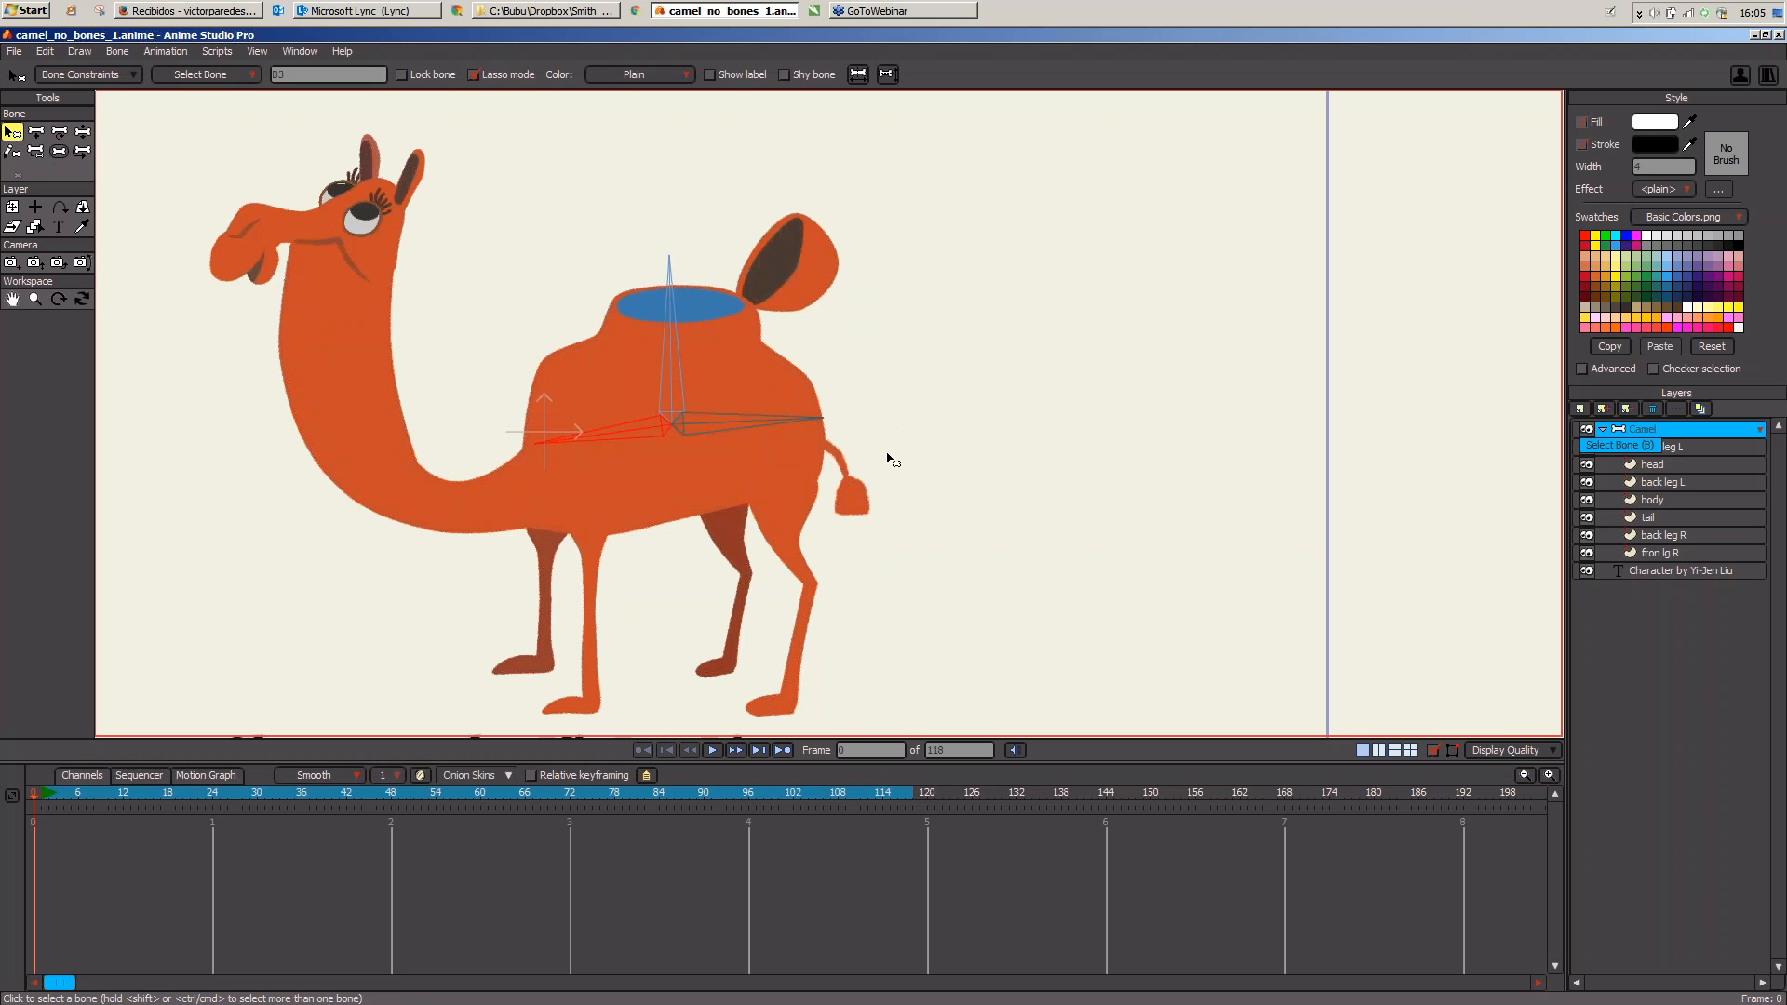
Step: Deselect the bones and hide every body-part layer of the camel except back leg L
{"action": "left_click", "coordinate": [813, 486]}
{"action": "scroll", "coordinate": [867, 493], "scroll_direction": "down", "scroll_amount": 1}
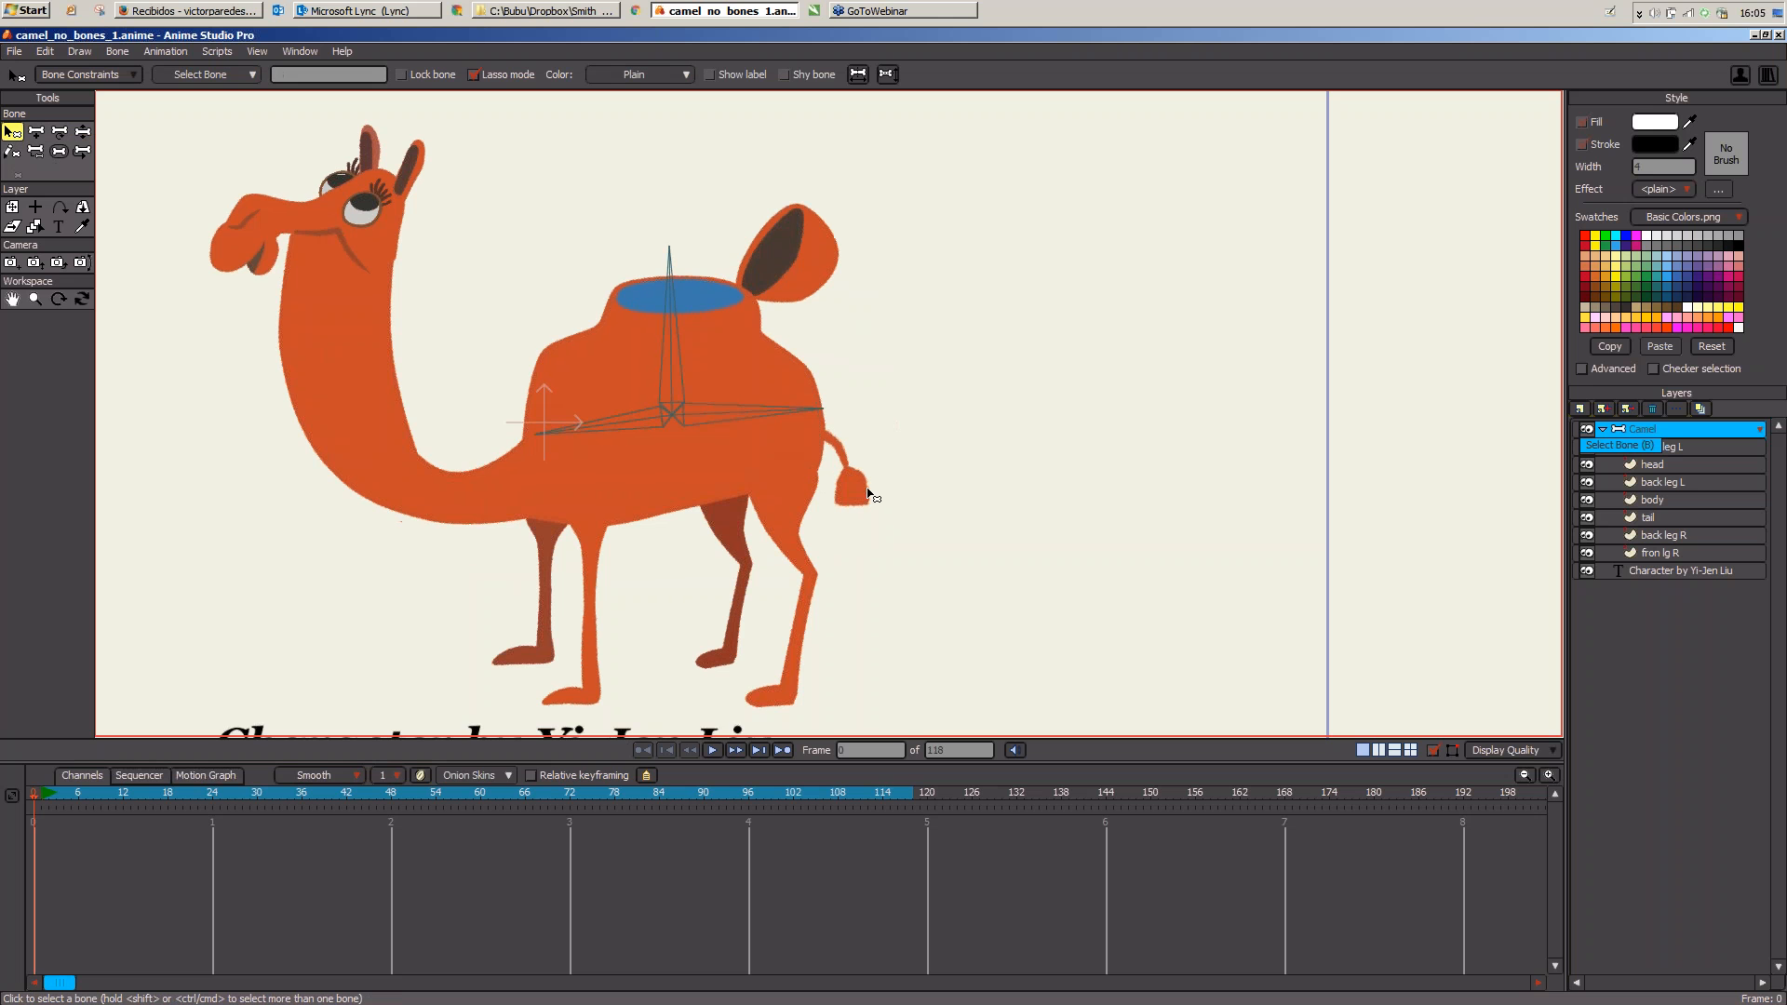
{"action": "left_click_drag", "start_coordinate": [867, 488], "coordinate": [870, 473]}
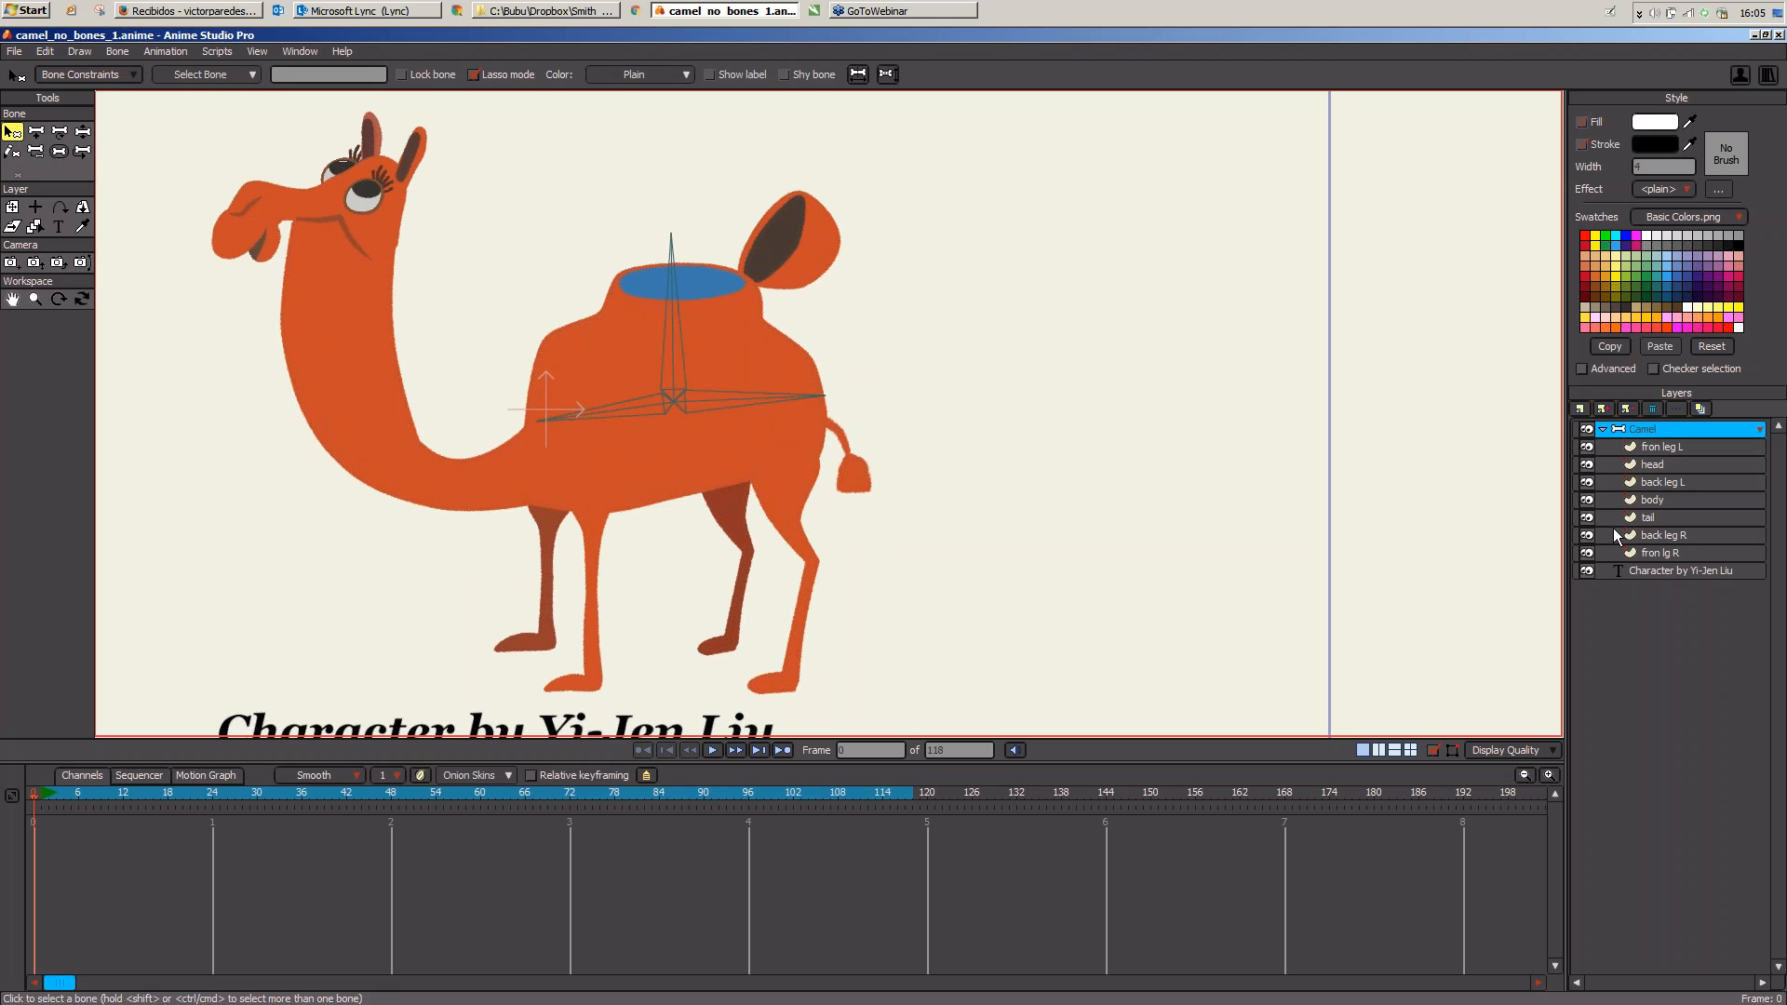
{"action": "left_click", "coordinate": [1587, 447]}
{"action": "left_click", "coordinate": [1587, 465]}
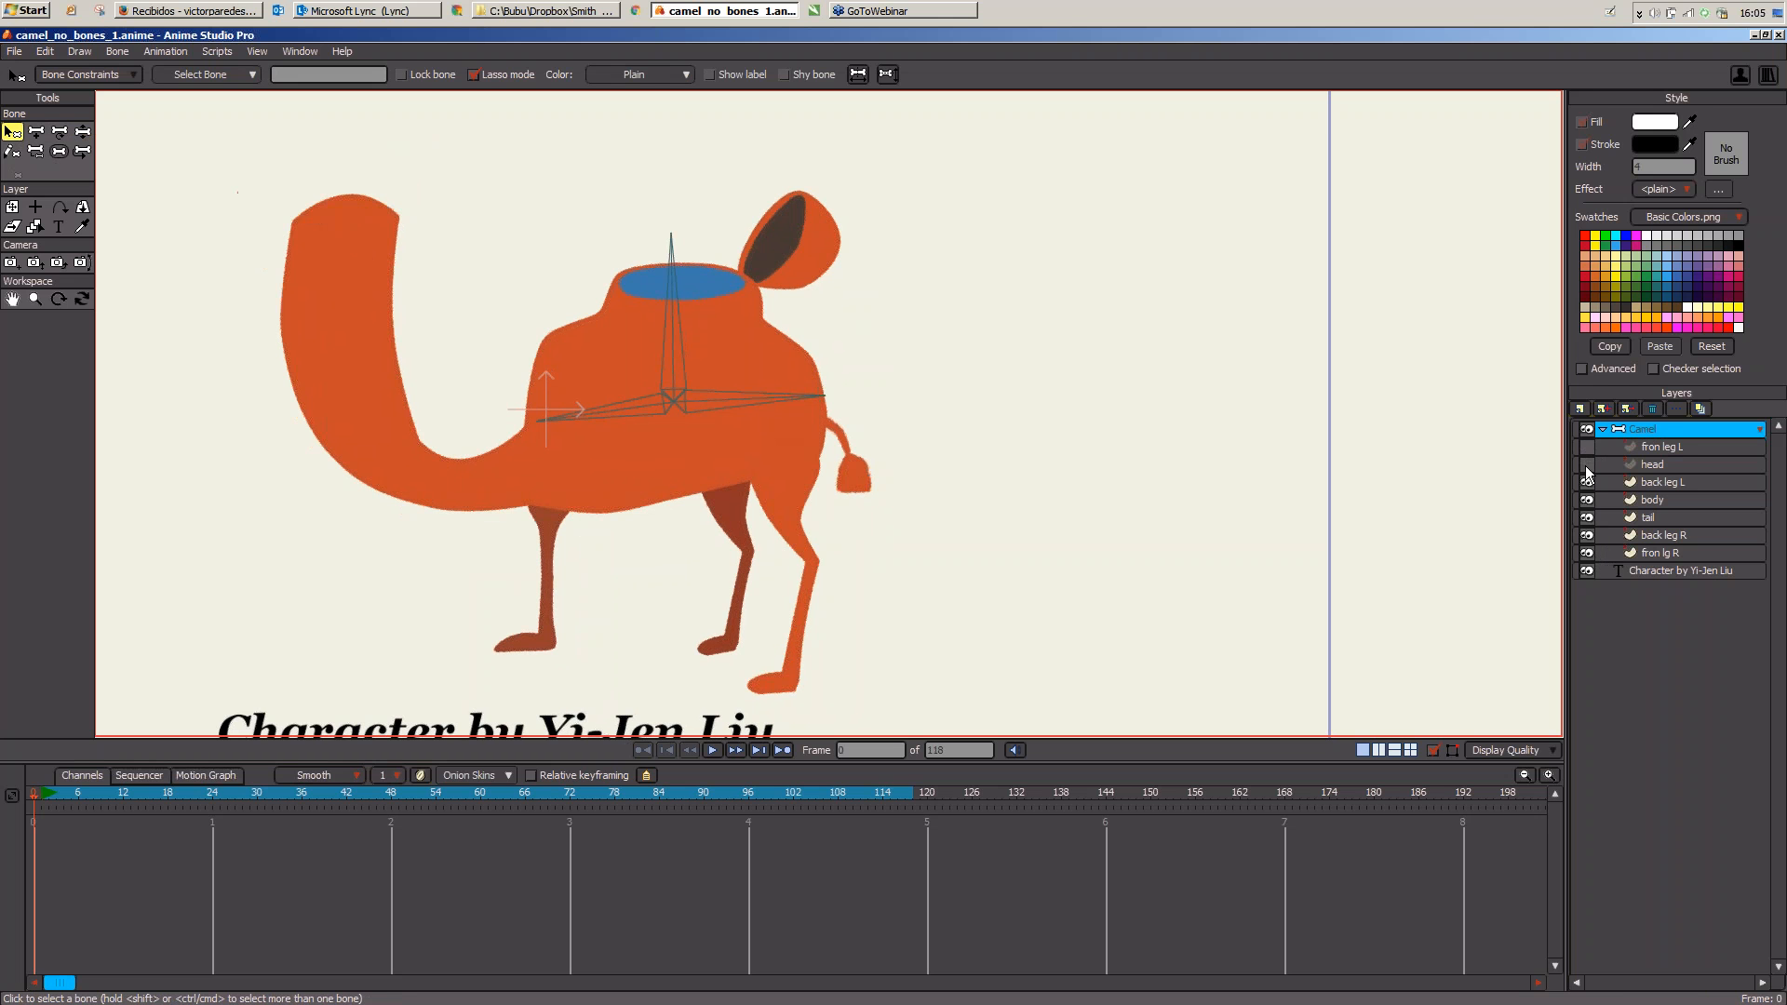
{"action": "left_click", "coordinate": [1587, 482]}
{"action": "left_click", "coordinate": [1588, 500]}
{"action": "left_click", "coordinate": [1587, 482]}
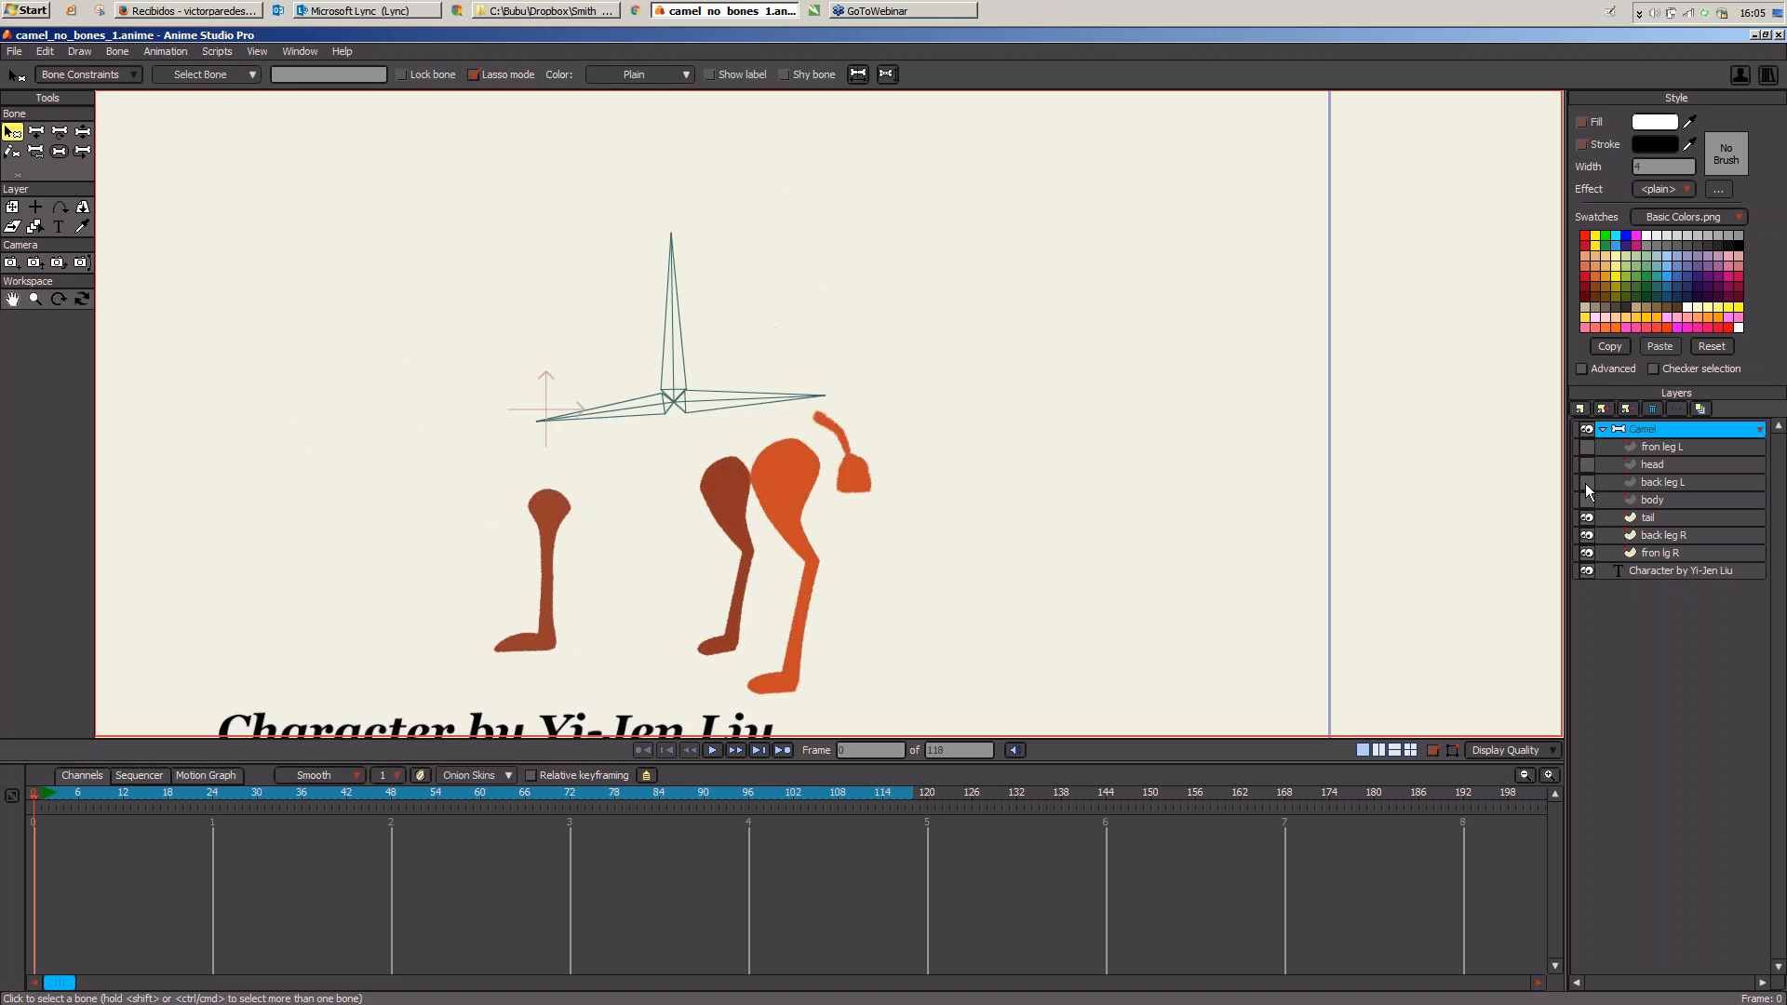
{"action": "left_click", "coordinate": [1587, 517]}
{"action": "left_click", "coordinate": [1587, 535]}
{"action": "left_click", "coordinate": [1588, 553]}
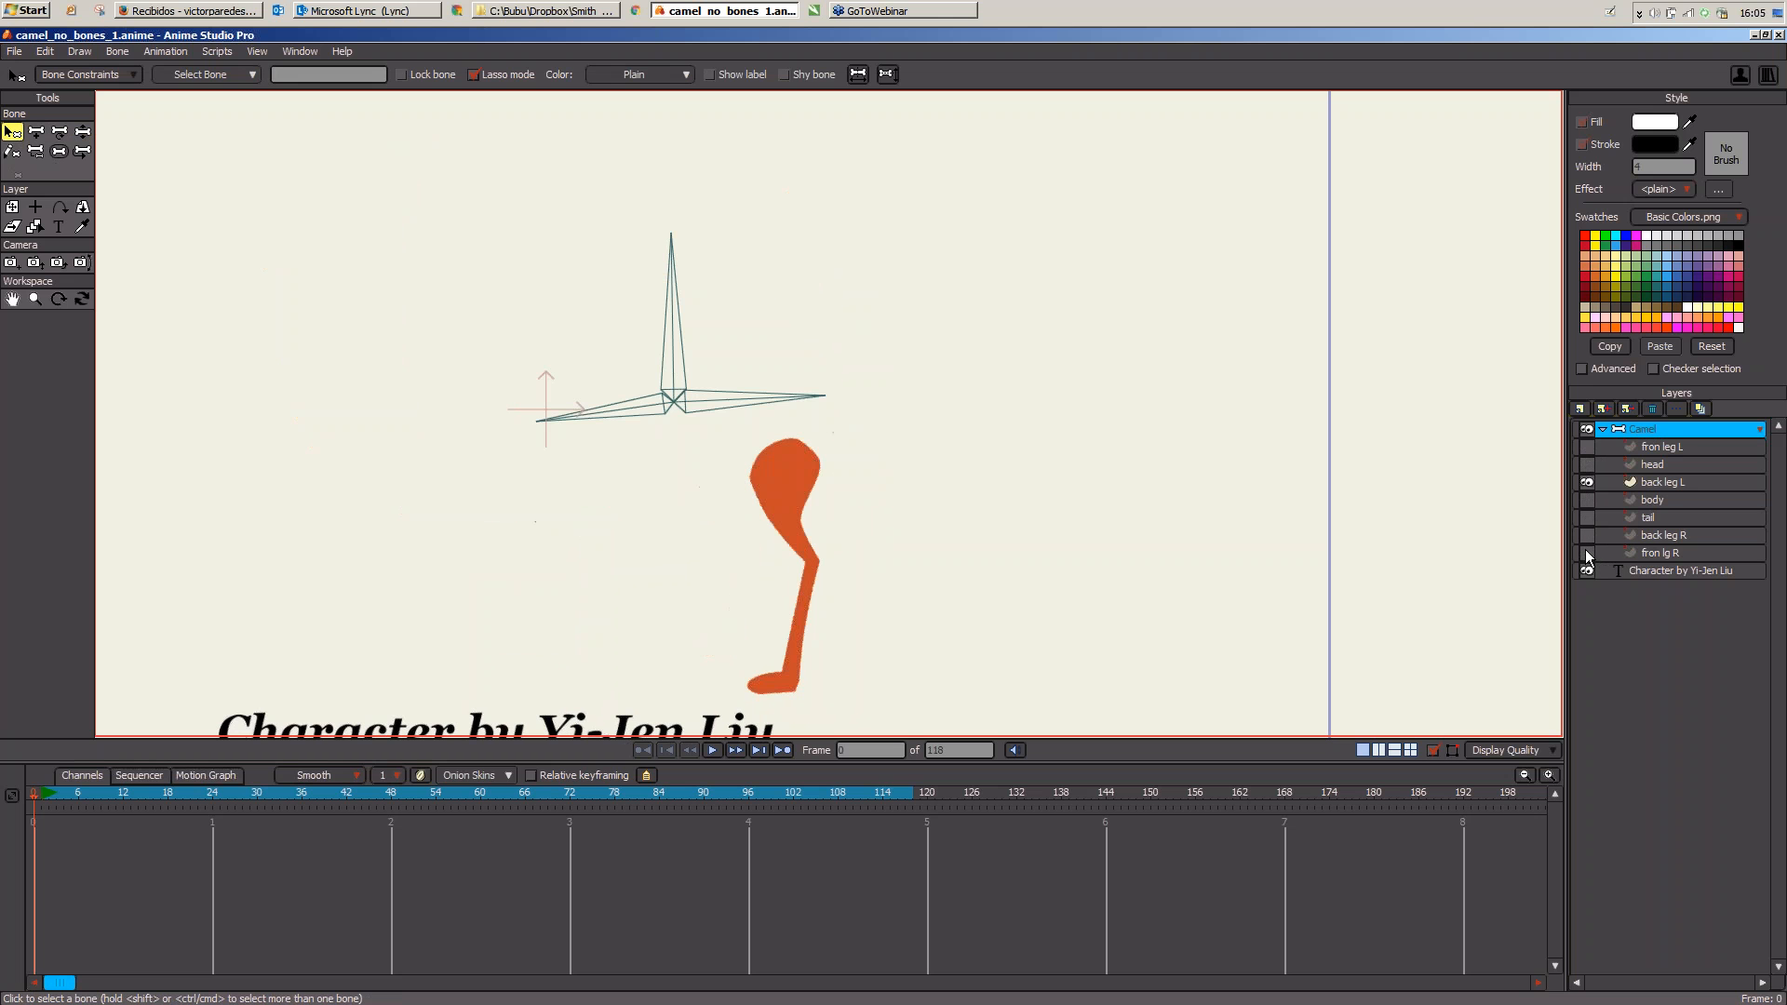
Step: Draw a chain of thigh, shin and foot bones along back leg L, parented to the rear body bone
{"action": "left_click_drag", "start_coordinate": [913, 479], "coordinate": [897, 389]}
{"action": "scroll", "coordinate": [896, 389], "scroll_direction": "up", "scroll_amount": 2}
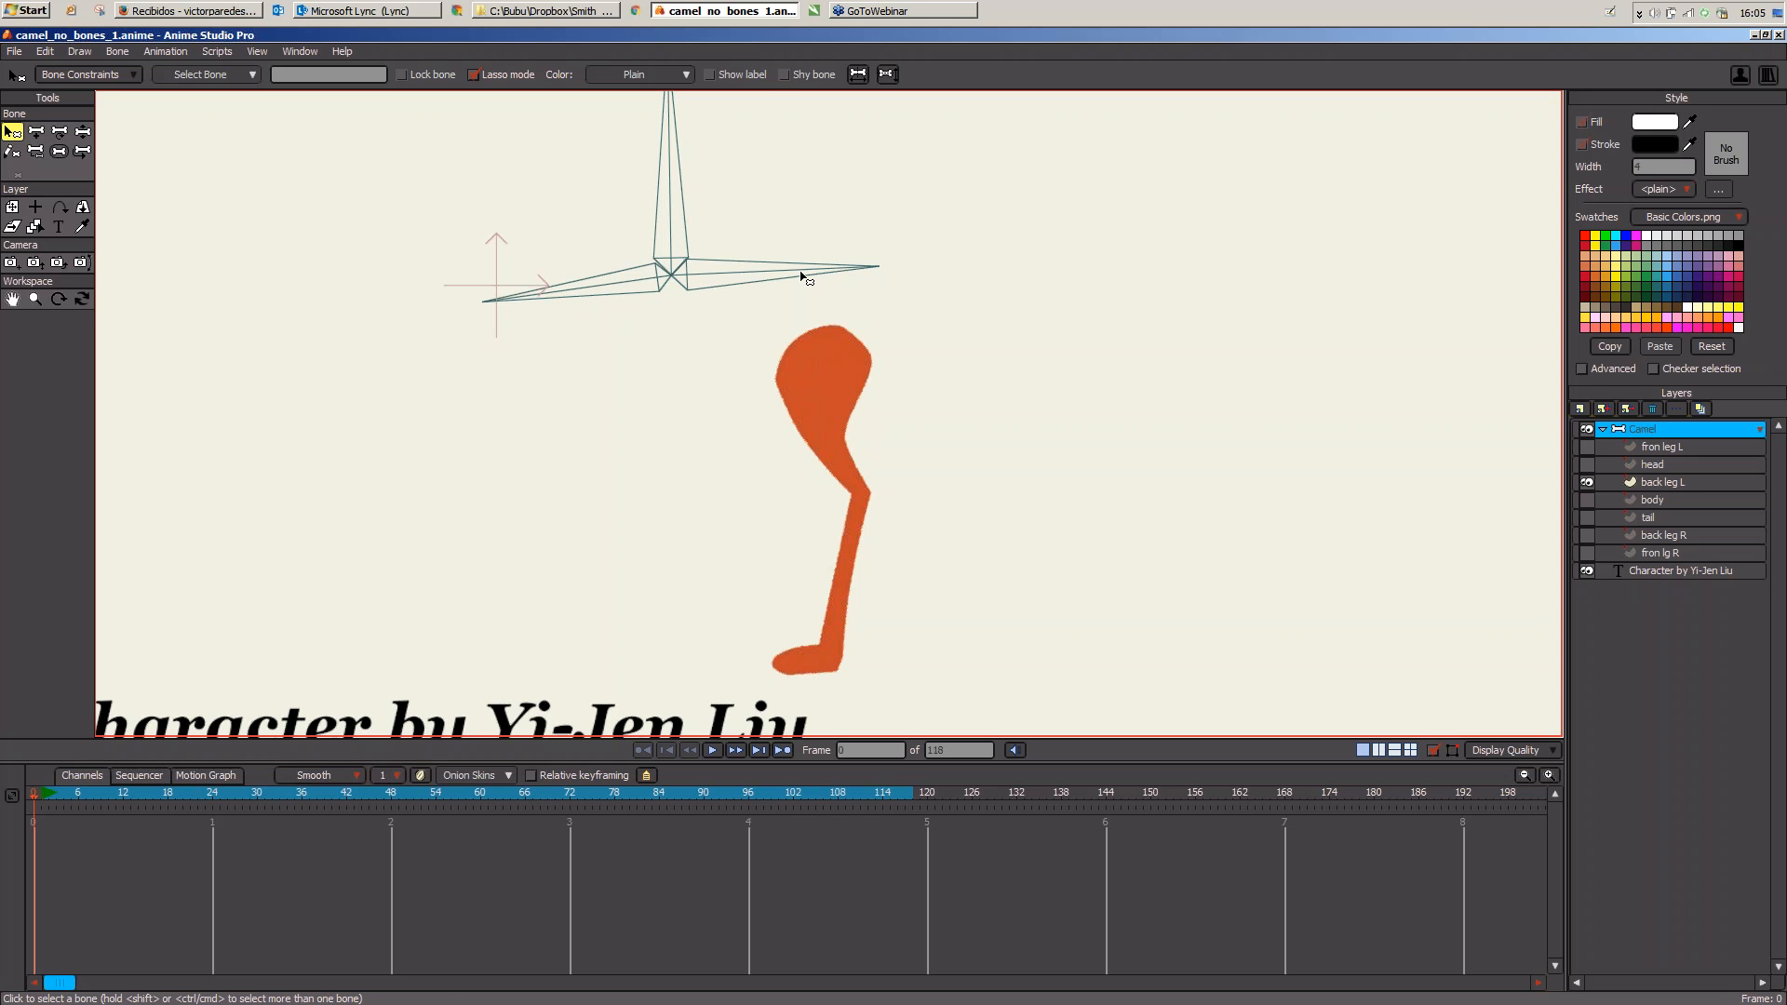
{"action": "left_click", "coordinate": [36, 133]}
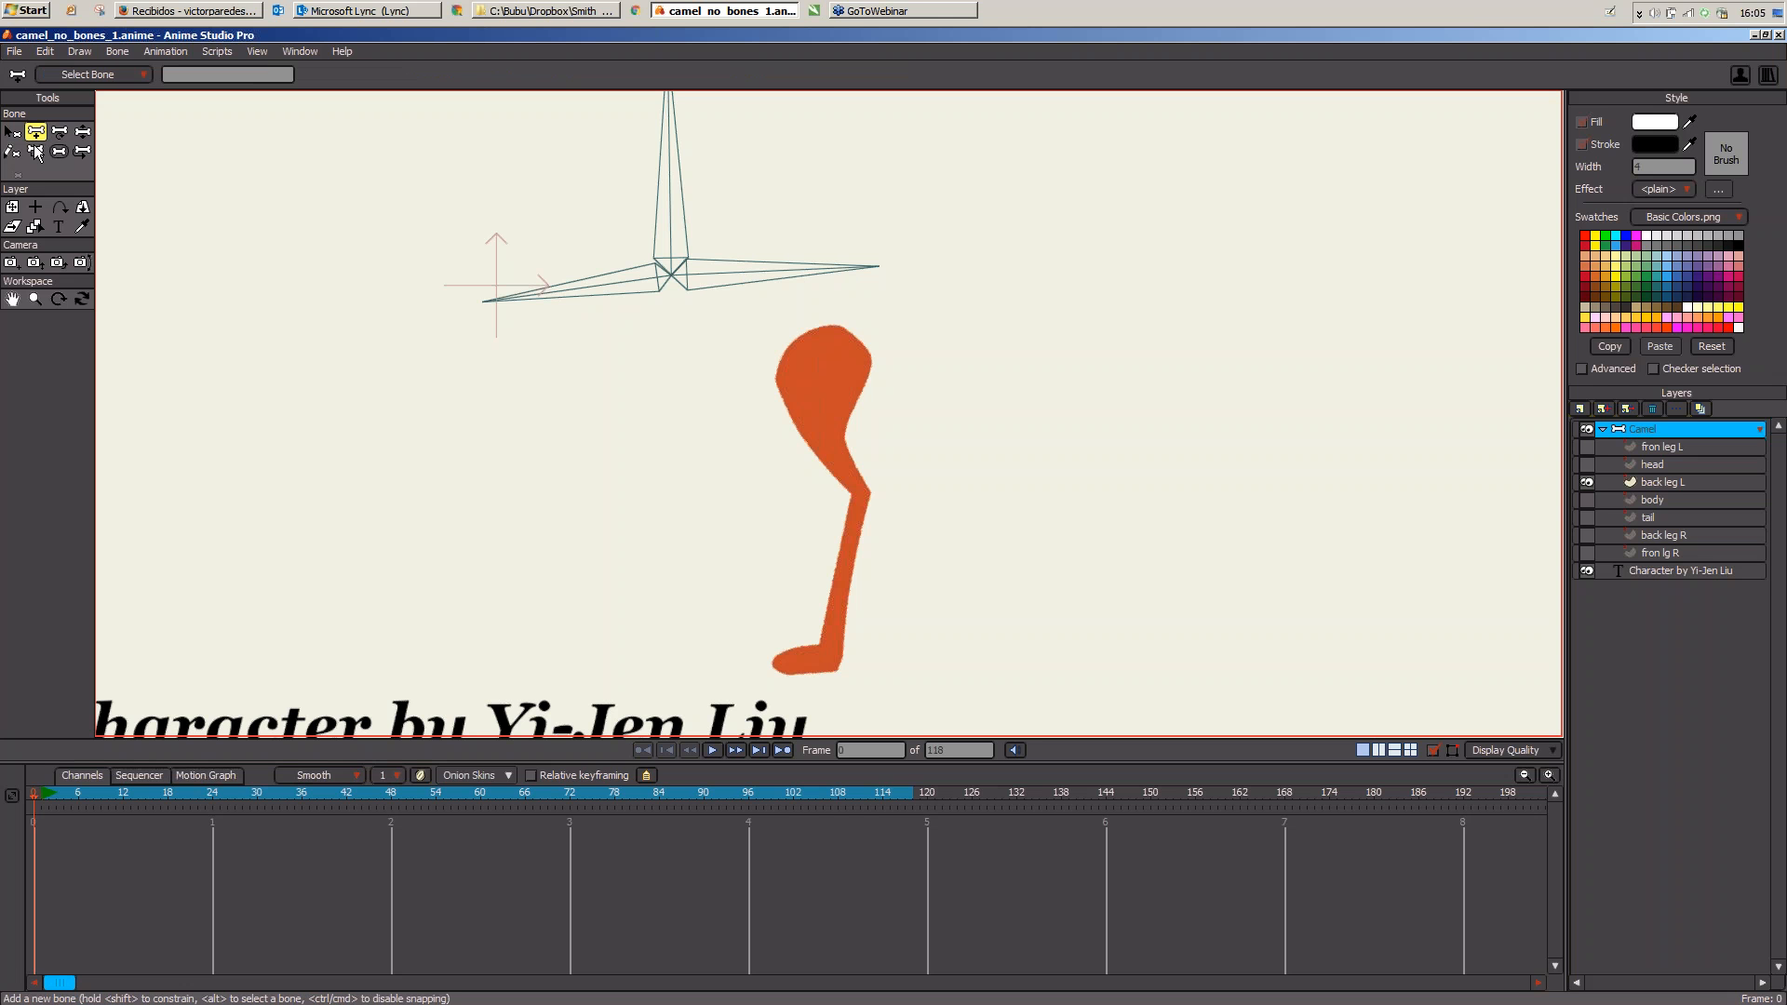
{"action": "left_click", "coordinate": [764, 272]}
{"action": "left_click", "coordinate": [809, 352]}
{"action": "left_click_drag", "start_coordinate": [809, 352], "coordinate": [773, 664]}
{"action": "left_click", "coordinate": [831, 652]}
Step: Test-bend the back leg and reduce the bone strength of its thigh, shin and foot bones, with the shin at about 0.25
{"action": "key", "text": "z"}
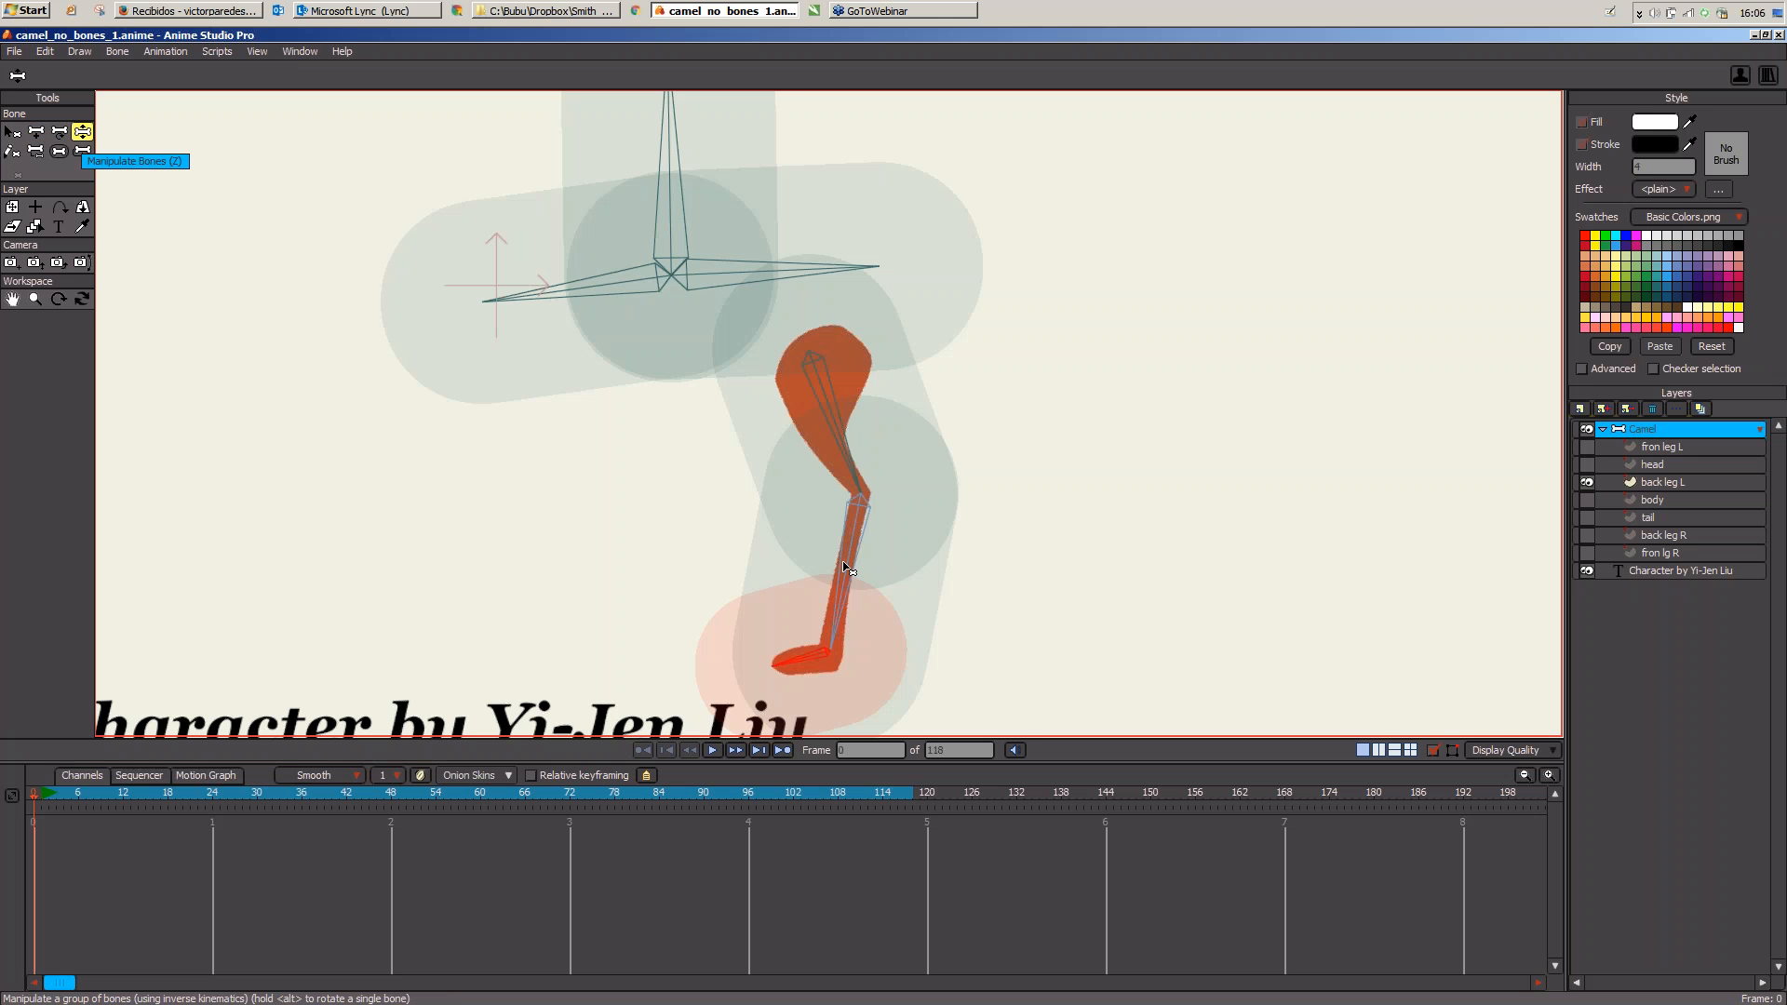
{"action": "left_click_drag", "start_coordinate": [849, 589], "coordinate": [894, 521]}
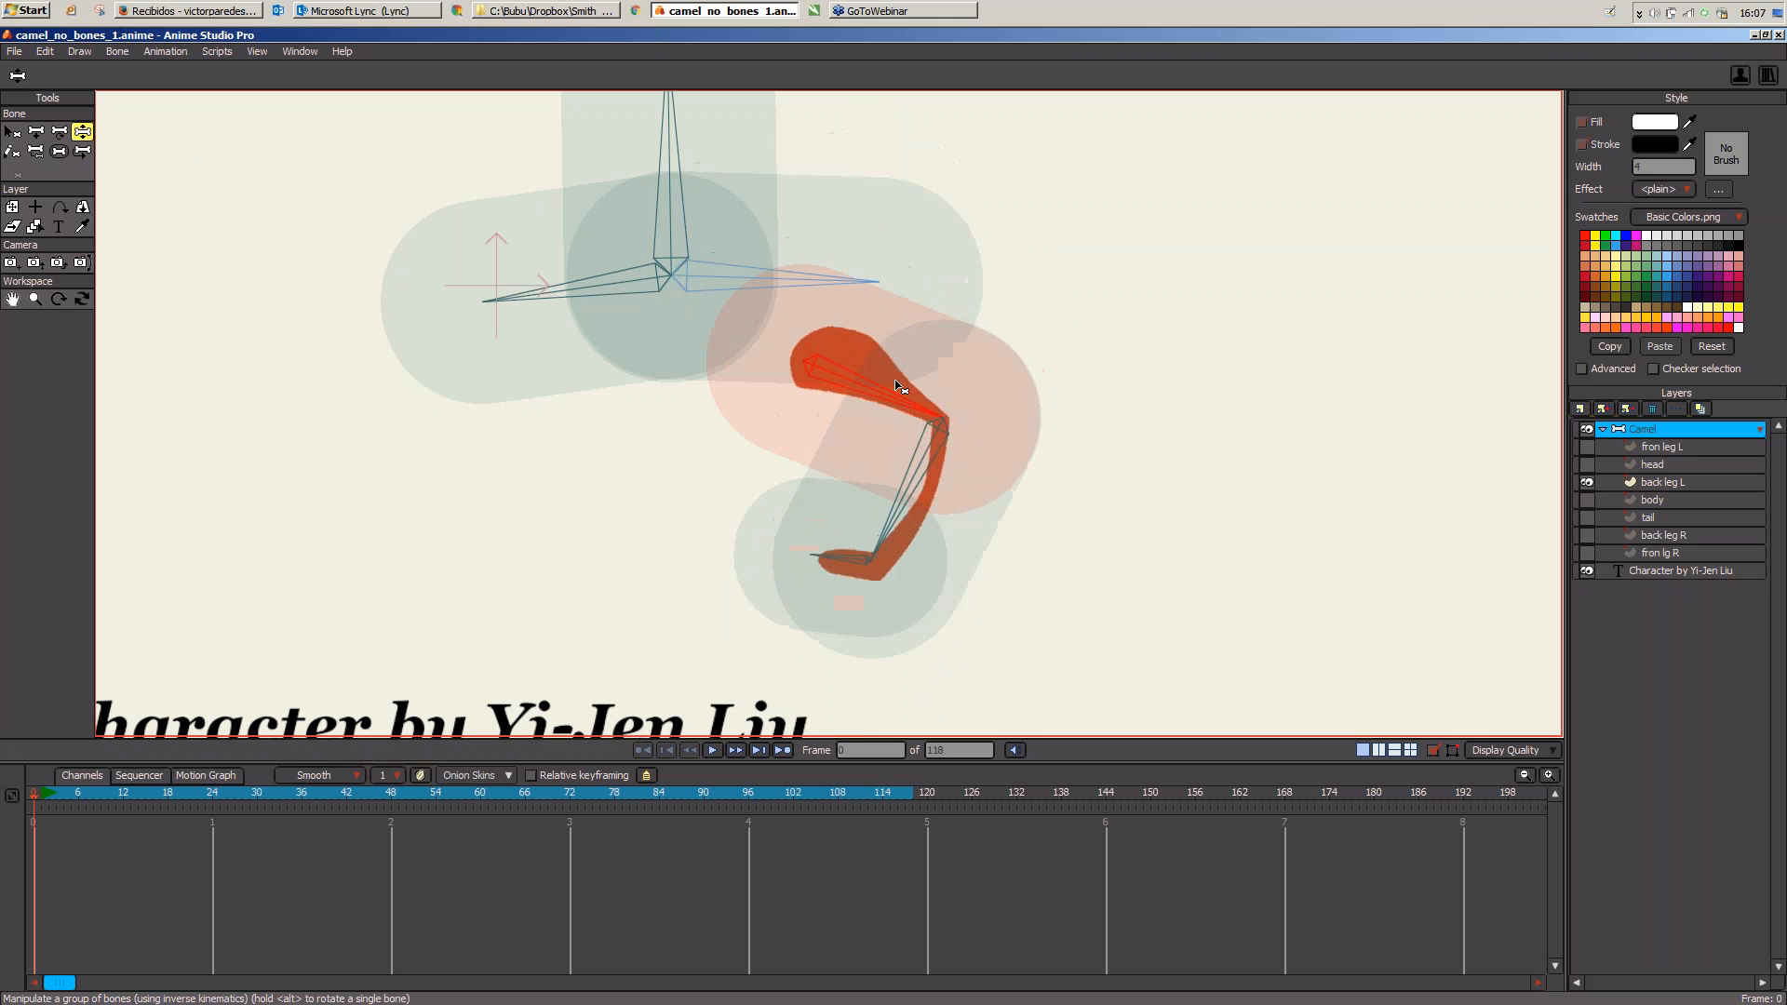
{"action": "left_click", "coordinate": [59, 151]}
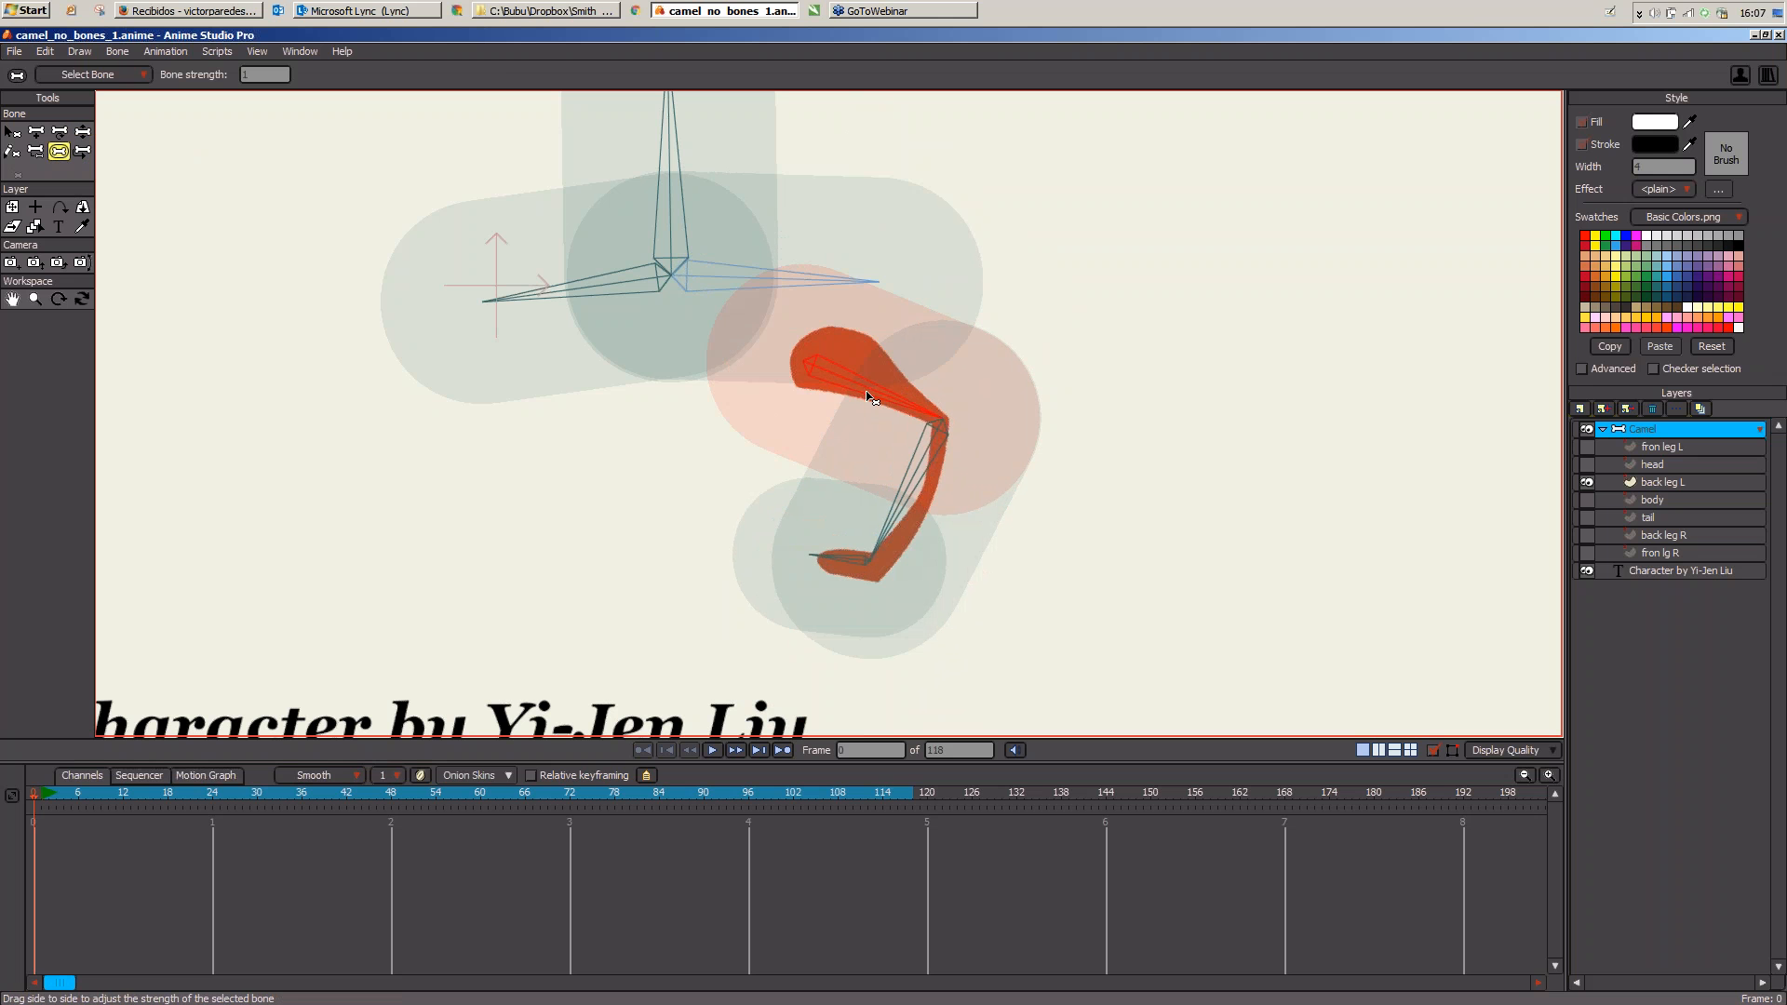
{"action": "left_click_drag", "start_coordinate": [875, 399], "coordinate": [764, 407]}
{"action": "left_click", "coordinate": [823, 492]}
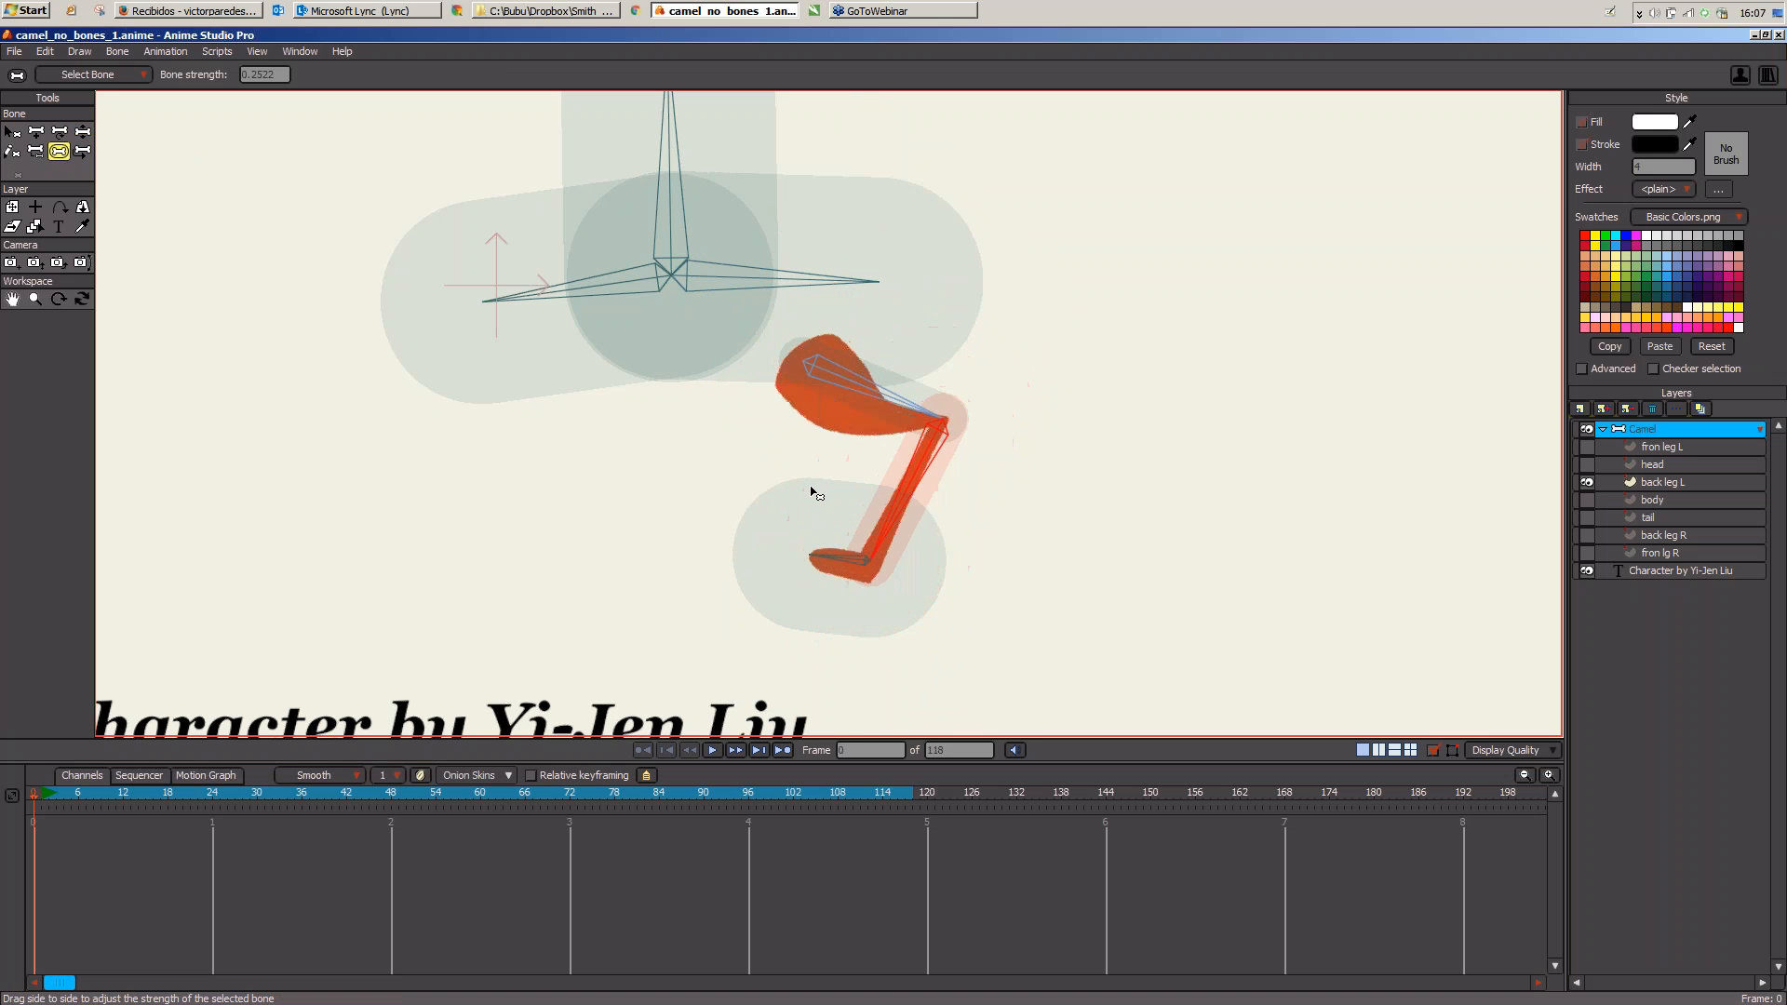
{"action": "left_click", "coordinate": [843, 558]}
{"action": "left_click_drag", "start_coordinate": [773, 571], "coordinate": [726, 557]}
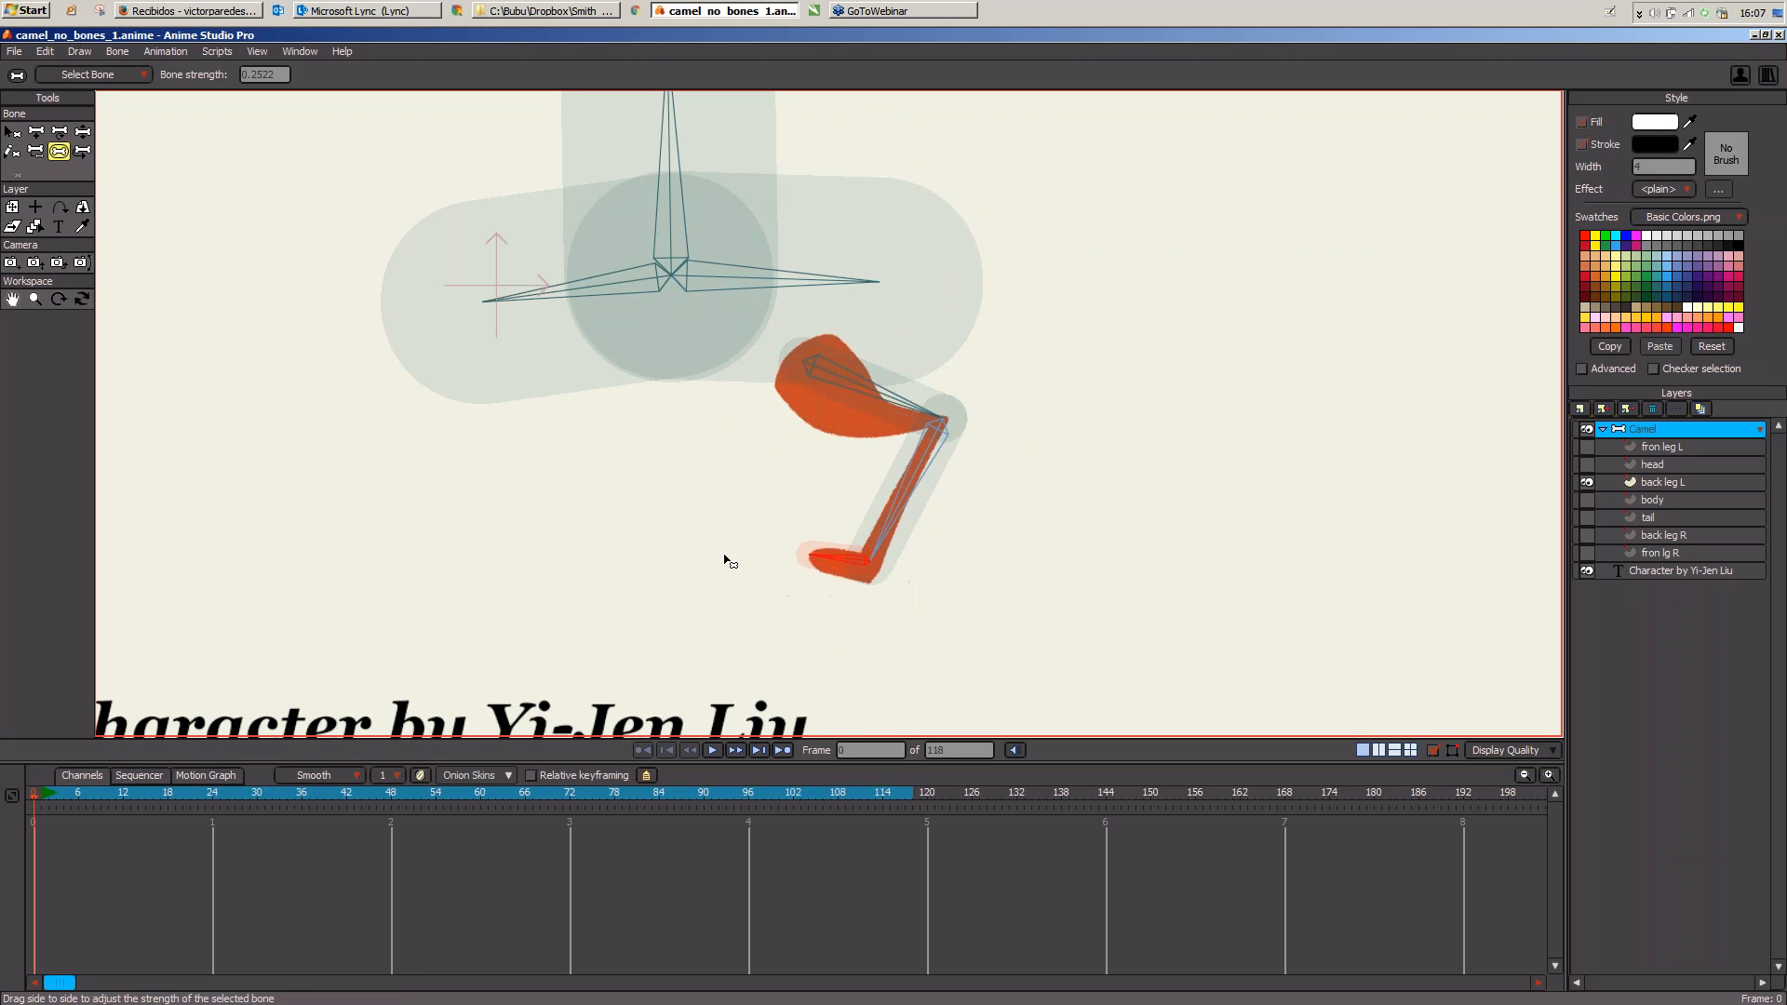
Step: Test the back leg's deformation by posing its bones and the rear body bone with Manipulate Bones
{"action": "left_click", "coordinate": [82, 133]}
{"action": "left_click", "coordinate": [906, 480]}
{"action": "left_click_drag", "start_coordinate": [905, 483], "coordinate": [861, 416]}
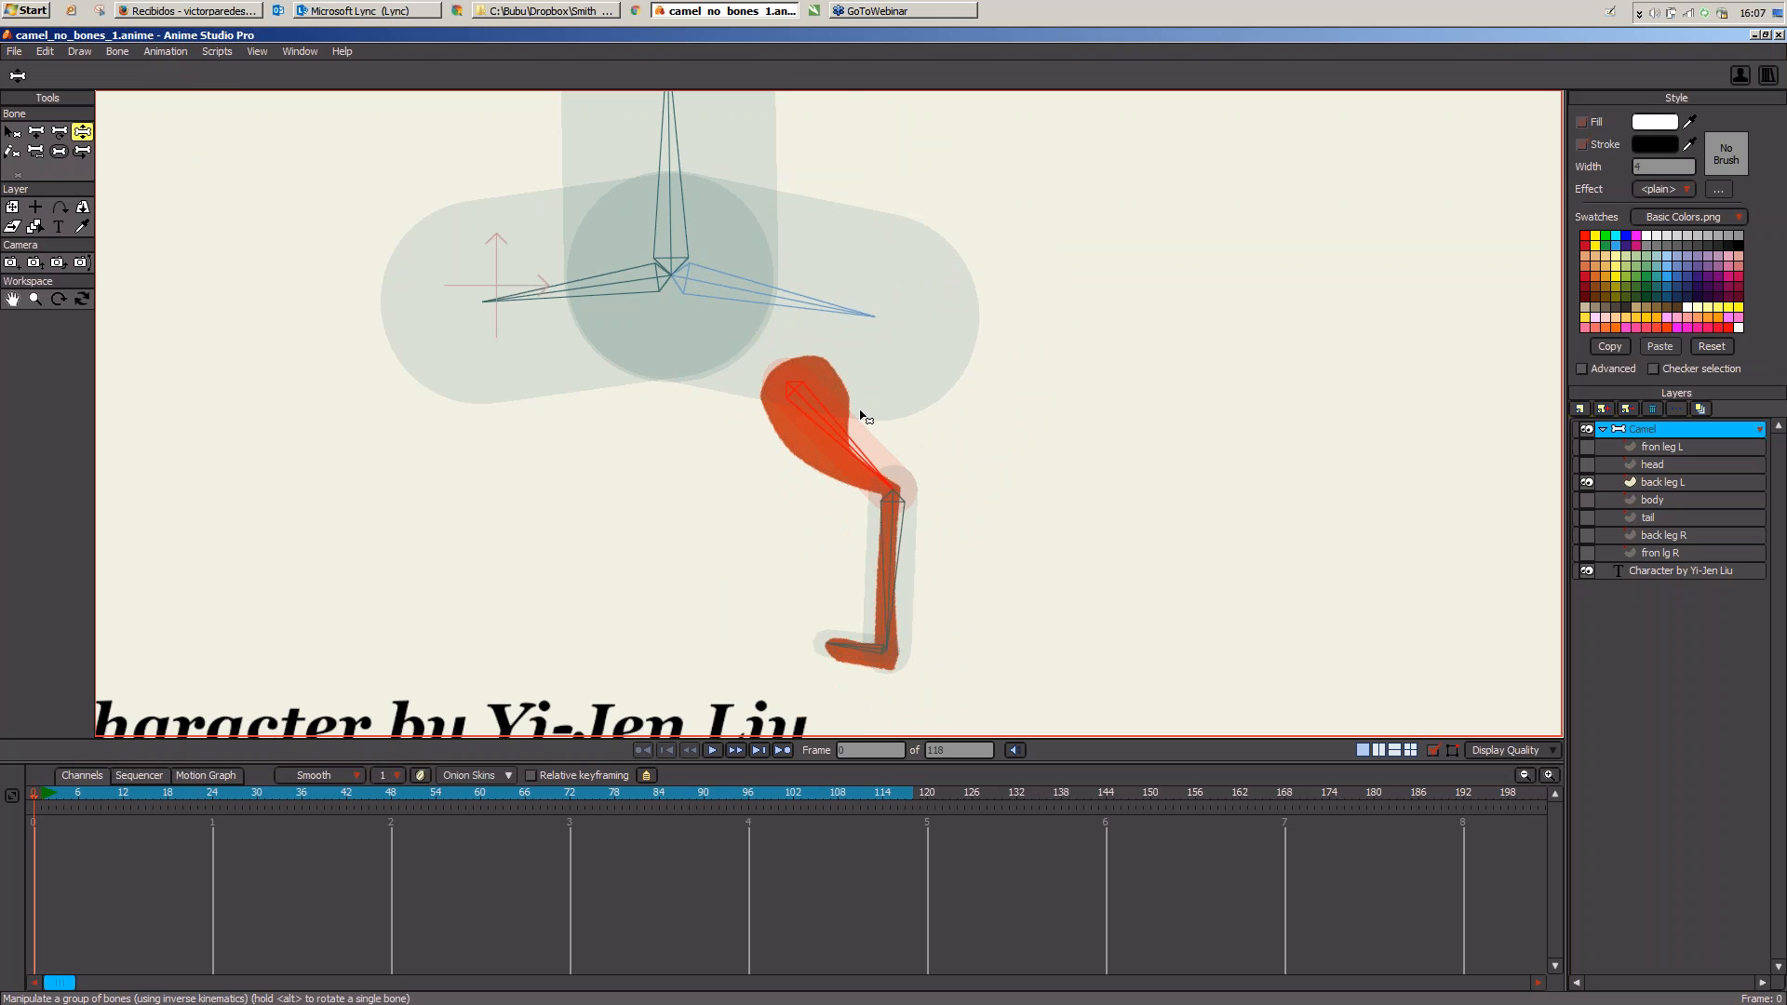
{"action": "left_click_drag", "start_coordinate": [871, 457], "coordinate": [816, 456]}
{"action": "left_click", "coordinate": [759, 277]}
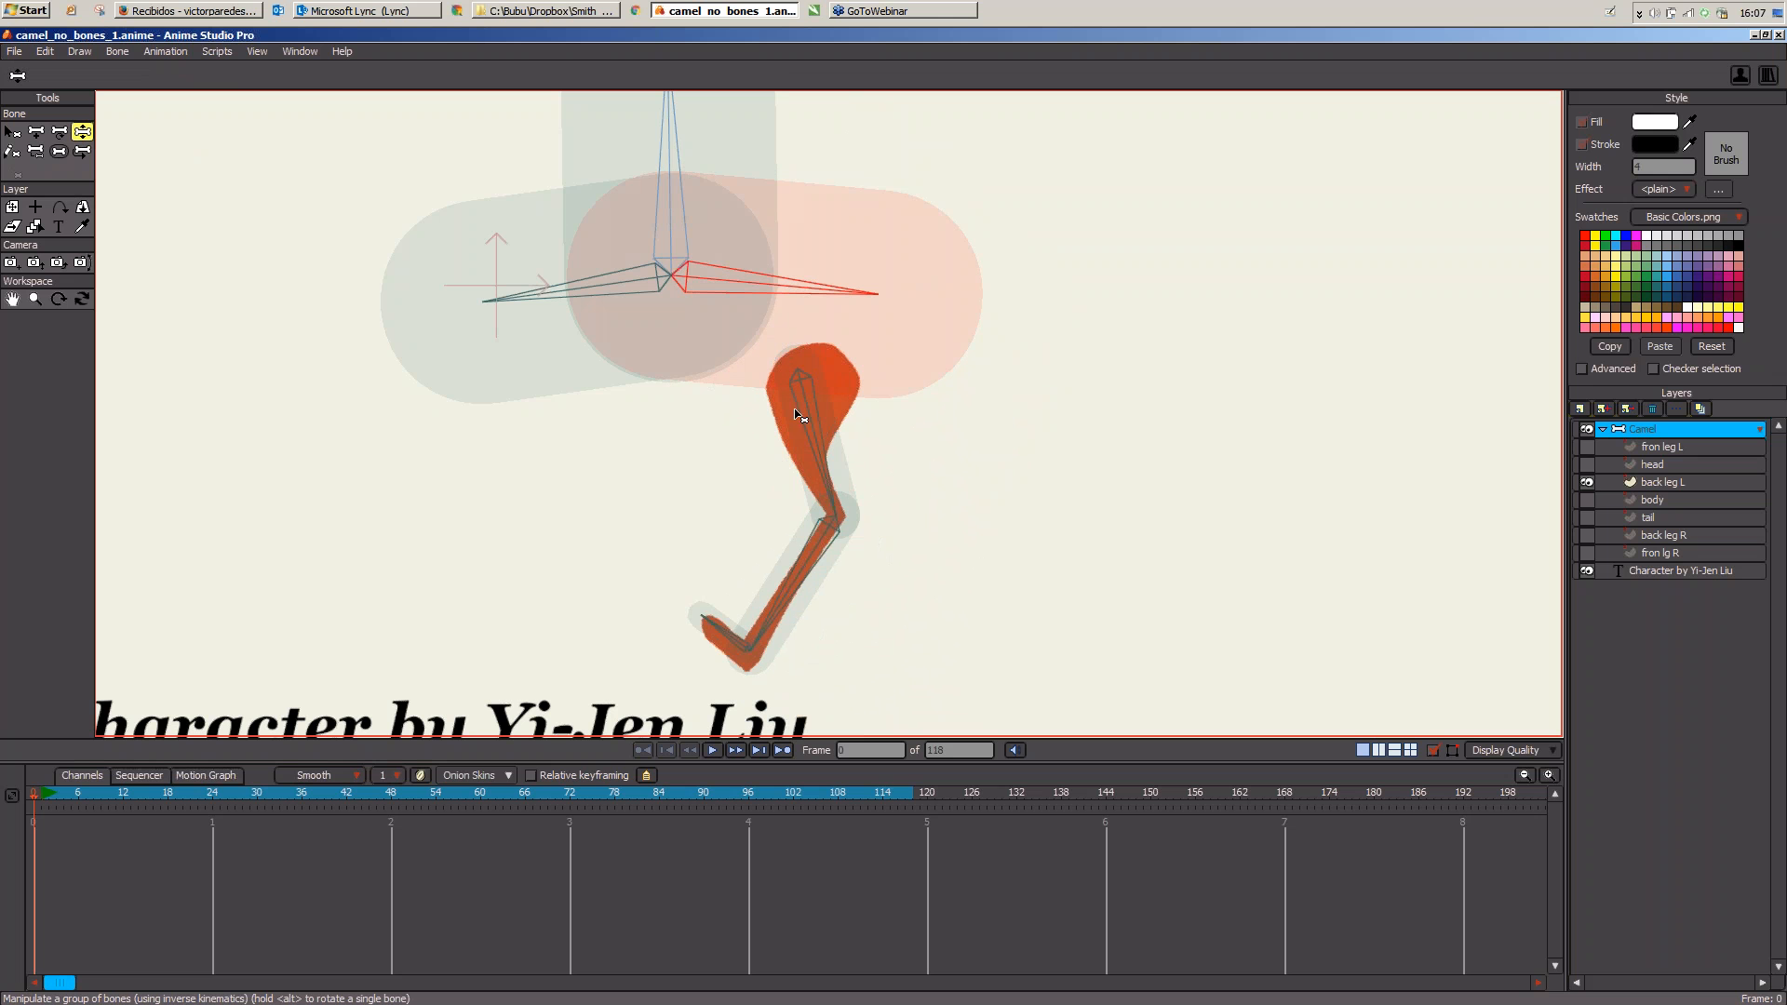
{"action": "left_click_drag", "start_coordinate": [819, 456], "coordinate": [861, 379]}
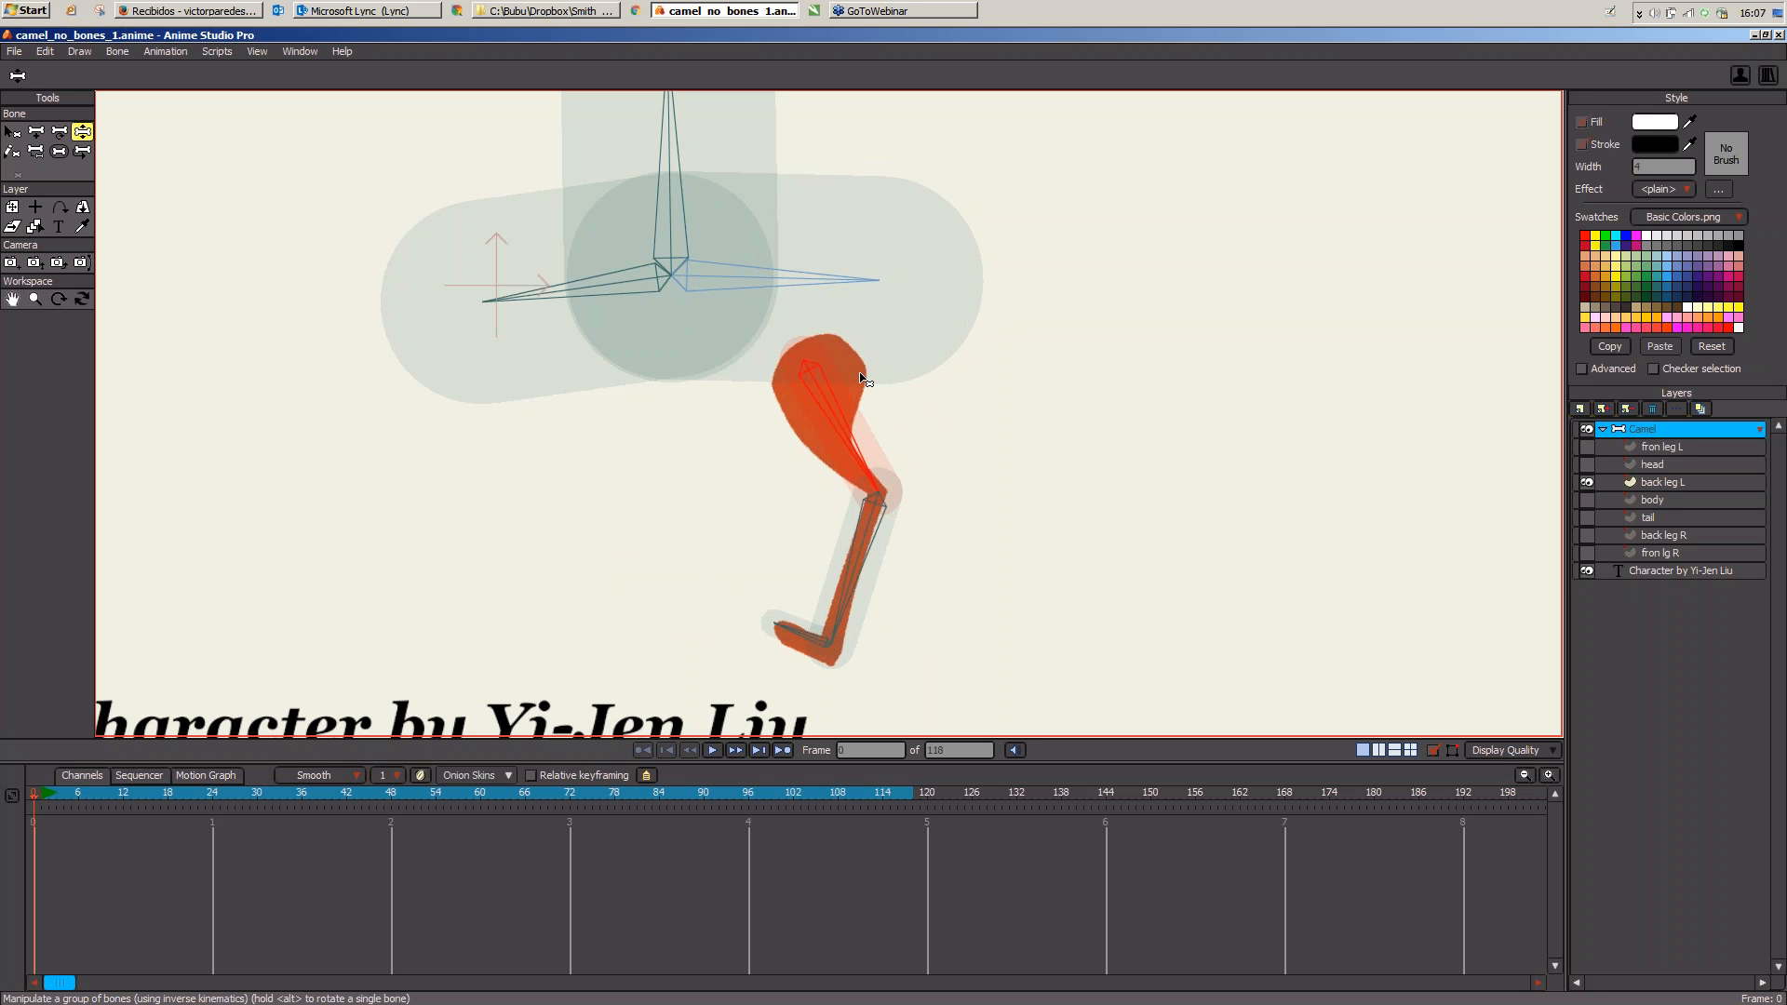
Step: Bind the back leg L layer to only its thigh, shin and foot bones using selected bones for flexi-binding
{"action": "left_click", "coordinate": [1633, 478]}
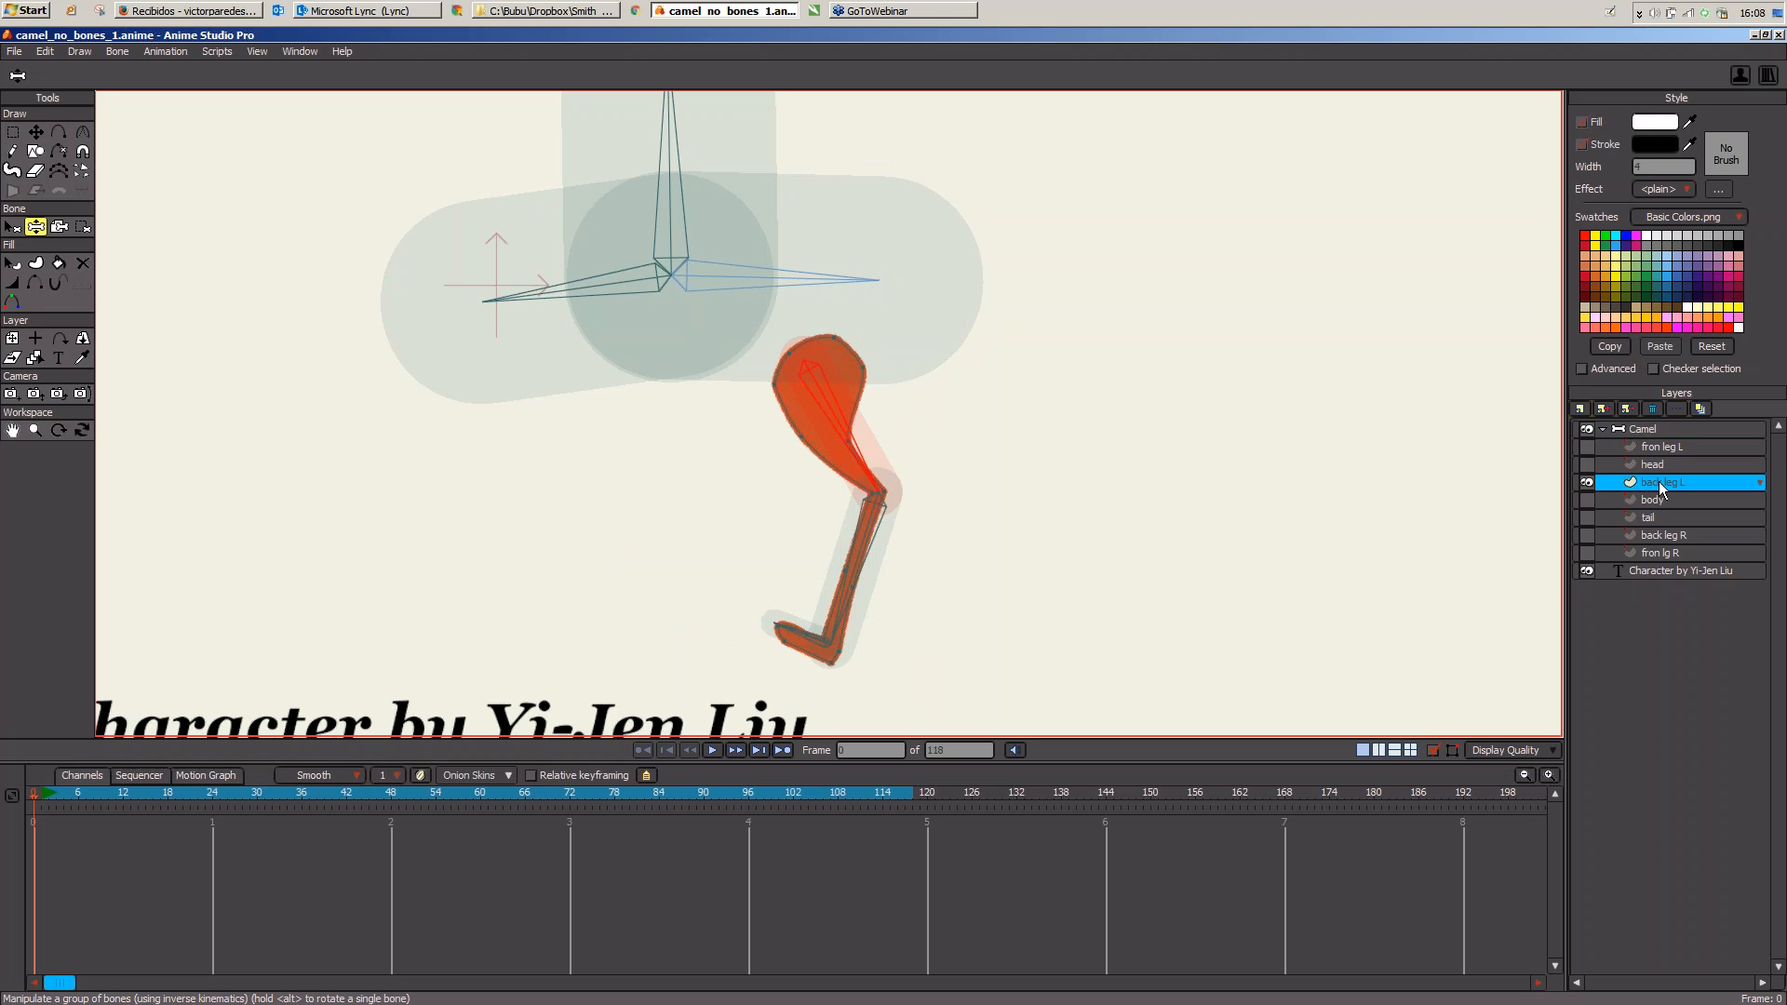
{"action": "left_click", "coordinate": [13, 230]}
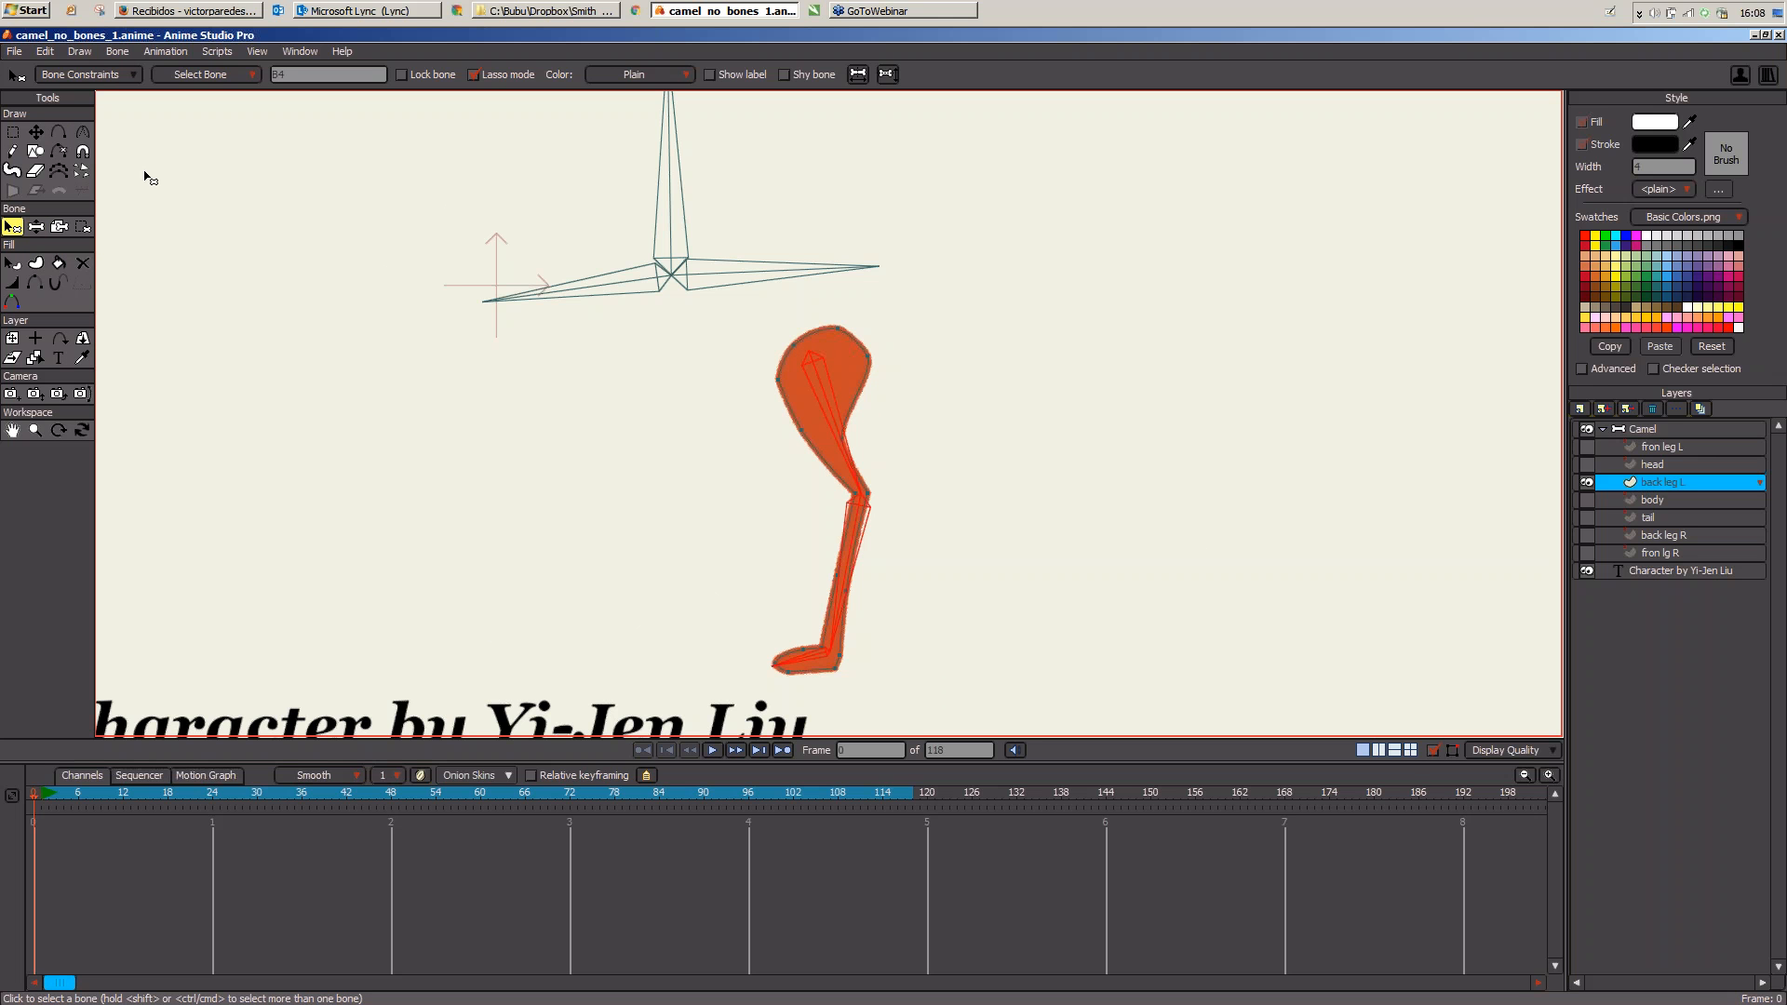
{"action": "left_click", "coordinate": [117, 52]}
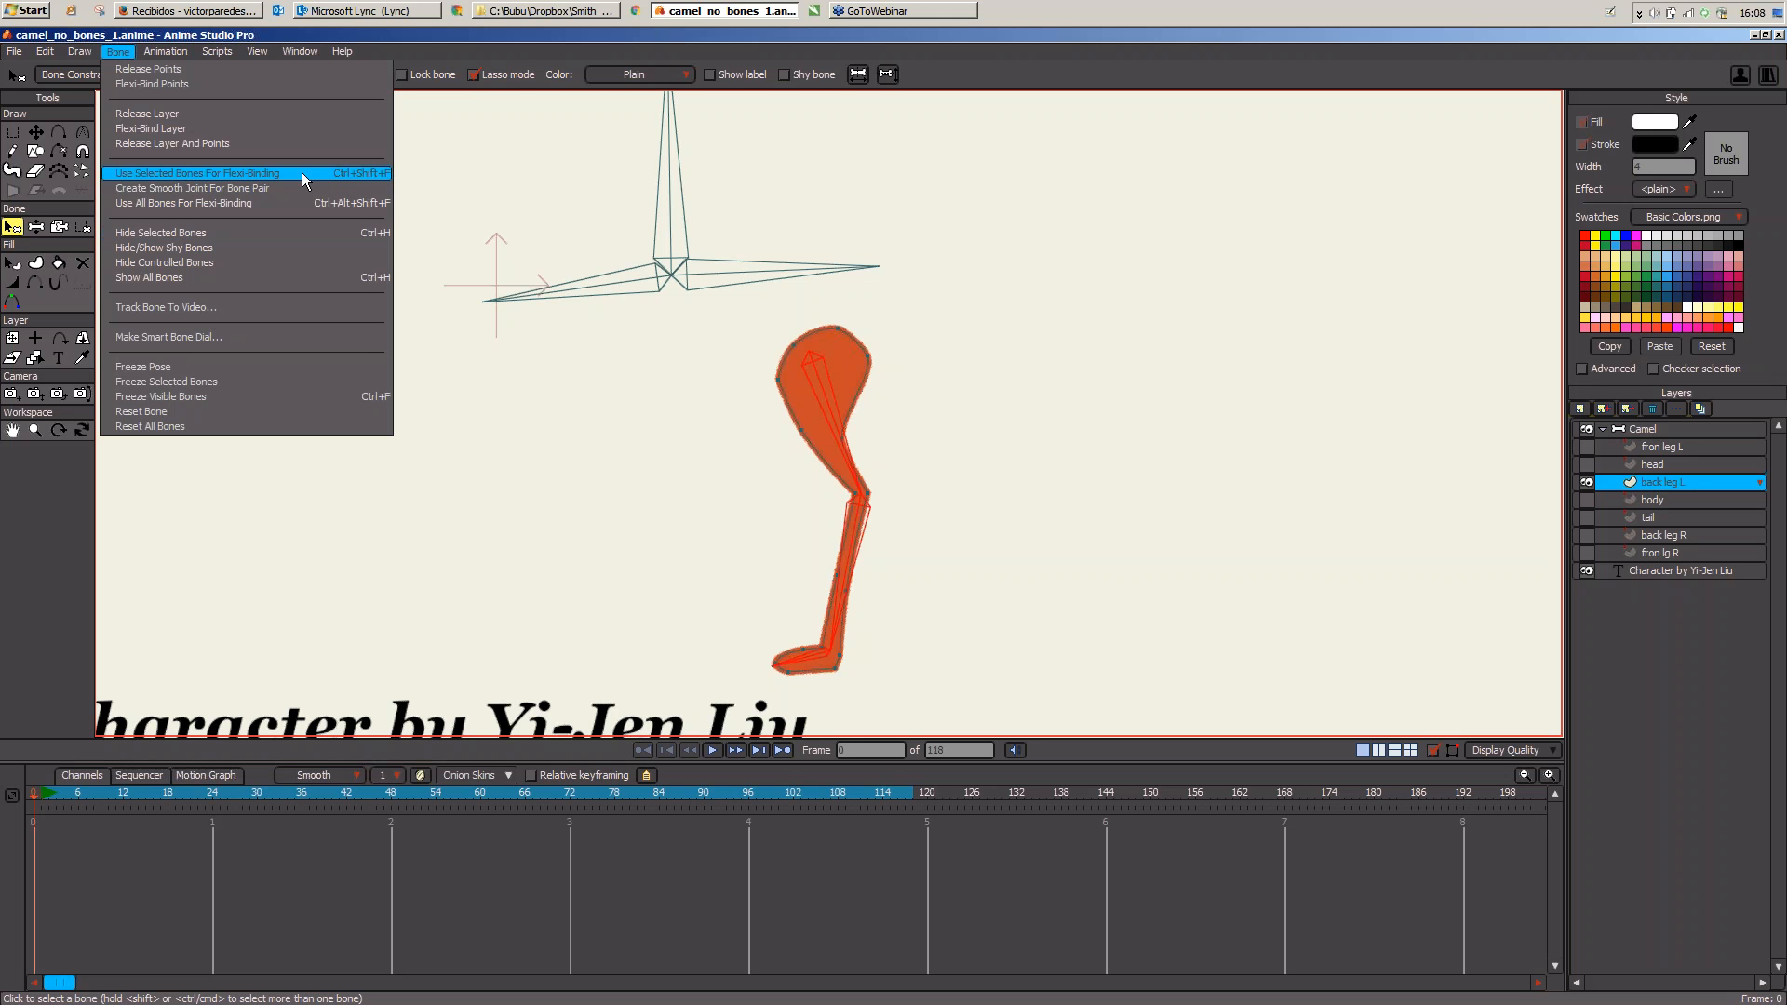
{"action": "left_click", "coordinate": [360, 174]}
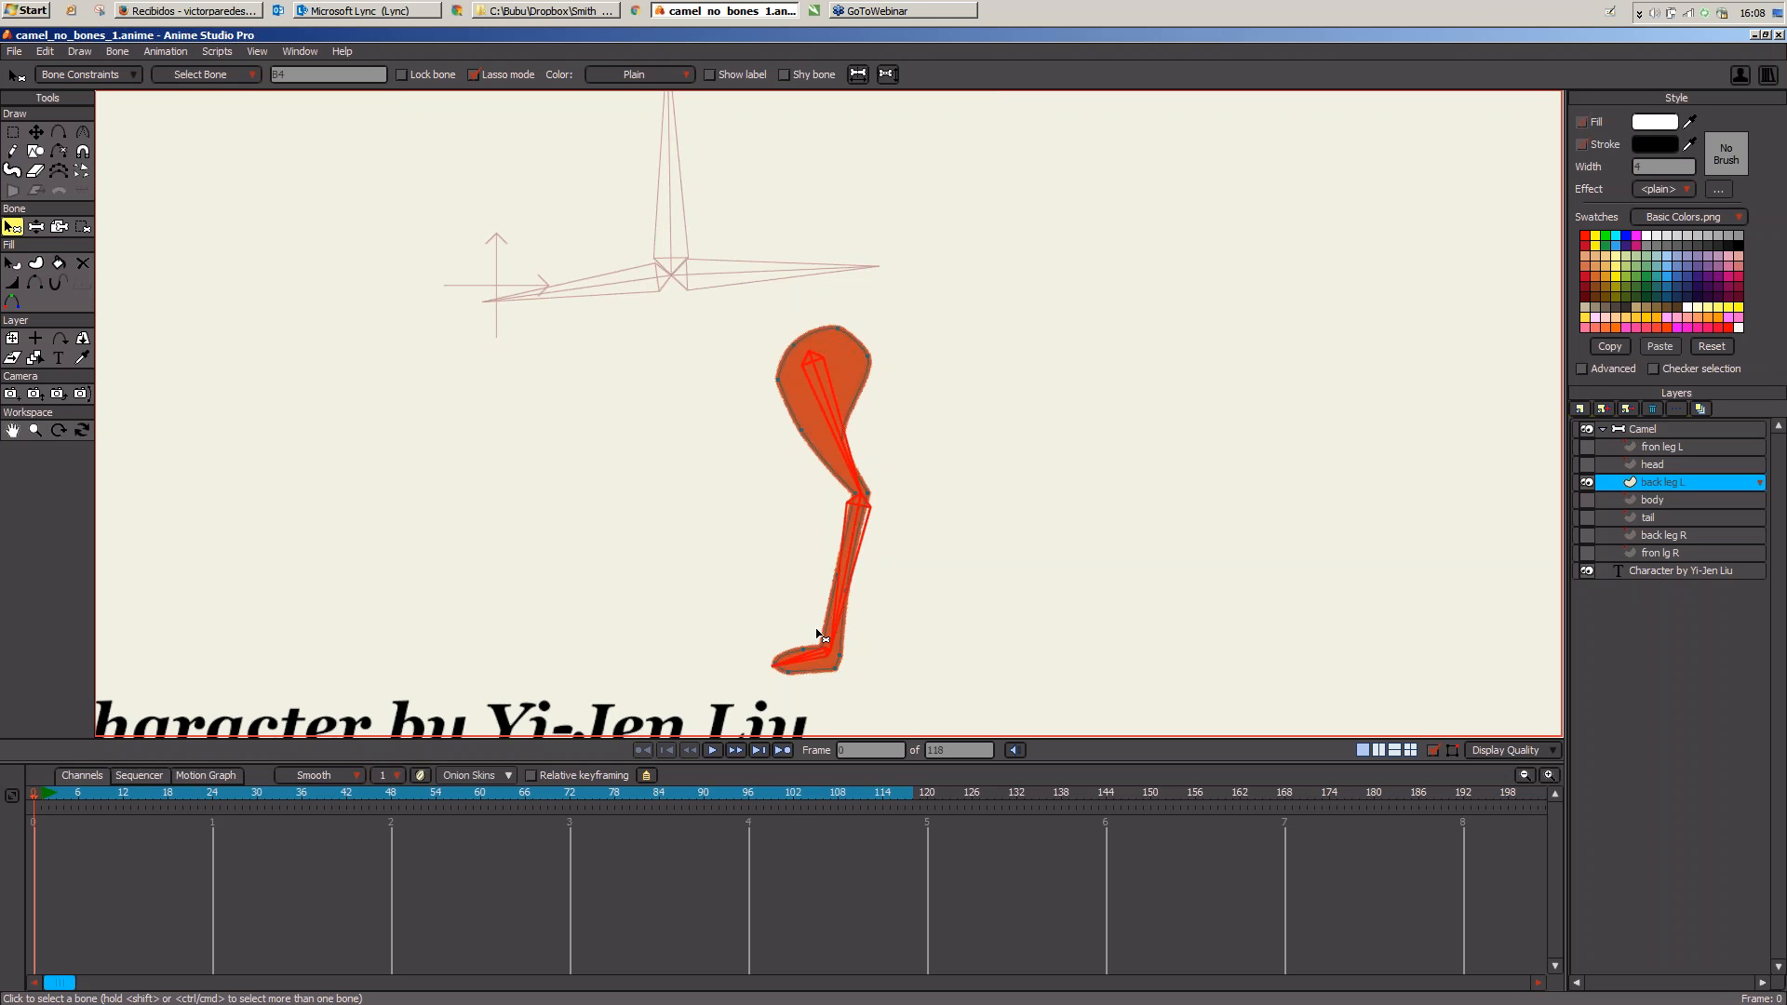
{"action": "left_click", "coordinate": [1657, 430]}
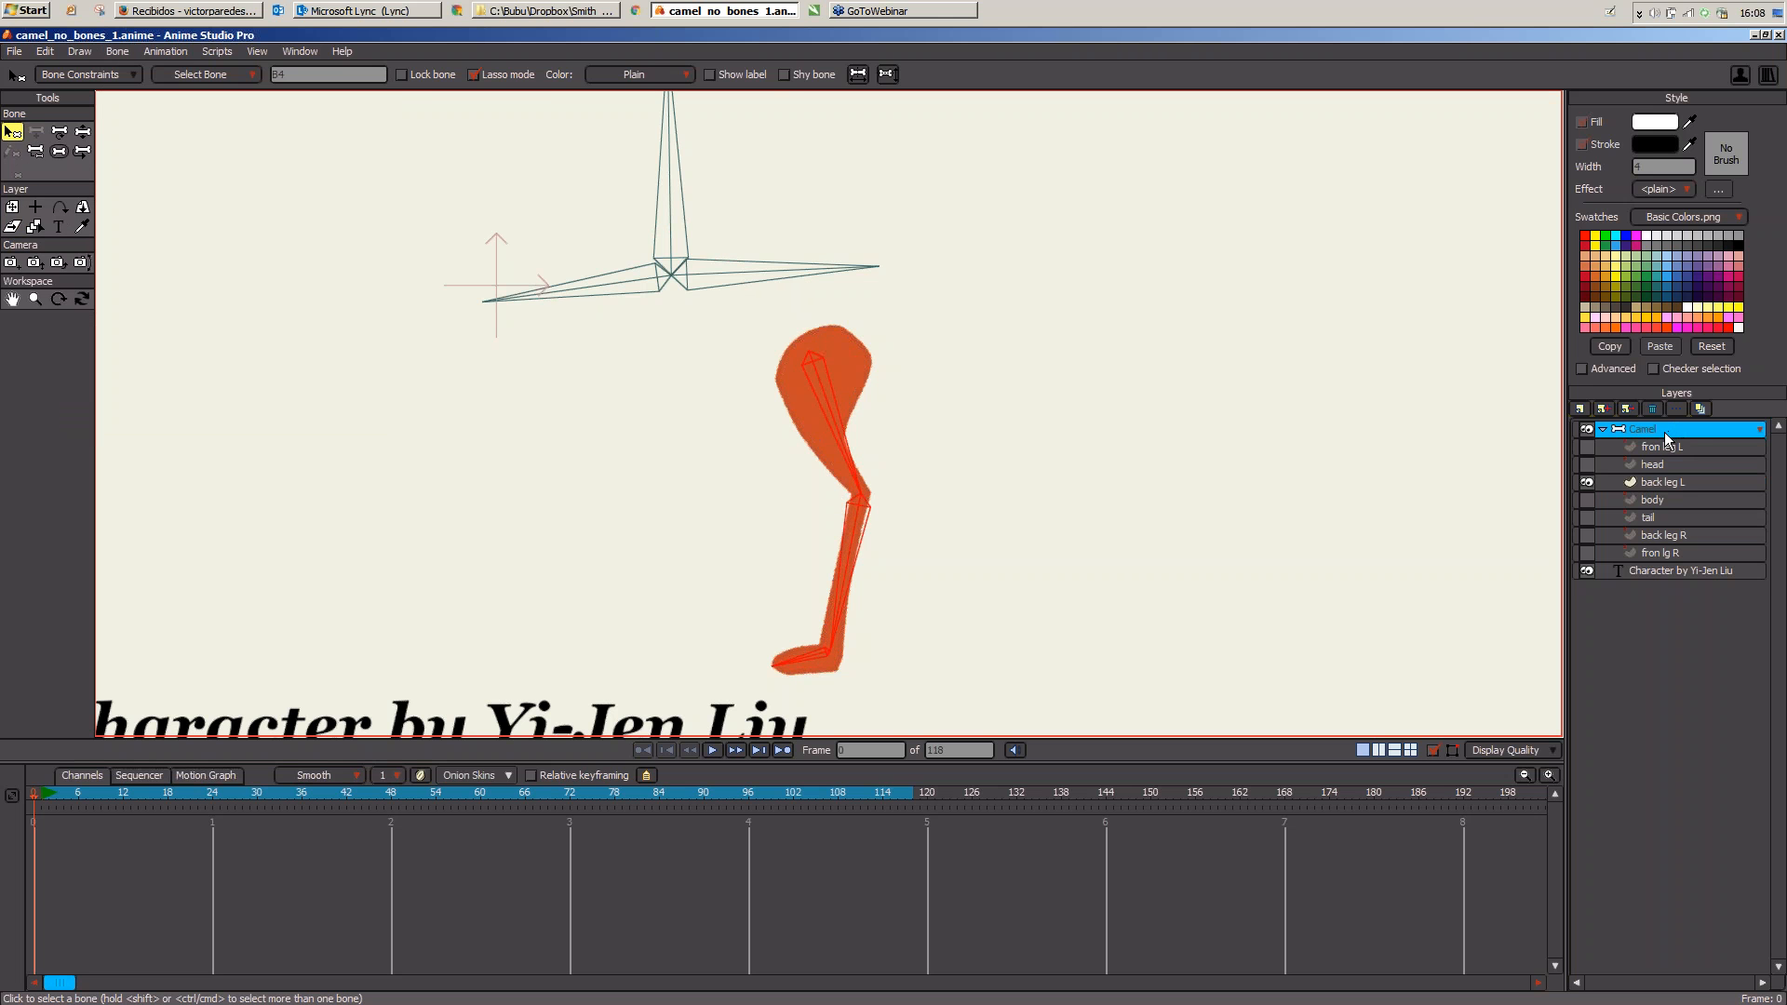
Step: Pose the thigh and rear body bone with Manipulate Bones to see how the foot moves along with them
{"action": "left_click", "coordinate": [81, 133]}
{"action": "mouse_move", "coordinate": [857, 521]}
{"action": "left_mouse_down"}
{"action": "mouse_move", "coordinate": [870, 431]}
{"action": "mouse_move", "coordinate": [801, 395]}
{"action": "mouse_move", "coordinate": [978, 391]}
{"action": "mouse_move", "coordinate": [784, 422]}
{"action": "mouse_move", "coordinate": [742, 395]}
{"action": "mouse_move", "coordinate": [828, 398]}
{"action": "mouse_move", "coordinate": [810, 399]}
{"action": "mouse_move", "coordinate": [838, 437]}
{"action": "mouse_move", "coordinate": [810, 484]}
{"action": "mouse_move", "coordinate": [818, 531]}
{"action": "mouse_move", "coordinate": [926, 523]}
{"action": "mouse_move", "coordinate": [898, 544]}
{"action": "mouse_move", "coordinate": [922, 484]}
{"action": "mouse_move", "coordinate": [828, 633]}
{"action": "mouse_move", "coordinate": [806, 639]}
{"action": "left_mouse_up"}
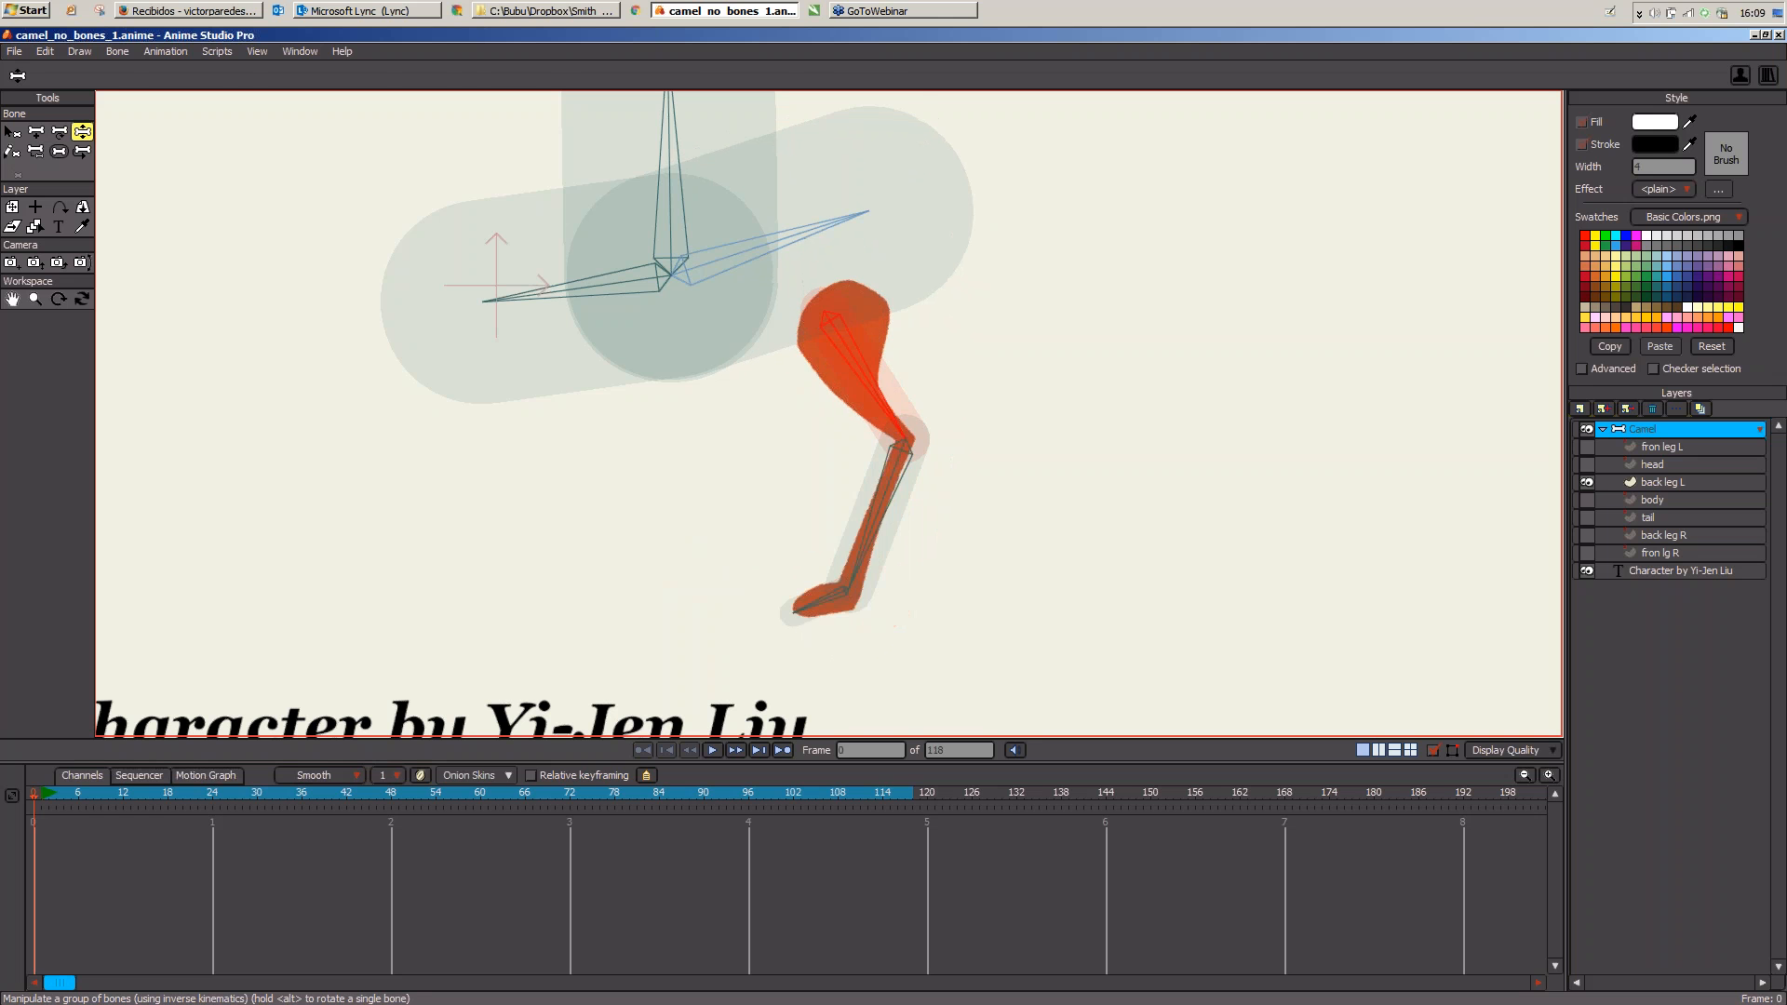
{"action": "left_click", "coordinate": [12, 131]}
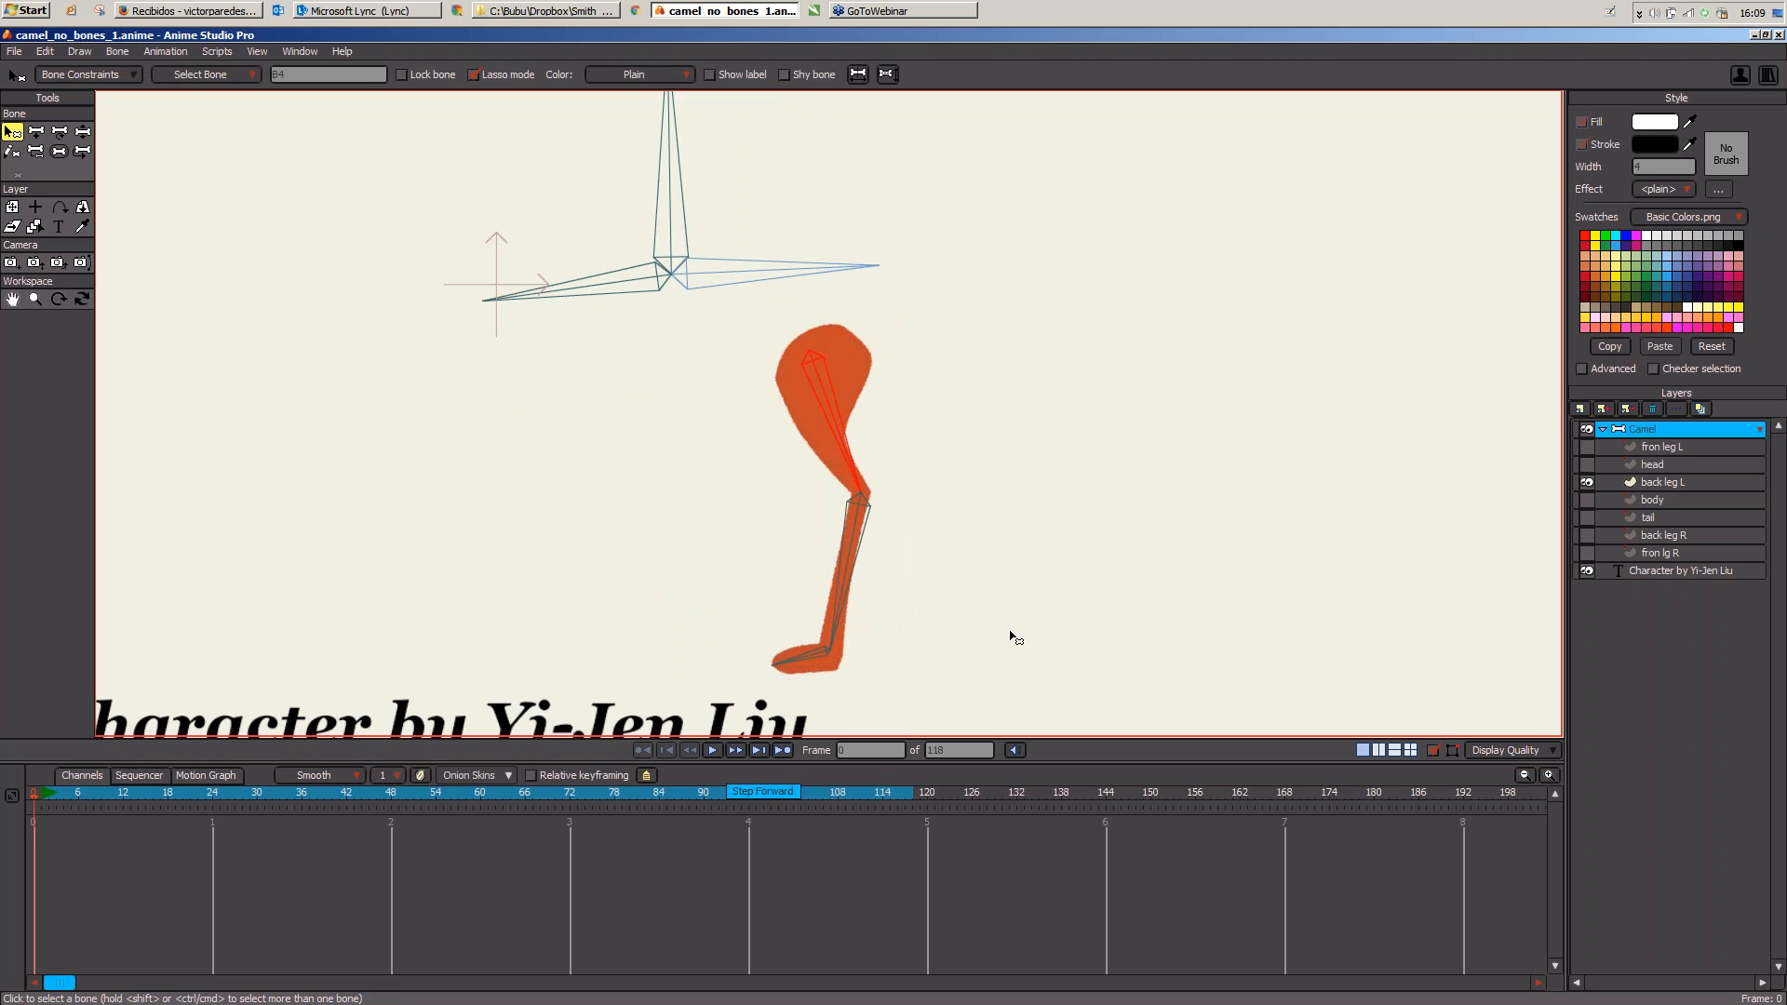
{"action": "left_click_drag", "start_coordinate": [1010, 636], "coordinate": [1013, 617]}
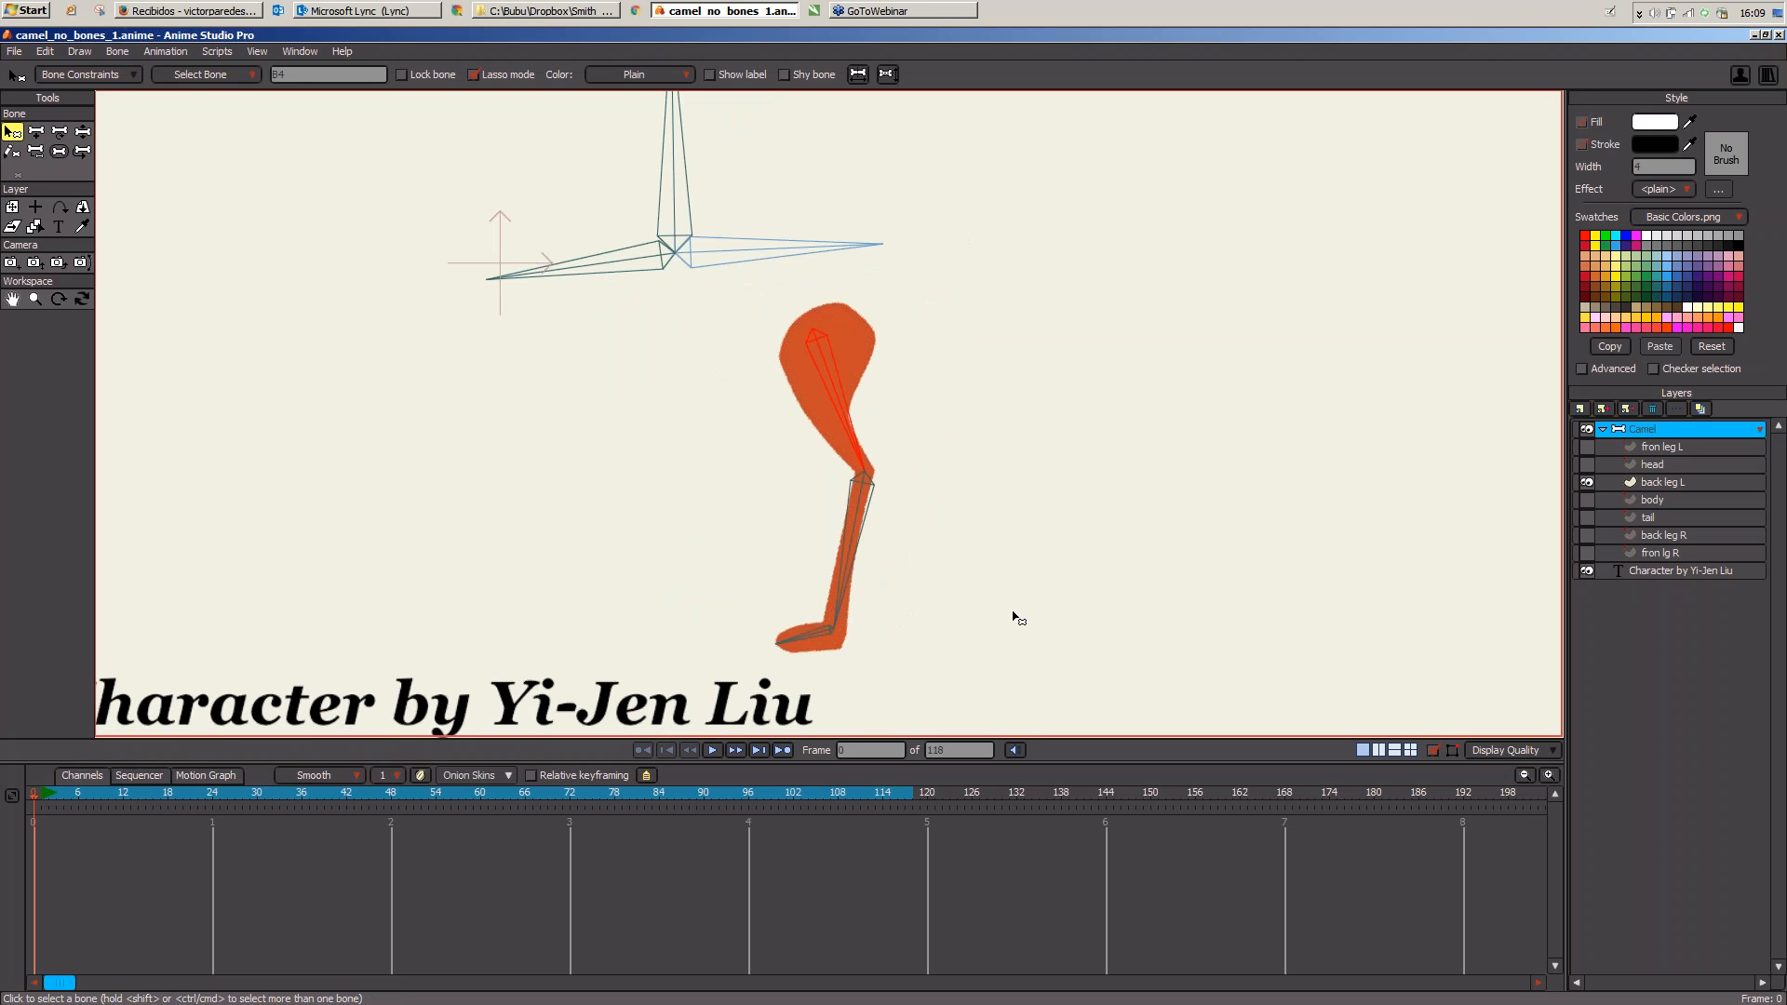
Step: Add an unparented bone pointing straight down from the ankle of back leg L
{"action": "left_click", "coordinate": [41, 133]}
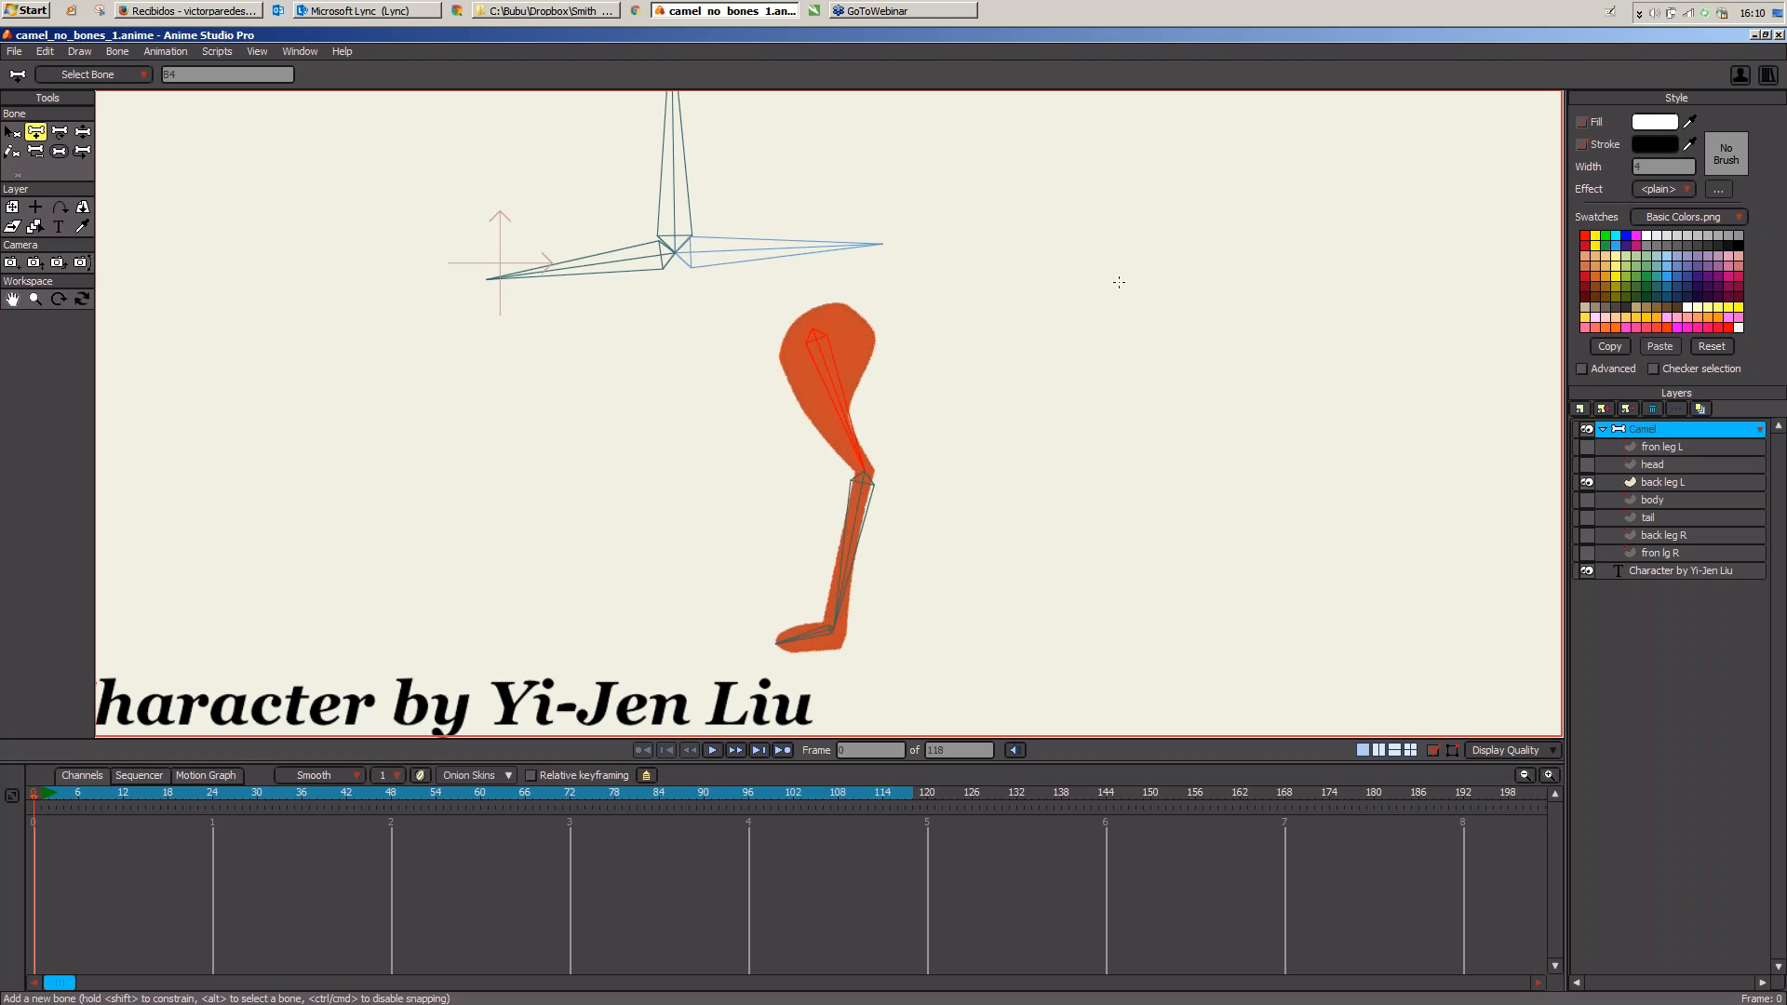
{"action": "left_click", "coordinate": [1119, 285]}
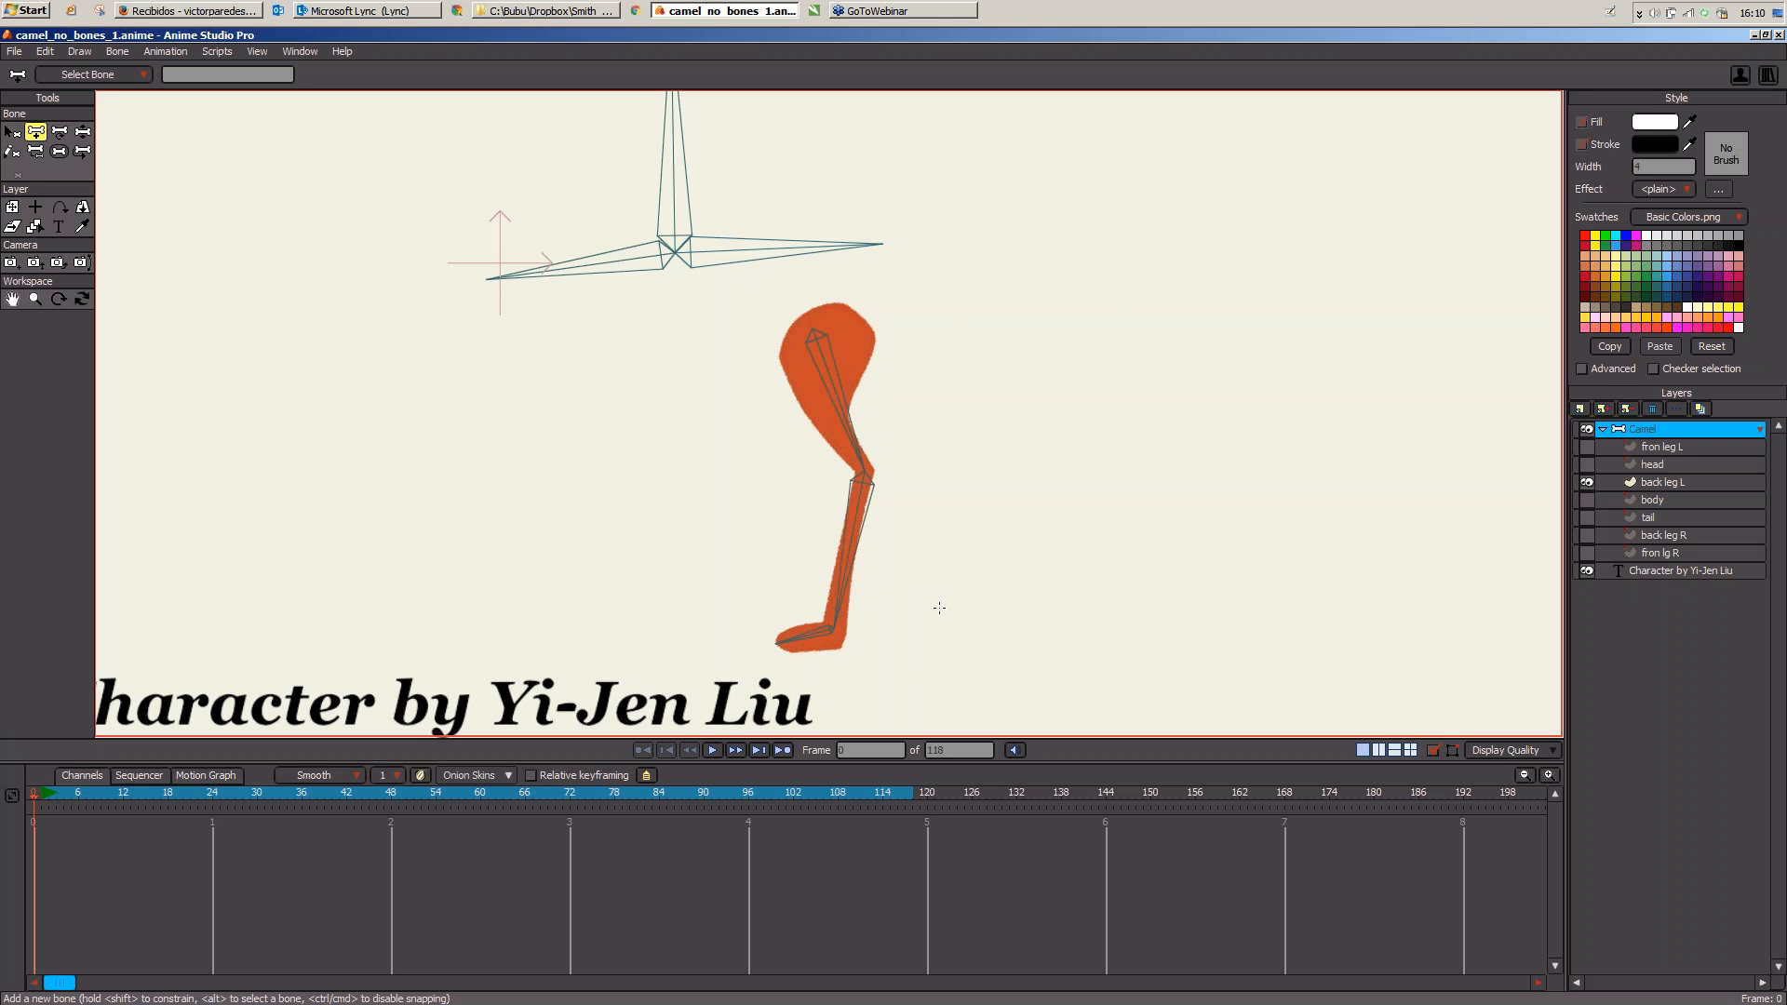
{"action": "left_click_drag", "start_coordinate": [951, 616], "coordinate": [962, 407]}
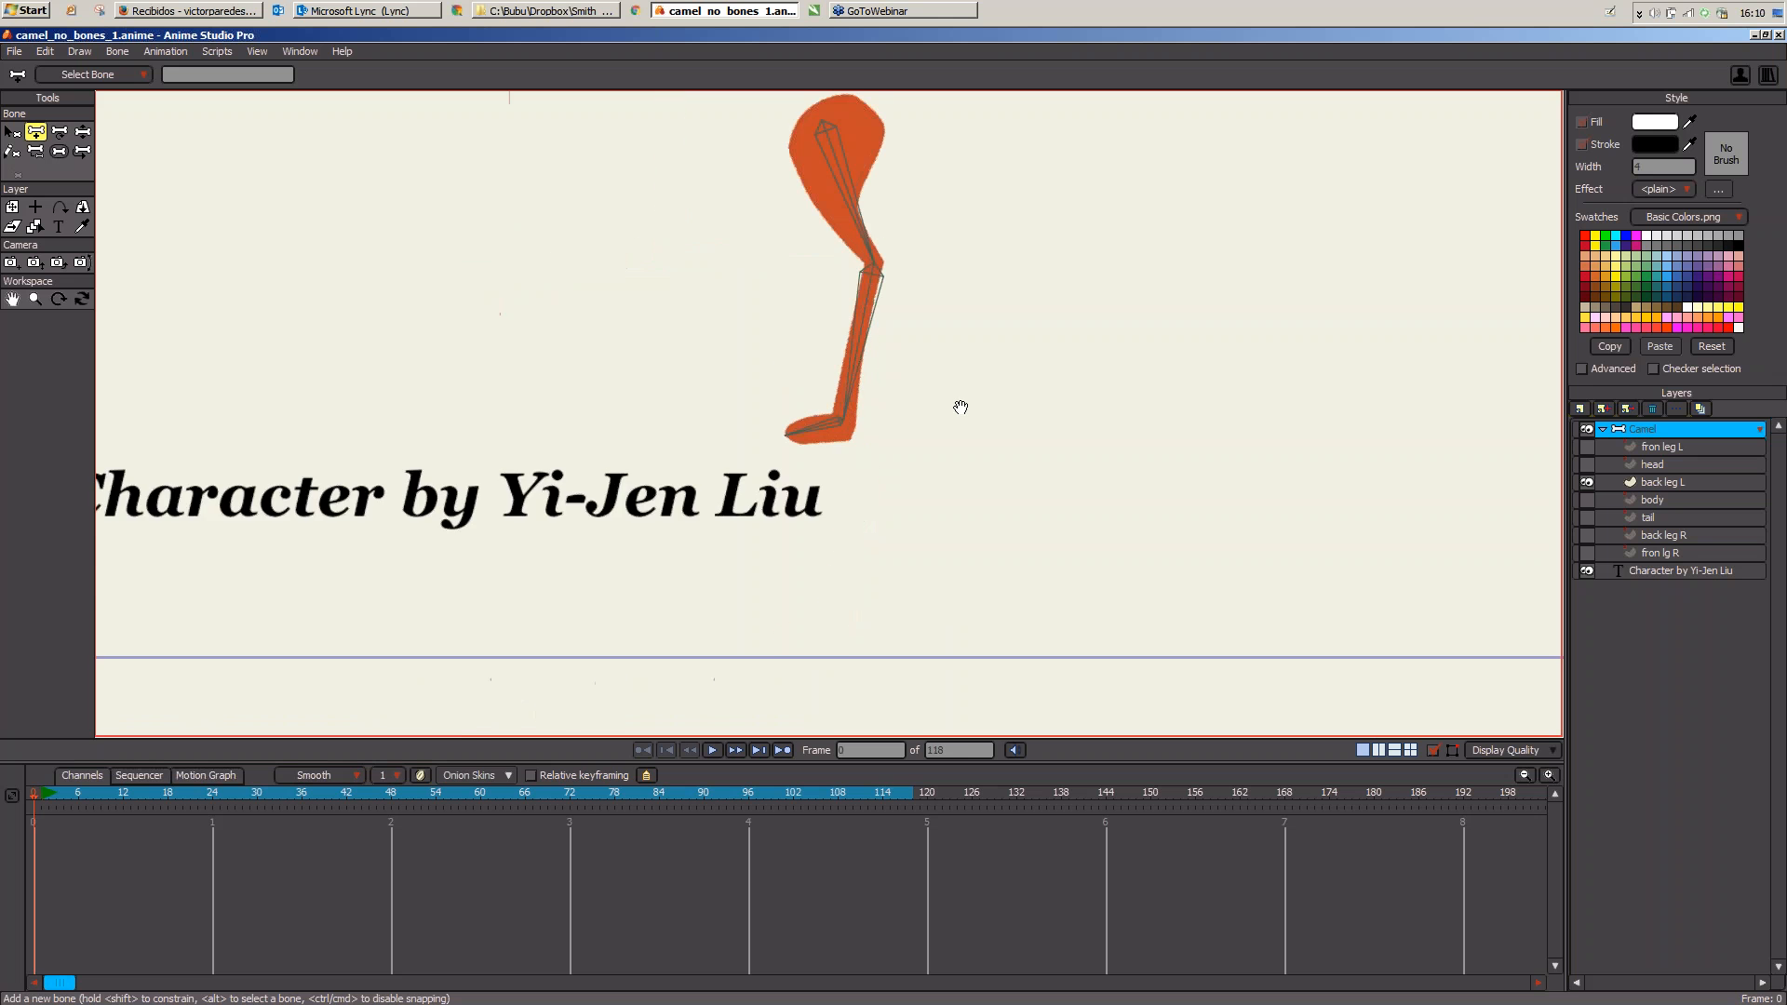
{"action": "scroll", "coordinate": [961, 407], "scroll_direction": "up", "scroll_amount": 3}
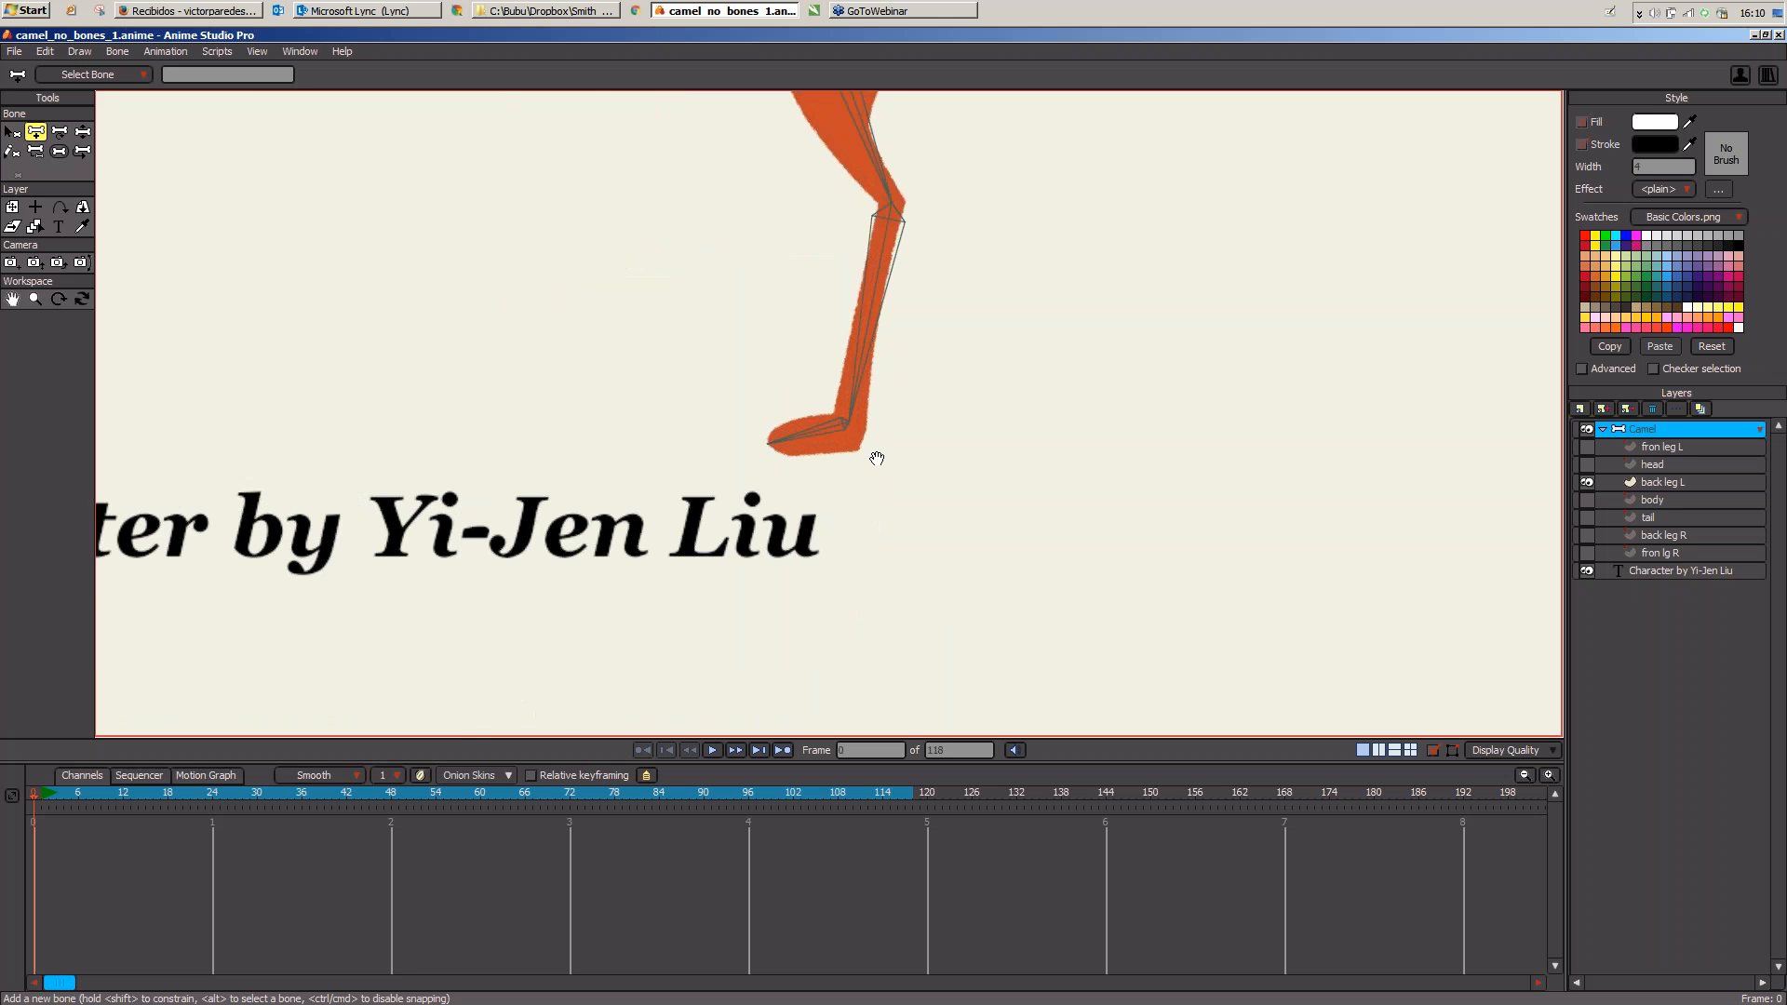
{"action": "scroll", "coordinate": [962, 427], "scroll_direction": "up", "scroll_amount": 1}
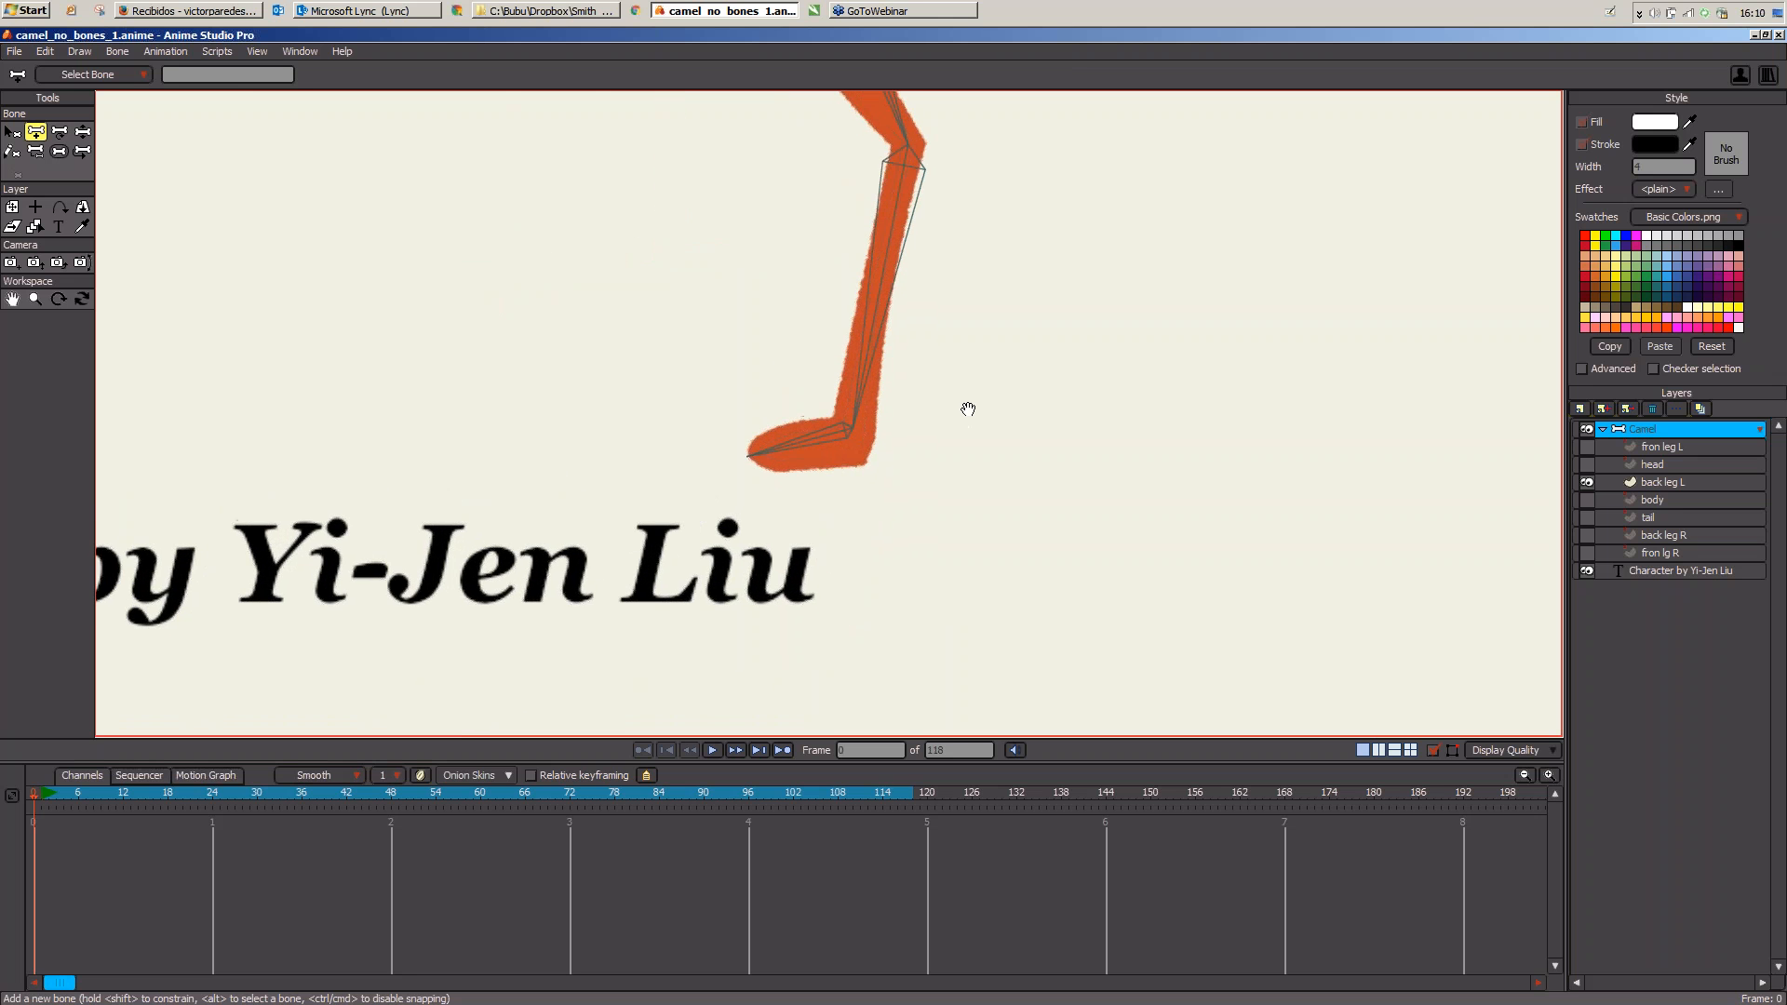
{"action": "left_click_drag", "start_coordinate": [965, 407], "coordinate": [933, 466]}
{"action": "left_click_drag", "start_coordinate": [828, 491], "coordinate": [831, 629]}
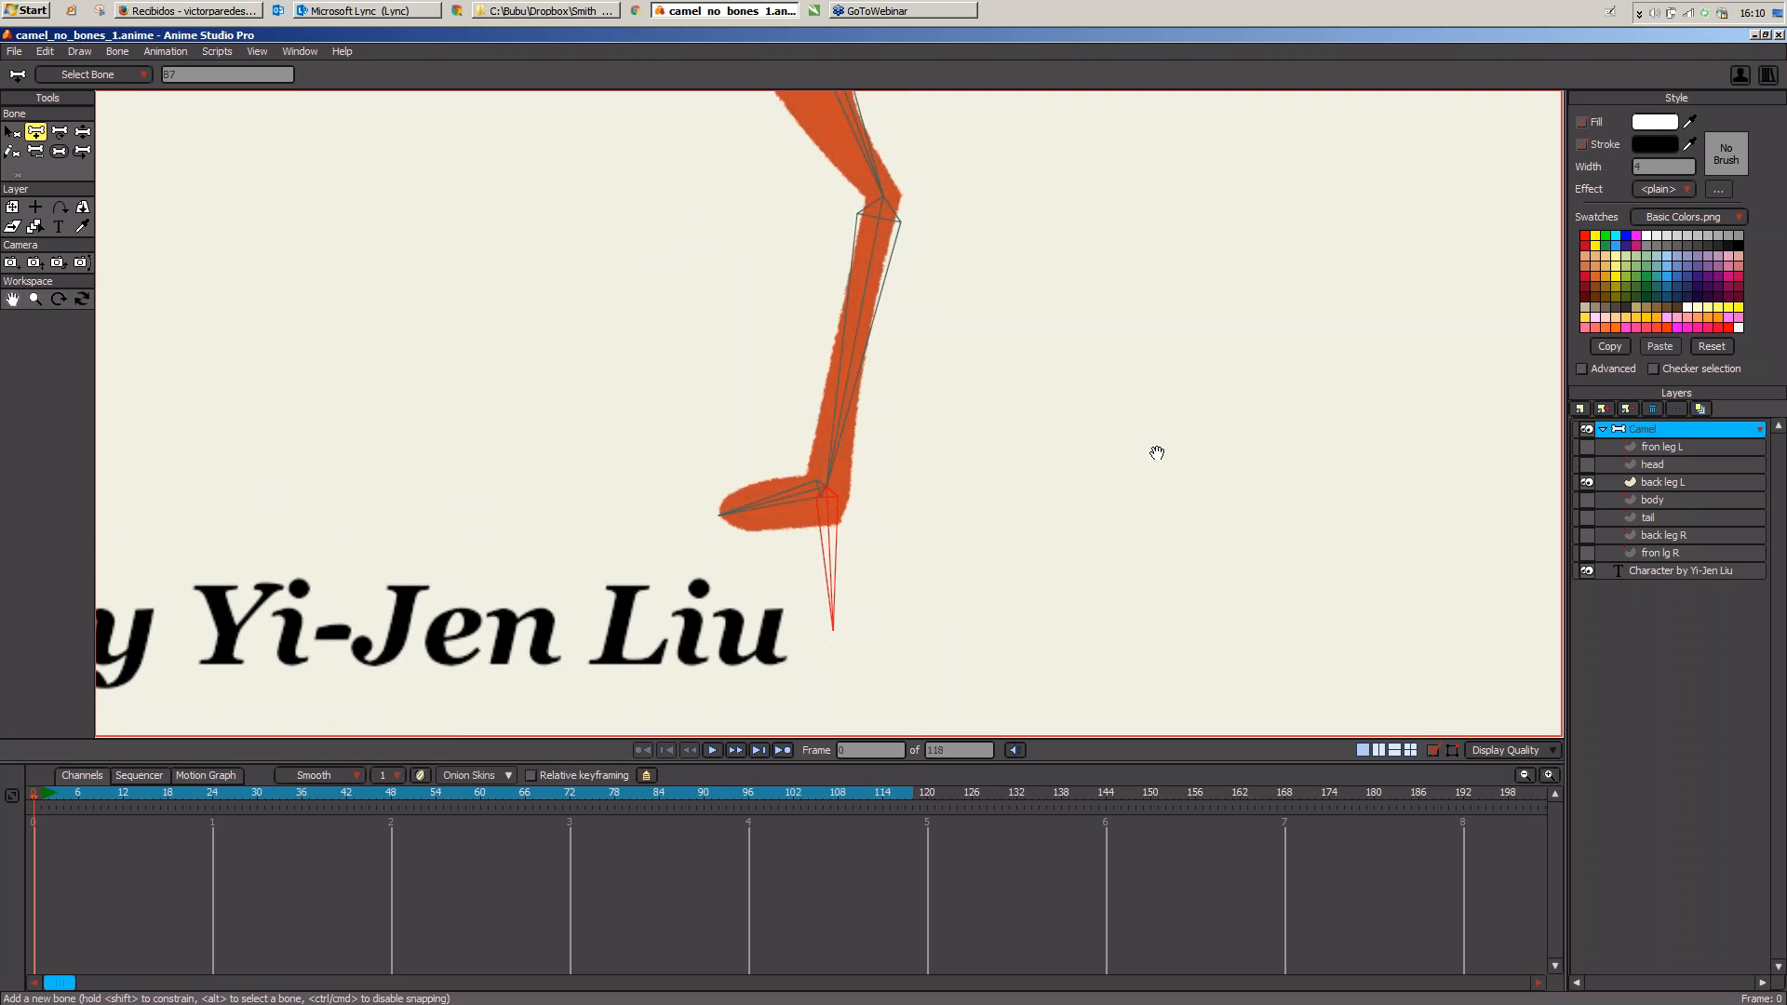
Step: Test the rear body and leg bones with Manipulate Bones to compare their motion with the separate bone below the ankle
{"action": "scroll", "coordinate": [1061, 467], "scroll_direction": "down", "scroll_amount": 1}
{"action": "scroll", "coordinate": [783, 528], "scroll_direction": "down", "scroll_amount": 2}
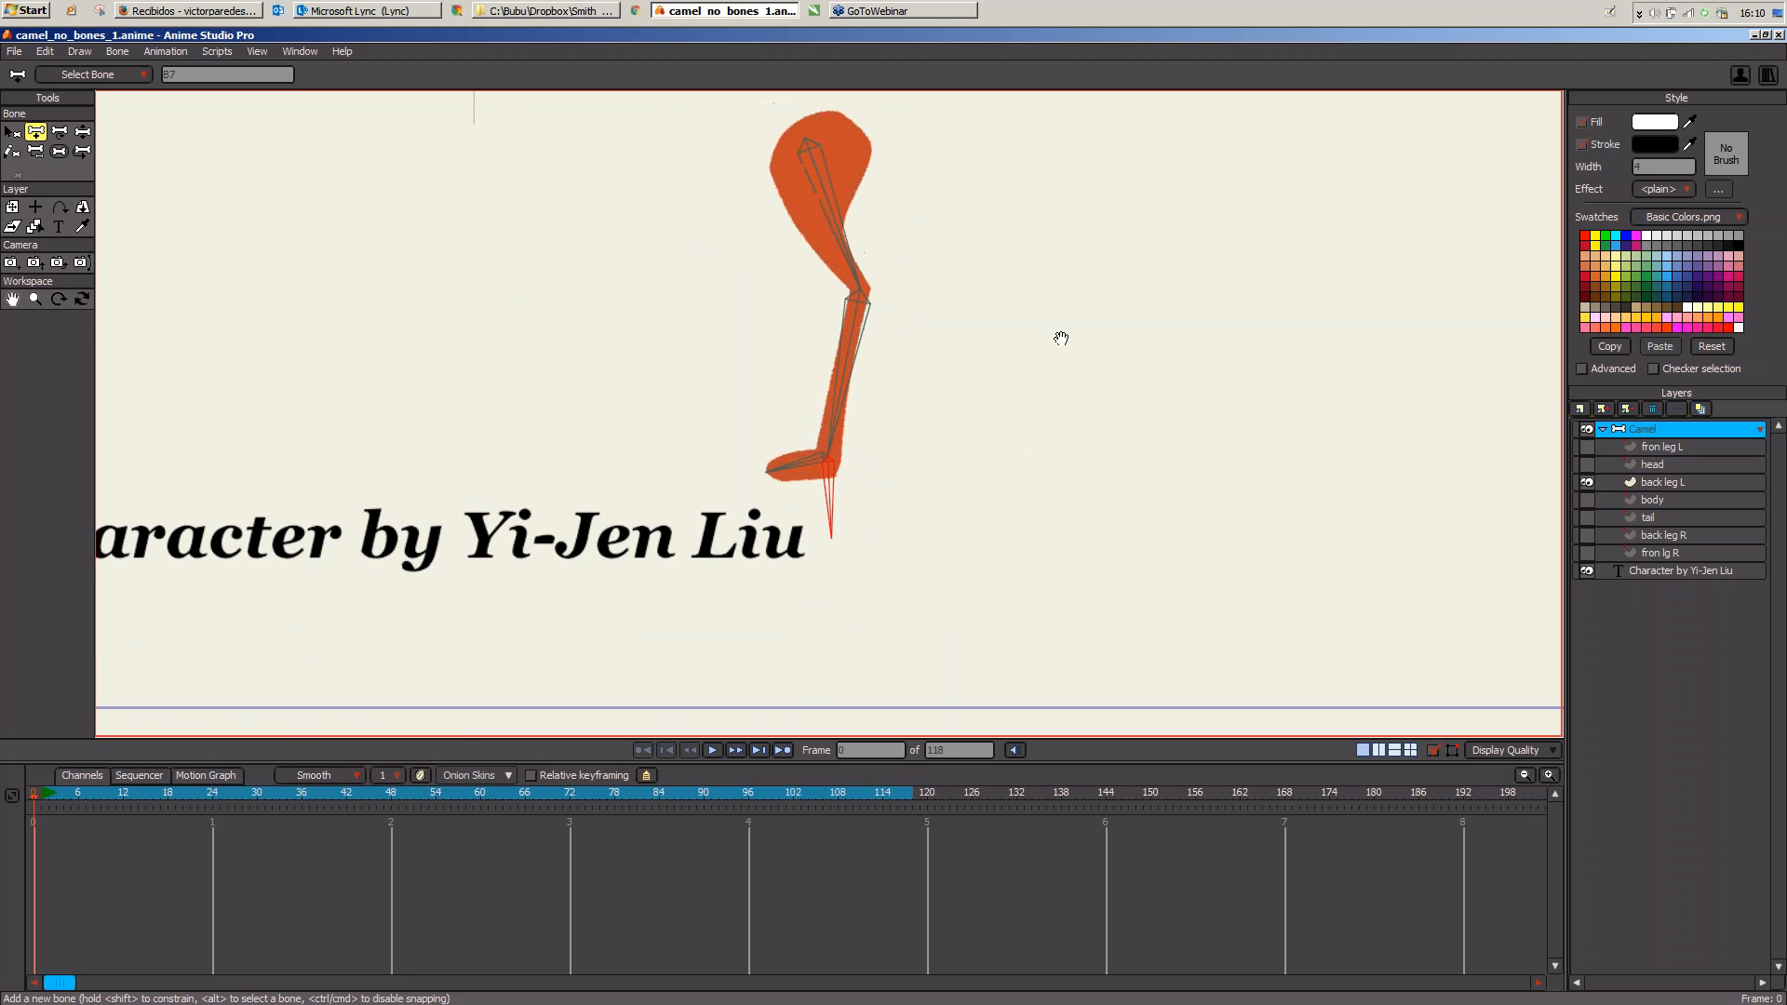
{"action": "left_click_drag", "start_coordinate": [1061, 335], "coordinate": [962, 487]}
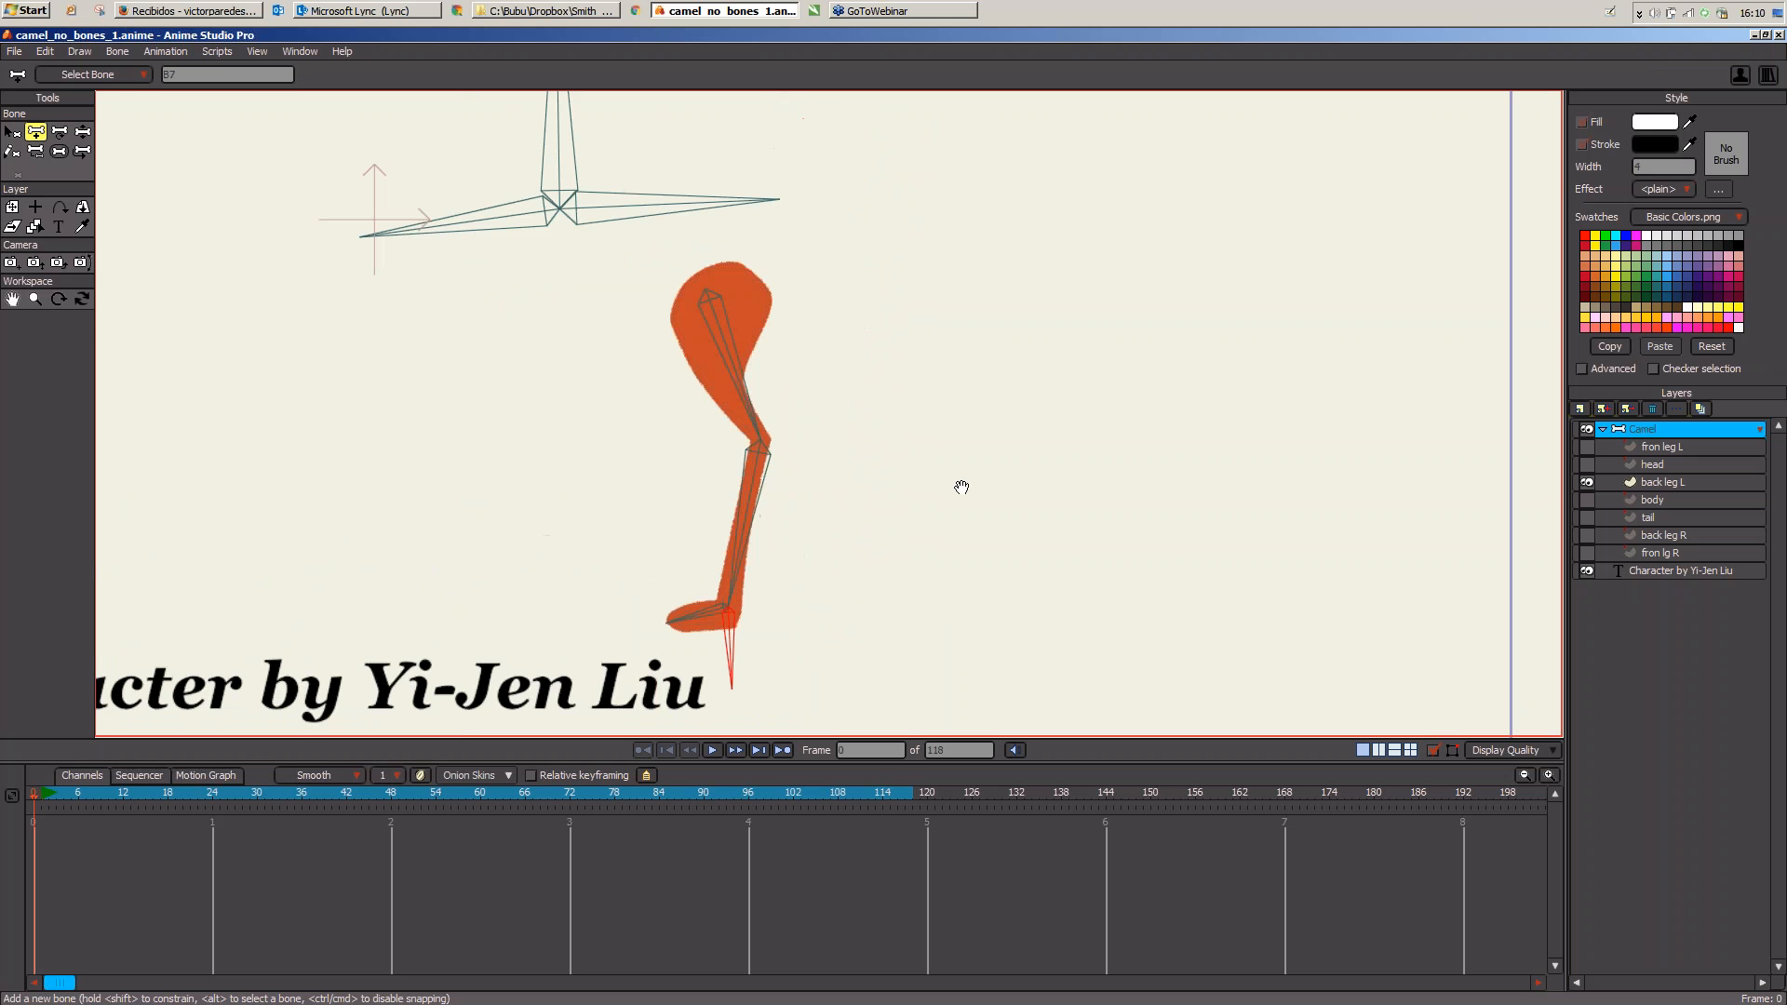
{"action": "left_click", "coordinate": [80, 131]}
{"action": "left_click_drag", "start_coordinate": [758, 544], "coordinate": [773, 451]}
{"action": "left_click", "coordinate": [793, 181]}
{"action": "left_click_drag", "start_coordinate": [793, 180], "coordinate": [793, 186]}
{"action": "left_click_drag", "start_coordinate": [780, 337], "coordinate": [771, 313]}
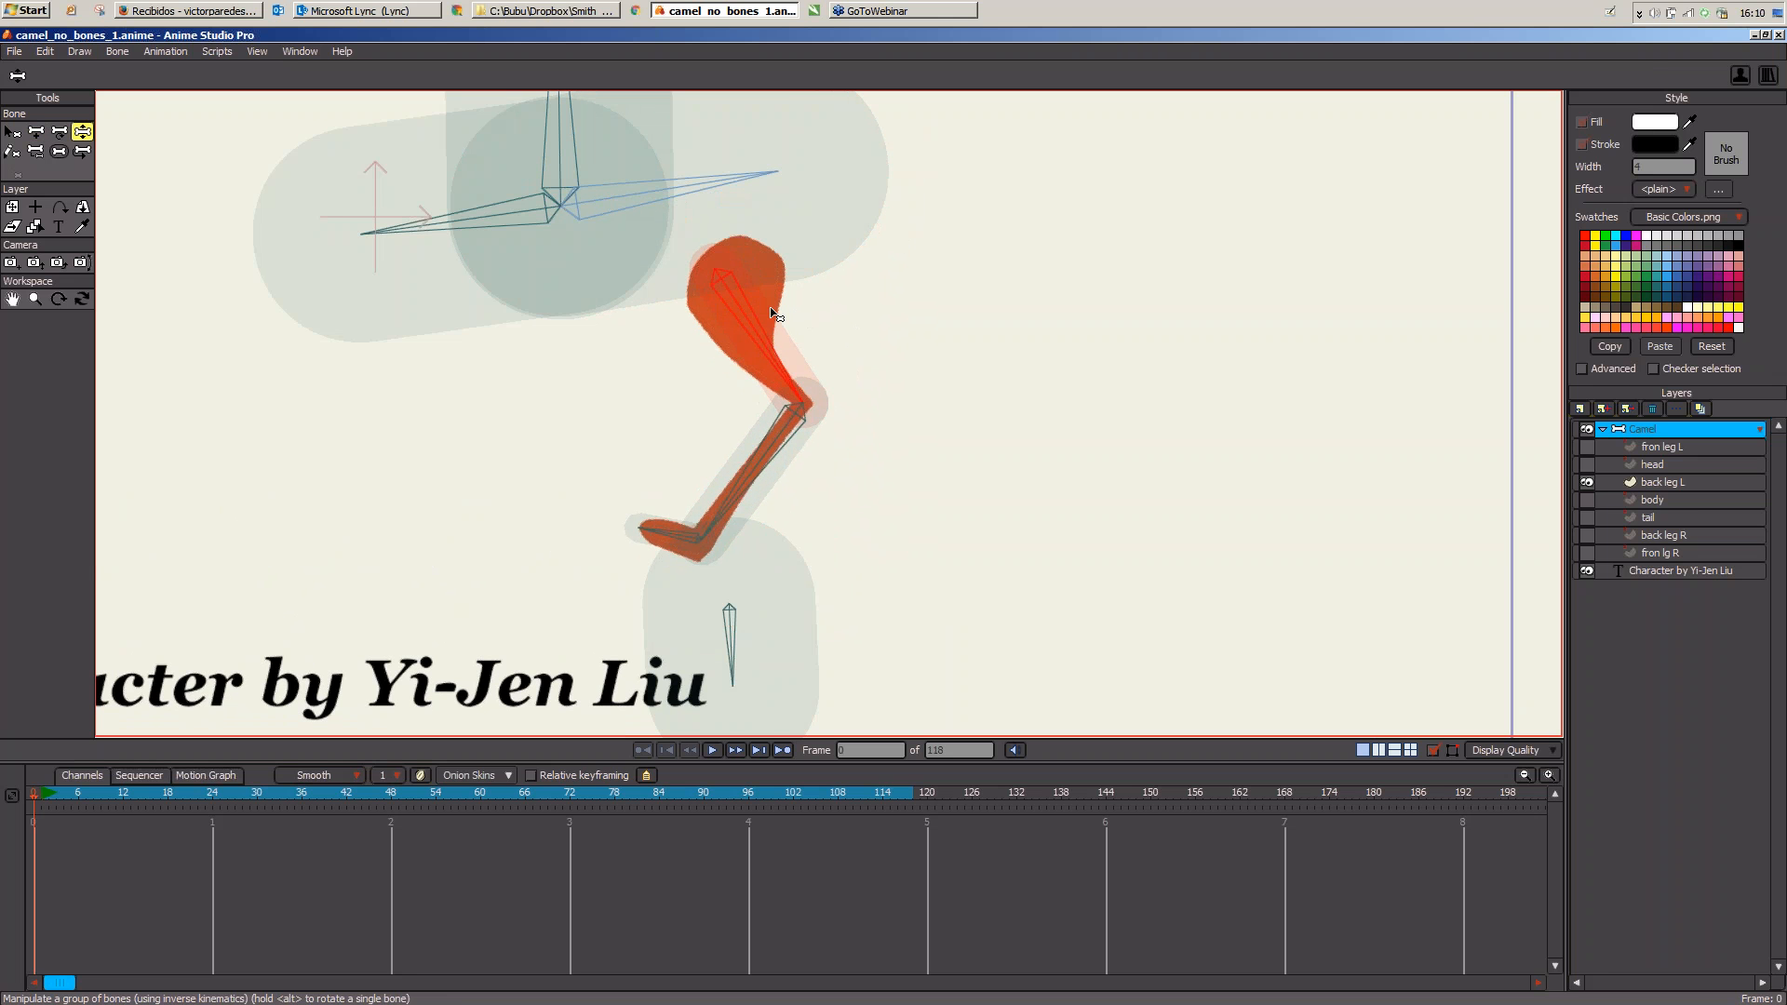
{"action": "left_click", "coordinate": [759, 481]}
{"action": "left_click_drag", "start_coordinate": [759, 480], "coordinate": [717, 679]}
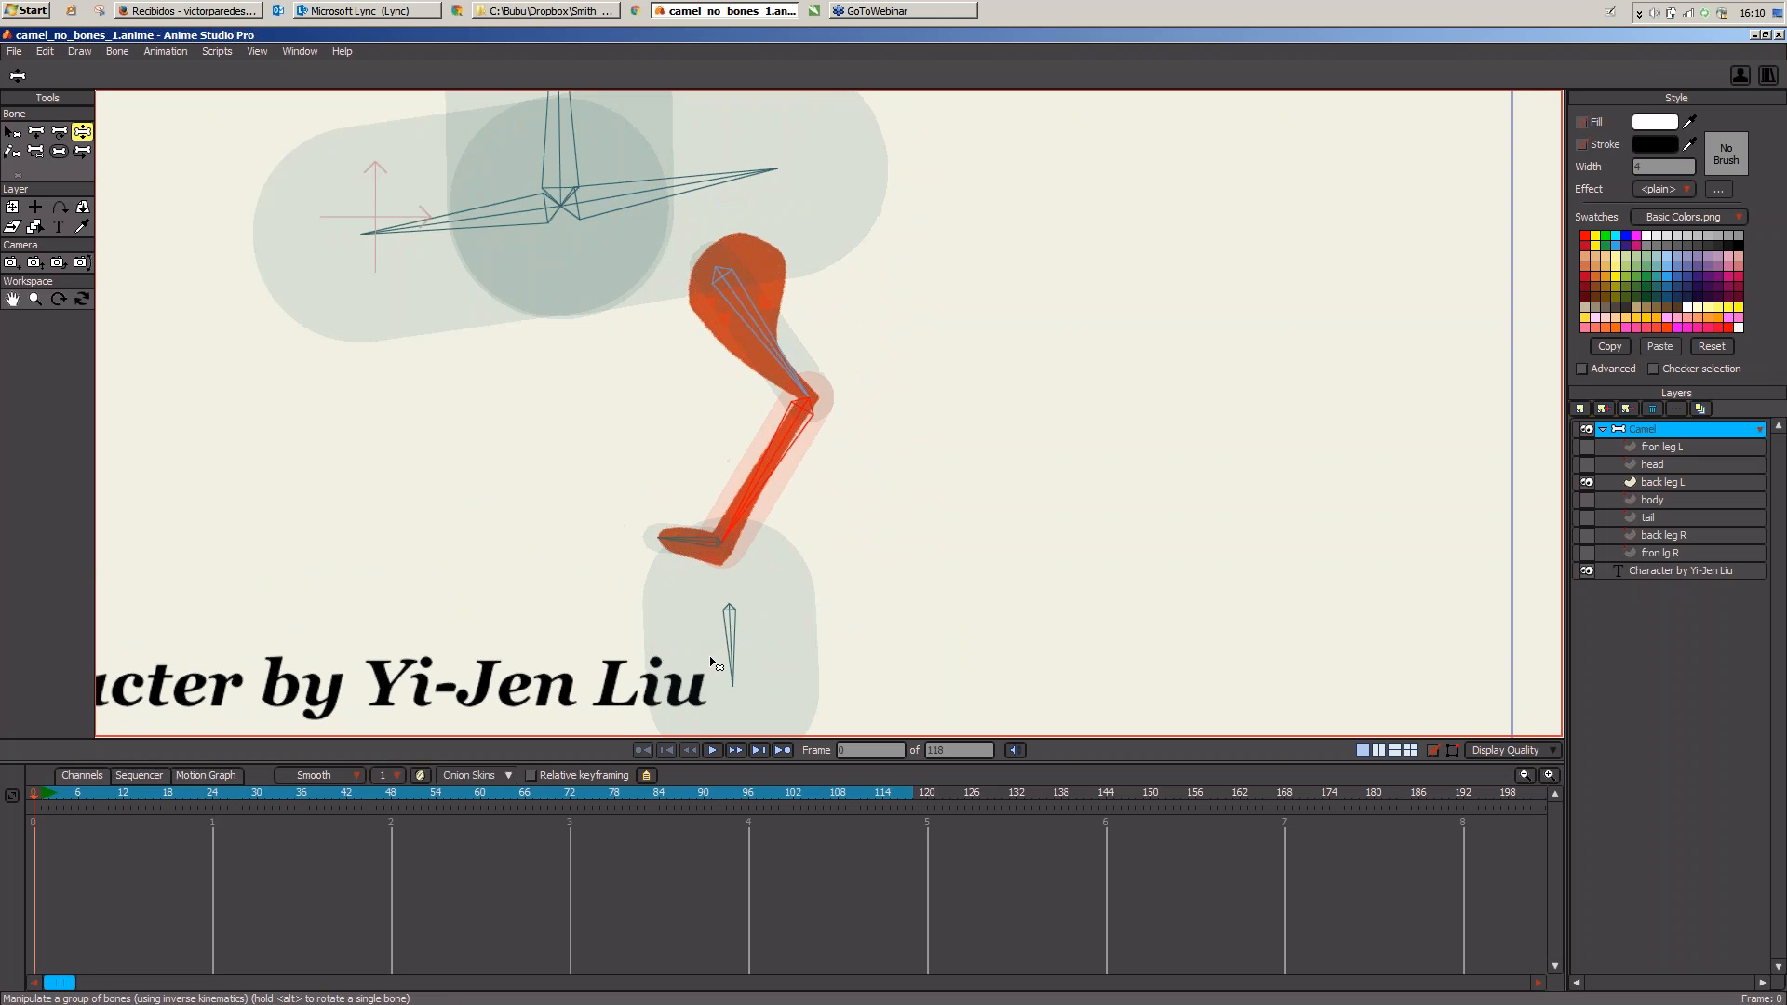
{"action": "left_click", "coordinate": [729, 616]}
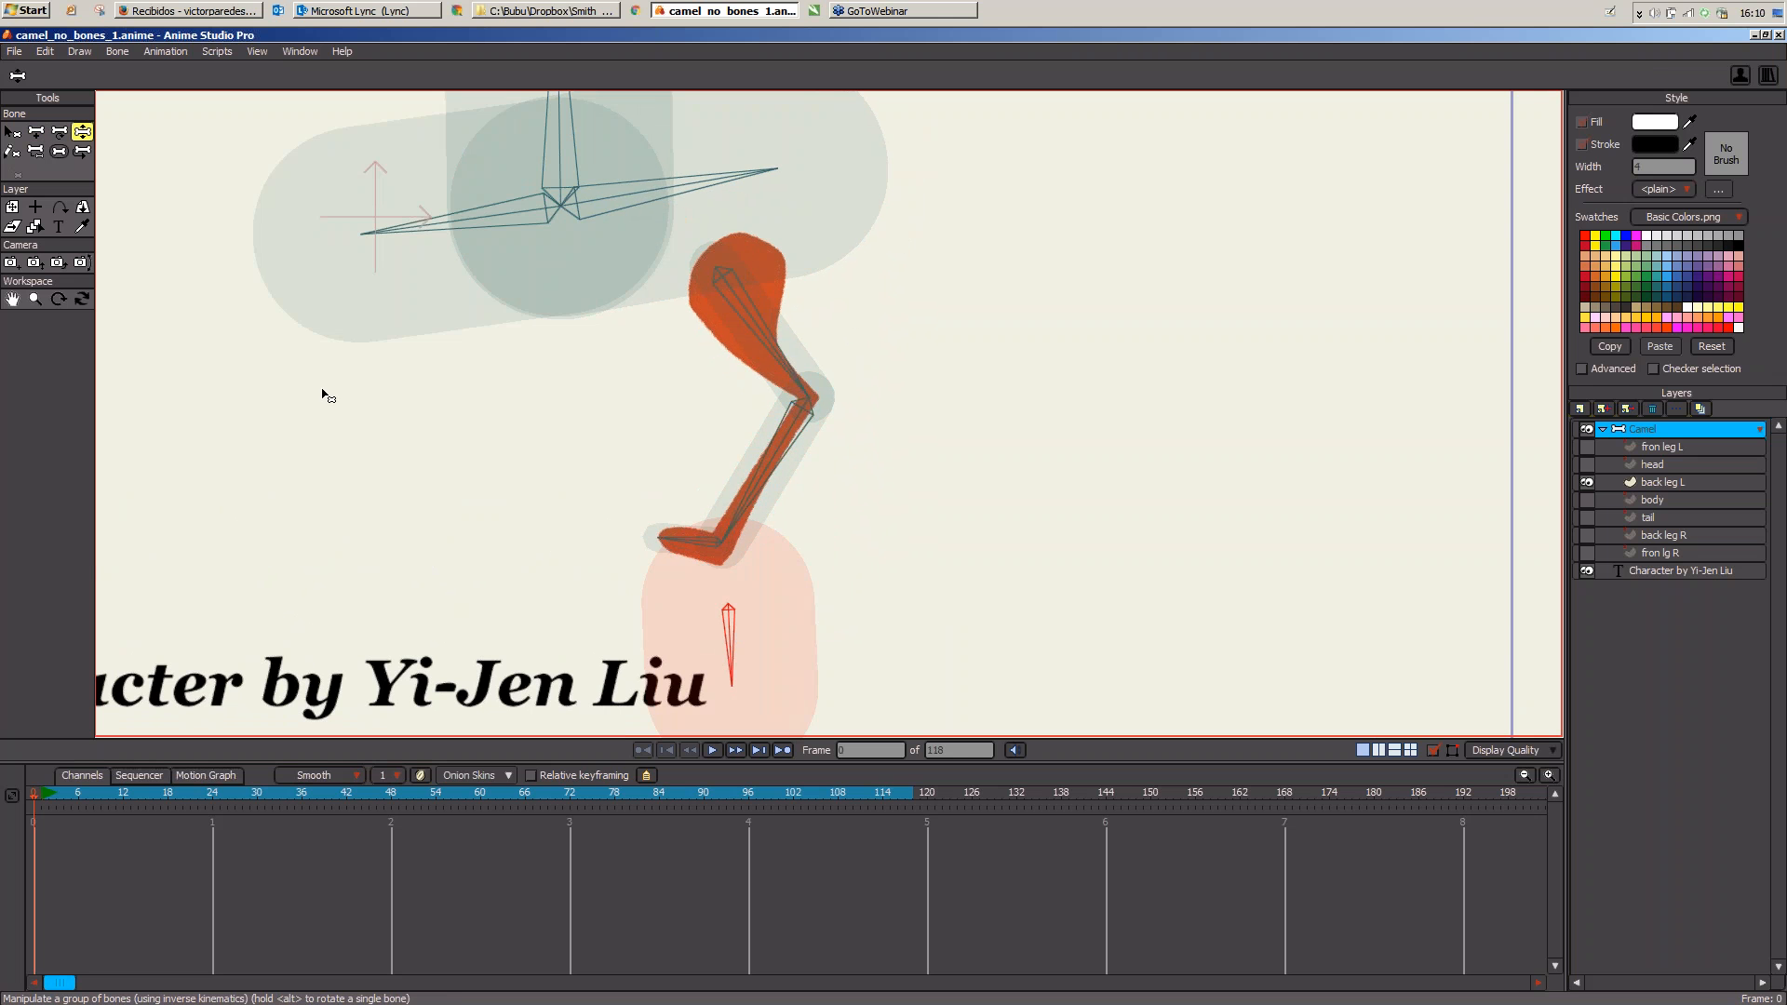
{"action": "left_click", "coordinate": [402, 485]}
Step: Set the target of the back leg's shin bone to B7, the separate bone below the ankle
{"action": "left_click", "coordinate": [12, 132]}
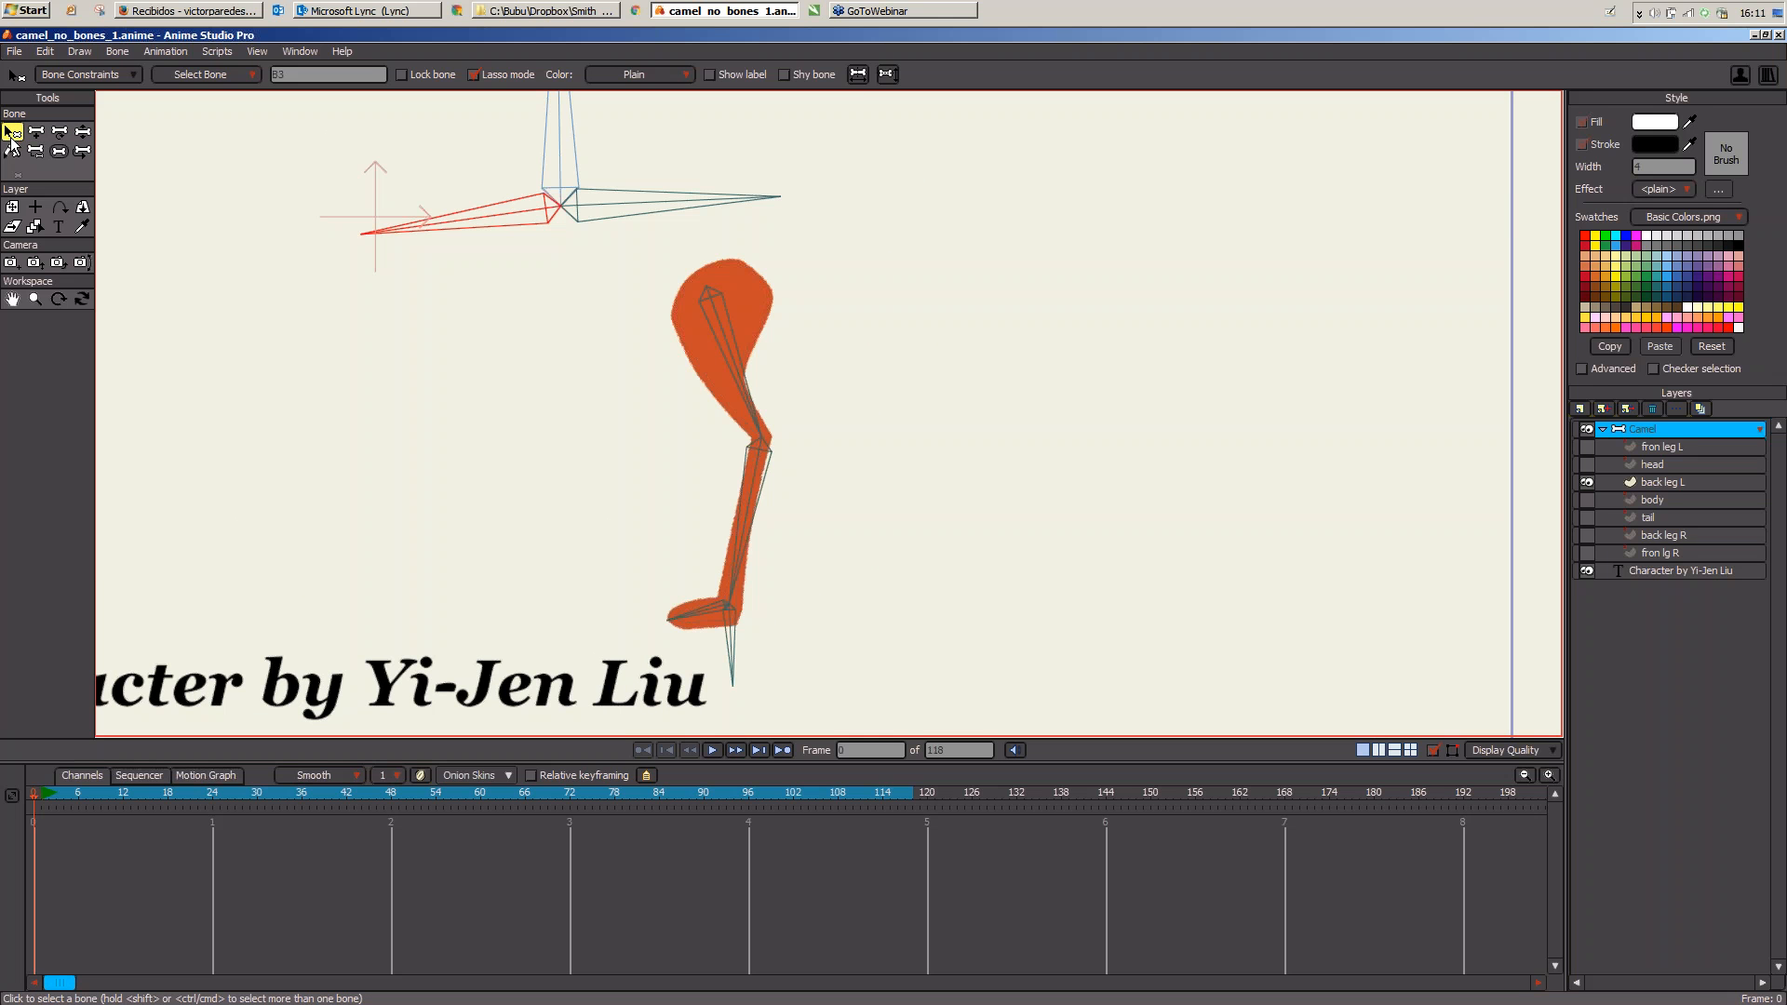
{"action": "left_click", "coordinate": [734, 654]}
{"action": "left_click", "coordinate": [298, 74]}
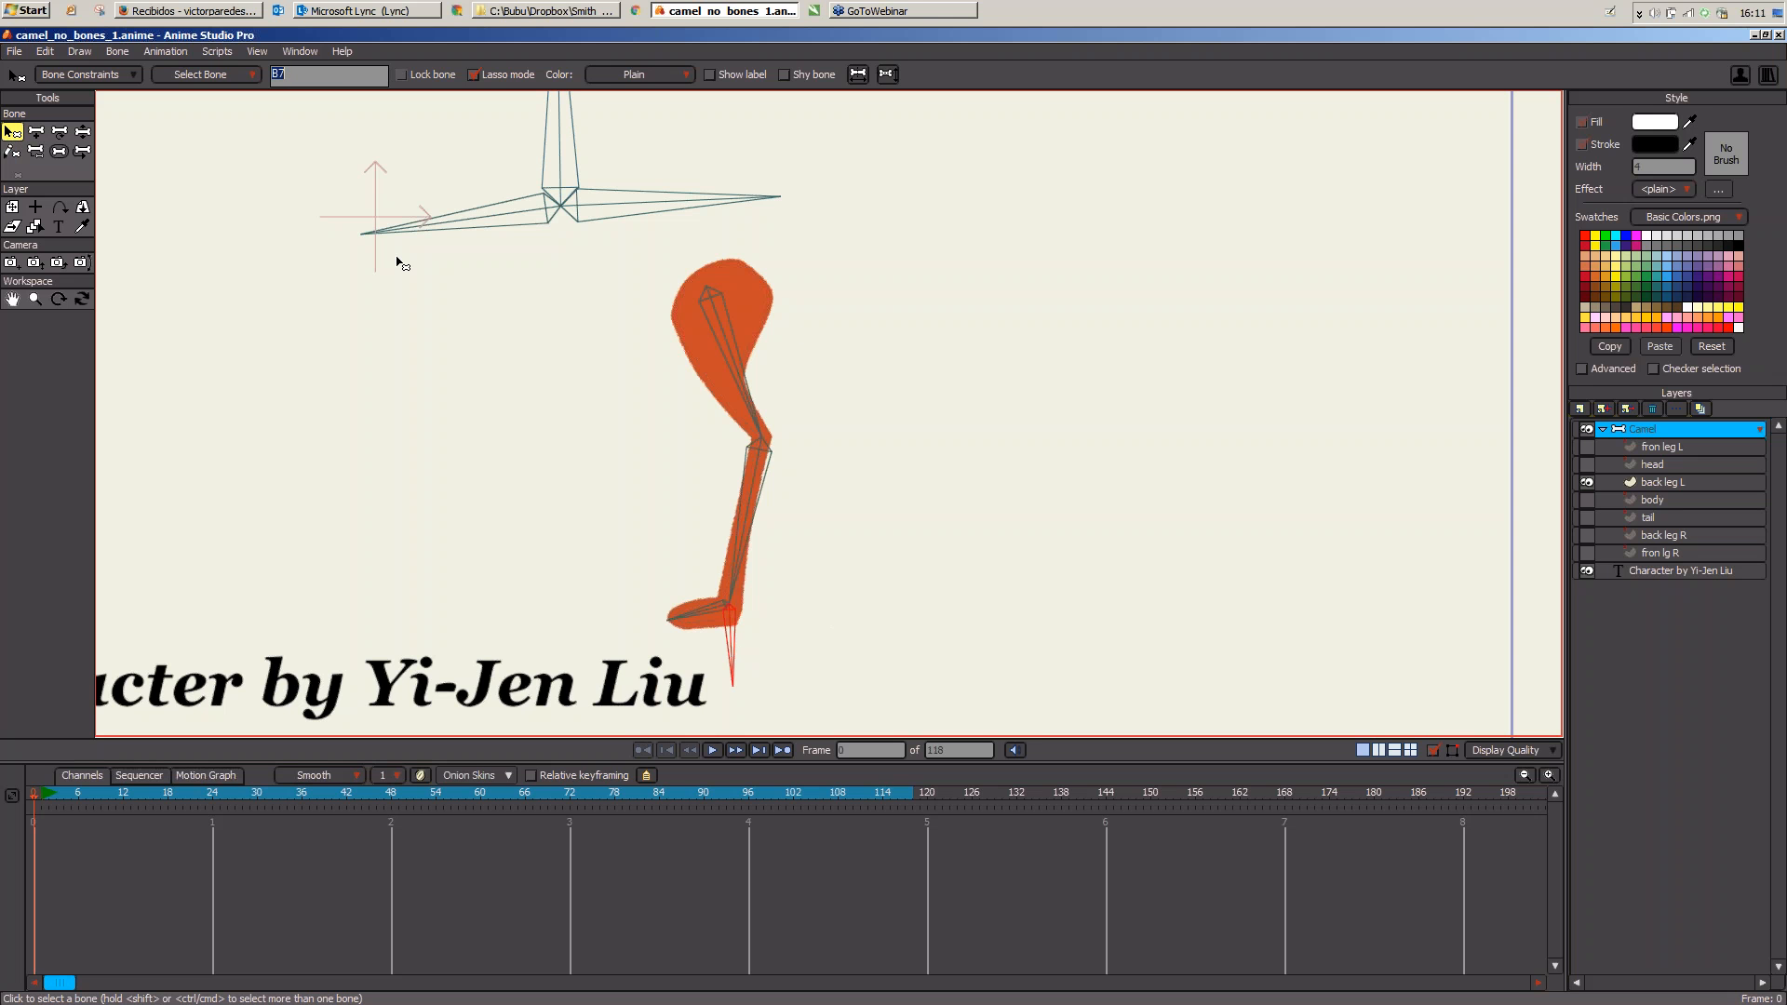
{"action": "left_click", "coordinate": [746, 554]}
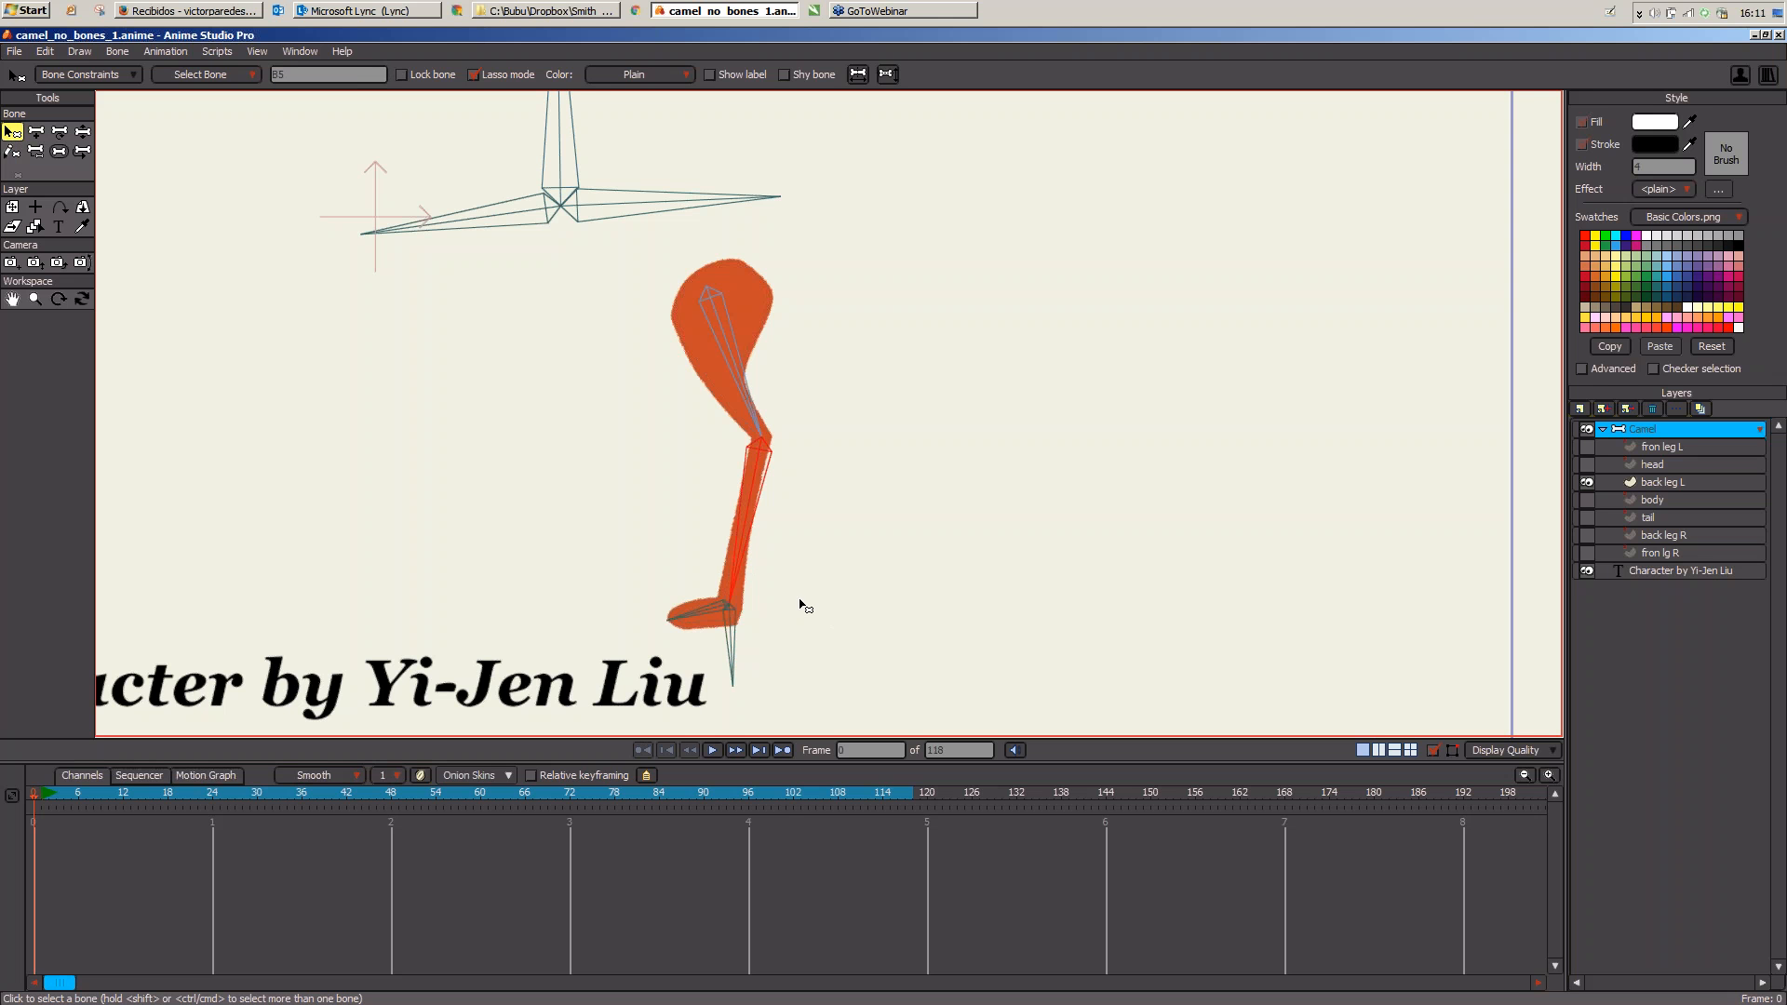
{"action": "left_click_drag", "start_coordinate": [804, 615], "coordinate": [819, 506]}
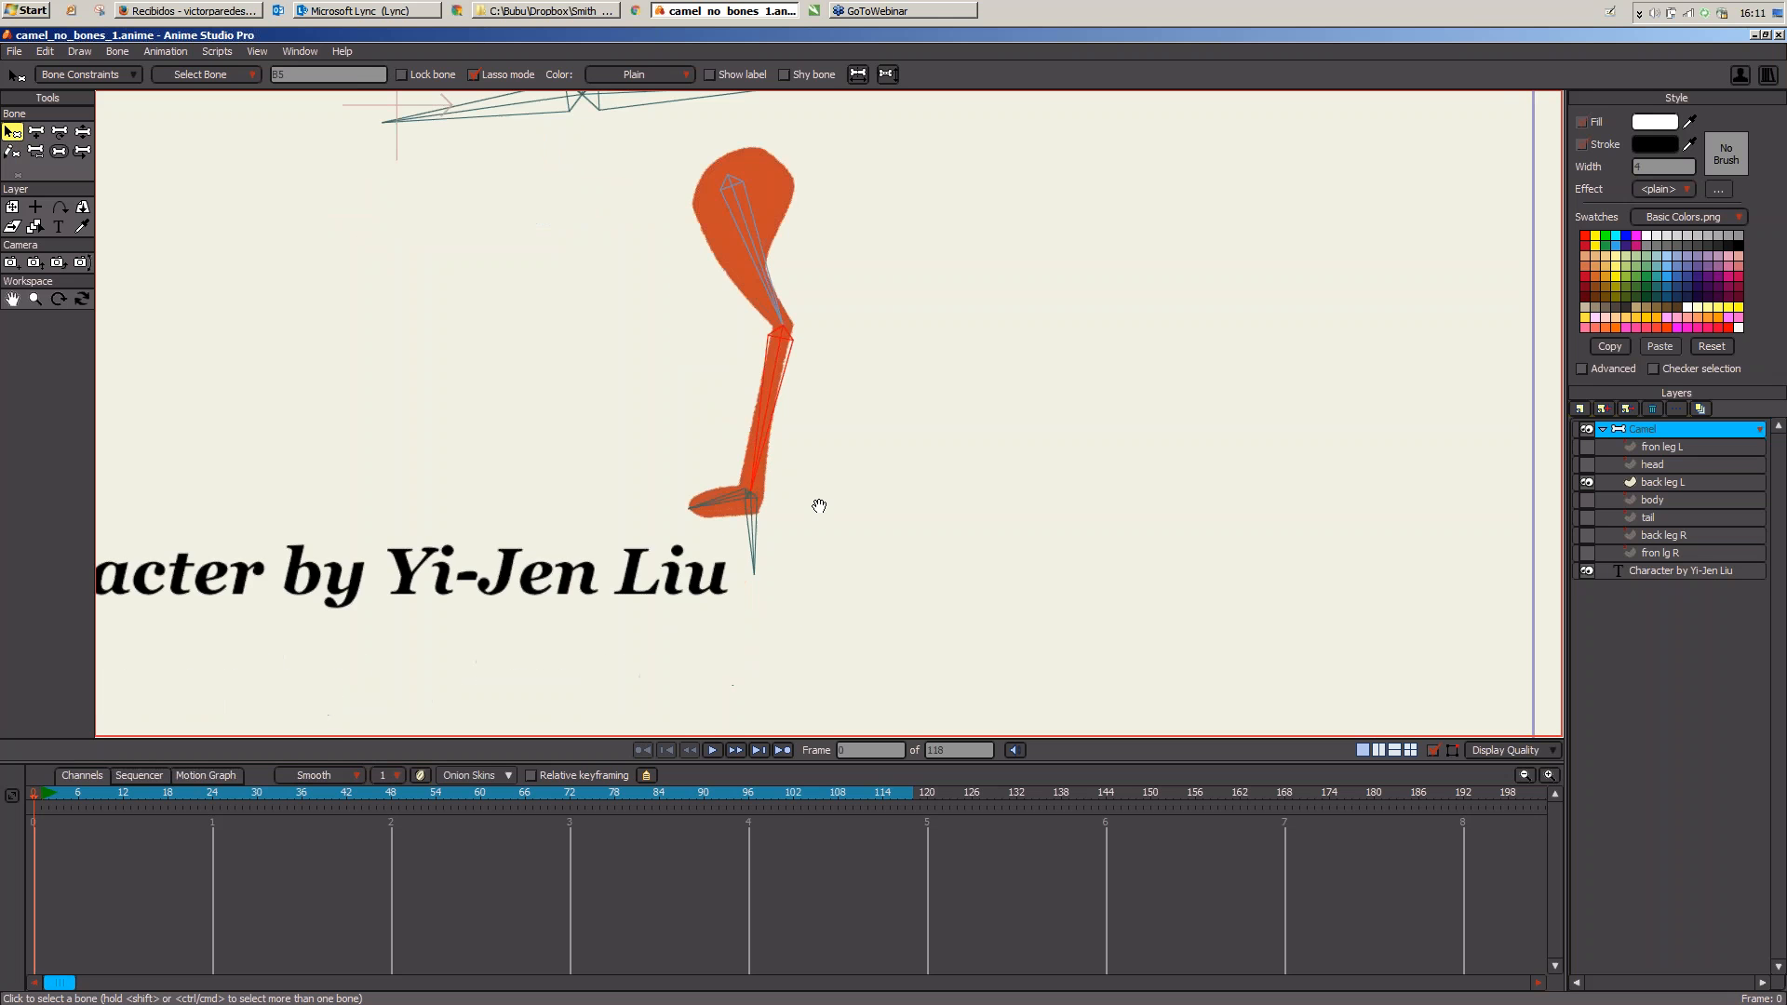
{"action": "scroll", "coordinate": [819, 506], "scroll_direction": "up", "scroll_amount": 2}
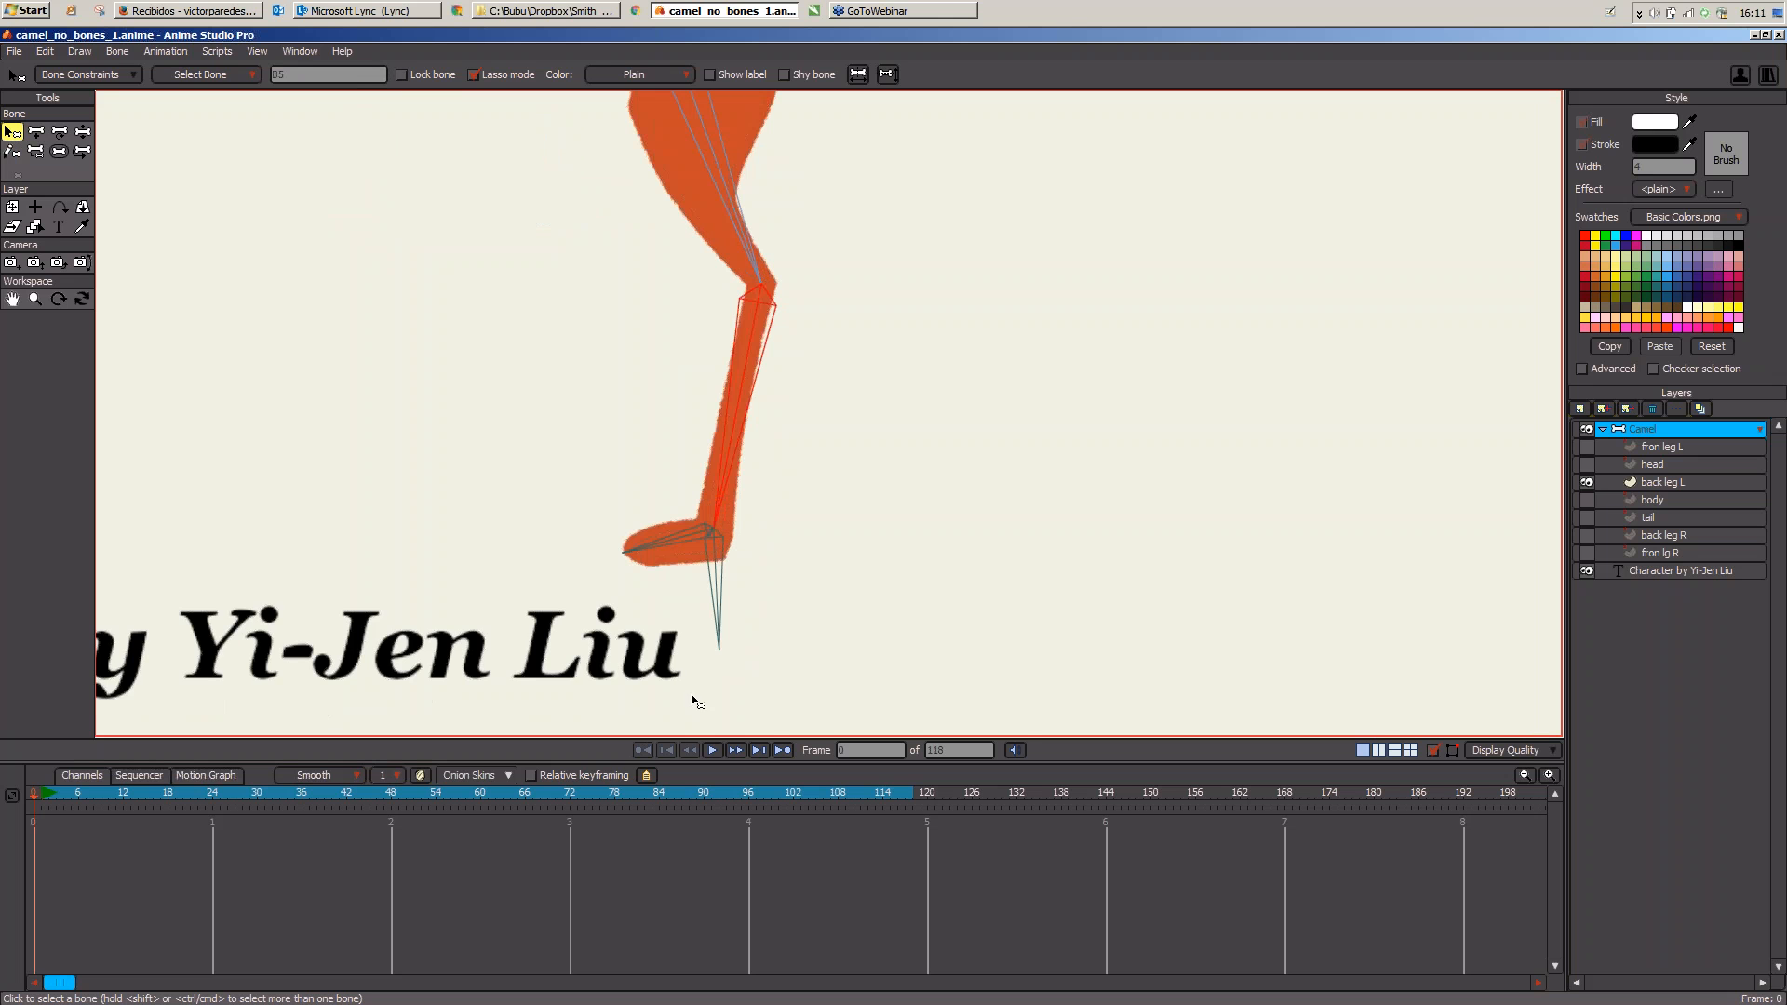
{"action": "left_click", "coordinate": [93, 74]}
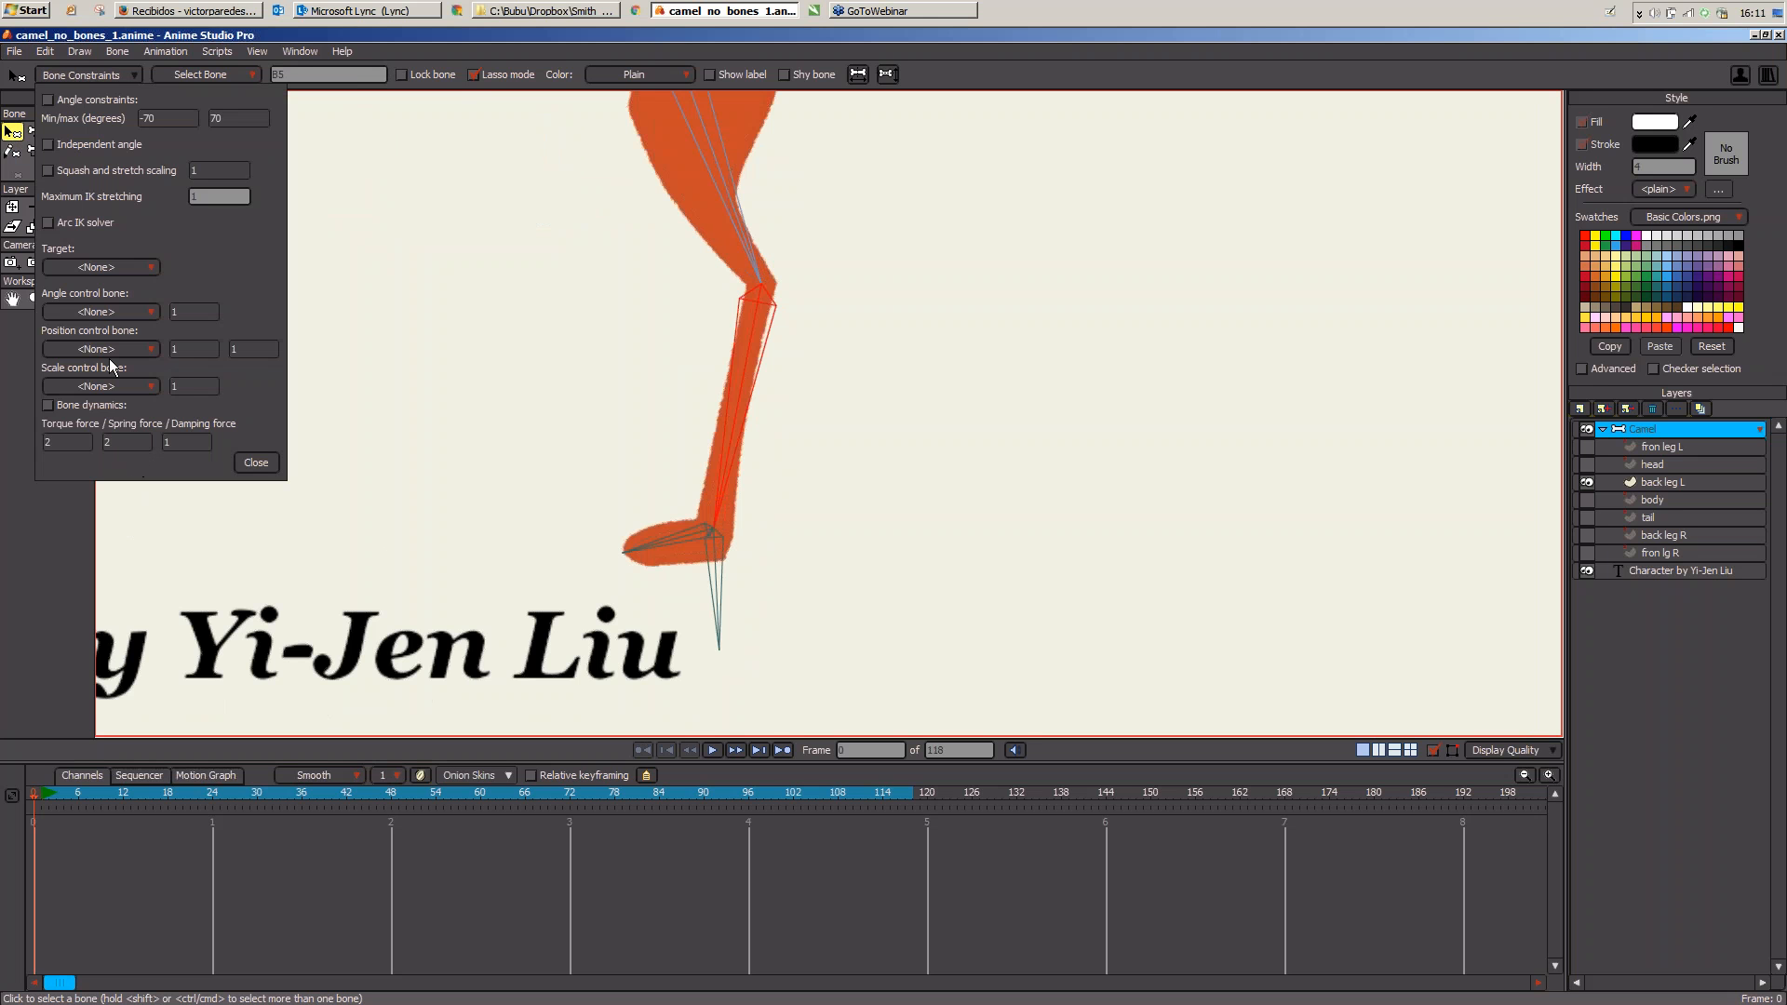
{"action": "left_click", "coordinate": [95, 268]}
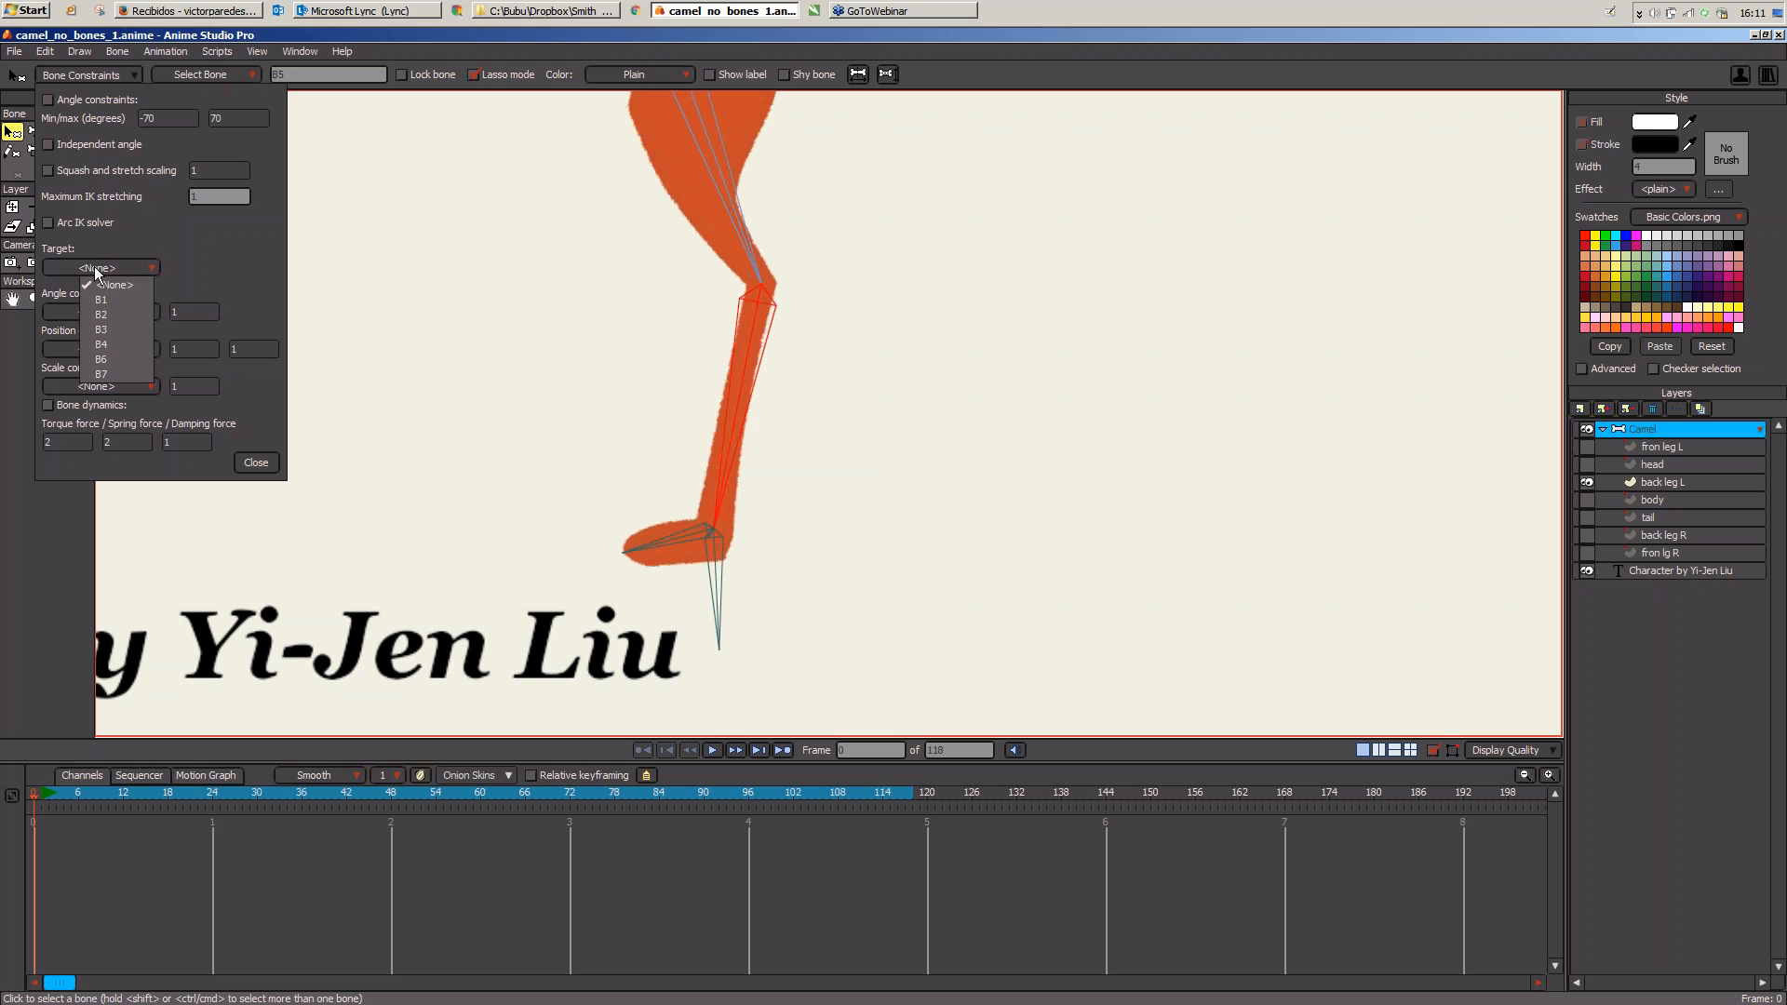
{"action": "left_click", "coordinate": [104, 372]}
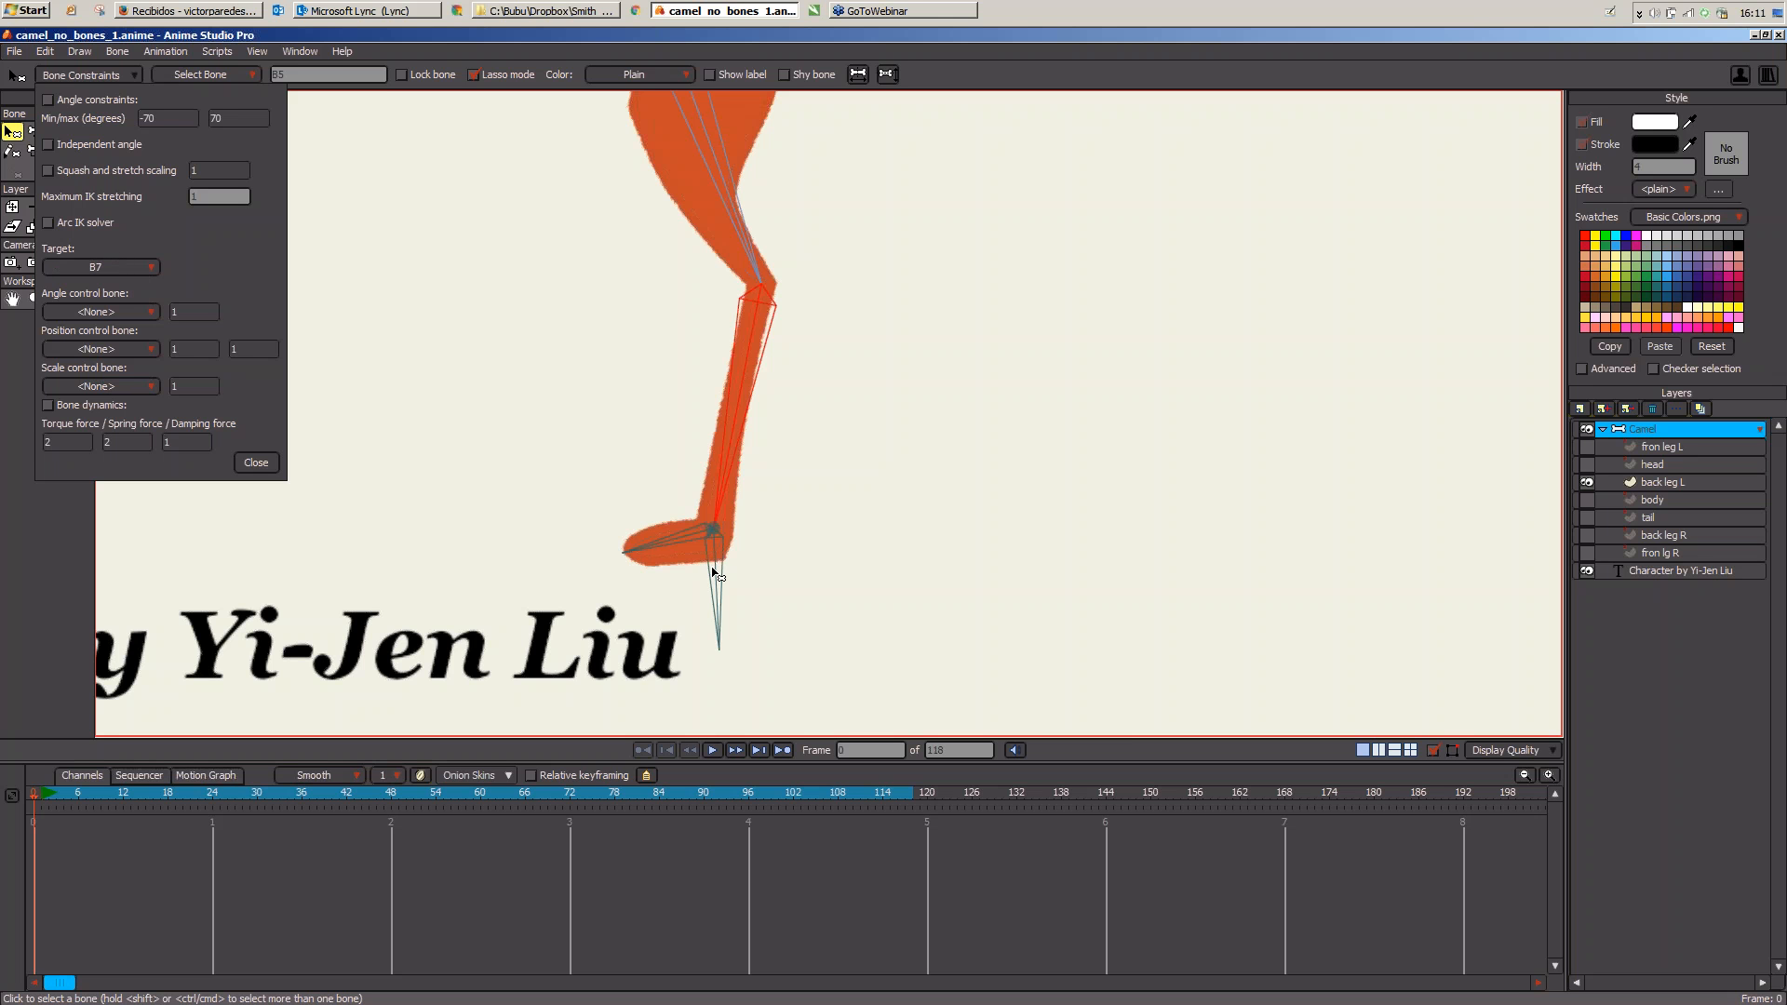
{"action": "left_click", "coordinate": [256, 463]}
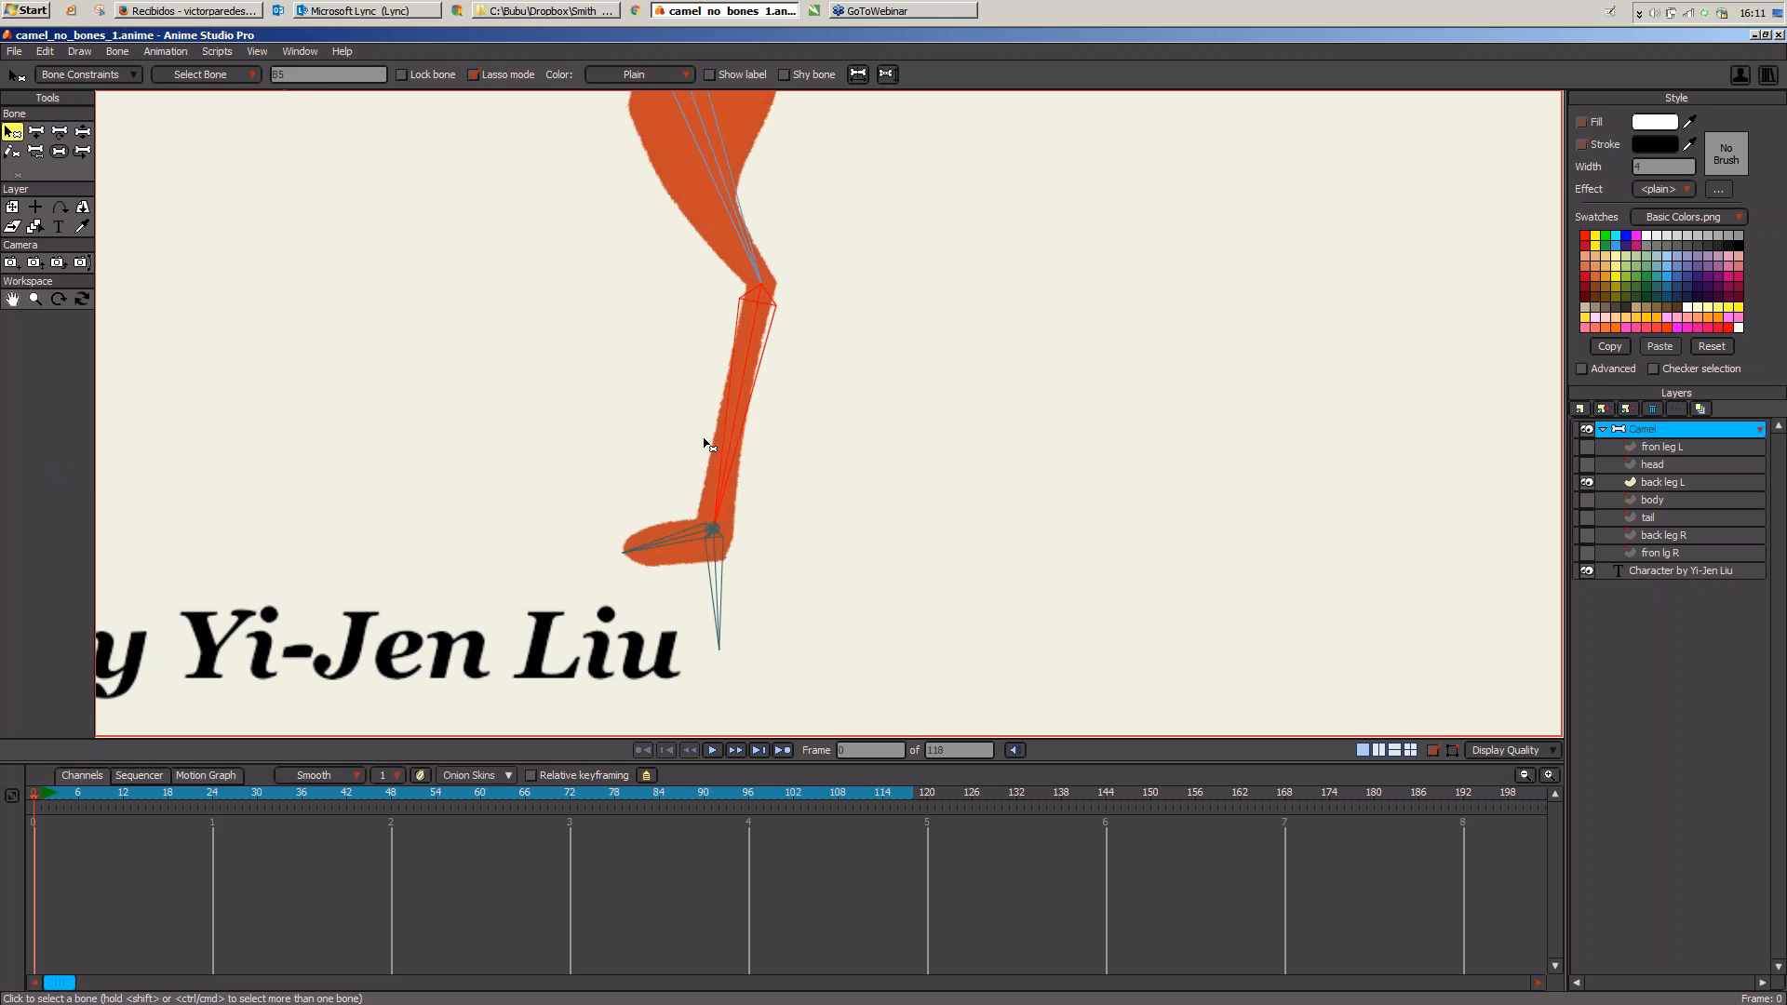
Step: Test the shin's target constraint by raising the rear body bone with Manipulate Bones
{"action": "scroll", "coordinate": [984, 427], "scroll_direction": "down", "scroll_amount": 2}
{"action": "key", "text": "z"}
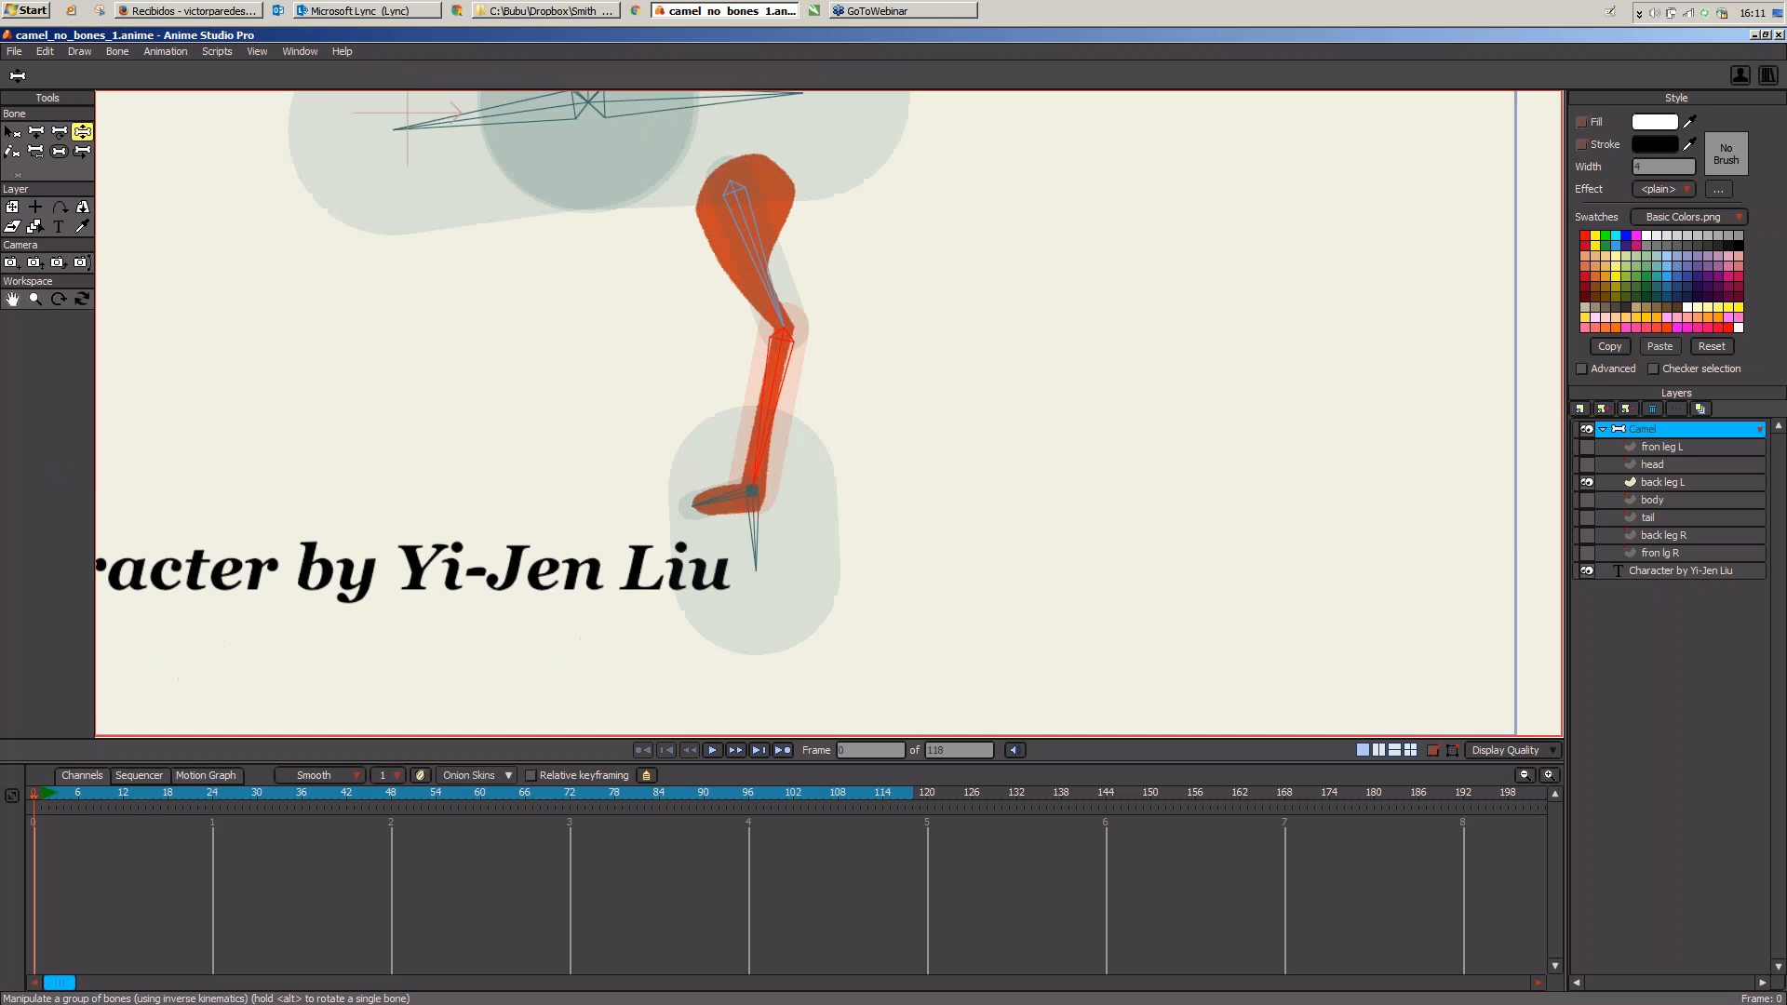
{"action": "left_click_drag", "start_coordinate": [872, 386], "coordinate": [836, 450]}
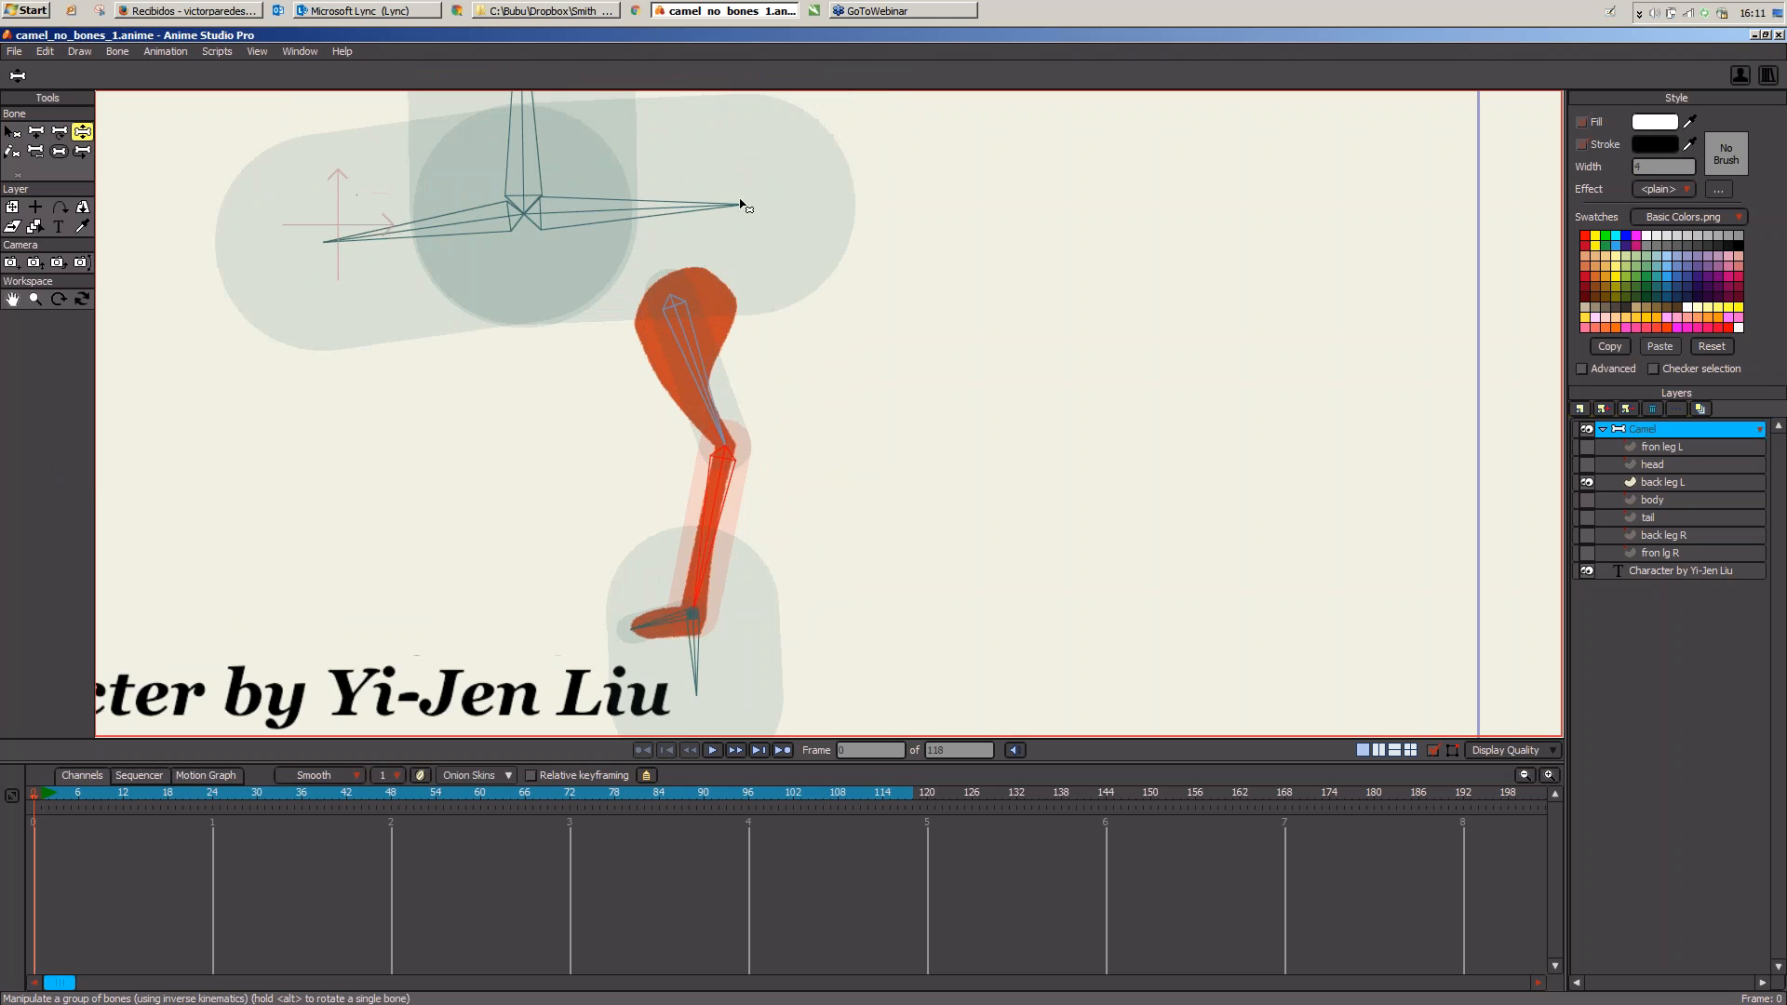
{"action": "left_click", "coordinate": [742, 212]}
{"action": "left_click_drag", "start_coordinate": [742, 216], "coordinate": [751, 166]}
Step: Try posing the target bone at frame 23 and the rear body bone at frame 25, undo the poses and return to frame 0
{"action": "left_click", "coordinate": [183, 805]}
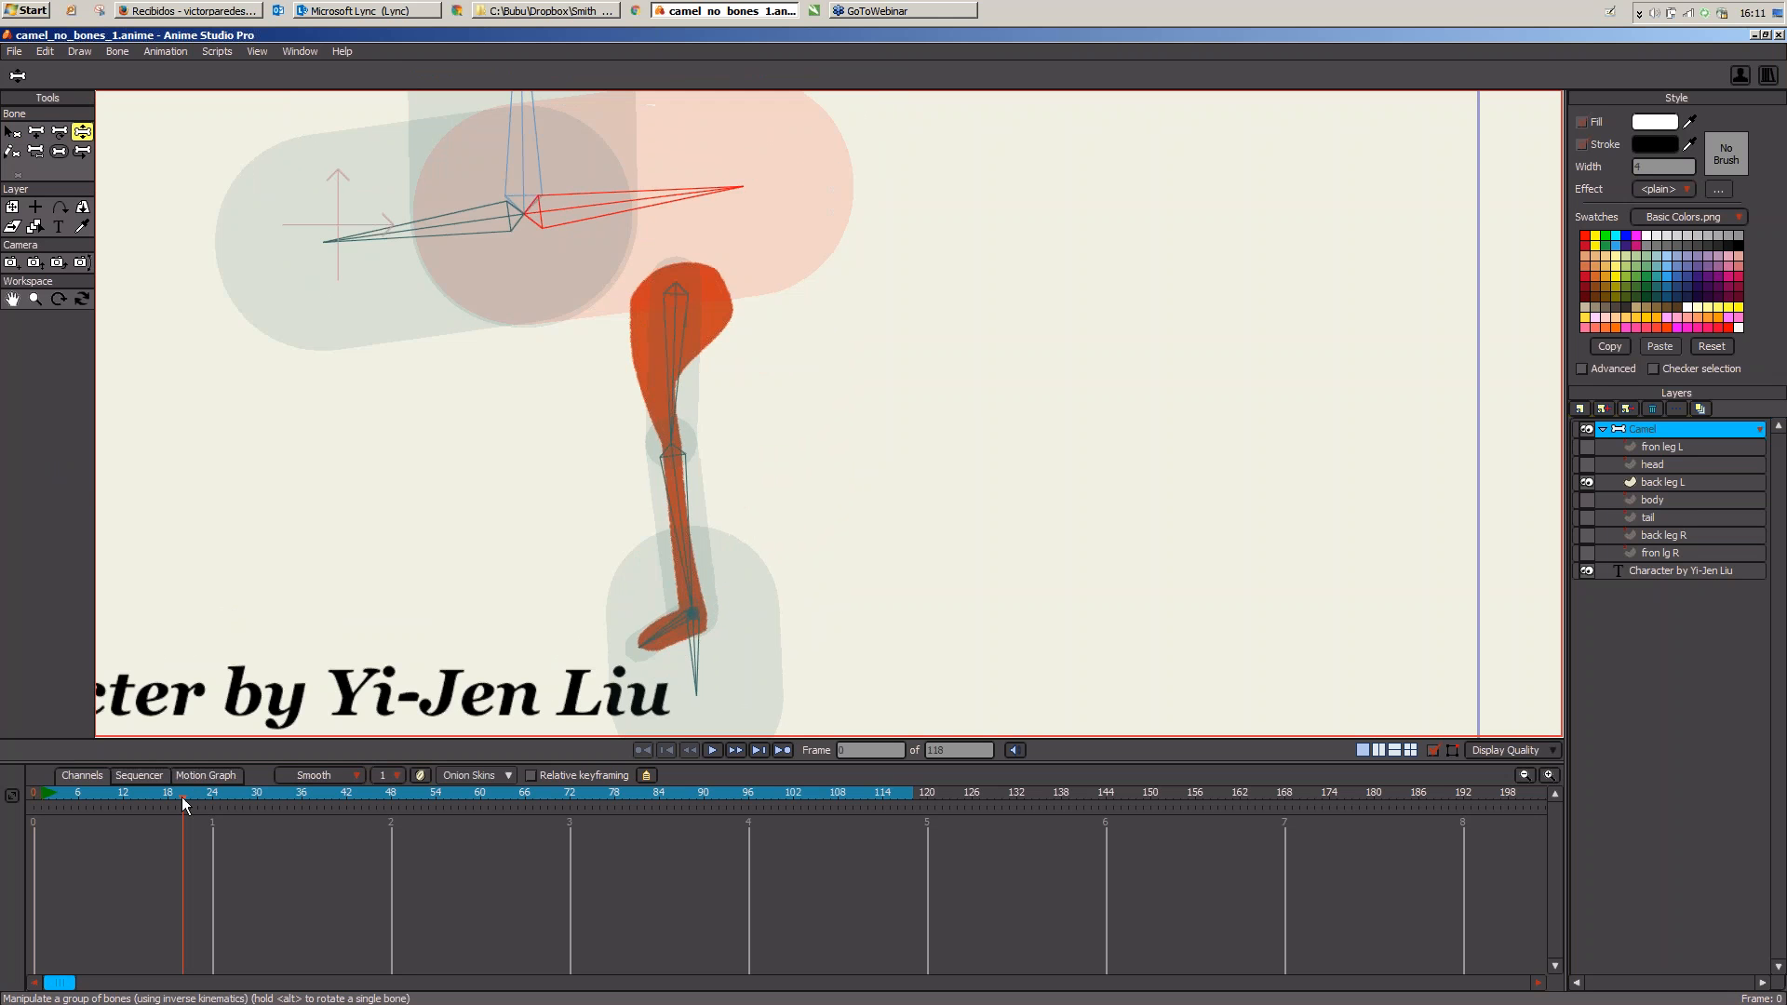
{"action": "left_click_drag", "start_coordinate": [181, 797], "coordinate": [201, 796]}
{"action": "mouse_move", "coordinate": [697, 650]}
{"action": "left_mouse_down"}
{"action": "mouse_move", "coordinate": [693, 685]}
{"action": "mouse_move", "coordinate": [703, 645]}
{"action": "left_mouse_up"}
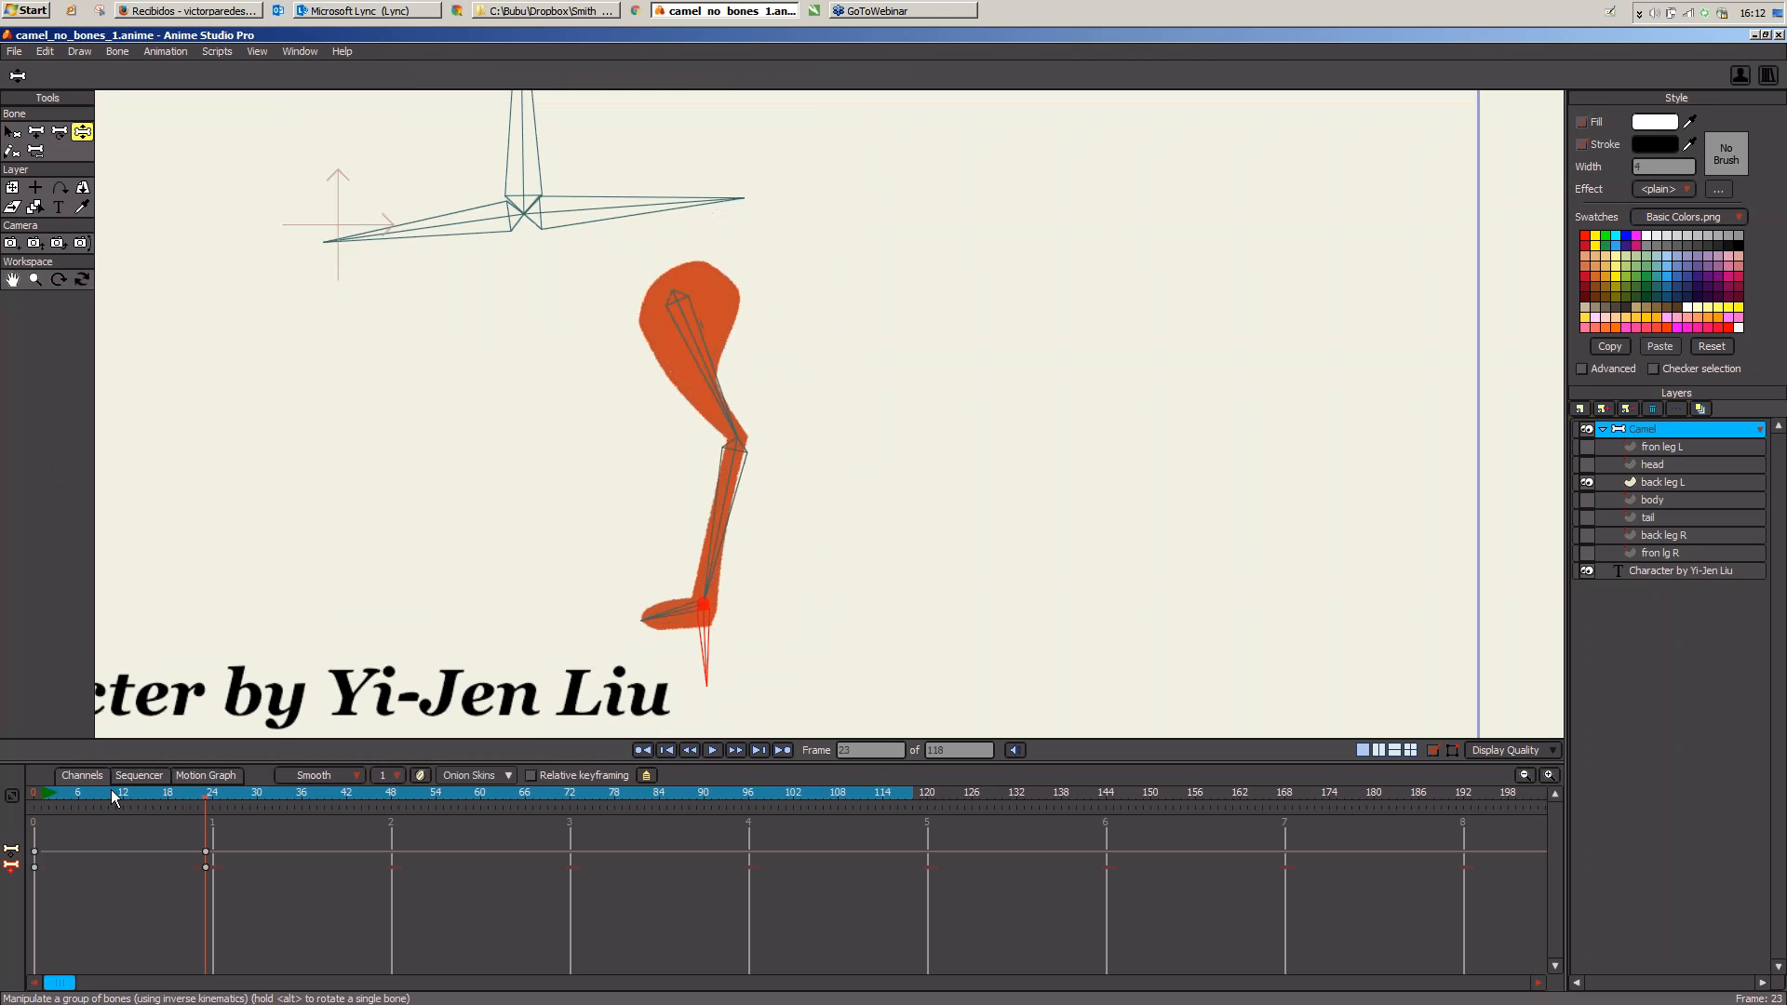
{"action": "left_click_drag", "start_coordinate": [109, 789], "coordinate": [28, 797]}
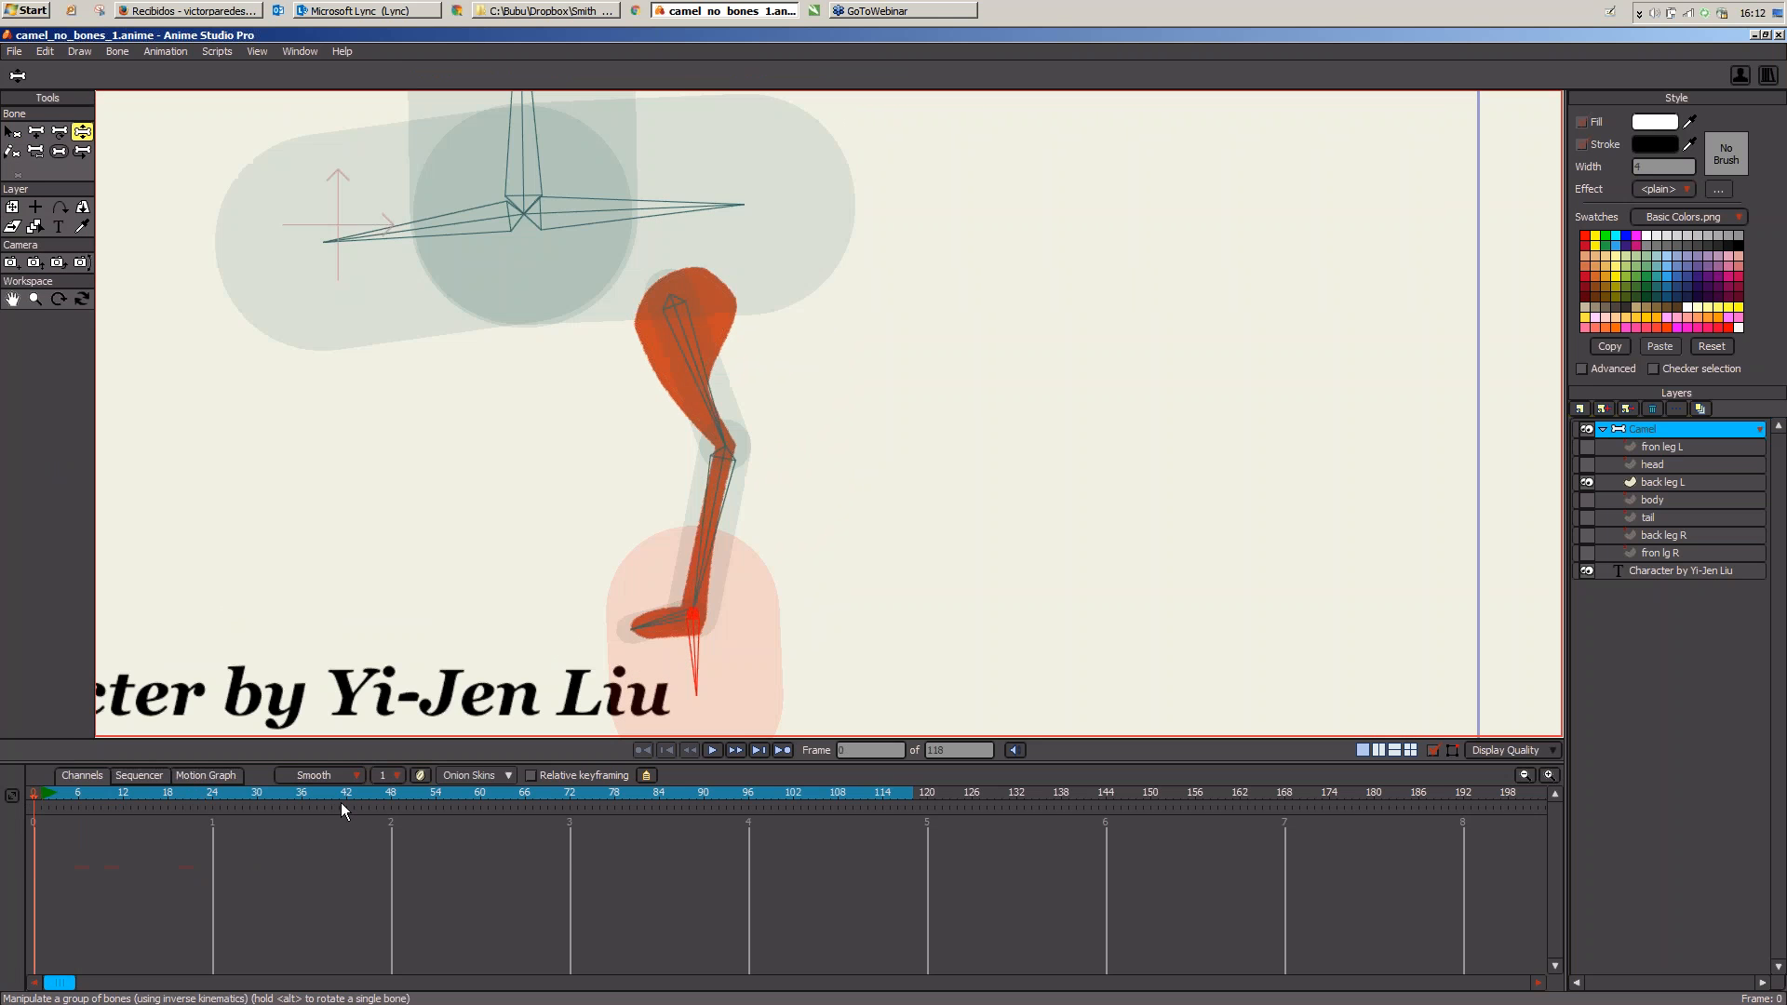
{"action": "left_click_drag", "start_coordinate": [210, 796], "coordinate": [220, 797]}
{"action": "left_click_drag", "start_coordinate": [705, 204], "coordinate": [702, 142]}
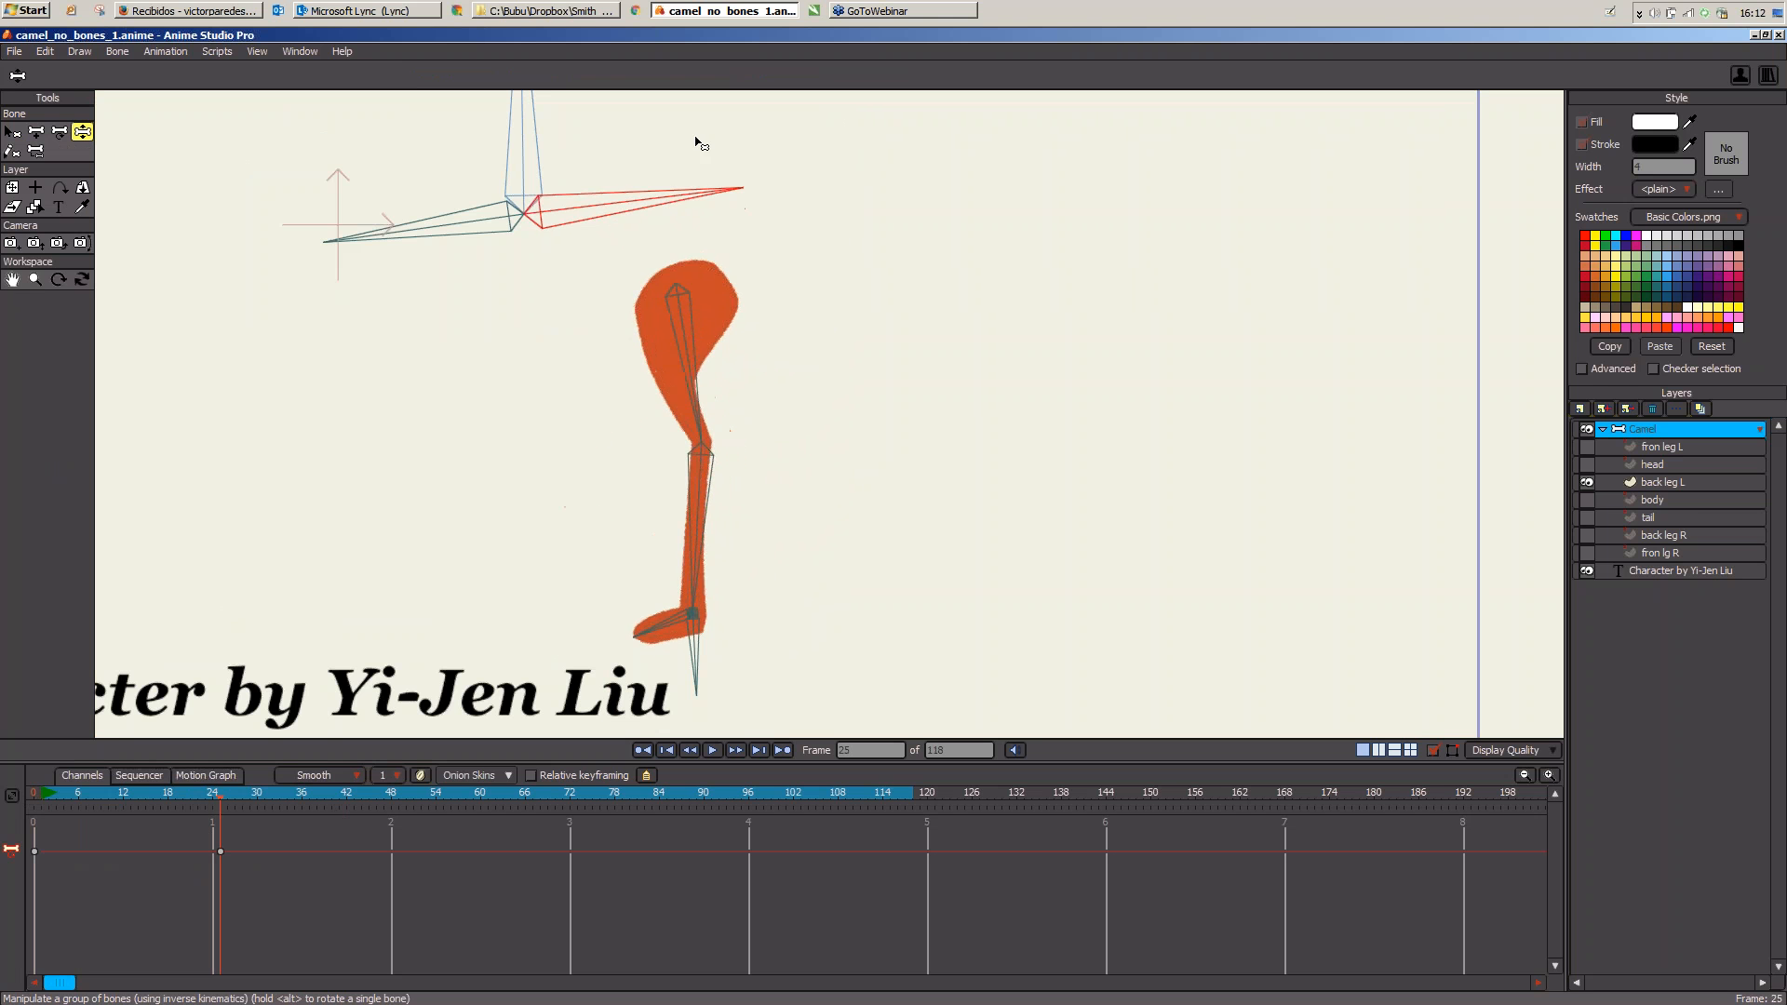
{"action": "mouse_move", "coordinate": [697, 265]}
{"action": "left_mouse_down"}
{"action": "mouse_move", "coordinate": [710, 288]}
{"action": "mouse_move", "coordinate": [710, 239]}
{"action": "mouse_move", "coordinate": [701, 276]}
{"action": "left_mouse_up"}
{"action": "key", "text": "ctrl+z"}
{"action": "left_click_drag", "start_coordinate": [71, 795], "coordinate": [24, 806]}
Step: Display the bone parenting with Reparent Bone and compare frame 0 with frame 2
{"action": "key", "text": "Return"}
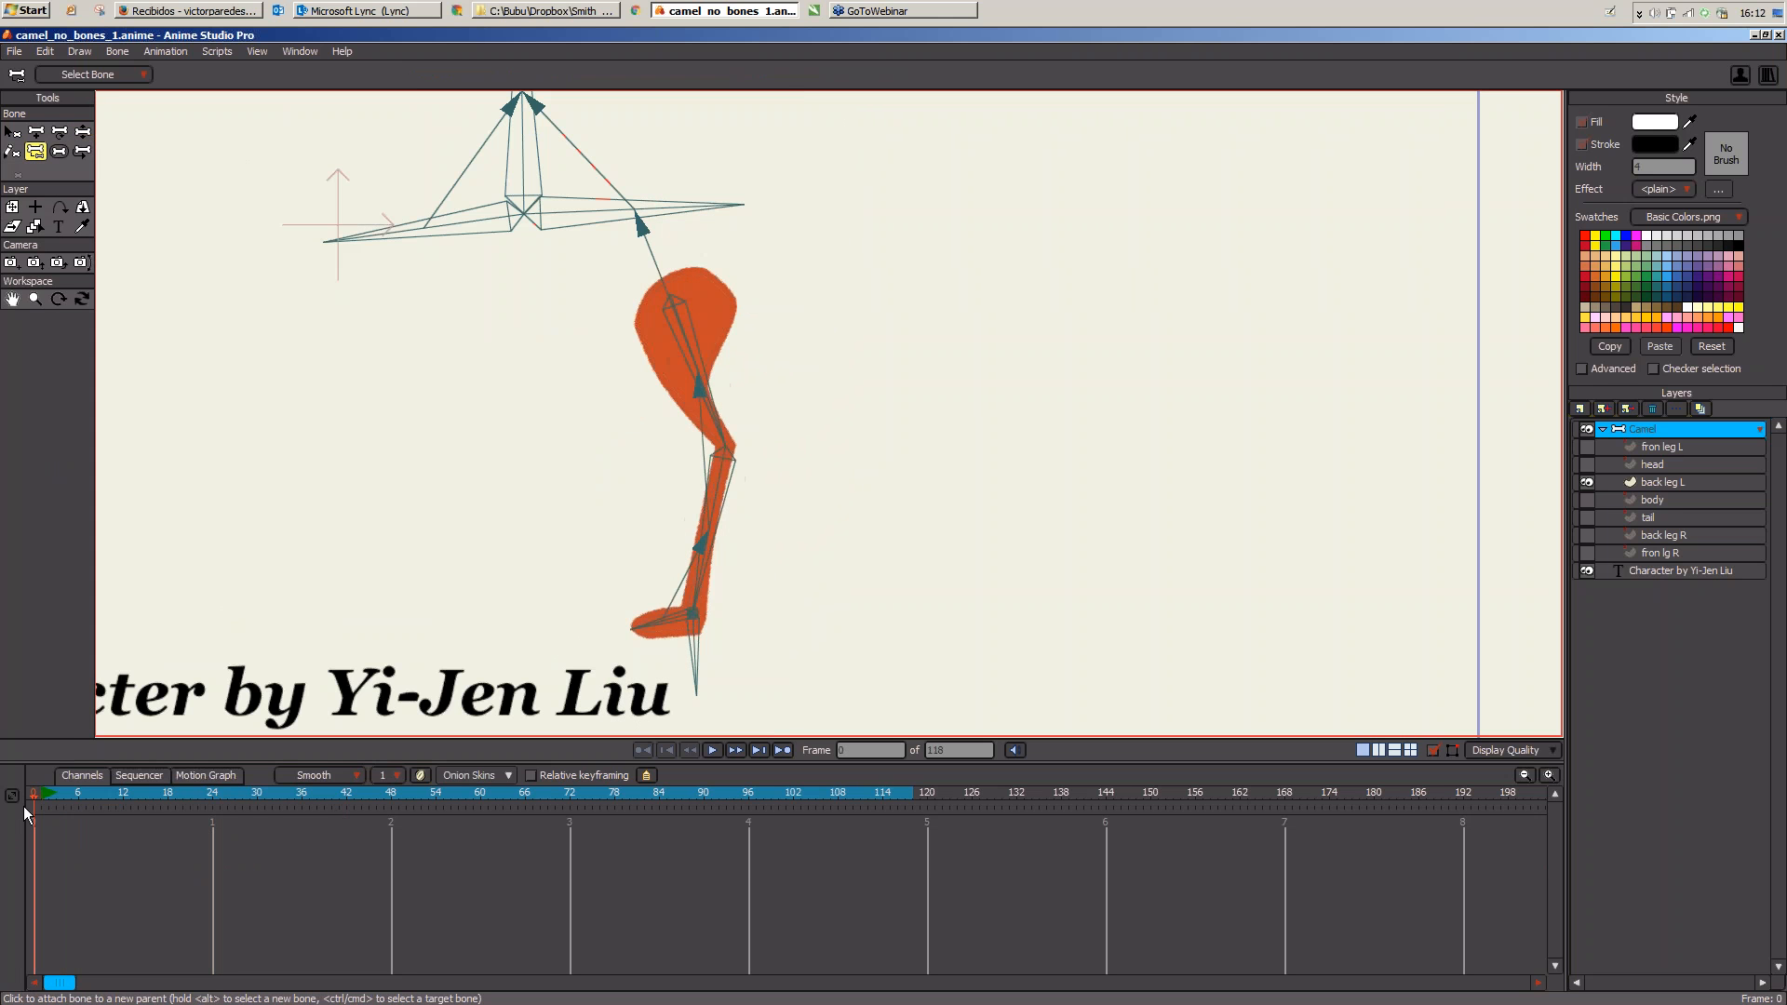
{"action": "left_click_drag", "start_coordinate": [58, 794], "coordinate": [48, 794]}
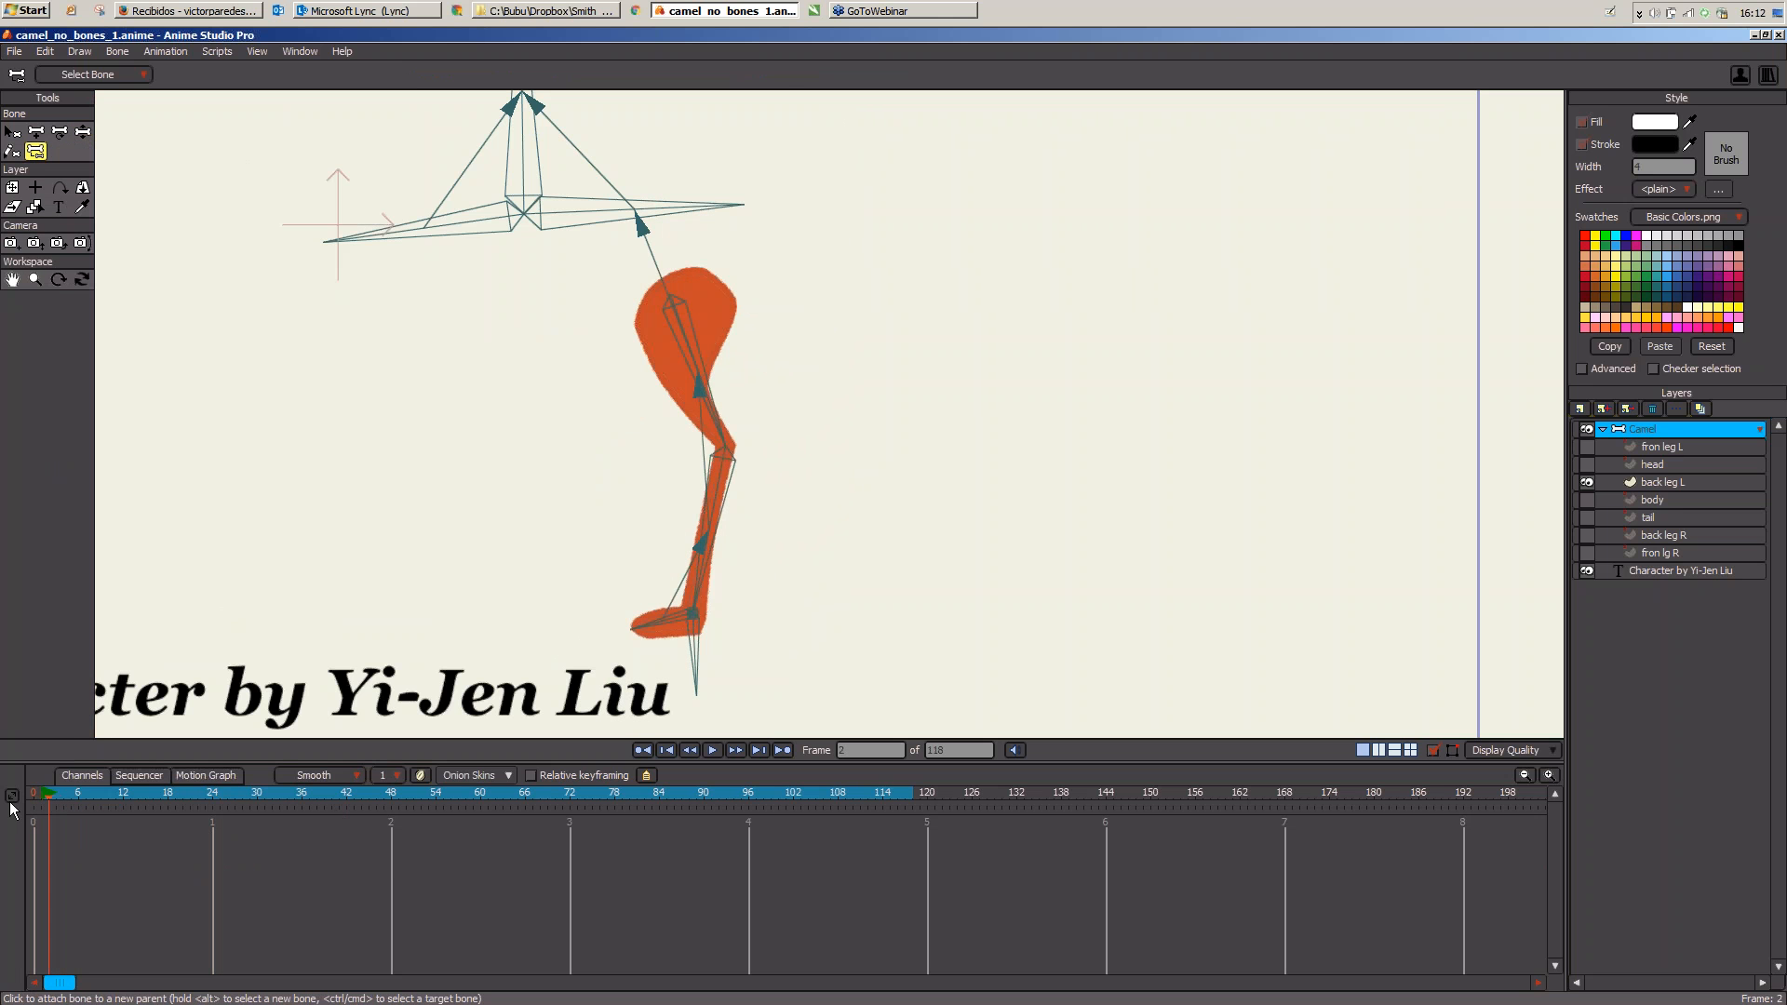
{"action": "left_click", "coordinate": [34, 793]}
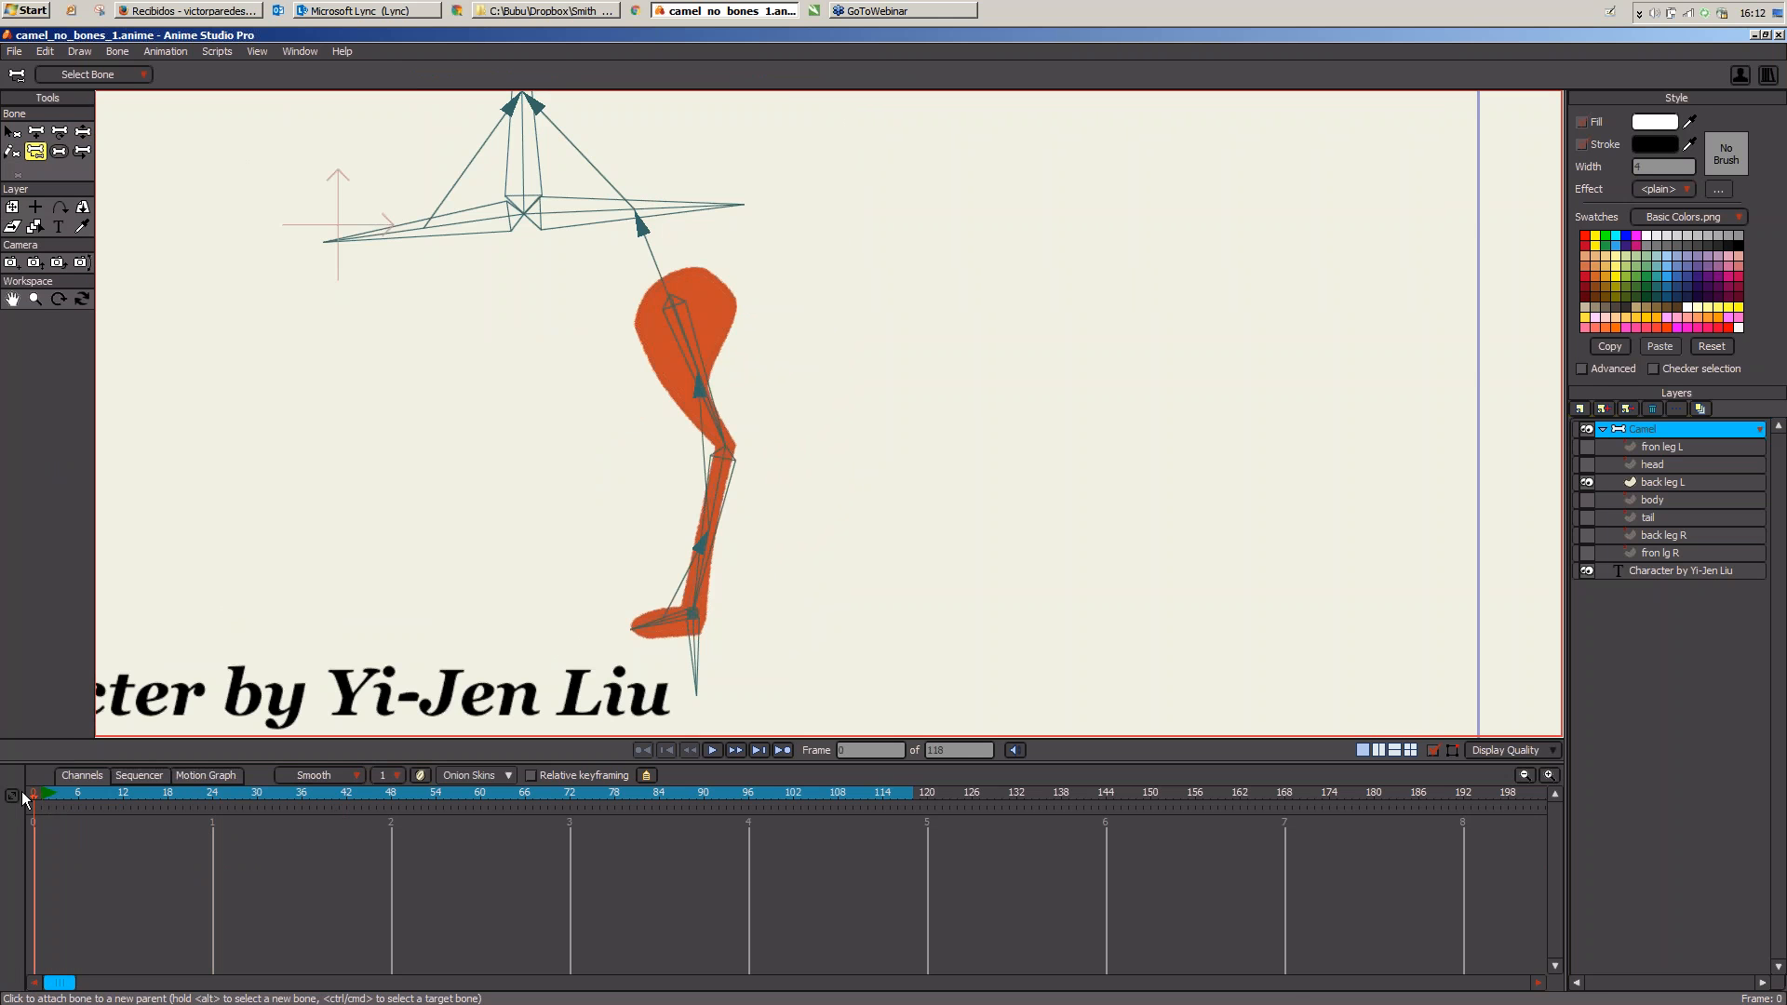
Step: Test the leg's response at frame 0 by moving the target bone and the main body bone with Manipulate Bones
{"action": "left_click", "coordinate": [82, 132]}
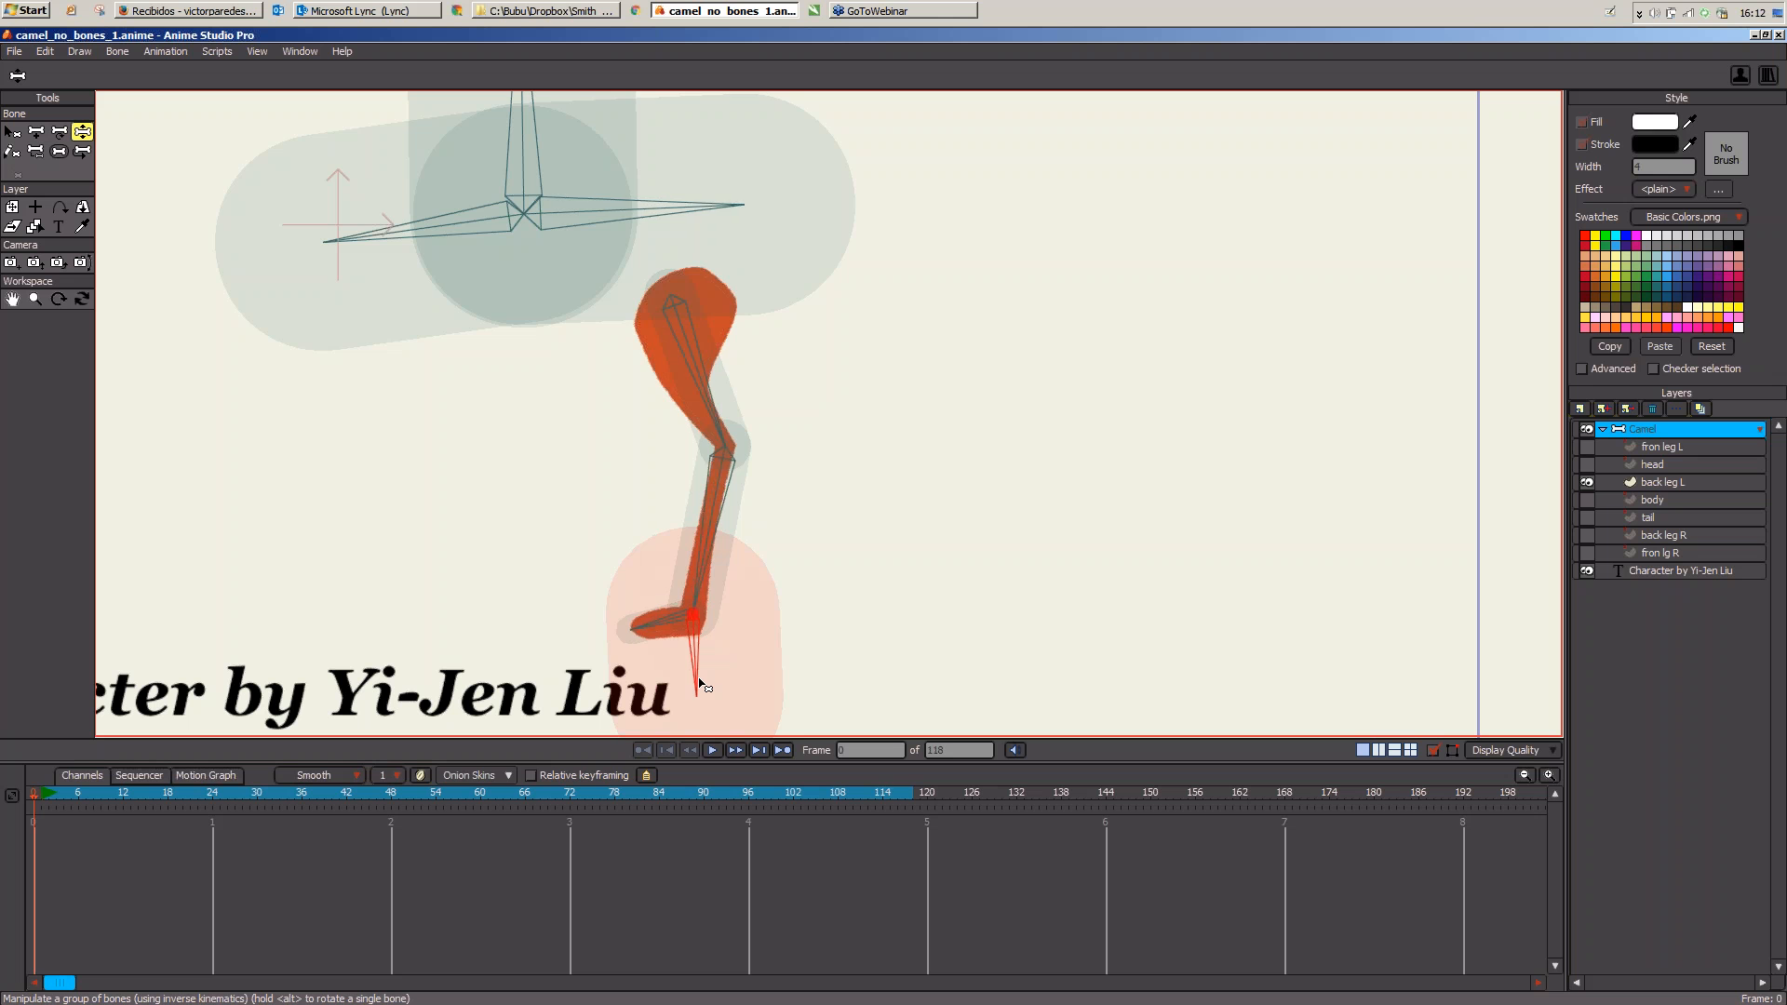
{"action": "left_click_drag", "start_coordinate": [700, 686], "coordinate": [743, 606]}
{"action": "left_click_drag", "start_coordinate": [528, 123], "coordinate": [499, 145]}
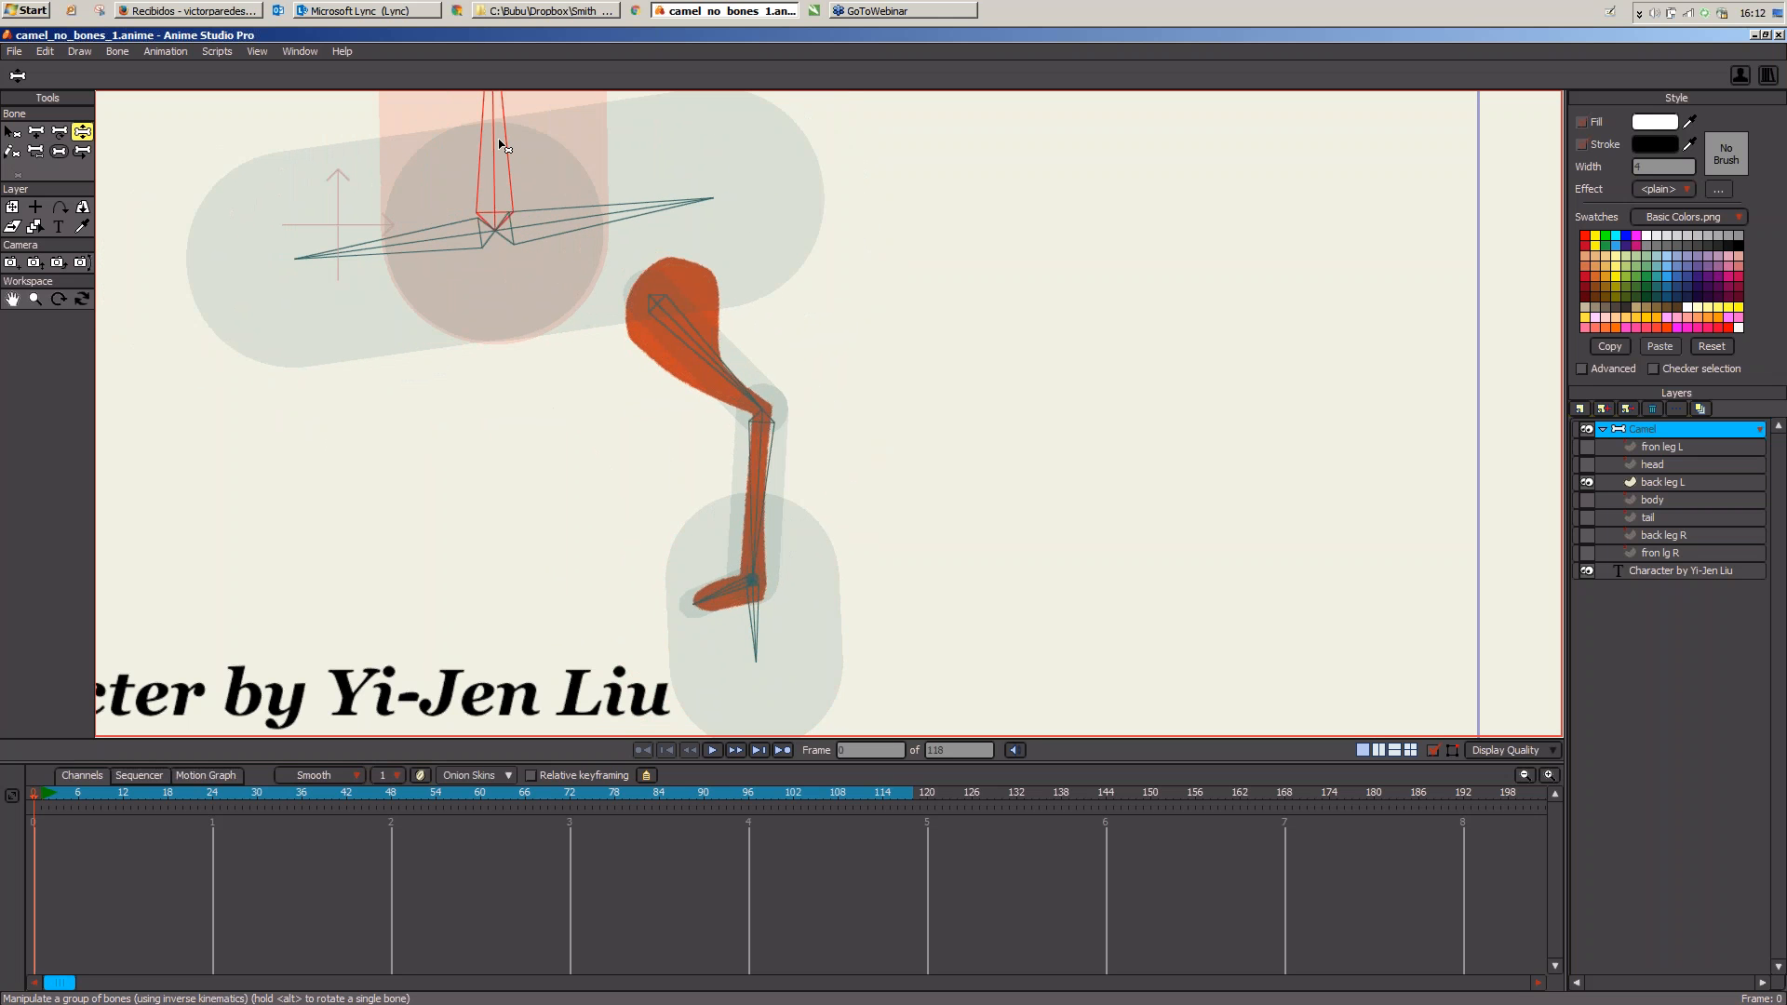
{"action": "left_click", "coordinate": [12, 133]}
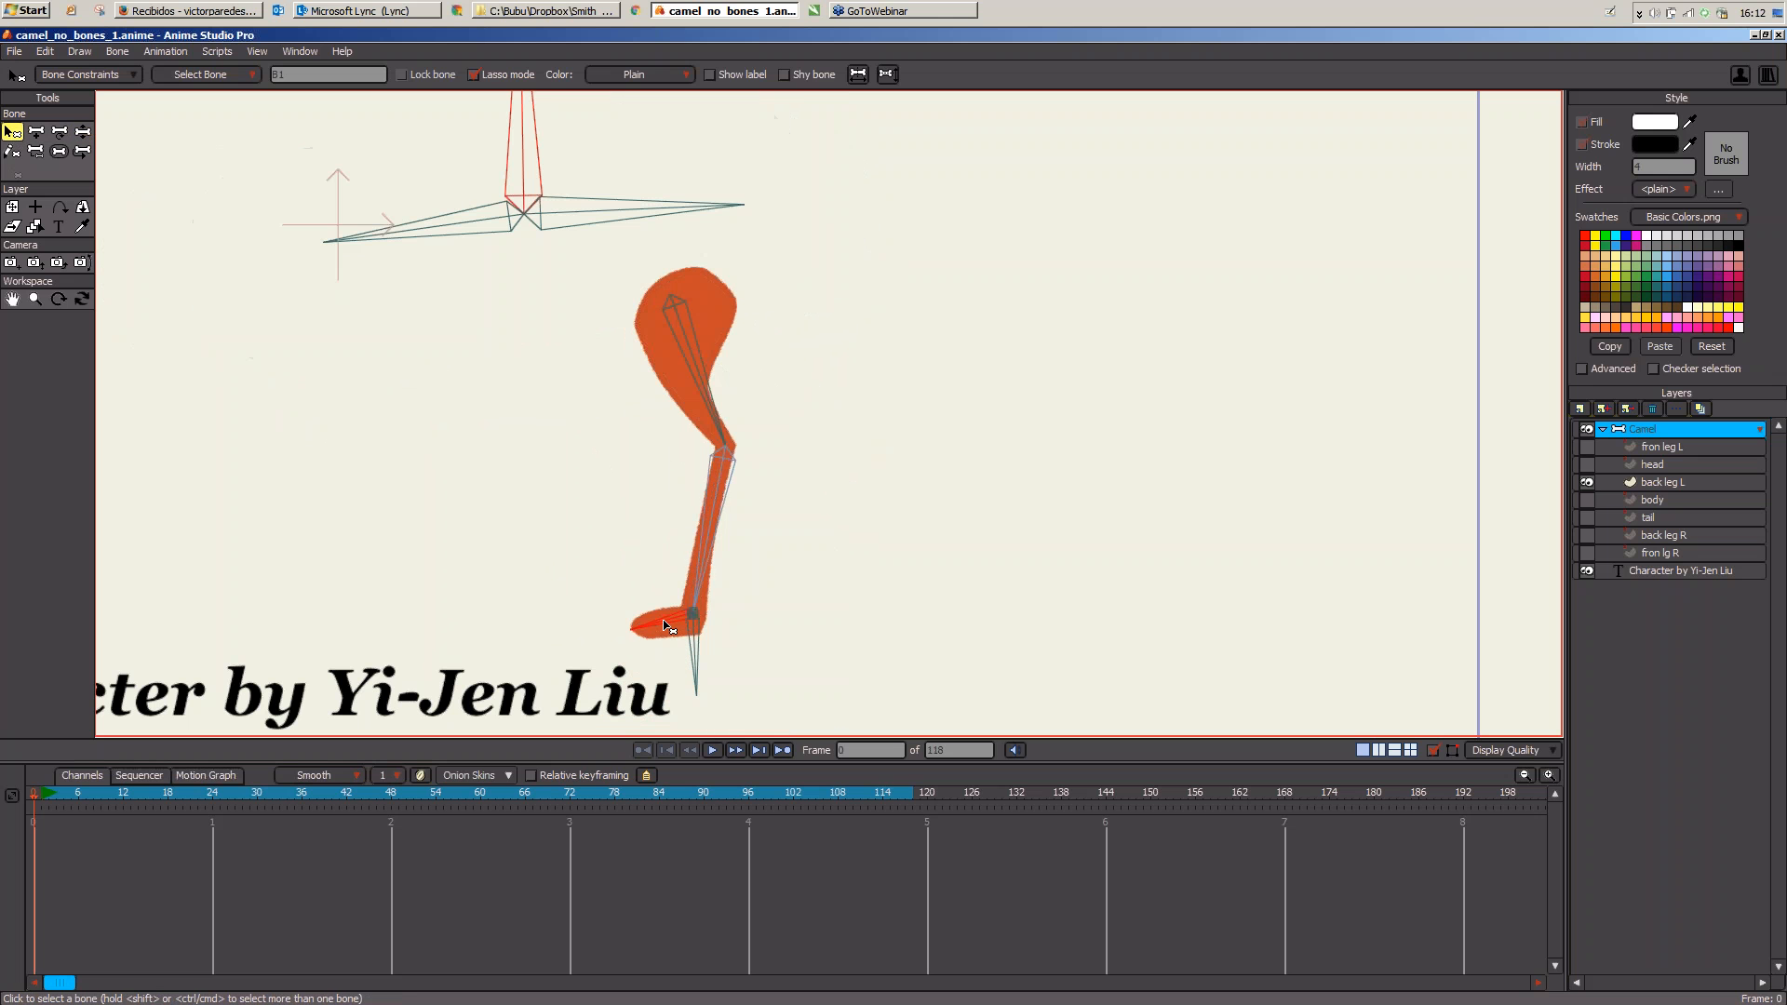
Step: Review the foot bone's constraints, including its Independent angle option, and close them
{"action": "left_click", "coordinate": [672, 623]}
{"action": "left_click", "coordinate": [65, 75]}
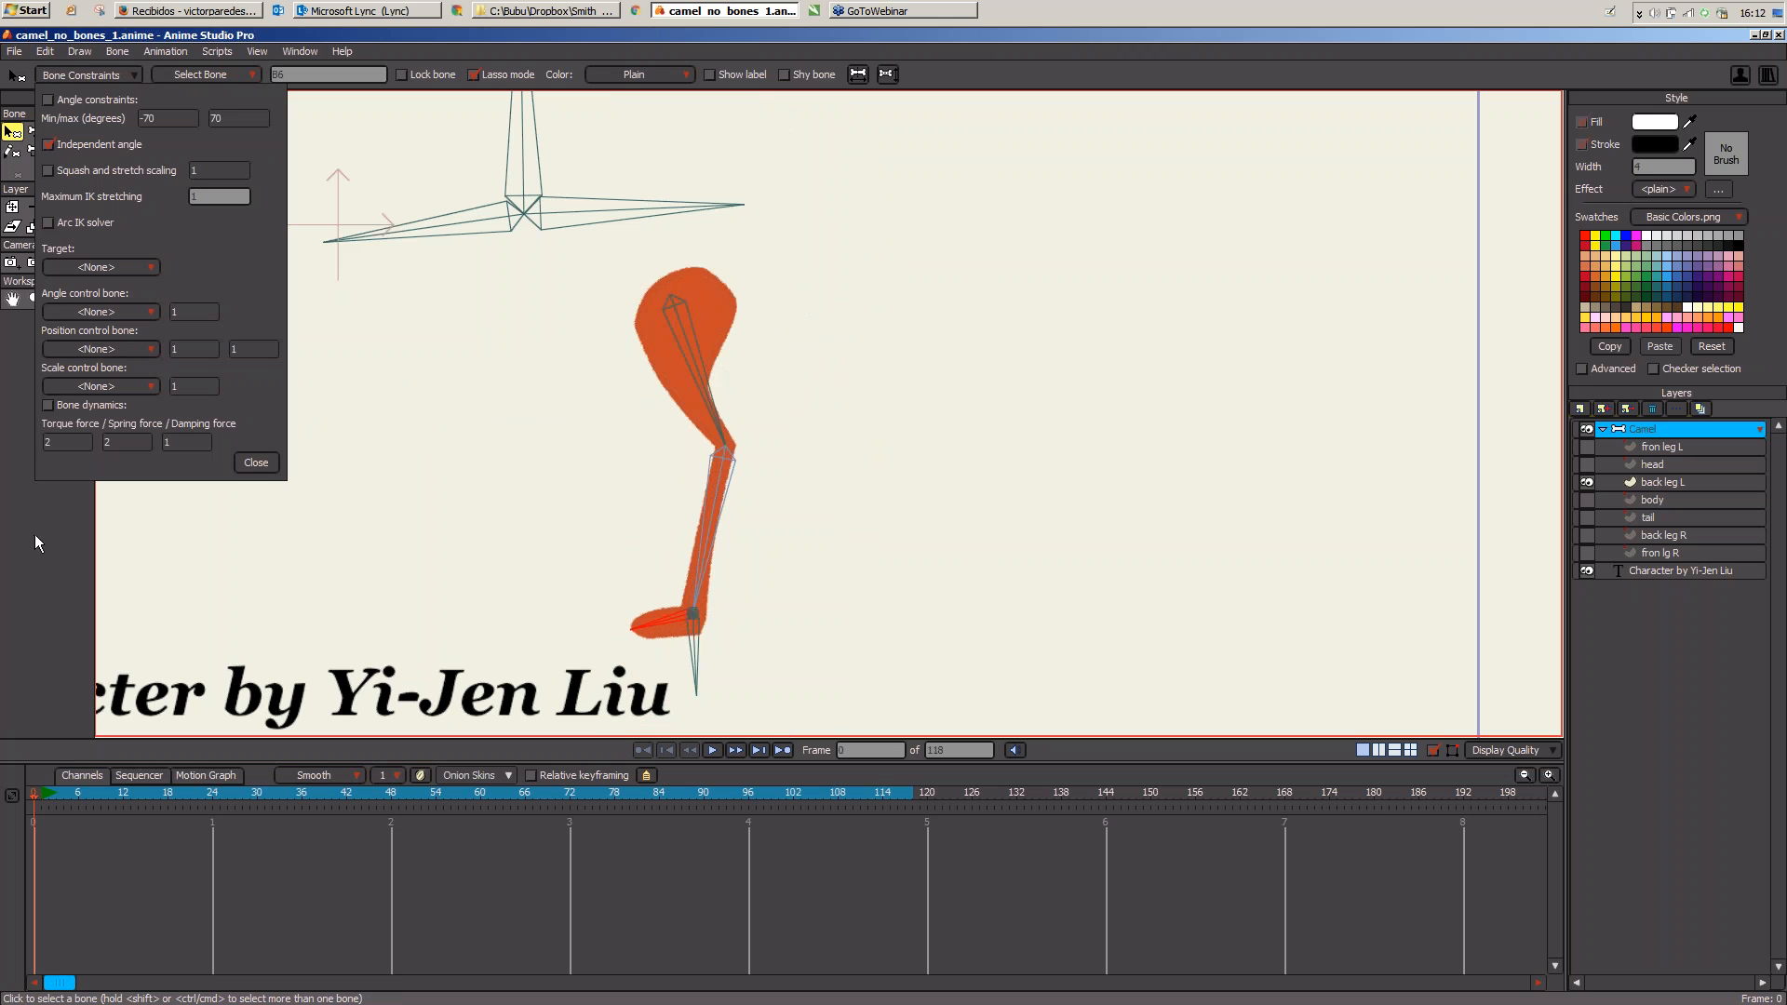
{"action": "left_click", "coordinate": [254, 463]}
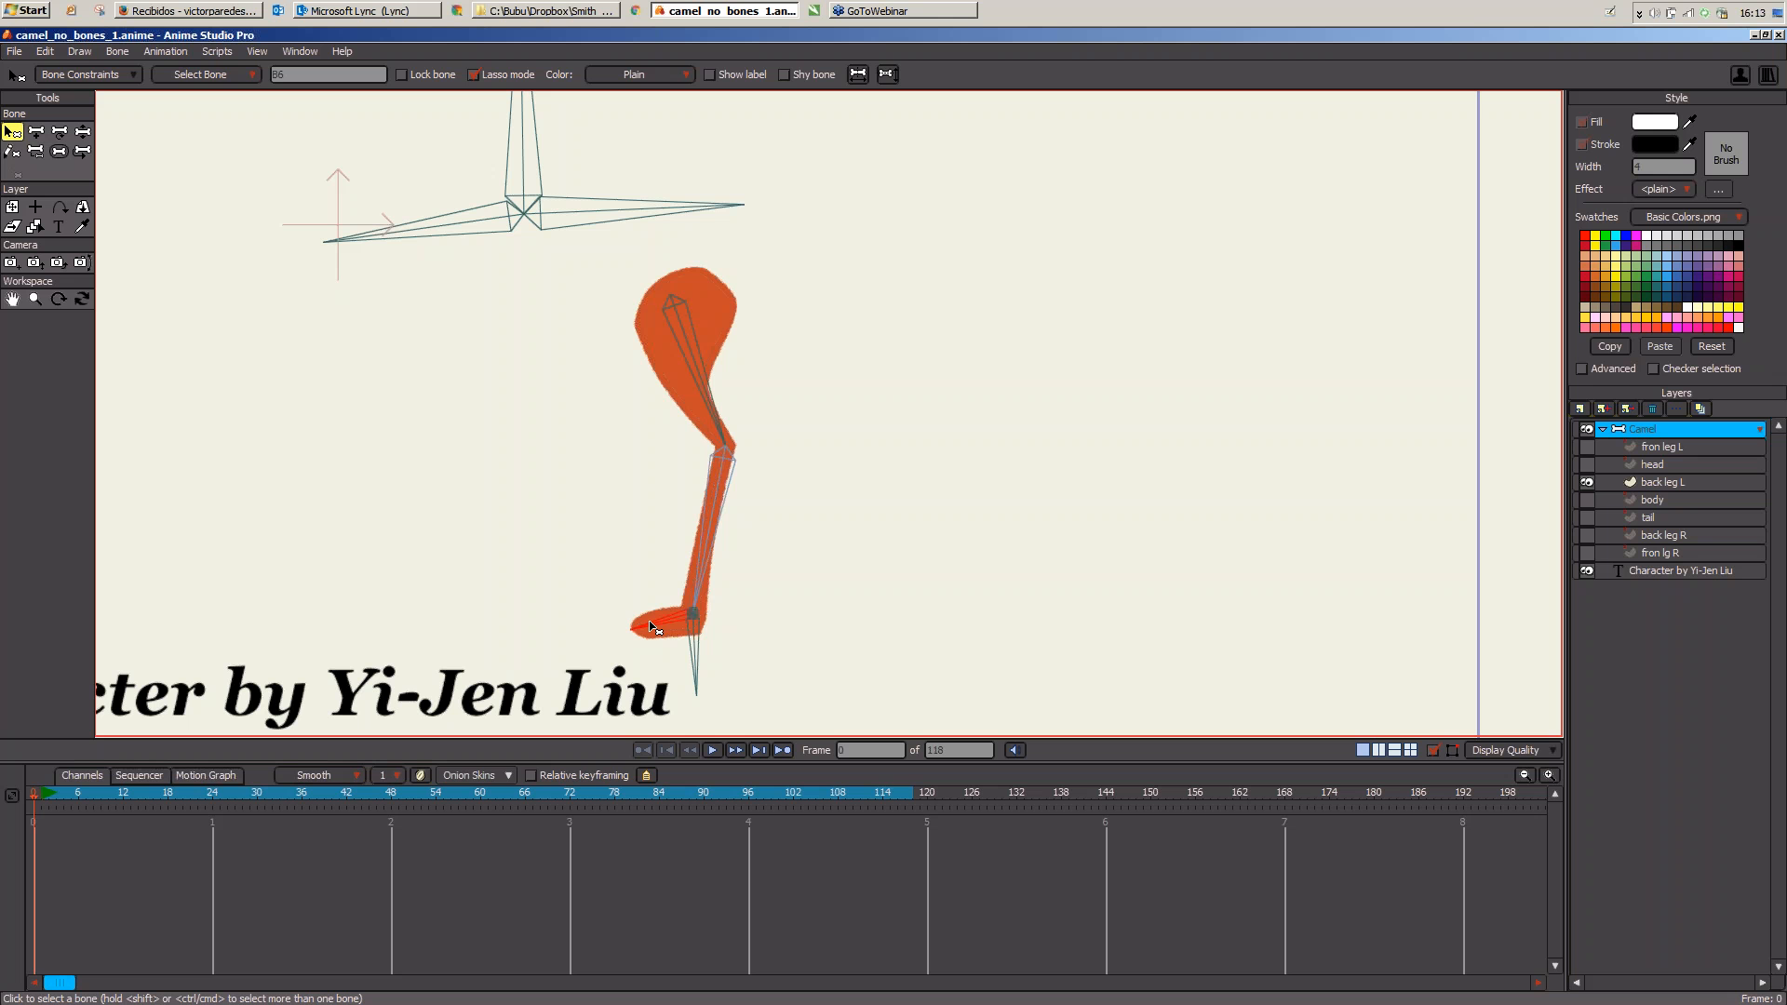
Step: Test the left back leg with Manipulate Bones by raising its target bone and lowering the rear body bone
{"action": "key", "text": "z"}
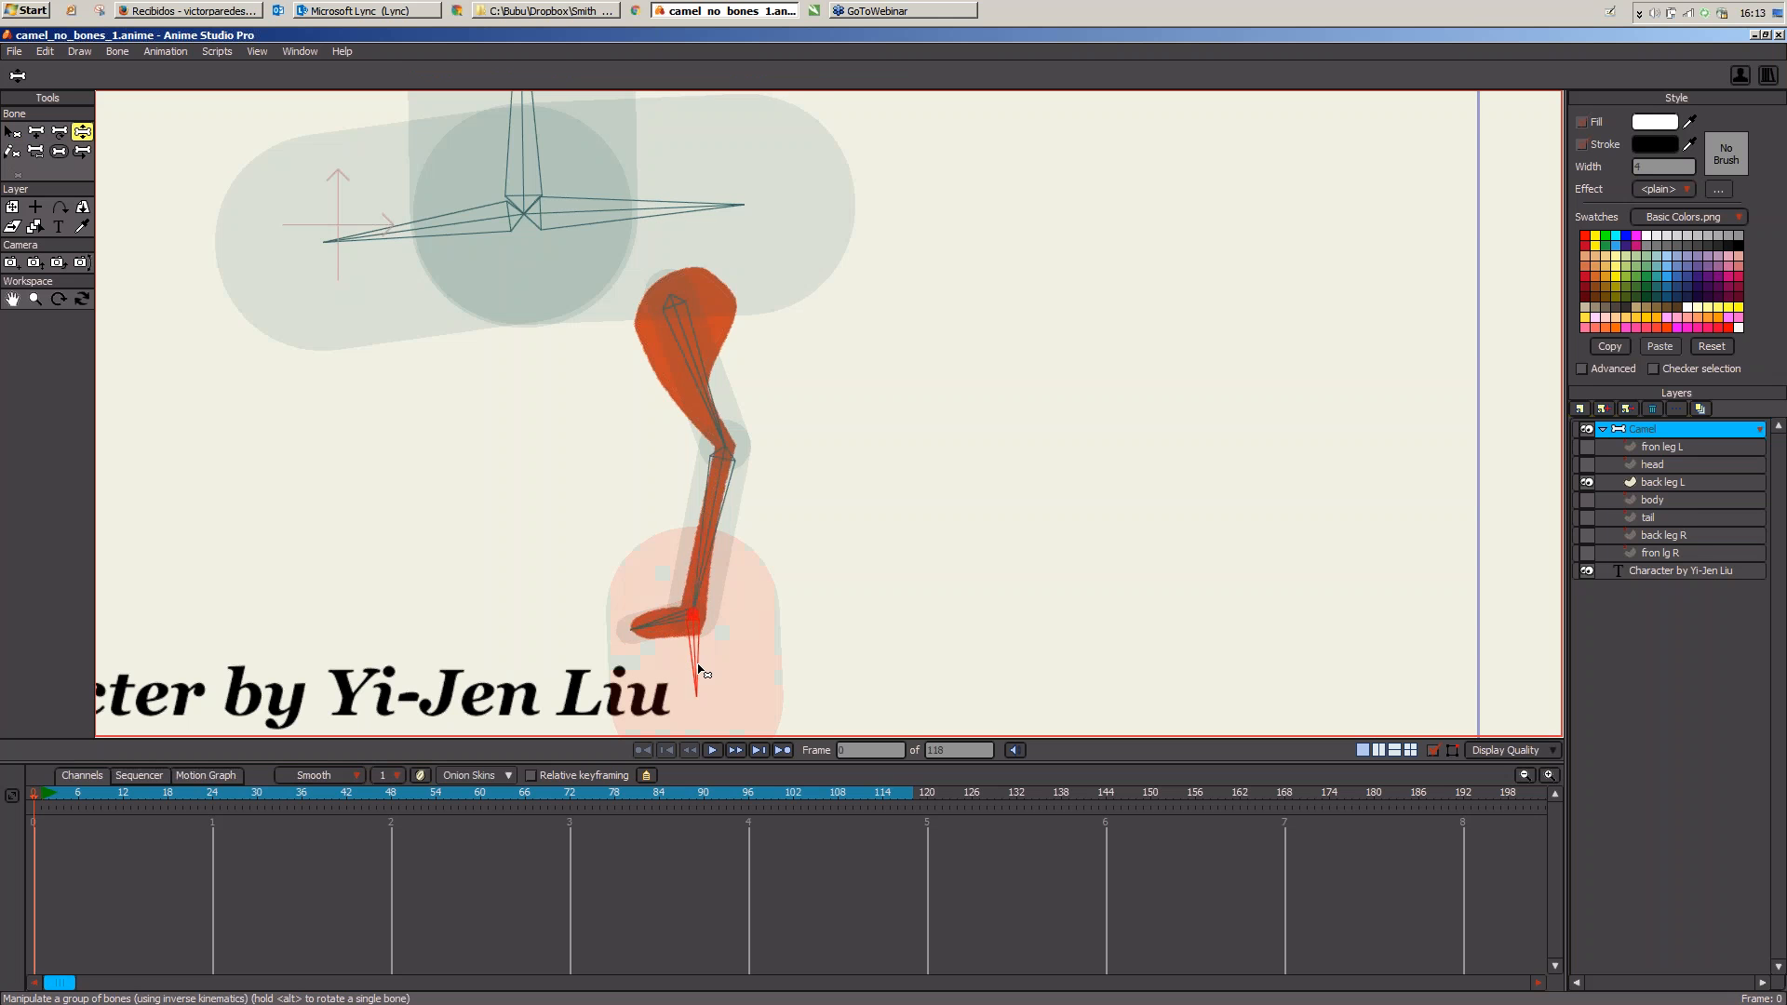
{"action": "left_click_drag", "start_coordinate": [700, 669], "coordinate": [706, 562]}
{"action": "left_click_drag", "start_coordinate": [737, 170], "coordinate": [729, 258]}
Step: Set the bone strength of the left back leg's target bone to 0
{"action": "left_click", "coordinate": [59, 150]}
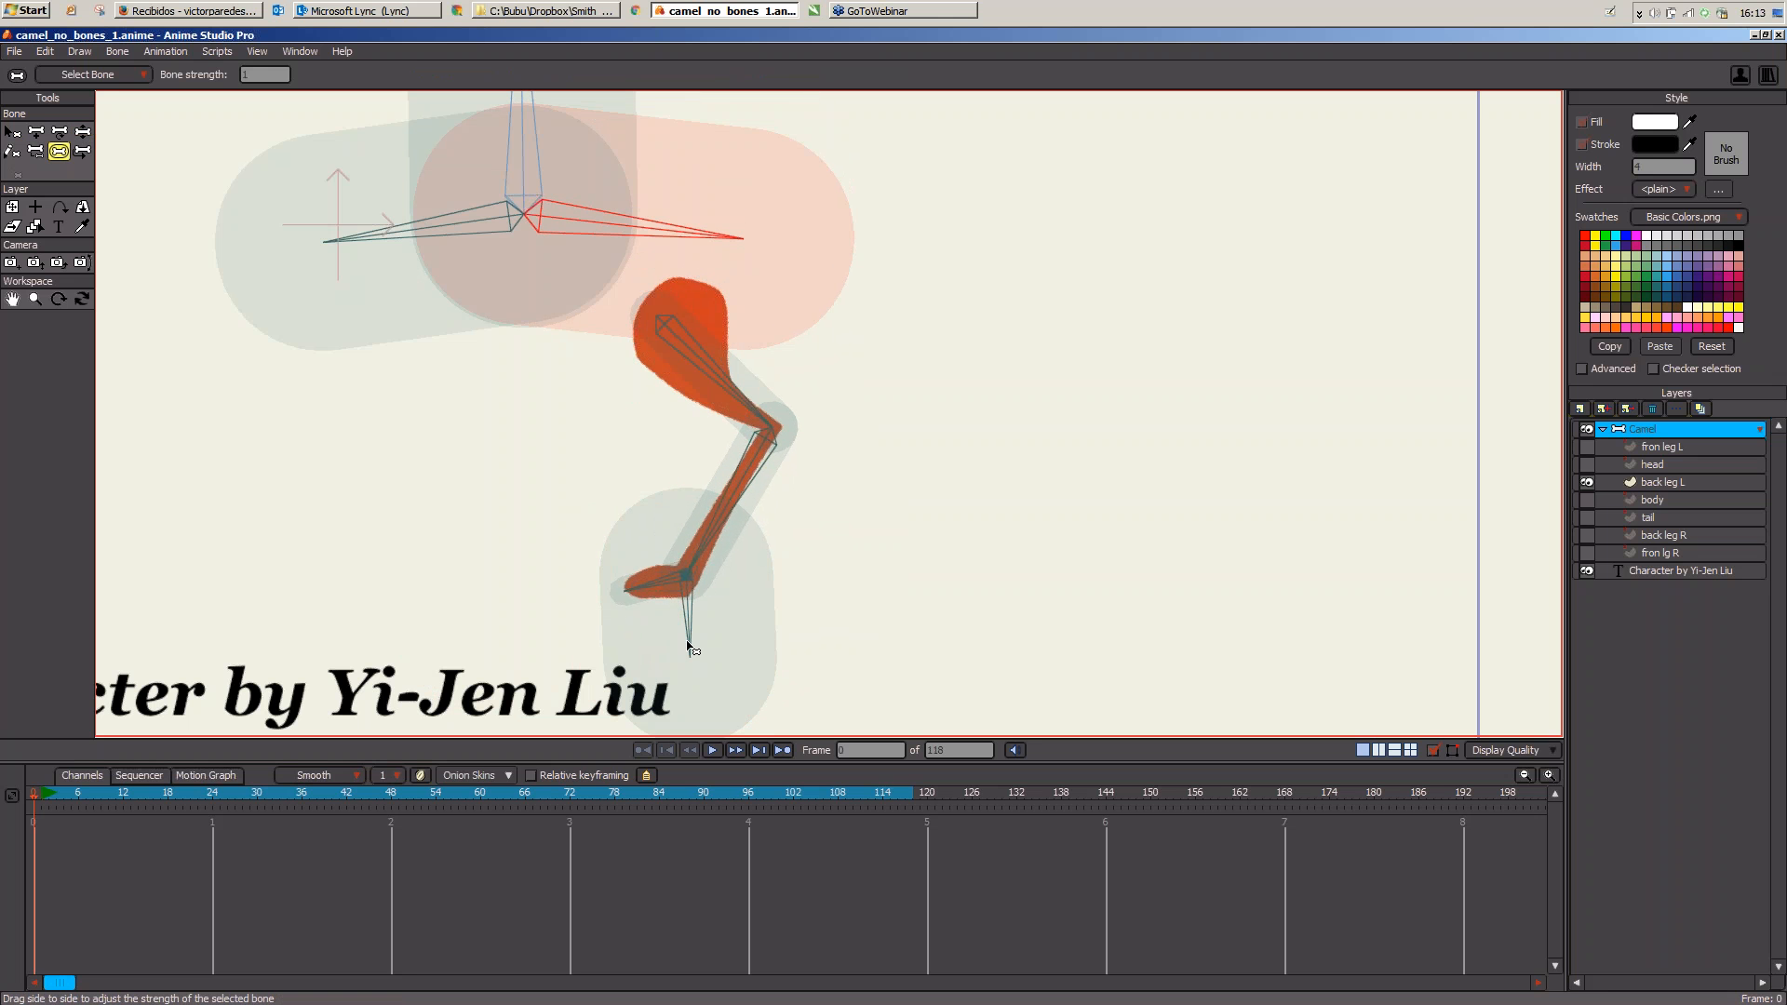
{"action": "left_click", "coordinate": [689, 645]}
{"action": "left_click_drag", "start_coordinate": [690, 649], "coordinate": [479, 650]}
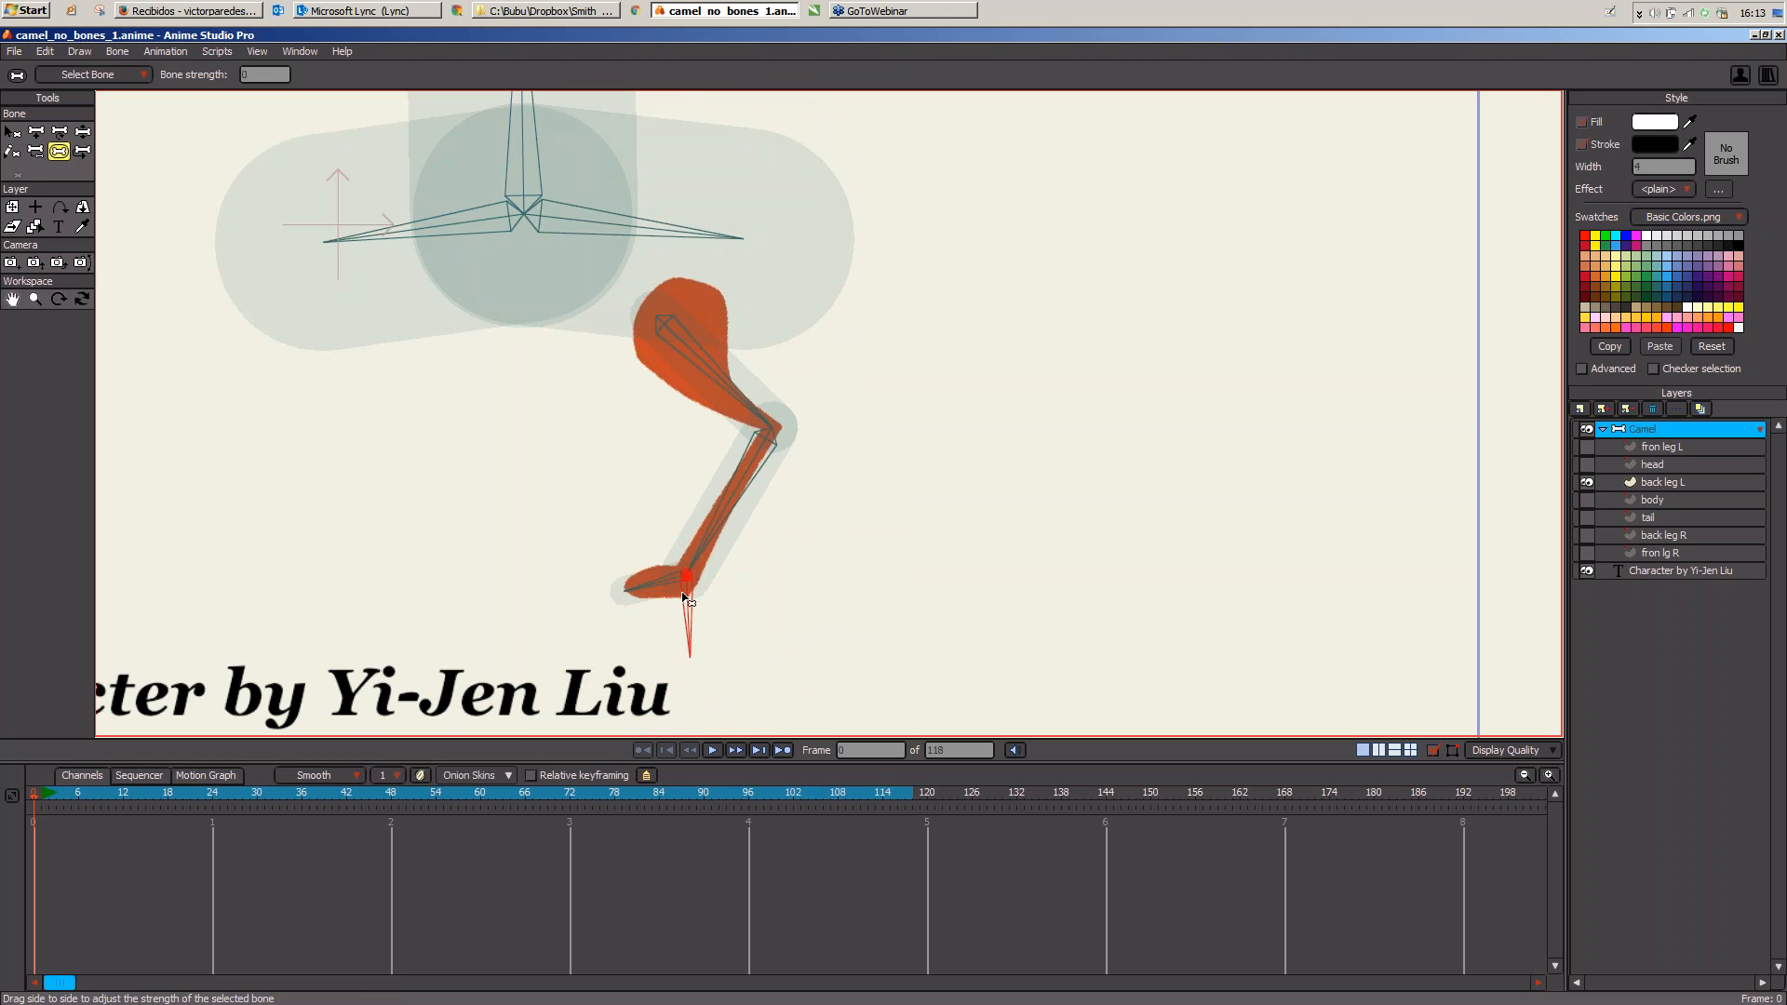
Step: Show the back leg R layer, duplicate all the left back leg's bones and place the copy at the right leg's hip, leaving nothing selected
{"action": "left_click", "coordinate": [12, 131]}
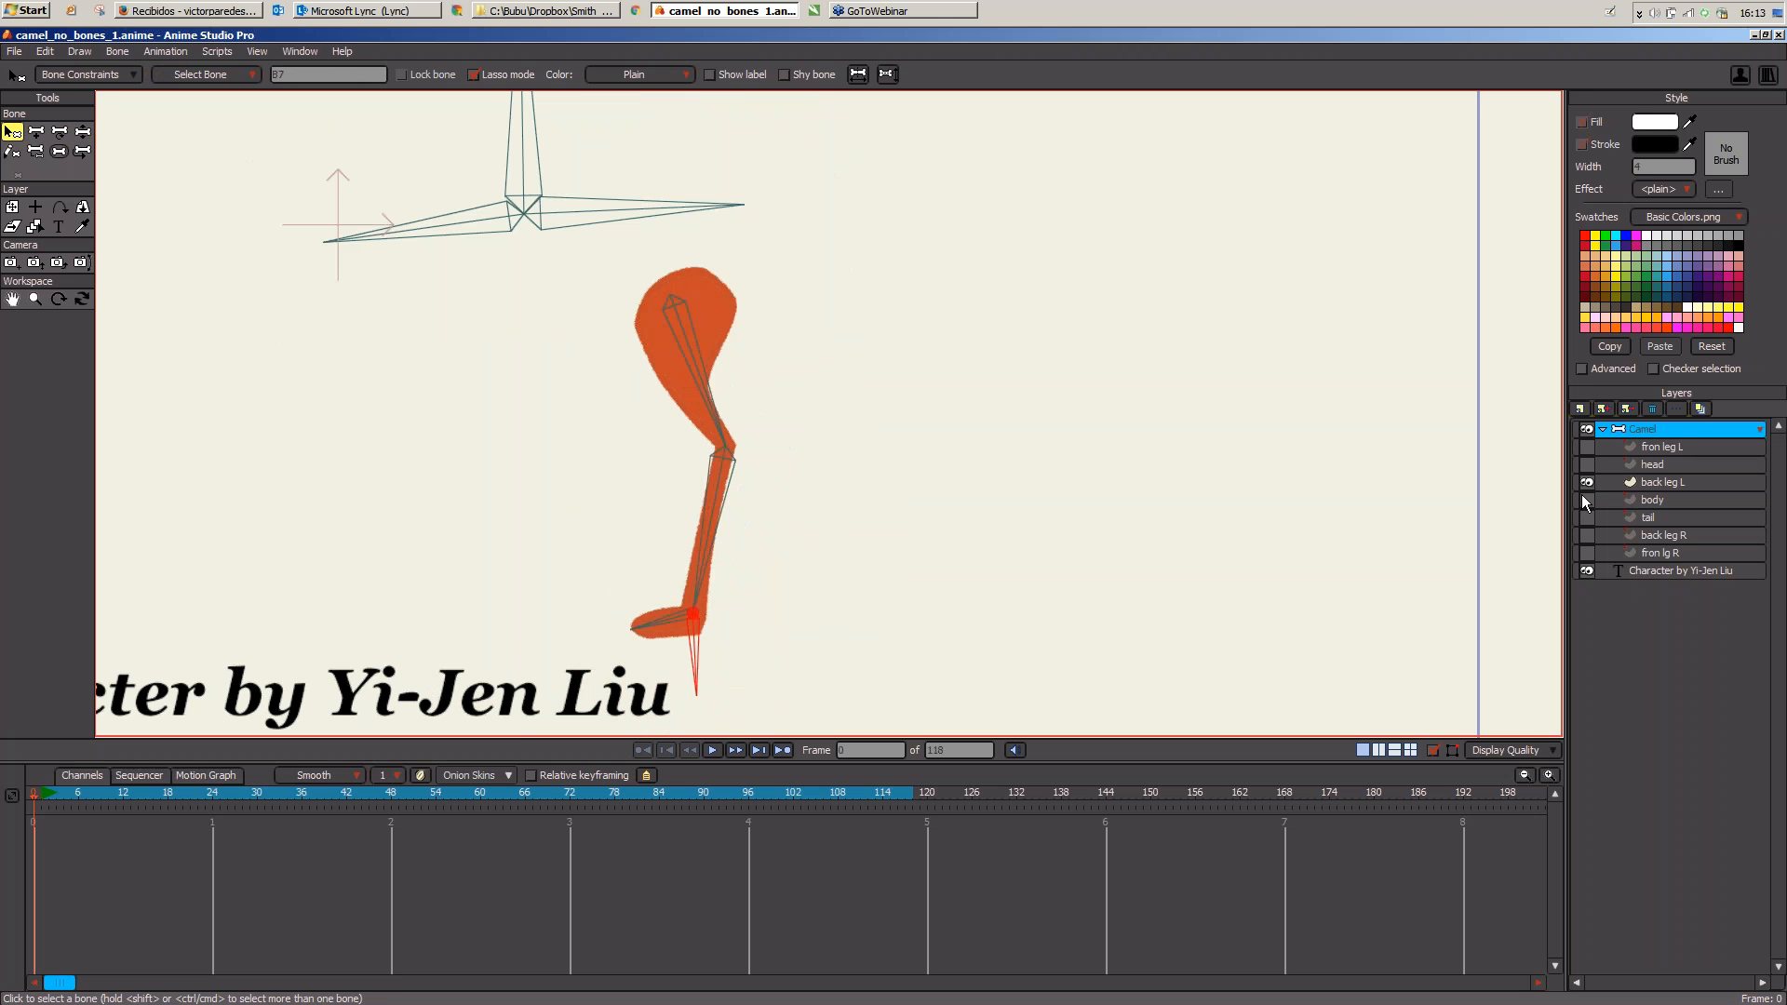
{"action": "left_click", "coordinate": [1588, 535]}
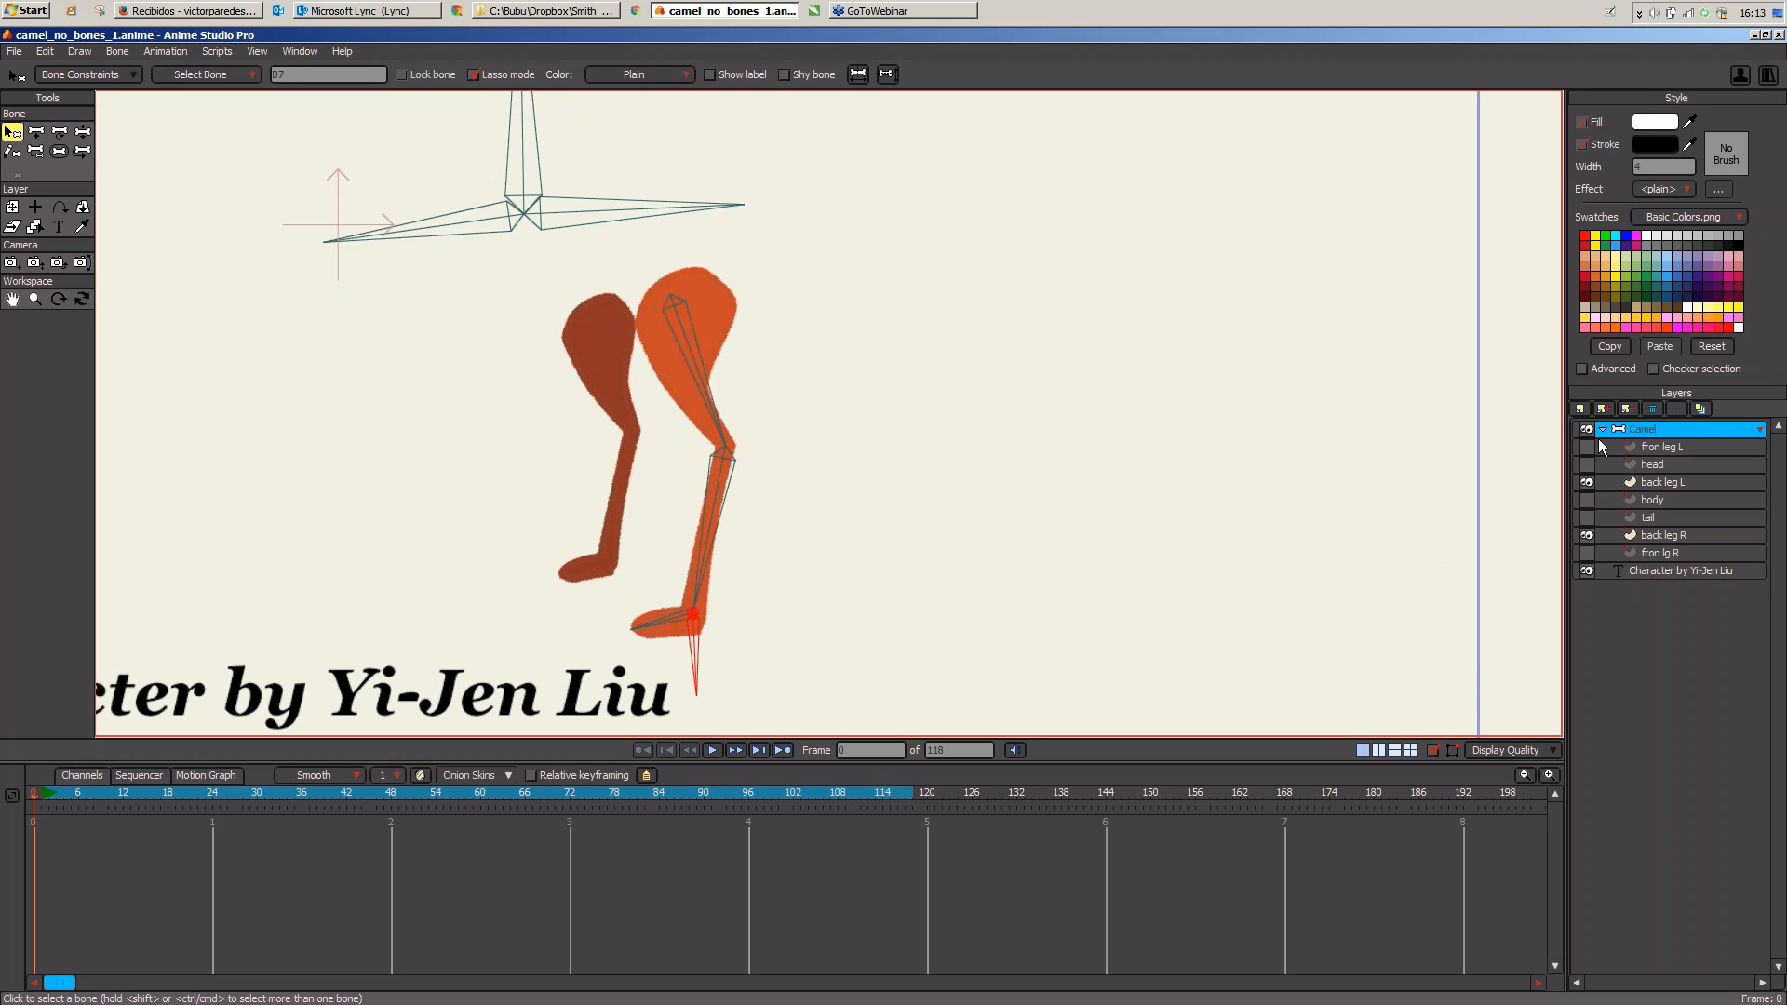
{"action": "mouse_move", "coordinate": [805, 521]}
{"action": "left_mouse_down"}
{"action": "mouse_move", "coordinate": [795, 361]}
{"action": "mouse_move", "coordinate": [766, 300]}
{"action": "mouse_move", "coordinate": [609, 407]}
{"action": "mouse_move", "coordinate": [691, 702]}
{"action": "mouse_move", "coordinate": [766, 643]}
{"action": "left_mouse_up"}
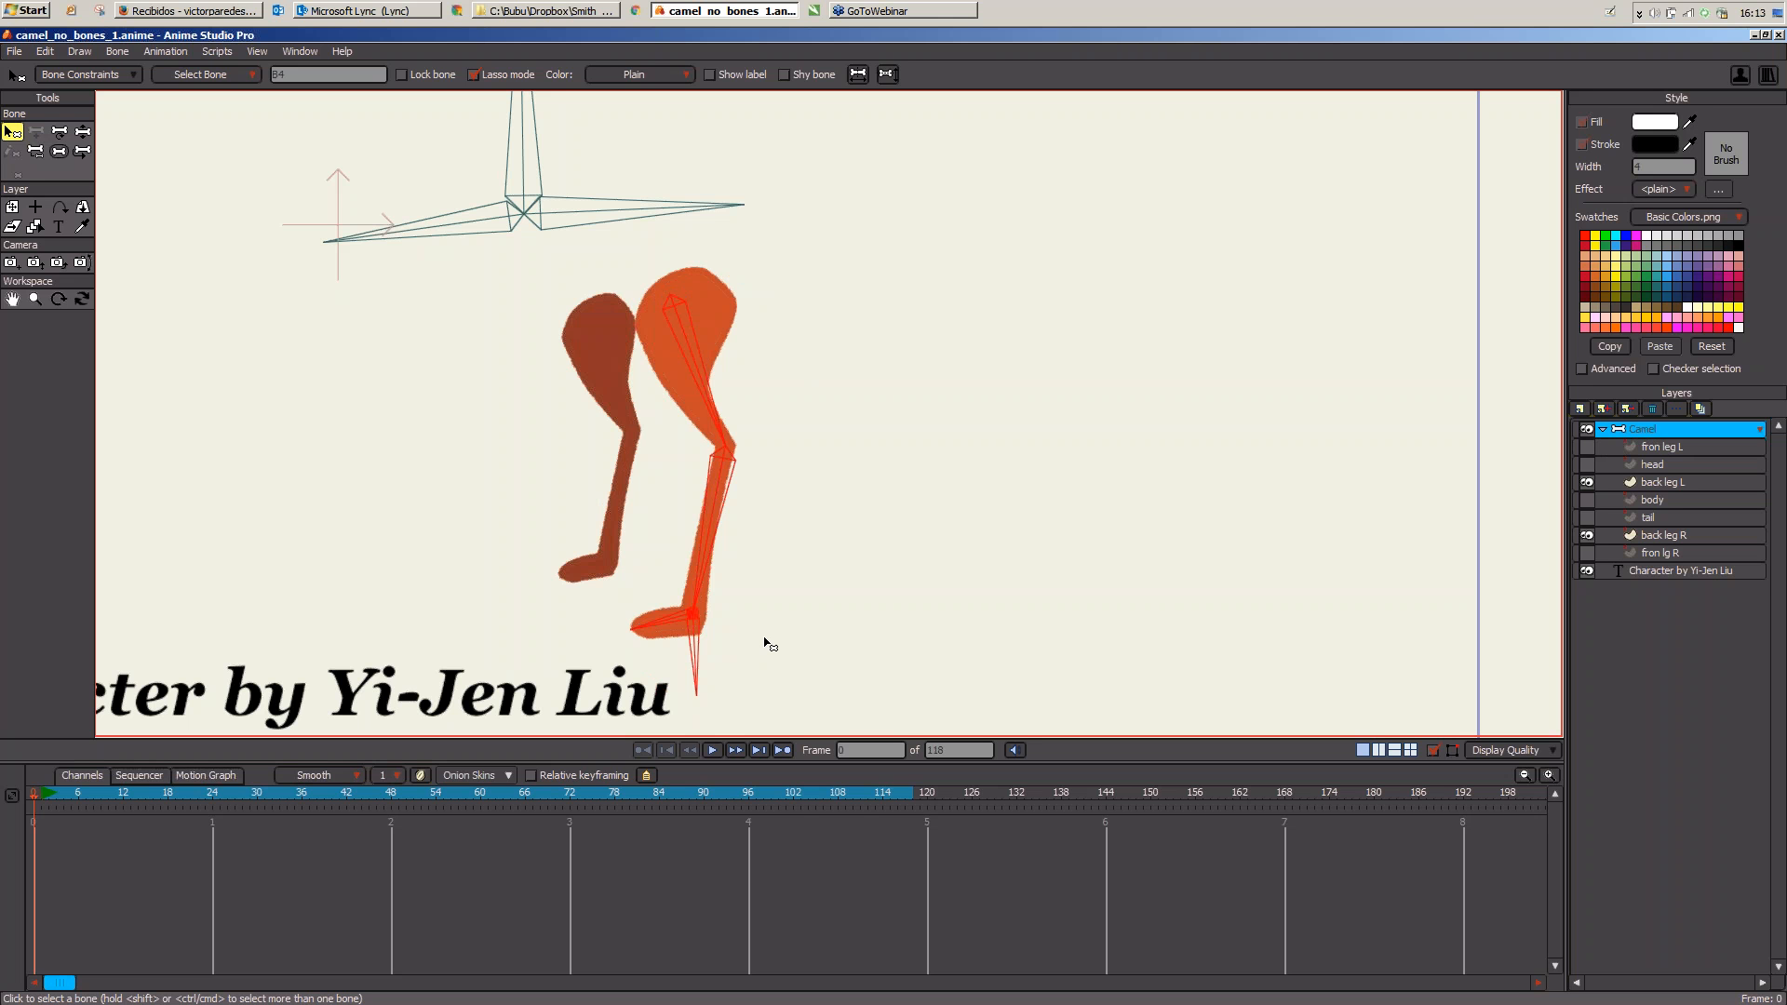
{"action": "key", "text": "t"}
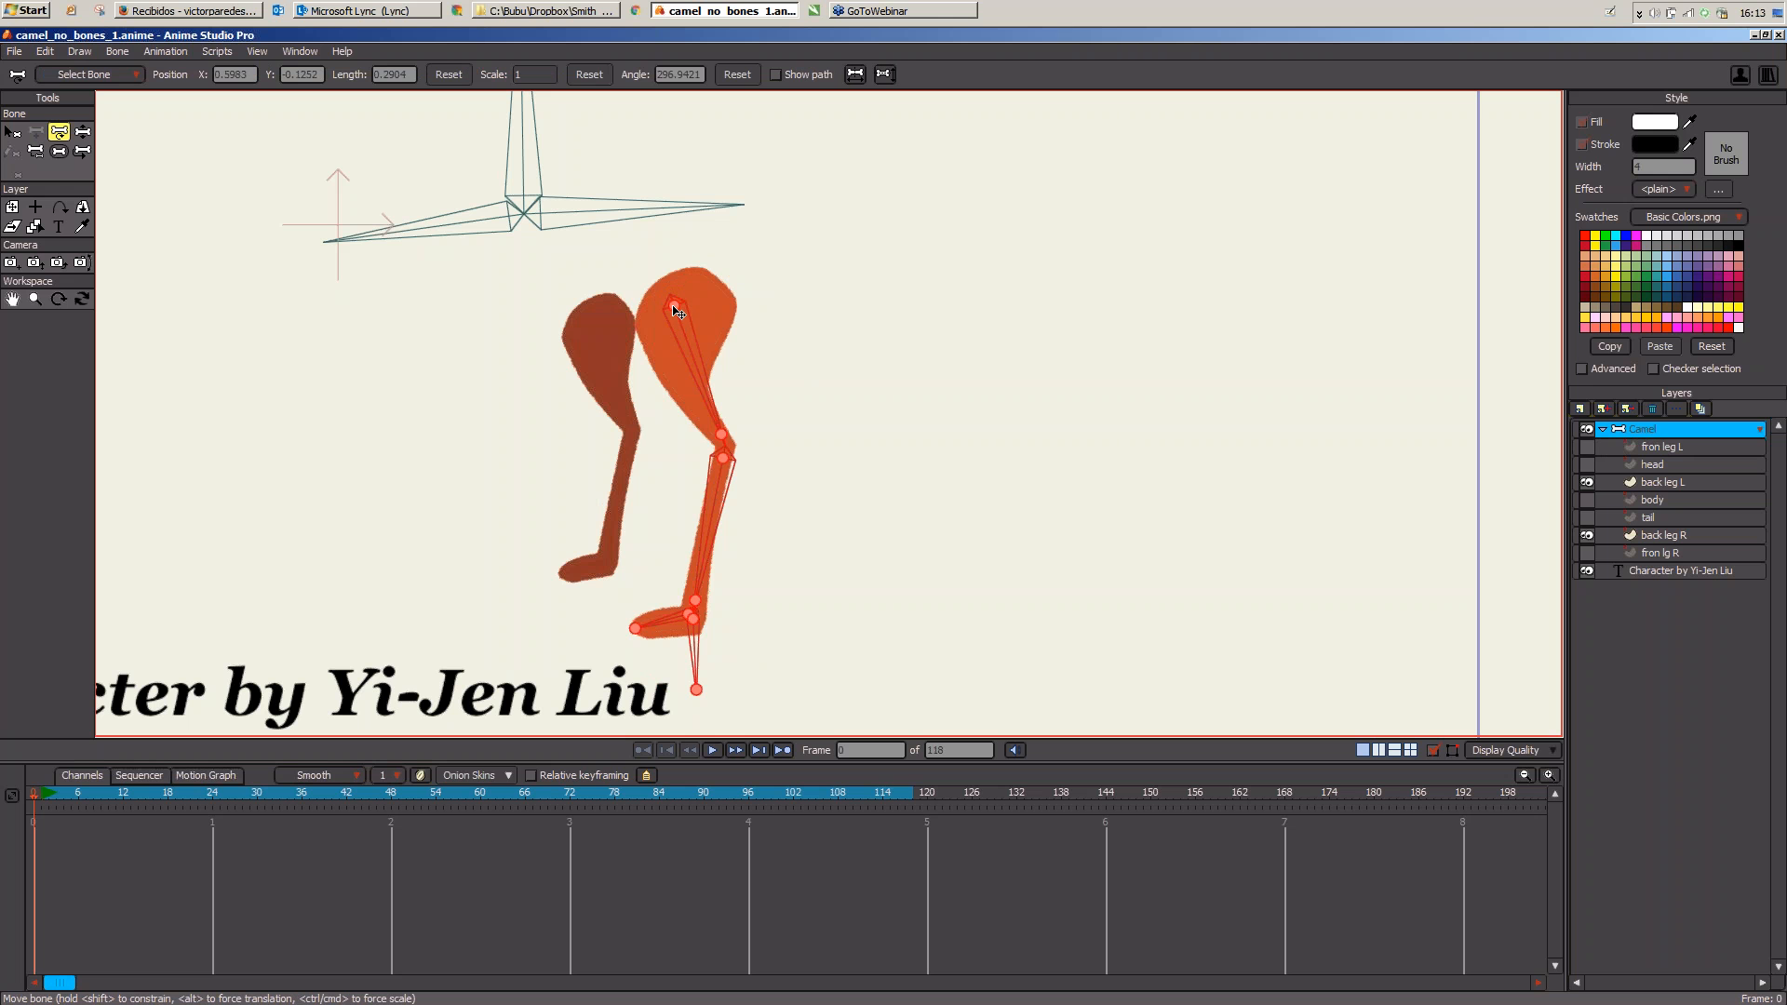
{"action": "left_click_drag", "start_coordinate": [677, 312], "coordinate": [594, 334]}
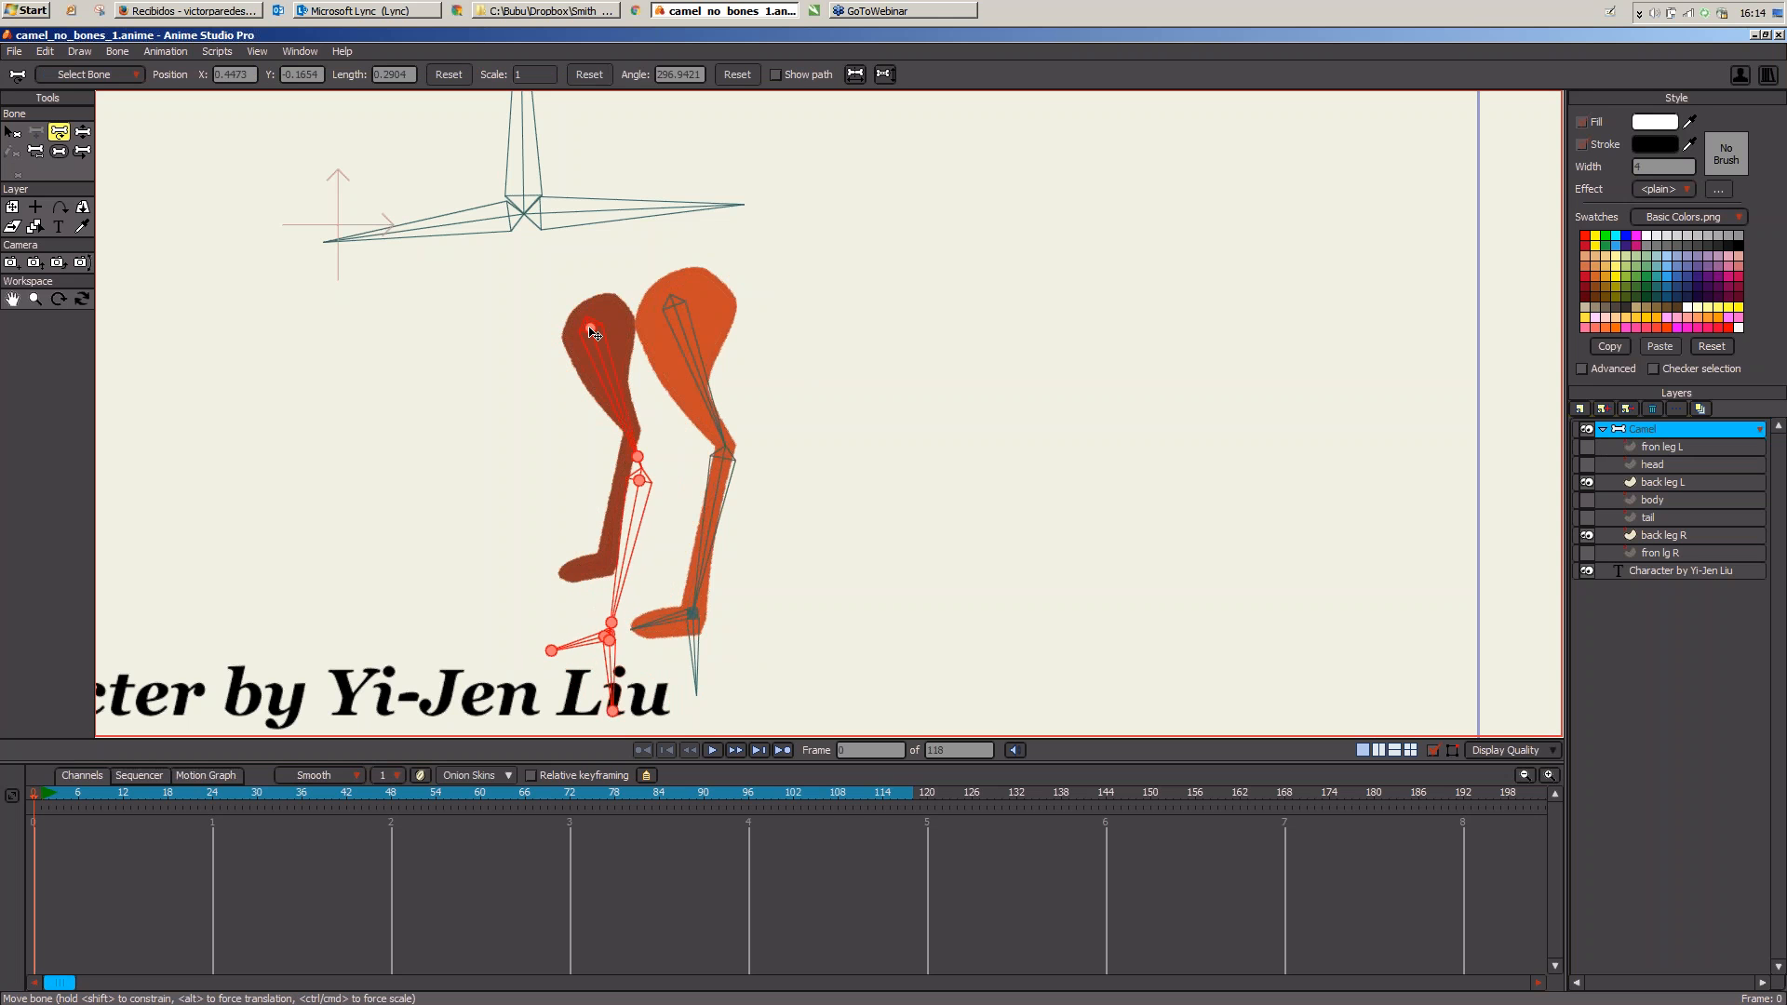
{"action": "key", "text": "Return"}
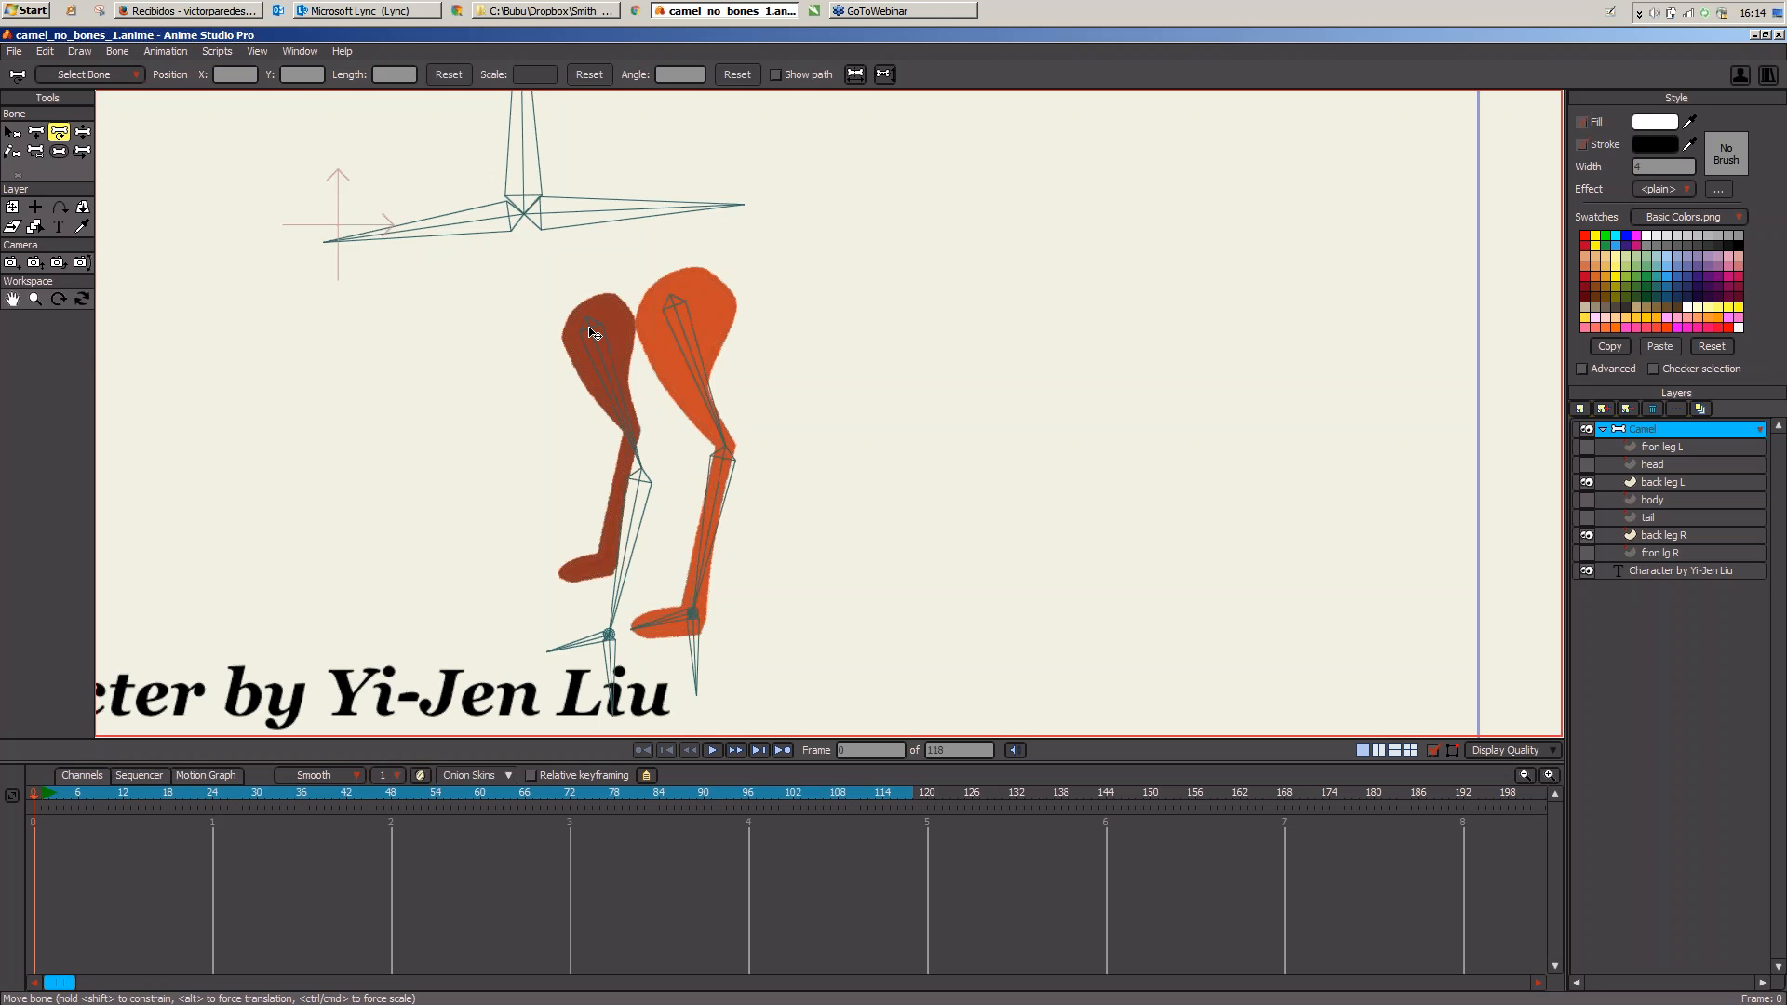
Step: Check the Classic point editing keyboard shortcuts option in the Tools preferences and accept the preferences
{"action": "left_click", "coordinate": [45, 52]}
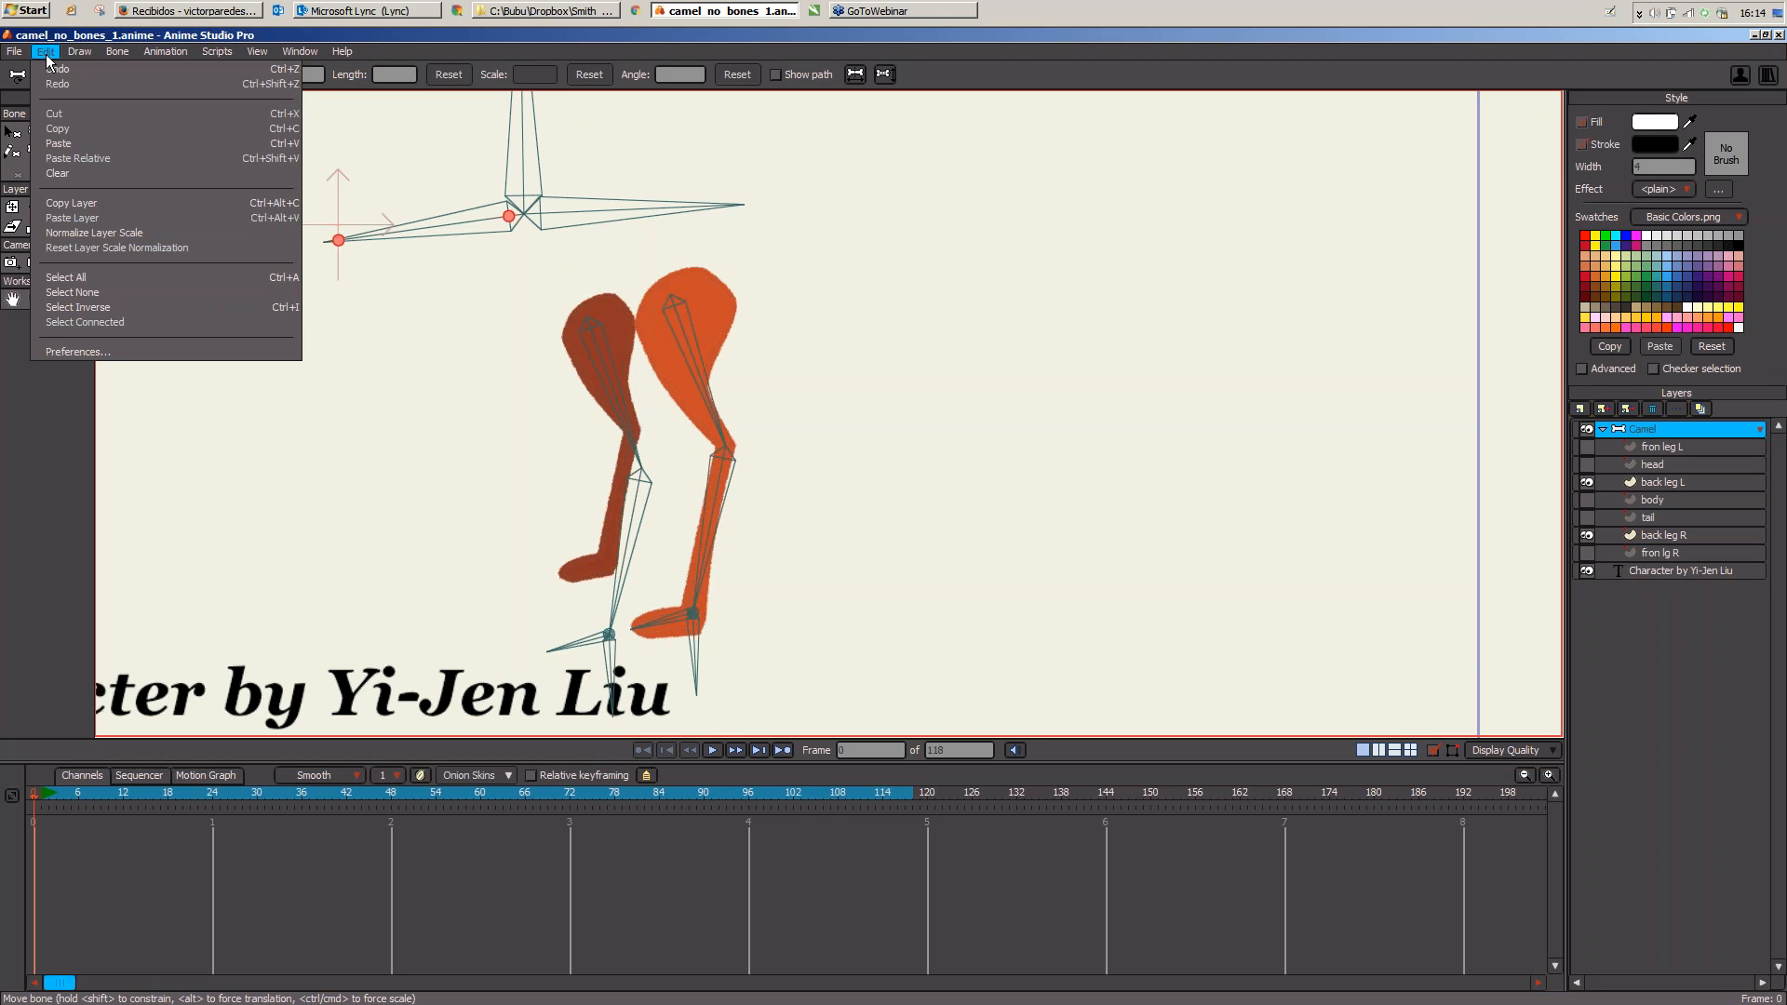
{"action": "left_click", "coordinate": [111, 350]}
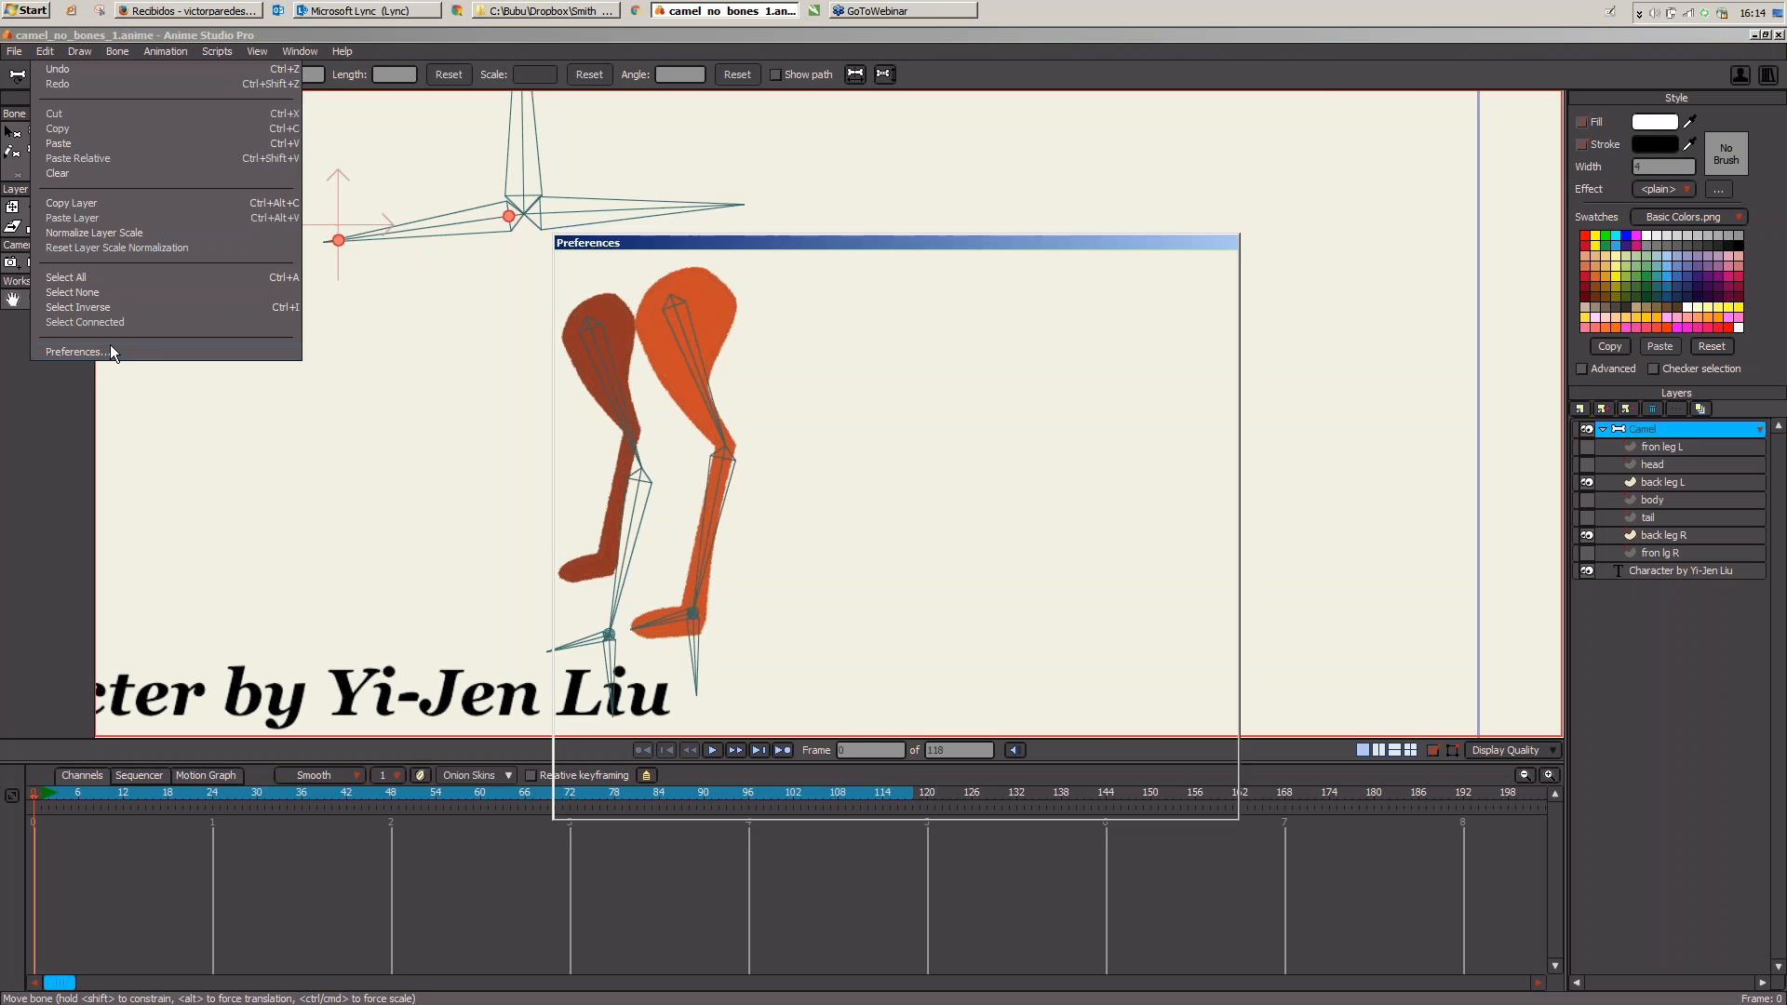
{"action": "left_click", "coordinate": [908, 289]}
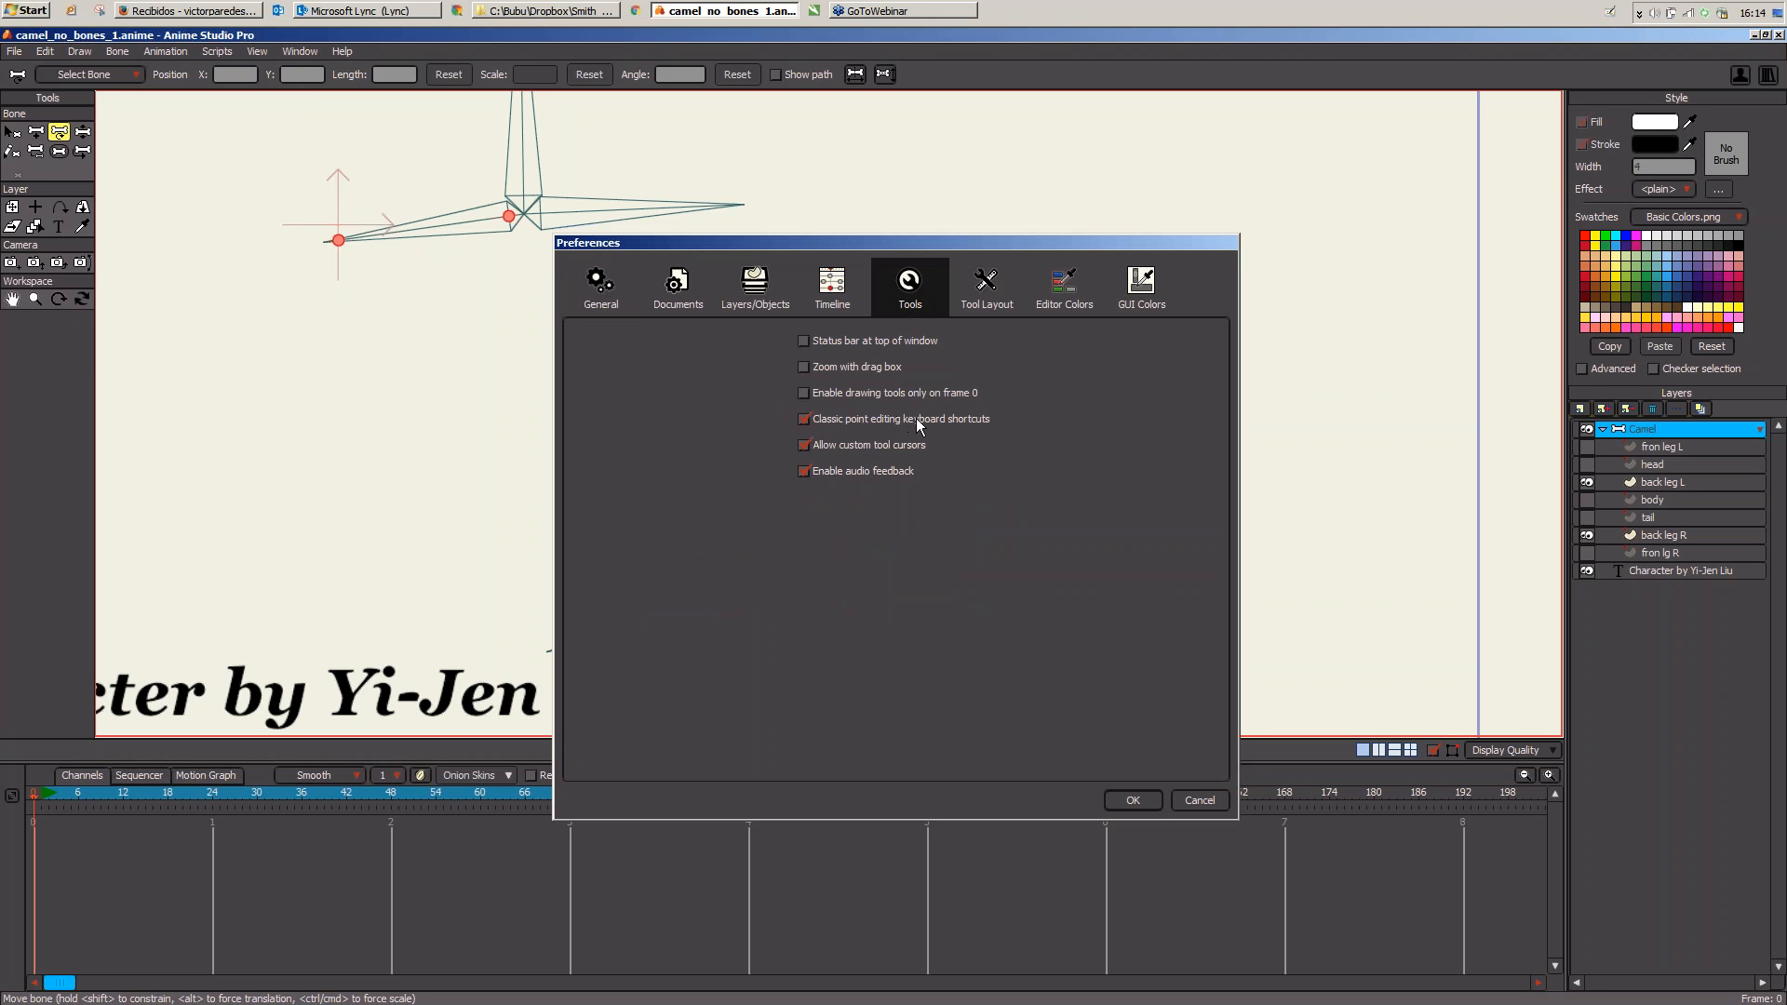
{"action": "left_click", "coordinate": [889, 420]}
{"action": "left_click", "coordinate": [1131, 802]}
{"action": "left_click", "coordinate": [1132, 800]}
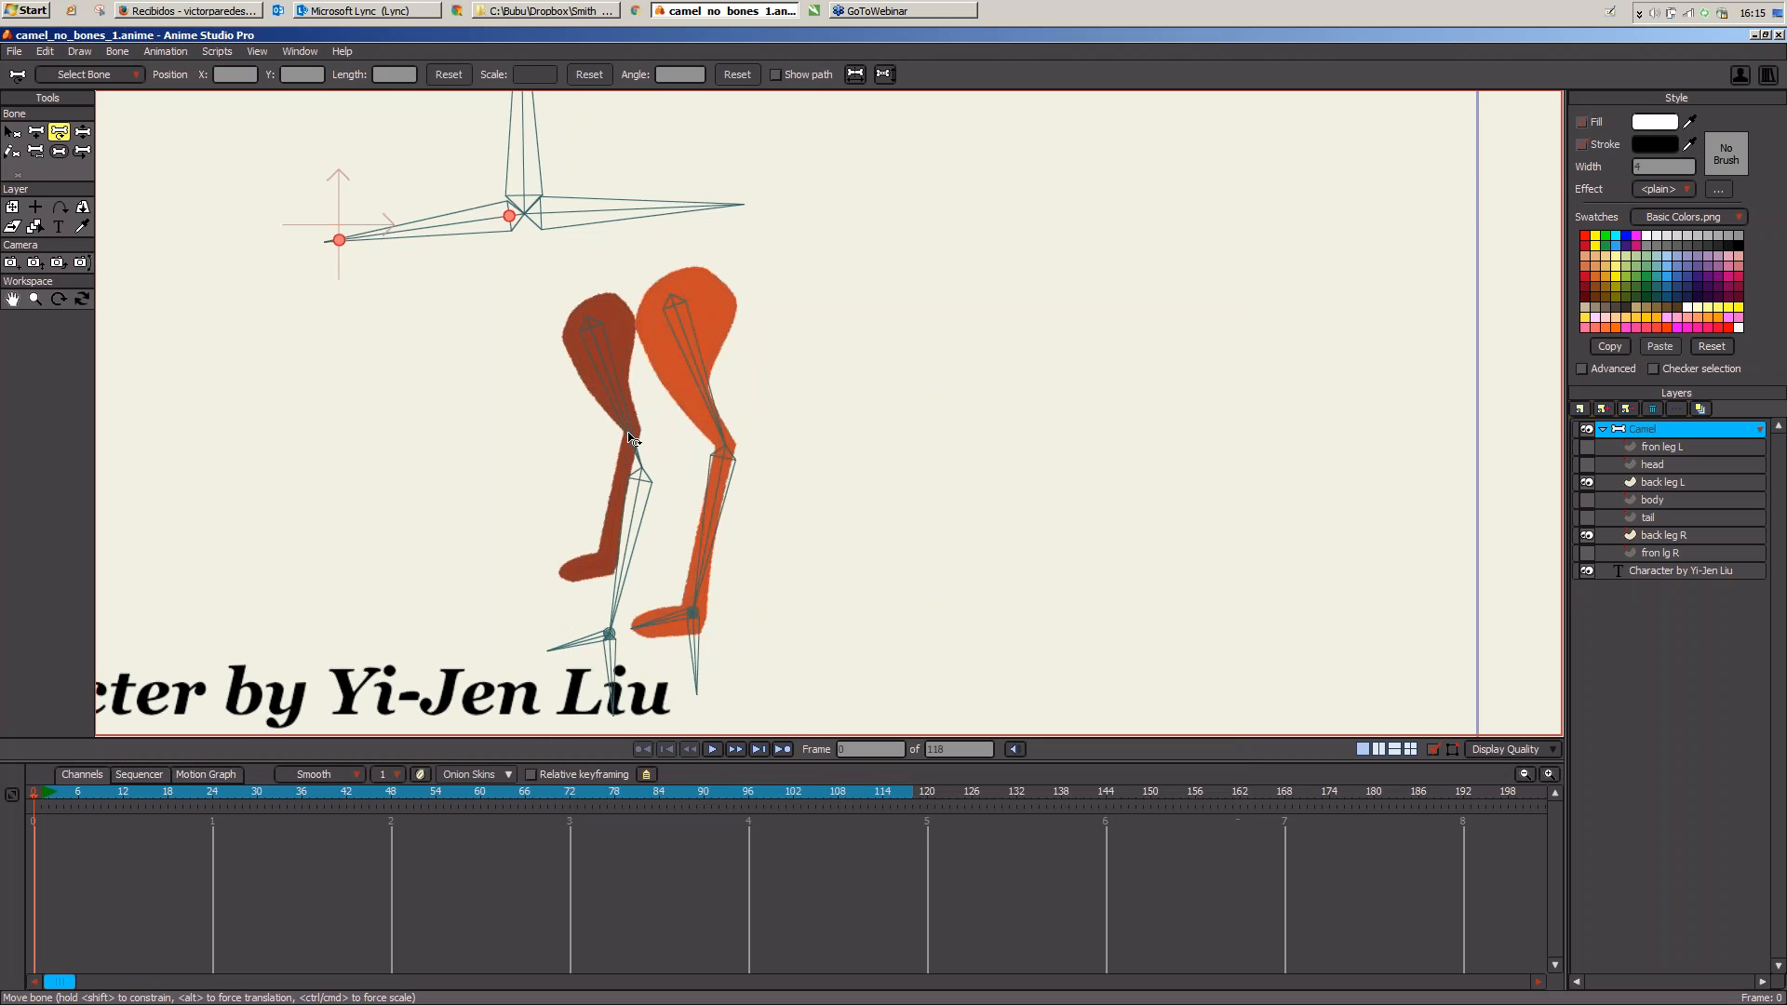
Step: Fit the copied bones to the right back leg's thigh, shin and foot, and place the target bone at its ankle
{"action": "left_click", "coordinate": [592, 351]}
{"action": "mouse_move", "coordinate": [637, 456]}
{"action": "left_mouse_down"}
{"action": "mouse_move", "coordinate": [627, 424]}
{"action": "mouse_move", "coordinate": [639, 472]}
{"action": "mouse_move", "coordinate": [629, 447]}
{"action": "left_mouse_up"}
{"action": "left_click_drag", "start_coordinate": [601, 587], "coordinate": [611, 542]}
{"action": "left_click_drag", "start_coordinate": [599, 603], "coordinate": [580, 566]}
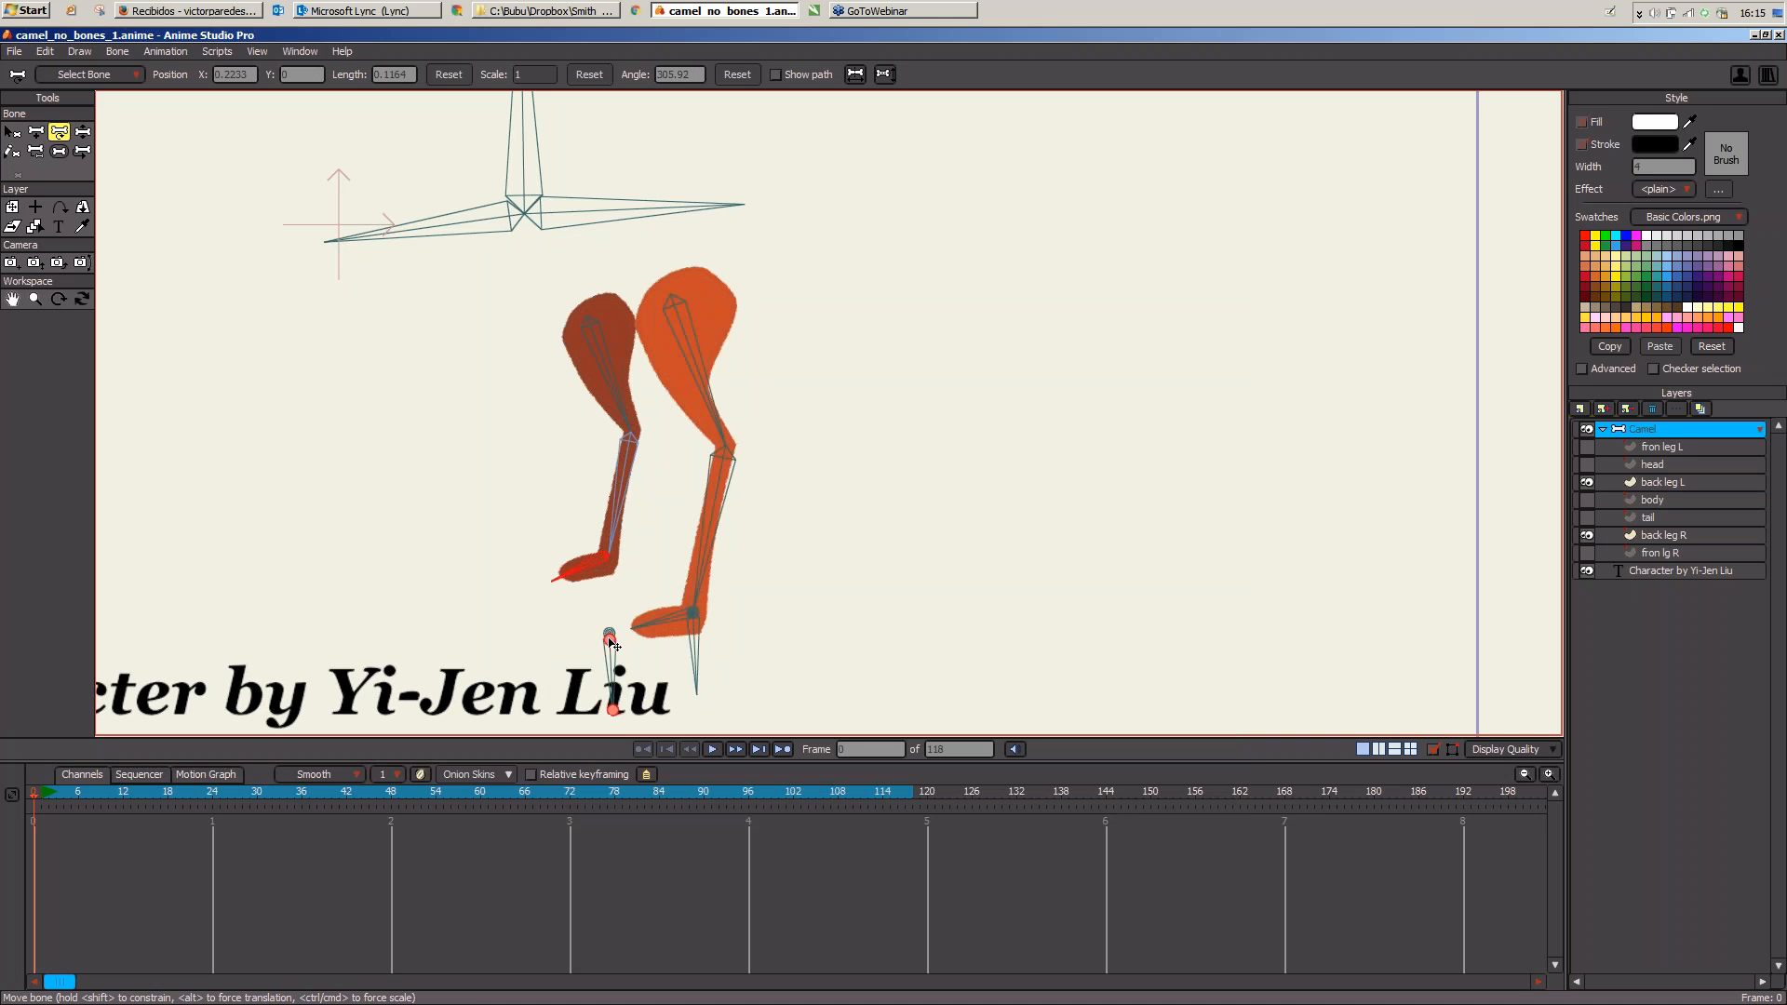
{"action": "left_click_drag", "start_coordinate": [610, 641], "coordinate": [610, 561]}
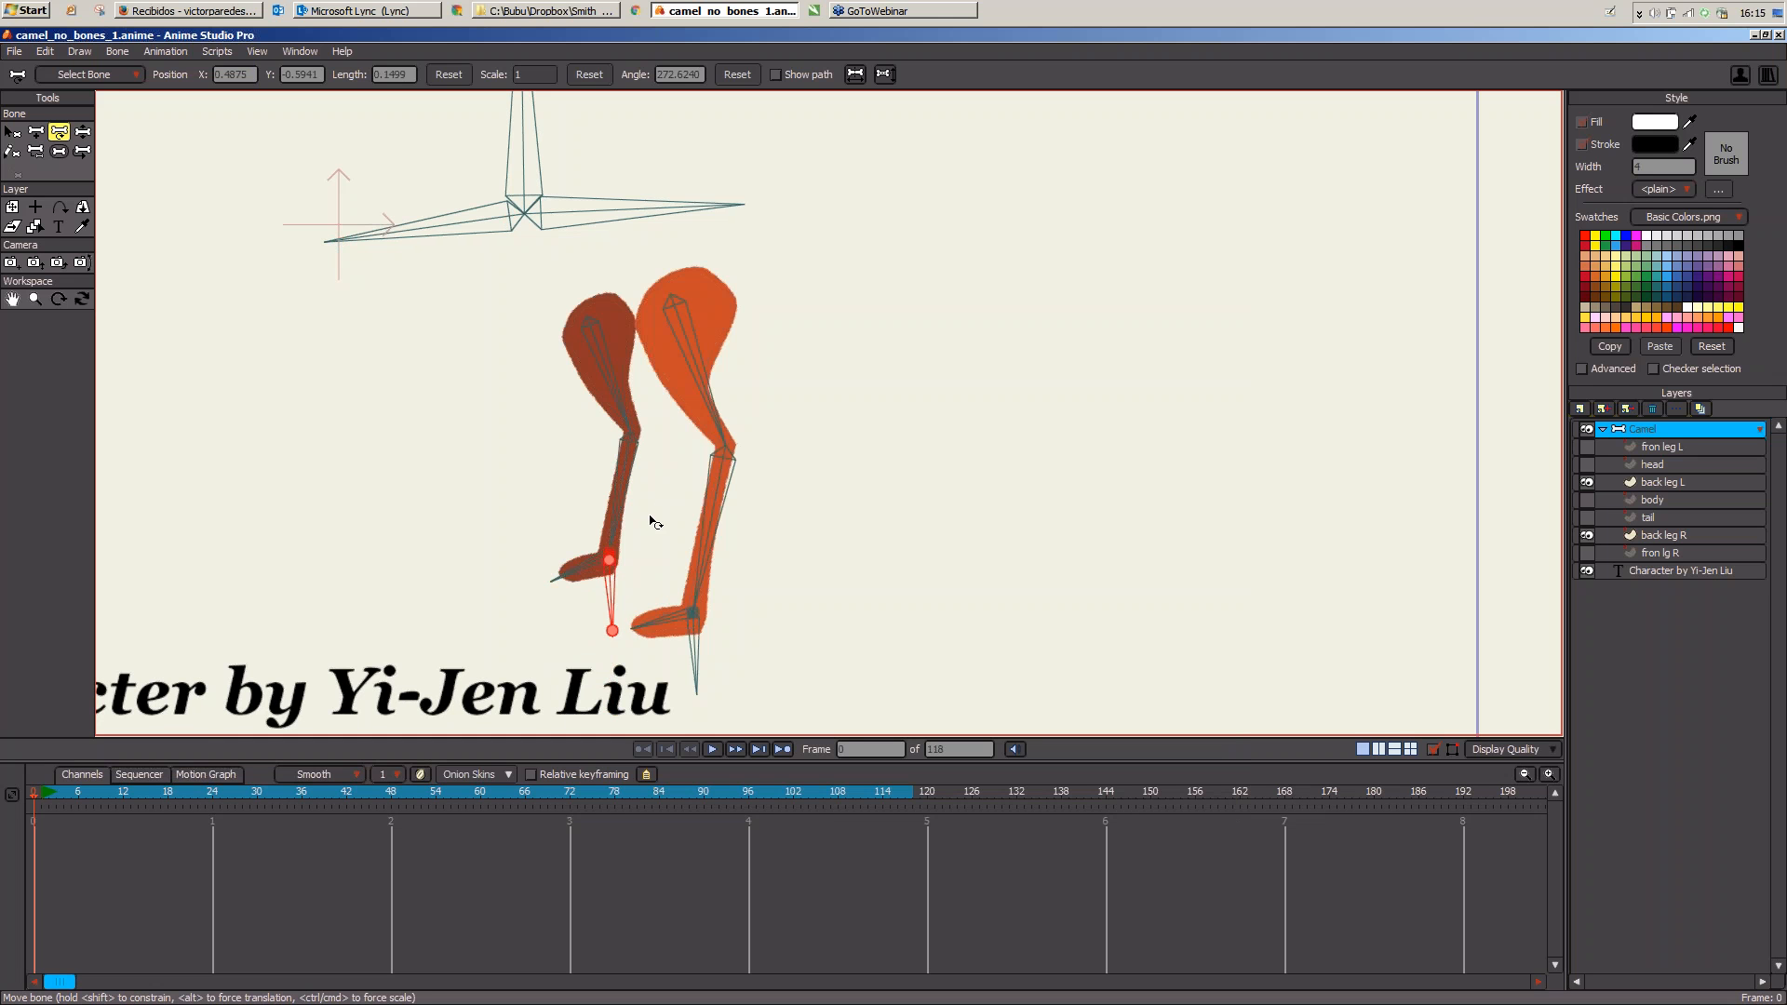
Step: Test both back legs' target bones with Manipulate Bones, posing them at frame 42, and return to frame 0
{"action": "left_click", "coordinate": [82, 135]}
{"action": "left_click_drag", "start_coordinate": [612, 609], "coordinate": [584, 606]}
{"action": "mouse_move", "coordinate": [589, 612]}
{"action": "left_mouse_down"}
{"action": "mouse_move", "coordinate": [575, 657]}
{"action": "mouse_move", "coordinate": [483, 527]}
{"action": "mouse_move", "coordinate": [558, 518]}
{"action": "mouse_move", "coordinate": [562, 589]}
{"action": "left_mouse_up"}
{"action": "left_click", "coordinate": [344, 791]}
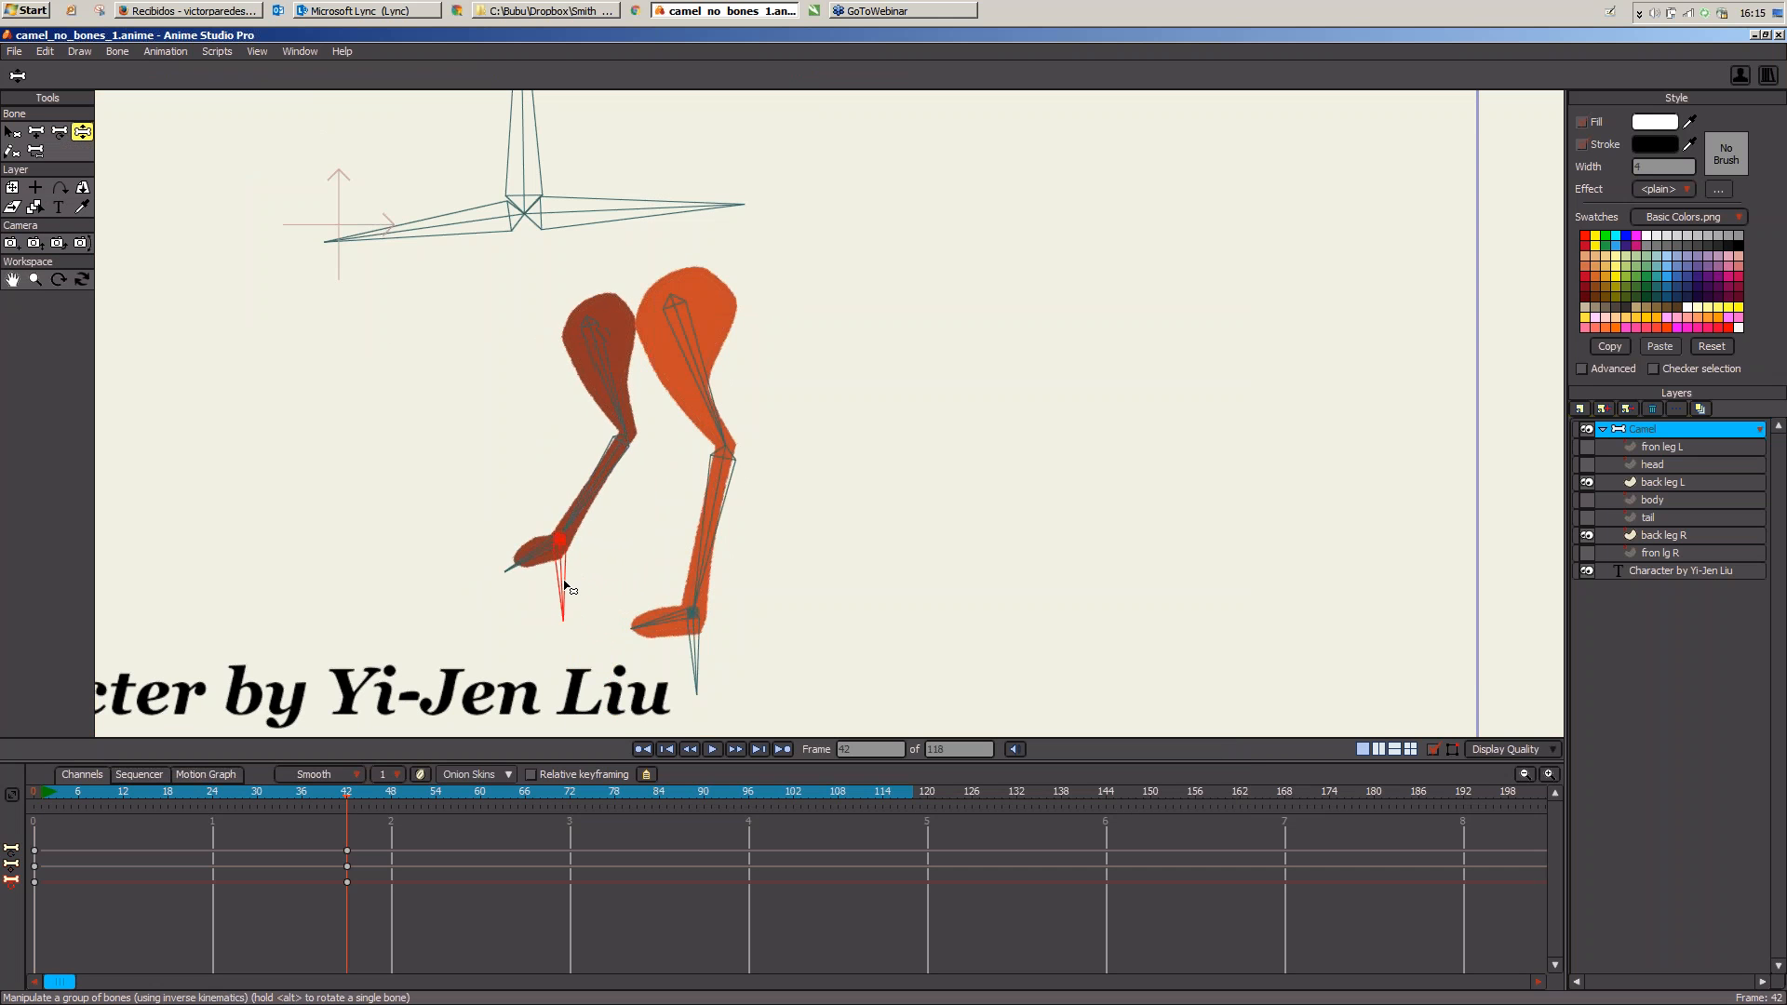
{"action": "left_click_drag", "start_coordinate": [702, 651], "coordinate": [717, 646]}
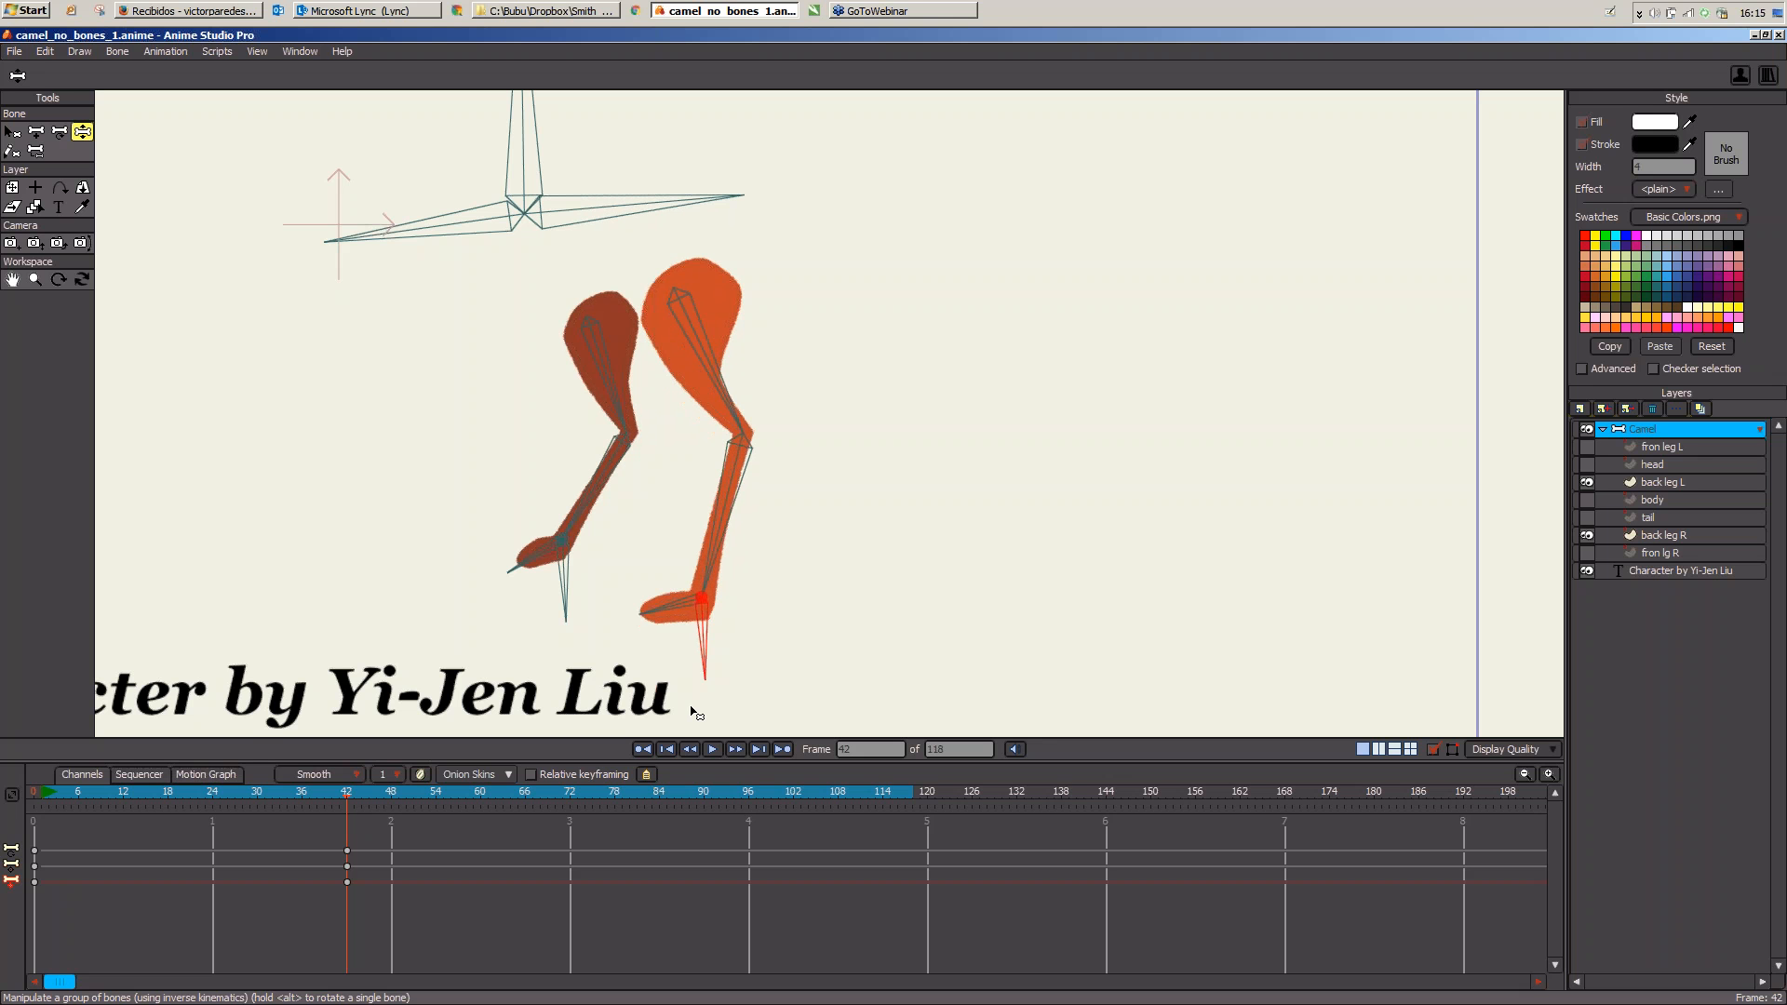
{"action": "left_click", "coordinate": [50, 795]}
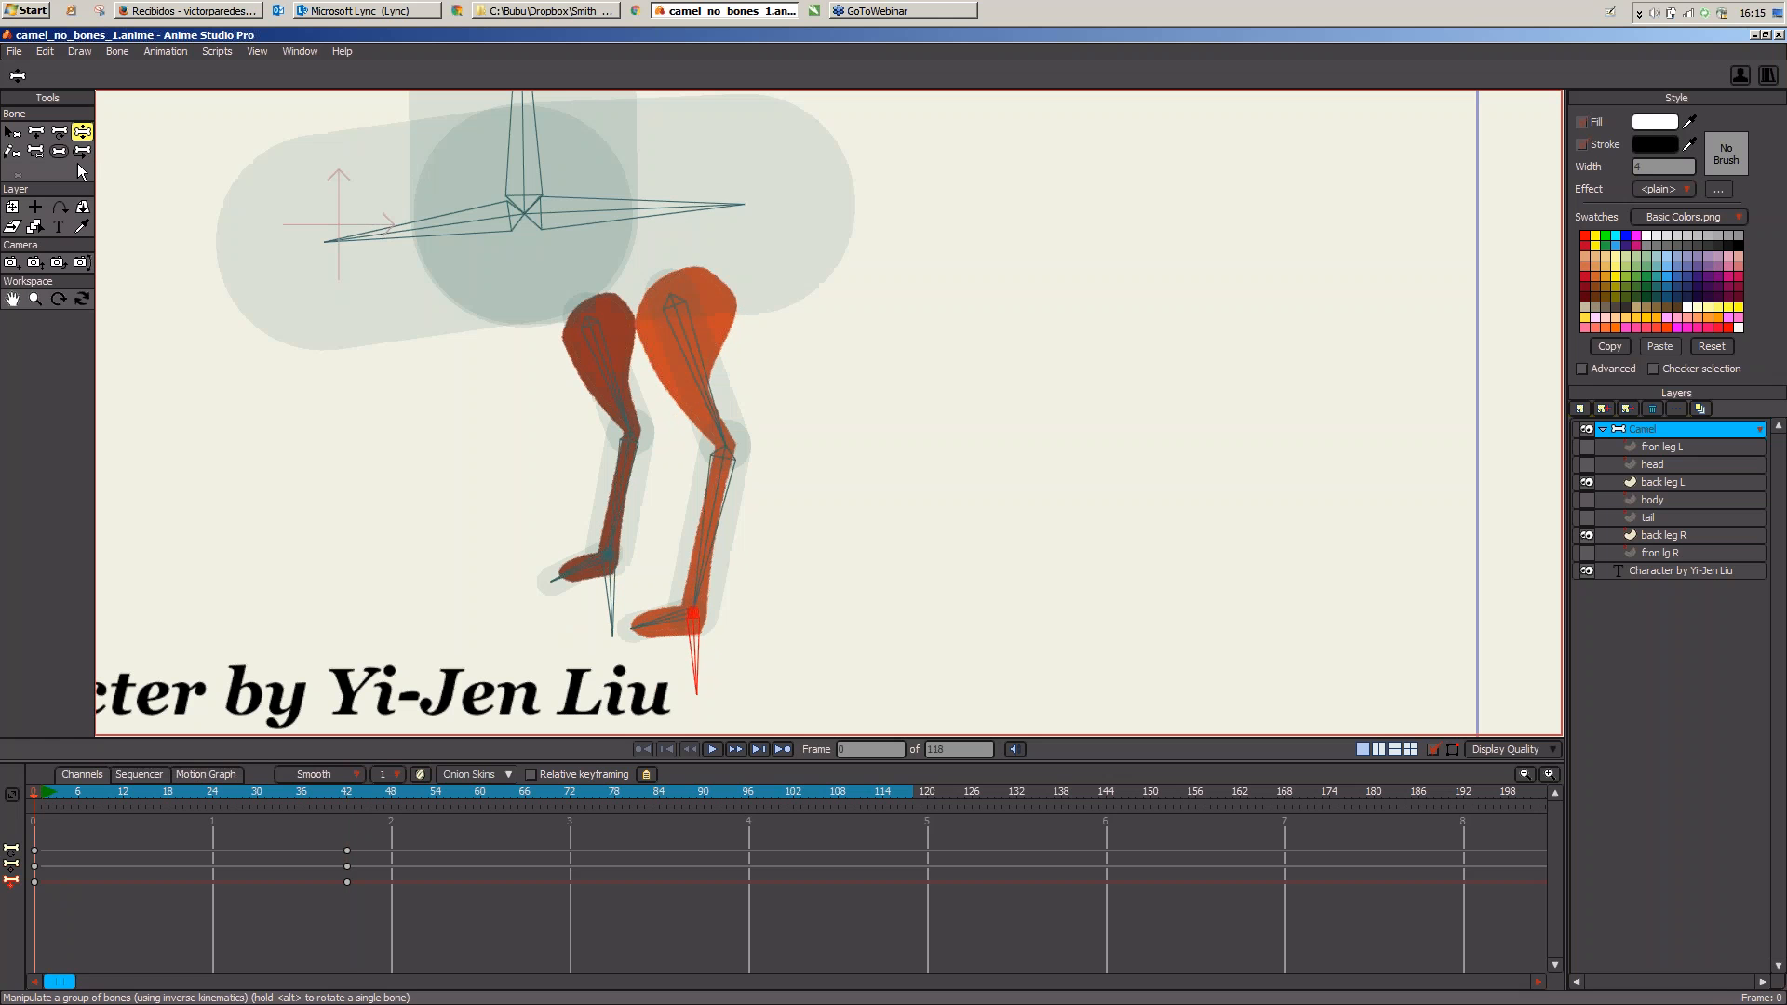
Step: Test how both back legs follow the body by moving the main body bone at frame 0 with Manipulate Bones
{"action": "mouse_move", "coordinate": [623, 360]}
{"action": "left_mouse_down"}
{"action": "mouse_move", "coordinate": [622, 339]}
{"action": "mouse_move", "coordinate": [619, 367]}
{"action": "left_mouse_up"}
{"action": "left_click", "coordinate": [729, 198]}
{"action": "left_click_drag", "start_coordinate": [729, 195], "coordinate": [817, 238]}
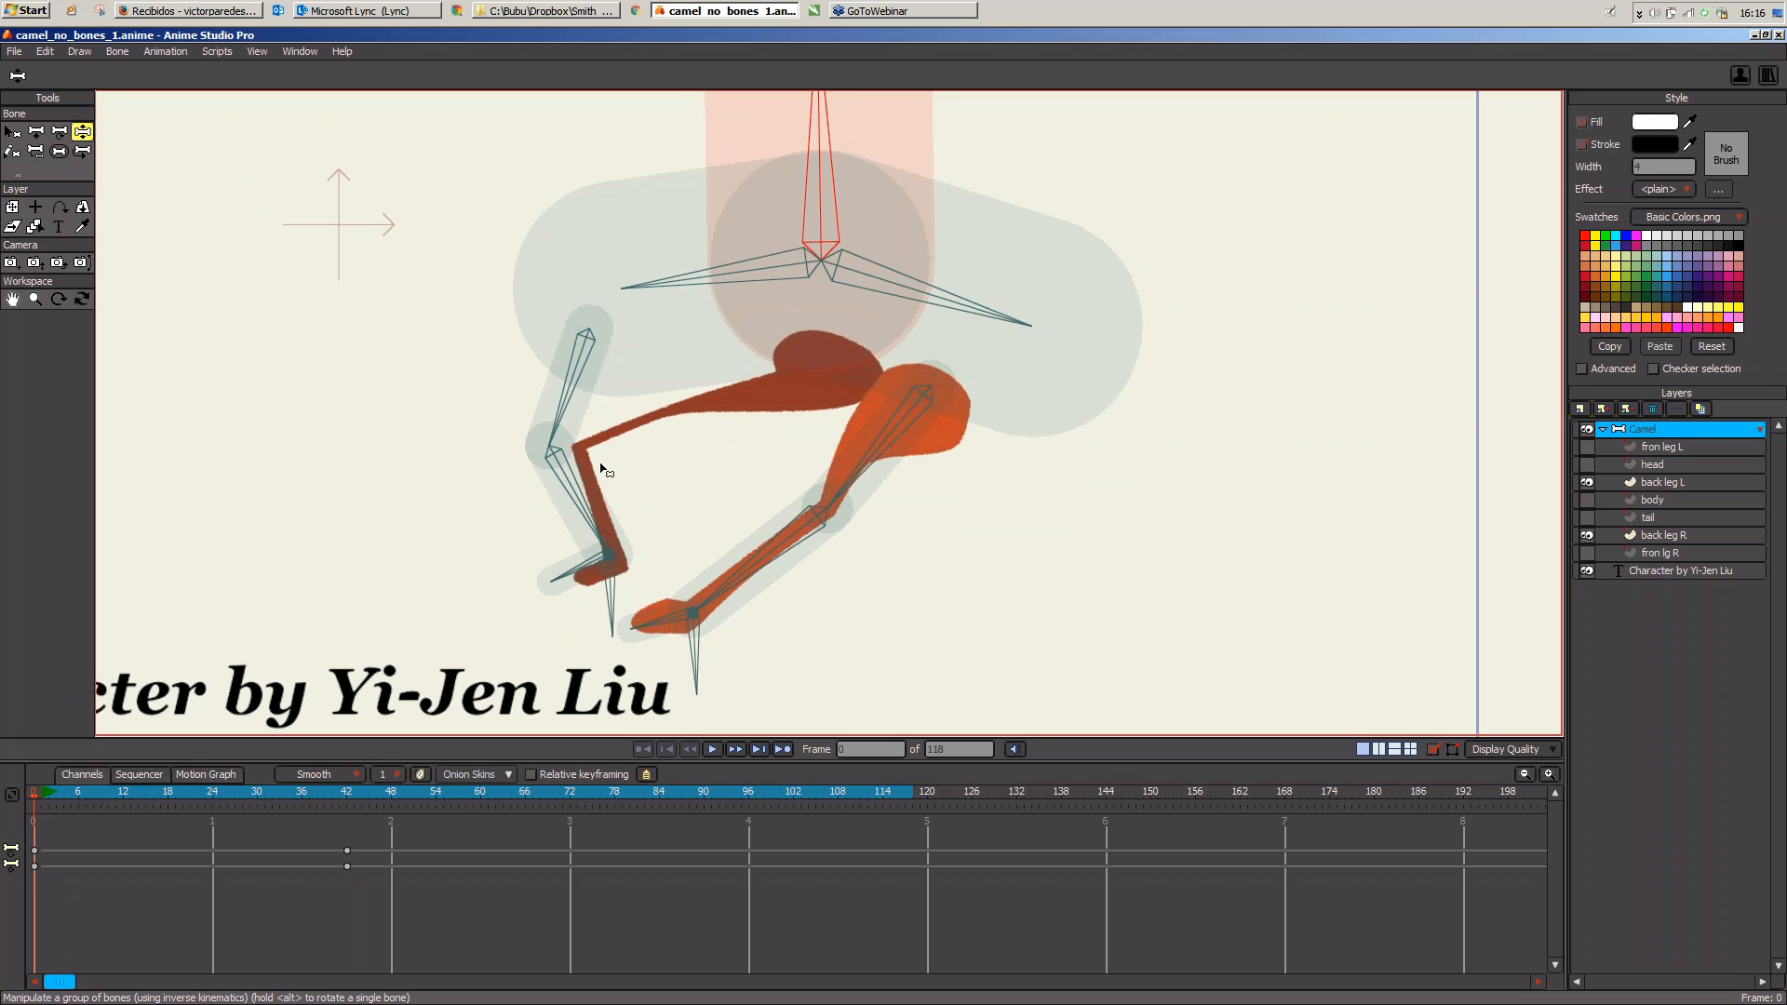
{"action": "left_click_drag", "start_coordinate": [824, 181], "coordinate": [727, 161]}
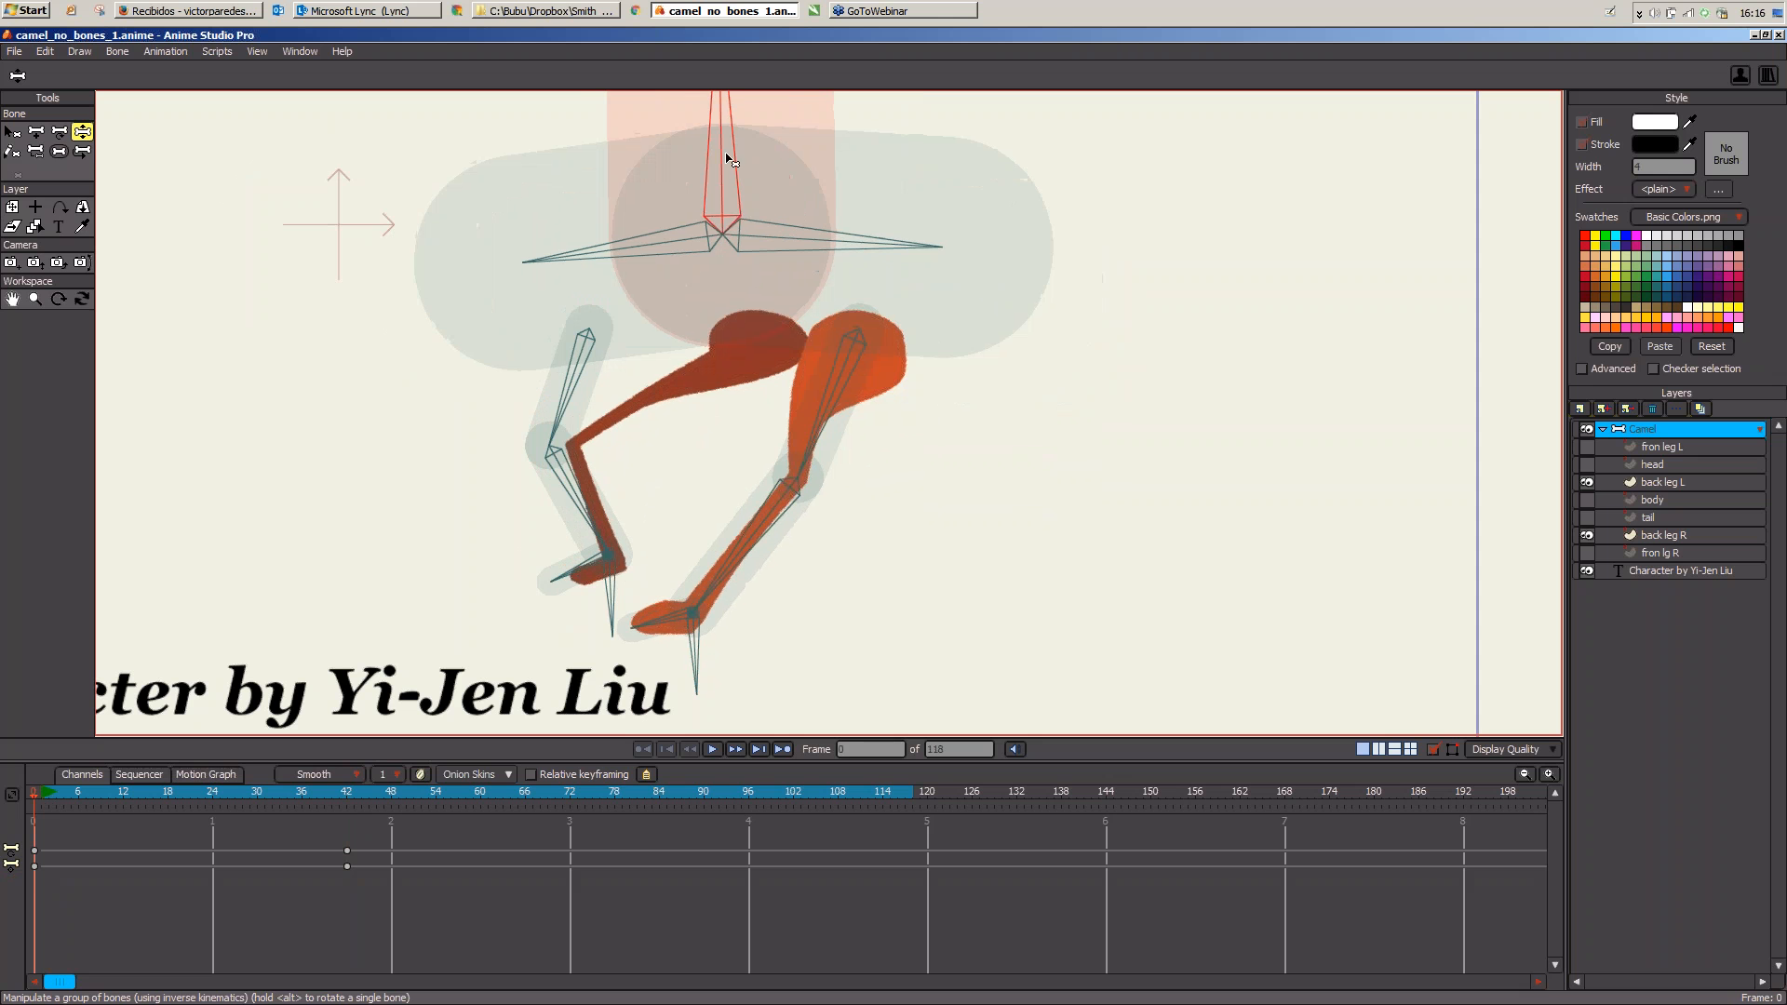
Step: Reparent the right back leg's thigh bone to the rear body bone
{"action": "left_click", "coordinate": [36, 151]}
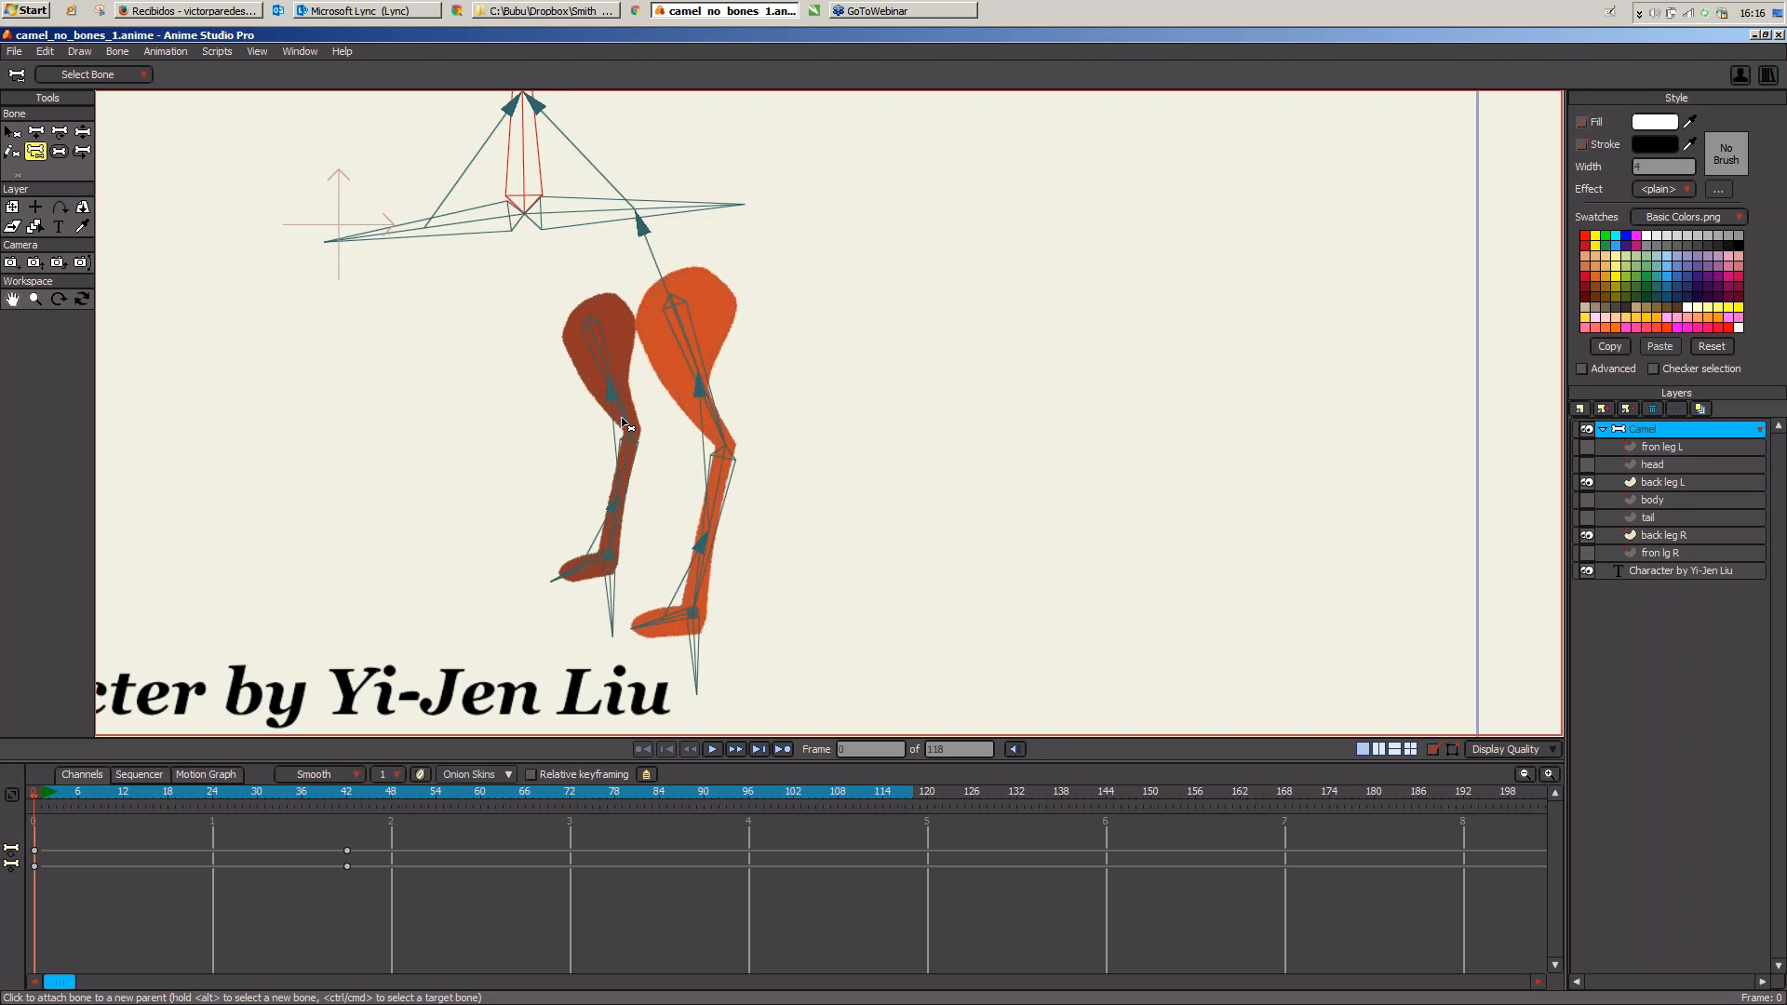
{"action": "left_click", "coordinate": [609, 344], "text": "alt"}
{"action": "left_click", "coordinate": [631, 216]}
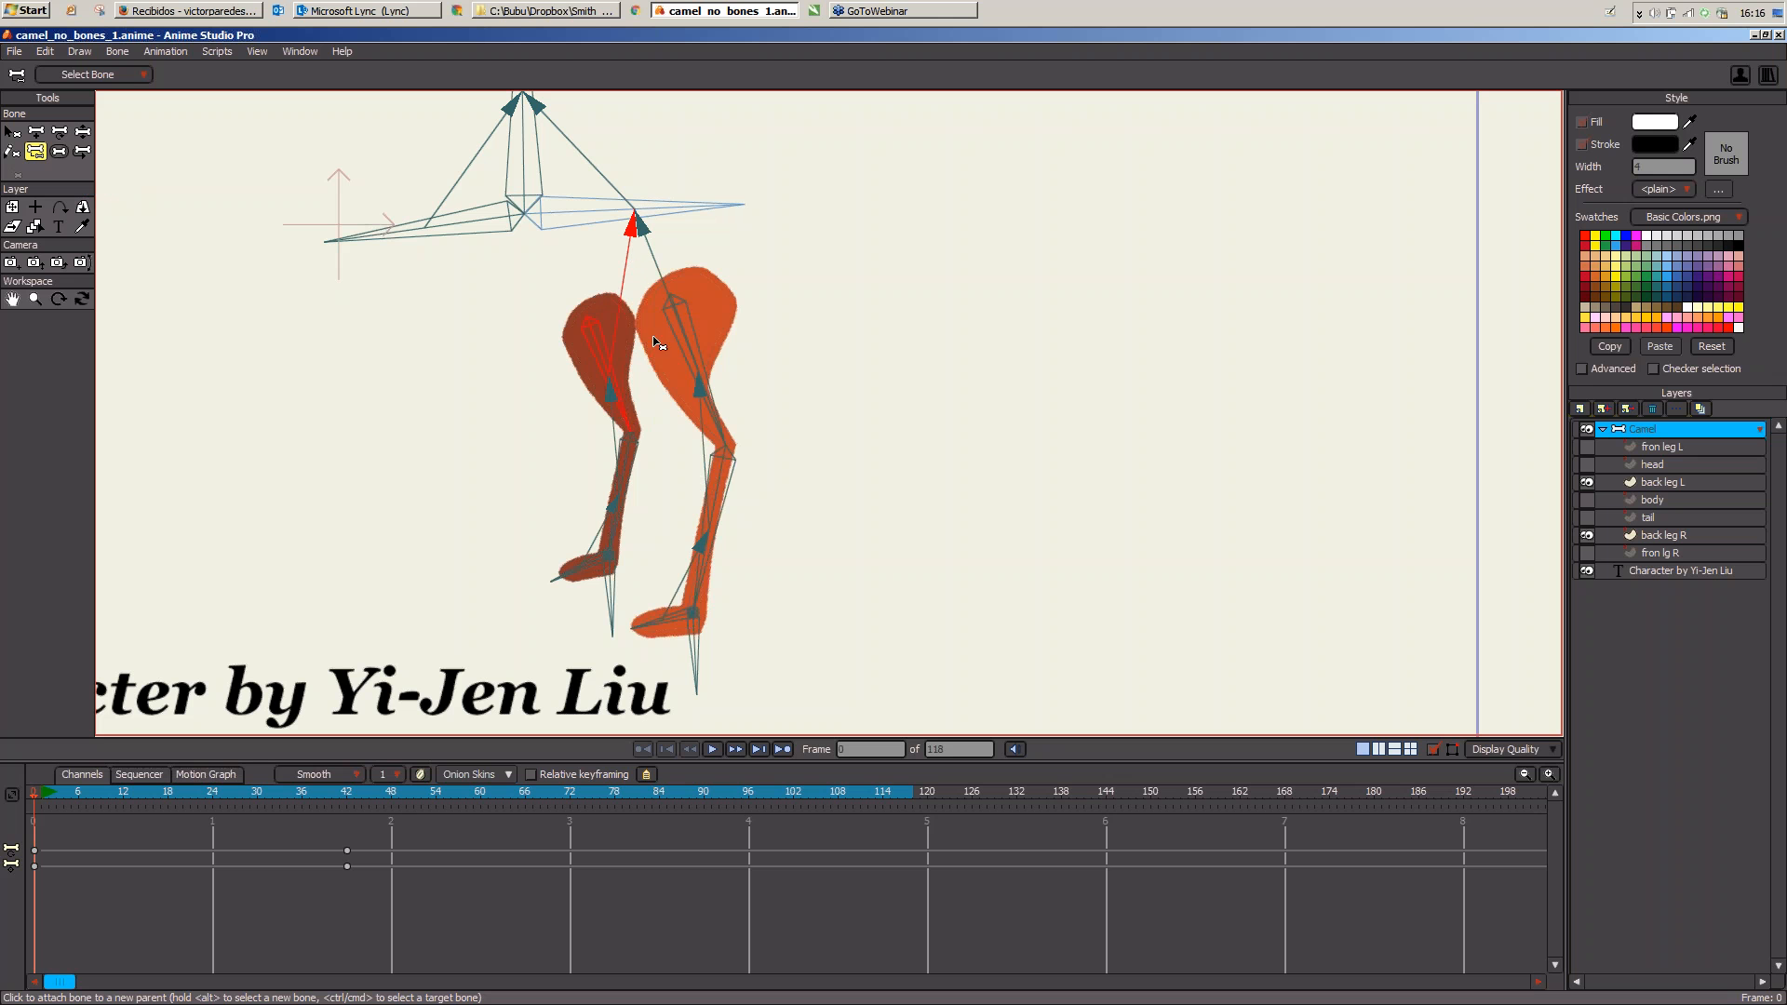
Step: Test the new parenting with Manipulate Bones by lowering the rear body bone and moving the main body bone
{"action": "left_click", "coordinate": [82, 136]}
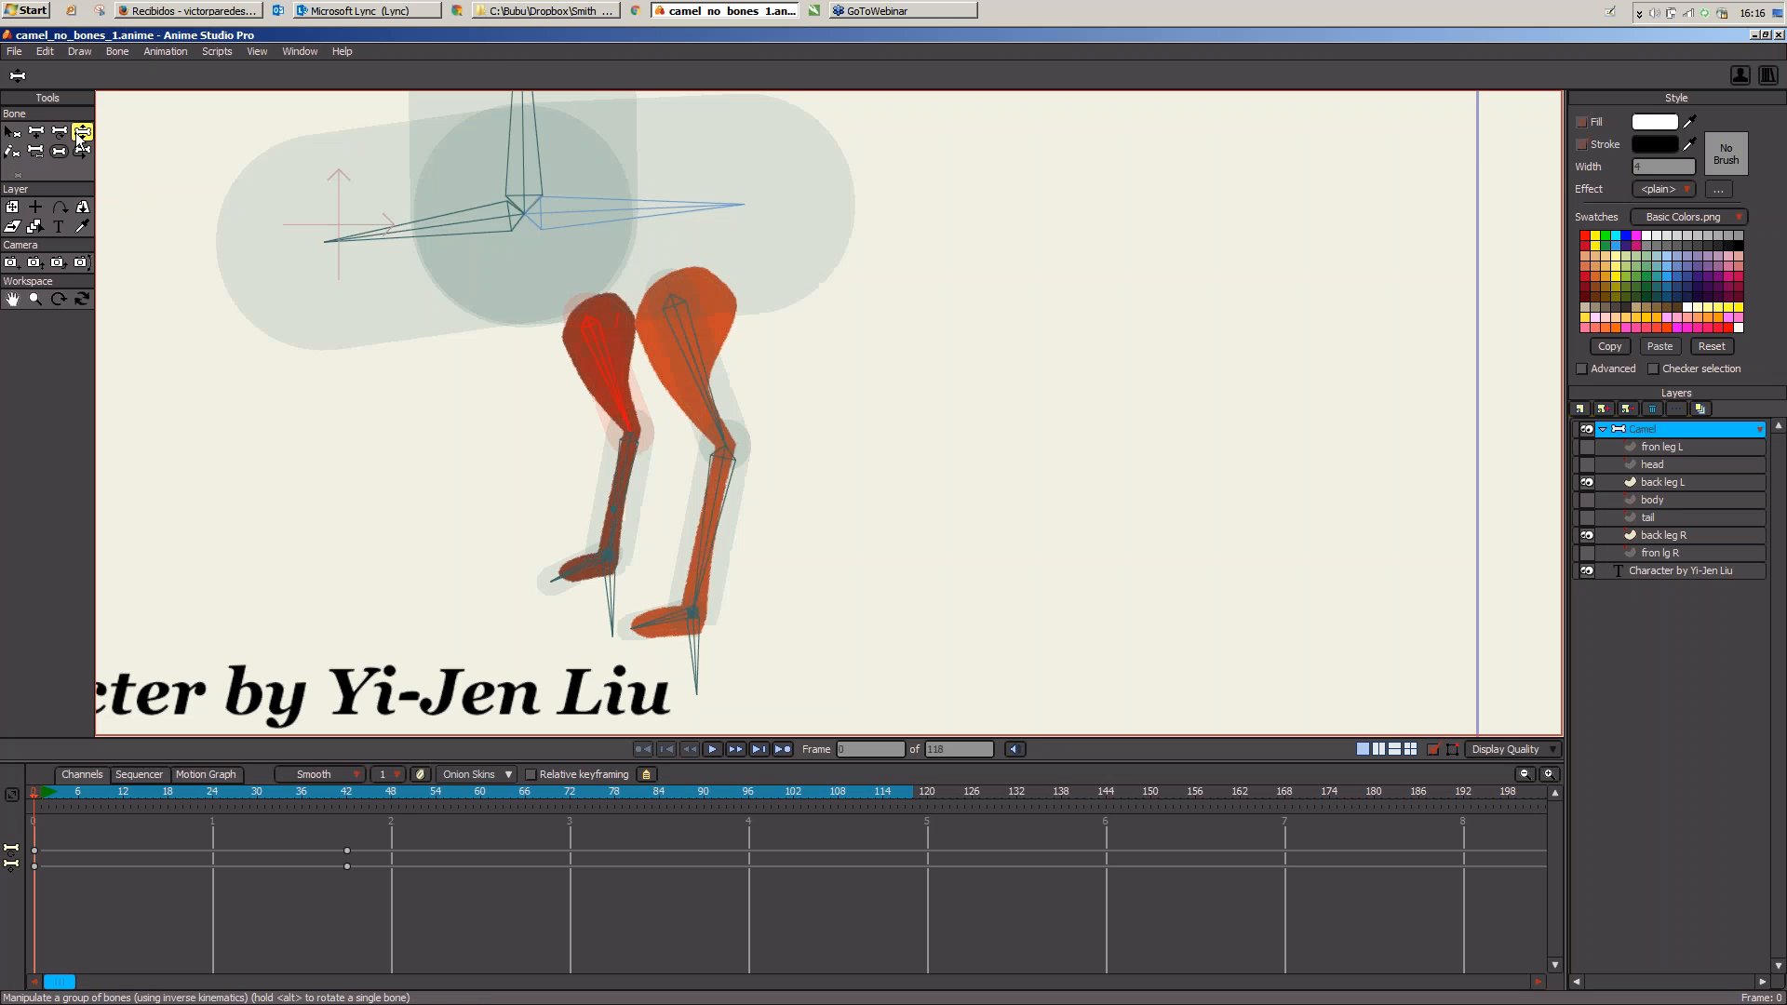
{"action": "left_click", "coordinate": [745, 201]}
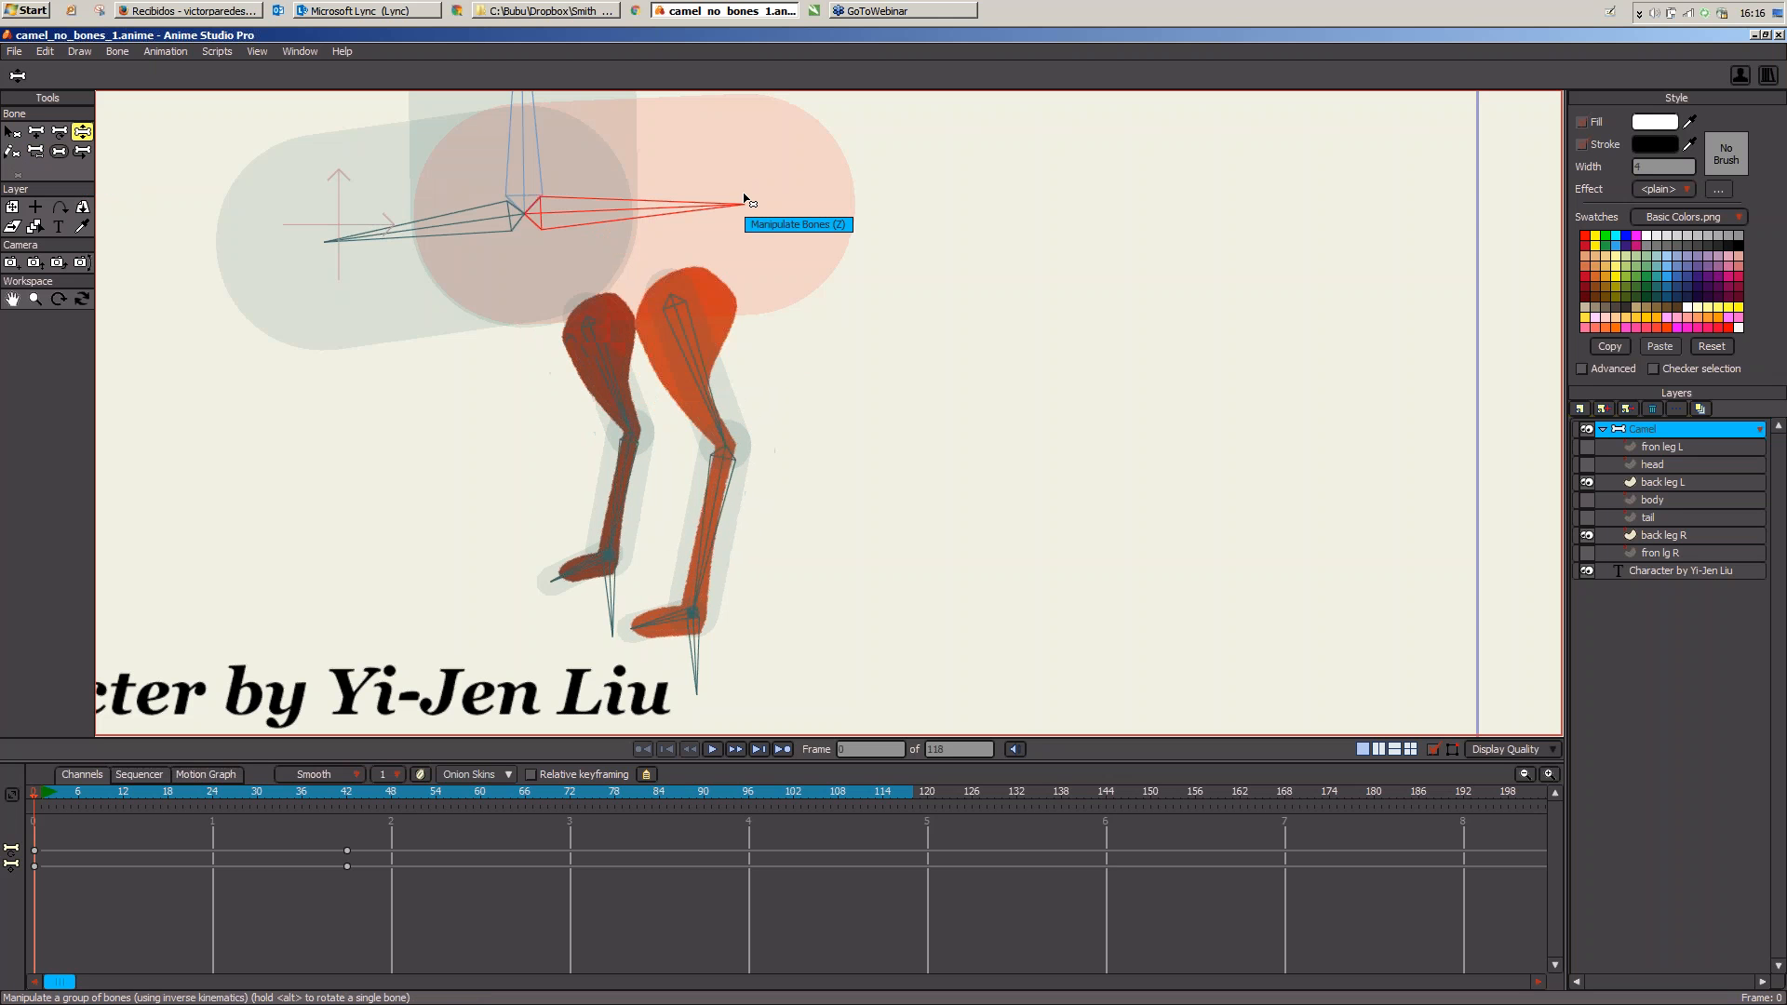
{"action": "left_click_drag", "start_coordinate": [745, 201], "coordinate": [739, 244]}
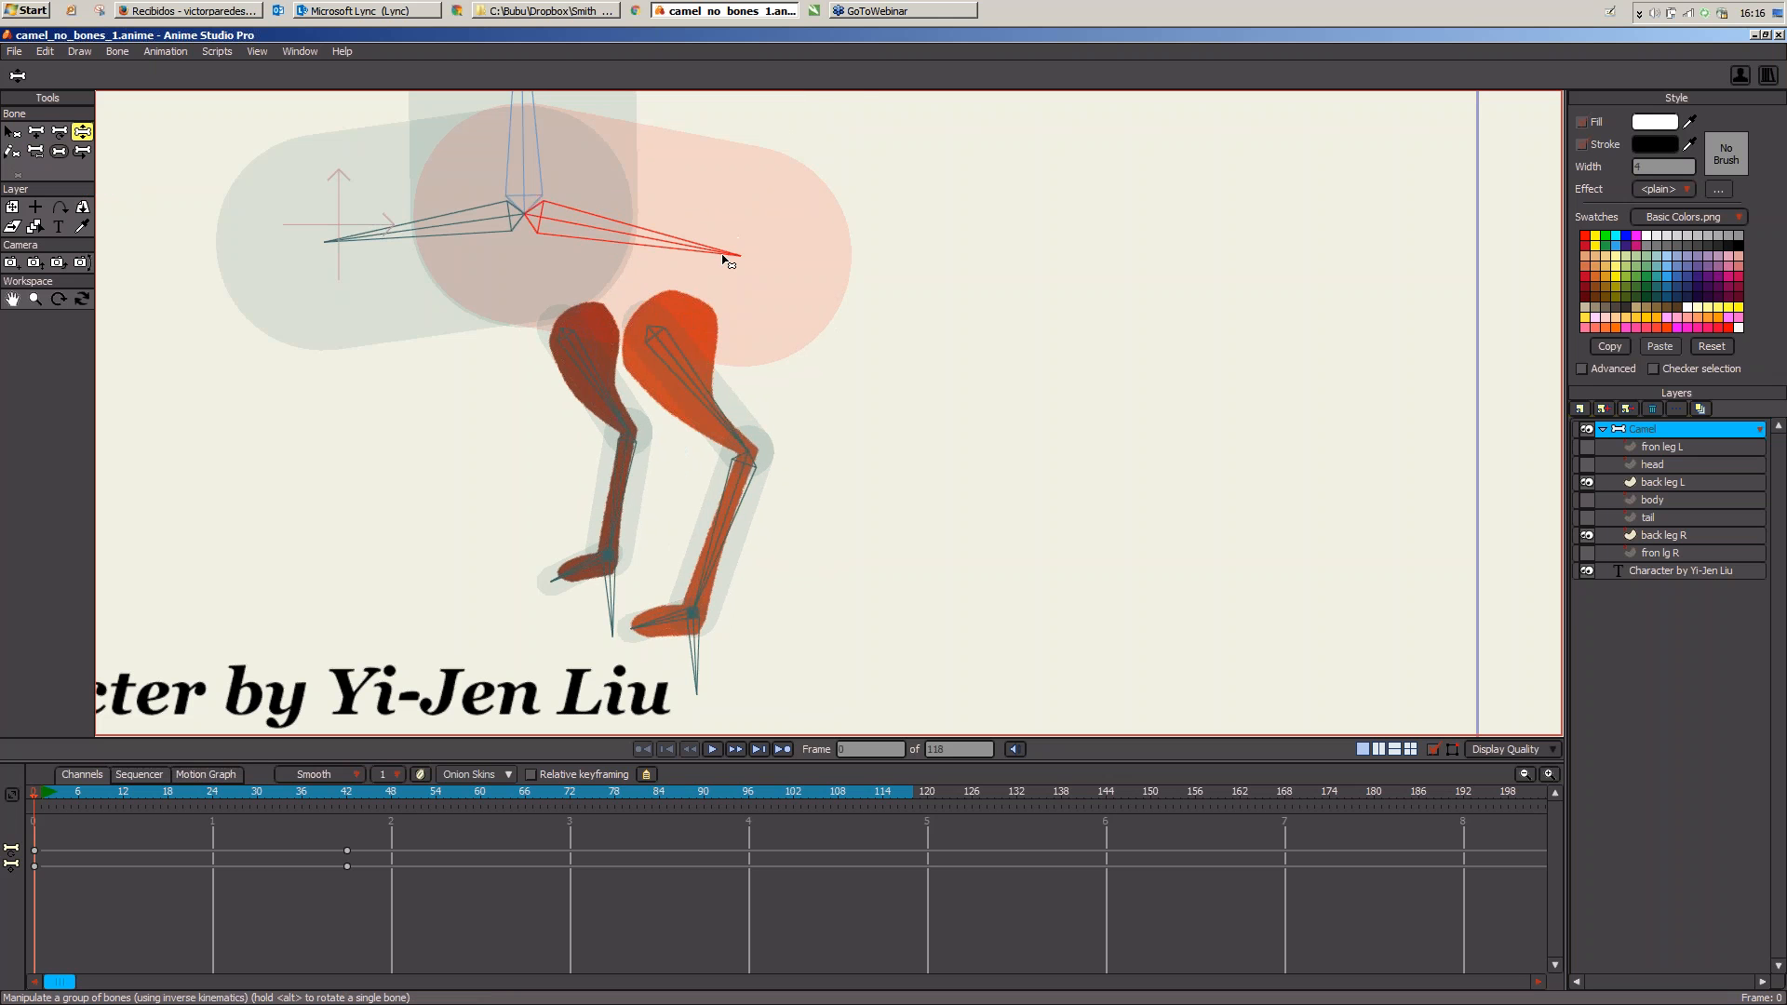
{"action": "left_click_drag", "start_coordinate": [725, 261], "coordinate": [553, 233]}
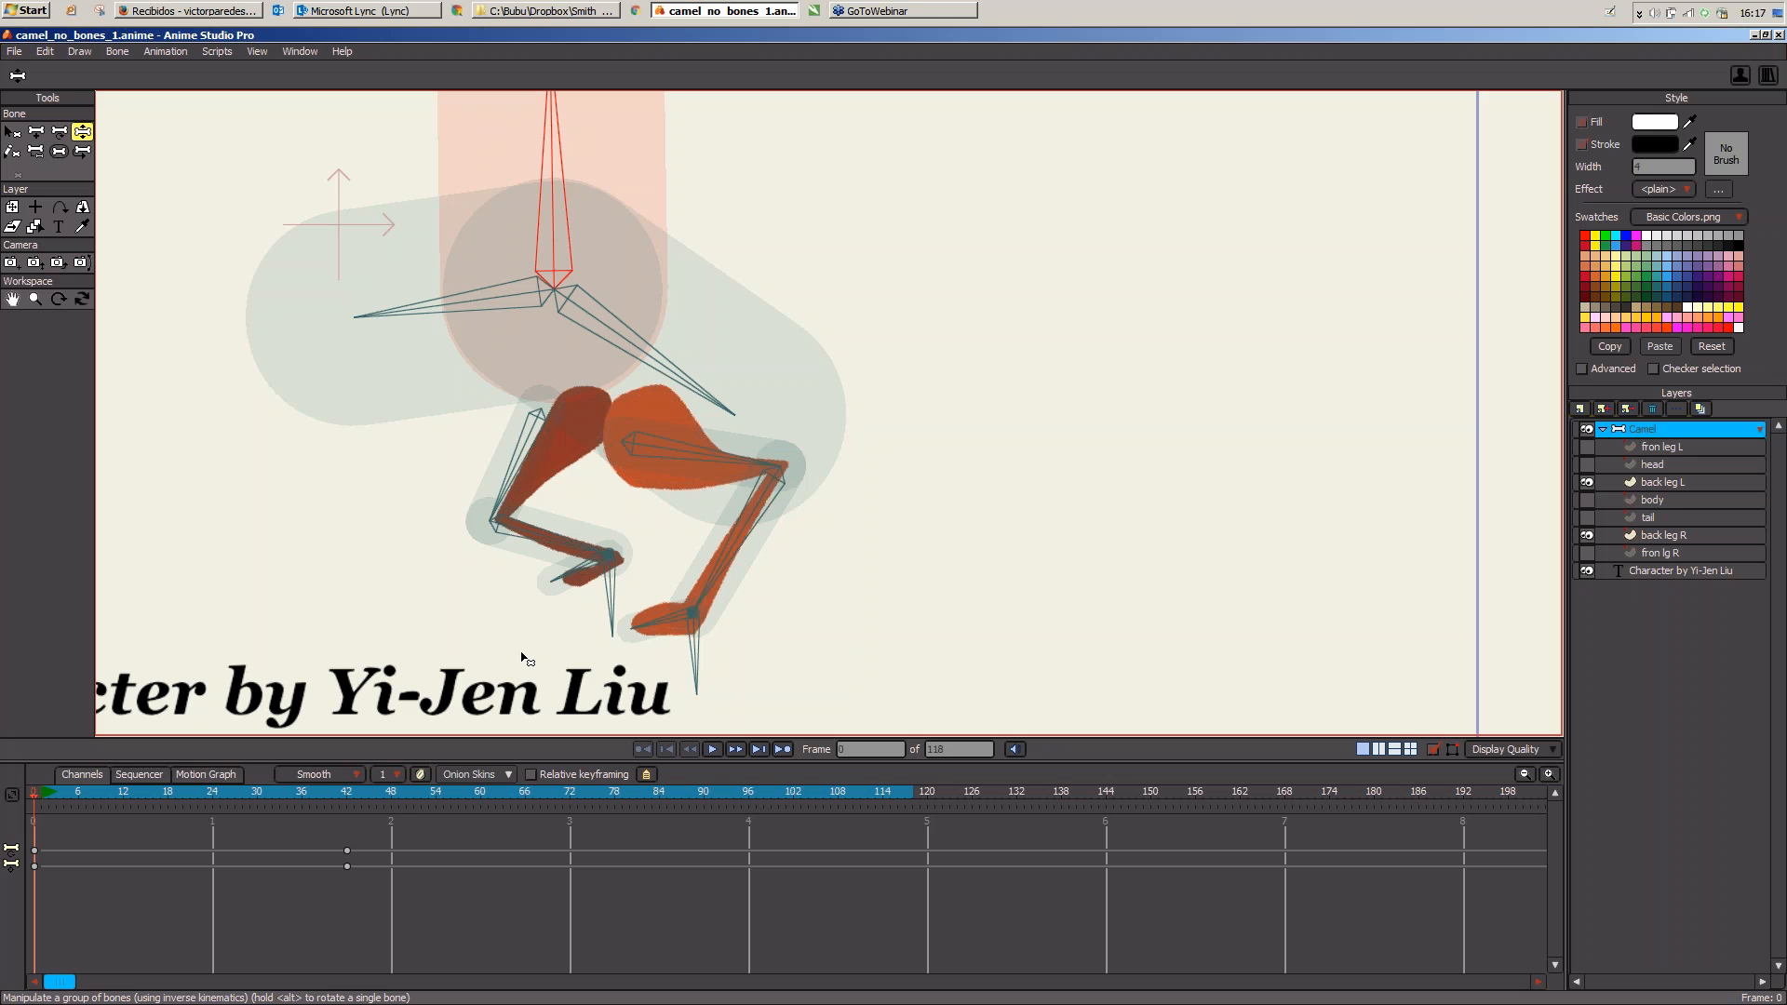
Step: Flexi-bind the back leg R layer to only the right leg's thigh, shin and foot bones, excluding the target bone
{"action": "left_click", "coordinate": [1652, 535]}
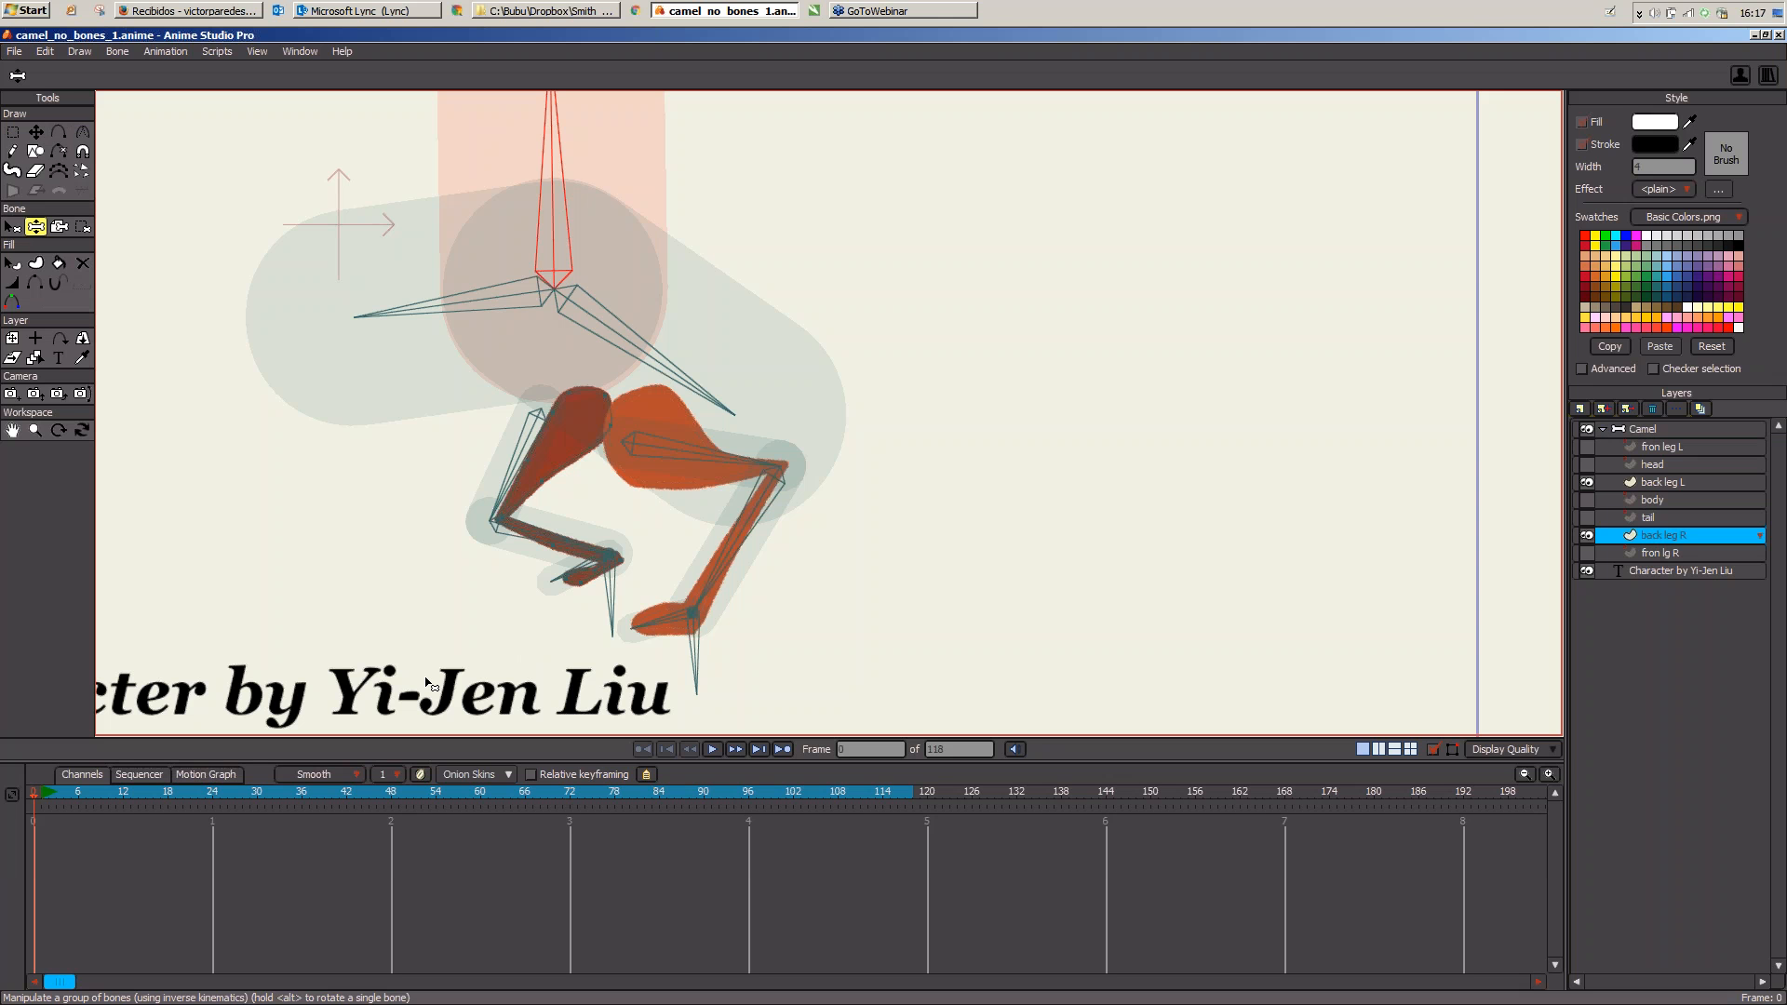
{"action": "left_click", "coordinate": [13, 228]}
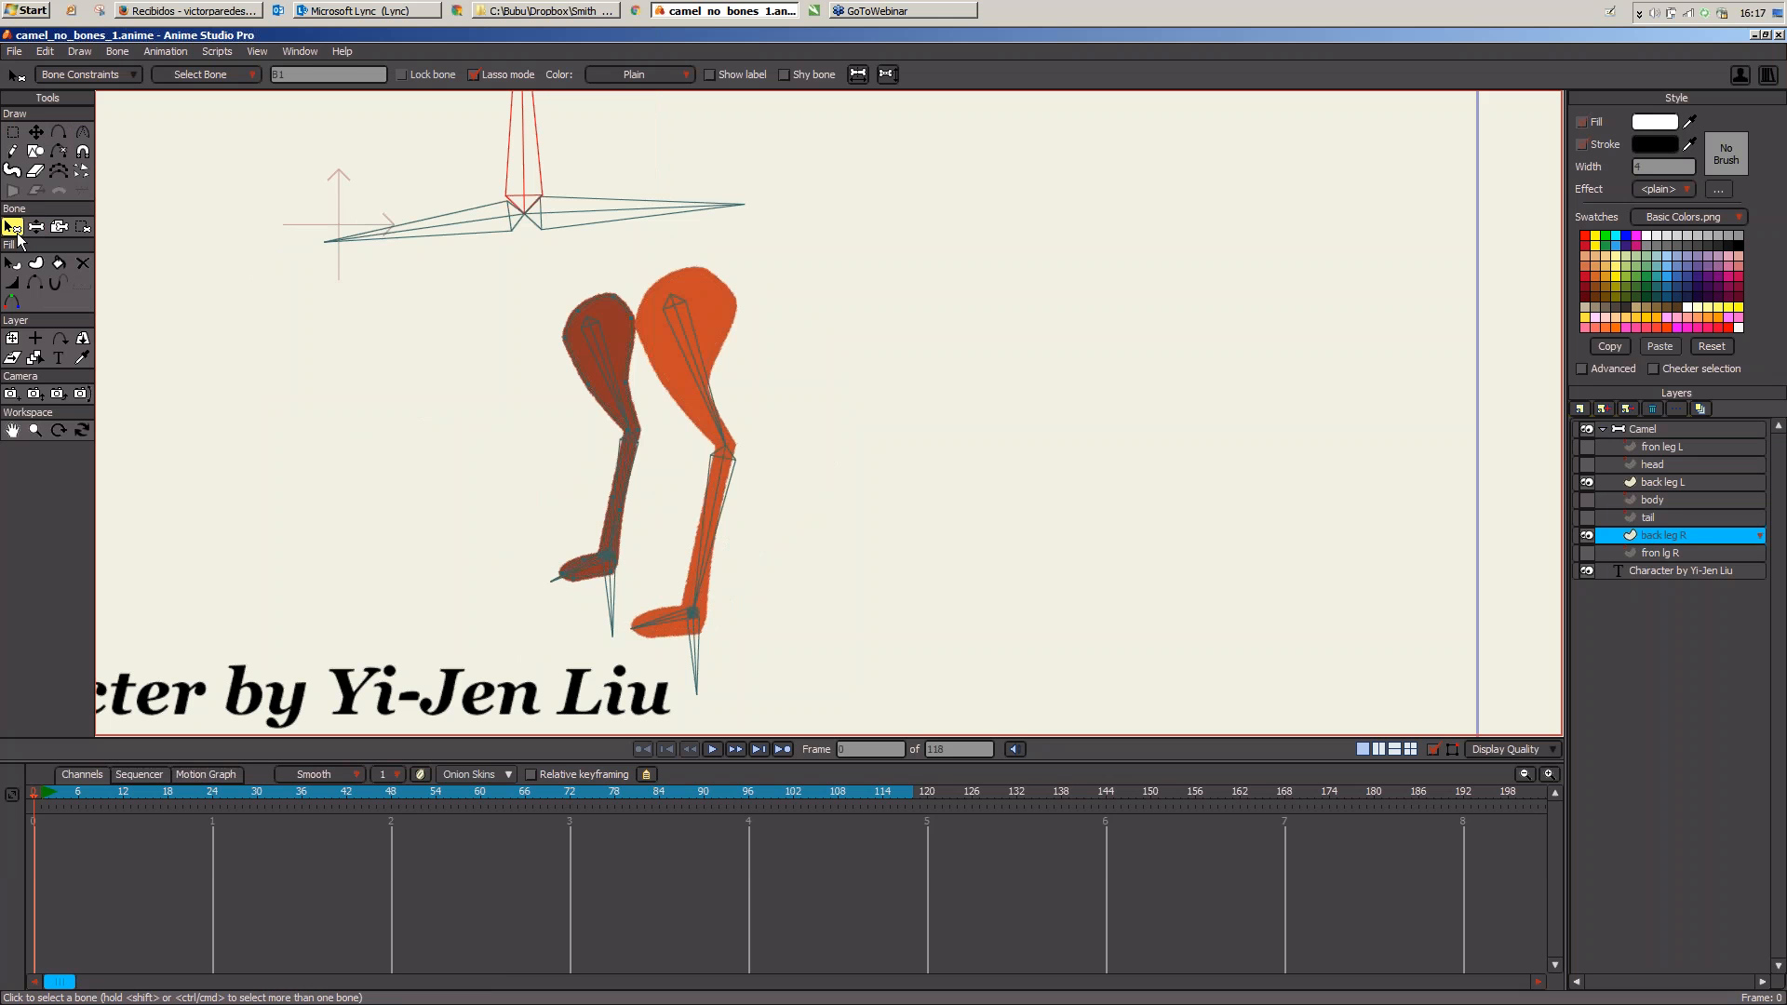
{"action": "mouse_move", "coordinate": [565, 597]}
{"action": "left_mouse_down"}
{"action": "mouse_move", "coordinate": [630, 507]}
{"action": "mouse_move", "coordinate": [645, 429]}
{"action": "mouse_move", "coordinate": [623, 390]}
{"action": "mouse_move", "coordinate": [568, 588]}
{"action": "left_mouse_up"}
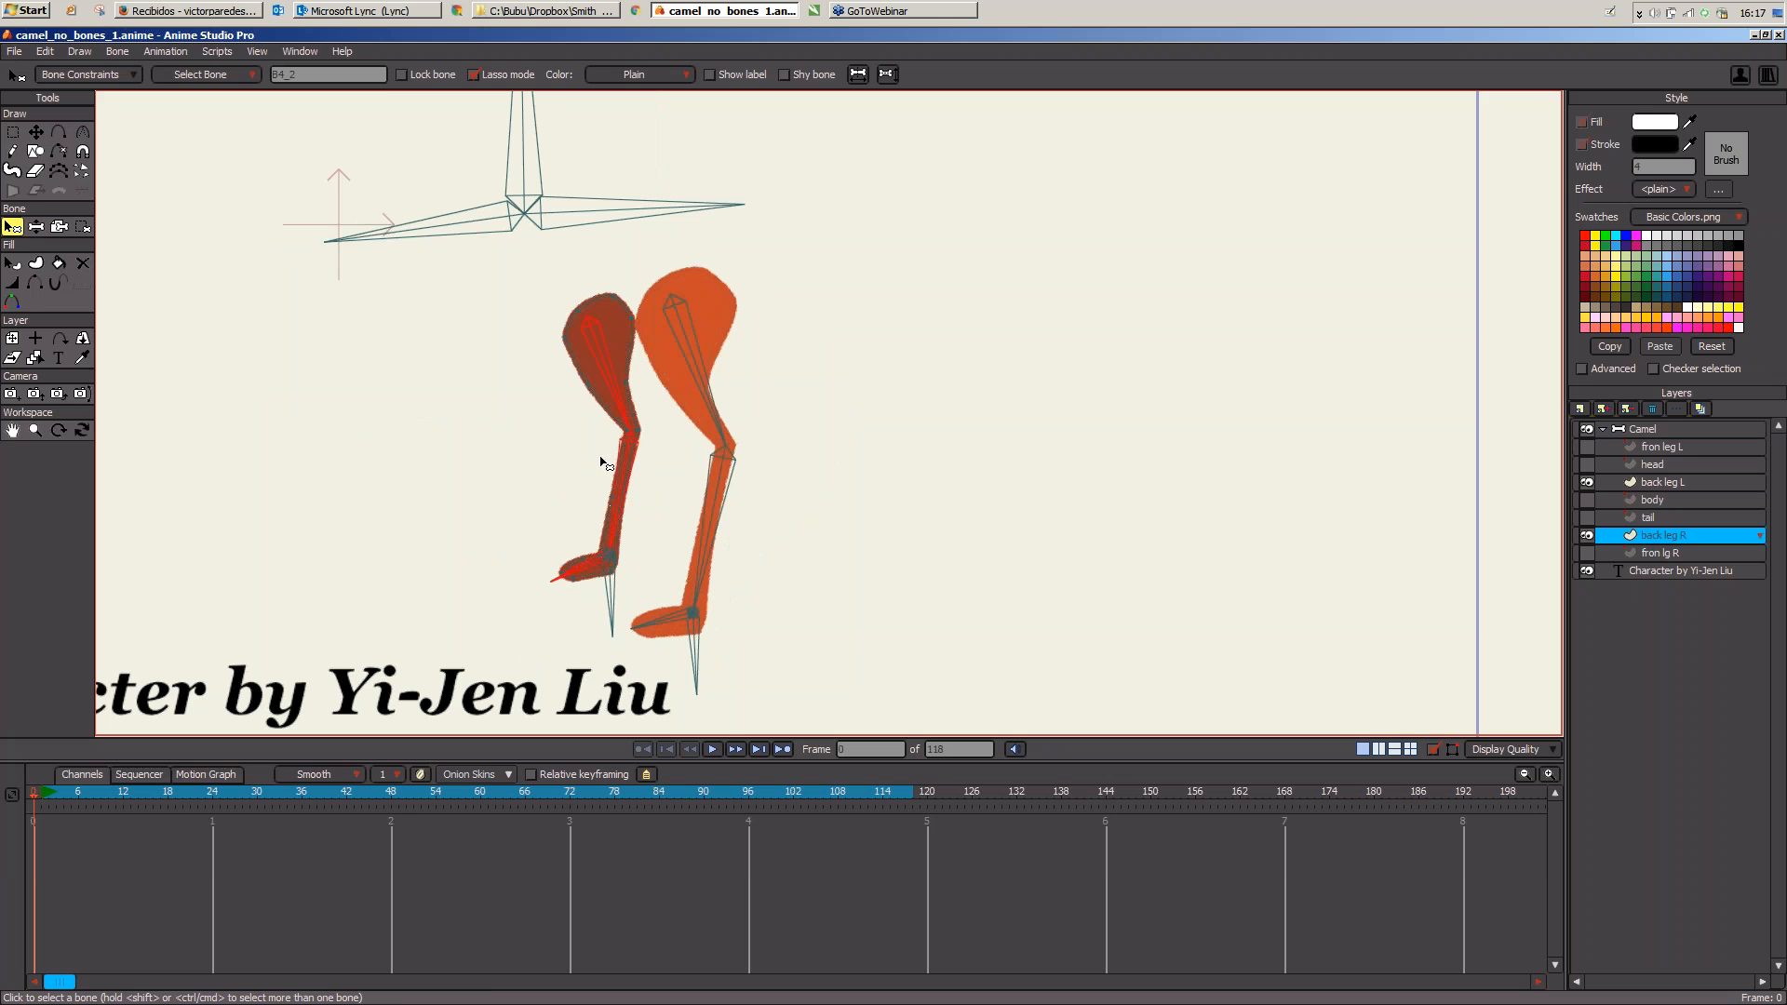
{"action": "left_click", "coordinate": [116, 52]}
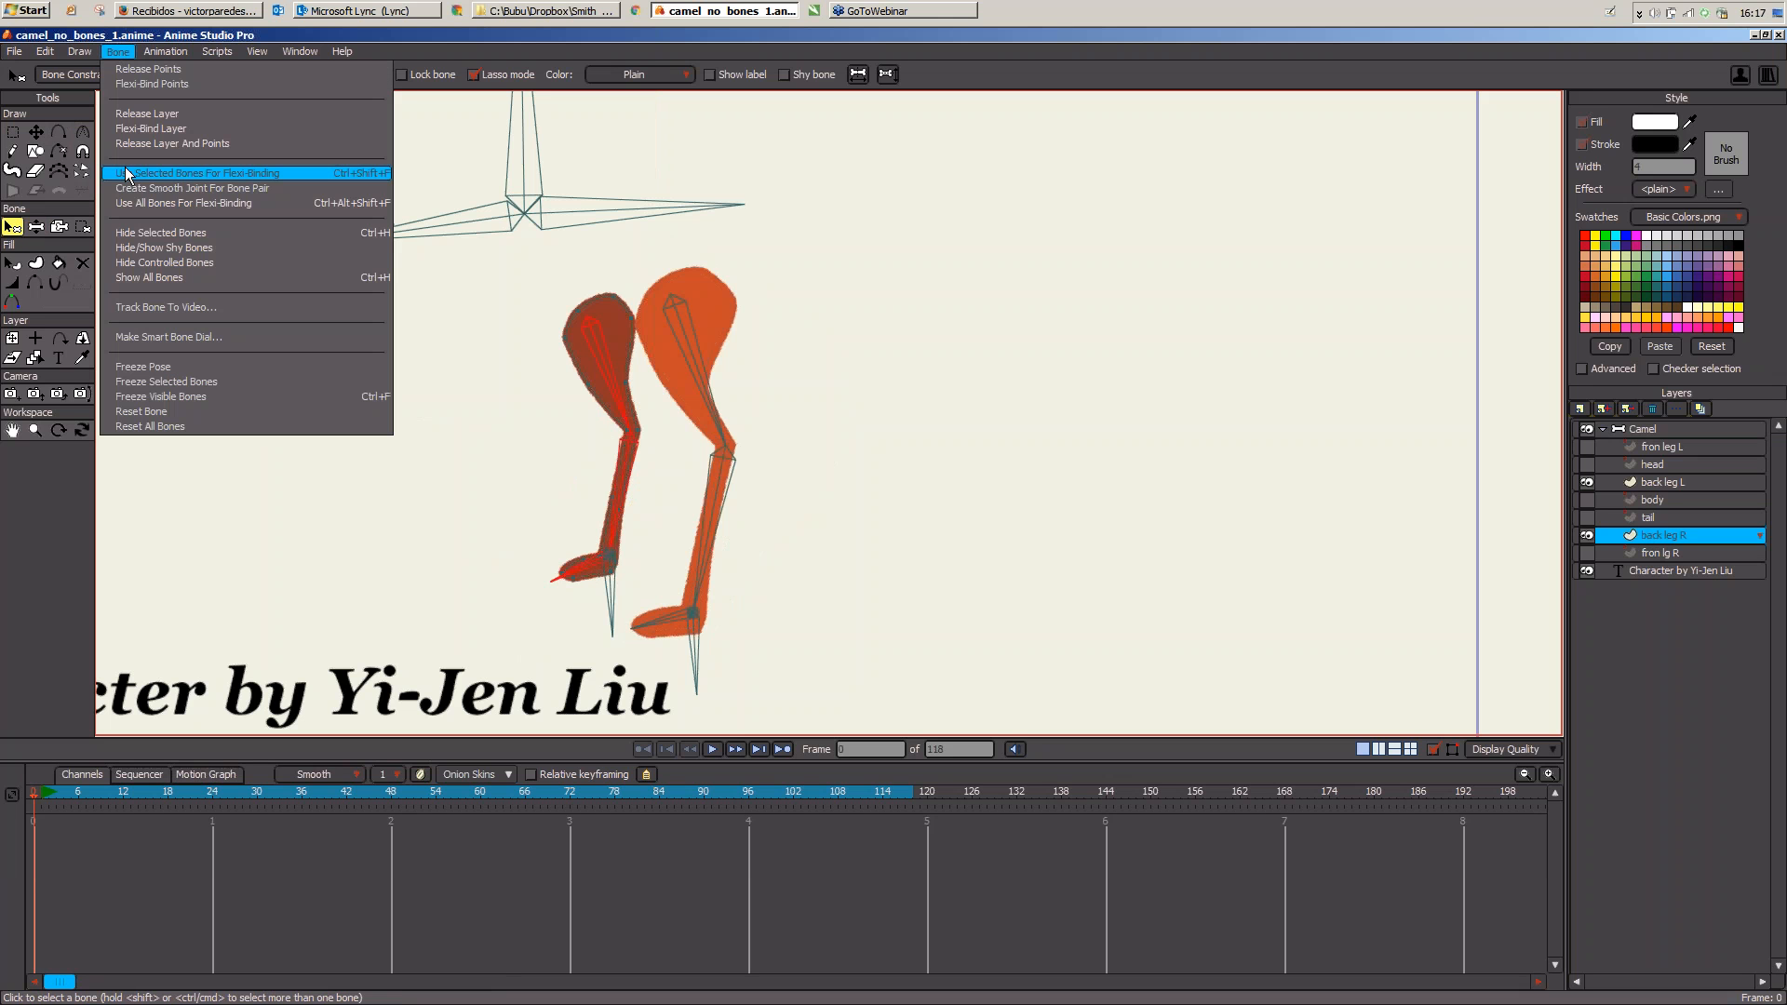
{"action": "left_click", "coordinate": [187, 173]}
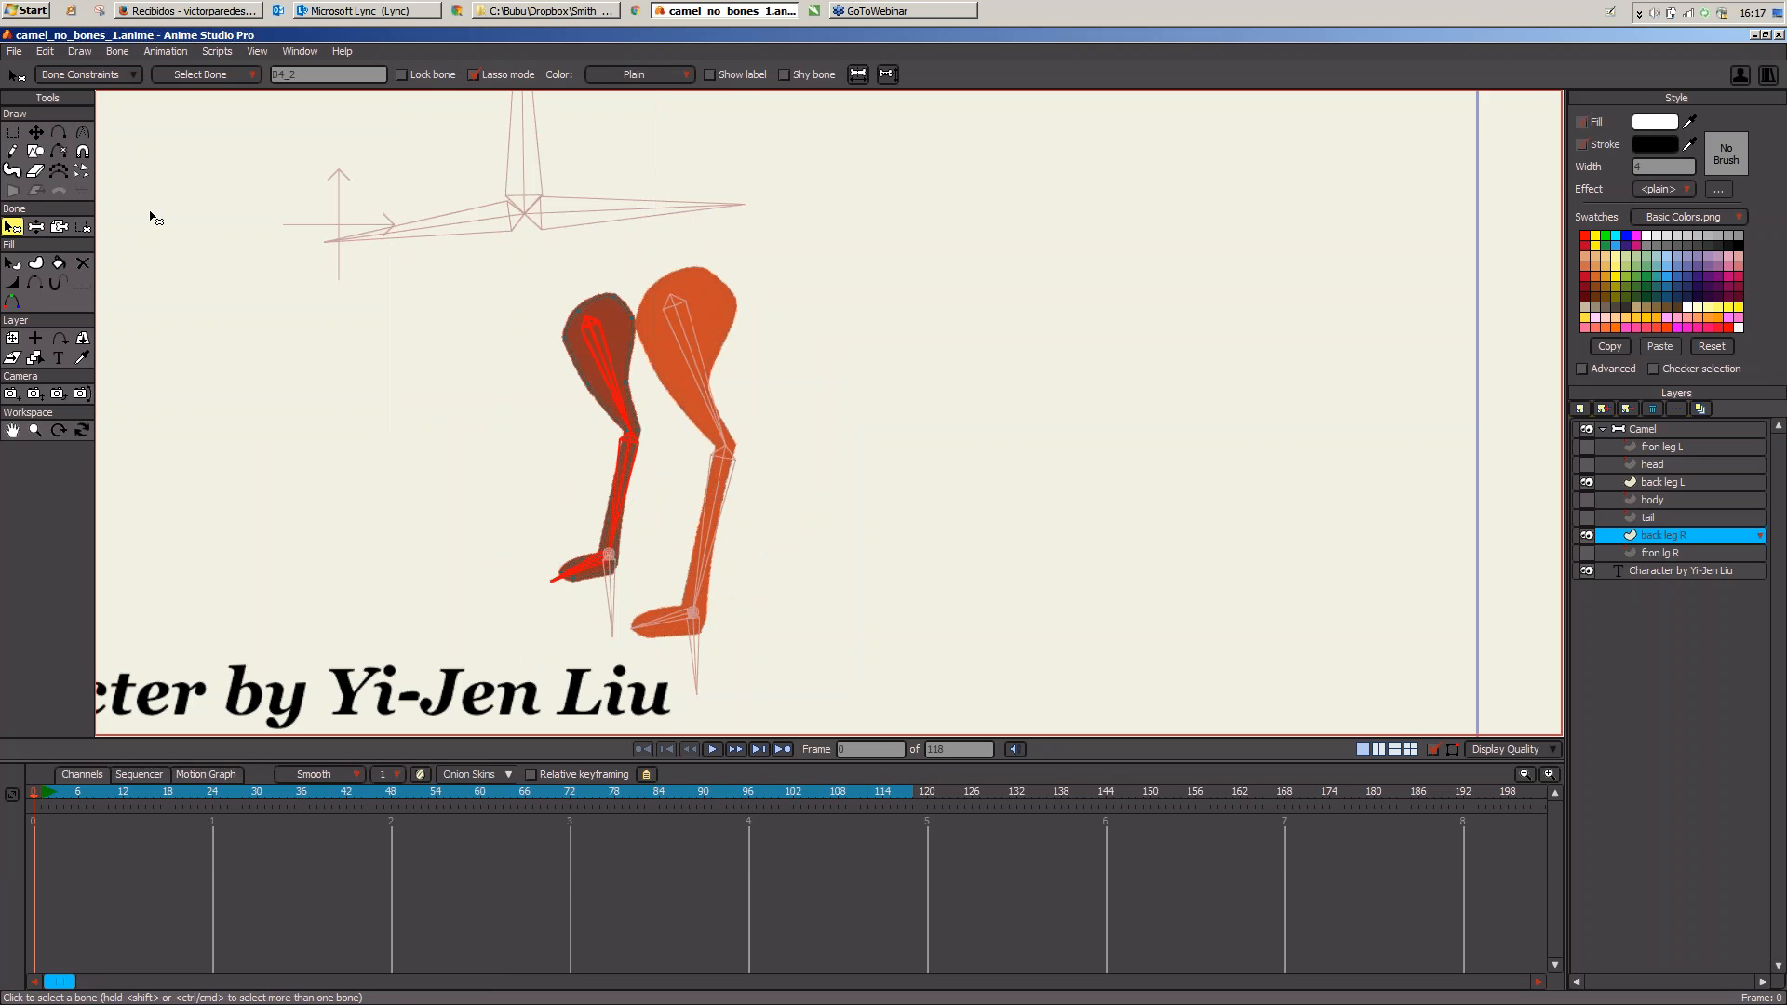
Step: Test the right back leg's binding from the Camel layer by lowering the rear body bone with Manipulate Bones
{"action": "left_click", "coordinate": [1626, 429]}
{"action": "key", "text": "z"}
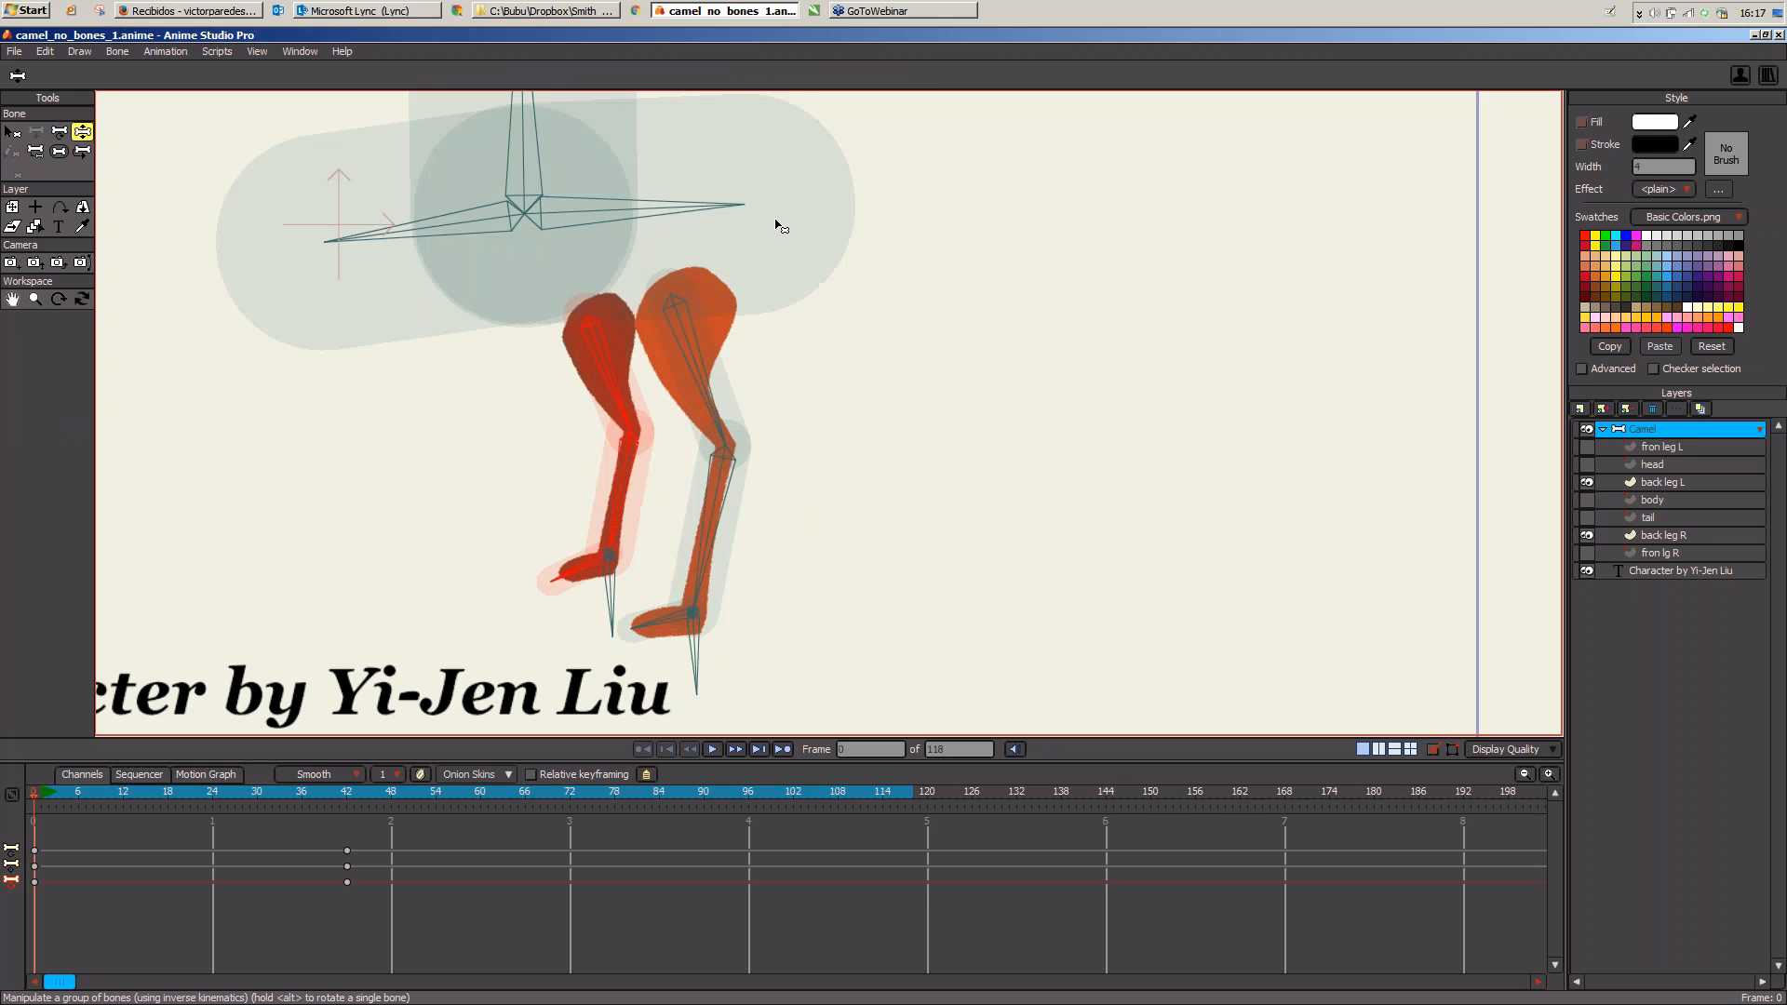
{"action": "left_click_drag", "start_coordinate": [775, 220], "coordinate": [748, 277]}
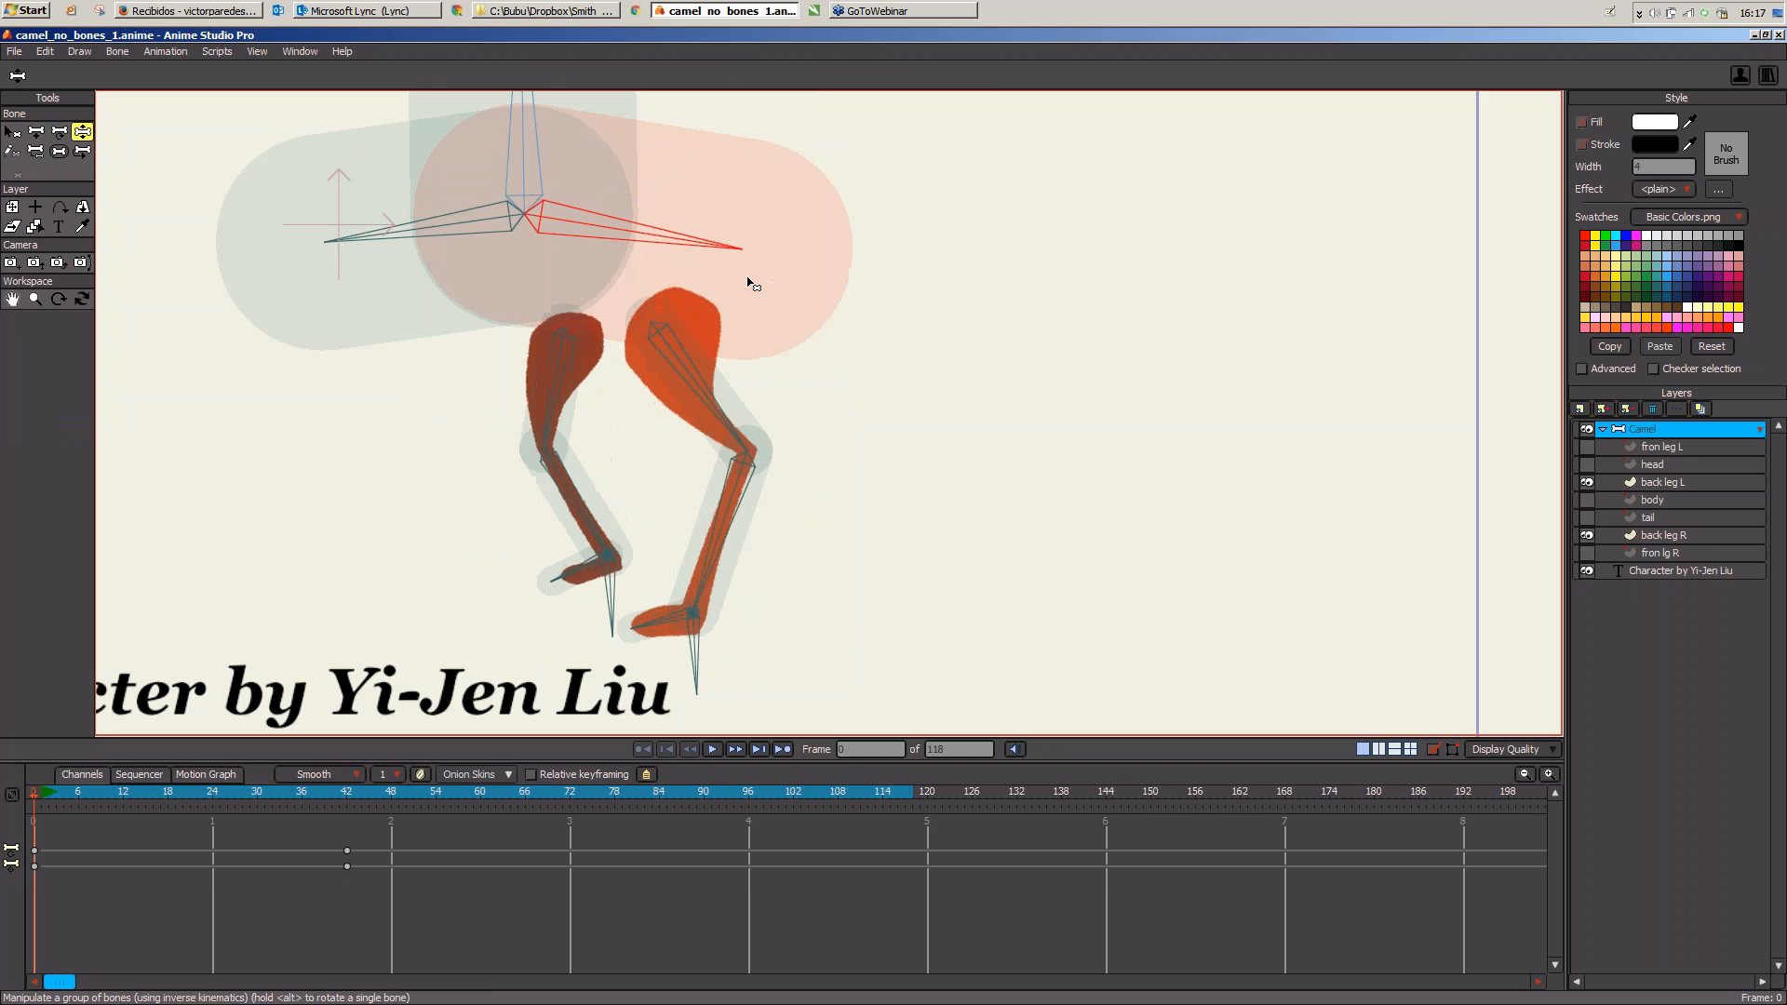
Step: Test the back leg bindings at frame 40 by moving the main body bone and a leg bone, undo both moves and return to frame 0
{"action": "left_click", "coordinate": [331, 790]}
{"action": "left_click", "coordinate": [526, 113]}
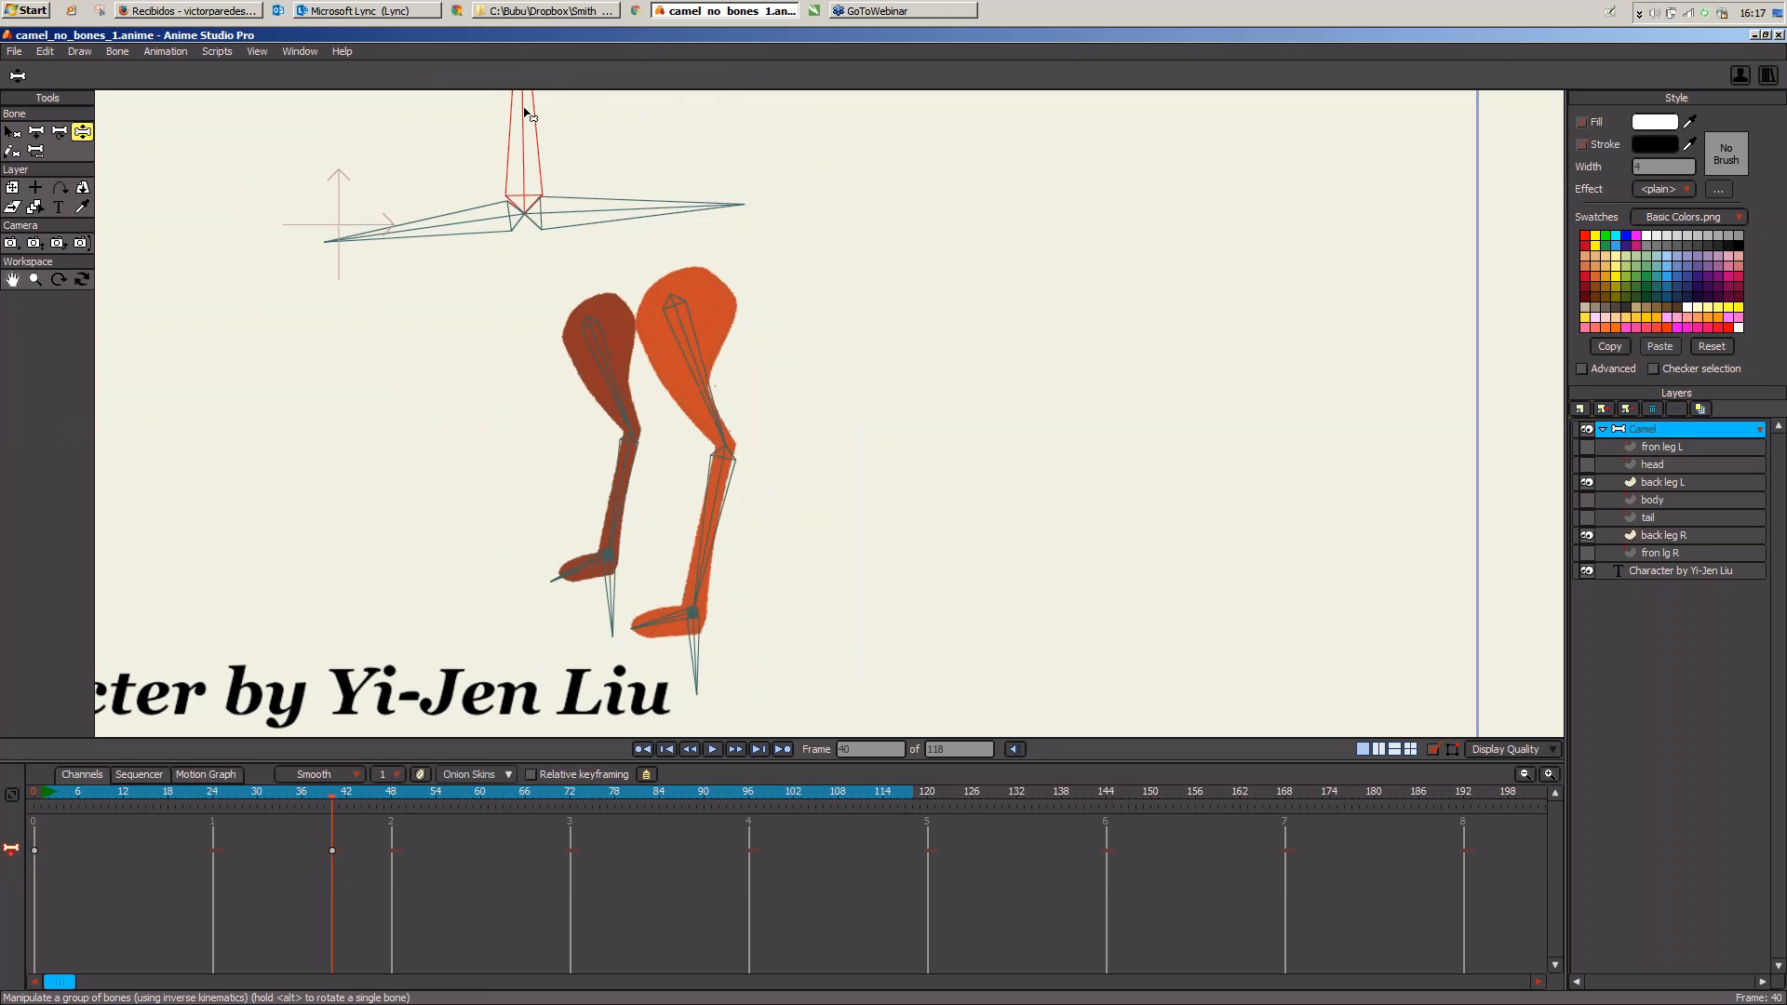
{"action": "left_click_drag", "start_coordinate": [526, 114], "coordinate": [511, 239]}
{"action": "left_click_drag", "start_coordinate": [690, 323], "coordinate": [694, 274]}
{"action": "key", "text": "ctrl+z"}
{"action": "key", "text": "ctrl+z"}
{"action": "left_click", "coordinate": [49, 795]}
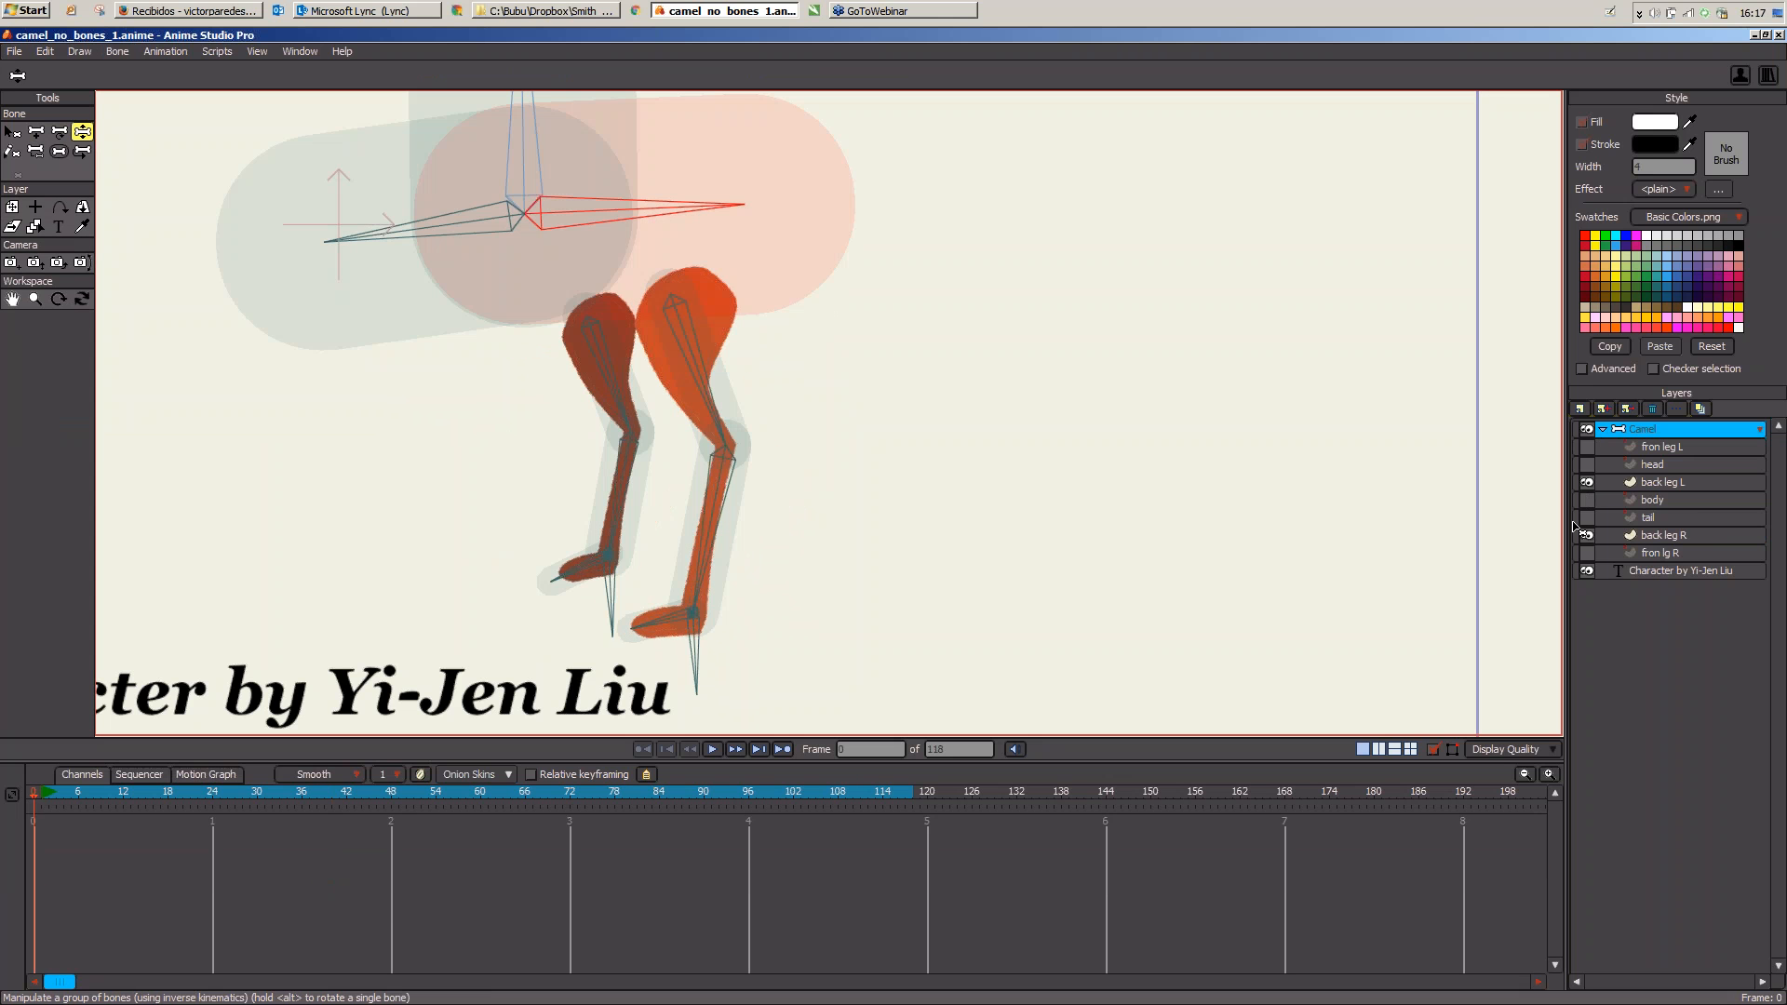
Step: Show the fron leg L layer and bring the front leg into view beside the back legs
{"action": "left_click", "coordinate": [1587, 448]}
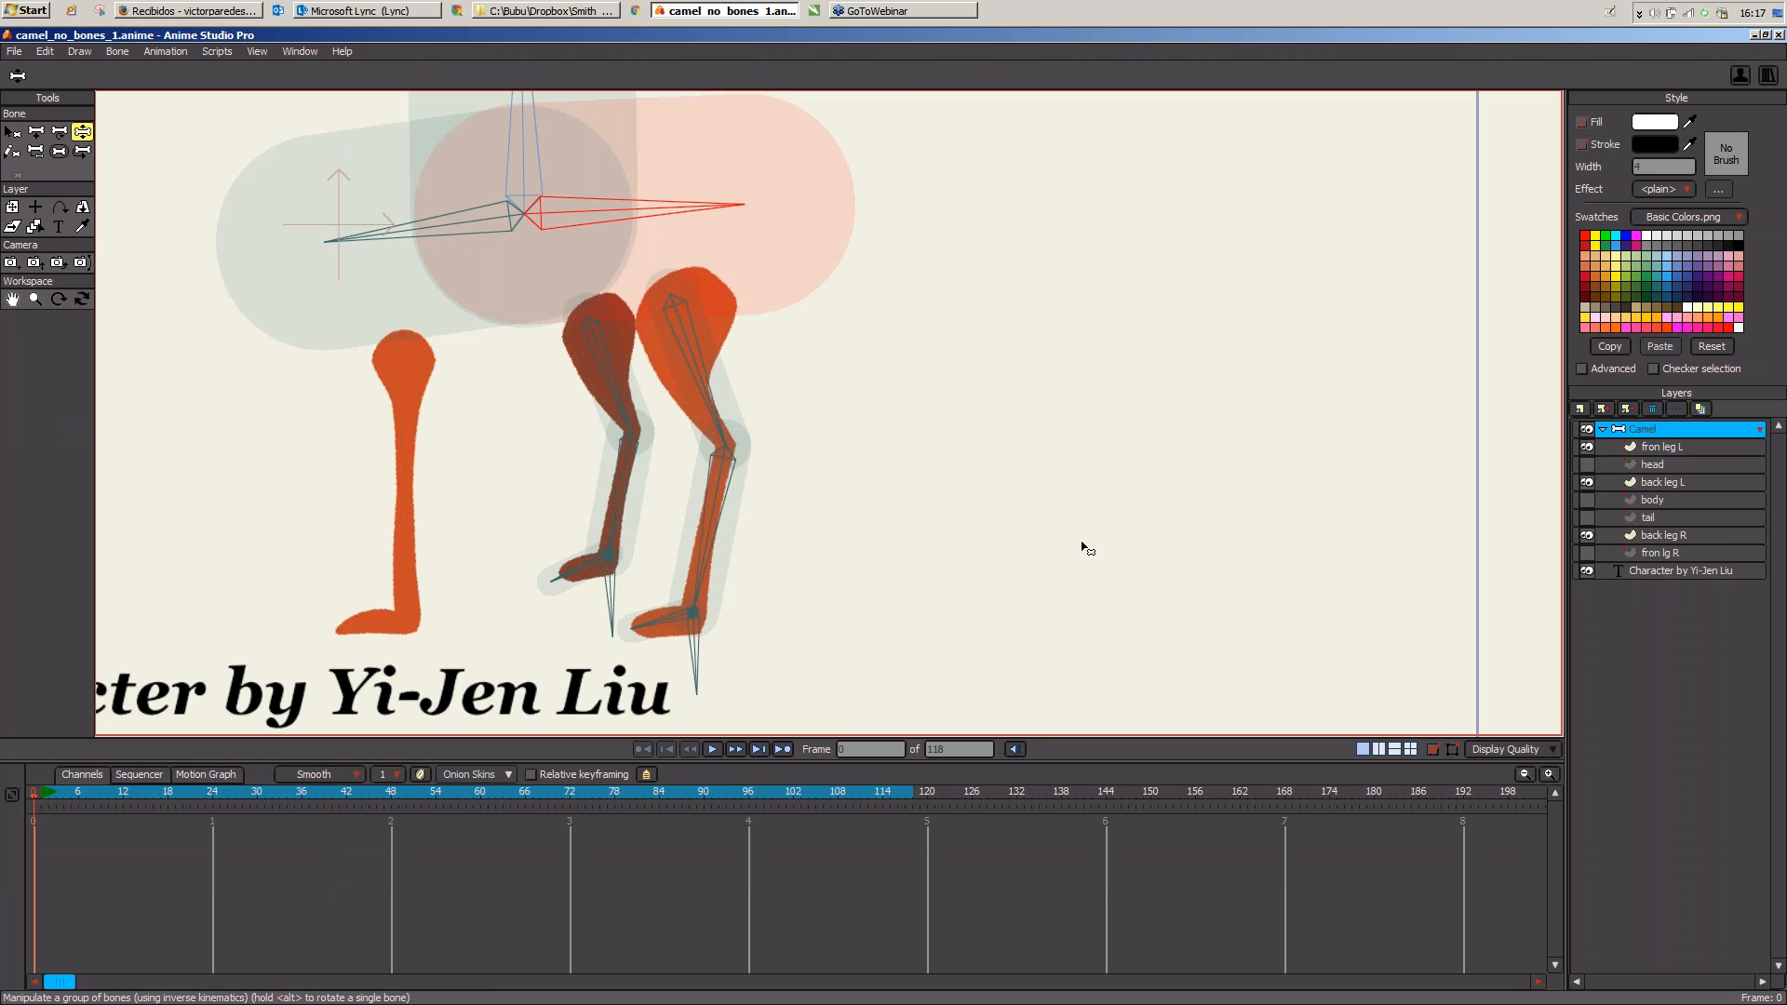
{"action": "left_click_drag", "start_coordinate": [1087, 541], "coordinate": [1188, 518]}
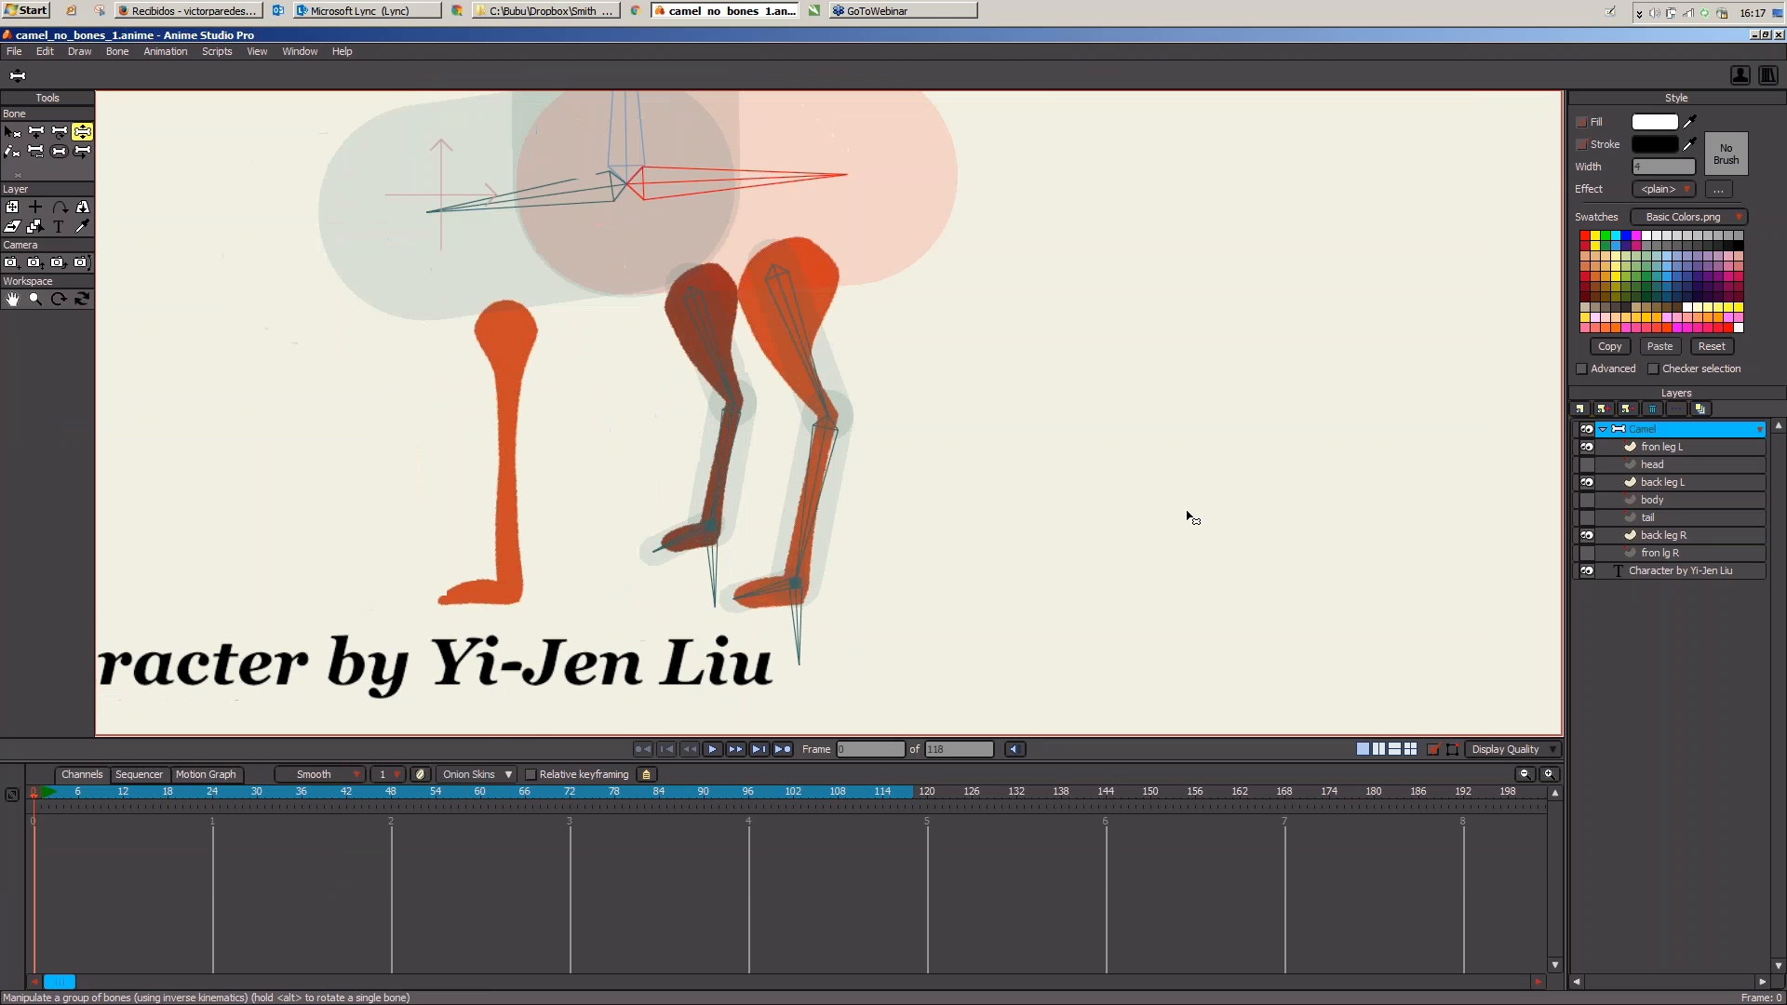
{"action": "left_click_drag", "start_coordinate": [886, 597], "coordinate": [1004, 601]}
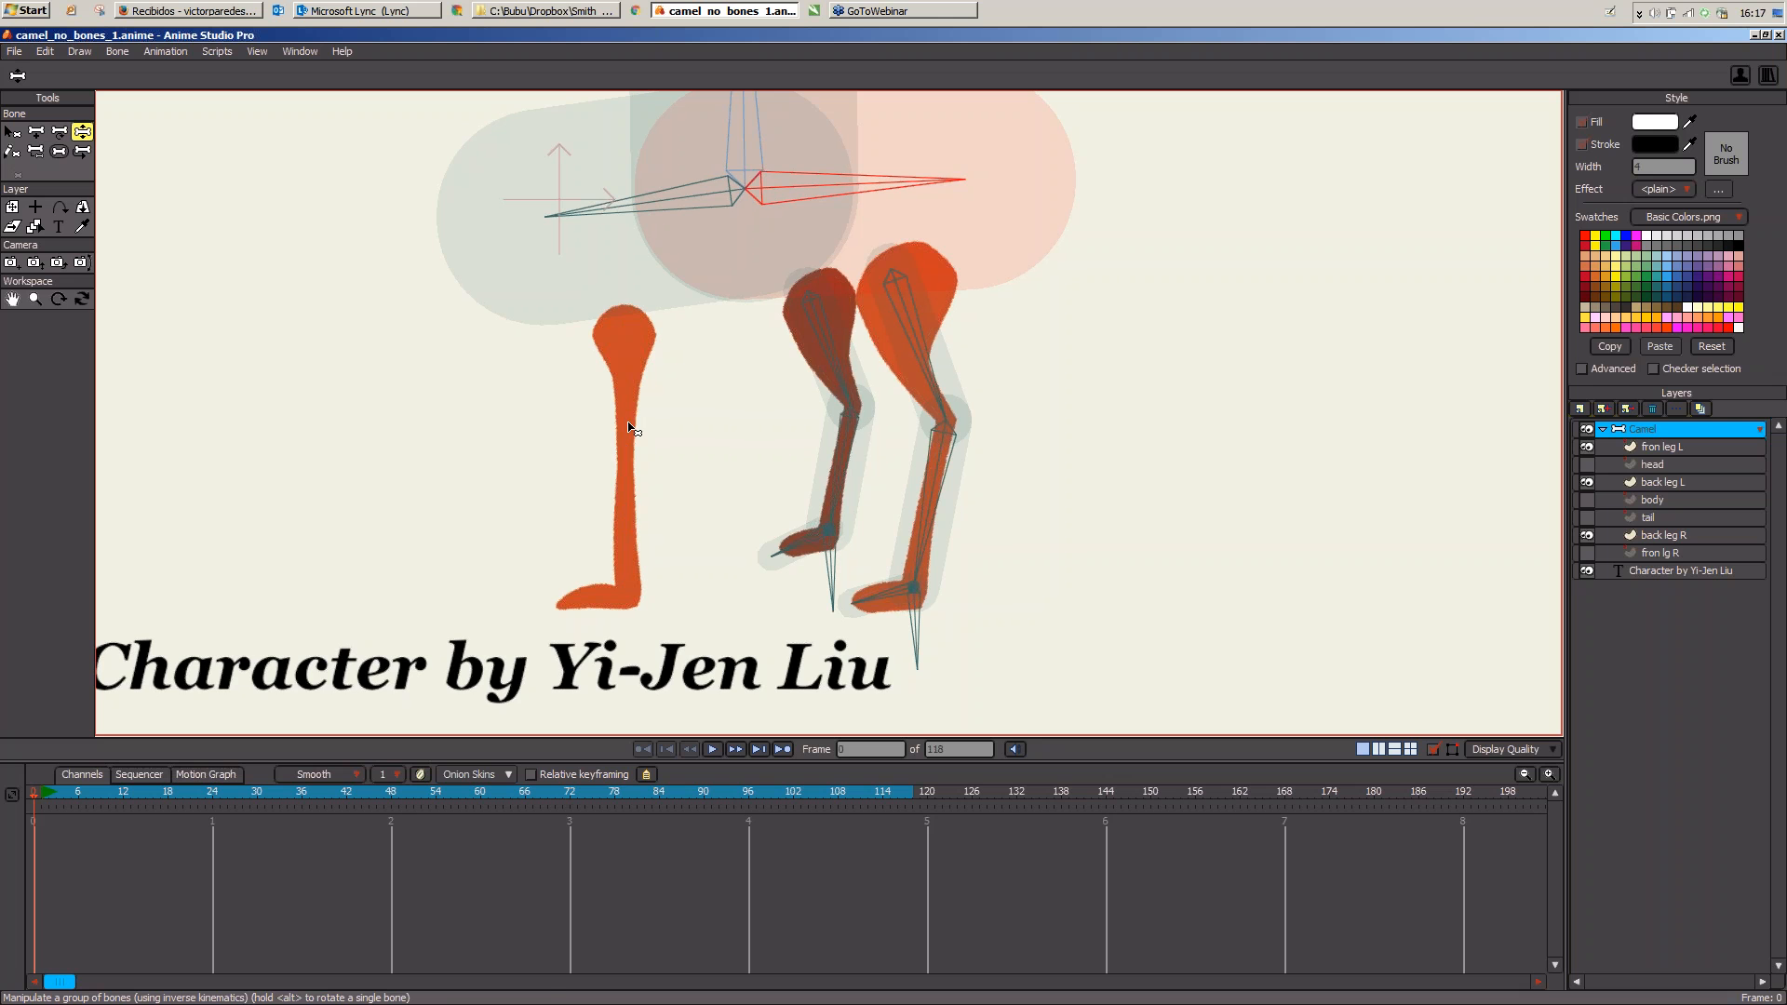
Step: Create a new document with a bone layer and draw a straight vertical leg of thigh, shin and foot bones plus a separate target bone
{"action": "key", "text": "ctrl+n"}
{"action": "left_click", "coordinate": [1580, 409]}
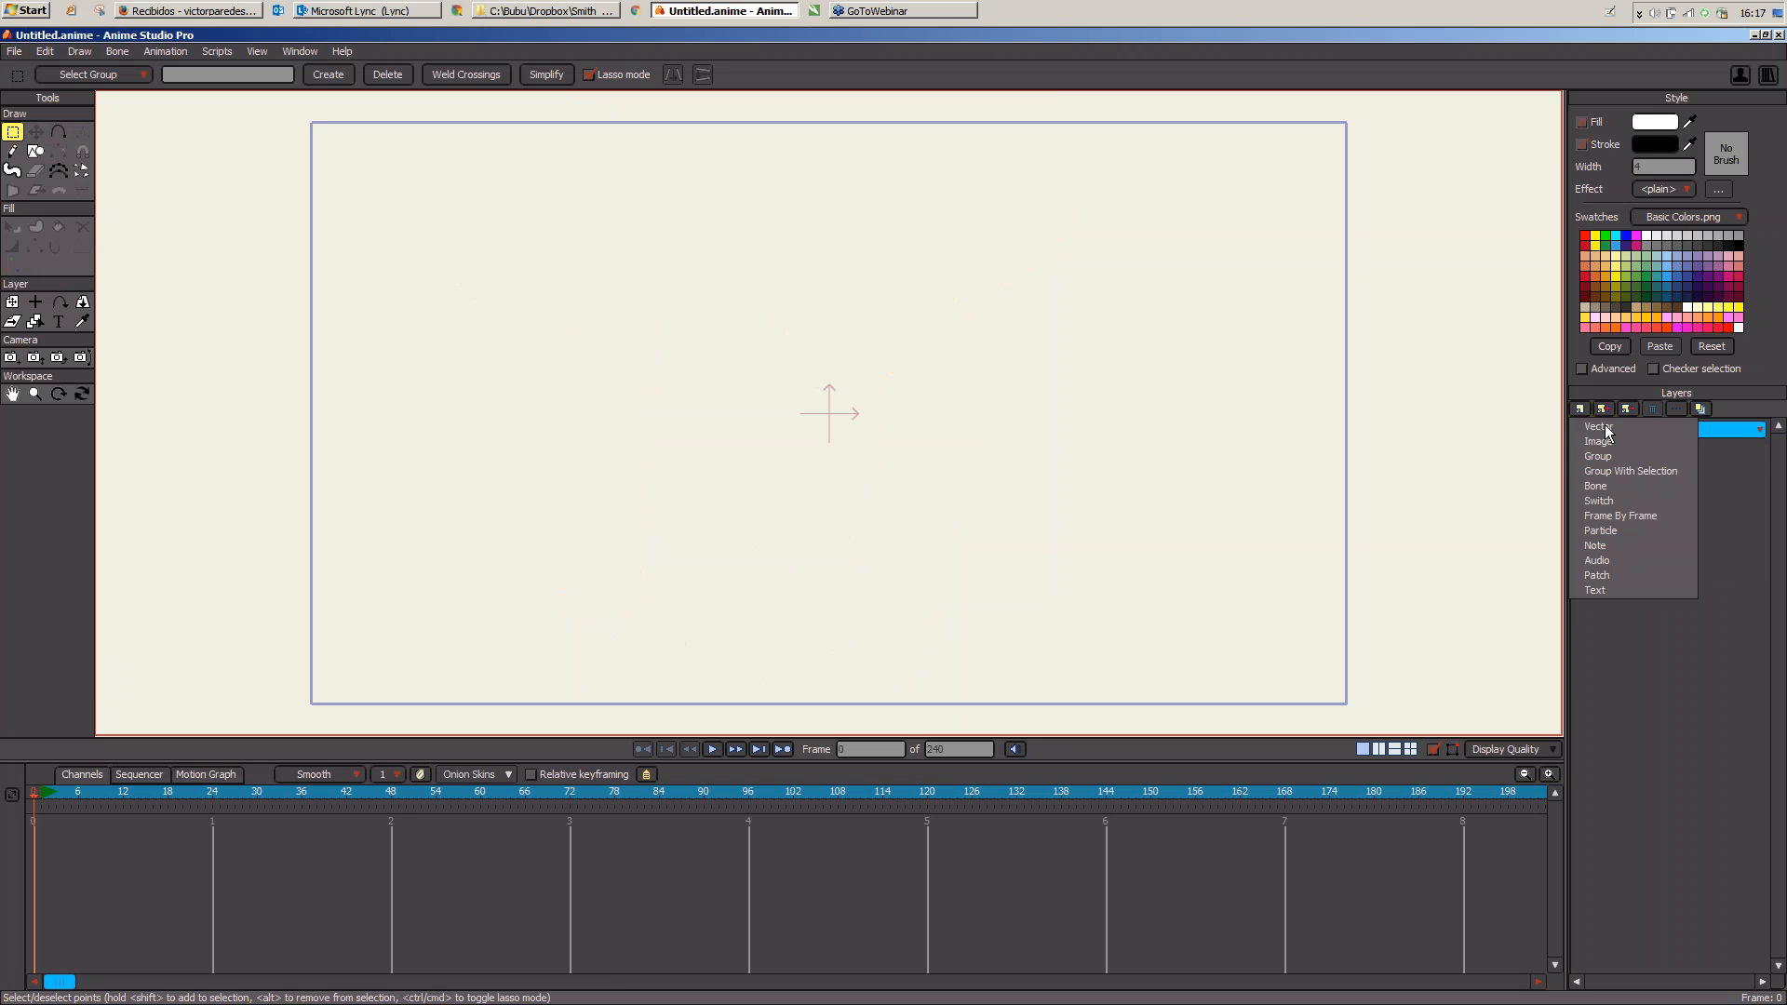
{"action": "left_click", "coordinate": [1624, 486]}
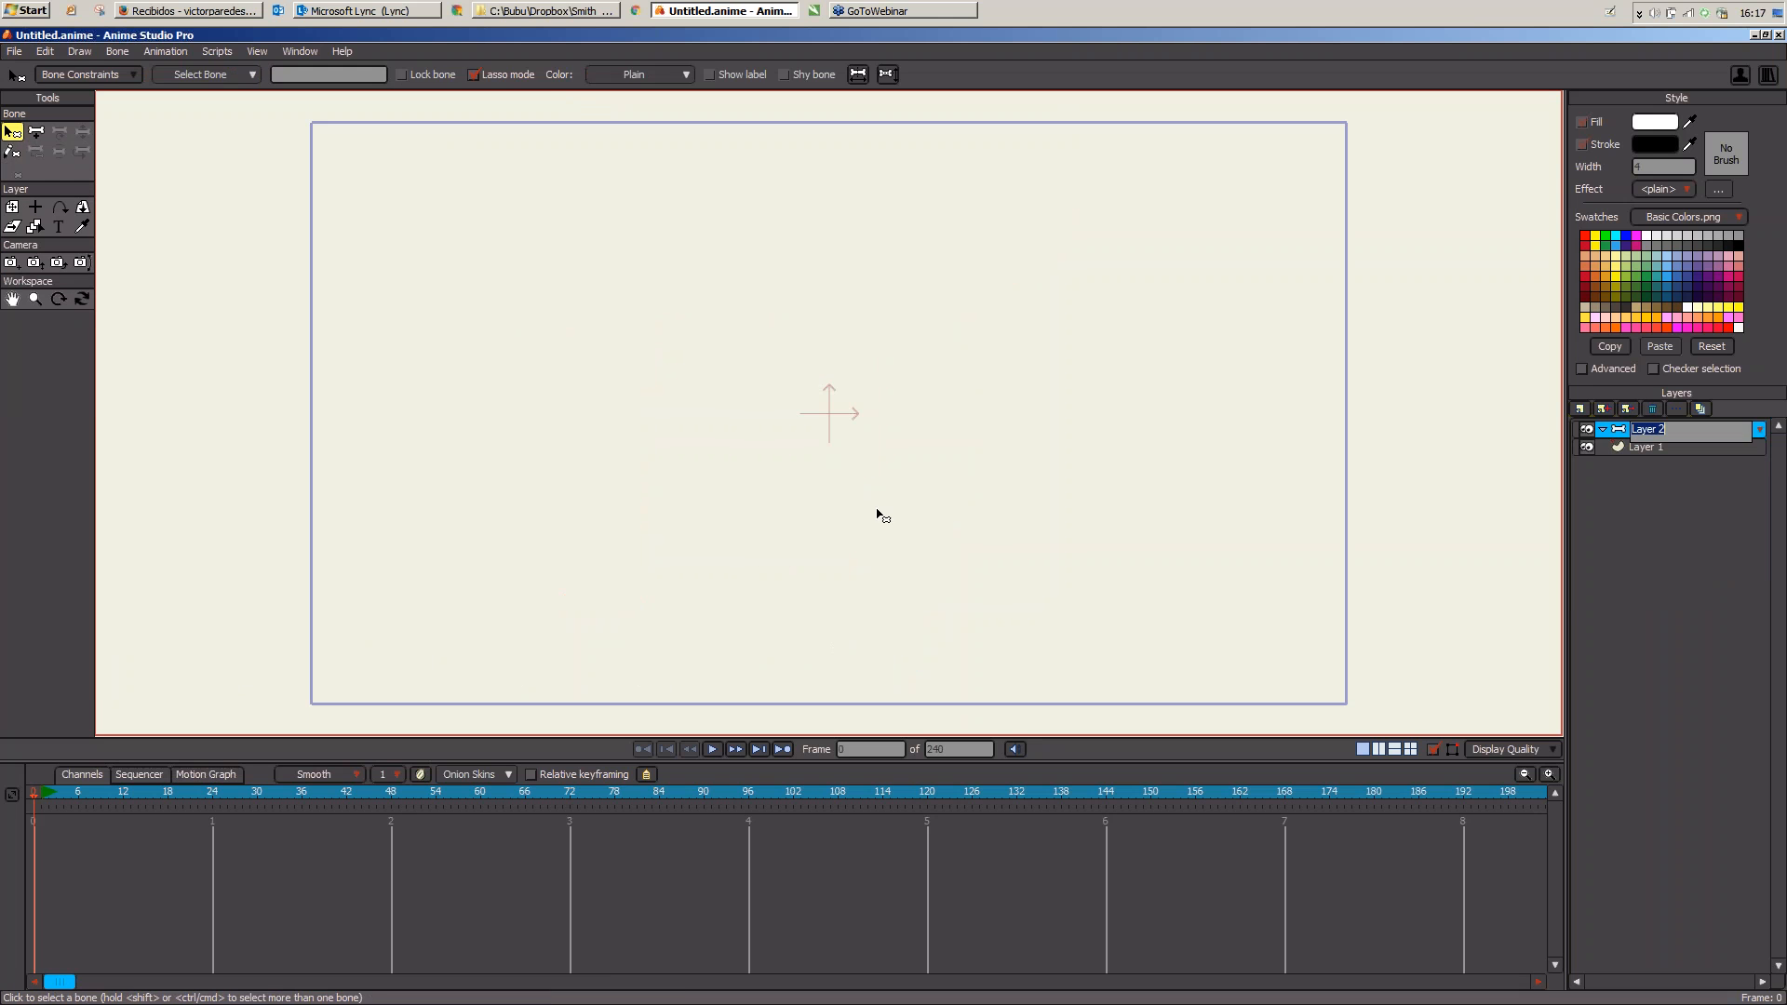
{"action": "left_click", "coordinate": [37, 133]}
{"action": "mouse_move", "coordinate": [689, 253]}
{"action": "left_mouse_down"}
{"action": "mouse_move", "coordinate": [691, 540]}
{"action": "mouse_move", "coordinate": [611, 543]}
{"action": "mouse_move", "coordinate": [734, 586]}
{"action": "left_mouse_up"}
Step: Set the separate ankle bone as the shin's target and test the straight leg by moving the target with Manipulate Bones
{"action": "key", "text": "p"}
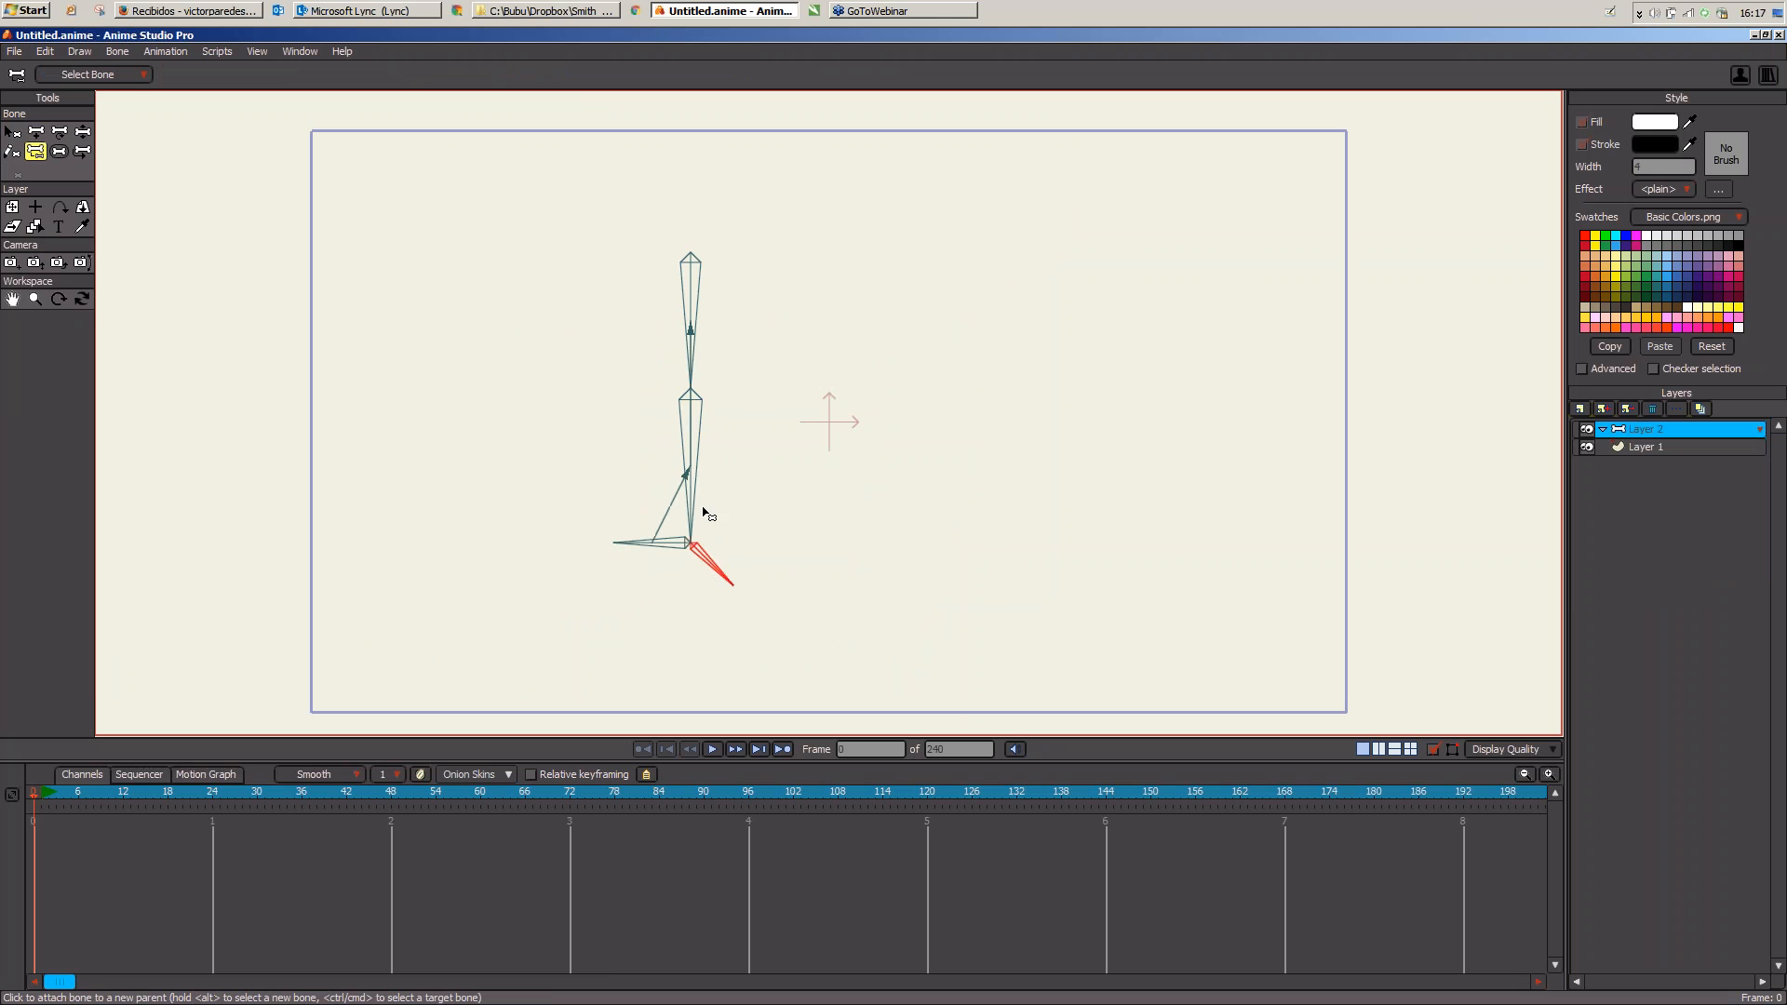
{"action": "left_click", "coordinate": [694, 504], "text": "alt"}
{"action": "key", "text": "z"}
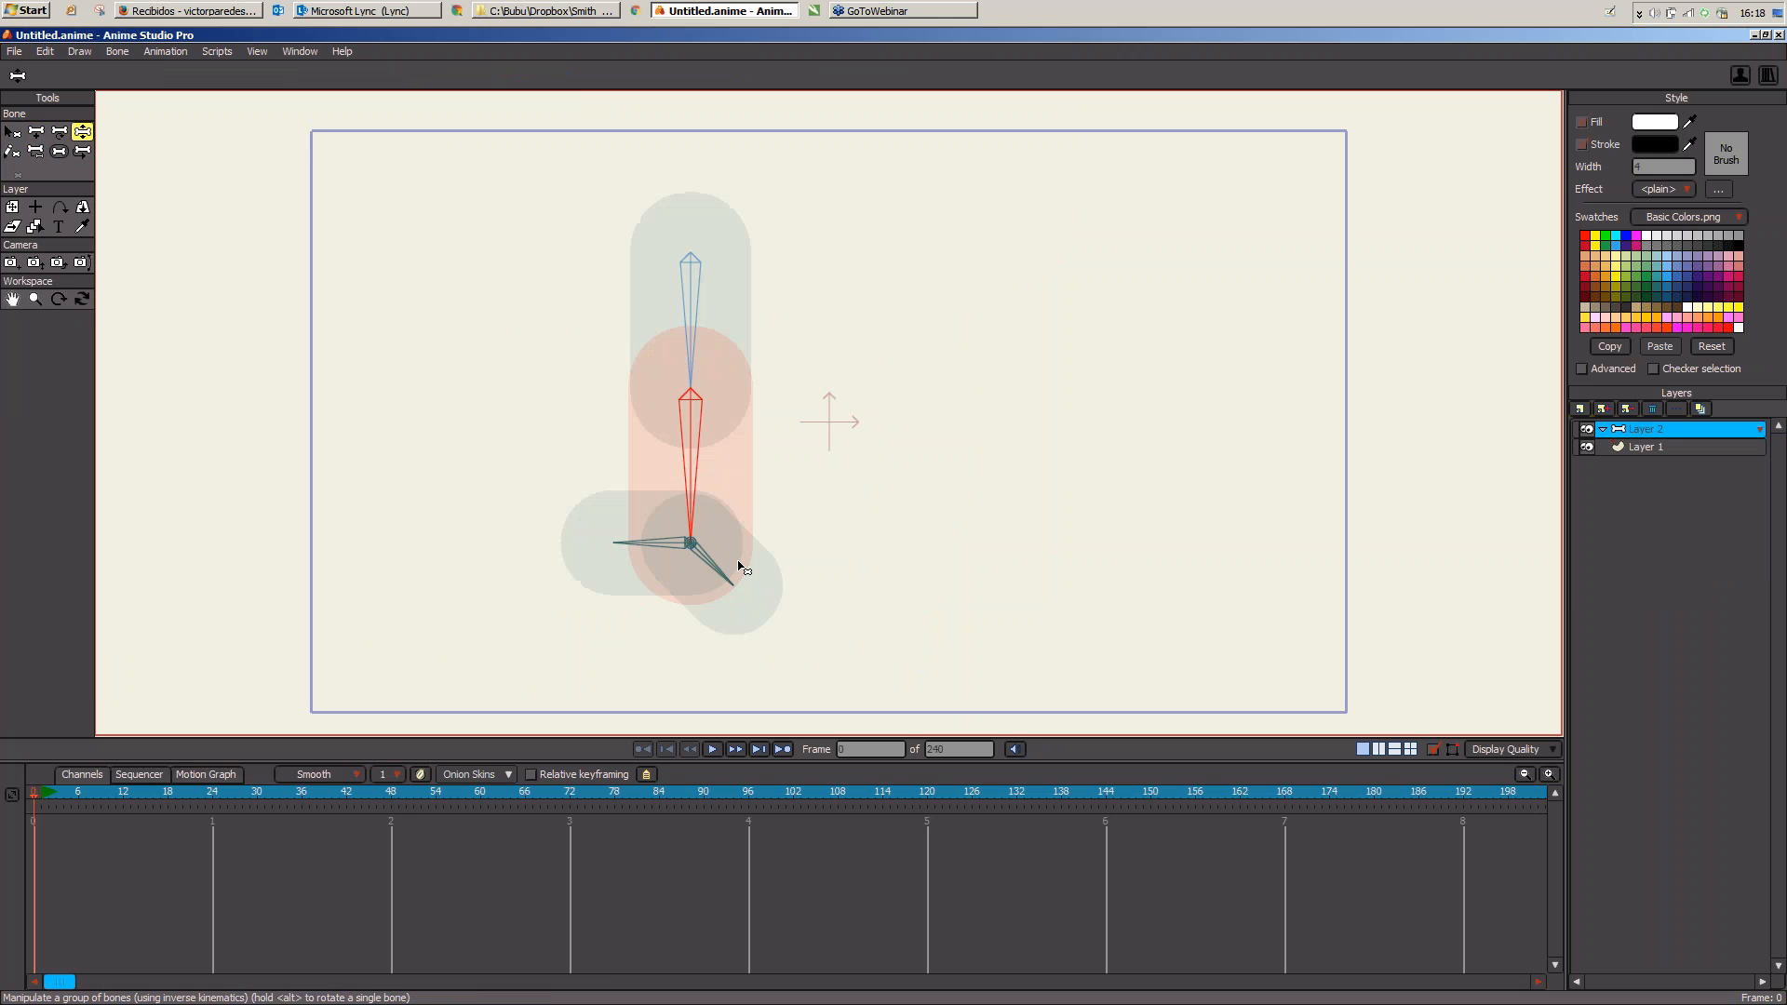
{"action": "mouse_move", "coordinate": [740, 564]}
{"action": "left_mouse_down"}
{"action": "mouse_move", "coordinate": [745, 534]}
{"action": "mouse_move", "coordinate": [742, 572]}
{"action": "left_mouse_up"}
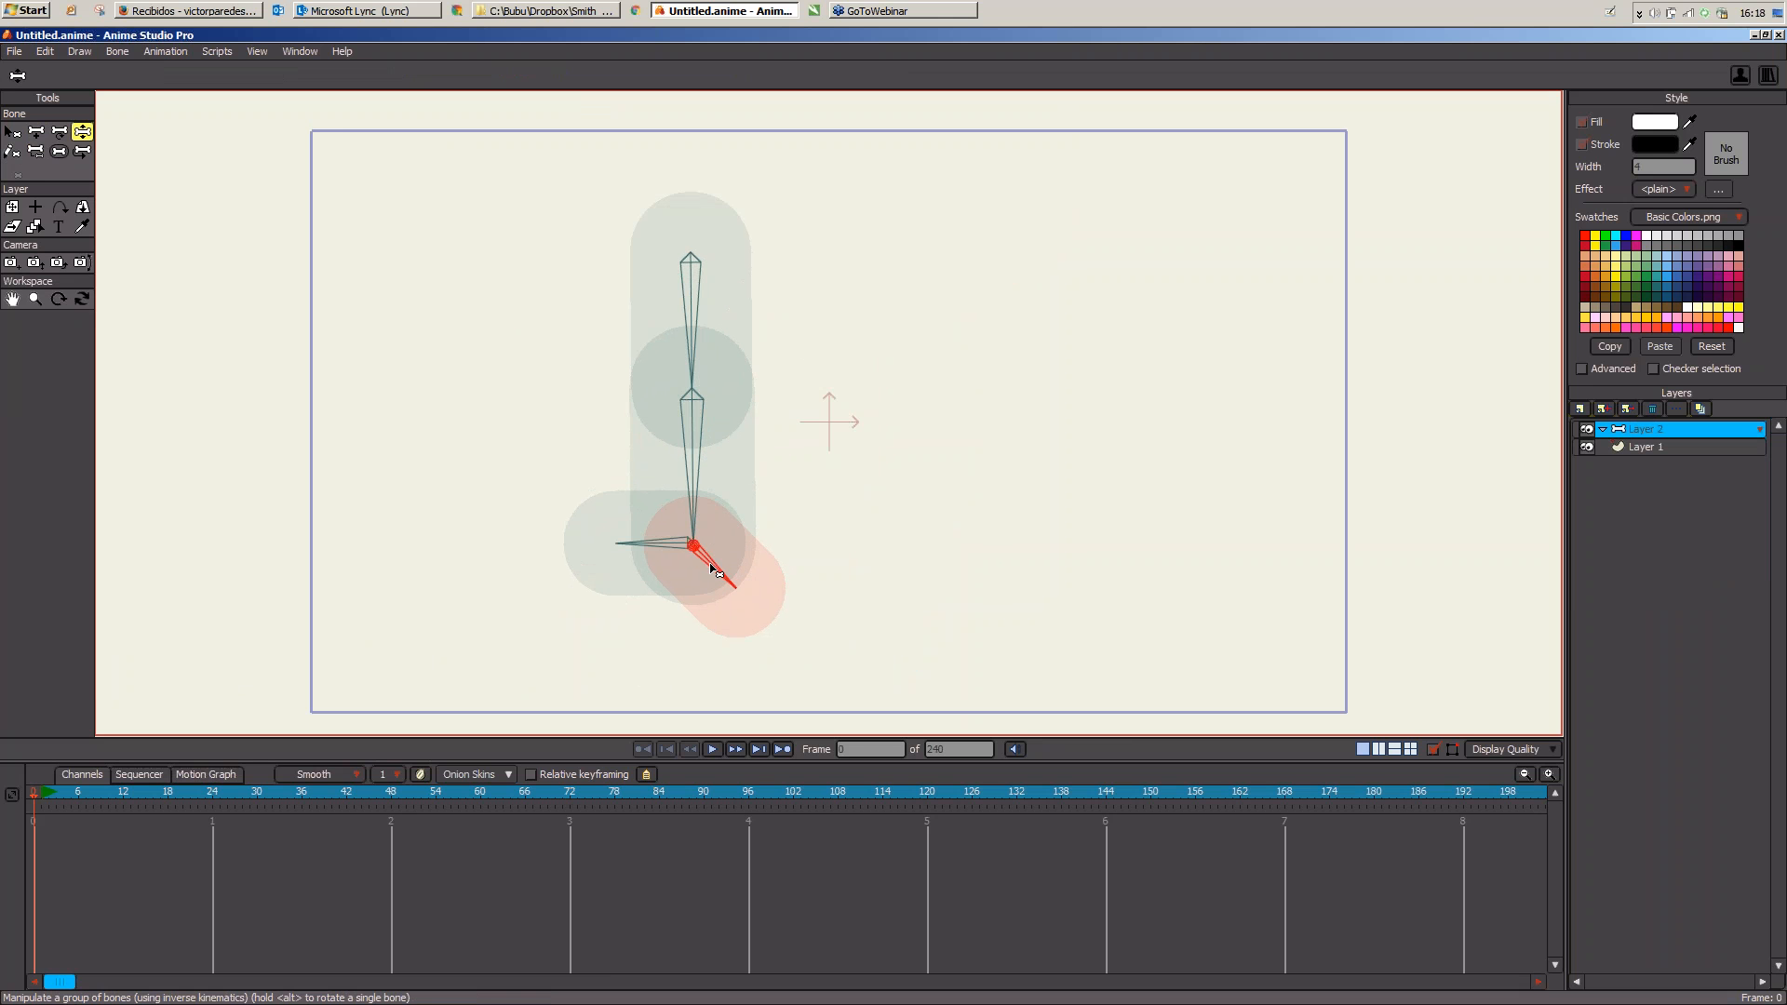
{"action": "left_click_drag", "start_coordinate": [712, 570], "coordinate": [745, 413]}
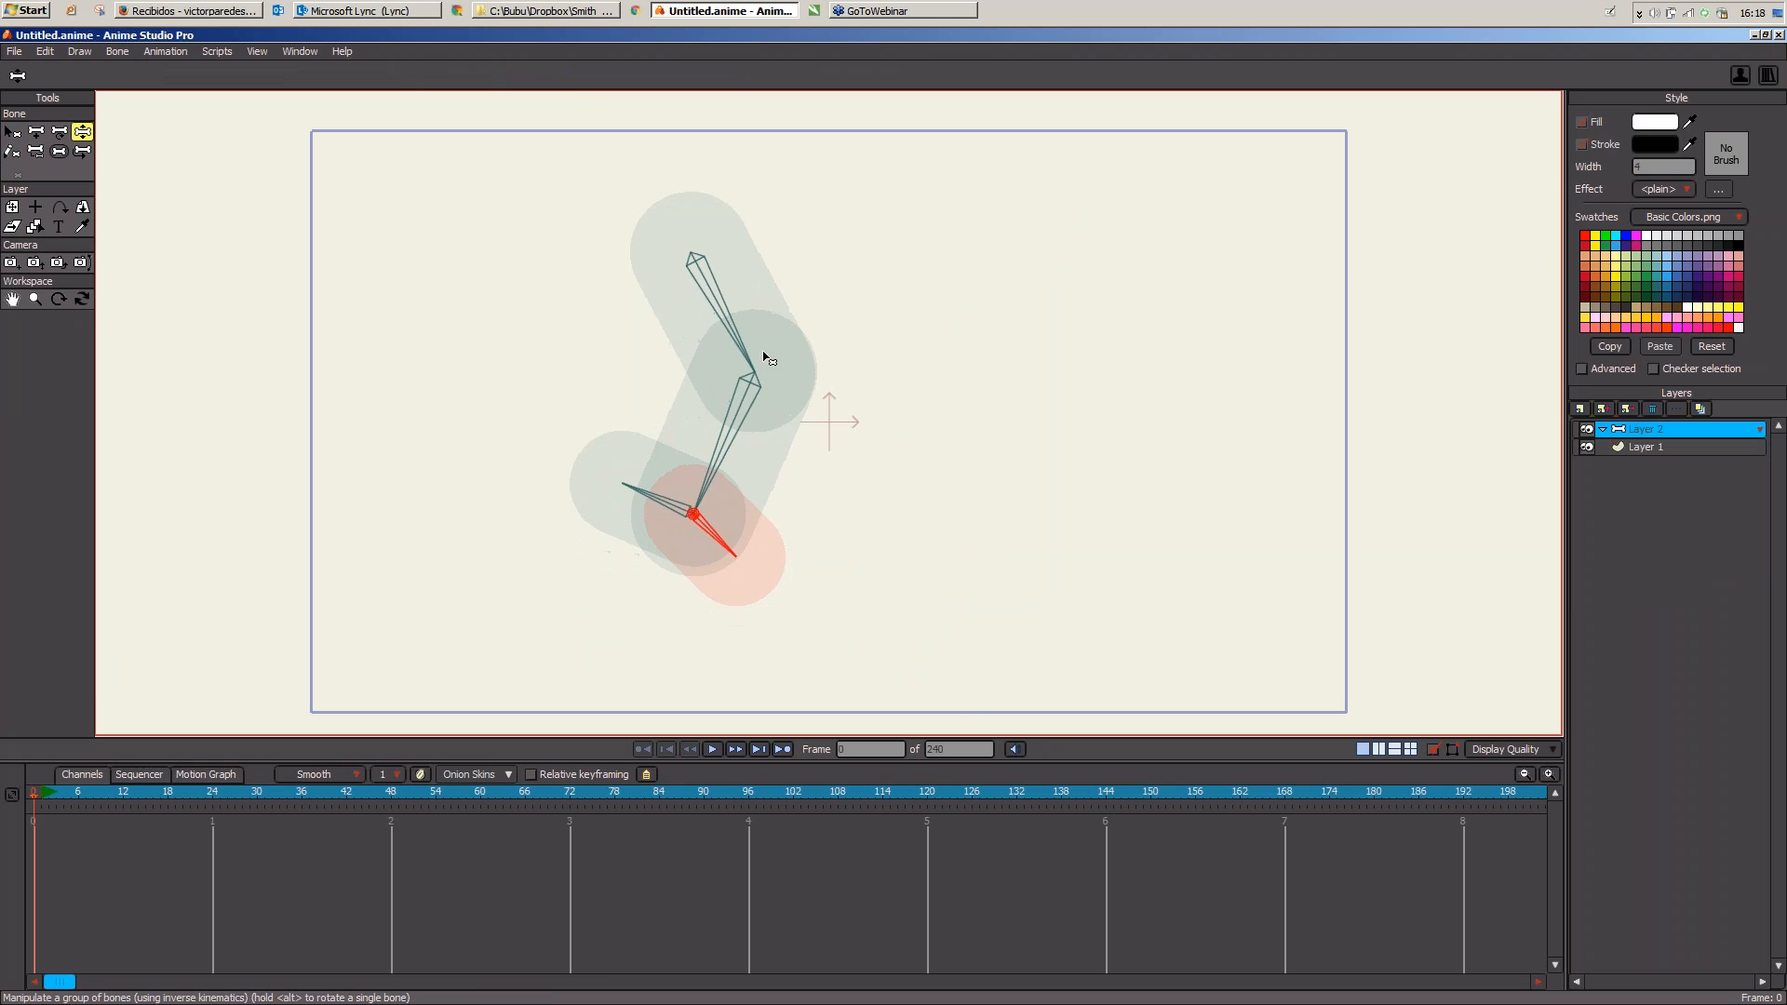
{"action": "mouse_move", "coordinate": [723, 528]}
{"action": "left_mouse_down"}
{"action": "mouse_move", "coordinate": [730, 559]}
{"action": "mouse_move", "coordinate": [734, 419]}
{"action": "mouse_move", "coordinate": [713, 574]}
{"action": "mouse_move", "coordinate": [698, 508]}
{"action": "mouse_move", "coordinate": [697, 543]}
{"action": "left_mouse_up"}
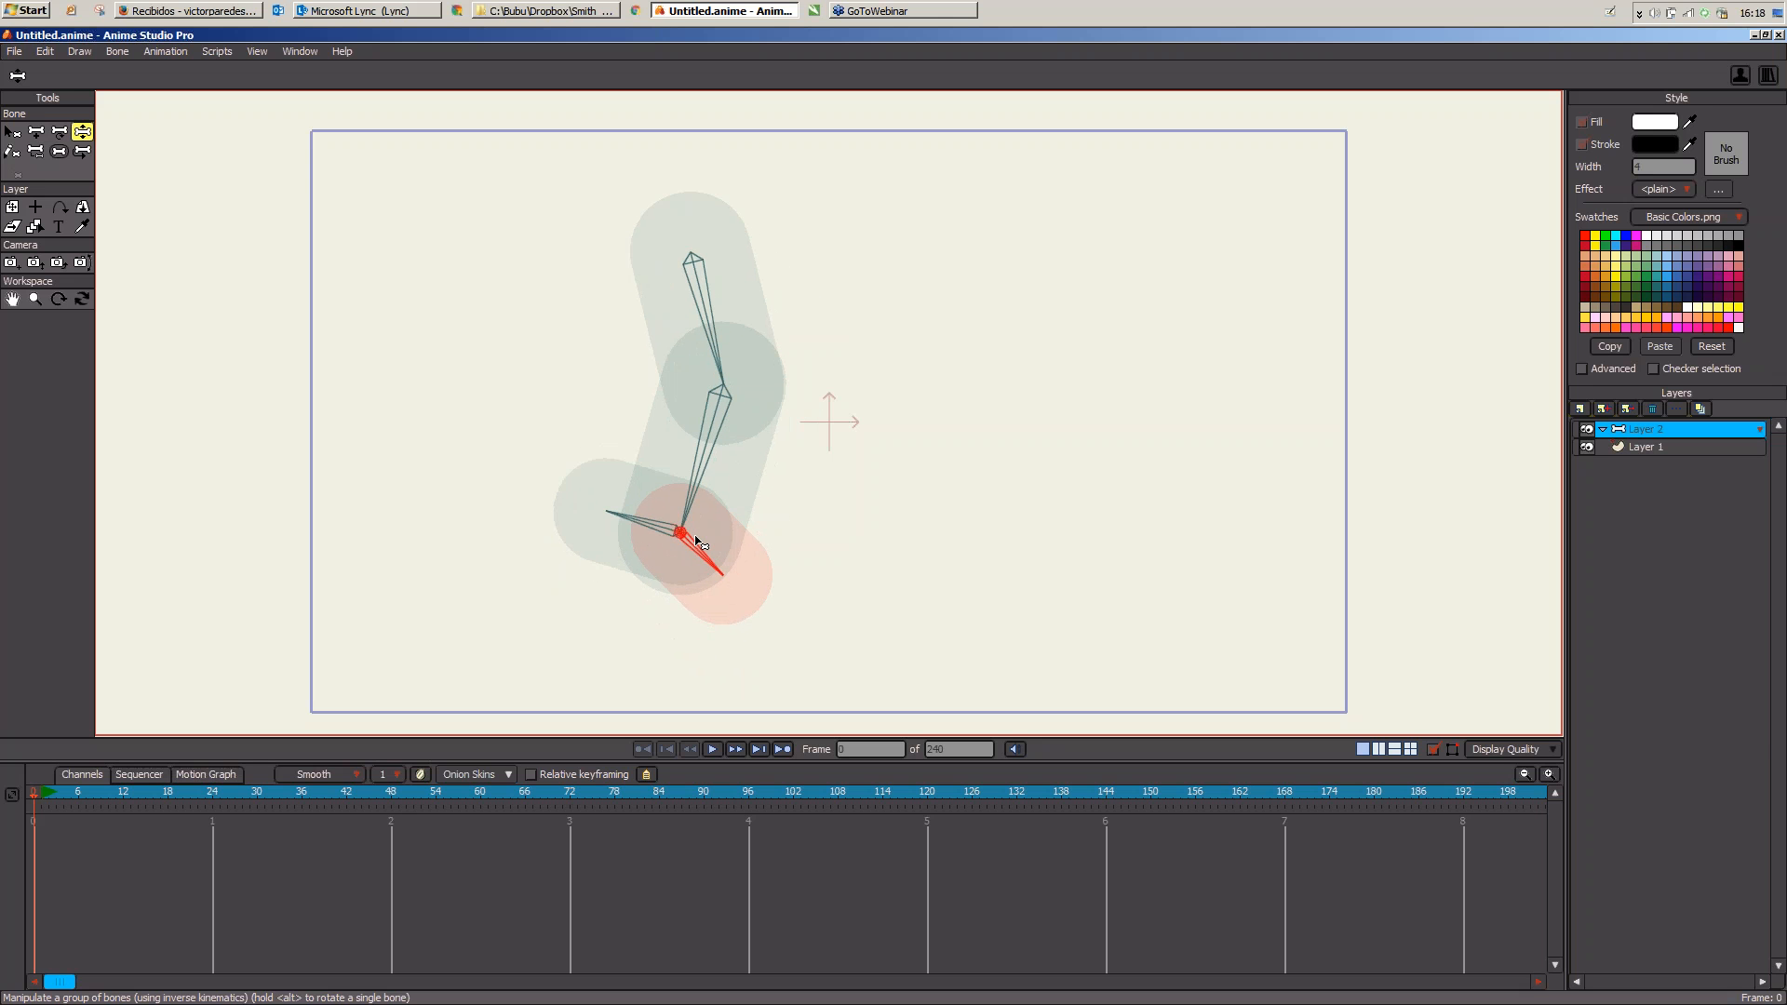
Step: Bend the leg's knee forward with Transform Bone at frame 0 and realign the target bone with the ankle
{"action": "left_click", "coordinate": [59, 134]}
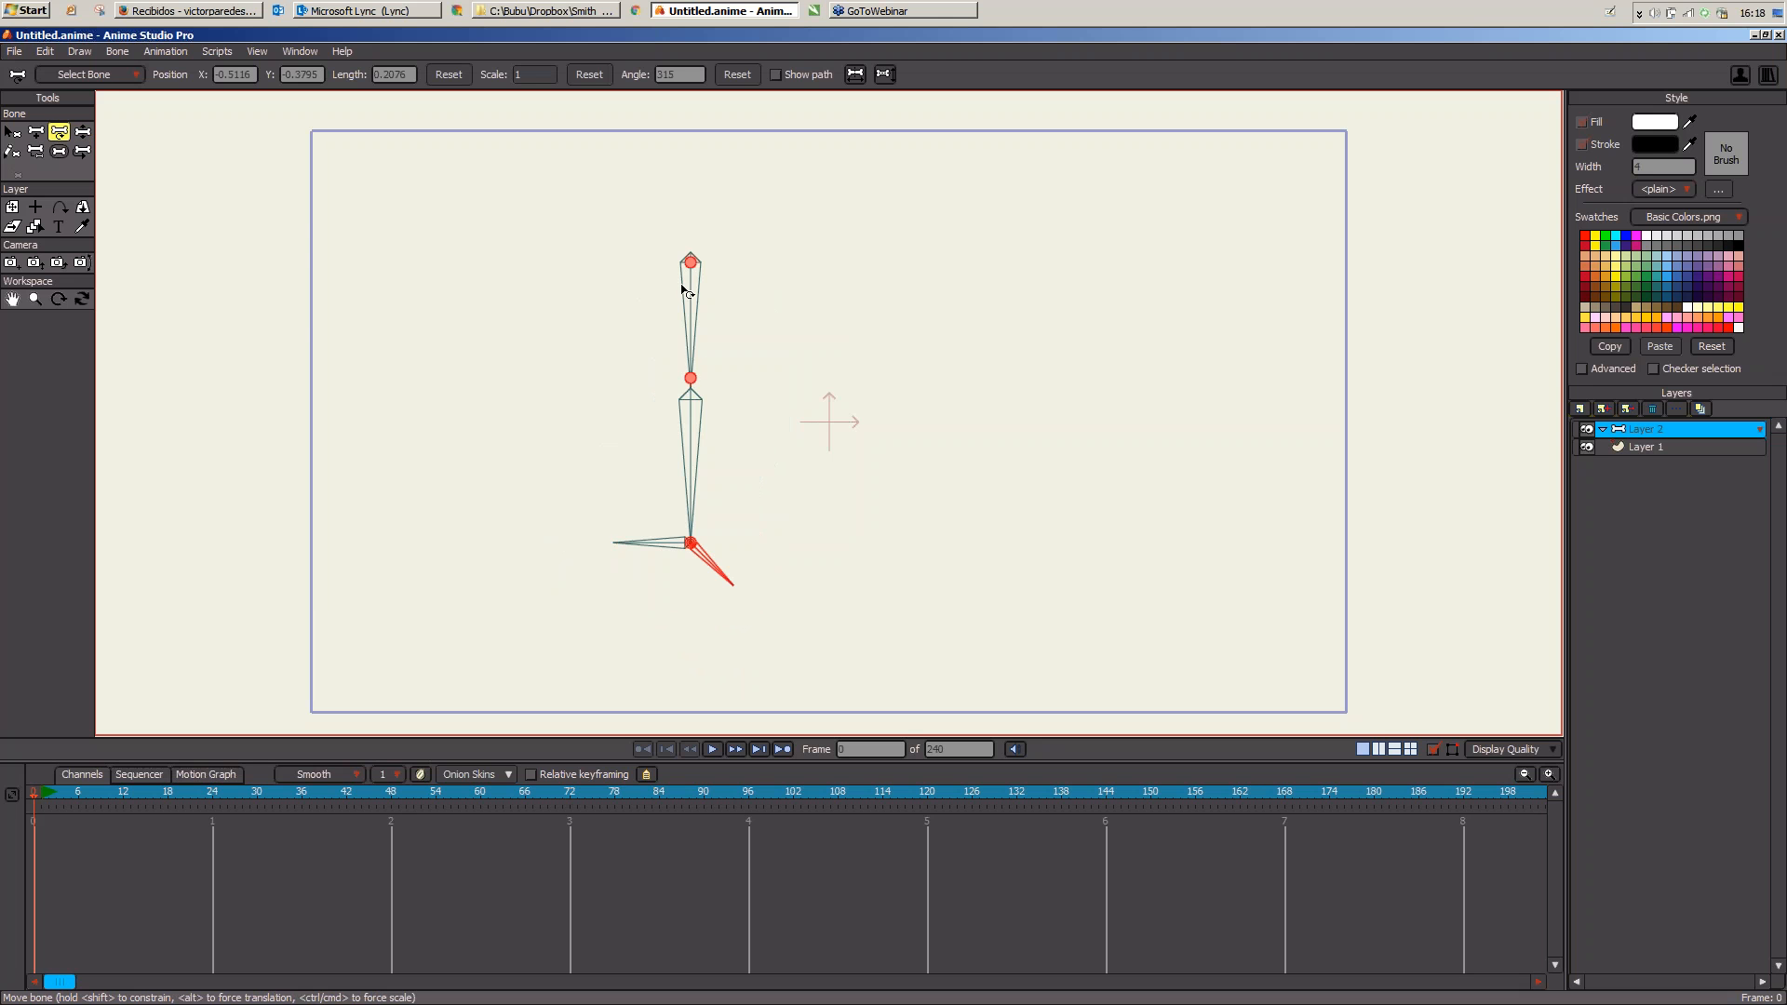
{"action": "left_click_drag", "start_coordinate": [692, 330], "coordinate": [654, 431]}
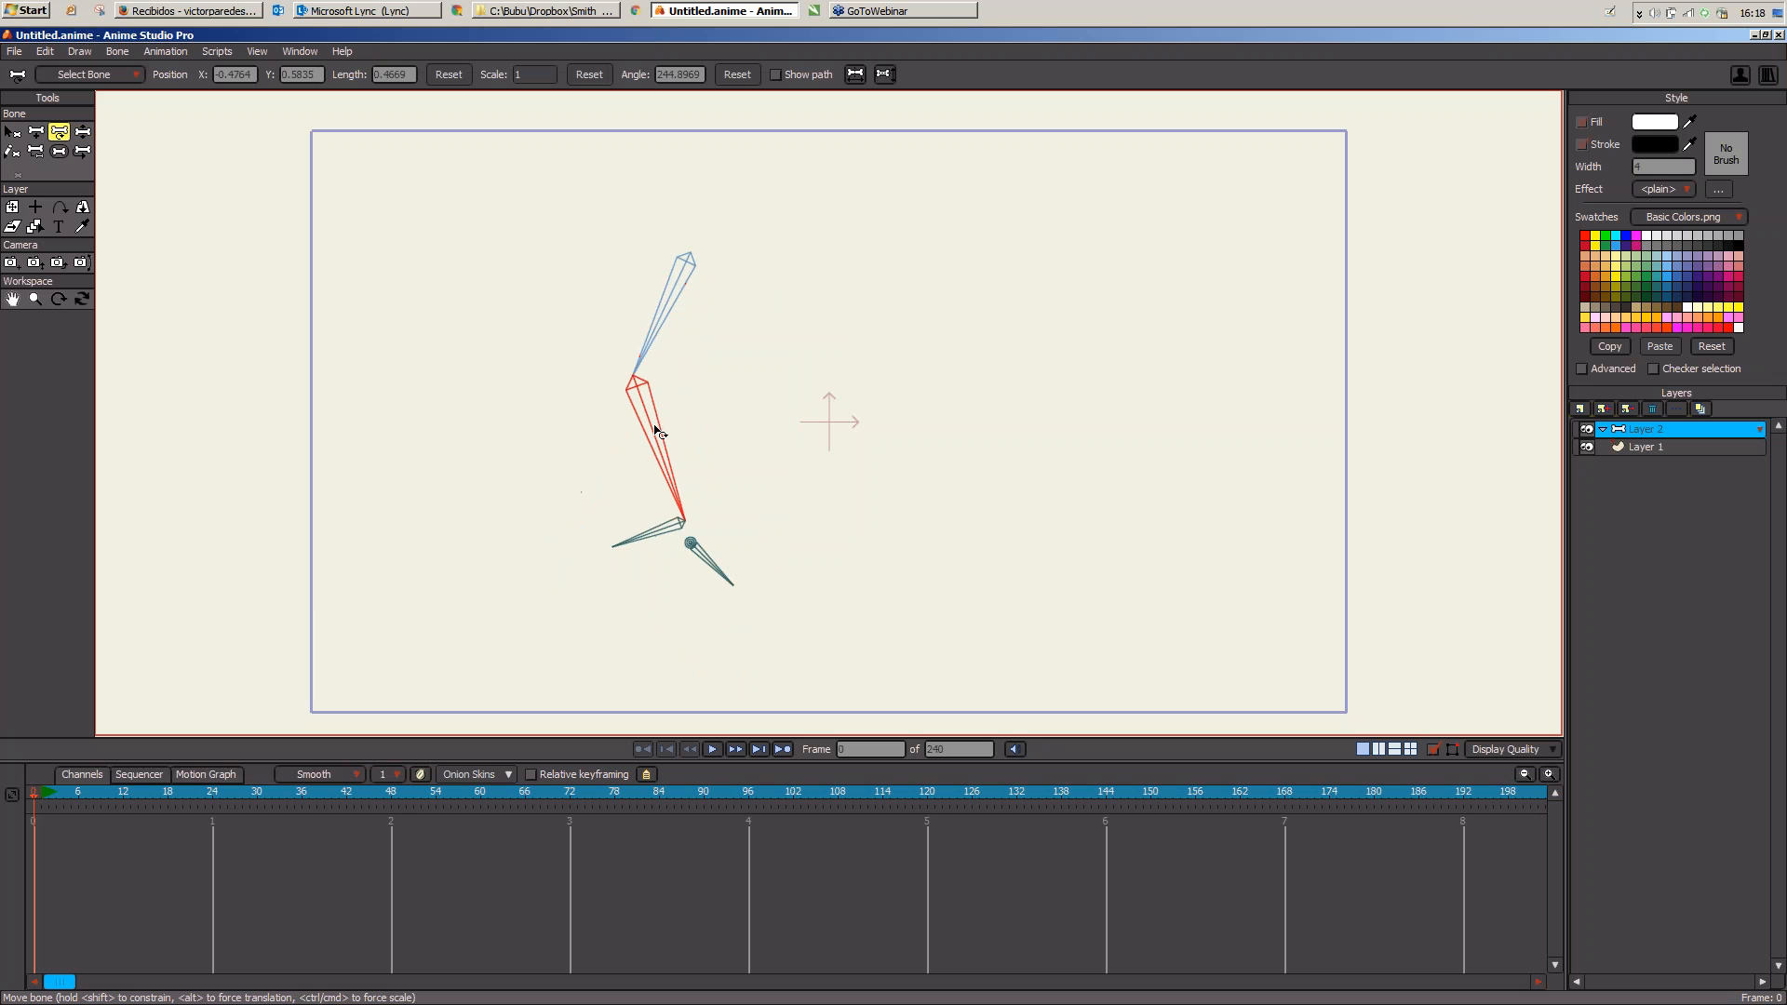
{"action": "left_click_drag", "start_coordinate": [691, 546], "coordinate": [686, 527]}
Step: Test the forward-bent leg at frame 42 by moving the target bone with Manipulate Bones
{"action": "left_click", "coordinate": [345, 796]}
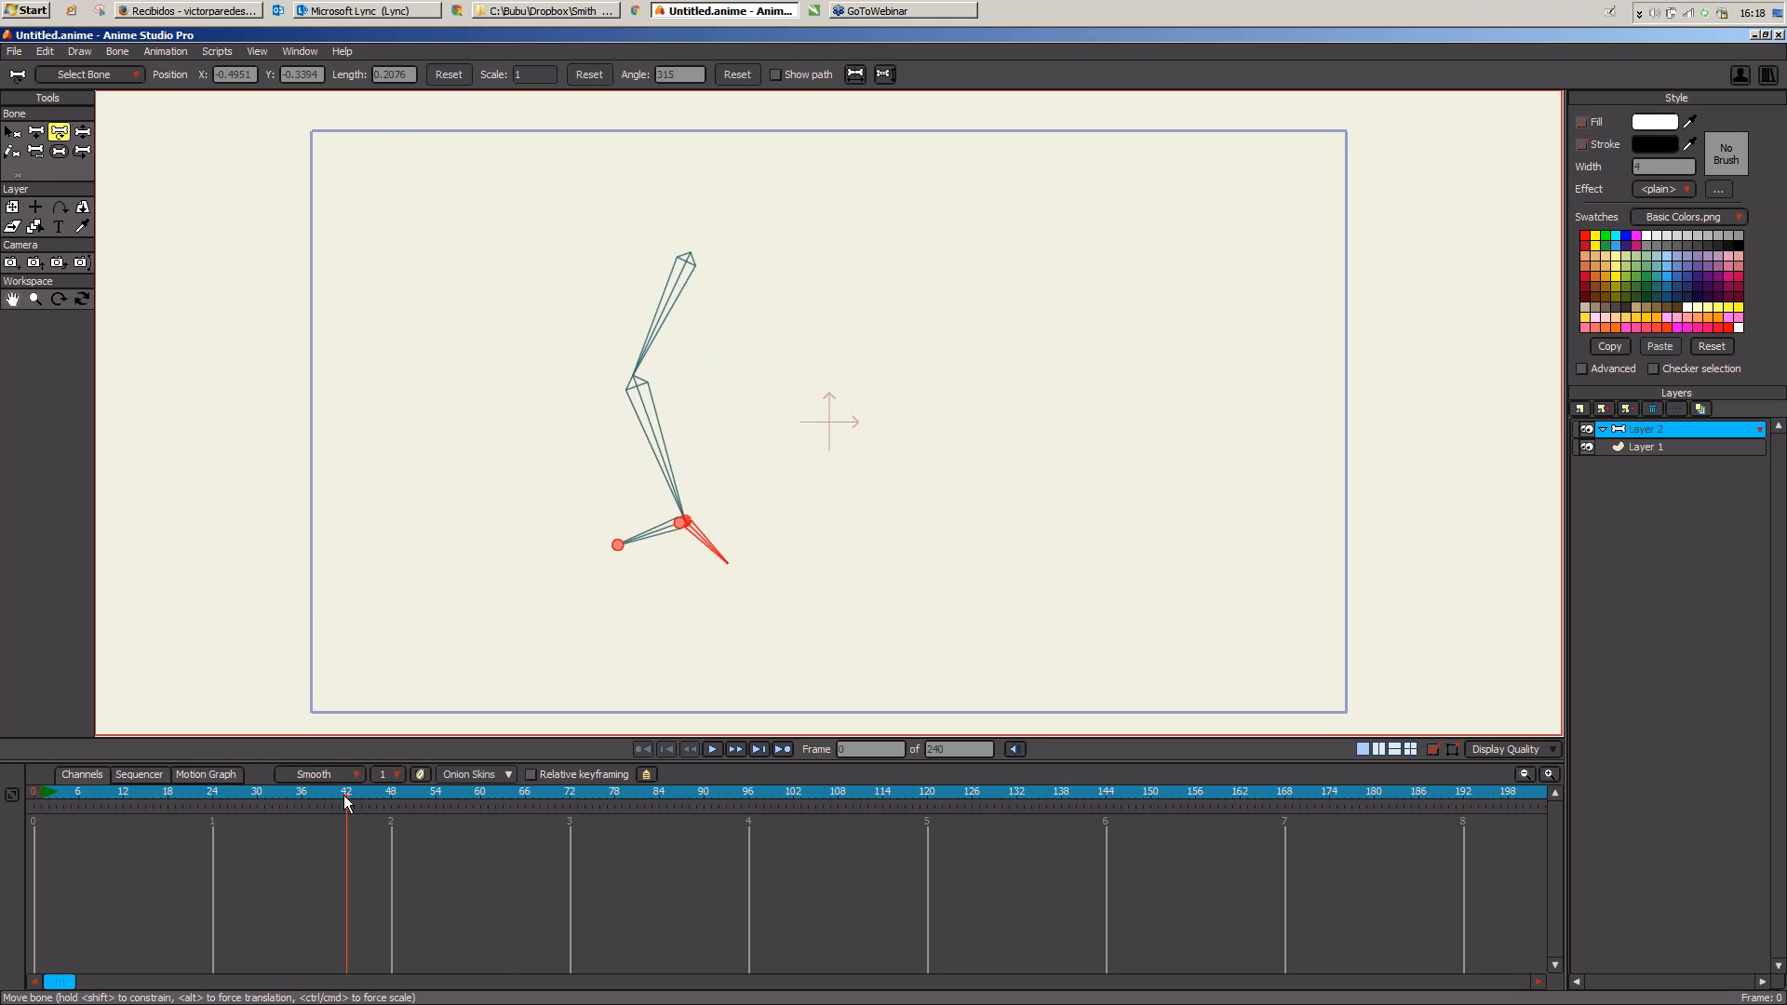
{"action": "key", "text": "super"}
{"action": "type", "text": "z"}
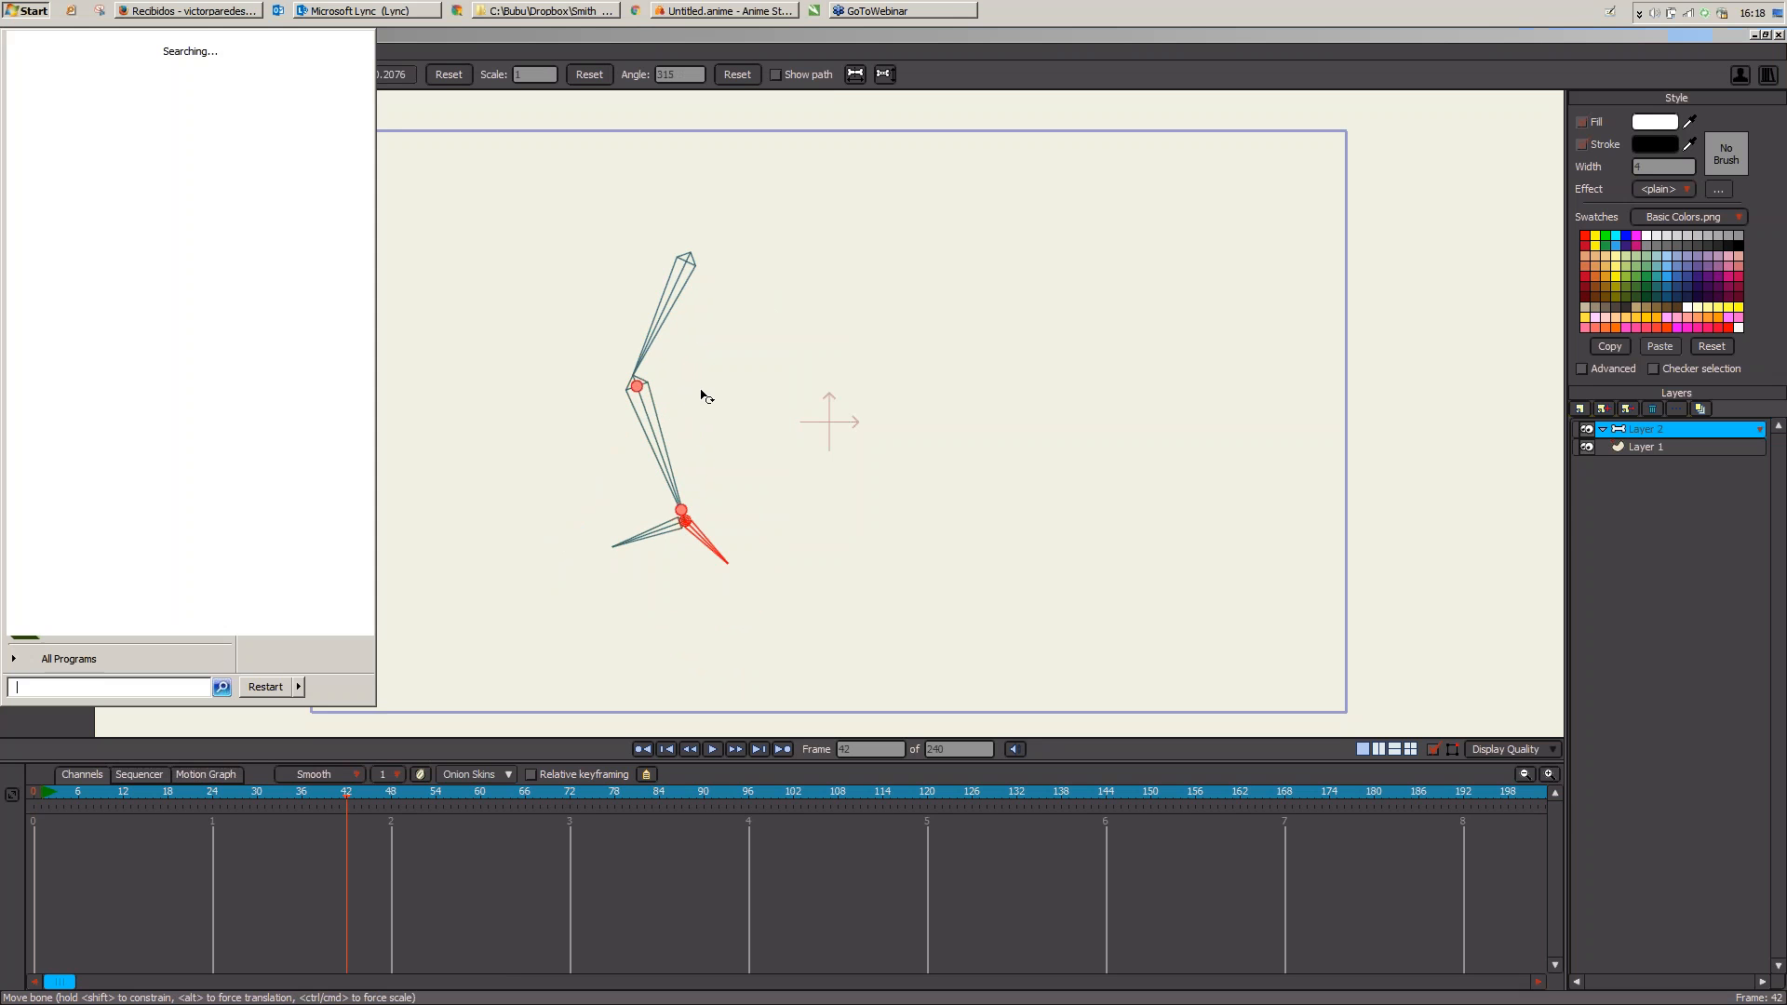
{"action": "left_click", "coordinate": [705, 395]}
{"action": "key", "text": "z"}
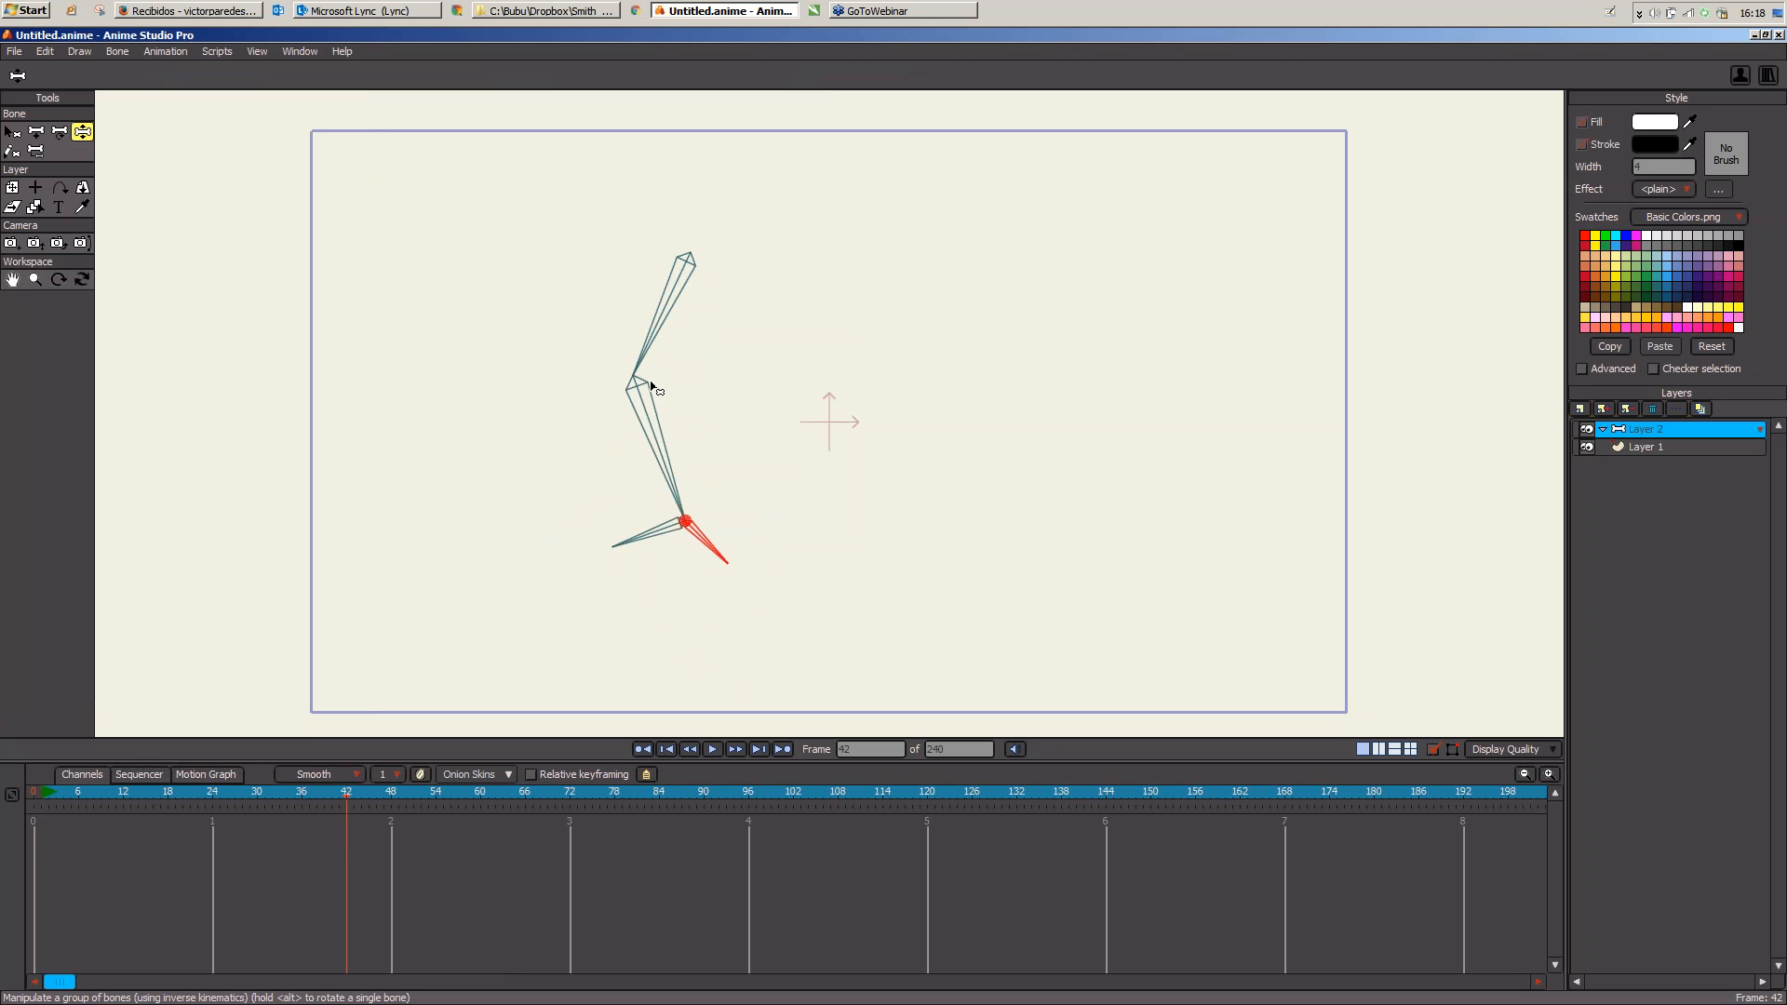
{"action": "mouse_move", "coordinate": [714, 519]}
{"action": "left_mouse_down"}
{"action": "mouse_move", "coordinate": [696, 410]}
{"action": "mouse_move", "coordinate": [703, 519]}
{"action": "left_mouse_up"}
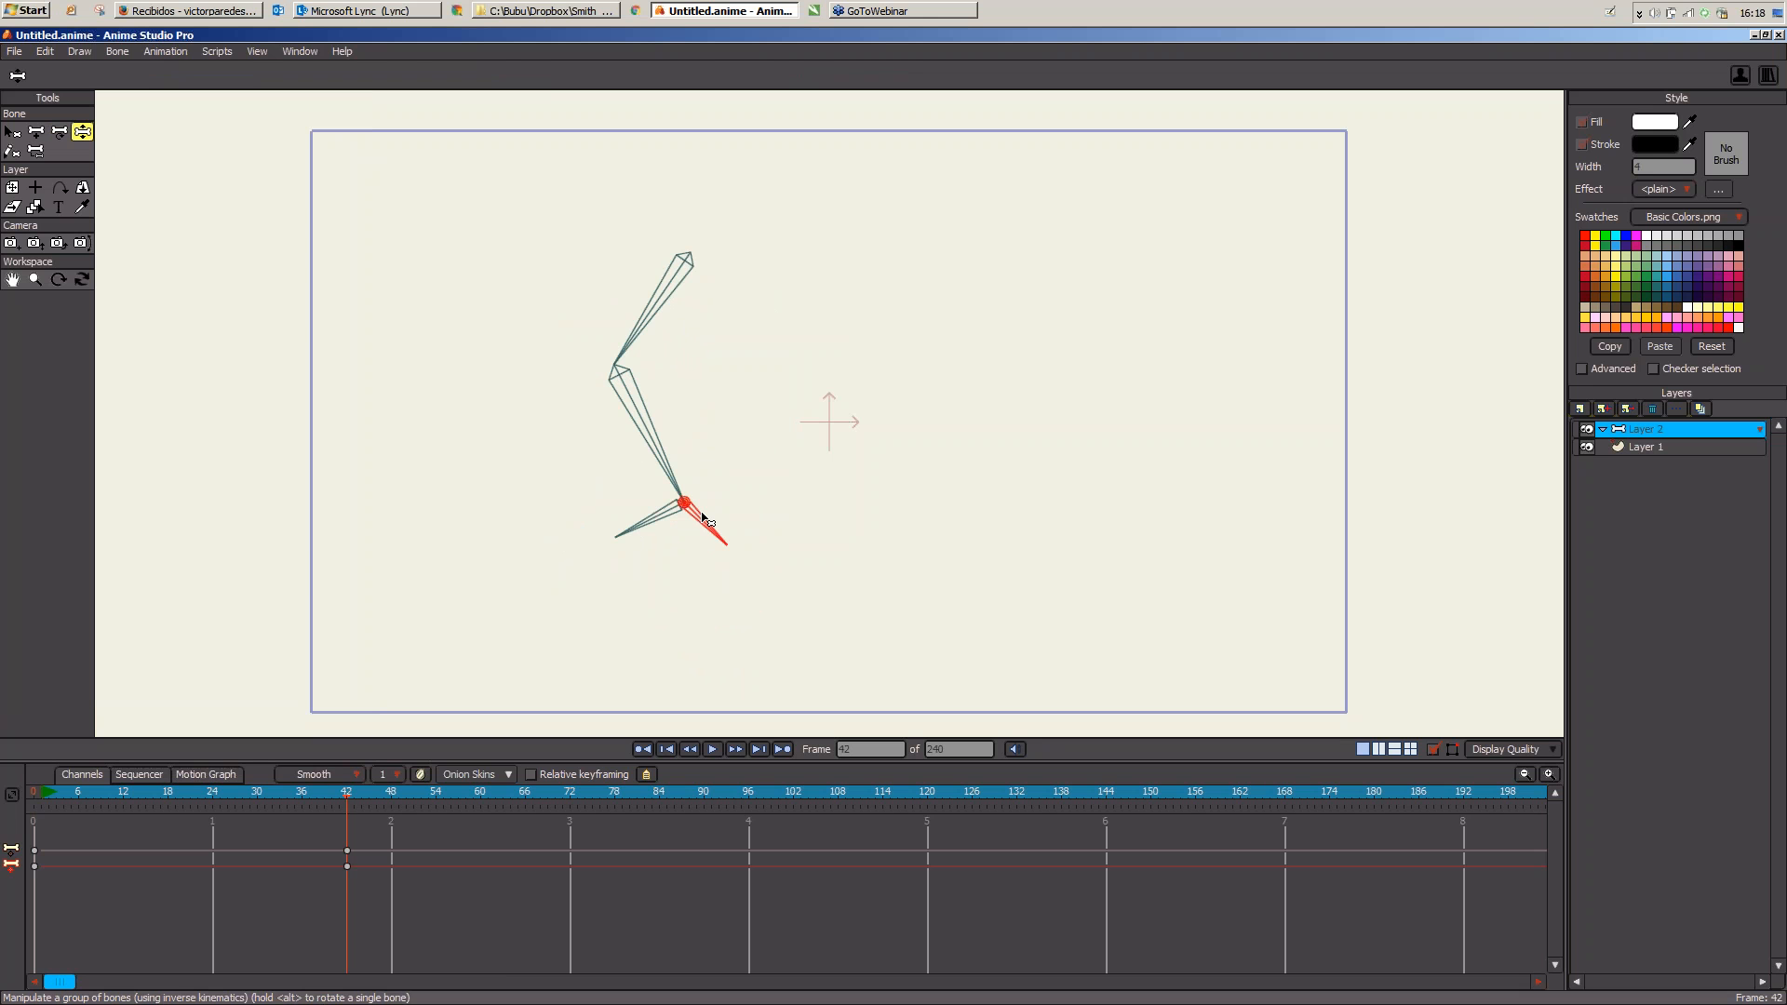
Step: Return to frame 0, bend the knee backward with Transform Bone and realign the target bone with the ankle
{"action": "left_click", "coordinate": [34, 794]}
{"action": "left_click", "coordinate": [58, 131]}
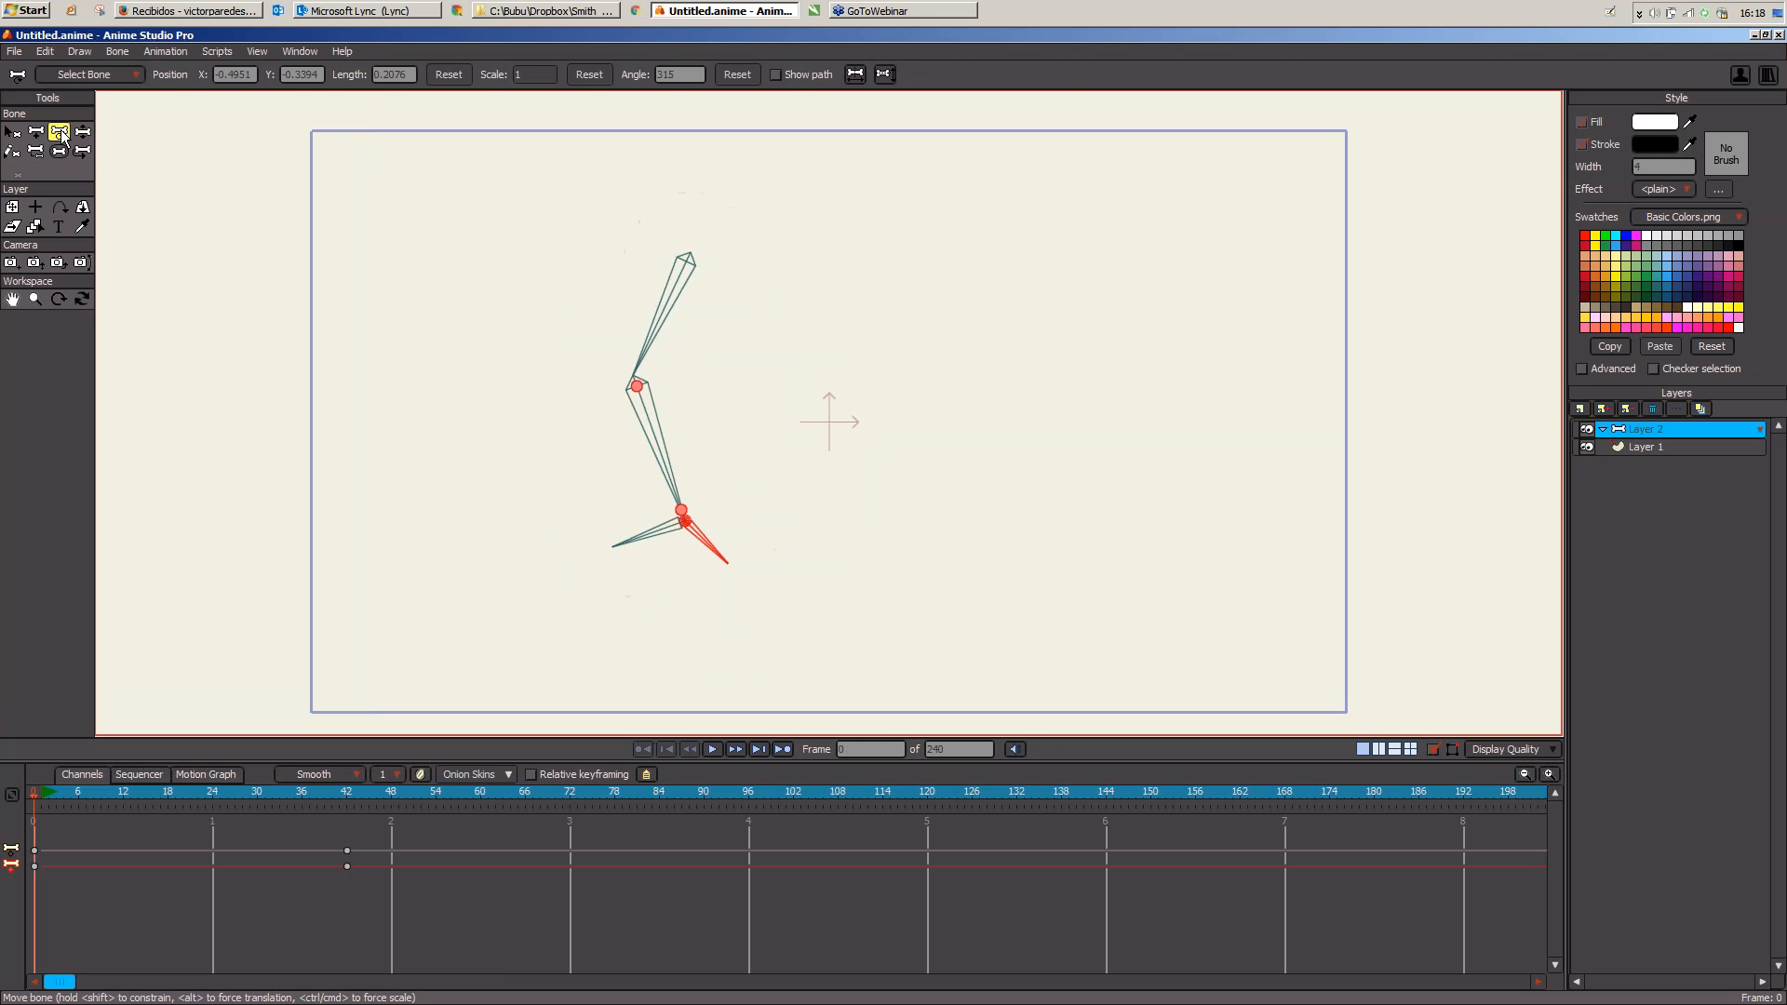
{"action": "left_click_drag", "start_coordinate": [662, 321], "coordinate": [705, 351]}
{"action": "left_click_drag", "start_coordinate": [809, 429], "coordinate": [658, 536]}
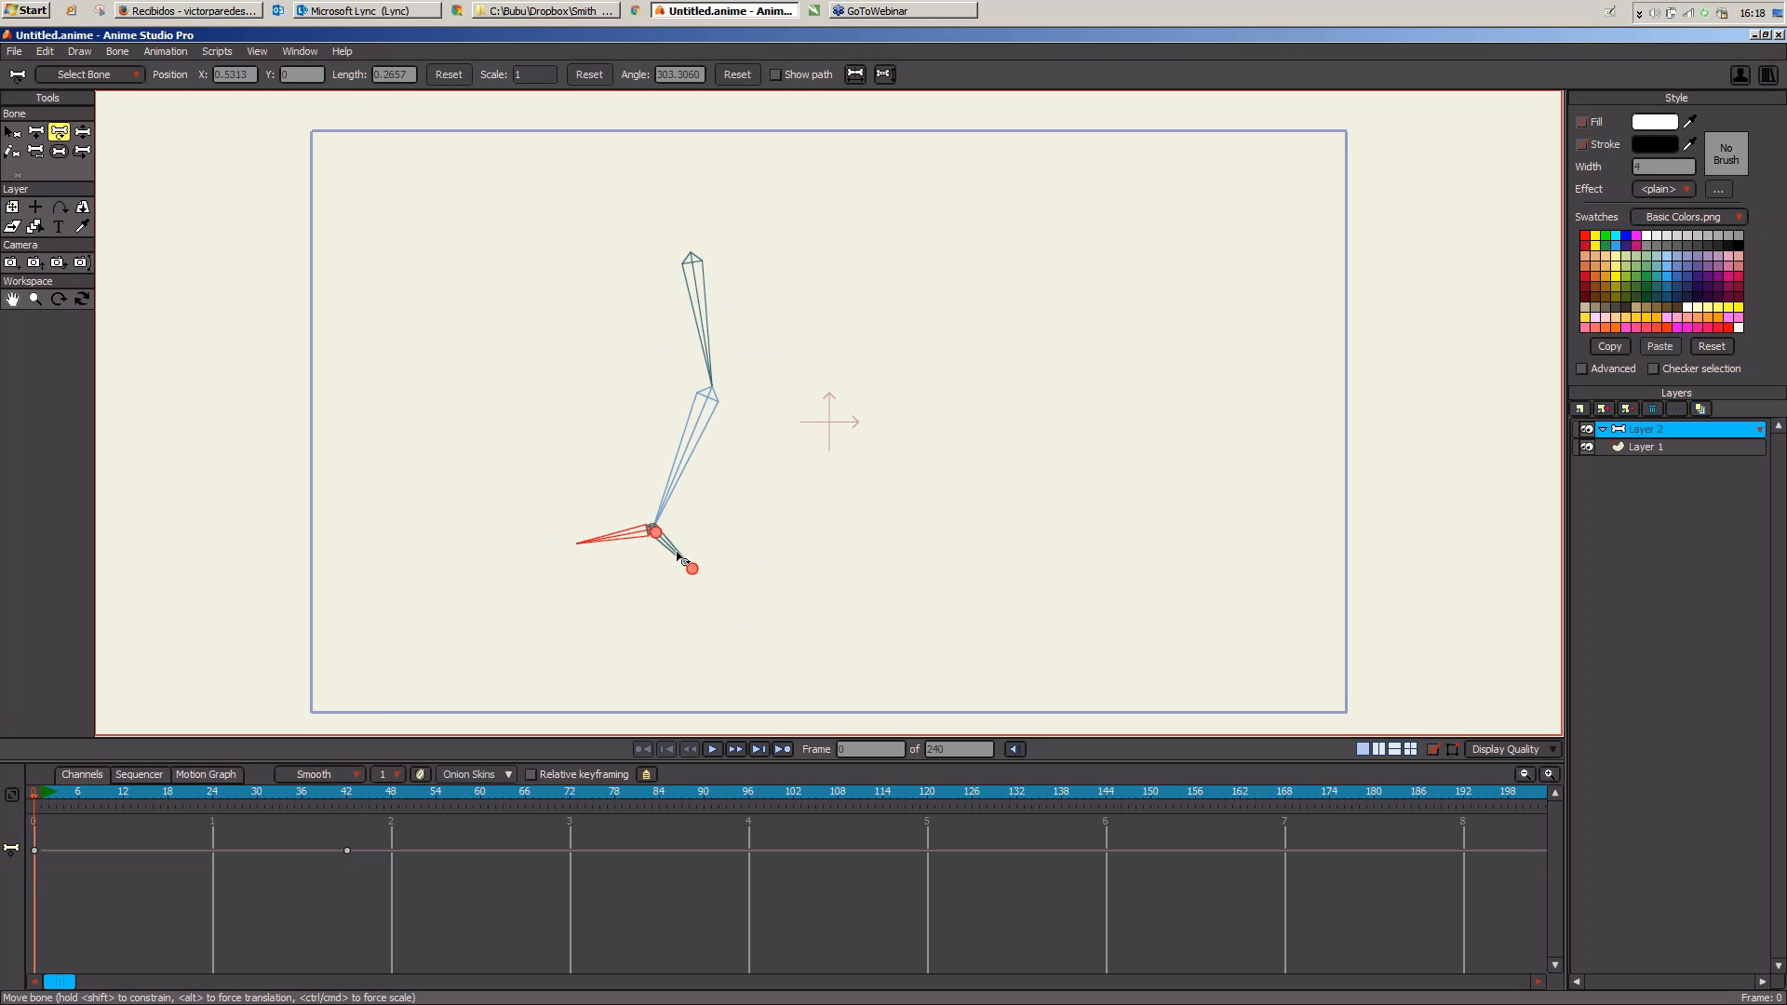
Step: Test the backward-bent leg at frame 42 by moving the target bone with Manipulate Bones
{"action": "left_click", "coordinate": [345, 794]}
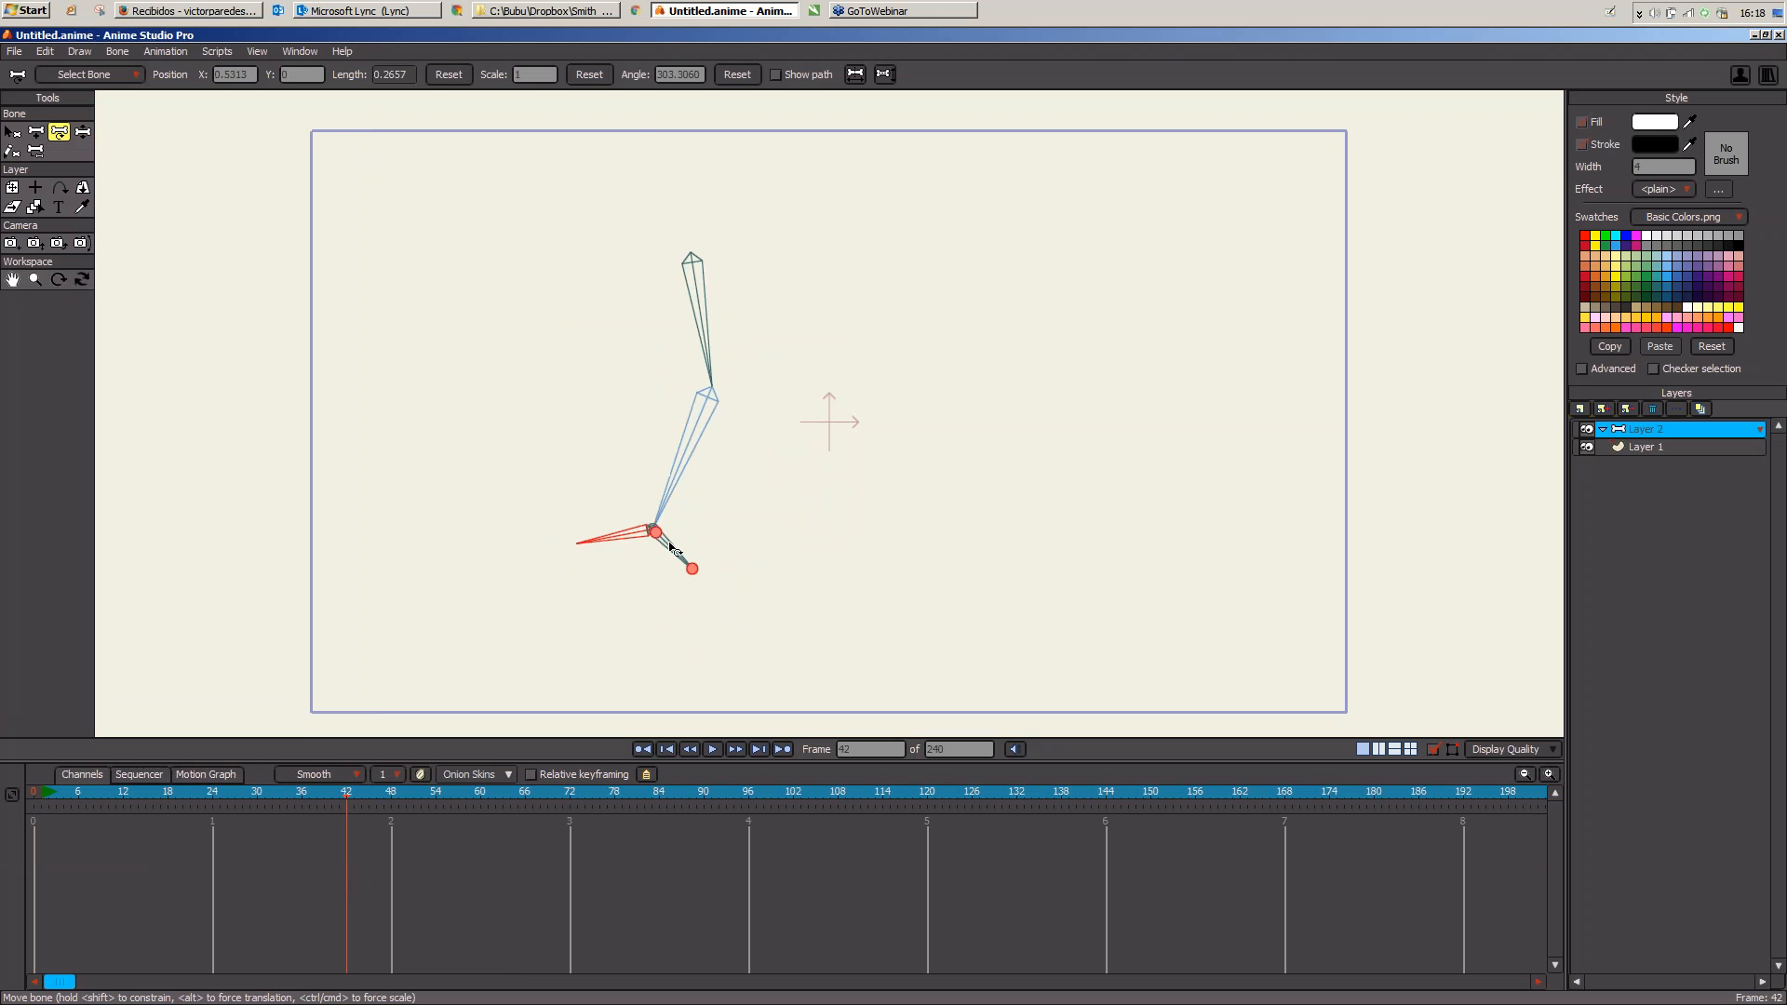
{"action": "key", "text": "z"}
{"action": "left_click", "coordinate": [683, 554]}
{"action": "left_click_drag", "start_coordinate": [682, 555], "coordinate": [749, 512]}
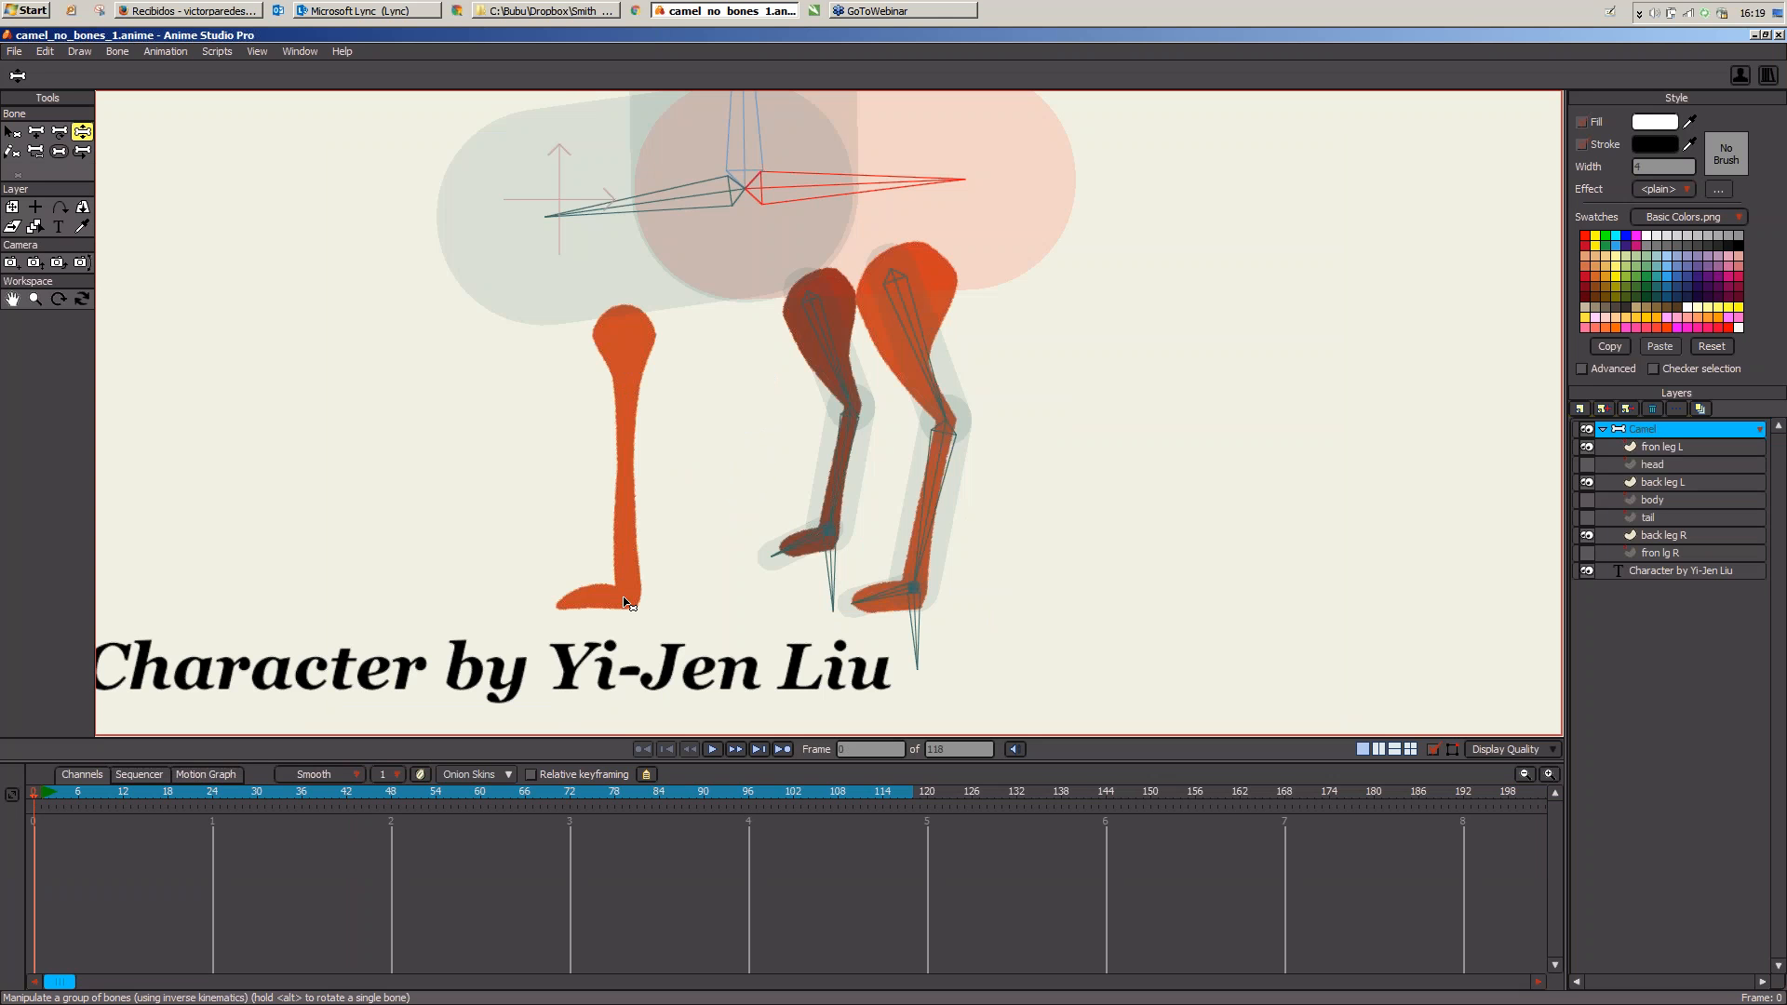
Step: Examine the leg joints in the camel reference photo 26.jpg, mirrored horizontally, and return to the camel project
{"action": "left_click", "coordinate": [586, 17]}
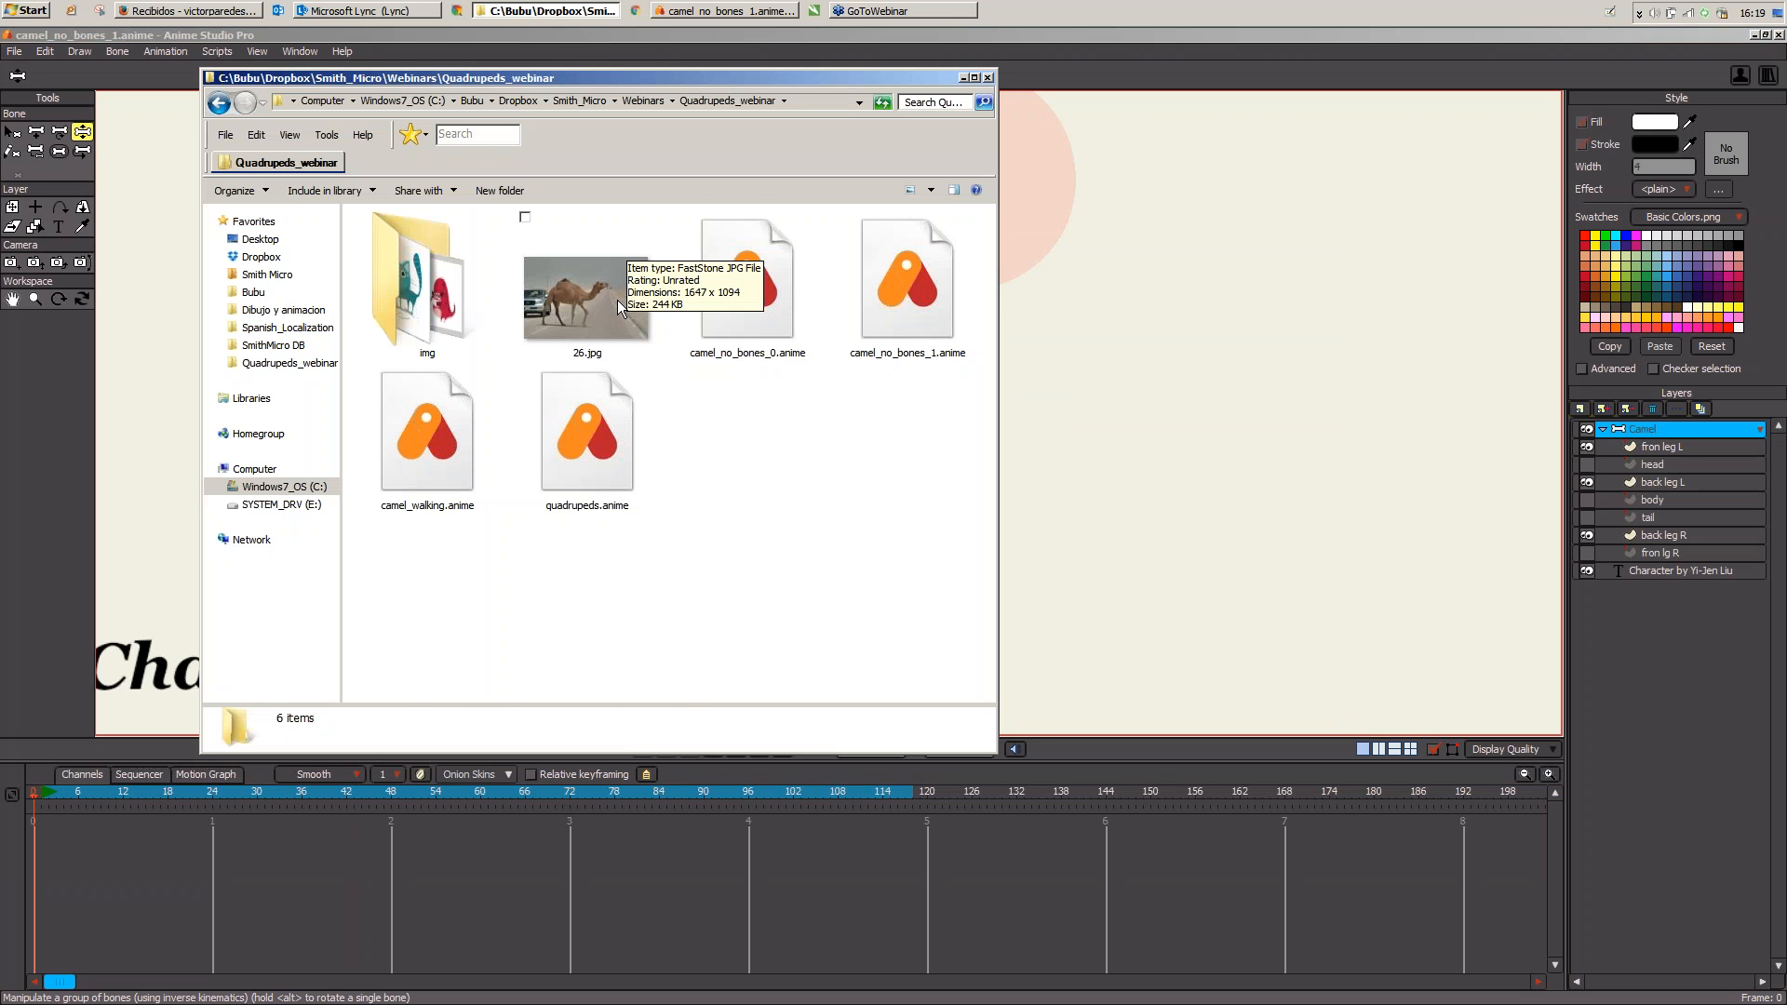
{"action": "double_click", "coordinate": [617, 300]}
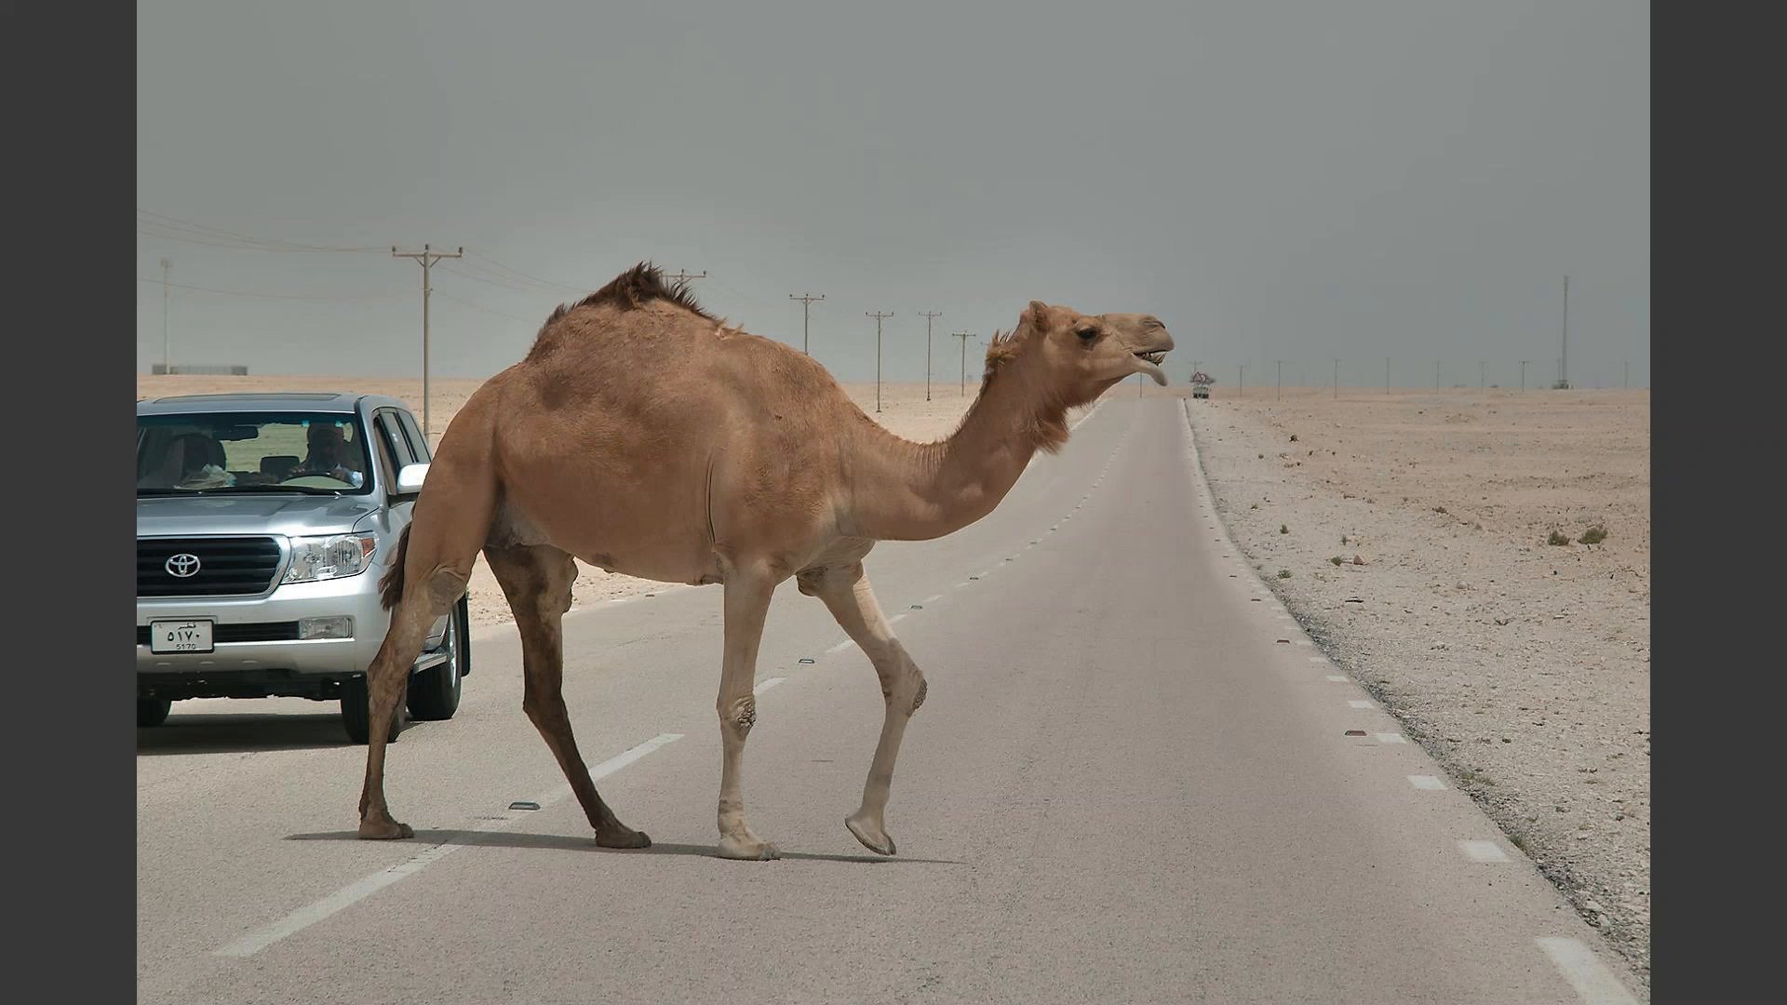
{"action": "key", "text": "h"}
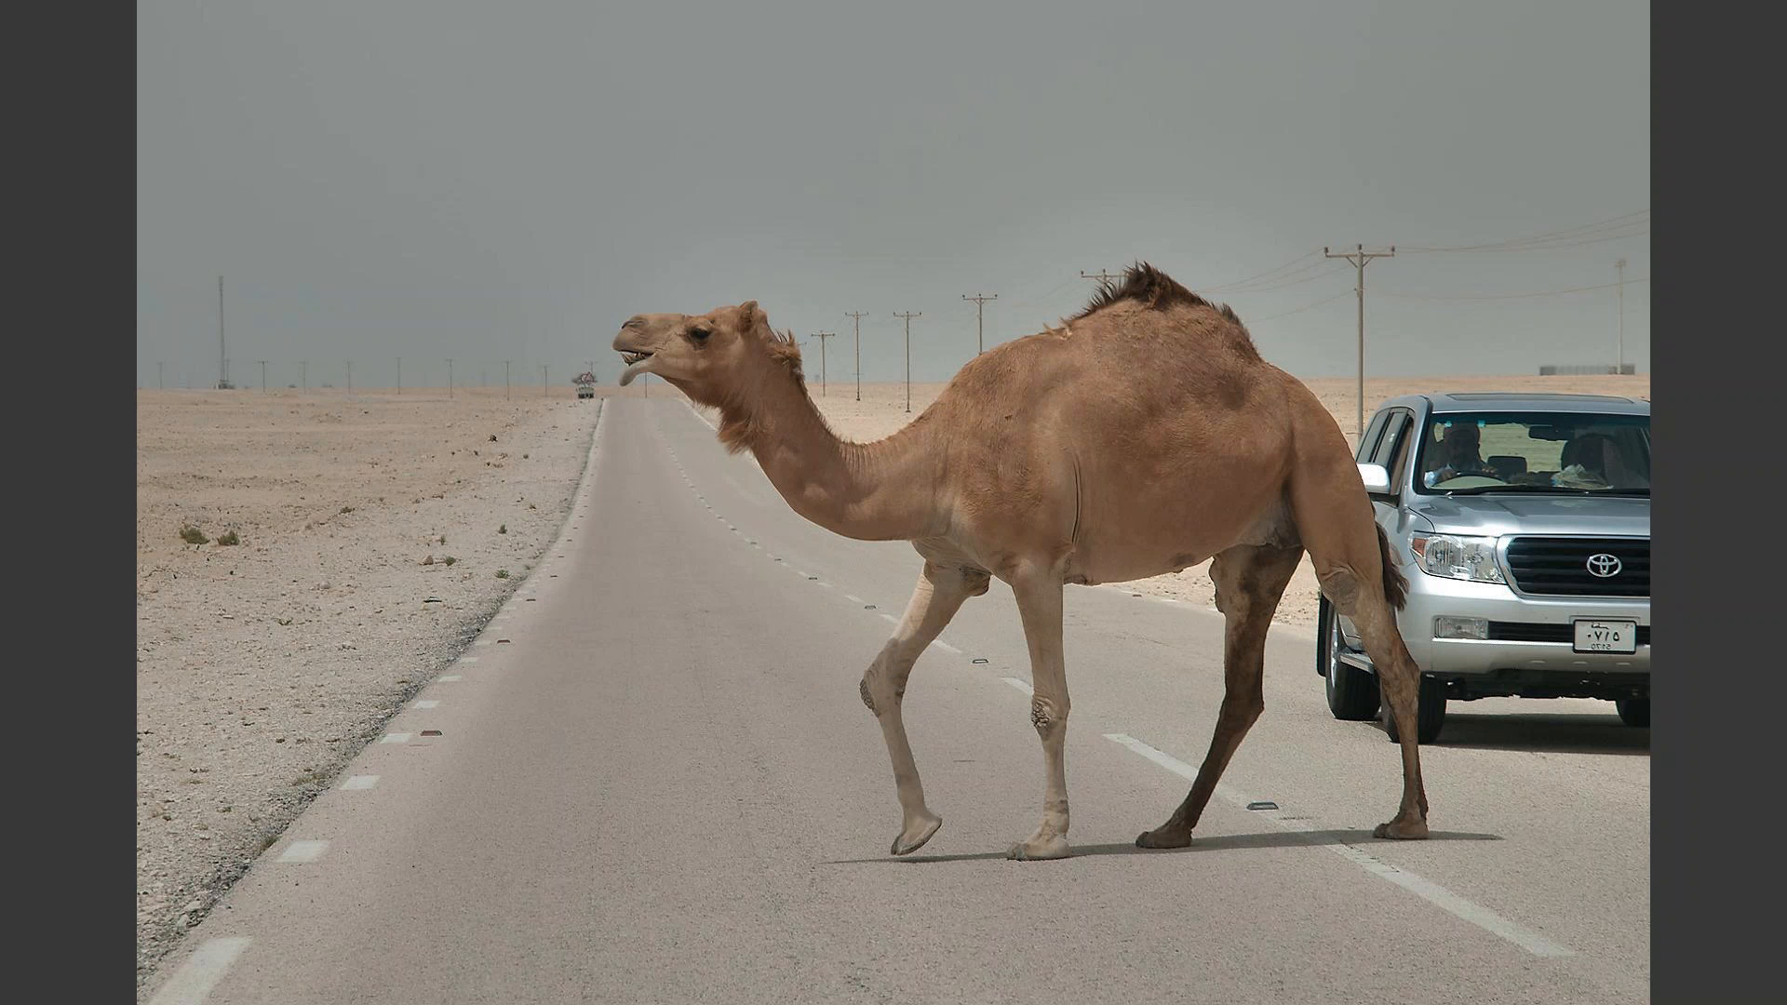
{"action": "key", "text": "Escape"}
{"action": "left_click", "coordinate": [885, 523]}
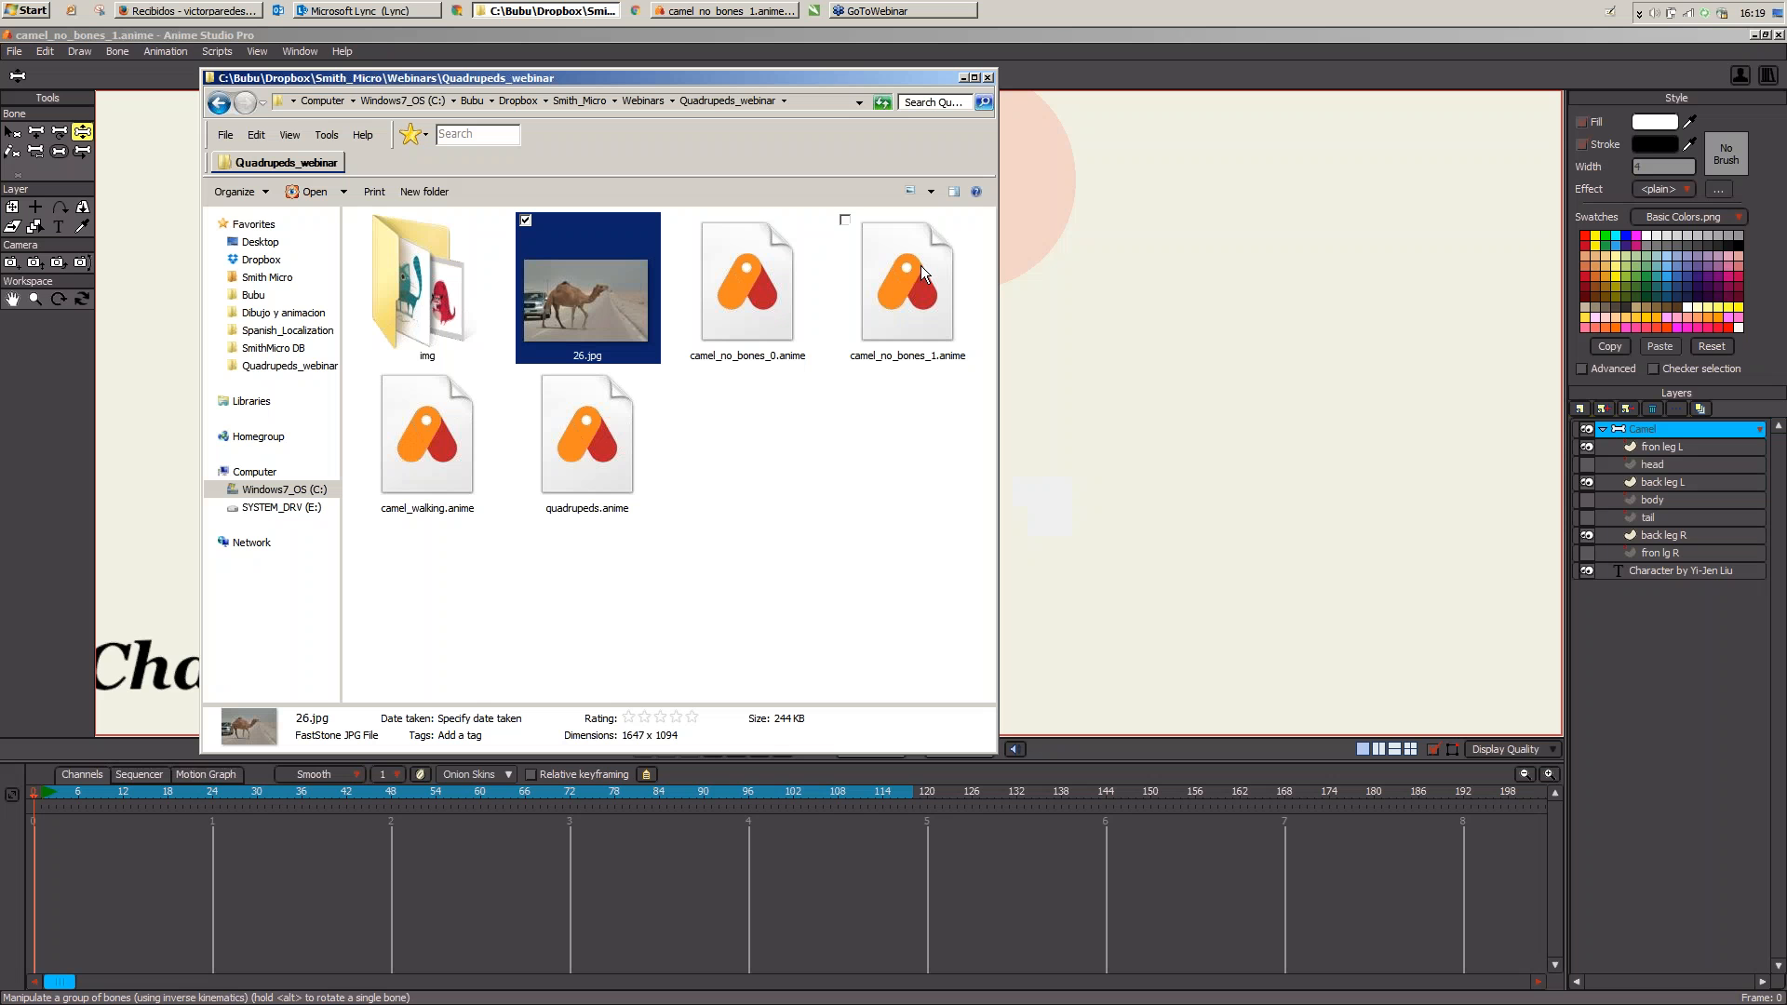
{"action": "left_click", "coordinate": [1063, 45]}
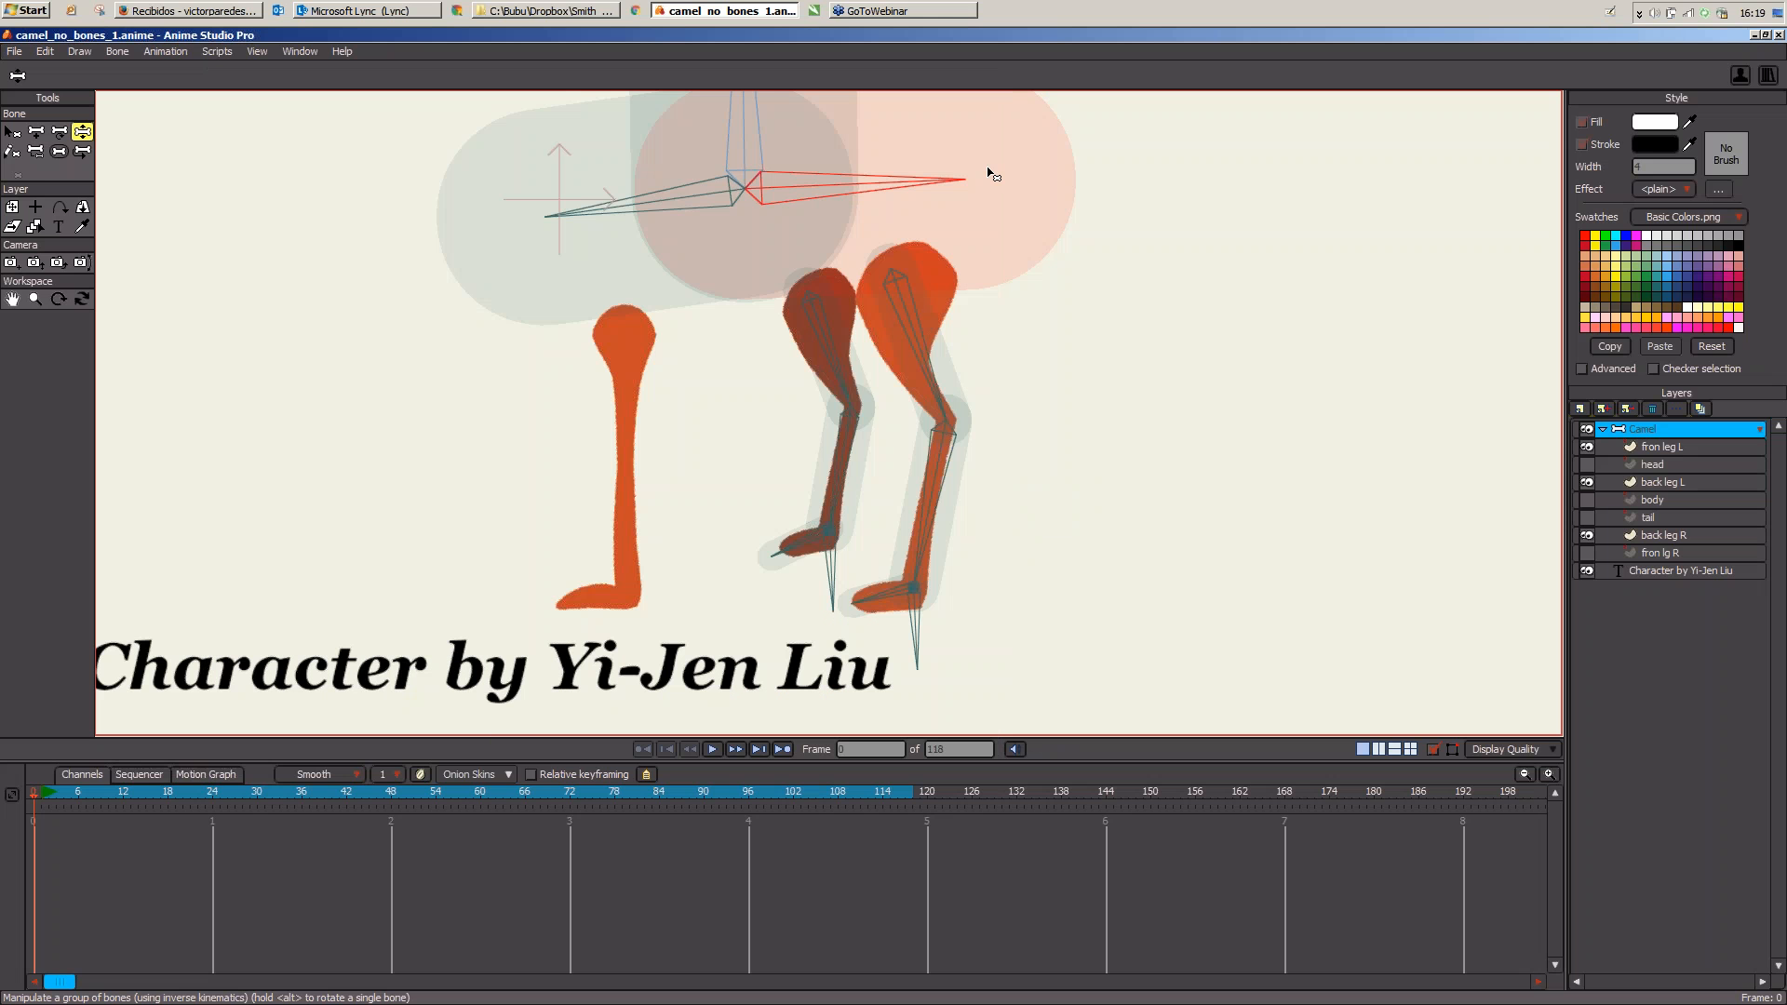
Step: Add thigh, shin and foot bones to the left front leg under the front body bone, plus a separate horizontal target bone at the ankle
{"action": "scroll", "coordinate": [769, 419], "scroll_direction": "up", "scroll_amount": 1}
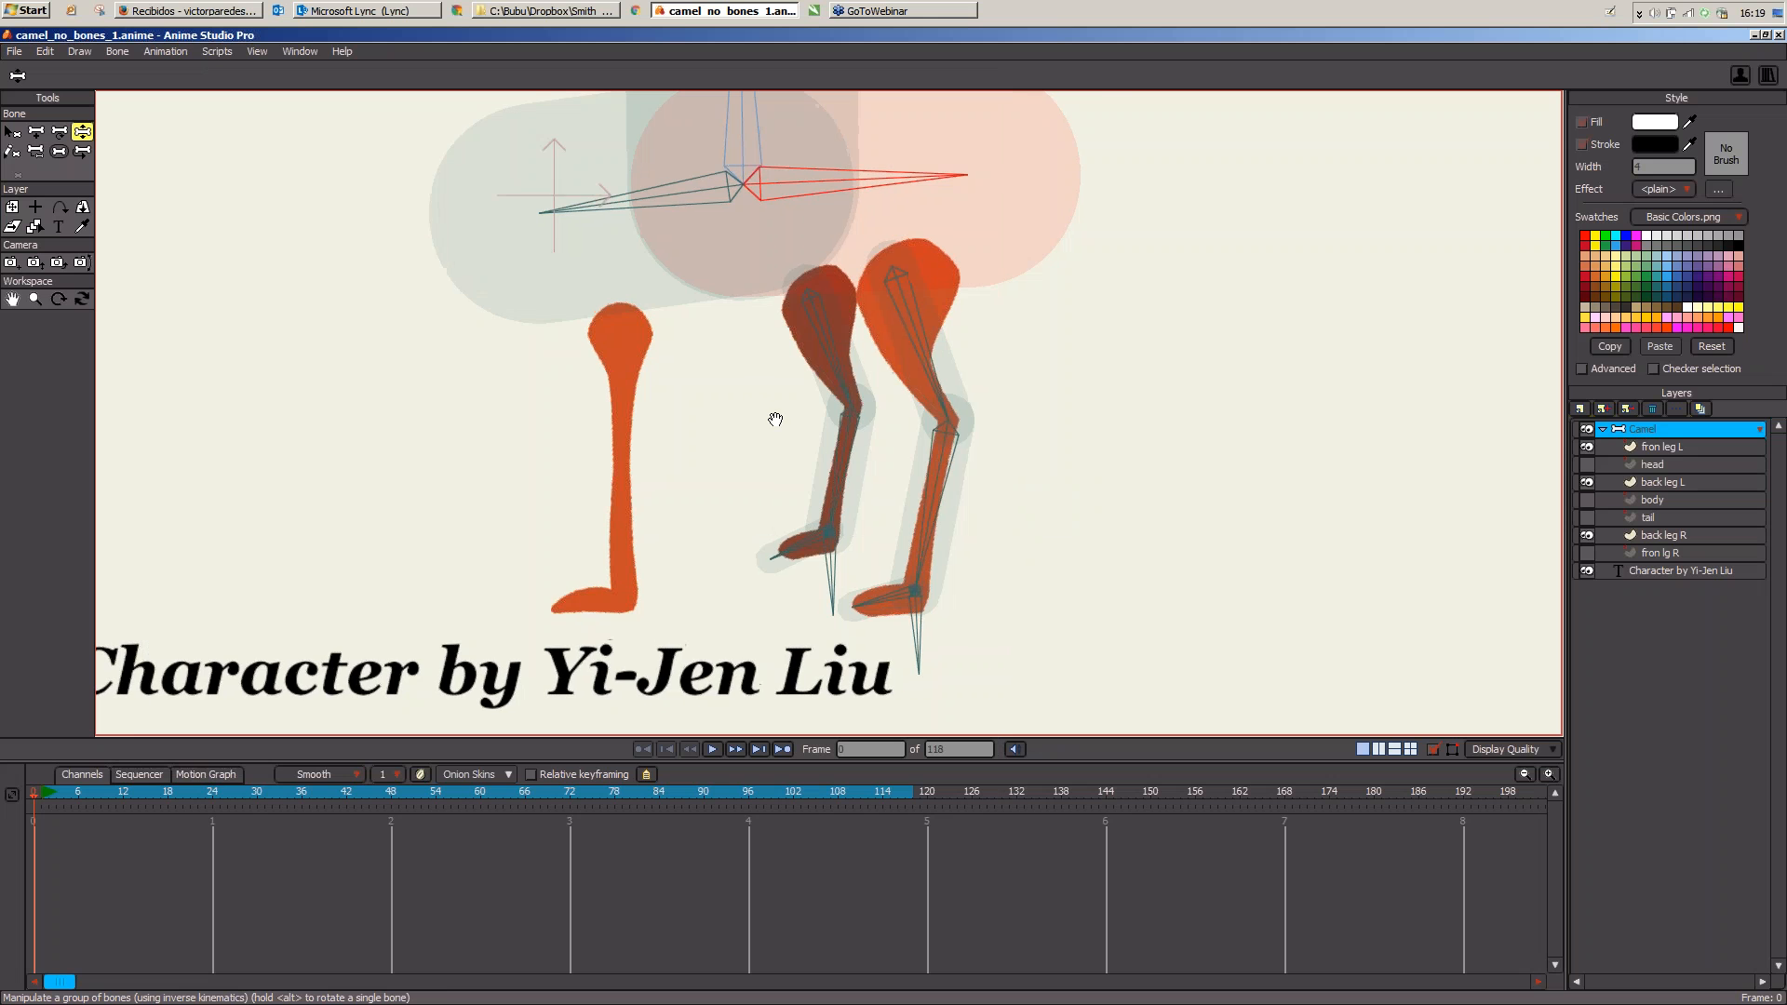
{"action": "scroll", "coordinate": [776, 419], "scroll_direction": "up", "scroll_amount": 1}
{"action": "left_click", "coordinate": [36, 133]}
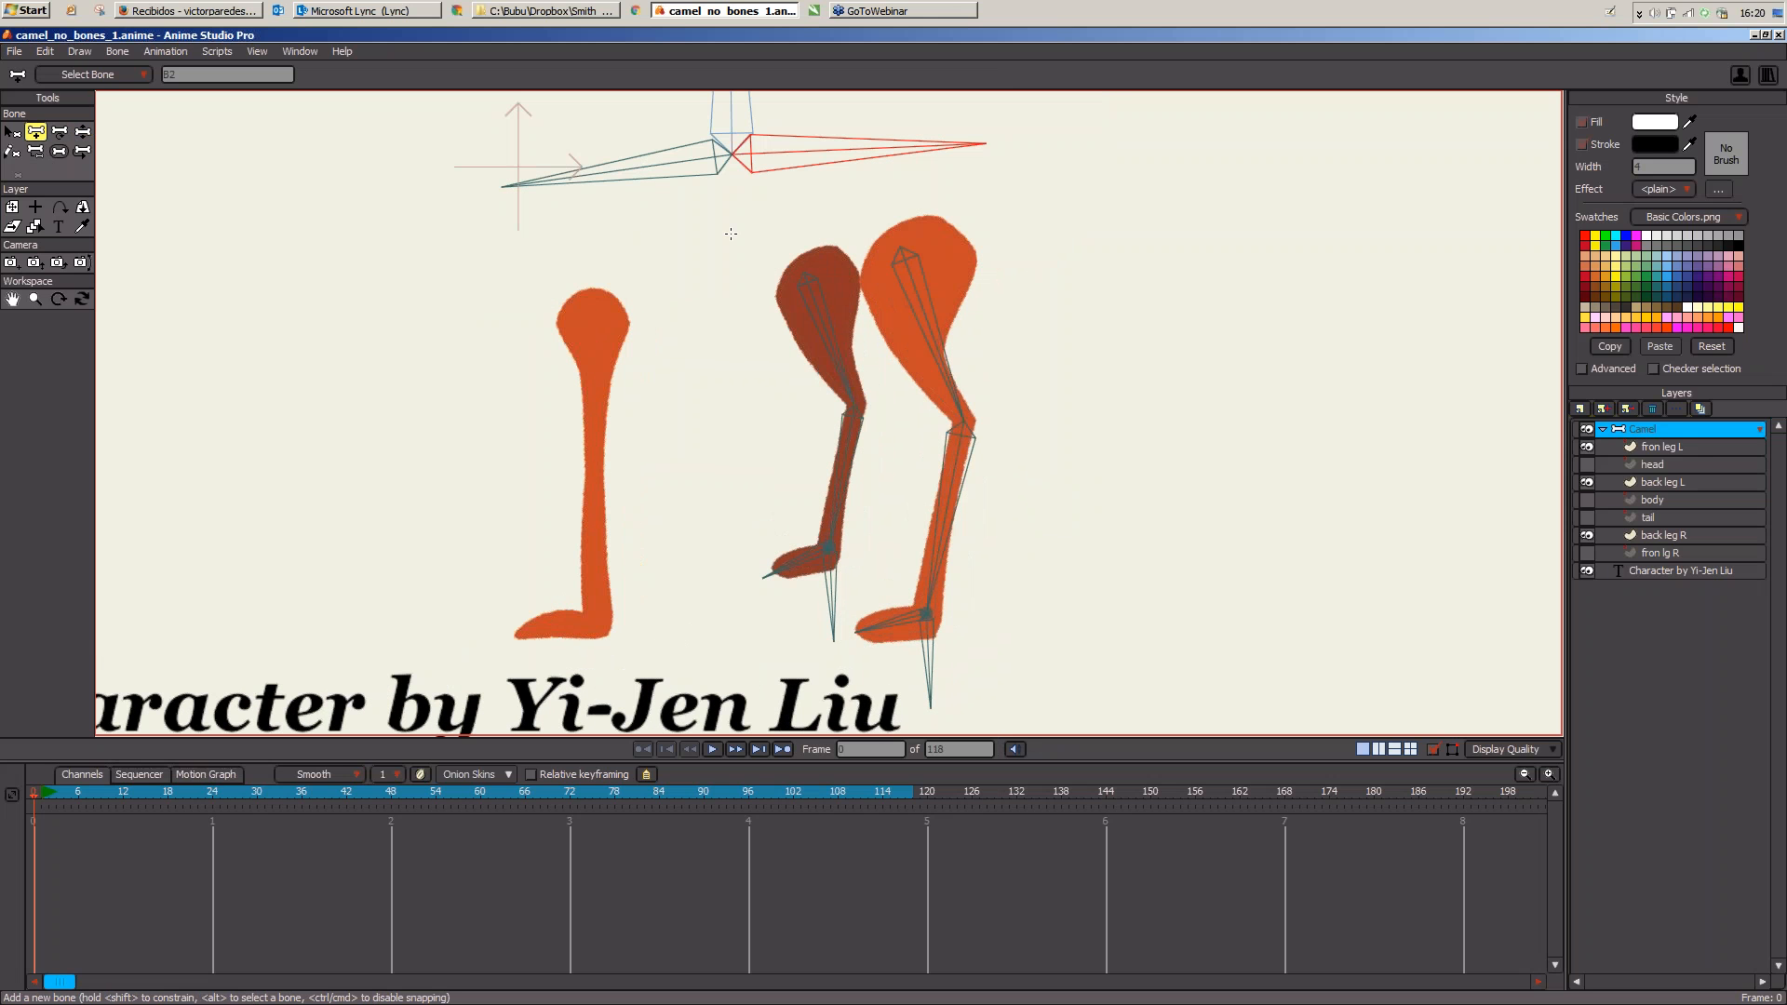
{"action": "scroll", "coordinate": [773, 316], "scroll_direction": "down", "scroll_amount": 1}
{"action": "left_click", "coordinate": [696, 209], "text": "alt"}
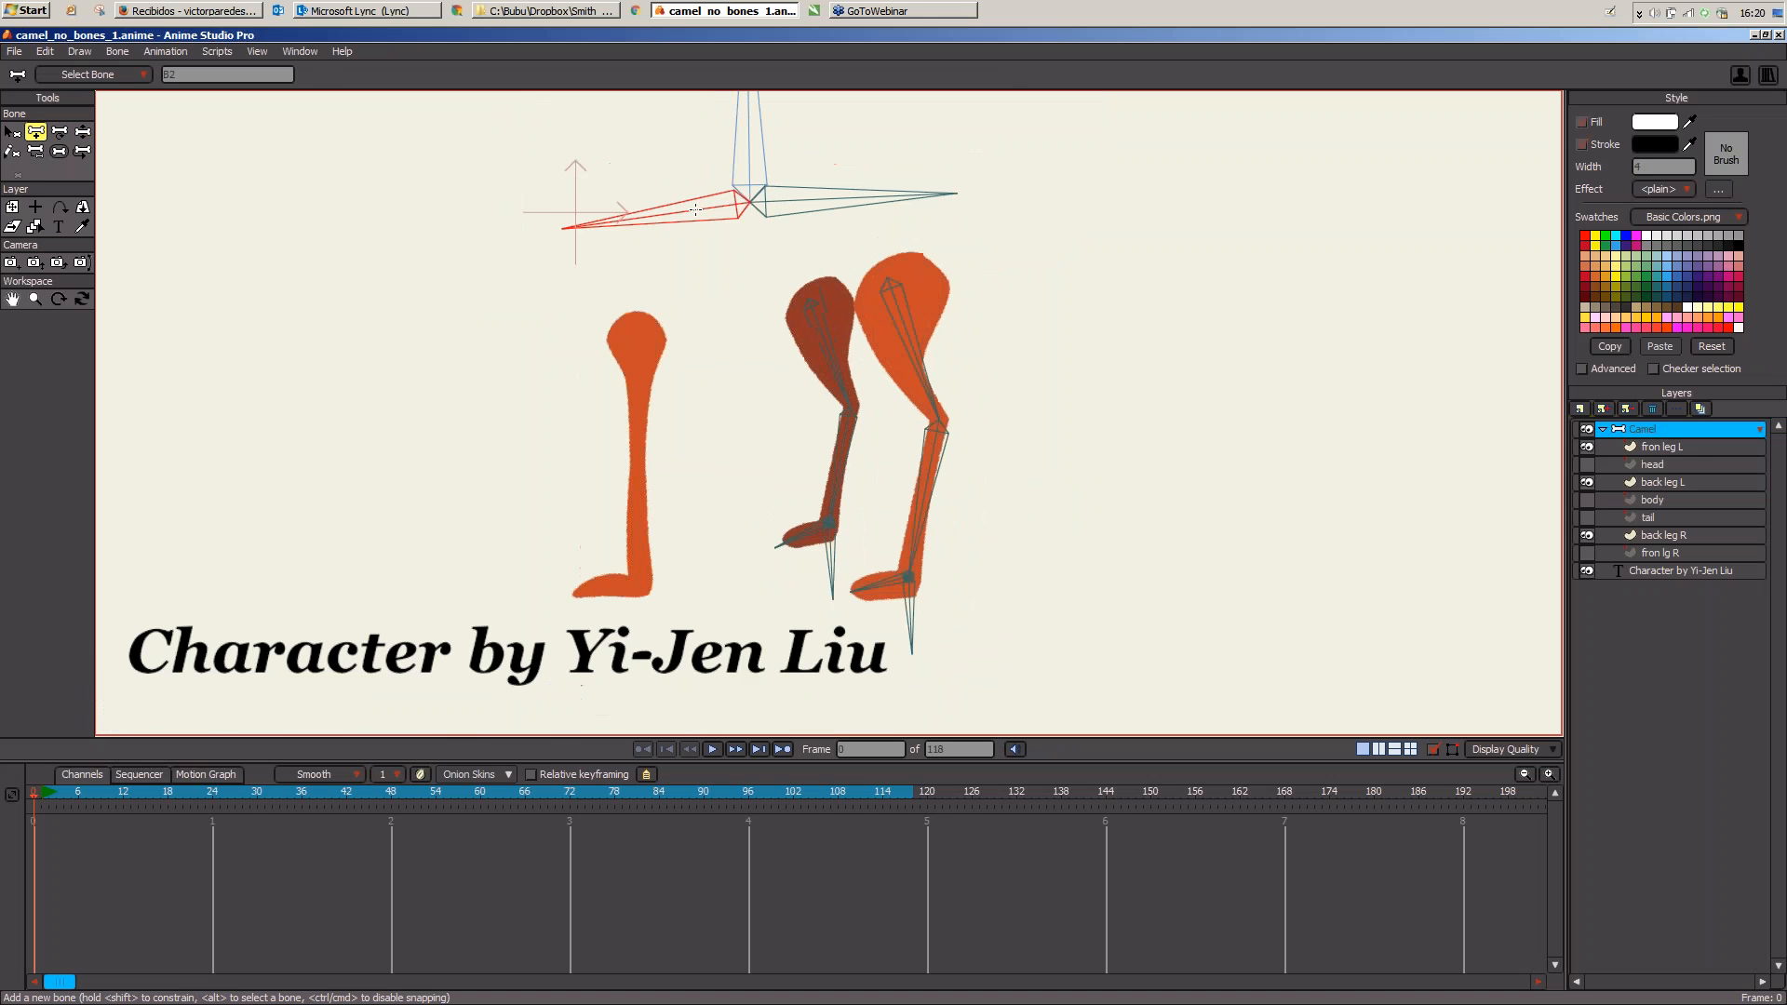
{"action": "scroll", "coordinate": [717, 445], "scroll_direction": "up", "scroll_amount": 1}
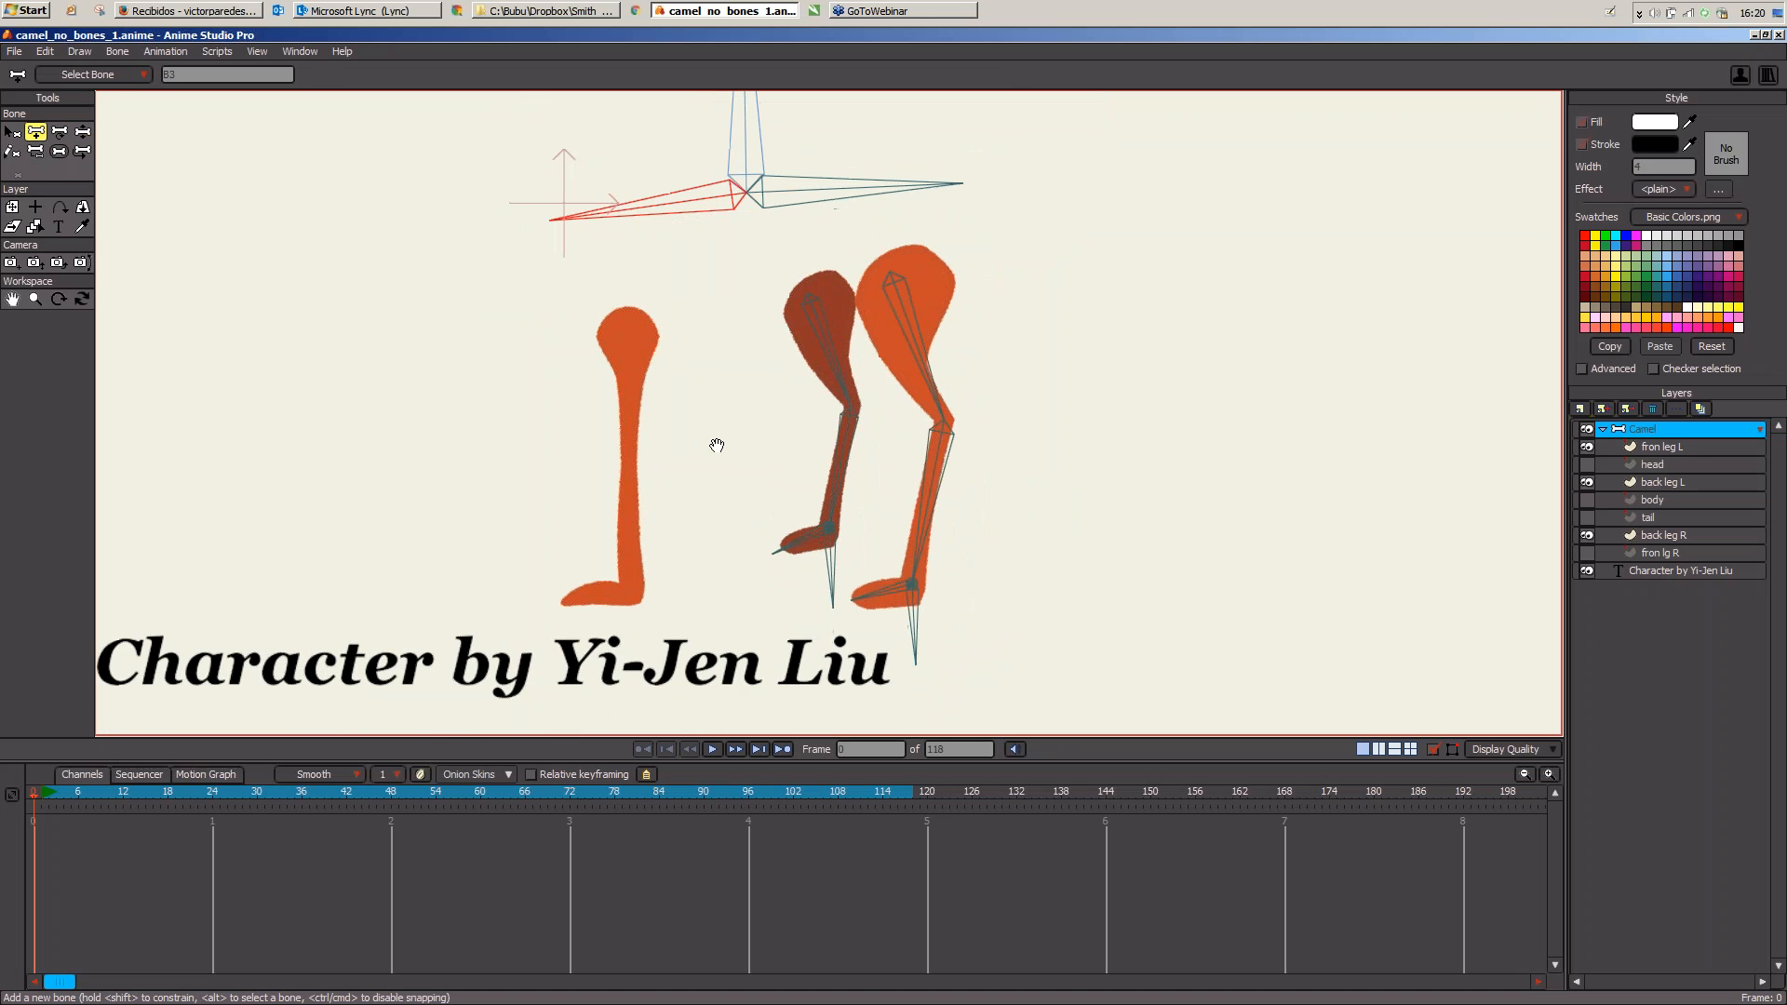
{"action": "scroll", "coordinate": [717, 445], "scroll_direction": "up", "scroll_amount": 1}
{"action": "left_click_drag", "start_coordinate": [600, 315], "coordinate": [688, 616]}
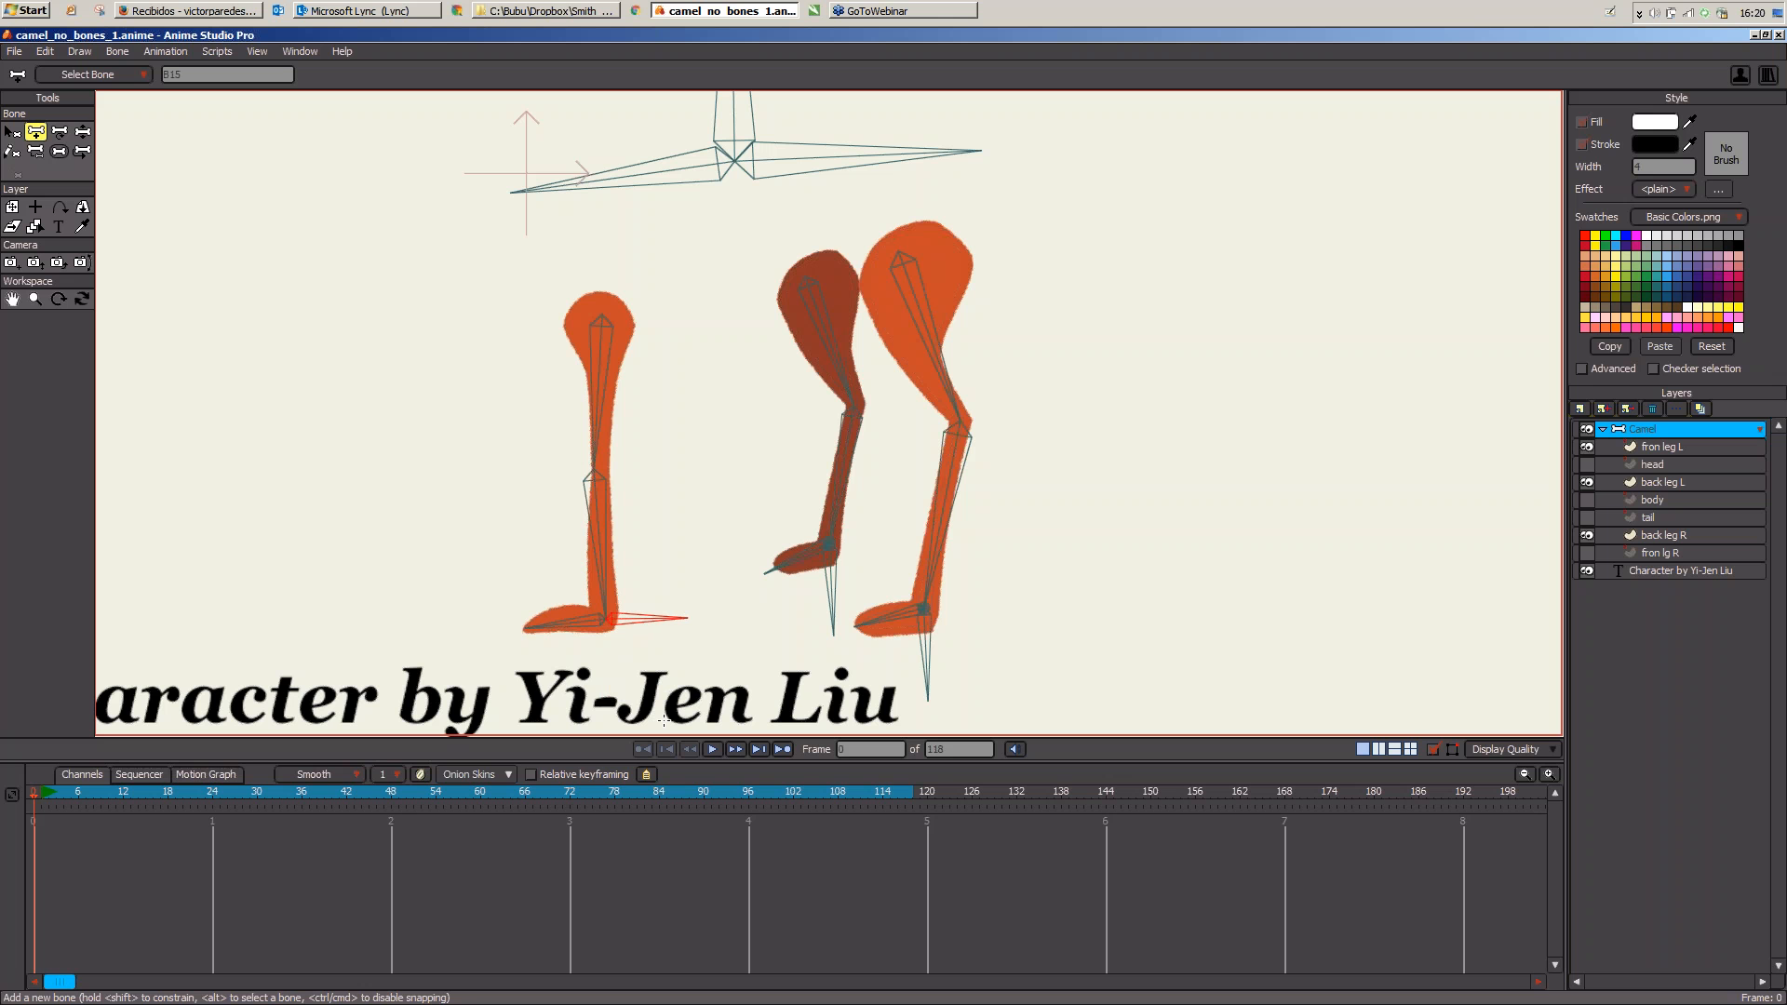
Step: Move both back legs' target bones and the front leg's horizontal target bone with Manipulate Bones to compare how easily overlapping targets can be distinguished
{"action": "left_click", "coordinate": [82, 133]}
{"action": "left_click_drag", "start_coordinate": [833, 591], "coordinate": [622, 607]}
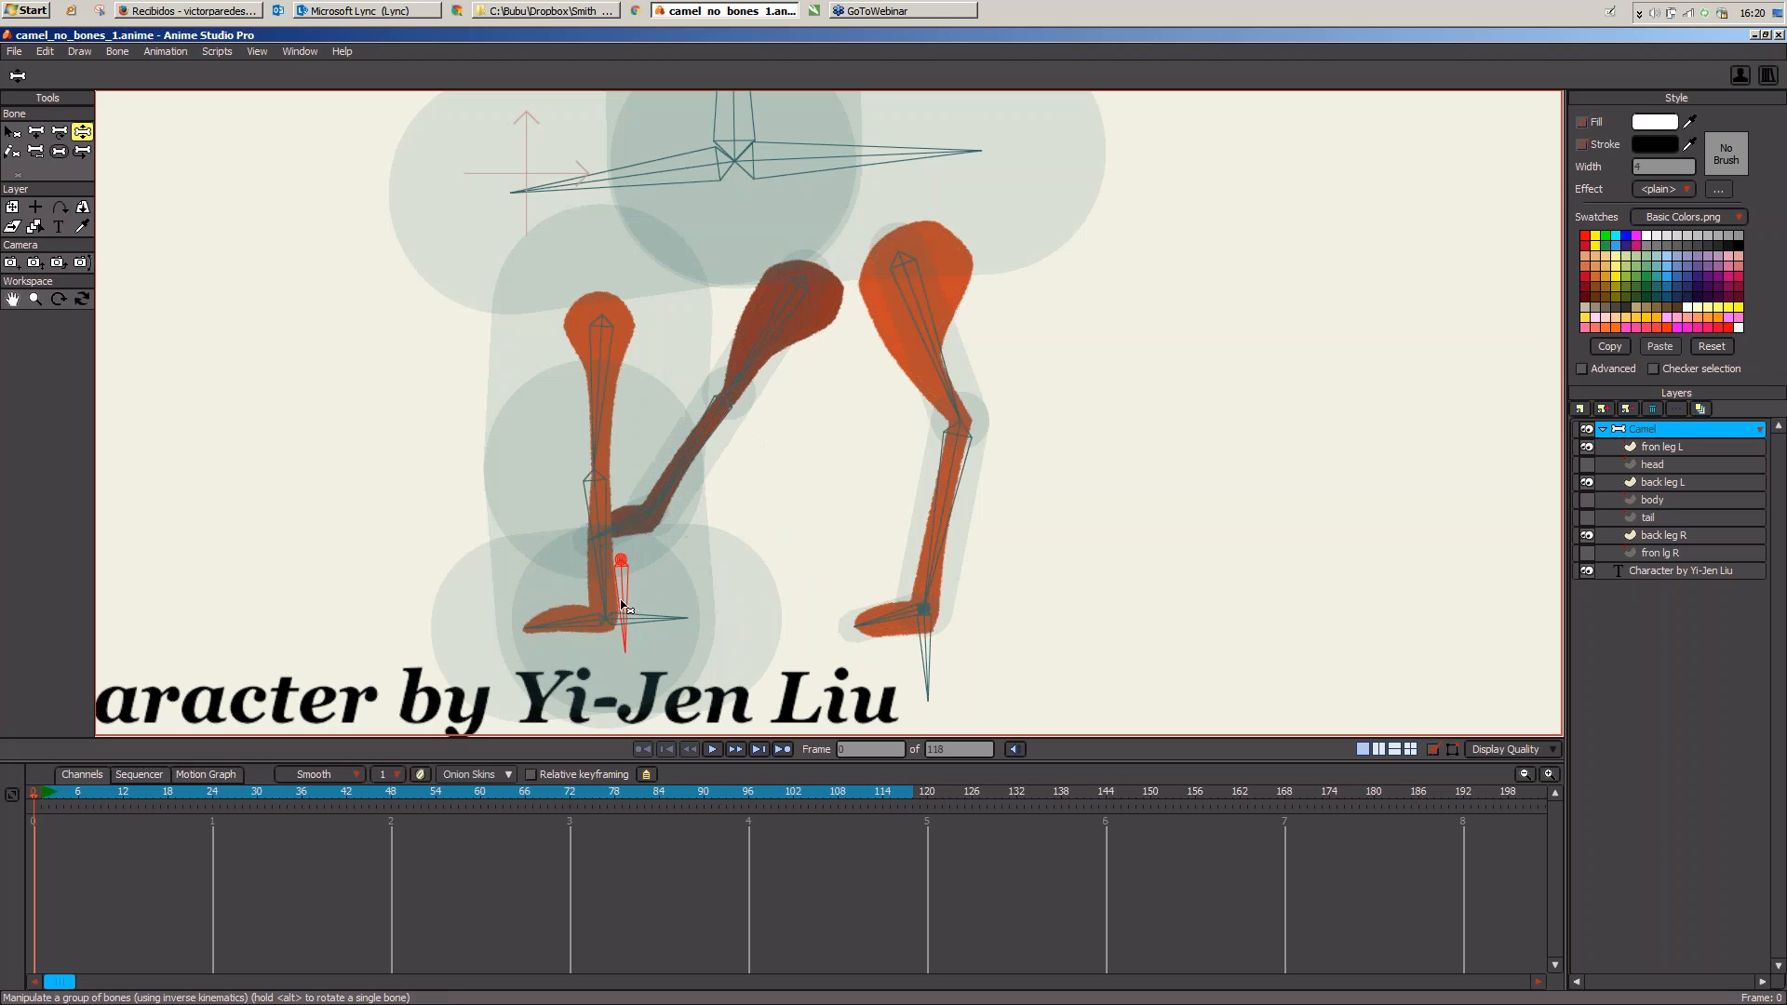
{"action": "left_click_drag", "start_coordinate": [922, 642], "coordinate": [633, 568]}
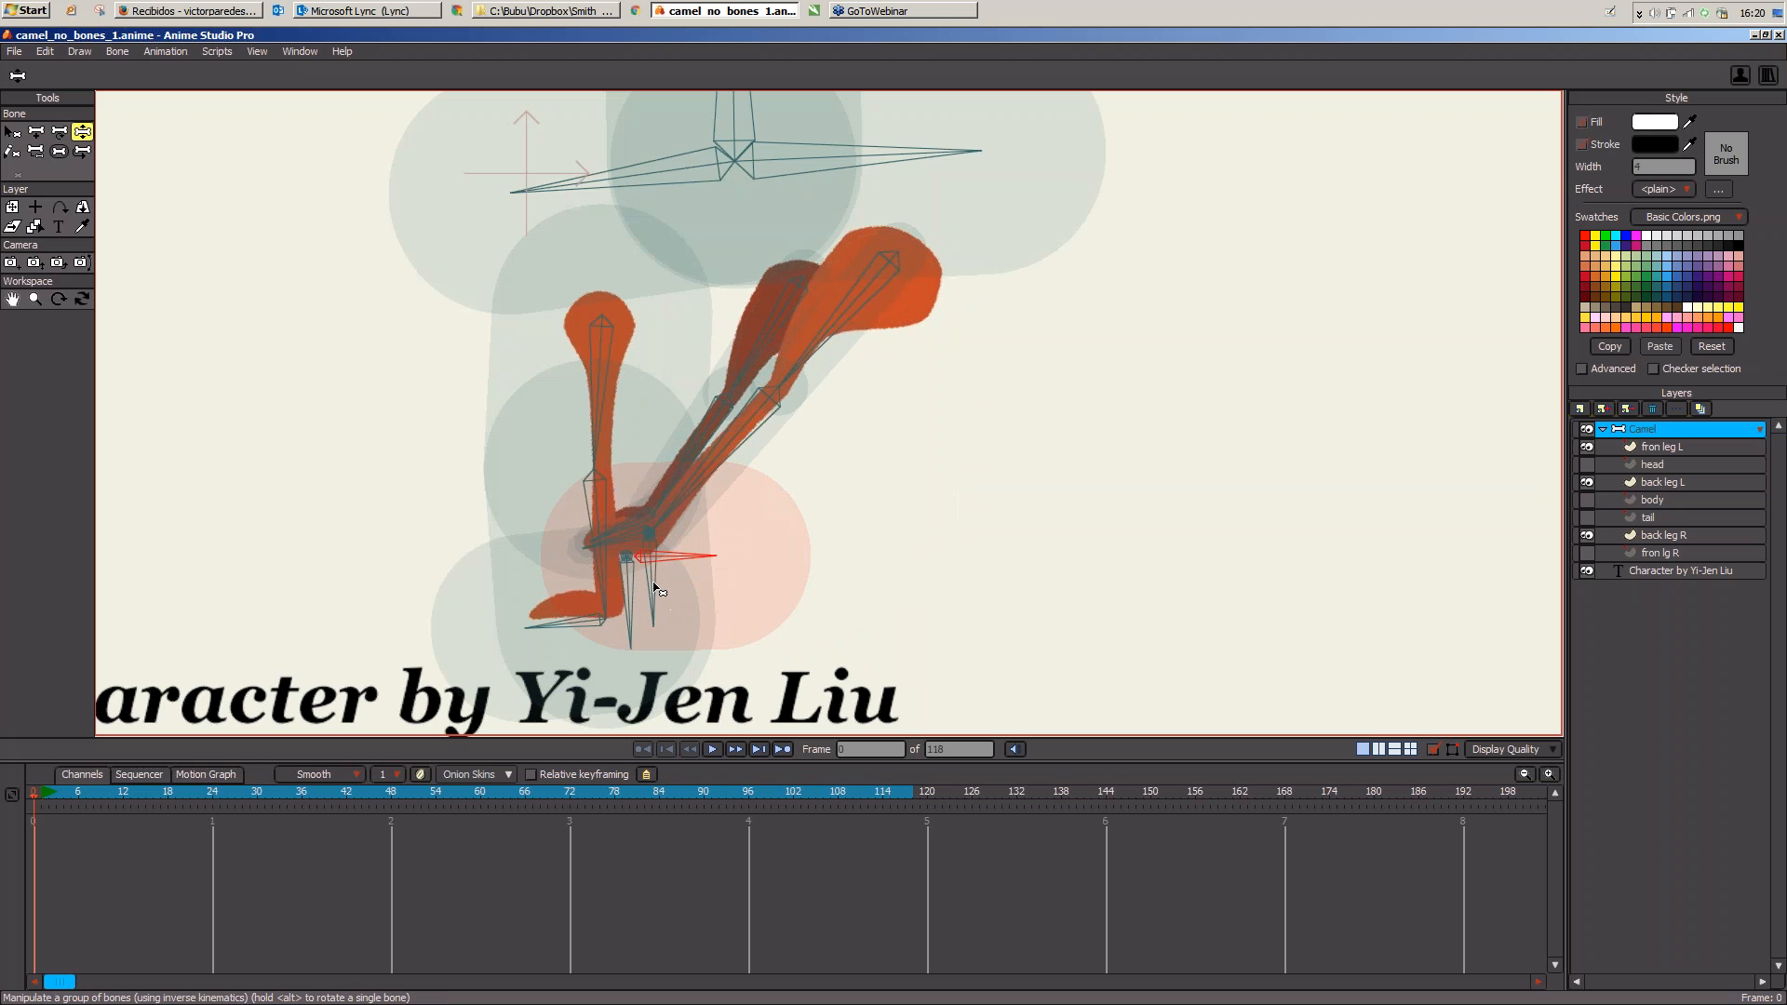
{"action": "left_click", "coordinate": [652, 599]}
{"action": "left_click_drag", "start_coordinate": [653, 599], "coordinate": [842, 544]}
{"action": "left_click_drag", "start_coordinate": [659, 596], "coordinate": [717, 590]}
{"action": "left_click_drag", "start_coordinate": [658, 560], "coordinate": [623, 626]}
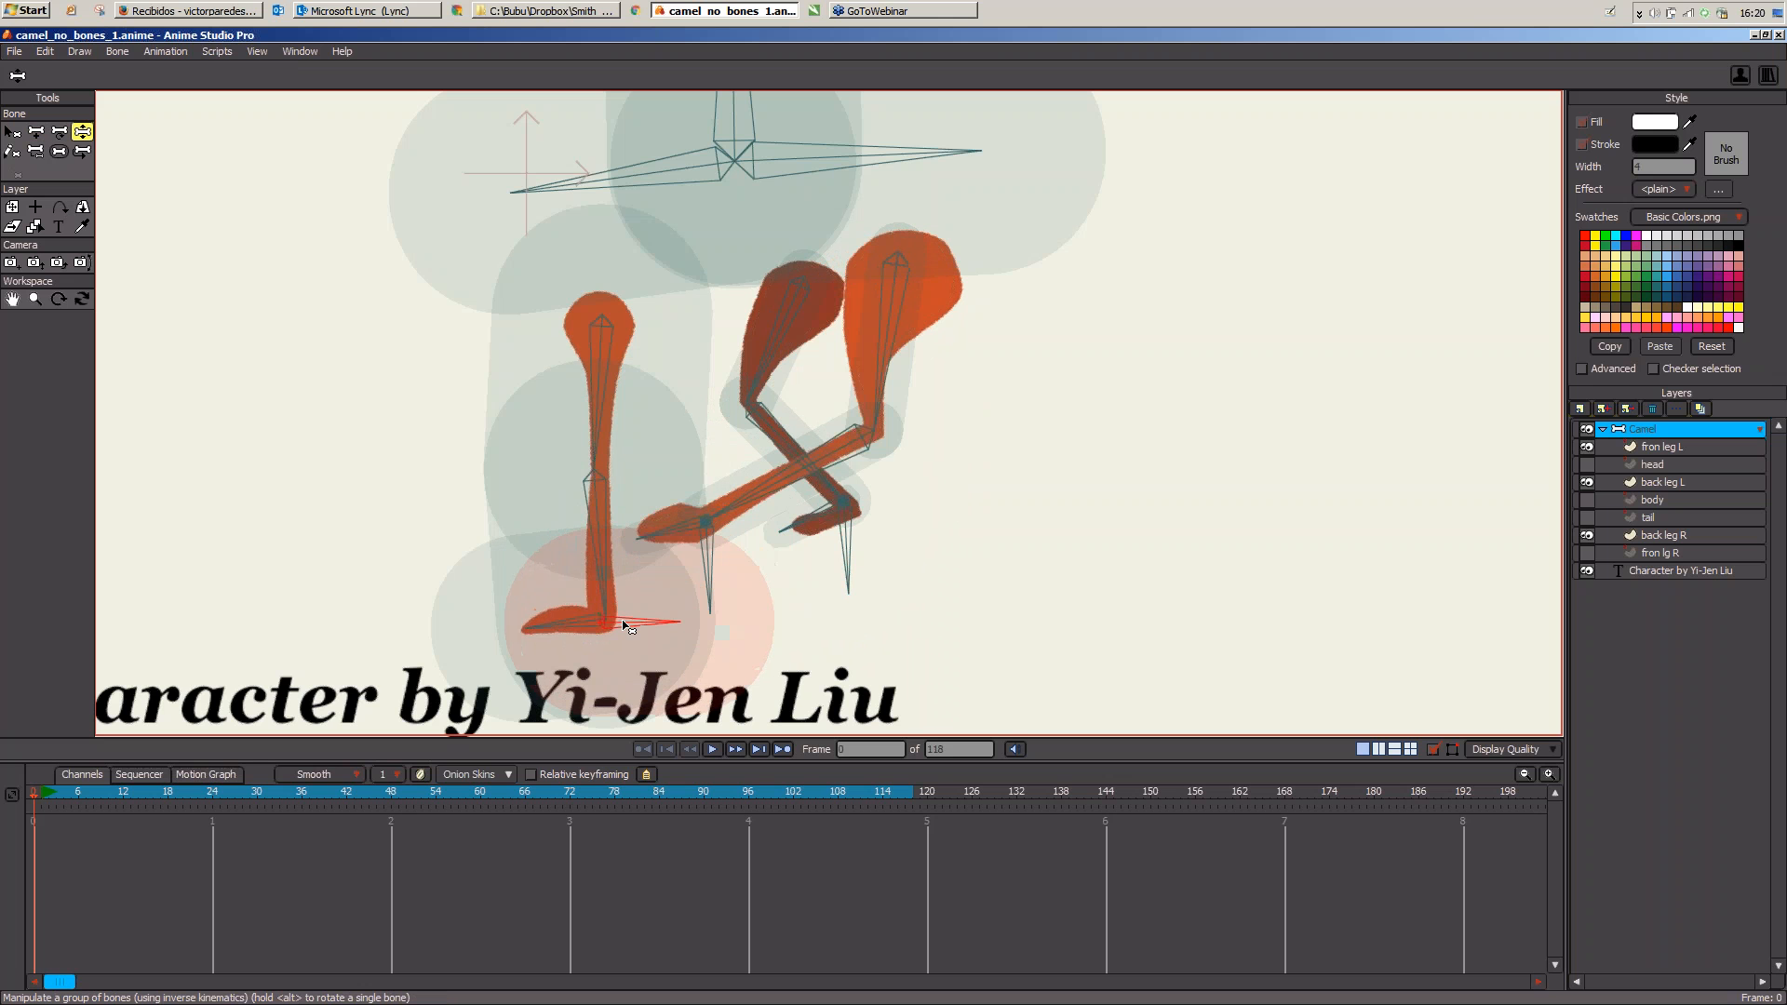
Step: Examine the parent links of the left front leg's bones and its separate target bone with the Reparent Bone tool
{"action": "left_click", "coordinate": [14, 131]}
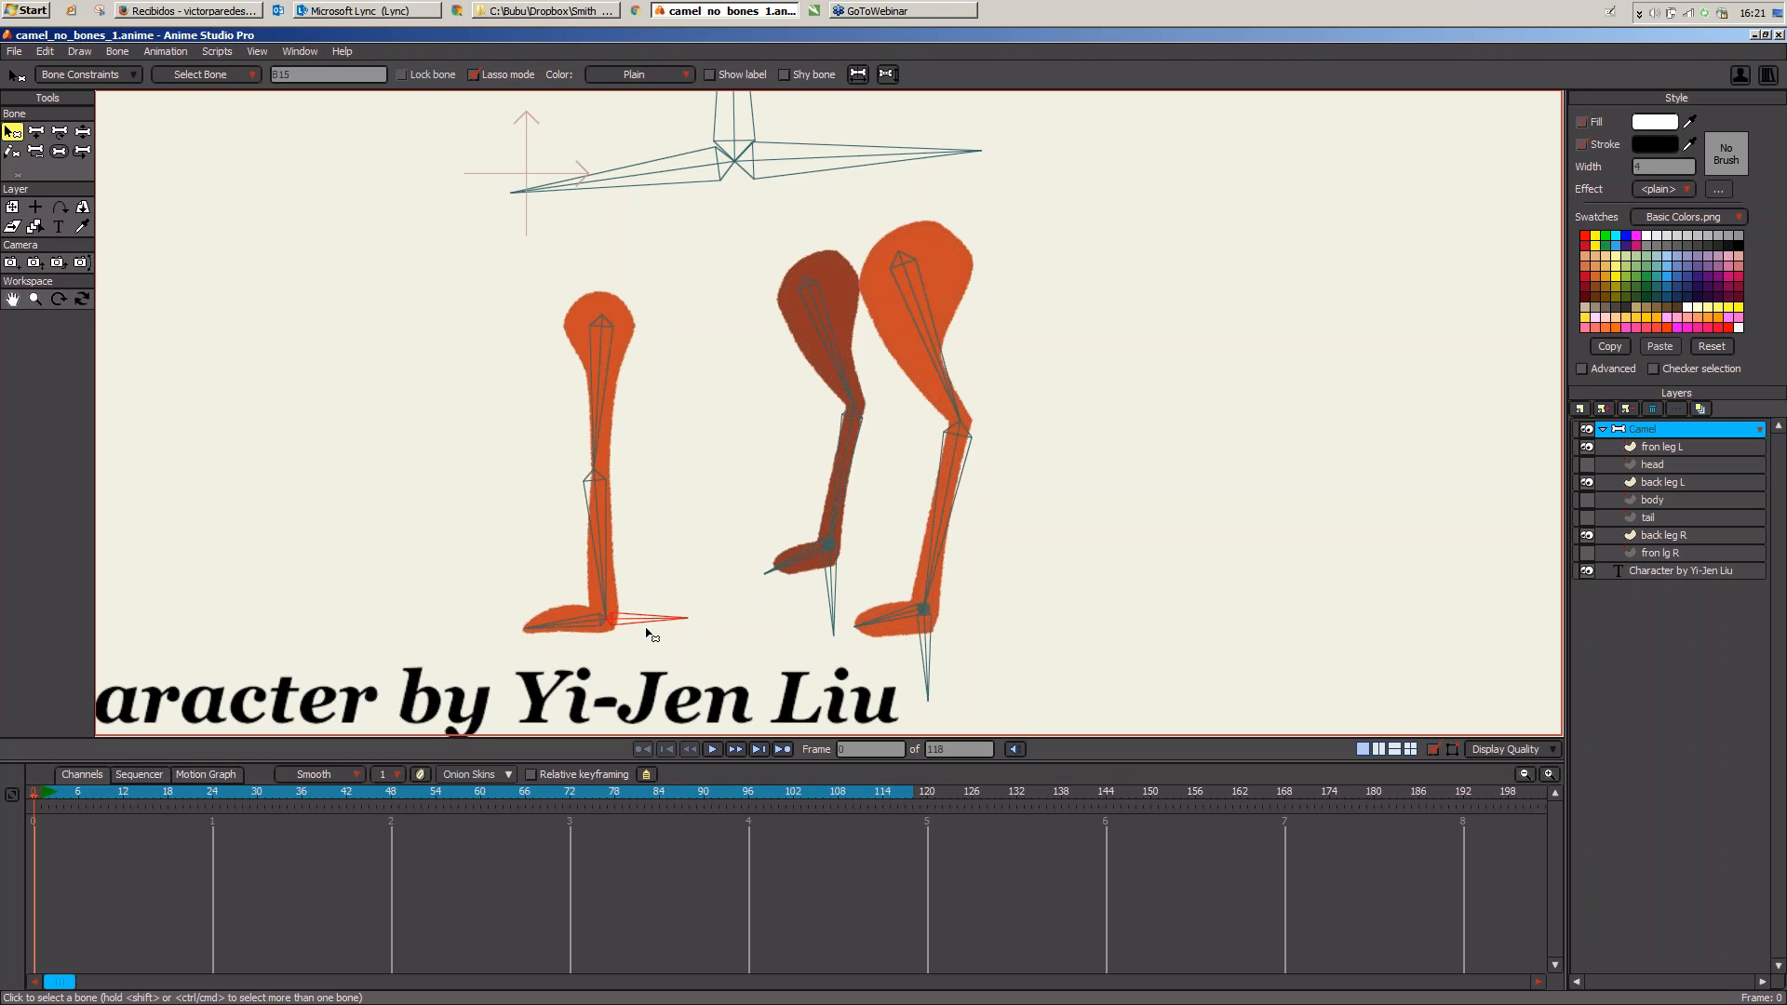
{"action": "left_click", "coordinate": [36, 151]}
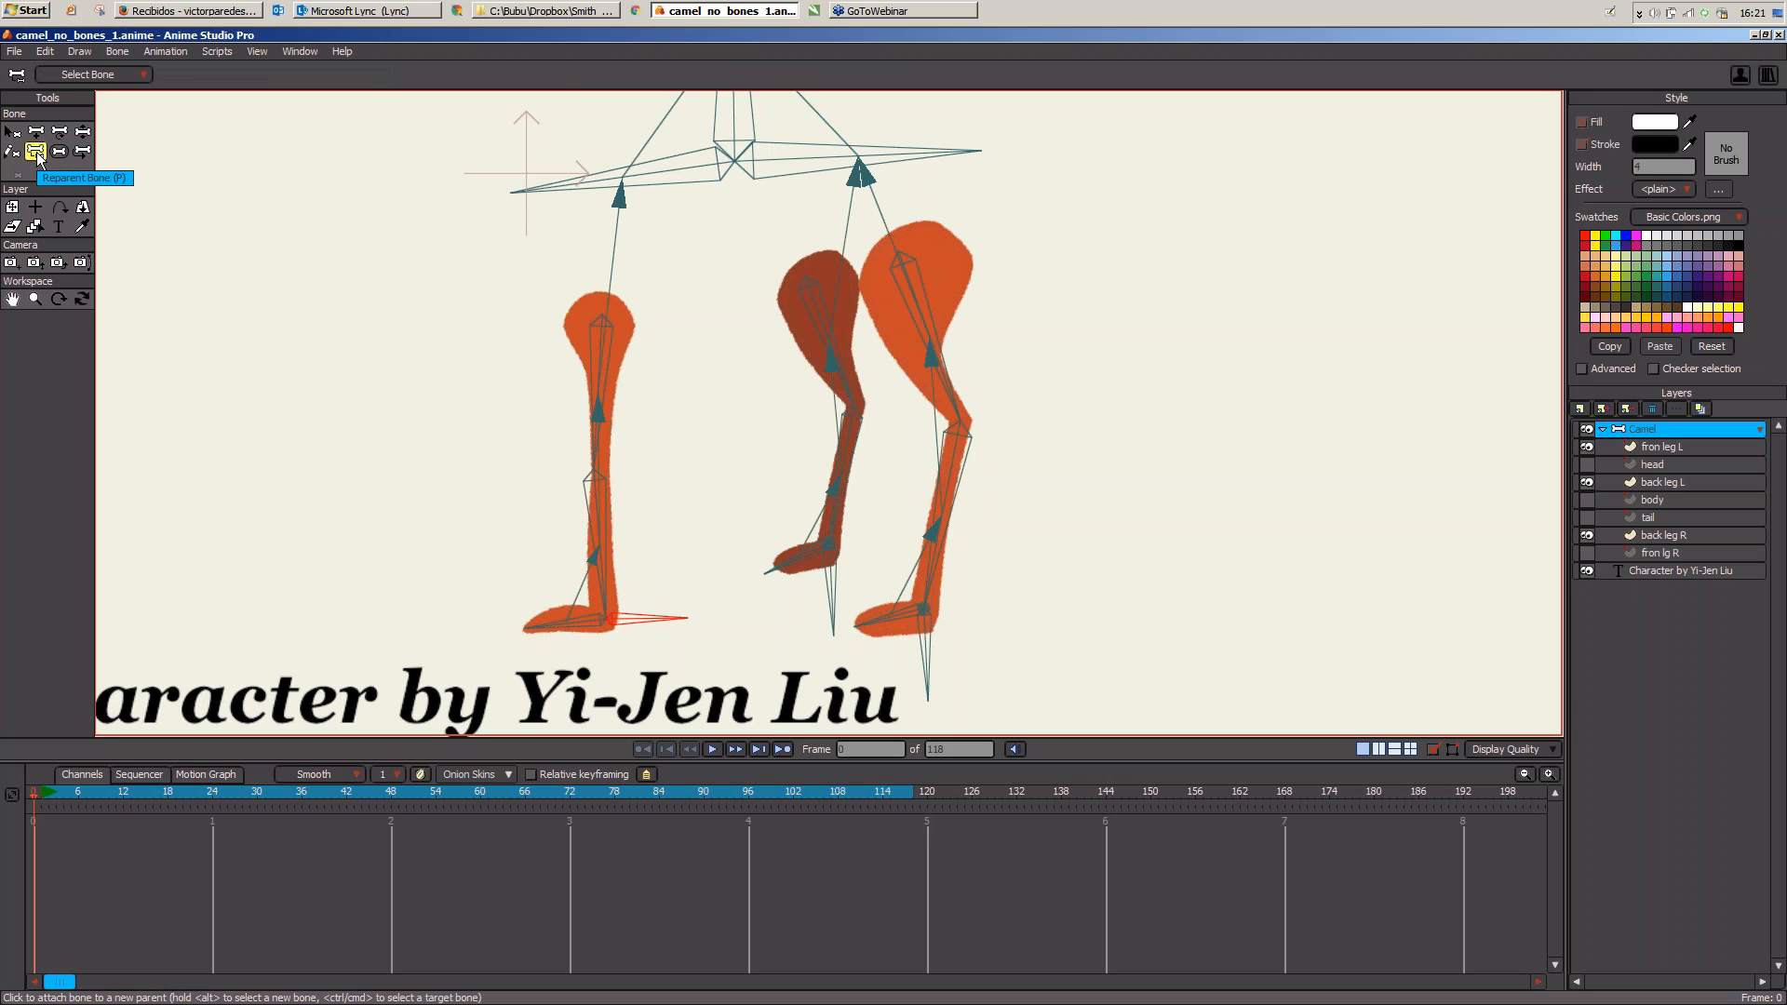
{"action": "left_click", "coordinate": [603, 544]}
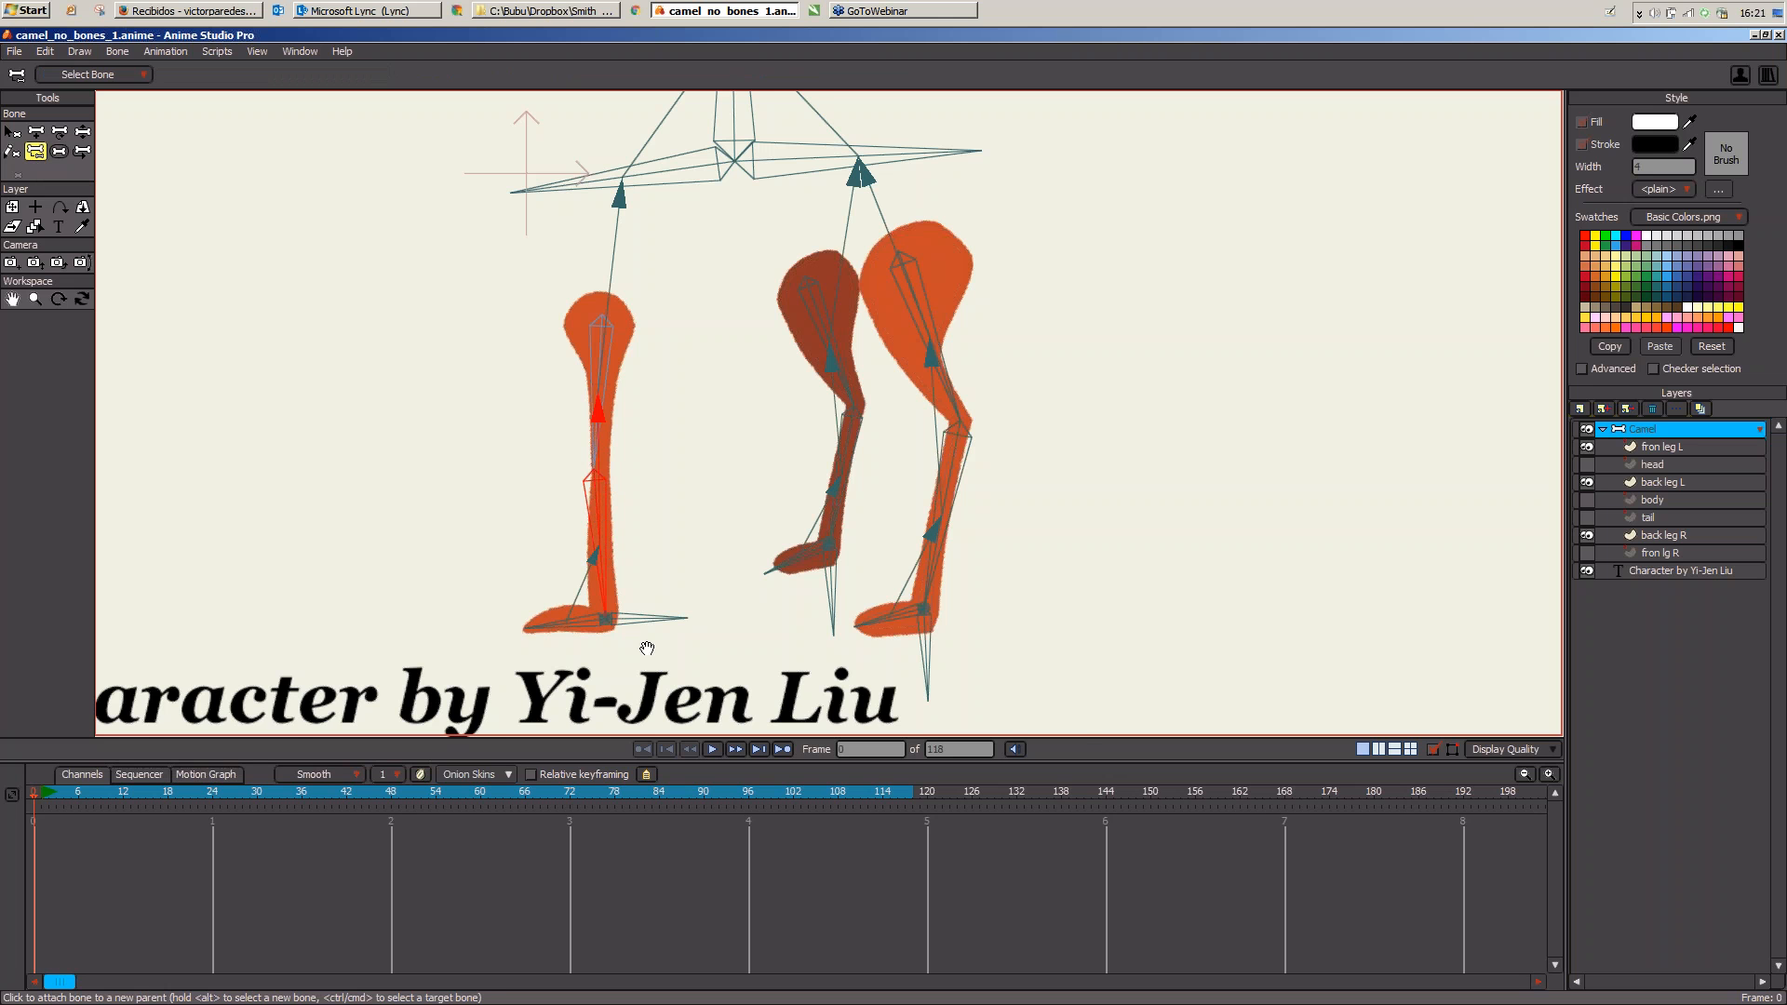
{"action": "left_click_drag", "start_coordinate": [647, 649], "coordinate": [650, 635]}
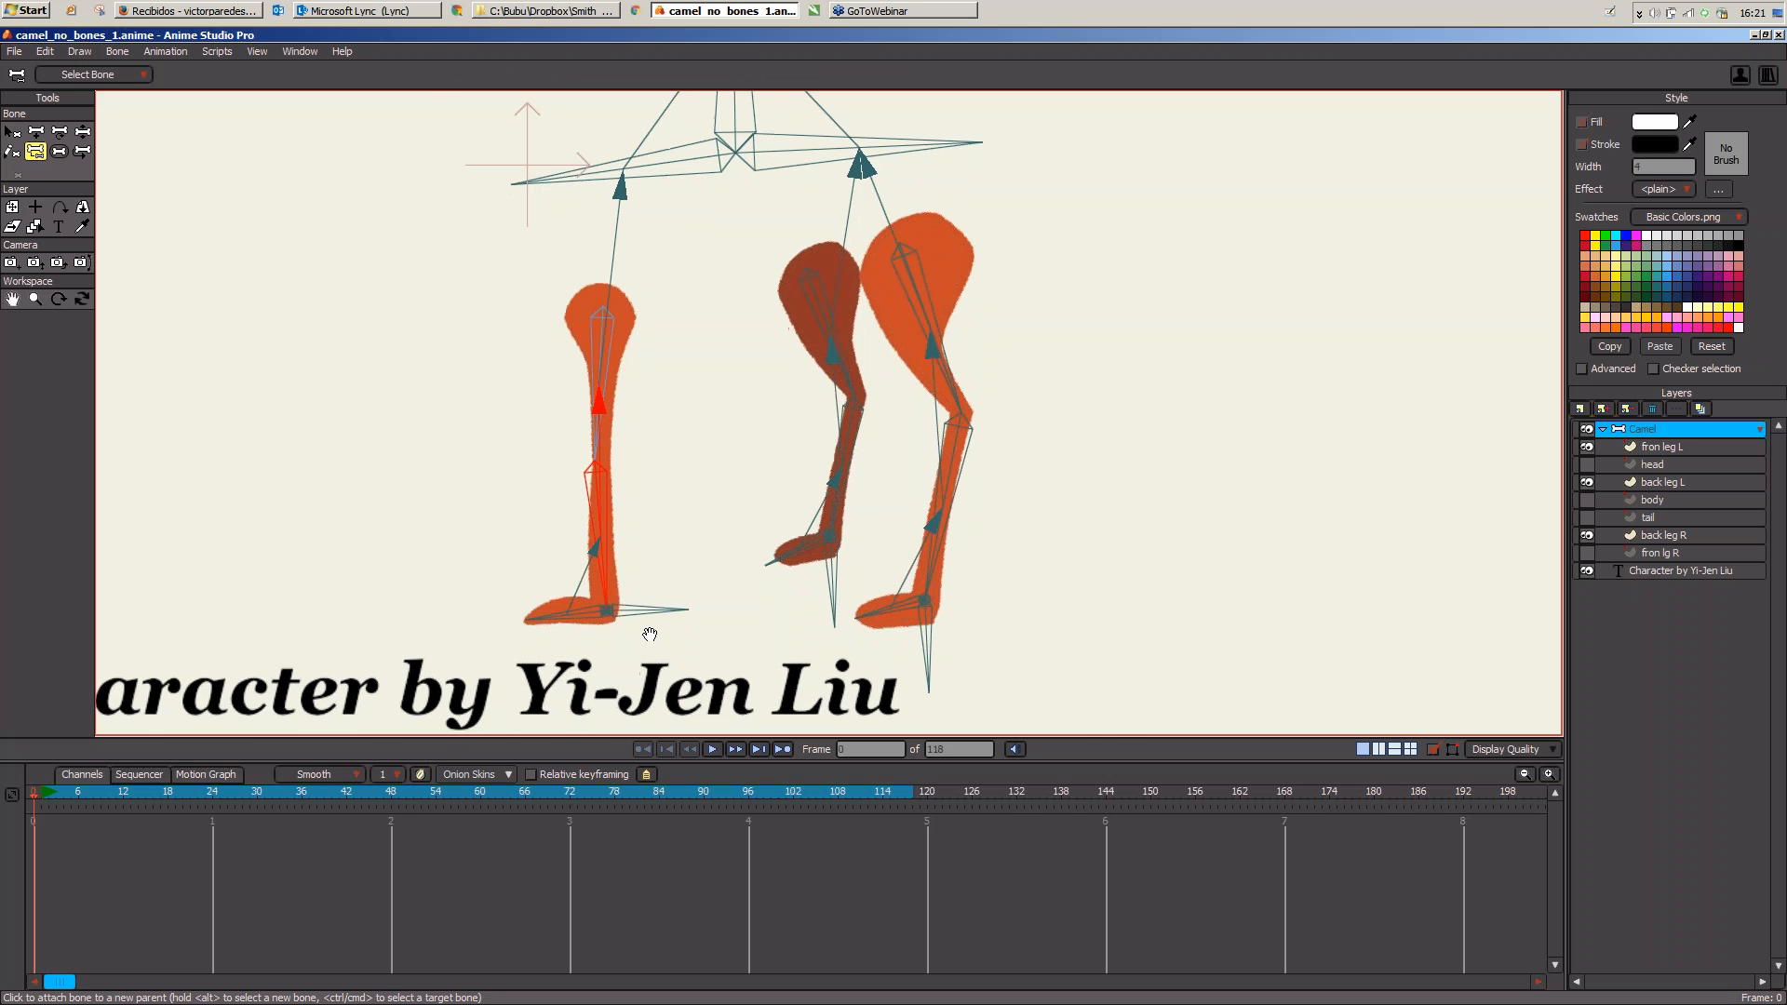
{"action": "scroll", "coordinate": [650, 635], "scroll_direction": "up", "scroll_amount": 3}
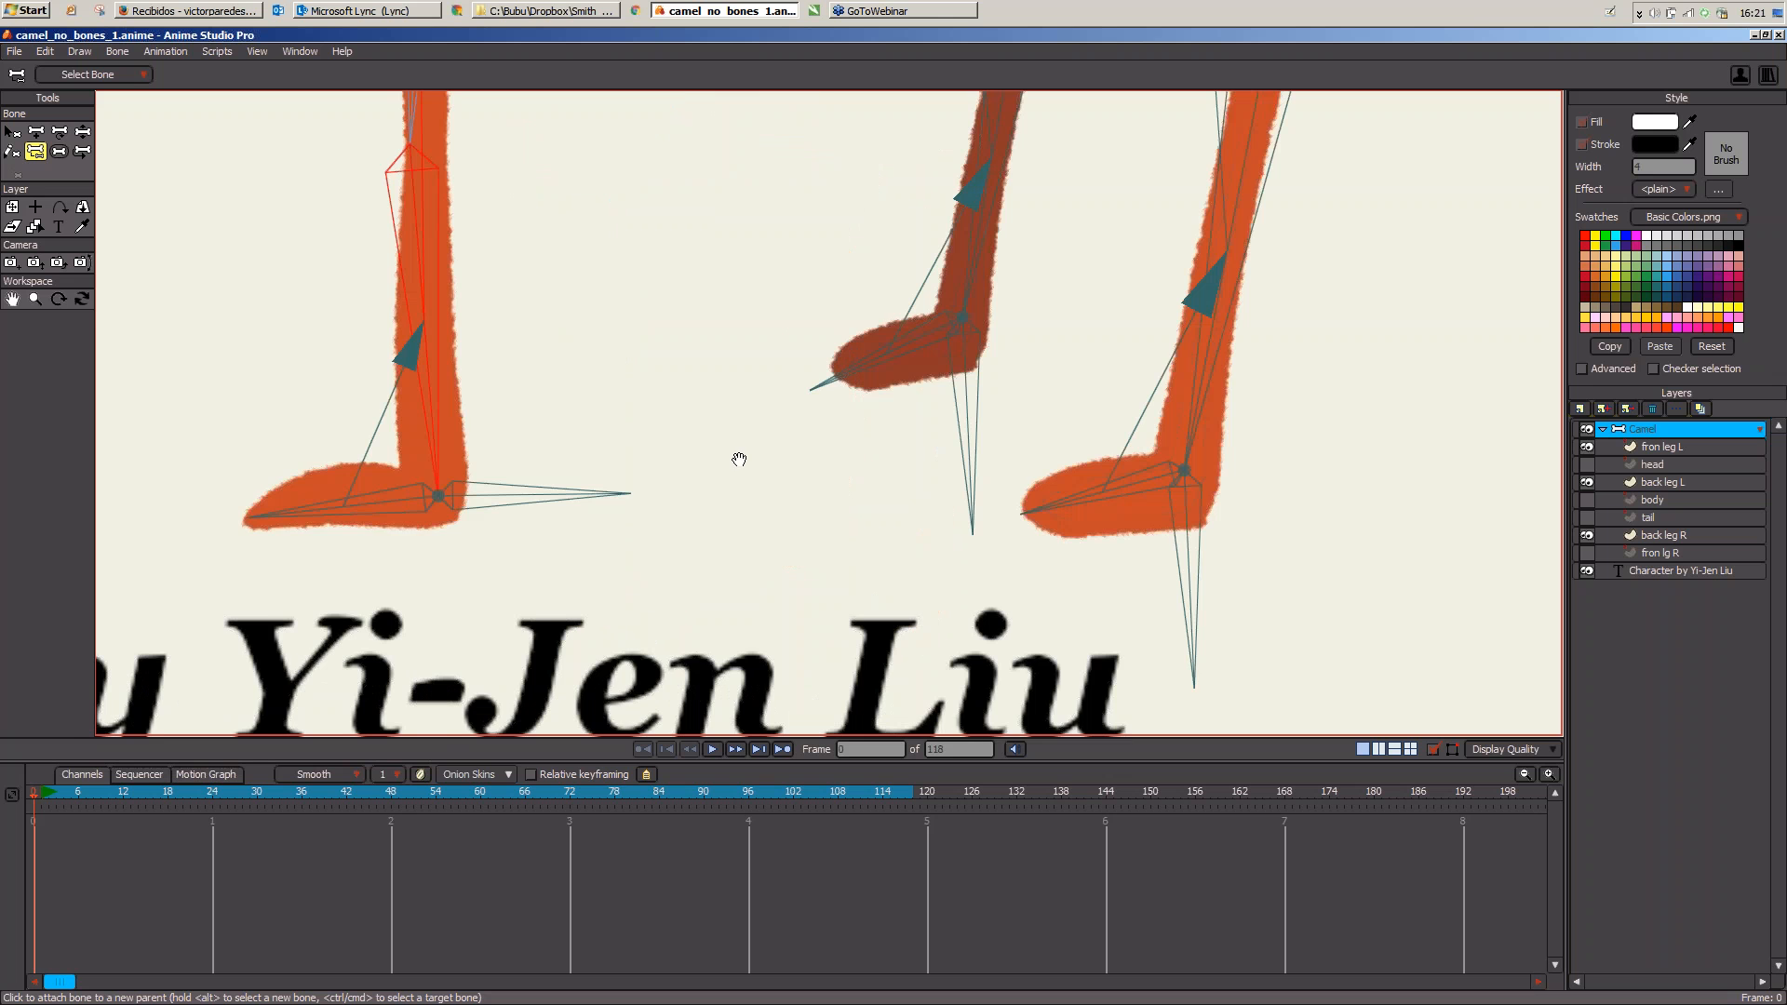
{"action": "scroll", "coordinate": [515, 496], "scroll_direction": "down", "scroll_amount": 2}
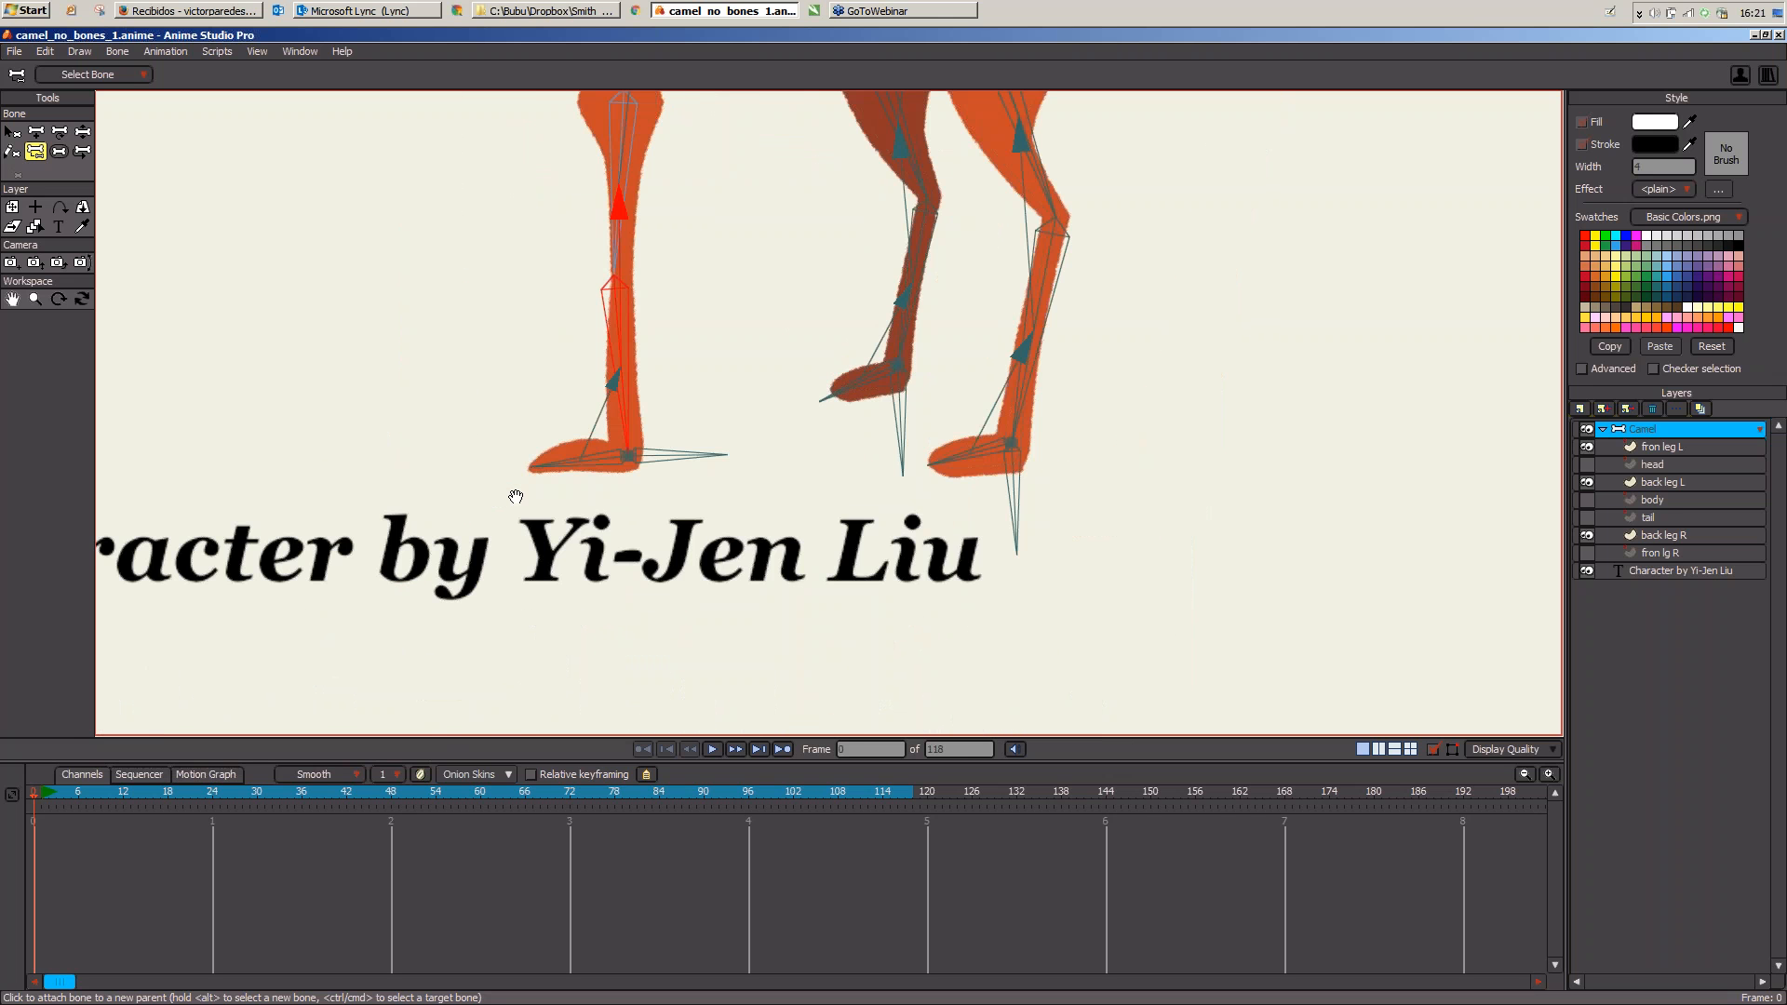
{"action": "scroll", "coordinate": [516, 496], "scroll_direction": "down", "scroll_amount": 2}
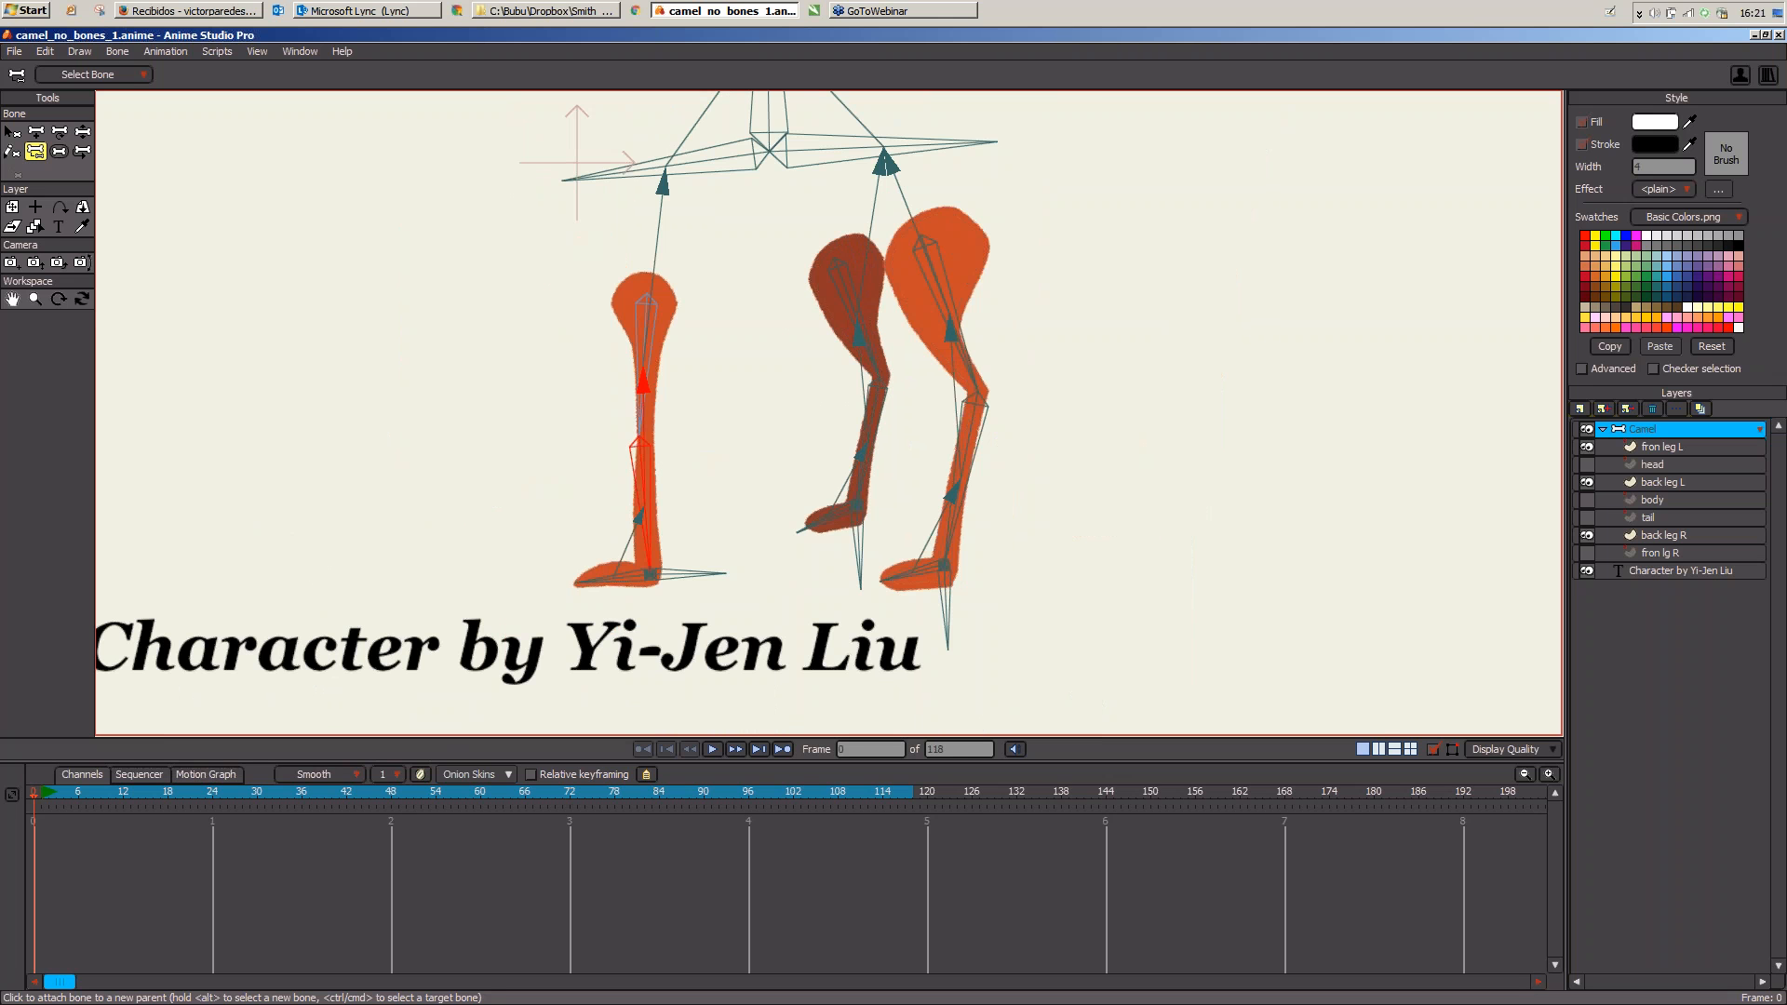
Step: Reduce the bone strength of the left front leg's thigh, shin, foot and target bones, testing the bend with Manipulate Bones
{"action": "left_click", "coordinate": [82, 131]}
{"action": "left_click_drag", "start_coordinate": [729, 592], "coordinate": [649, 421]}
{"action": "left_click", "coordinate": [58, 151]}
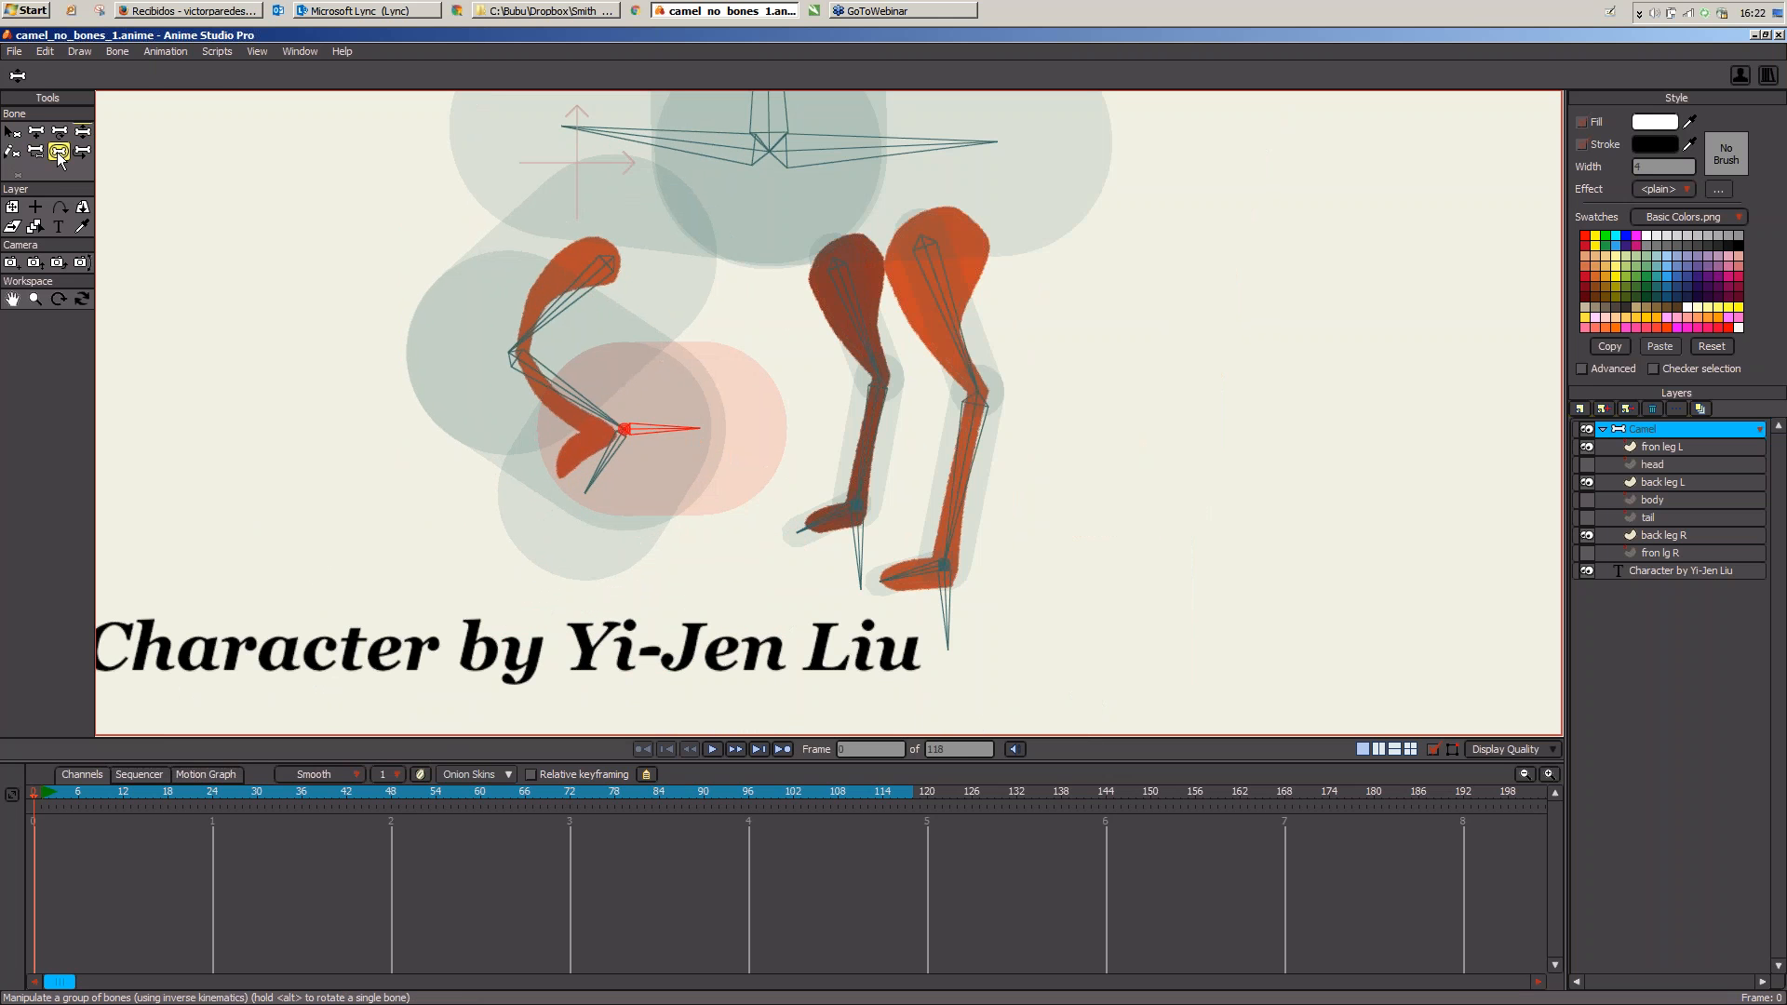
{"action": "left_click", "coordinate": [526, 338]}
{"action": "left_click_drag", "start_coordinate": [523, 331], "coordinate": [481, 346]}
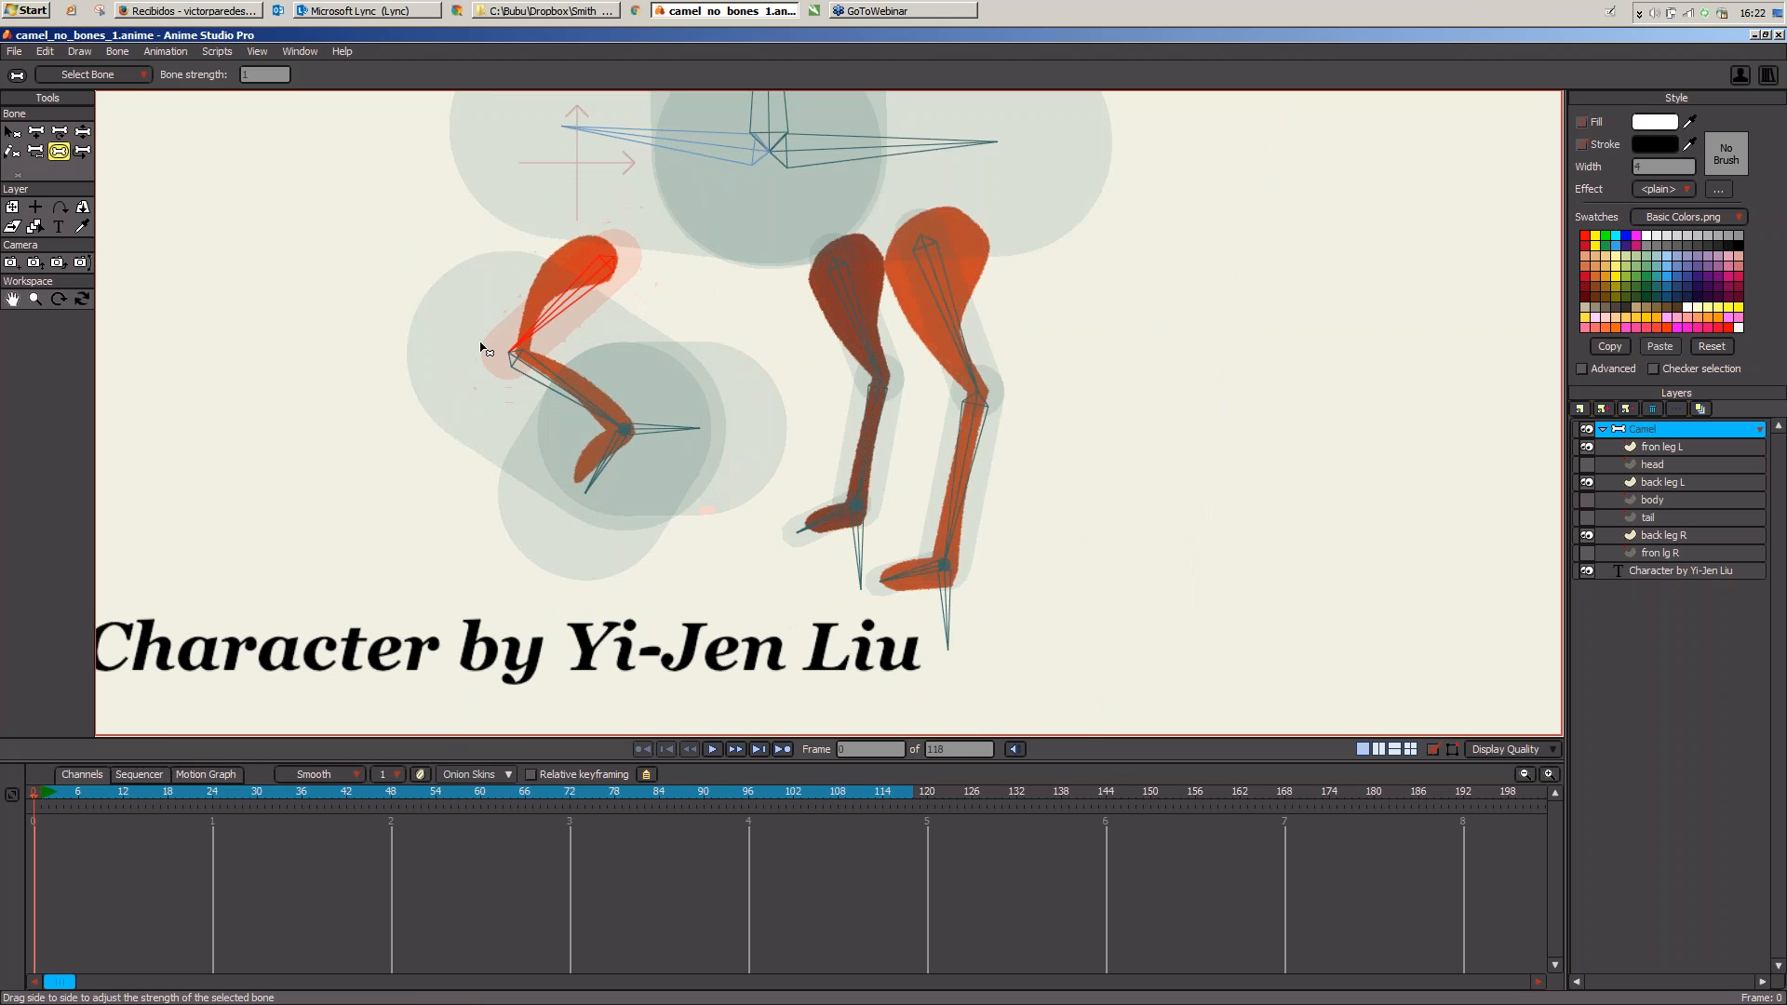
{"action": "left_click_drag", "start_coordinate": [577, 400], "coordinate": [484, 442]}
{"action": "left_click_drag", "start_coordinate": [586, 485], "coordinate": [506, 496]}
{"action": "left_click_drag", "start_coordinate": [651, 432], "coordinate": [500, 489]}
{"action": "key", "text": "super"}
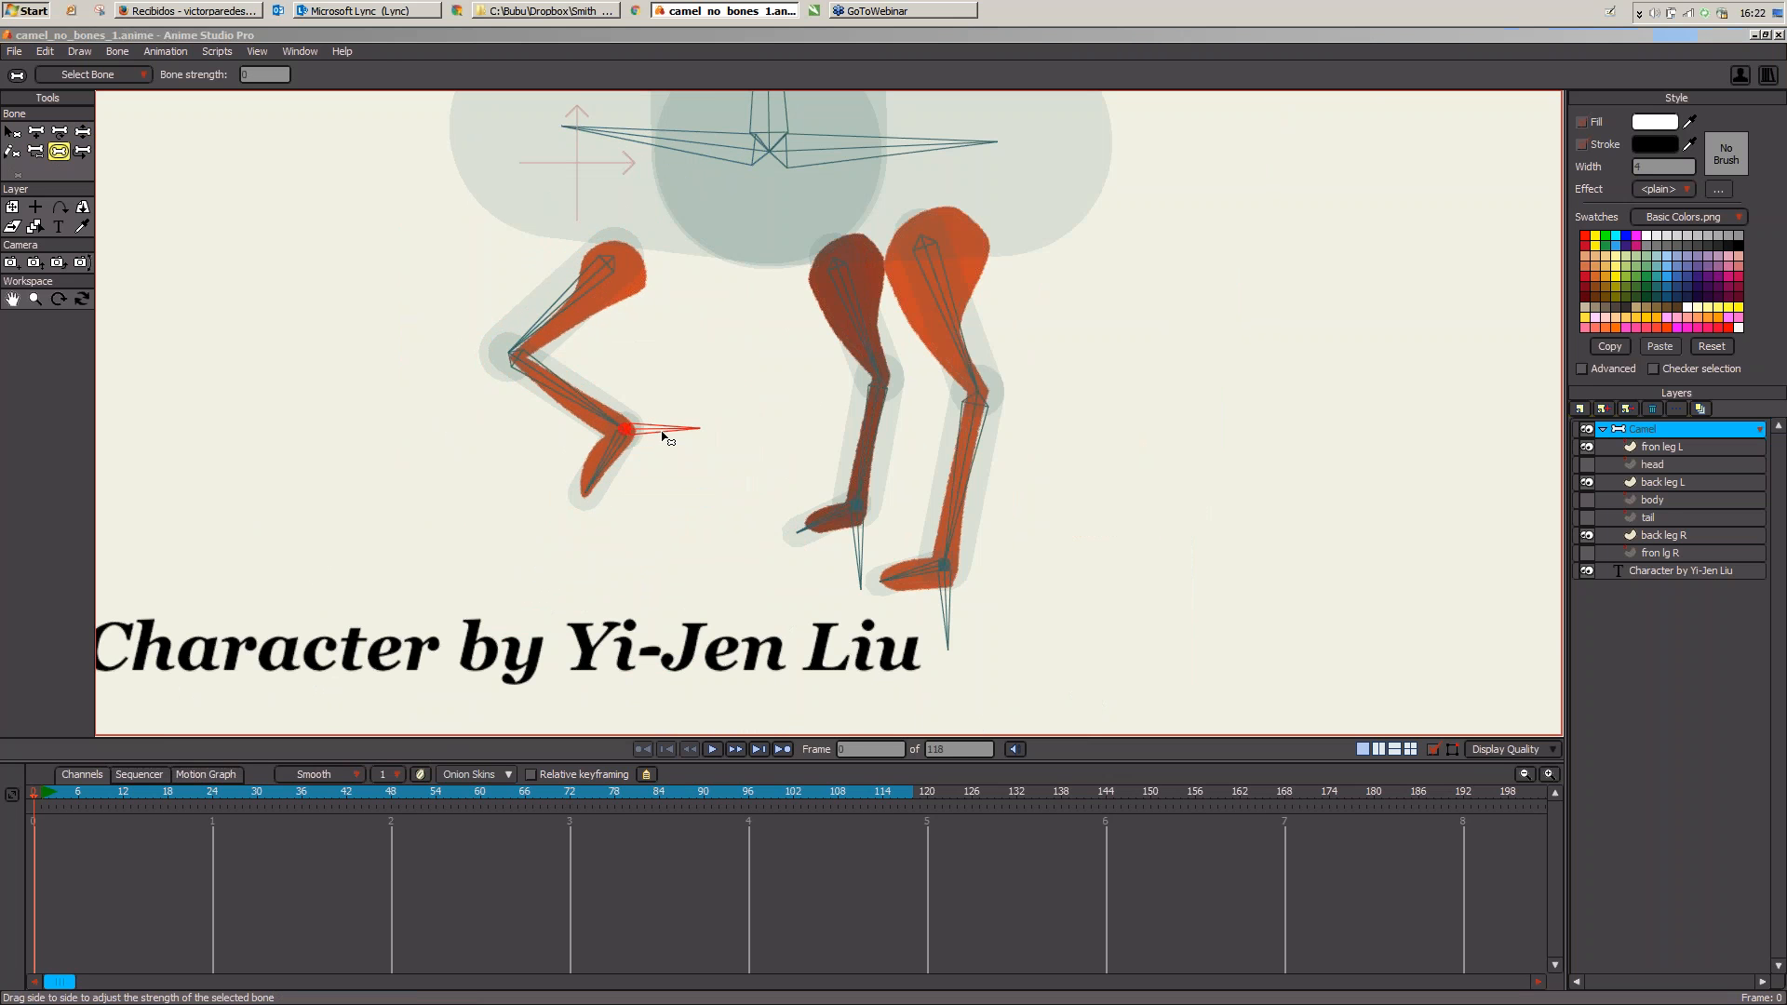
{"action": "key", "text": "Escape"}
{"action": "key", "text": "z"}
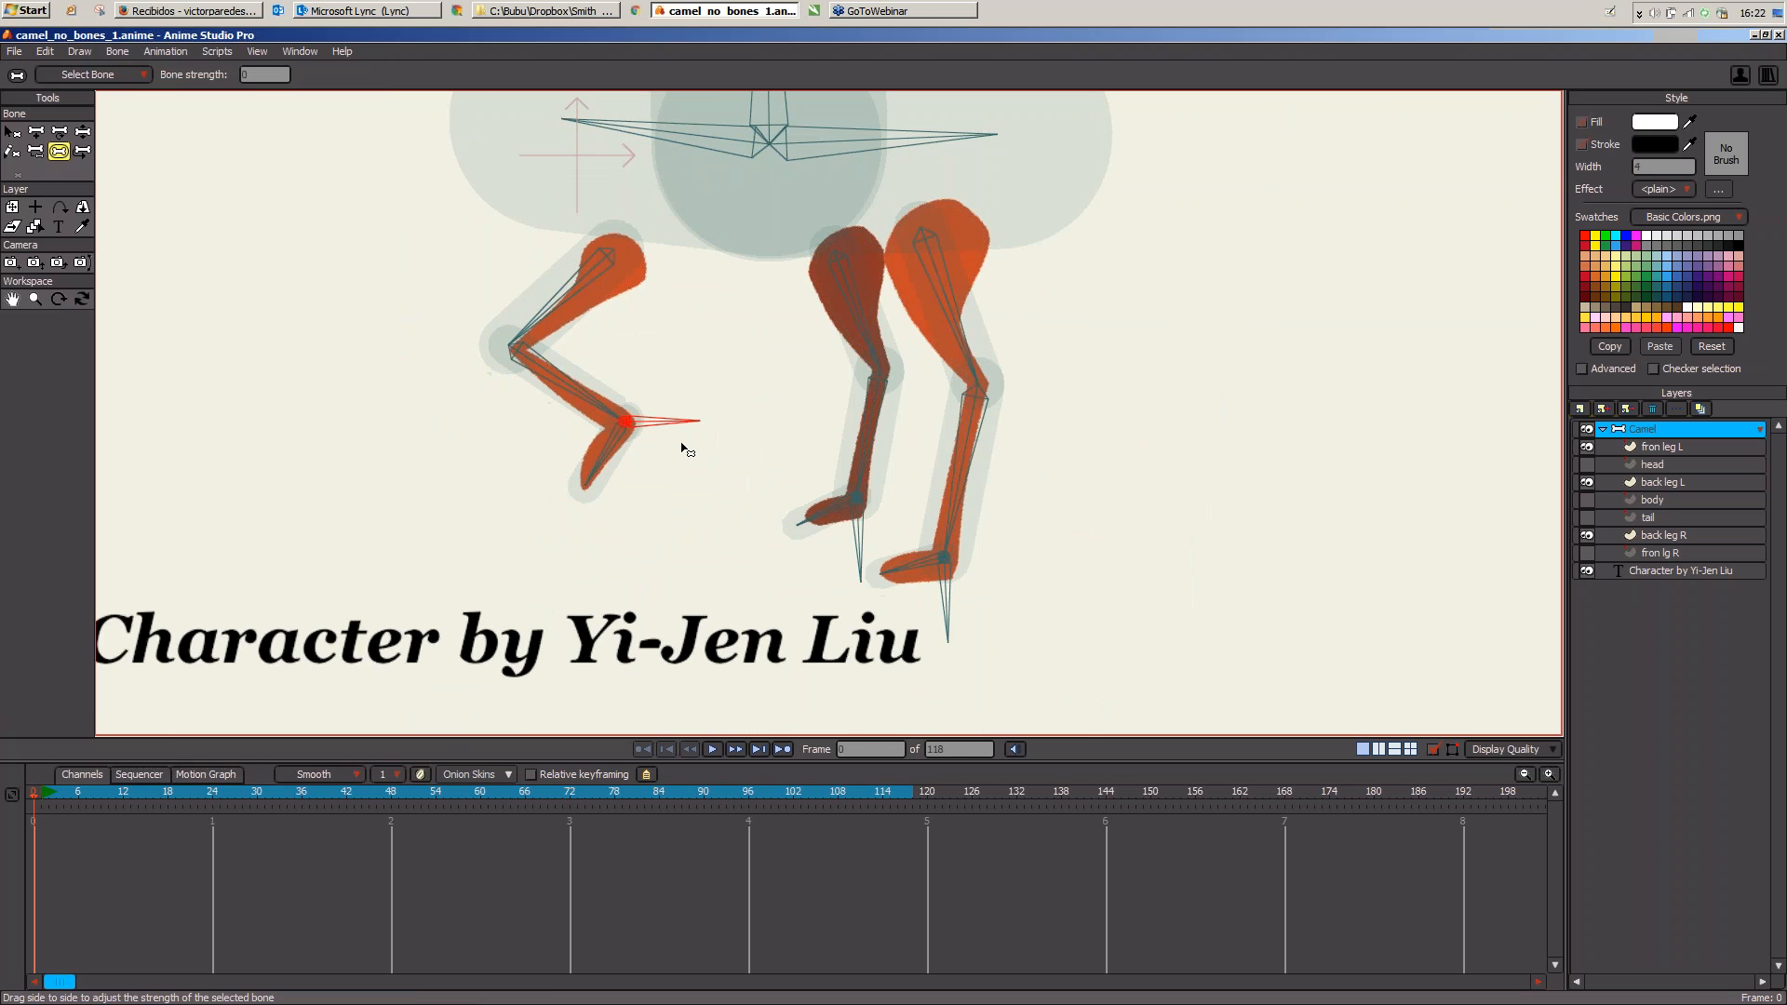
{"action": "left_click_drag", "start_coordinate": [654, 441], "coordinate": [656, 514]}
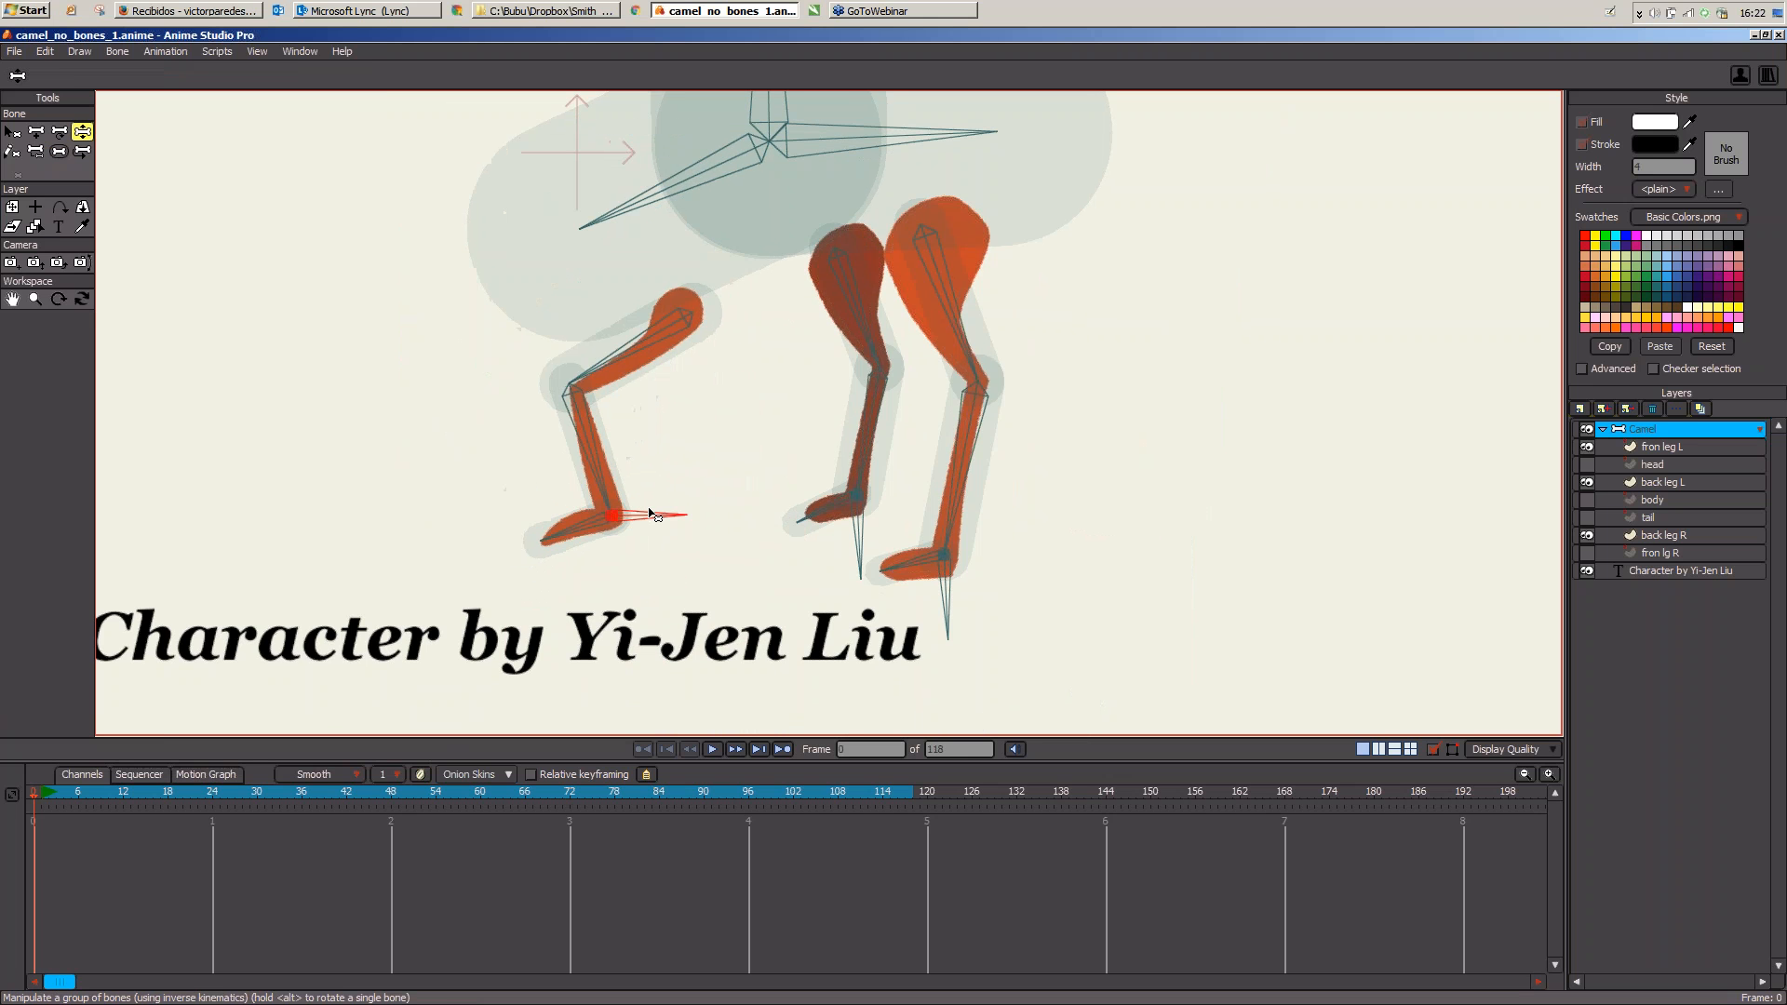
Step: Flexi-bind the left front leg layer to only its thigh, shin and foot bones
{"action": "left_click", "coordinate": [1644, 446]}
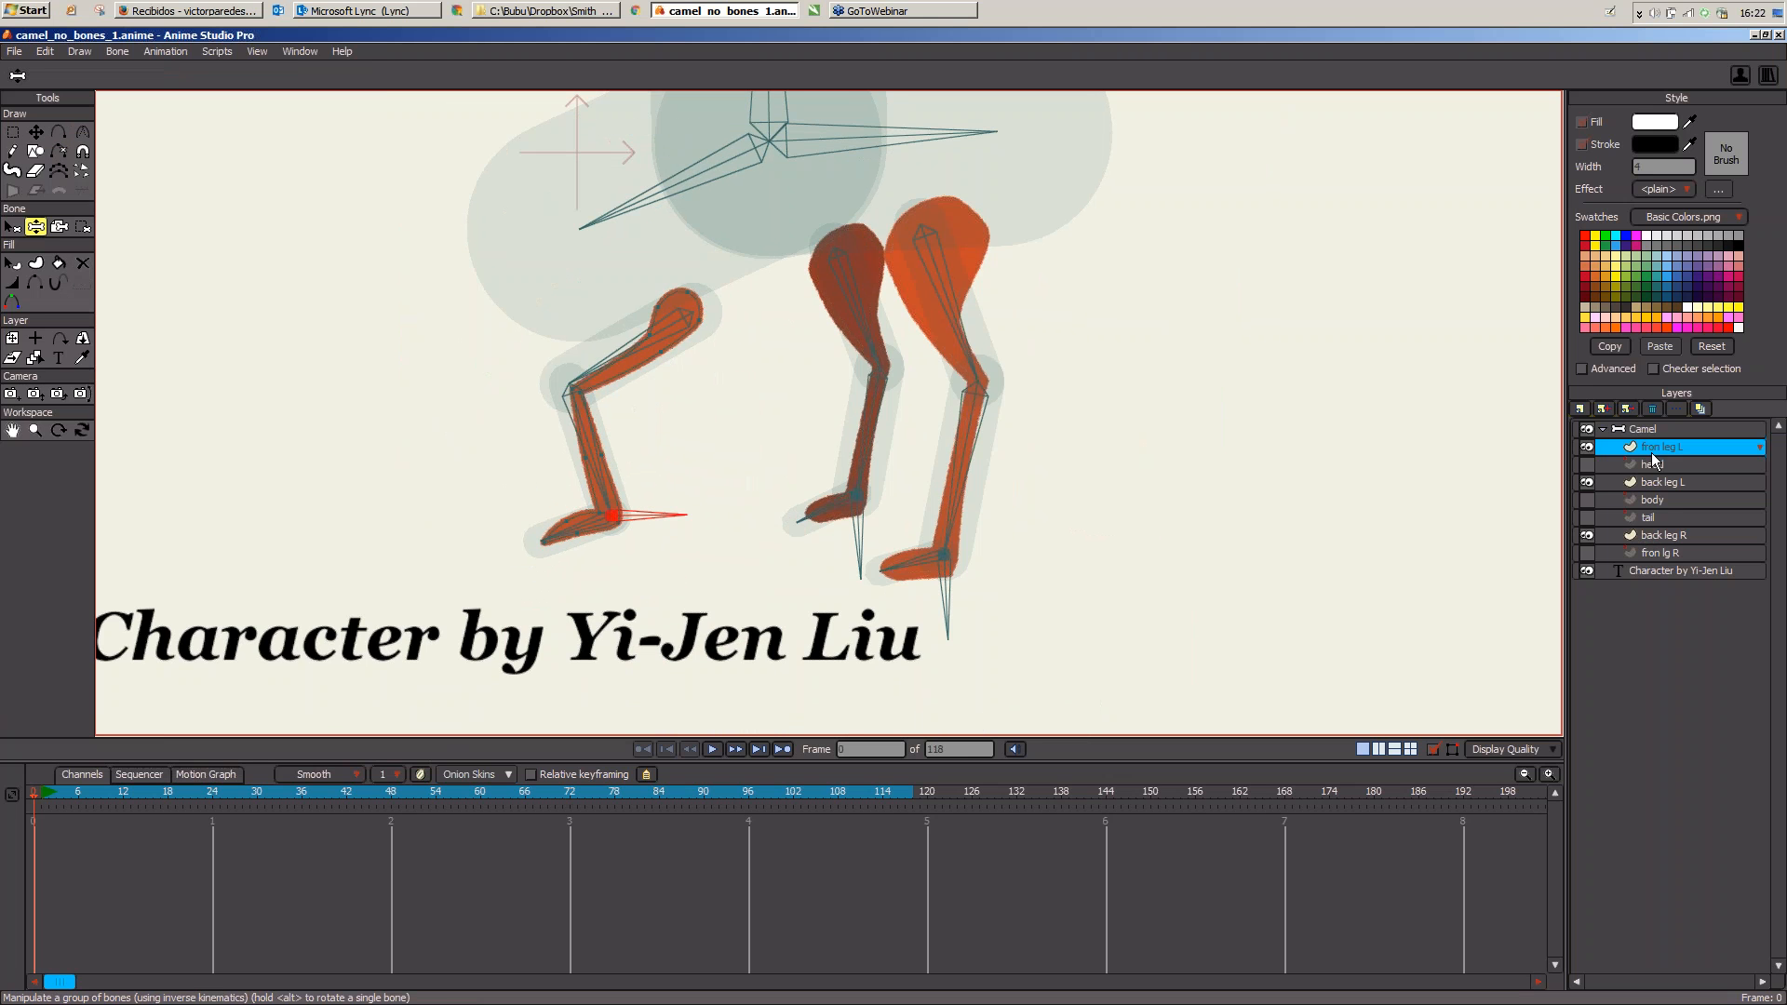
{"action": "left_click", "coordinate": [12, 227]}
{"action": "mouse_move", "coordinate": [594, 611]}
{"action": "left_mouse_down"}
{"action": "mouse_move", "coordinate": [676, 379]}
{"action": "mouse_move", "coordinate": [682, 339]}
{"action": "left_mouse_up"}
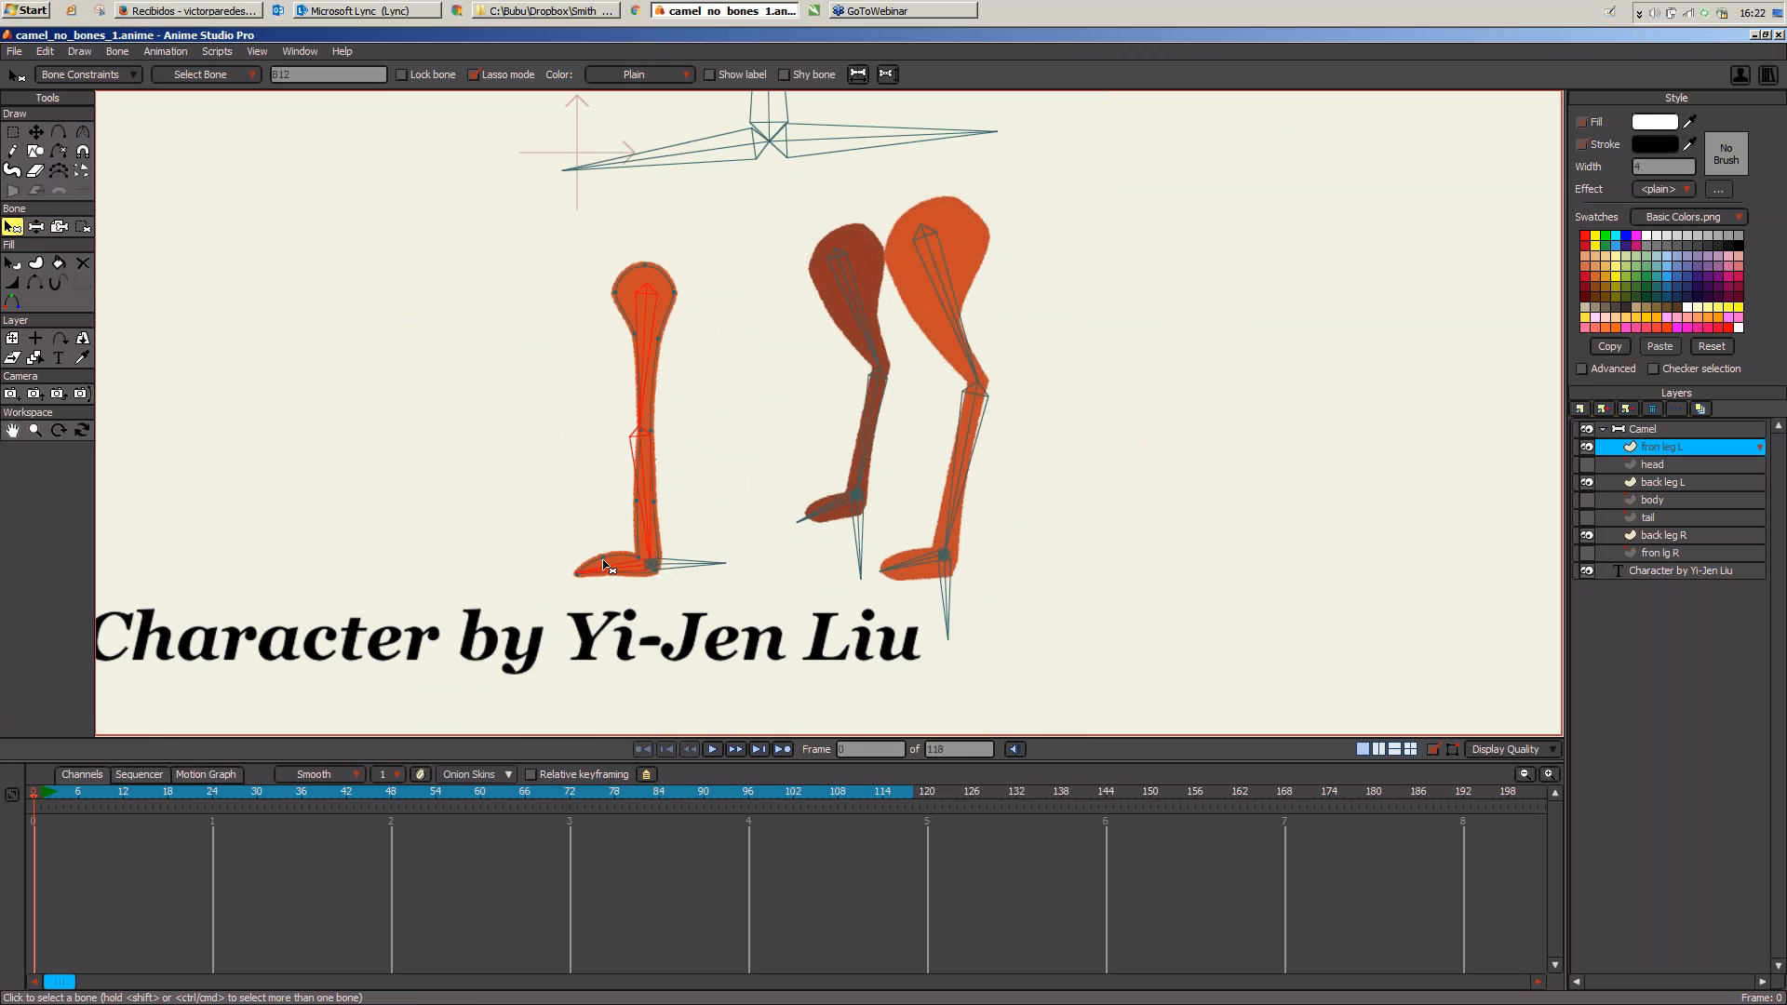
{"action": "left_click", "coordinate": [119, 53]}
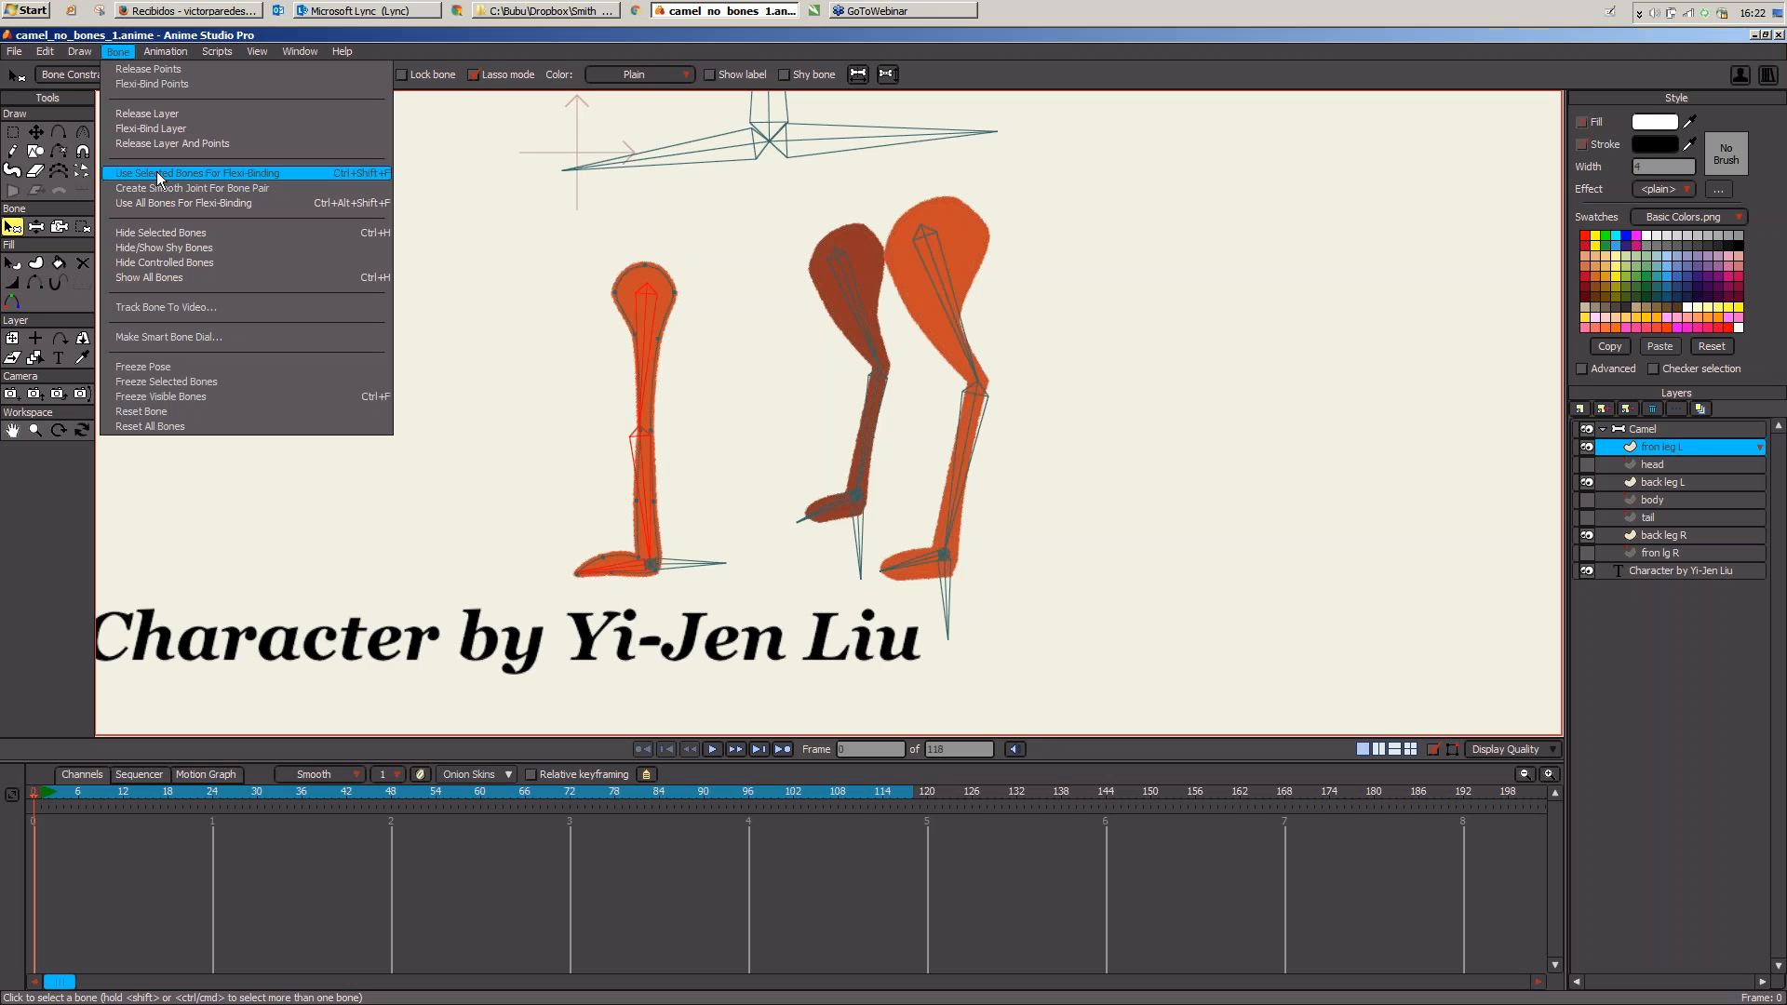
{"action": "left_click", "coordinate": [155, 173]}
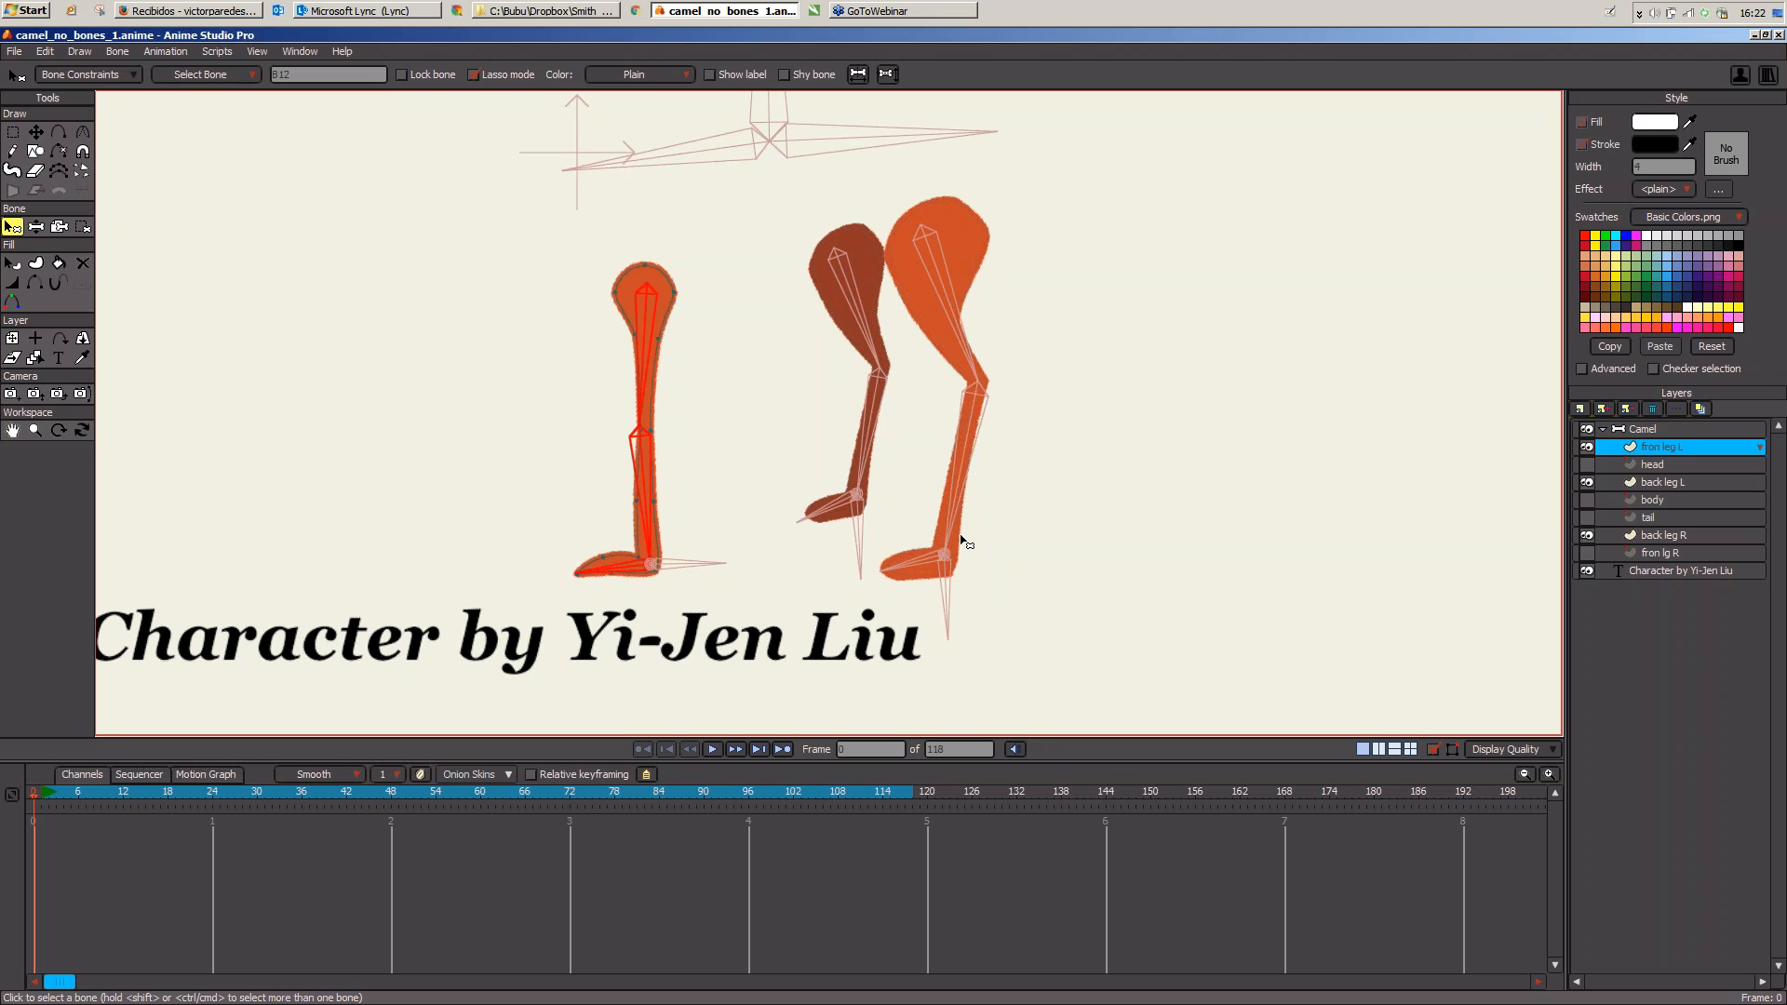
Step: Show the right front leg layer, duplicate the left front leg's bones with their target, and move the copy onto the right front leg
{"action": "left_click_drag", "start_coordinate": [964, 563], "coordinate": [1001, 561]}
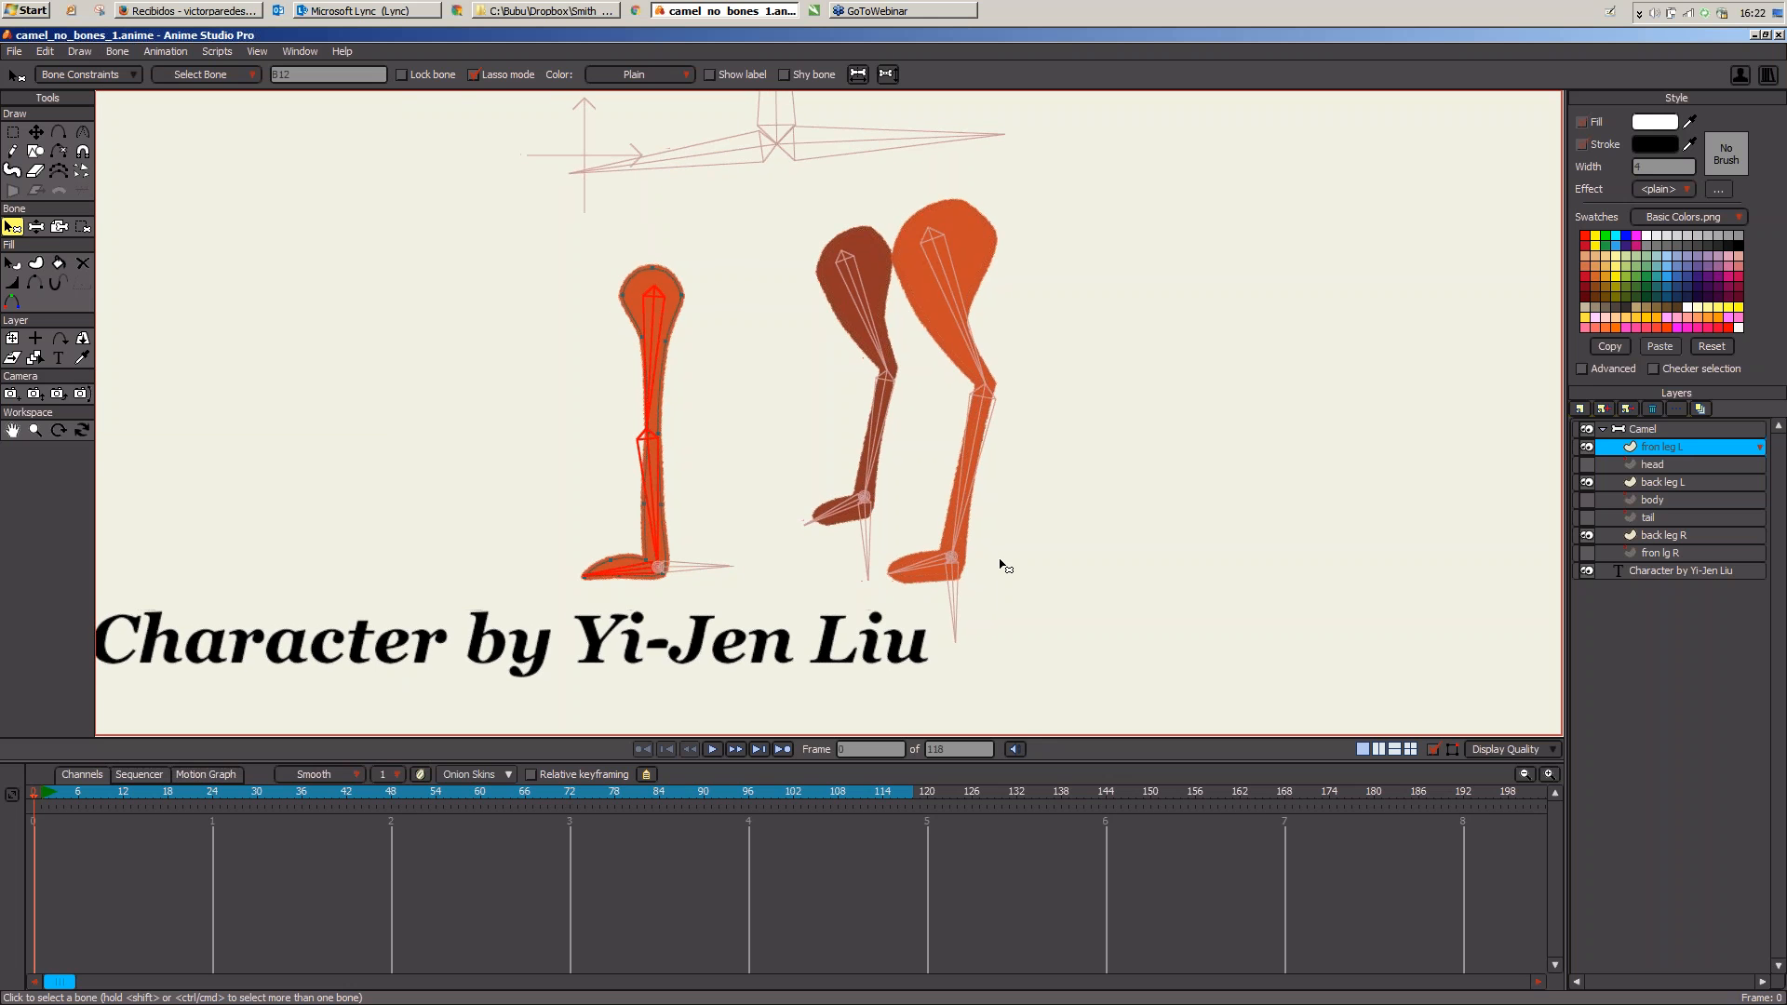
{"action": "scroll", "coordinate": [1000, 560], "scroll_direction": "down", "scroll_amount": 3}
{"action": "scroll", "coordinate": [1012, 554], "scroll_direction": "up", "scroll_amount": 1}
{"action": "scroll", "coordinate": [1012, 554], "scroll_direction": "down", "scroll_amount": 1}
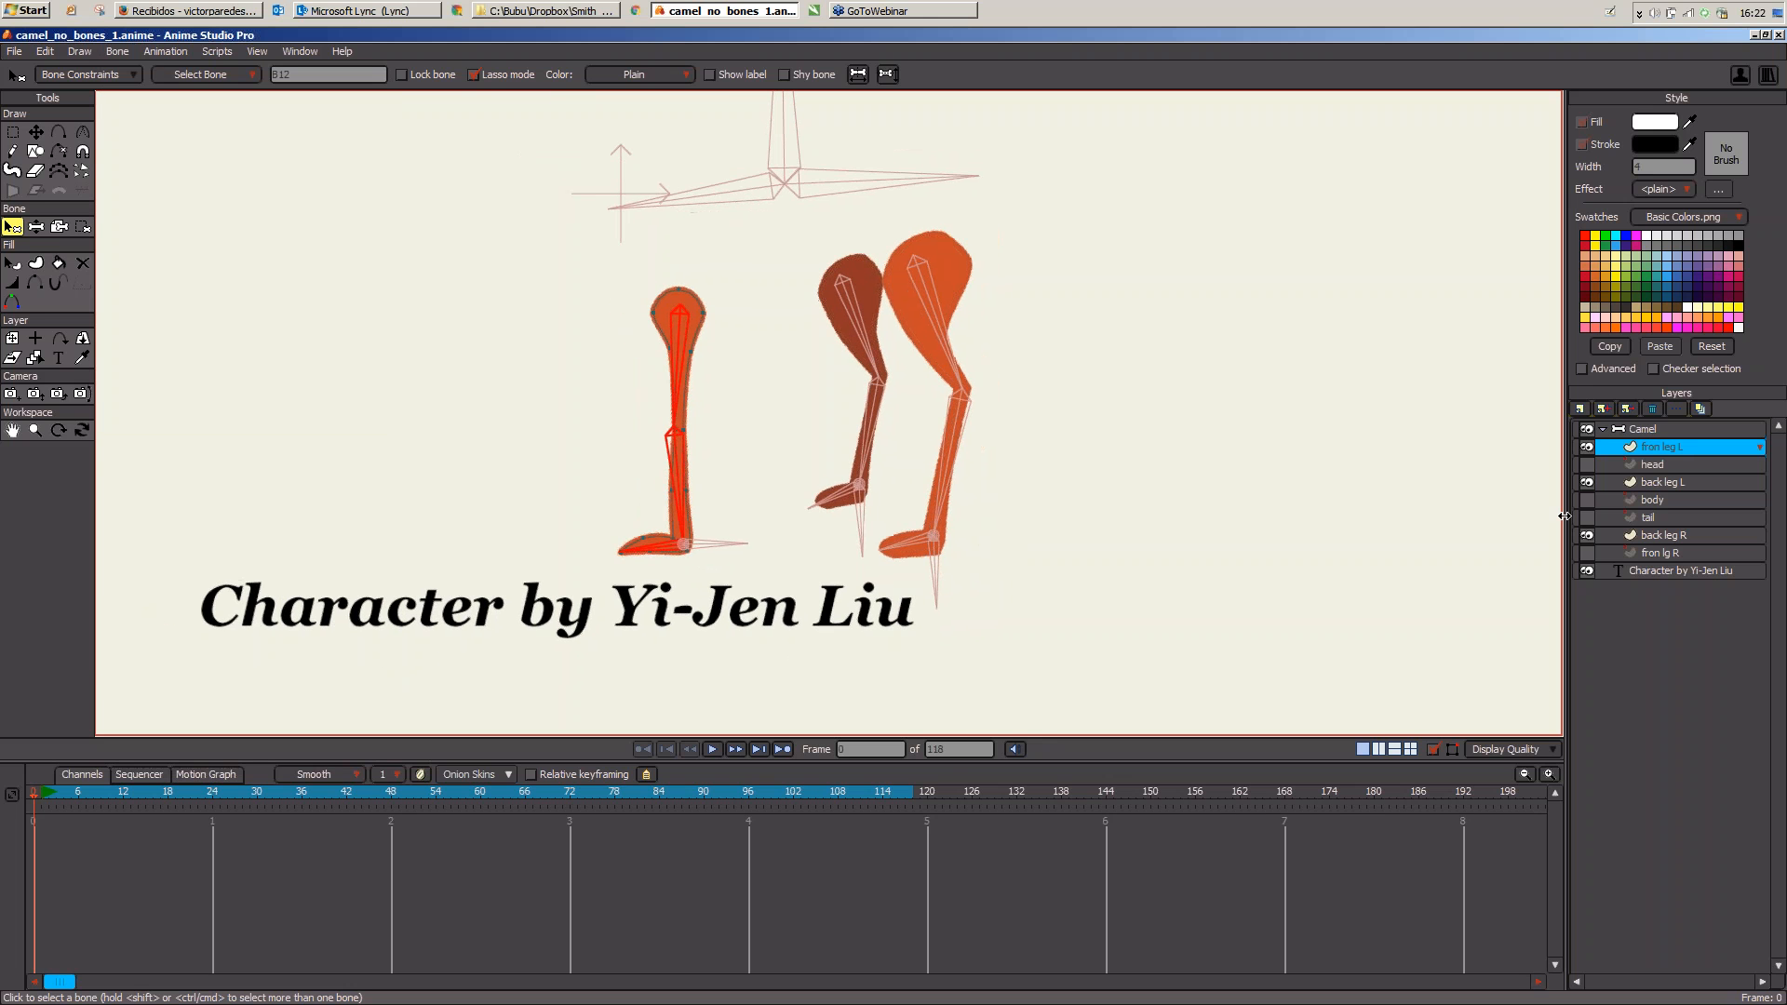
{"action": "left_click", "coordinate": [1587, 553]}
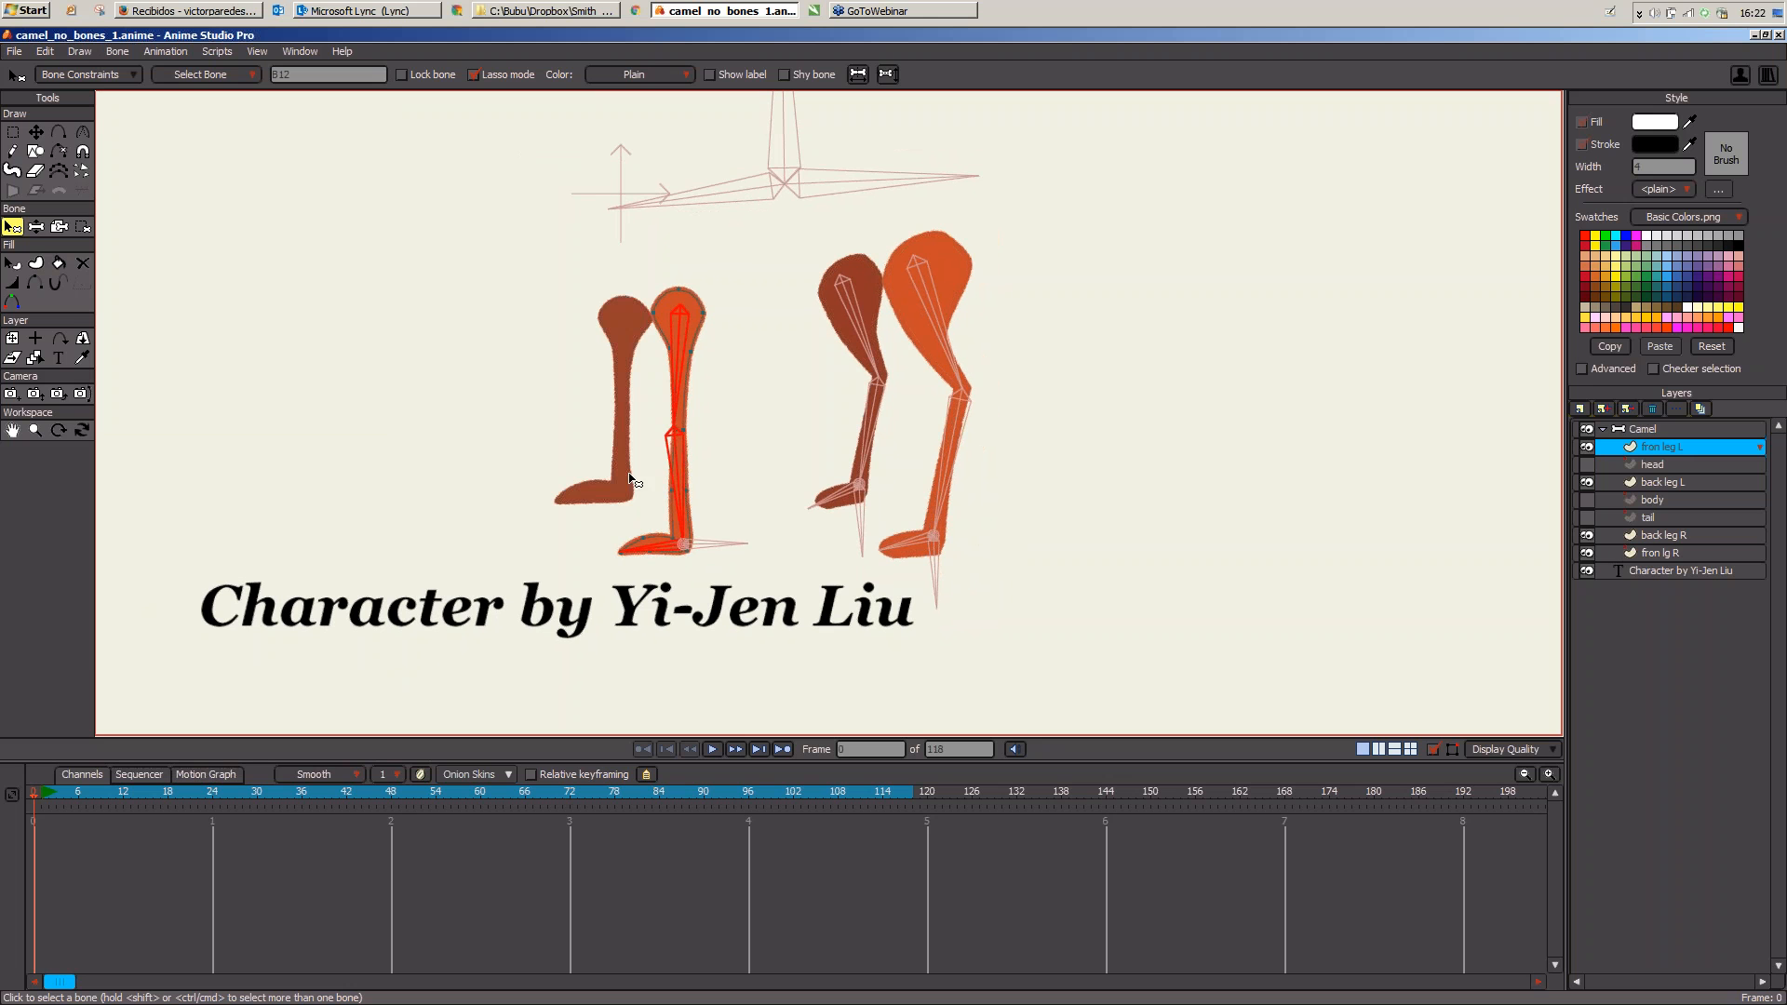
{"action": "left_click", "coordinate": [1644, 429]}
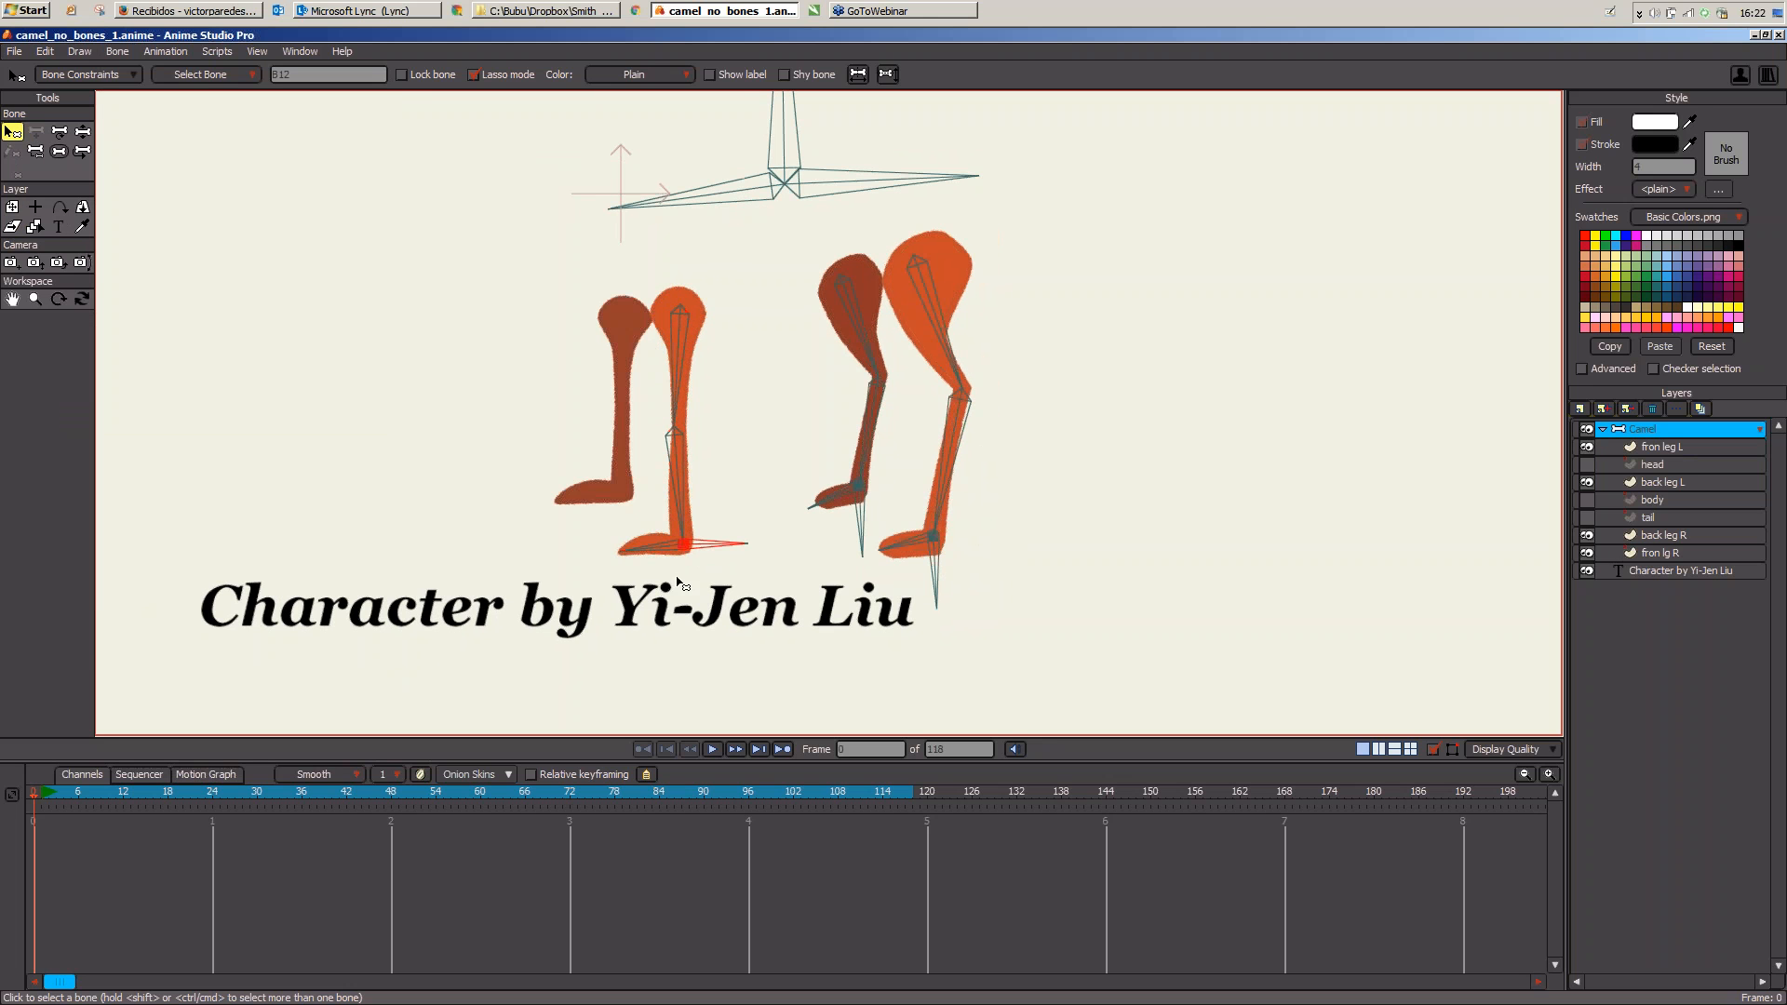
{"action": "mouse_move", "coordinate": [726, 506]}
{"action": "left_mouse_down"}
{"action": "mouse_move", "coordinate": [746, 416]}
{"action": "mouse_move", "coordinate": [626, 450]}
{"action": "mouse_move", "coordinate": [633, 550]}
{"action": "left_mouse_up"}
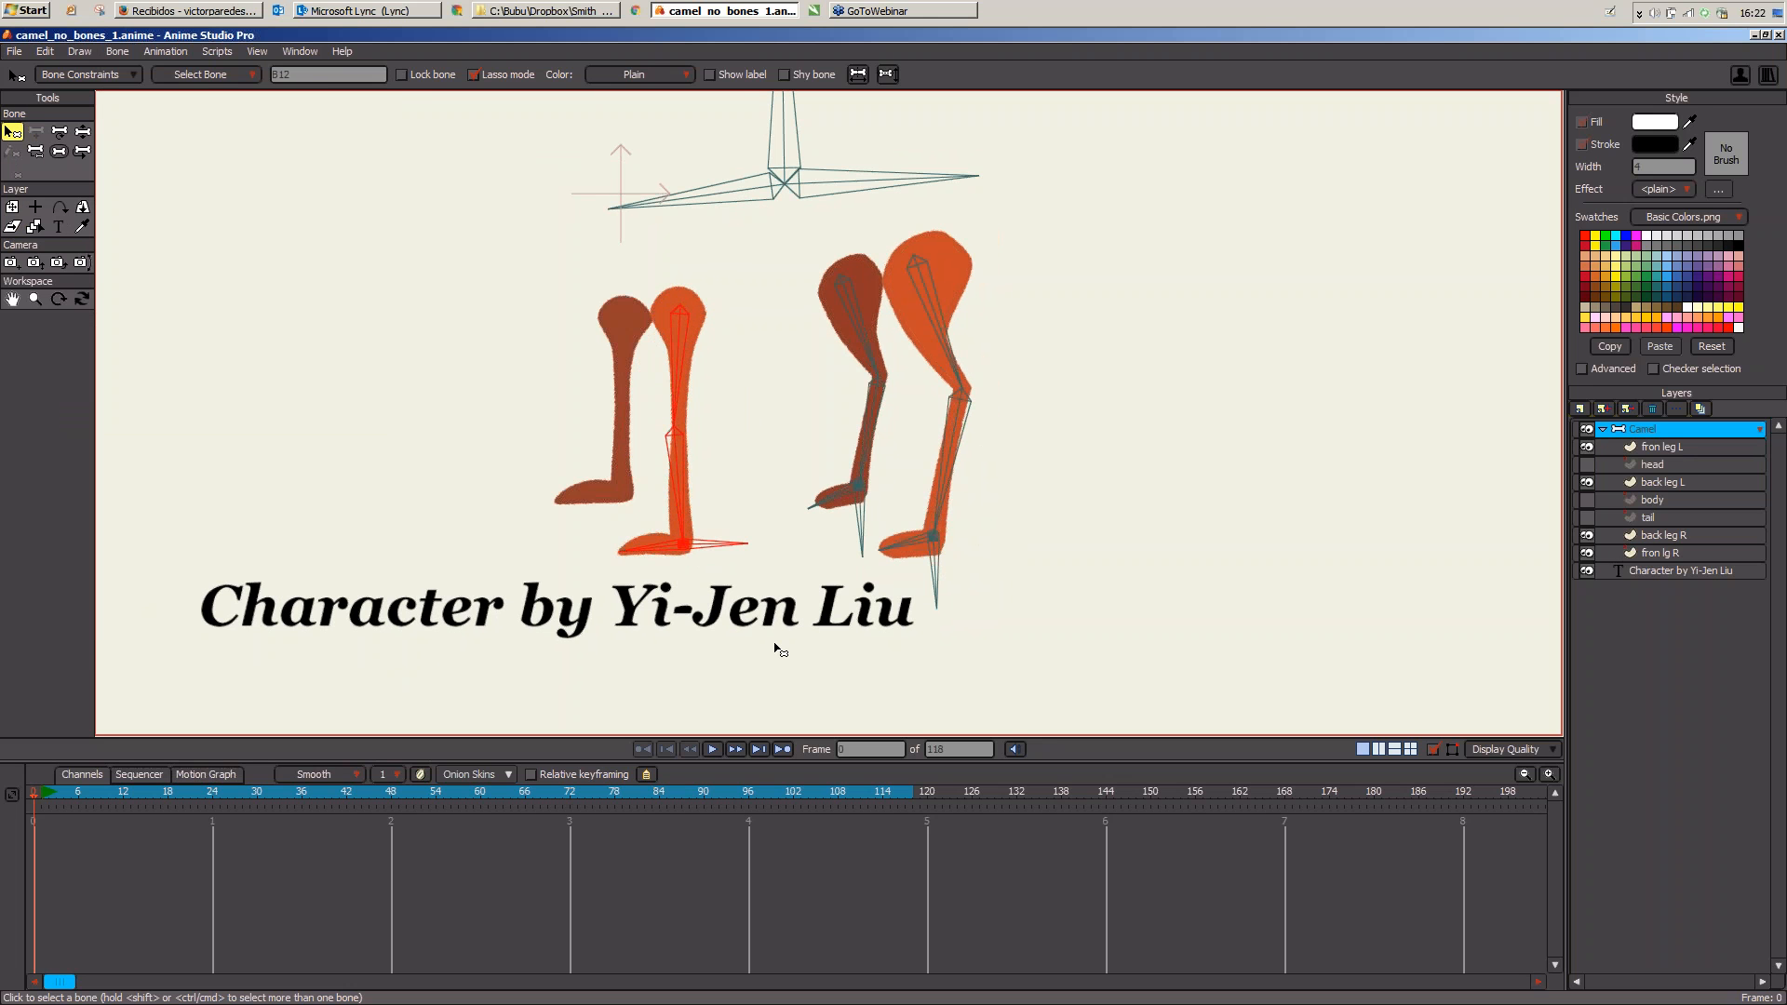
{"action": "key", "text": "t"}
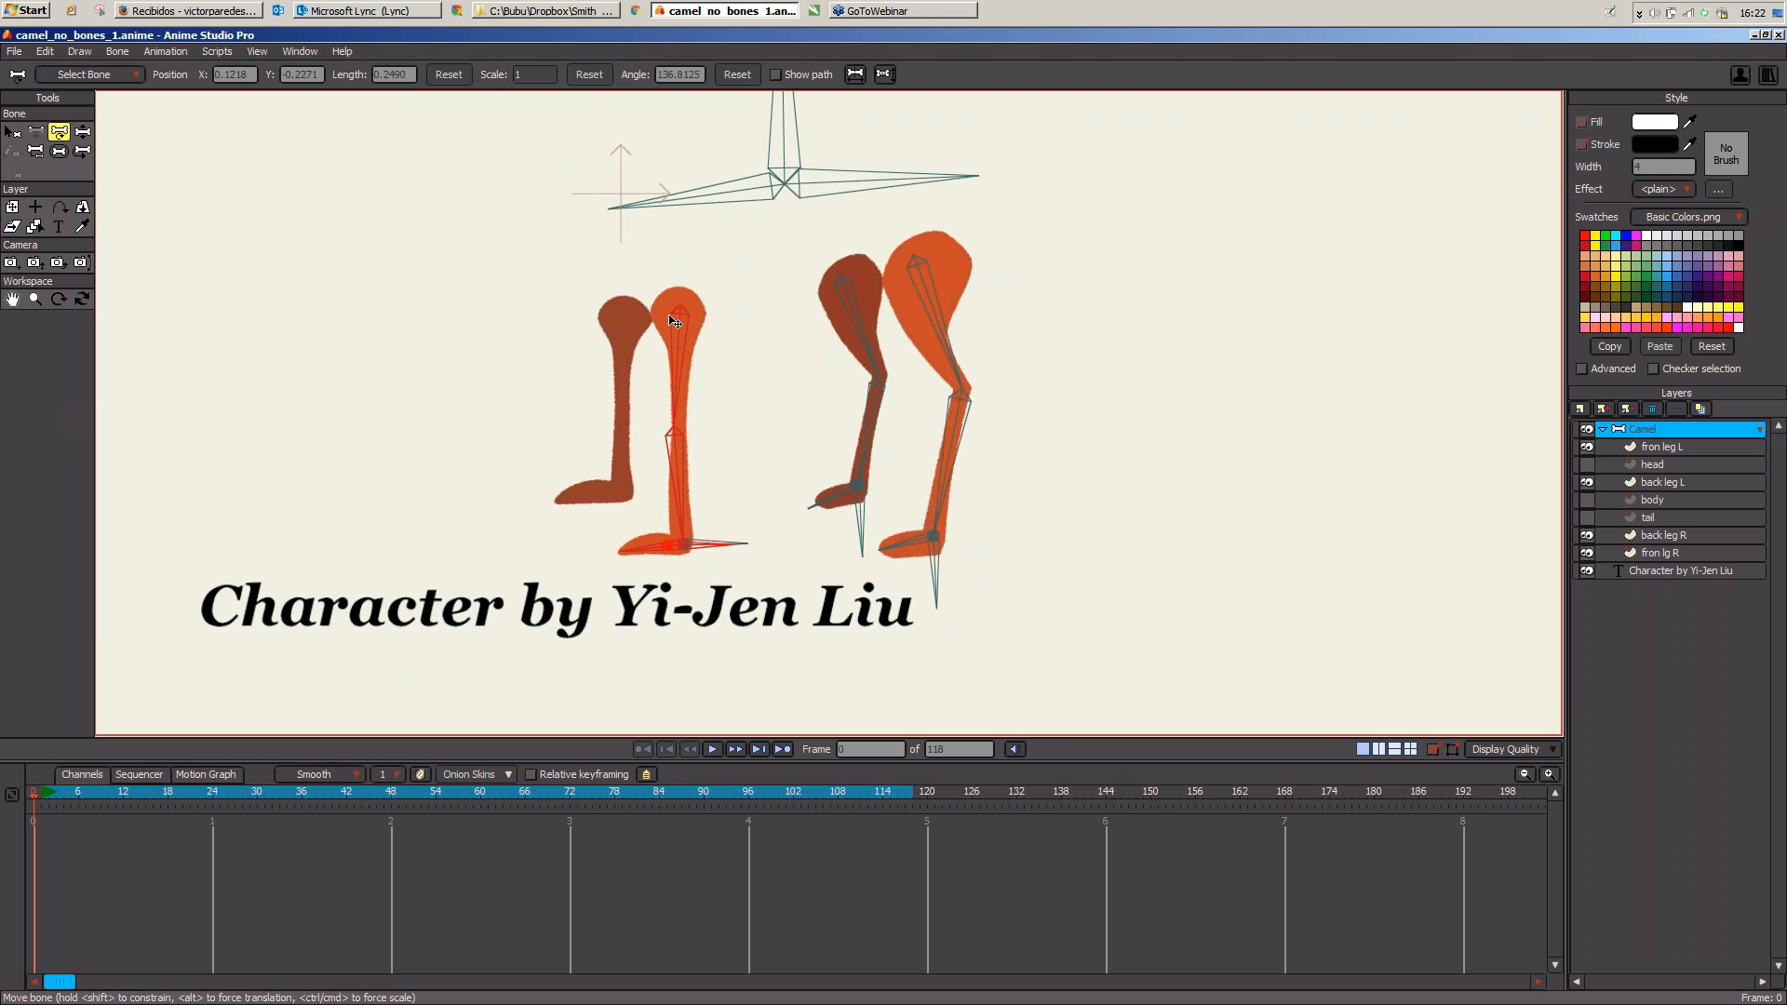
{"action": "left_click_drag", "start_coordinate": [680, 315], "coordinate": [618, 316]}
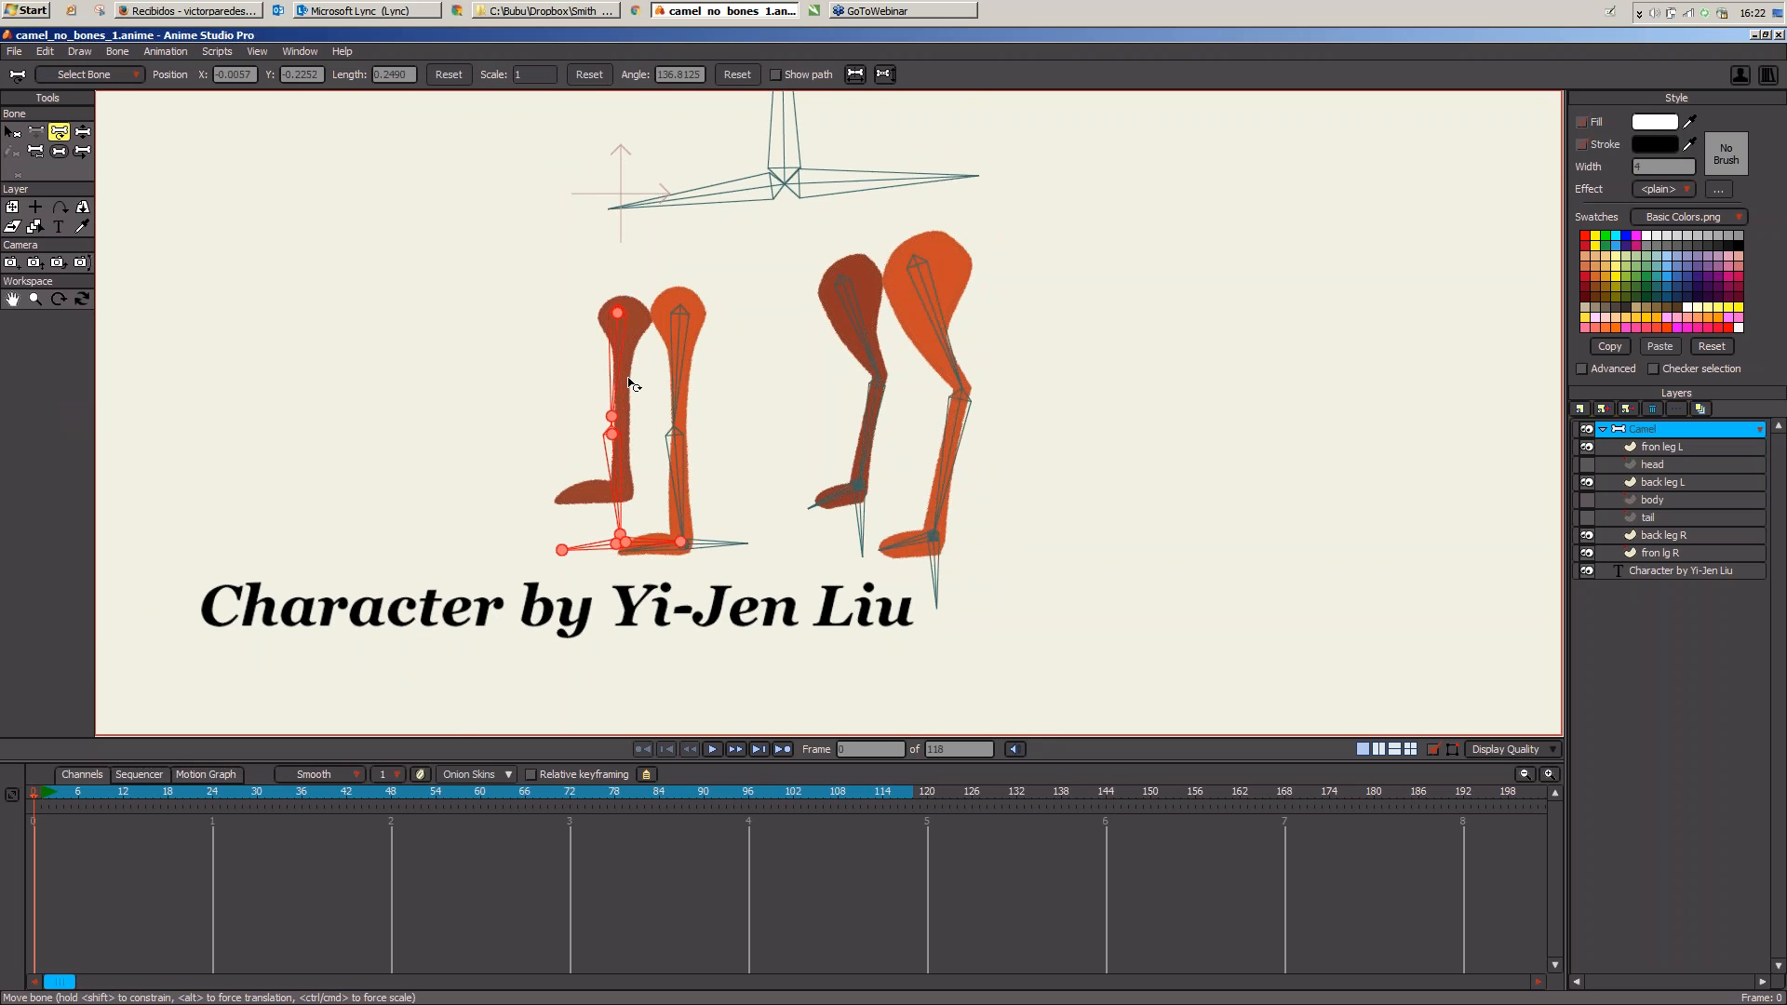
Step: Fit the copied bones to the right front leg's knee, ankle and foot, and place the copied target bone at its ankle
{"action": "scroll", "coordinate": [867, 404], "scroll_direction": "up", "scroll_amount": 2}
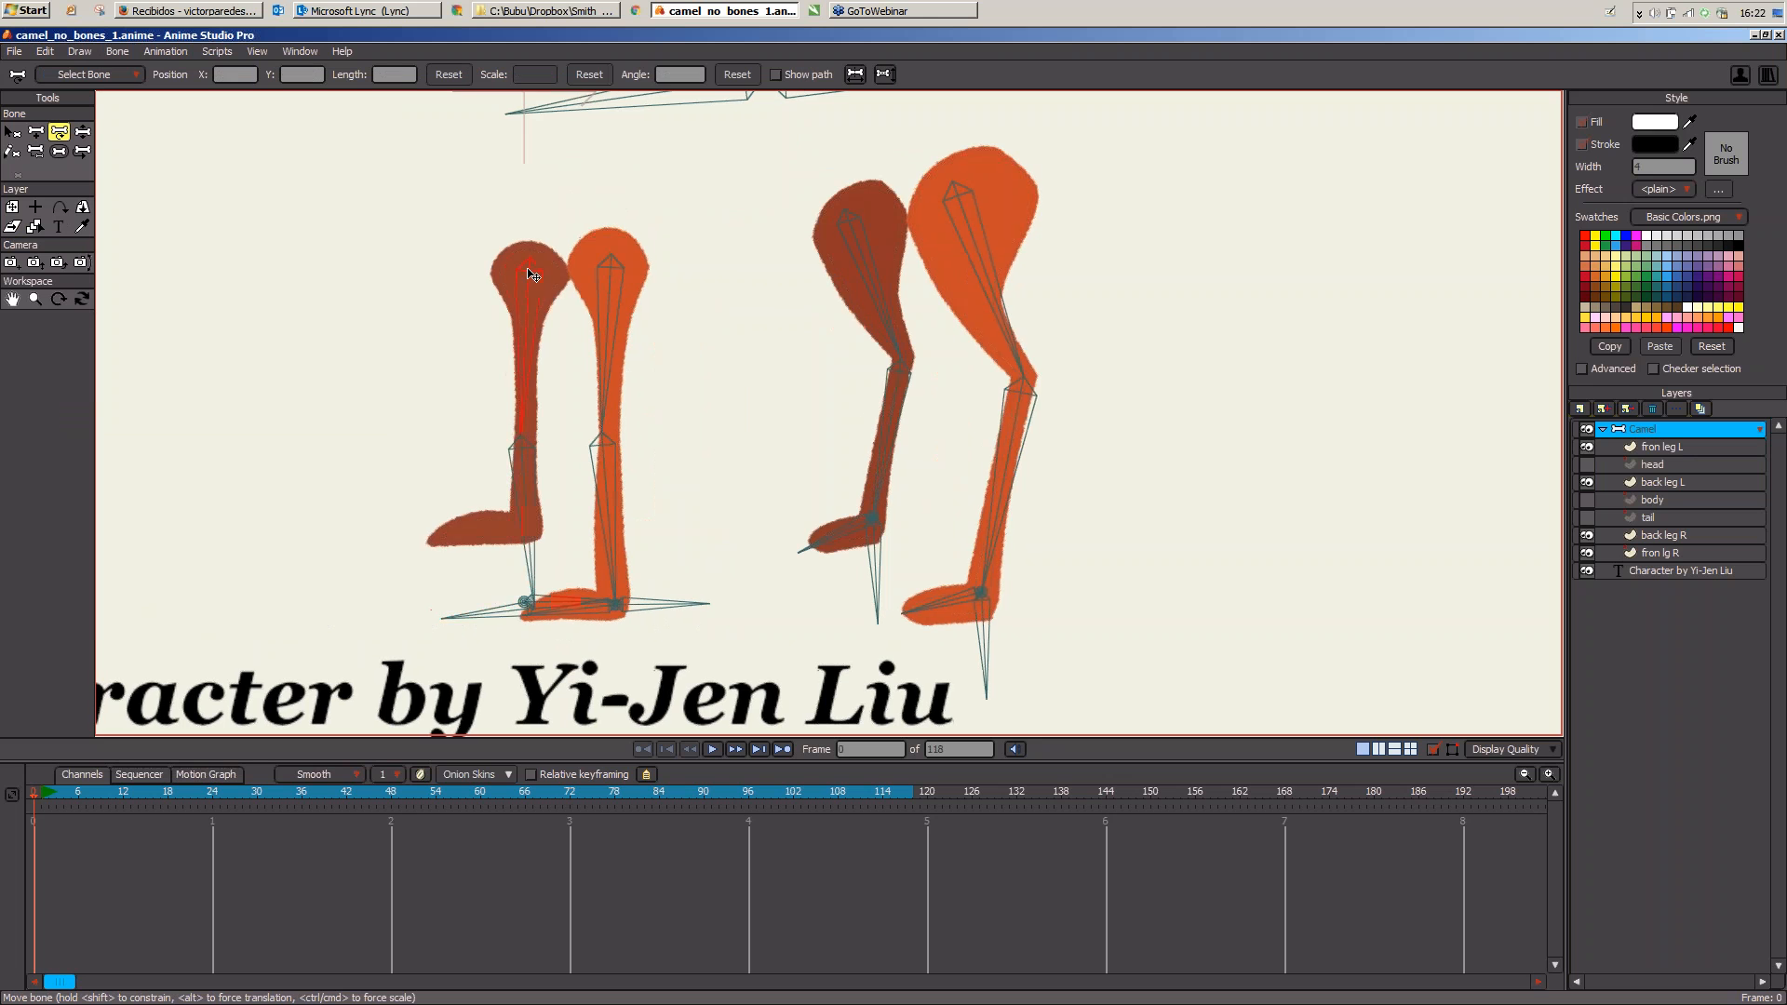
{"action": "left_click_drag", "start_coordinate": [520, 439], "coordinate": [522, 412]}
{"action": "left_click_drag", "start_coordinate": [526, 563], "coordinate": [520, 525]}
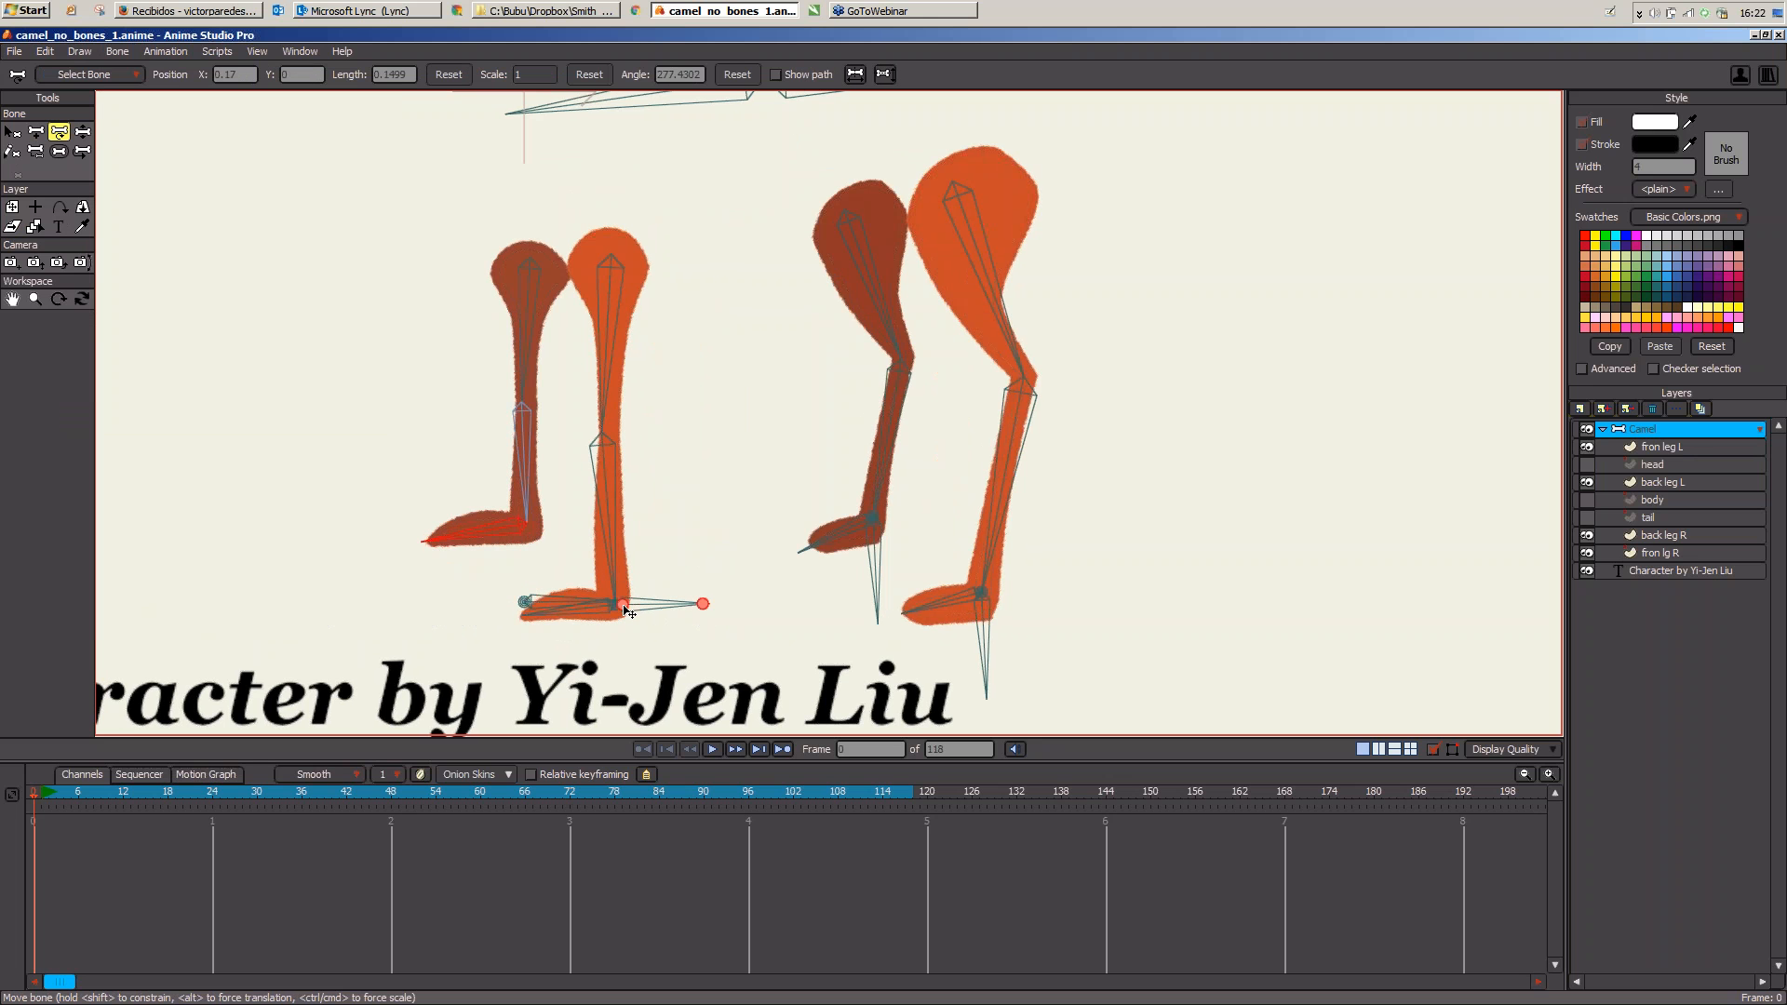
{"action": "left_click_drag", "start_coordinate": [538, 607], "coordinate": [540, 528]}
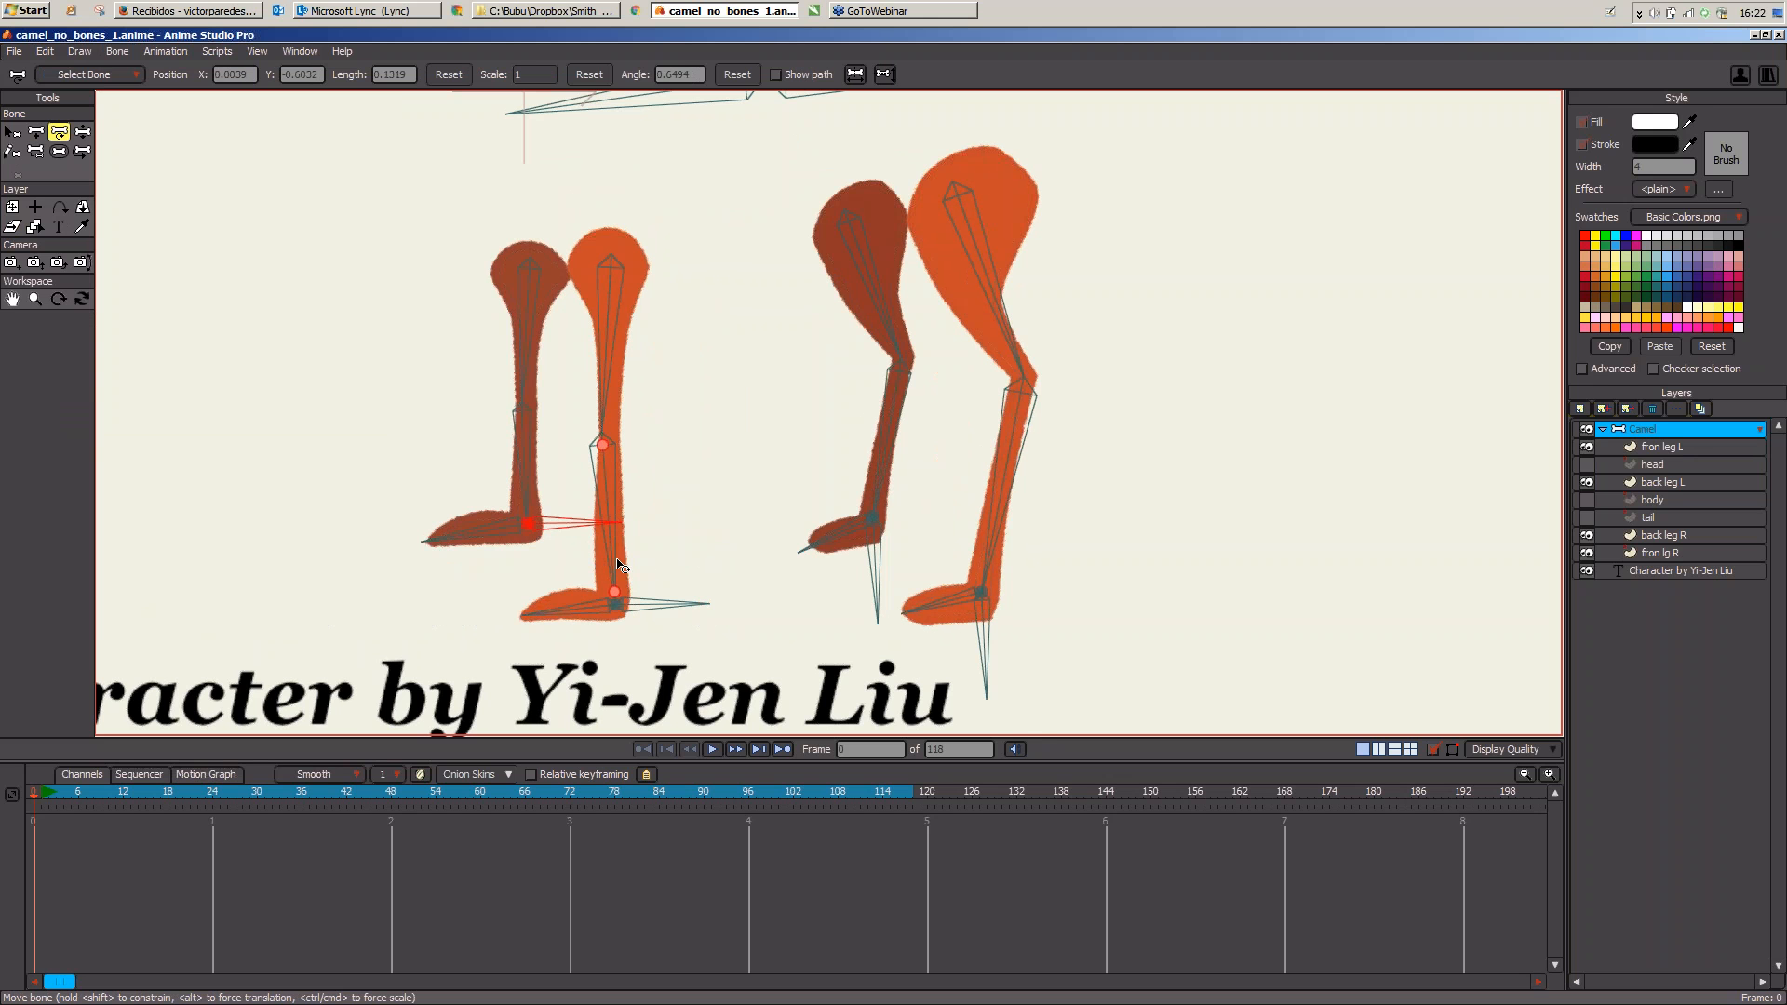
Step: Flexi-bind the right front leg layer to only its thigh, shin and foot bones
{"action": "left_click", "coordinate": [1655, 555]}
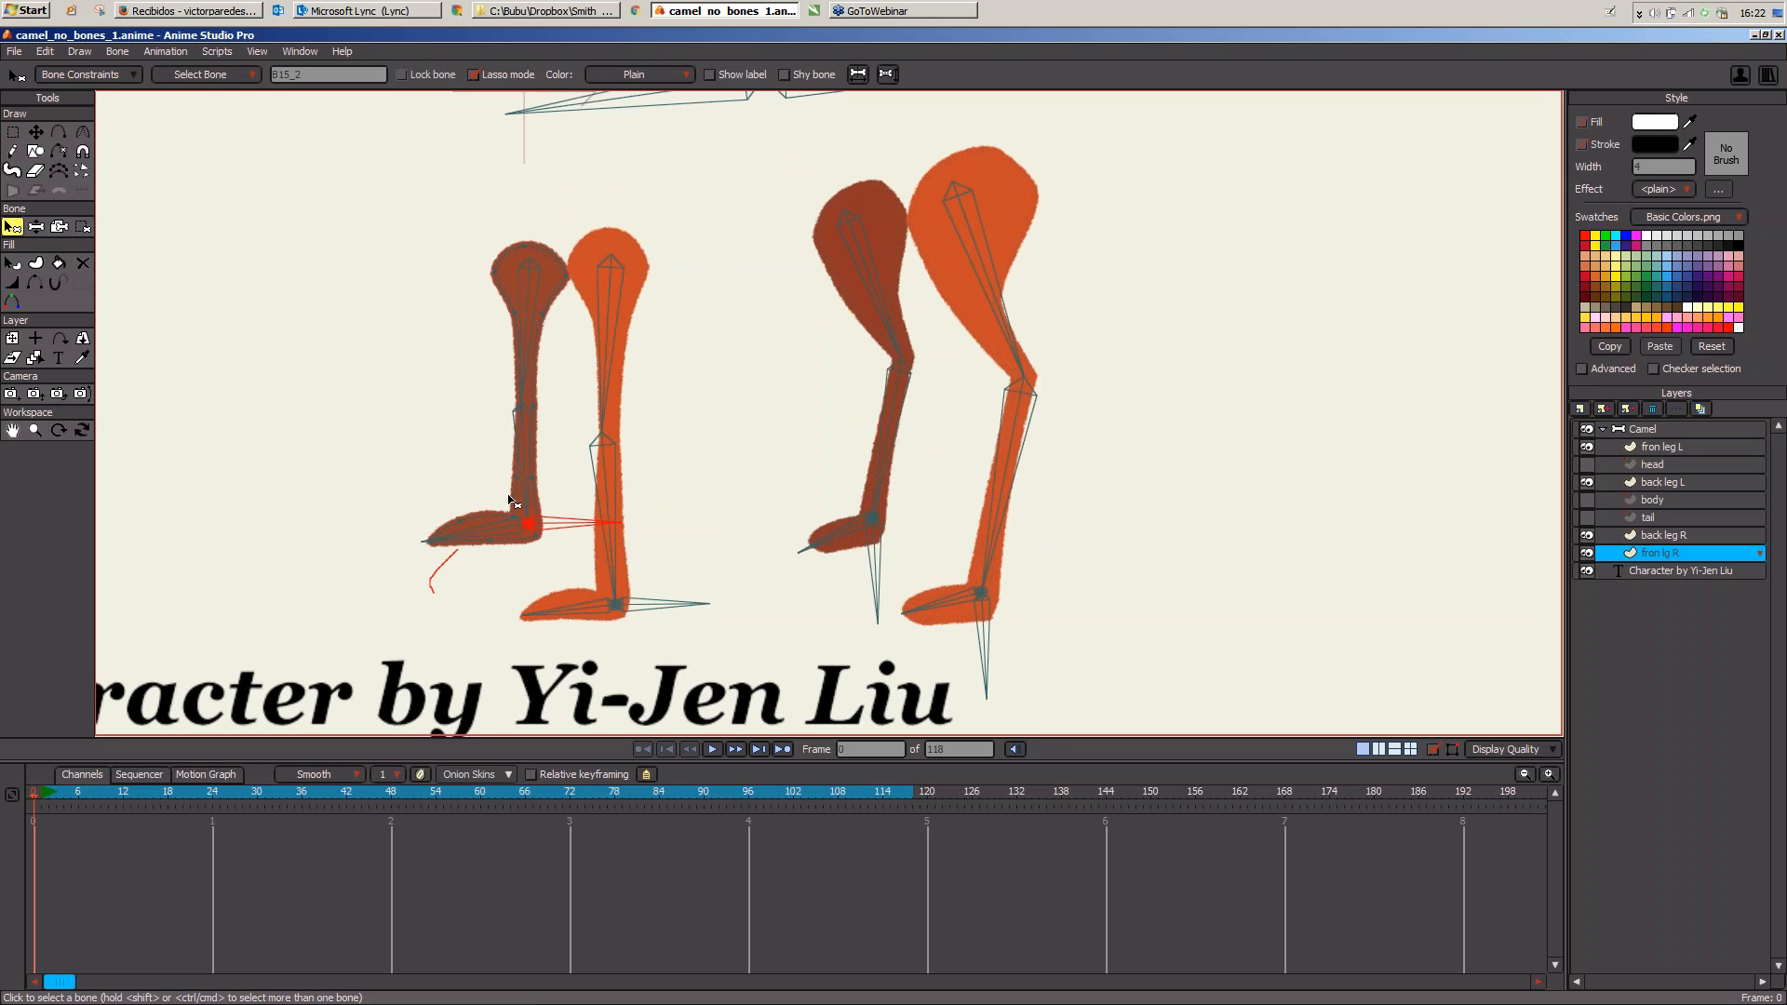
{"action": "mouse_move", "coordinate": [578, 350]}
{"action": "left_mouse_down"}
{"action": "mouse_move", "coordinate": [442, 503]}
{"action": "mouse_move", "coordinate": [503, 511]}
{"action": "left_mouse_up"}
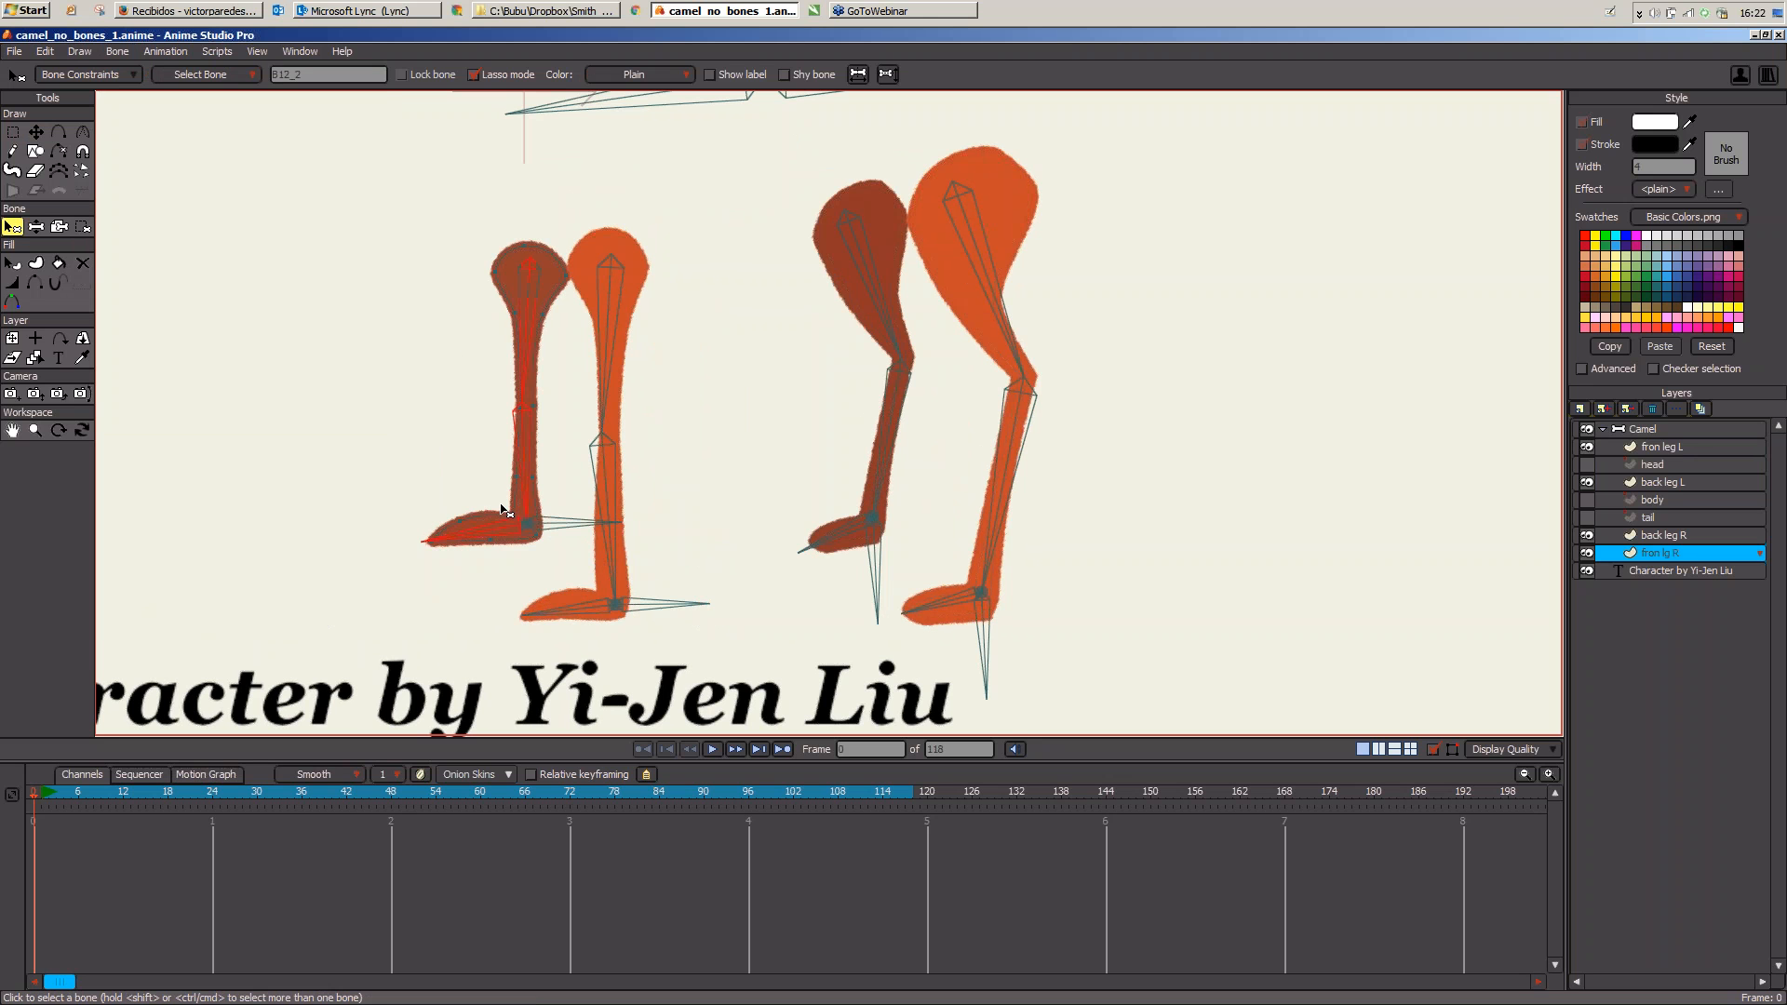
{"action": "left_click", "coordinate": [115, 52]}
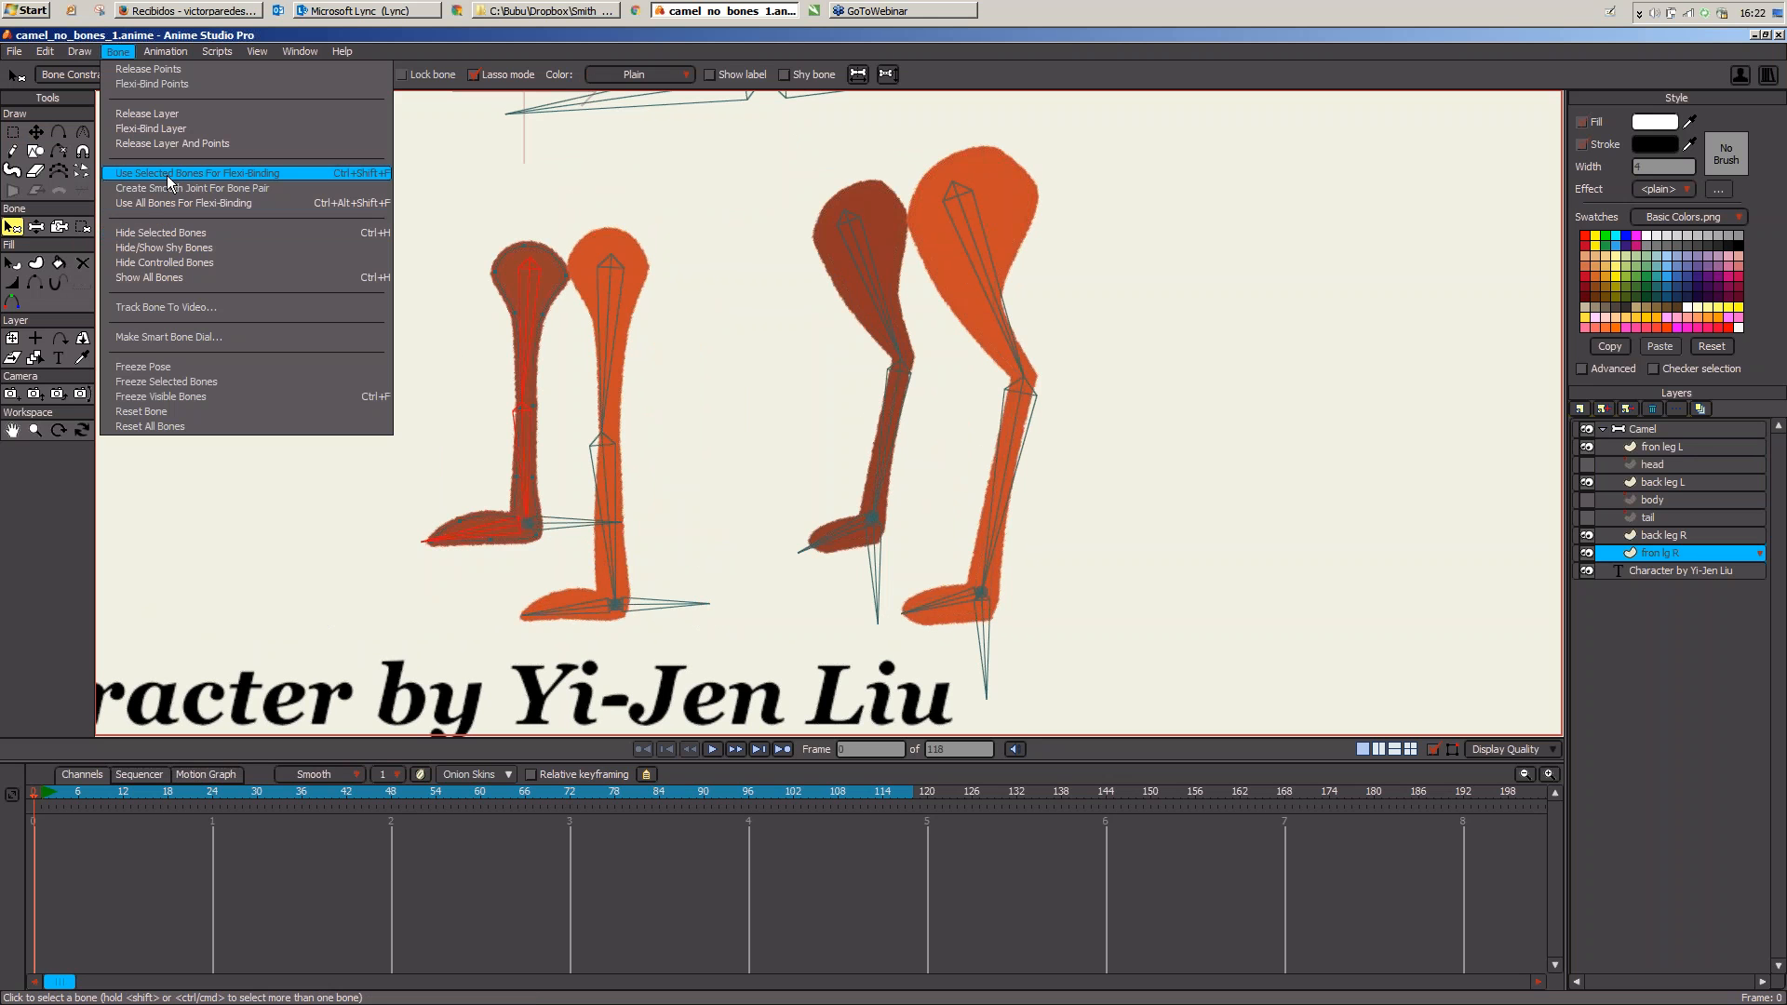
{"action": "left_click", "coordinate": [361, 171]}
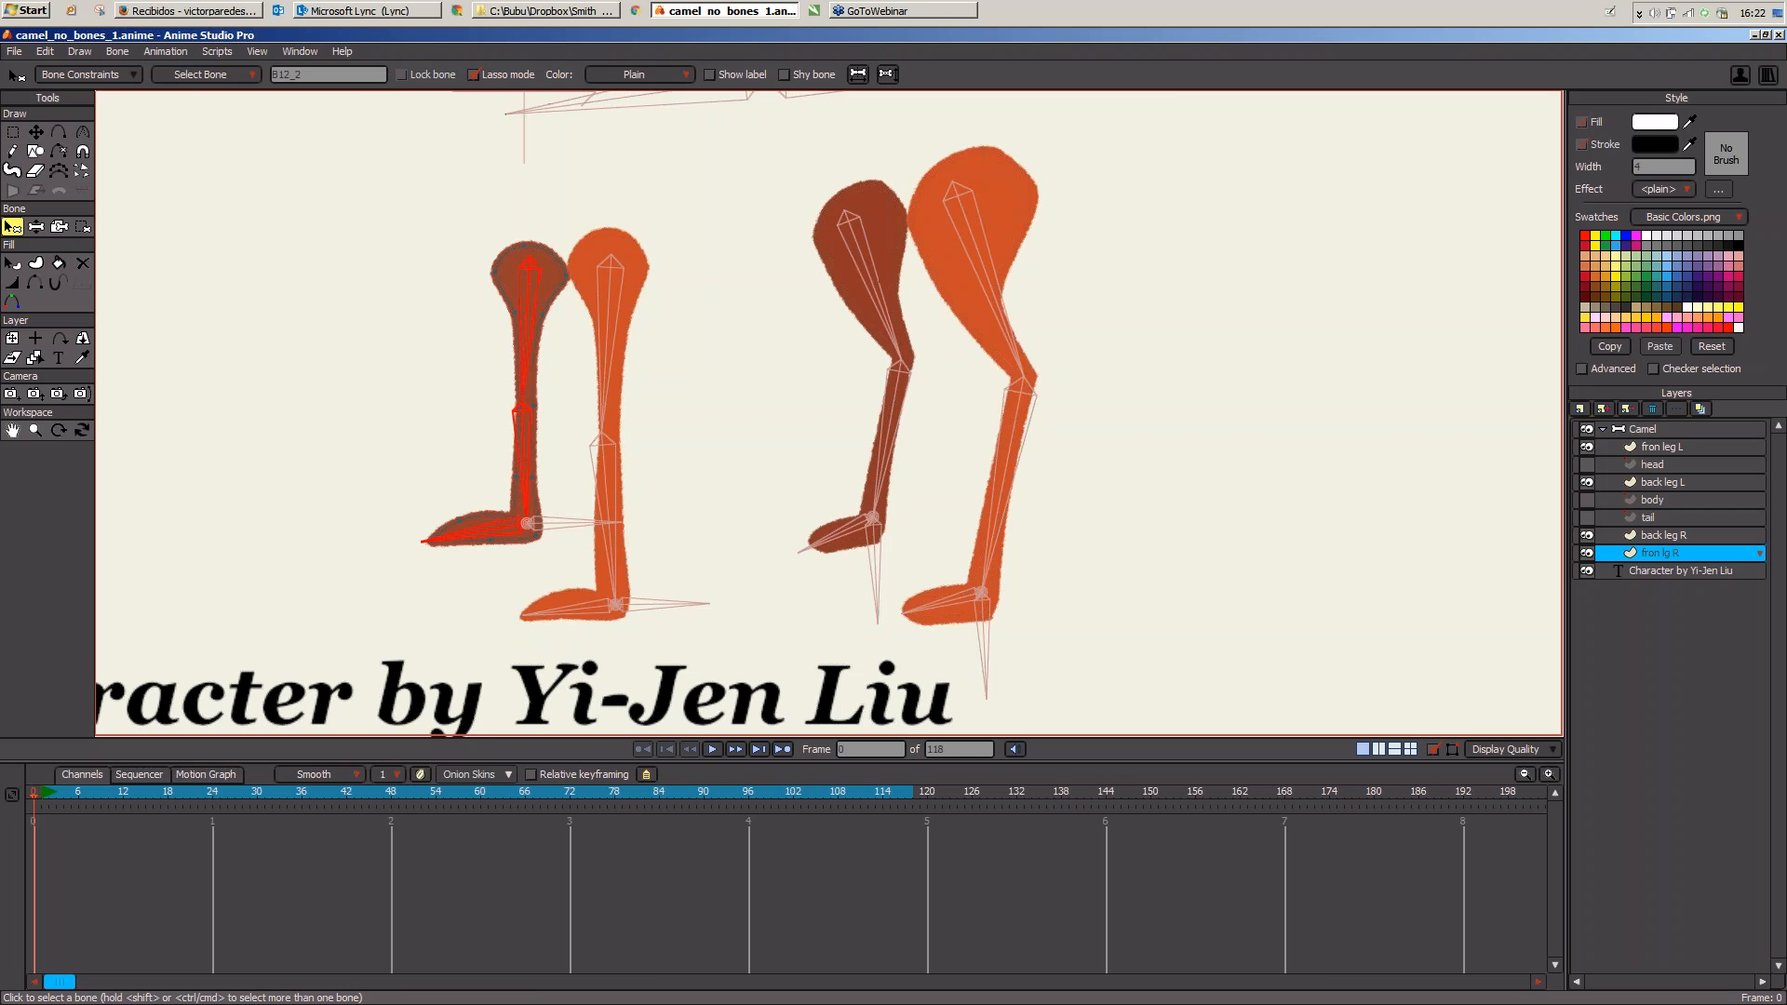
Step: Test both front legs by moving their target bones with Manipulate Bones
{"action": "key", "text": "z"}
{"action": "left_click_drag", "start_coordinate": [572, 522], "coordinate": [566, 495]}
{"action": "left_click_drag", "start_coordinate": [656, 601], "coordinate": [653, 546]}
Step: Enable Independent angle in the bone constraints of both front legs' foot bones
{"action": "left_click", "coordinate": [1629, 430]}
{"action": "left_click", "coordinate": [570, 610]}
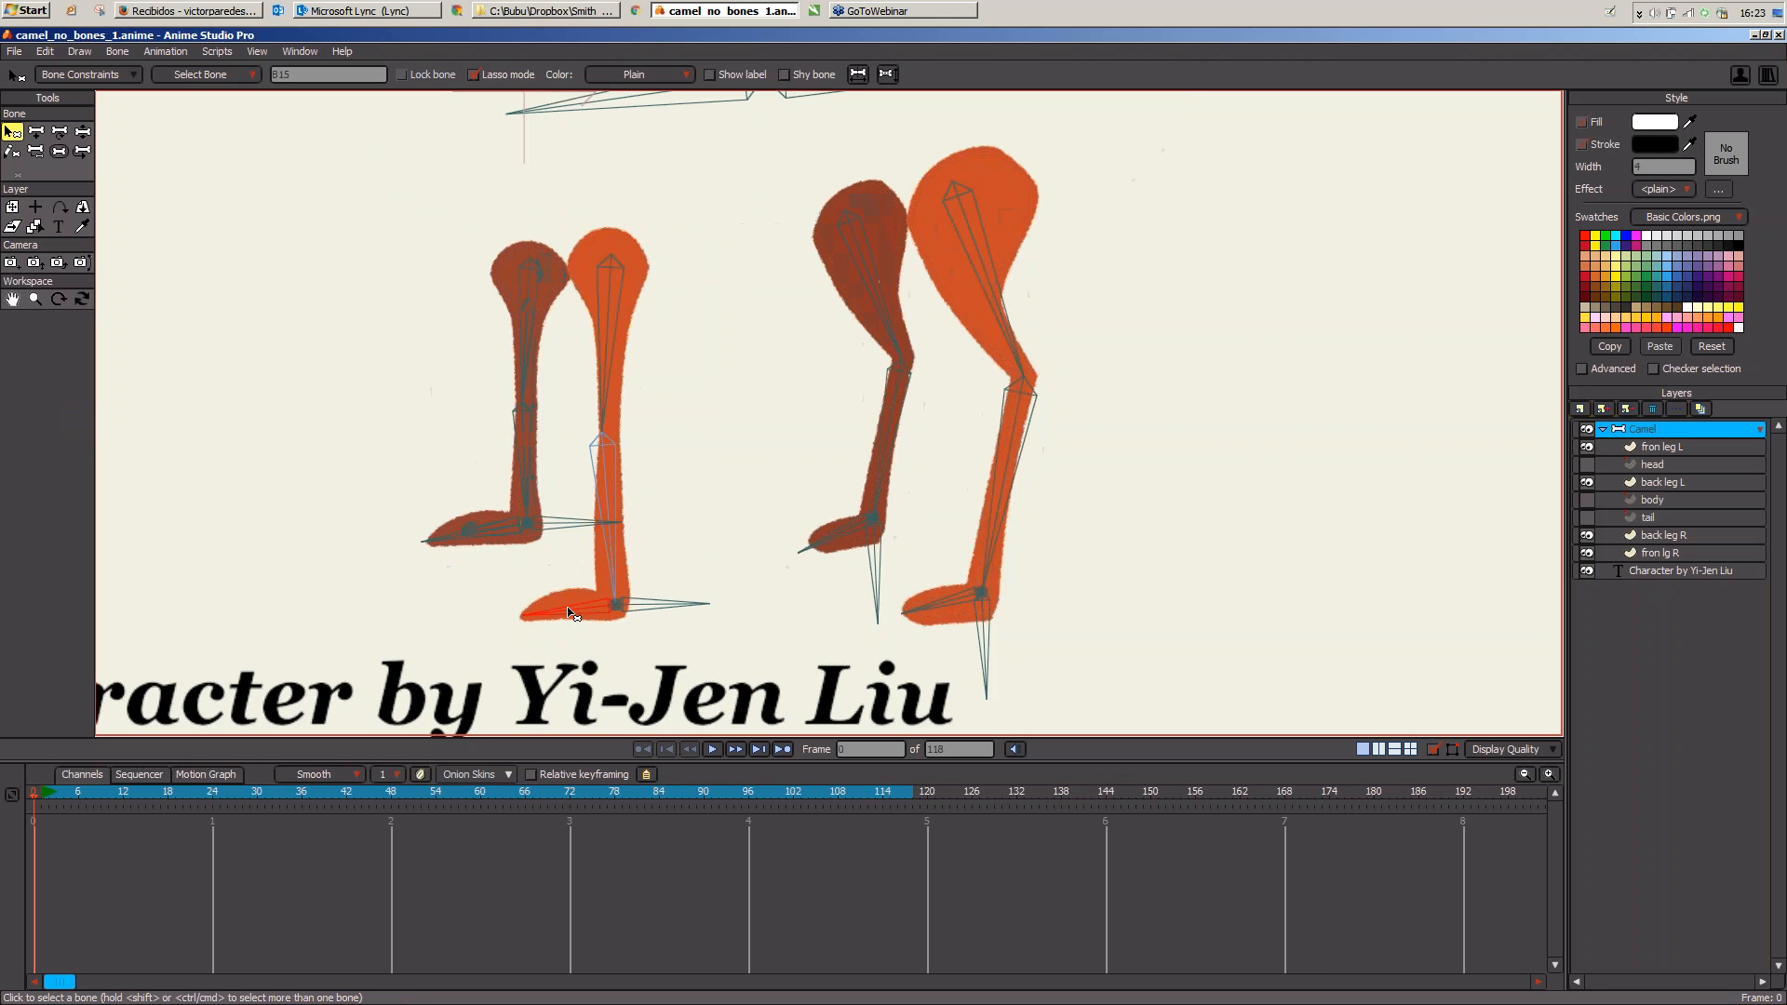
{"action": "left_click", "coordinate": [489, 537], "text": "shift"}
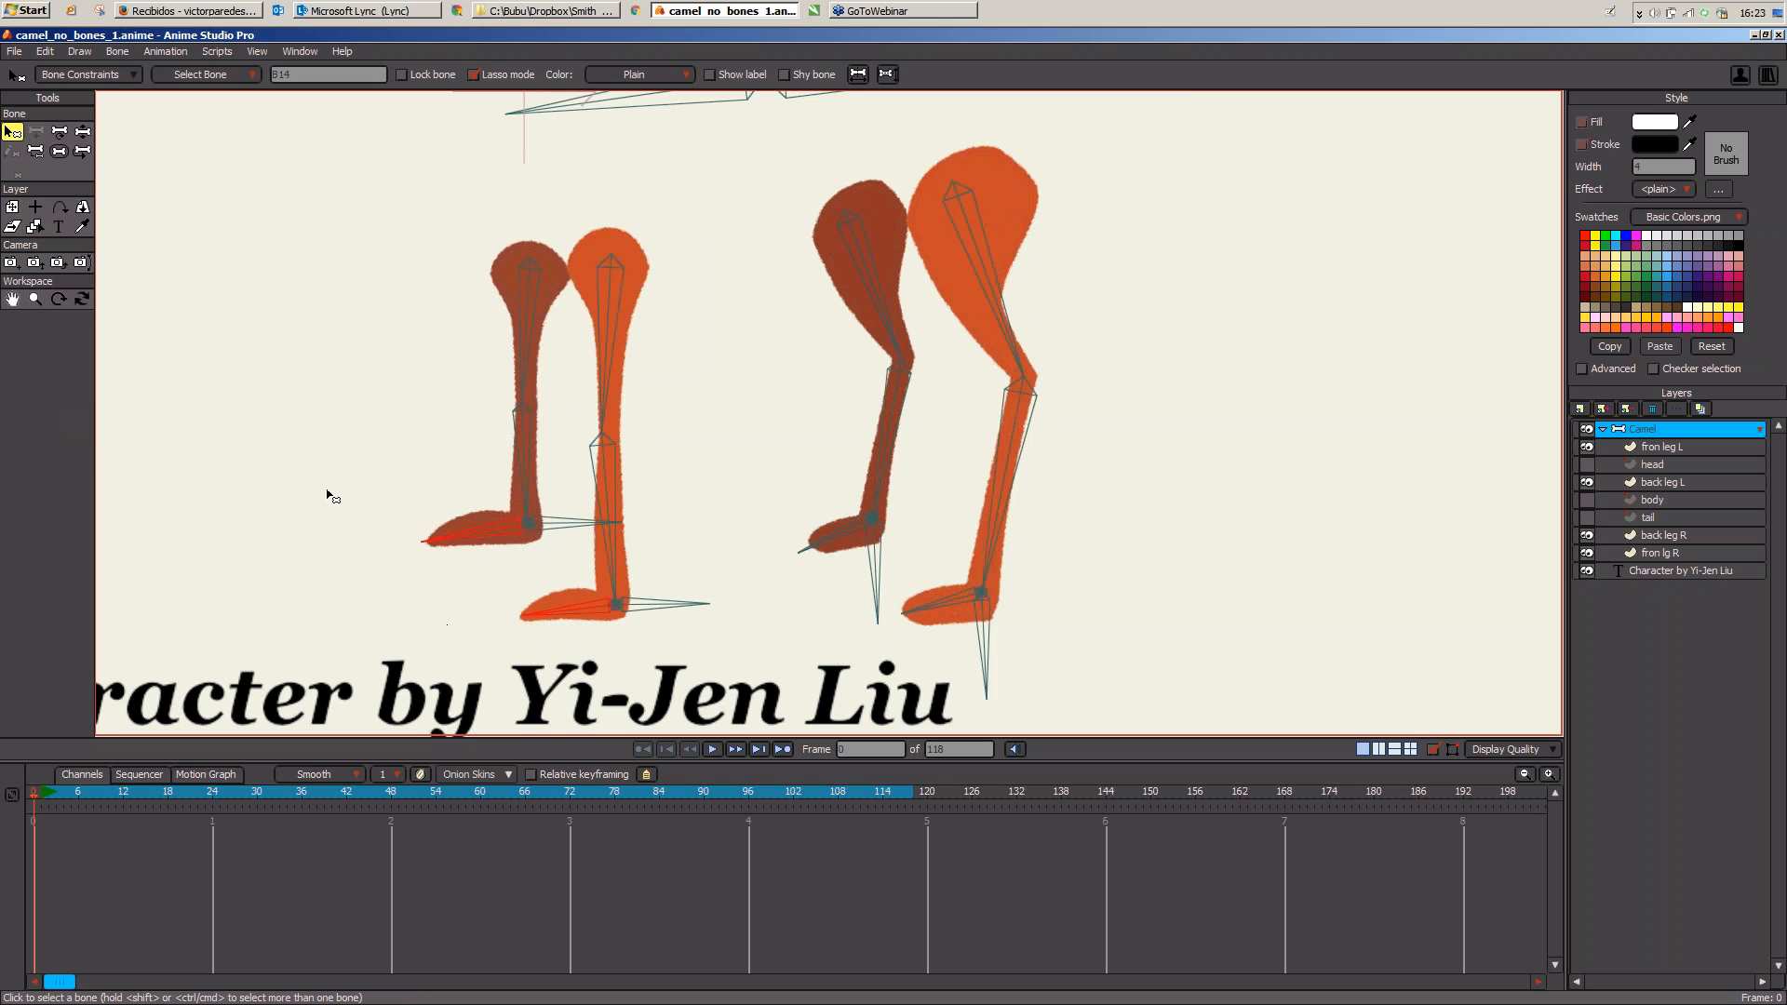
{"action": "left_click", "coordinate": [92, 75]}
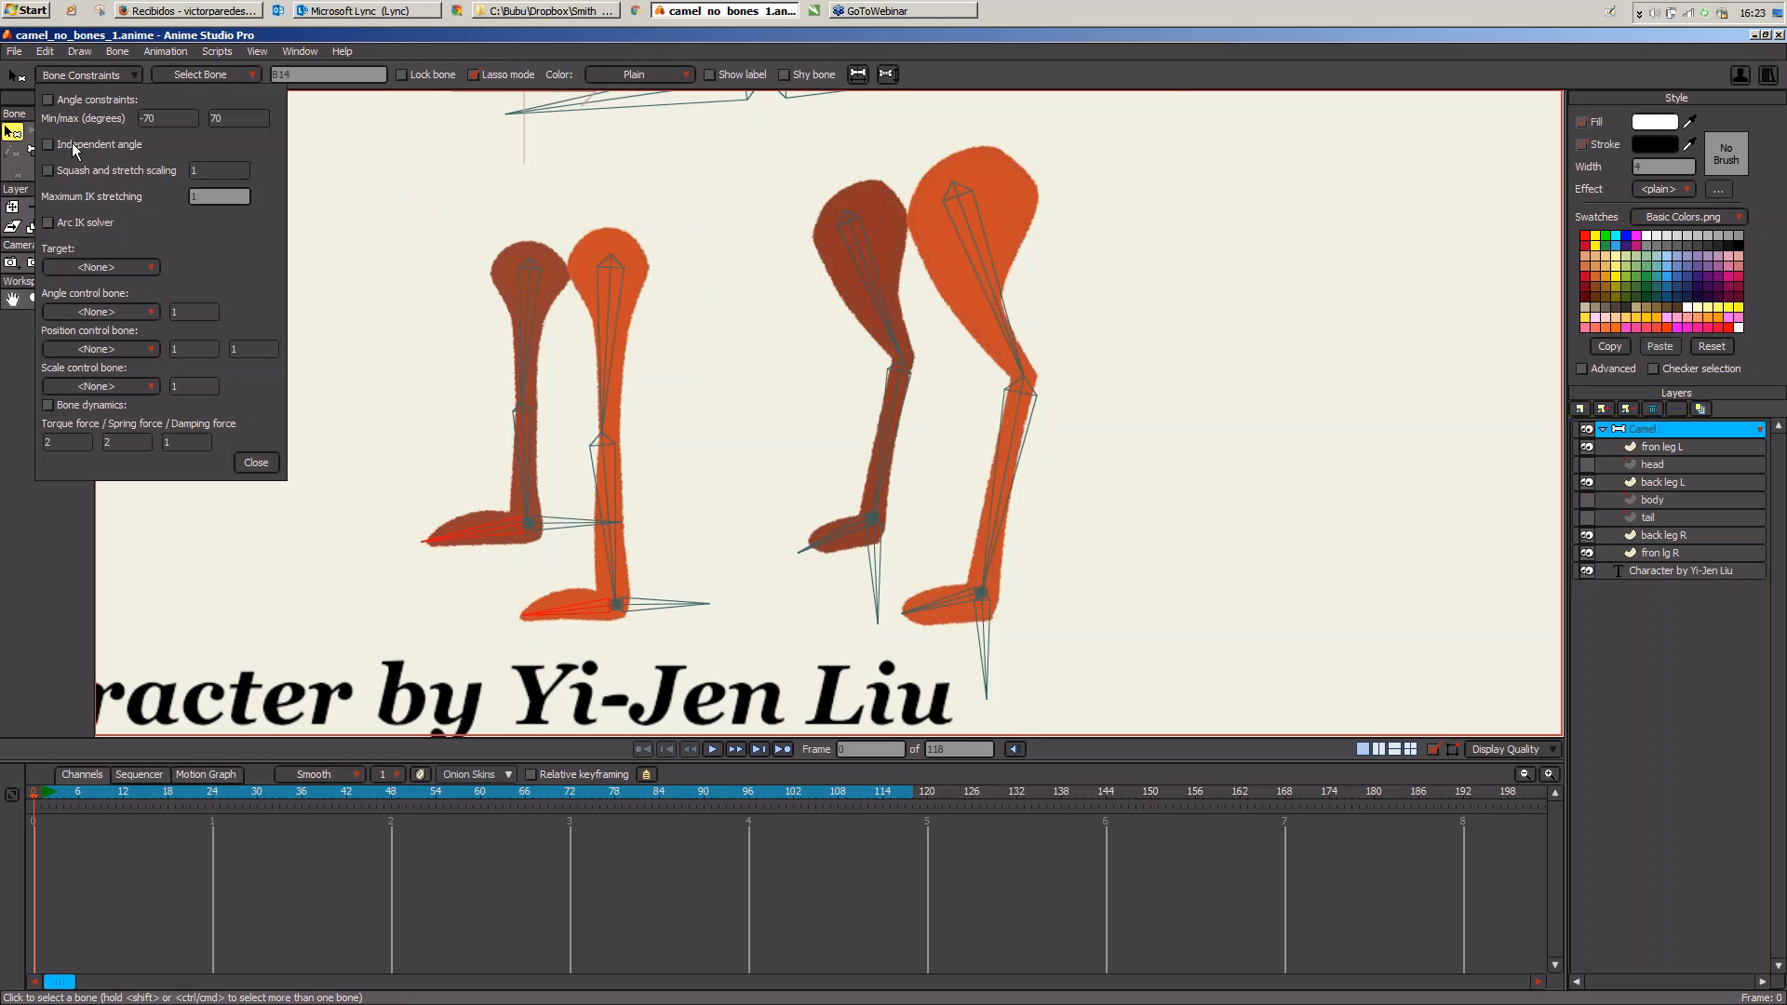
{"action": "left_click", "coordinate": [76, 149]}
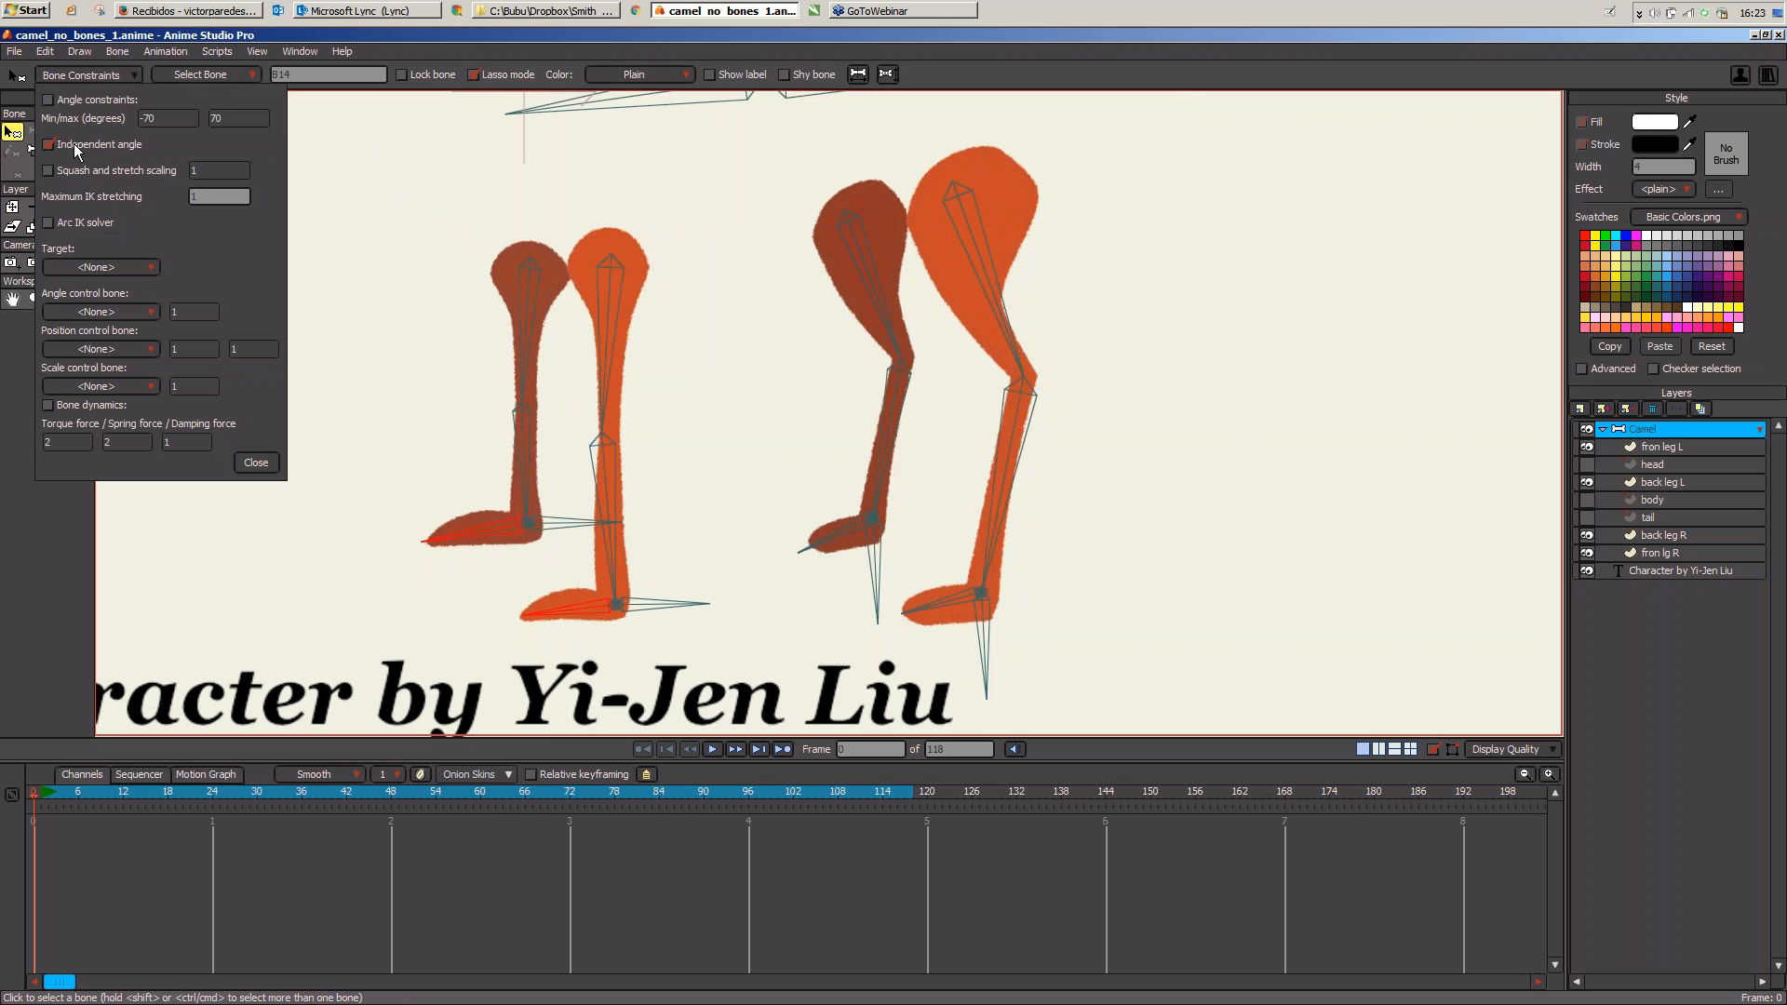
{"action": "left_click", "coordinate": [248, 456]}
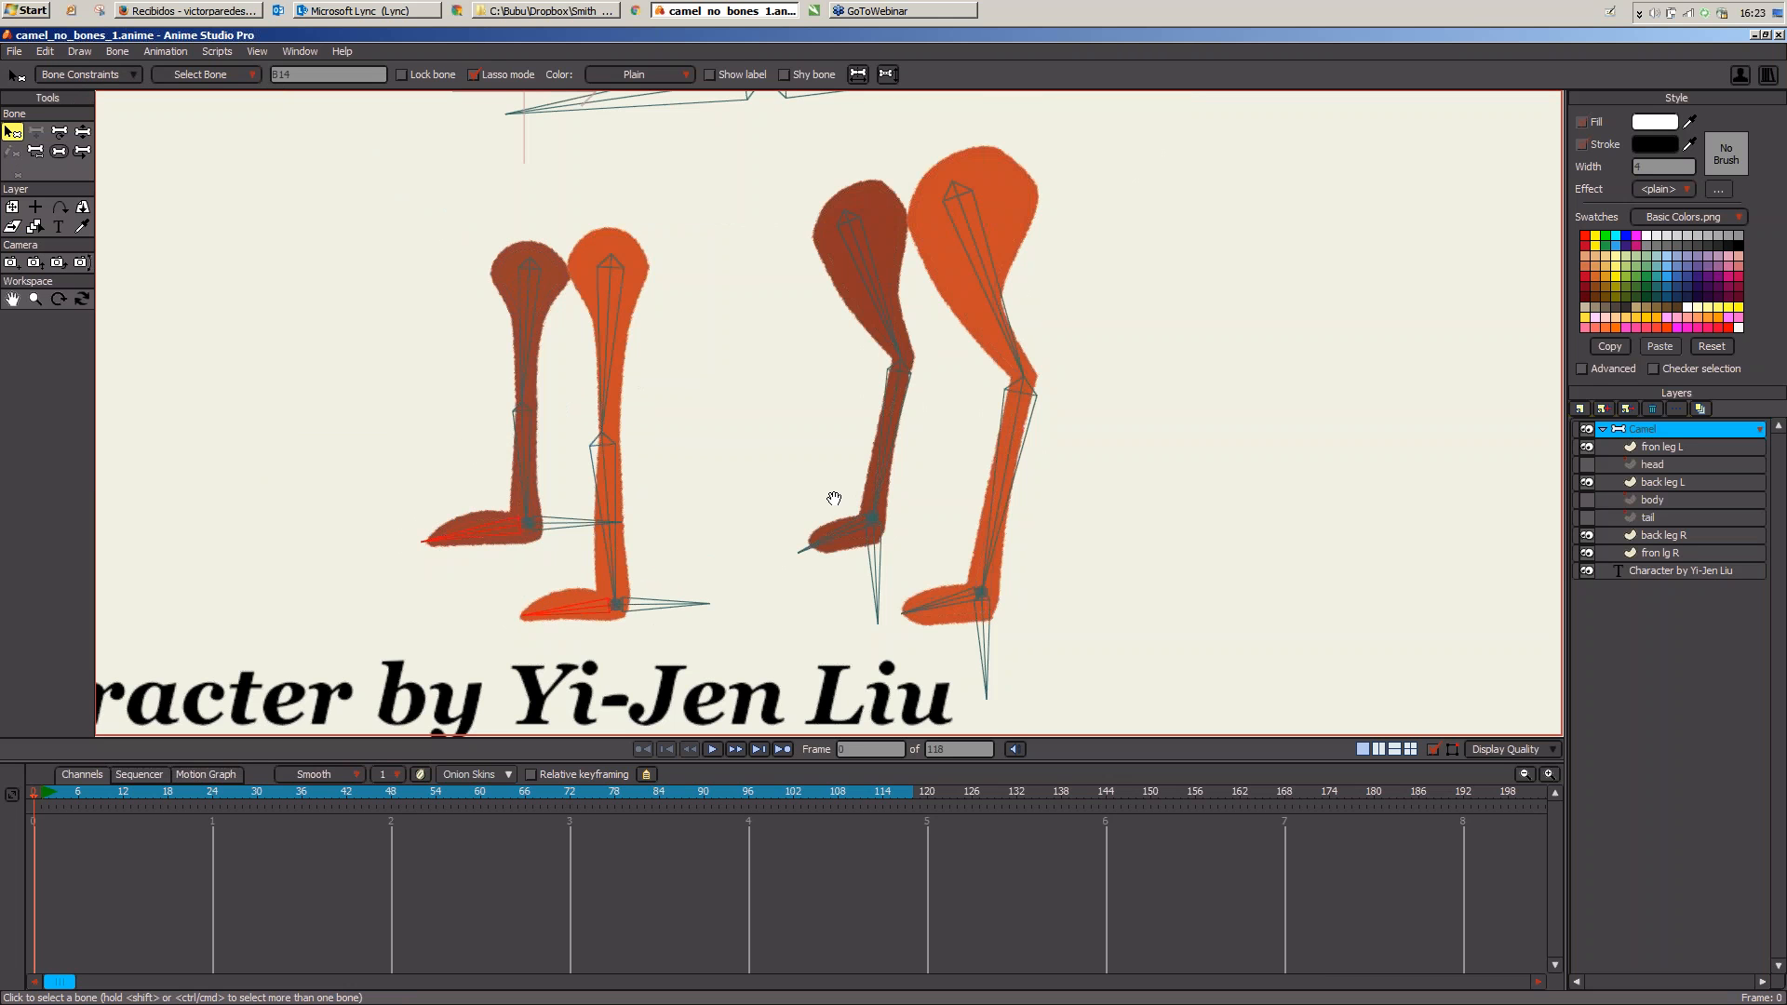
Step: Test how the front legs follow the front body bone by rotating it at frame 39, and return to frame 0
{"action": "left_click_drag", "start_coordinate": [834, 499], "coordinate": [784, 582]}
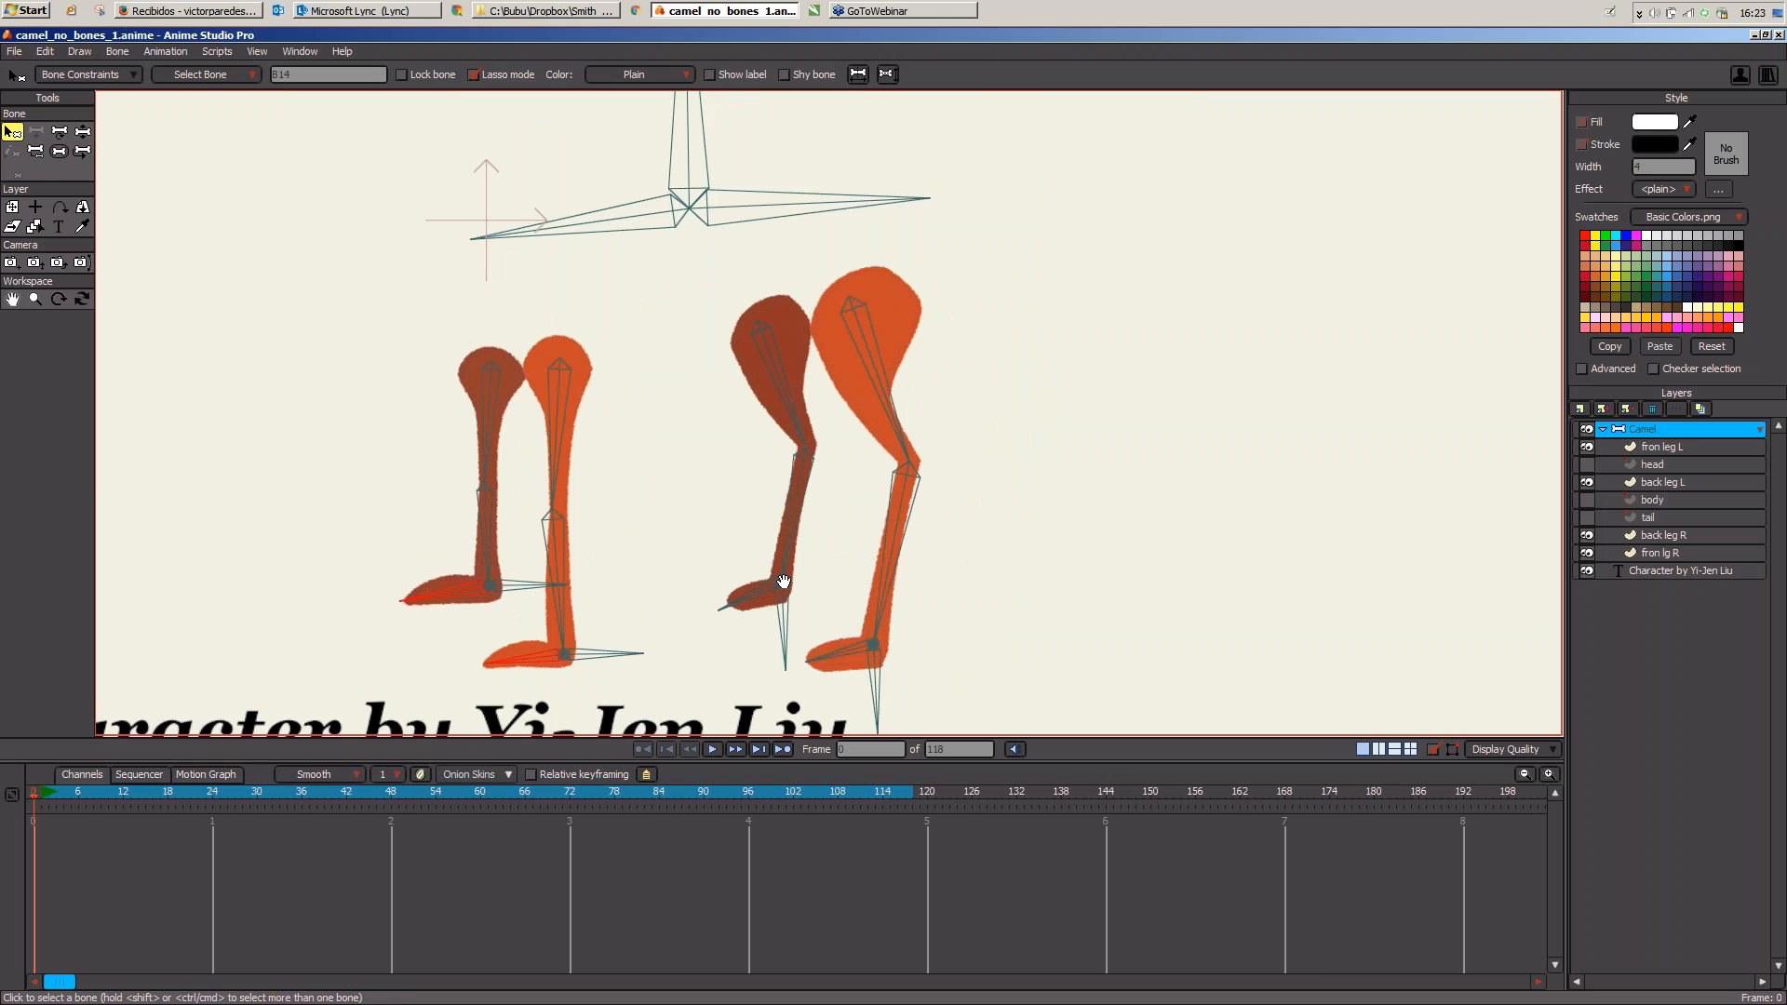
{"action": "key", "text": "z"}
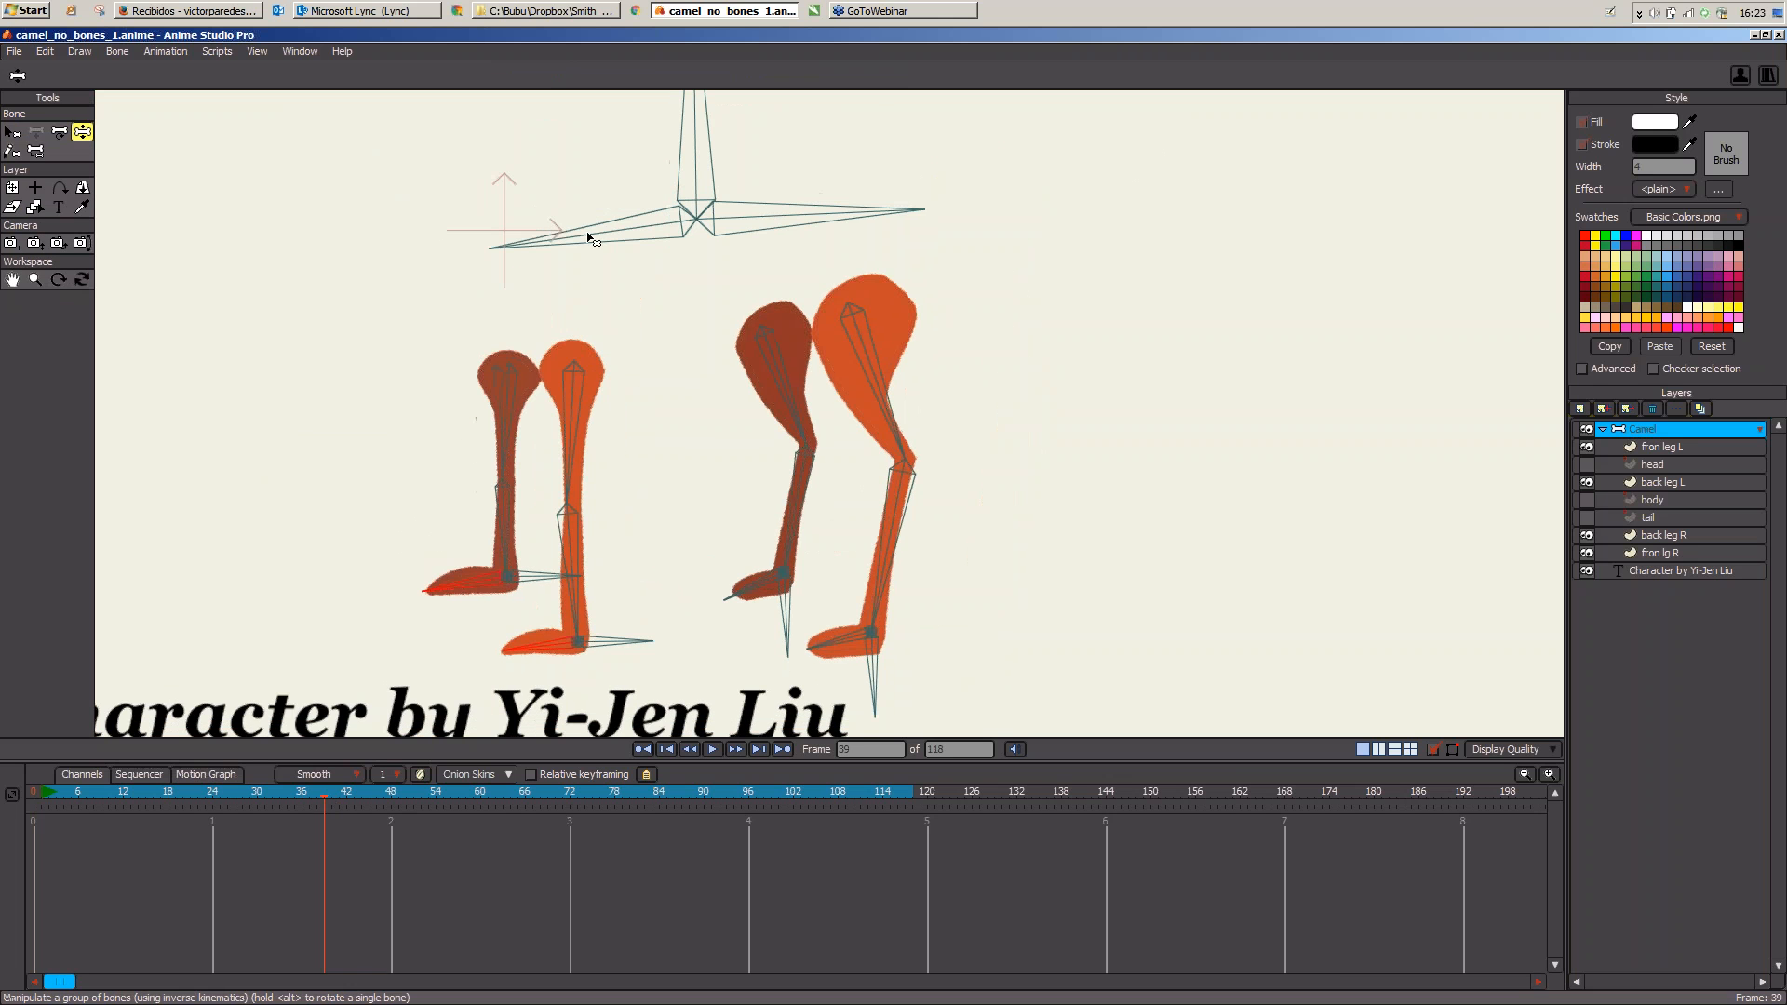
{"action": "mouse_move", "coordinate": [587, 237]}
{"action": "left_mouse_down"}
{"action": "mouse_move", "coordinate": [592, 256]}
{"action": "mouse_move", "coordinate": [586, 236]}
{"action": "left_mouse_up"}
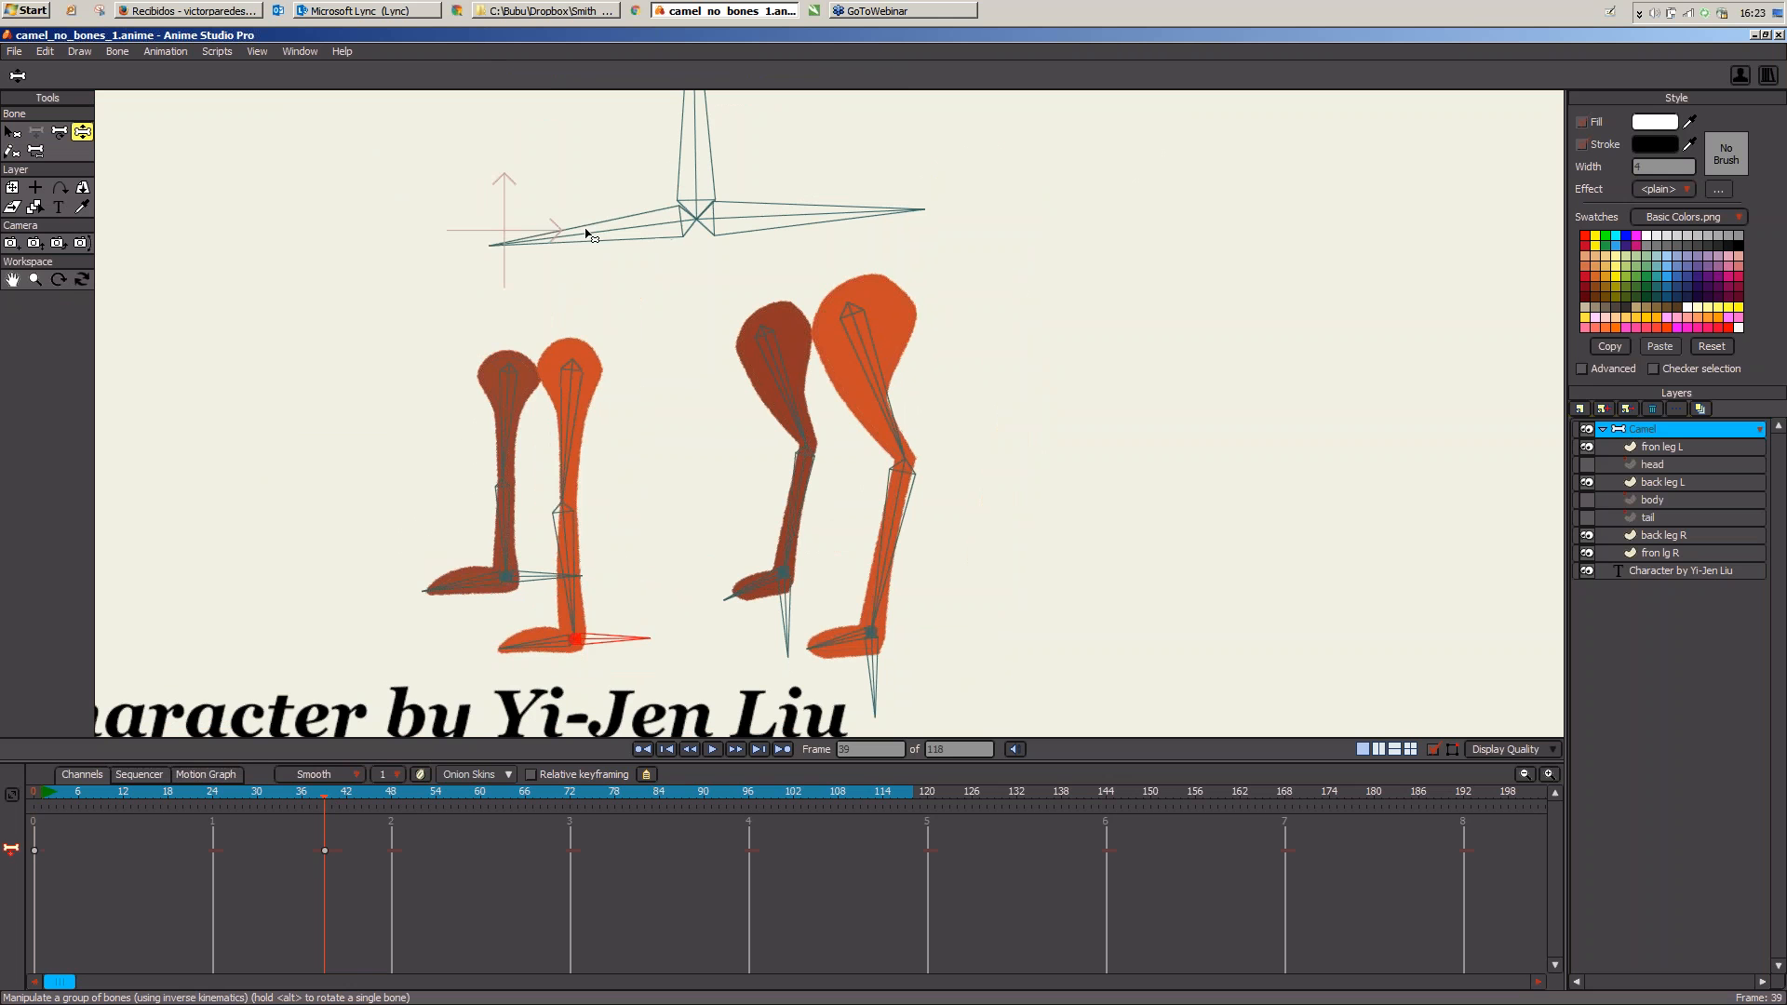
{"action": "left_click_drag", "start_coordinate": [41, 794], "coordinate": [33, 794]}
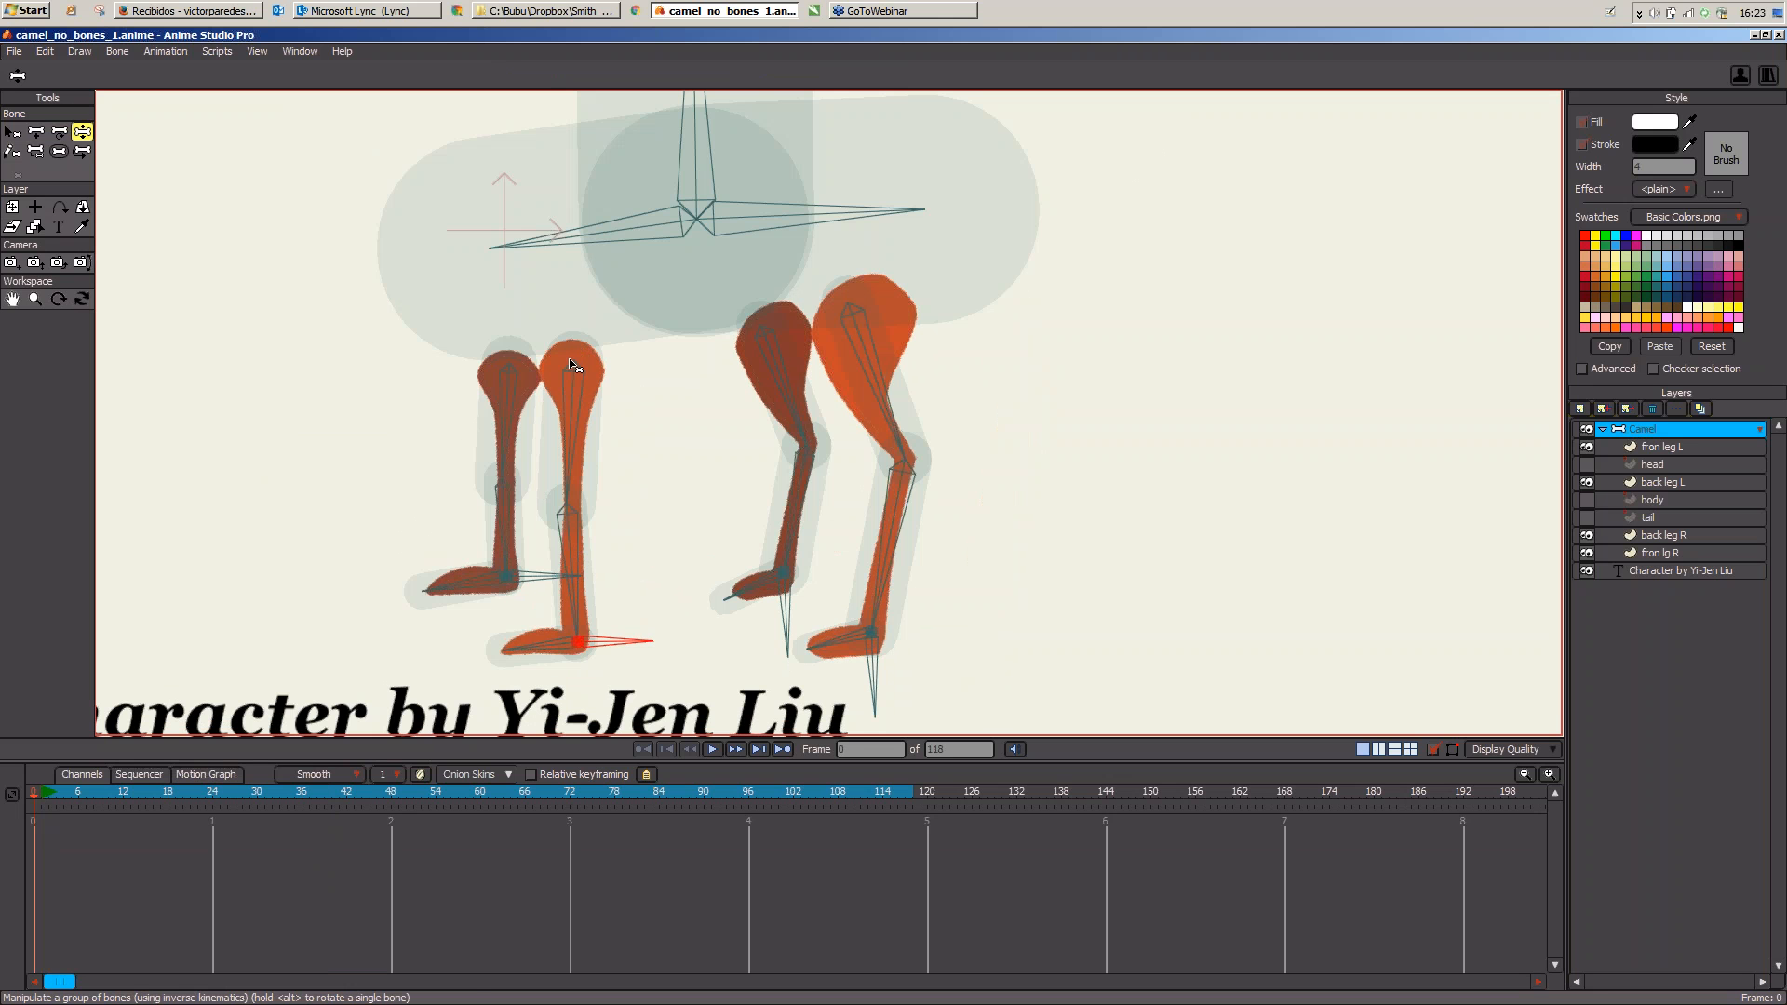
Step: Reparent the right front leg's thigh bone to the front body bone
{"action": "left_click", "coordinate": [36, 151]}
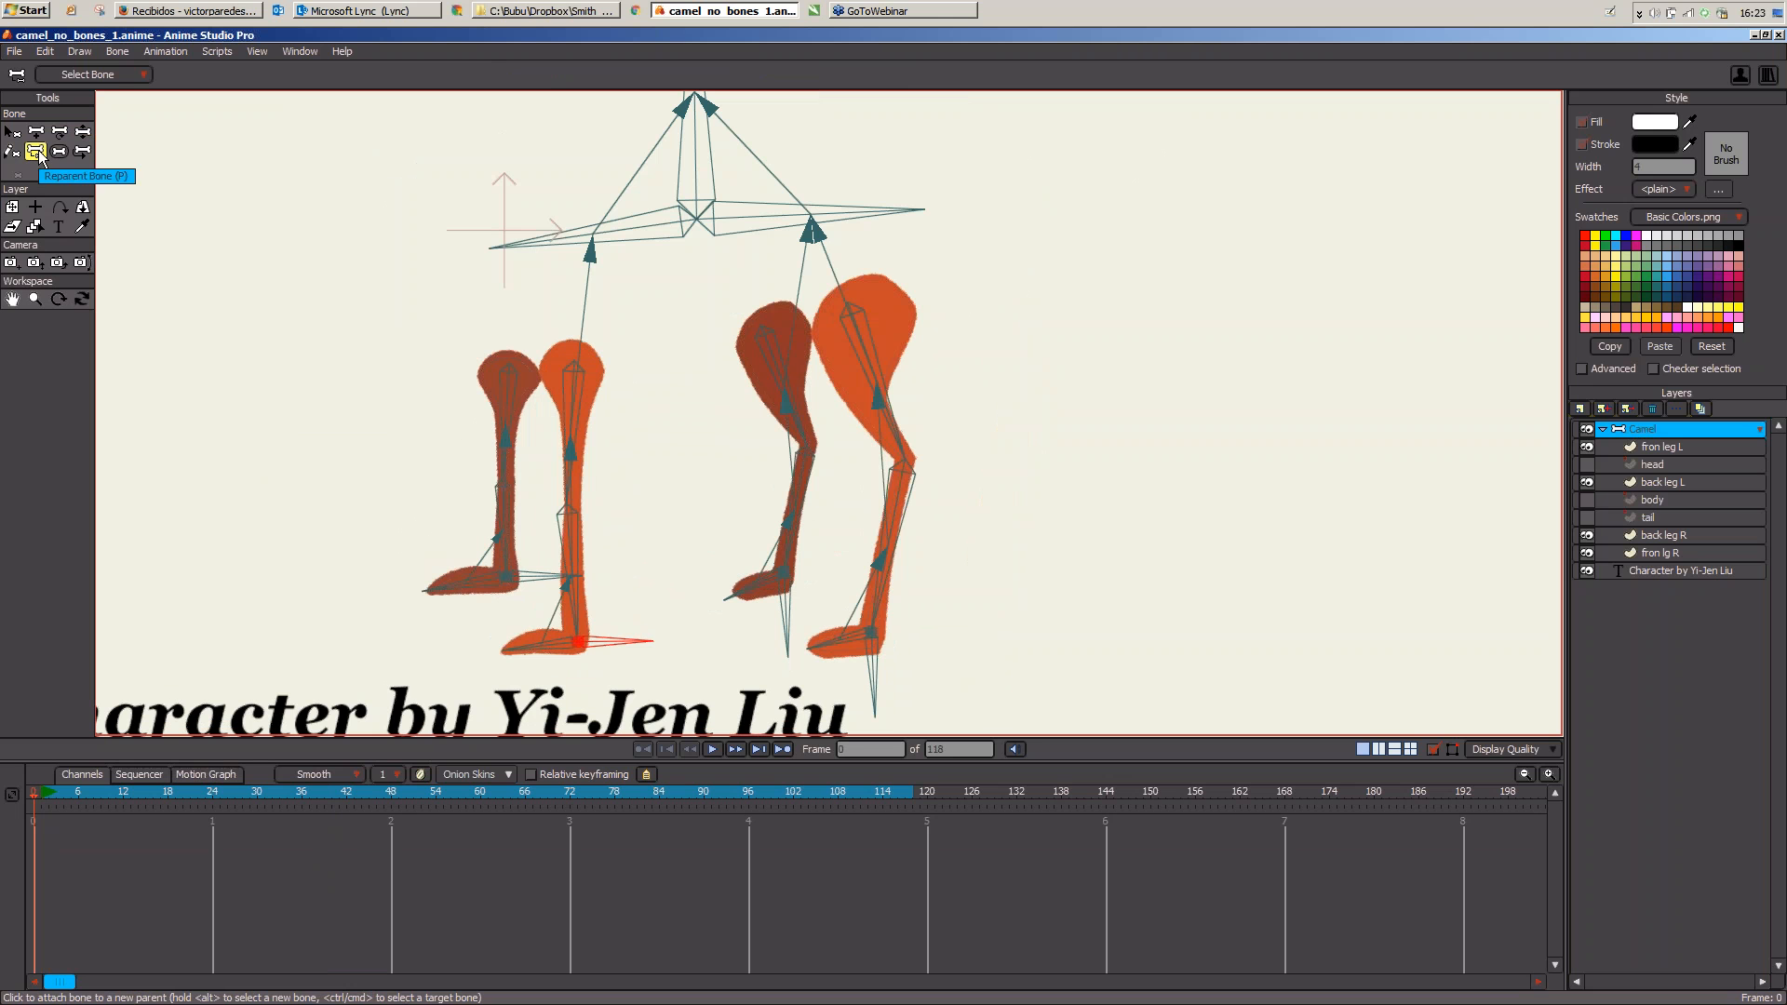
{"action": "left_click", "coordinate": [592, 252]}
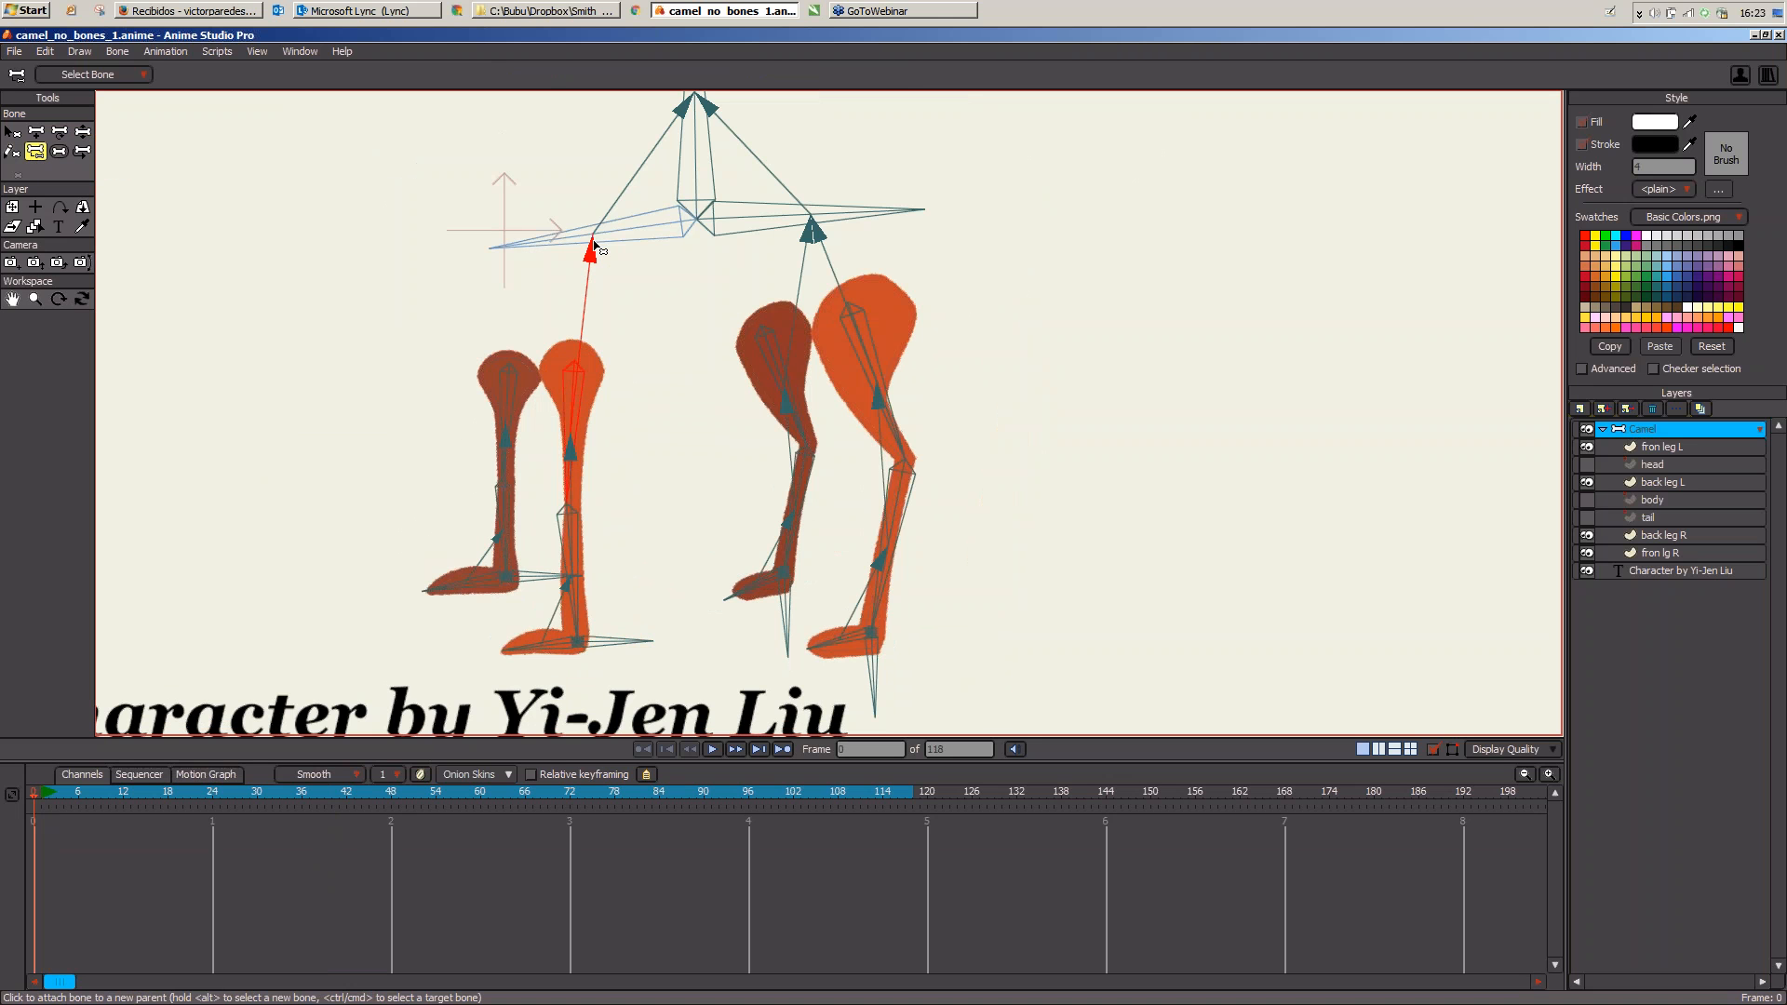
{"action": "left_click", "coordinate": [511, 405]}
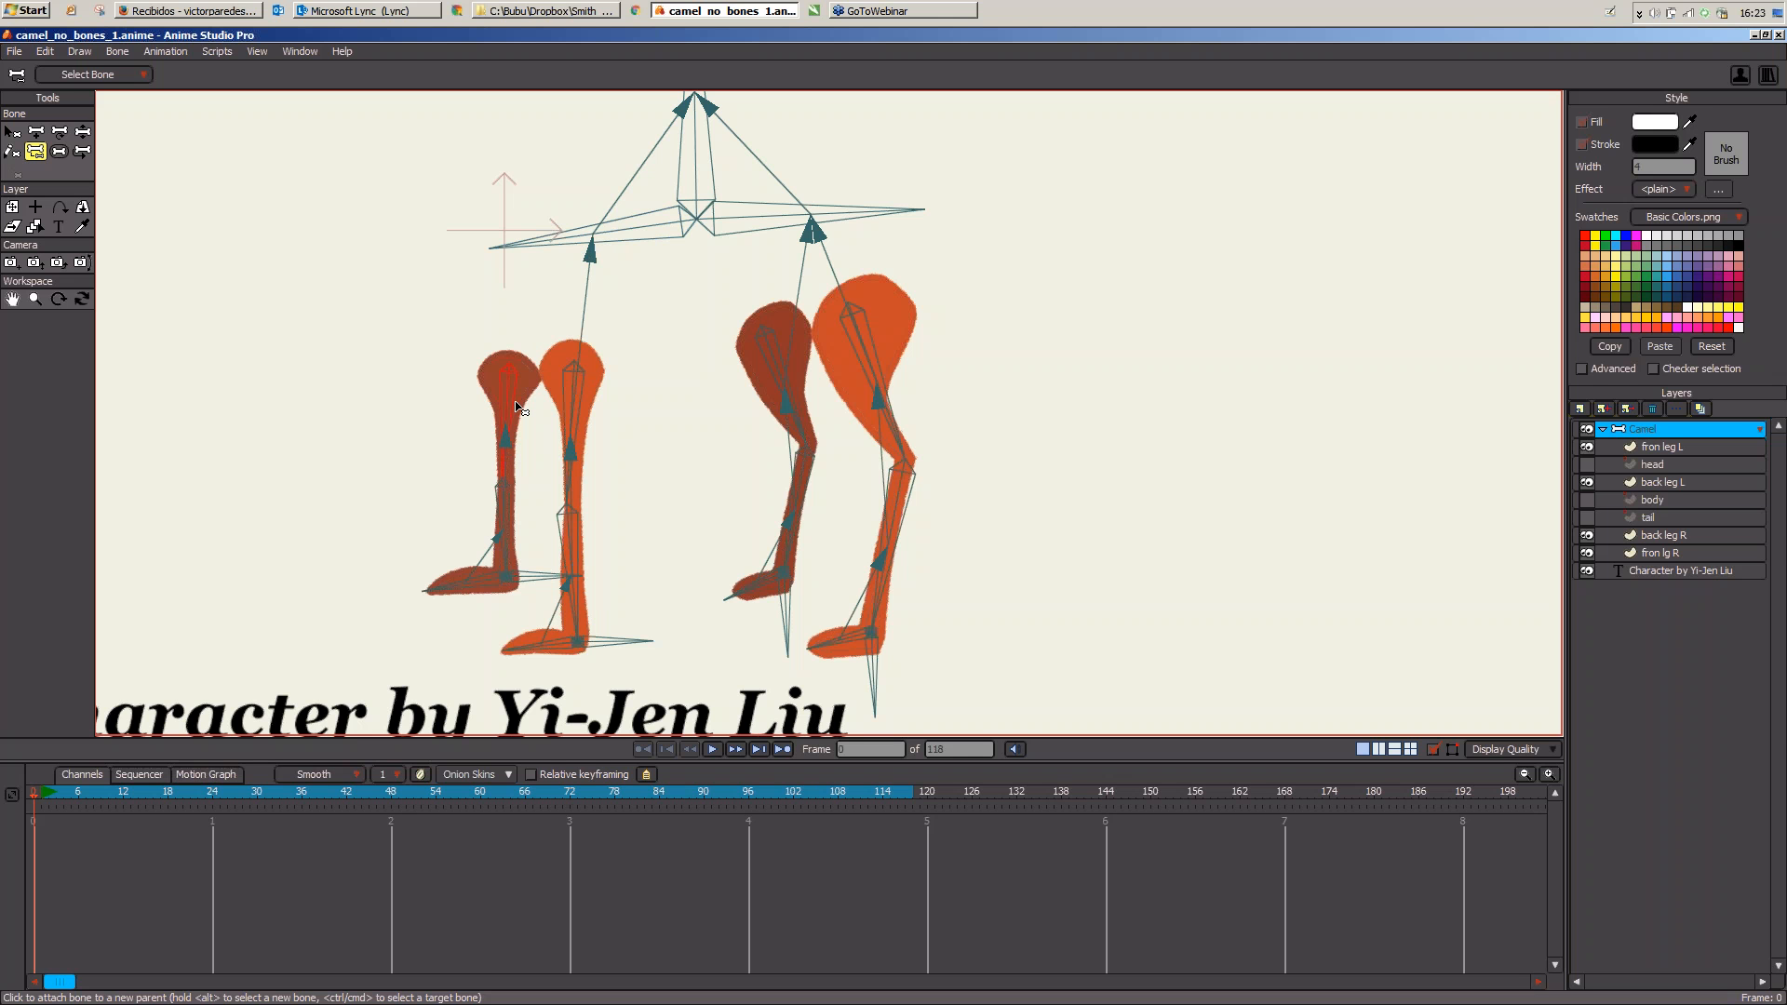
{"action": "left_click", "coordinate": [586, 244]}
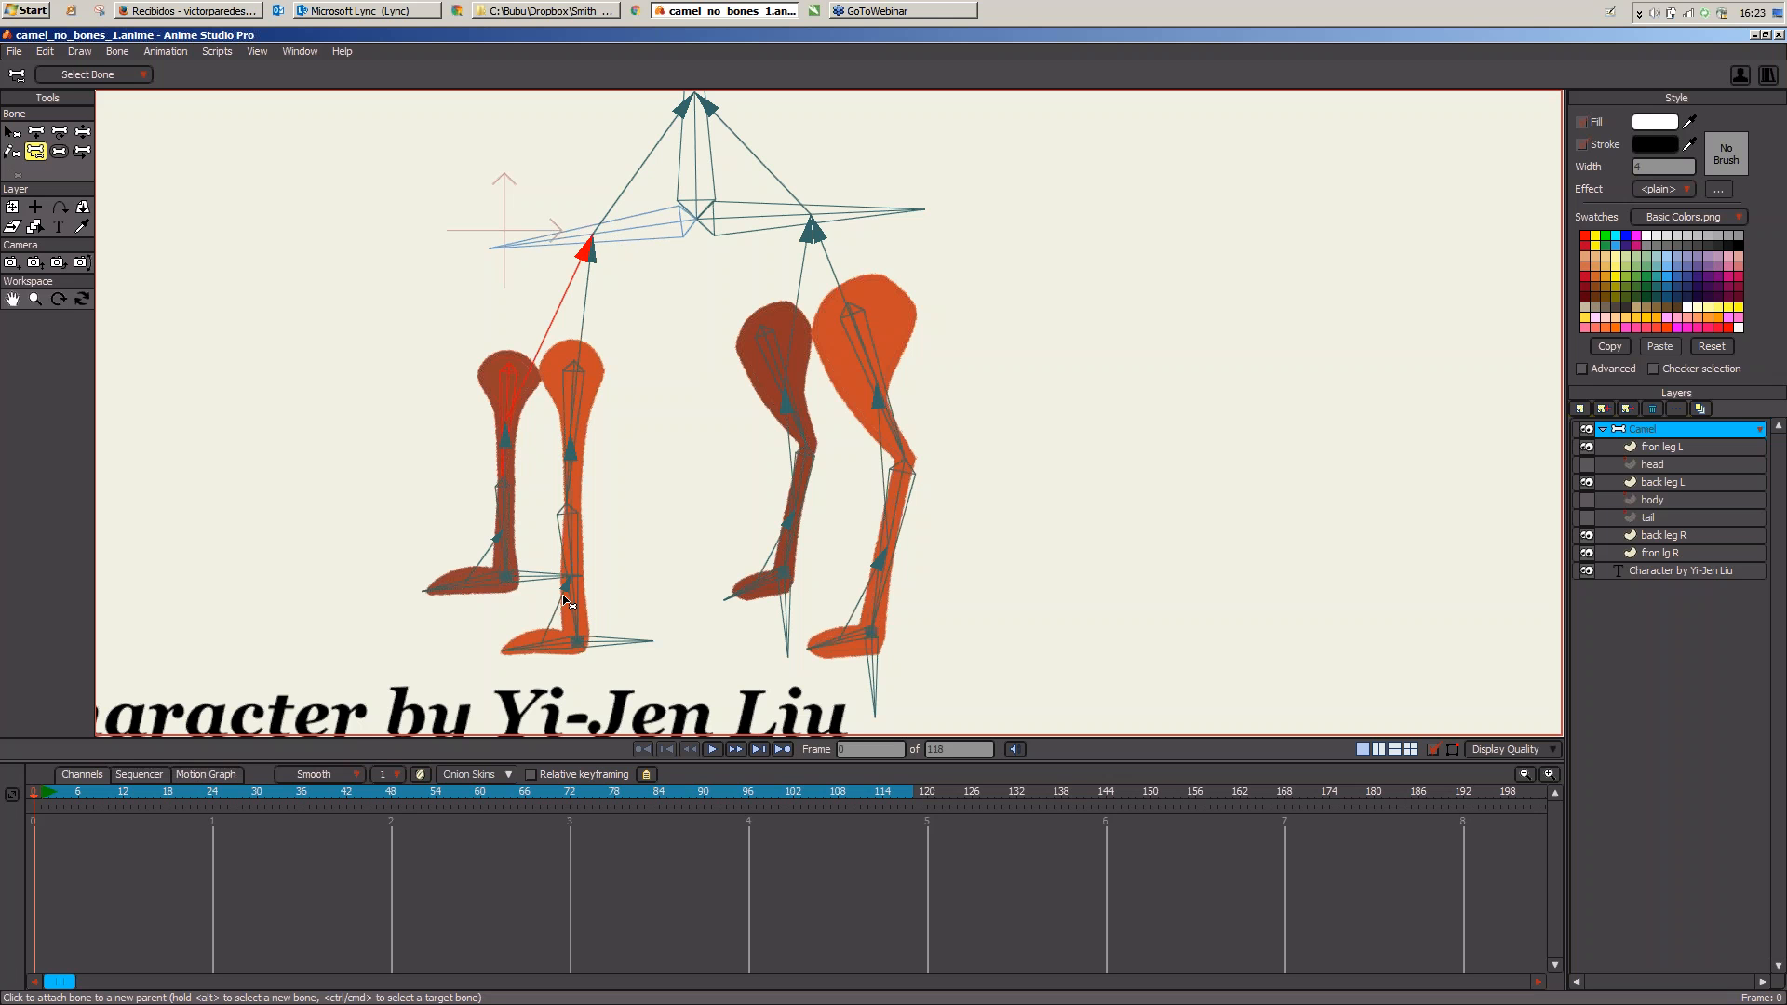
Step: Test the parenting at frame 39 by lowering the vertical root bone and rotating the front and rear body bones
{"action": "key", "text": "z"}
{"action": "left_click", "coordinate": [319, 794]}
{"action": "left_click_drag", "start_coordinate": [321, 800], "coordinate": [324, 801]}
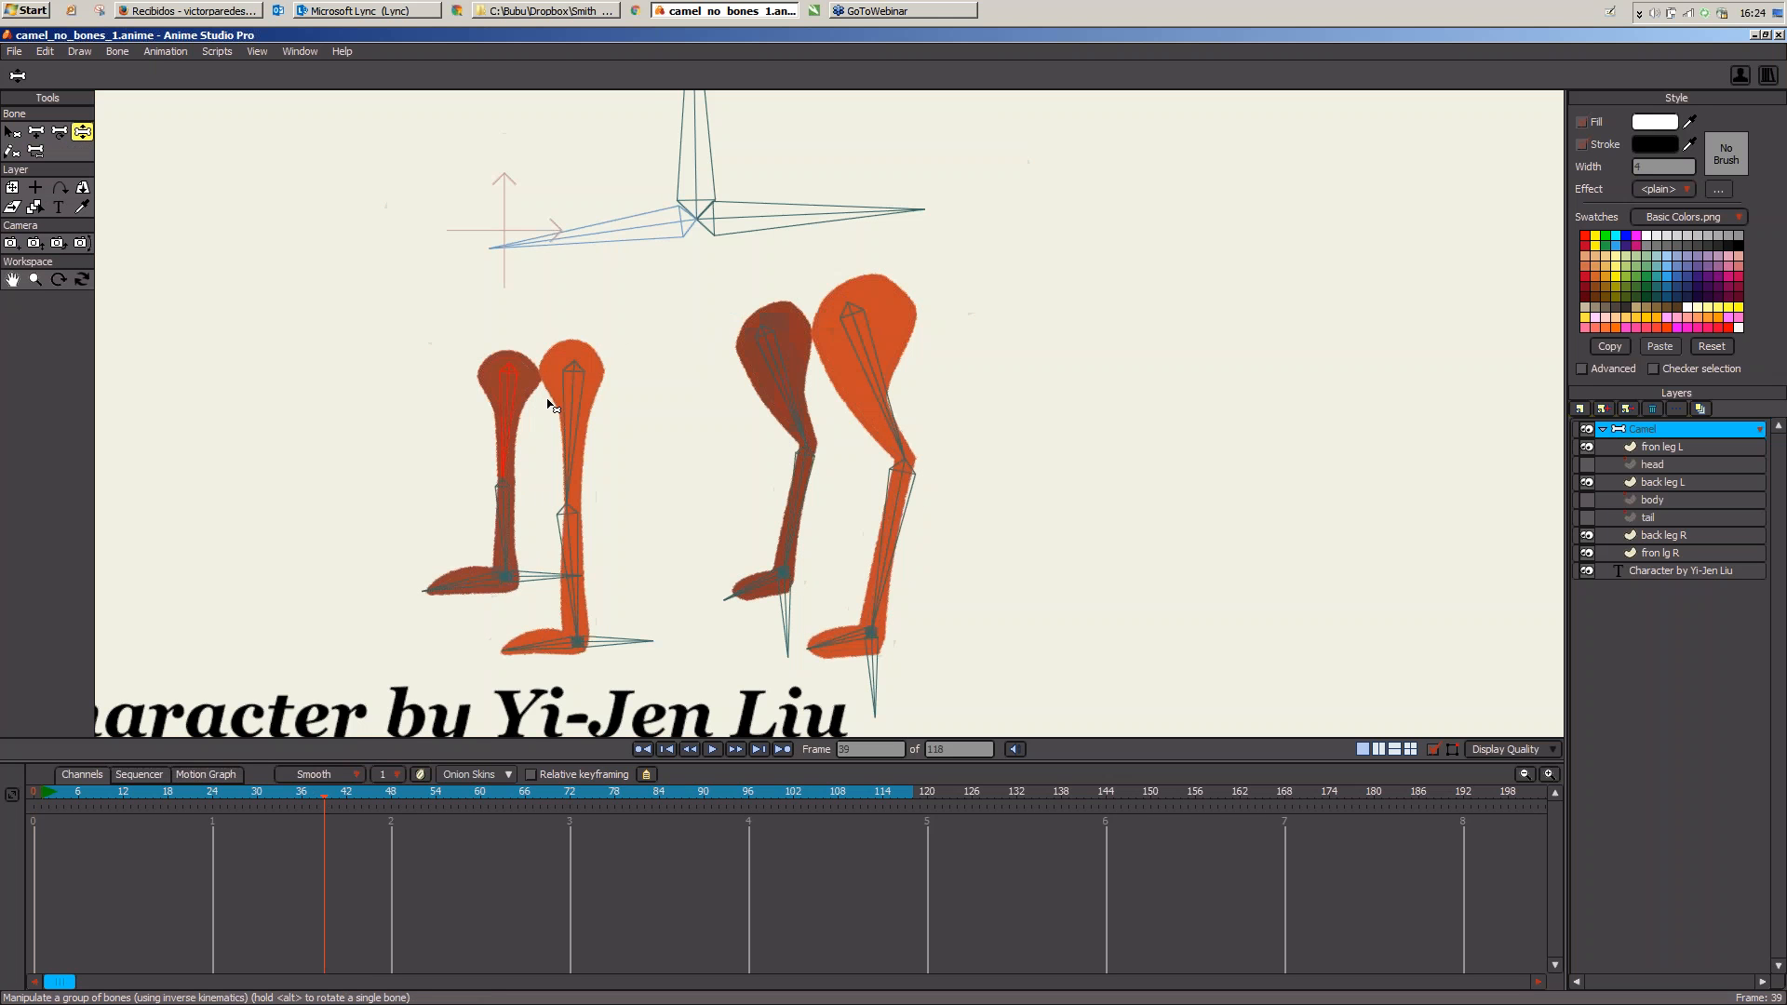
{"action": "left_click_drag", "start_coordinate": [693, 155], "coordinate": [701, 249]}
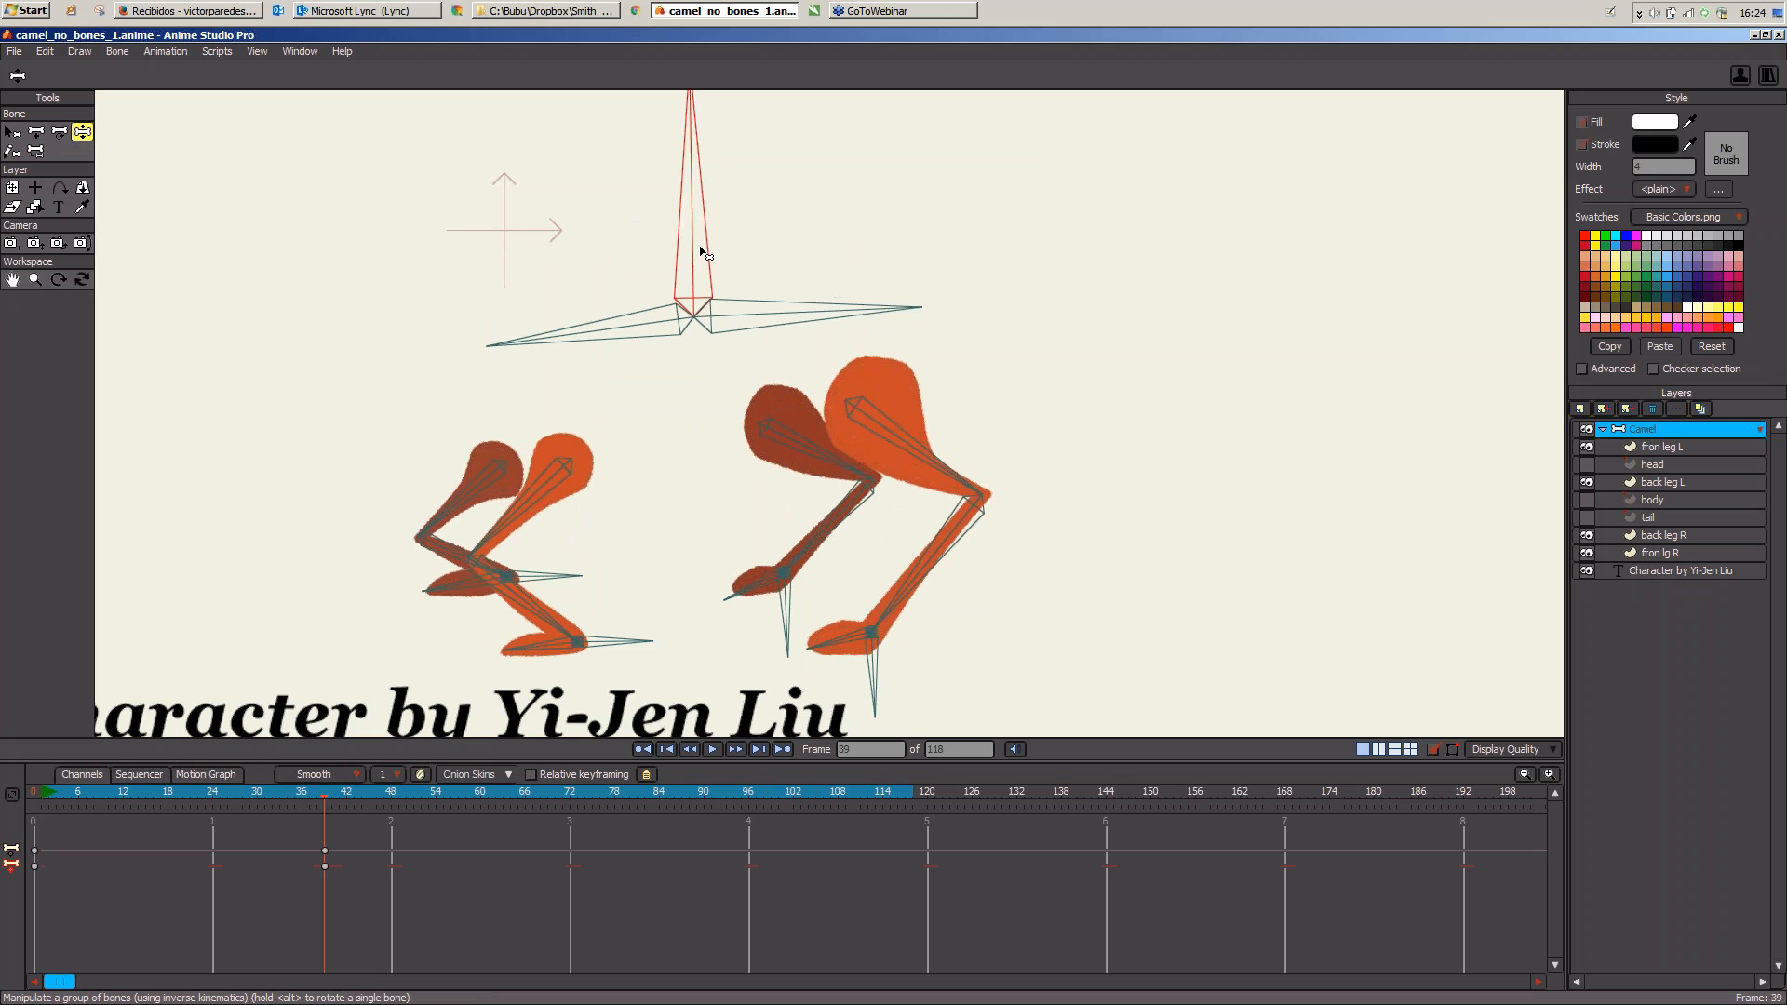
{"action": "mouse_move", "coordinate": [917, 307]}
{"action": "left_mouse_down"}
{"action": "mouse_move", "coordinate": [918, 266]}
{"action": "mouse_move", "coordinate": [910, 386]}
{"action": "mouse_move", "coordinate": [922, 335]}
{"action": "mouse_move", "coordinate": [903, 275]}
{"action": "left_mouse_up"}
{"action": "mouse_move", "coordinate": [579, 339]}
{"action": "left_mouse_down"}
{"action": "mouse_move", "coordinate": [571, 363]}
{"action": "mouse_move", "coordinate": [570, 339]}
{"action": "left_mouse_up"}
{"action": "mouse_move", "coordinate": [916, 290]}
{"action": "left_mouse_down"}
{"action": "mouse_move", "coordinate": [899, 321]}
{"action": "mouse_move", "coordinate": [901, 296]}
{"action": "mouse_move", "coordinate": [910, 332]}
{"action": "mouse_move", "coordinate": [913, 276]}
{"action": "mouse_move", "coordinate": [910, 310]}
{"action": "left_mouse_up"}
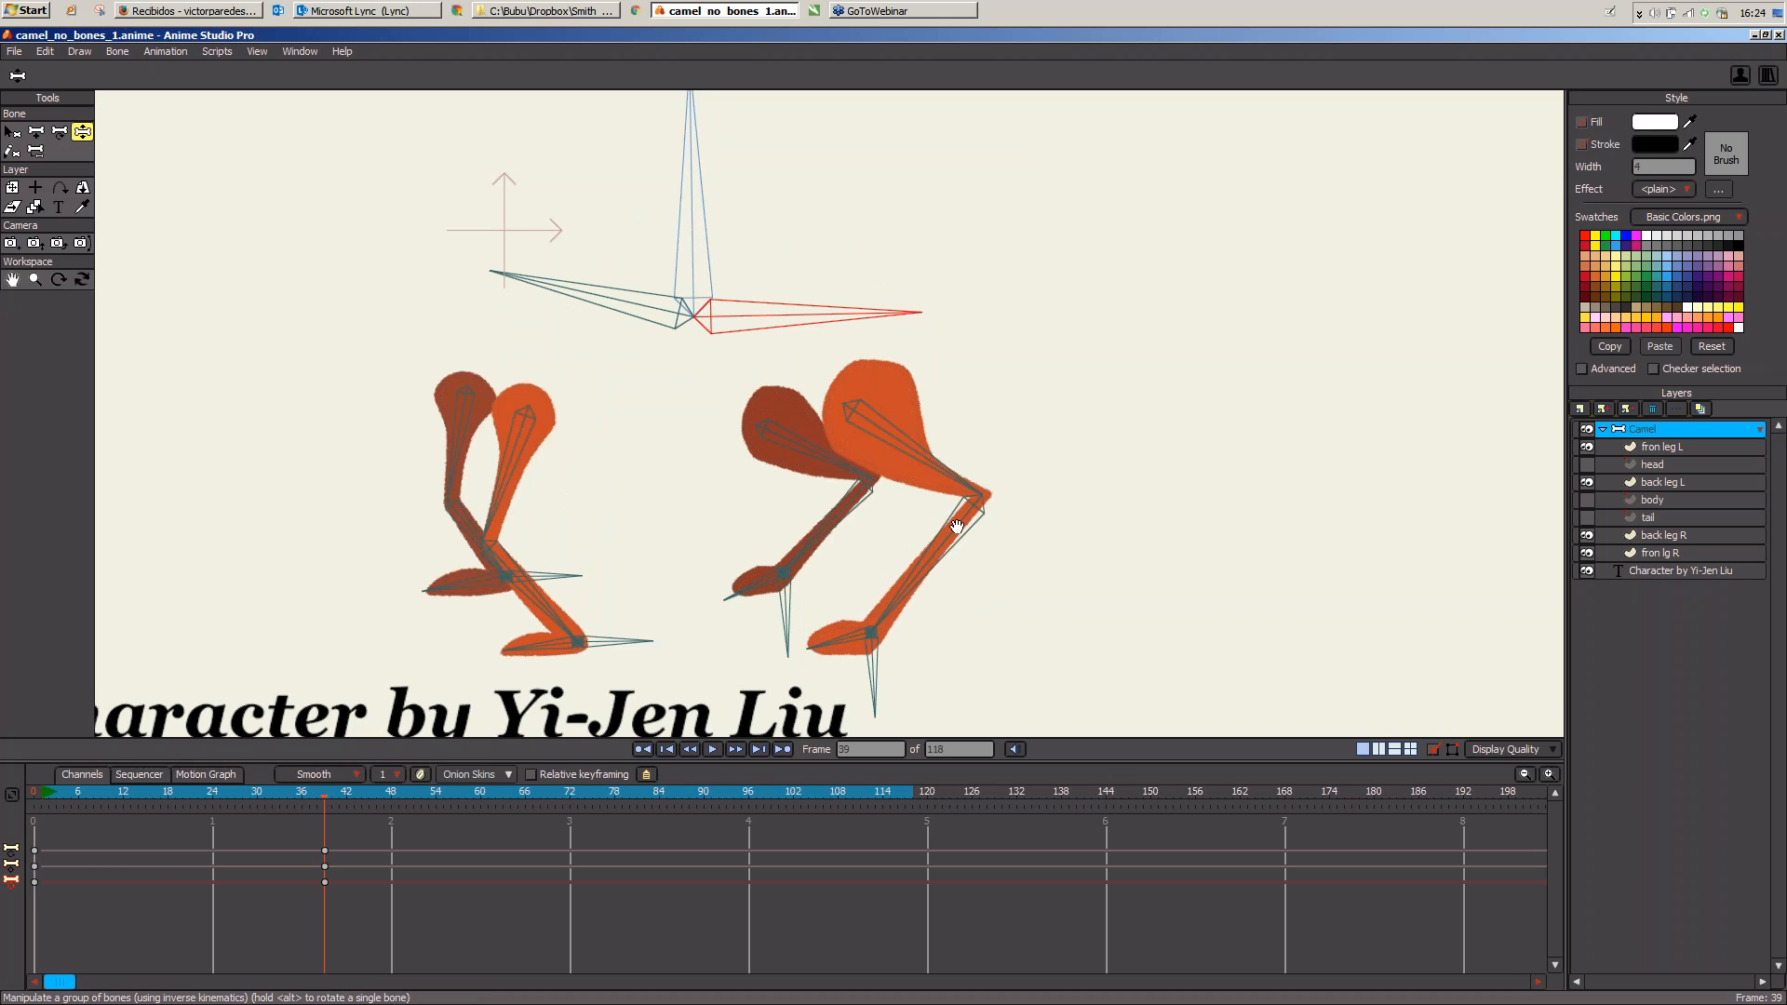
Step: Test the legs' reach by raising and lowering the vertical root bone, pulling all four feet off their targets
{"action": "scroll", "coordinate": [957, 527], "scroll_direction": "down", "scroll_amount": 1}
{"action": "scroll", "coordinate": [861, 536], "scroll_direction": "down", "scroll_amount": 2}
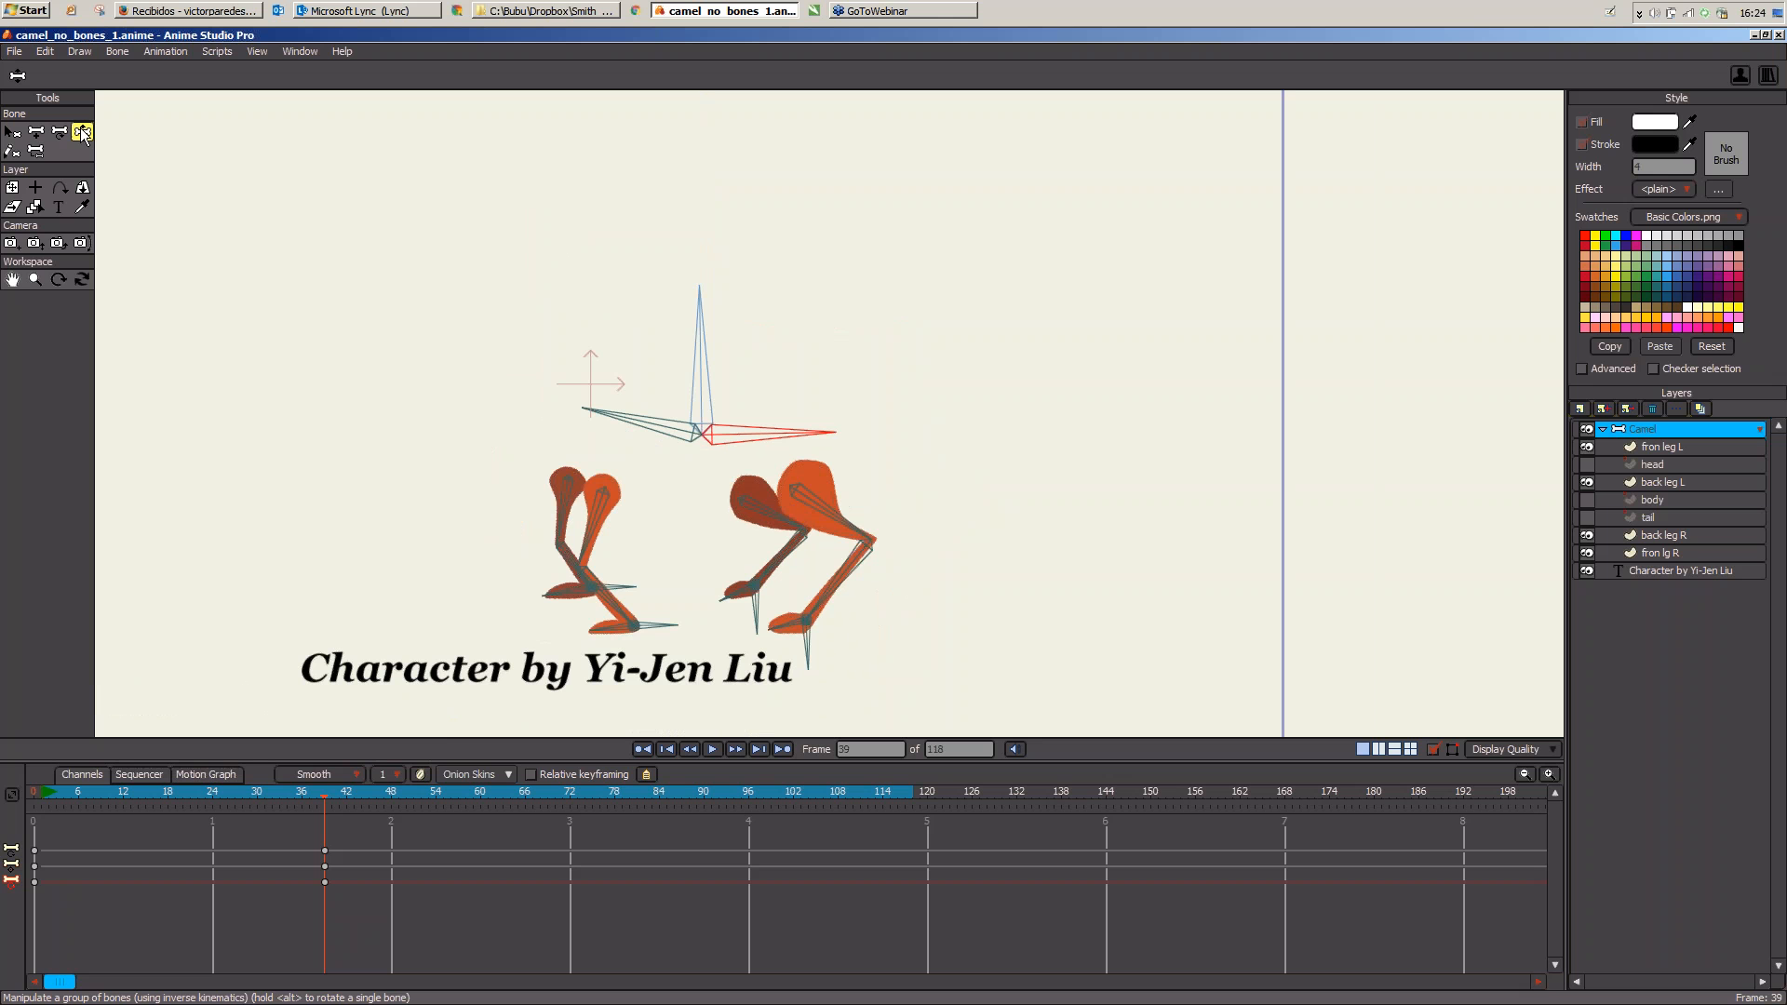
{"action": "left_click", "coordinate": [699, 309]}
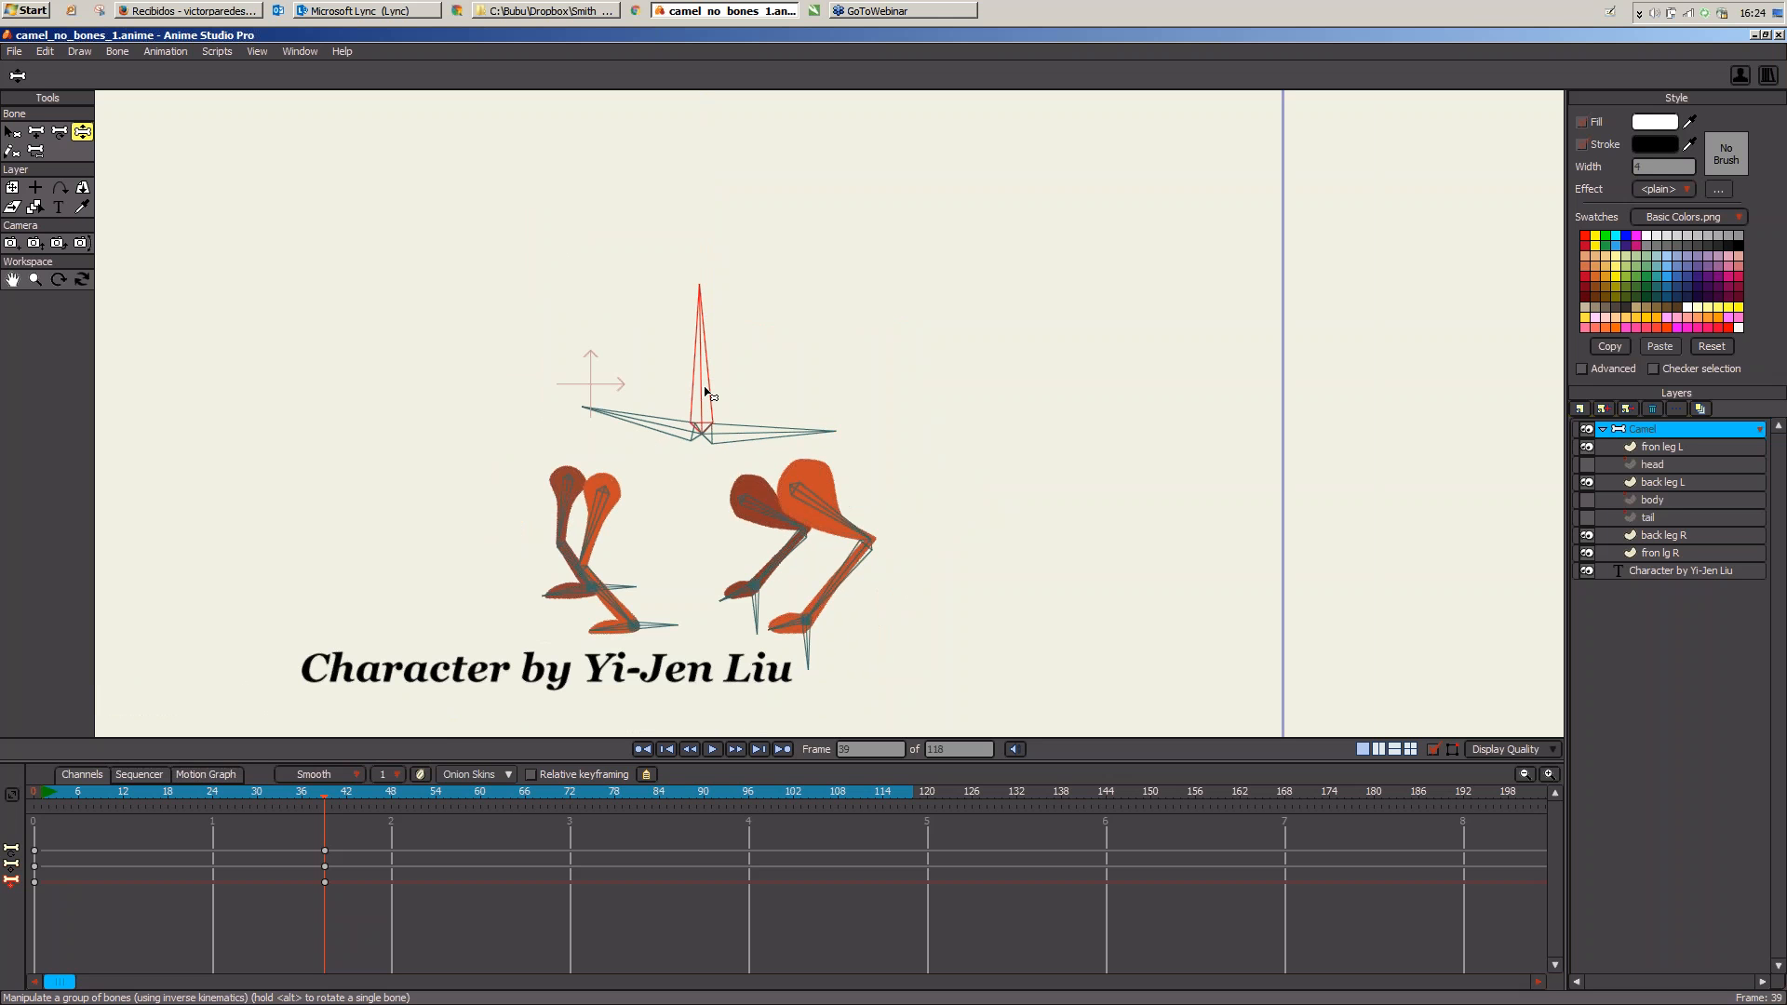
{"action": "left_click_drag", "start_coordinate": [717, 398], "coordinate": [722, 279]}
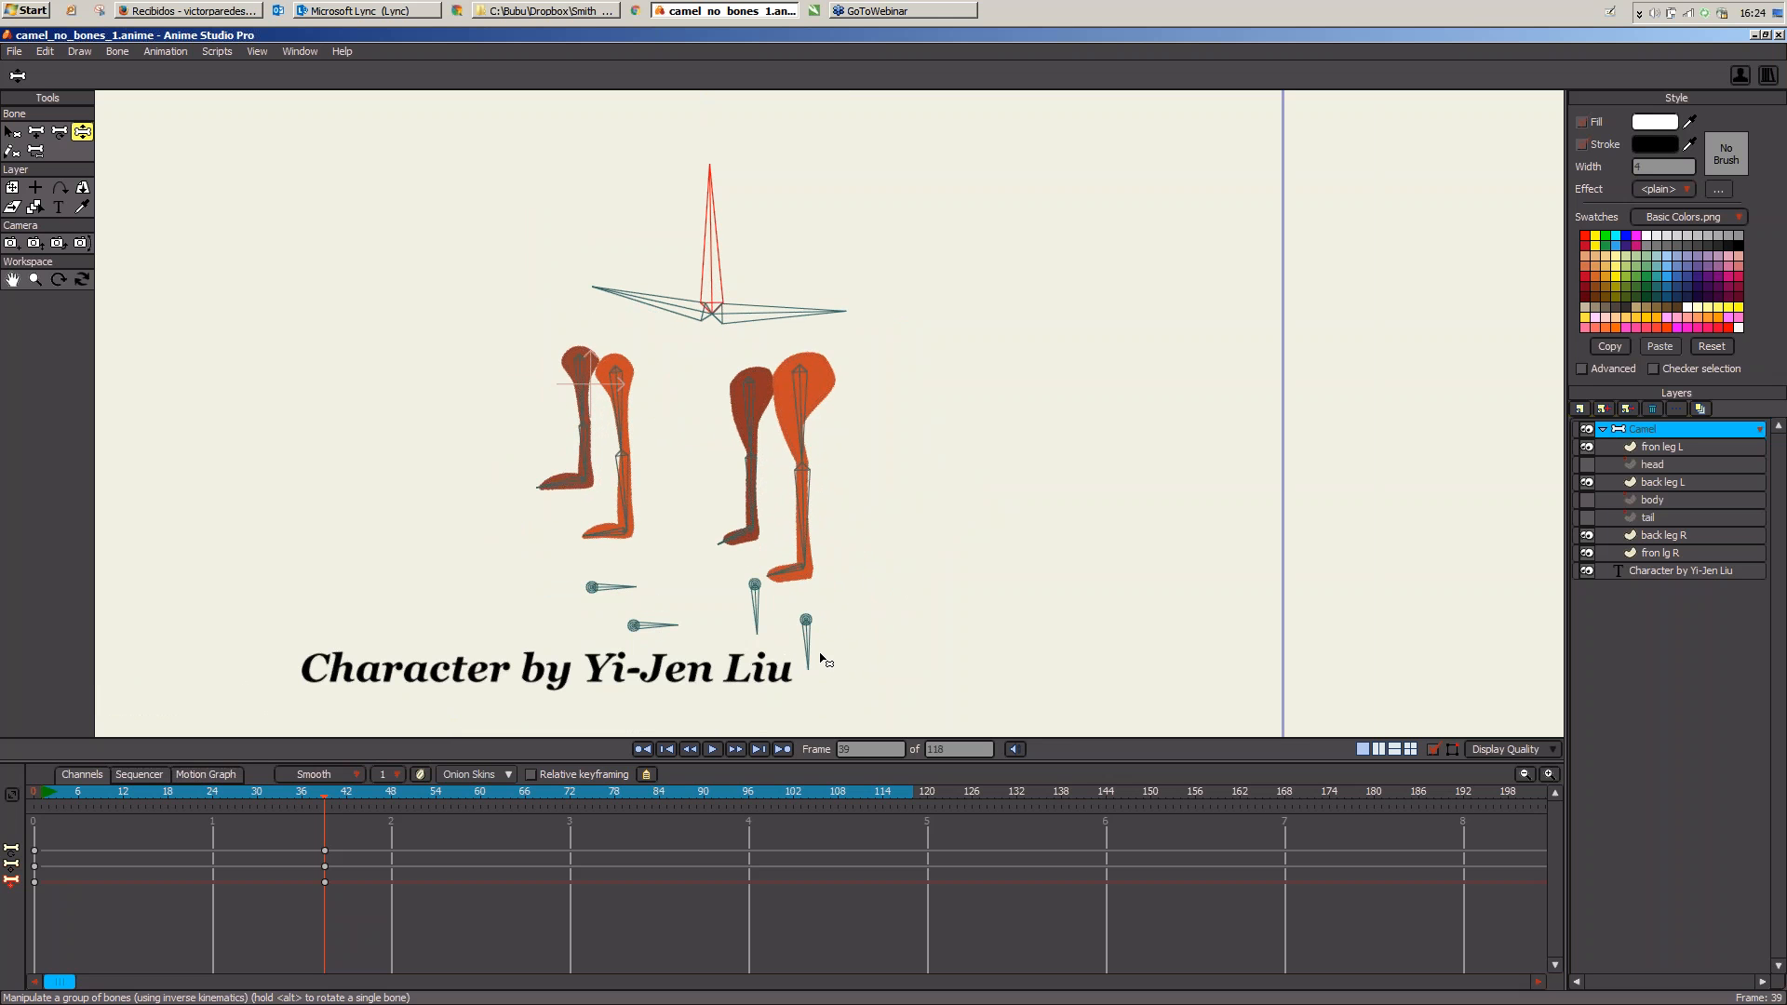
{"action": "left_click_drag", "start_coordinate": [717, 247], "coordinate": [707, 344]}
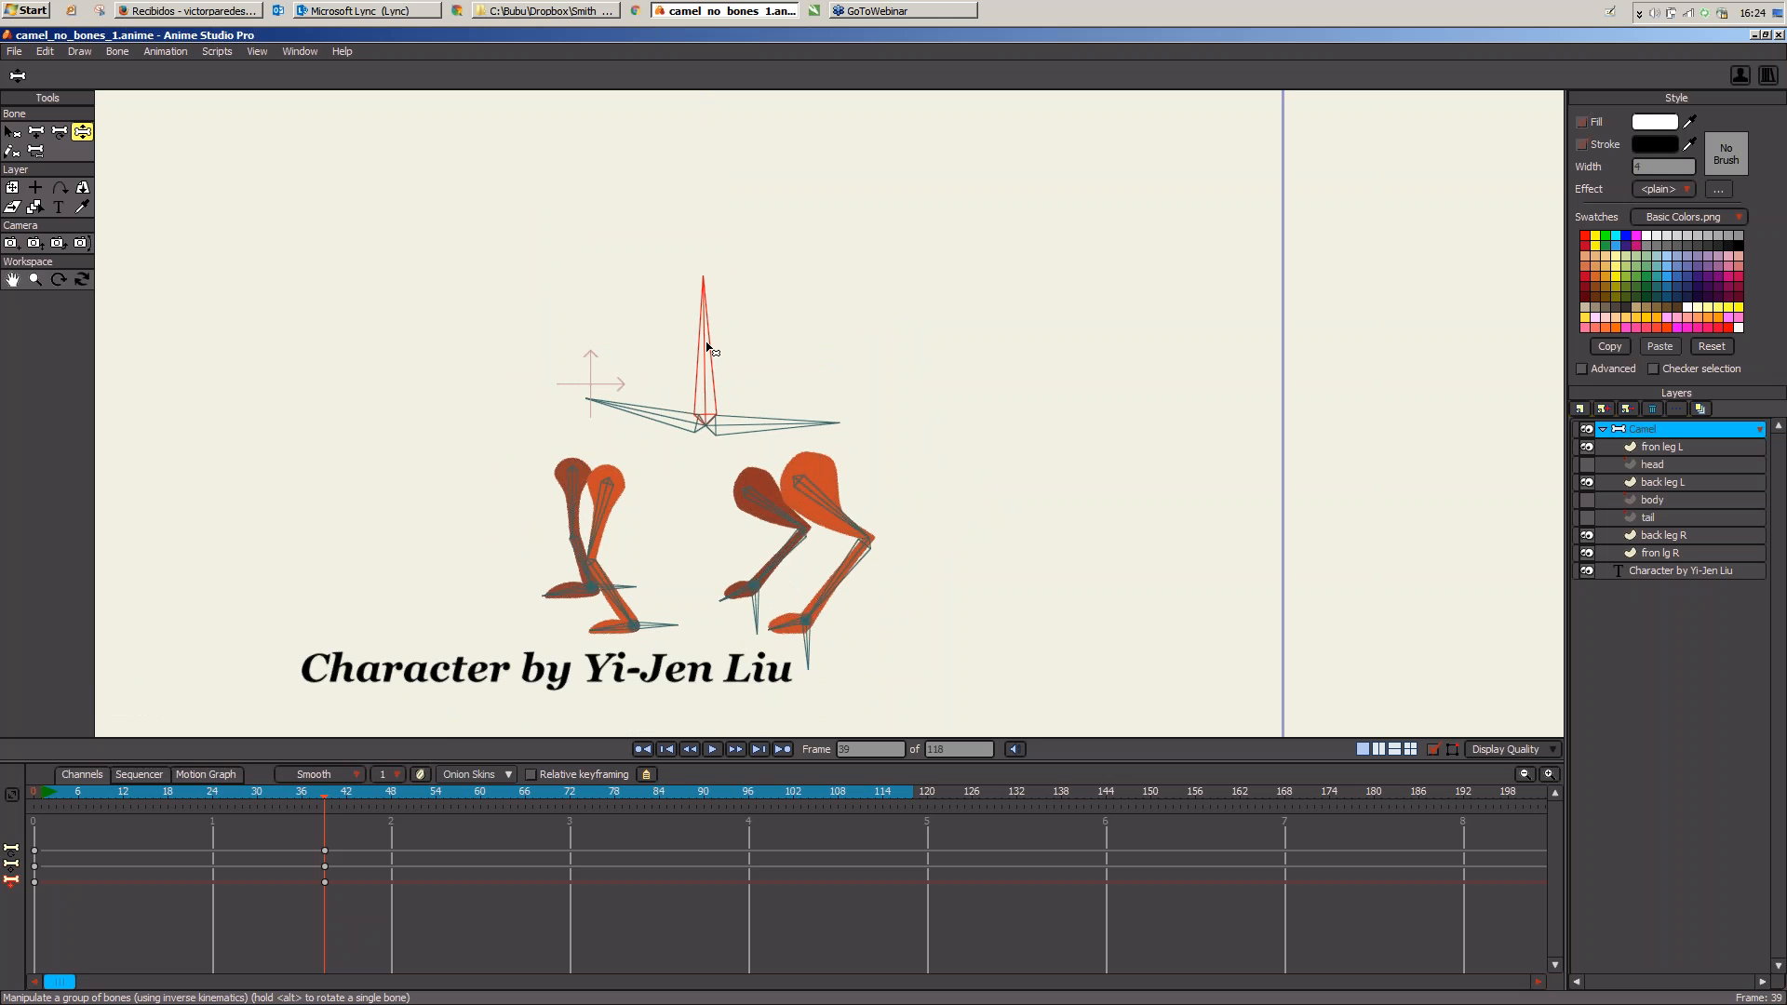
{"action": "left_click_drag", "start_coordinate": [708, 376], "coordinate": [712, 198]}
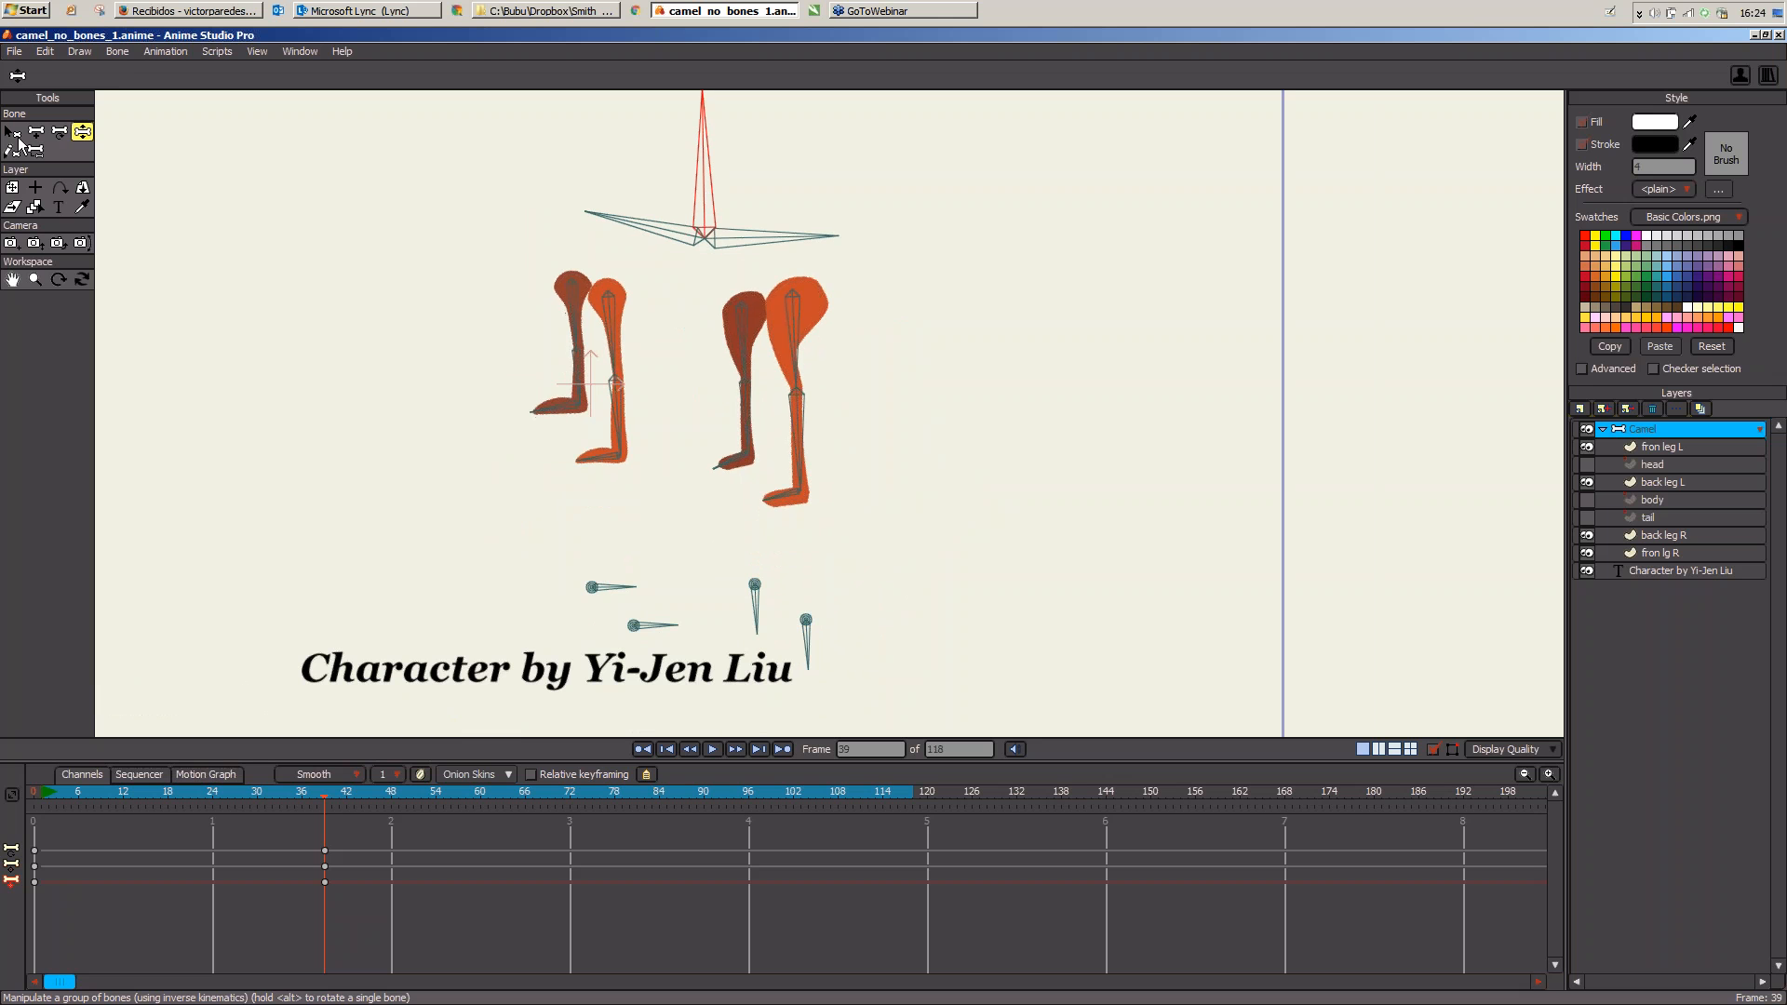
Step: Set Maximum IK stretching to 2 for all four legs' thigh and shin bones, and test it by moving the root bone
{"action": "left_click", "coordinate": [11, 132]}
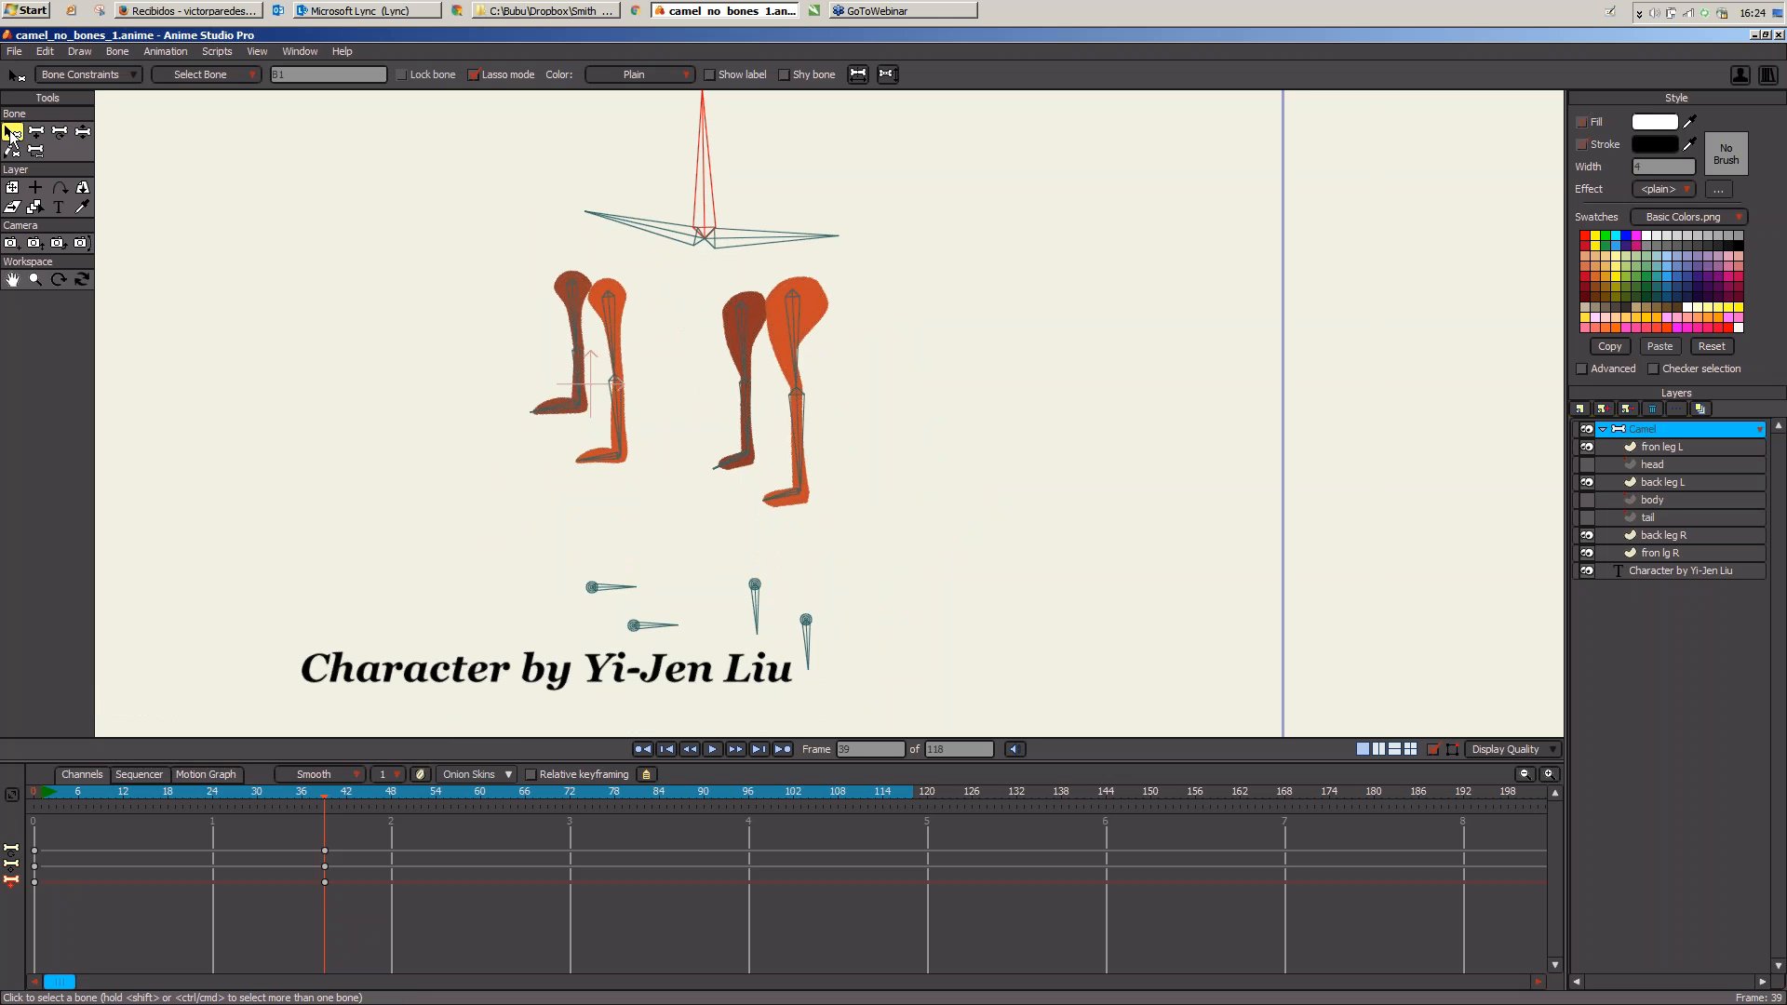
{"action": "left_click", "coordinate": [803, 394]}
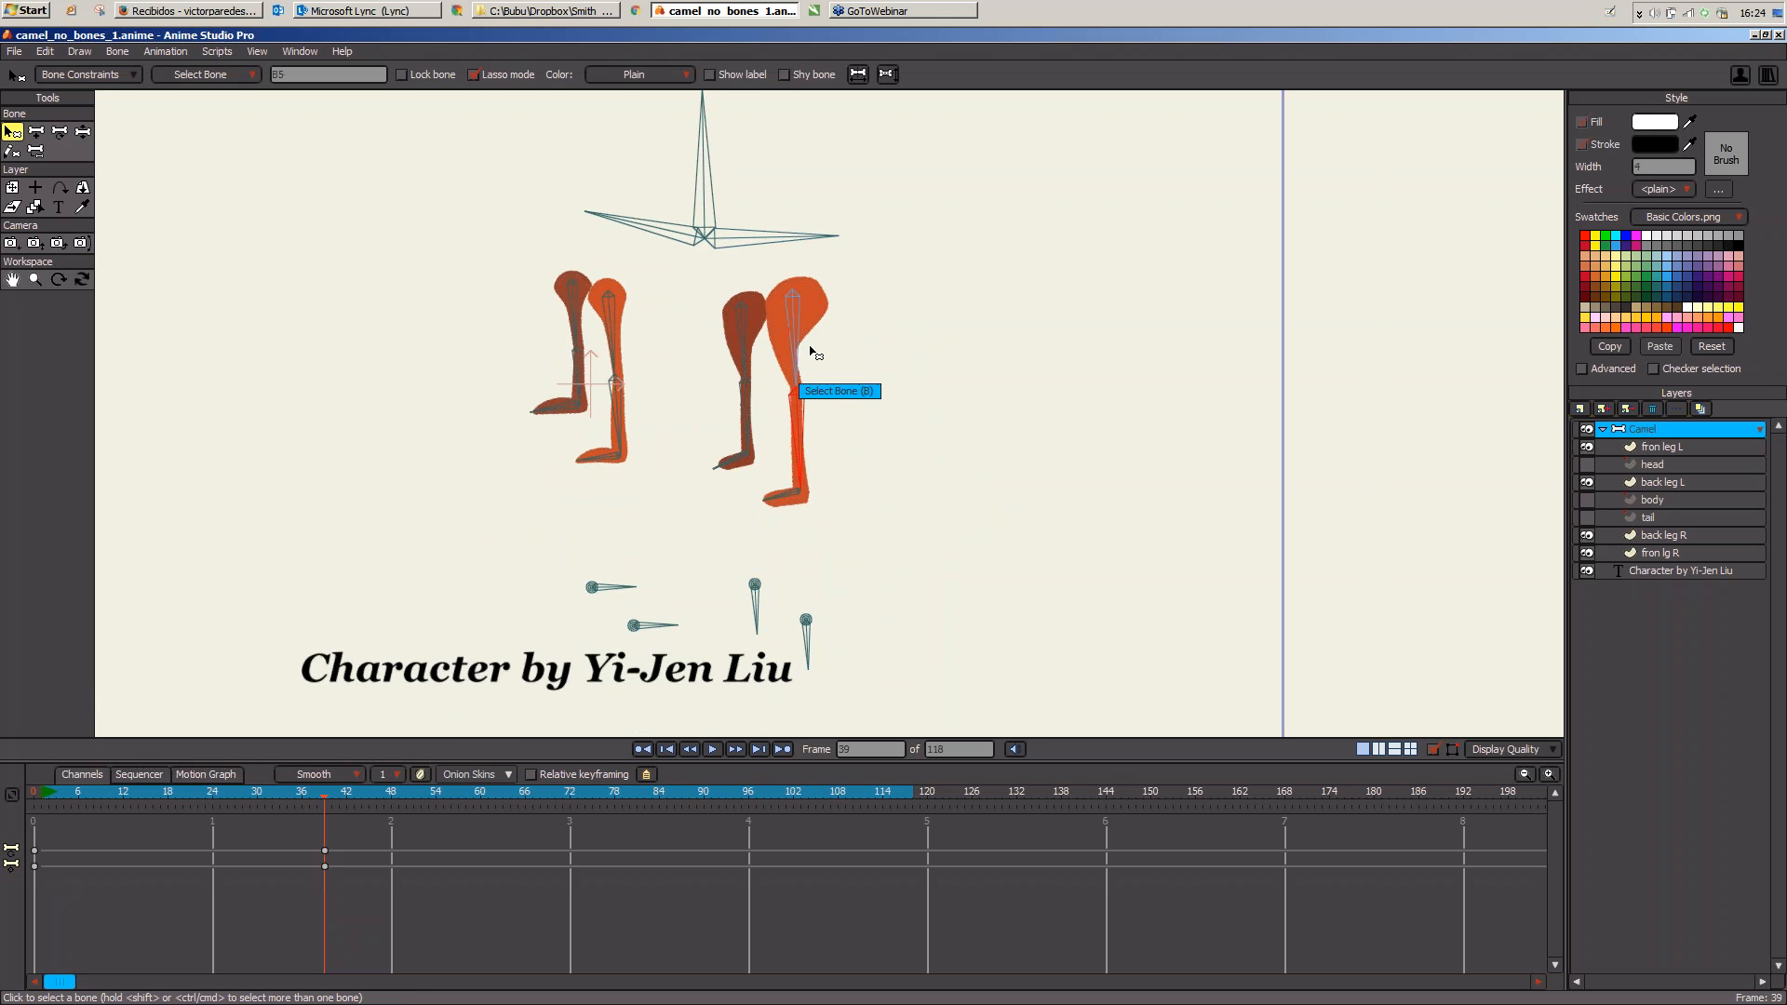
{"action": "left_click", "coordinate": [798, 359]}
{"action": "left_click", "coordinate": [793, 420], "text": "shift"}
{"action": "left_click", "coordinate": [746, 349], "text": "shift"}
{"action": "left_click", "coordinate": [744, 410], "text": "shift"}
{"action": "left_click", "coordinate": [610, 342], "text": "shift"}
{"action": "left_click", "coordinate": [610, 399], "text": "shift"}
{"action": "left_click", "coordinate": [581, 369], "text": "shift"}
{"action": "left_click", "coordinate": [576, 313], "text": "shift"}
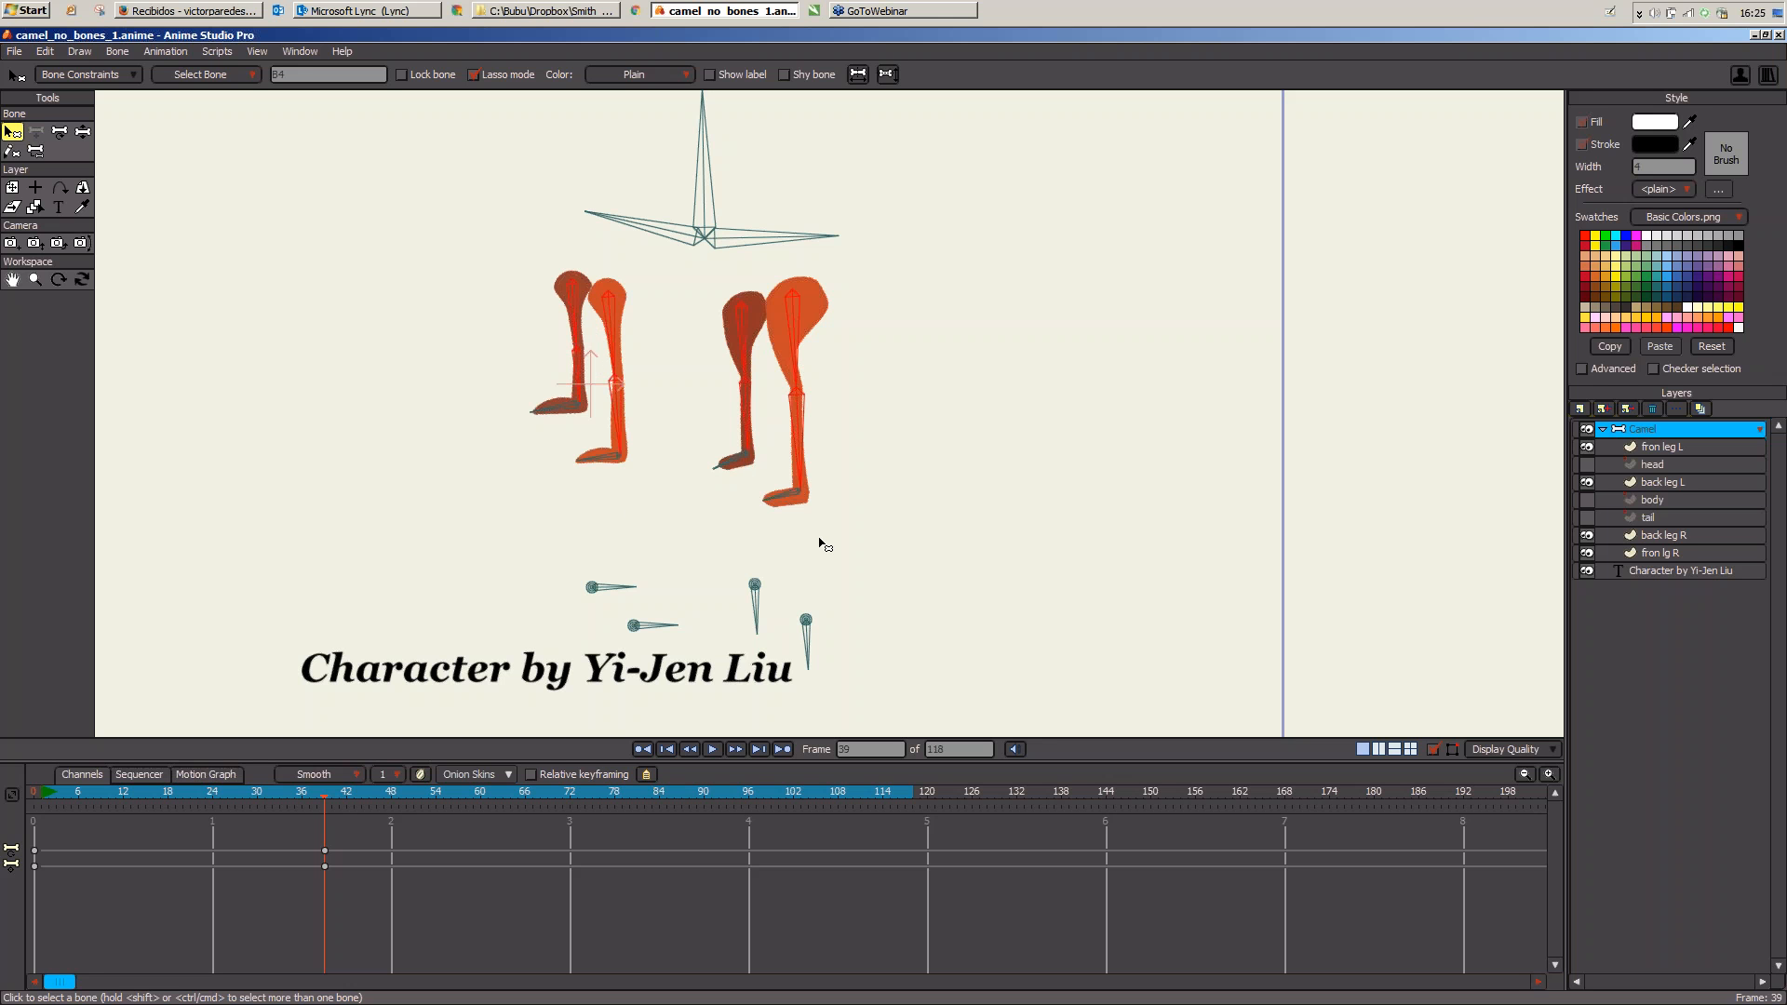
{"action": "left_click", "coordinate": [75, 74]}
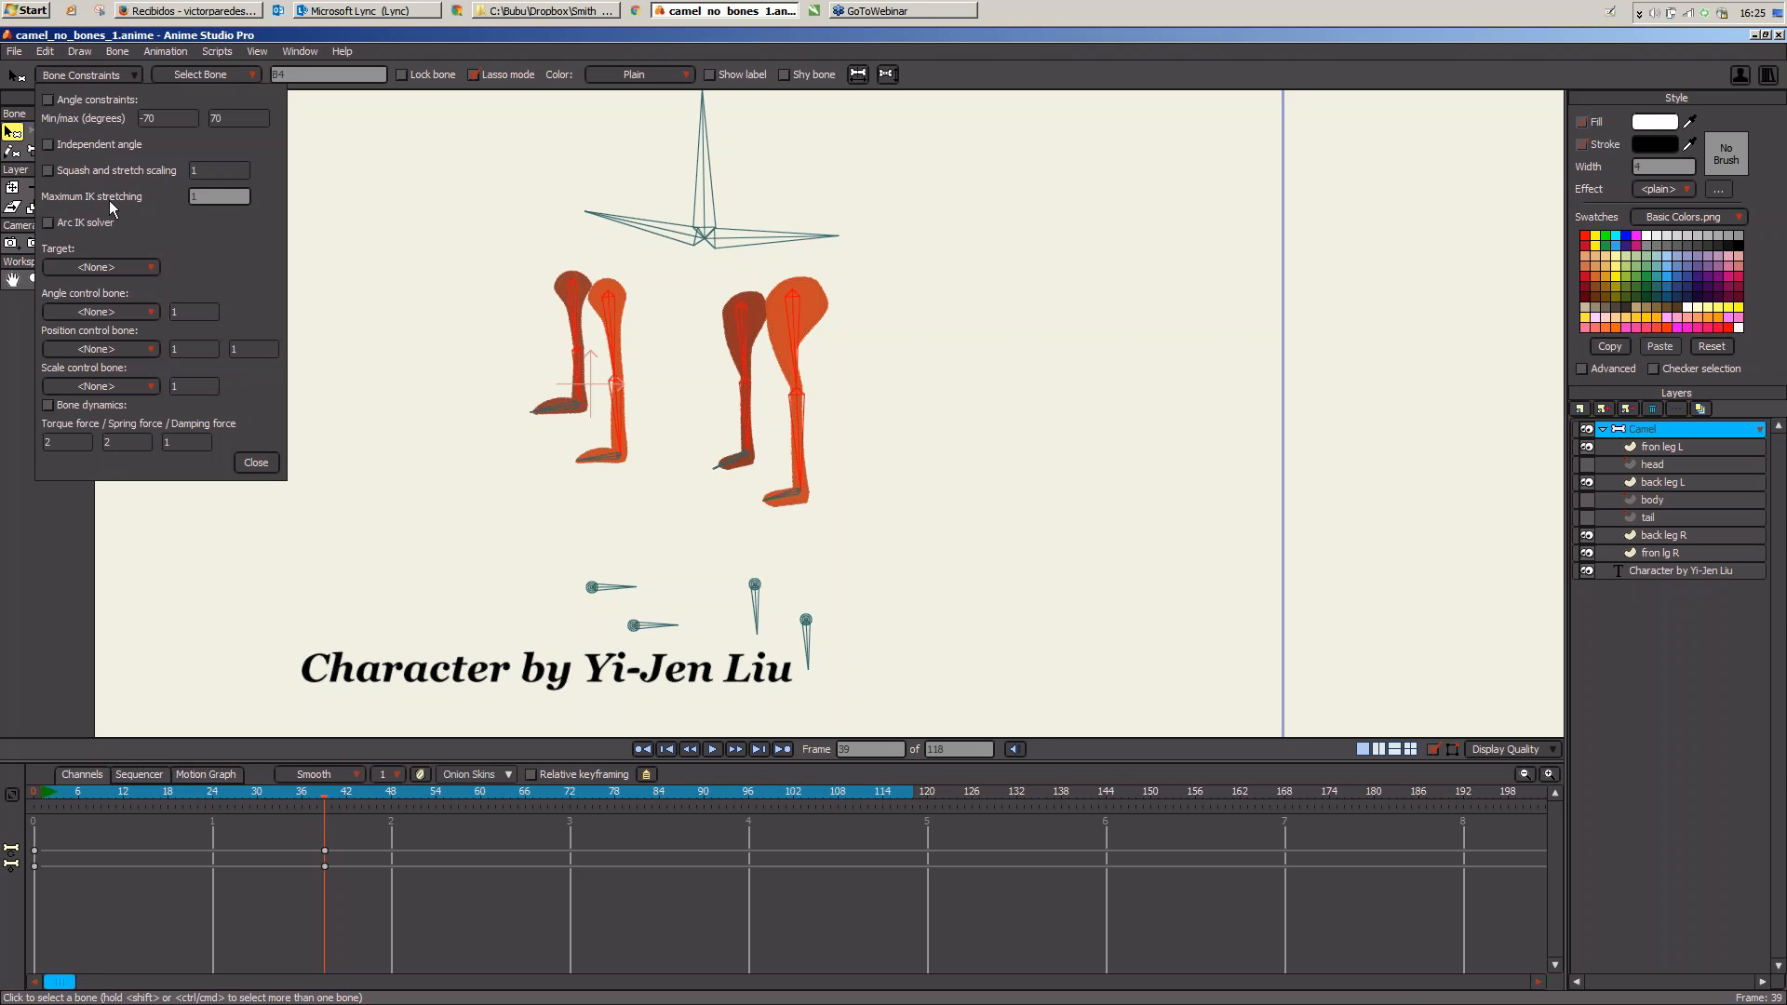
{"action": "left_click", "coordinate": [209, 198]}
{"action": "left_click", "coordinate": [212, 197]}
{"action": "left_click", "coordinate": [253, 463]}
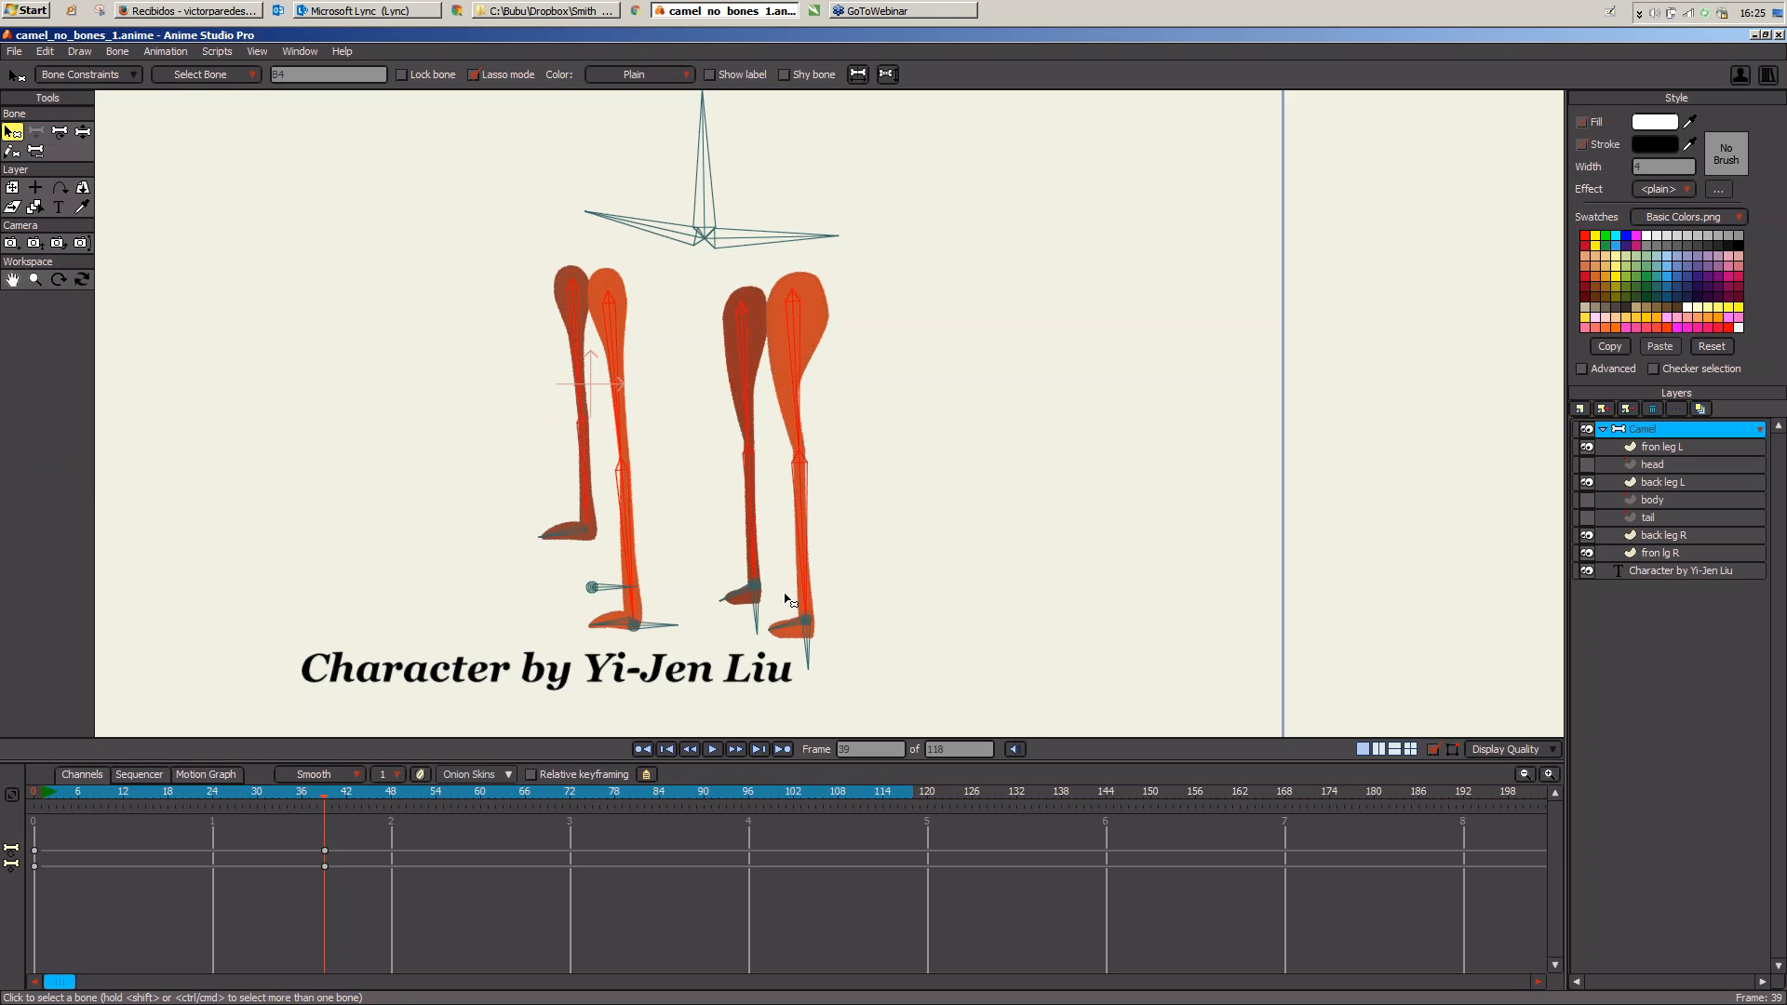
{"action": "left_click", "coordinate": [82, 132]}
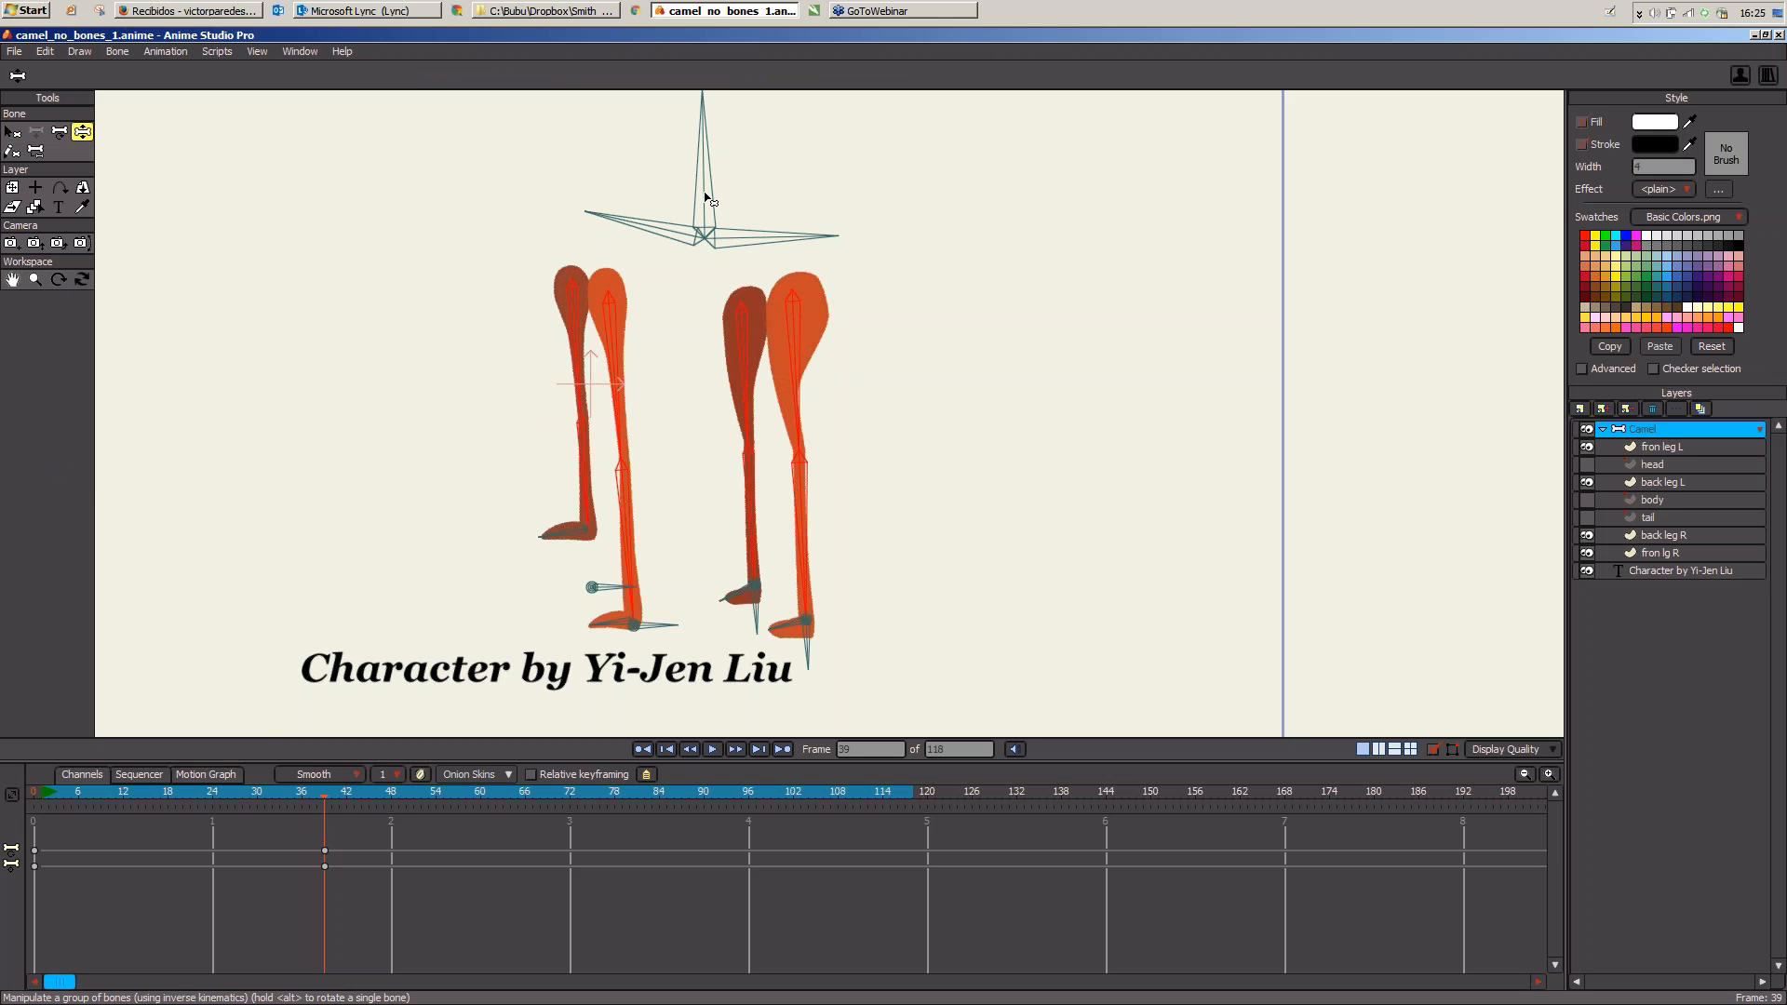
{"action": "left_click_drag", "start_coordinate": [708, 201], "coordinate": [680, 152]}
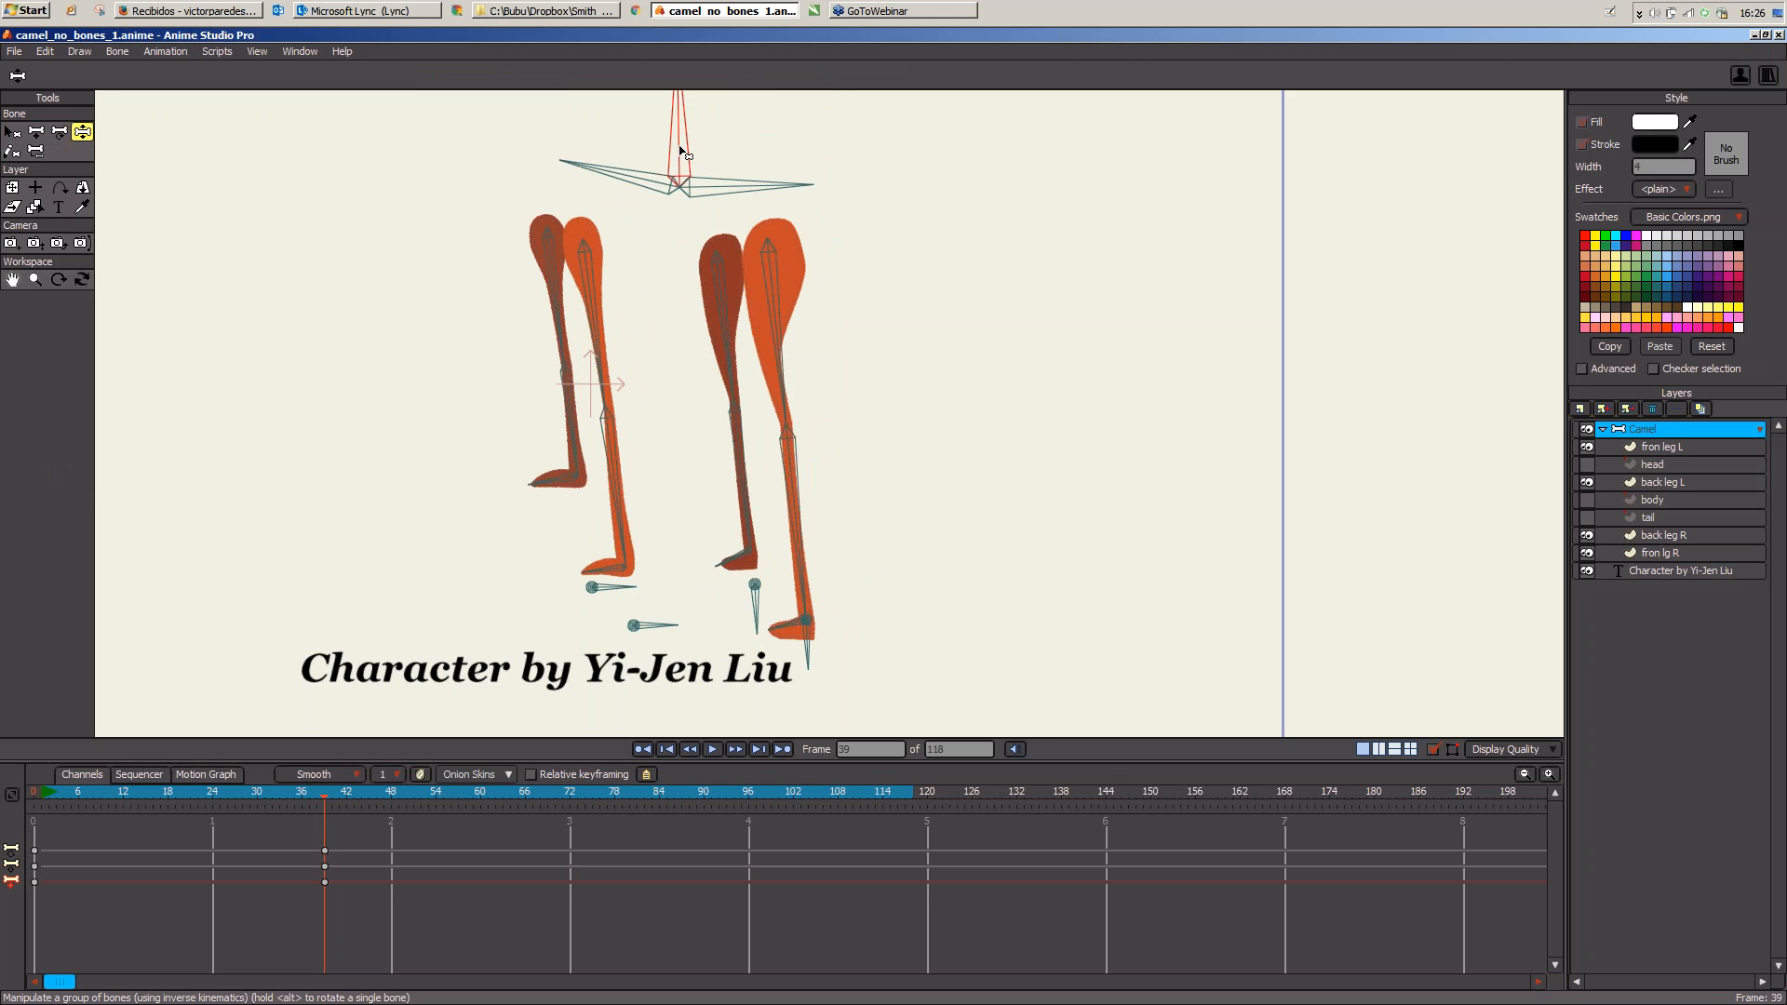
Step: Enable Squash and stretch scaling in the bone constraints of all four legs' thigh and shin bones
{"action": "key", "text": "b"}
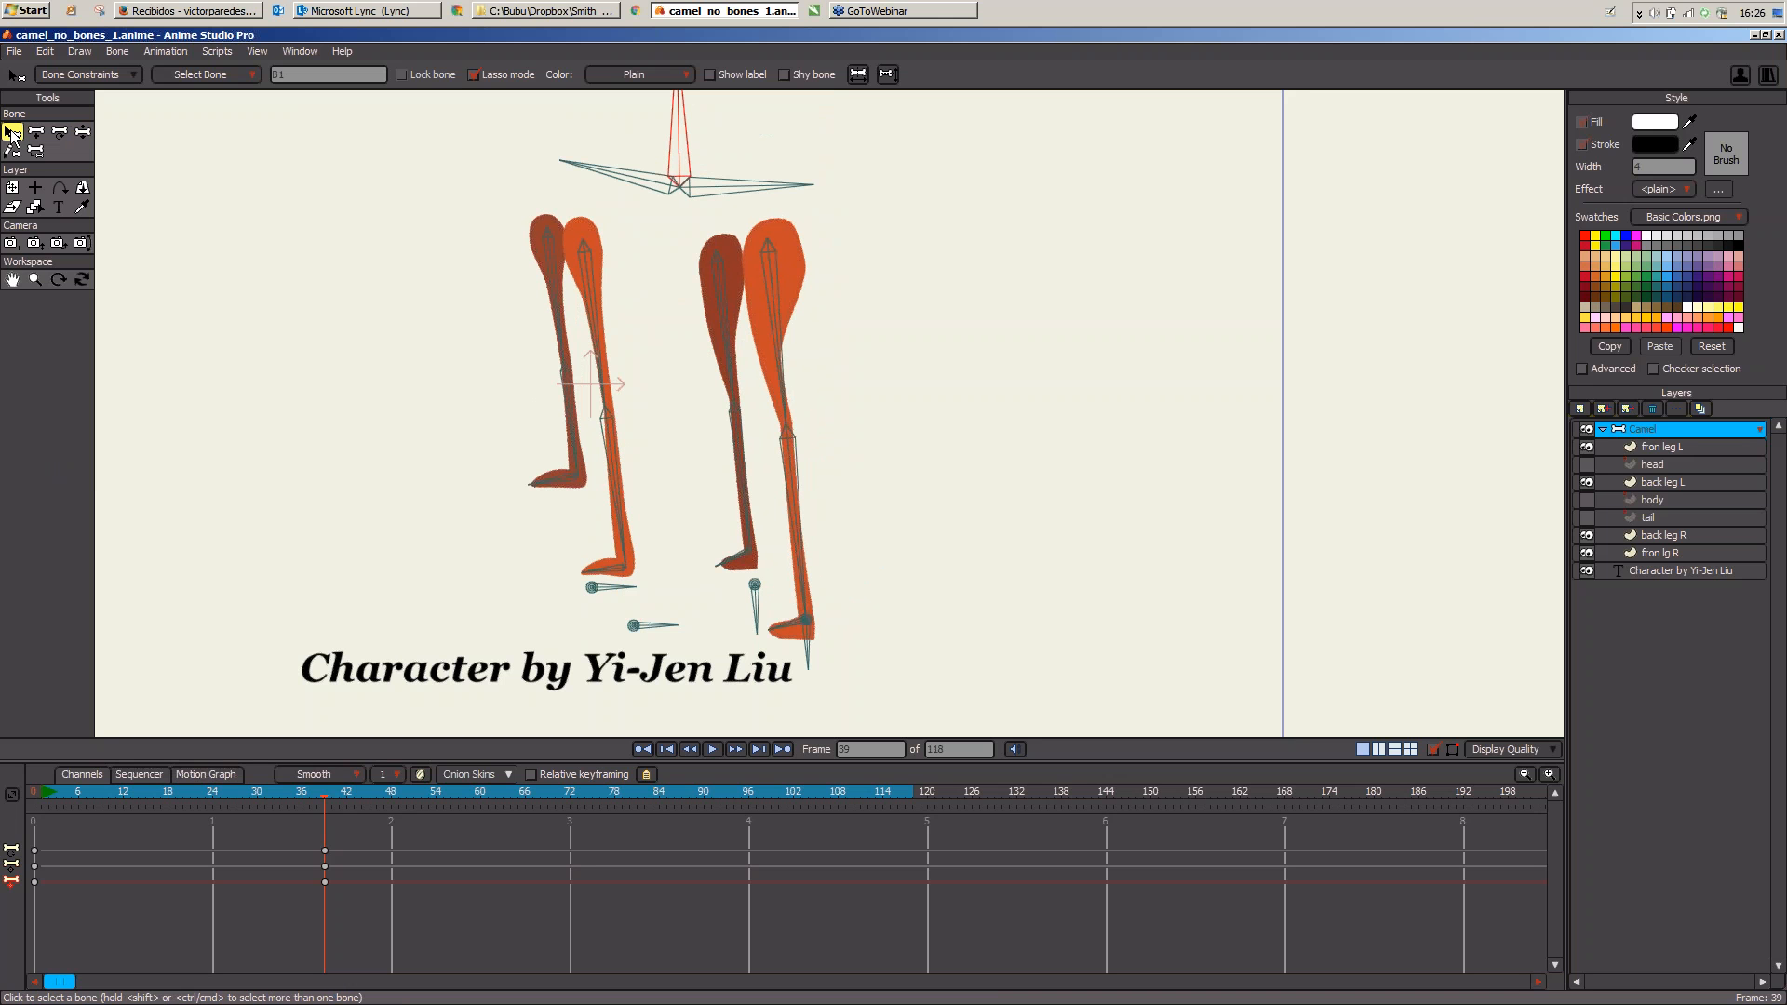
{"action": "mouse_move", "coordinate": [852, 416]}
{"action": "left_mouse_down"}
{"action": "mouse_move", "coordinate": [793, 353]}
{"action": "mouse_move", "coordinate": [605, 484]}
{"action": "mouse_move", "coordinate": [893, 506]}
{"action": "mouse_move", "coordinate": [858, 487]}
{"action": "left_mouse_up"}
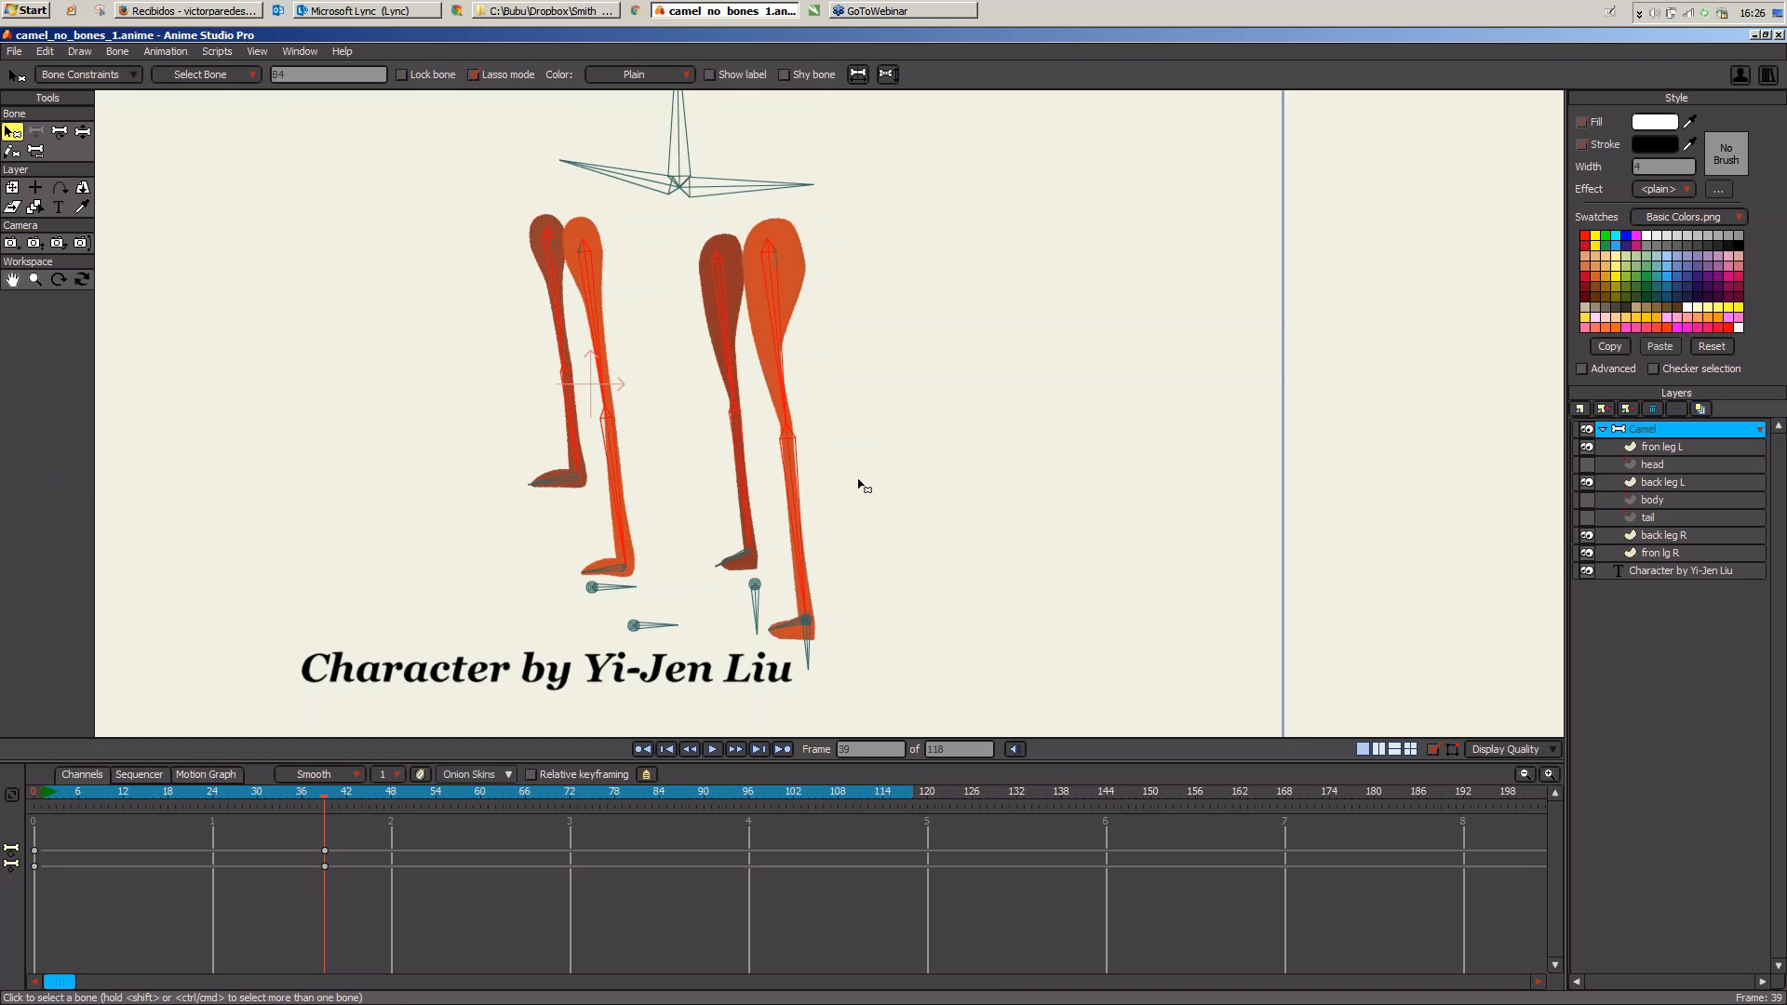
{"action": "left_click", "coordinate": [93, 75]}
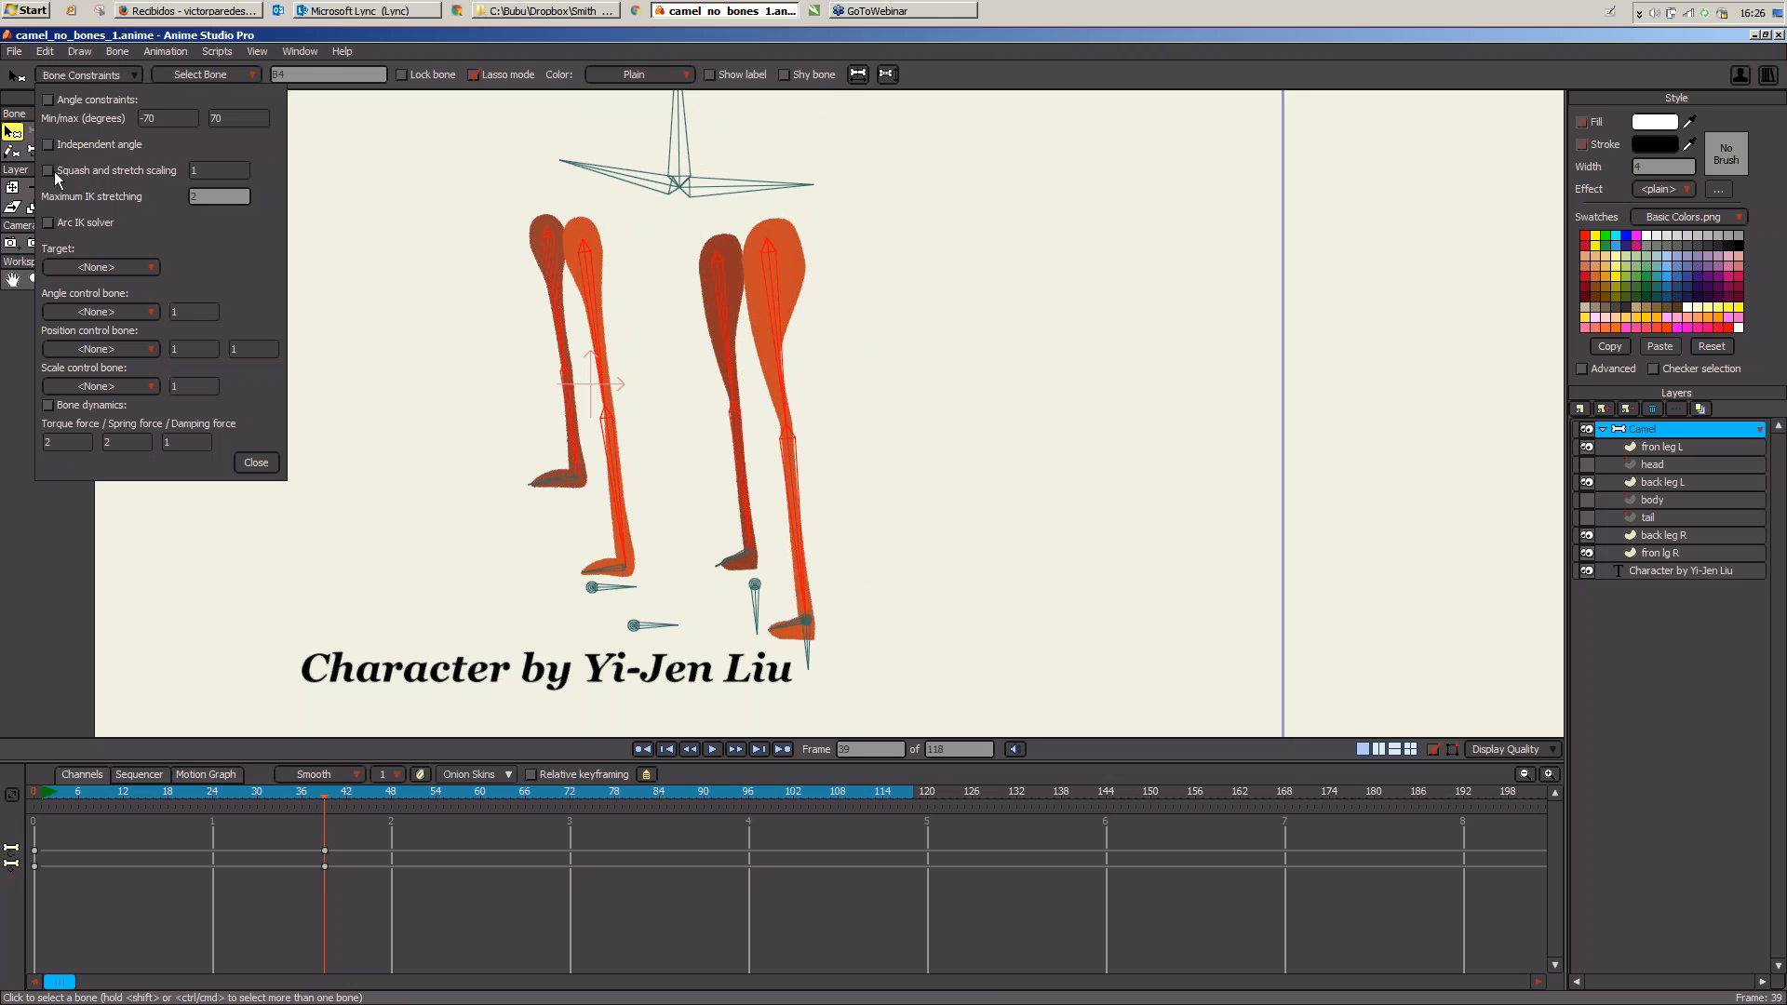
{"action": "left_click", "coordinate": [103, 173]}
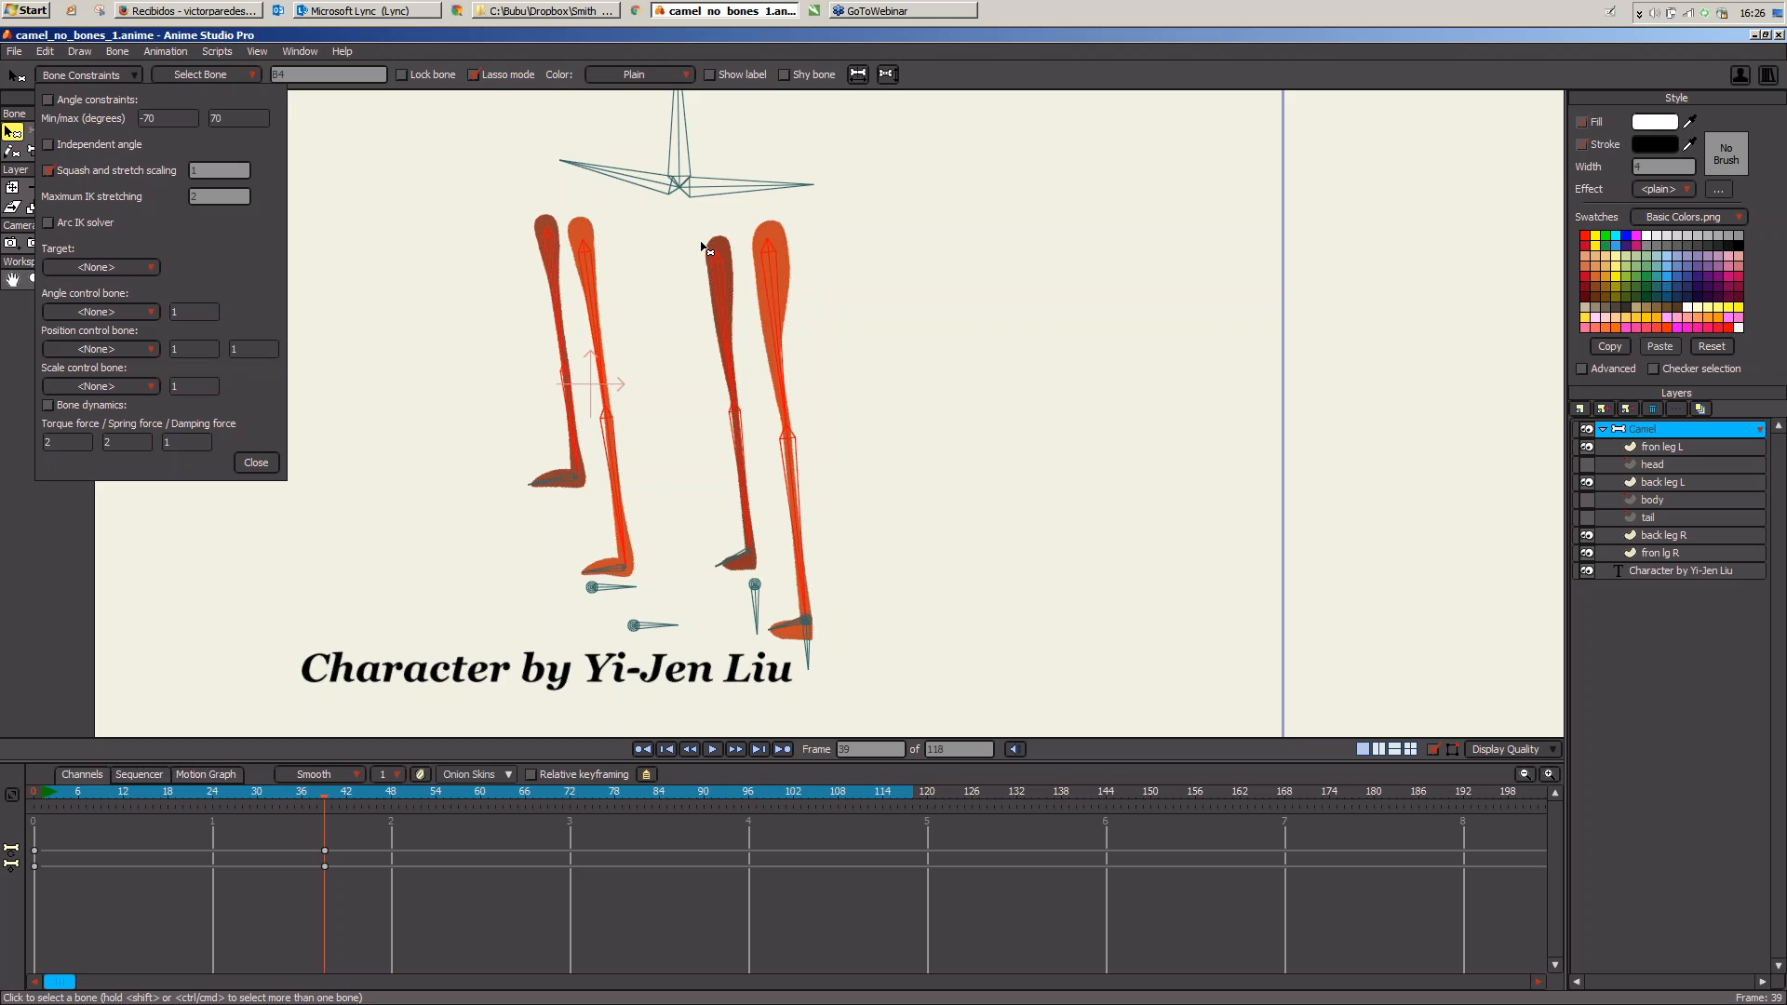
{"action": "left_click", "coordinate": [256, 463]}
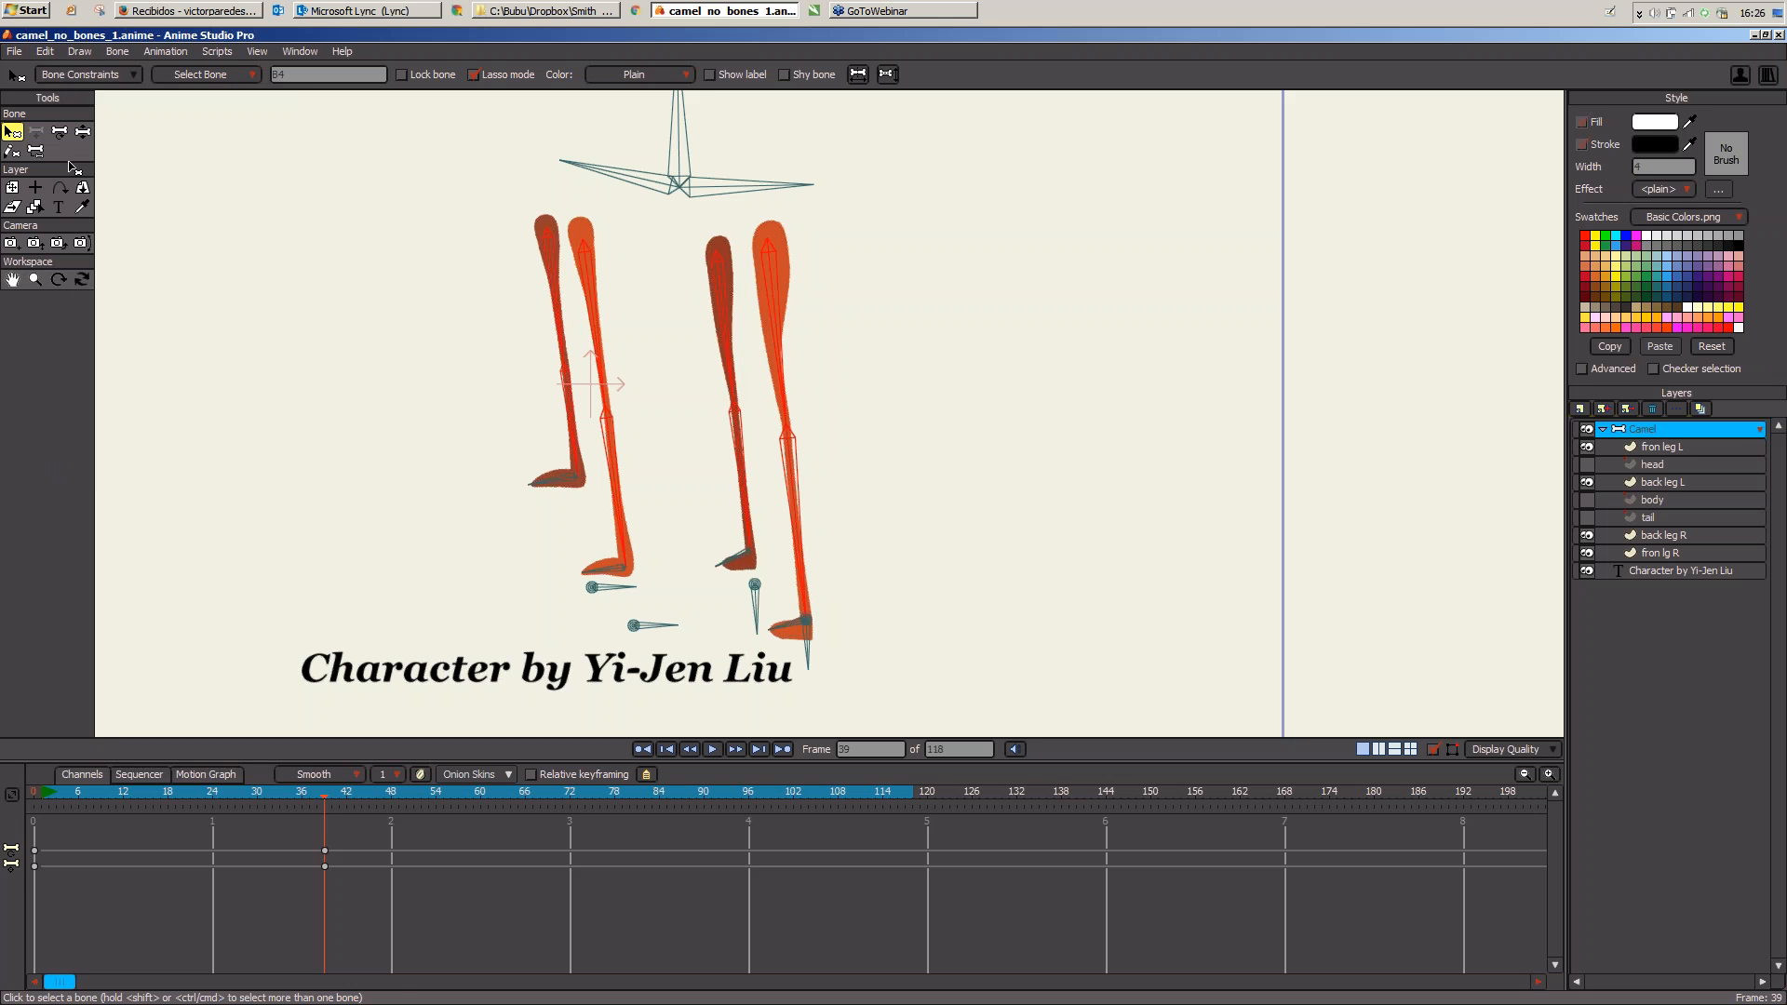
Step: Test the legs' squash and stretch by lowering the root bone, and clear the test pose's keyframes at frame 39
{"action": "left_click", "coordinate": [82, 131]}
{"action": "left_click", "coordinate": [685, 119]}
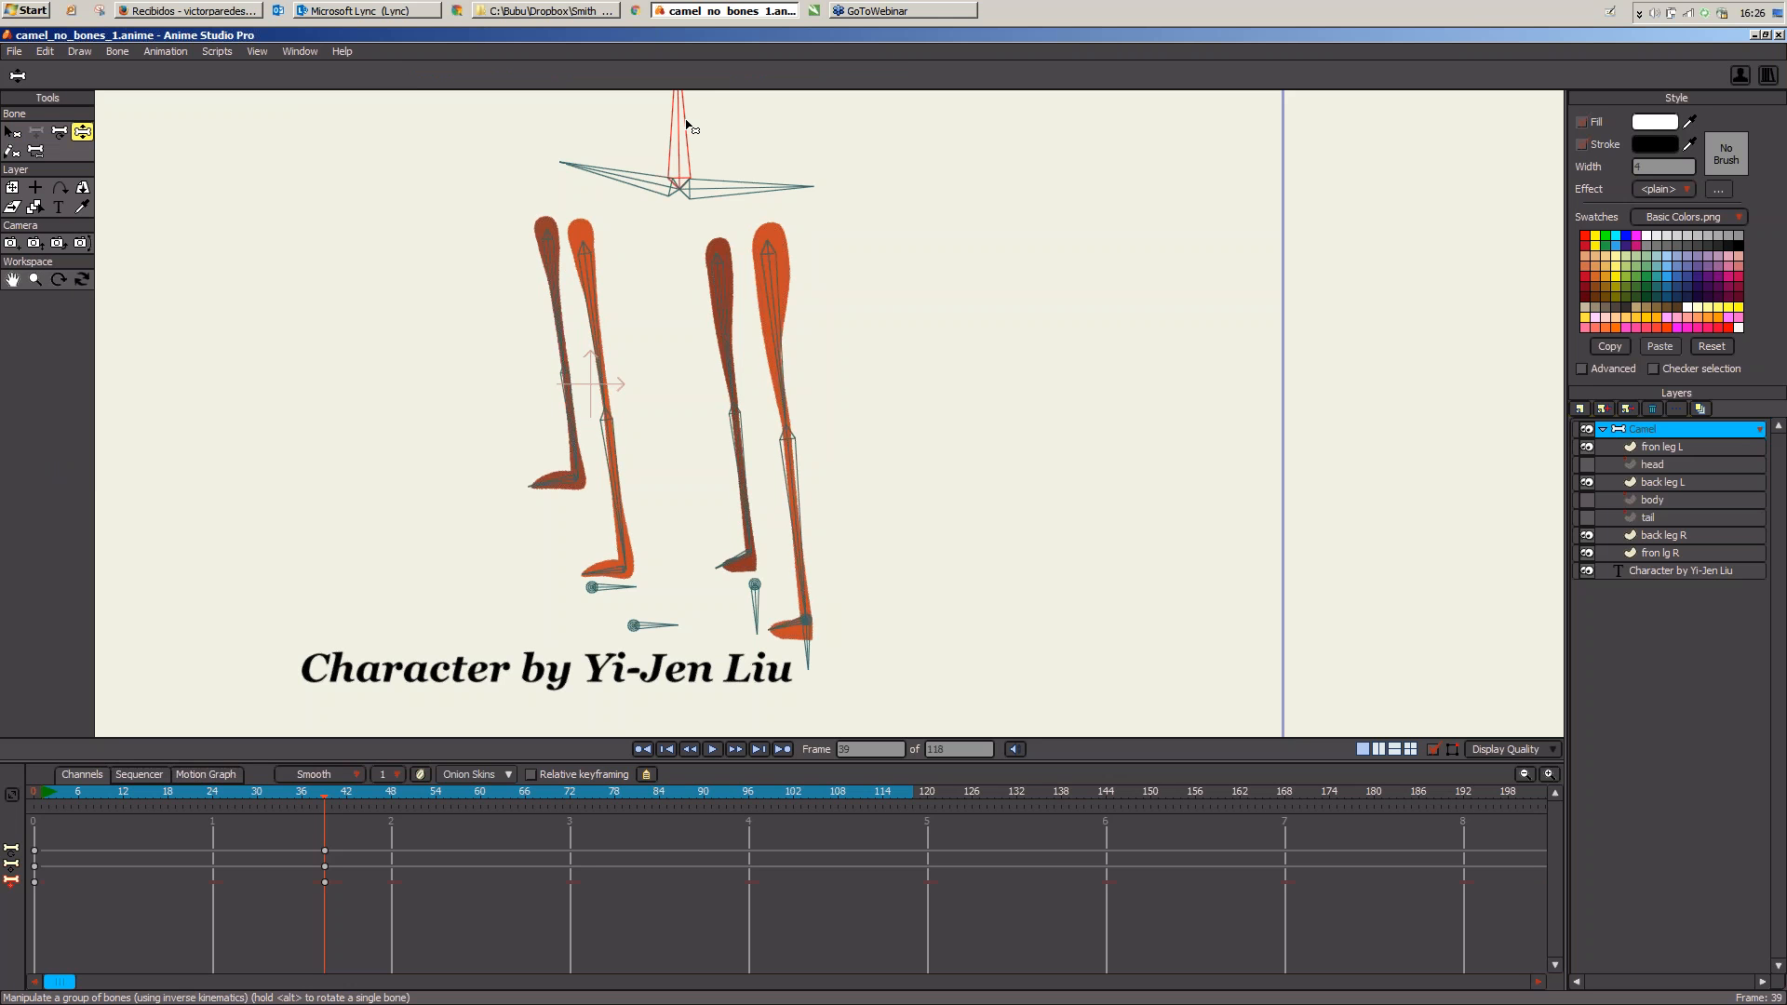
{"action": "left_click_drag", "start_coordinate": [687, 122], "coordinate": [677, 230]}
{"action": "key", "text": "ctrl+z"}
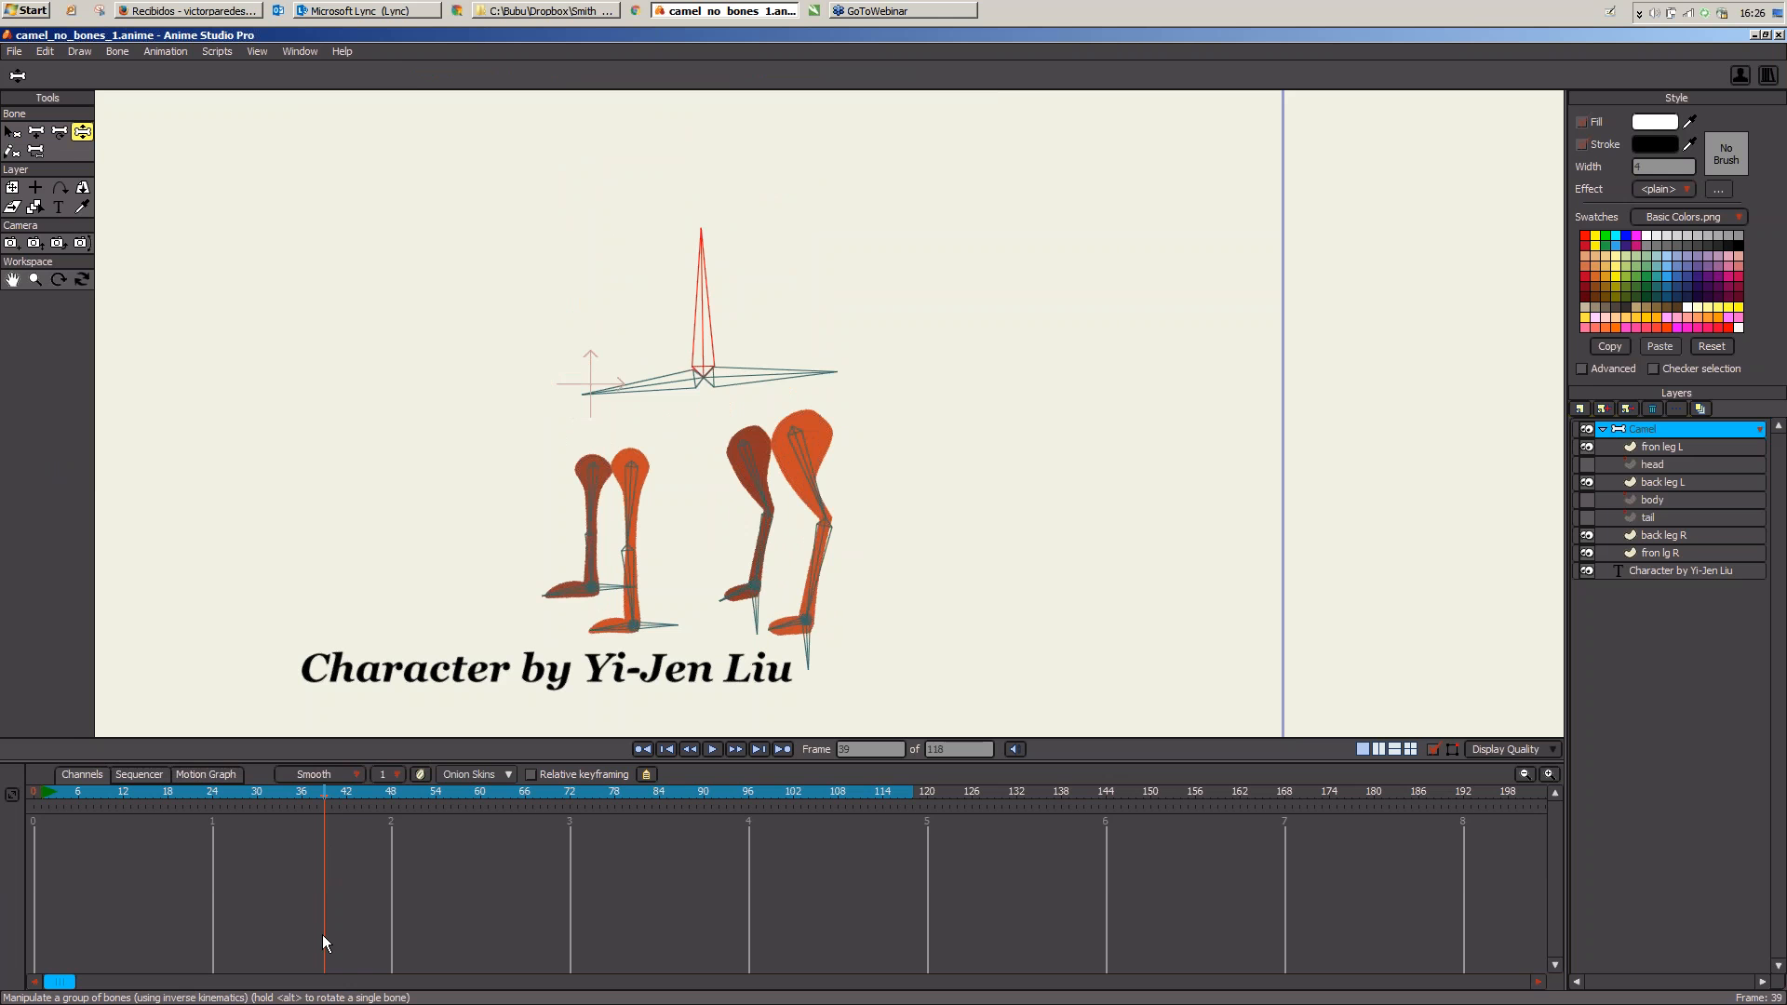
Step: Return to frame 0 and make the head, body and tail layers visible
{"action": "key", "text": "shift+ctrl+Left"}
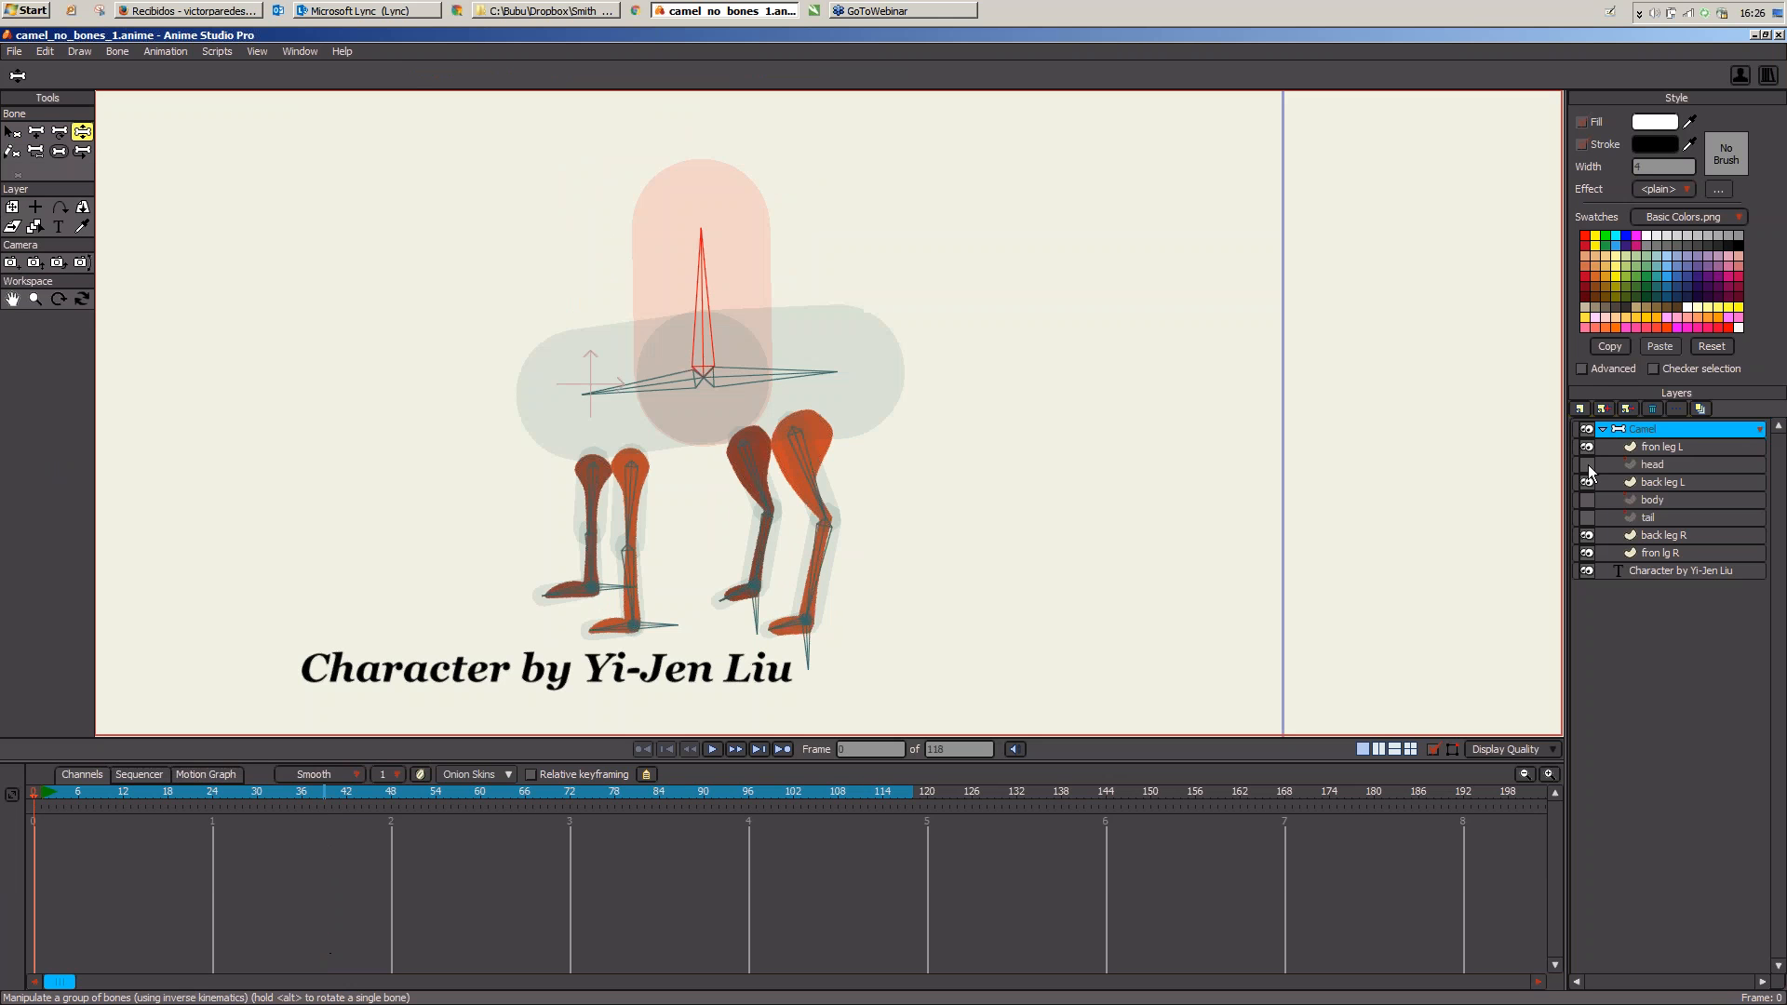
{"action": "left_click", "coordinate": [1587, 464]}
{"action": "left_click", "coordinate": [1589, 499]}
{"action": "left_click", "coordinate": [1588, 517]}
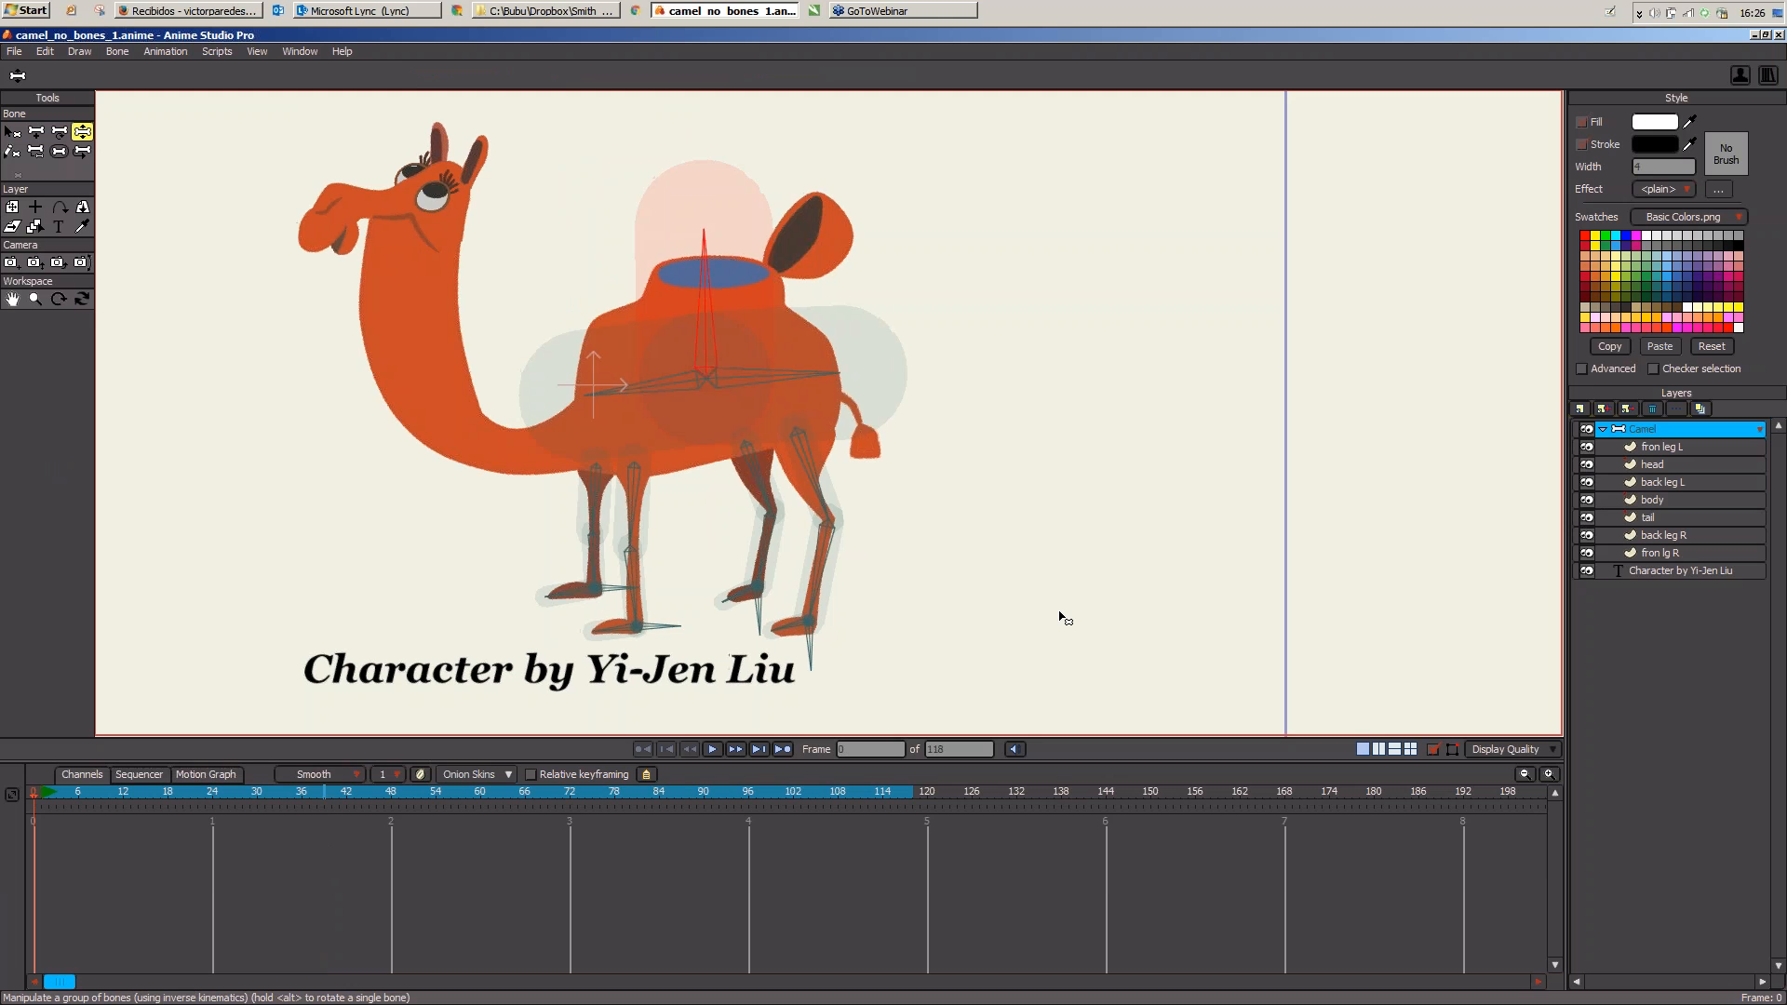
Step: Test the complete camel at frame 36 by moving the root bone and rotating the front and rear body bones
{"action": "left_click", "coordinate": [854, 378]}
{"action": "left_click_drag", "start_coordinate": [854, 378], "coordinate": [856, 380]}
{"action": "left_click", "coordinate": [296, 792]}
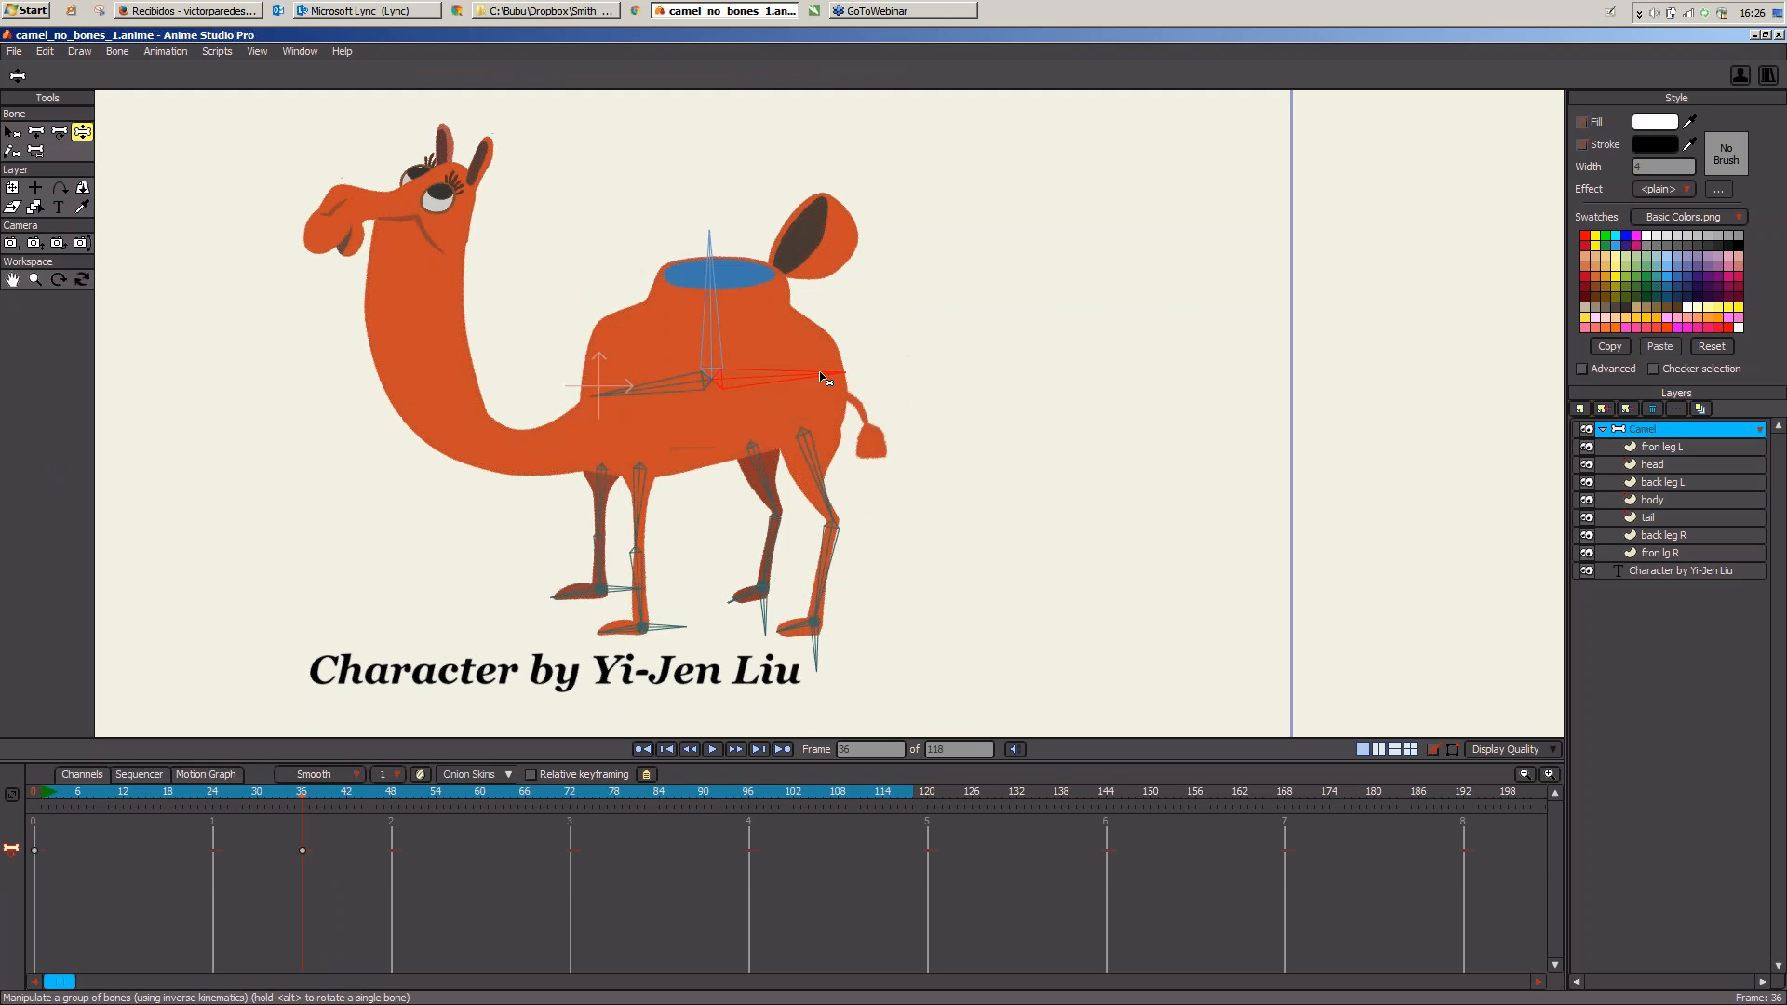
{"action": "mouse_move", "coordinate": [636, 383]}
{"action": "left_mouse_down"}
{"action": "mouse_move", "coordinate": [732, 398]}
{"action": "mouse_move", "coordinate": [640, 398]}
{"action": "left_mouse_up"}
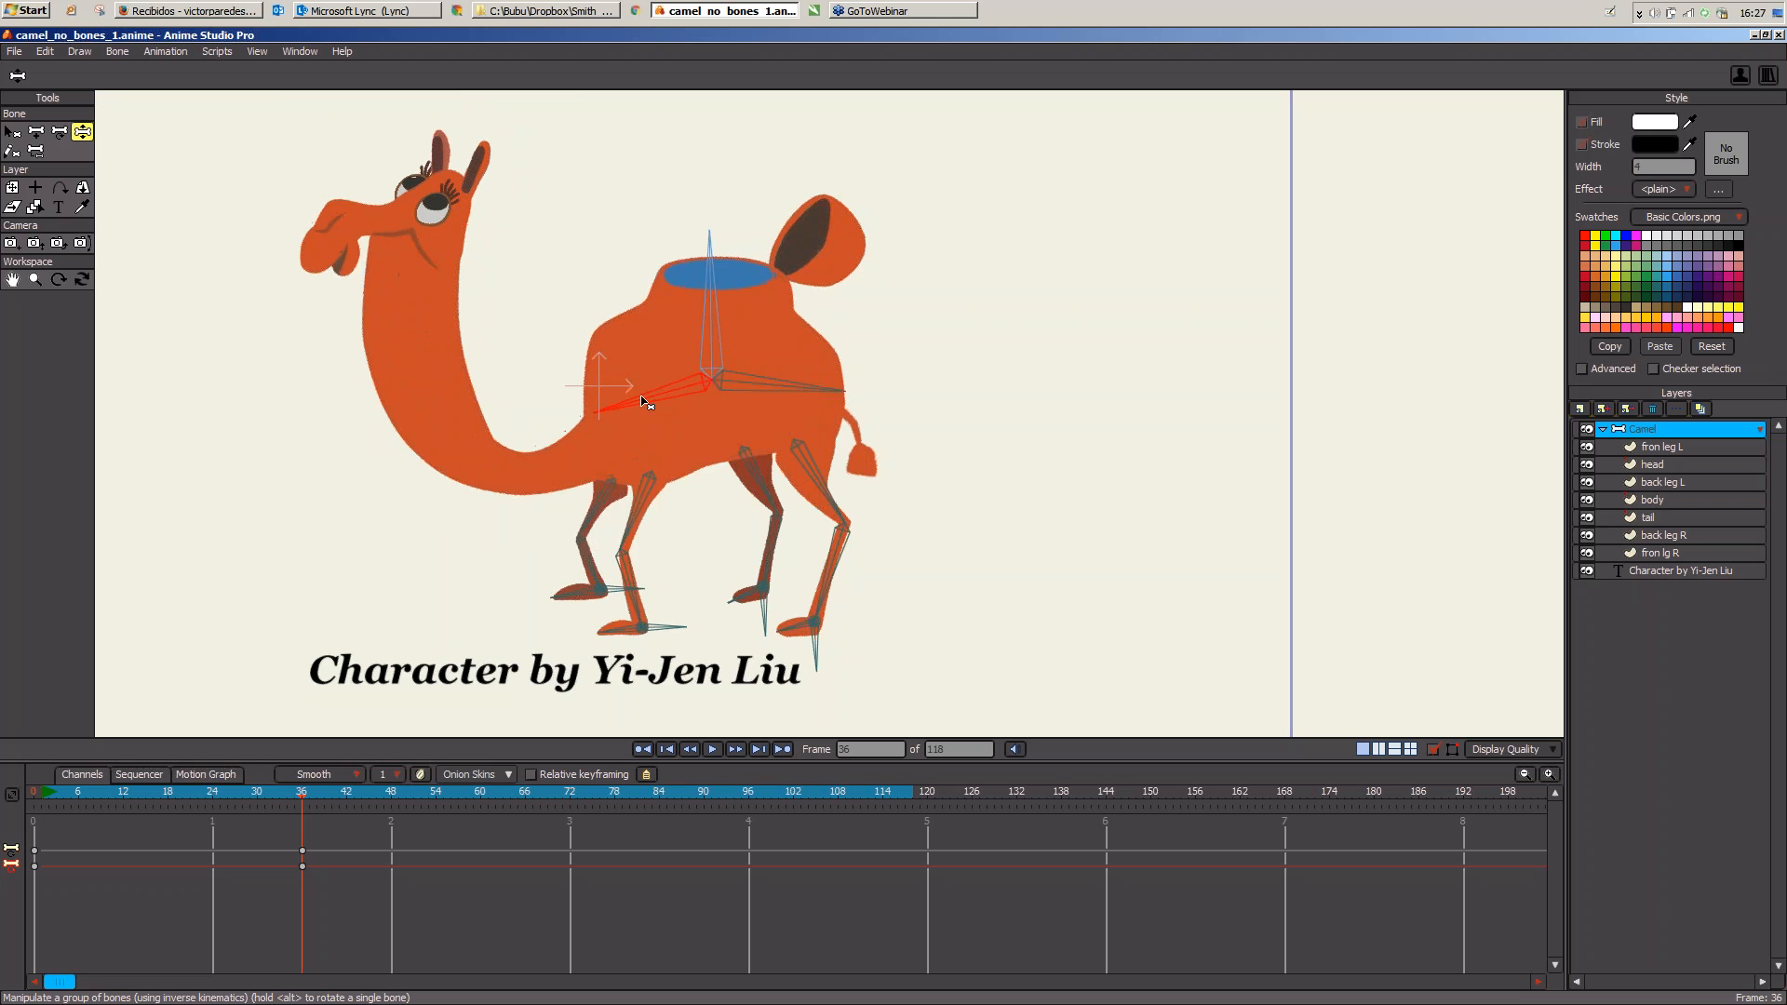
{"action": "mouse_move", "coordinate": [725, 302]}
{"action": "left_mouse_down"}
{"action": "mouse_move", "coordinate": [729, 376]}
{"action": "mouse_move", "coordinate": [796, 345]}
{"action": "mouse_move", "coordinate": [700, 324]}
{"action": "left_mouse_up"}
{"action": "left_click_drag", "start_coordinate": [766, 402], "coordinate": [766, 422]}
{"action": "left_click_drag", "start_coordinate": [626, 409], "coordinate": [615, 370]}
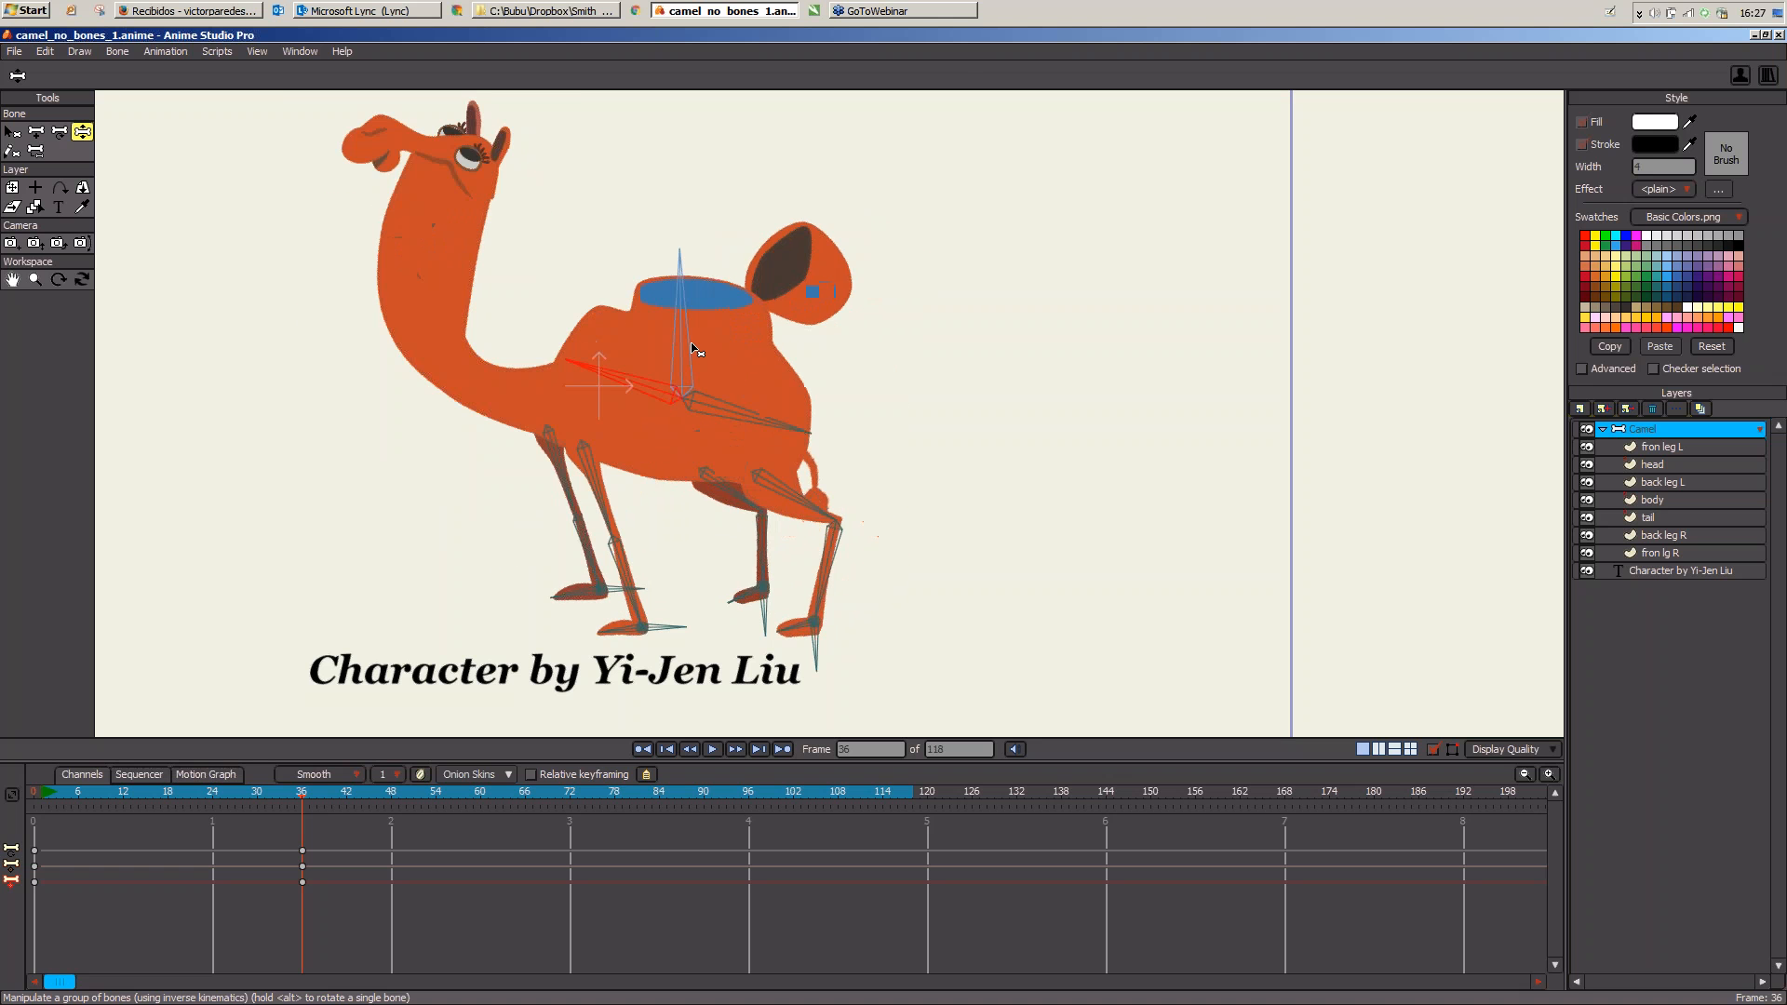
Step: Test the body again by rotating the rear and front body bones, and return to frame 0
{"action": "left_click_drag", "start_coordinate": [765, 417], "coordinate": [767, 406]}
{"action": "left_click_drag", "start_coordinate": [635, 373], "coordinate": [632, 388]}
{"action": "left_click_drag", "start_coordinate": [82, 796], "coordinate": [24, 799]}
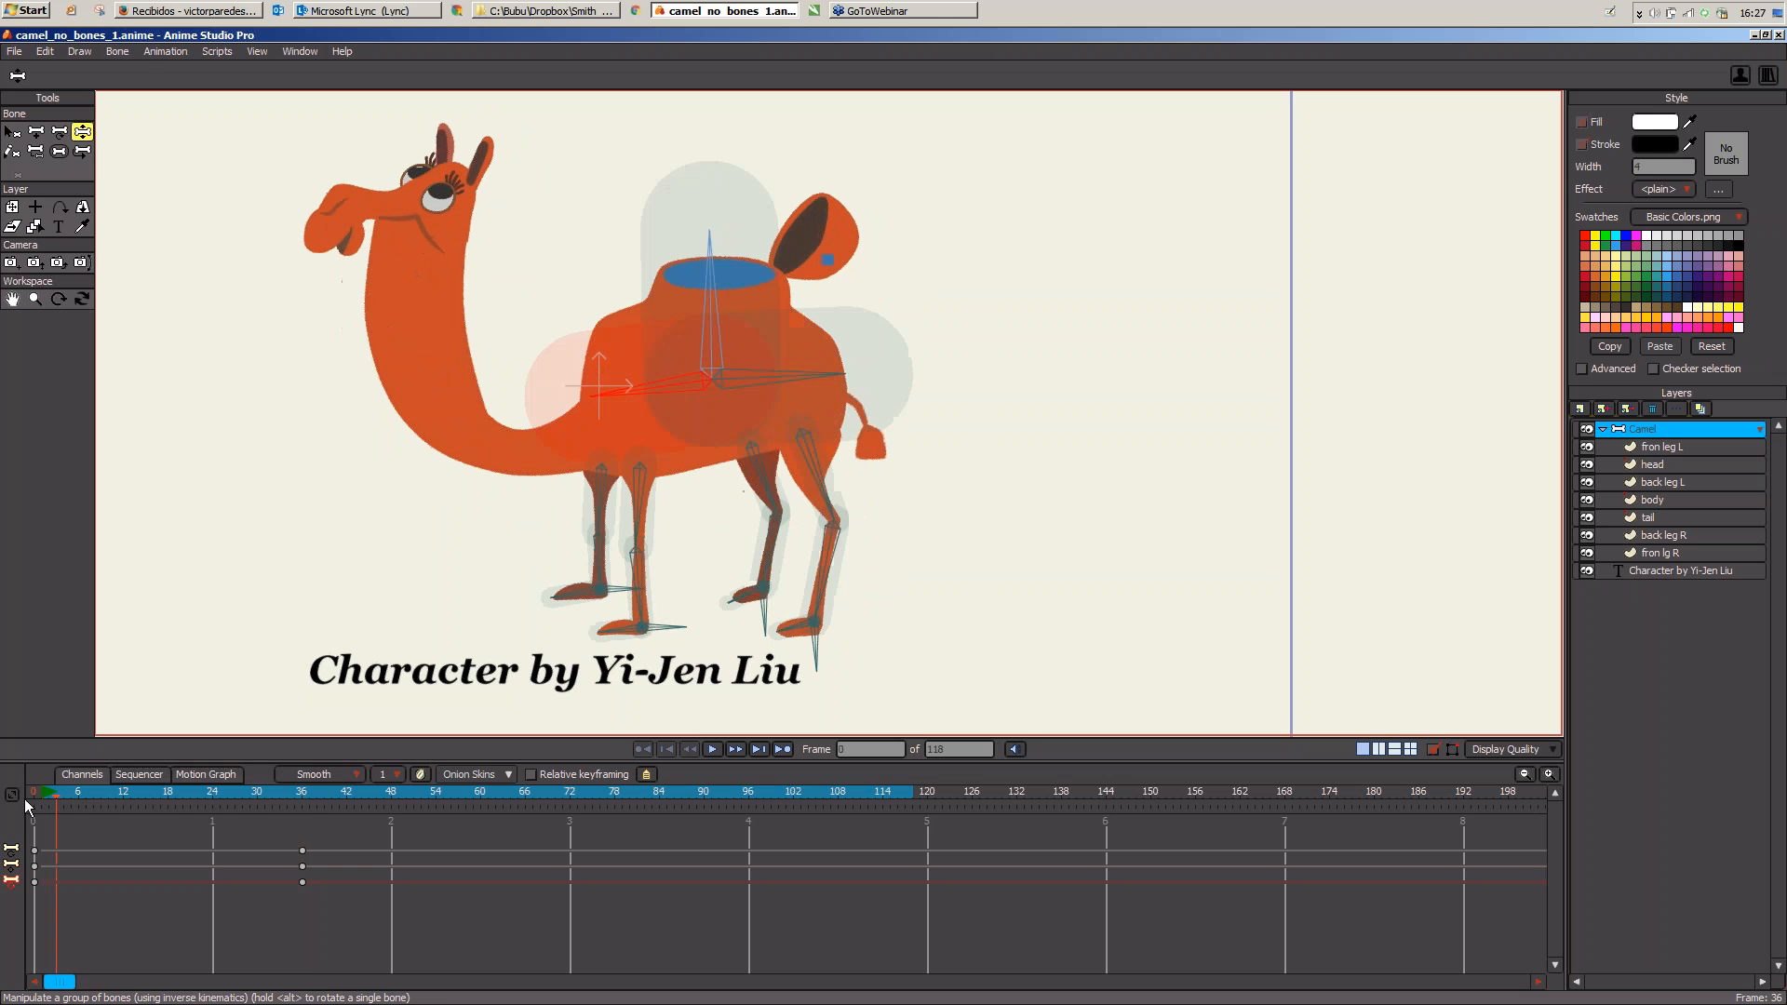
Step: Add a bone chain from the chest through the neck into the head, parented to the front body bone, plus ear bones
{"action": "left_click", "coordinate": [37, 133]}
{"action": "left_click_drag", "start_coordinate": [693, 518], "coordinate": [818, 540]}
{"action": "scroll", "coordinate": [791, 510], "scroll_direction": "up", "scroll_amount": 1}
{"action": "scroll", "coordinate": [819, 540], "scroll_direction": "up", "scroll_amount": 1}
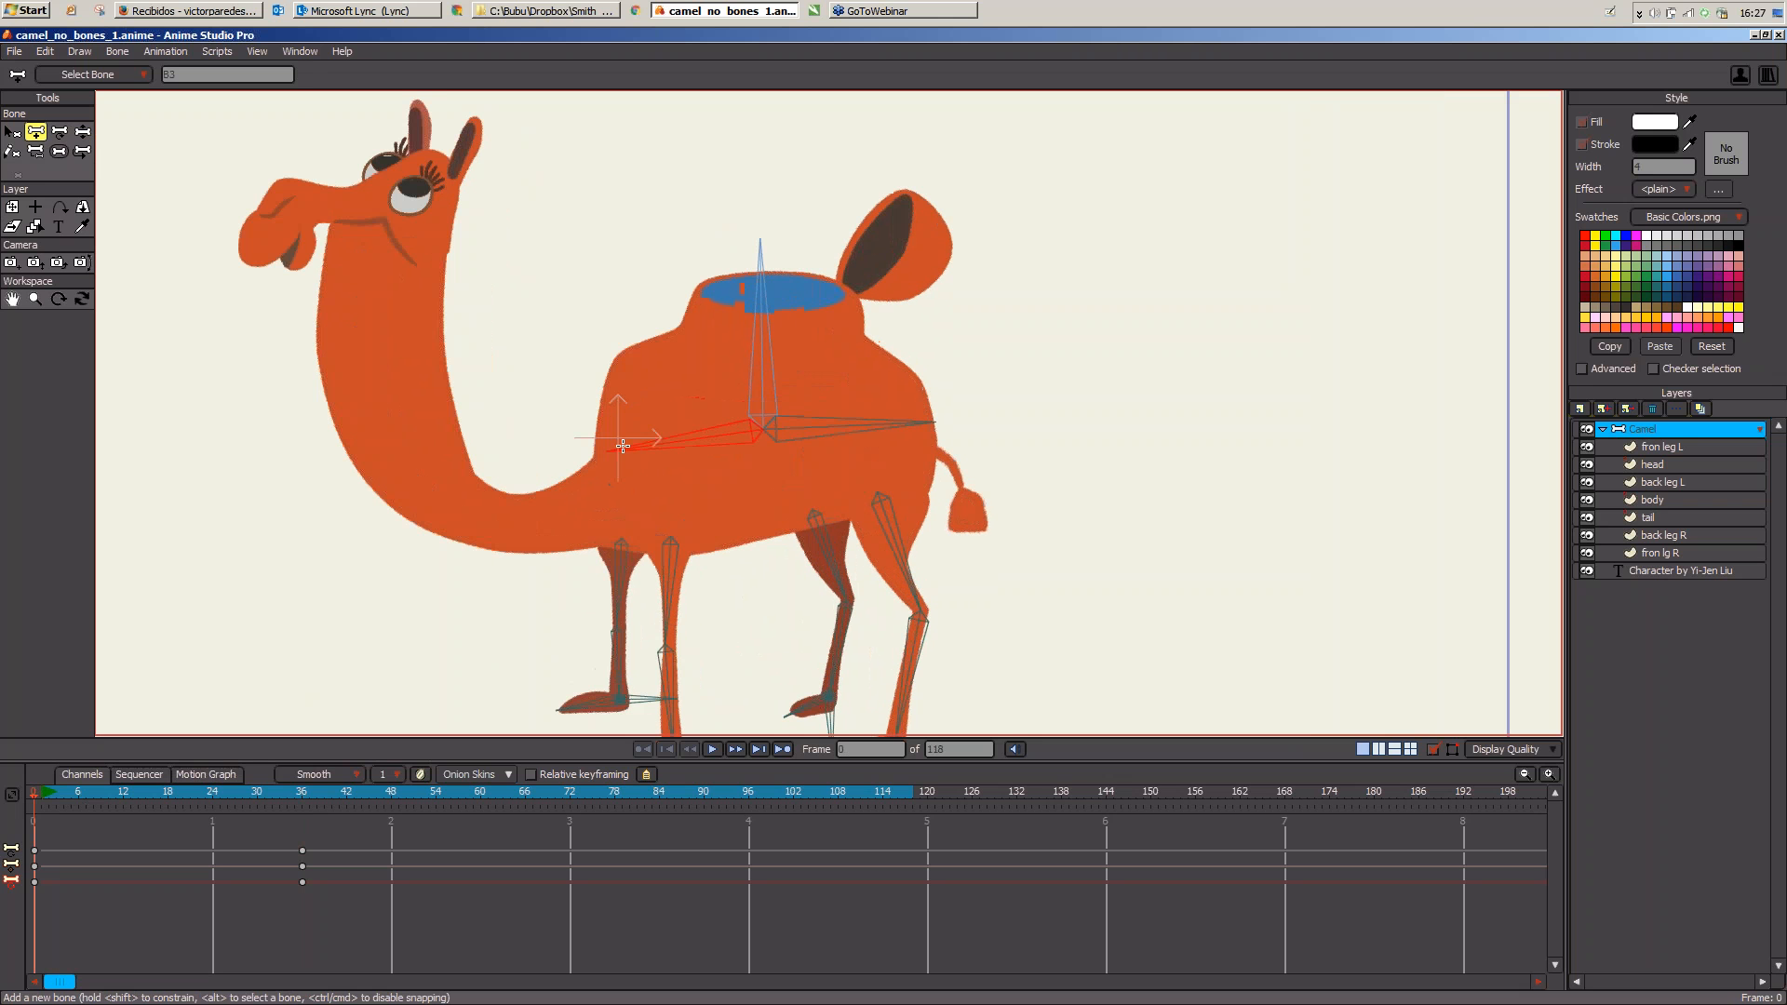
{"action": "mouse_move", "coordinate": [587, 500]}
{"action": "left_mouse_down"}
{"action": "mouse_move", "coordinate": [503, 518]}
{"action": "mouse_move", "coordinate": [412, 457]}
{"action": "mouse_move", "coordinate": [376, 317]}
{"action": "mouse_move", "coordinate": [382, 251]}
{"action": "mouse_move", "coordinate": [426, 148]}
{"action": "mouse_move", "coordinate": [475, 122]}
{"action": "mouse_move", "coordinate": [423, 116]}
{"action": "mouse_move", "coordinate": [422, 99]}
{"action": "mouse_move", "coordinate": [415, 158]}
{"action": "left_mouse_up"}
{"action": "left_click", "coordinate": [424, 157], "text": "alt"}
{"action": "key", "text": "t"}
{"action": "key", "text": "a"}
Step: Add two chained tail bones parented to the rear body bone, following the tail down to its tuft
{"action": "left_click", "coordinate": [917, 424], "text": "alt"}
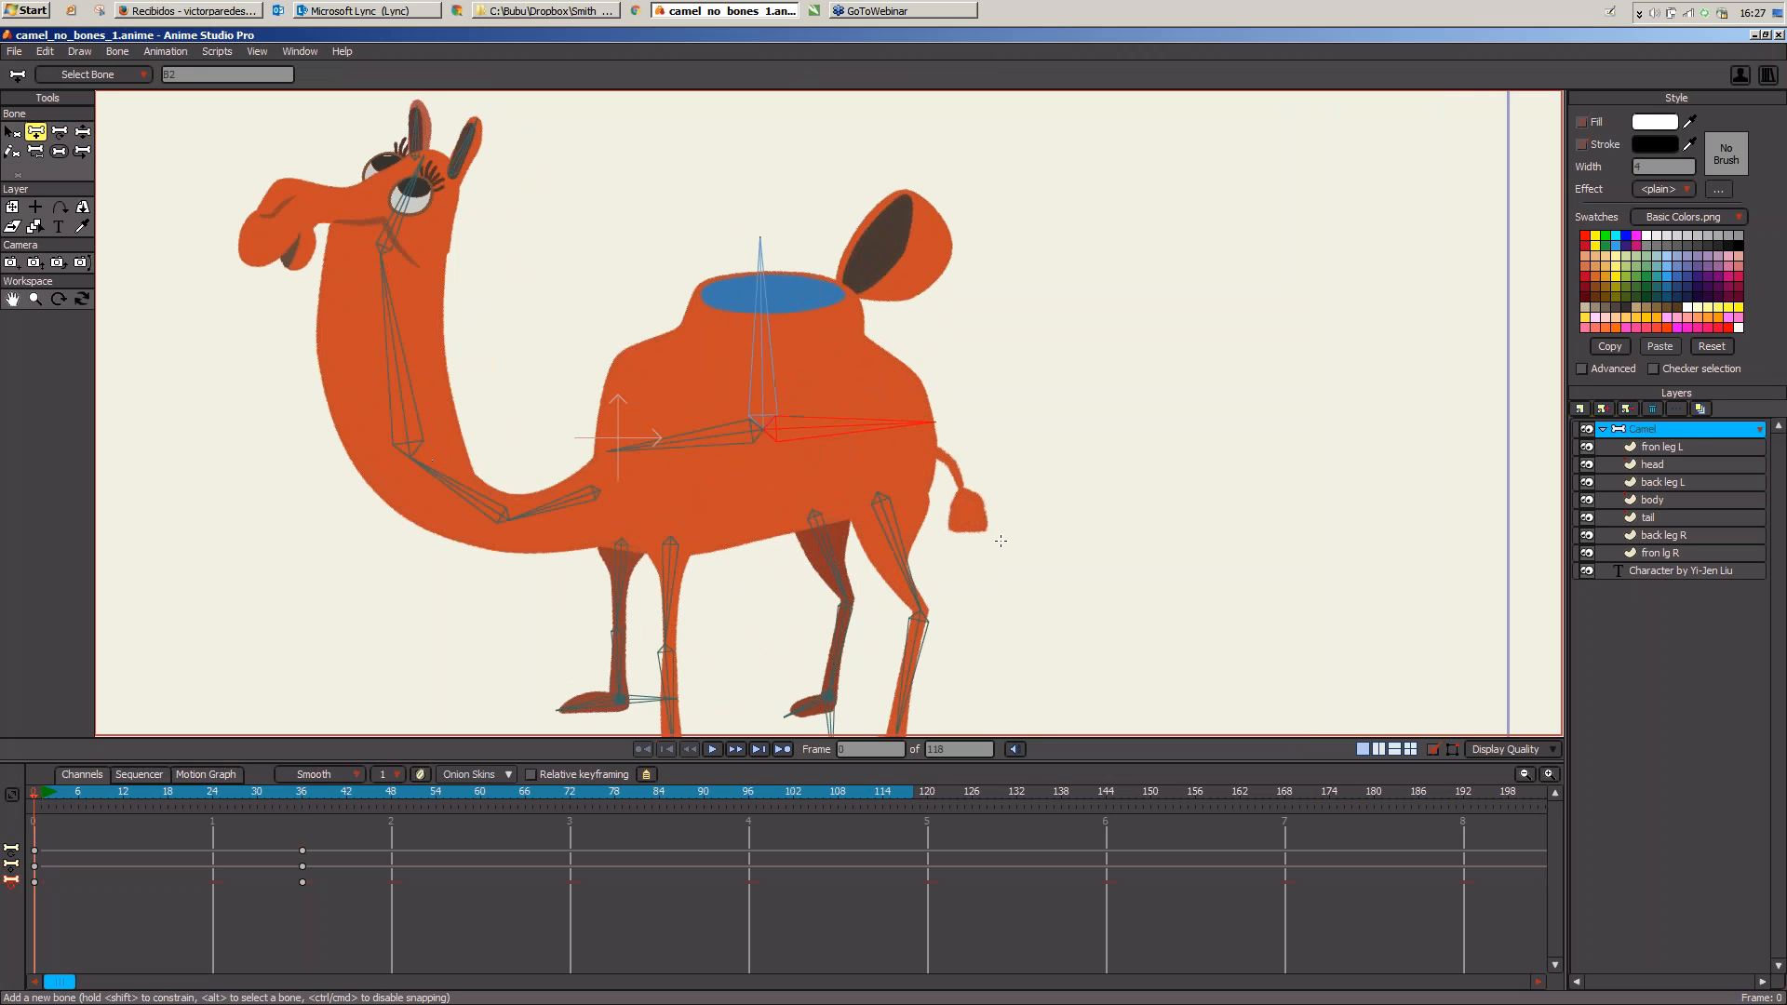
{"action": "left_click_drag", "start_coordinate": [993, 526], "coordinate": [994, 379]}
{"action": "scroll", "coordinate": [885, 370], "scroll_direction": "up", "scroll_amount": 1}
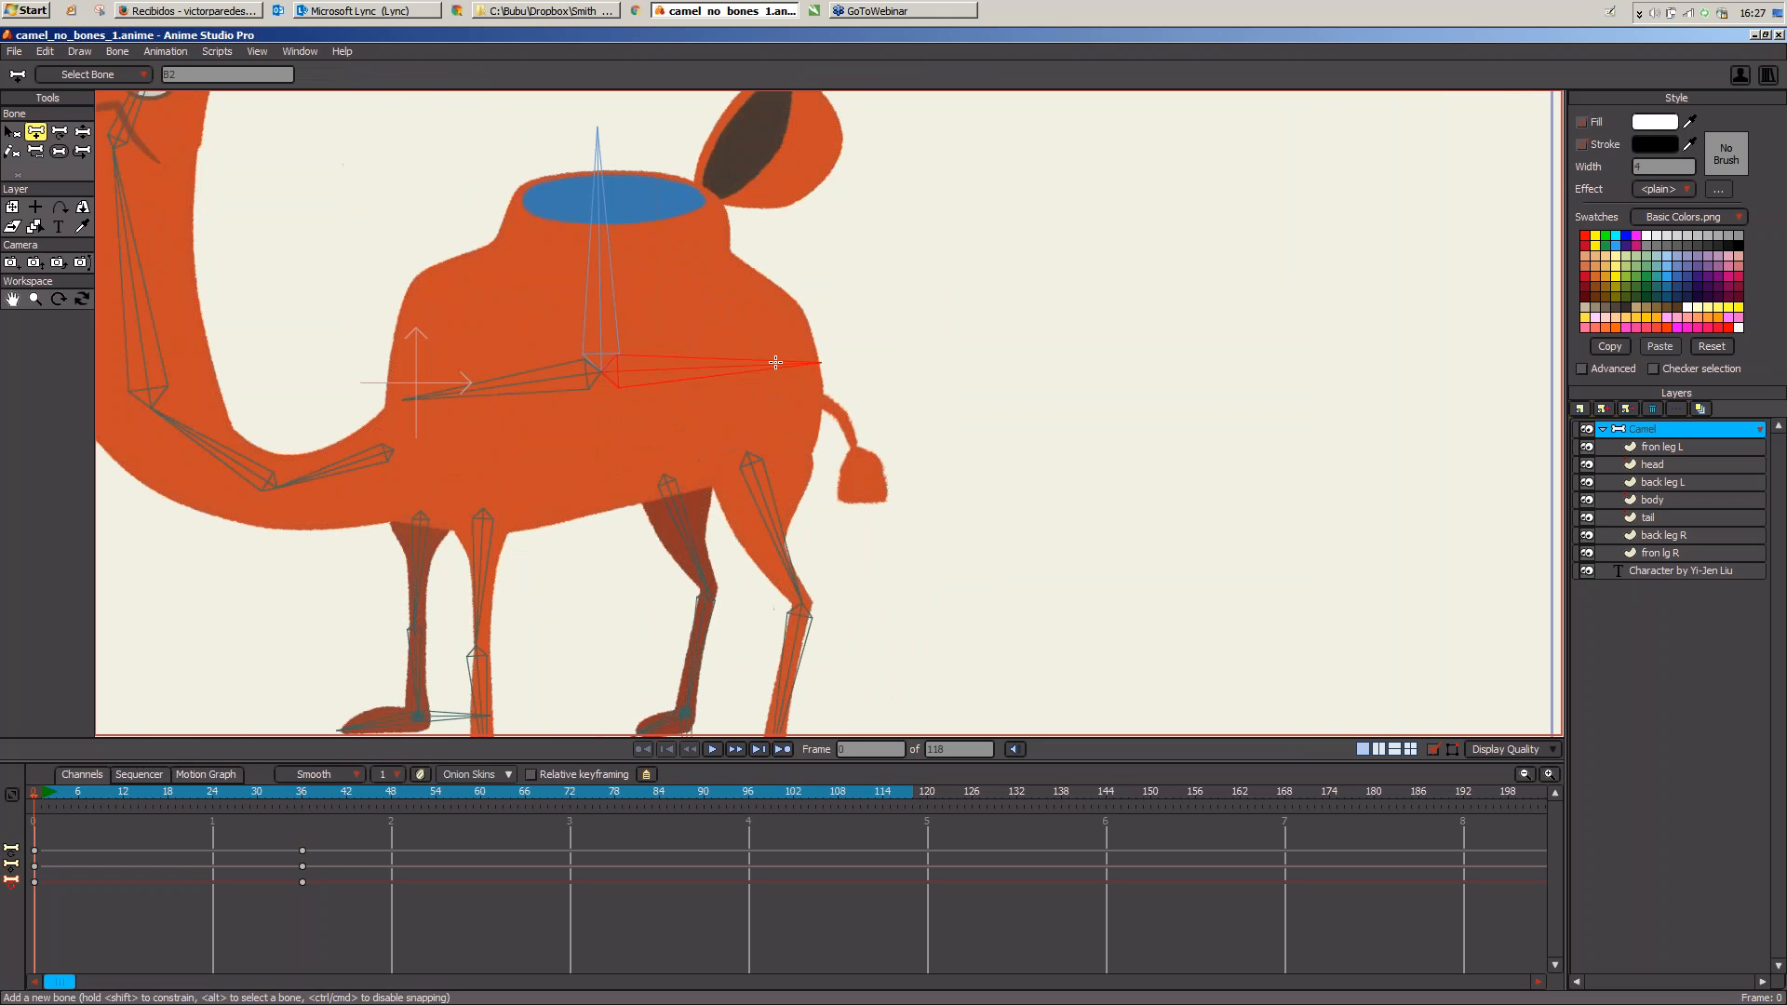
{"action": "scroll", "coordinate": [805, 478], "scroll_direction": "up", "scroll_amount": 2}
{"action": "left_click_drag", "start_coordinate": [819, 388], "coordinate": [874, 474]}
{"action": "left_click_drag", "start_coordinate": [873, 474], "coordinate": [889, 570]}
Step: Add a bone along the open hump lid, parented to the vertical root bone
{"action": "left_click_drag", "start_coordinate": [1056, 465], "coordinate": [806, 410]}
{"action": "left_click", "coordinate": [679, 280], "text": "alt"}
{"action": "left_click_drag", "start_coordinate": [748, 269], "coordinate": [817, 199]}
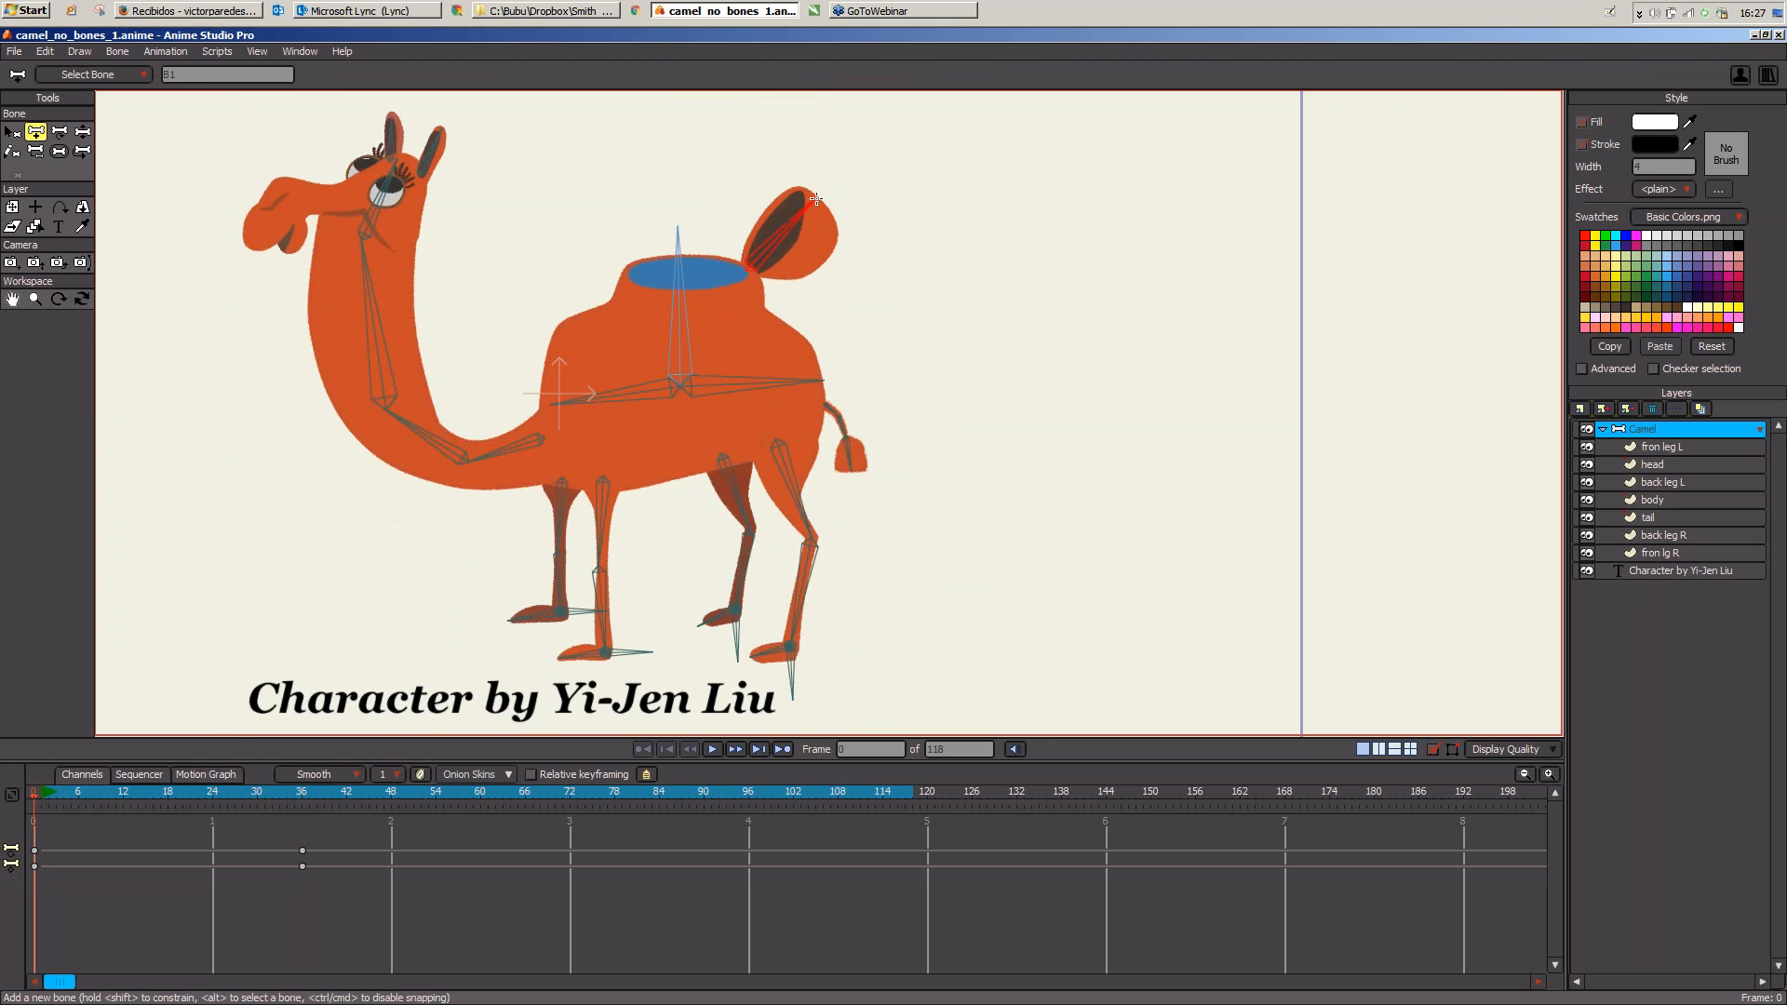
Step: Test the new bones by pulling the neck and head down and moving the hump lid and tail
{"action": "key", "text": "z"}
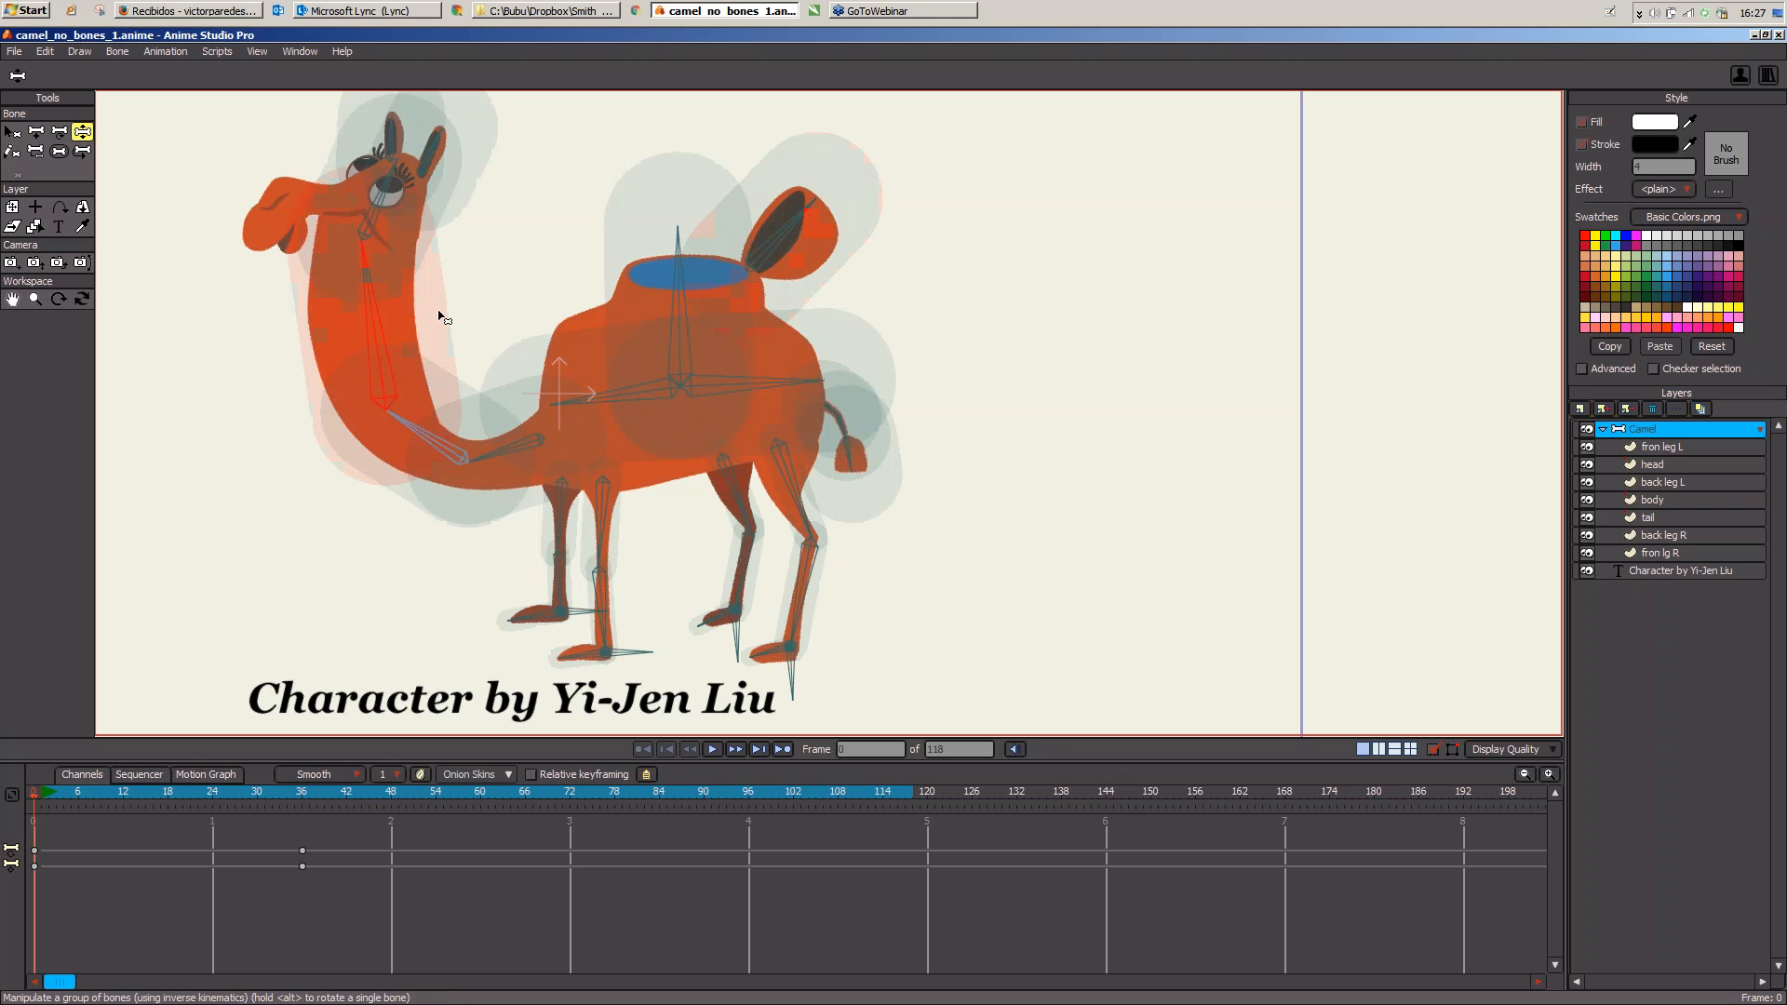
{"action": "left_click_drag", "start_coordinate": [438, 315], "coordinate": [211, 379]}
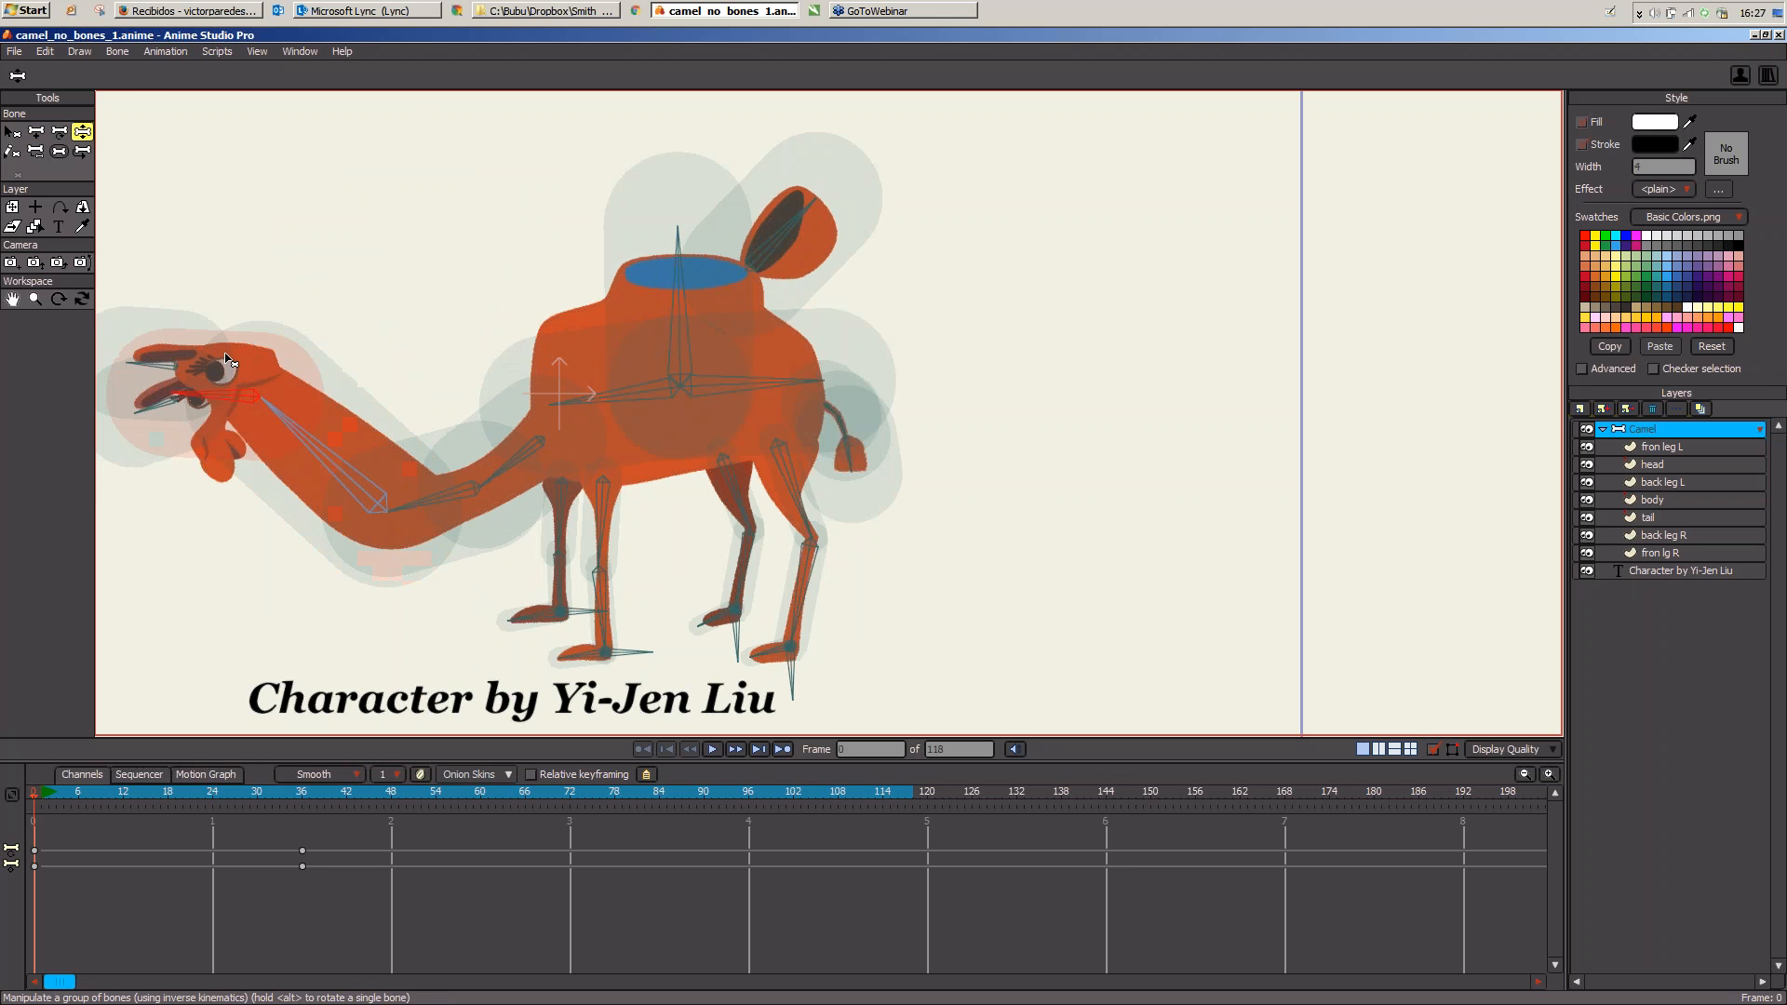
{"action": "left_click_drag", "start_coordinate": [826, 233], "coordinate": [838, 268]}
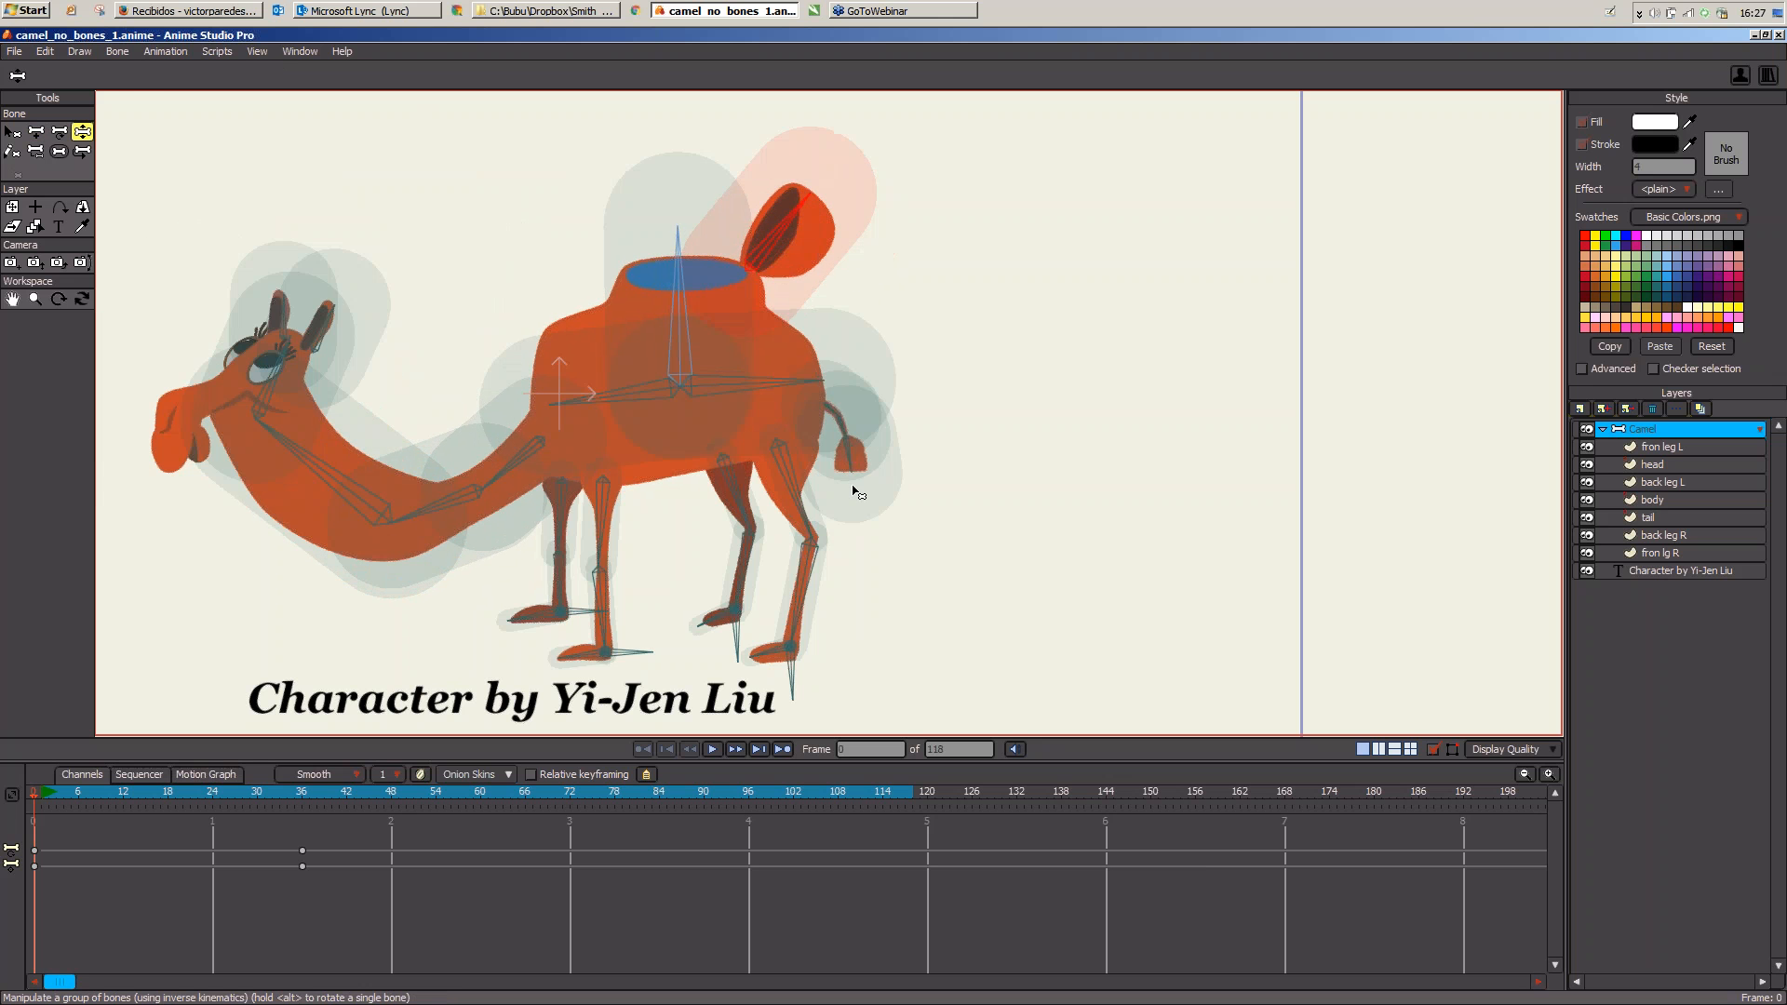
{"action": "left_click_drag", "start_coordinate": [854, 483], "coordinate": [935, 482]}
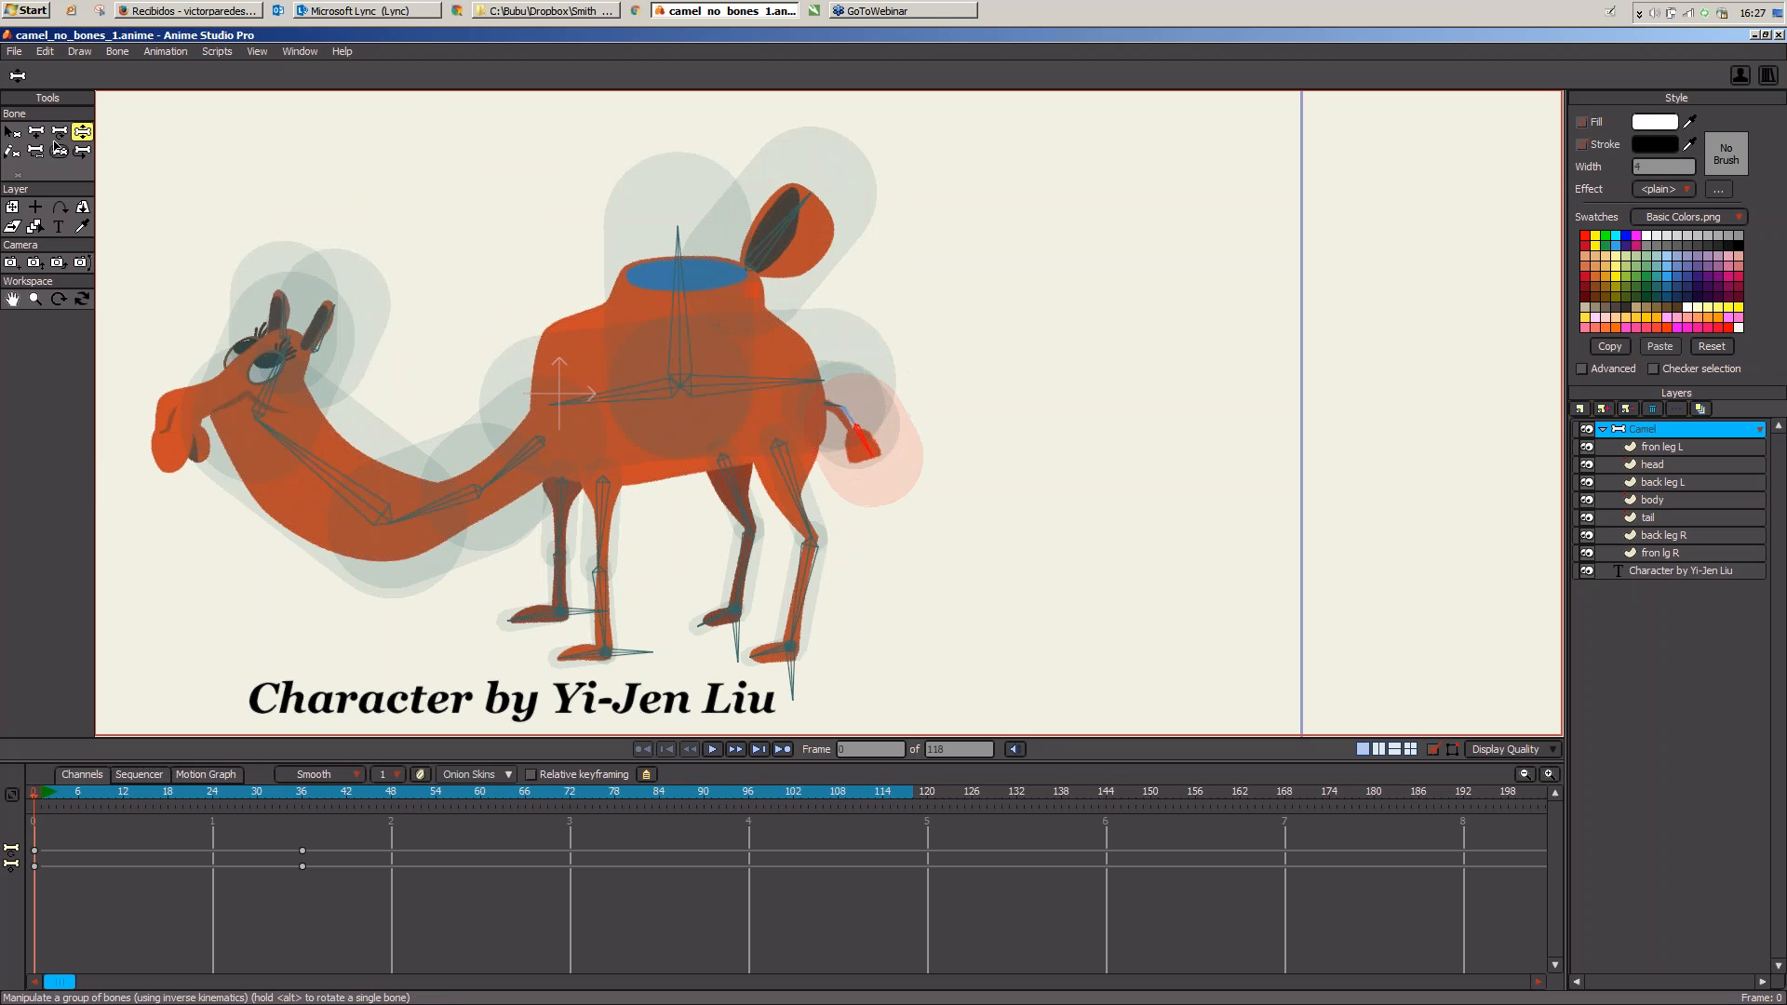
Step: Reduce the bone strength of the neck, head and ear bones so their influence fits the artwork
{"action": "left_click", "coordinate": [58, 151]}
{"action": "left_click", "coordinate": [508, 465]}
{"action": "left_click", "coordinate": [428, 518]}
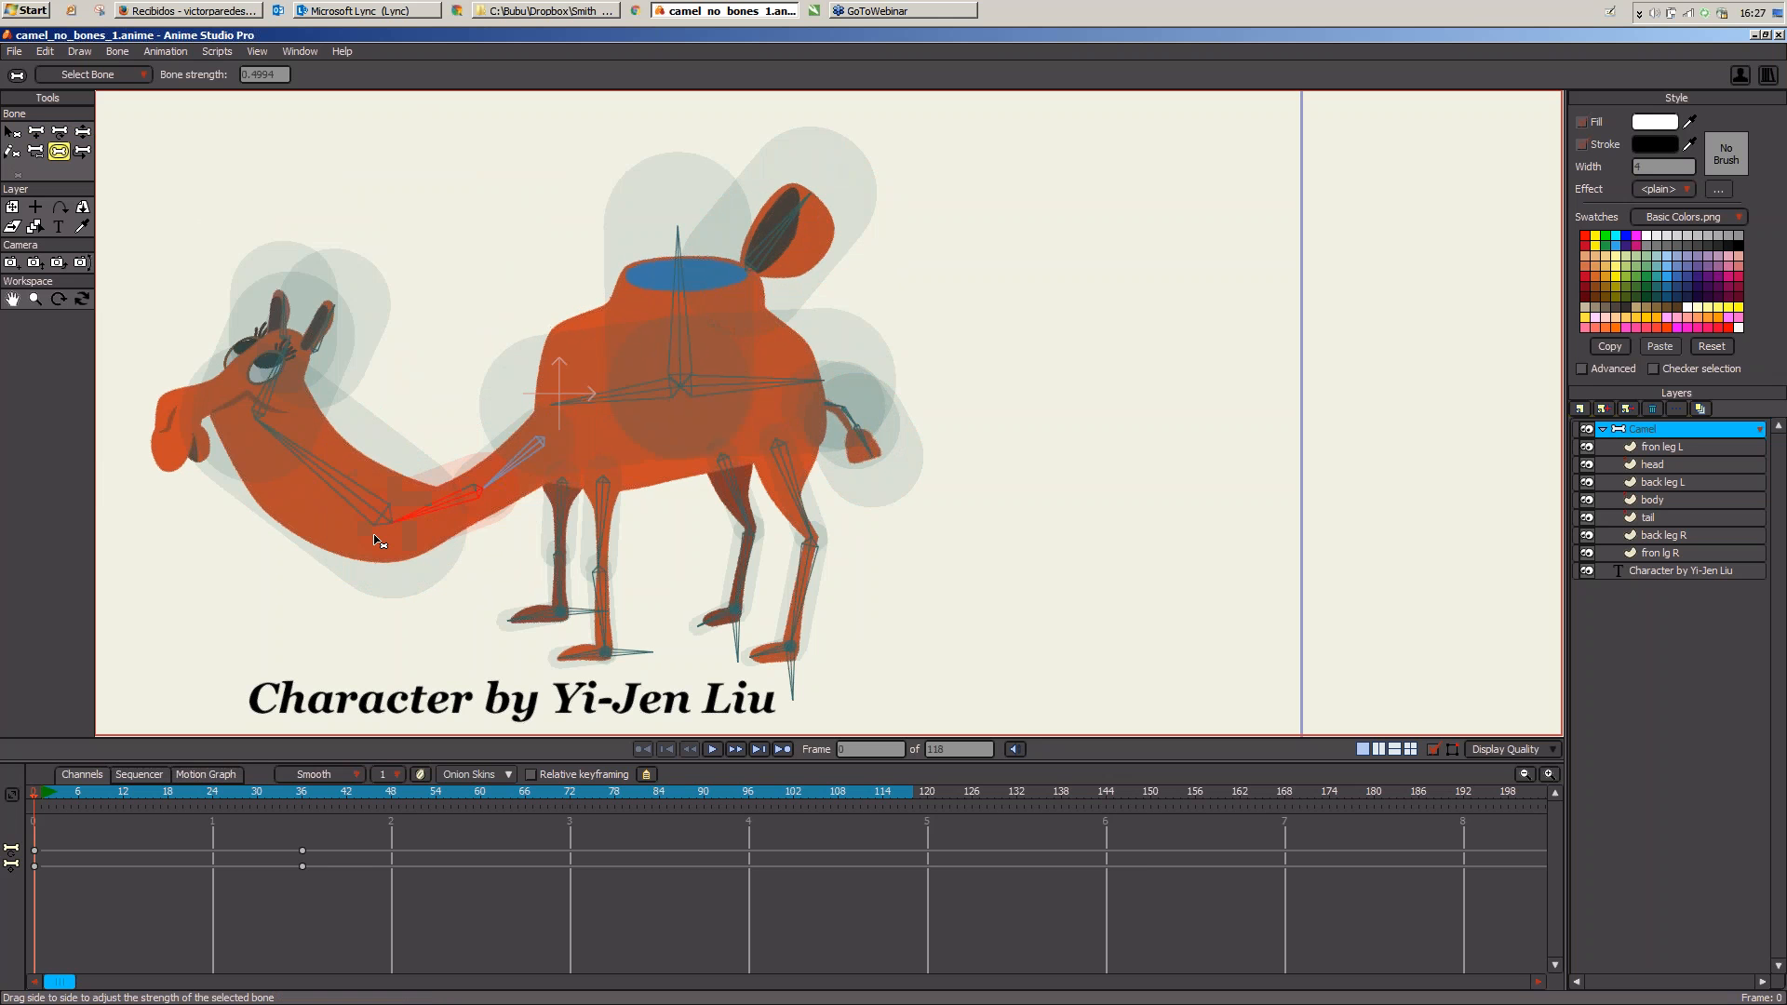
{"action": "left_click", "coordinate": [321, 524]}
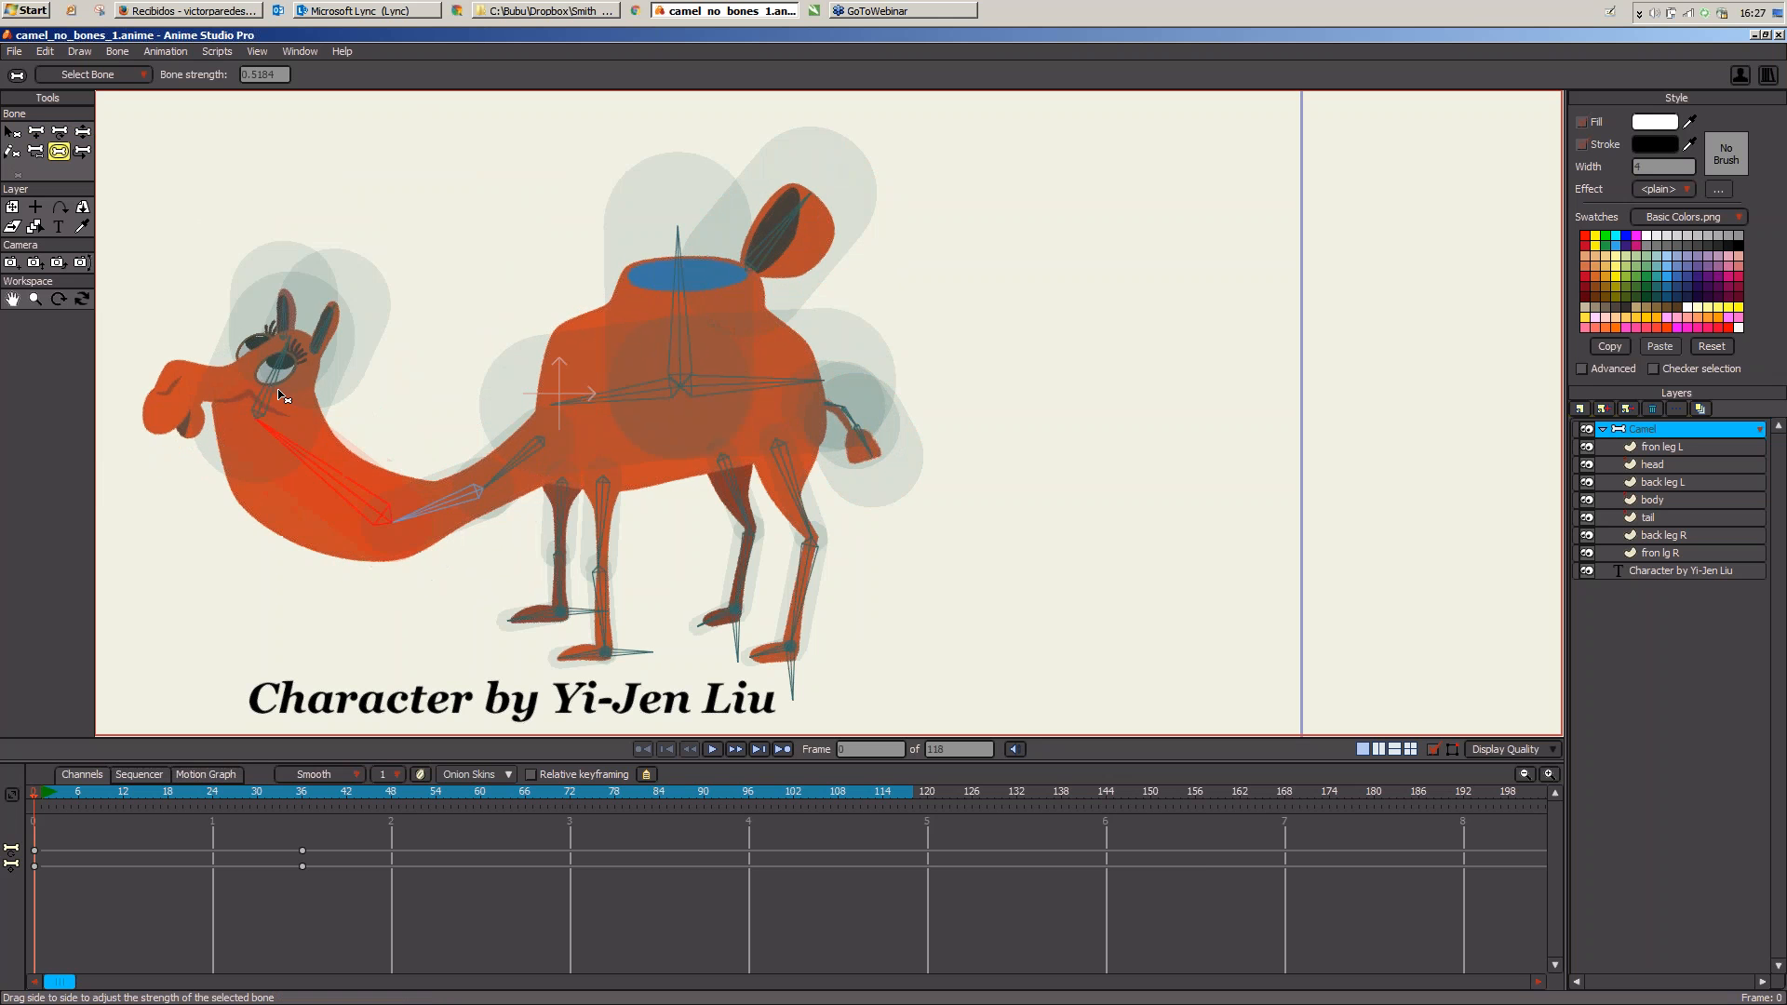
{"action": "left_click", "coordinate": [238, 370]}
{"action": "left_click", "coordinate": [286, 314]}
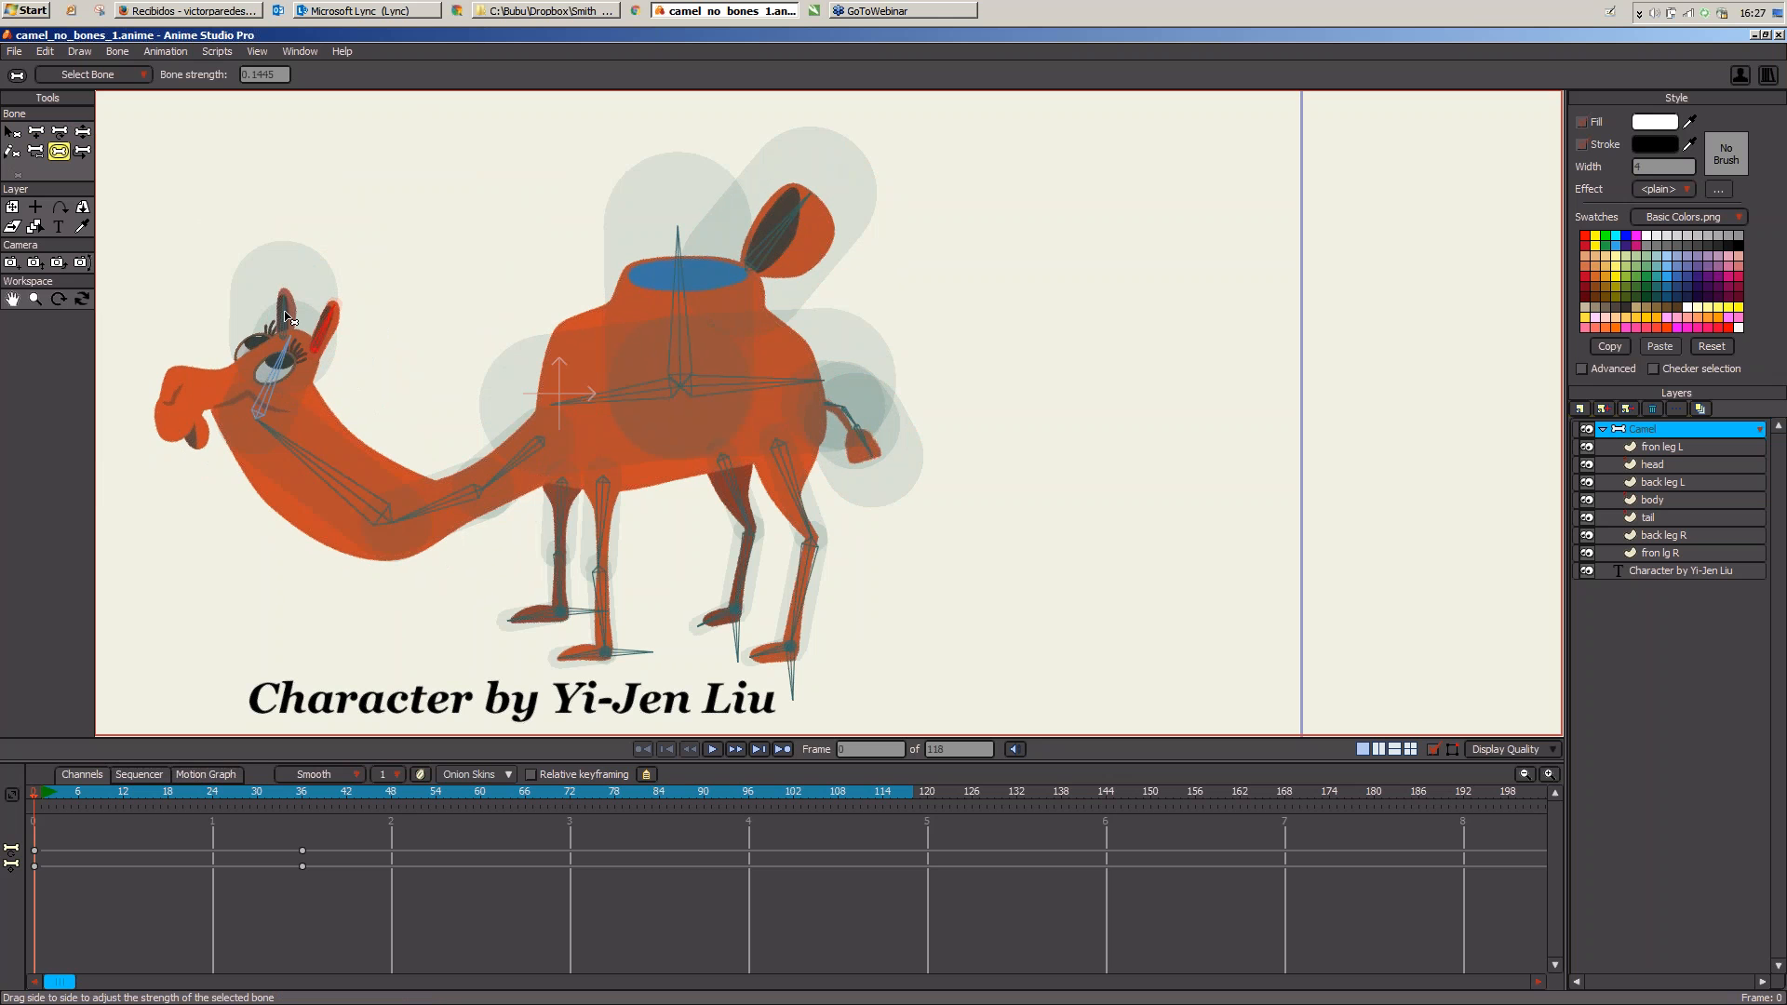
{"action": "left_click", "coordinate": [327, 326]}
{"action": "left_click_drag", "start_coordinate": [326, 326], "coordinate": [299, 323]}
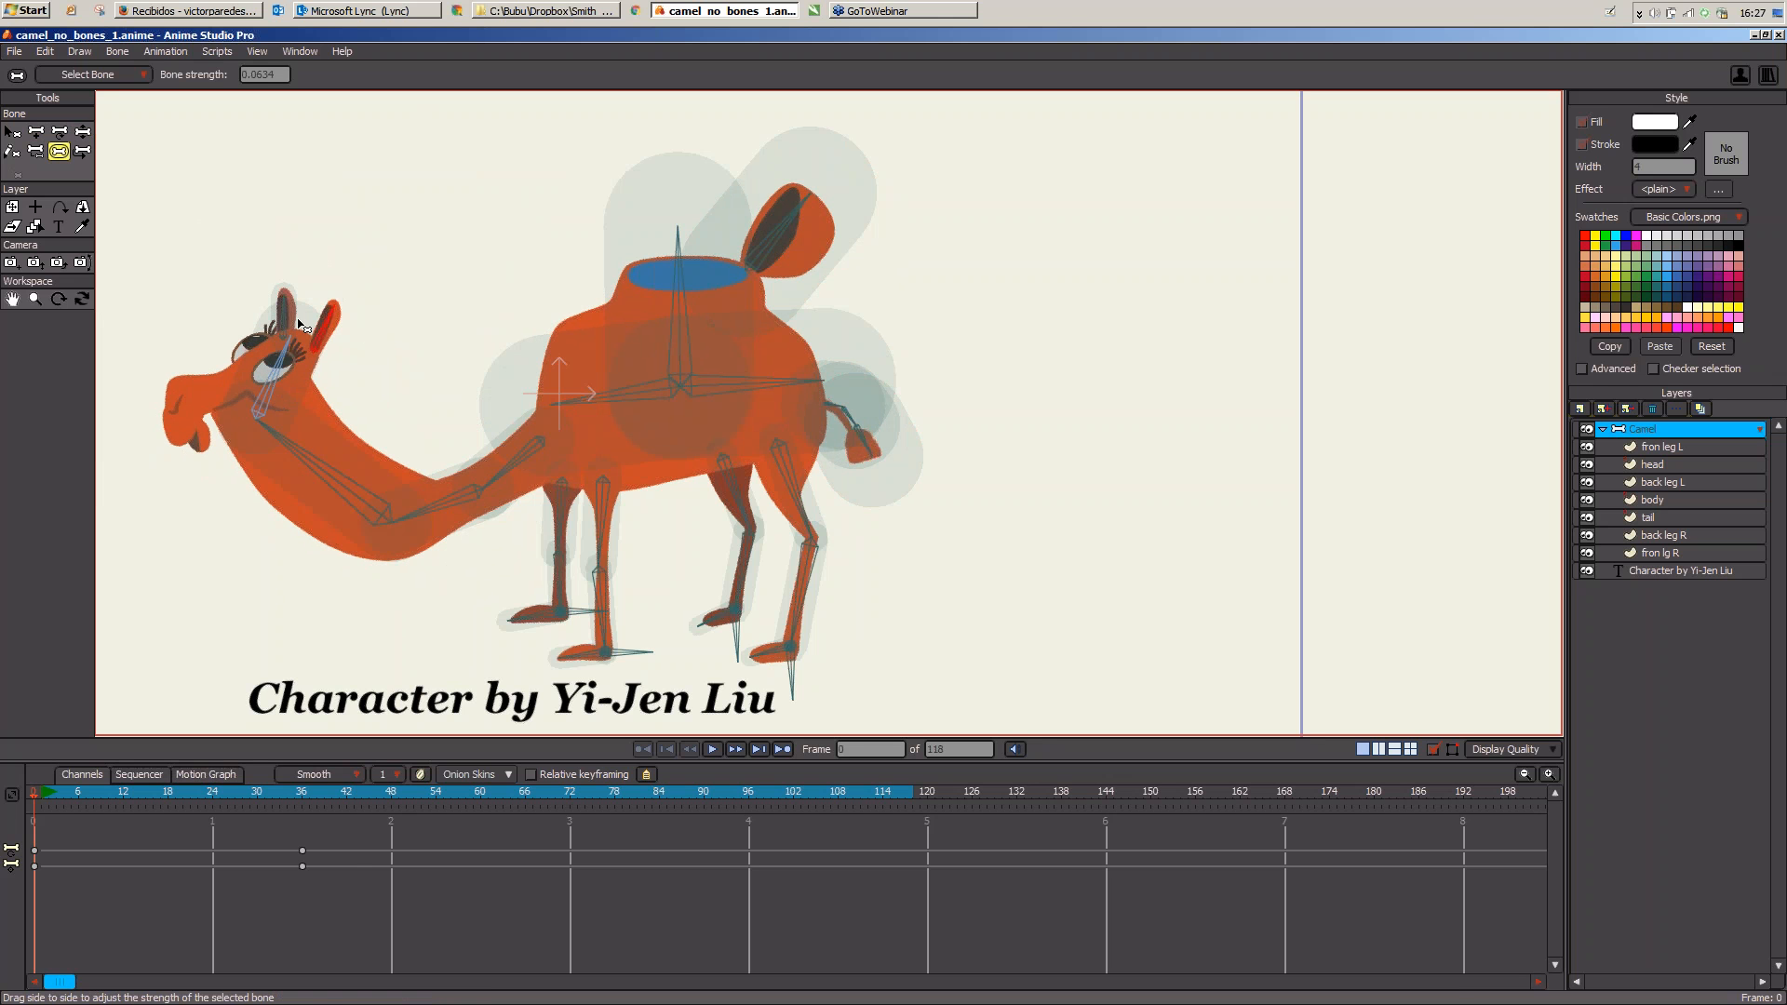
Step: Reduce the bone strength of the hump lid bone and both tail bones
{"action": "left_click_drag", "start_coordinate": [782, 238], "coordinate": [686, 256]}
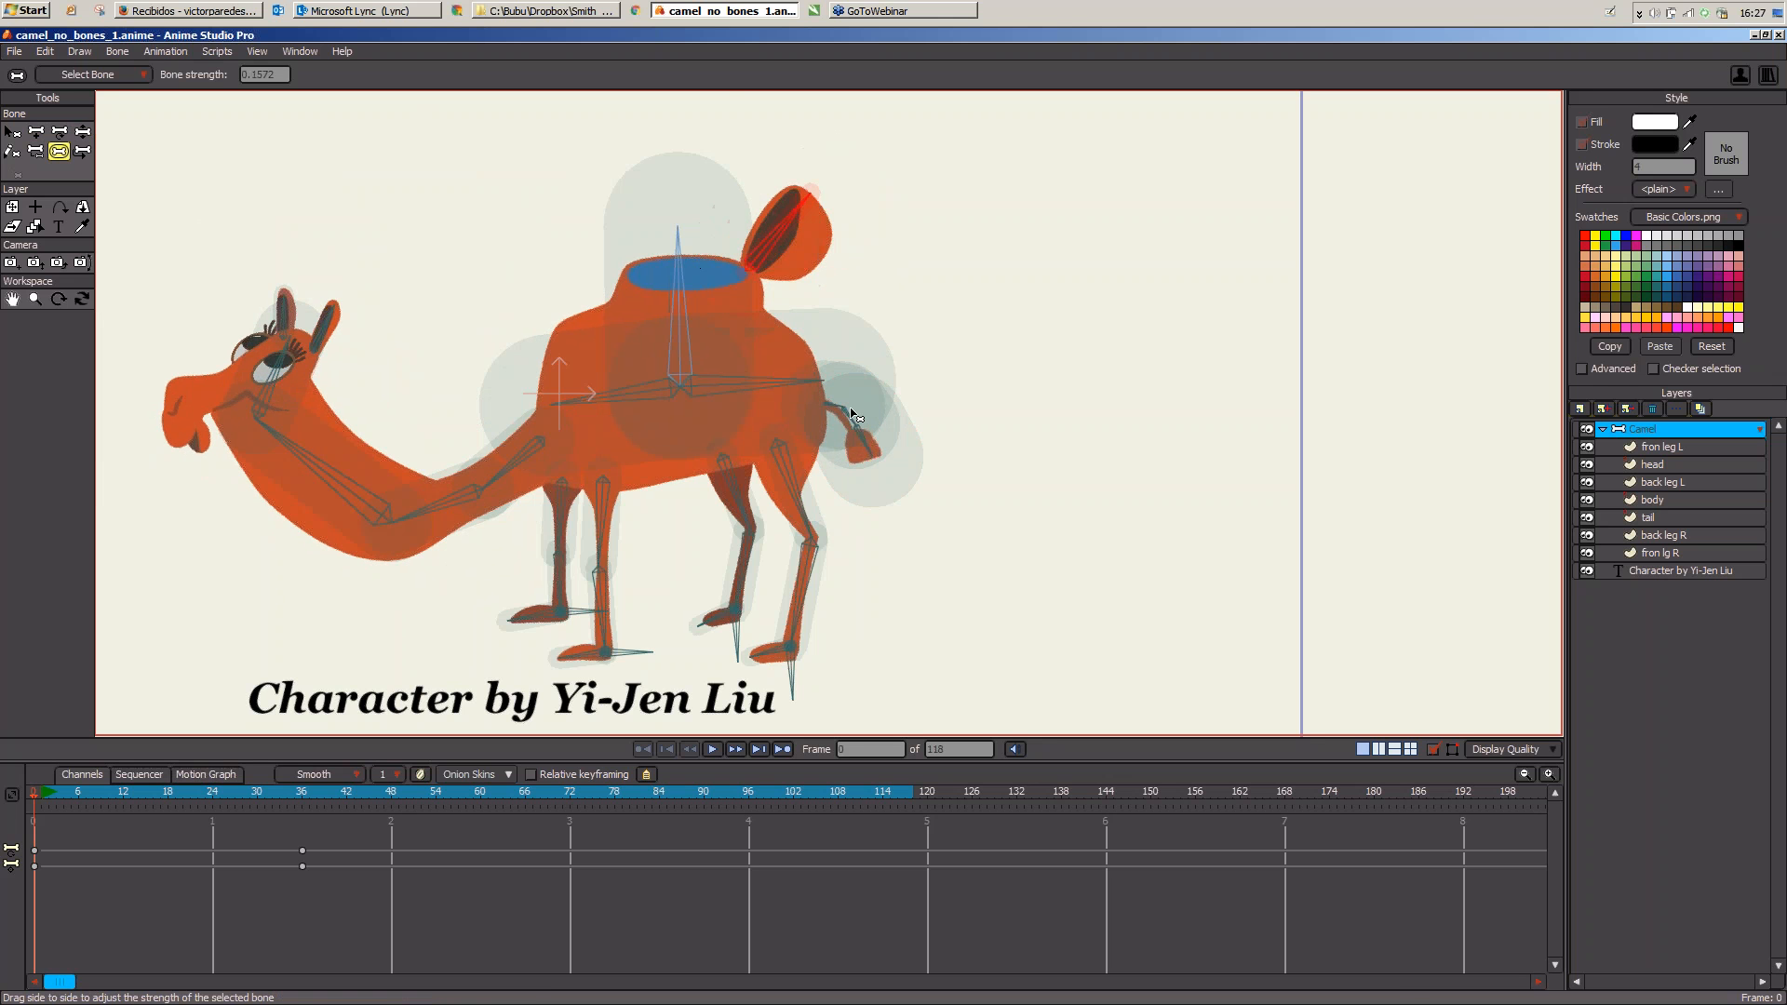
{"action": "left_click_drag", "start_coordinate": [848, 413], "coordinate": [784, 501]}
{"action": "left_click", "coordinate": [834, 410]}
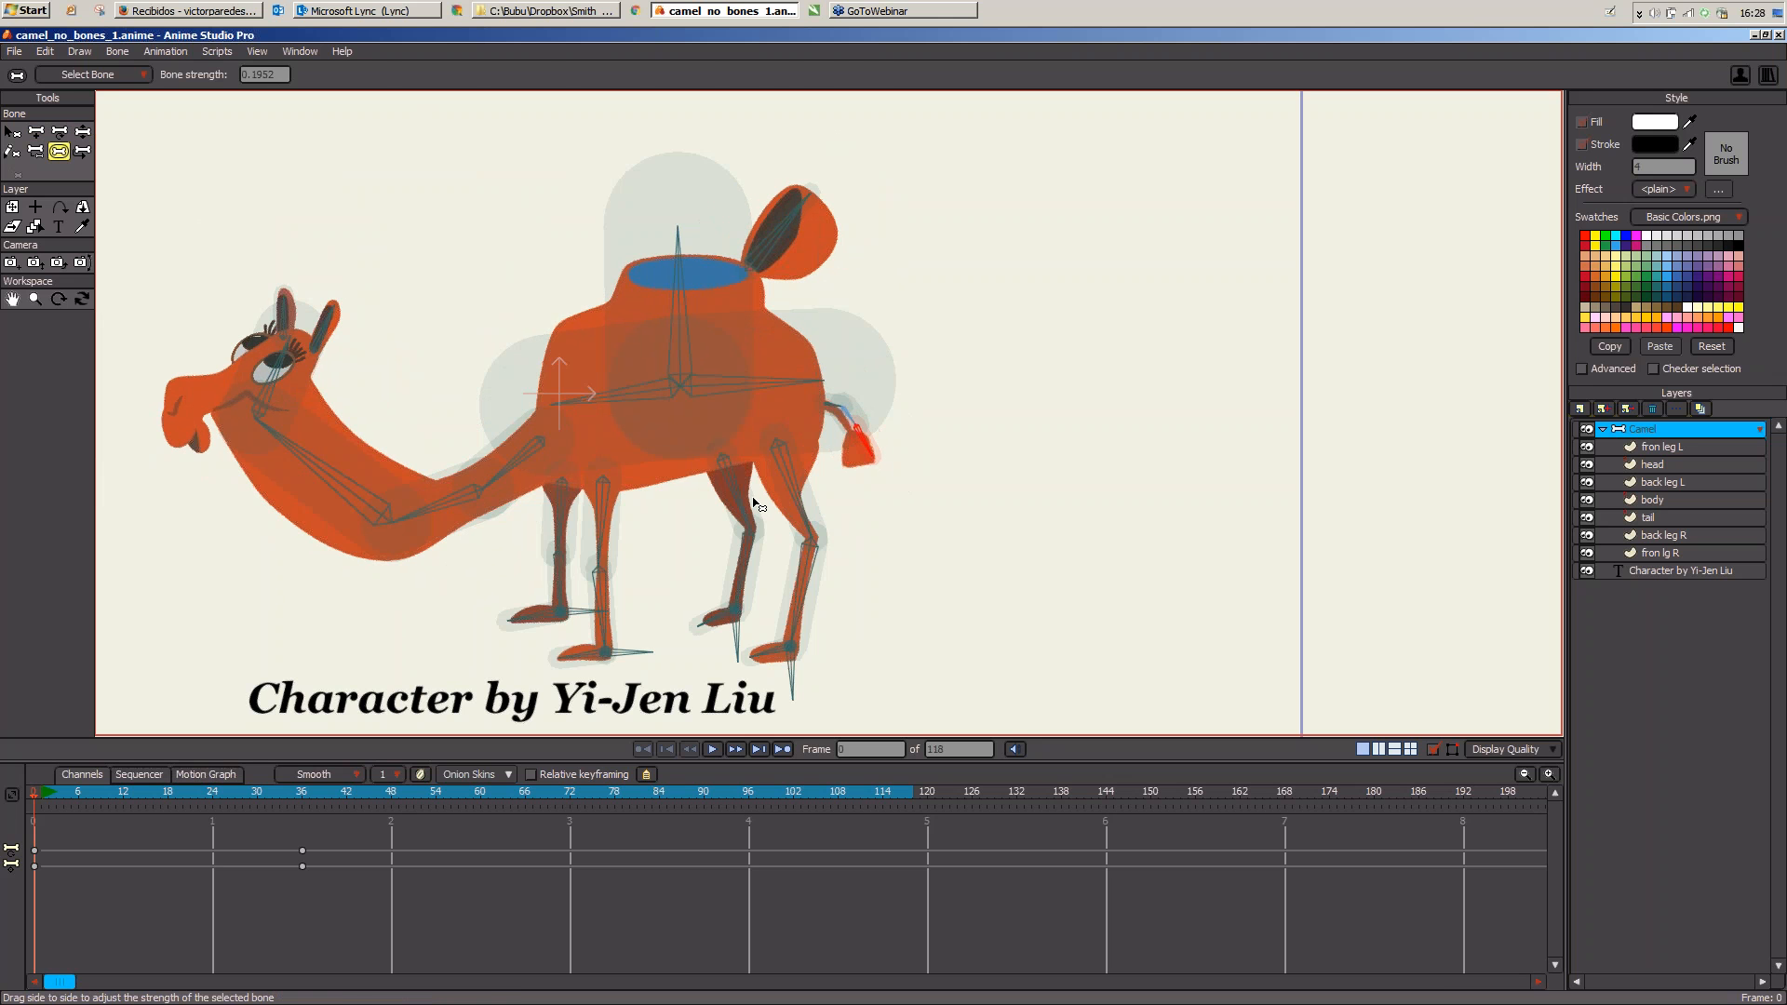
Step: Restrict the tail layer's flexi-binding to the two selected tail bones
{"action": "left_click", "coordinate": [12, 131]}
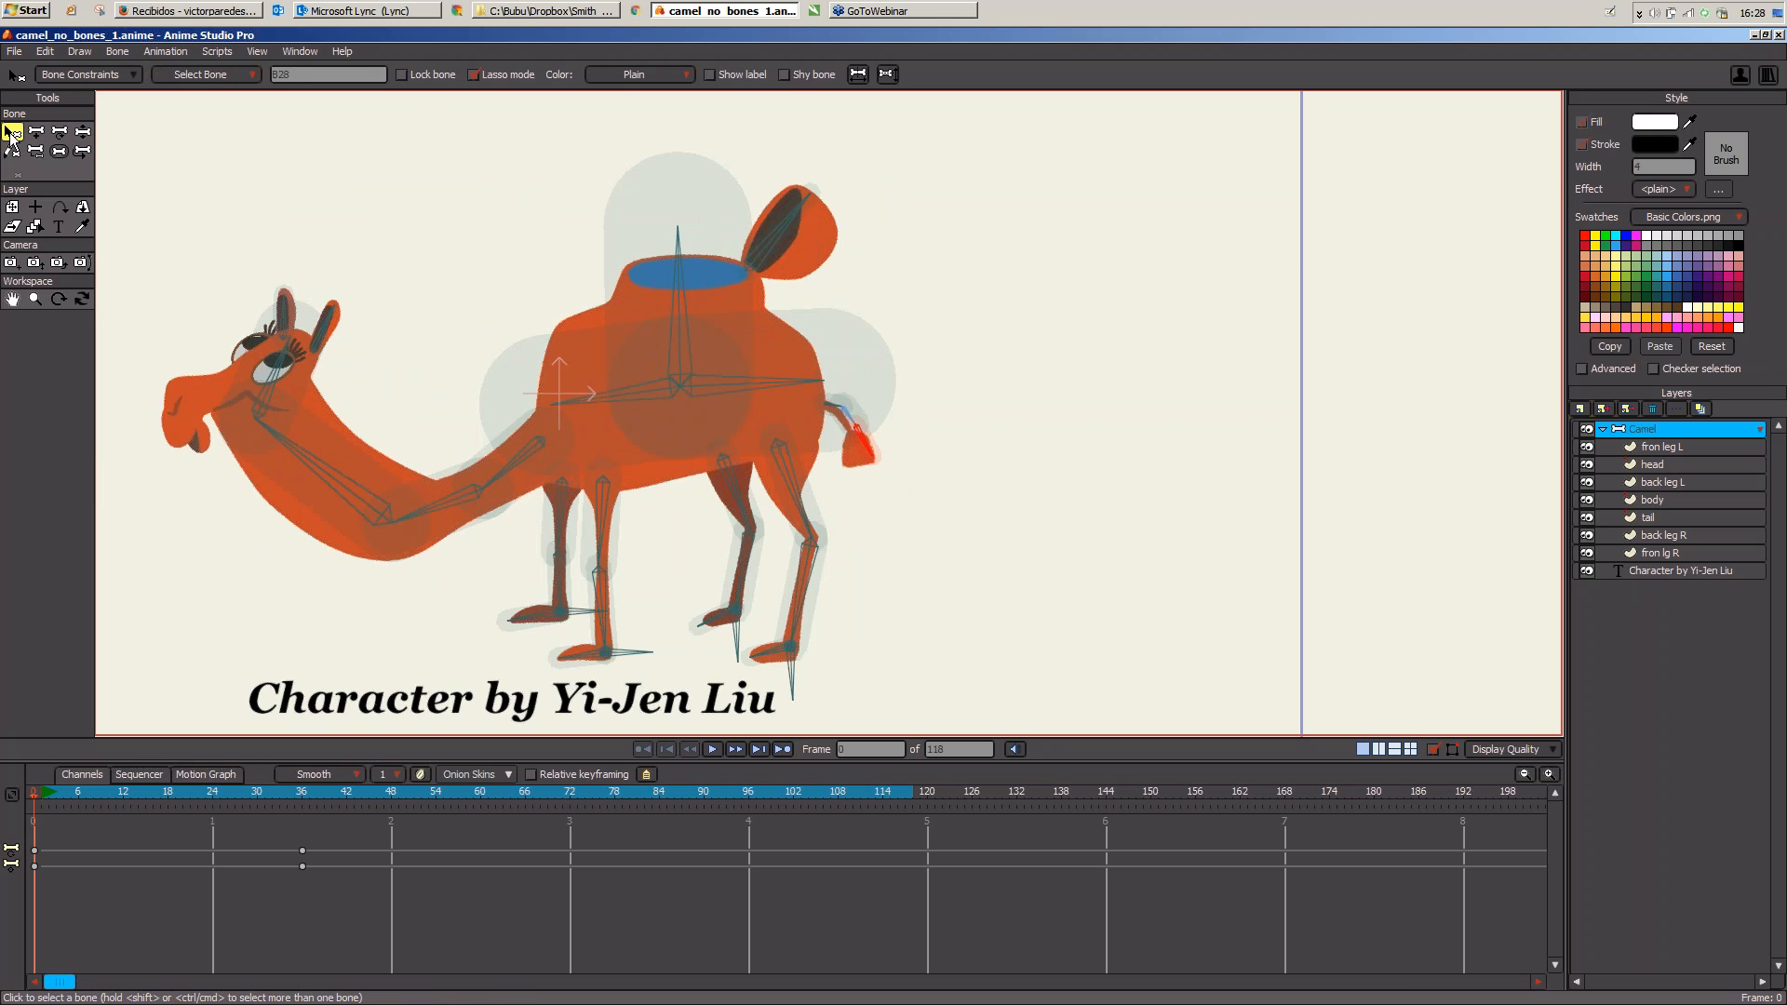
{"action": "left_click", "coordinate": [1655, 516]}
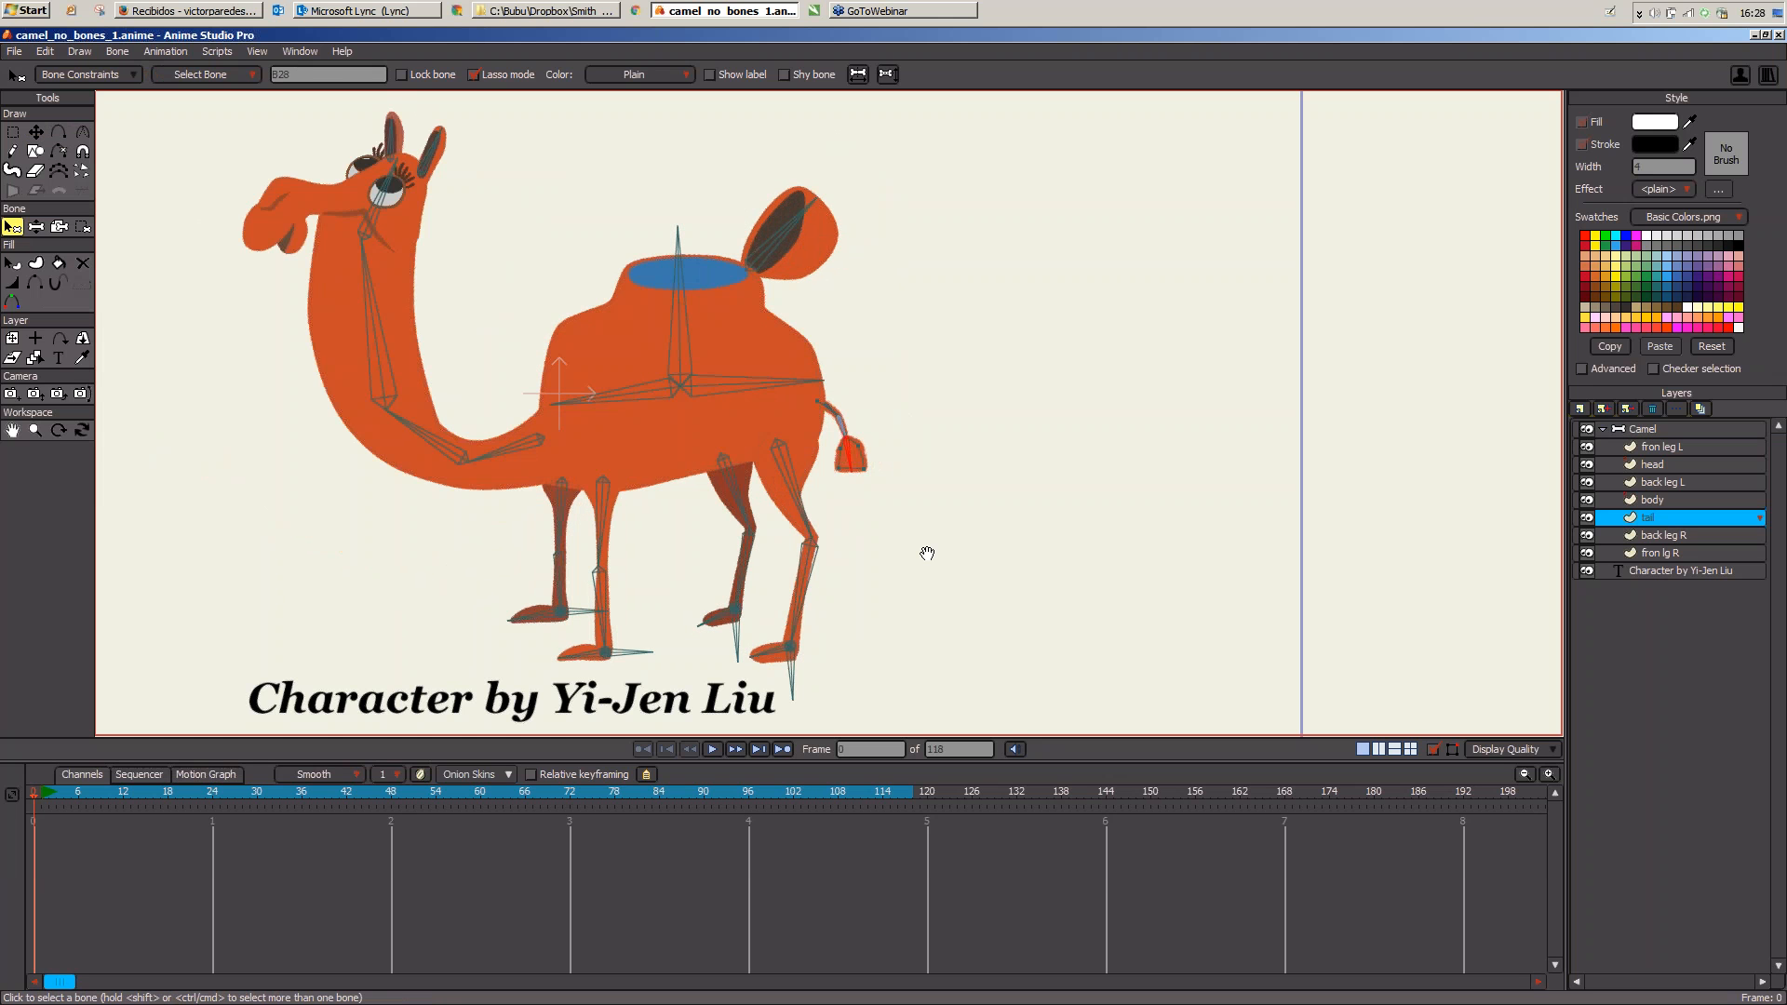
{"action": "left_click_drag", "start_coordinate": [927, 553], "coordinate": [915, 532]}
{"action": "scroll", "coordinate": [1073, 511], "scroll_direction": "up", "scroll_amount": 3}
{"action": "left_click_drag", "start_coordinate": [1072, 511], "coordinate": [1125, 450]}
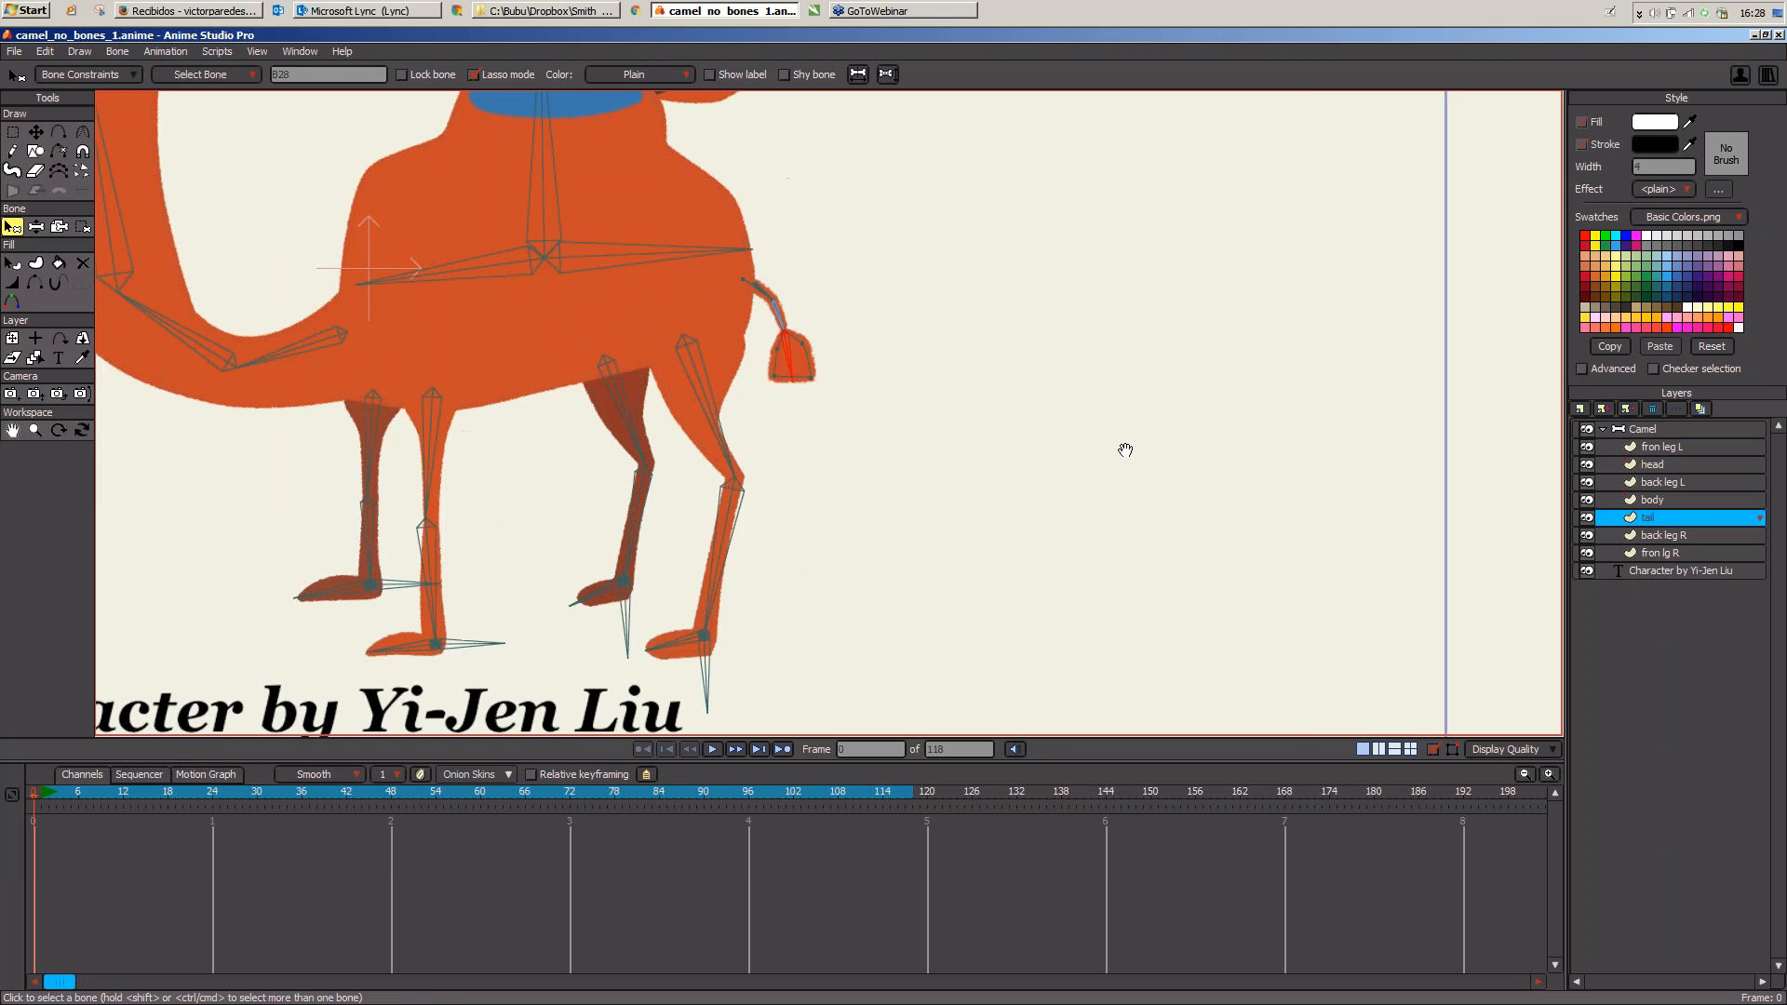
{"action": "scroll", "coordinate": [1126, 451], "scroll_direction": "up", "scroll_amount": 2}
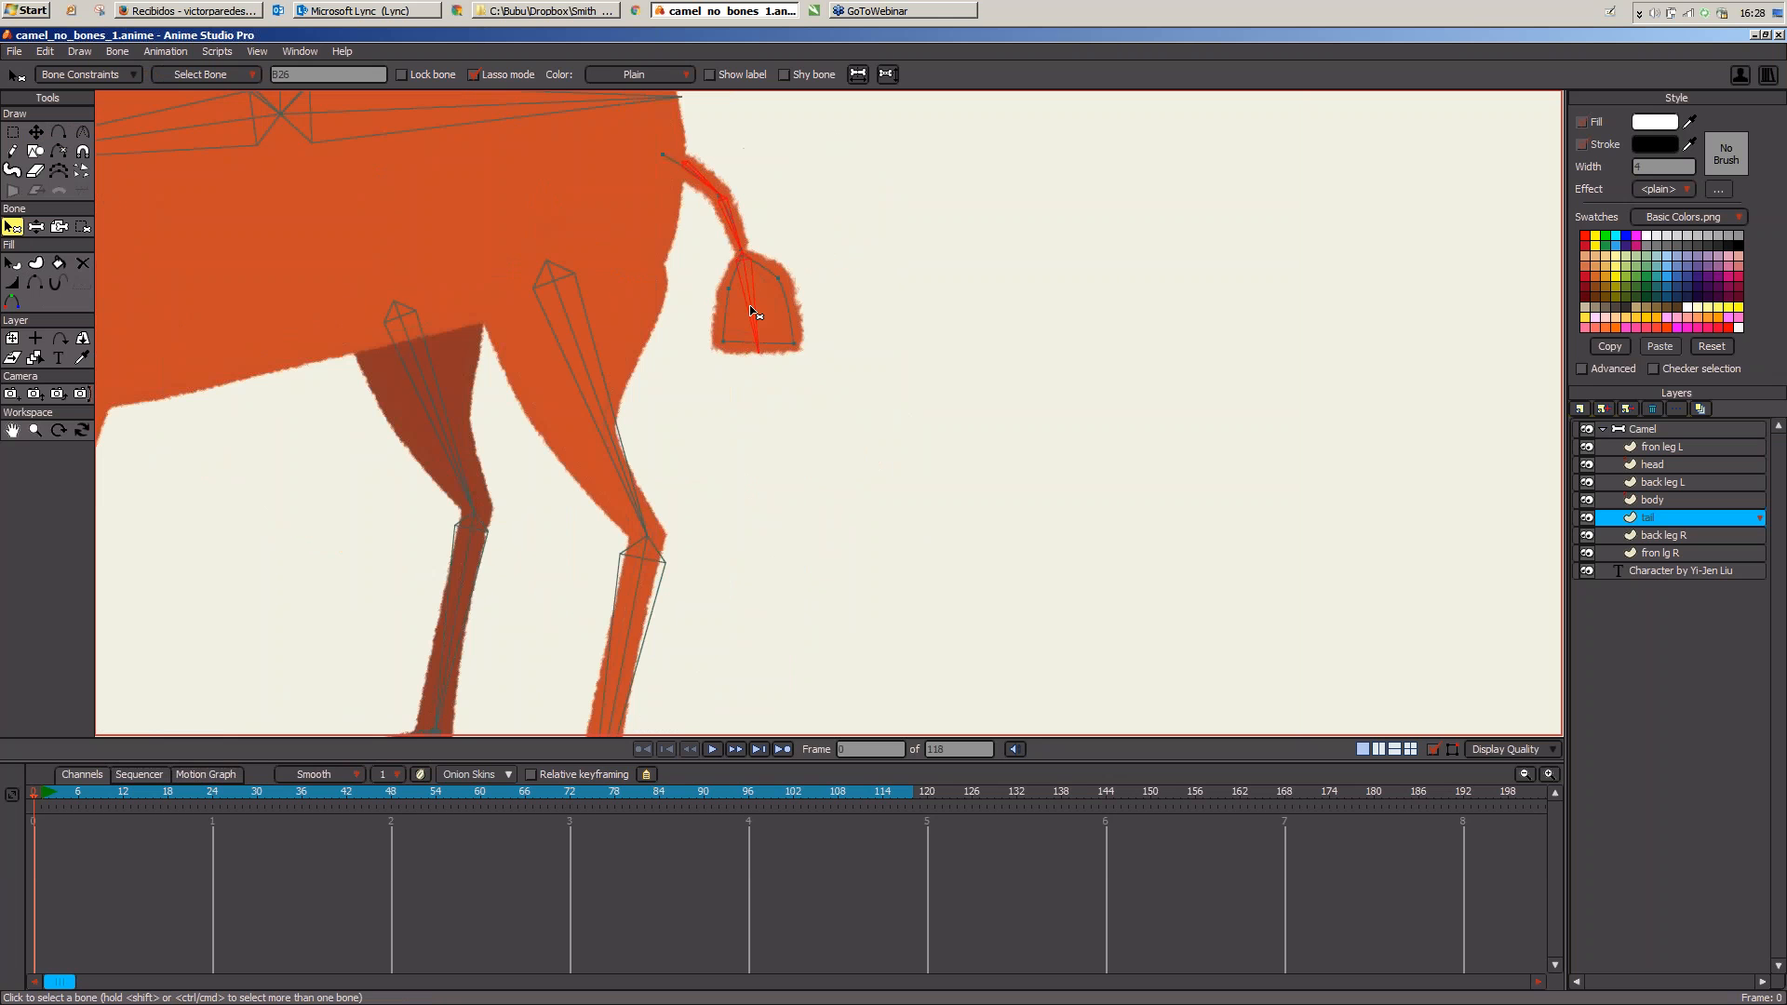
{"action": "left_click", "coordinate": [117, 54]}
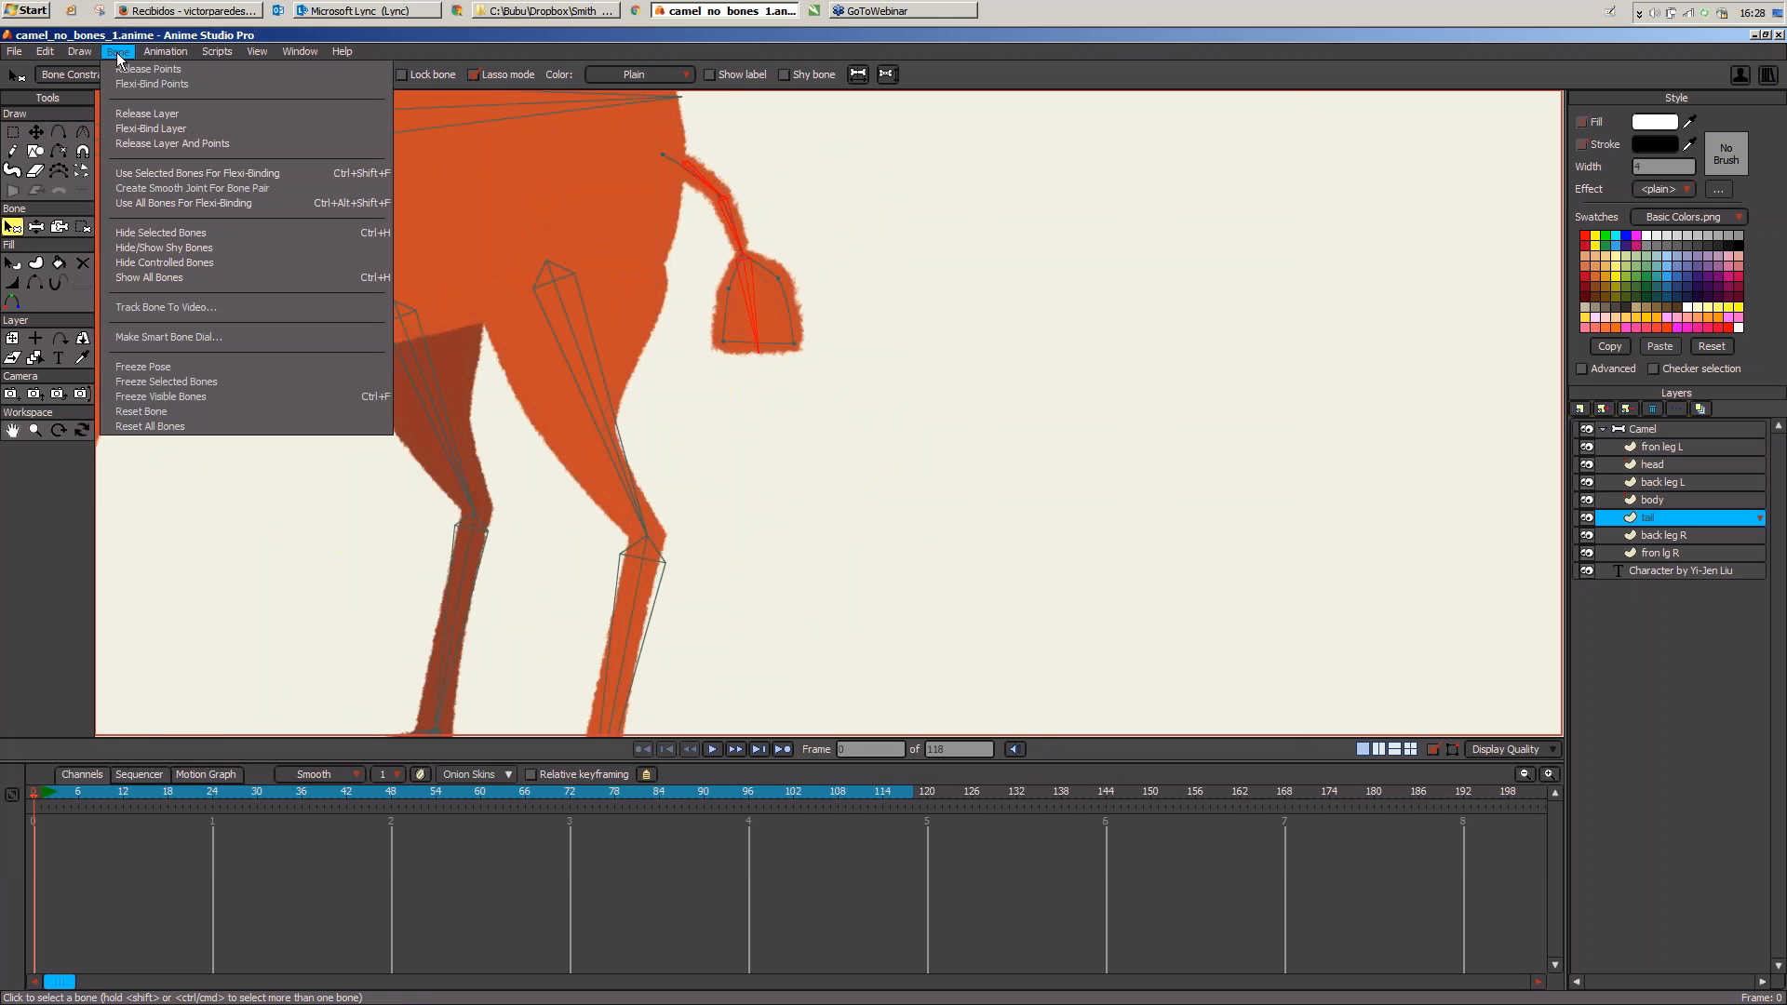
{"action": "left_click", "coordinate": [206, 187]}
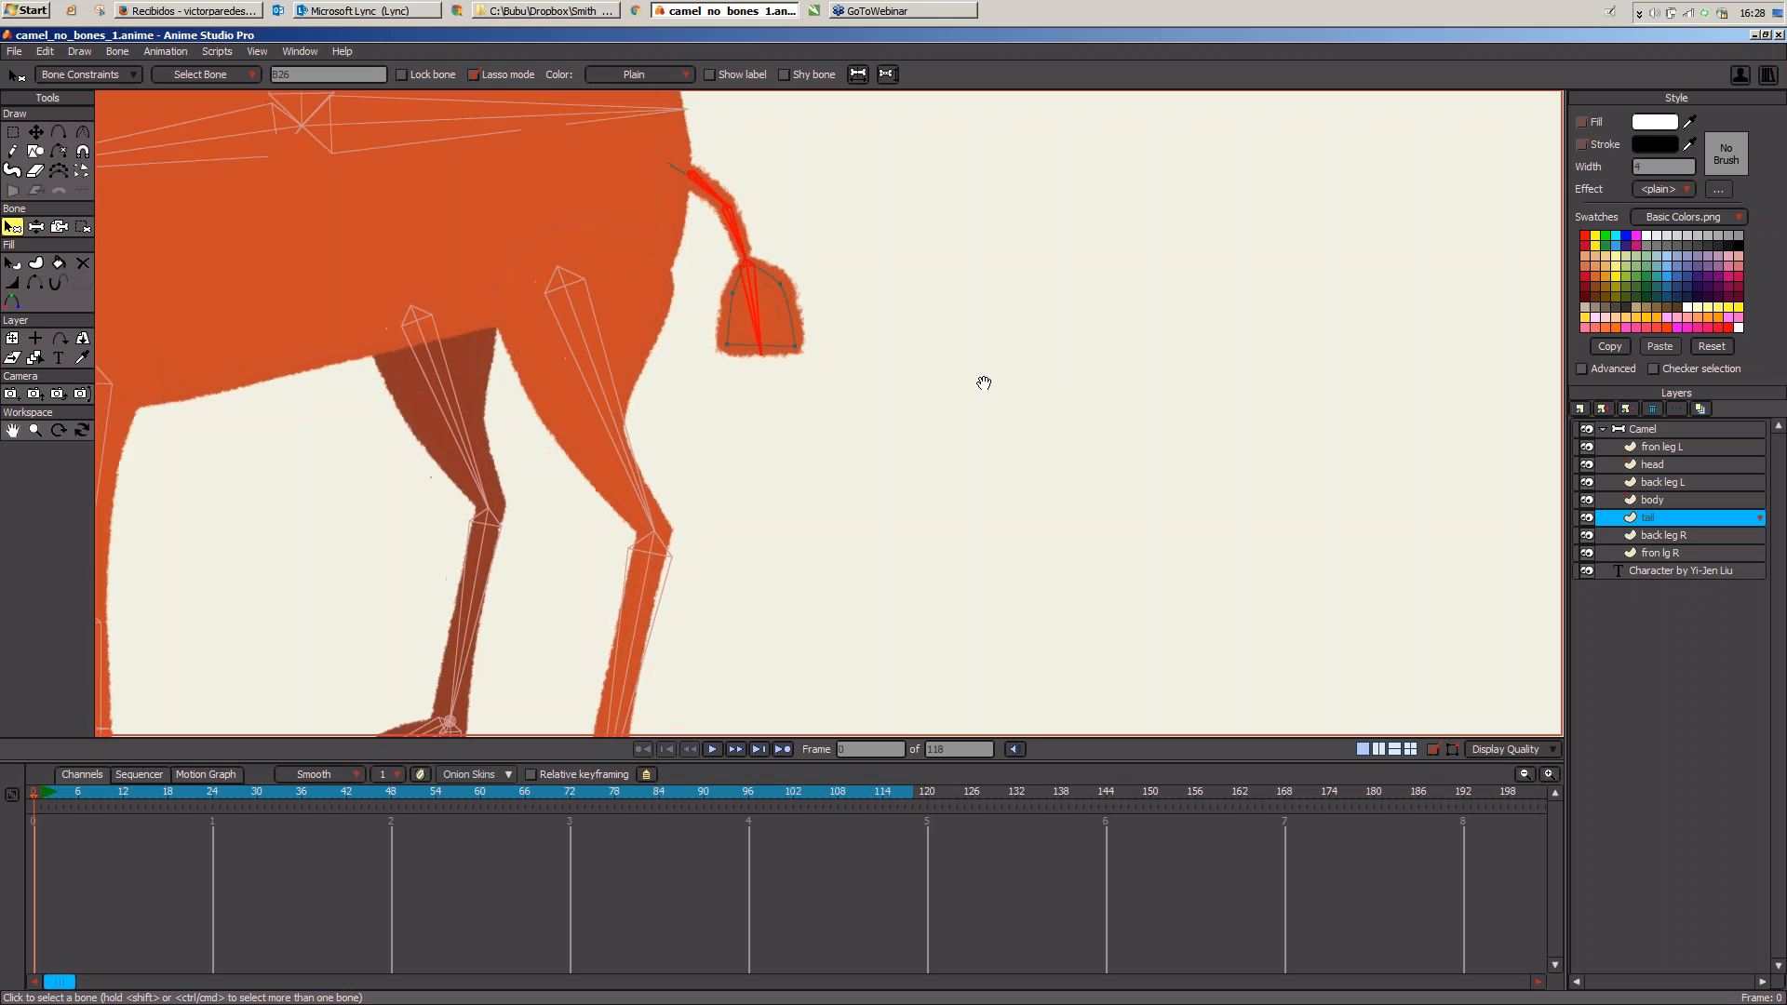
{"action": "key", "text": "ctrl+r"}
{"action": "scroll", "coordinate": [765, 570], "scroll_direction": "up", "scroll_amount": 1}
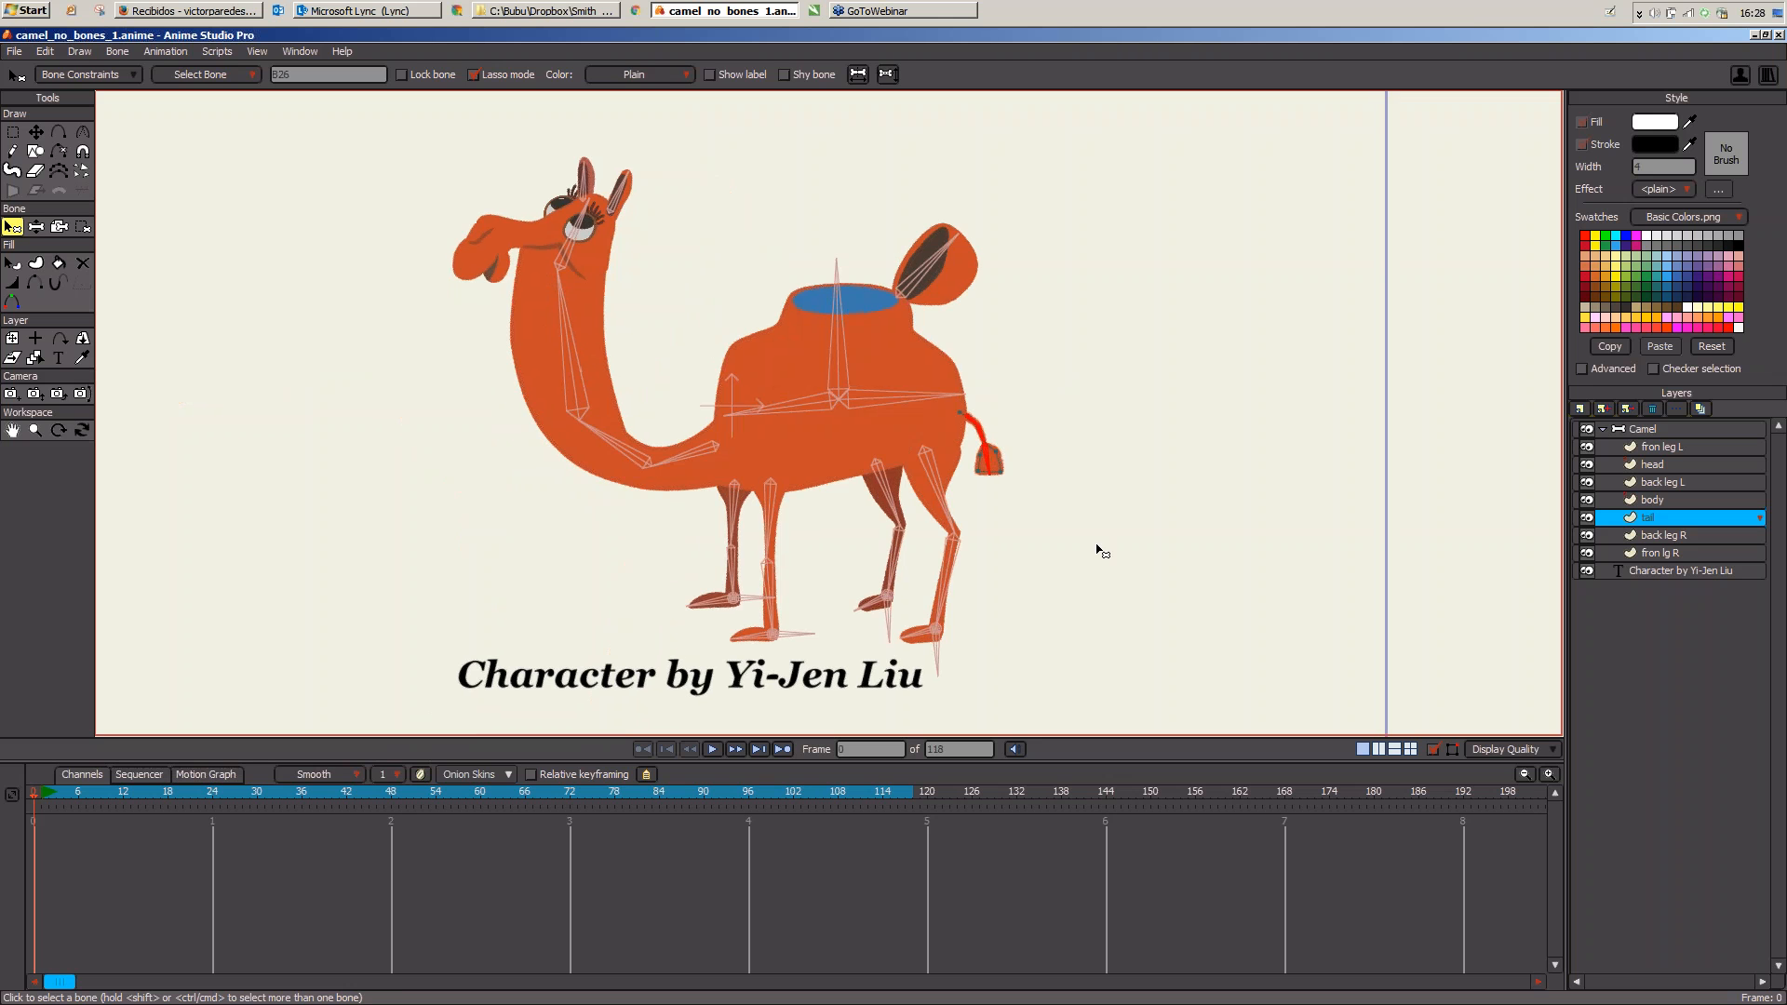
Step: Test the rig by manipulating the neck and a front leg target, undoing the test moves
{"action": "key", "text": "z"}
{"action": "mouse_move", "coordinate": [578, 367]}
{"action": "left_mouse_down"}
{"action": "mouse_move", "coordinate": [531, 450]}
{"action": "mouse_move", "coordinate": [555, 380]}
{"action": "left_mouse_up"}
{"action": "left_click_drag", "start_coordinate": [795, 640], "coordinate": [868, 611]}
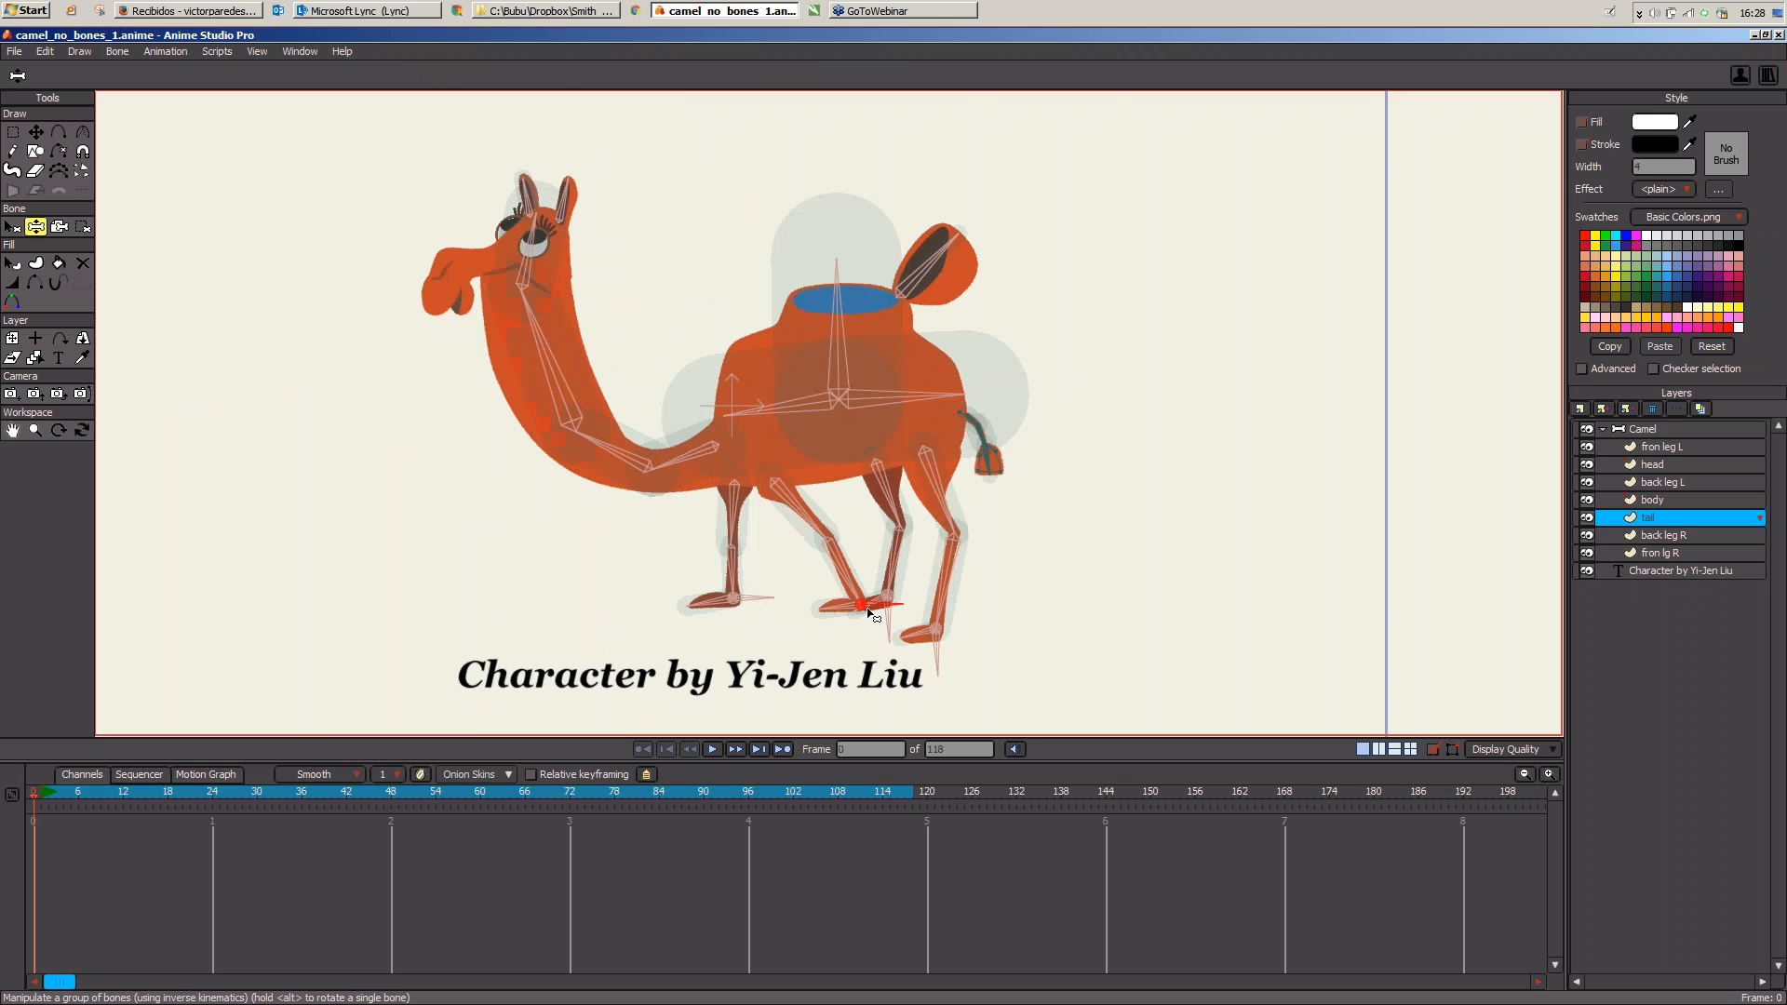
{"action": "key", "text": "ctrl+z"}
{"action": "key", "text": "ctrl+z"}
{"action": "left_click_drag", "start_coordinate": [676, 435], "coordinate": [675, 463]}
Step: Flexi-bind the body layer using only the body, neck, head, ear and hump lid bones, and test it by moving the neck
{"action": "left_click", "coordinate": [1656, 502]}
{"action": "key", "text": "b"}
{"action": "mouse_move", "coordinate": [1033, 331]}
{"action": "left_mouse_down"}
{"action": "mouse_move", "coordinate": [512, 233]}
{"action": "mouse_move", "coordinate": [540, 473]}
{"action": "mouse_move", "coordinate": [1038, 357]}
{"action": "left_mouse_up"}
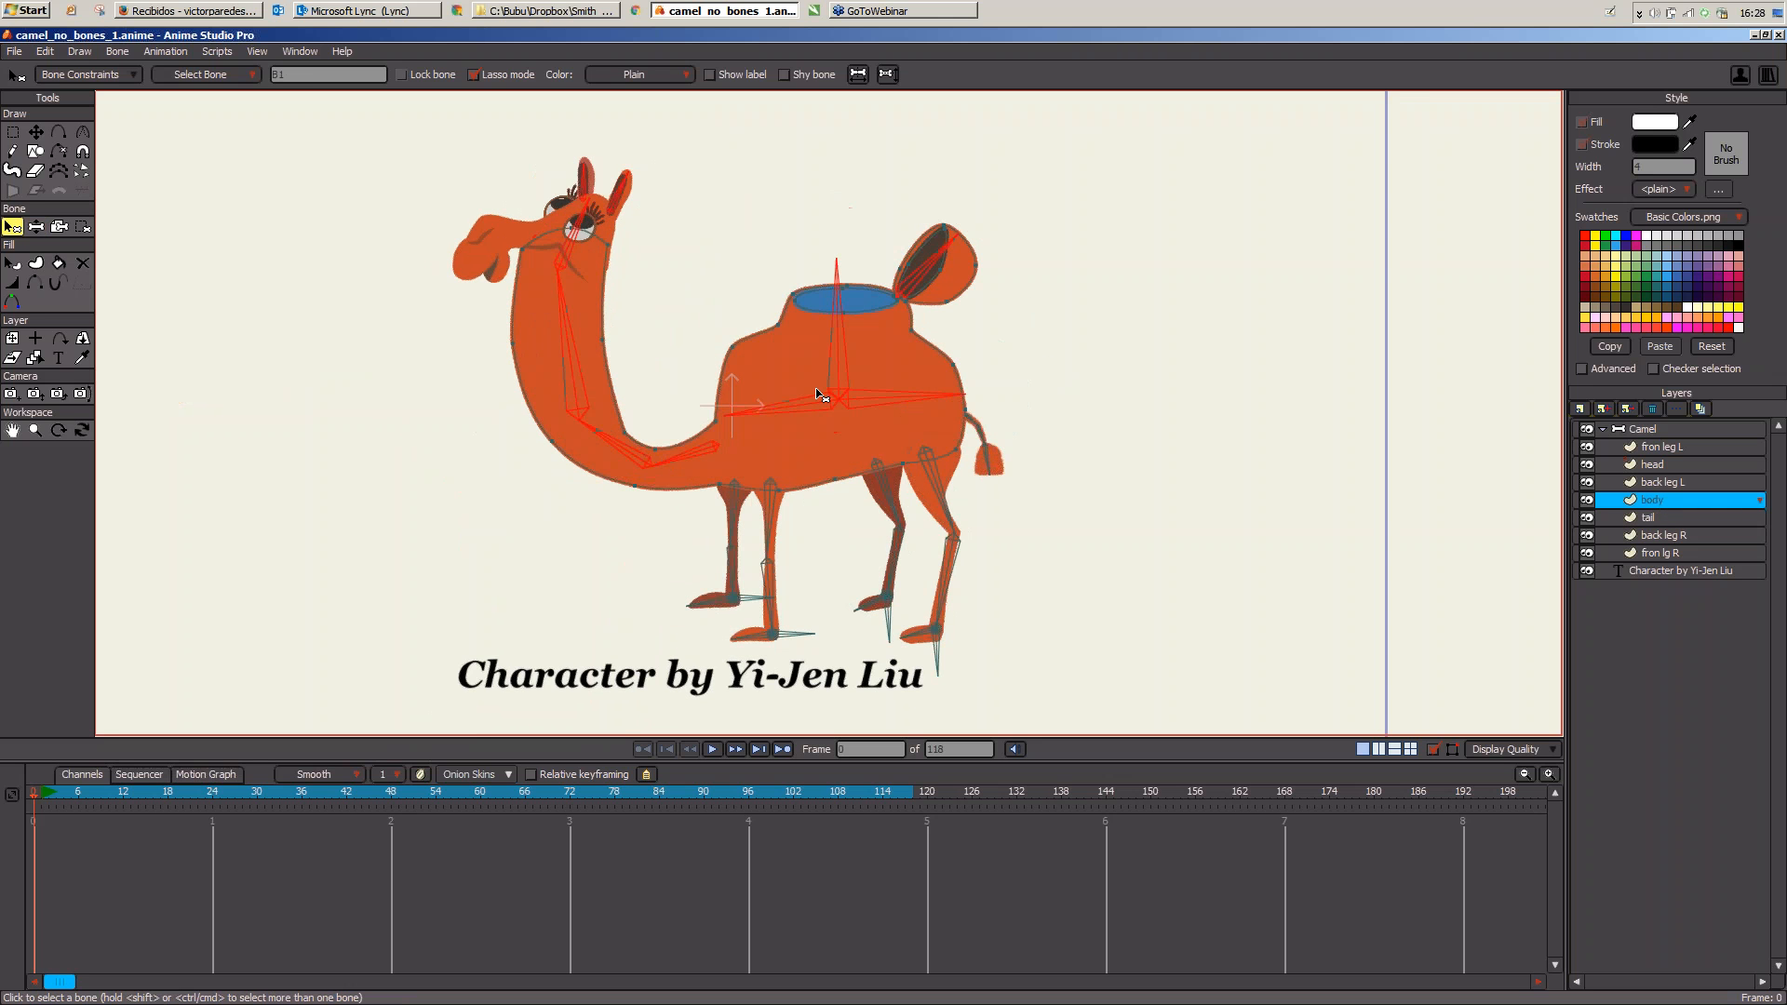
{"action": "left_click", "coordinate": [117, 53]}
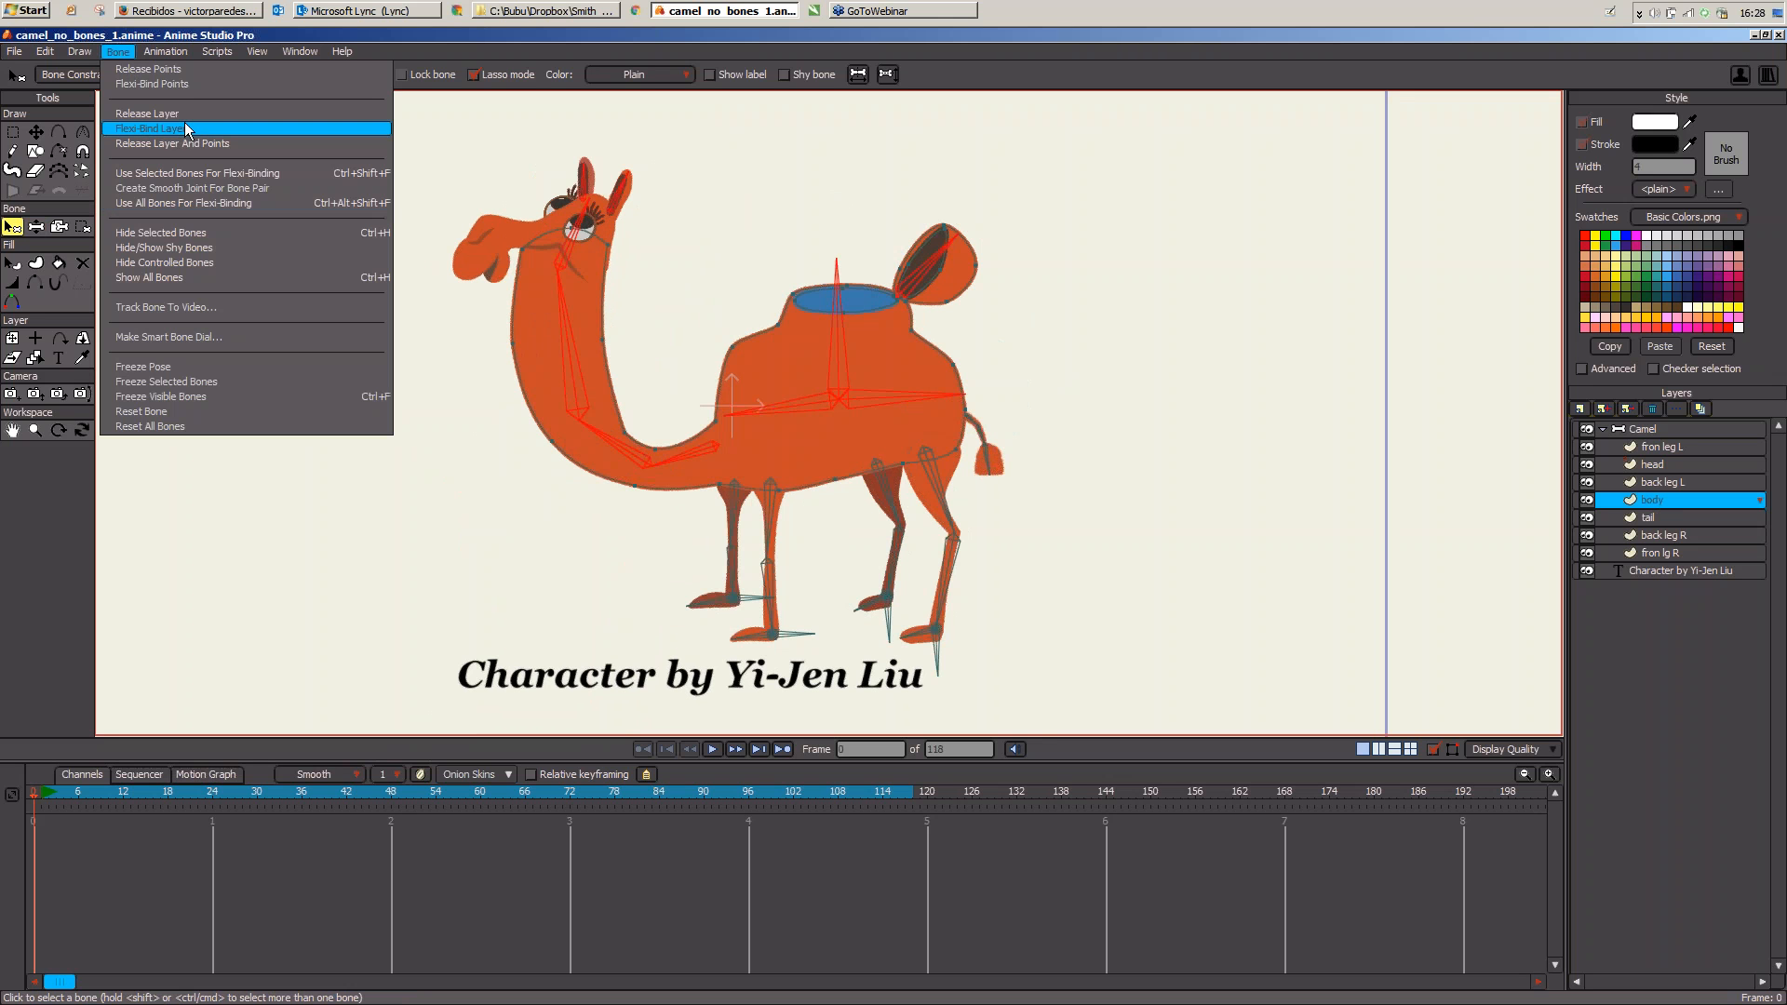
{"action": "left_click", "coordinate": [193, 175]}
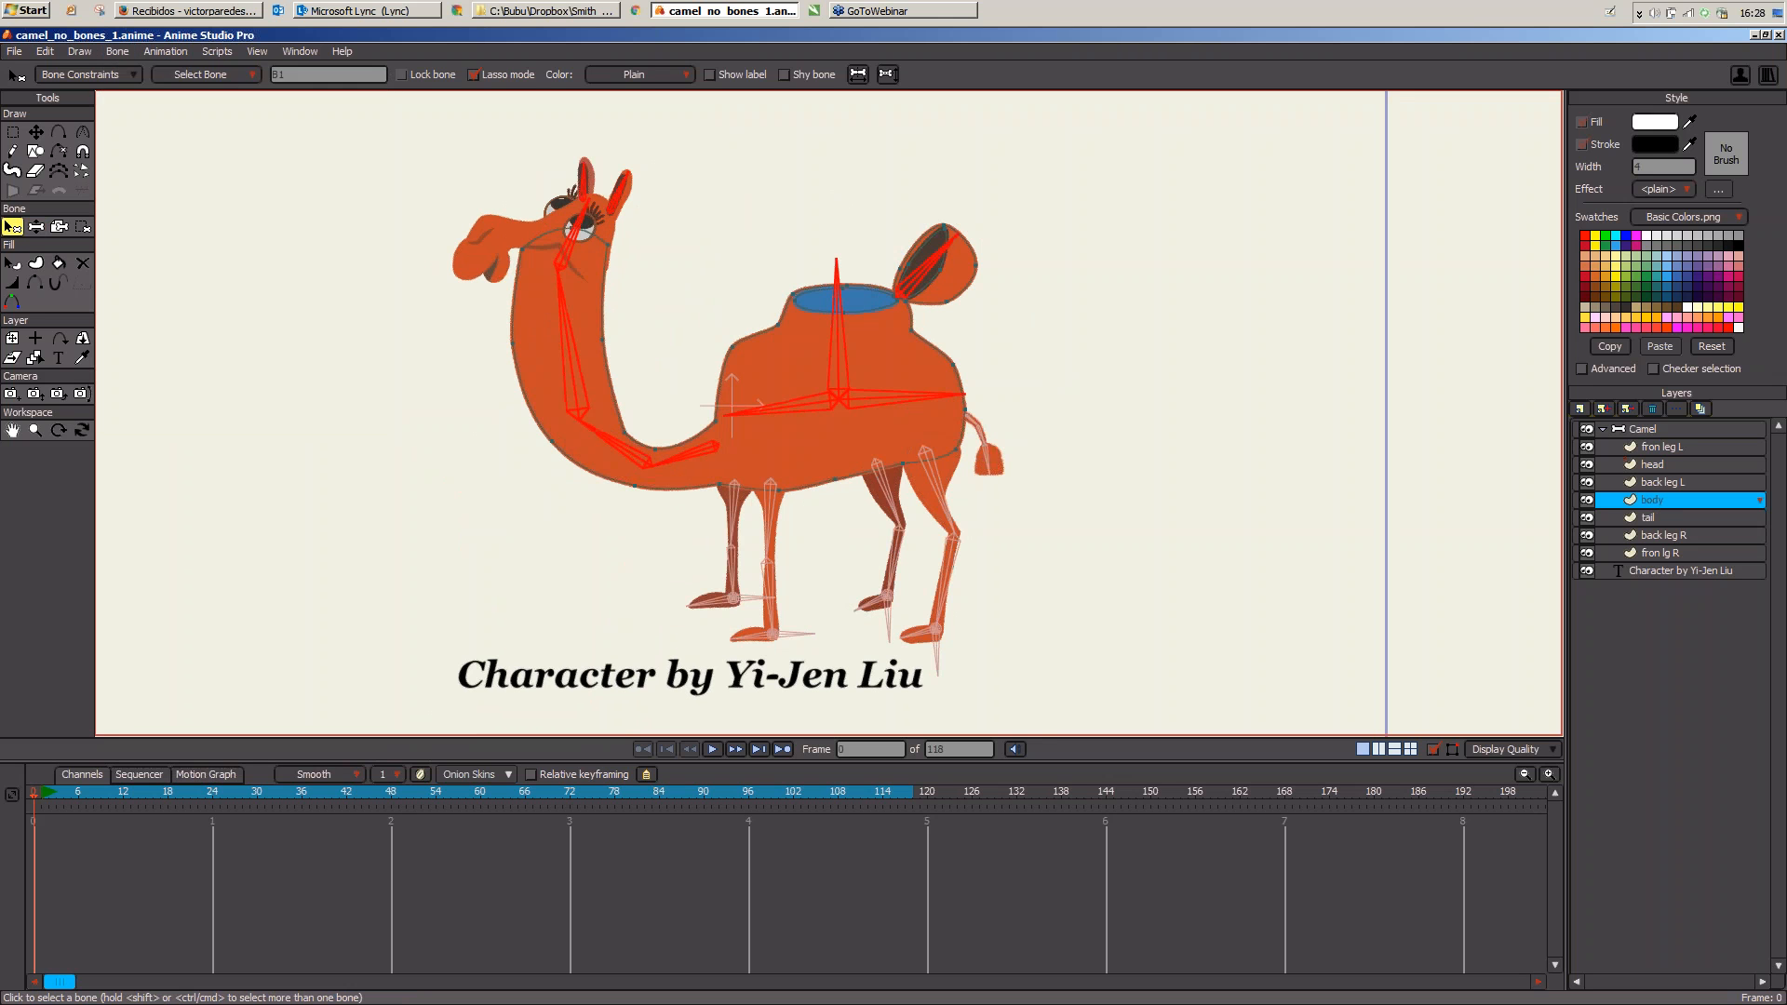
{"action": "key", "text": "z"}
{"action": "left_click_drag", "start_coordinate": [582, 349], "coordinate": [598, 250]}
Step: Restrict the head layer's flexi-binding to the head bone
{"action": "left_click", "coordinate": [1653, 468]}
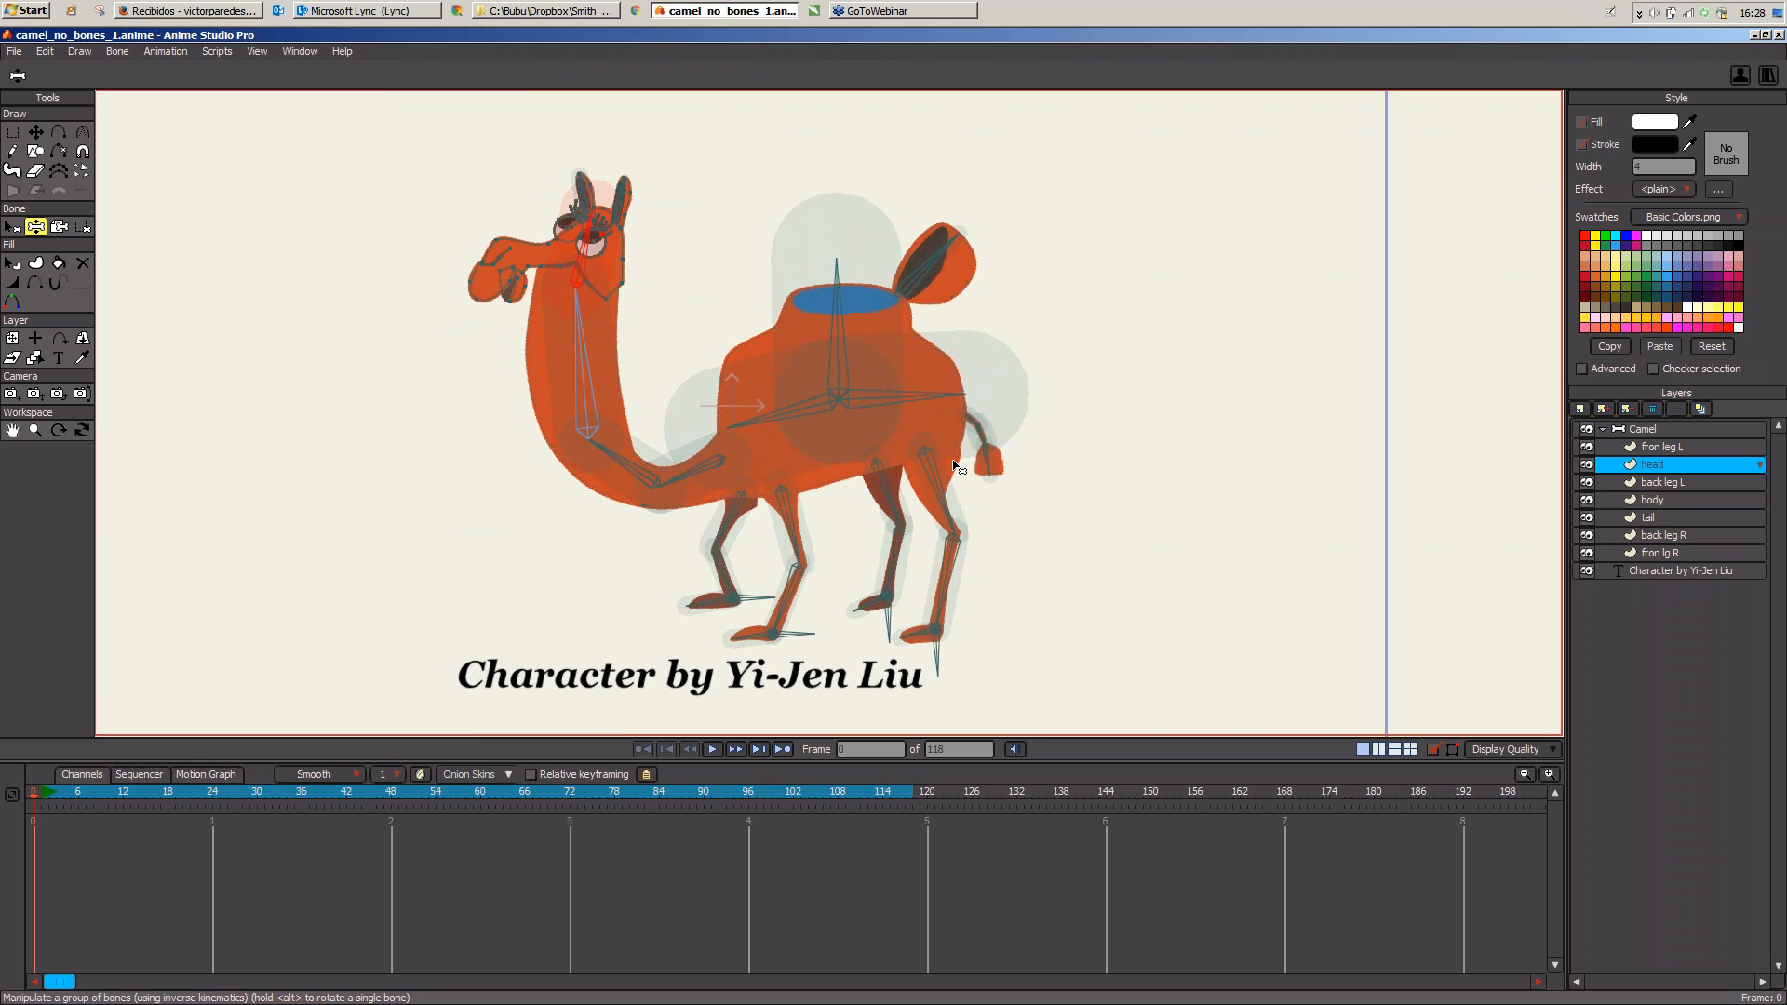
{"action": "scroll", "coordinate": [1098, 321], "scroll_direction": "up", "scroll_amount": 3}
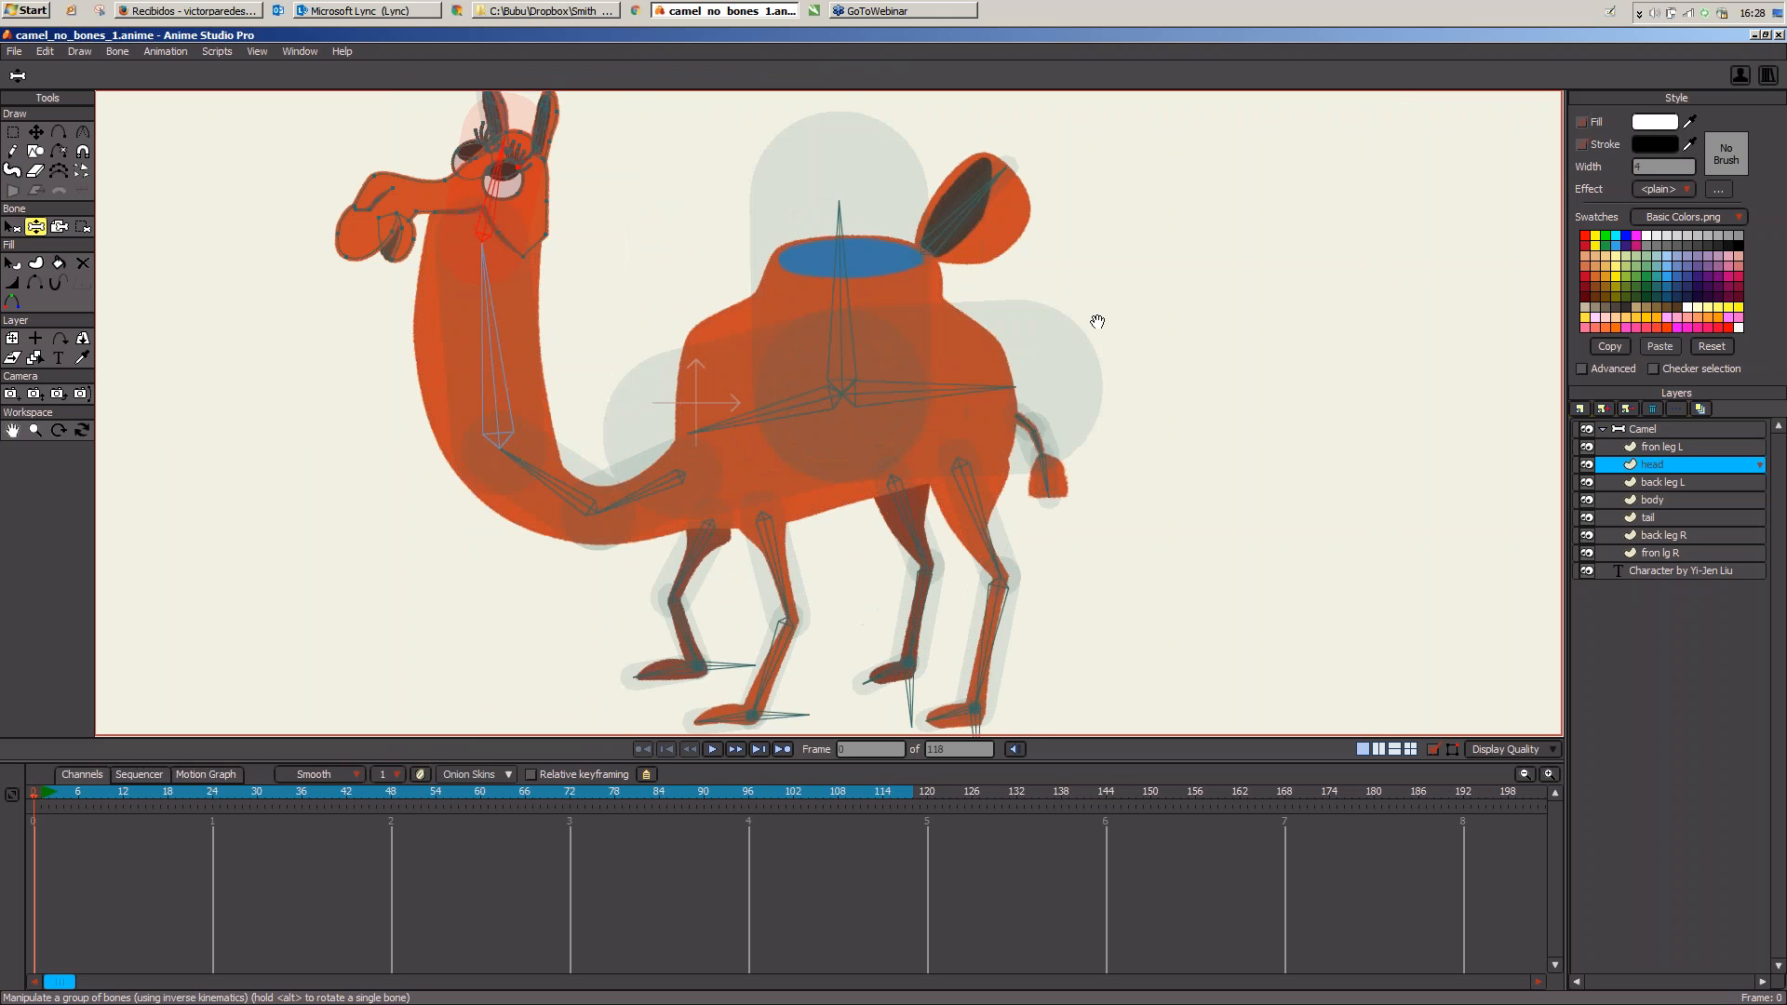
{"action": "scroll", "coordinate": [1097, 321], "scroll_direction": "up", "scroll_amount": 1}
{"action": "left_click_drag", "start_coordinate": [719, 450], "coordinate": [738, 466]}
{"action": "scroll", "coordinate": [714, 306], "scroll_direction": "up", "scroll_amount": 3}
{"action": "left_click_drag", "start_coordinate": [714, 307], "coordinate": [873, 478]}
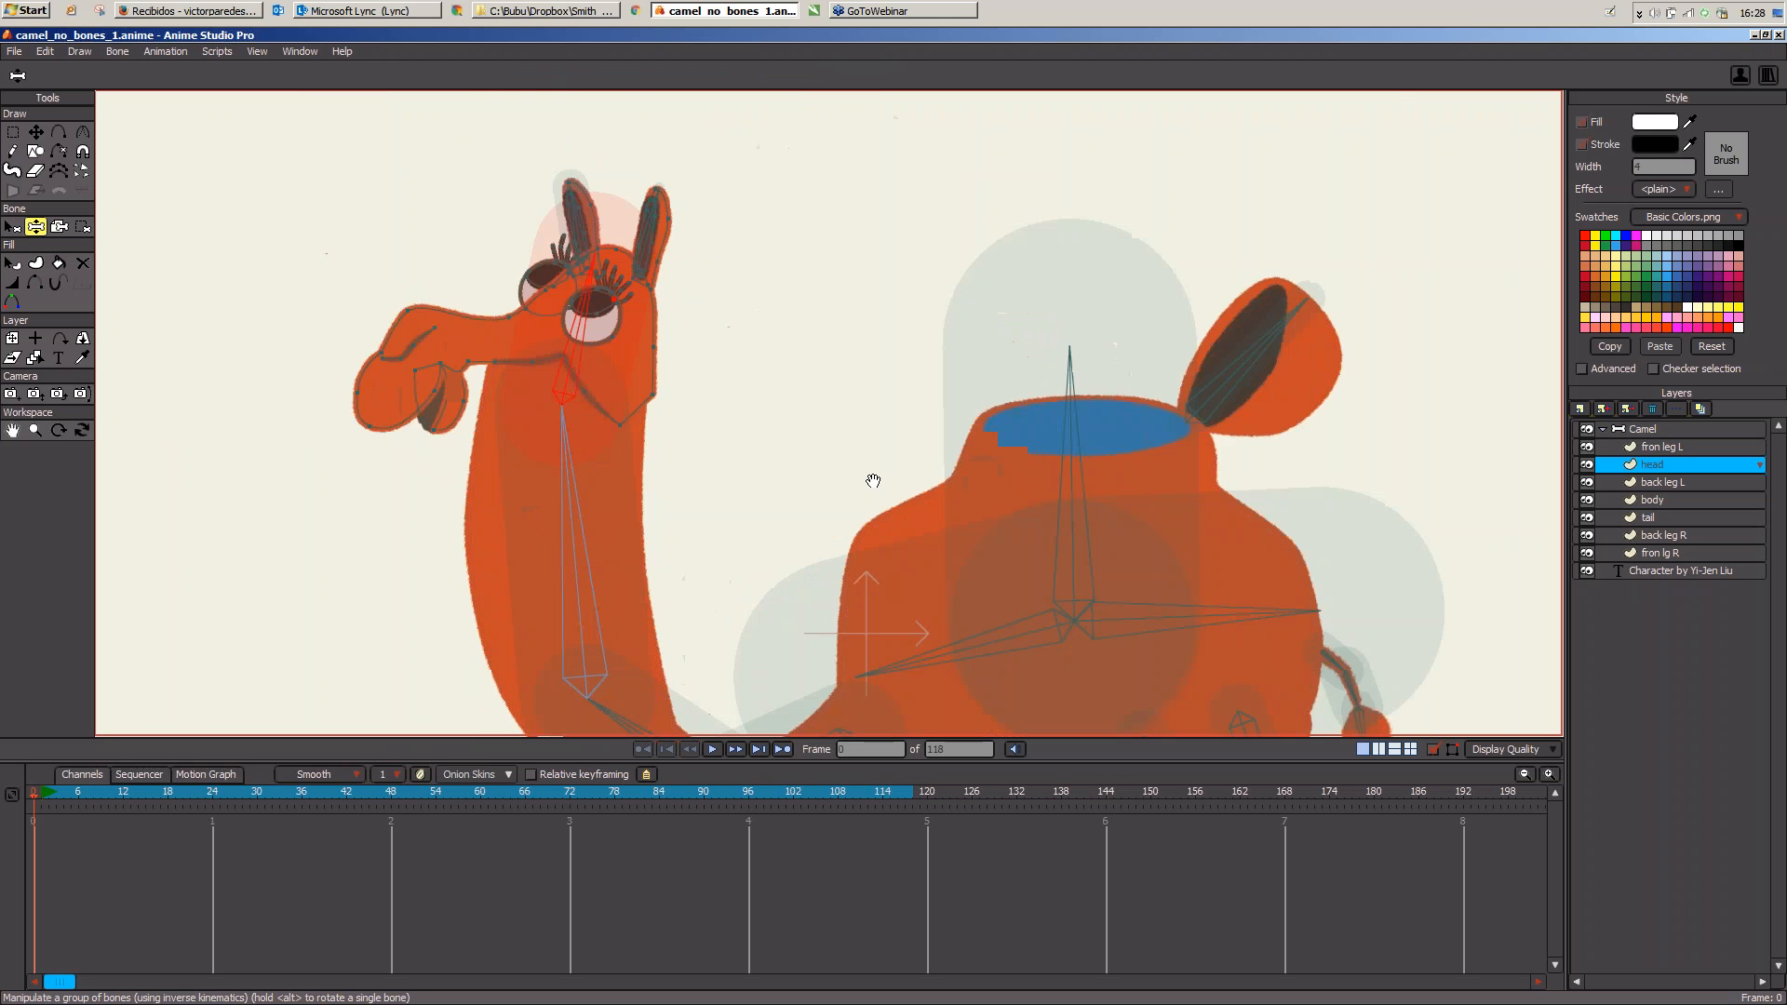
{"action": "key", "text": "b"}
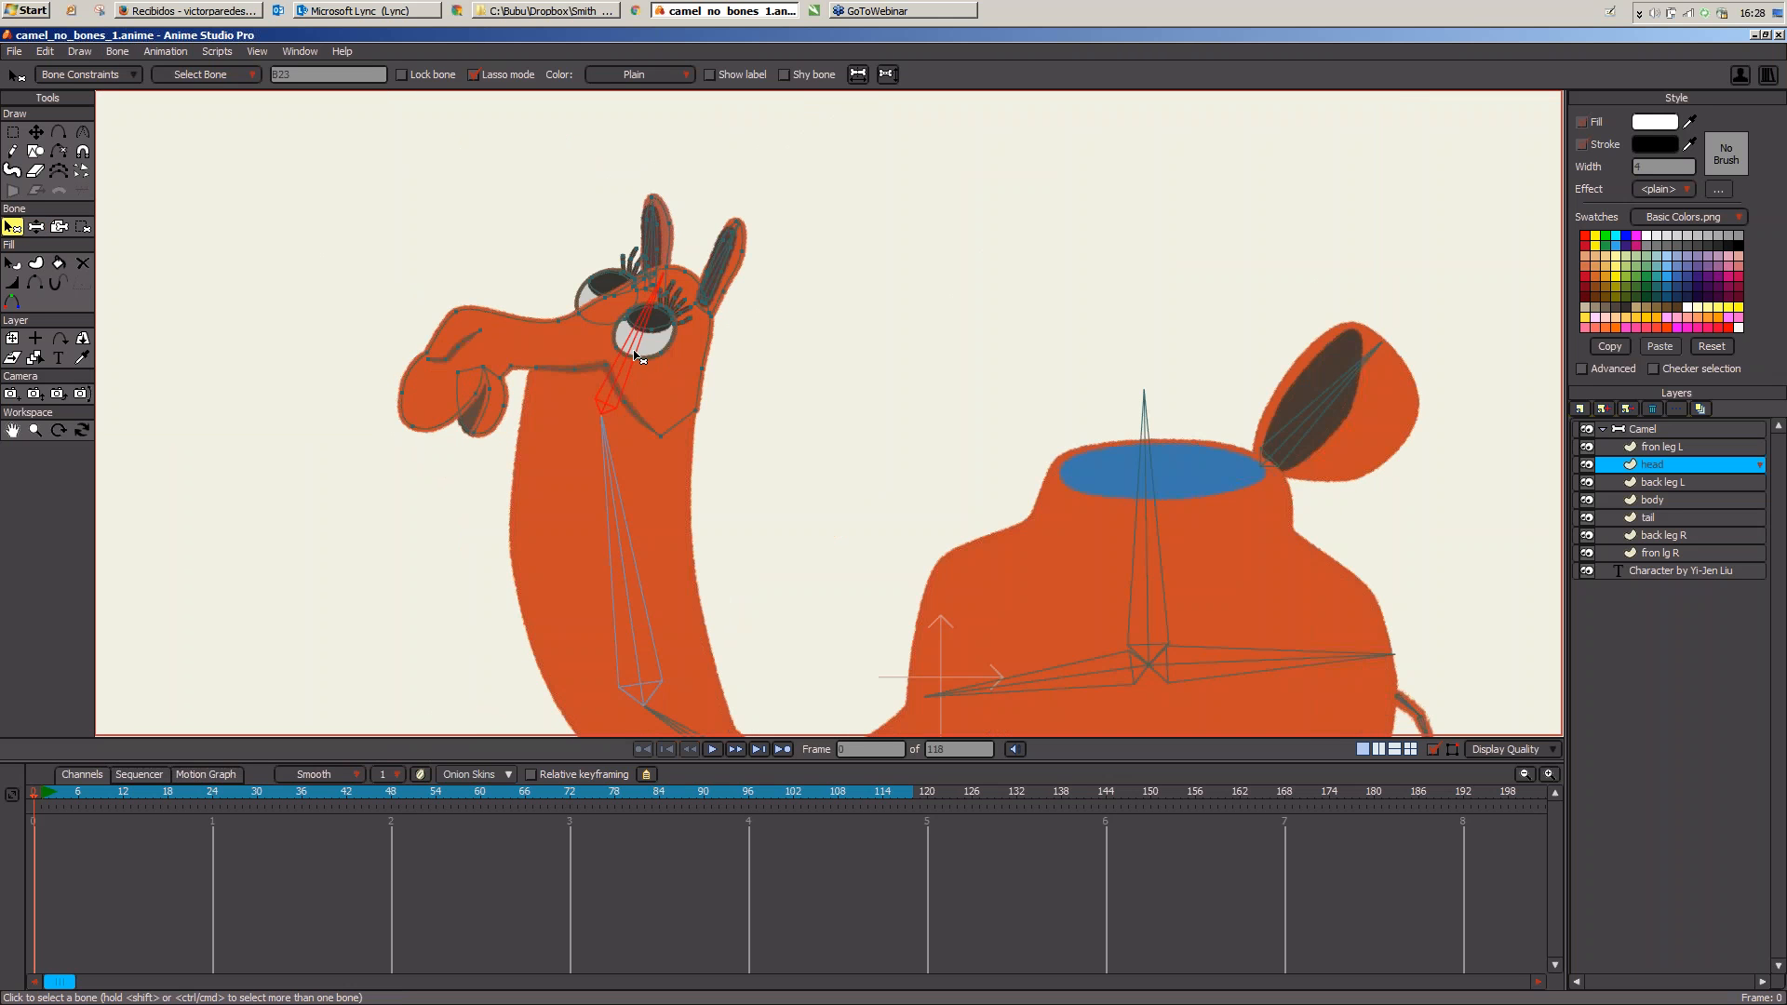
{"action": "left_click", "coordinate": [109, 53]}
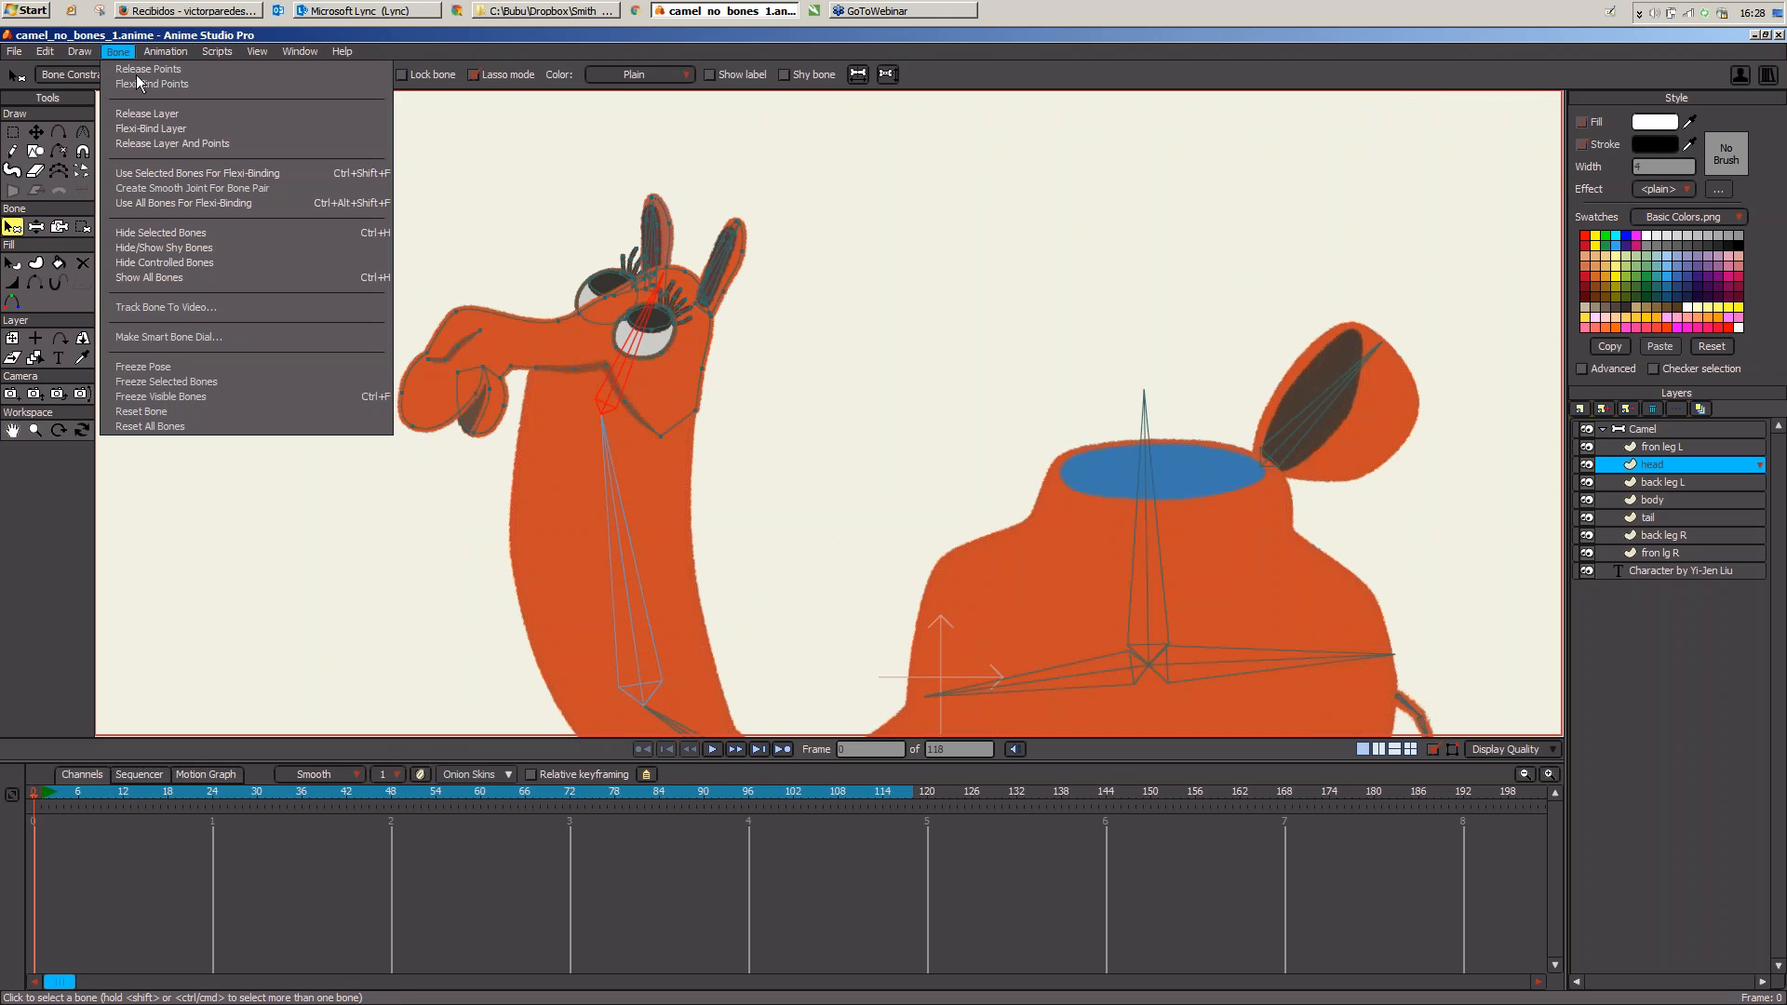
{"action": "left_click", "coordinate": [166, 172]}
Step: Test the head layer's binding by moving the head bone, and check the whole camel
{"action": "key", "text": "z"}
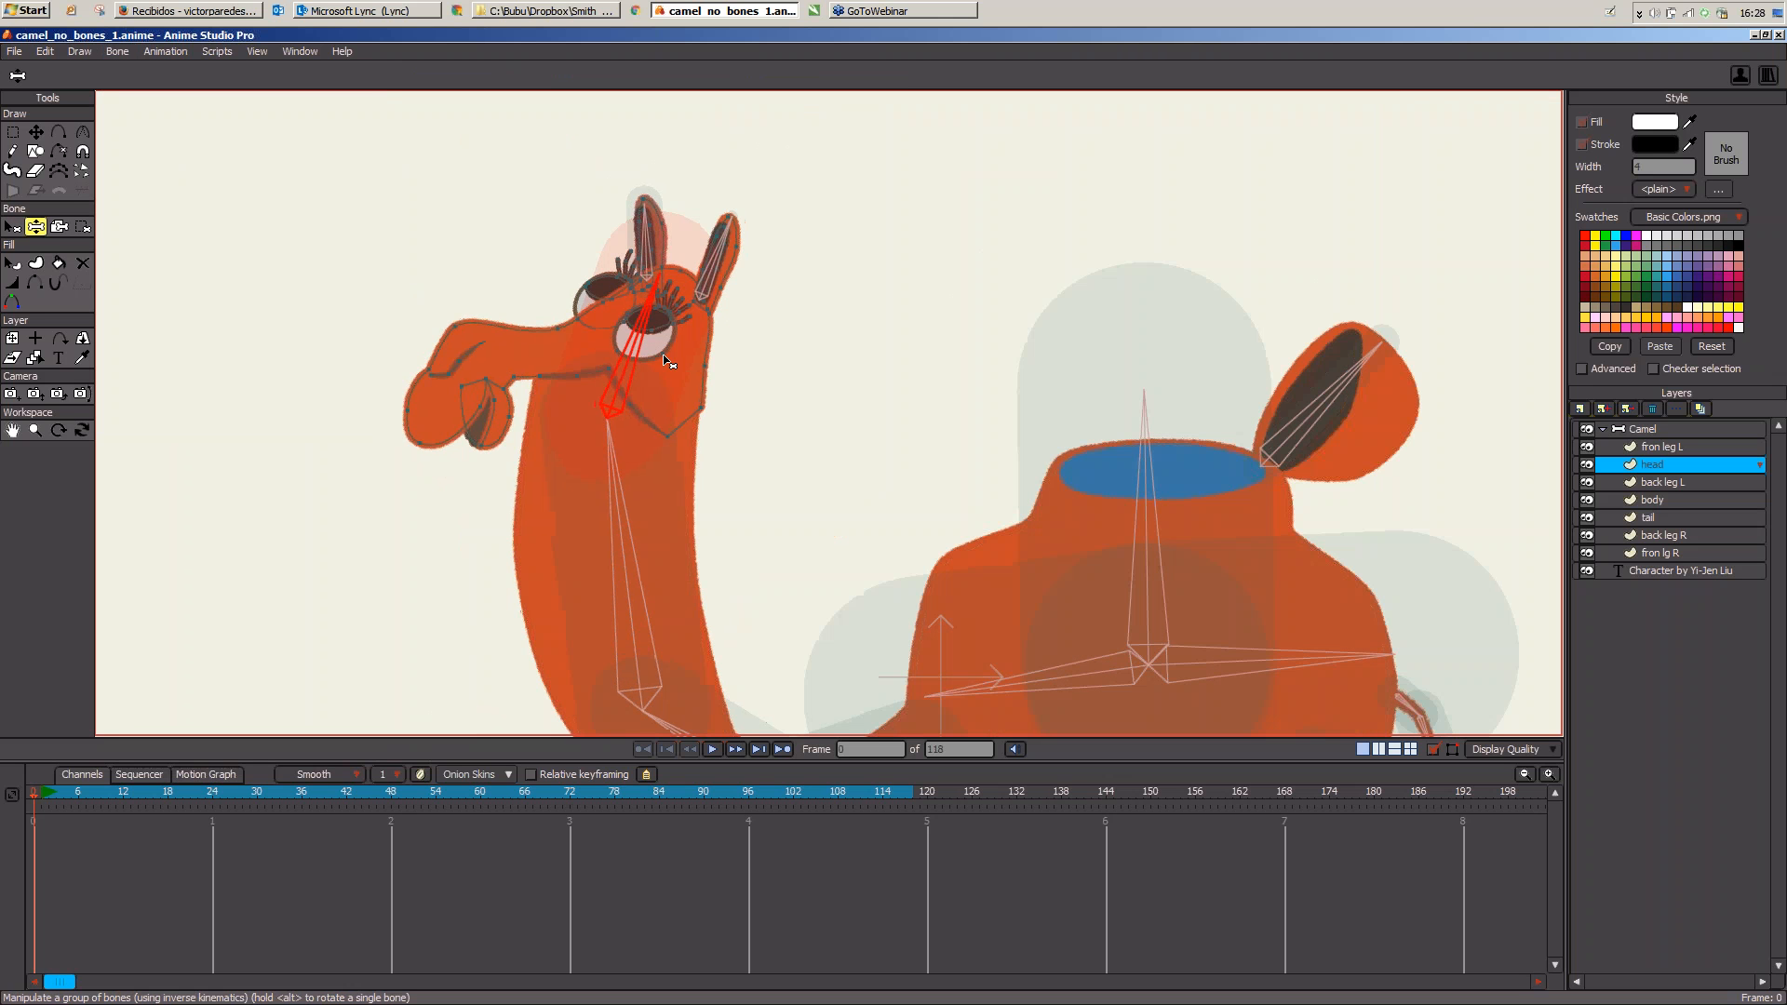
{"action": "mouse_move", "coordinate": [666, 362]}
{"action": "left_mouse_down"}
{"action": "mouse_move", "coordinate": [597, 351]}
{"action": "mouse_move", "coordinate": [607, 336]}
{"action": "mouse_move", "coordinate": [653, 380]}
{"action": "mouse_move", "coordinate": [651, 356]}
{"action": "left_mouse_up"}
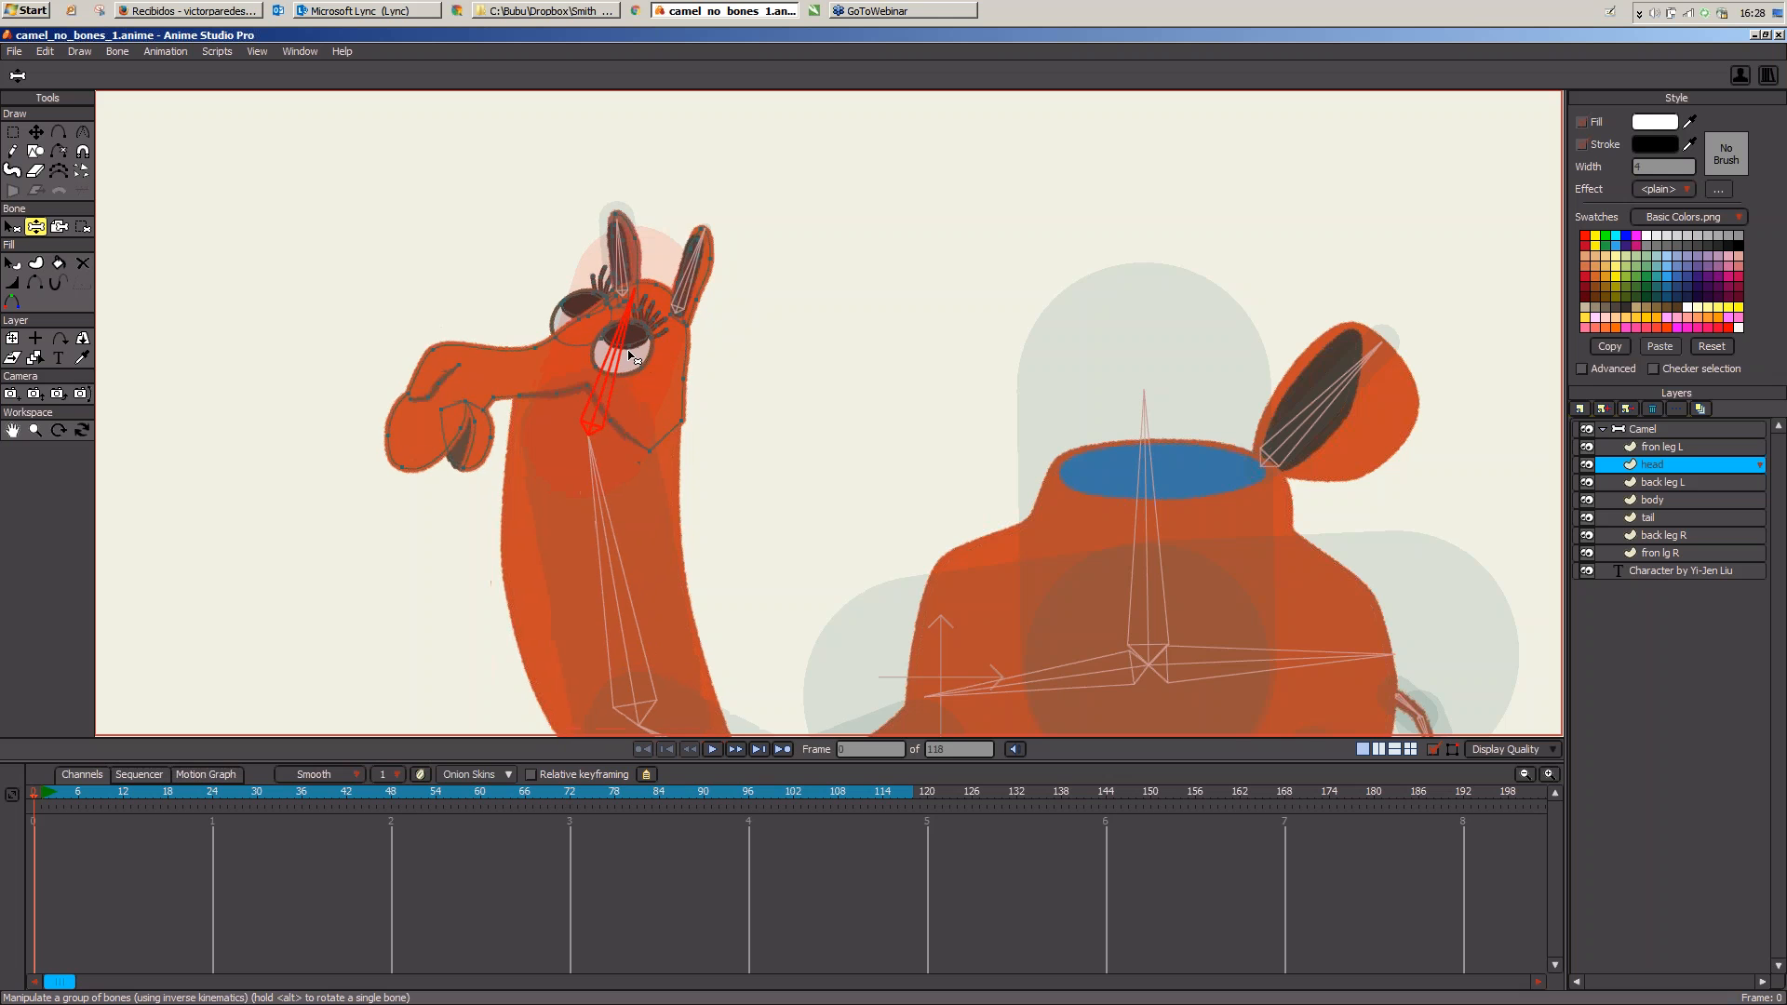
{"action": "scroll", "coordinate": [759, 513], "scroll_direction": "down", "scroll_amount": 5}
{"action": "left_click_drag", "start_coordinate": [1003, 612], "coordinate": [835, 540]}
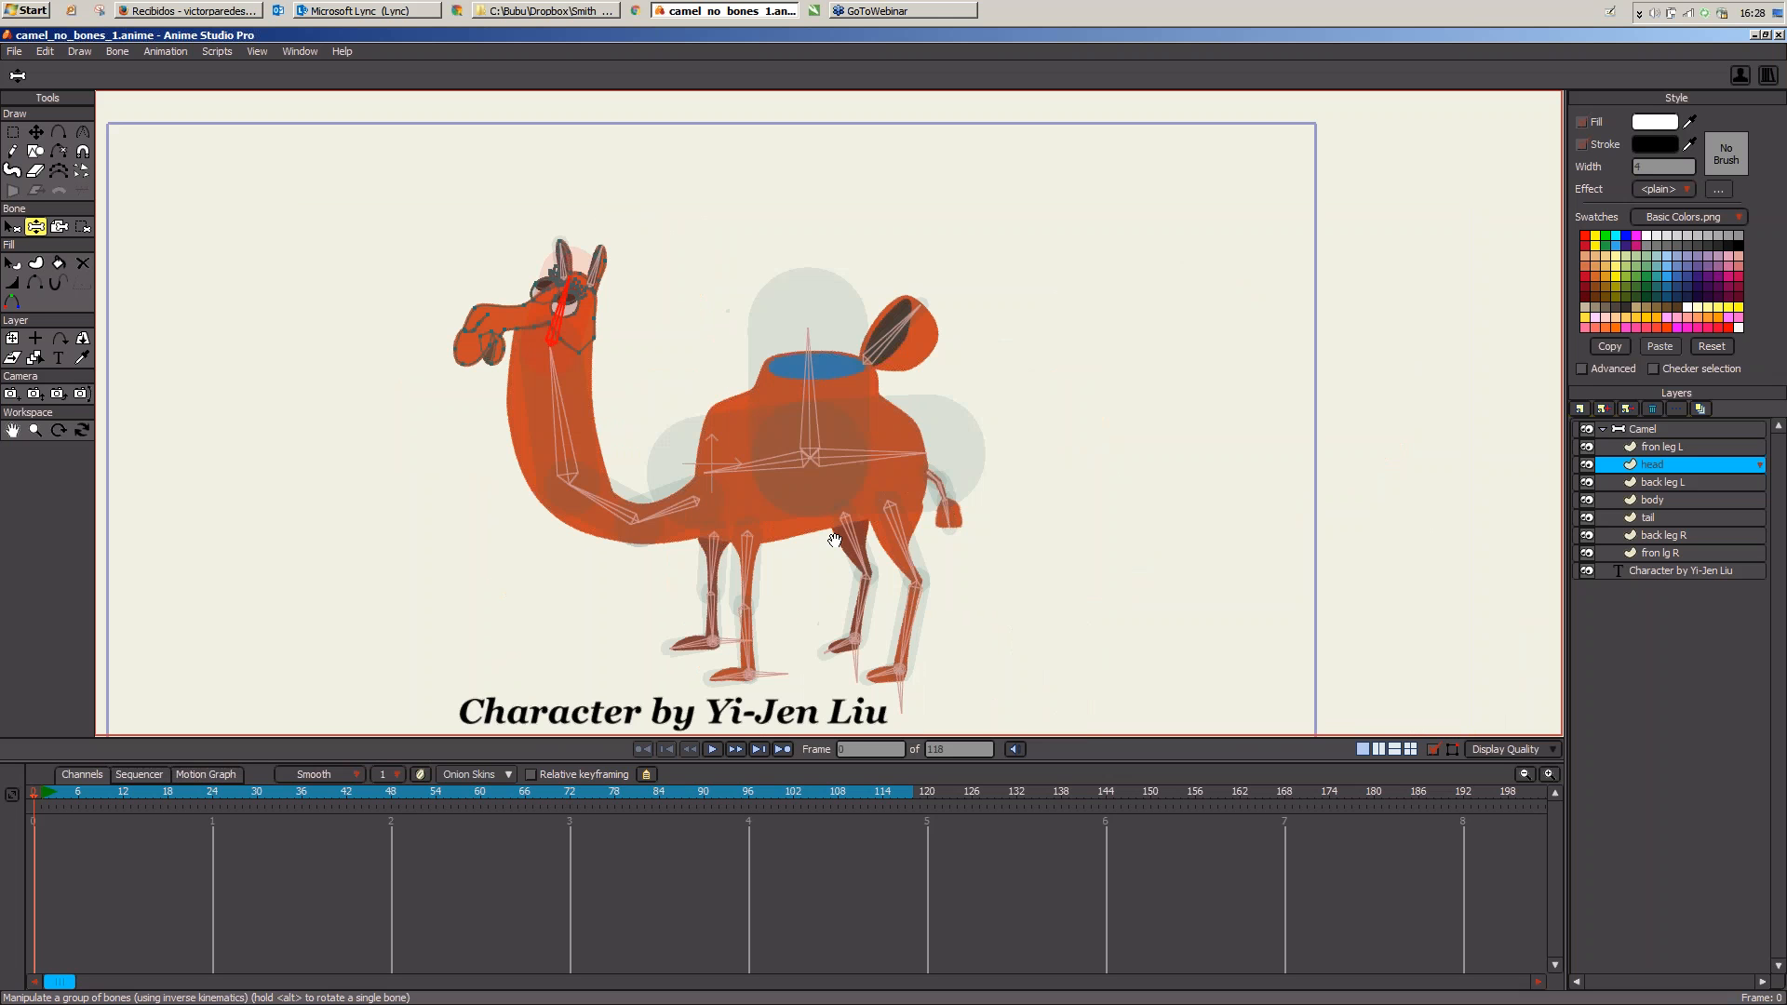
{"action": "scroll", "coordinate": [835, 540], "scroll_direction": "up", "scroll_amount": 2}
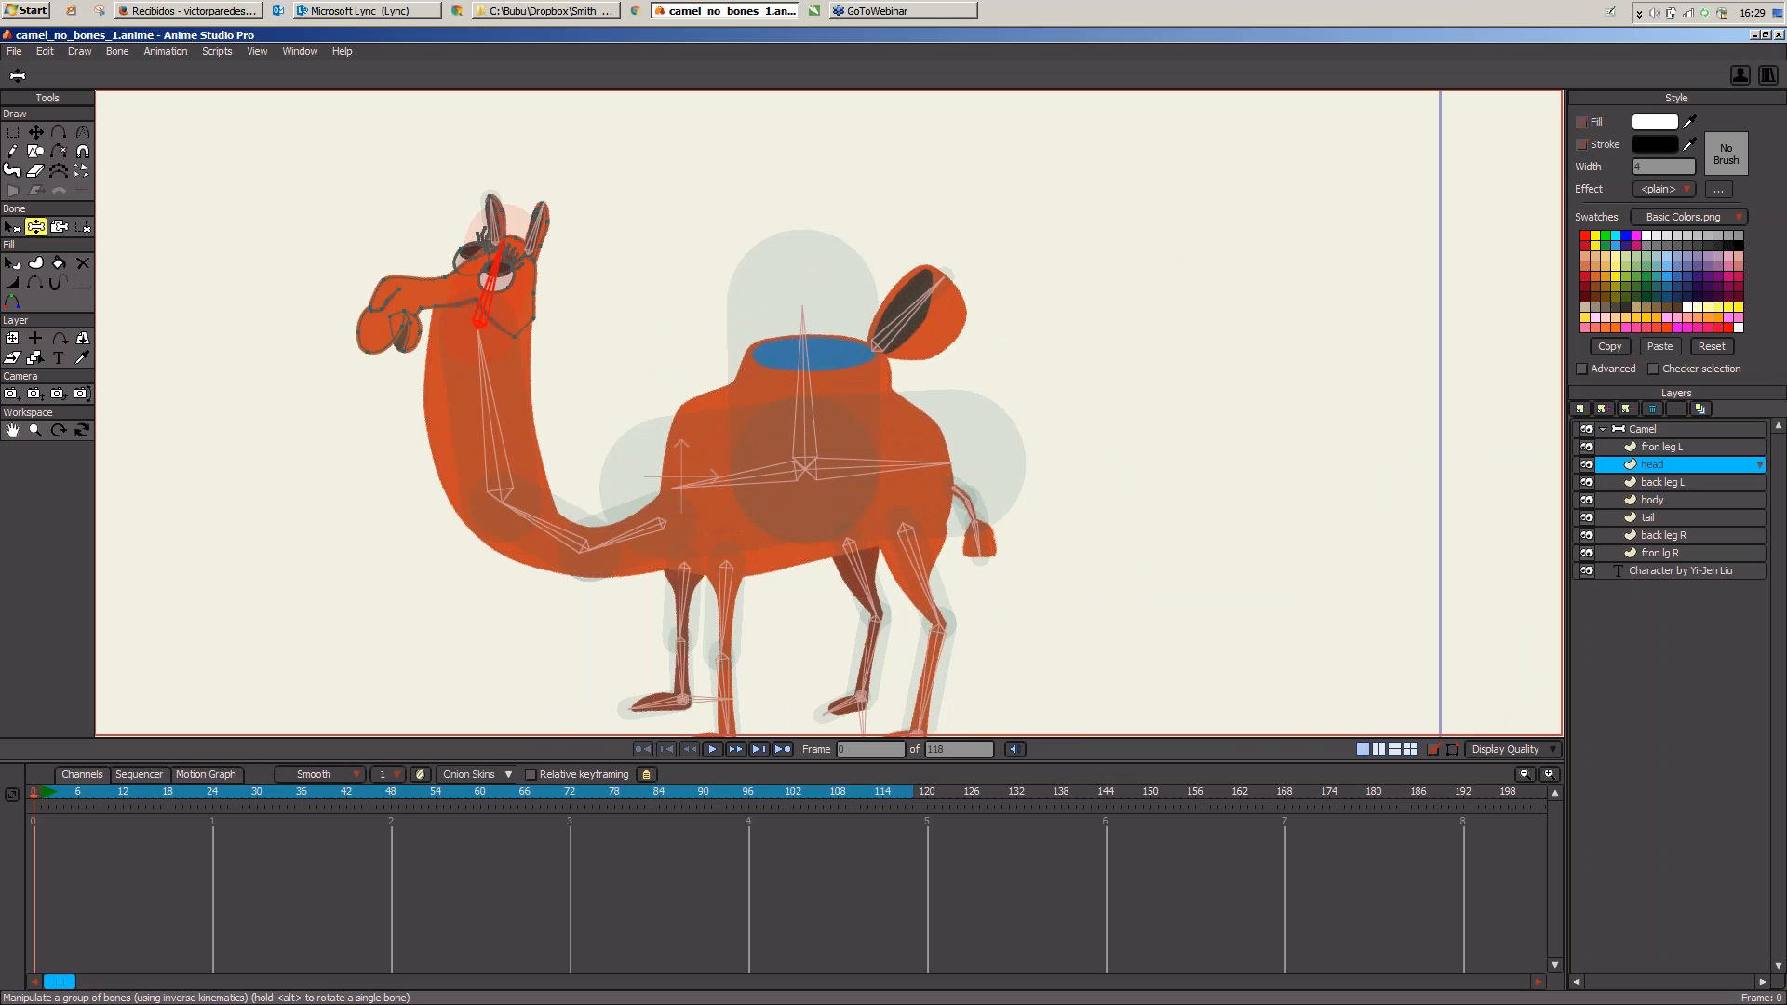
Step: Bind the points of each ear in the head layer to that ear's own bone
{"action": "left_click", "coordinate": [13, 227]}
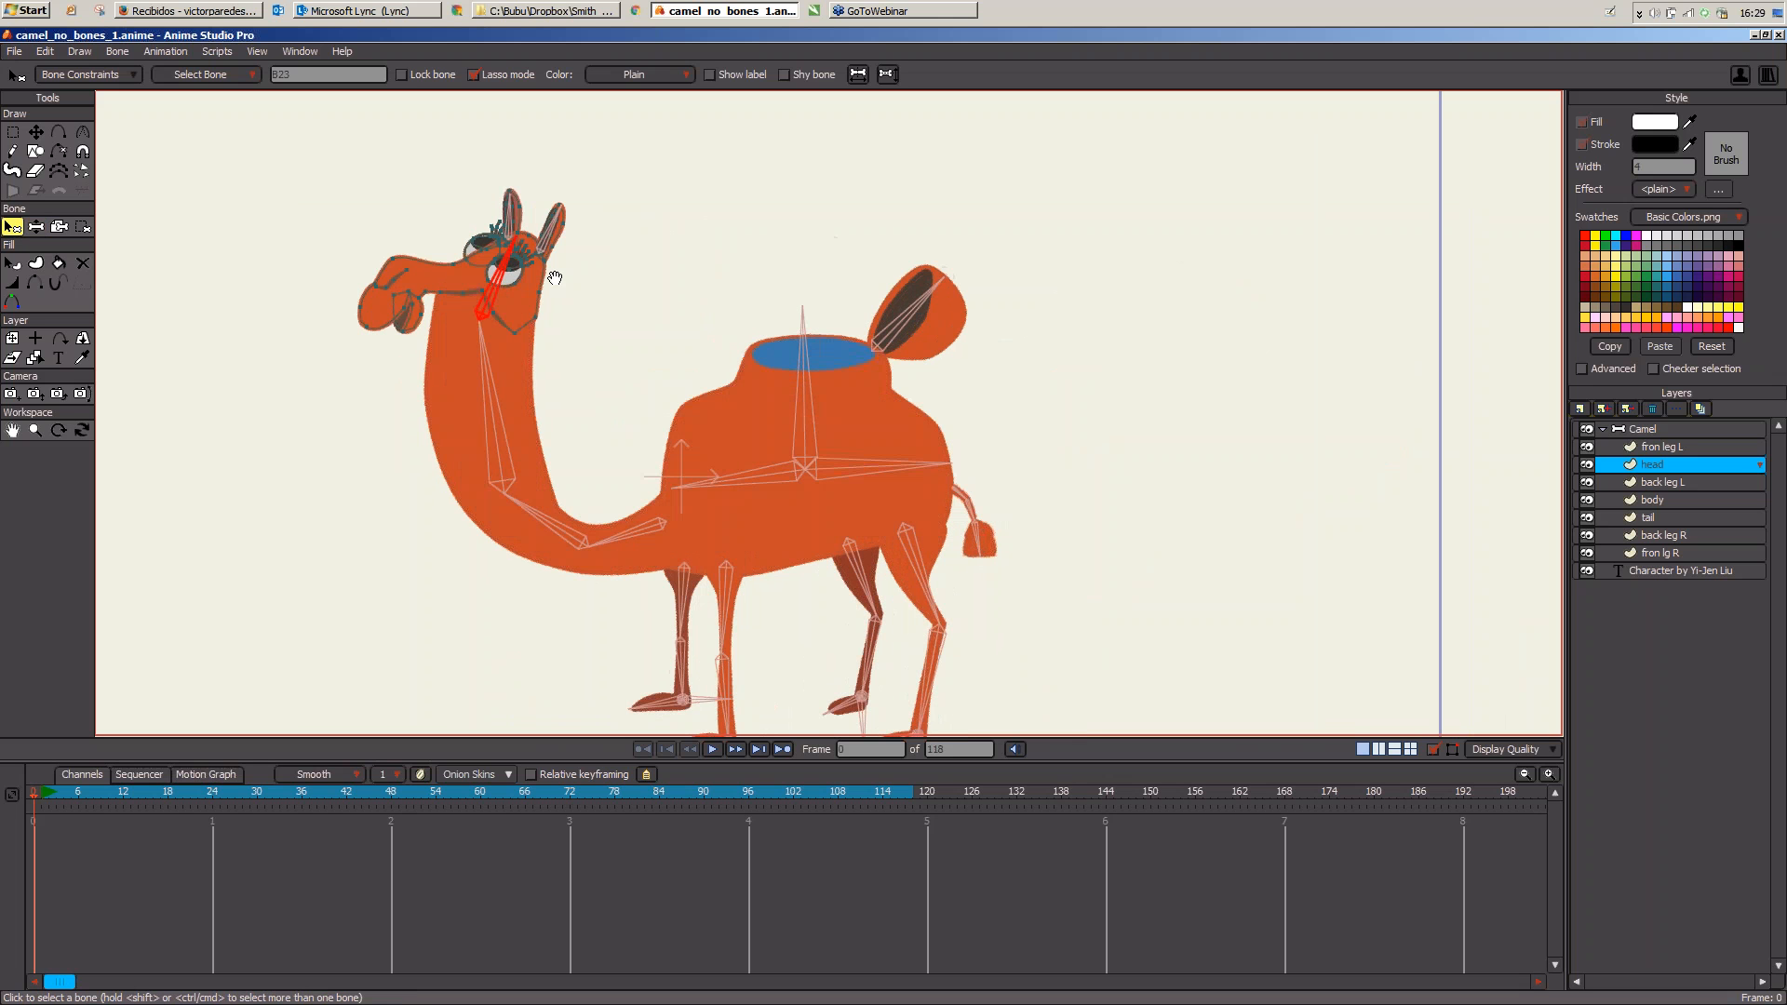
{"action": "left_click_drag", "start_coordinate": [559, 289], "coordinate": [896, 458]}
{"action": "scroll", "coordinate": [641, 431], "scroll_direction": "up", "scroll_amount": 3}
{"action": "left_click", "coordinate": [81, 226]}
{"action": "left_click", "coordinate": [622, 358], "text": "alt"}
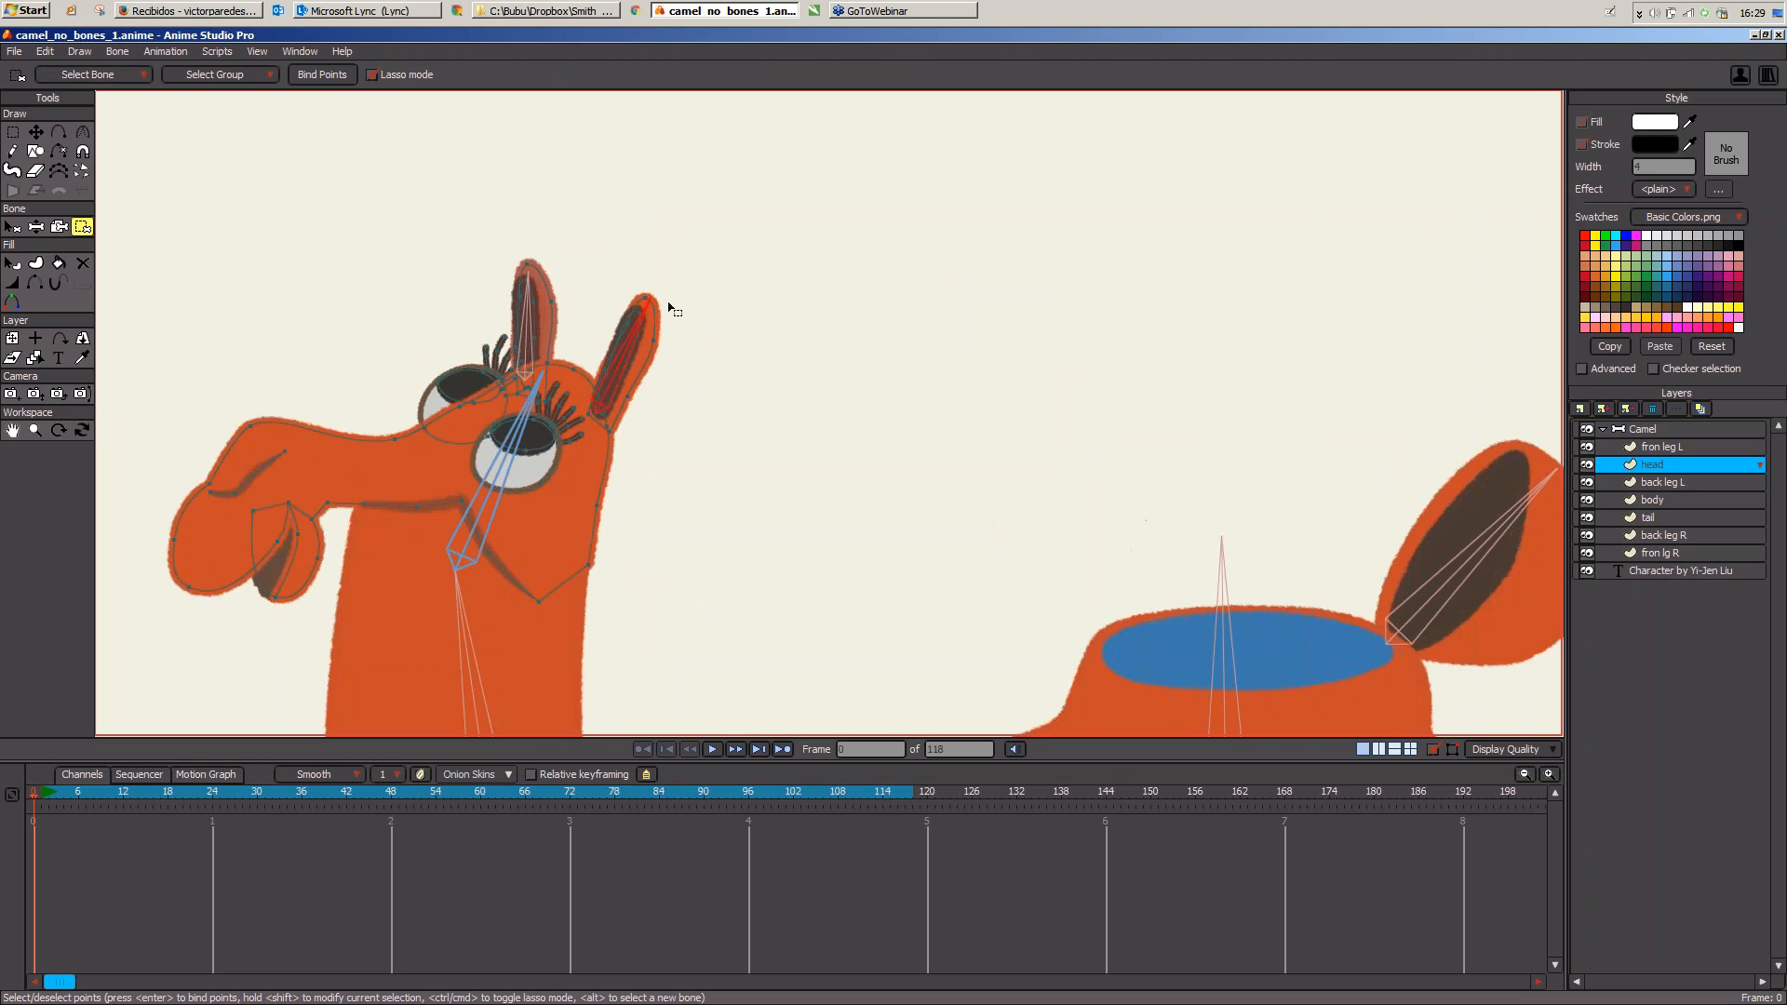
{"action": "left_click", "coordinate": [324, 76]}
{"action": "left_click", "coordinate": [528, 318], "text": "alt"}
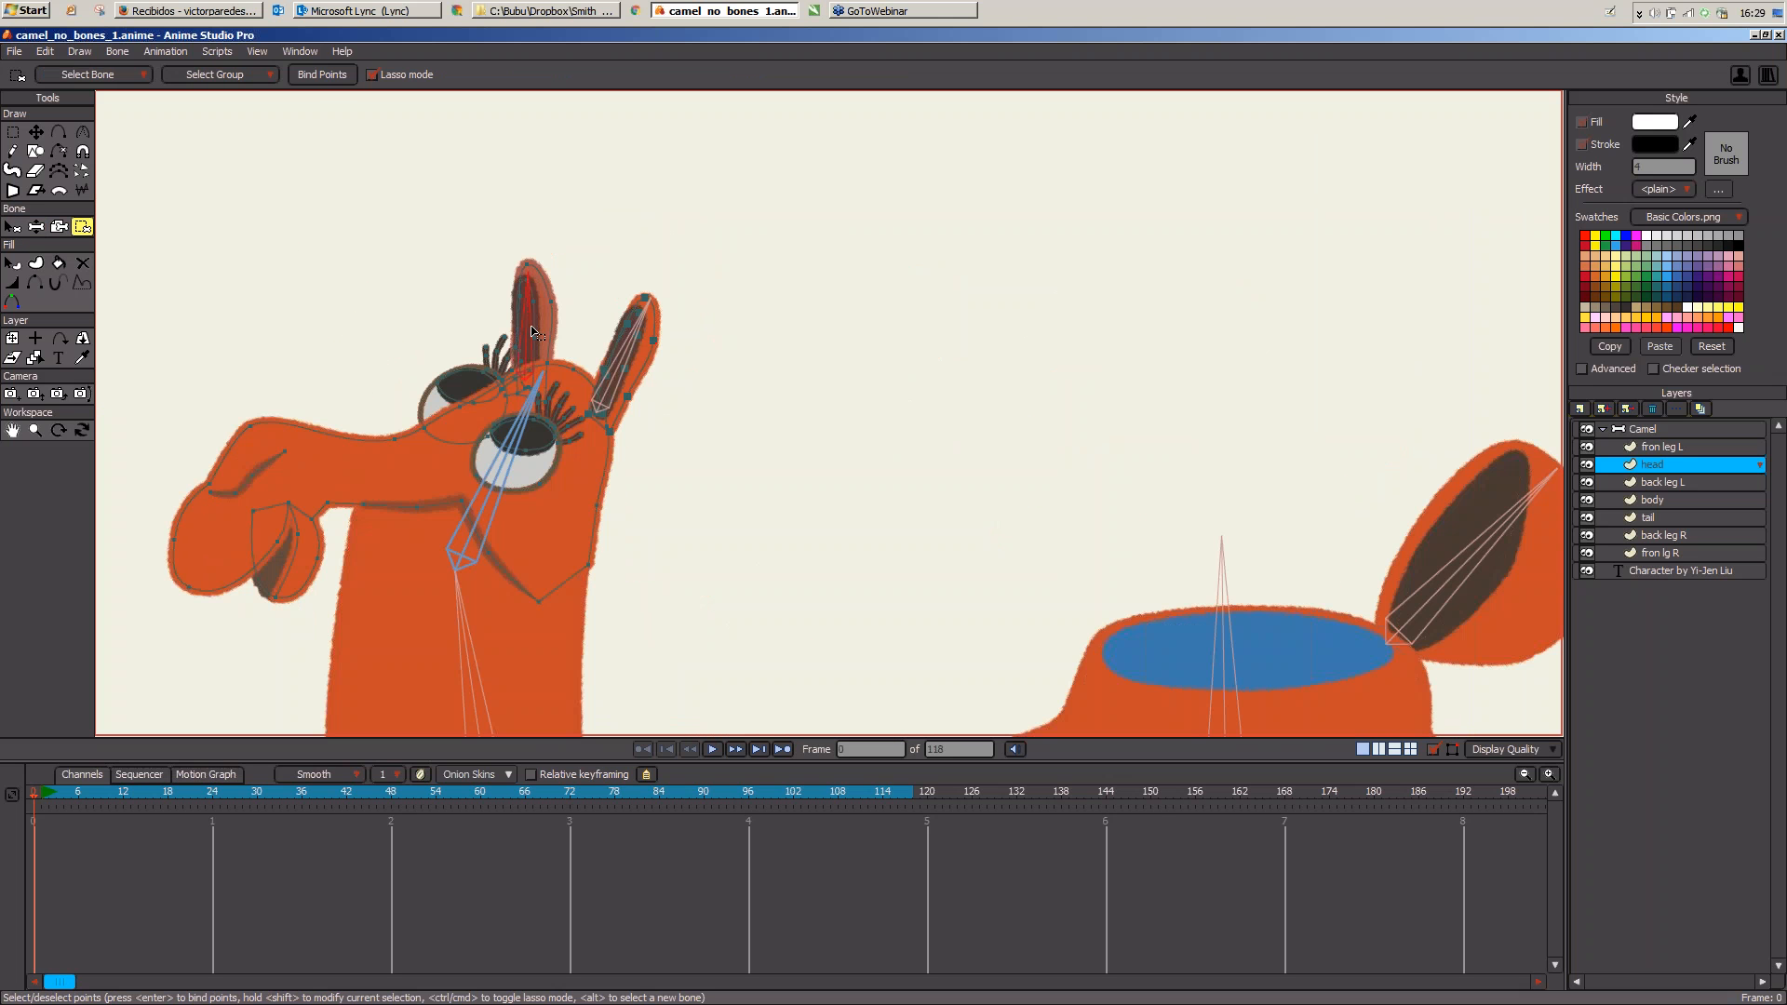
{"action": "mouse_move", "coordinate": [553, 321]}
{"action": "left_mouse_down"}
{"action": "mouse_move", "coordinate": [603, 296]}
{"action": "mouse_move", "coordinate": [559, 318]}
{"action": "left_mouse_up"}
{"action": "left_click", "coordinate": [322, 74]}
{"action": "scroll", "coordinate": [929, 387], "scroll_direction": "down", "scroll_amount": 2}
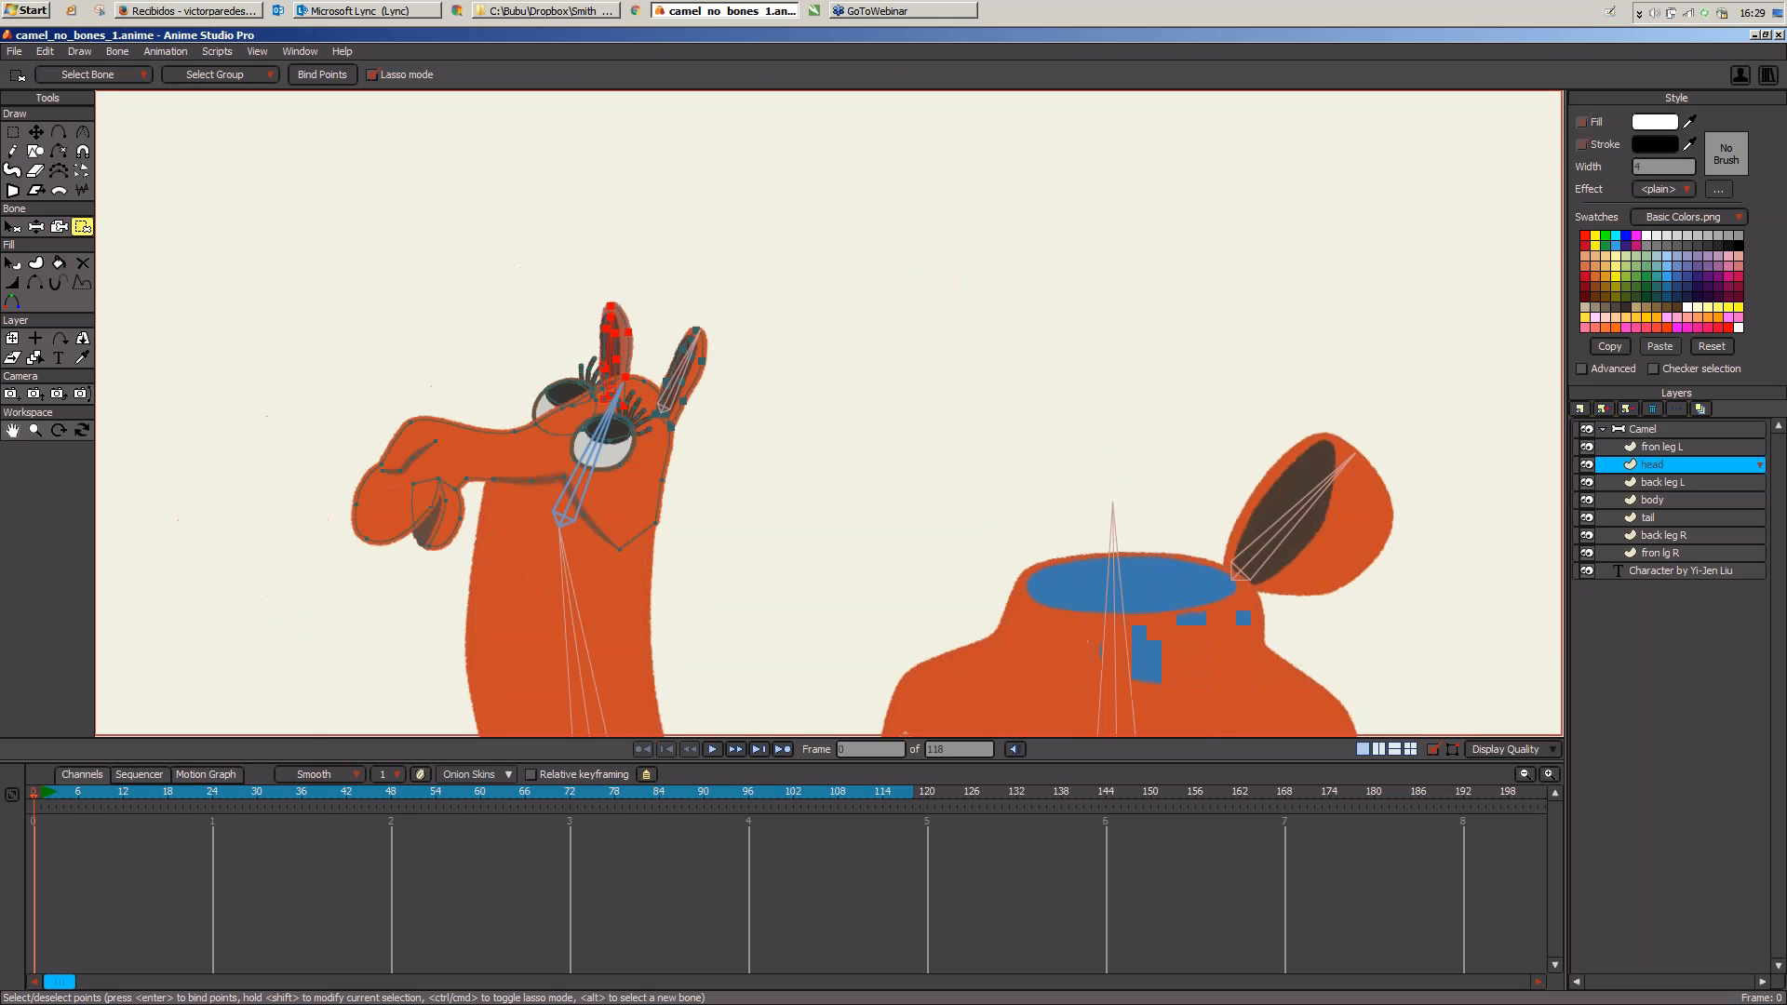
Step: Bind the hump lid's points in the body layer to the lid bone, and test the lid, ear and head bones
{"action": "left_click_drag", "start_coordinate": [1111, 524], "coordinate": [964, 409]}
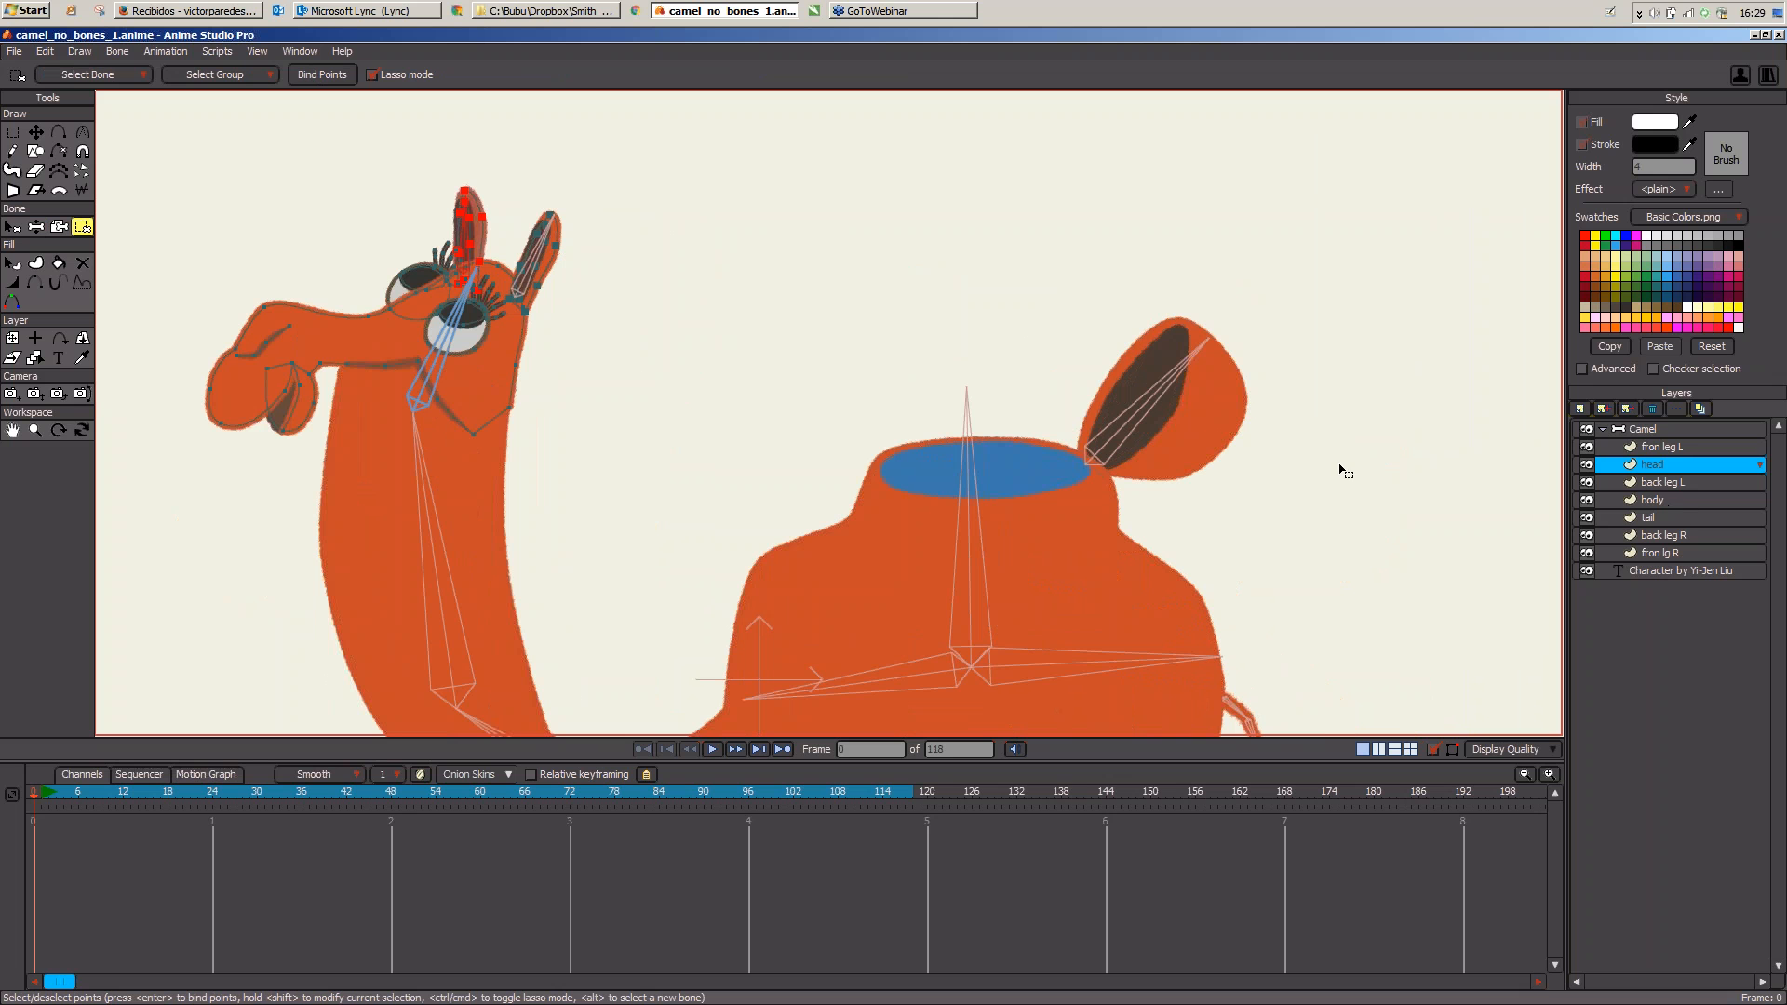
{"action": "left_click", "coordinate": [1668, 499]}
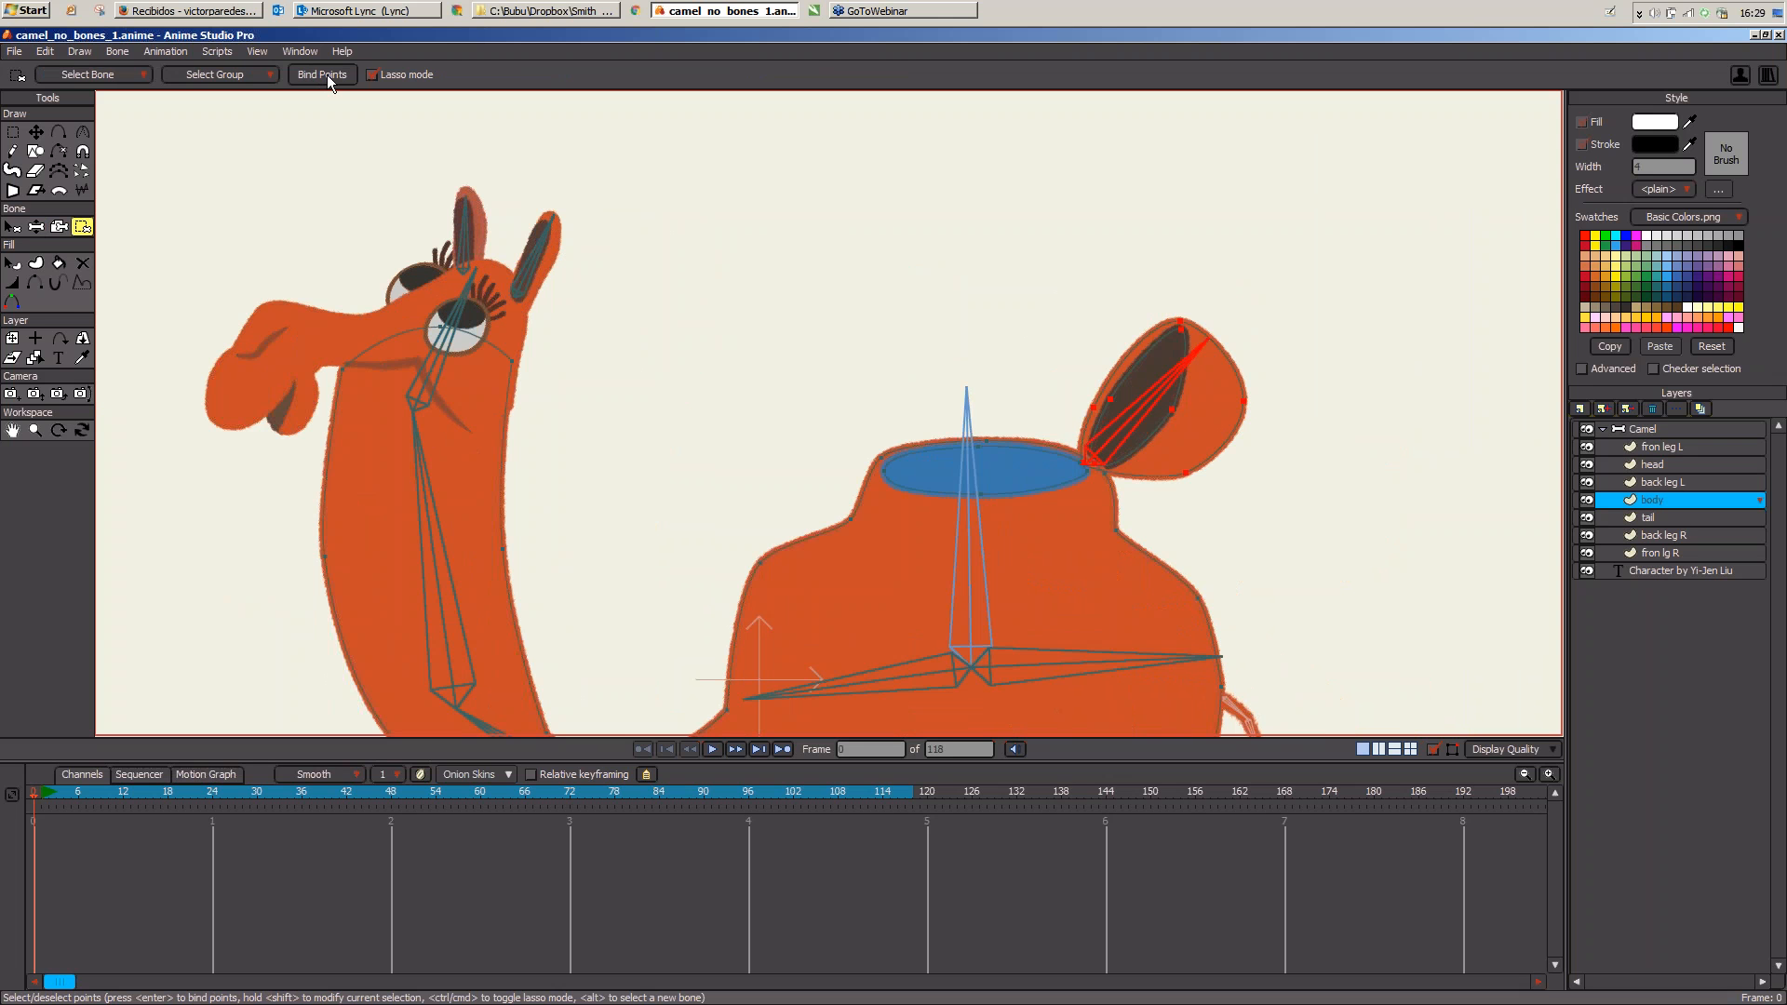
{"action": "key", "text": "z"}
{"action": "left_click_drag", "start_coordinate": [1191, 396], "coordinate": [1157, 362]}
{"action": "left_click_drag", "start_coordinate": [509, 222], "coordinate": [494, 223]}
{"action": "left_click_drag", "start_coordinate": [464, 300], "coordinate": [428, 293]}
{"action": "scroll", "coordinate": [829, 415], "scroll_direction": "down", "scroll_amount": 5}
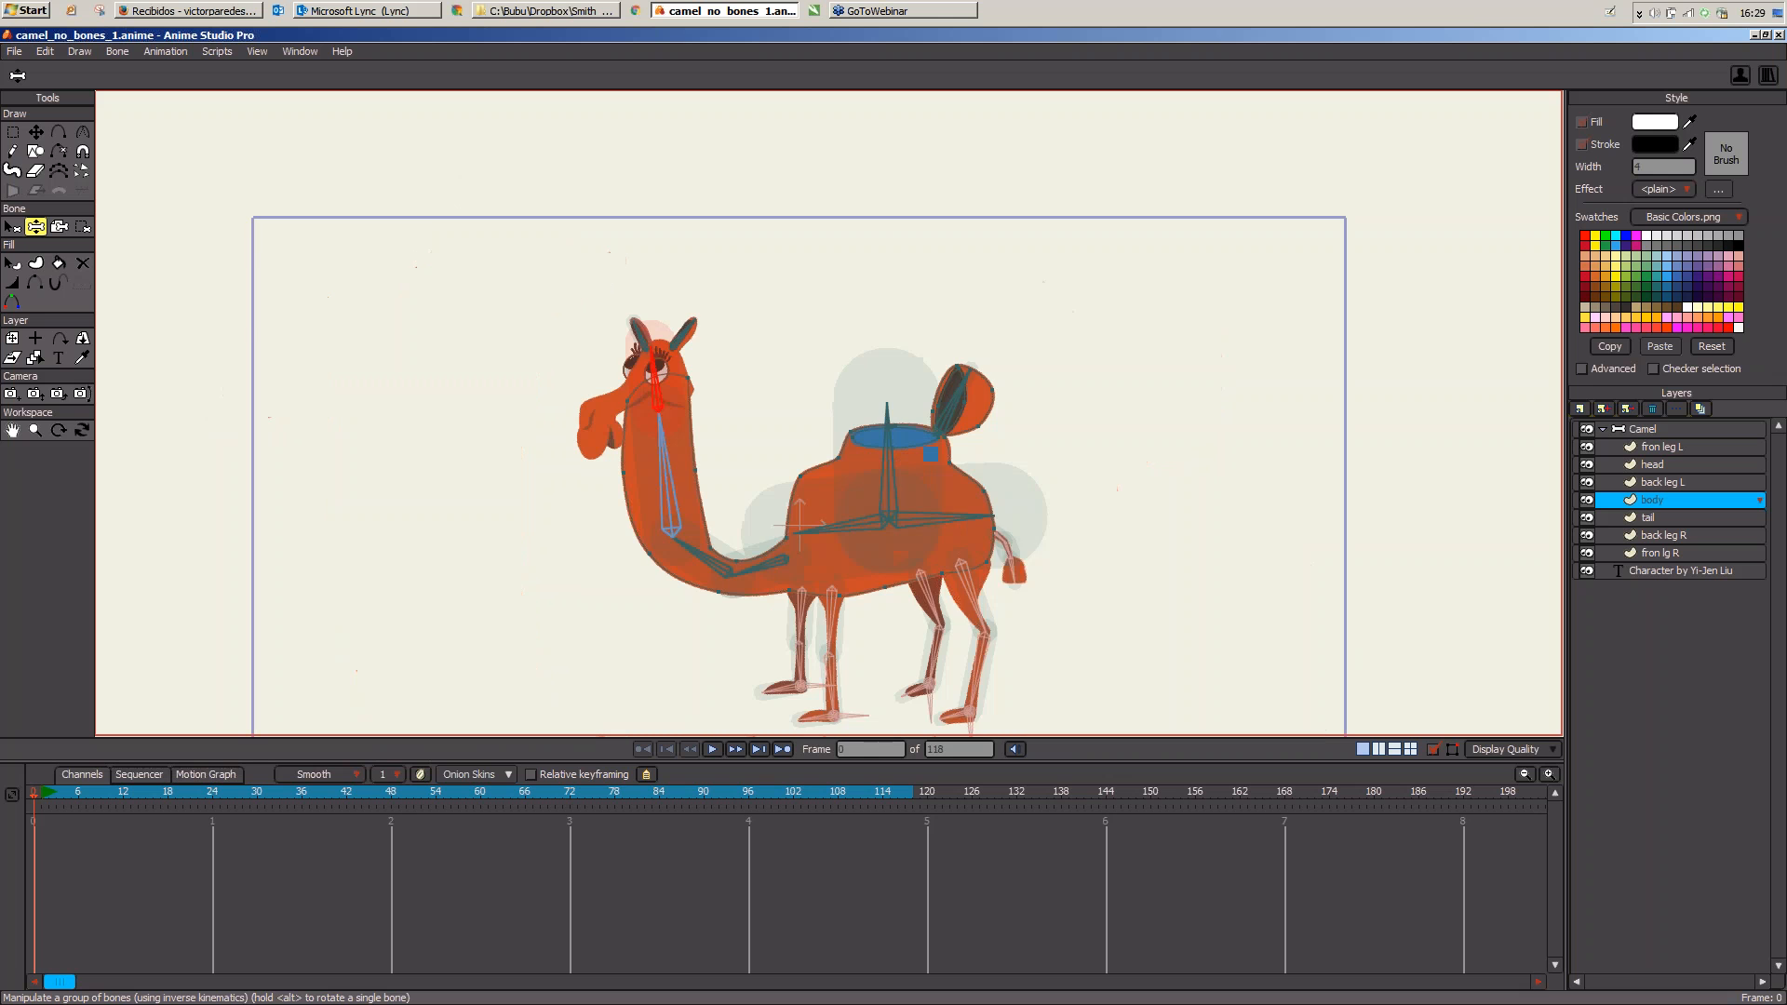
Step: Test the whole rig by manipulating the body bones, and check how the camel's body, neck, legs and tail follow
{"action": "left_click", "coordinate": [958, 512]}
{"action": "left_click_drag", "start_coordinate": [1011, 559], "coordinate": [955, 525]}
{"action": "left_click_drag", "start_coordinate": [863, 524], "coordinate": [871, 521]}
{"action": "left_click", "coordinate": [974, 505]}
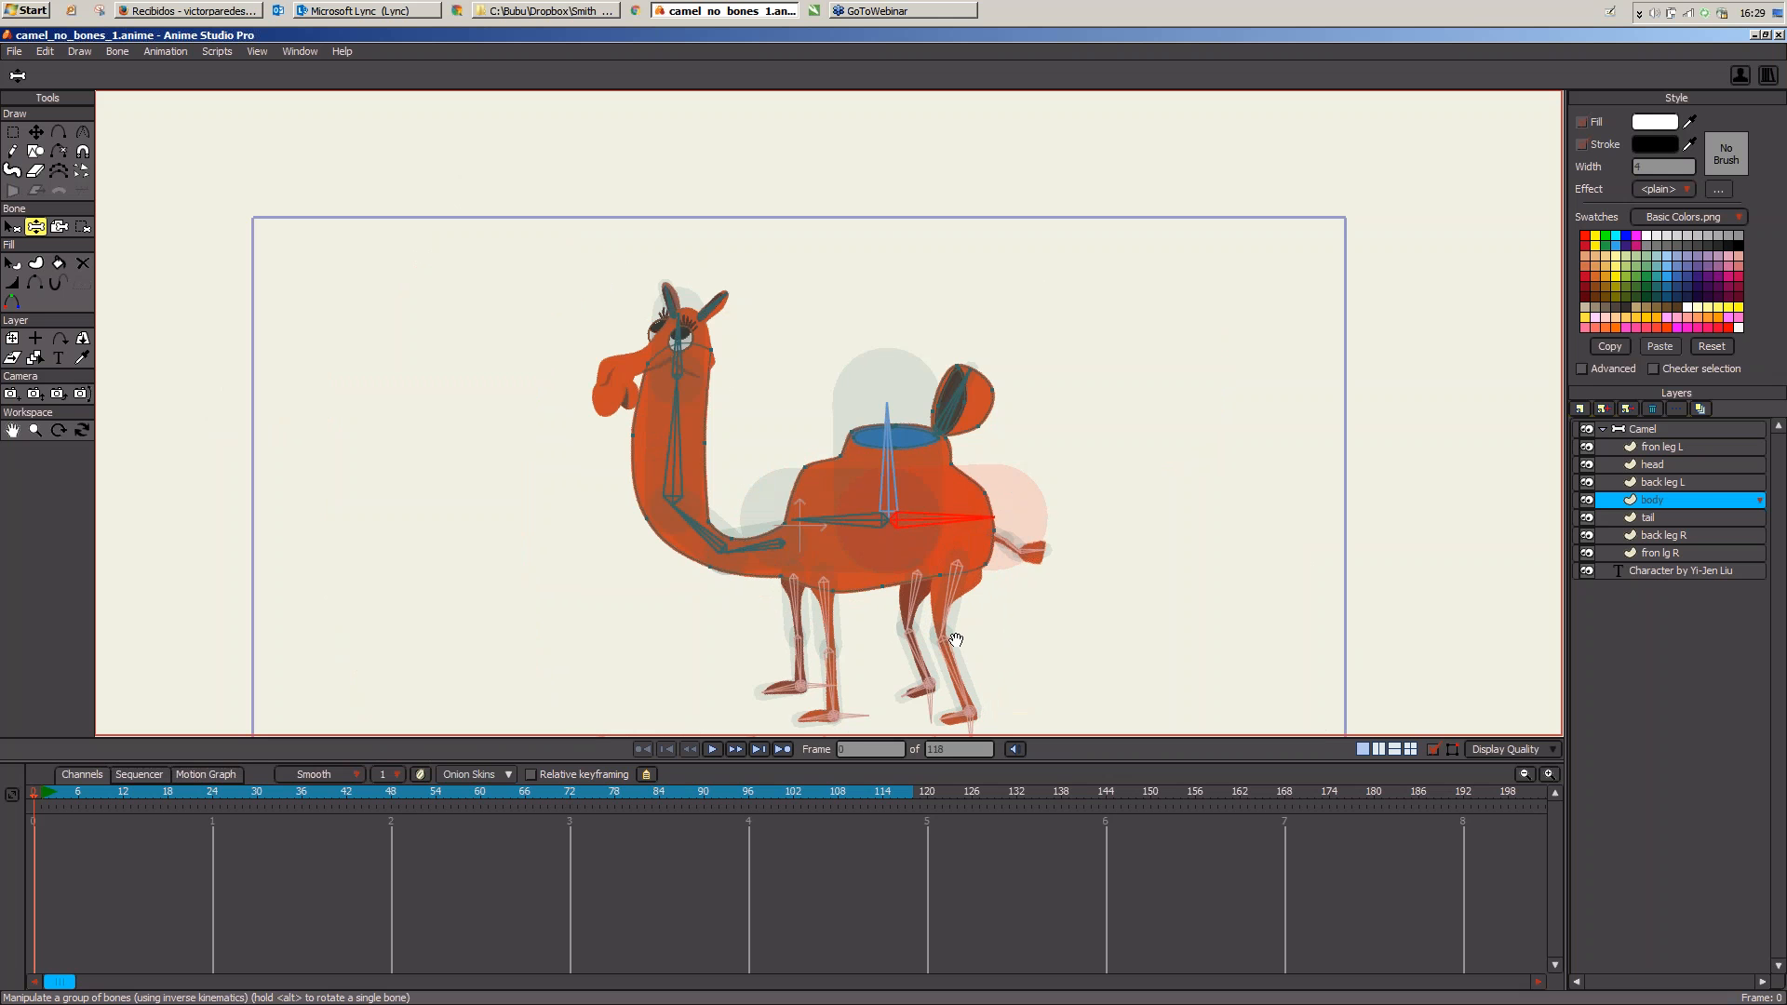
{"action": "left_click_drag", "start_coordinate": [968, 626], "coordinate": [981, 582]}
{"action": "scroll", "coordinate": [1006, 535], "scroll_direction": "down", "scroll_amount": 2}
{"action": "key", "text": "b"}
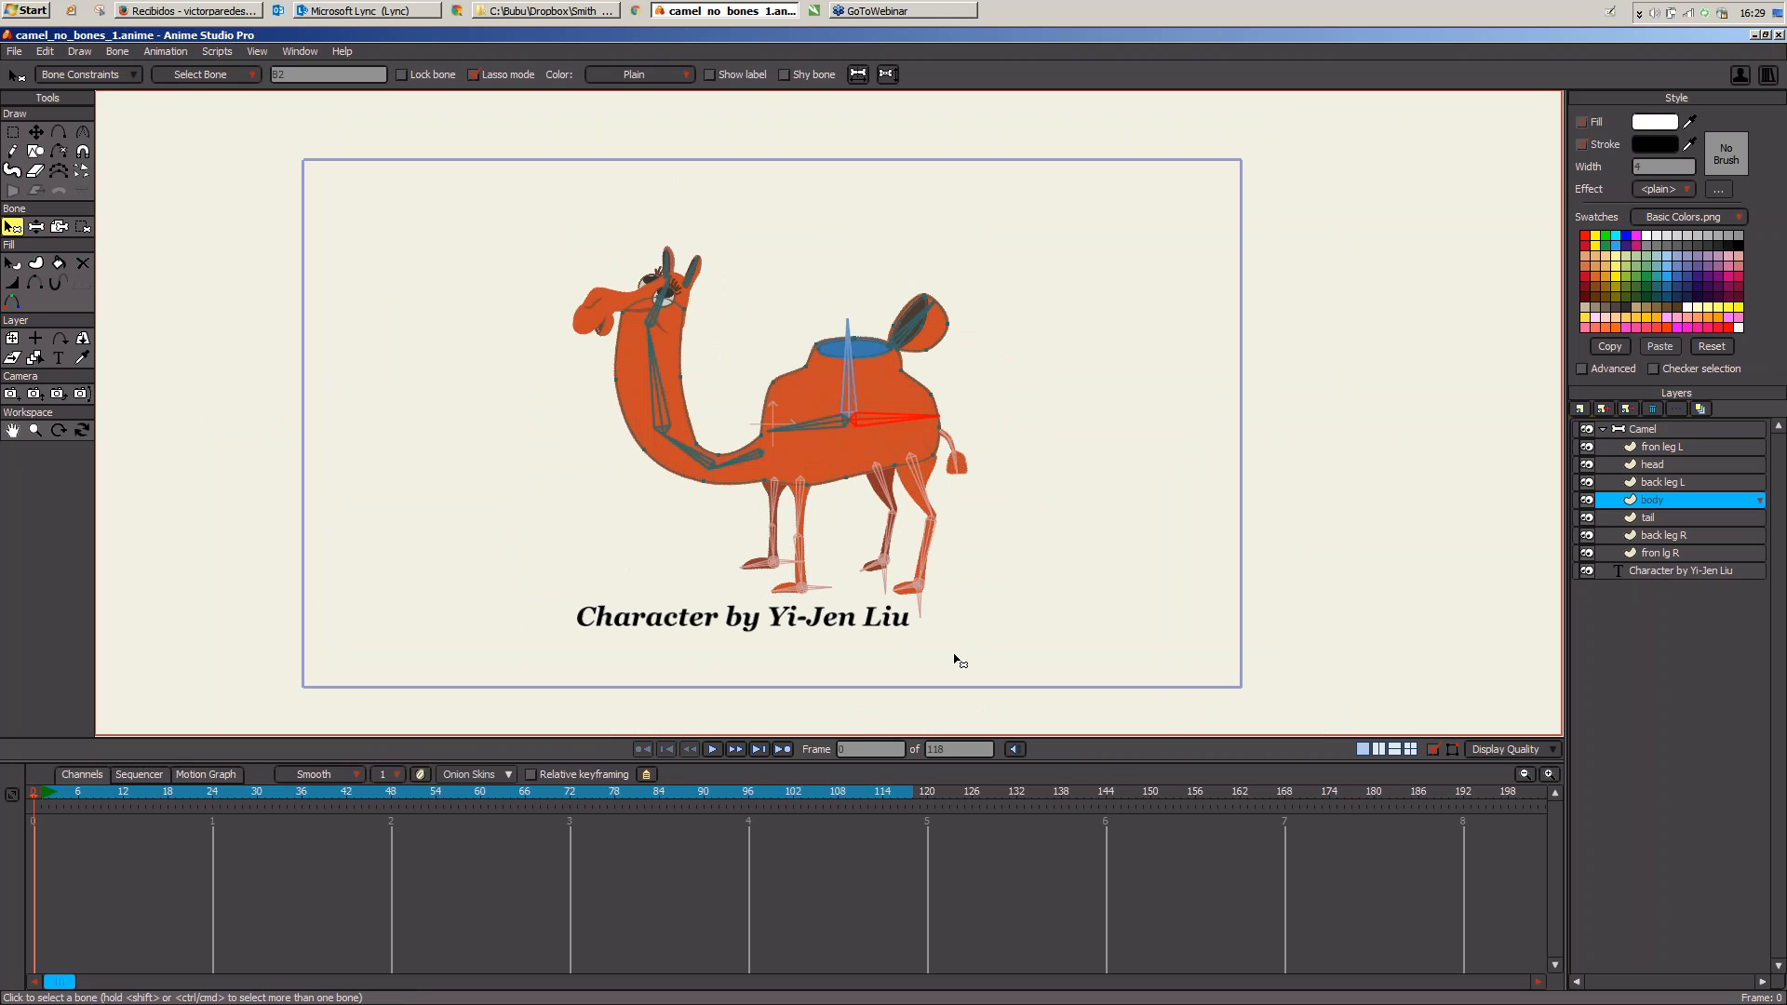
{"action": "left_click_drag", "start_coordinate": [958, 659], "coordinate": [964, 659]}
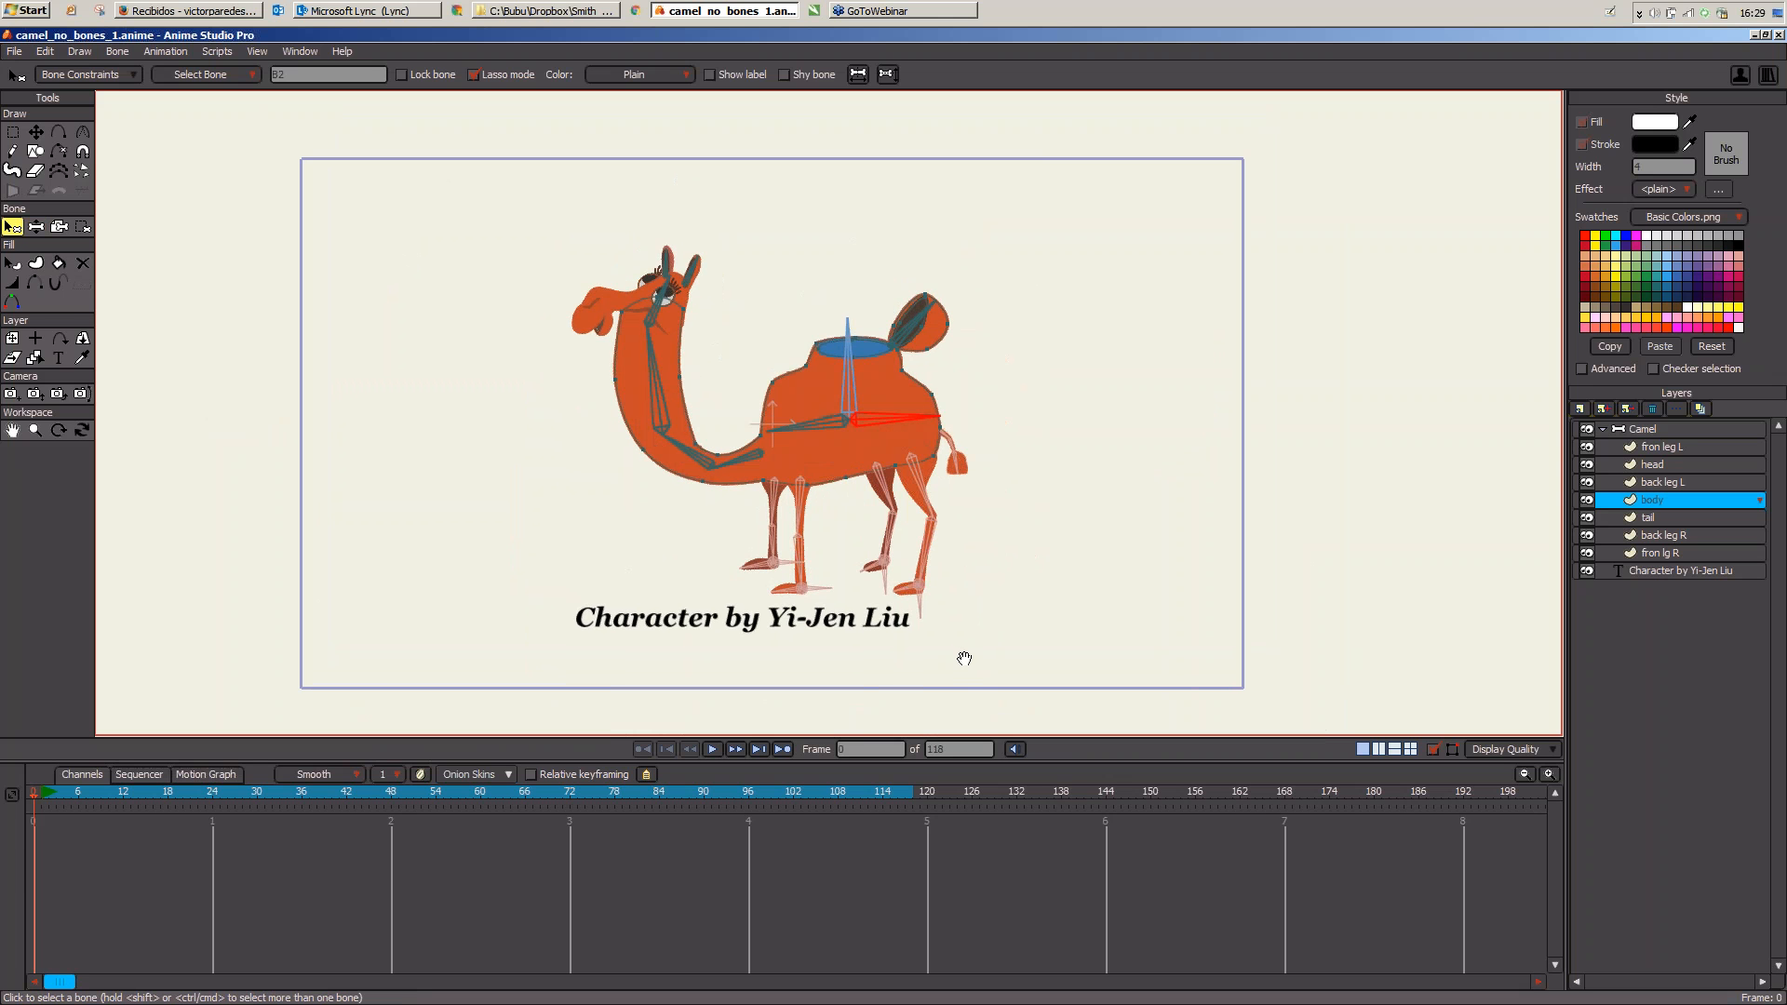
Step: Add a vector layer named "lines" above the Camel bone layer
{"action": "left_click", "coordinate": [1644, 428]}
{"action": "key", "text": "Delete"}
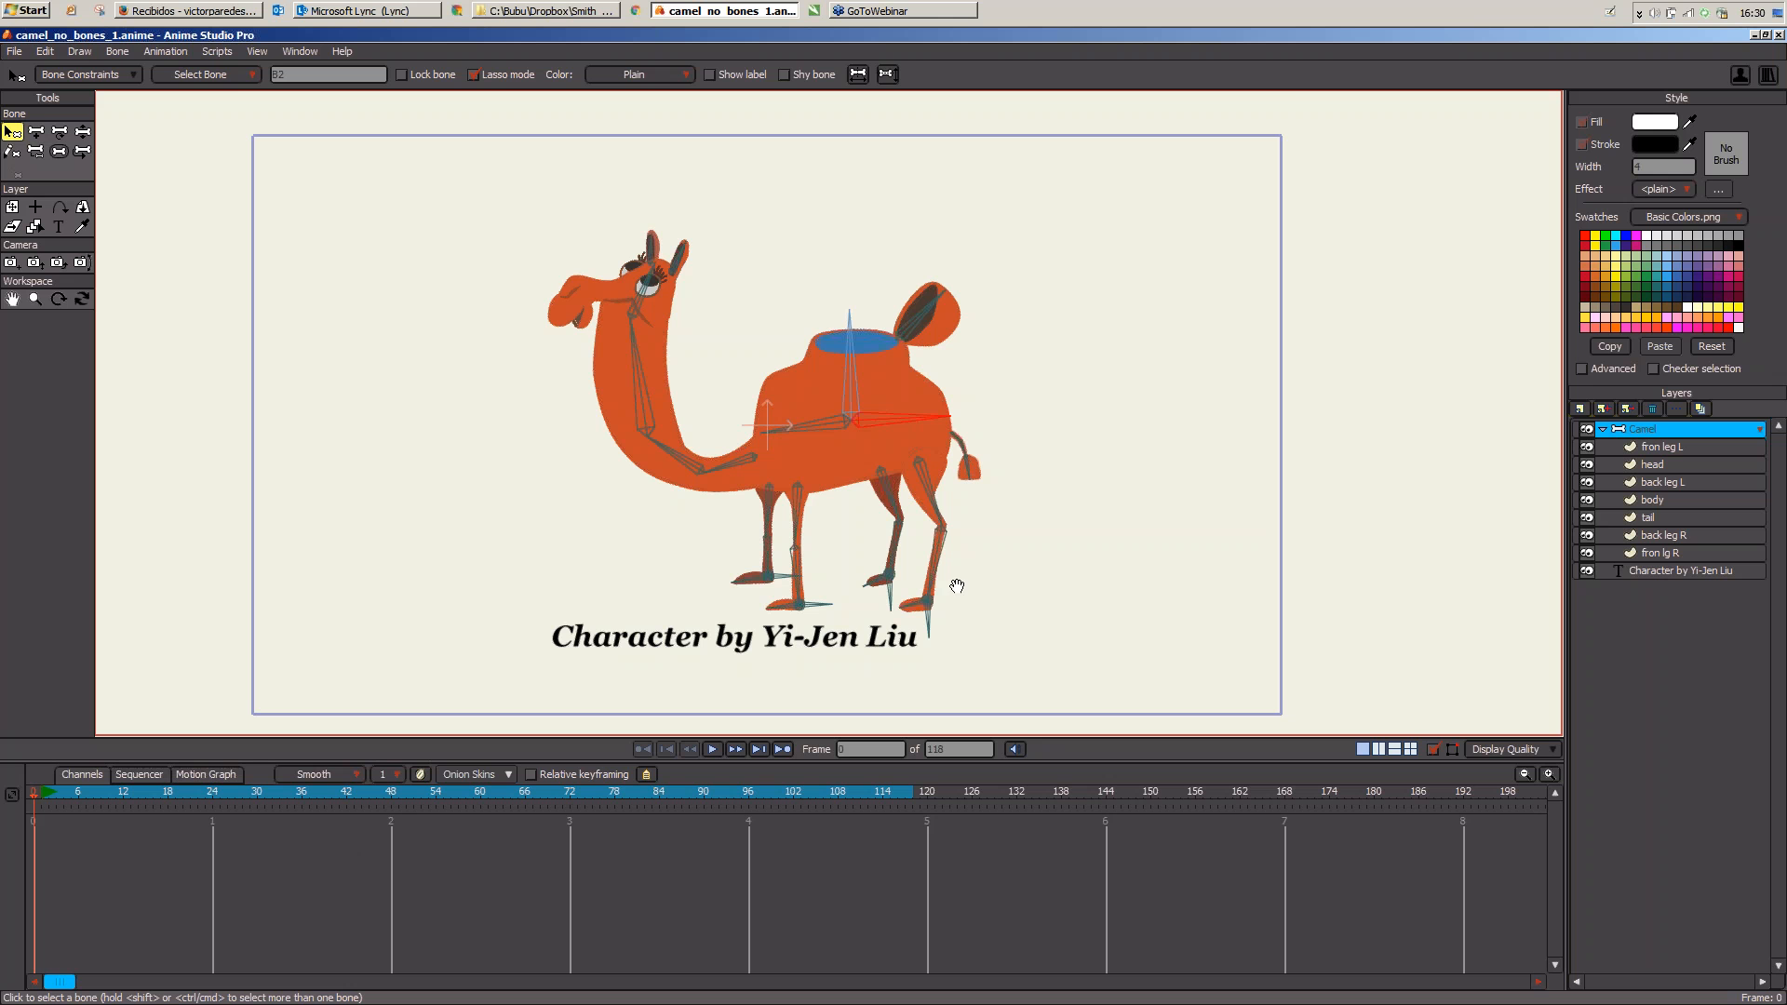
{"action": "left_click_drag", "start_coordinate": [959, 578], "coordinate": [954, 542]}
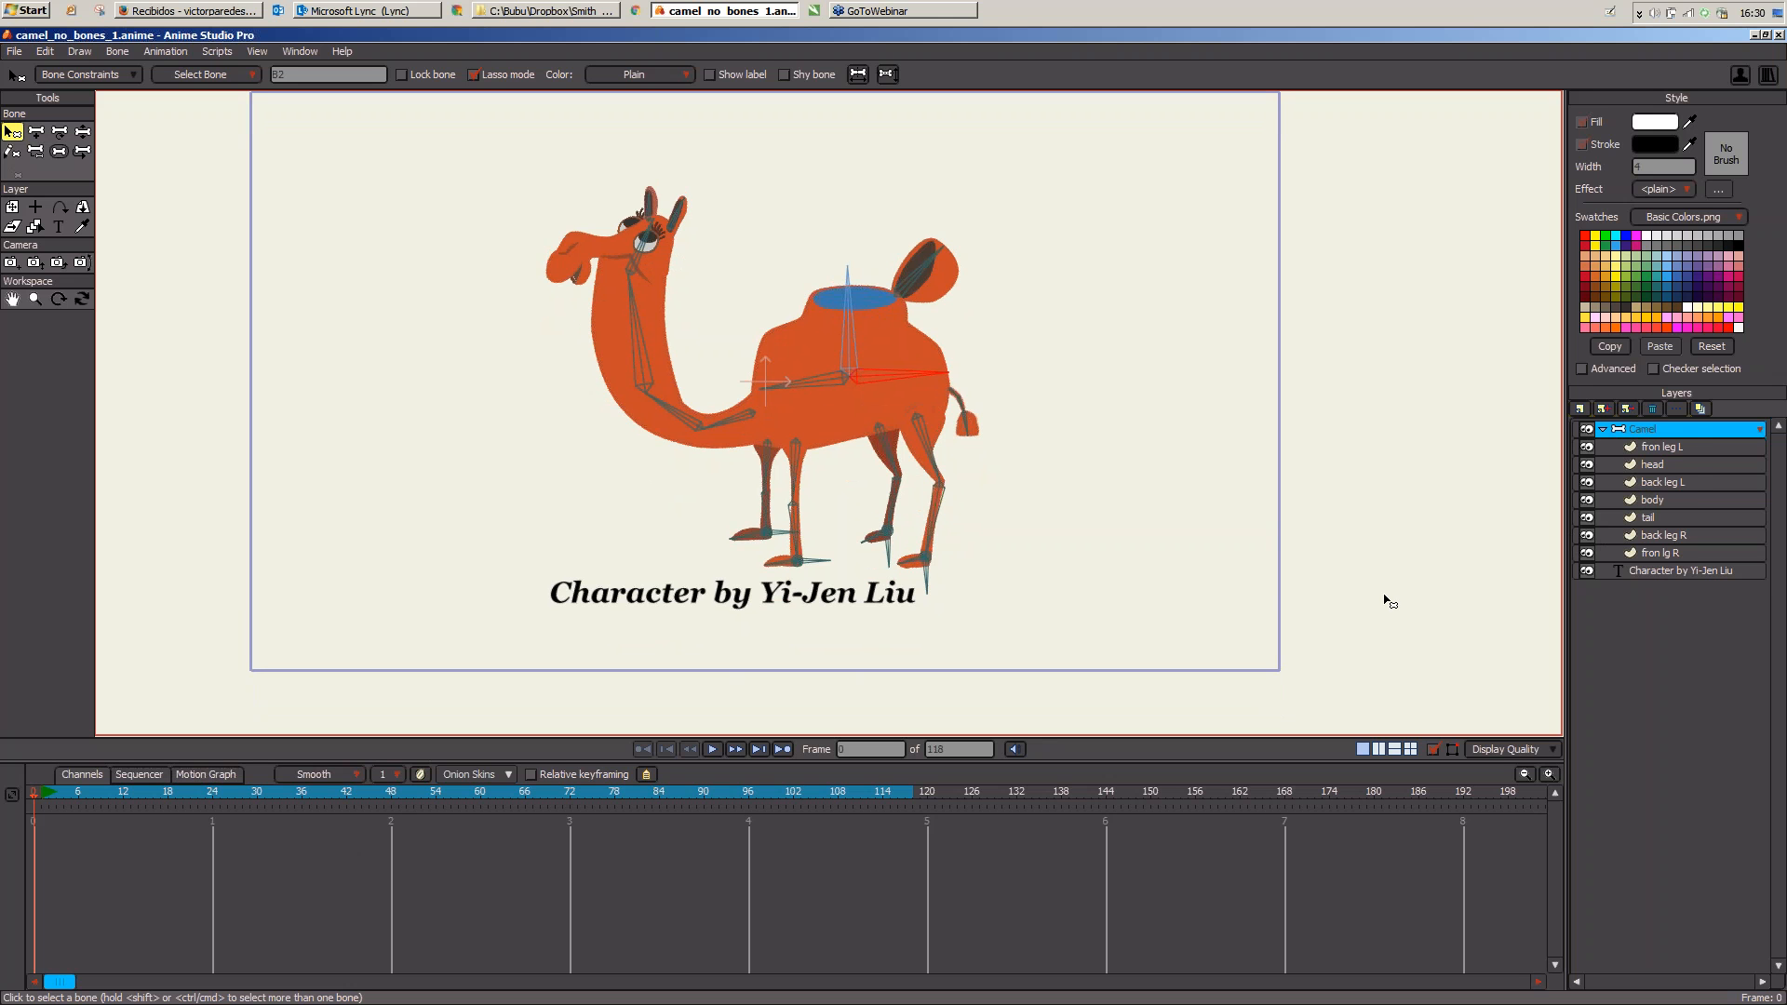
{"action": "left_click", "coordinate": [1580, 409]}
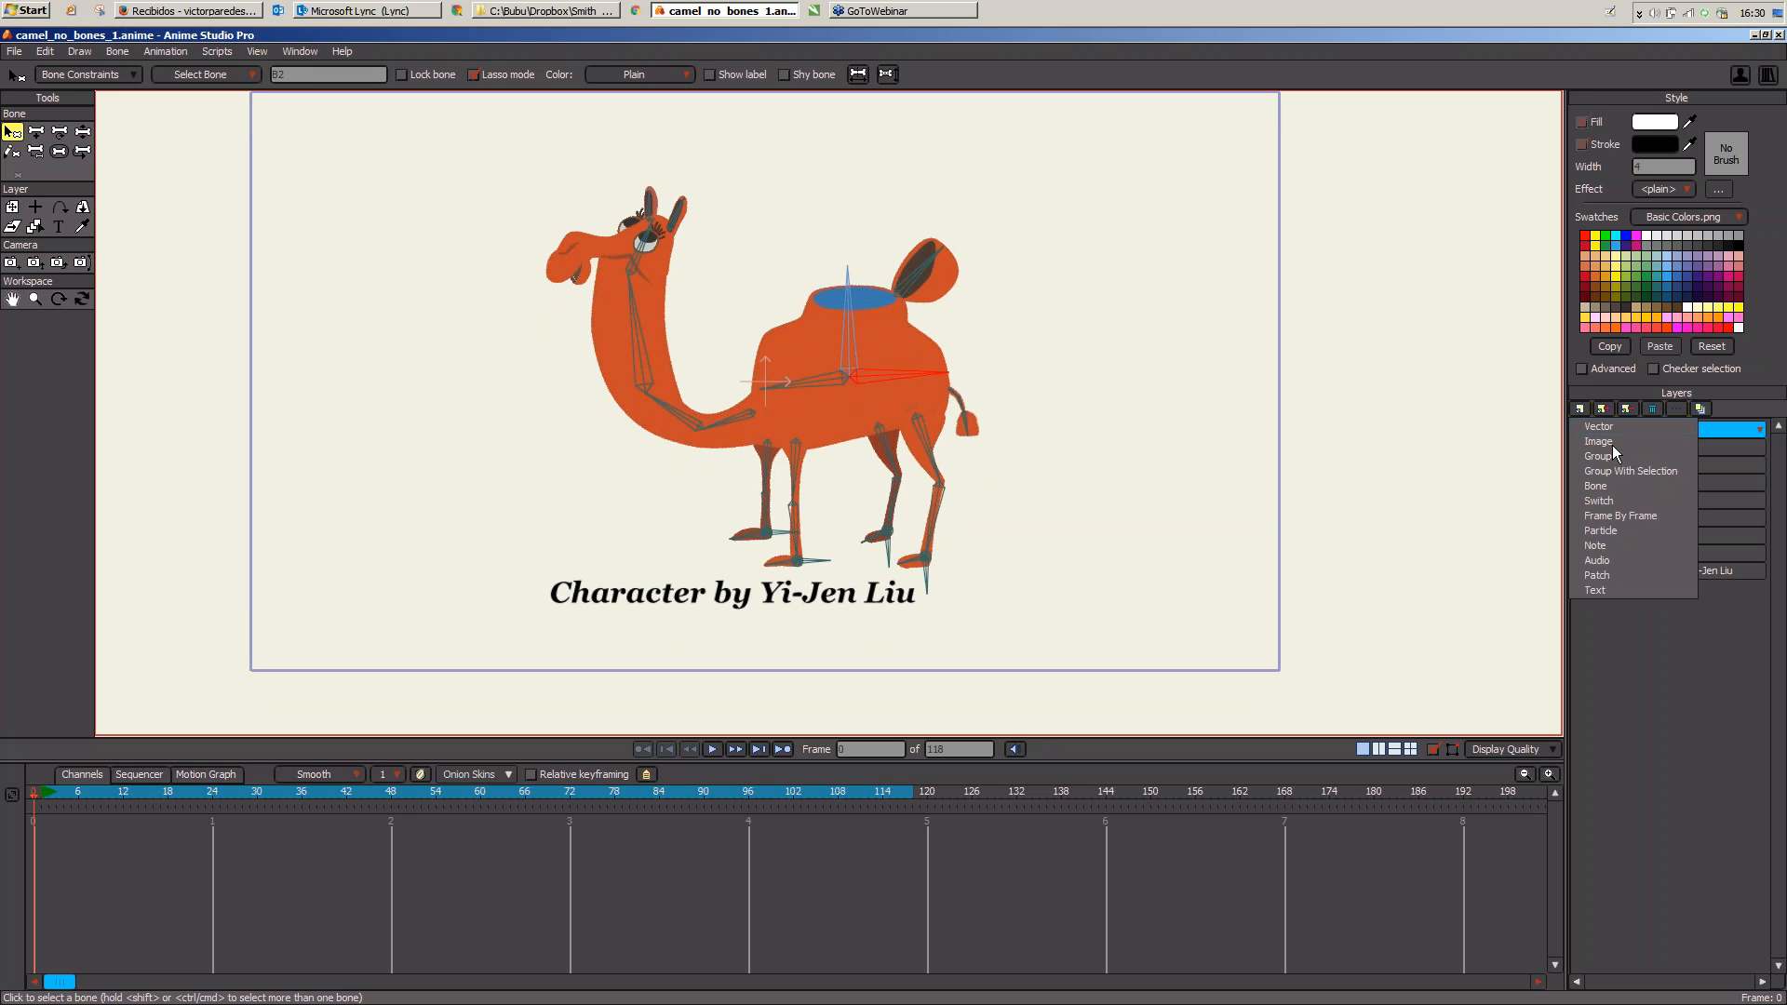
{"action": "left_click", "coordinate": [1599, 427]}
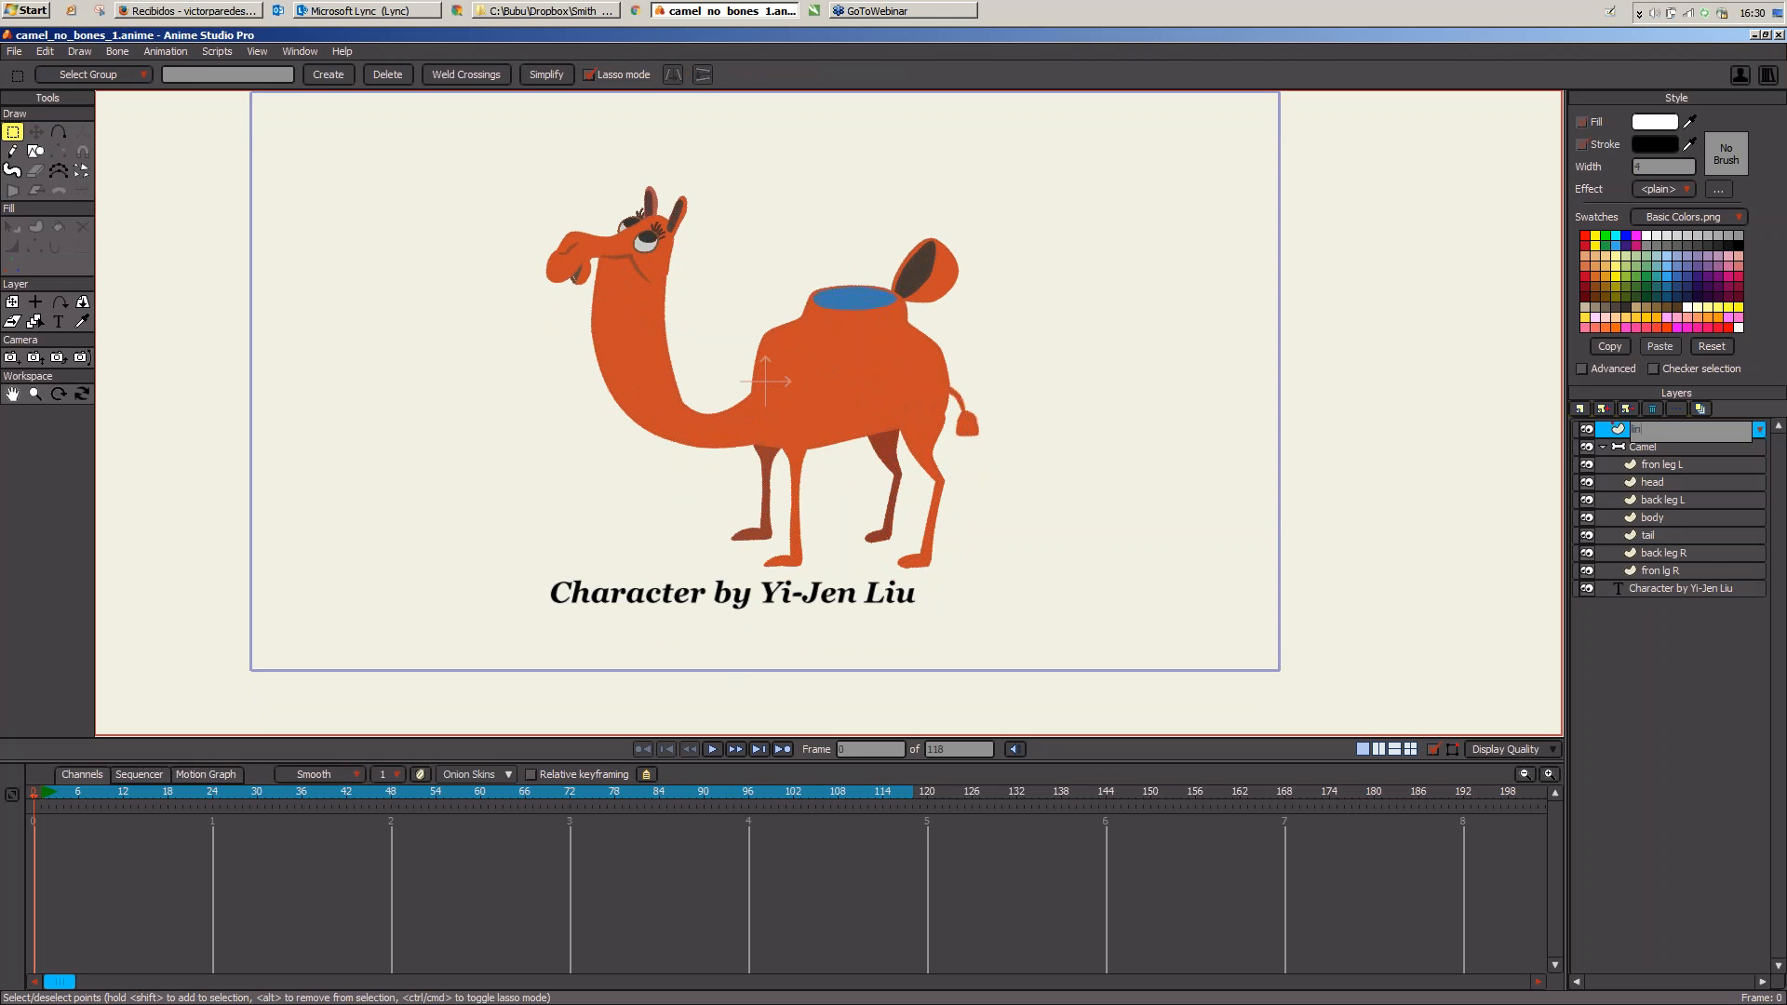
{"action": "key", "text": "Return"}
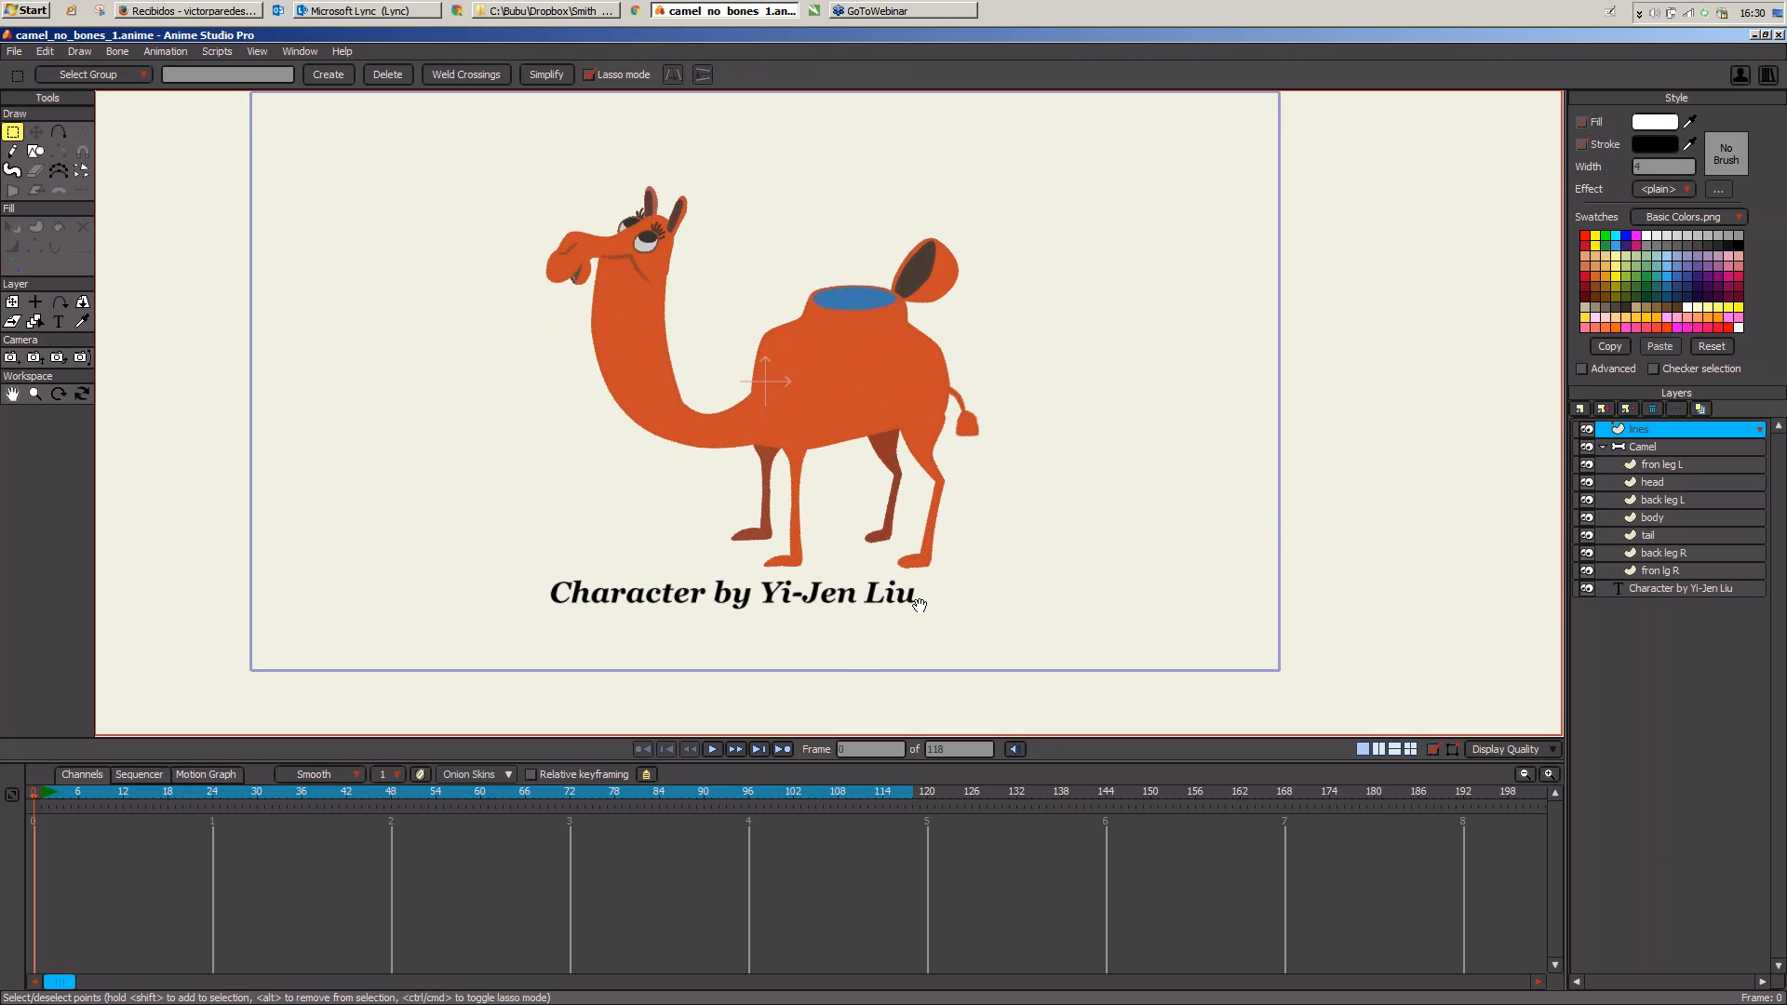
Step: Draw a horizontal ground line on the lines layer and align it with the soles of the camel's far feet
{"action": "scroll", "coordinate": [918, 605], "scroll_direction": "up", "scroll_amount": 4}
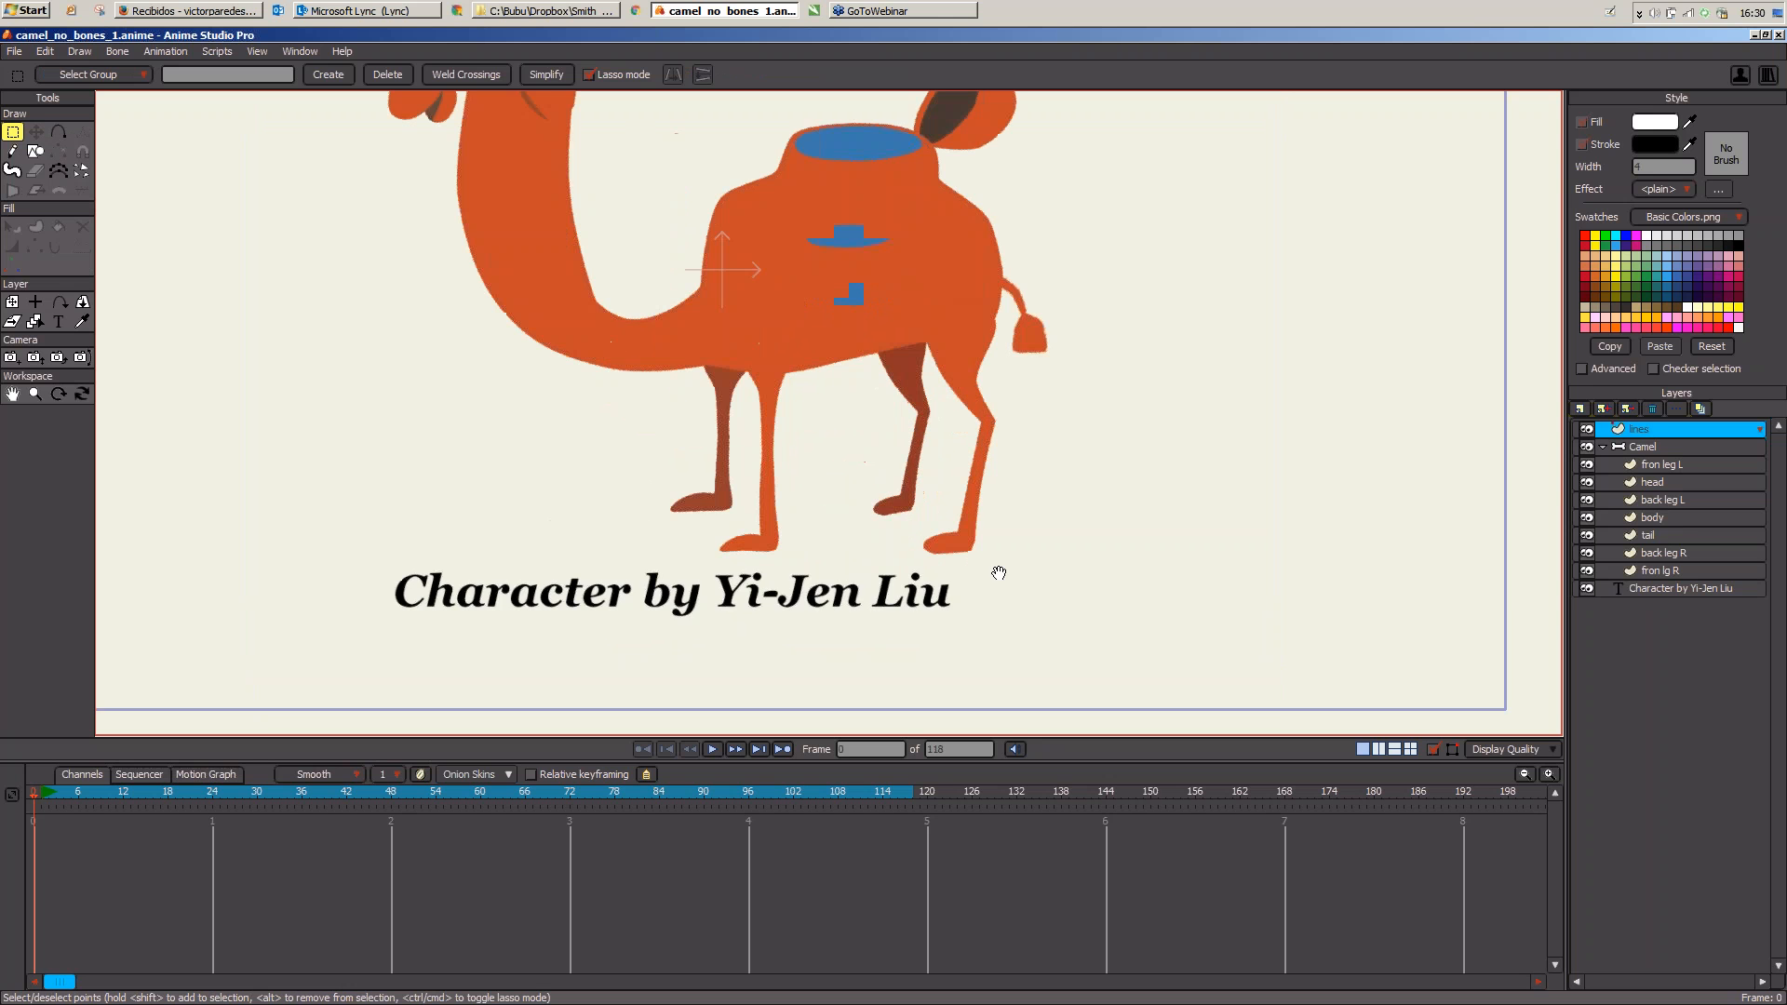
{"action": "scroll", "coordinate": [999, 572], "scroll_direction": "down", "scroll_amount": 3}
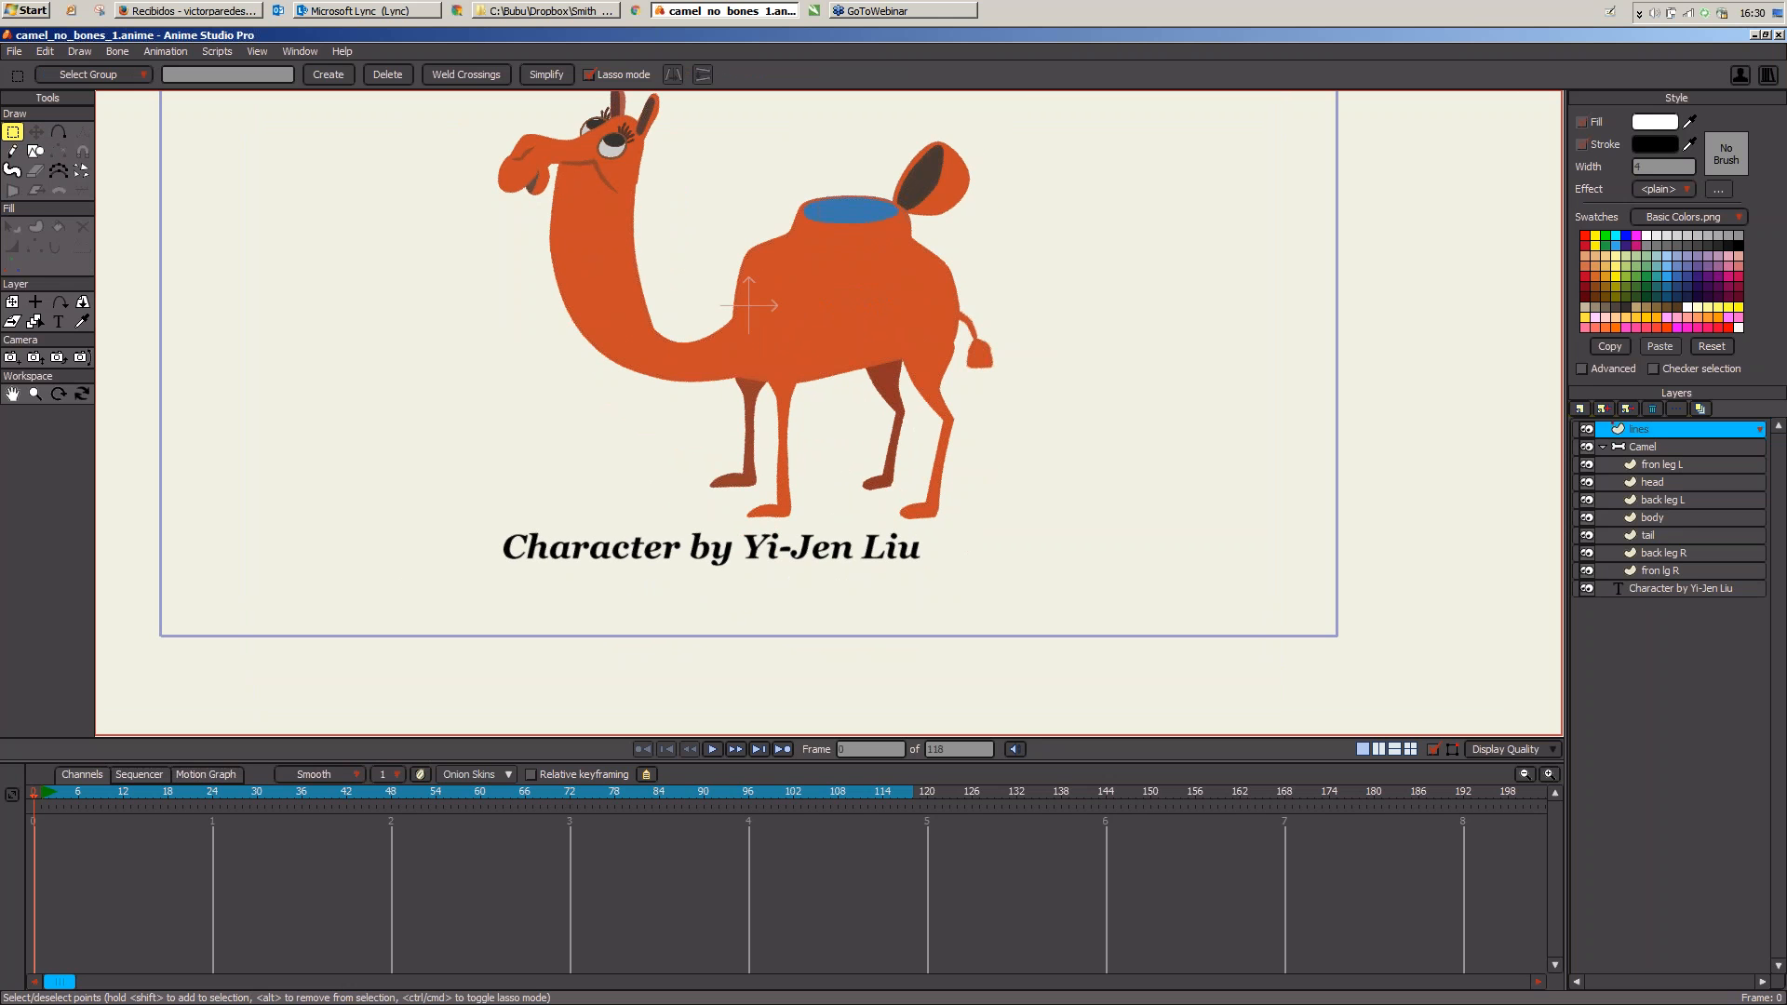
{"action": "left_click", "coordinate": [58, 133]}
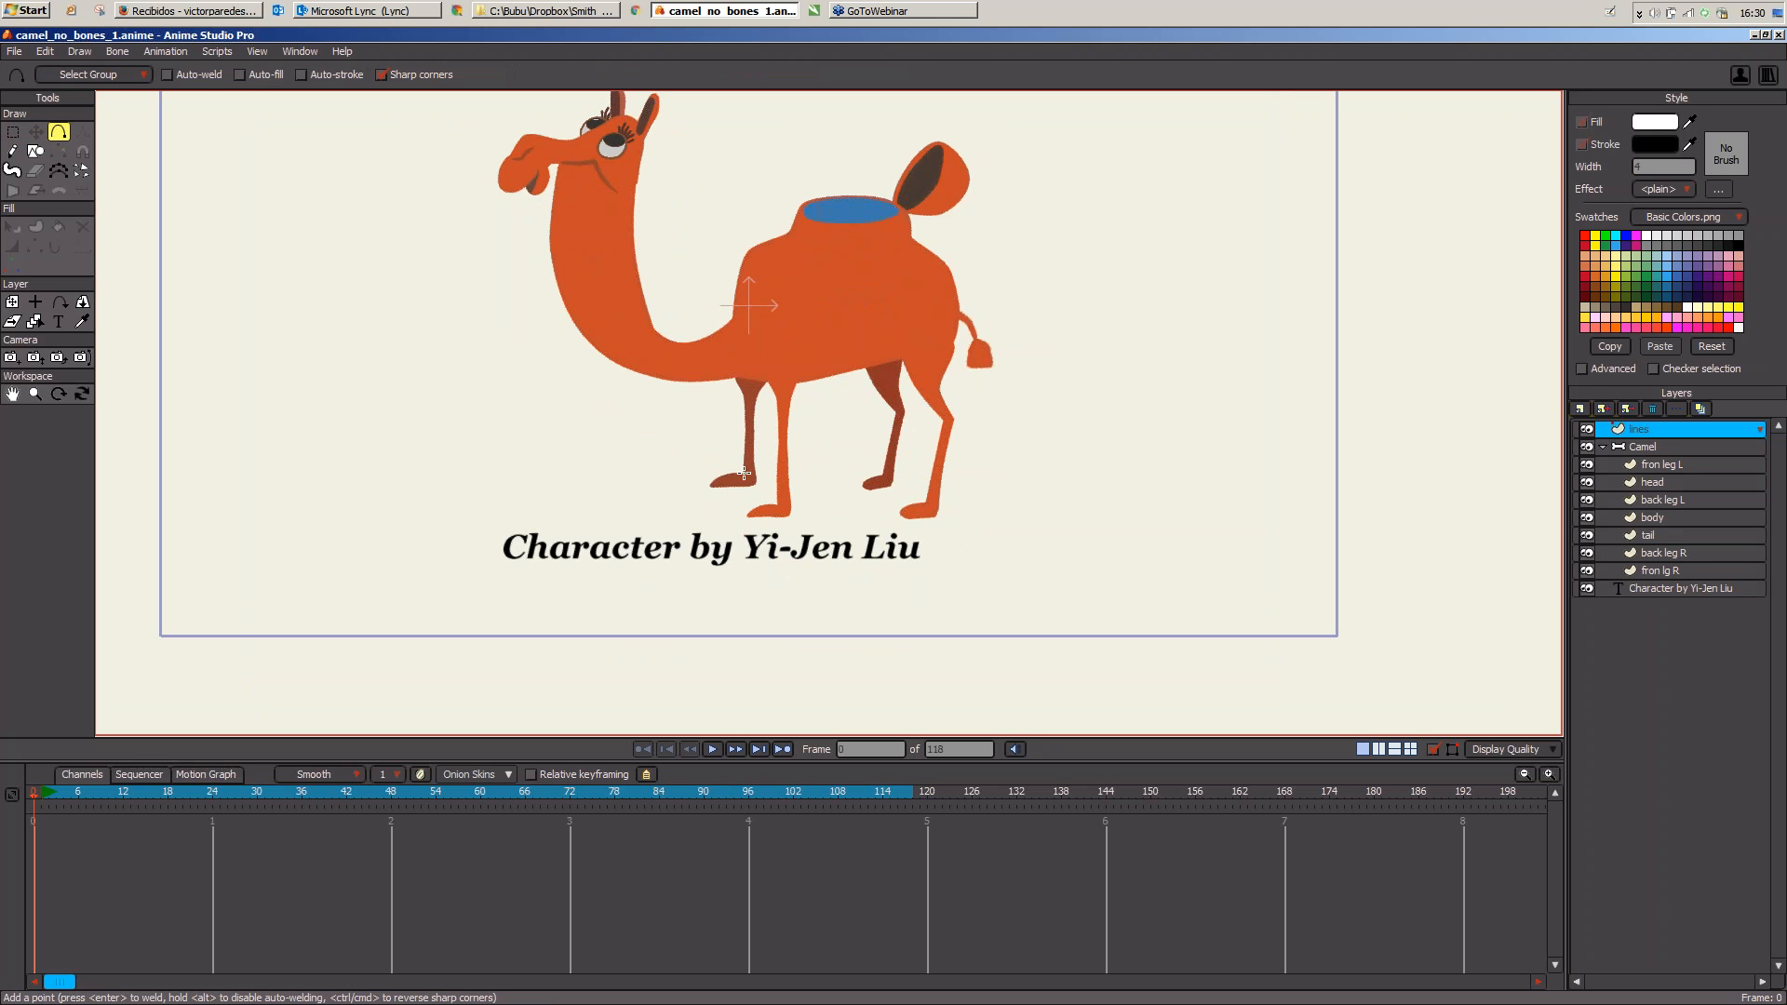
{"action": "mouse_move", "coordinate": [680, 482]}
{"action": "left_mouse_down"}
{"action": "mouse_move", "coordinate": [1041, 481]}
{"action": "mouse_move", "coordinate": [1020, 482]}
{"action": "left_mouse_up"}
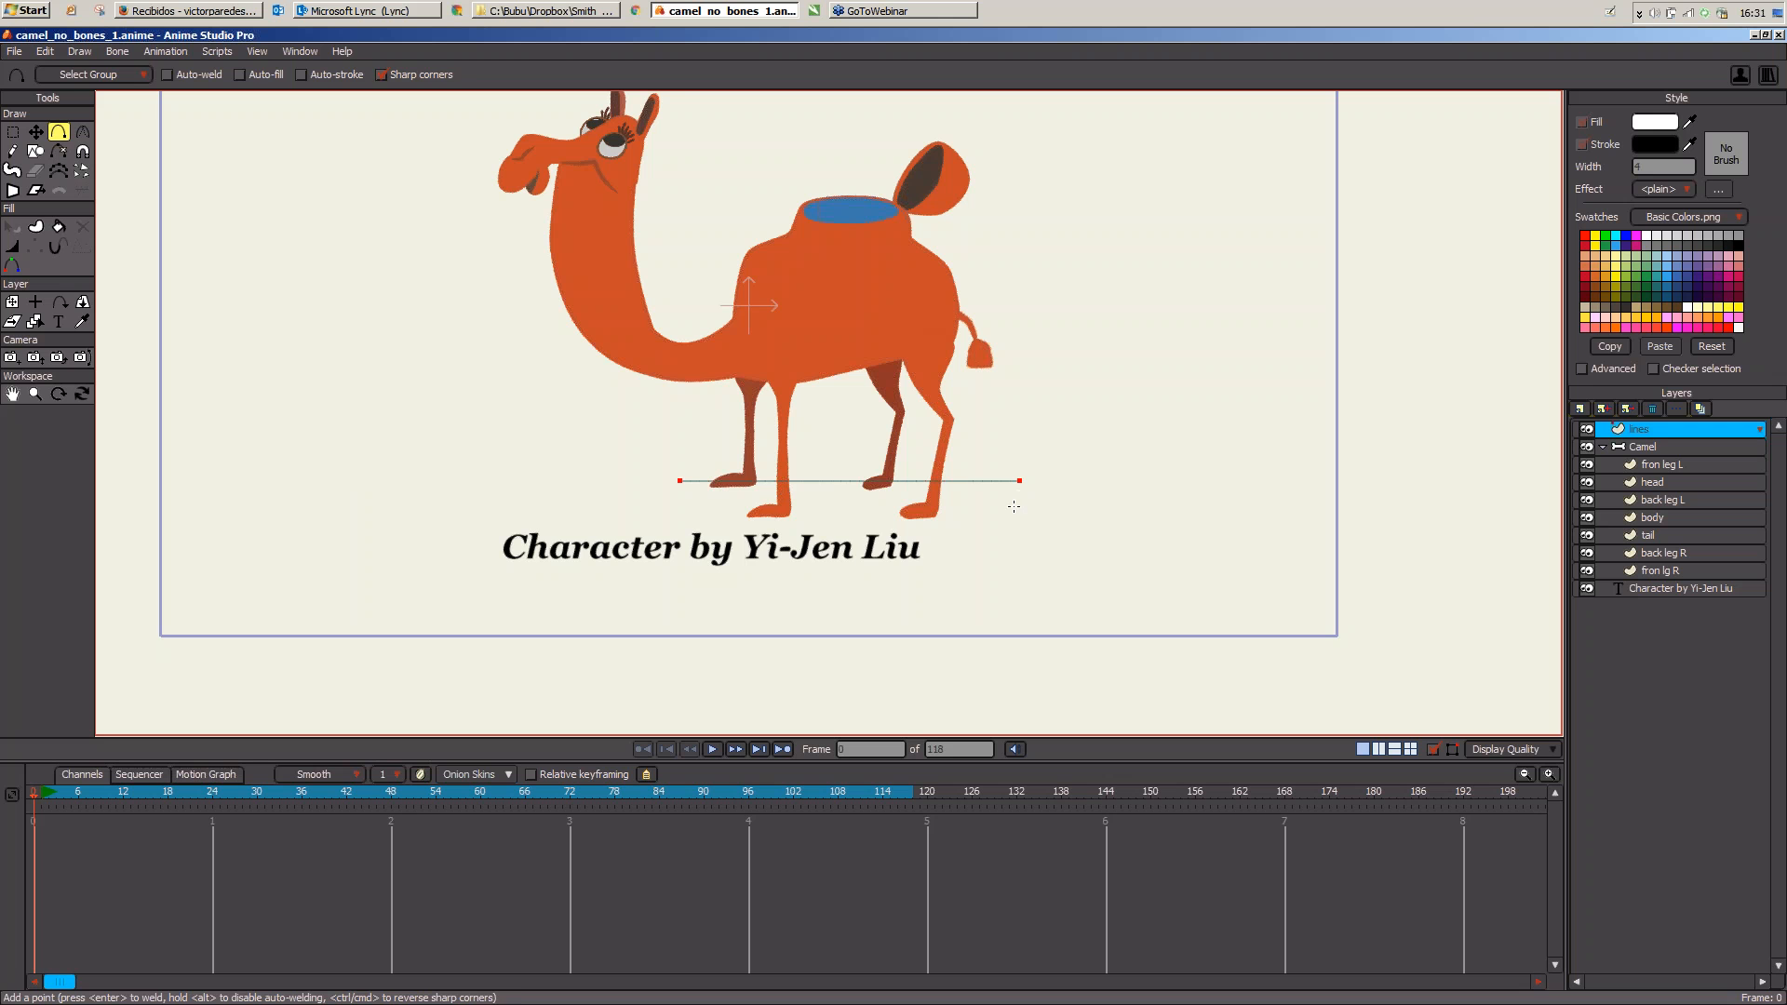
{"action": "key", "text": "t"}
{"action": "left_click_drag", "start_coordinate": [875, 520], "coordinate": [910, 515]}
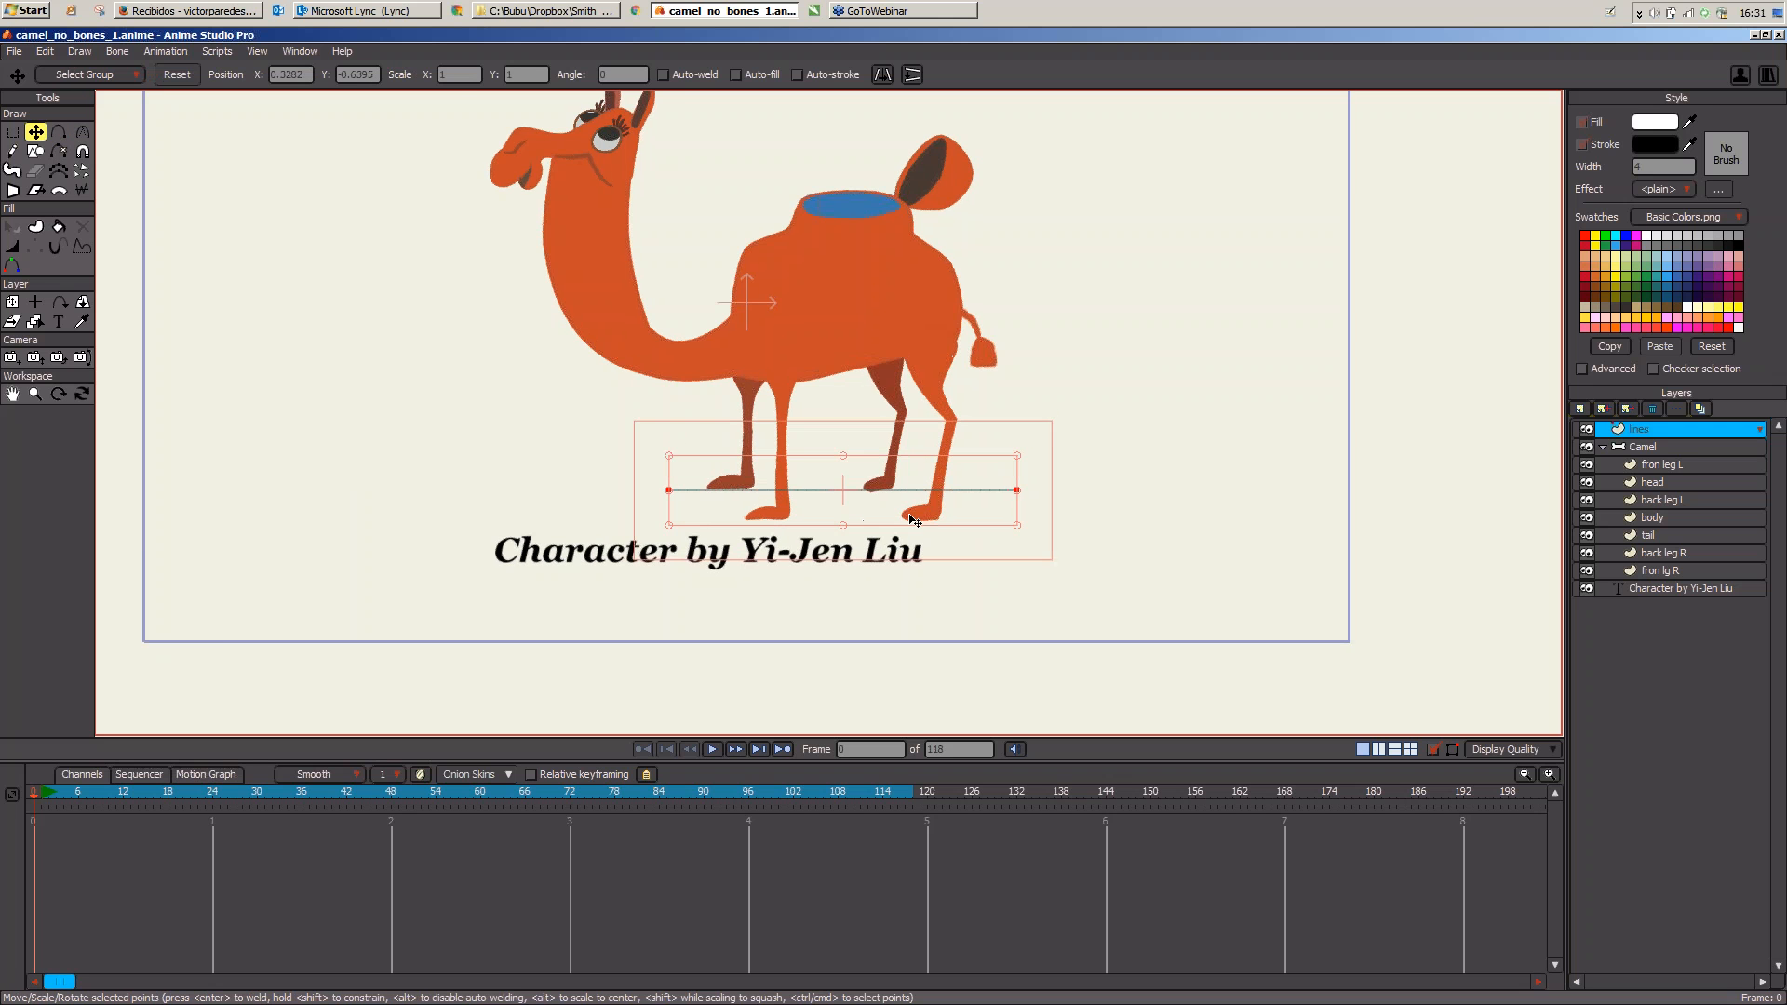
{"action": "scroll", "coordinate": [915, 521], "scroll_direction": "up", "scroll_amount": 3}
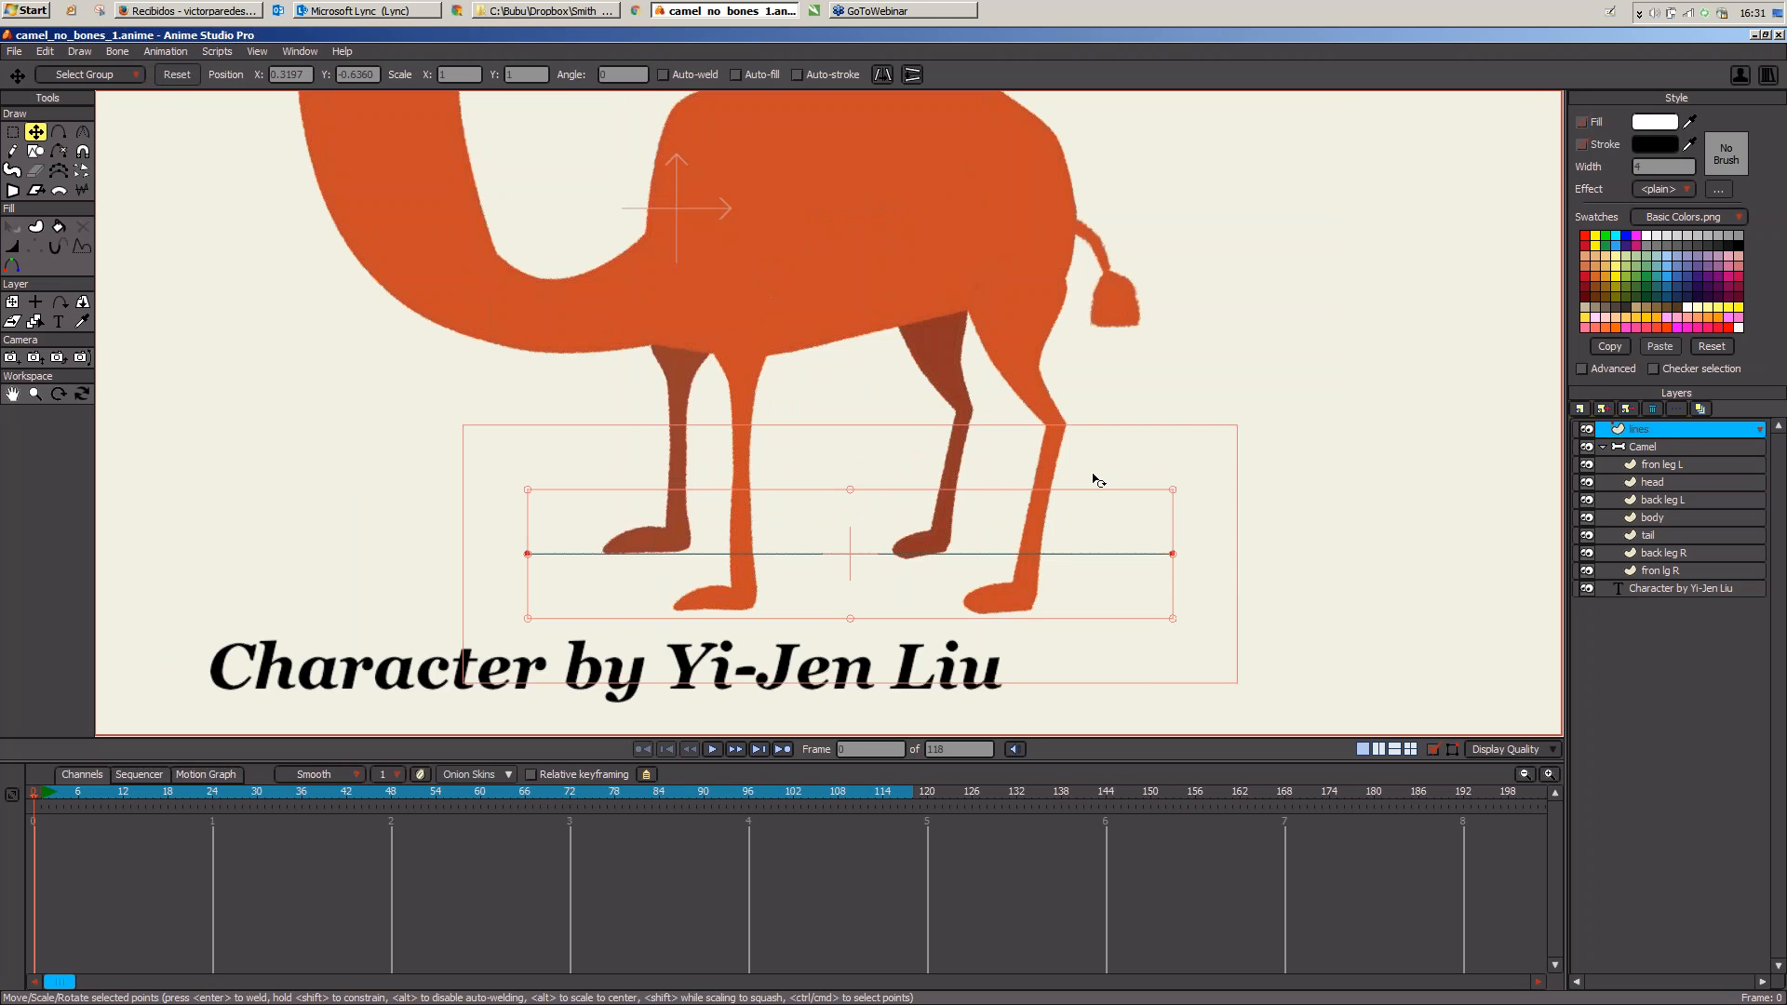
Step: Place a copy of the ground line under the near feet and stretch both lines to about the width of the frame
{"action": "left_click_drag", "start_coordinate": [1105, 520], "coordinate": [1102, 579]}
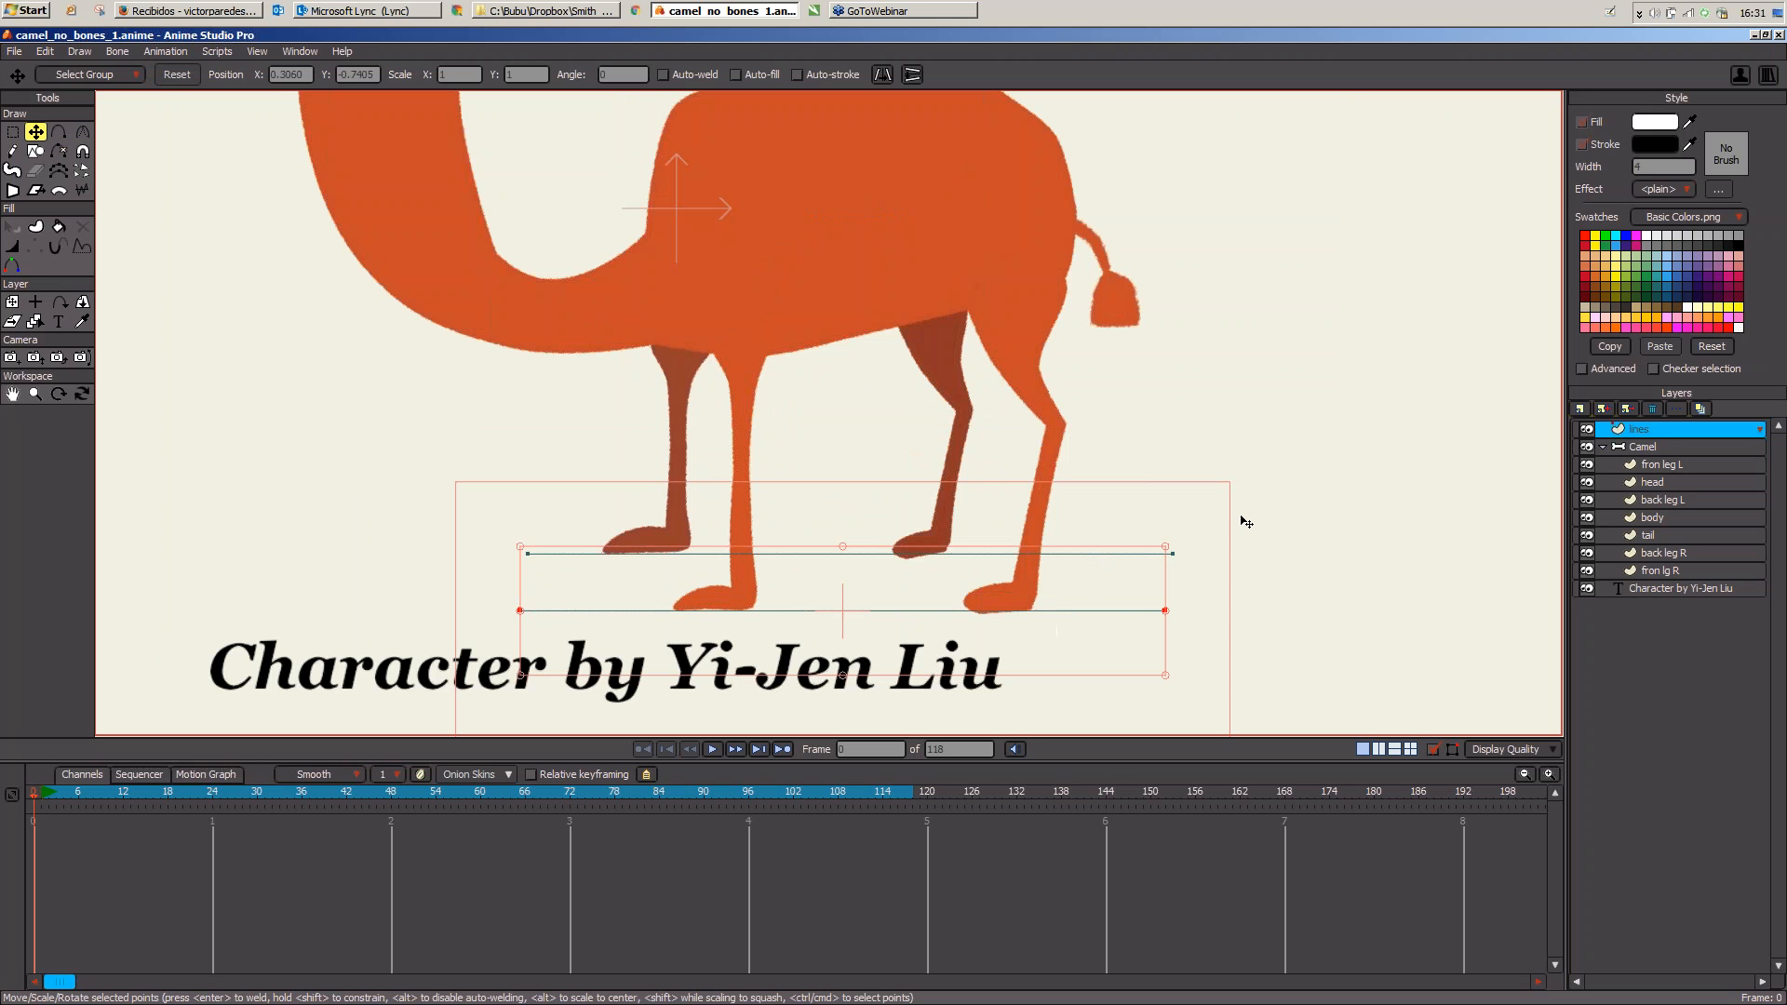
{"action": "left_click_drag", "start_coordinate": [1242, 517], "coordinate": [1229, 516]}
{"action": "scroll", "coordinate": [1229, 520], "scroll_direction": "down", "scroll_amount": 3}
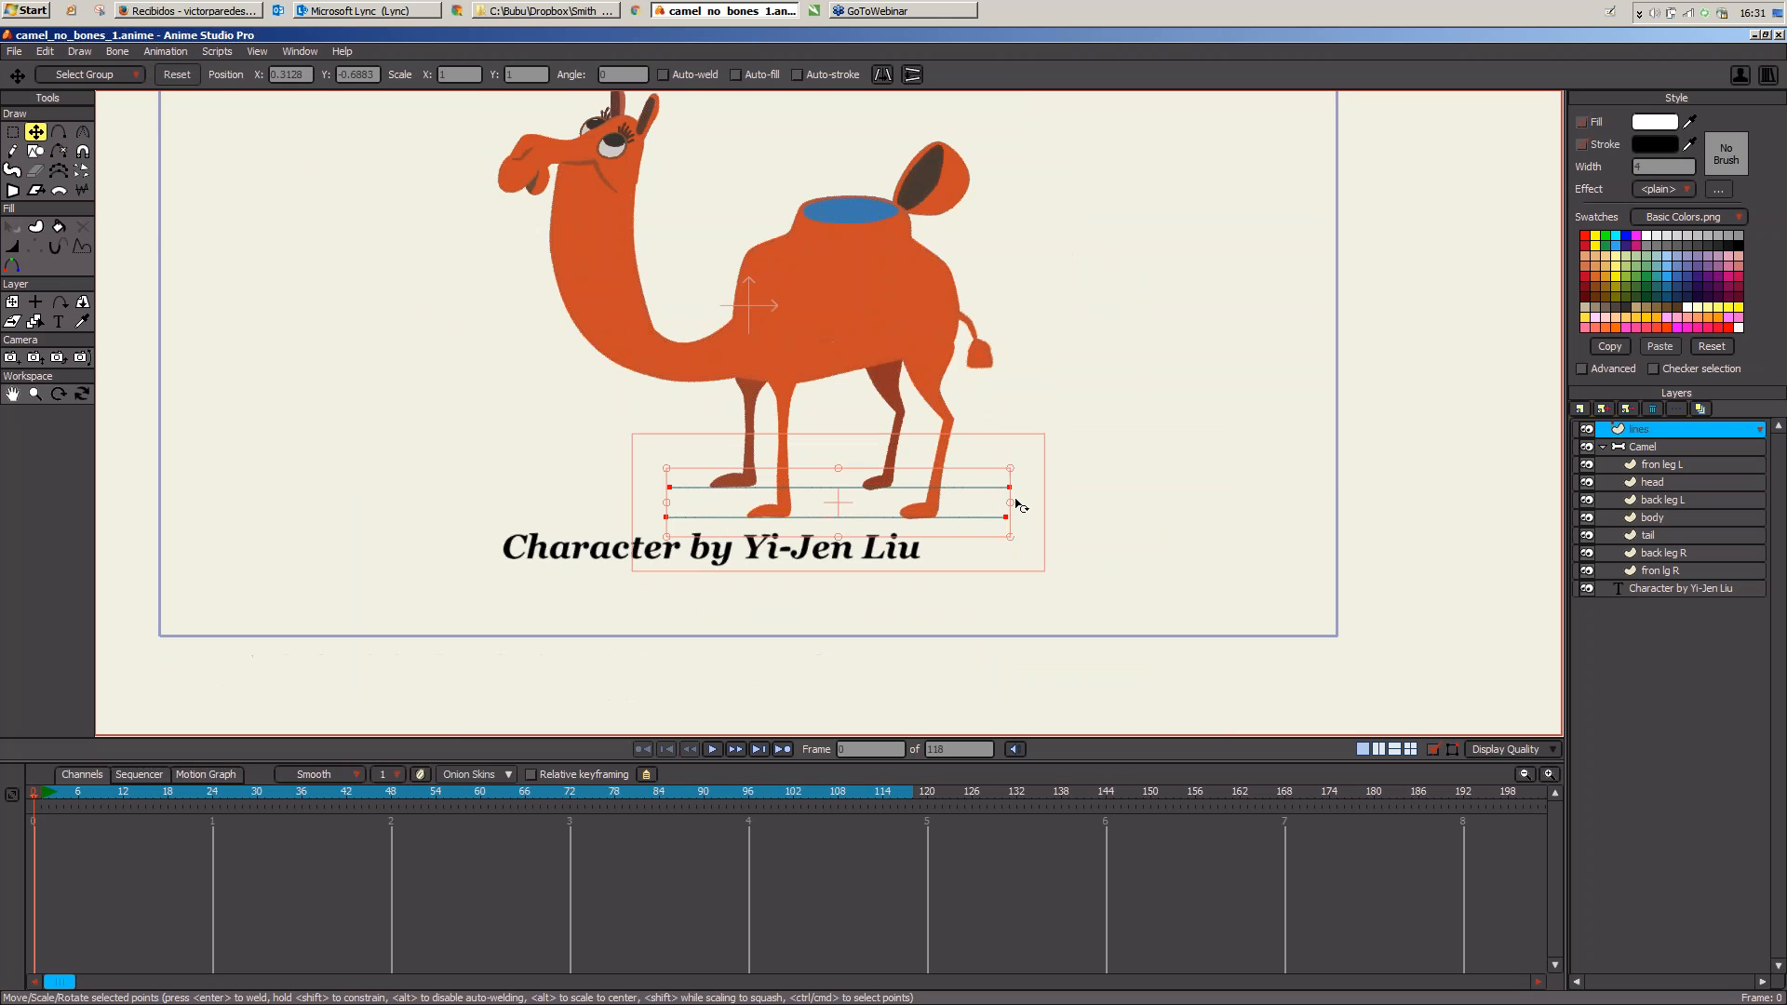
{"action": "left_click_drag", "start_coordinate": [1018, 506], "coordinate": [1445, 516]}
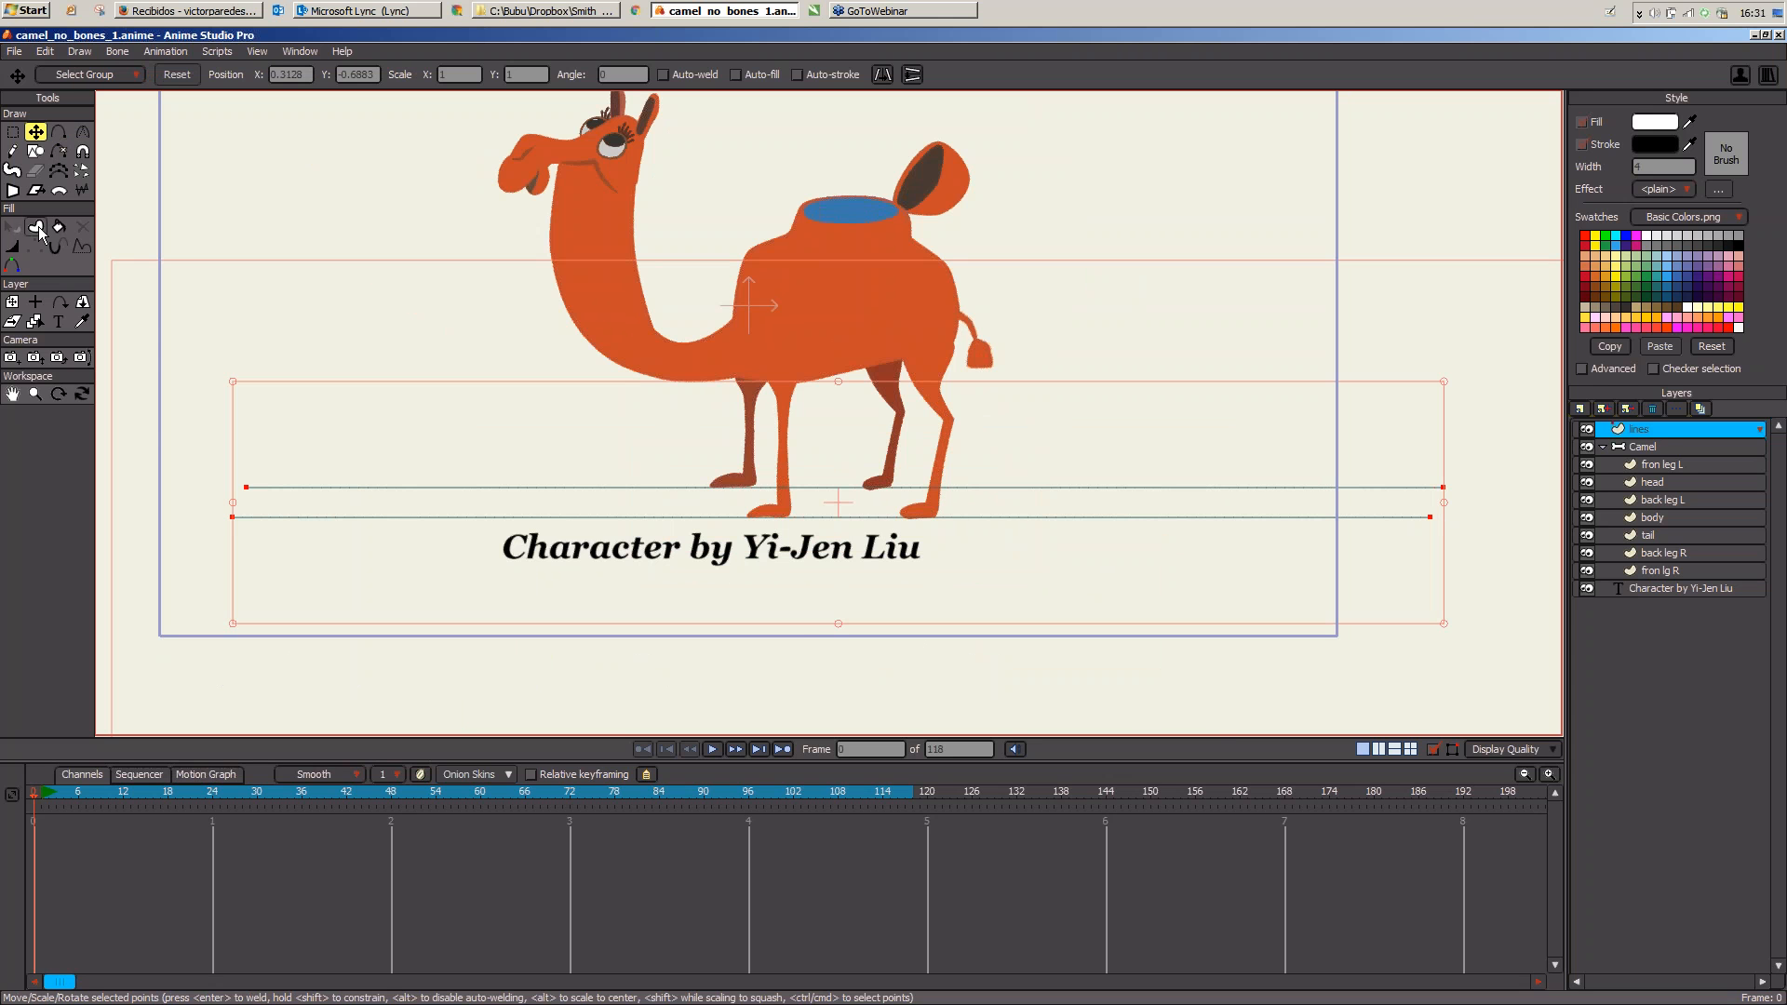
Step: Create a stroke-only black shape of width 4 from both ground lines
{"action": "left_click", "coordinate": [38, 229]}
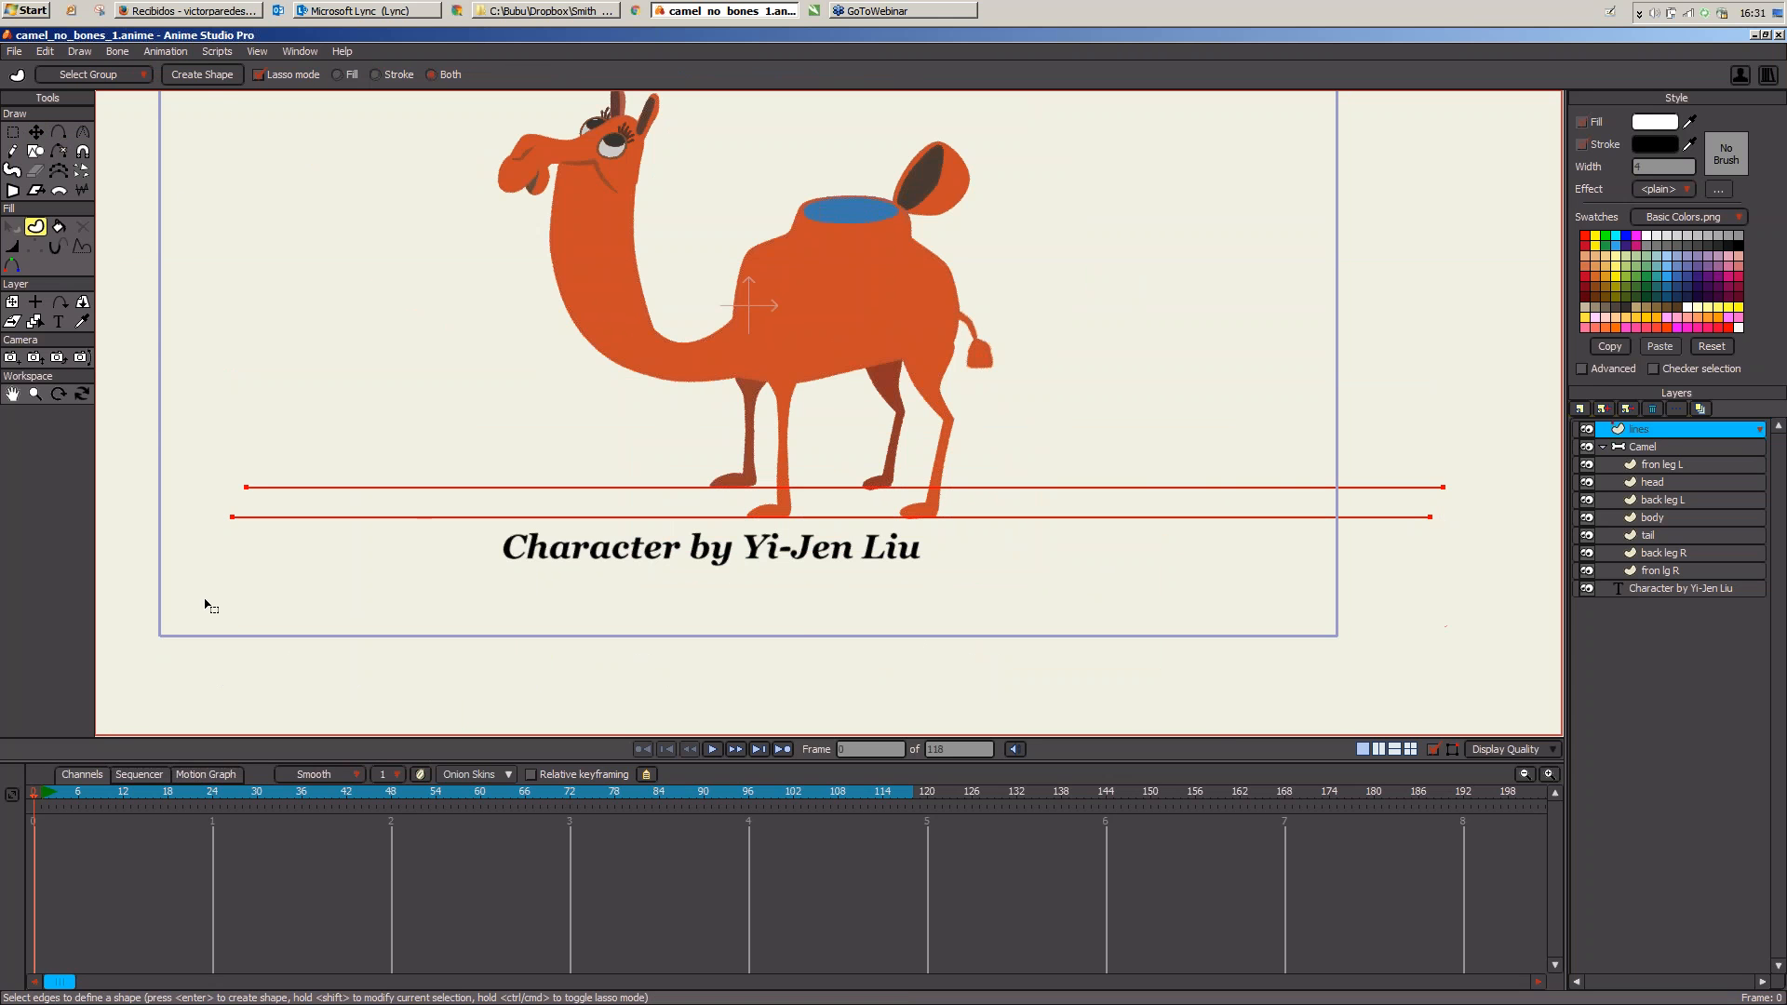
{"action": "left_click", "coordinate": [209, 76]}
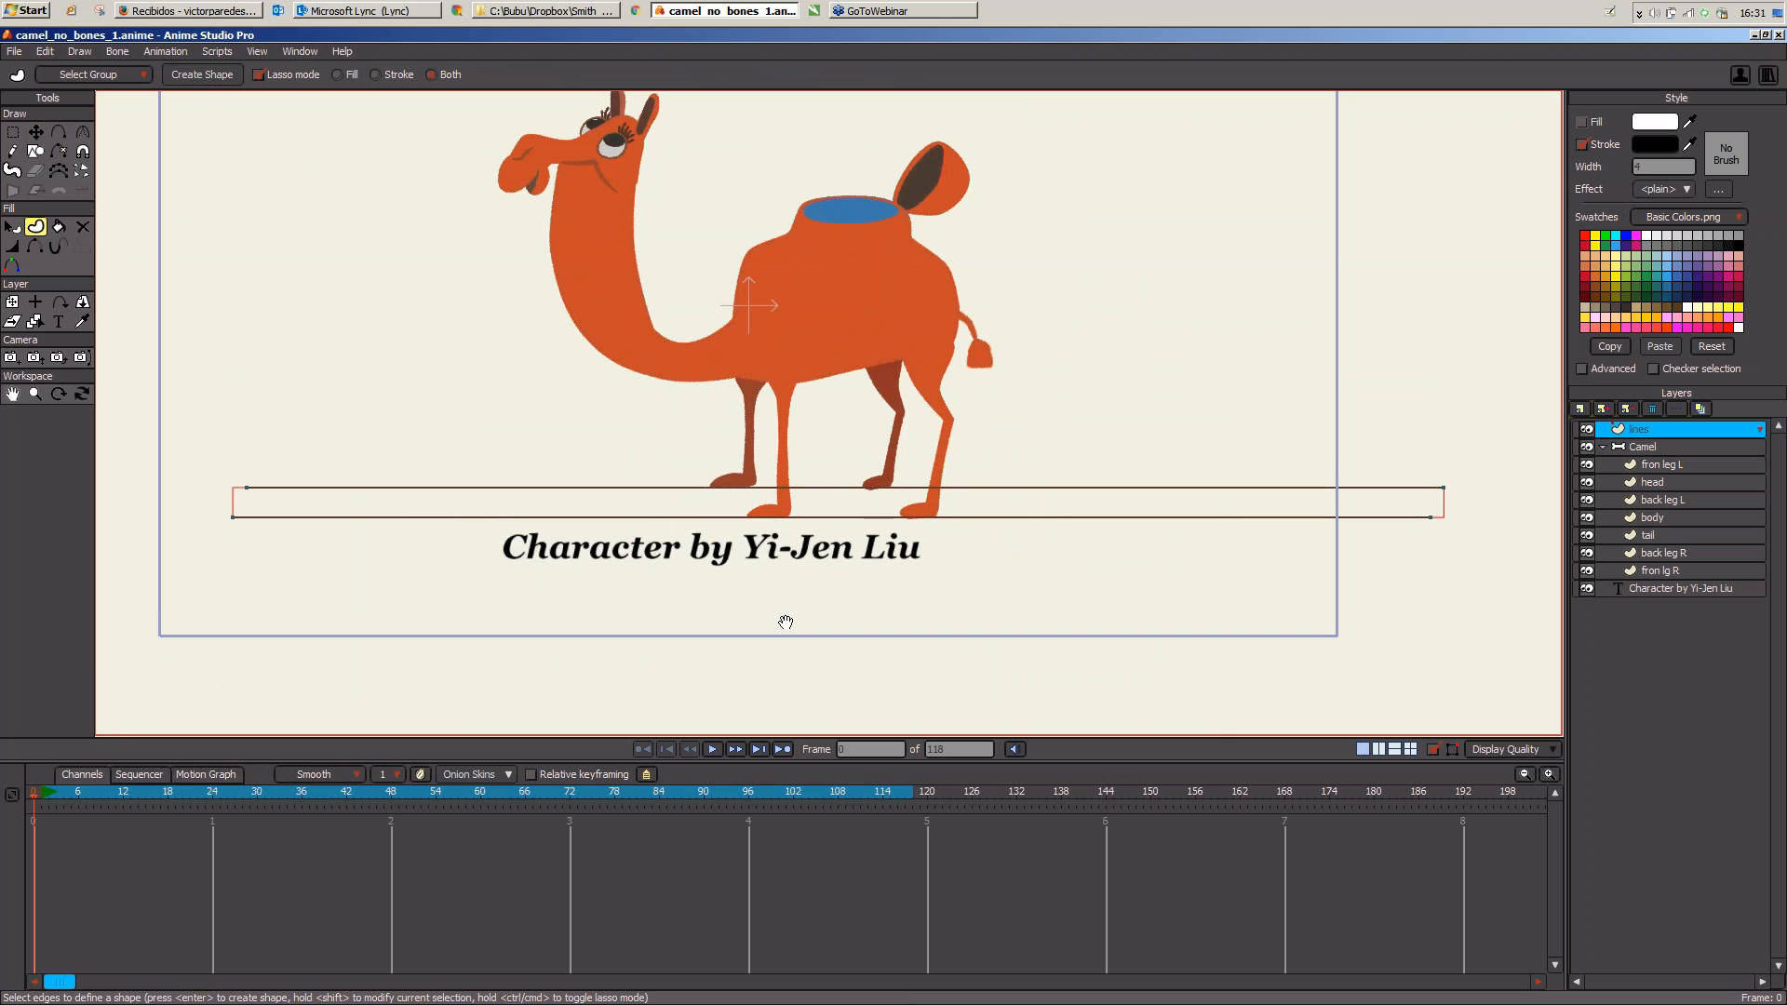
{"action": "left_click_drag", "start_coordinate": [786, 622], "coordinate": [798, 620]}
{"action": "scroll", "coordinate": [798, 620], "scroll_direction": "up", "scroll_amount": 1}
{"action": "key", "text": "g"}
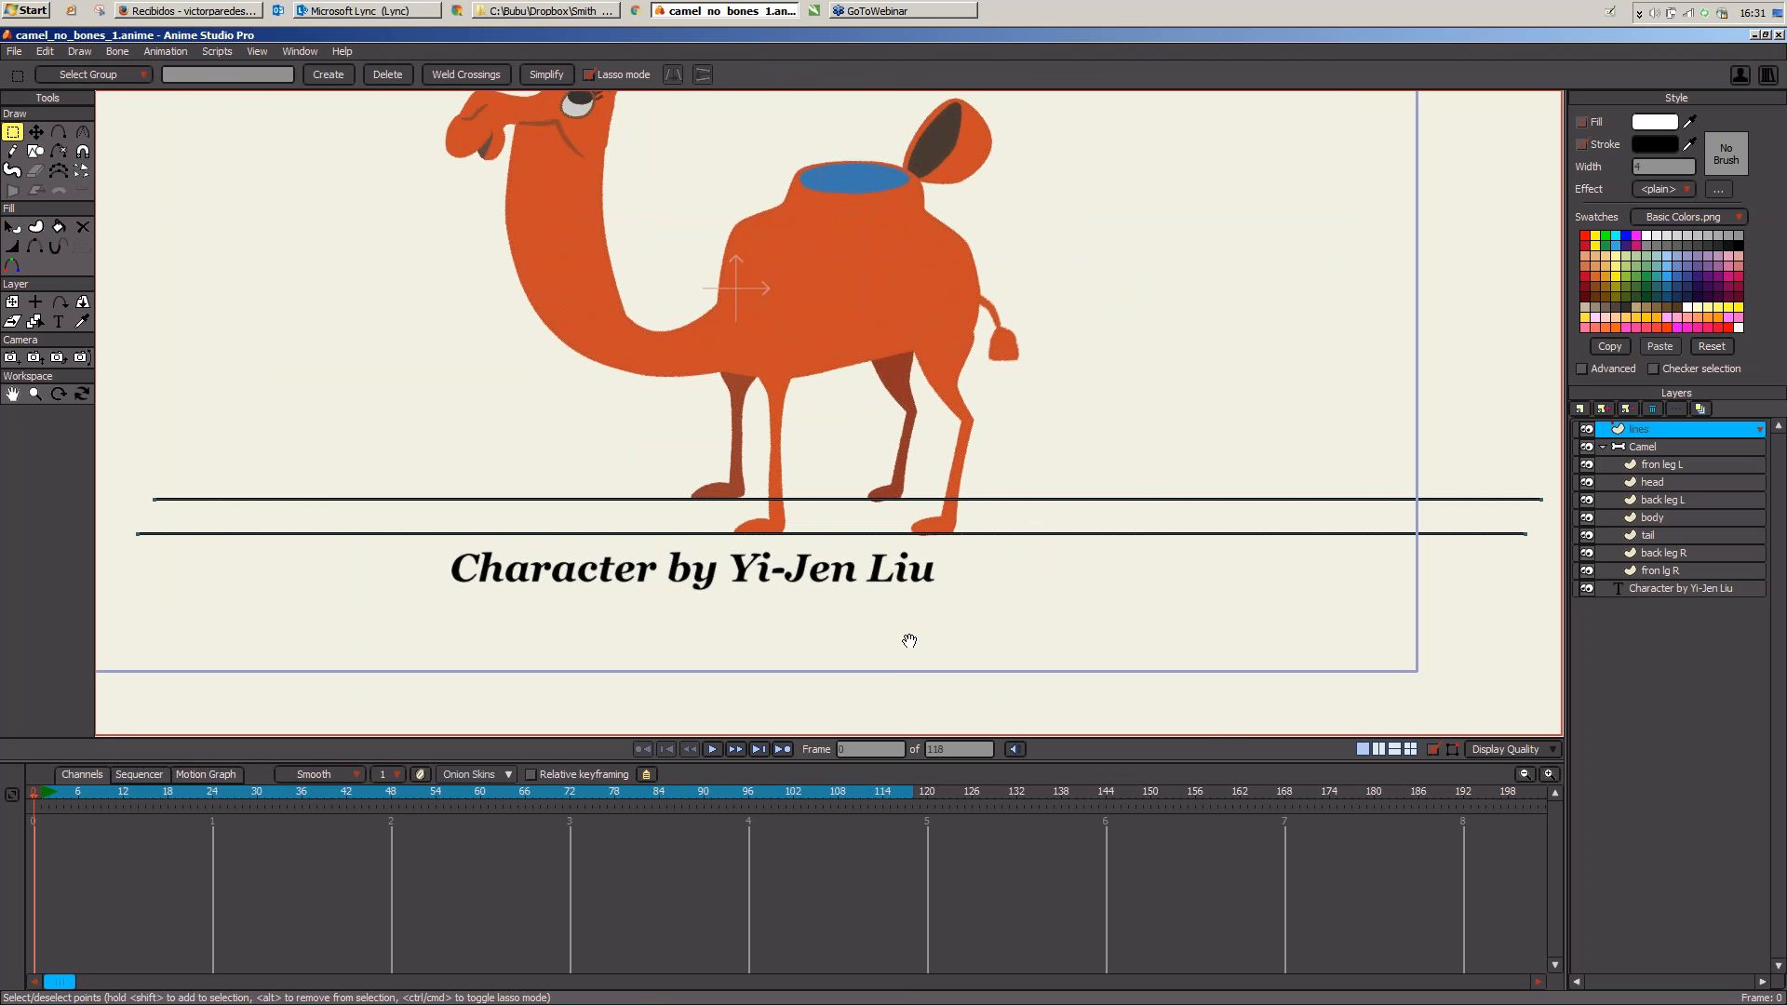
{"action": "left_click_drag", "start_coordinate": [909, 638], "coordinate": [748, 655]}
Step: Draw an upright stroked rectangle around the camel's front feet, crossing both ground lines
{"action": "left_click", "coordinate": [36, 151]}
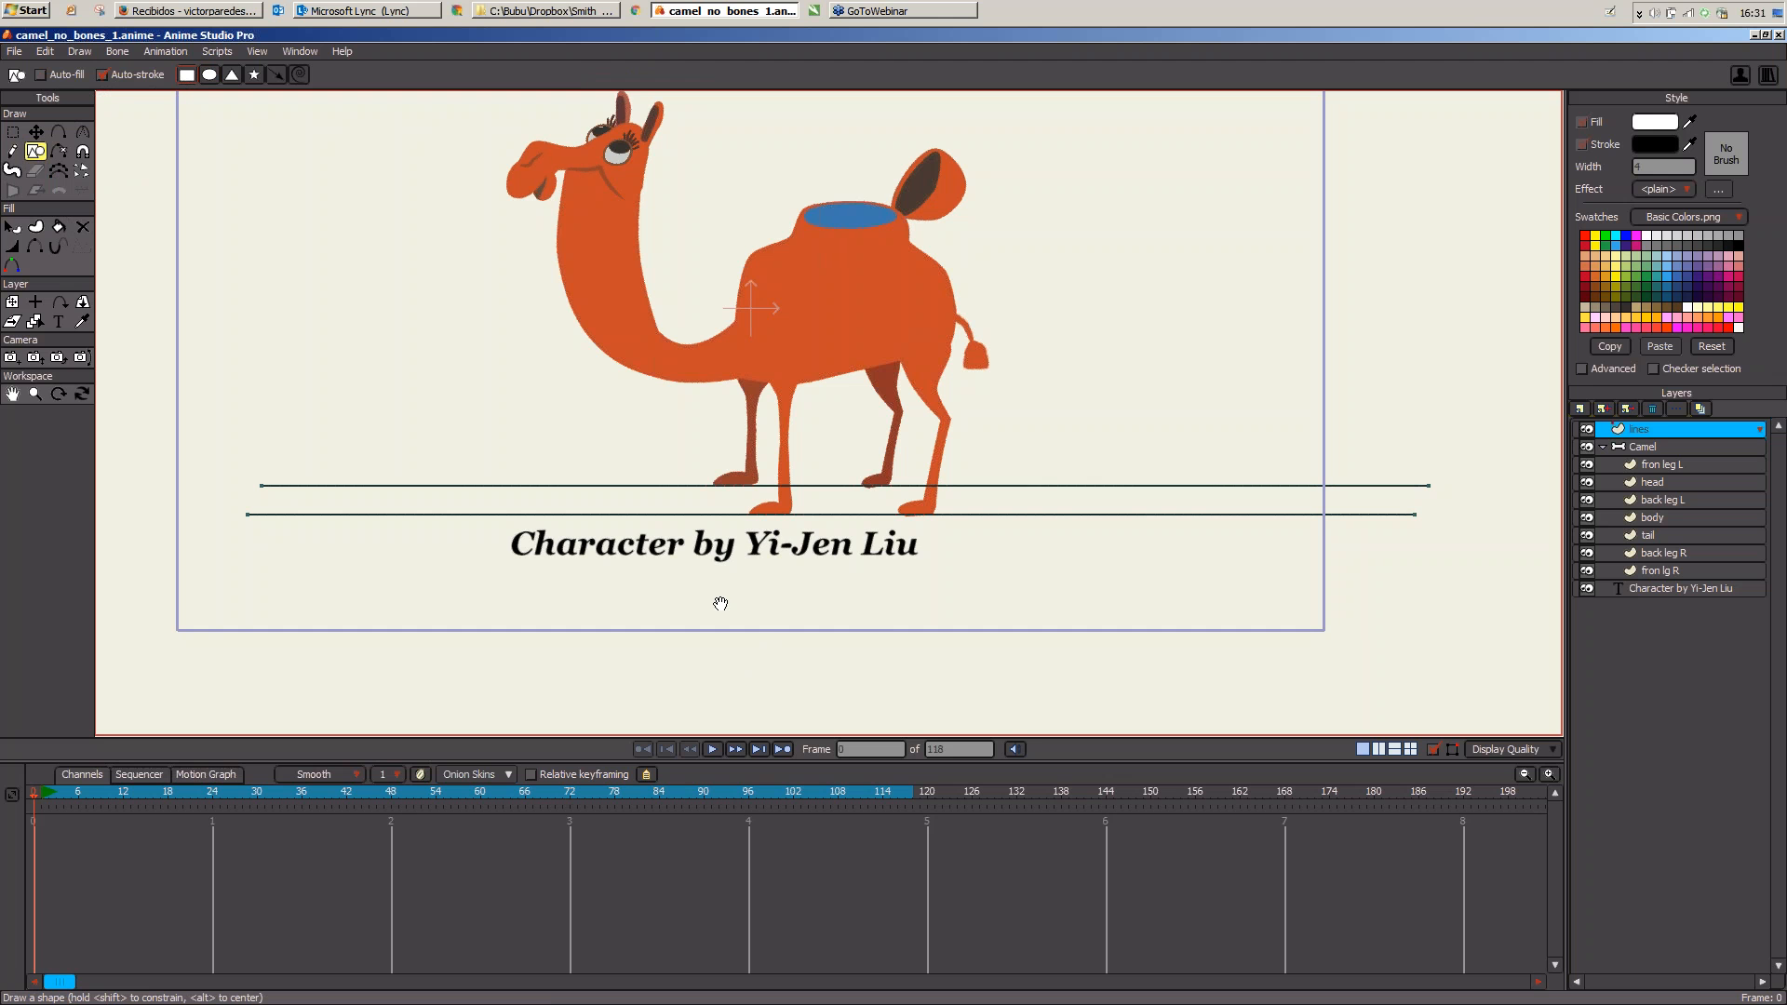
{"action": "scroll", "coordinate": [720, 603], "scroll_direction": "up", "scroll_amount": 1}
{"action": "scroll", "coordinate": [824, 574], "scroll_direction": "up", "scroll_amount": 1}
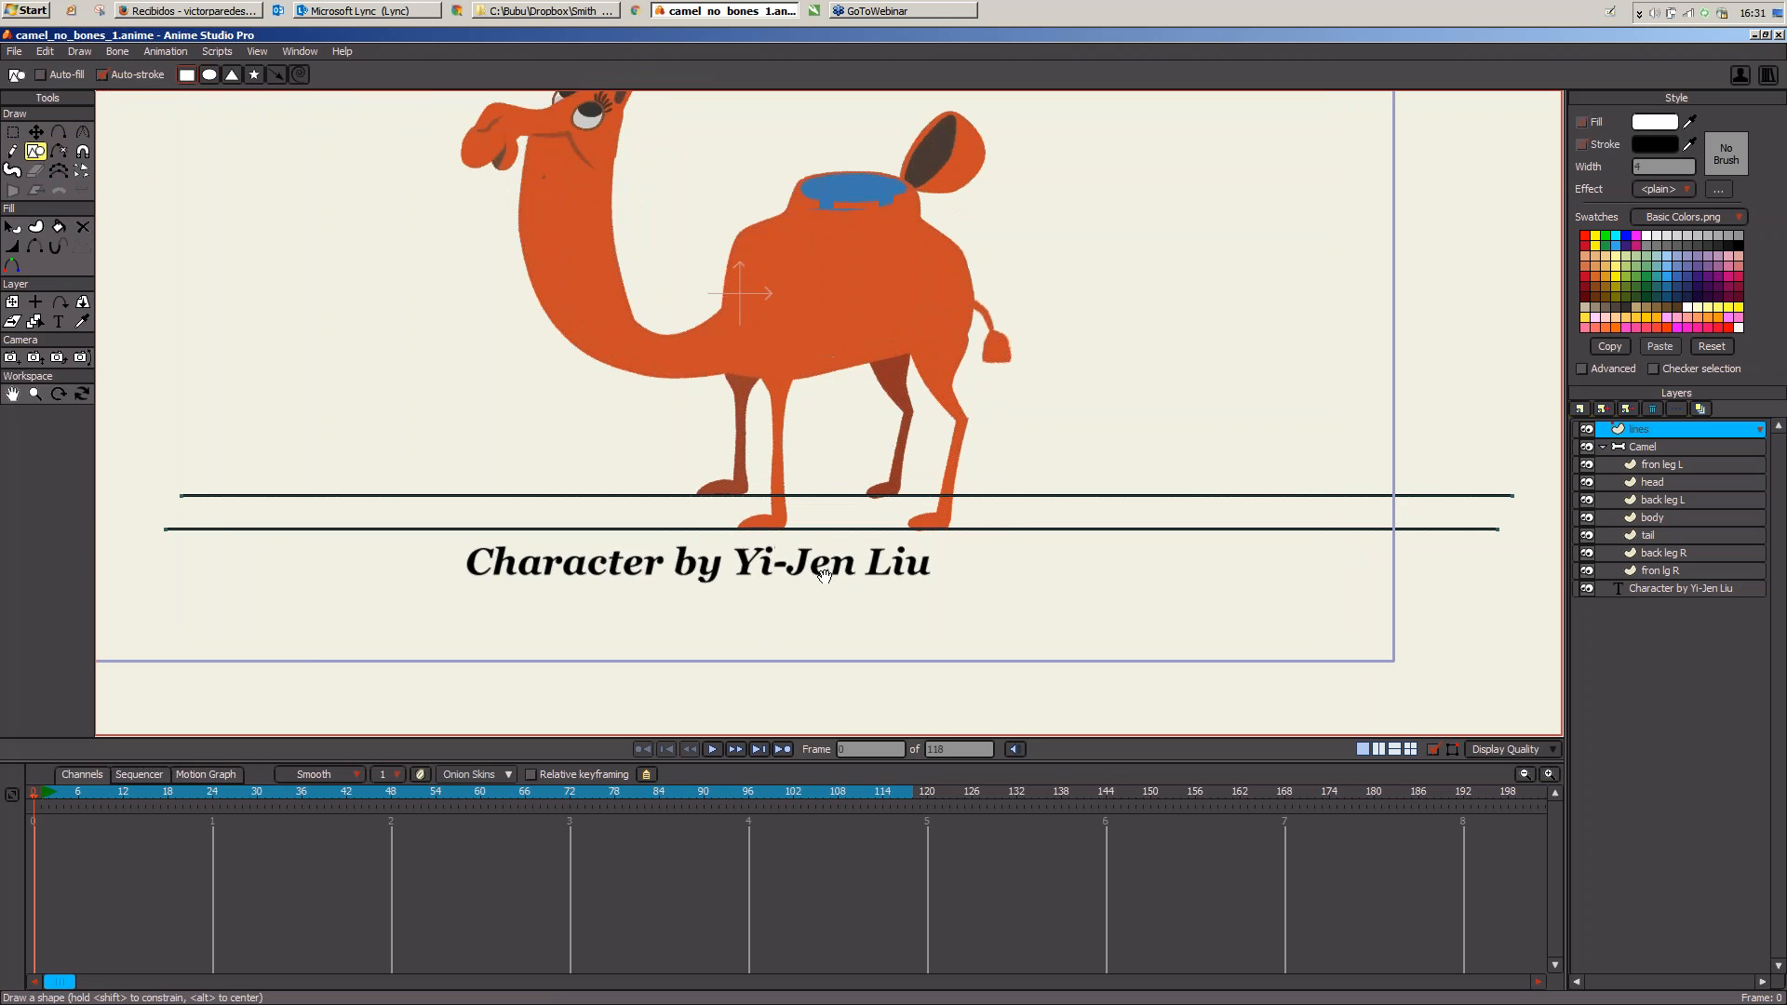
{"action": "scroll", "coordinate": [824, 575], "scroll_direction": "up", "scroll_amount": 1}
{"action": "scroll", "coordinate": [798, 630], "scroll_direction": "down", "scroll_amount": 1}
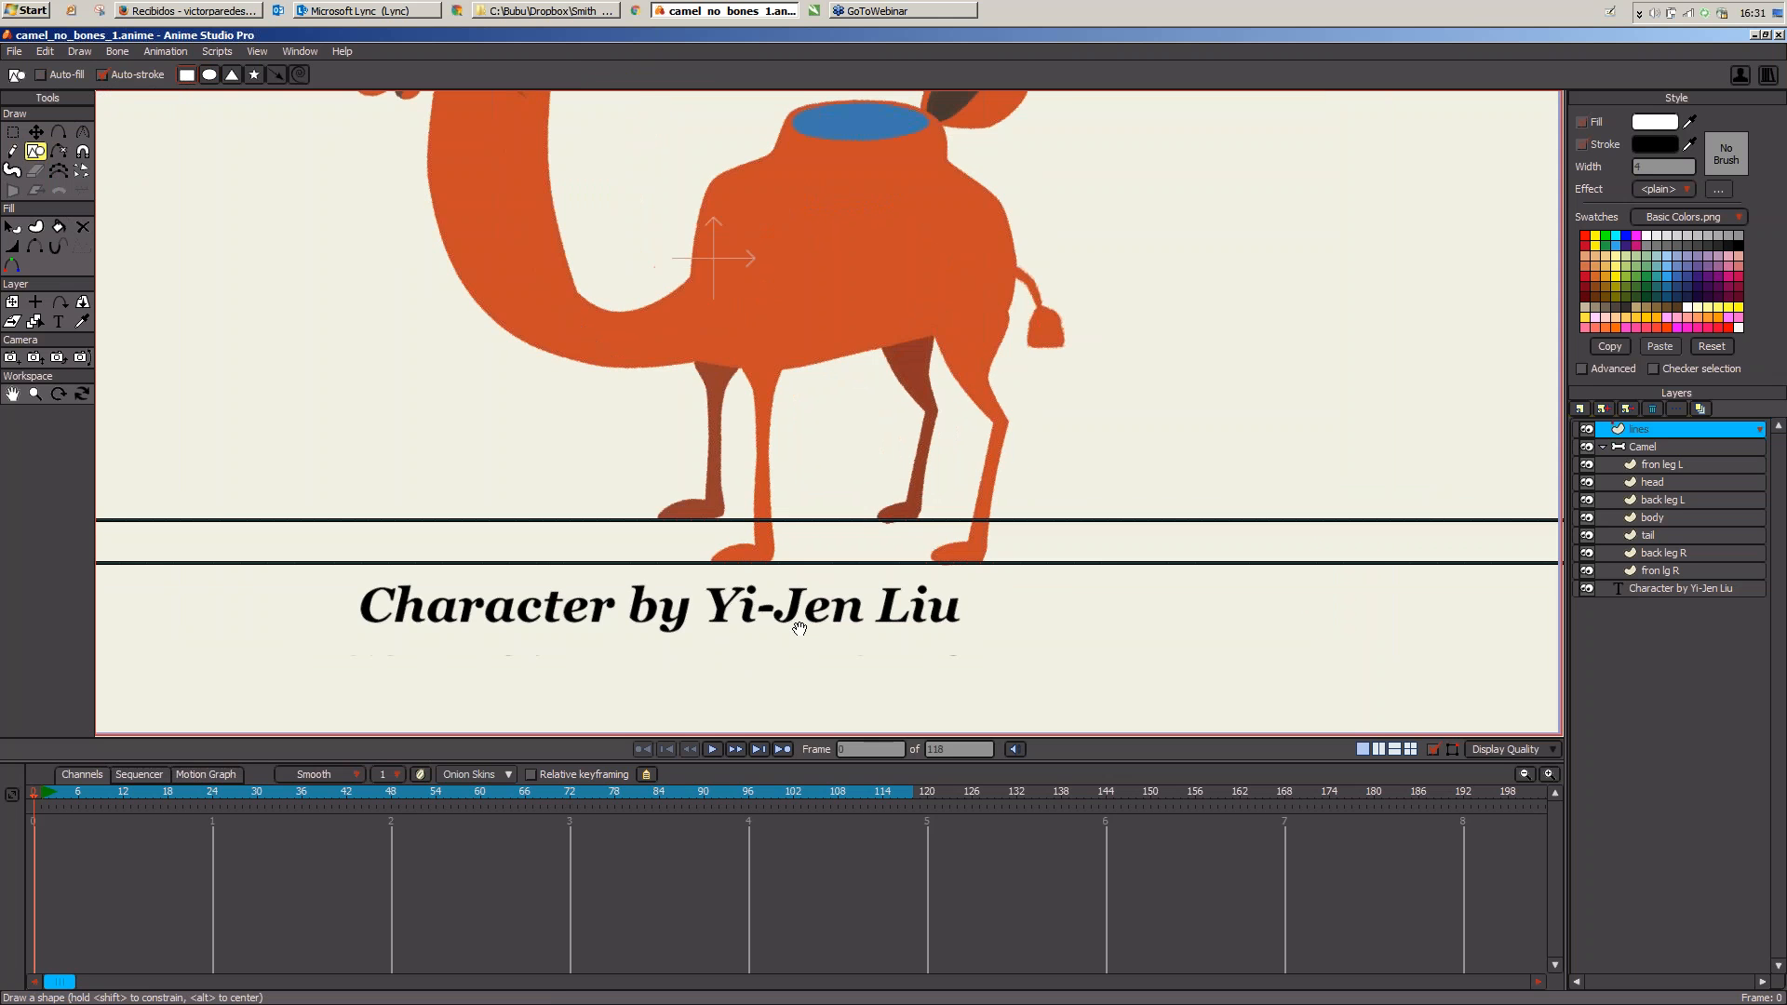
{"action": "scroll", "coordinate": [799, 629], "scroll_direction": "down", "scroll_amount": 1}
{"action": "mouse_move", "coordinate": [579, 416]}
{"action": "left_mouse_down"}
{"action": "mouse_move", "coordinate": [681, 502]}
{"action": "mouse_move", "coordinate": [718, 564]}
{"action": "mouse_move", "coordinate": [707, 605]}
{"action": "left_mouse_up"}
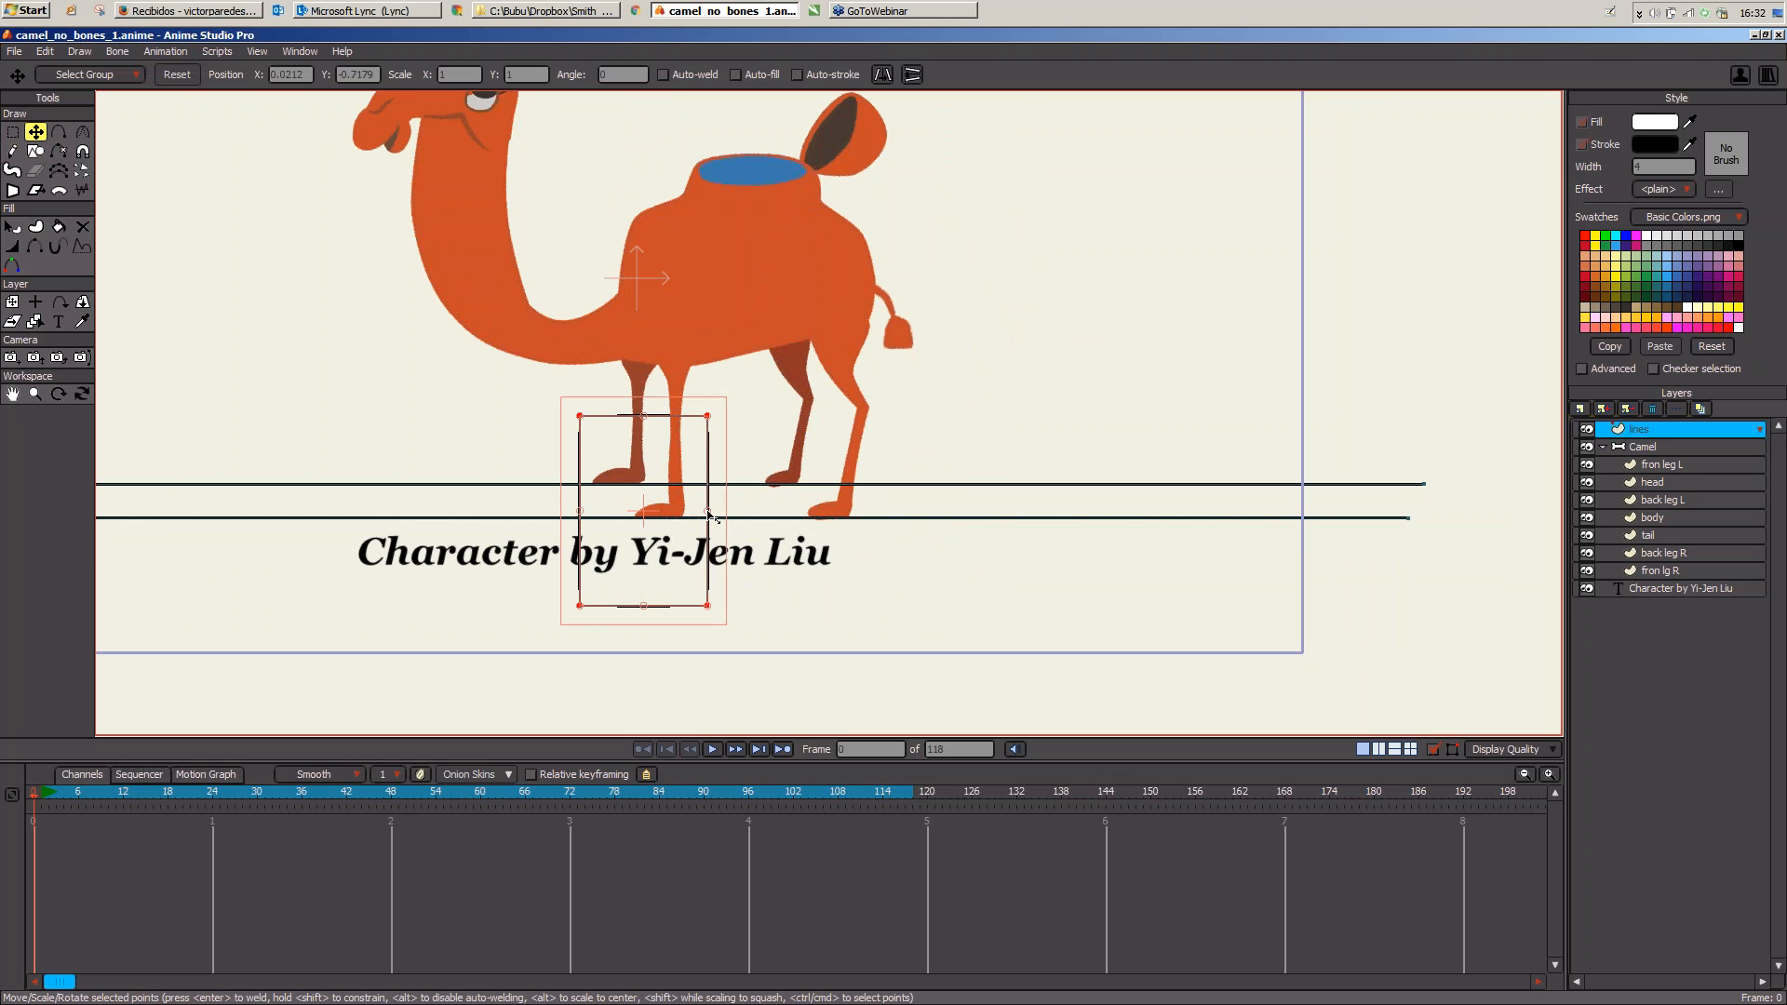
Step: Narrow the rectangle from both sides so it closely frames the two front feet
{"action": "mouse_move", "coordinate": [709, 518]}
{"action": "left_mouse_down"}
{"action": "mouse_move", "coordinate": [637, 517]}
{"action": "mouse_move", "coordinate": [705, 529]}
{"action": "left_mouse_up"}
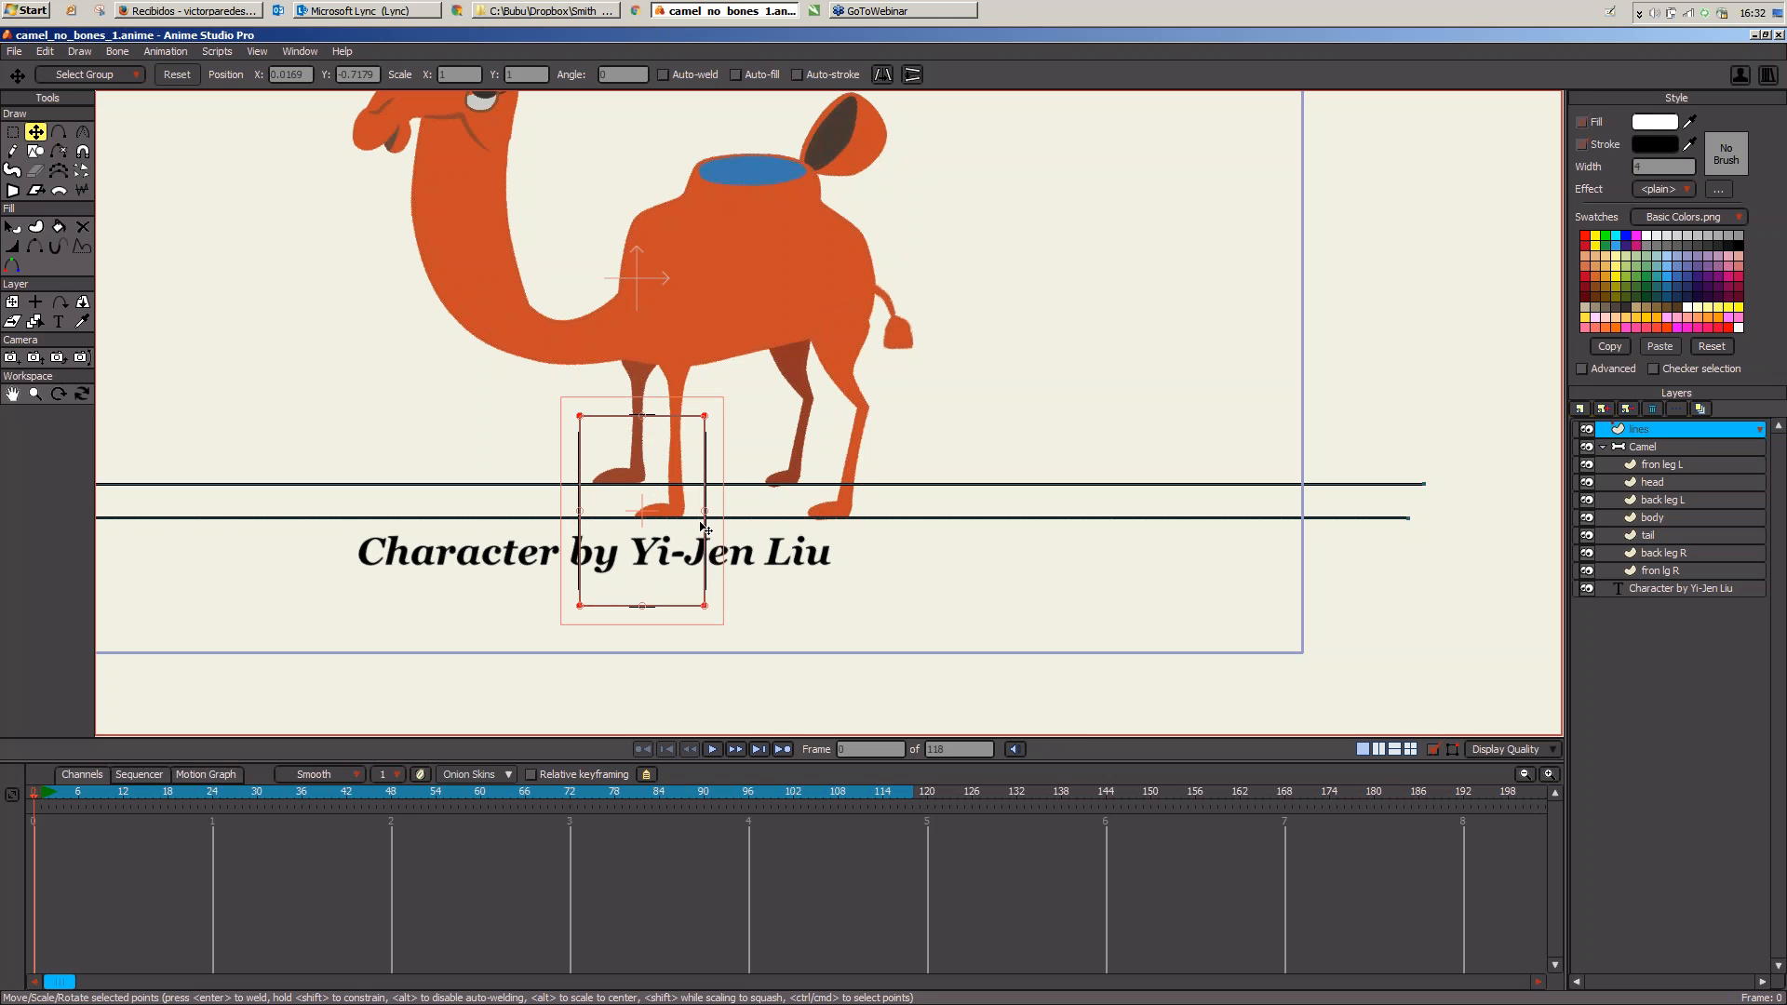
{"action": "left_click_drag", "start_coordinate": [579, 514], "coordinate": [679, 517]}
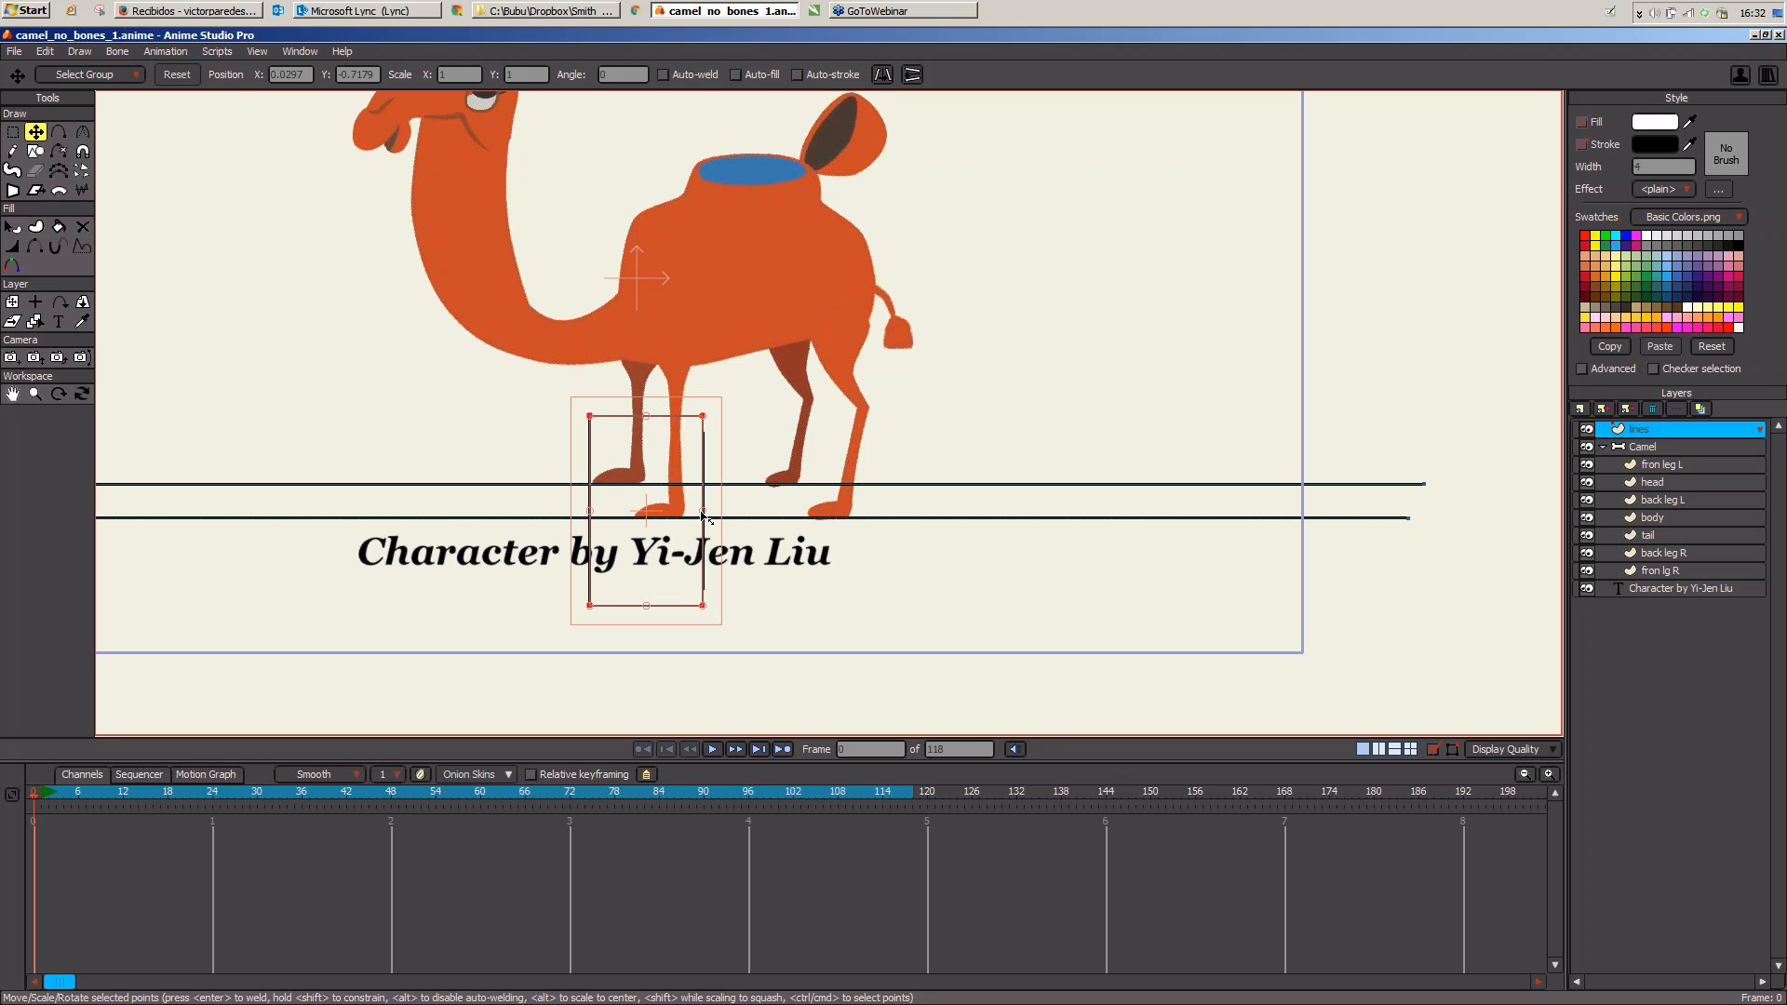
{"action": "left_click_drag", "start_coordinate": [703, 512], "coordinate": [701, 513]}
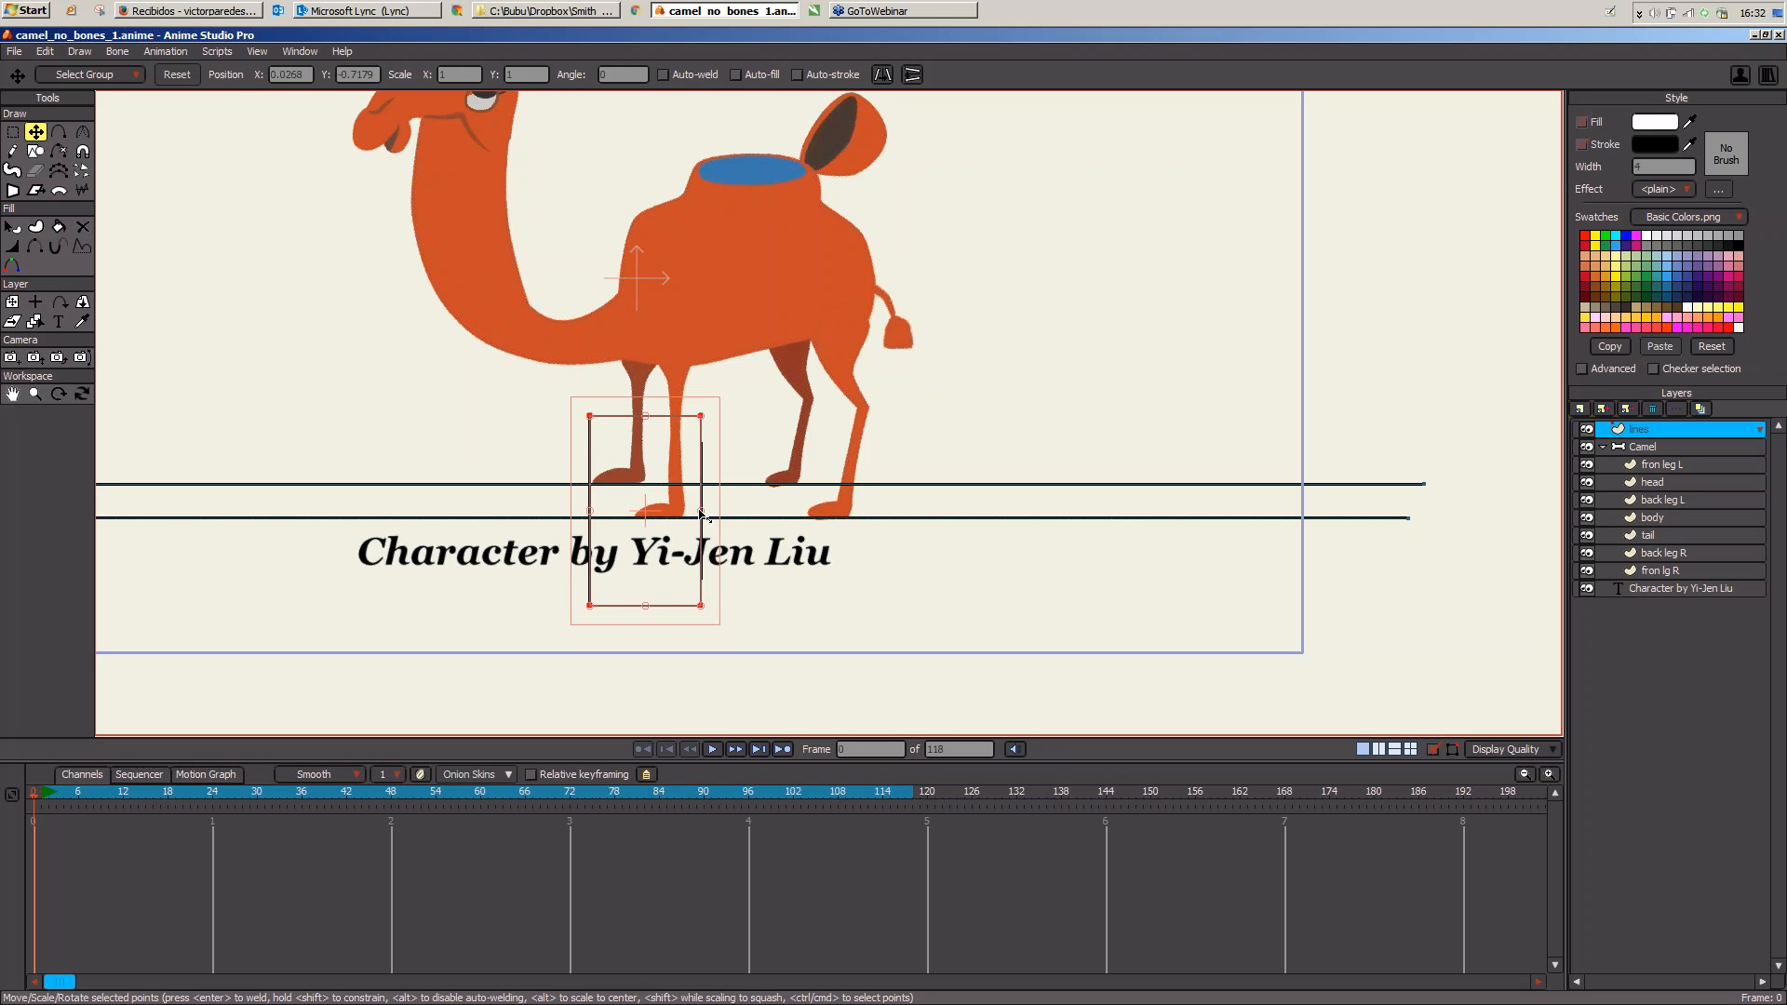
{"action": "left_click", "coordinate": [700, 512]}
{"action": "left_click", "coordinate": [673, 510]}
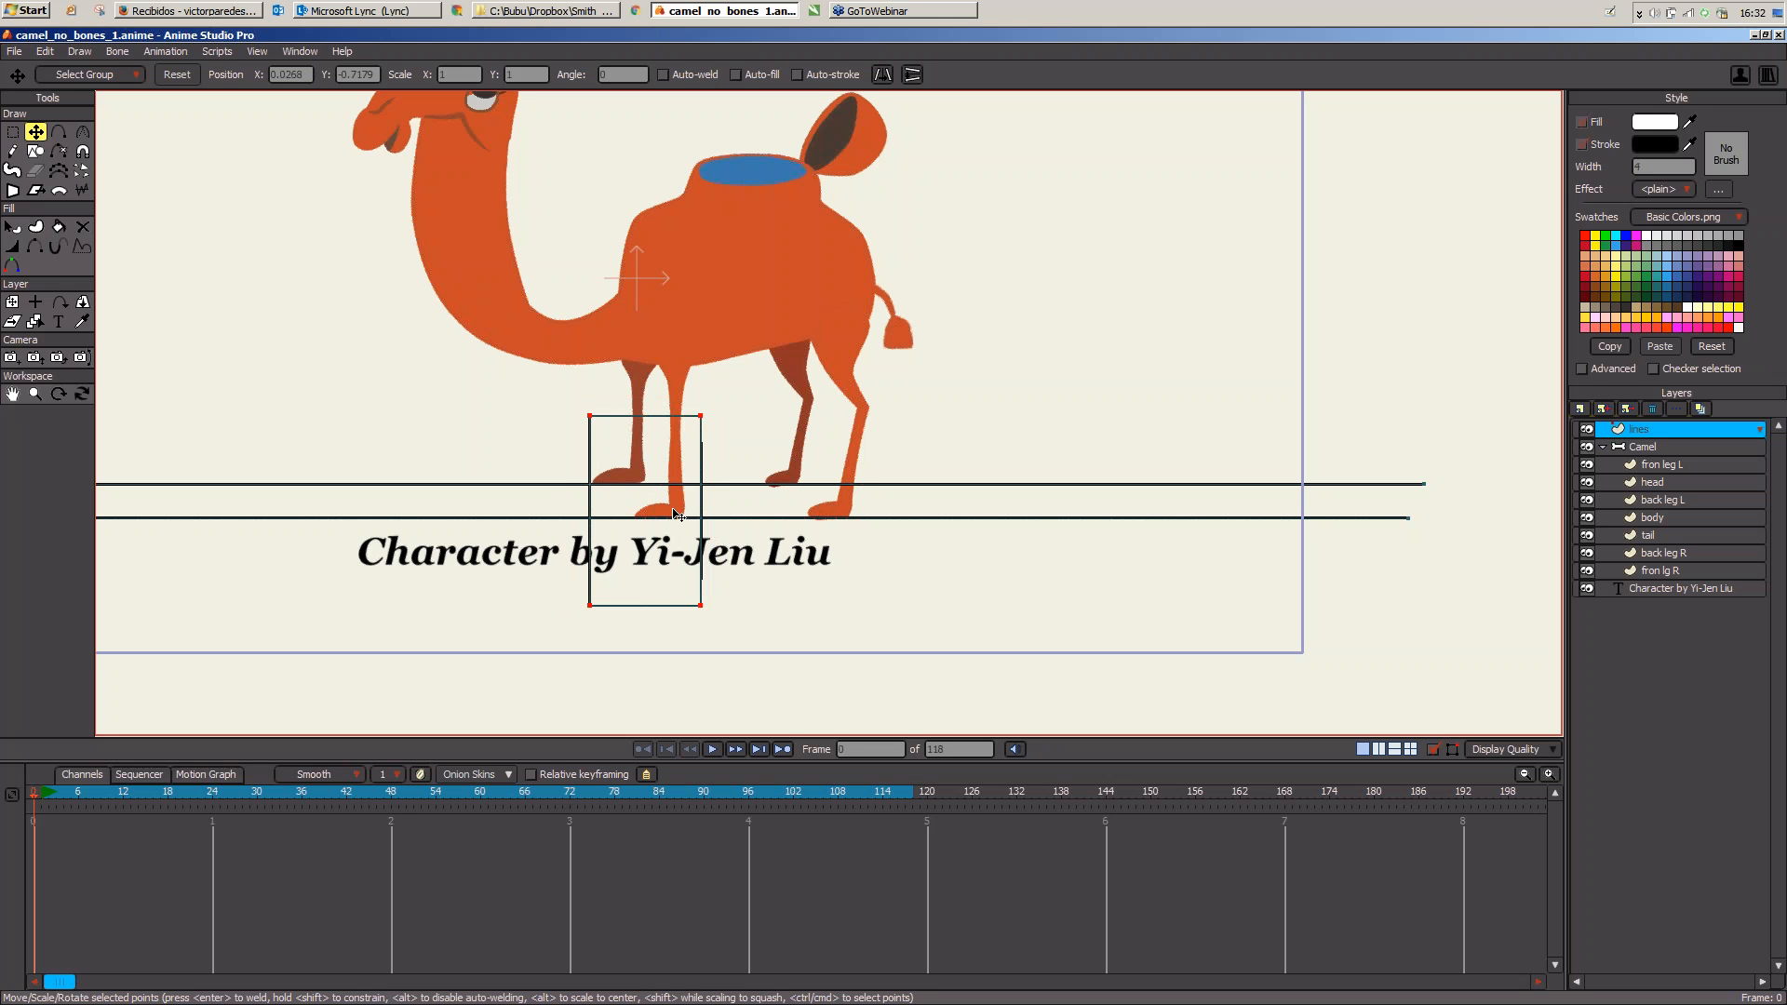
Step: Place a copy of the front-feet rectangle around the camel's back feet, level with the original
{"action": "left_click_drag", "start_coordinate": [676, 515], "coordinate": [823, 511]}
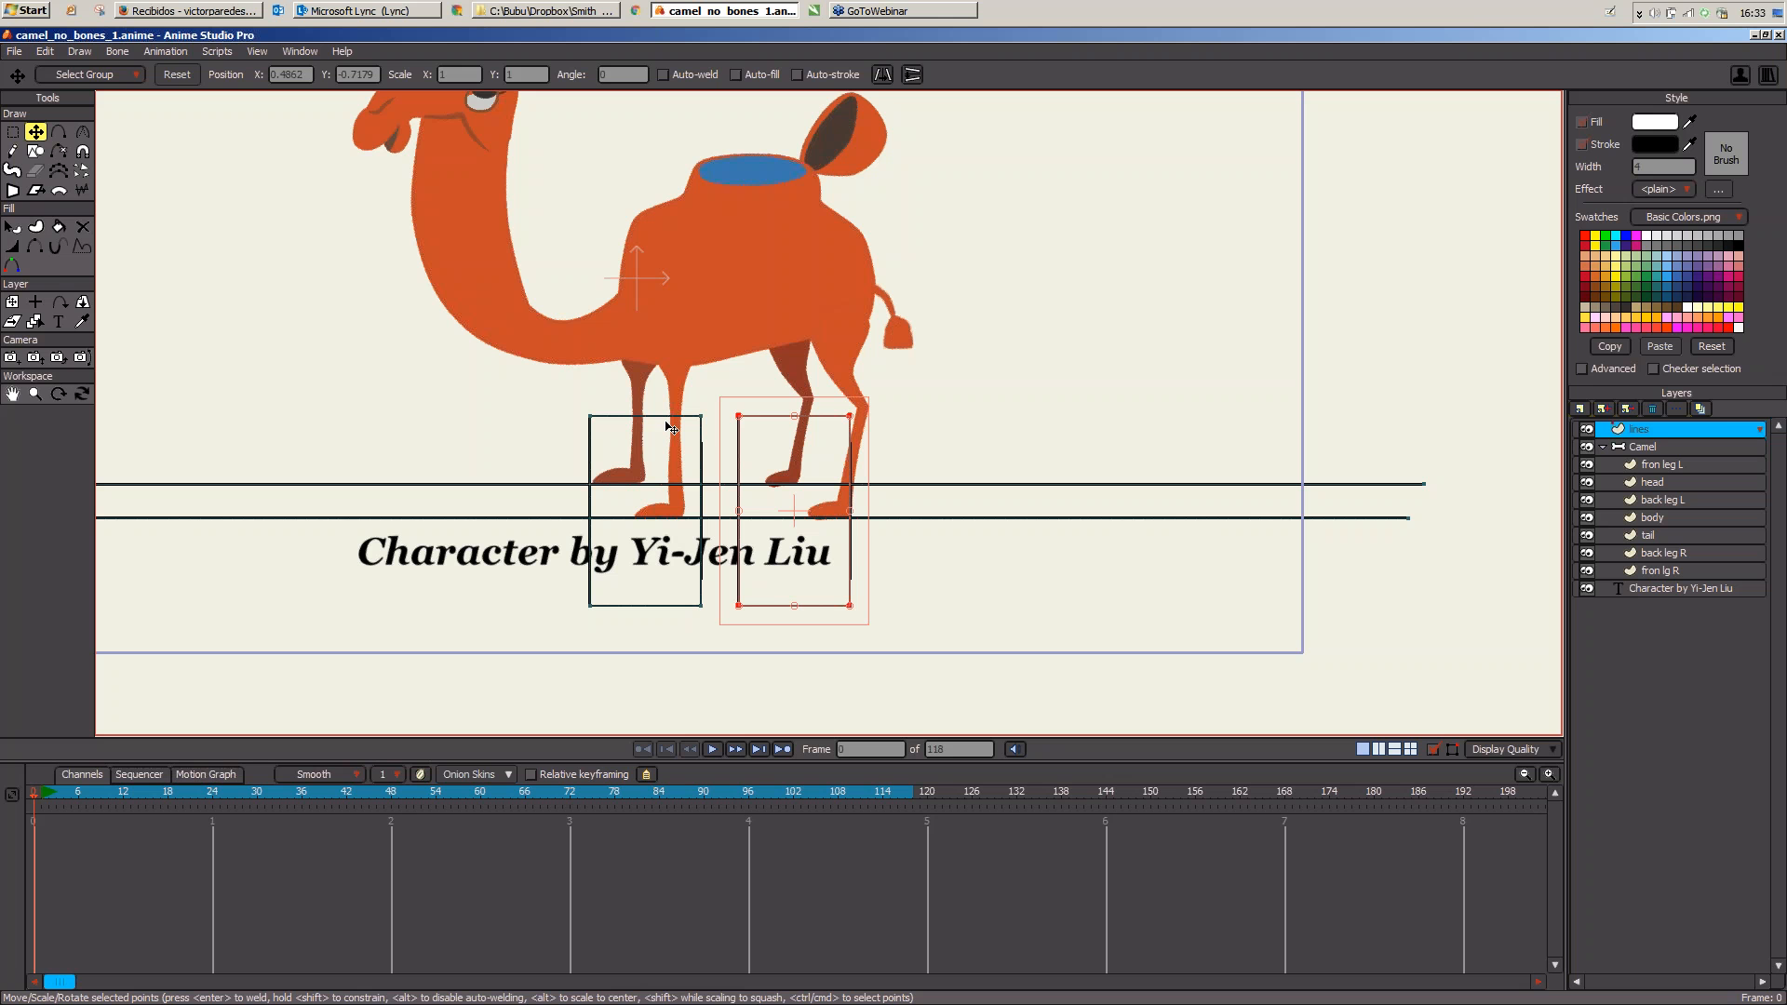
Step: On the Camel bone layer, hide the head, neck, hump lid and tail bones, keeping the body and leg bones shown
{"action": "left_click", "coordinate": [1641, 449]}
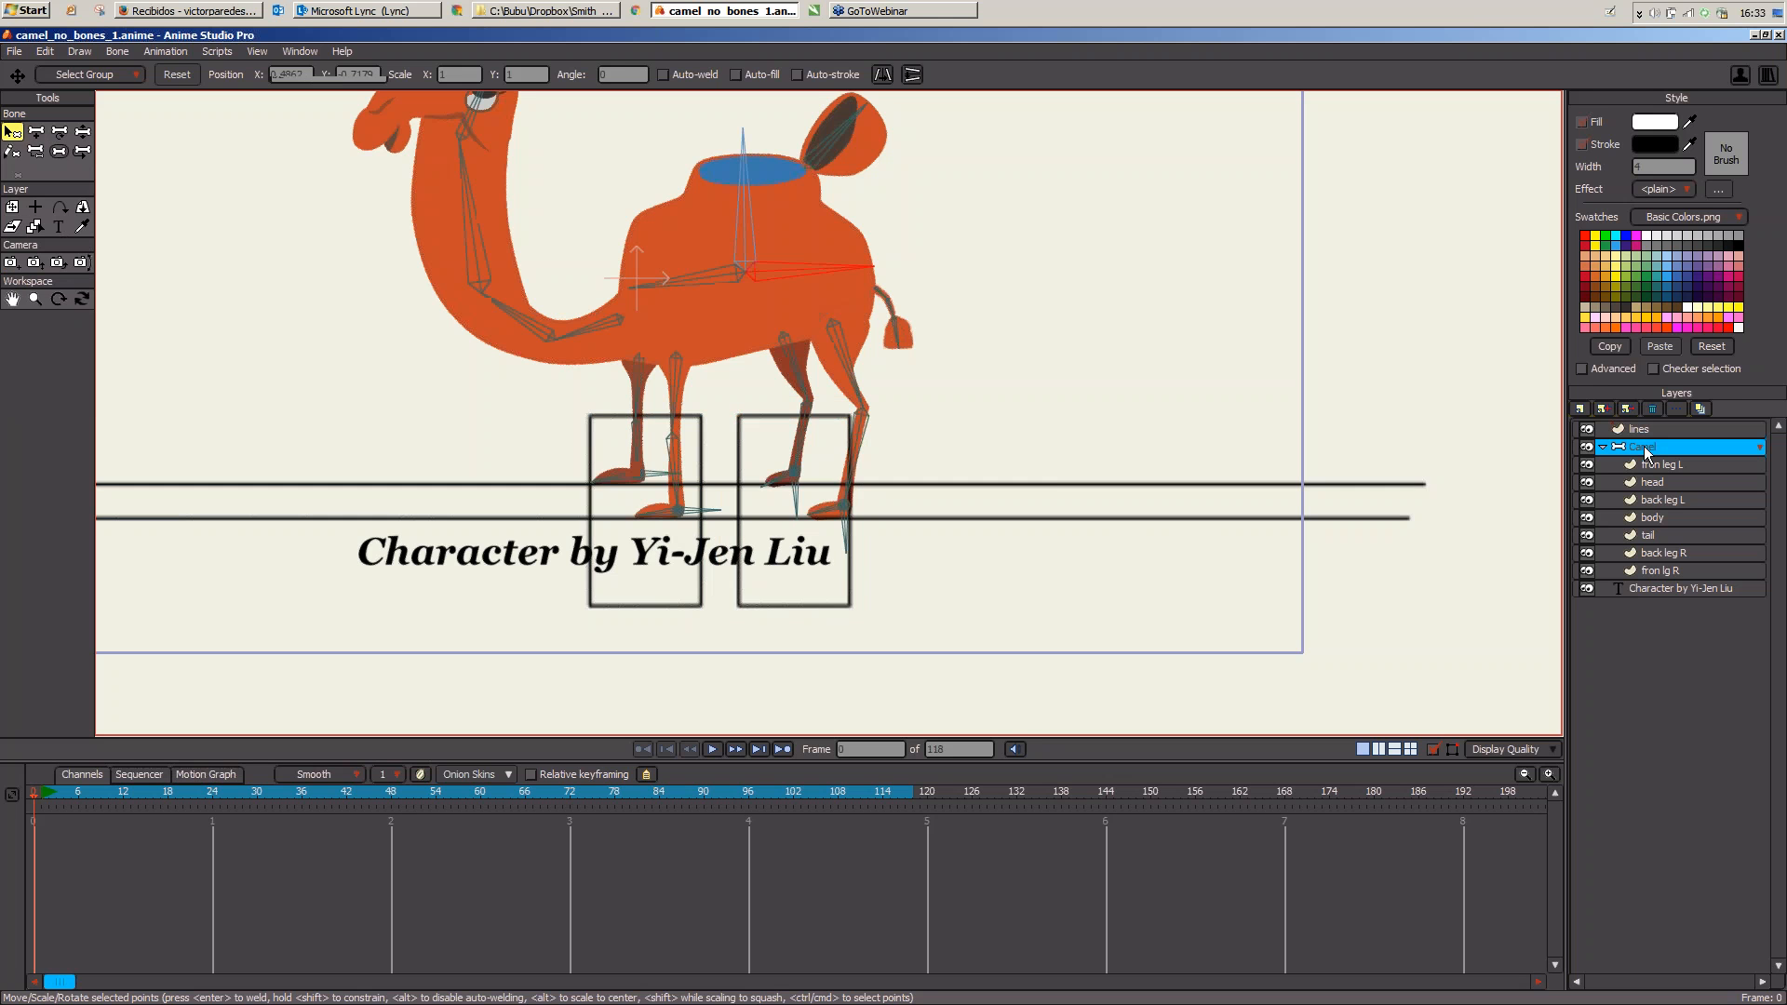
{"action": "left_click_drag", "start_coordinate": [1058, 475], "coordinate": [1082, 547]}
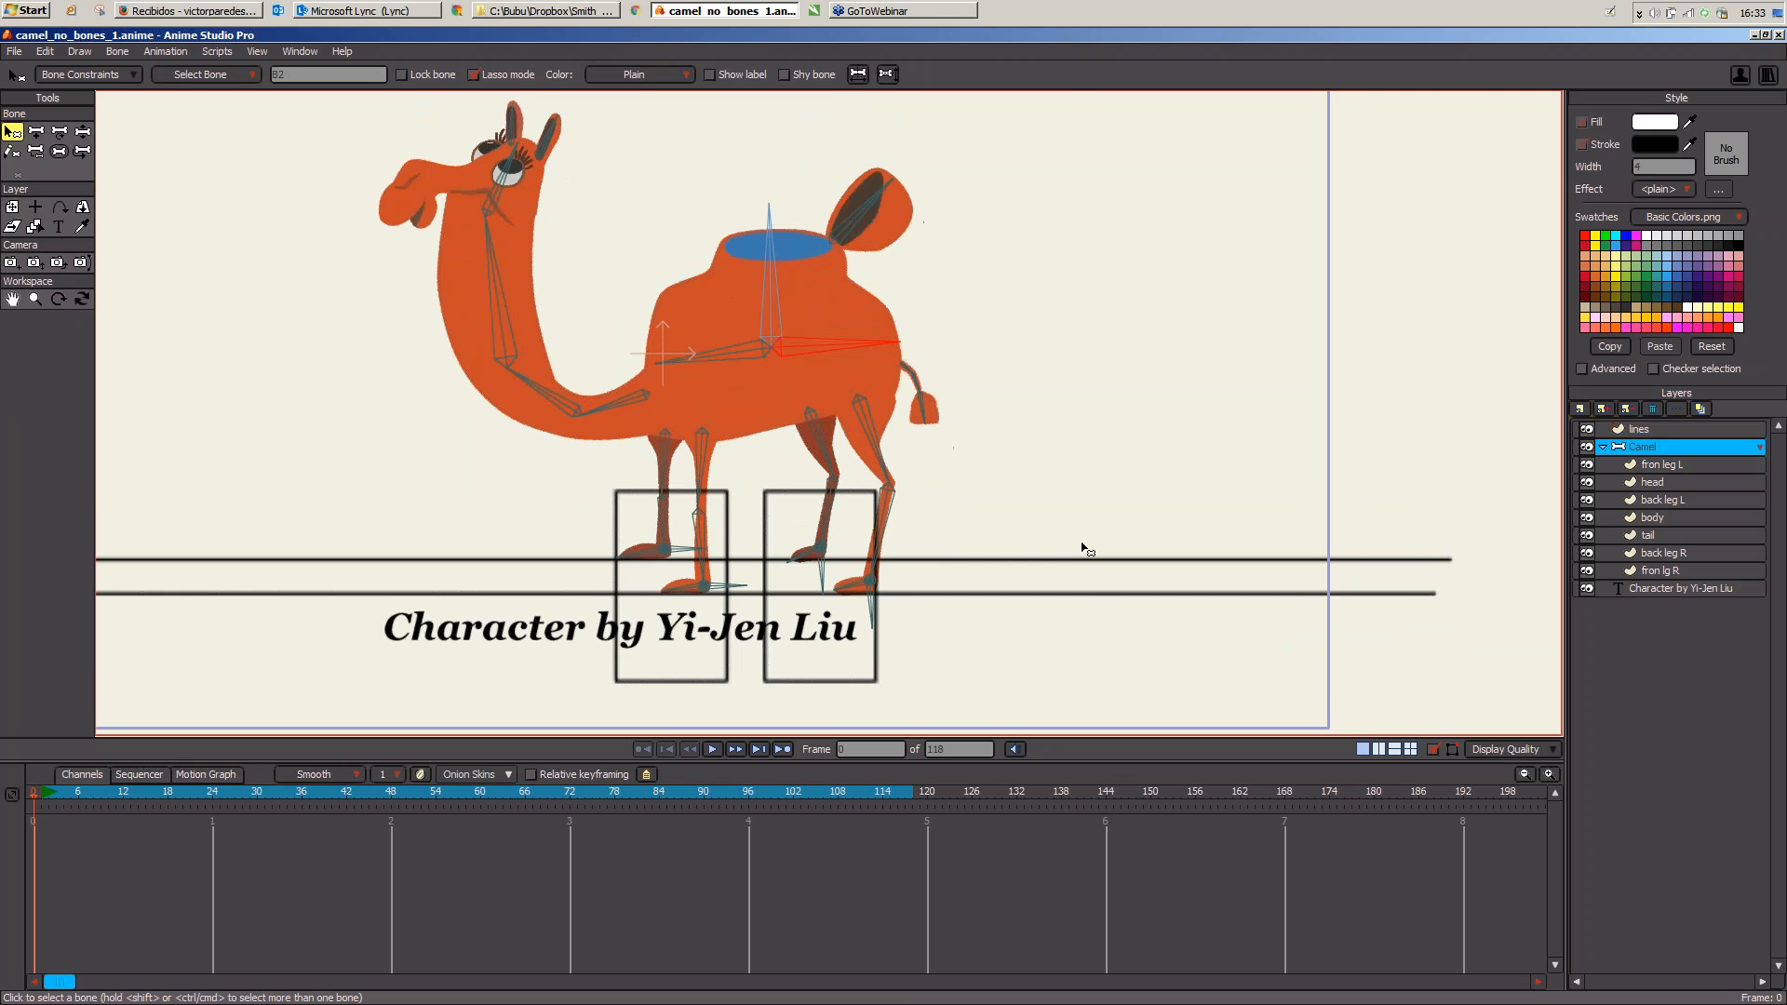
{"action": "scroll", "coordinate": [1080, 559], "scroll_direction": "down", "scroll_amount": 1}
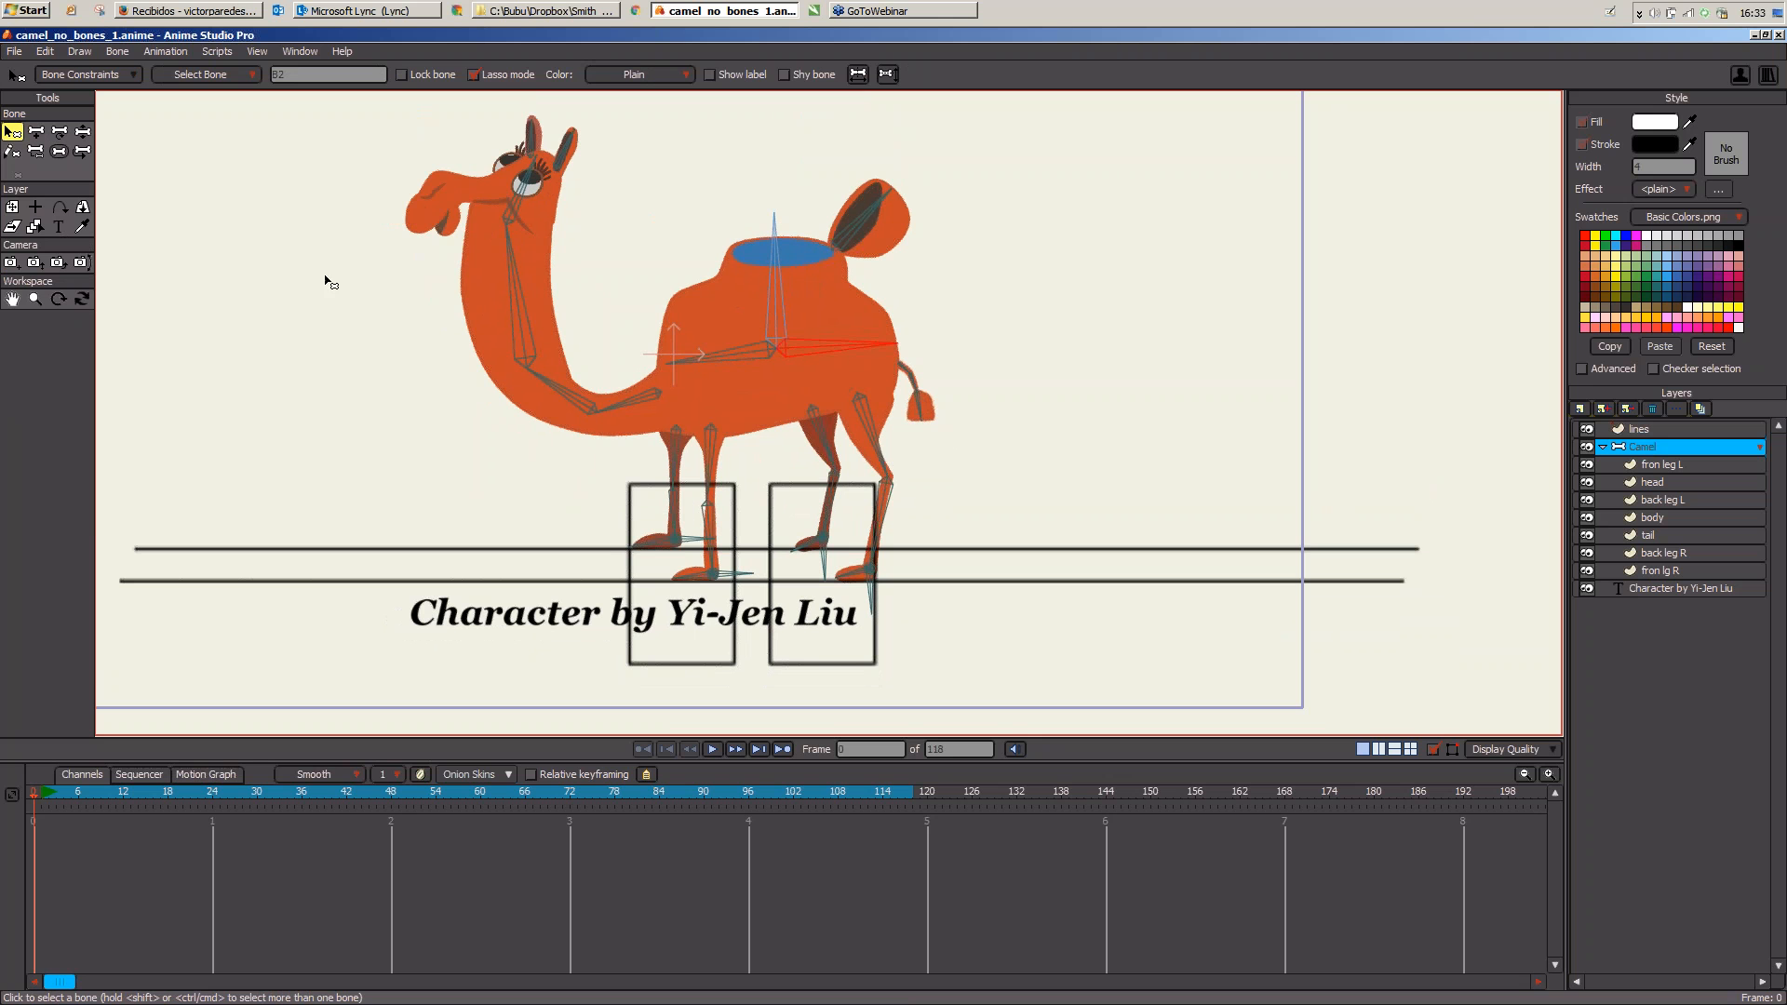
{"action": "mouse_move", "coordinate": [603, 453]}
{"action": "left_mouse_down"}
{"action": "mouse_move", "coordinate": [640, 323]}
{"action": "mouse_move", "coordinate": [568, 157]}
{"action": "mouse_move", "coordinate": [511, 144]}
{"action": "mouse_move", "coordinate": [469, 363]}
{"action": "mouse_move", "coordinate": [600, 452]}
{"action": "left_mouse_up"}
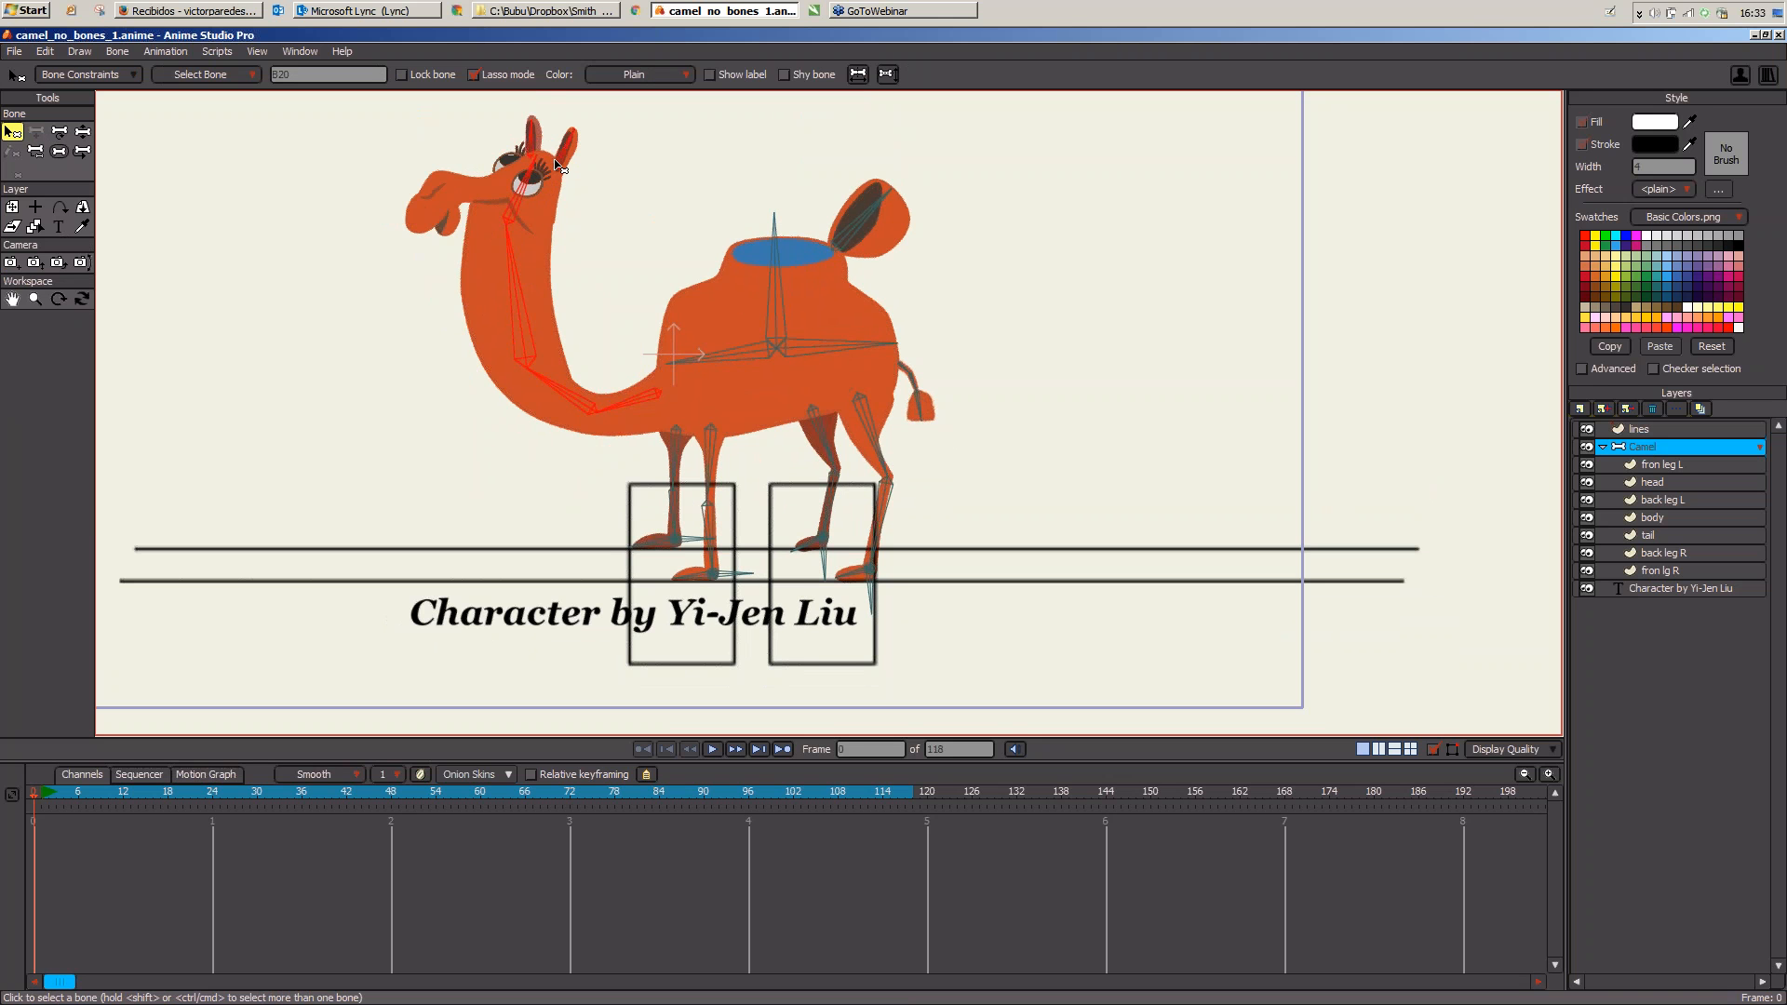
{"action": "mouse_move", "coordinate": [933, 356]}
{"action": "left_mouse_down"}
{"action": "mouse_move", "coordinate": [925, 417]}
{"action": "mouse_move", "coordinate": [960, 411]}
{"action": "left_mouse_up"}
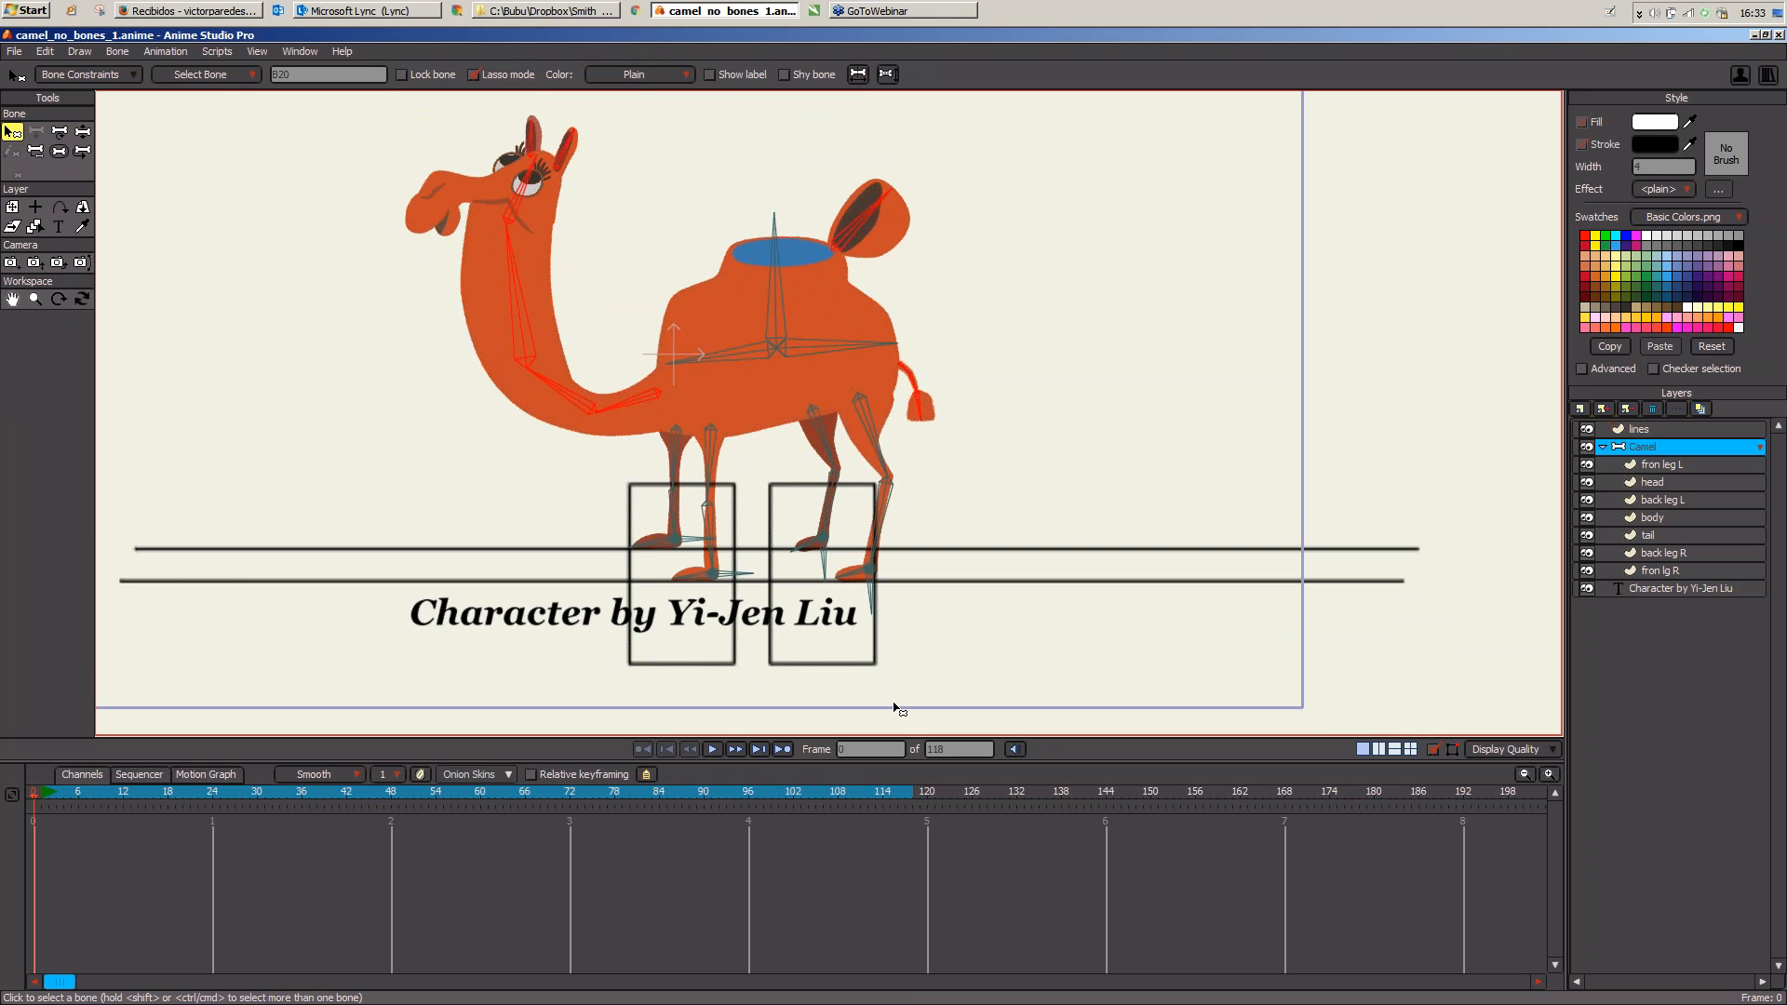
{"action": "left_click", "coordinate": [115, 52]}
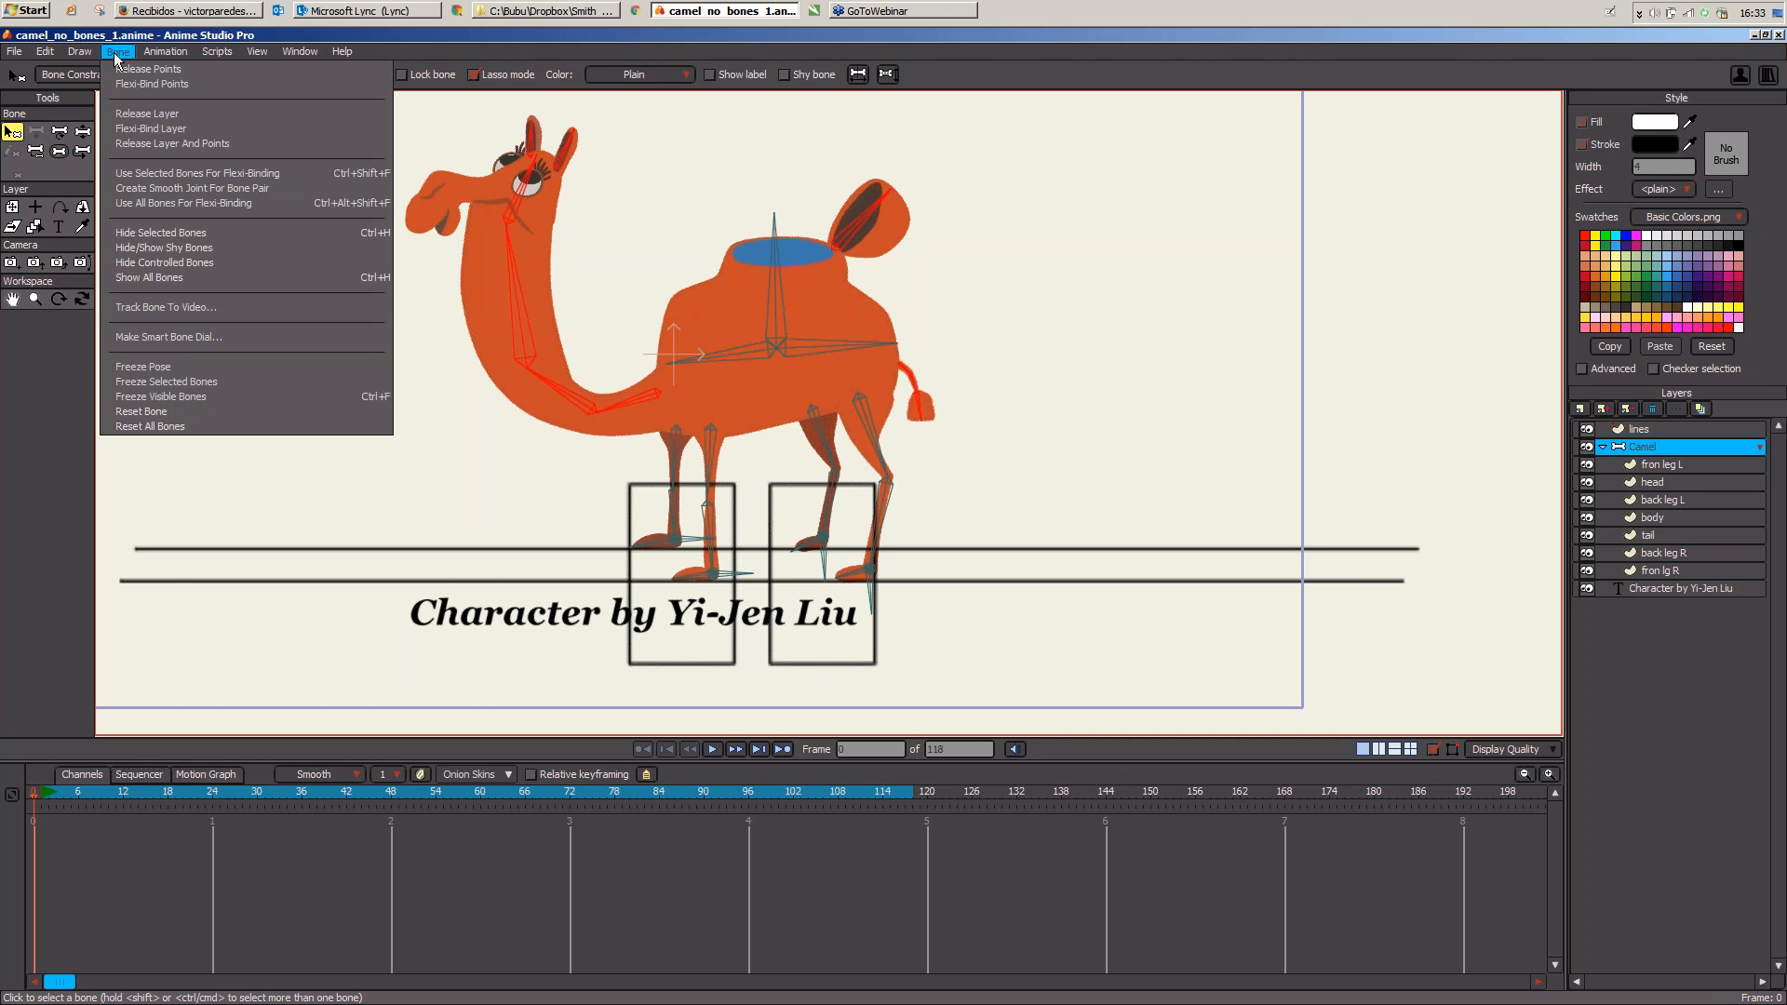
{"action": "left_click", "coordinate": [193, 233]}
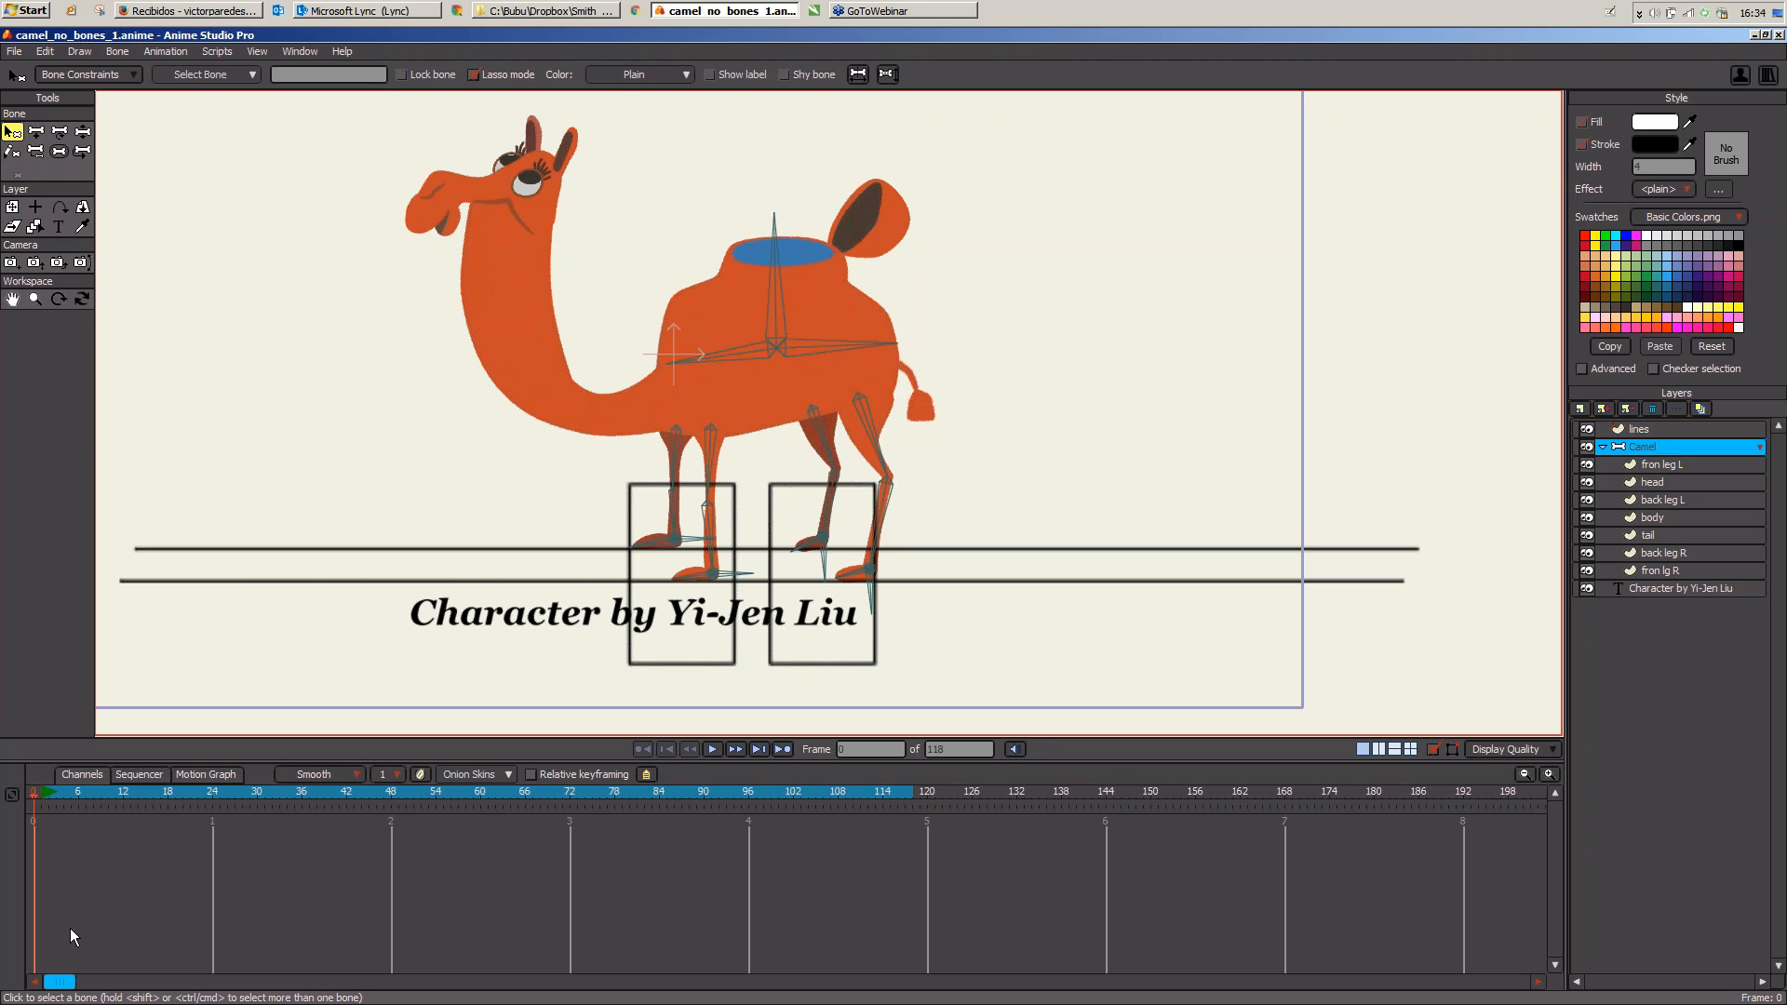
Step: At frame 1, stretch the near front leg forward to the rectangle's front edge on the lower ground line and tilt its toes up
{"action": "left_click", "coordinate": [42, 793]}
{"action": "left_click_drag", "start_coordinate": [787, 604], "coordinate": [780, 568]}
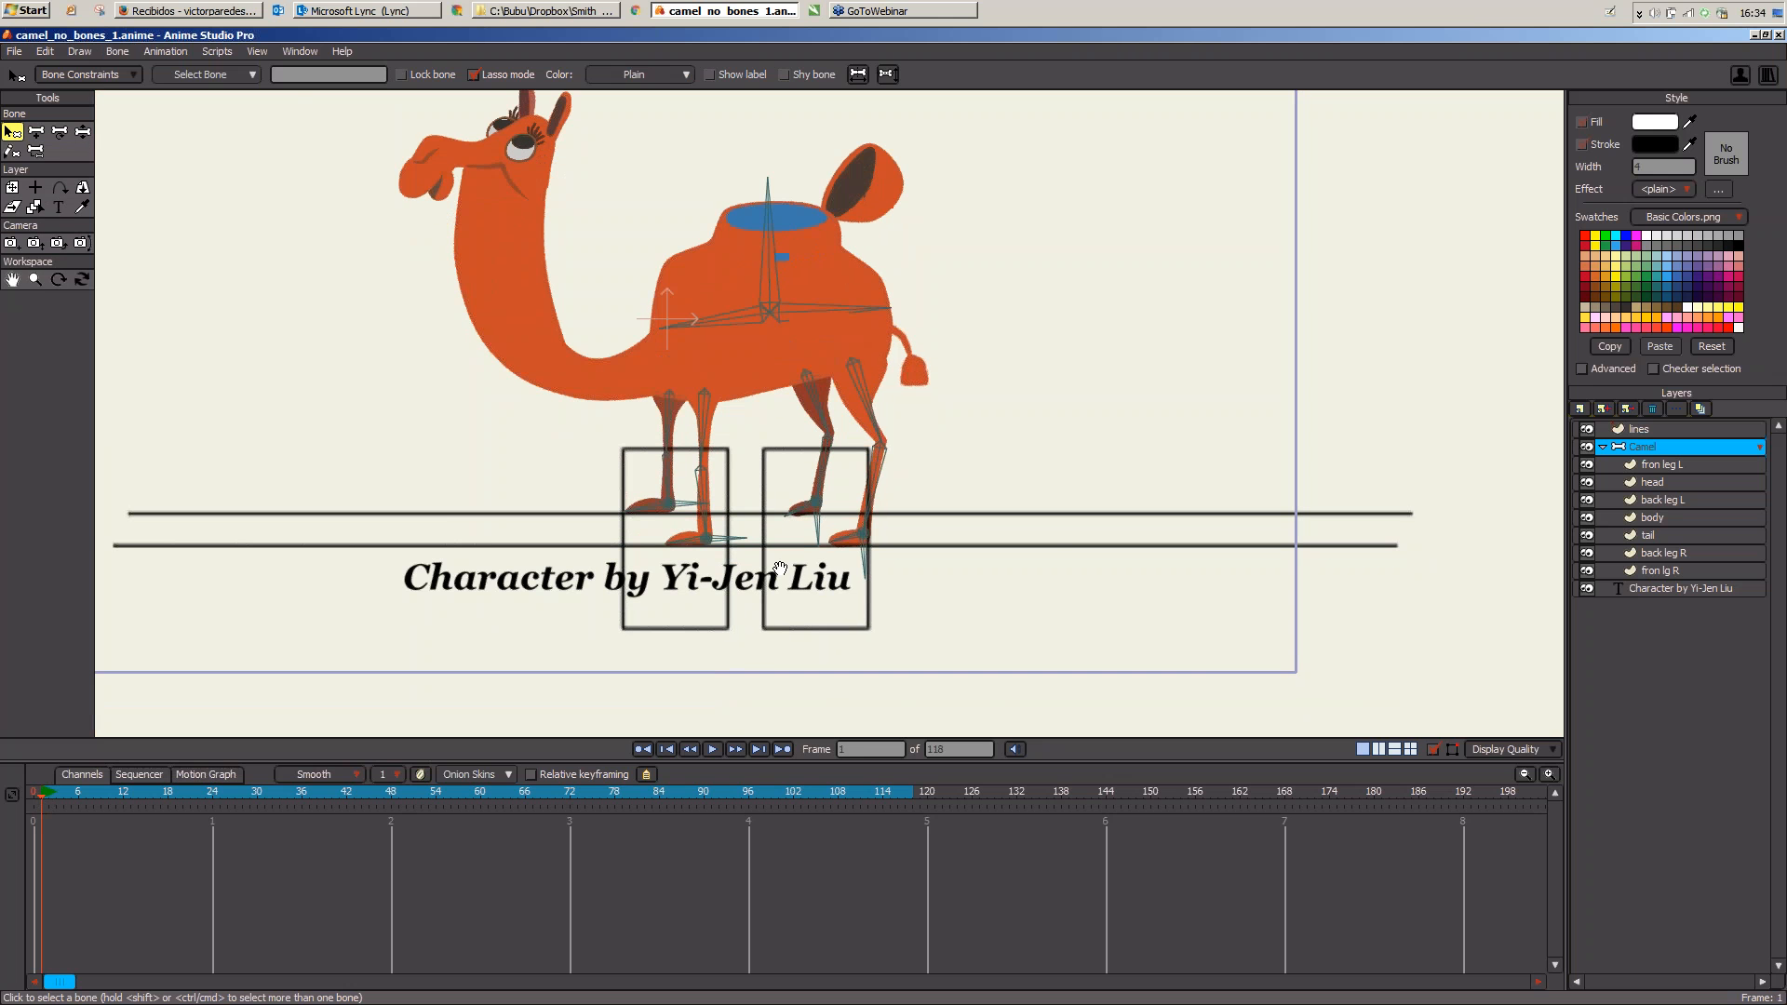
{"action": "scroll", "coordinate": [969, 471], "scroll_direction": "up", "scroll_amount": 2}
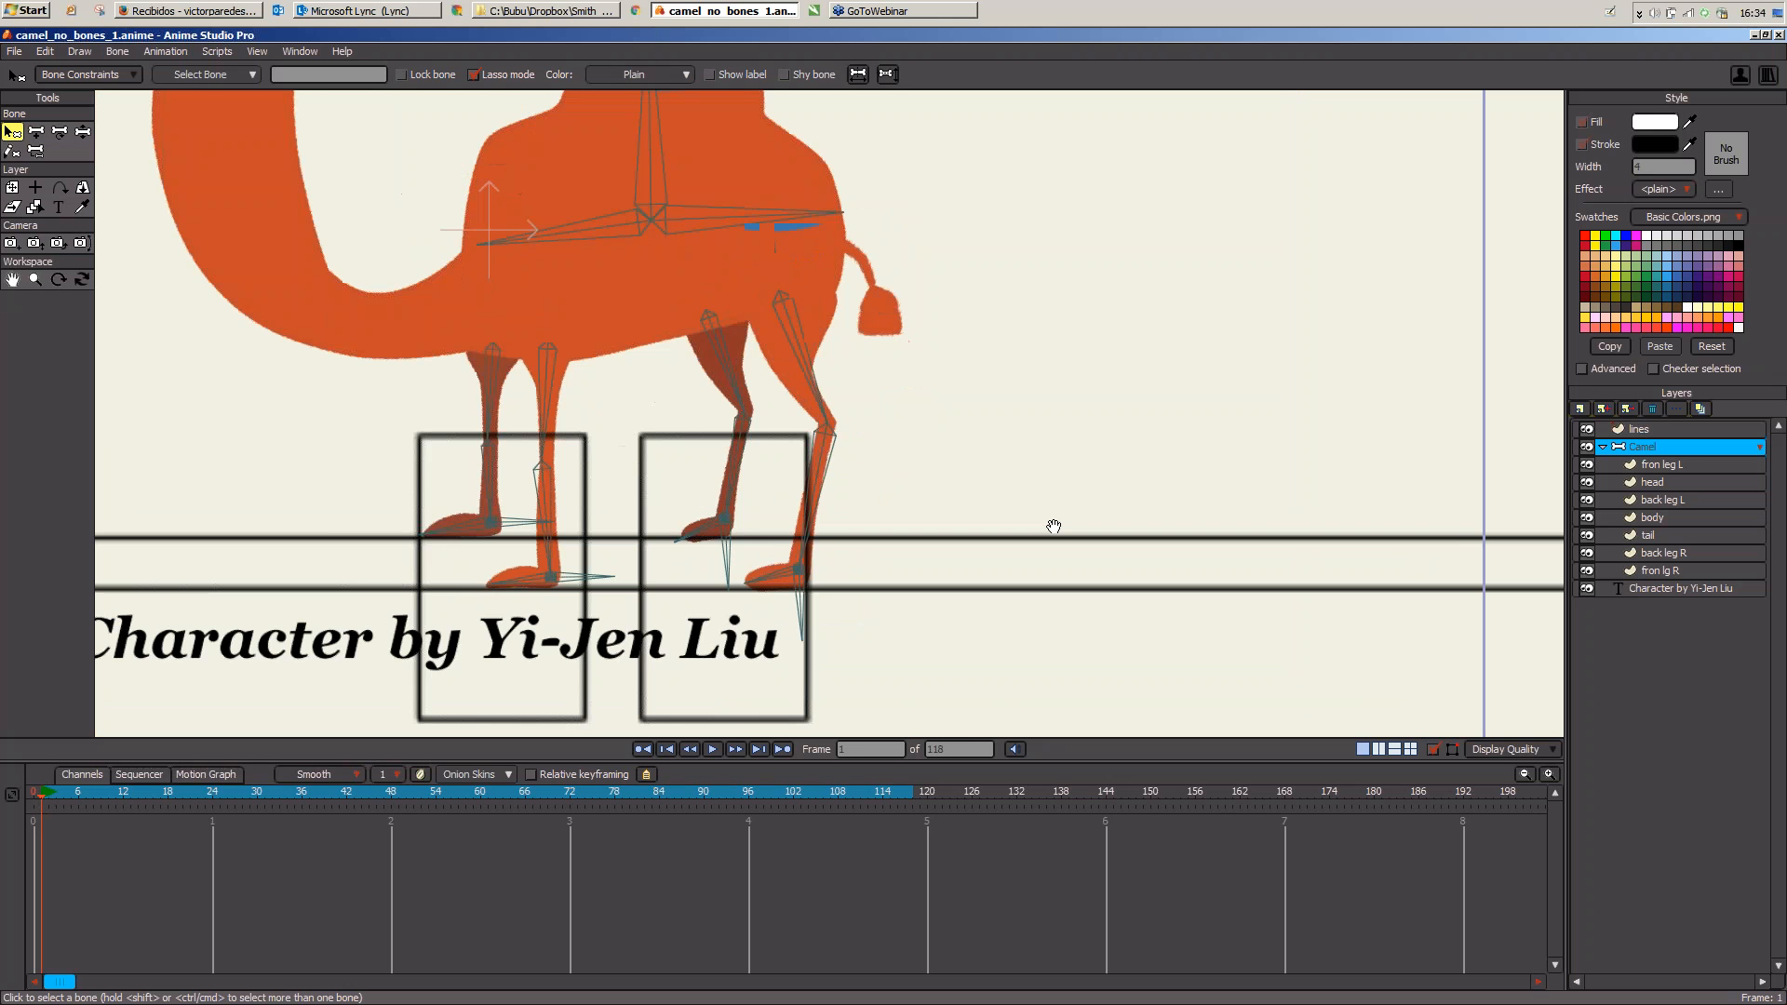
{"action": "scroll", "coordinate": [810, 558], "scroll_direction": "down", "scroll_amount": 1}
{"action": "key", "text": "z"}
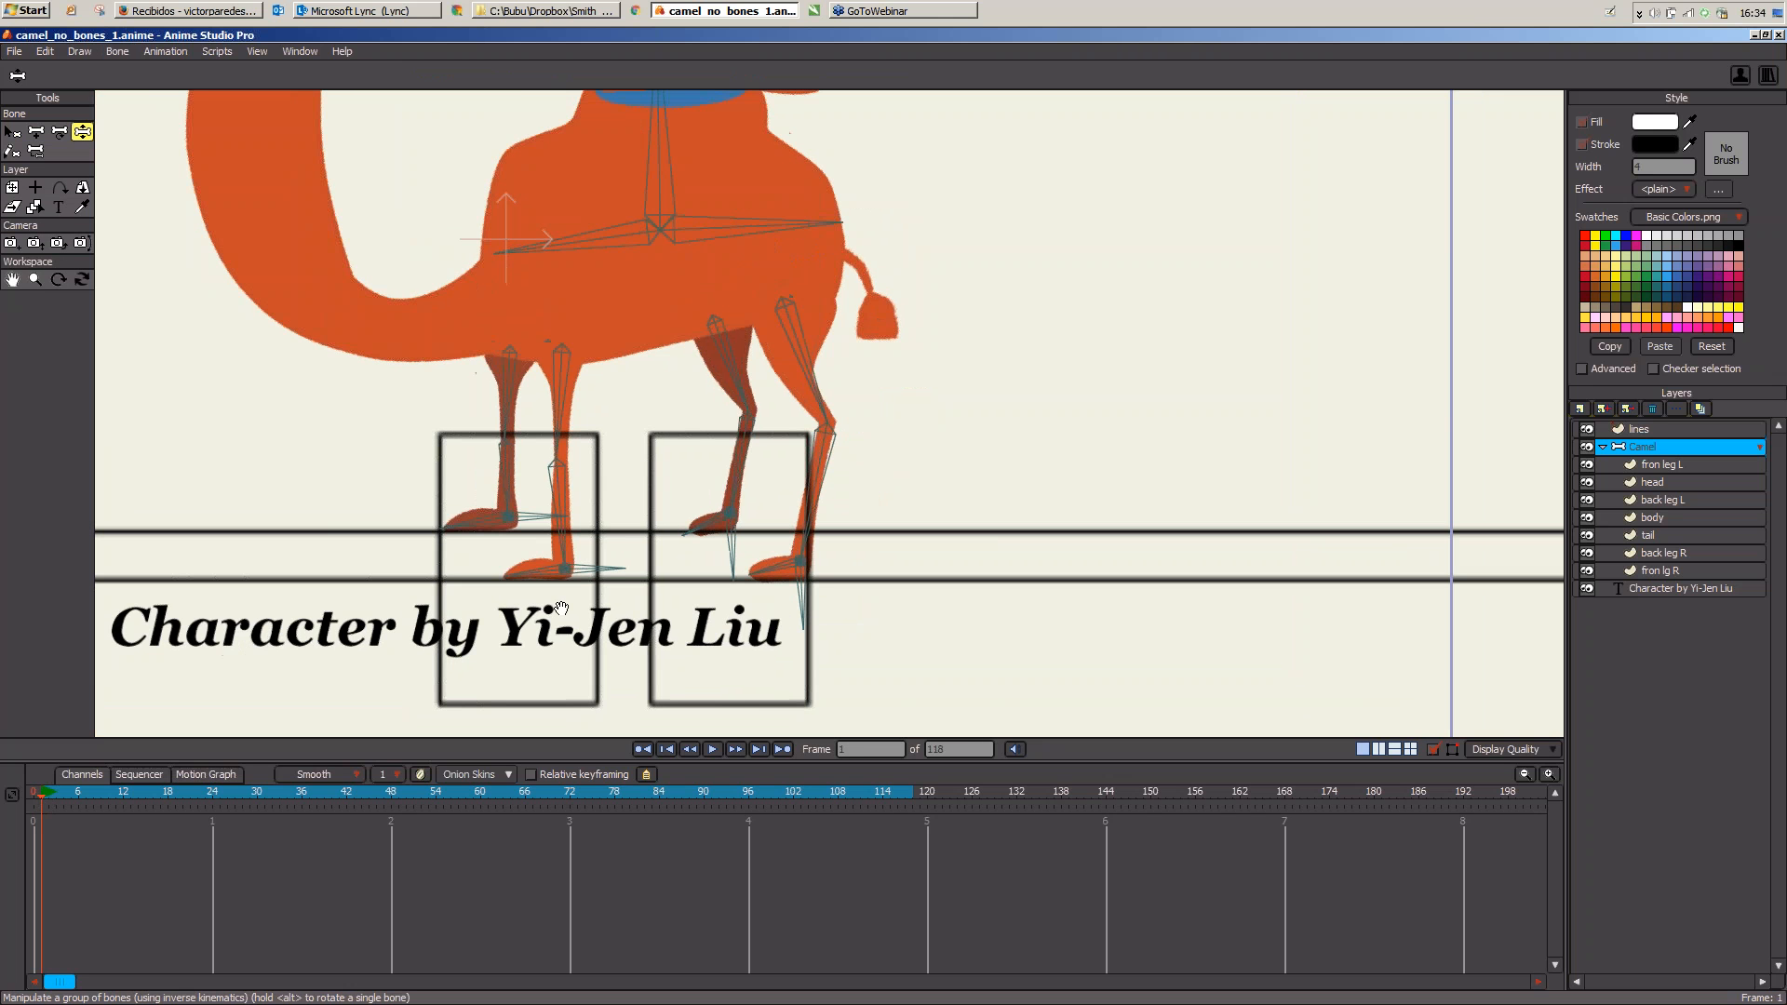
{"action": "left_click_drag", "start_coordinate": [562, 608], "coordinate": [630, 575]}
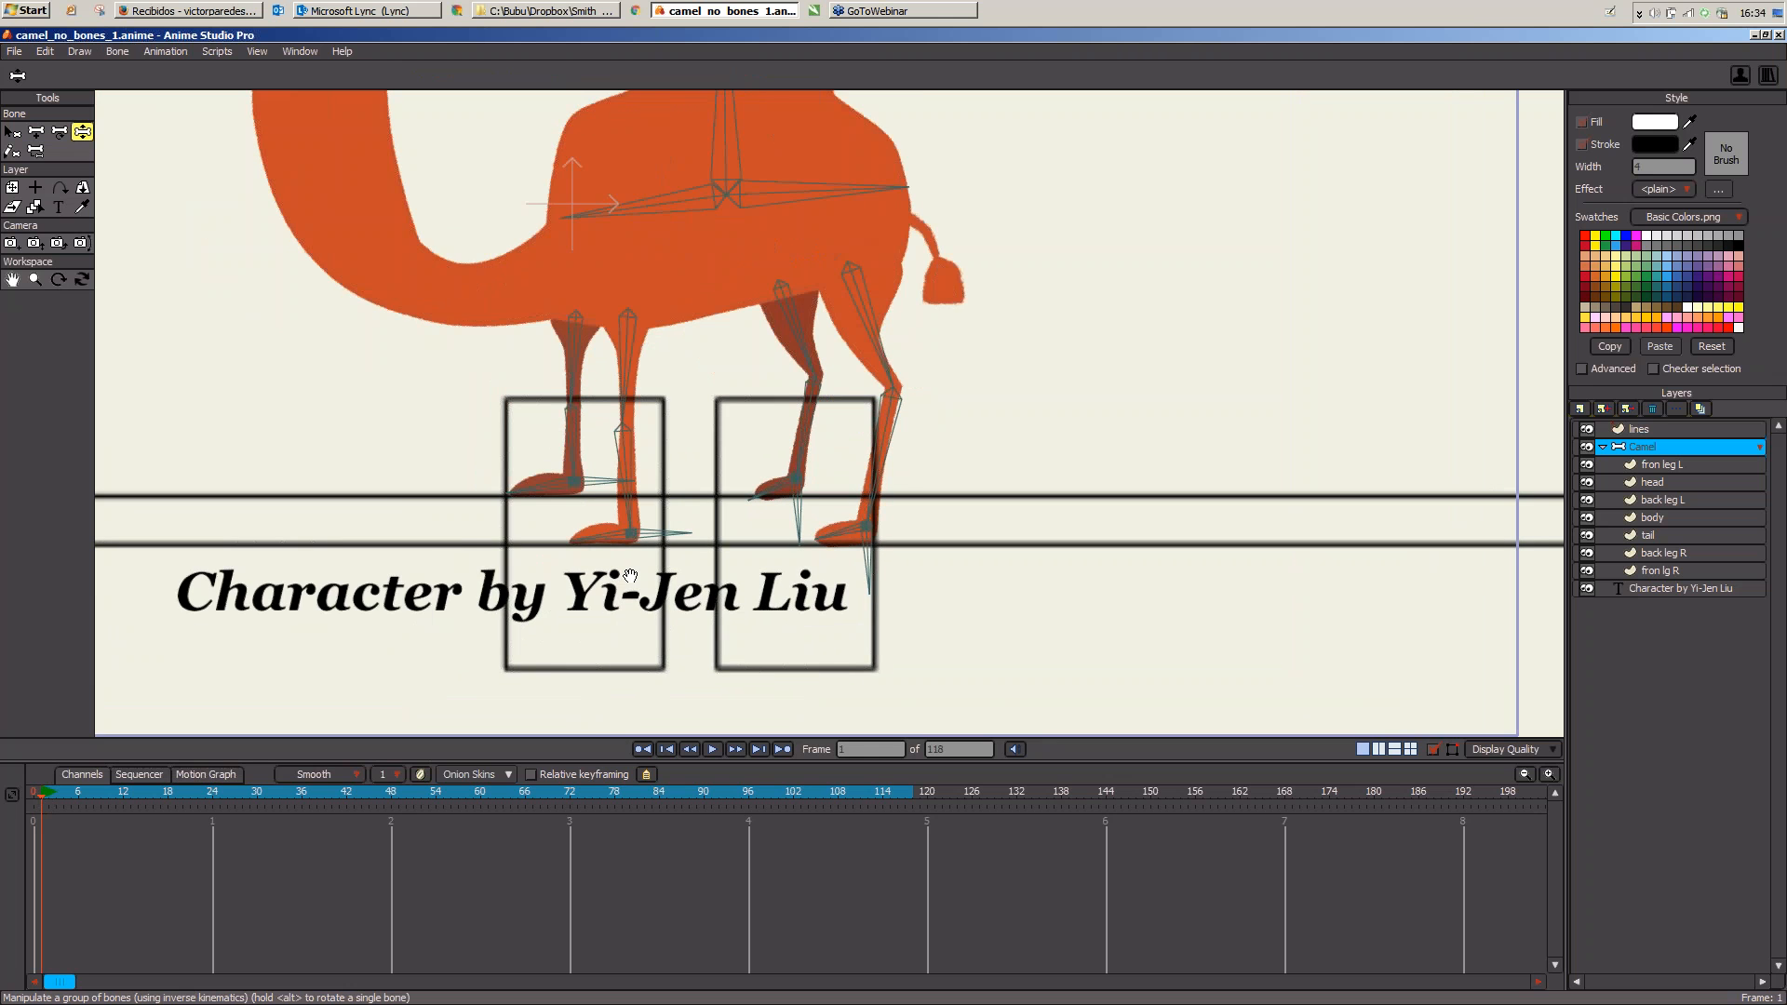
{"action": "scroll", "coordinate": [813, 565], "scroll_direction": "up", "scroll_amount": 1}
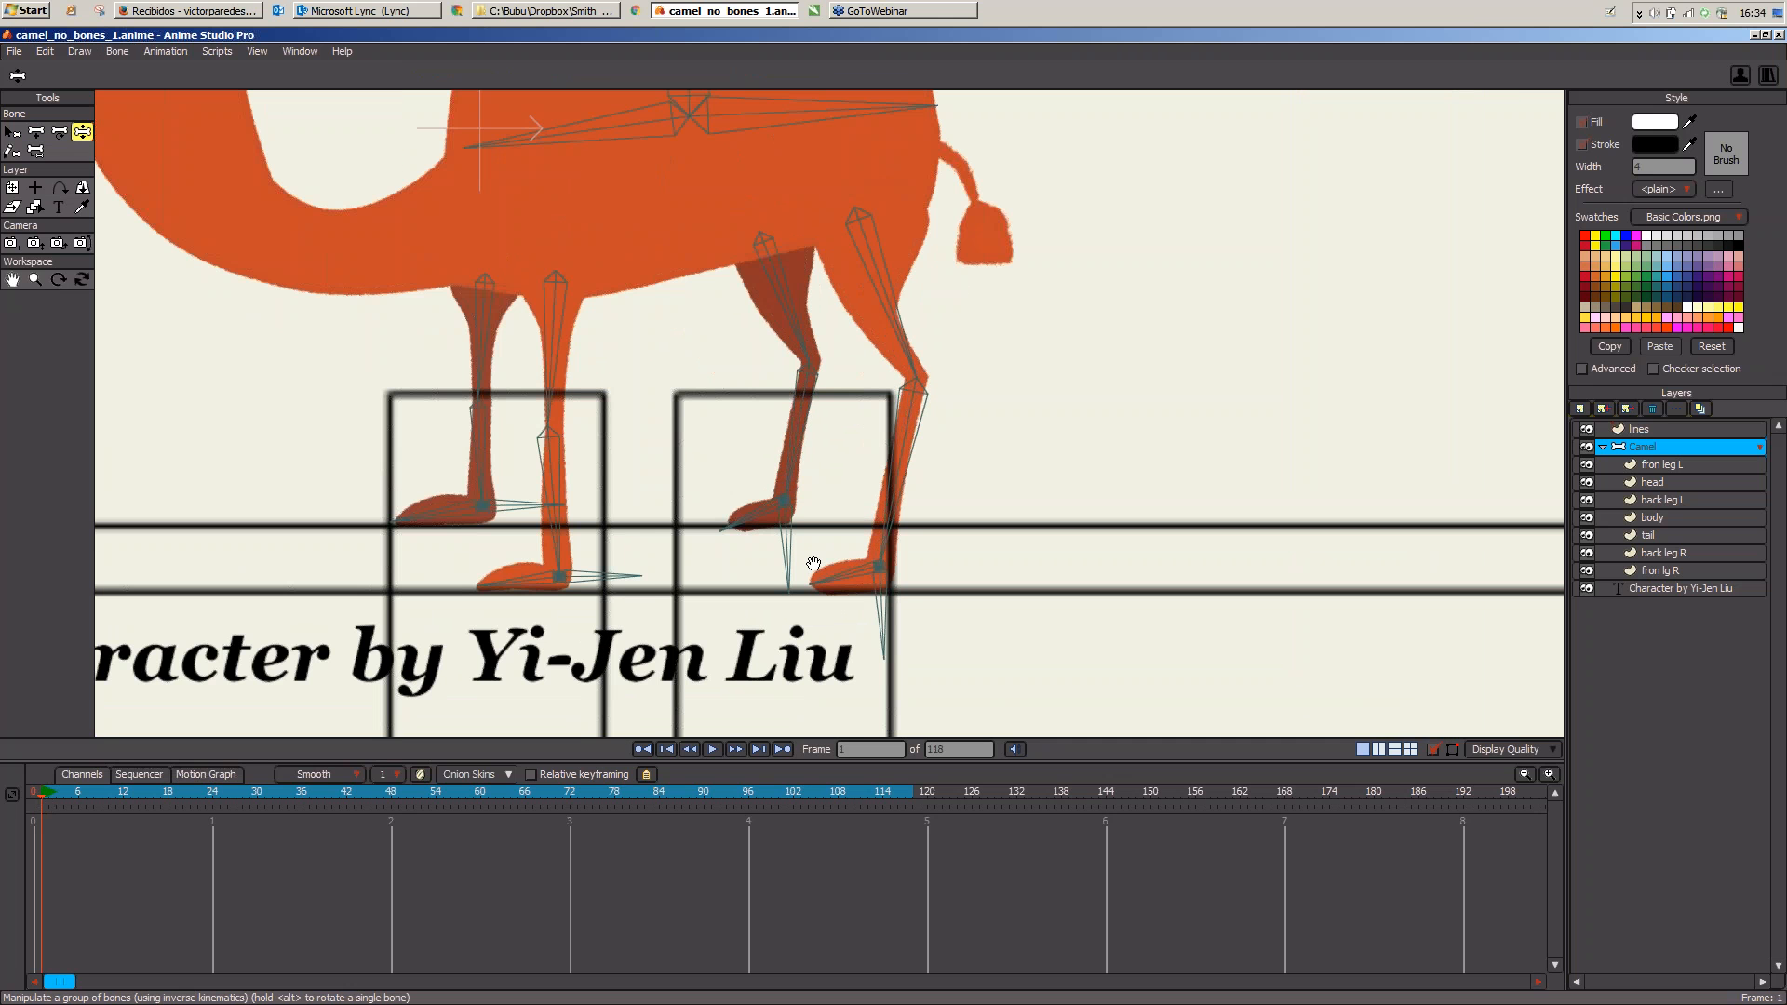
{"action": "scroll", "coordinate": [843, 583], "scroll_direction": "up", "scroll_amount": 1}
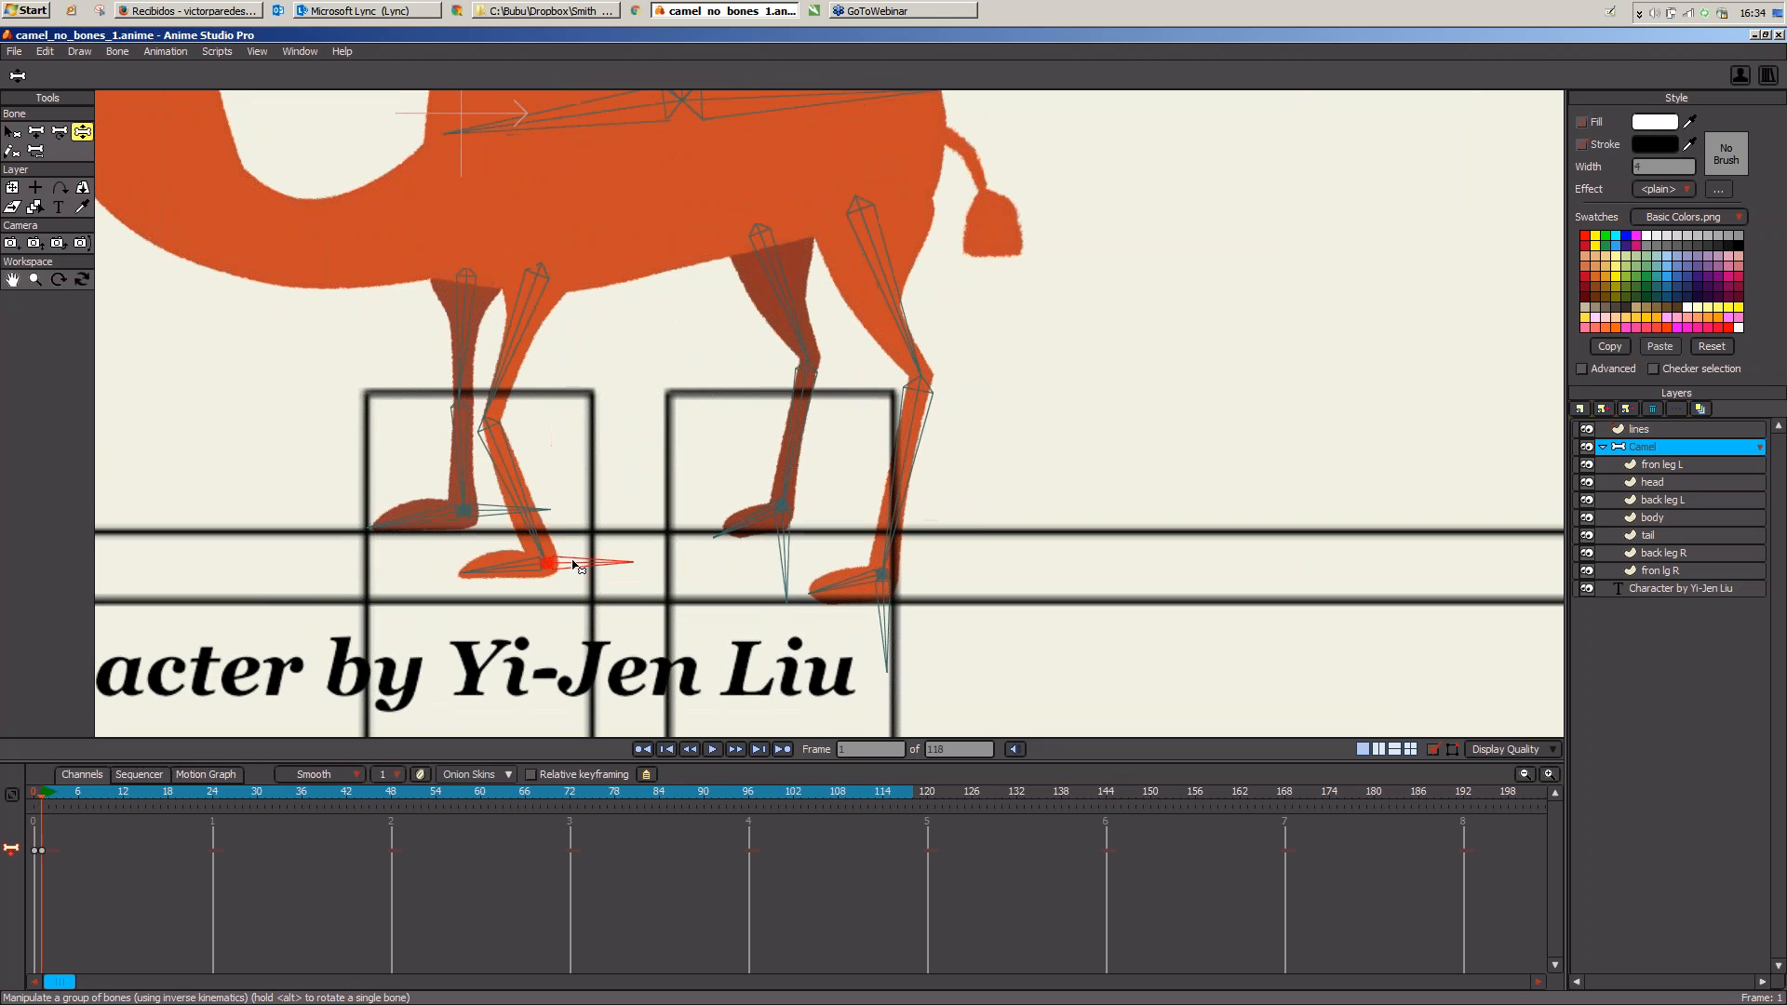
{"action": "left_click_drag", "start_coordinate": [577, 584], "coordinate": [453, 601]}
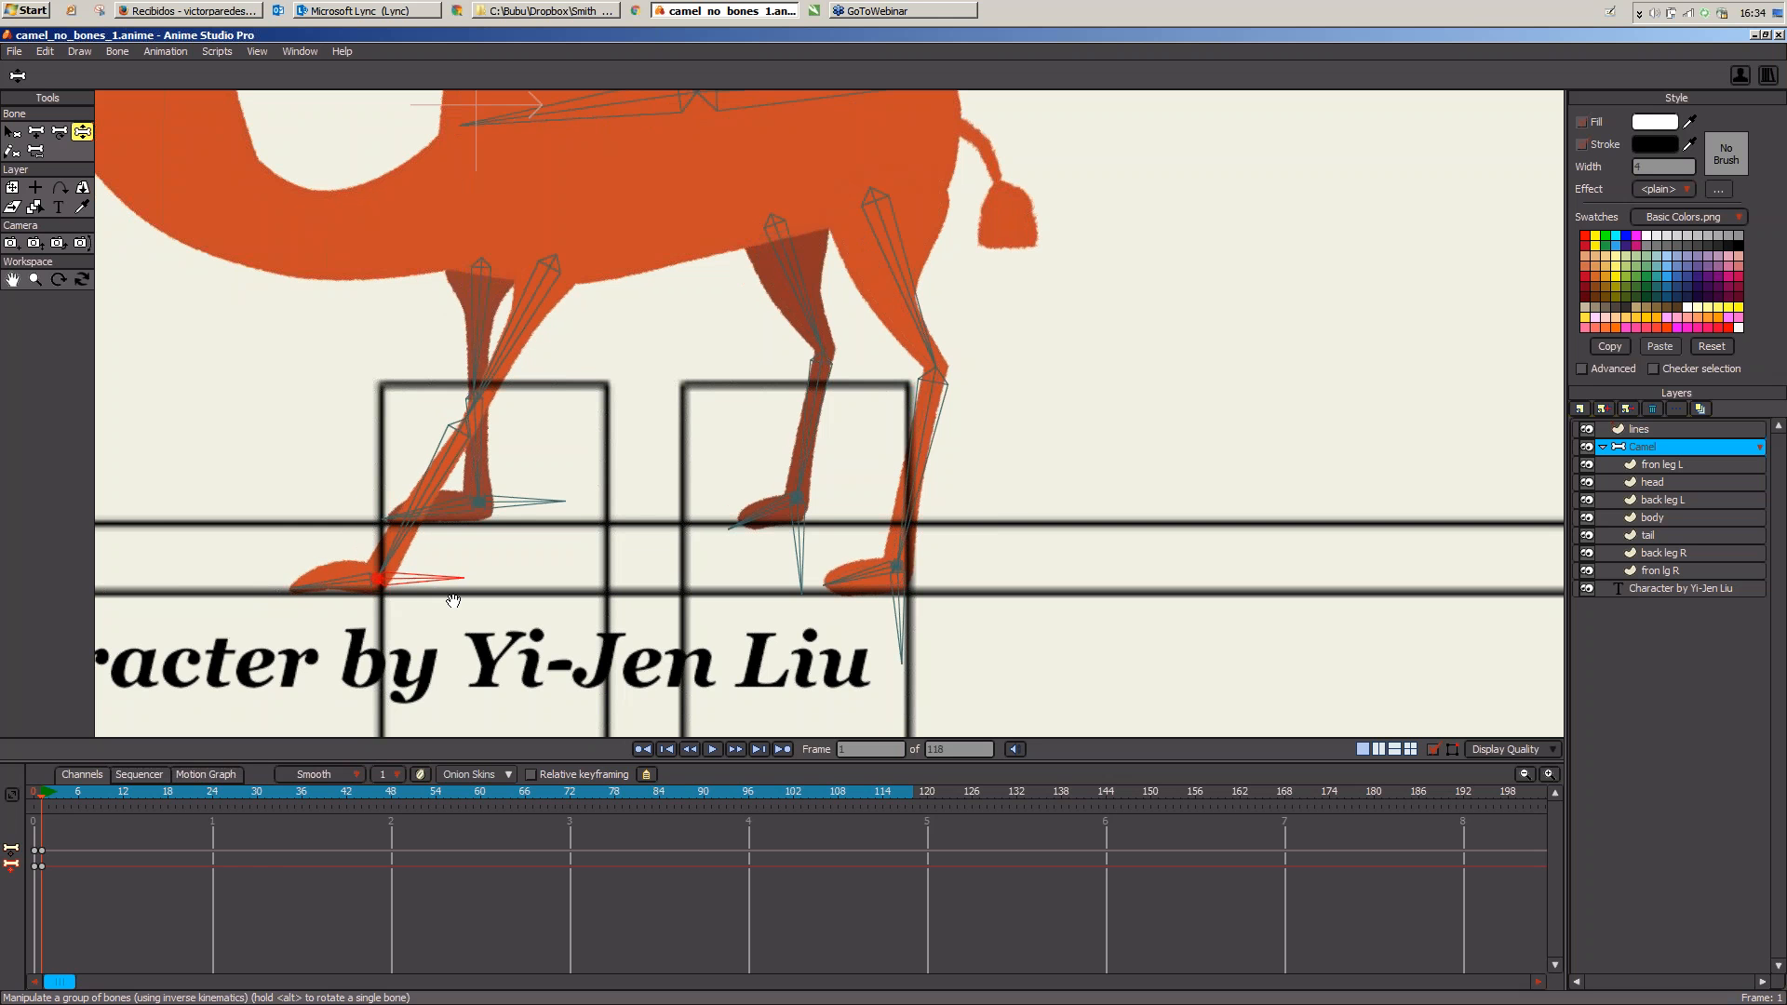
{"action": "scroll", "coordinate": [454, 601], "scroll_direction": "up", "scroll_amount": 2}
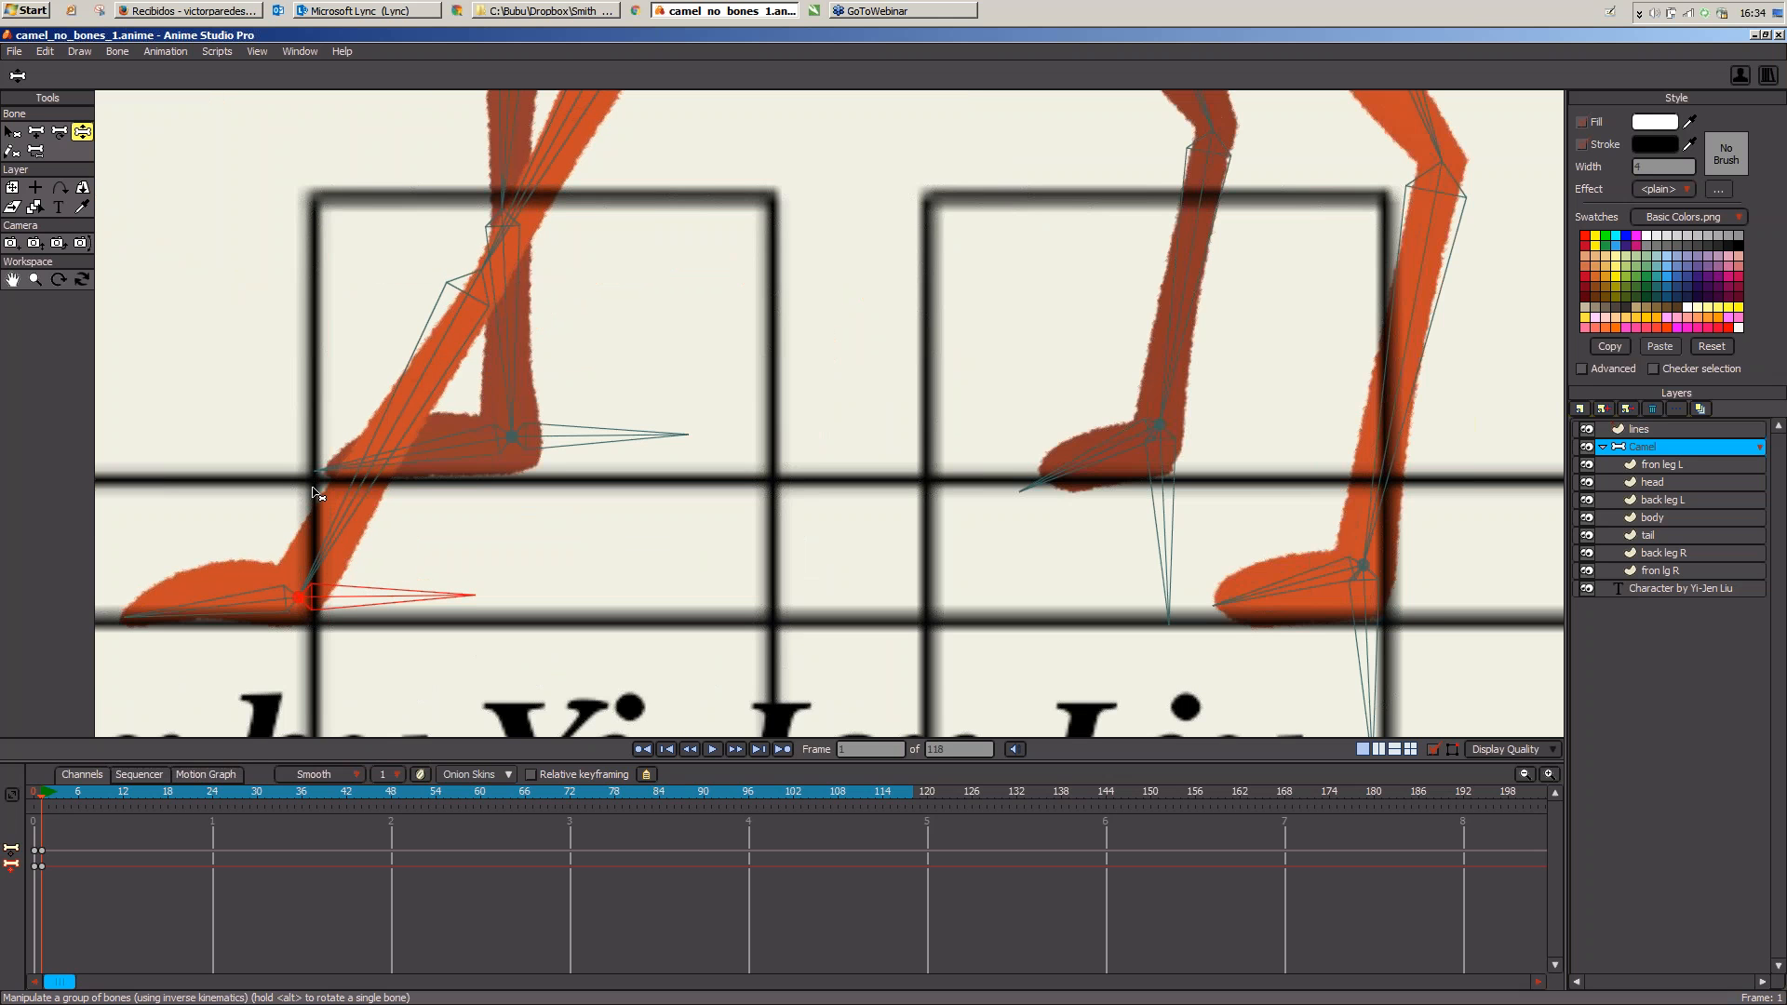
{"action": "left_click_drag", "start_coordinate": [273, 606], "coordinate": [279, 588]}
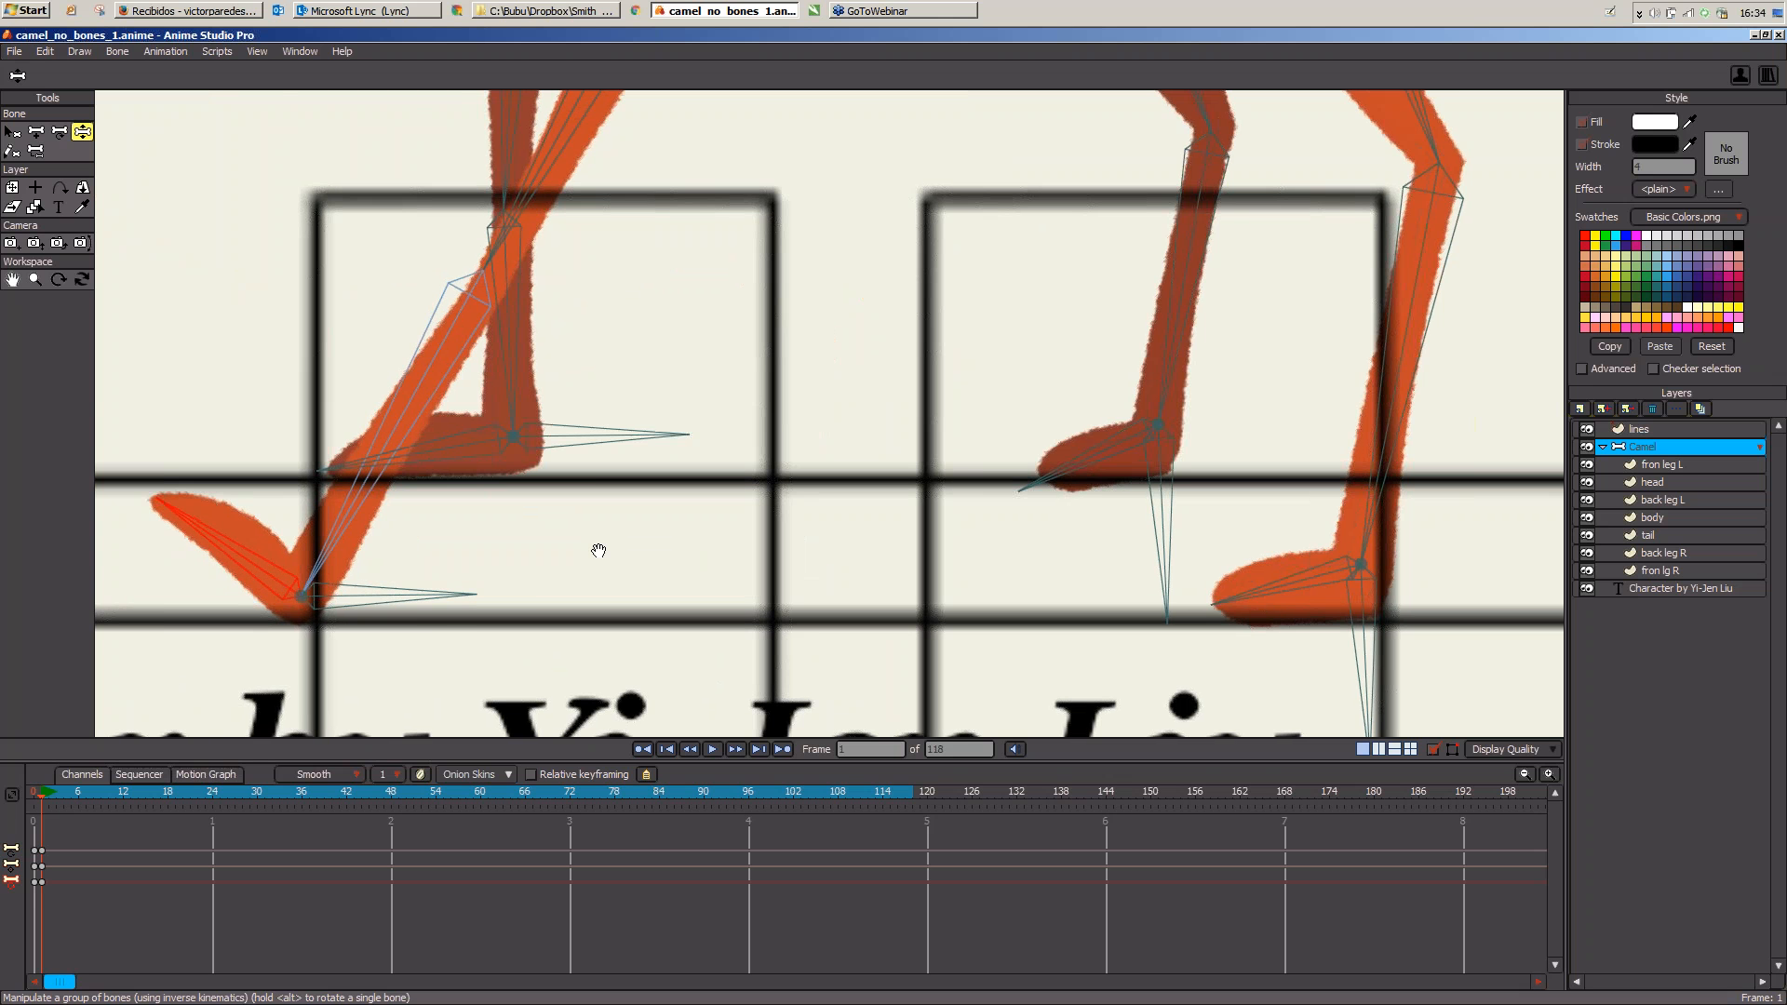
Step: Bend the far front leg back to the rectangle's rear edge, with its heel raised and toes down on the upper ground line
{"action": "scroll", "coordinate": [606, 610], "scroll_direction": "down", "scroll_amount": 3}
{"action": "left_click_drag", "start_coordinate": [598, 550], "coordinate": [744, 486]}
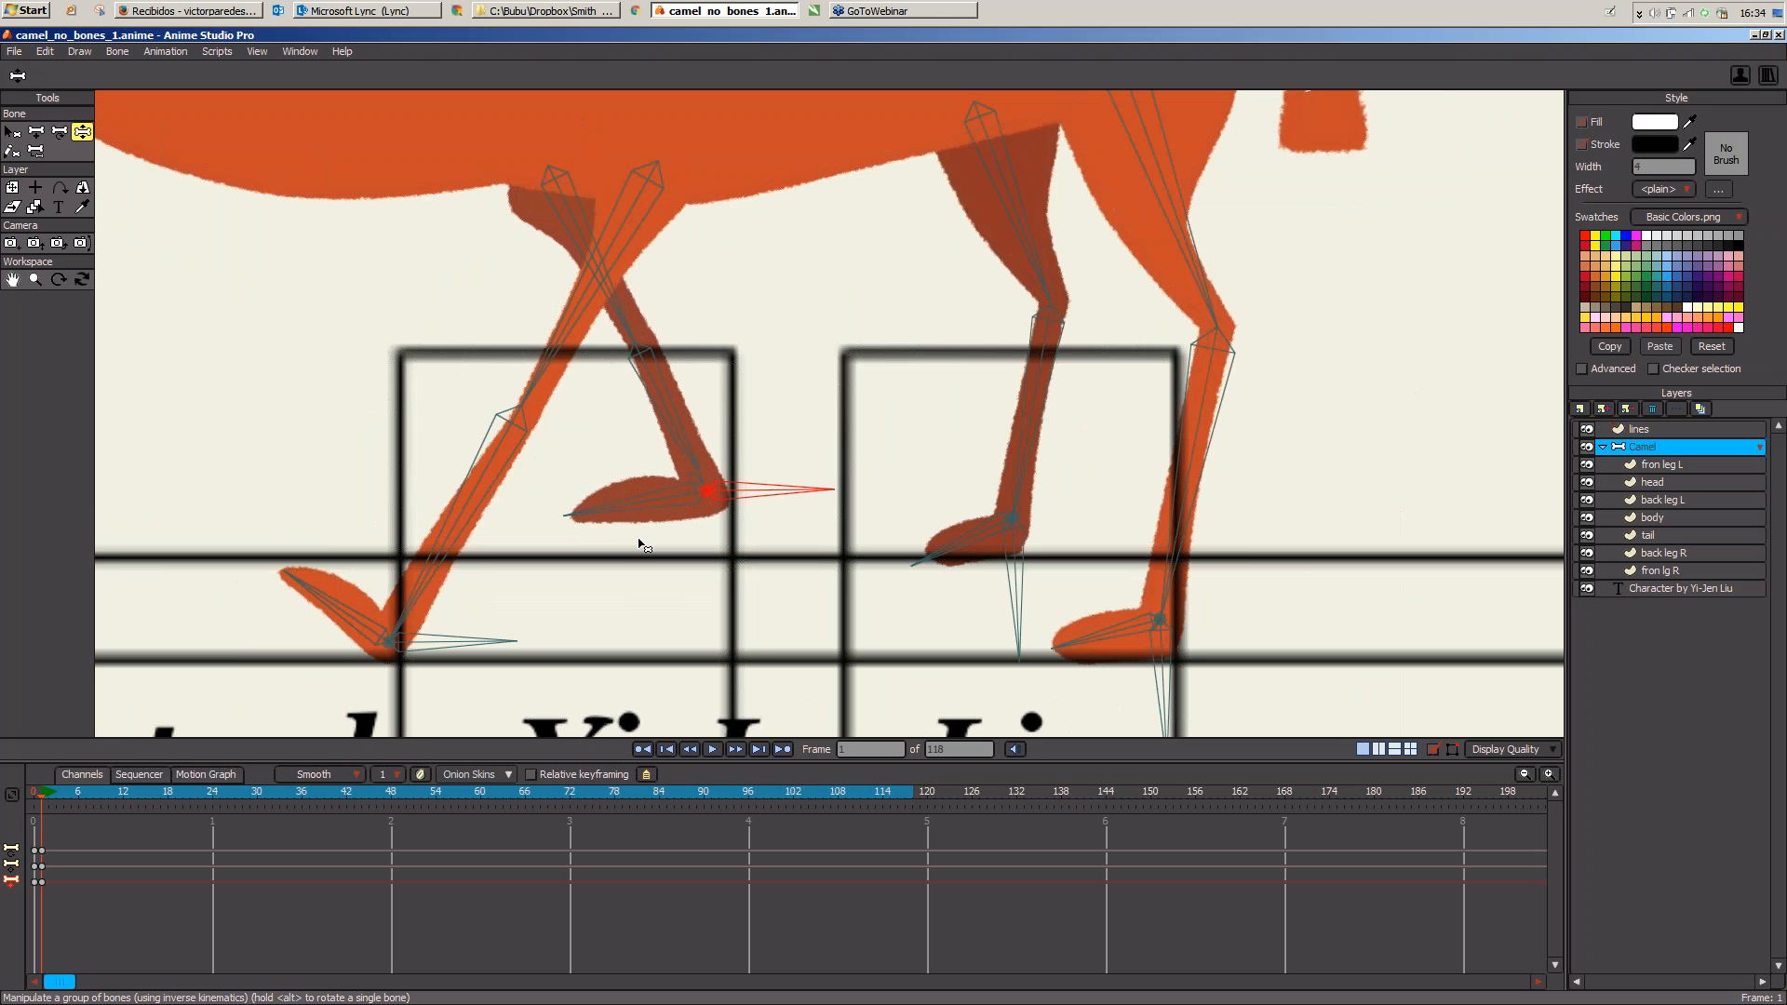
{"action": "left_click_drag", "start_coordinate": [639, 511], "coordinate": [657, 527]}
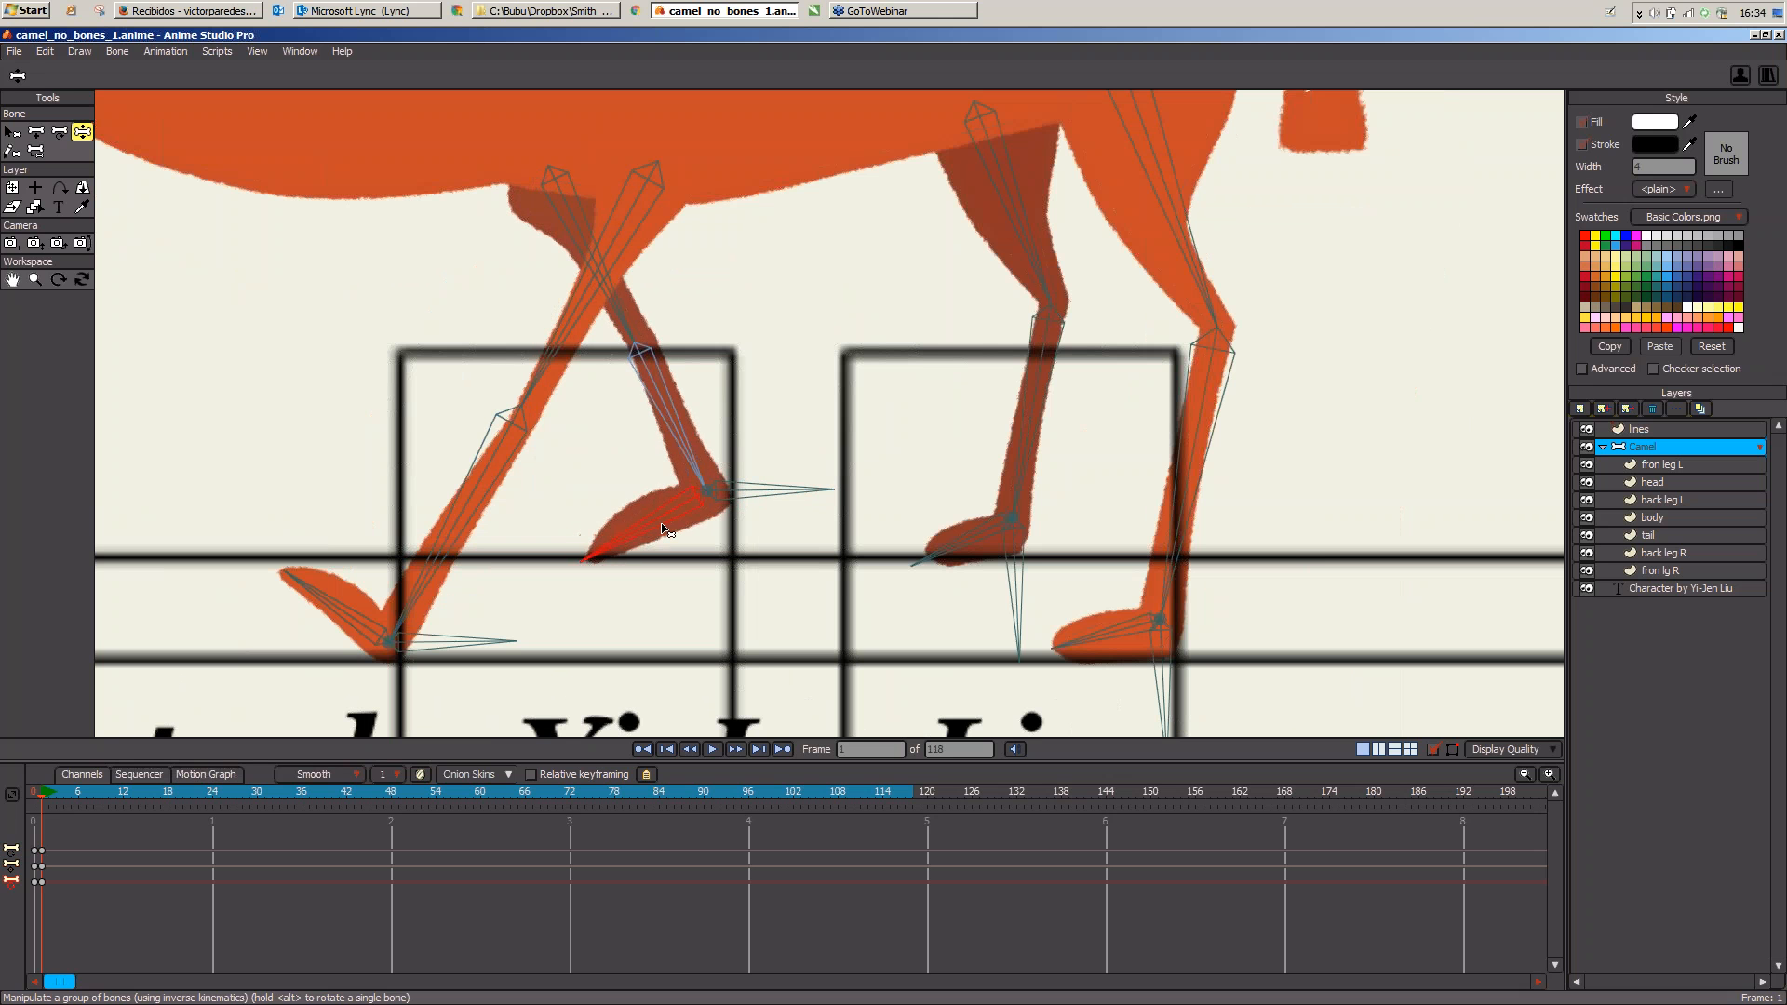
{"action": "left_click_drag", "start_coordinate": [749, 490], "coordinate": [666, 519]}
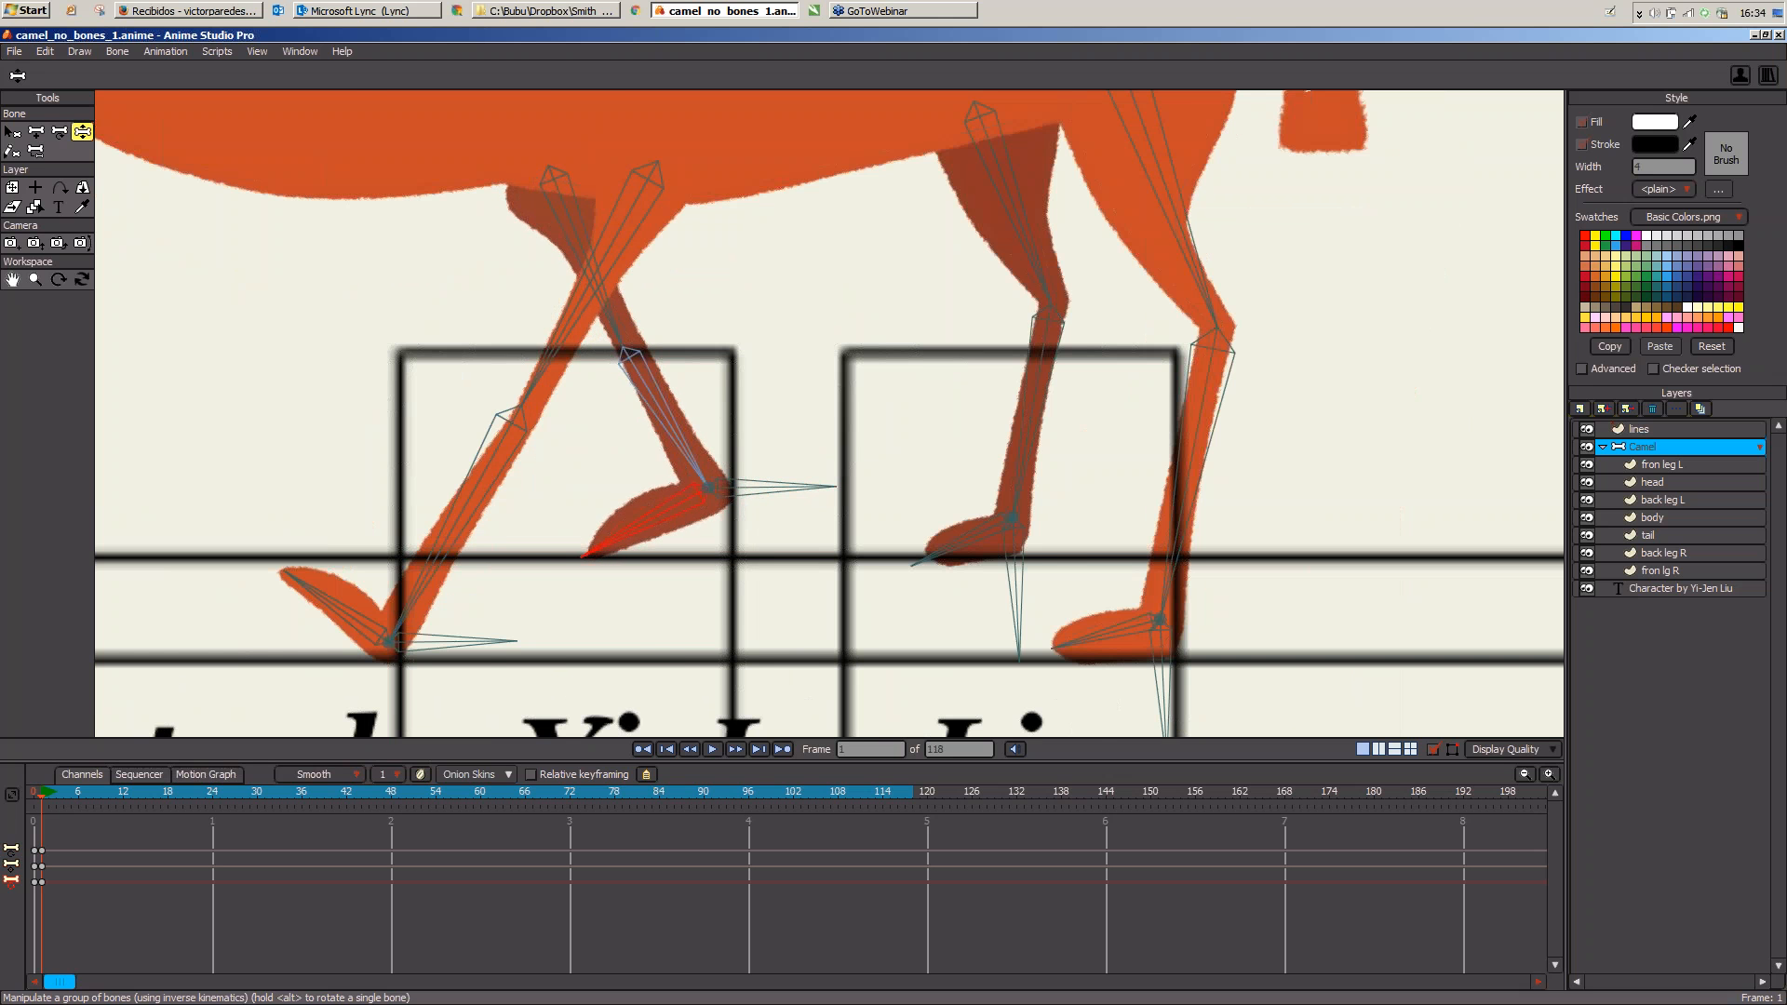
Step: Shift the upper bones of the two front legs at frame 1 so their shoulder joints line up under the body
{"action": "scroll", "coordinate": [571, 513], "scroll_direction": "down", "scroll_amount": 2}
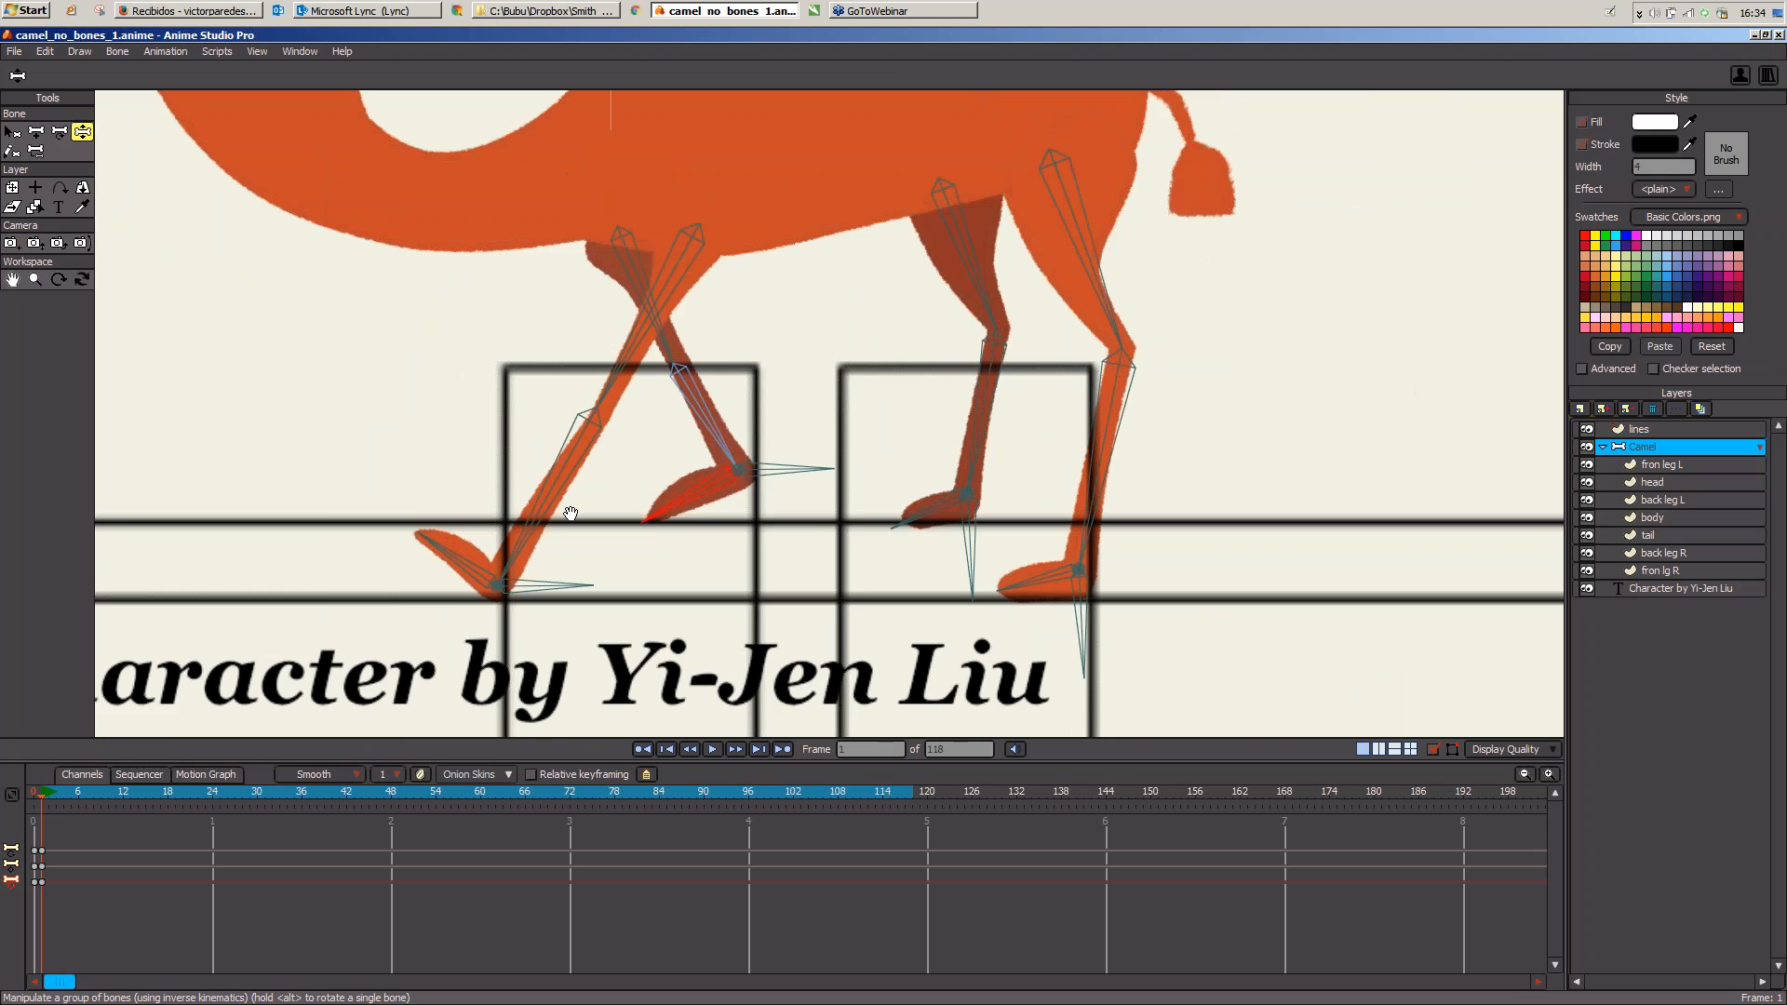
{"action": "scroll", "coordinate": [571, 513], "scroll_direction": "down", "scroll_amount": 1}
{"action": "key", "text": "t"}
{"action": "left_click_drag", "start_coordinate": [678, 282], "coordinate": [660, 331]}
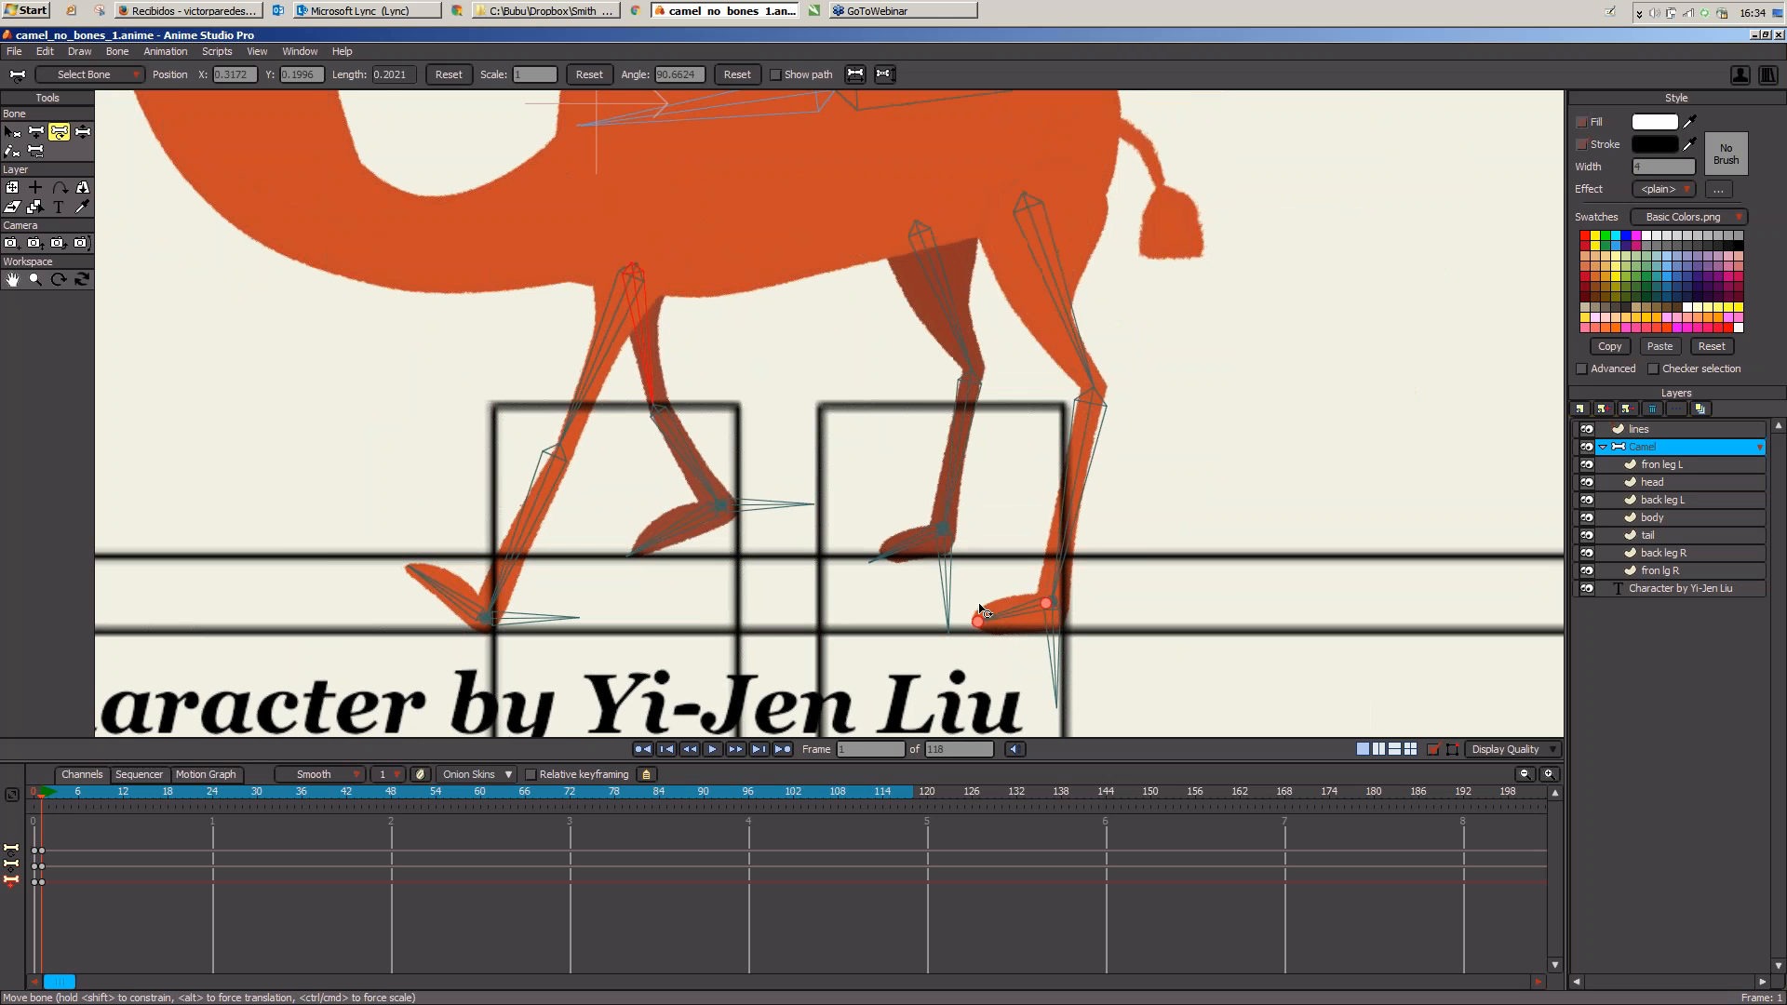
Step: Pose the near back leg forward at frame 1, planting its heel on the lower ground line at the hind guide box's front edge
{"action": "scroll", "coordinate": [979, 608], "scroll_direction": "down", "scroll_amount": 3}
{"action": "left_click_drag", "start_coordinate": [894, 650], "coordinate": [605, 625]}
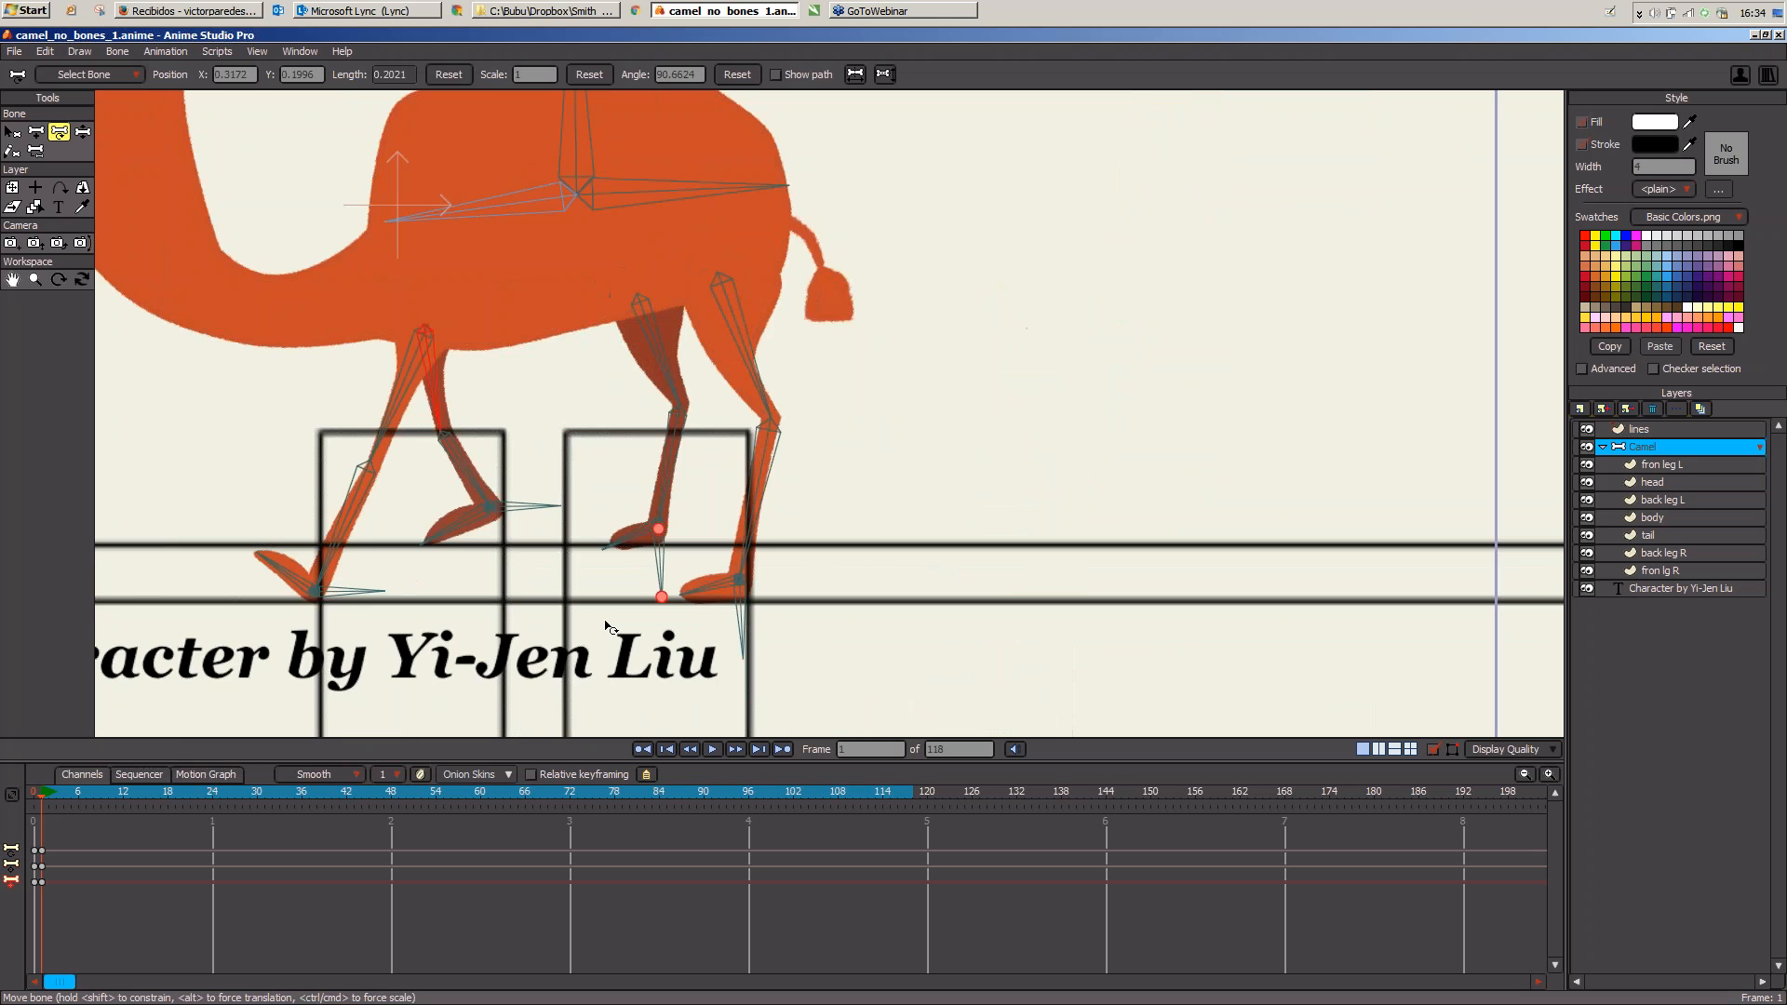
{"action": "left_click_drag", "start_coordinate": [868, 575], "coordinate": [904, 592]}
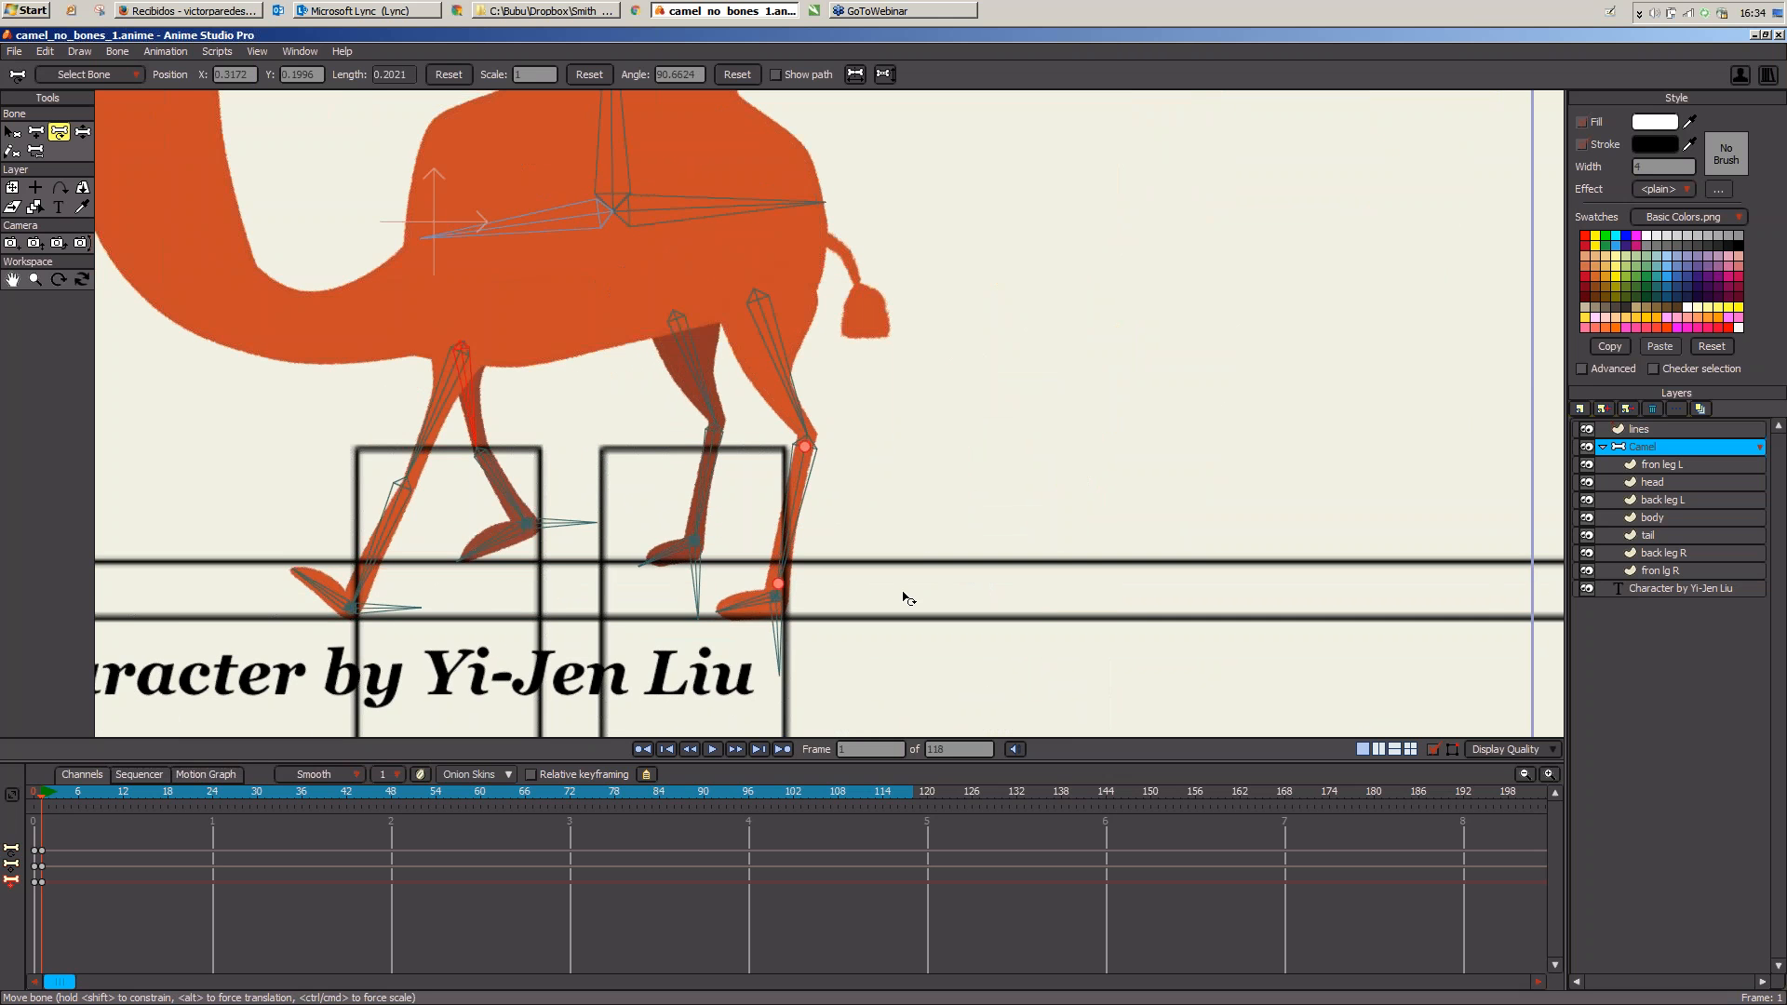
{"action": "key", "text": "z"}
{"action": "left_click_drag", "start_coordinate": [781, 625], "coordinate": [653, 634]}
{"action": "scroll", "coordinate": [653, 634], "scroll_direction": "up", "scroll_amount": 3}
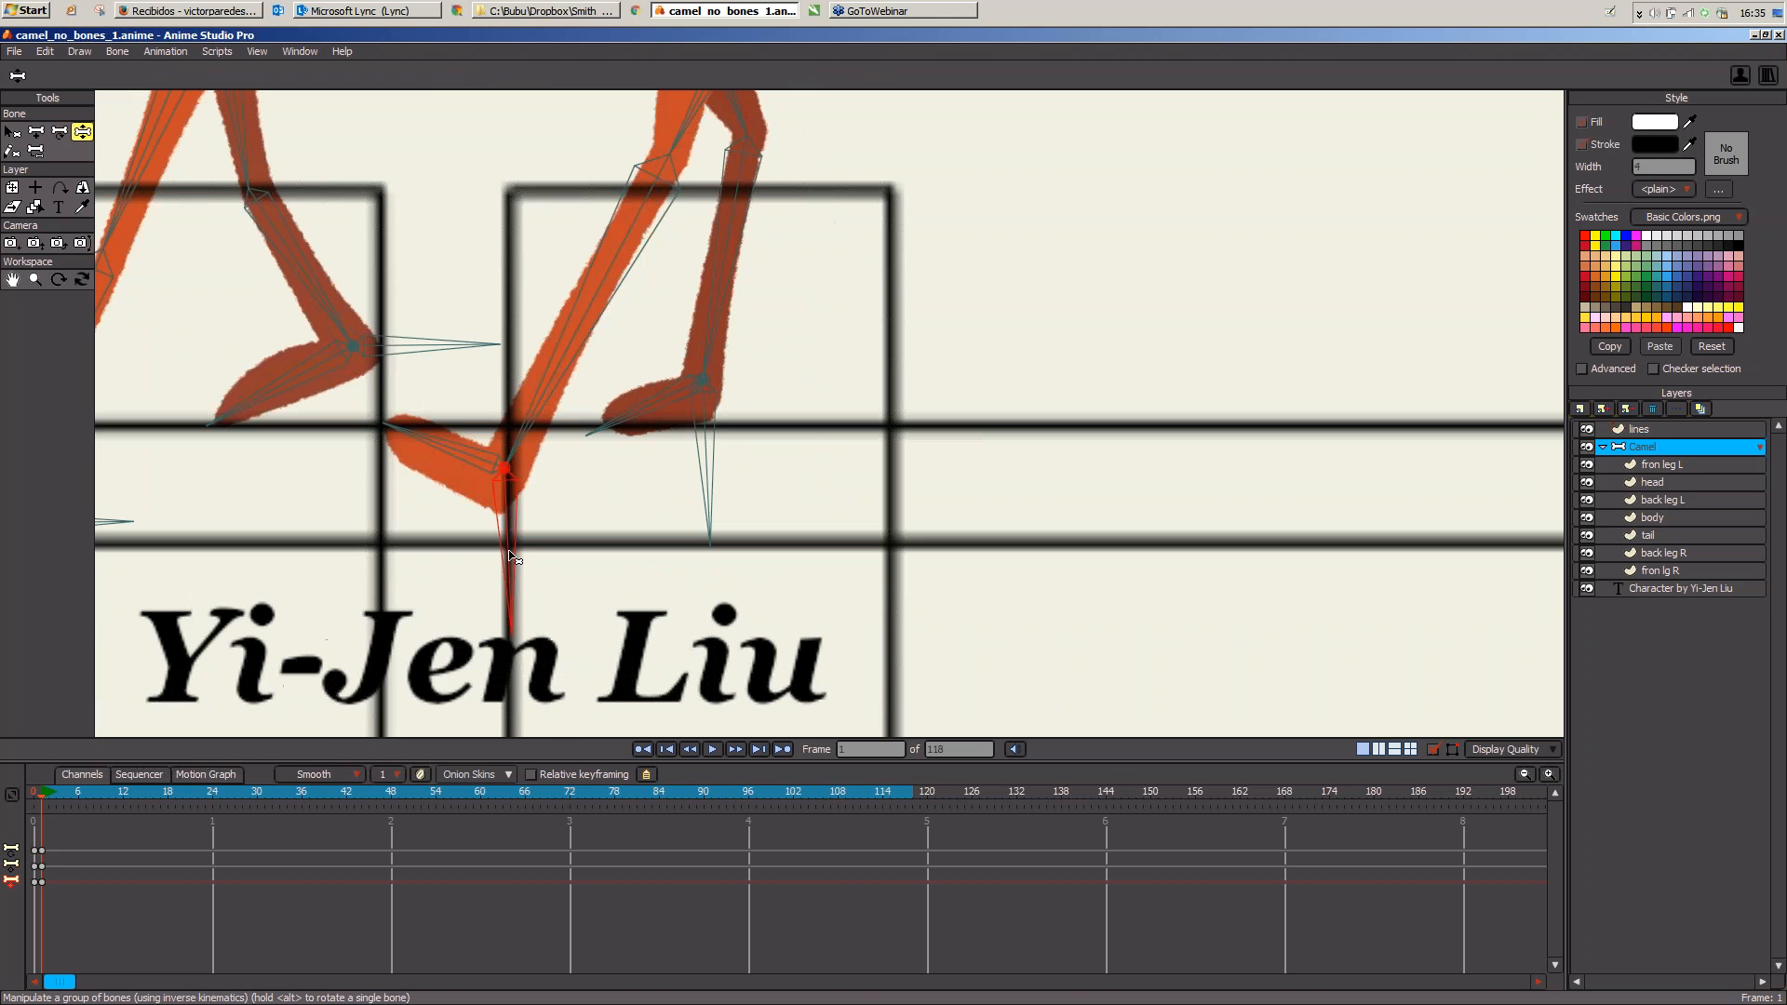
{"action": "left_click_drag", "start_coordinate": [509, 555], "coordinate": [508, 585]}
{"action": "left_click", "coordinate": [479, 501]}
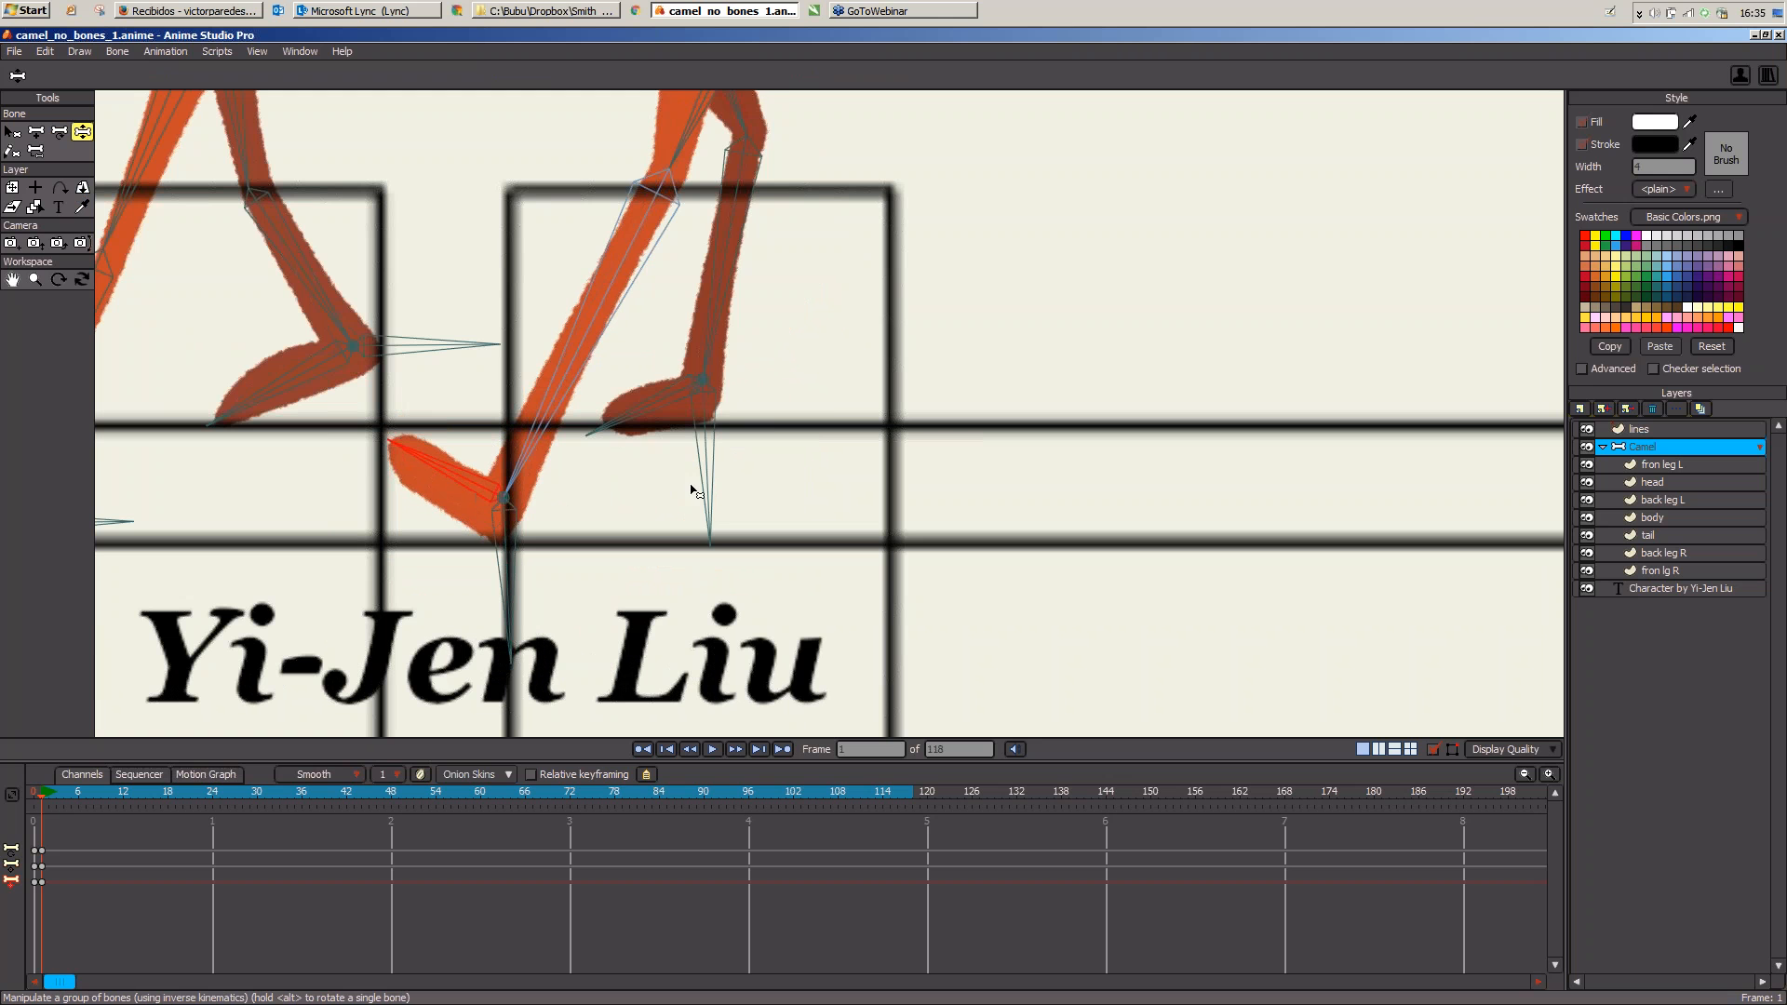
Step: Stretch the far back leg to the hind guide box's rear edge and tilt its foot toe-down on the upper ground line
{"action": "left_click_drag", "start_coordinate": [700, 496], "coordinate": [886, 450]}
{"action": "left_click_drag", "start_coordinate": [817, 393], "coordinate": [884, 406]}
{"action": "left_click", "coordinate": [820, 401]}
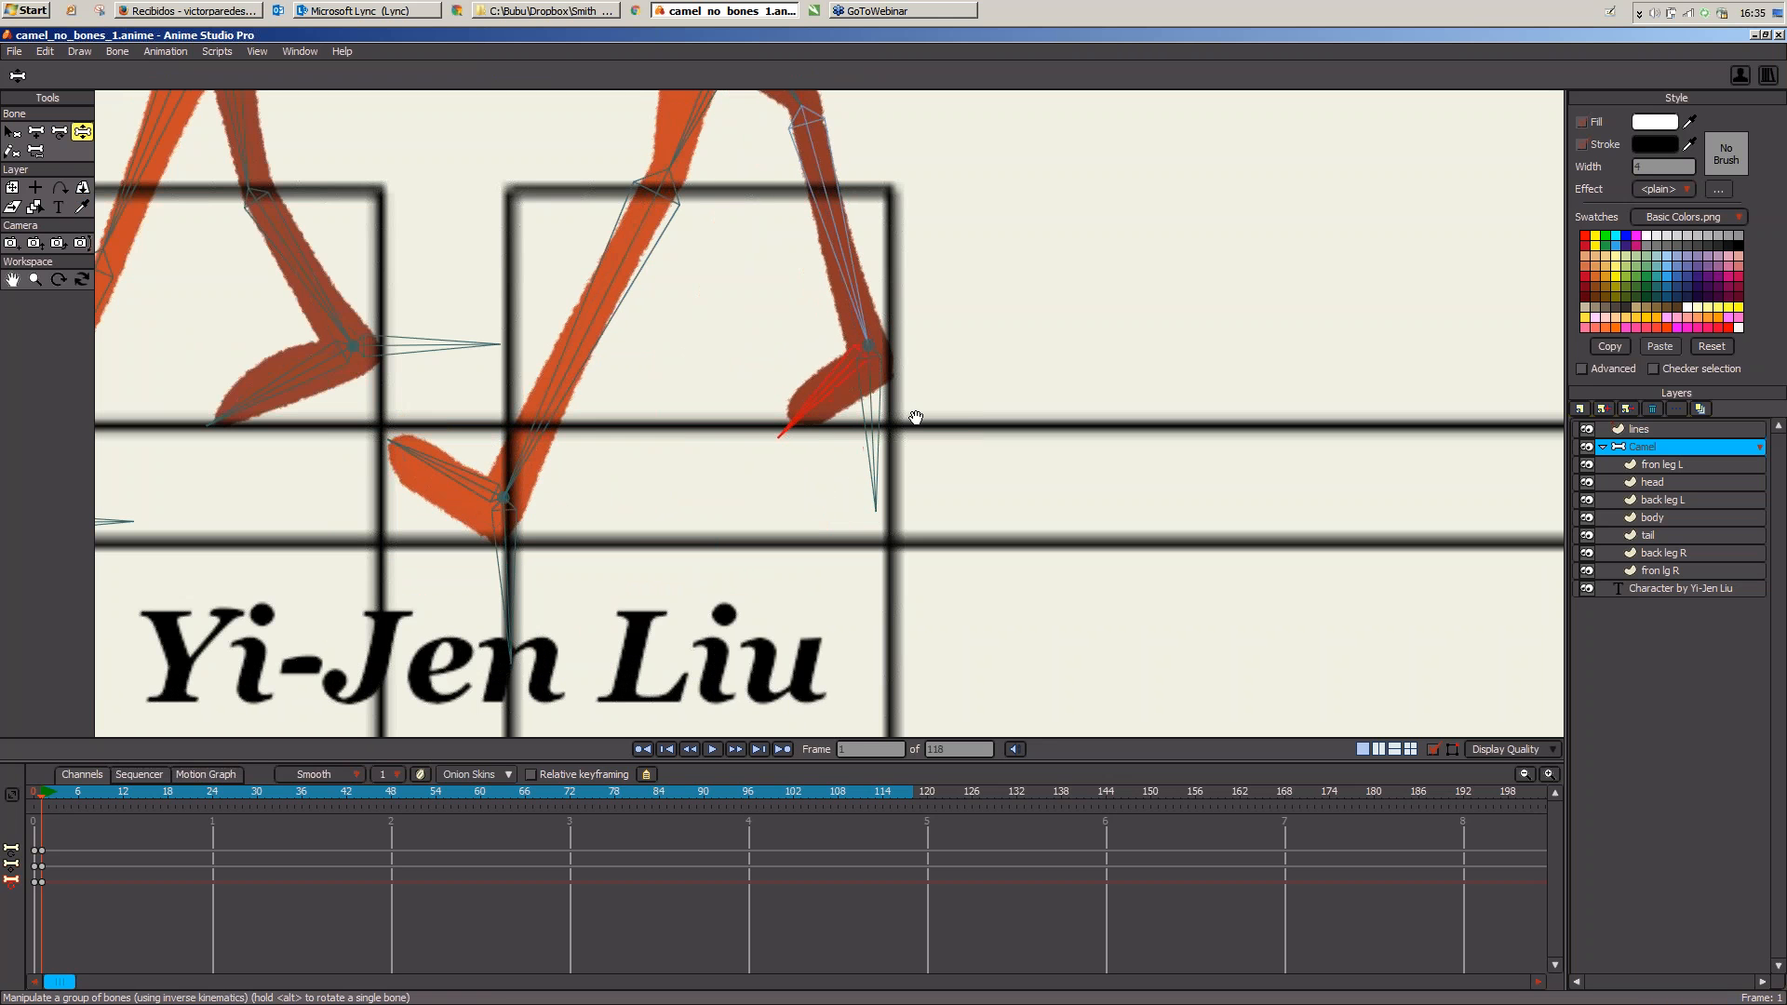
Step: Move the upper bones of both back legs at frame 1 so their hip joints coincide
{"action": "scroll", "coordinate": [916, 418], "scroll_direction": "down", "scroll_amount": 1}
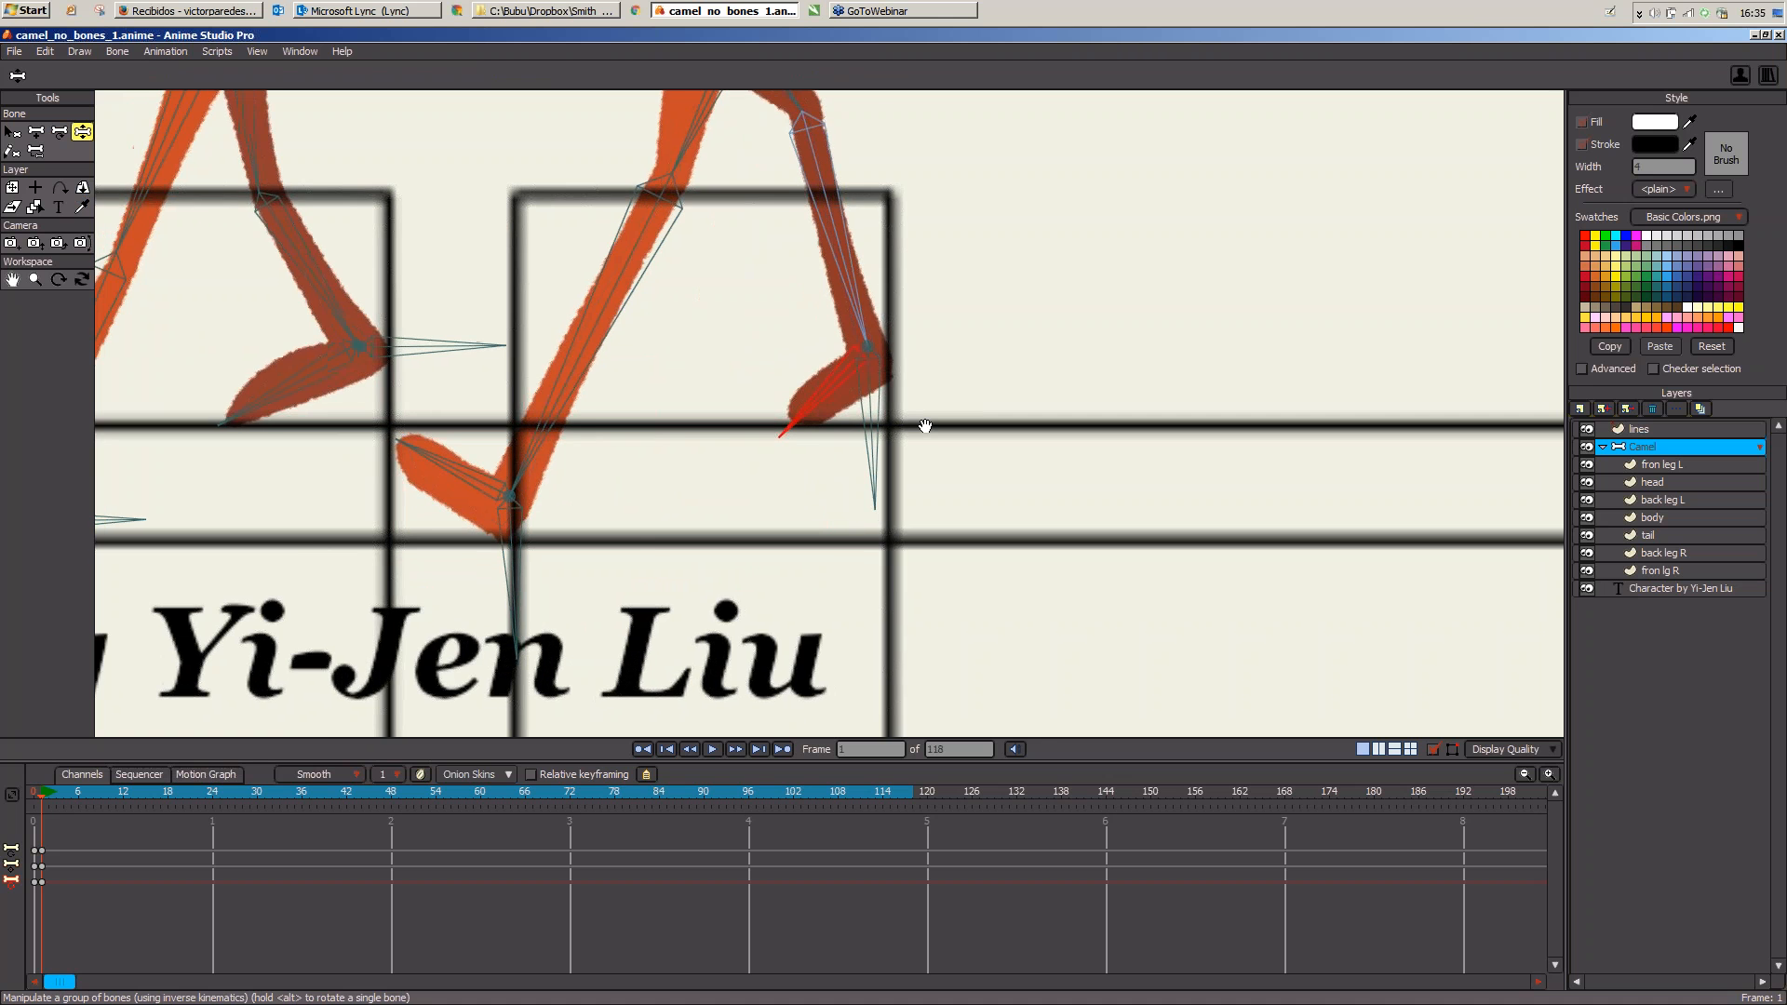
{"action": "scroll", "coordinate": [926, 426], "scroll_direction": "down", "scroll_amount": 2}
{"action": "key", "text": "t"}
{"action": "left_click", "coordinate": [752, 224]}
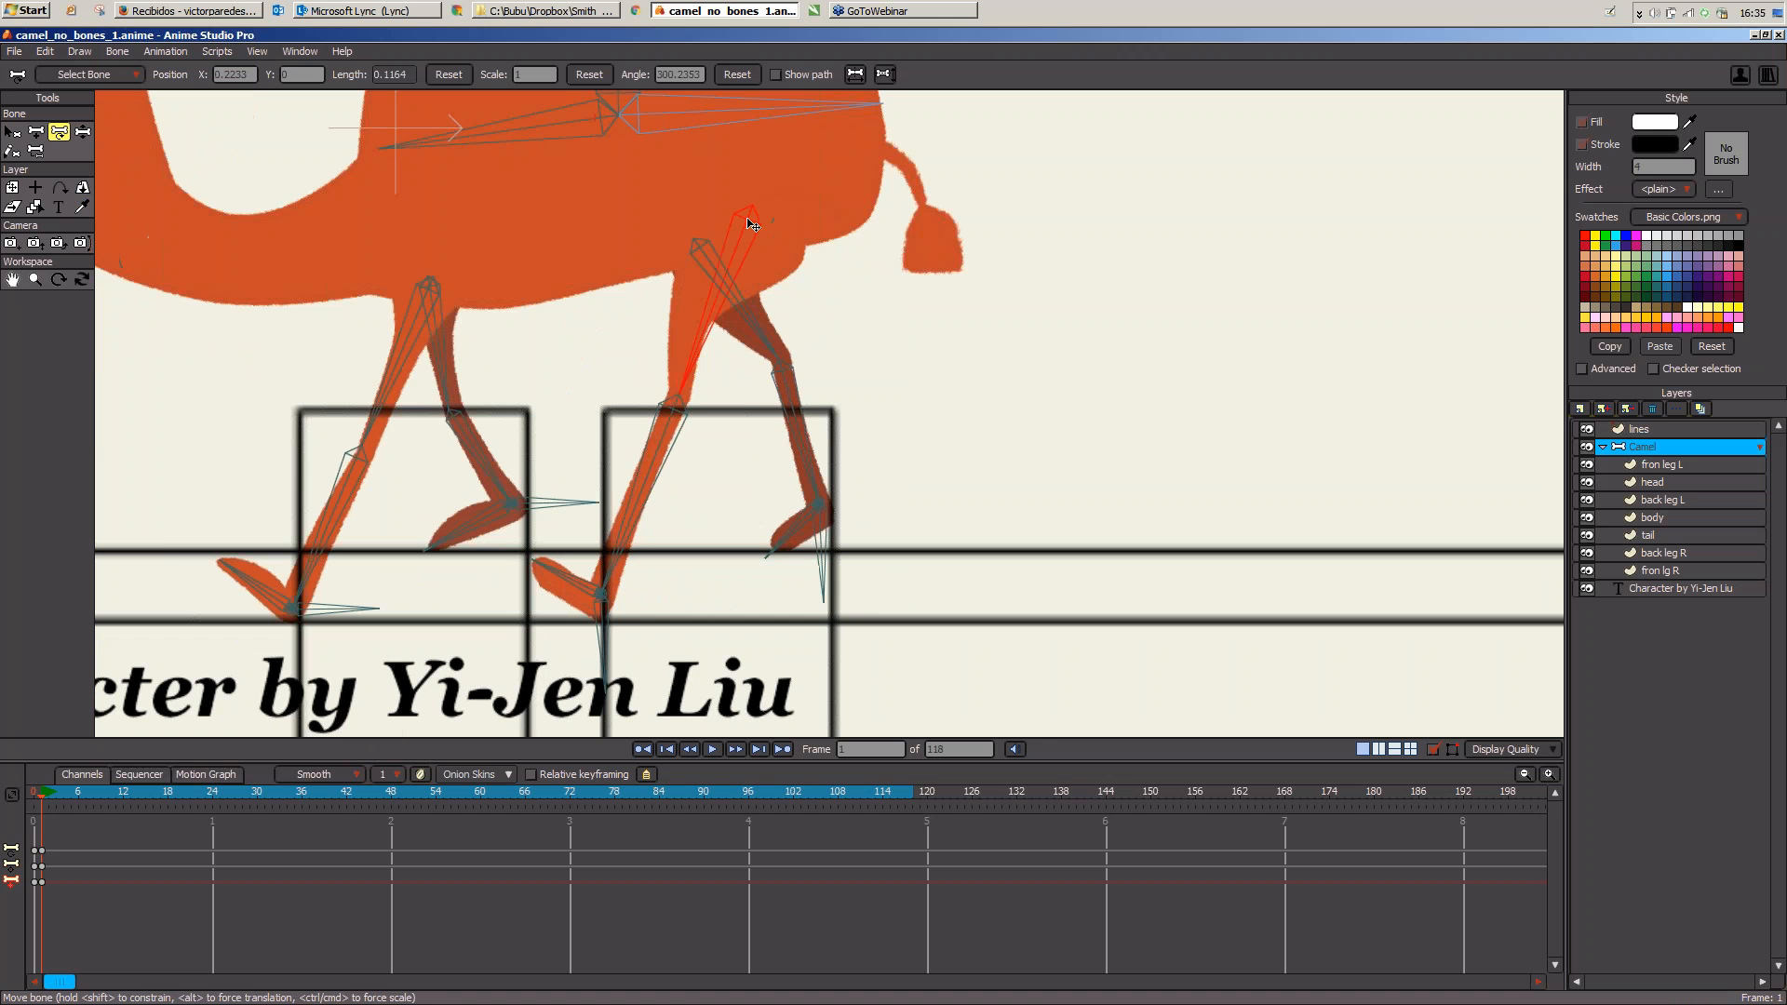
{"action": "left_click_drag", "start_coordinate": [752, 224], "coordinate": [796, 287]}
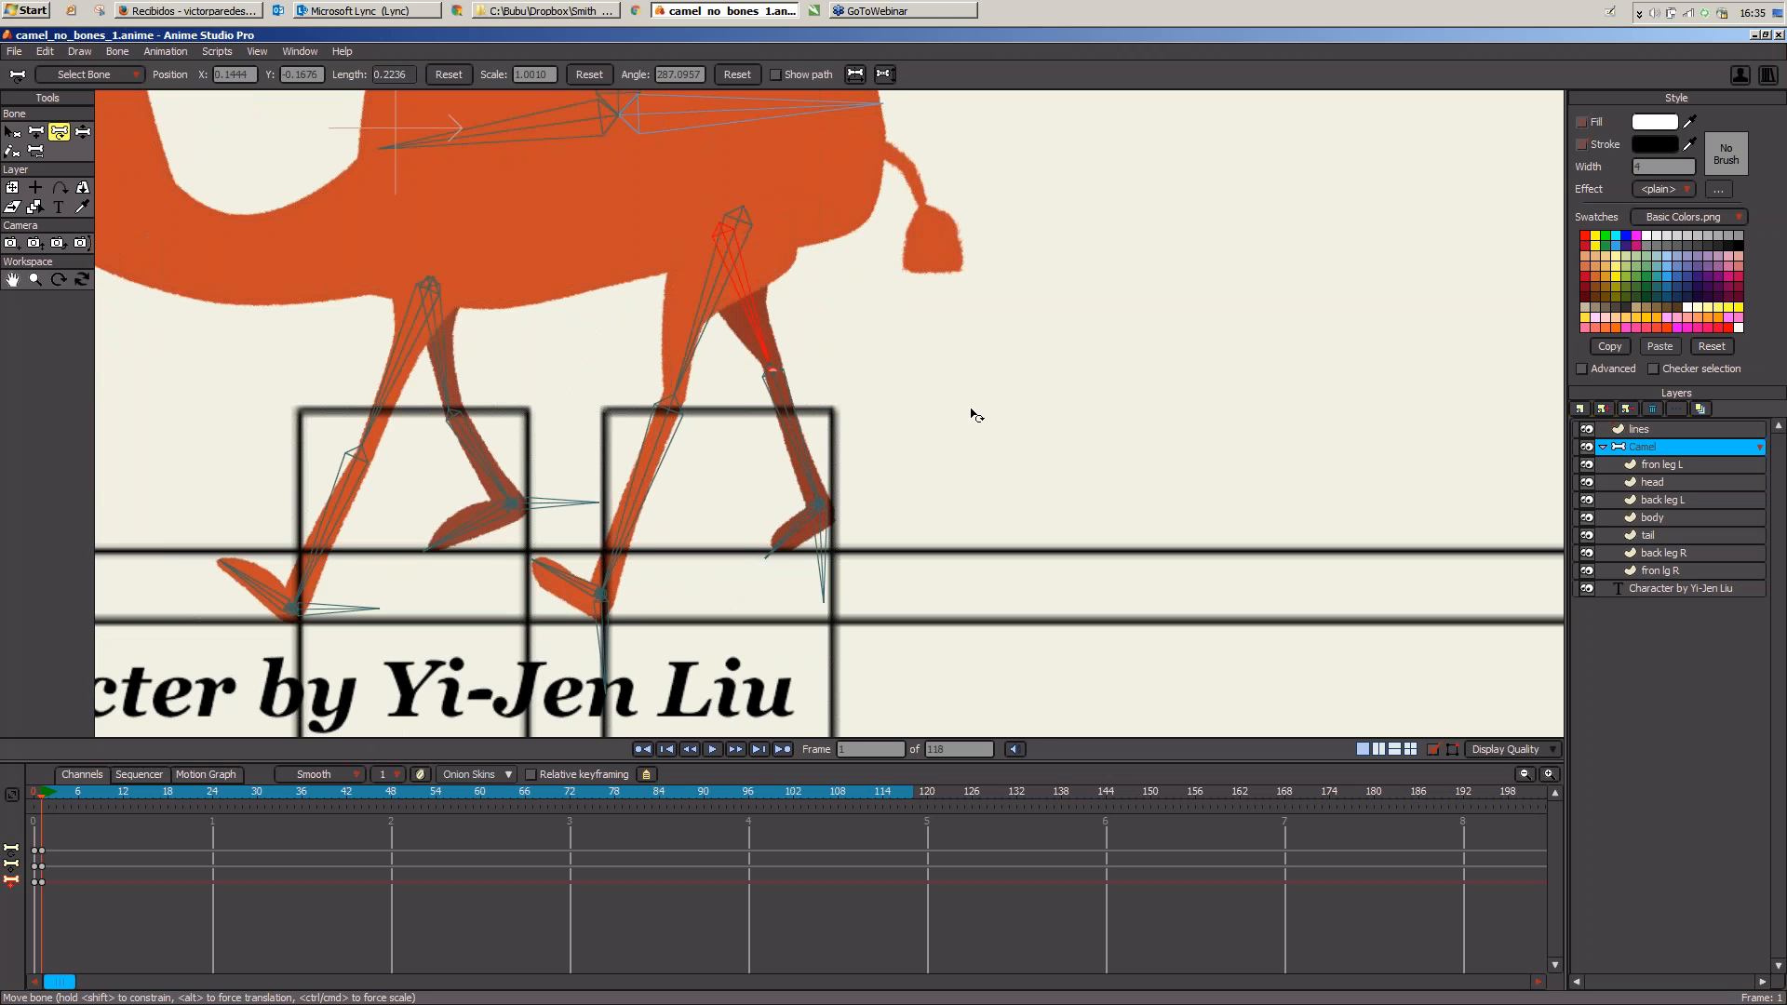
Step: Preview the playback and add keyframes at frame 1 in the first two bone channels
{"action": "scroll", "coordinate": [949, 422], "scroll_direction": "down", "scroll_amount": 1}
{"action": "scroll", "coordinate": [937, 430], "scroll_direction": "down", "scroll_amount": 4}
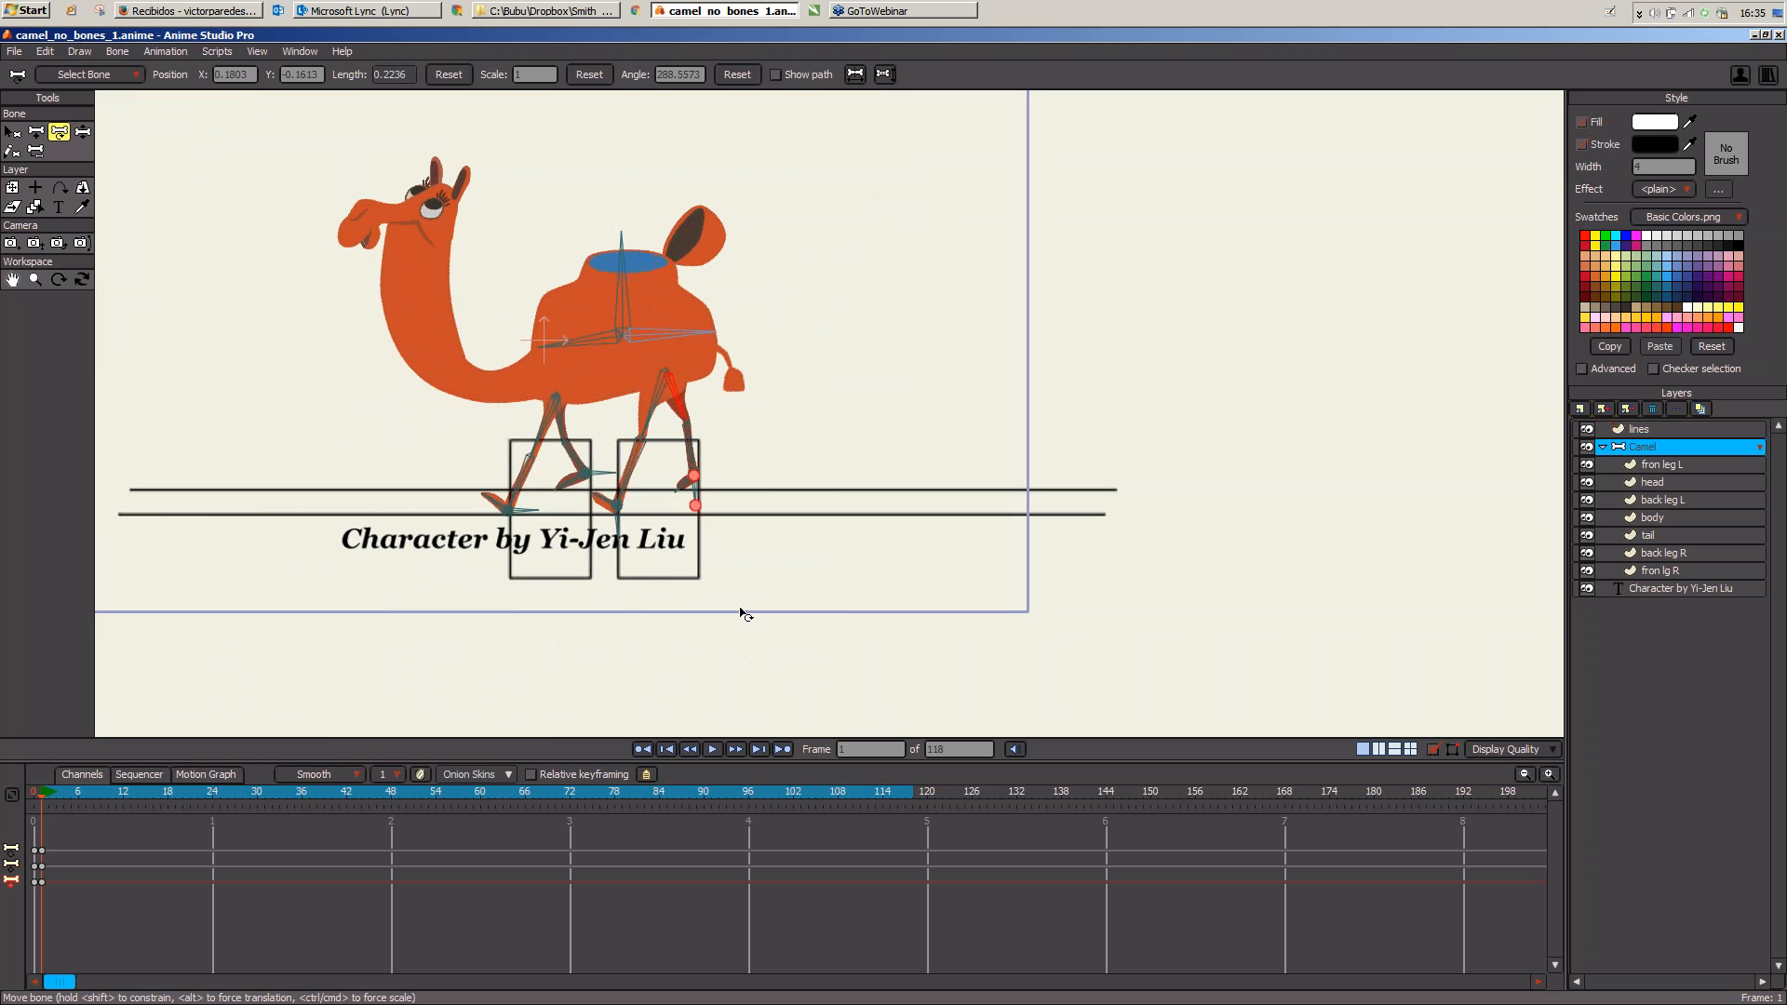
{"action": "key", "text": "space"}
{"action": "key", "text": "space"}
{"action": "right_click", "coordinate": [41, 851]}
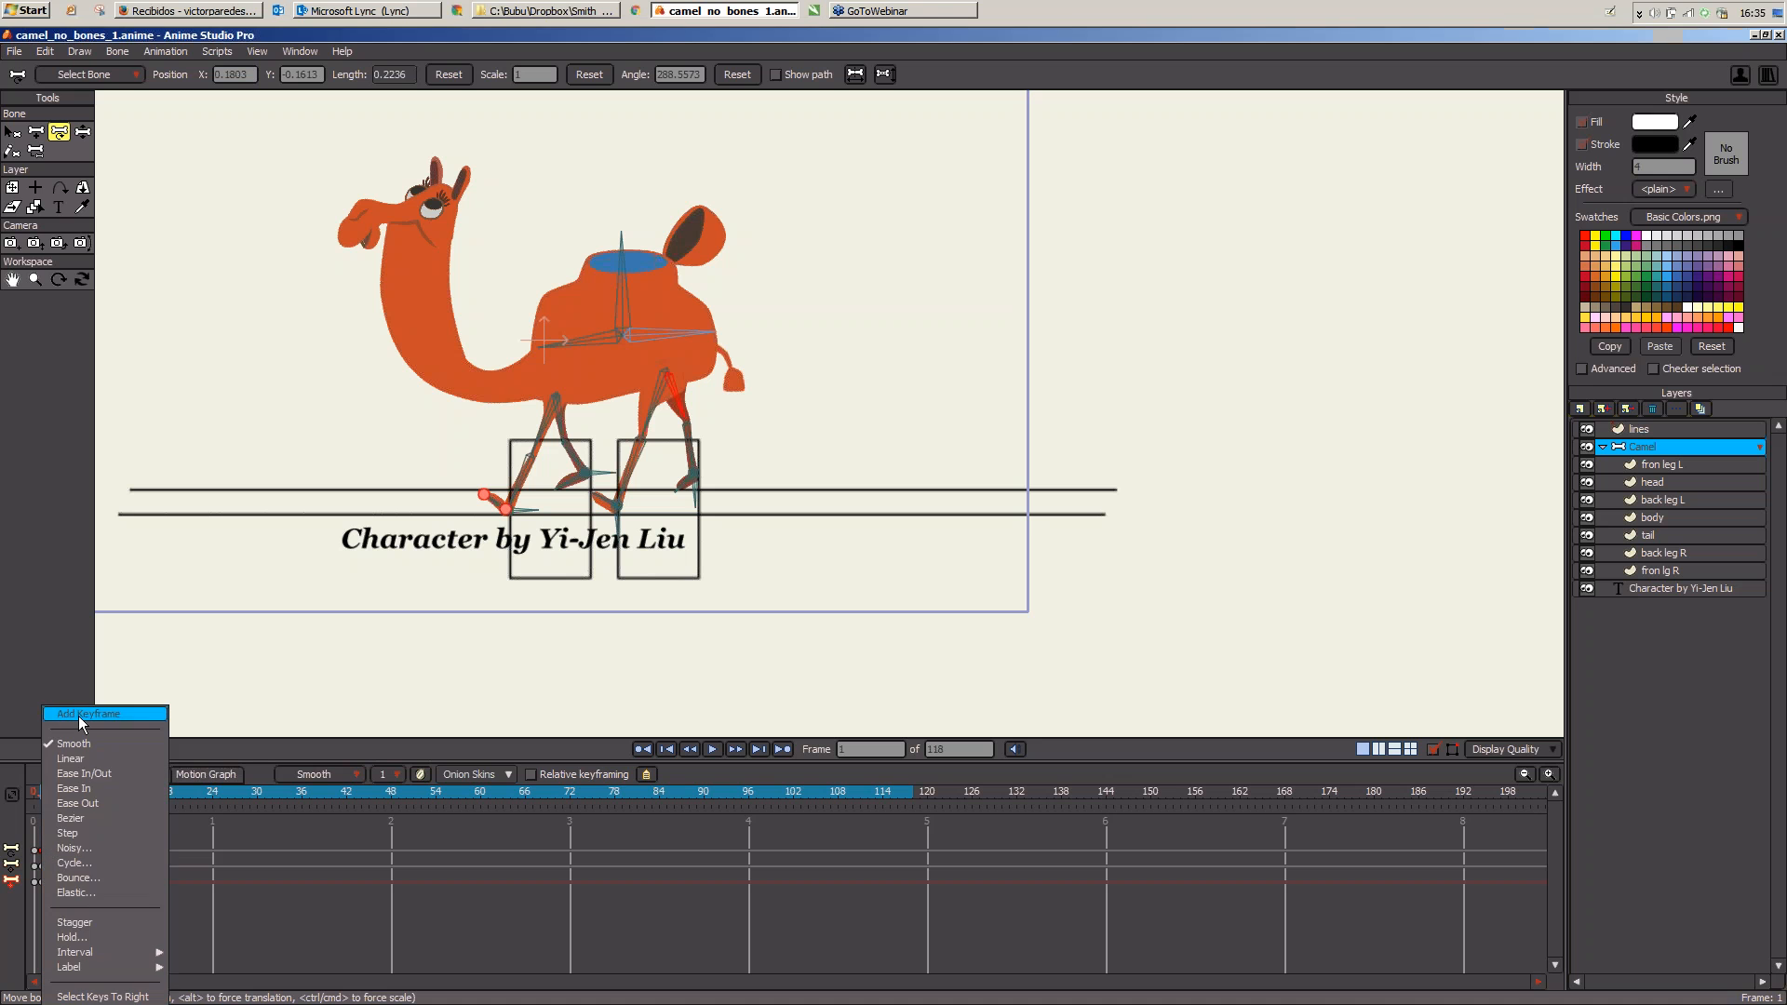
{"action": "left_click", "coordinate": [80, 721]}
{"action": "right_click", "coordinate": [42, 867]}
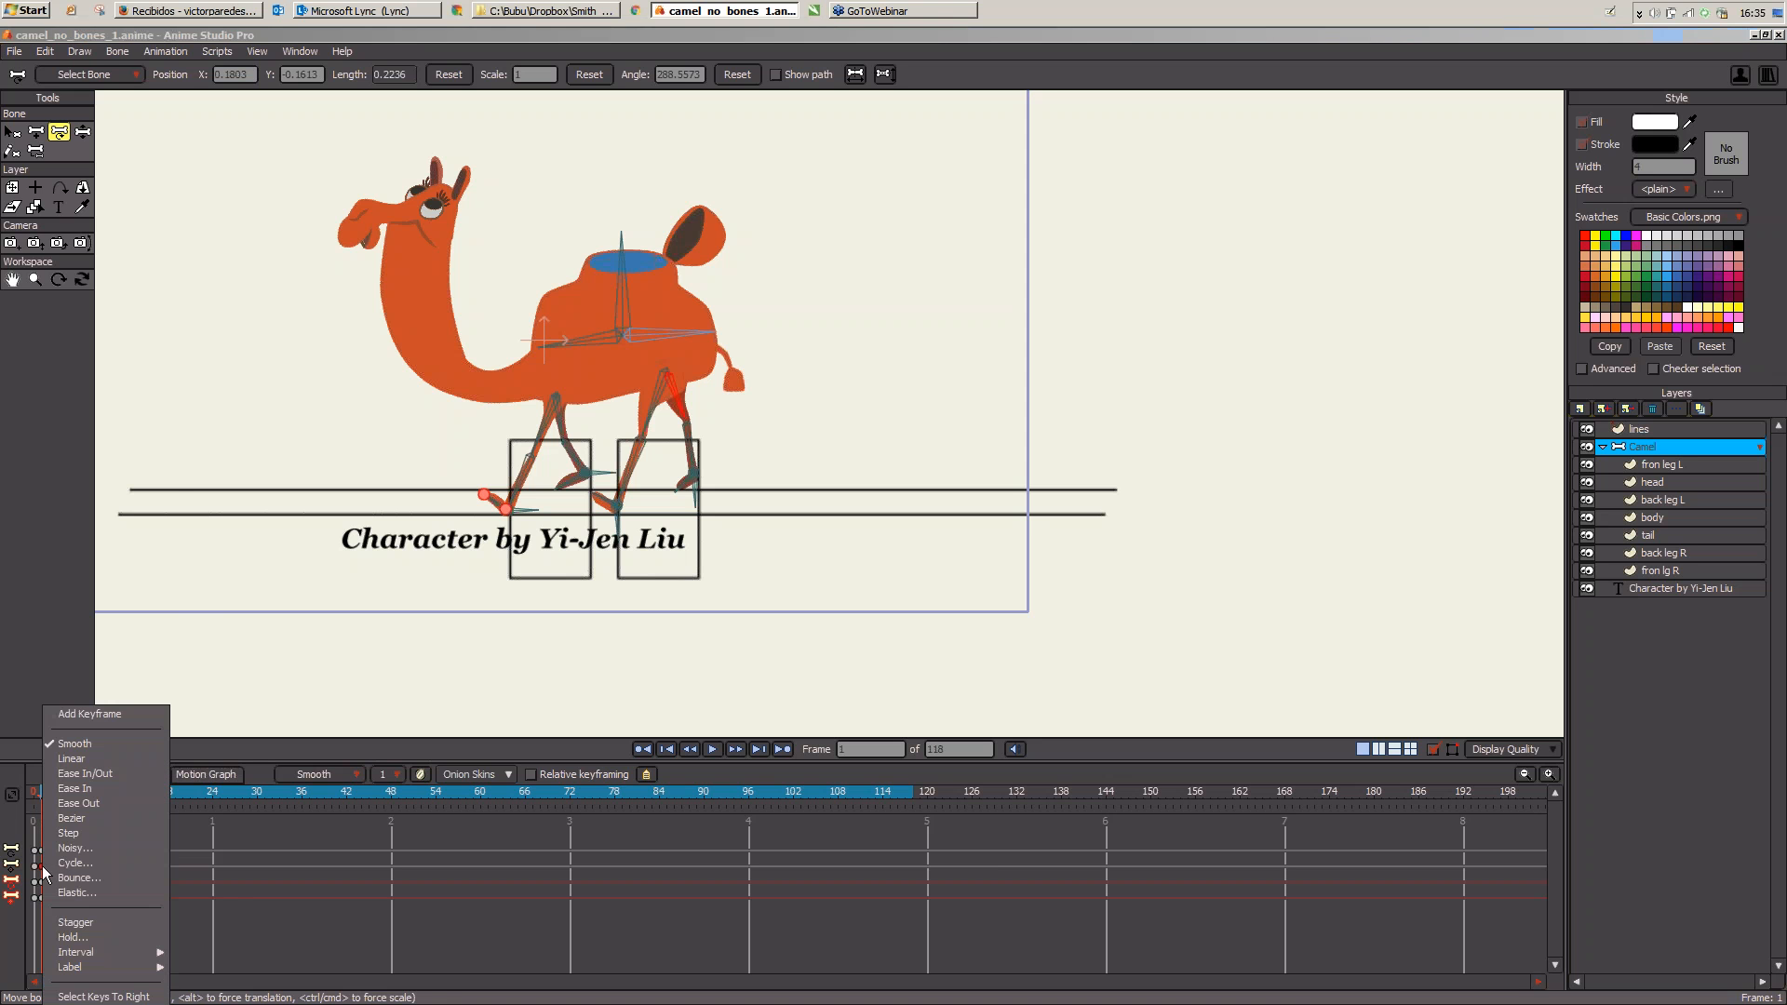
{"action": "left_click", "coordinate": [97, 718]}
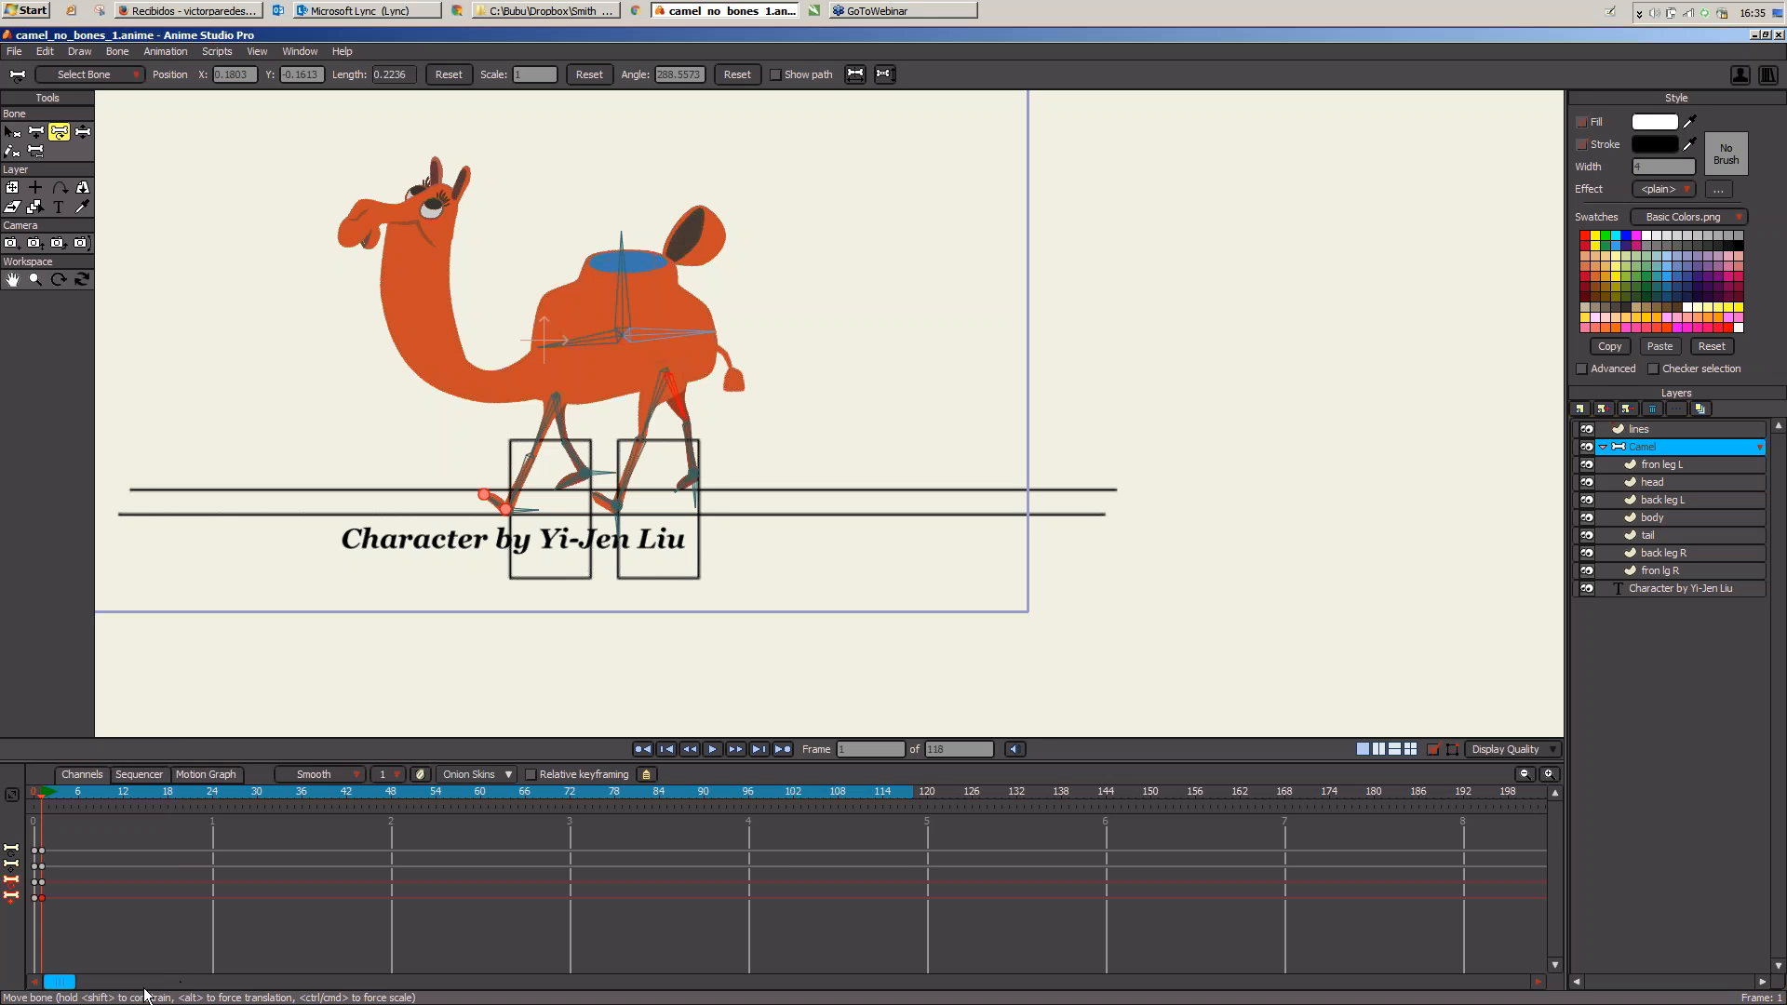
Step: At frame 13, reverse the stride by swapping the forward and rear foot positions of both leg pairs within the guide boxes
{"action": "left_click_drag", "start_coordinate": [62, 798], "coordinate": [131, 819]}
{"action": "scroll", "coordinate": [640, 603], "scroll_direction": "up", "scroll_amount": 1}
{"action": "scroll", "coordinate": [764, 566], "scroll_direction": "up", "scroll_amount": 2}
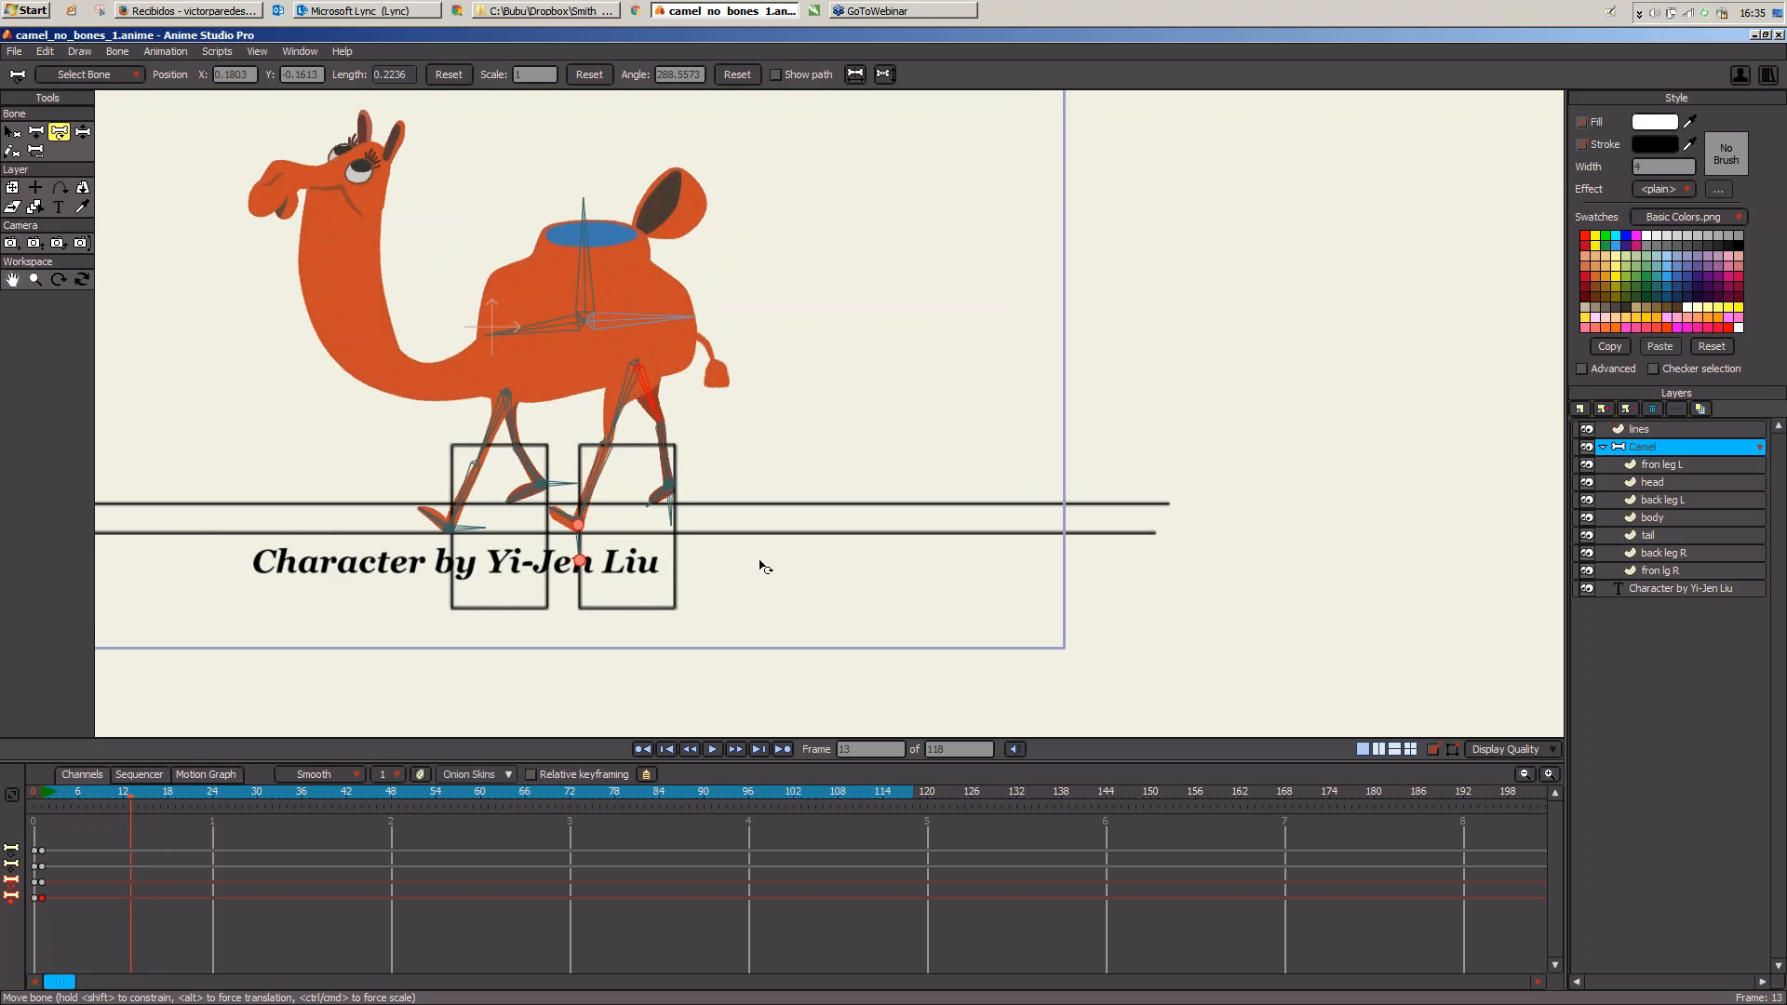
{"action": "scroll", "coordinate": [763, 566], "scroll_direction": "up", "scroll_amount": 4}
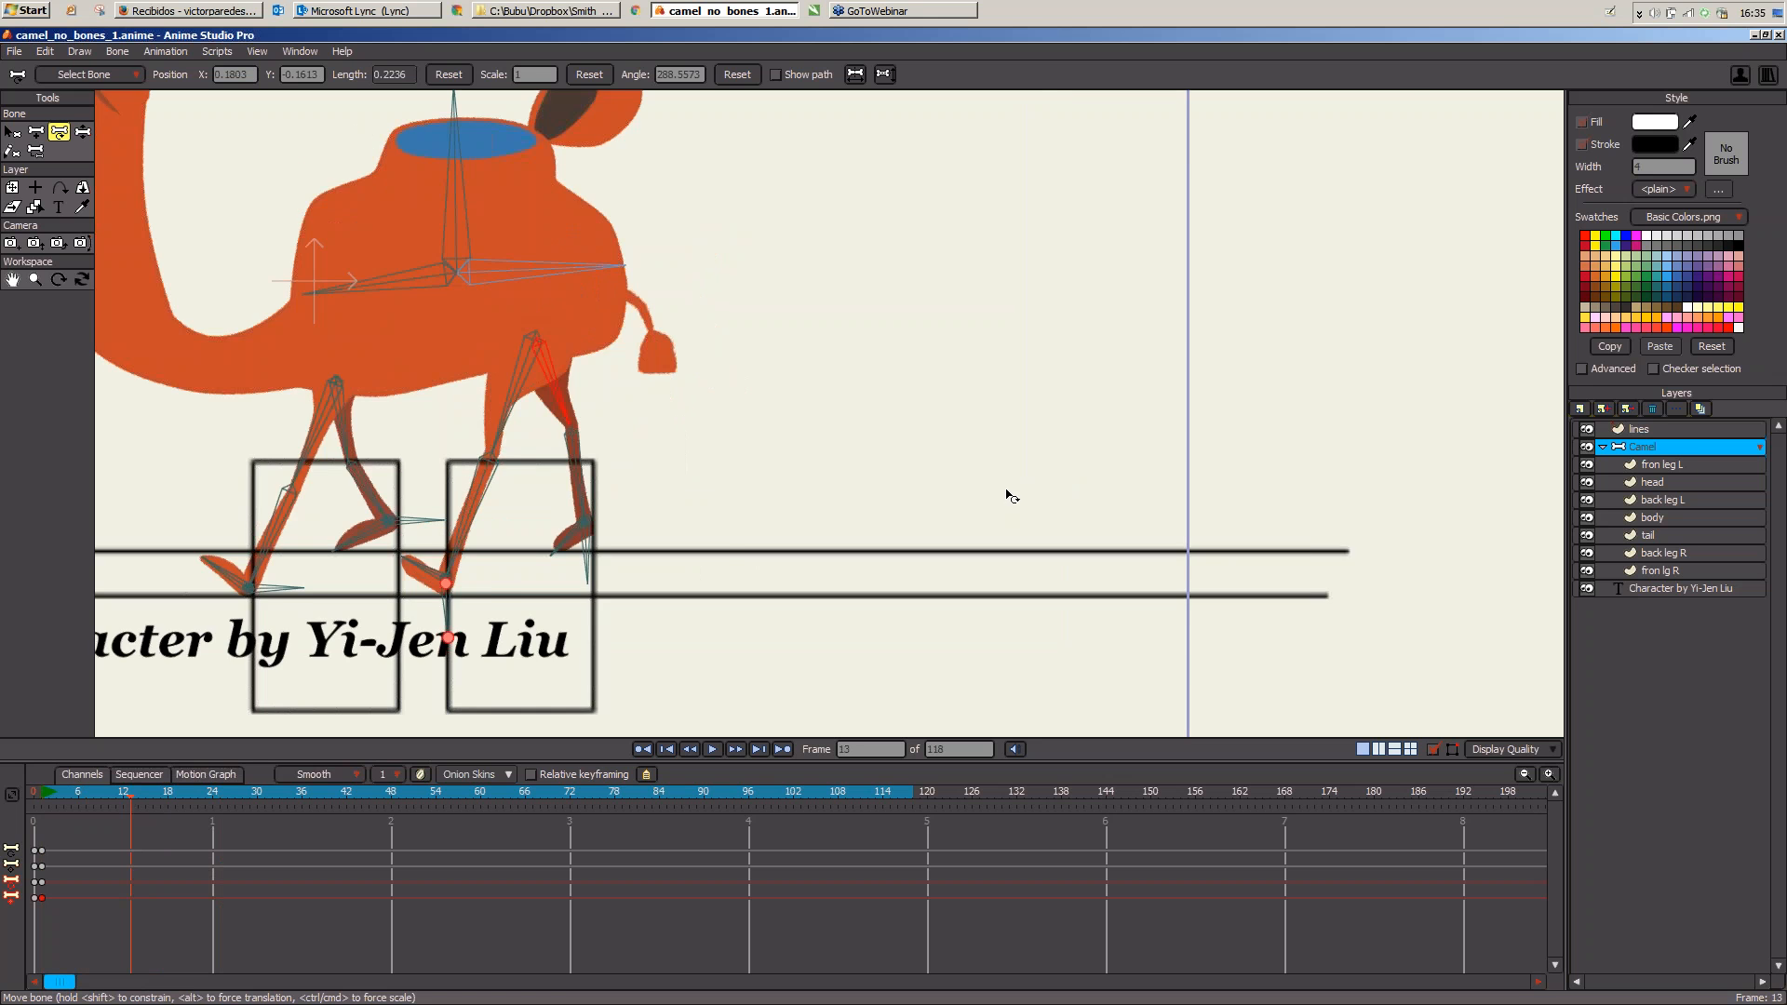
{"action": "scroll", "coordinate": [1007, 497], "scroll_direction": "up", "scroll_amount": 1}
{"action": "scroll", "coordinate": [816, 543], "scroll_direction": "down", "scroll_amount": 1}
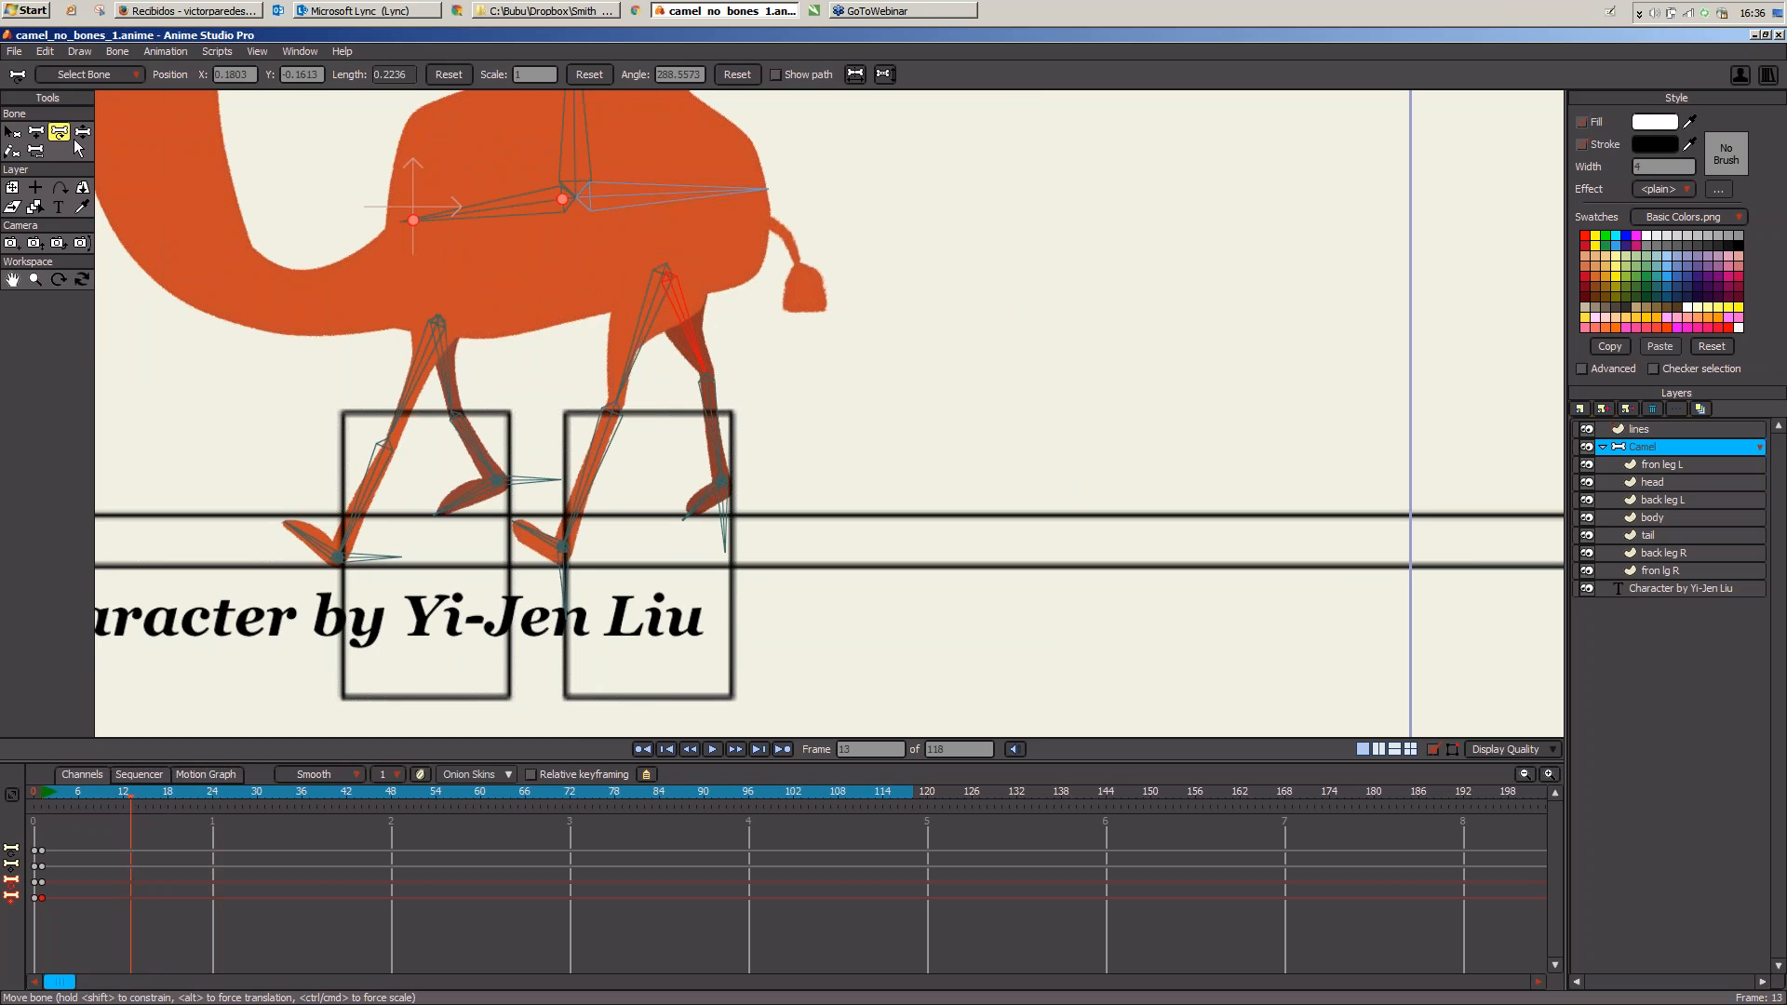
{"action": "key", "text": "z"}
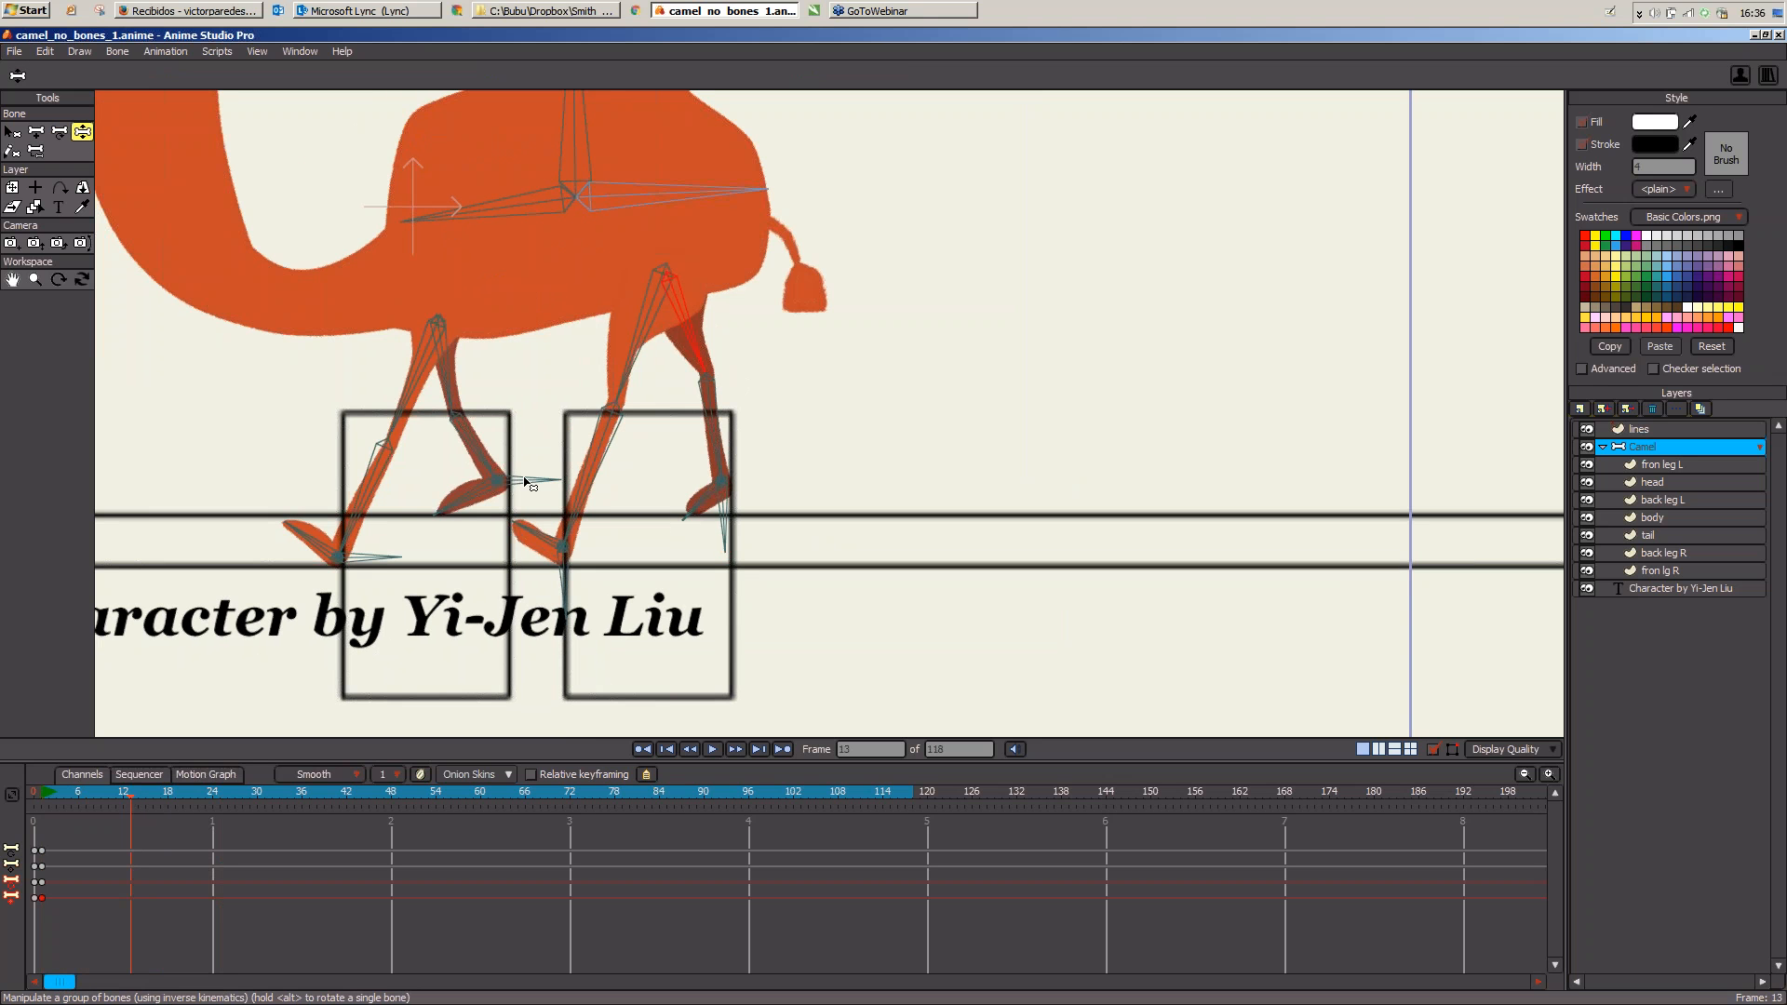
{"action": "left_click_drag", "start_coordinate": [530, 483], "coordinate": [352, 503]}
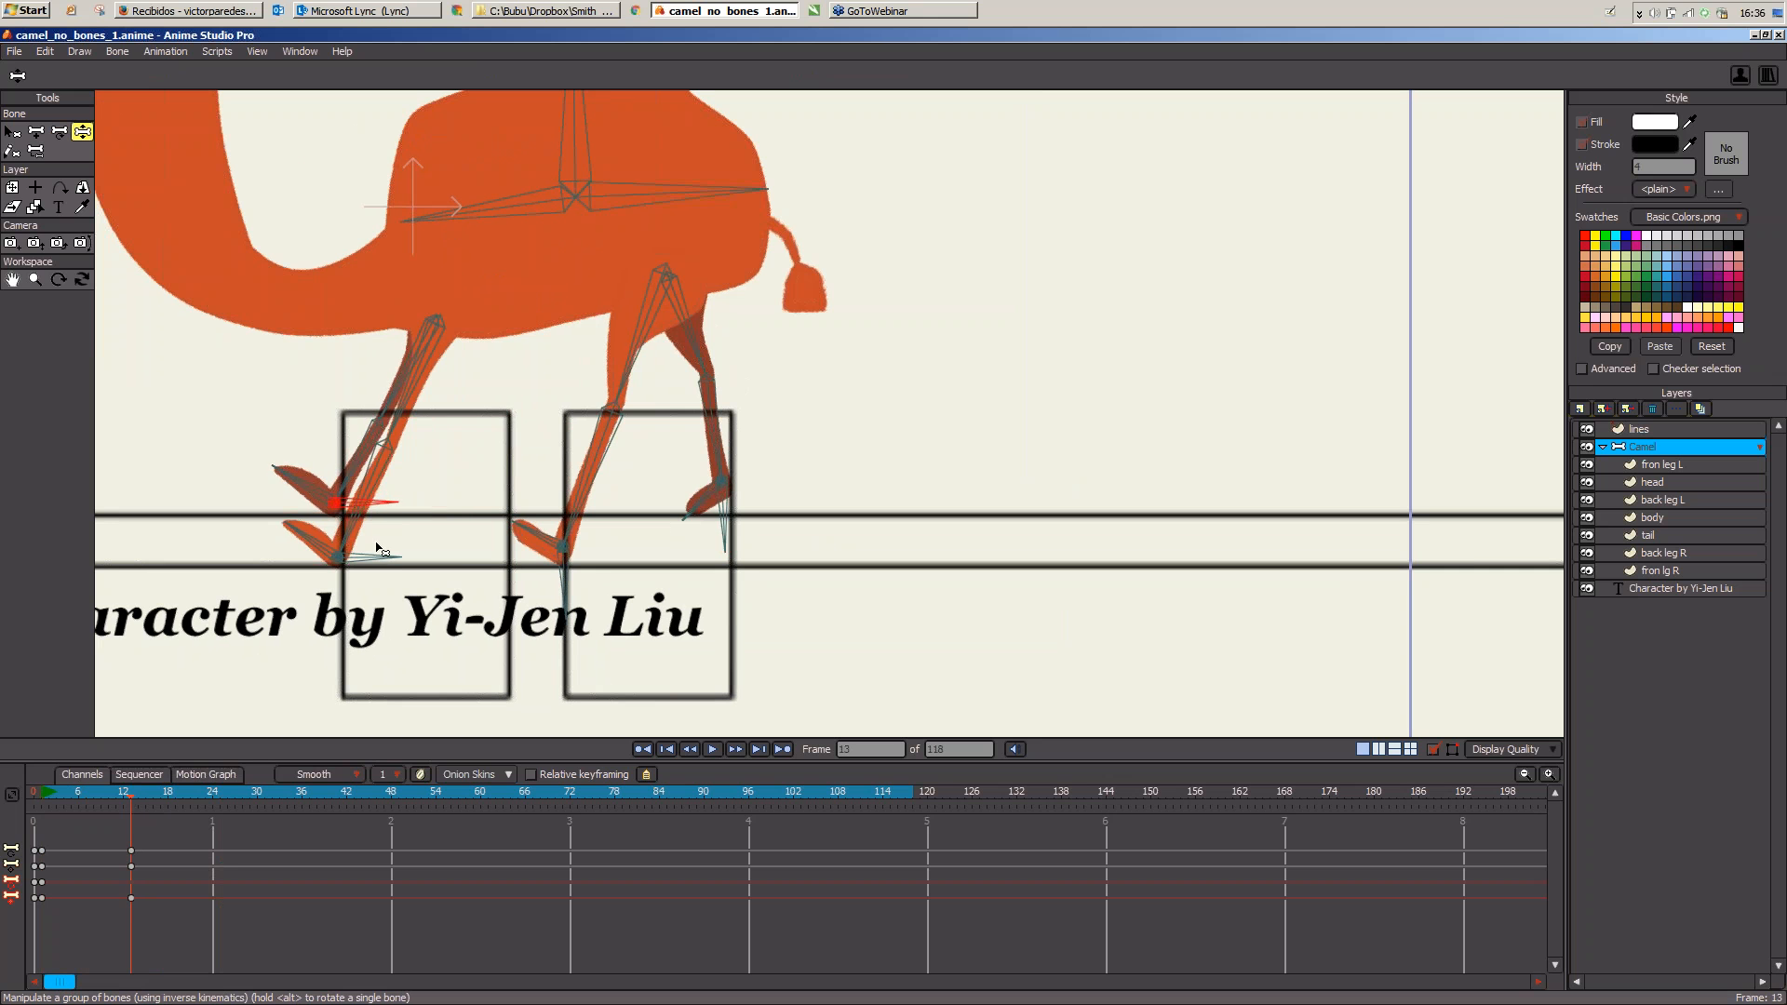
{"action": "left_click_drag", "start_coordinate": [400, 564], "coordinate": [568, 529]}
{"action": "left_click_drag", "start_coordinate": [667, 573], "coordinate": [724, 570]}
Step: Offset the upper leg joints at frame 13, placing the far legs slightly forward and the near legs slightly back
{"action": "left_click", "coordinate": [61, 133]}
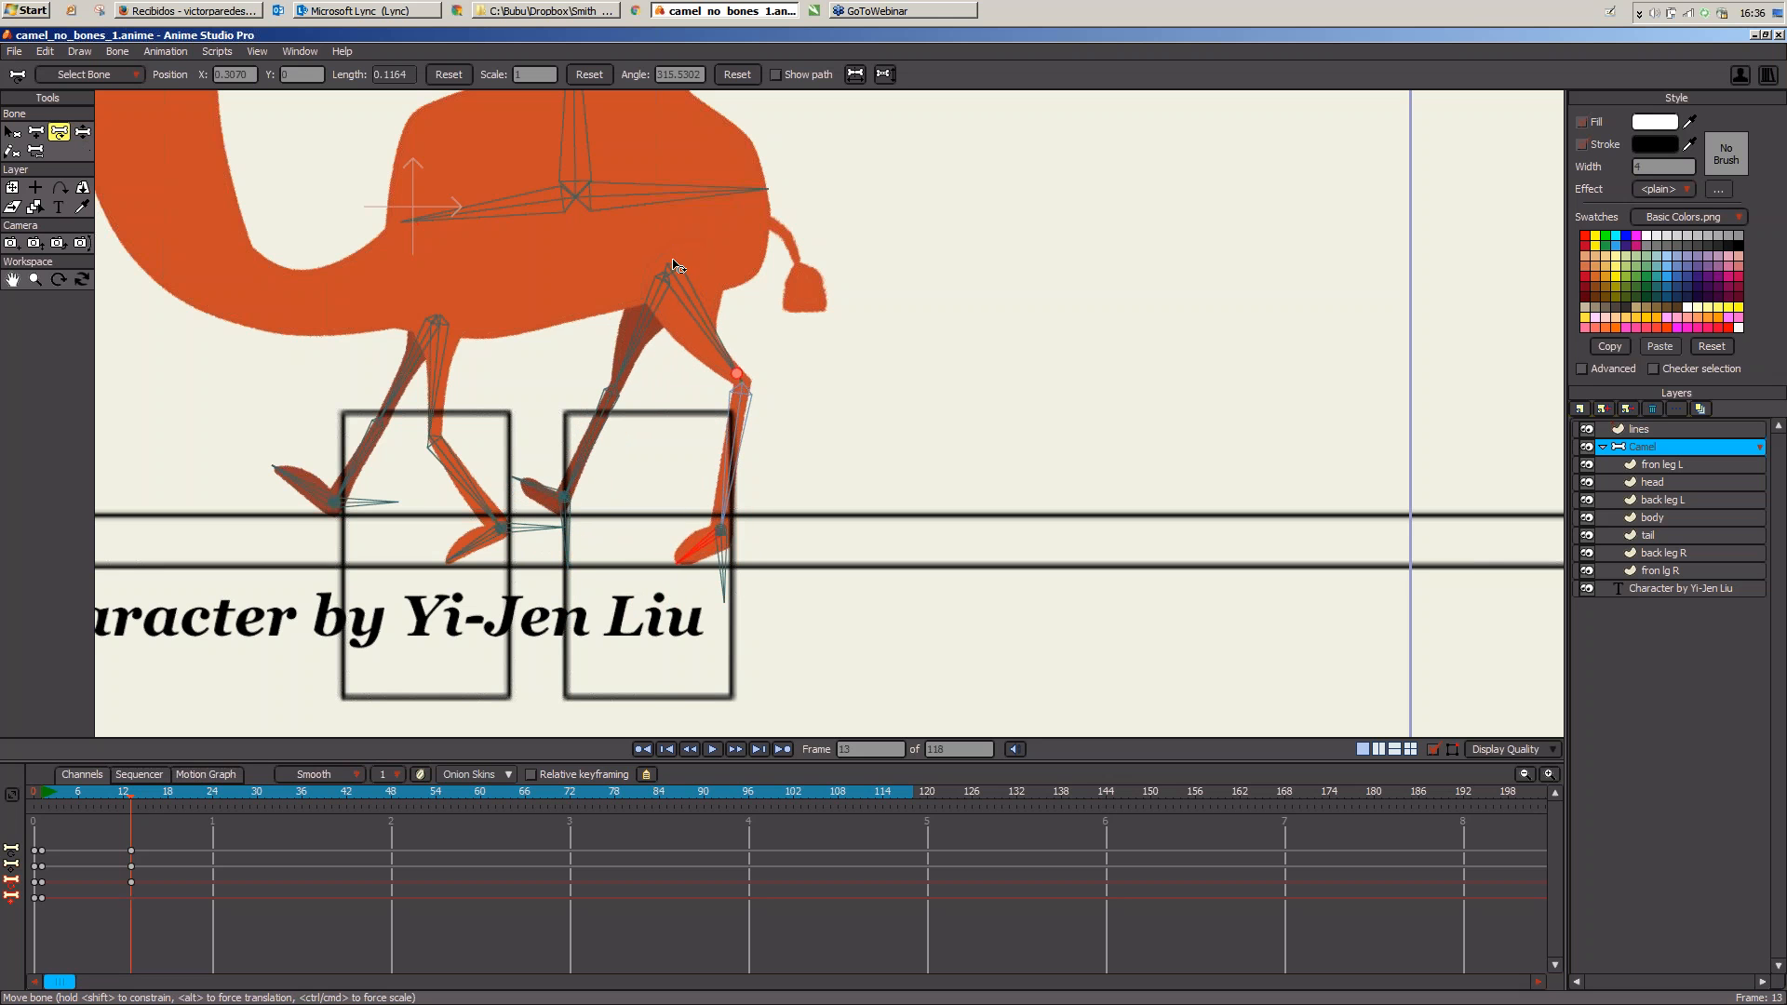
{"action": "mouse_move", "coordinate": [670, 273]}
{"action": "left_mouse_down"}
{"action": "mouse_move", "coordinate": [696, 268]}
{"action": "mouse_move", "coordinate": [636, 280]}
{"action": "left_mouse_up"}
{"action": "mouse_move", "coordinate": [443, 326]}
{"action": "left_mouse_down"}
{"action": "mouse_move", "coordinate": [469, 324]}
{"action": "mouse_move", "coordinate": [416, 323]}
{"action": "mouse_move", "coordinate": [457, 327]}
{"action": "left_mouse_up"}
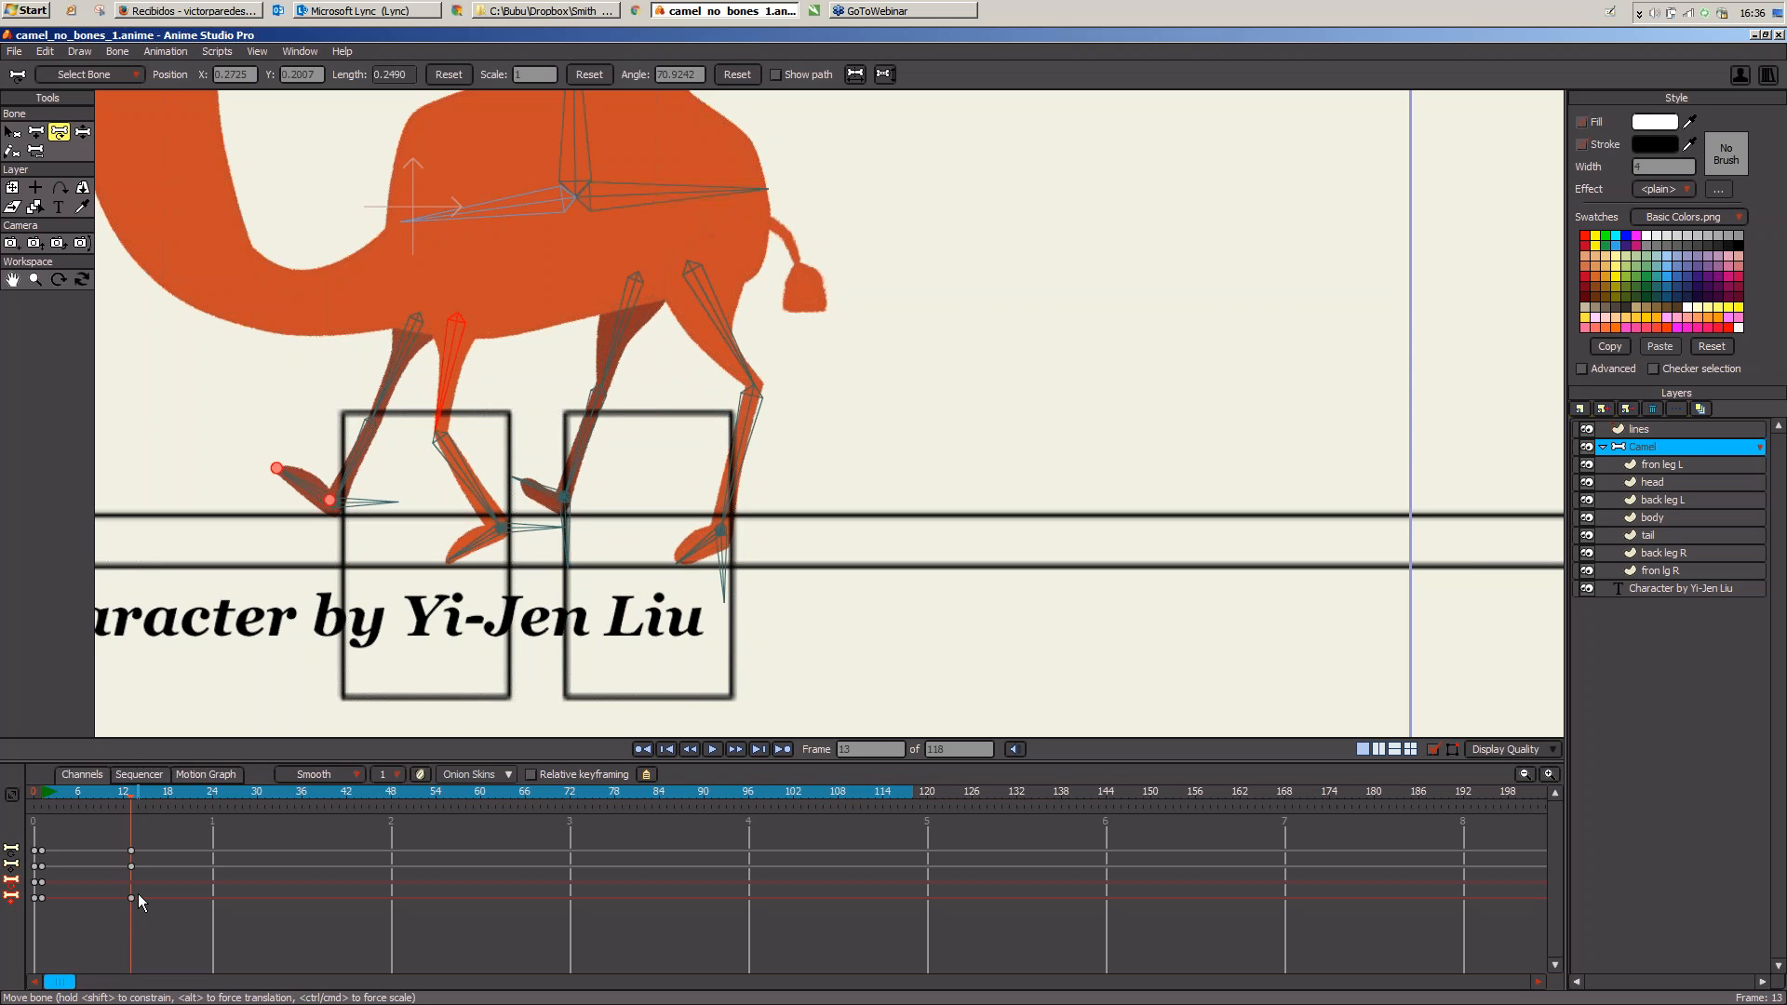
{"action": "key", "text": "ctrl+z"}
{"action": "scroll", "coordinate": [827, 432], "scroll_direction": "down", "scroll_amount": 3}
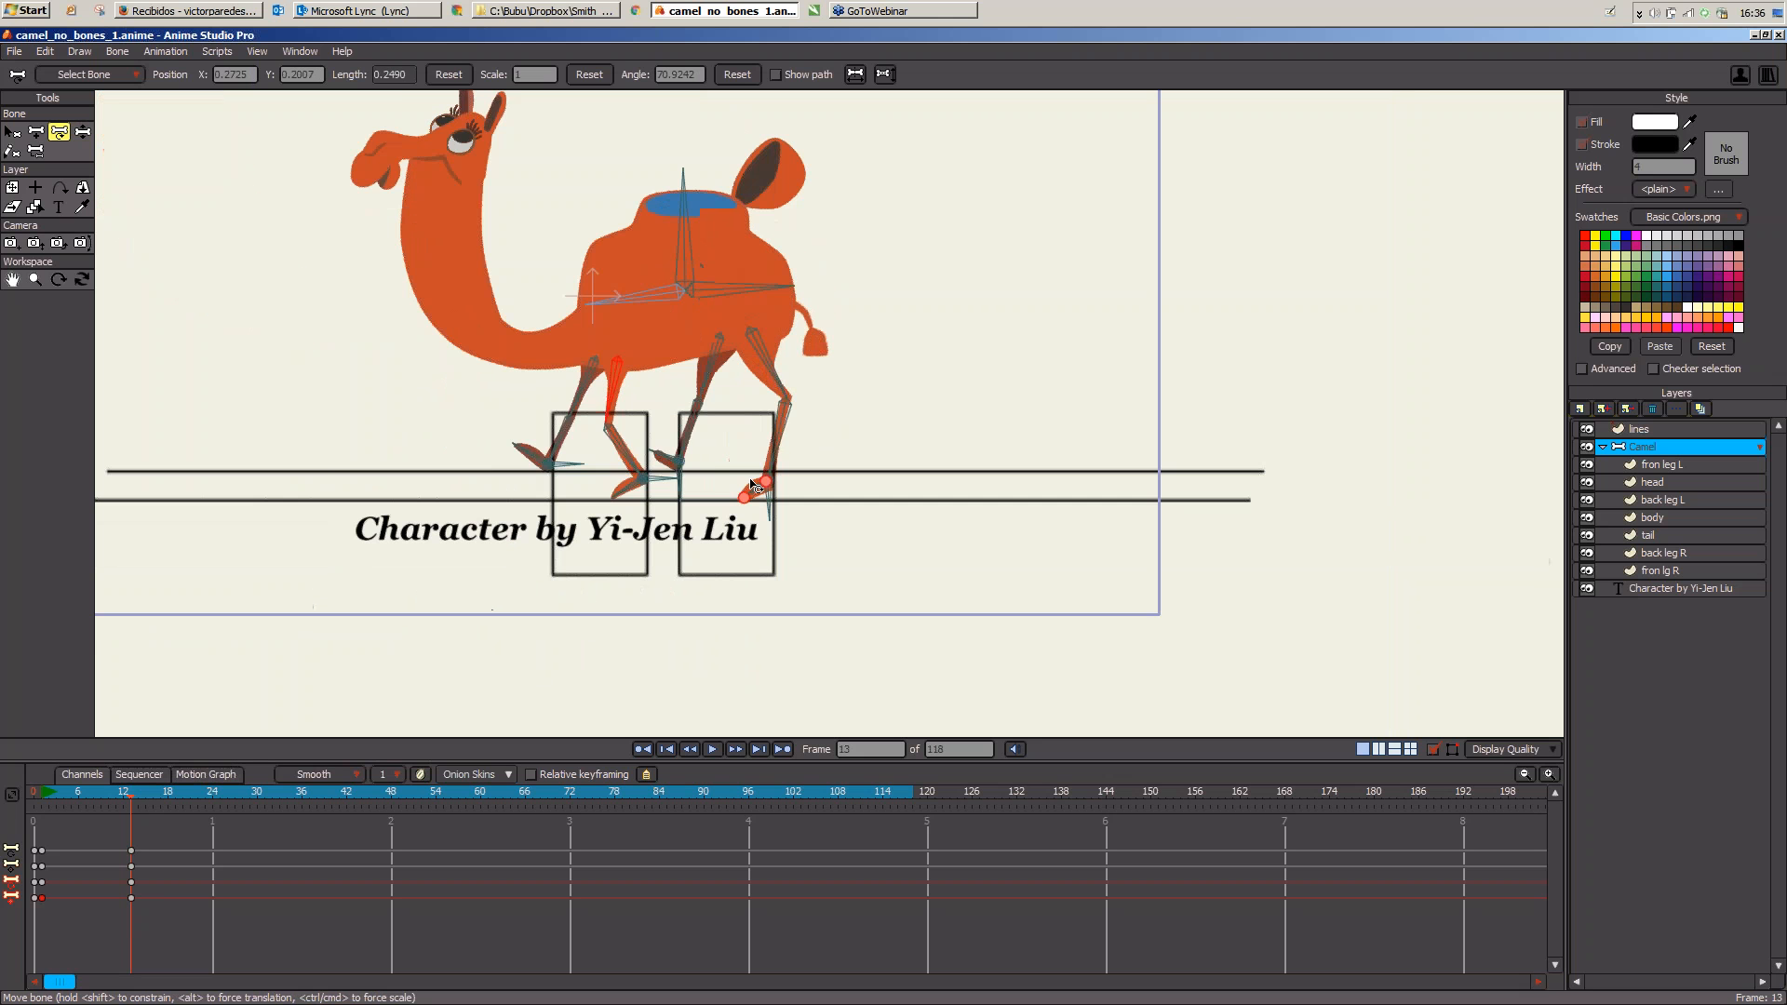
Step: Scrub between the two poses and enable onion skinning with frame 1 as the reference while staying at frame 13
{"action": "left_click", "coordinate": [94, 803]}
{"action": "left_click_drag", "start_coordinate": [93, 802], "coordinate": [130, 819]}
{"action": "left_click", "coordinate": [420, 774]}
{"action": "left_click", "coordinate": [506, 777]}
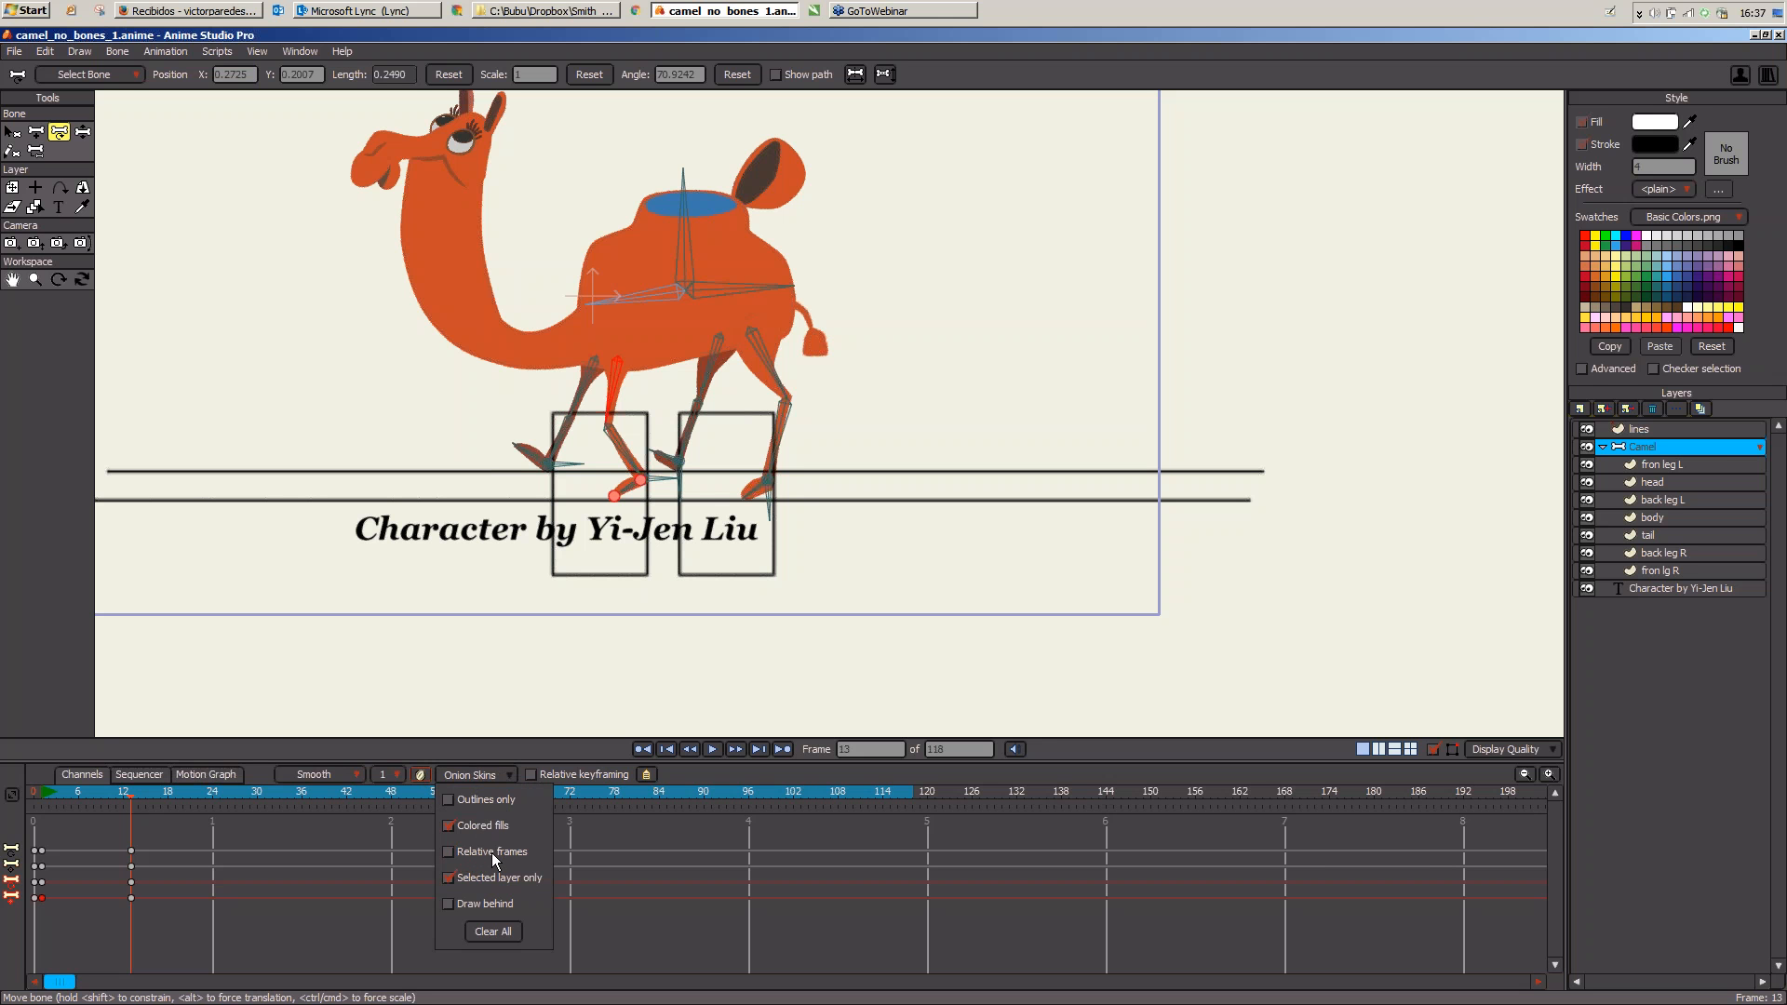
{"action": "left_click", "coordinate": [377, 843]}
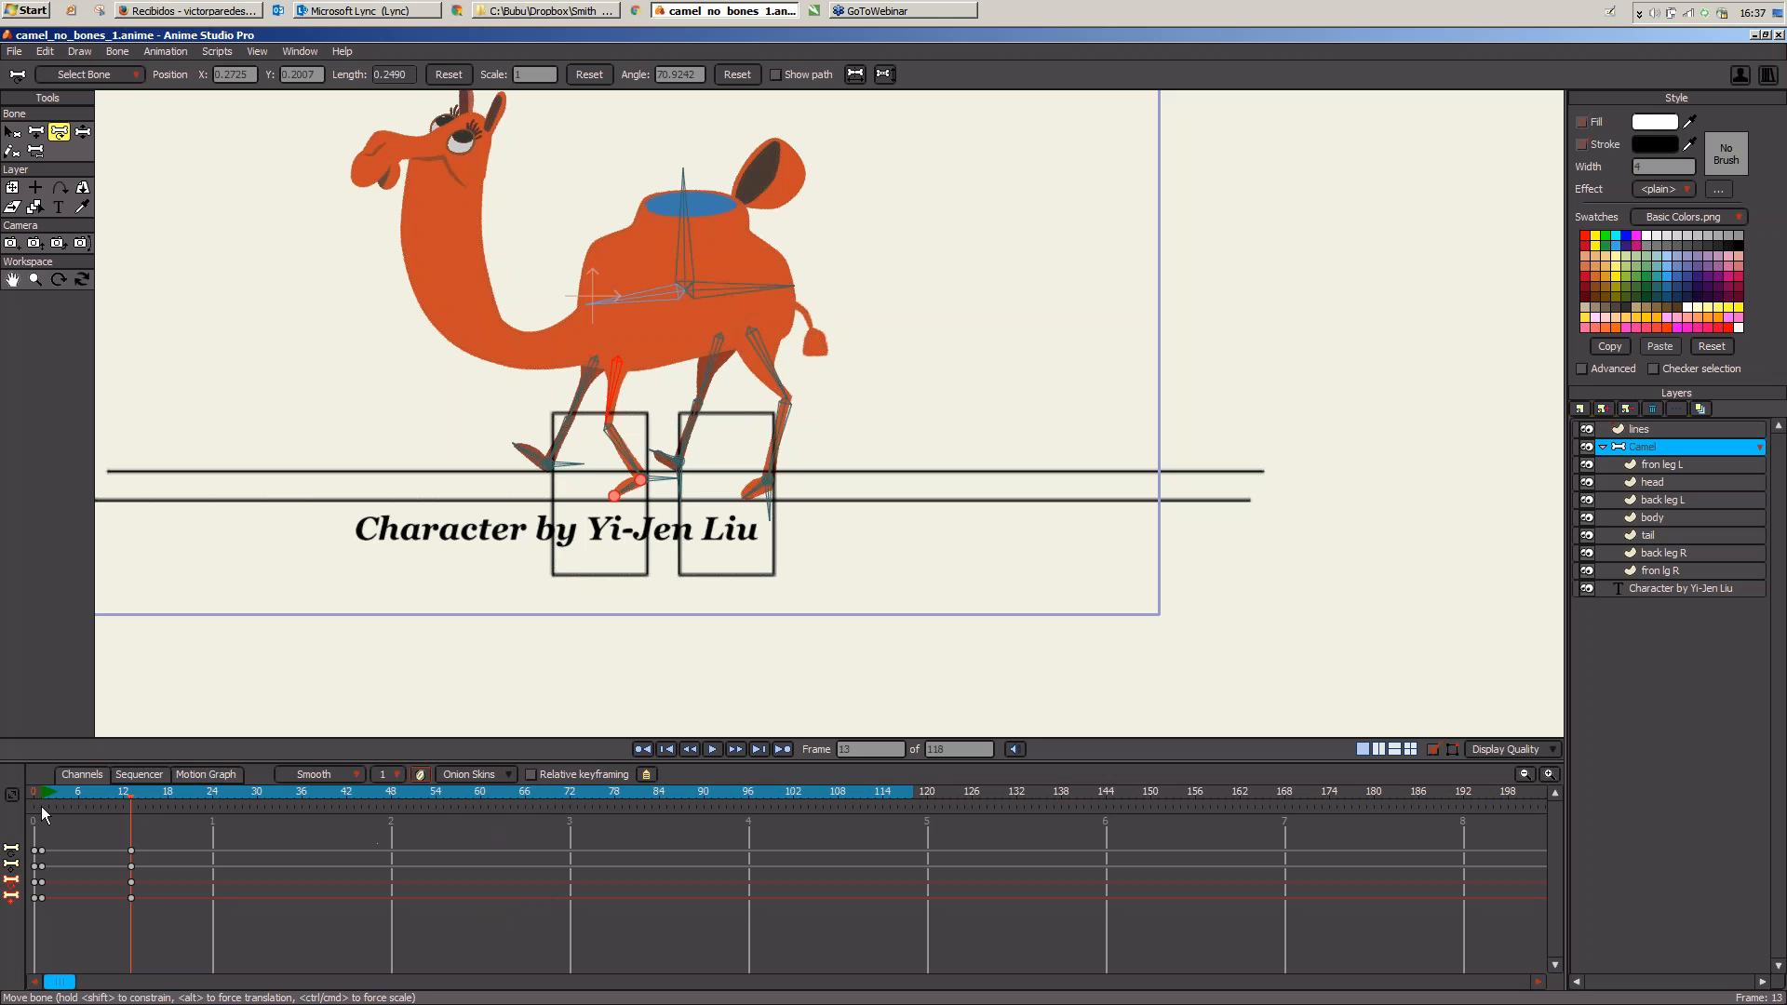
{"action": "left_click", "coordinate": [41, 806]}
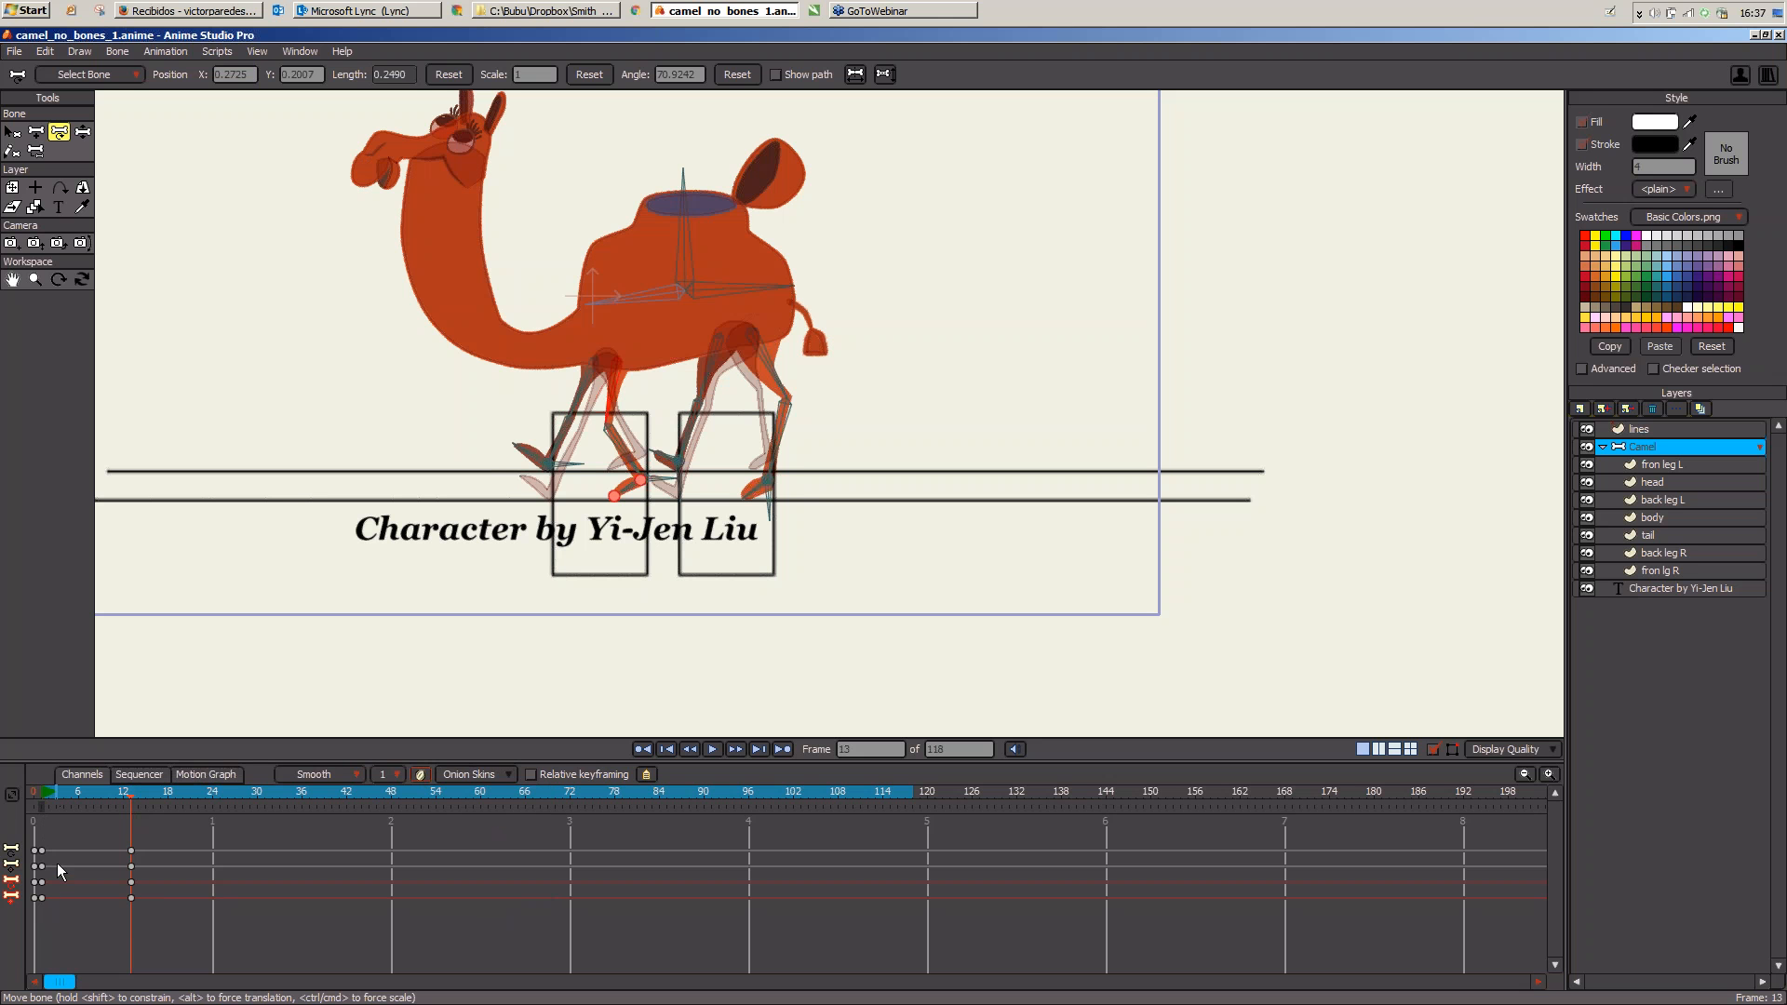
Step: Lasso-select all of the camel's bones and nudge the whole skeleton slightly backward at frame 13
{"action": "left_click", "coordinate": [12, 132]}
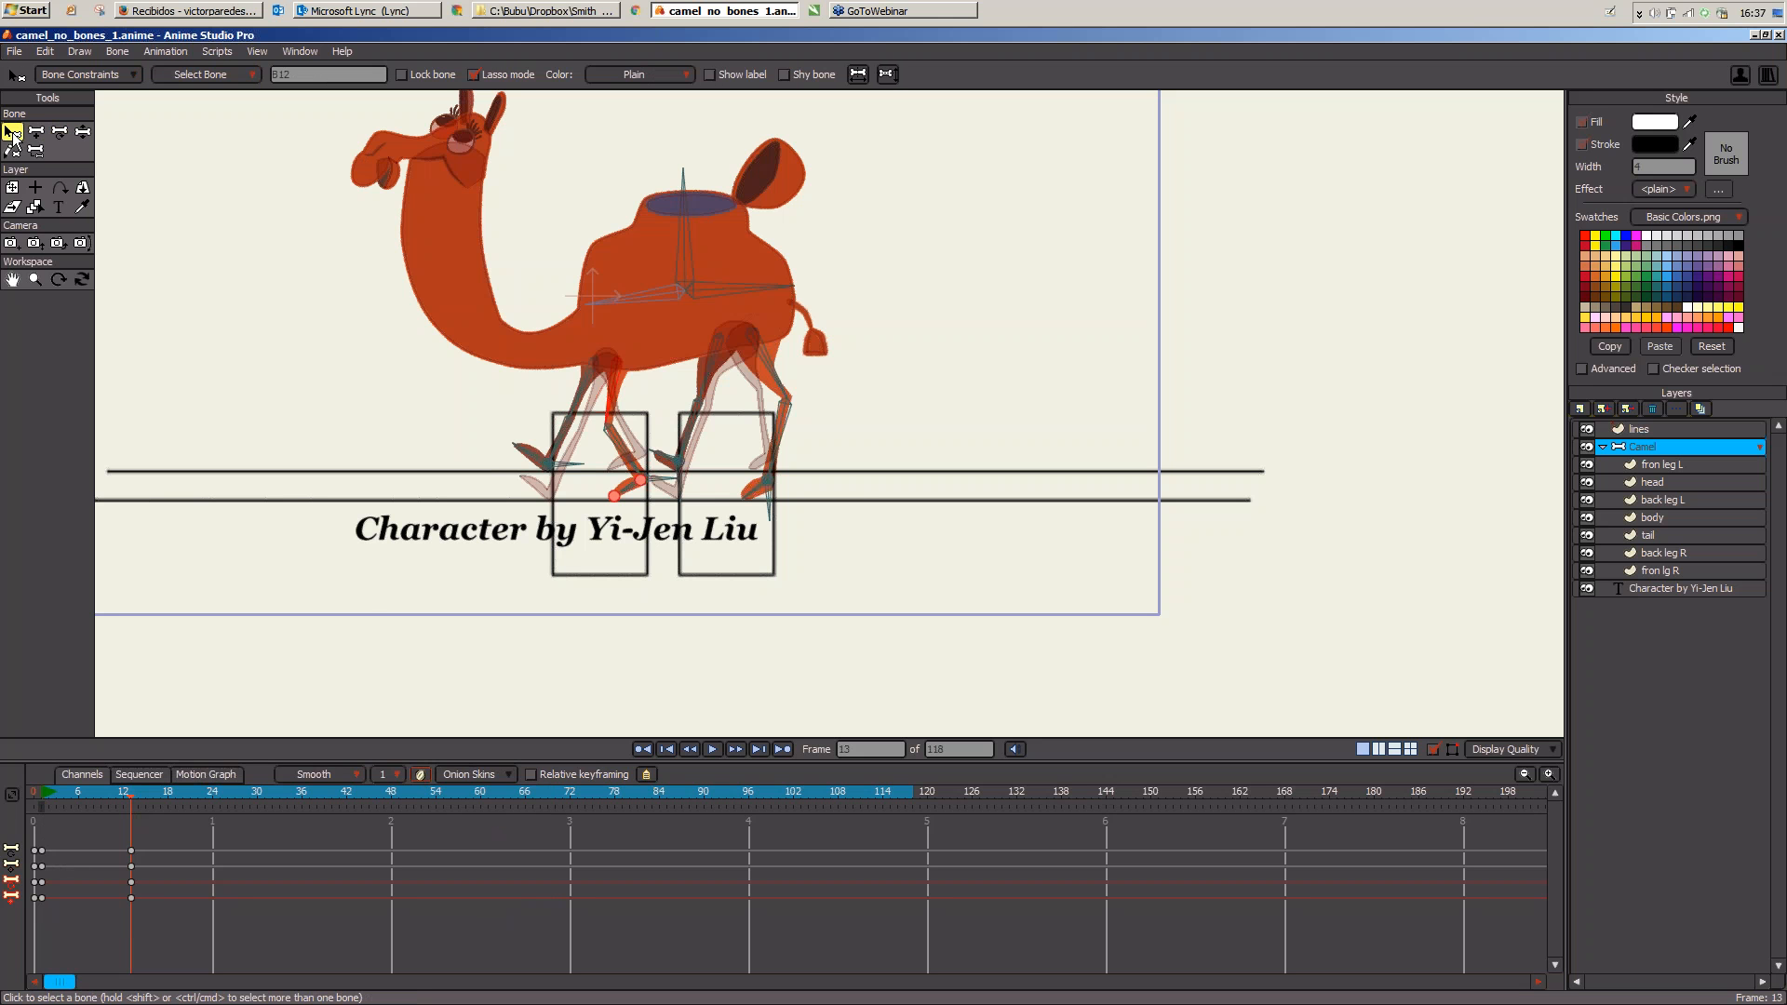
{"action": "mouse_move", "coordinate": [897, 377]}
{"action": "left_mouse_down"}
{"action": "mouse_move", "coordinate": [907, 279]}
{"action": "mouse_move", "coordinate": [407, 416]}
{"action": "mouse_move", "coordinate": [865, 493]}
{"action": "left_mouse_up"}
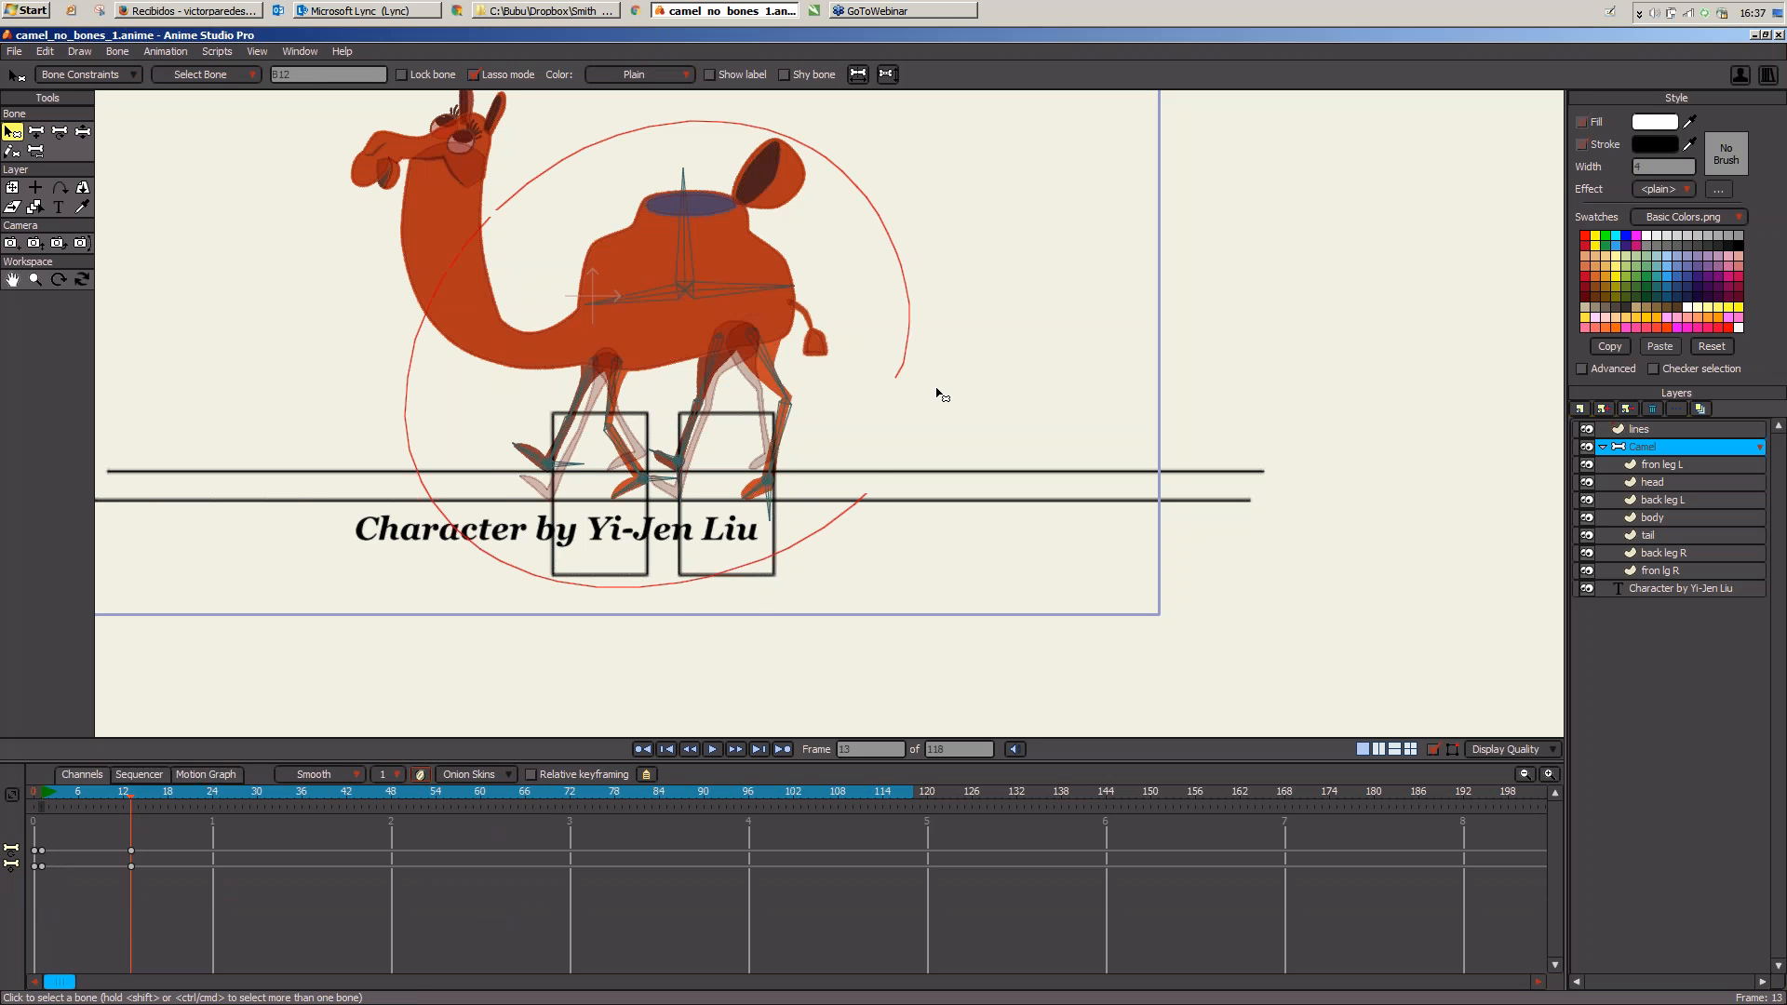
{"action": "left_click", "coordinate": [57, 133]}
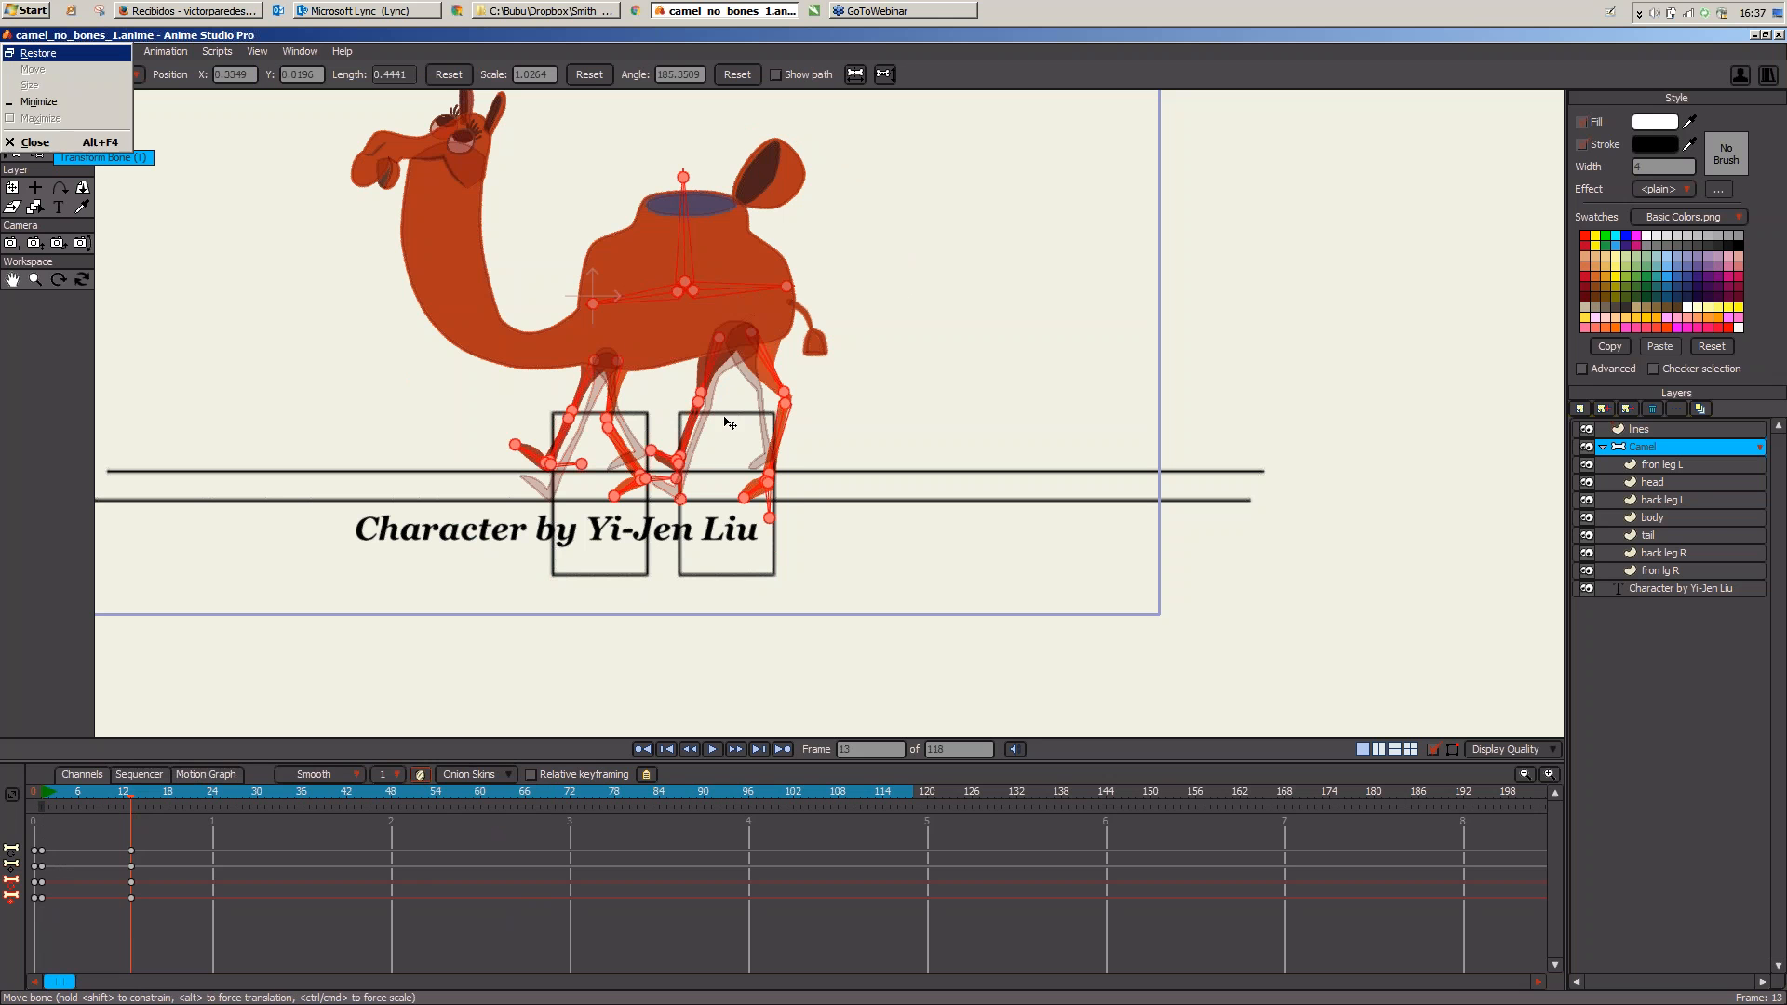
{"action": "left_click_drag", "start_coordinate": [773, 425], "coordinate": [752, 460]}
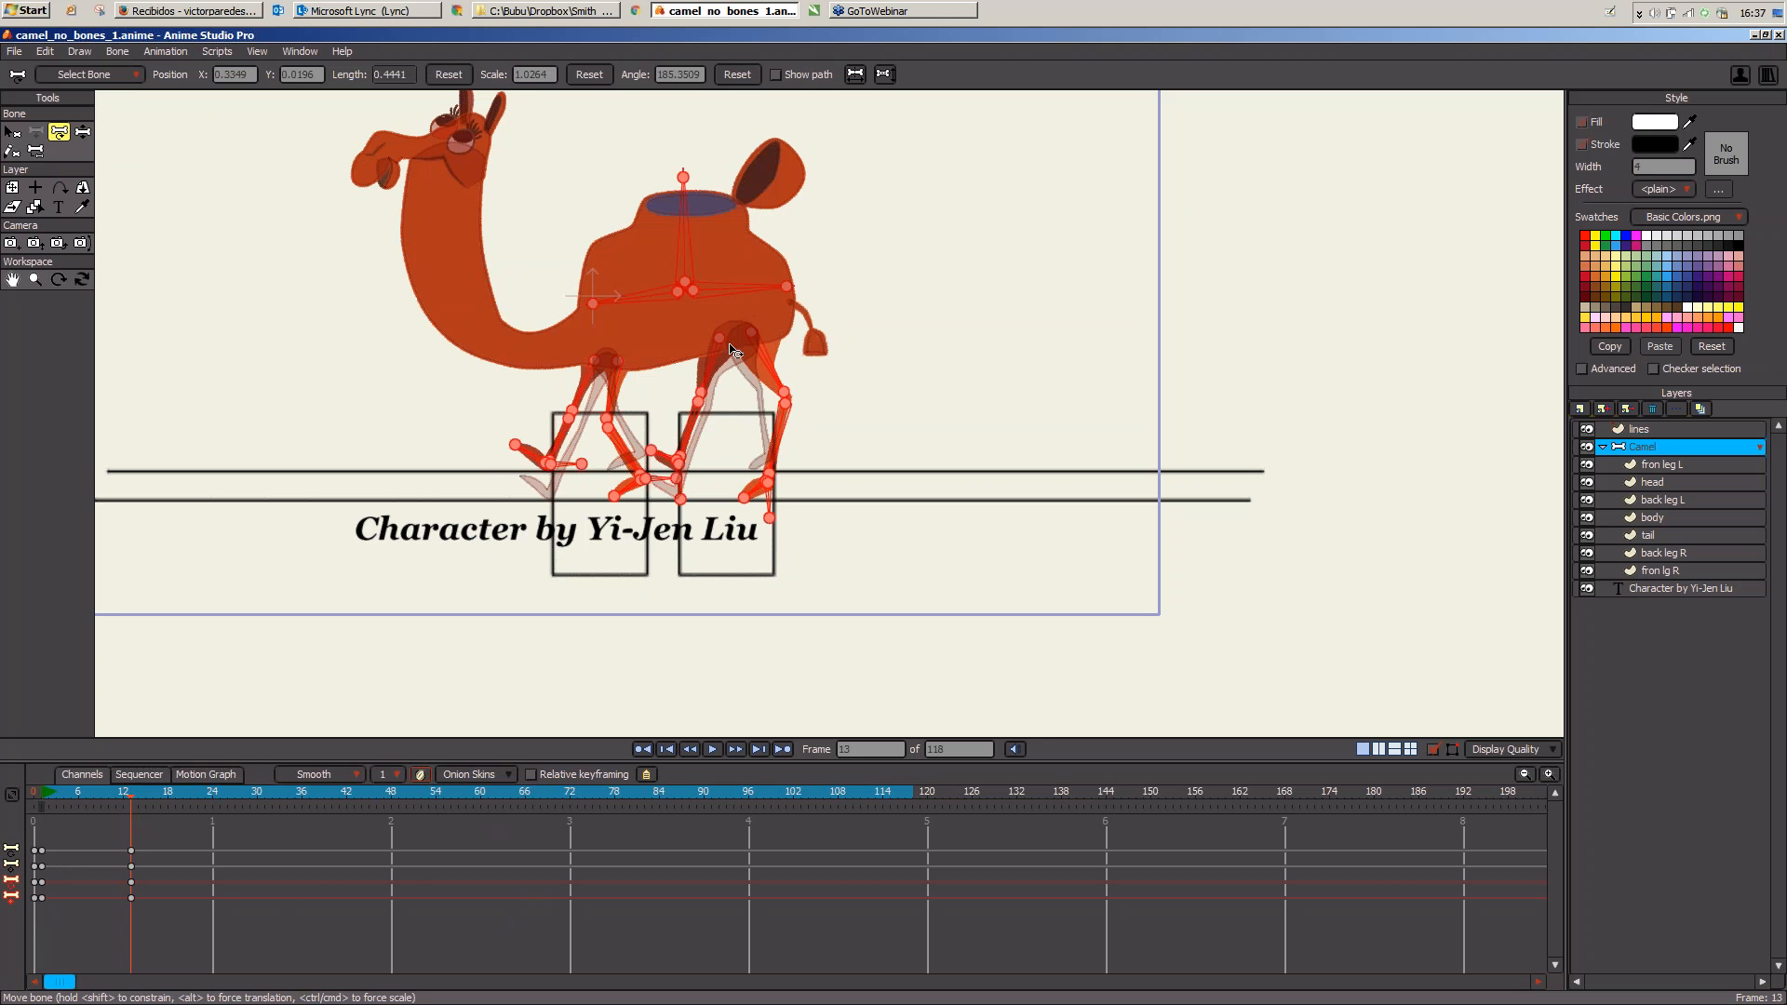
{"action": "left_click_drag", "start_coordinate": [730, 350], "coordinate": [752, 427]}
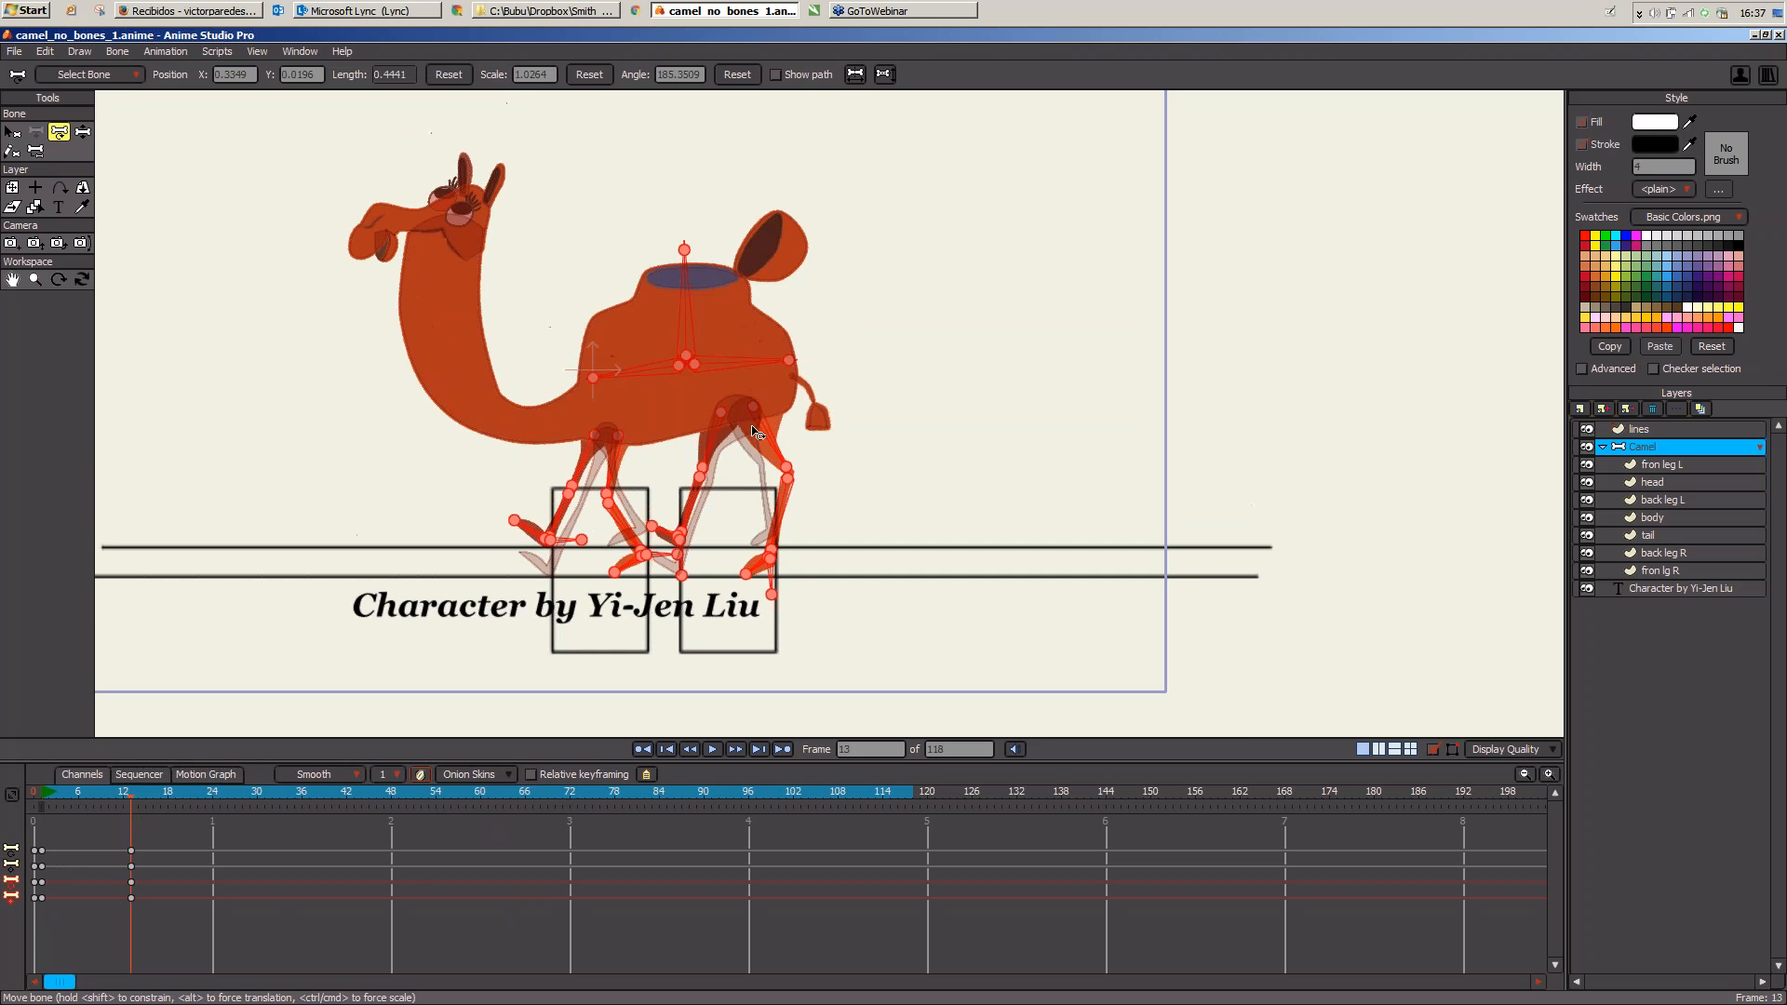
{"action": "scroll", "coordinate": [752, 430], "scroll_direction": "up", "scroll_amount": 3}
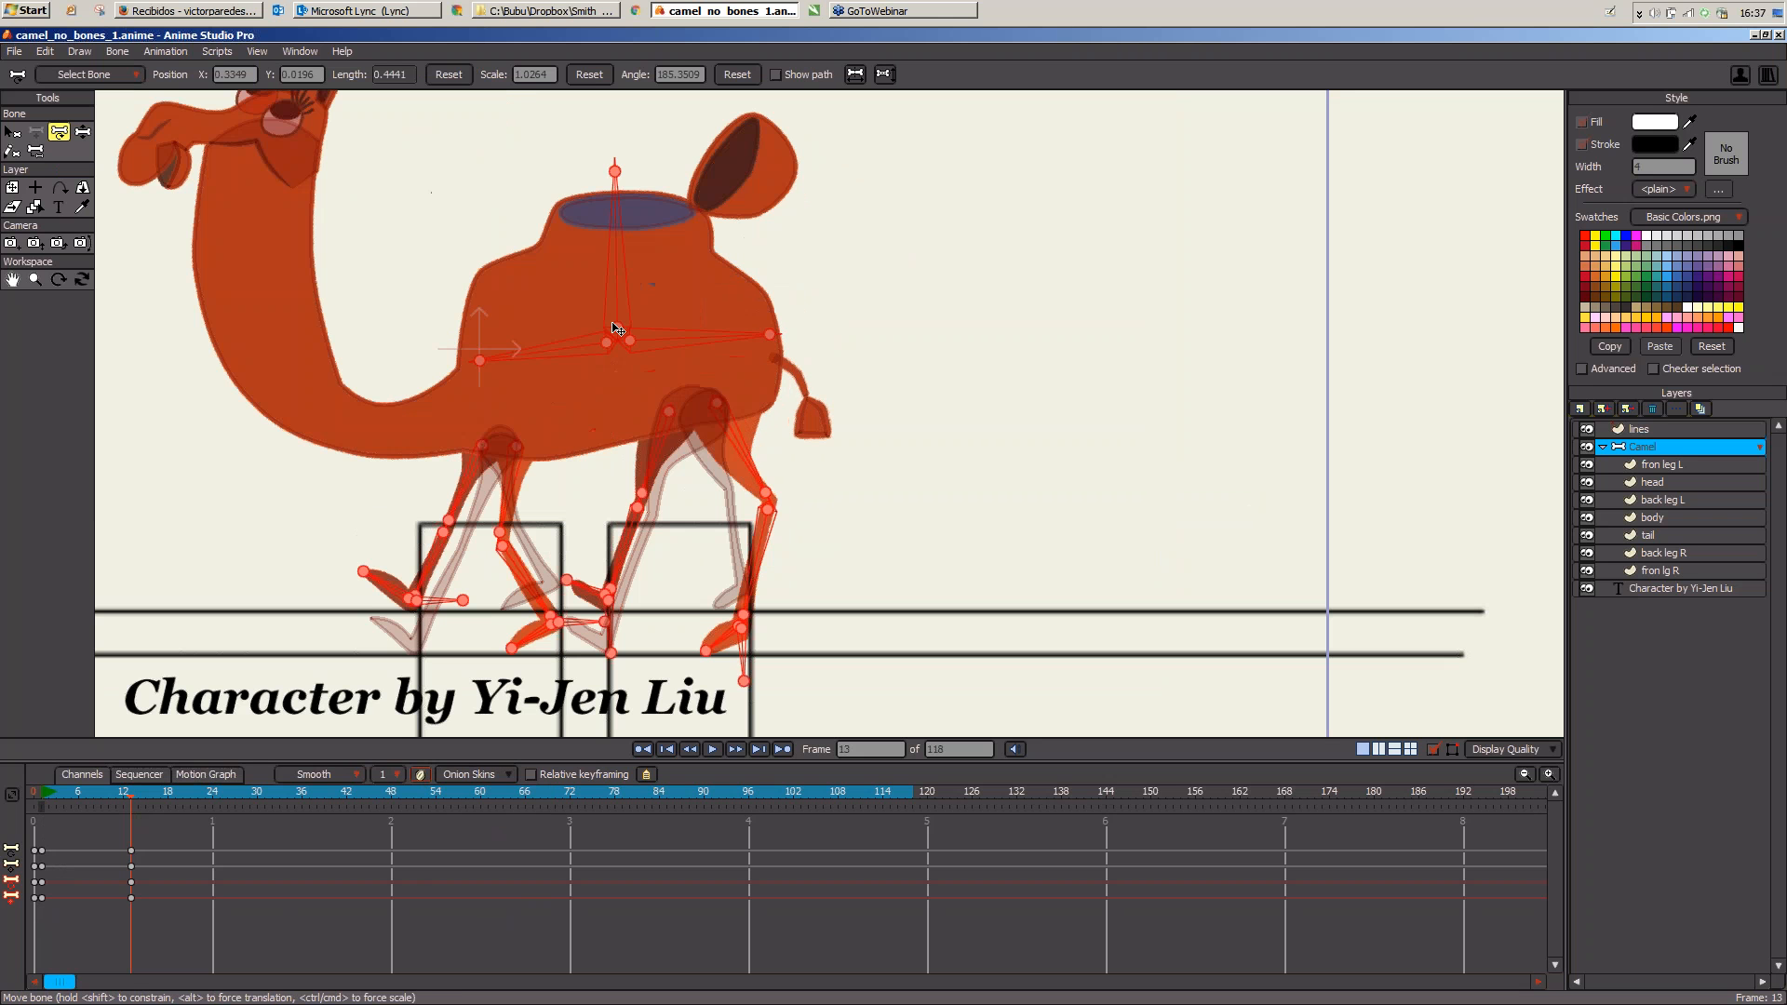
{"action": "mouse_move", "coordinate": [616, 328]}
{"action": "left_mouse_down"}
{"action": "mouse_move", "coordinate": [493, 334]}
{"action": "mouse_move", "coordinate": [621, 330]}
{"action": "left_mouse_up"}
{"action": "left_click_drag", "start_coordinate": [619, 328], "coordinate": [628, 329]}
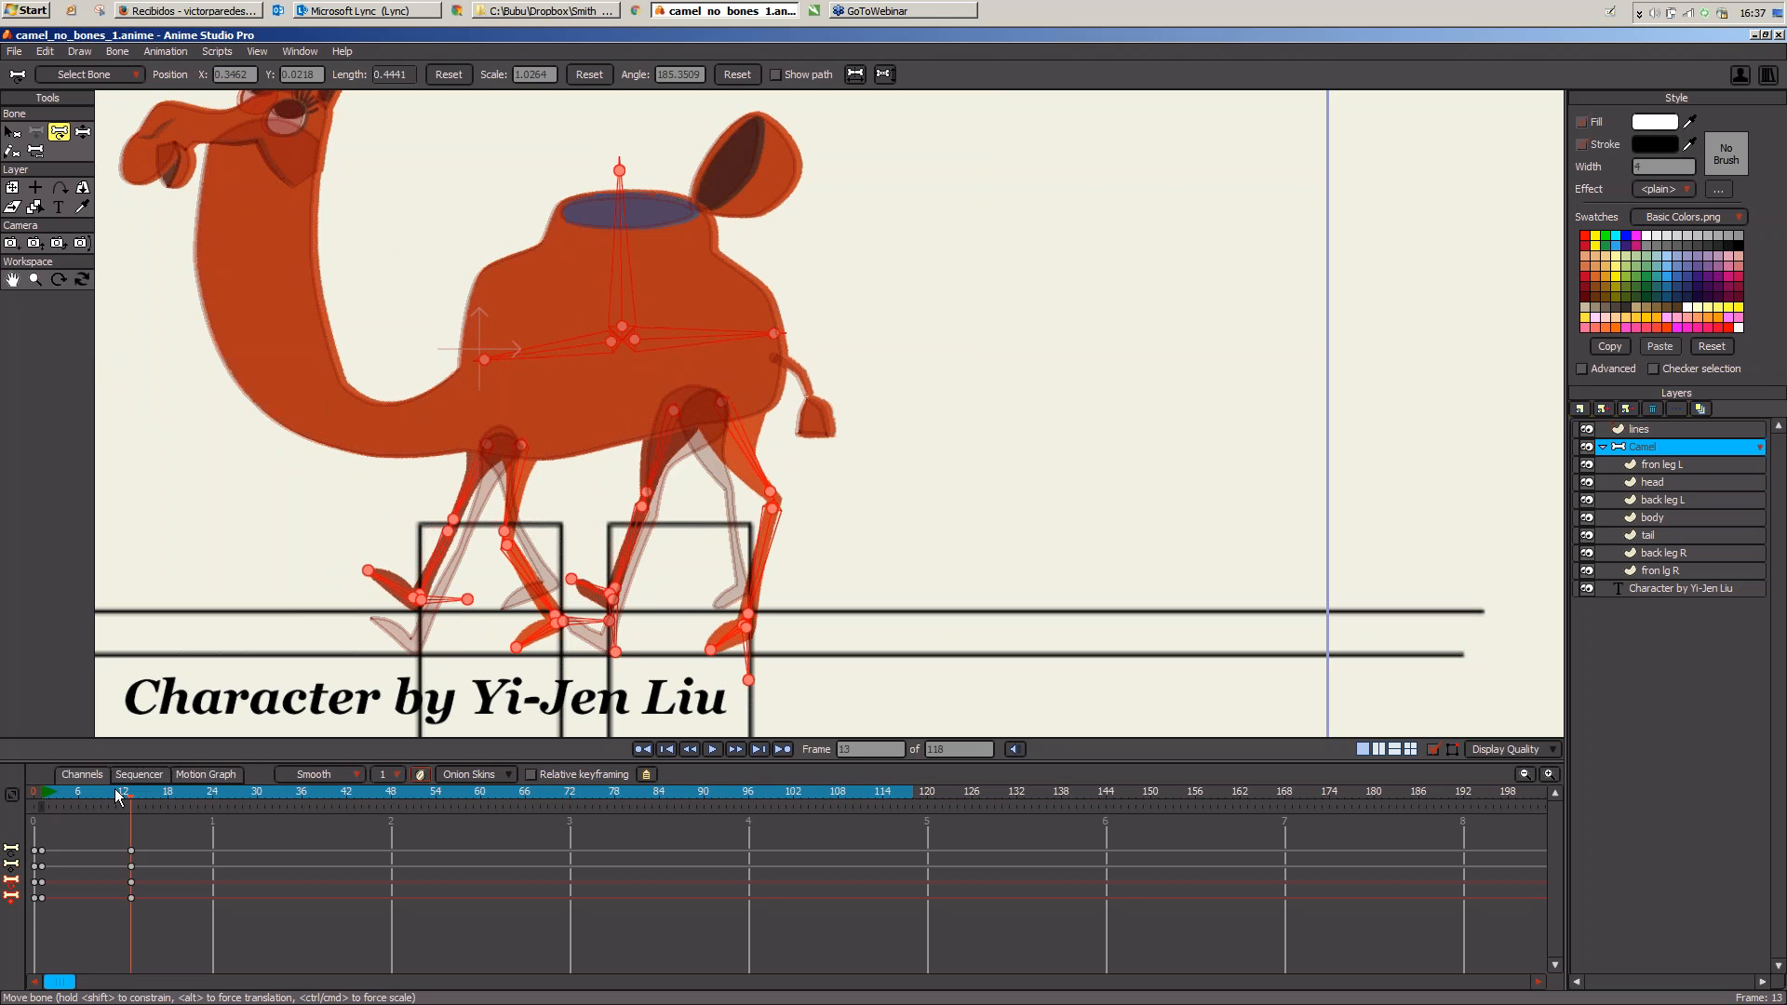
Step: Move the whole skeleton forward at frame 13 until the near feet match the frame 1 onion skin, and scrub to check the stride
{"action": "left_click", "coordinate": [115, 797]}
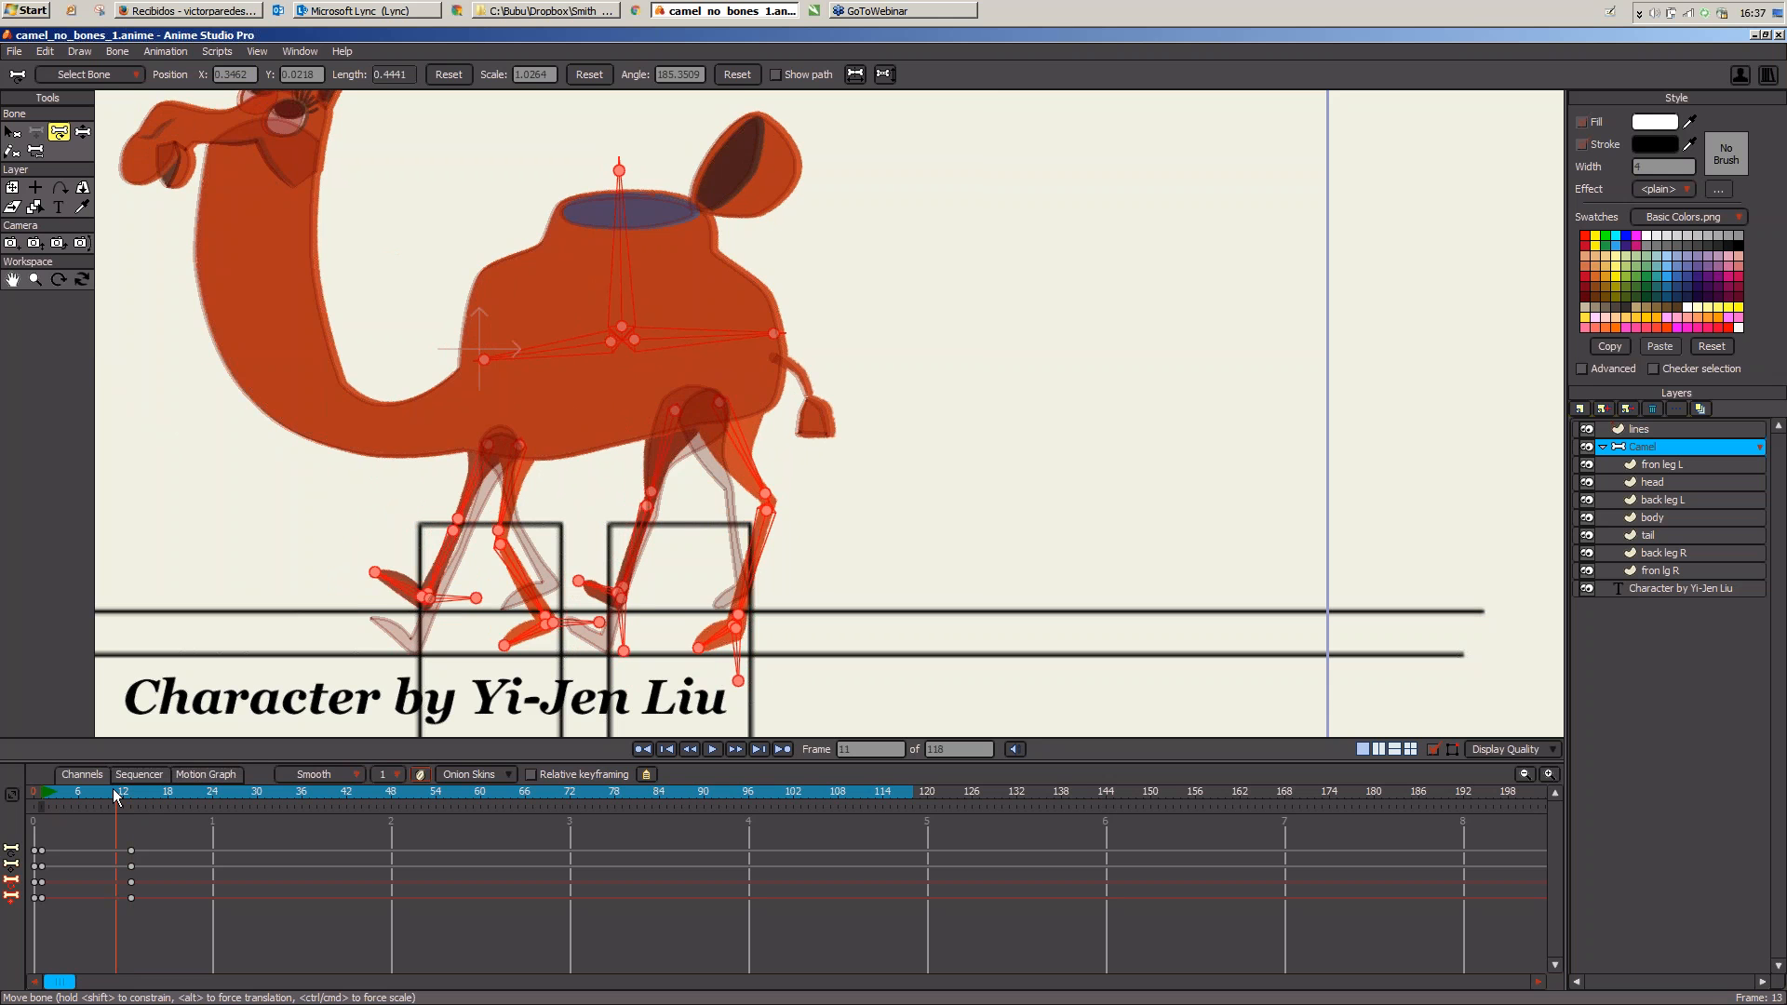
{"action": "left_click", "coordinate": [130, 797]}
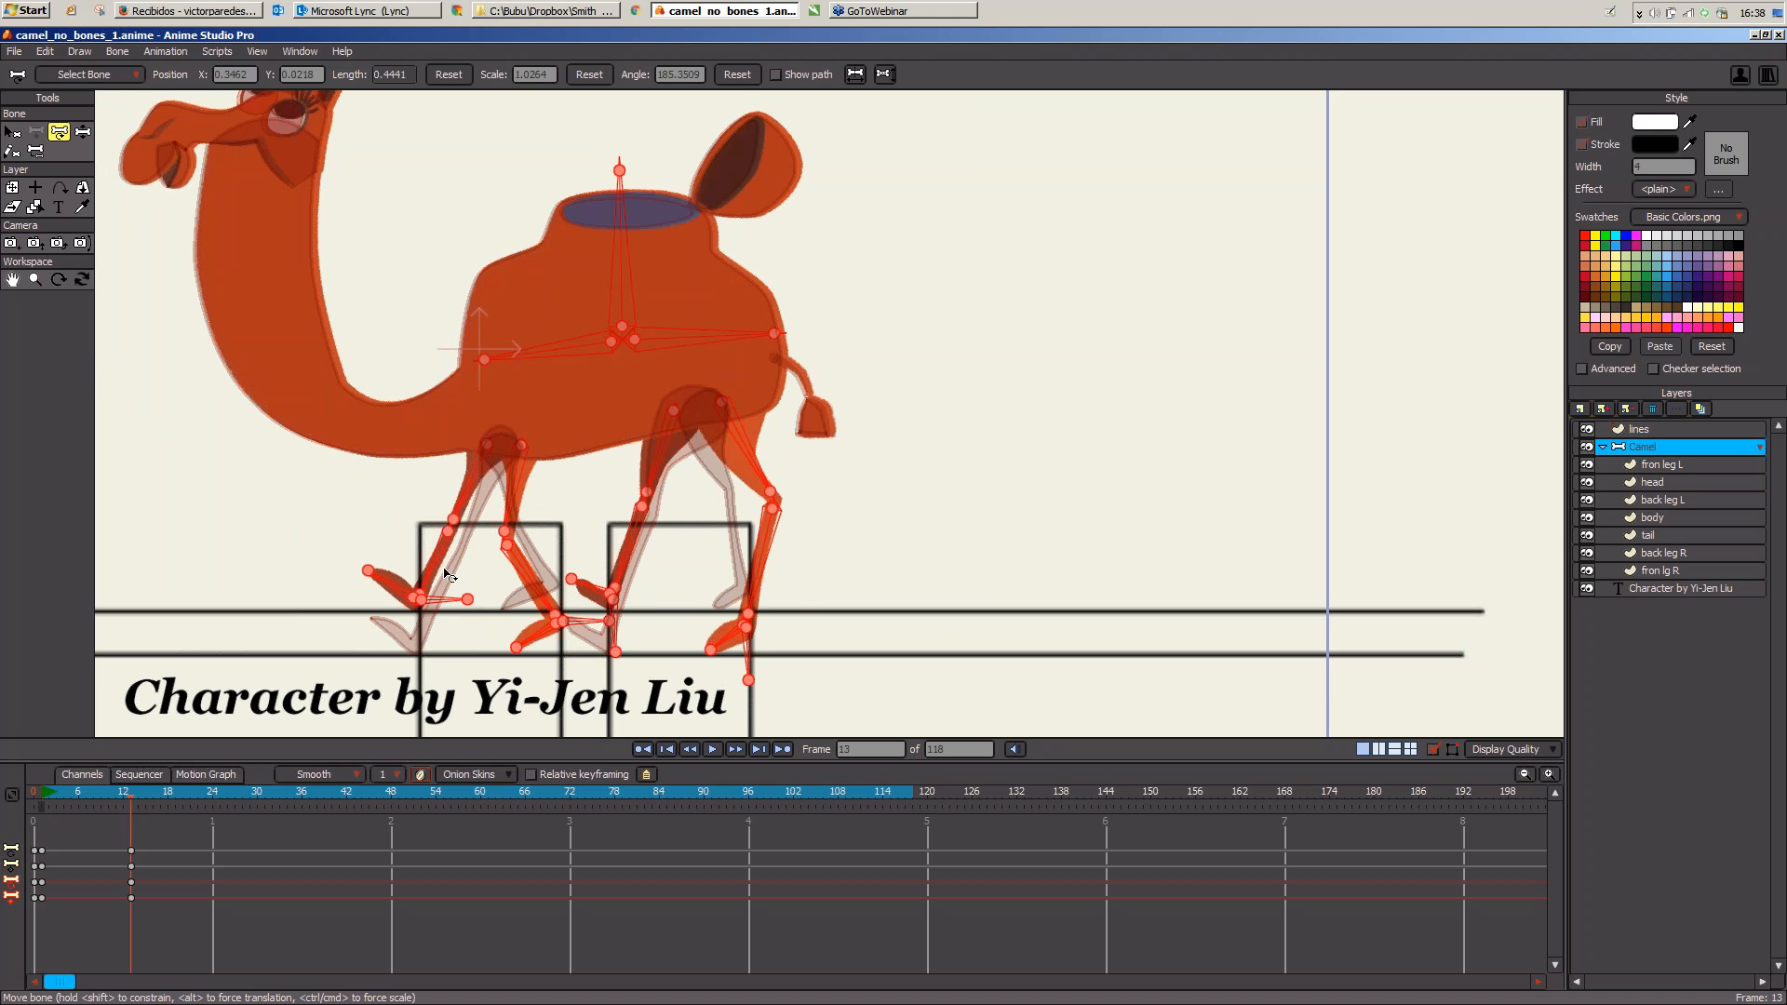
{"action": "left_click_drag", "start_coordinate": [622, 328], "coordinate": [479, 333]}
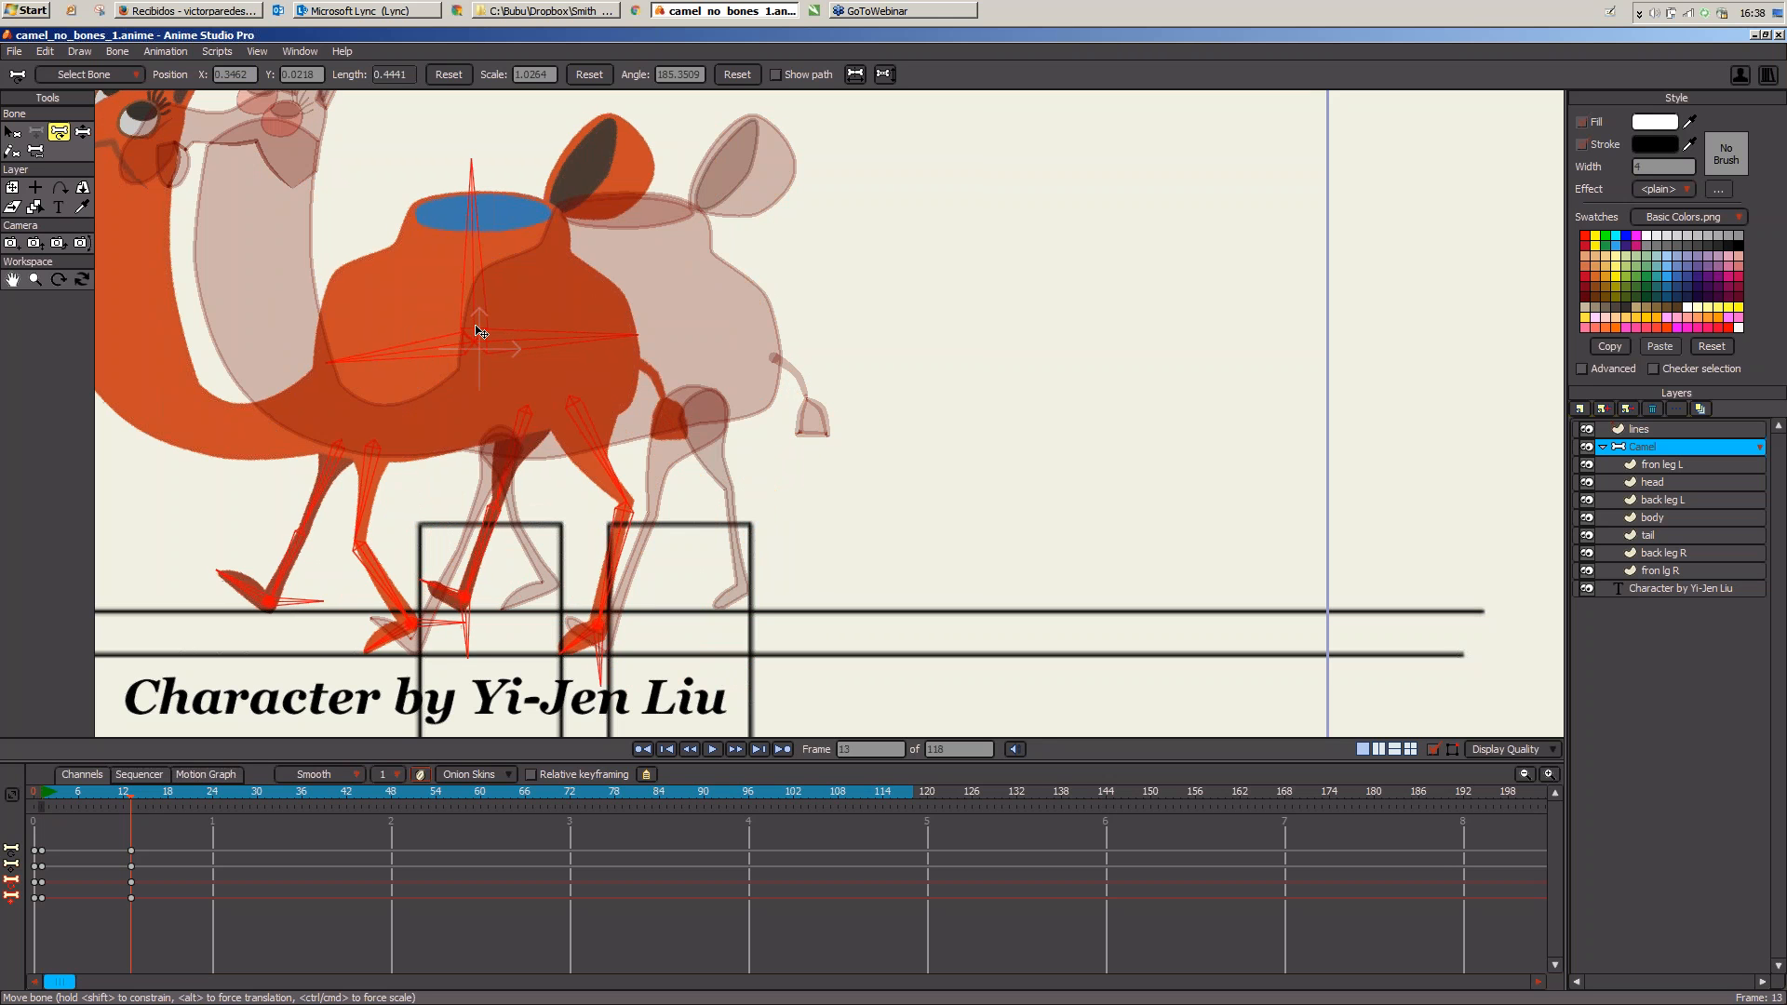
{"action": "left_click", "coordinate": [125, 795]}
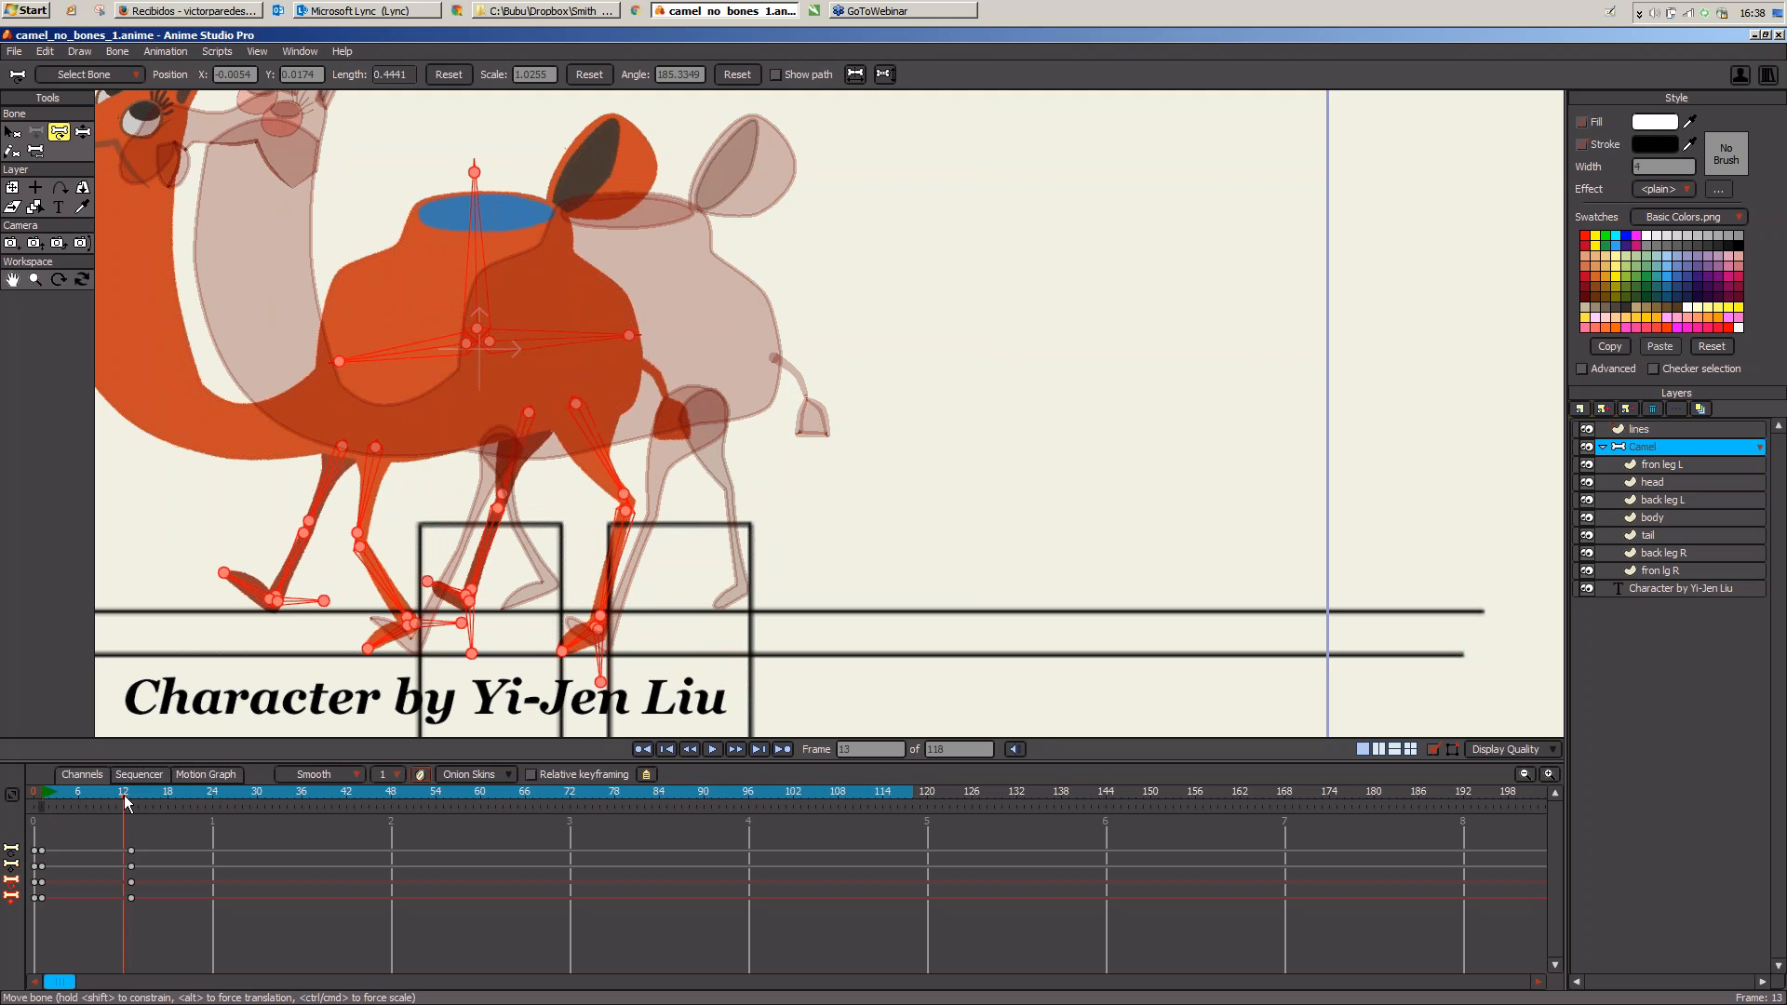
{"action": "left_click", "coordinate": [100, 785]}
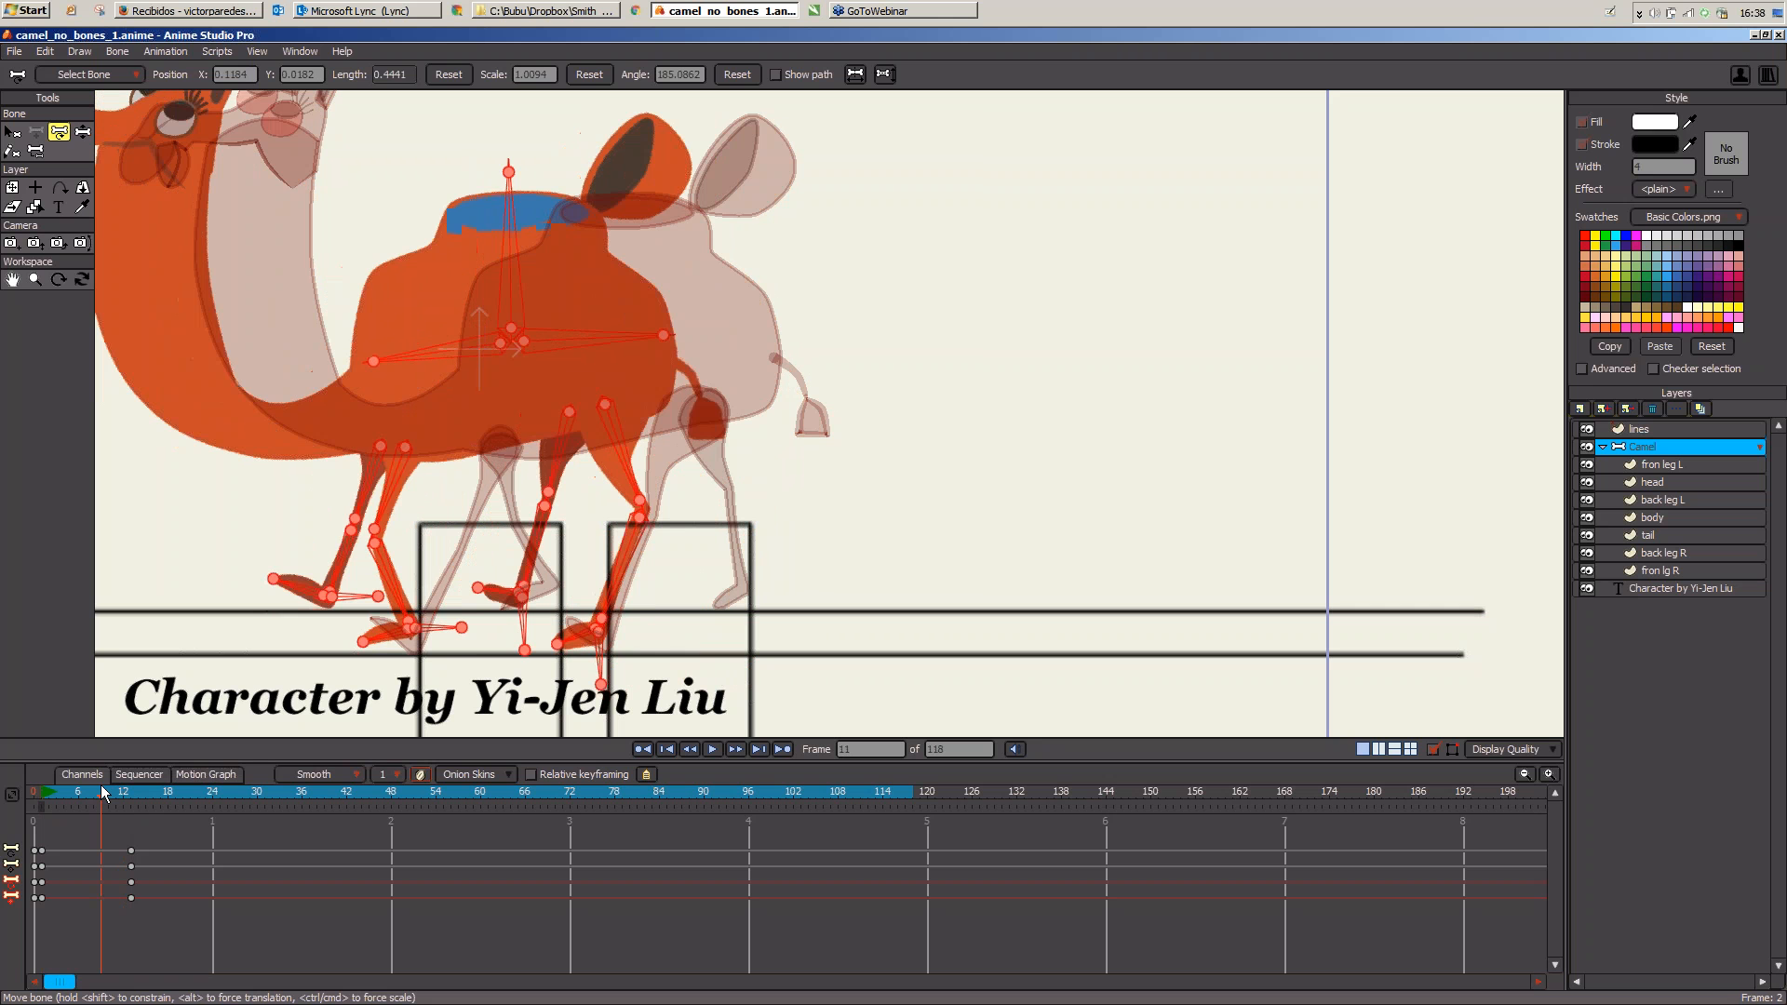
{"action": "left_click", "coordinate": [62, 793]}
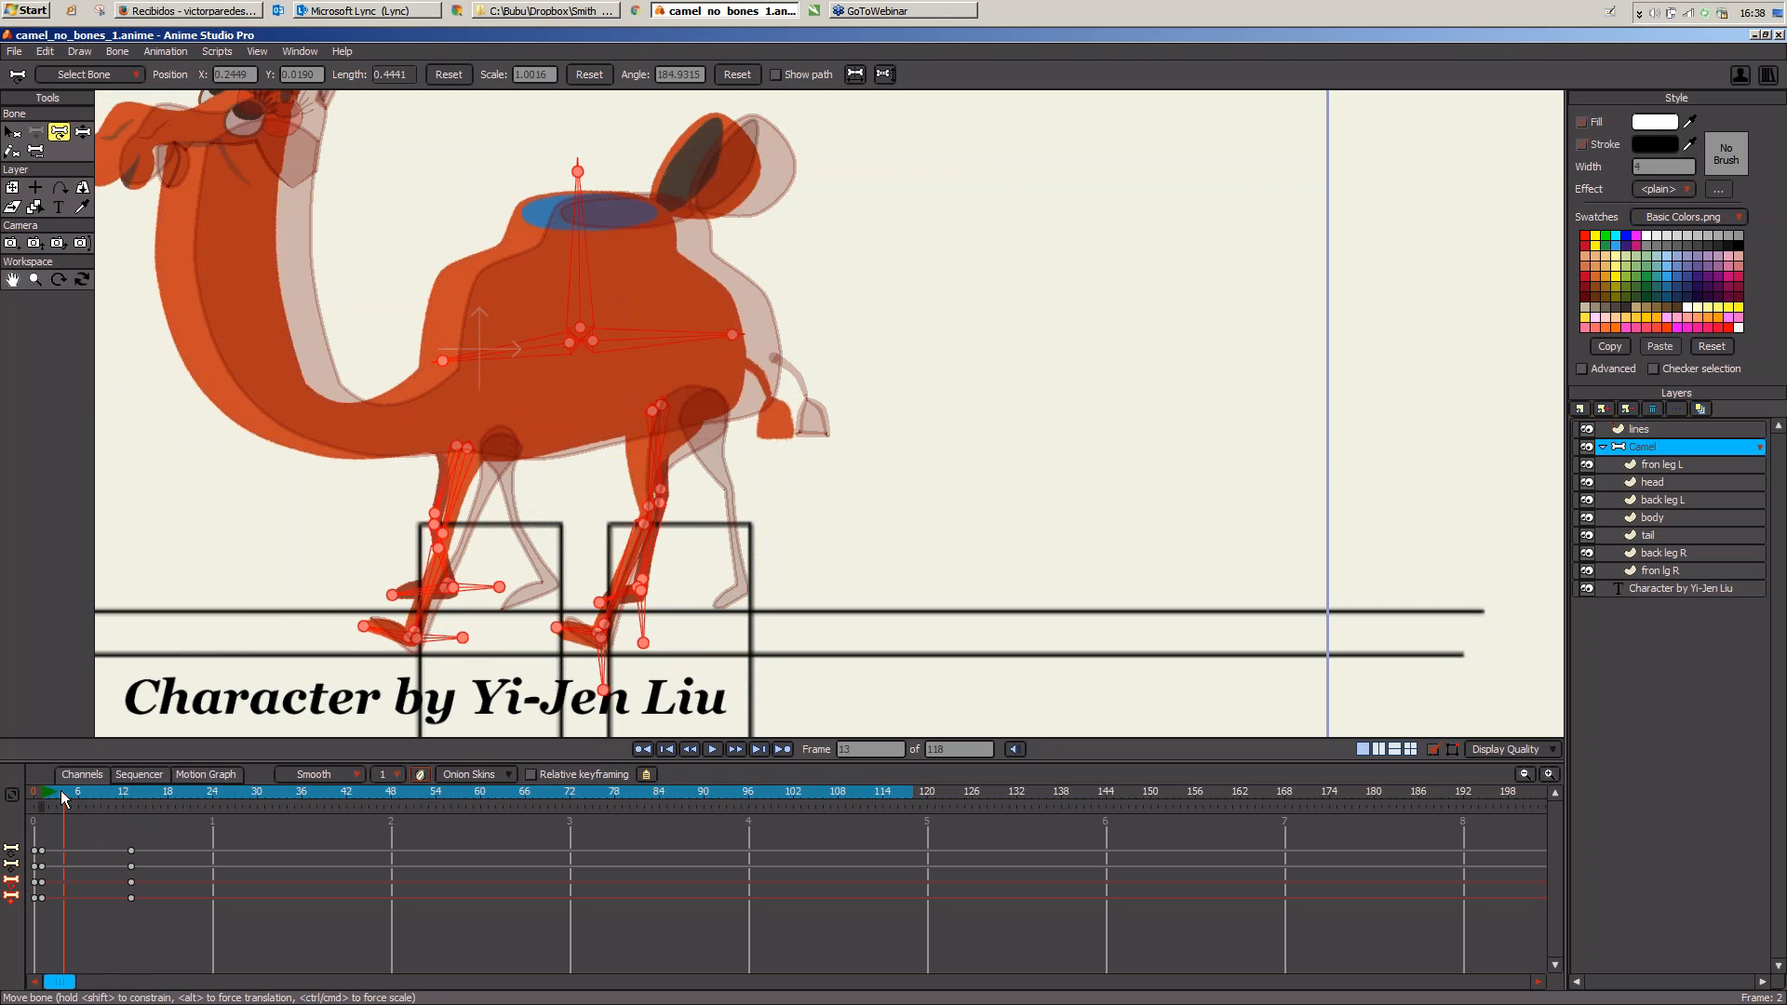
{"action": "left_click_drag", "start_coordinate": [60, 792], "coordinate": [128, 814]}
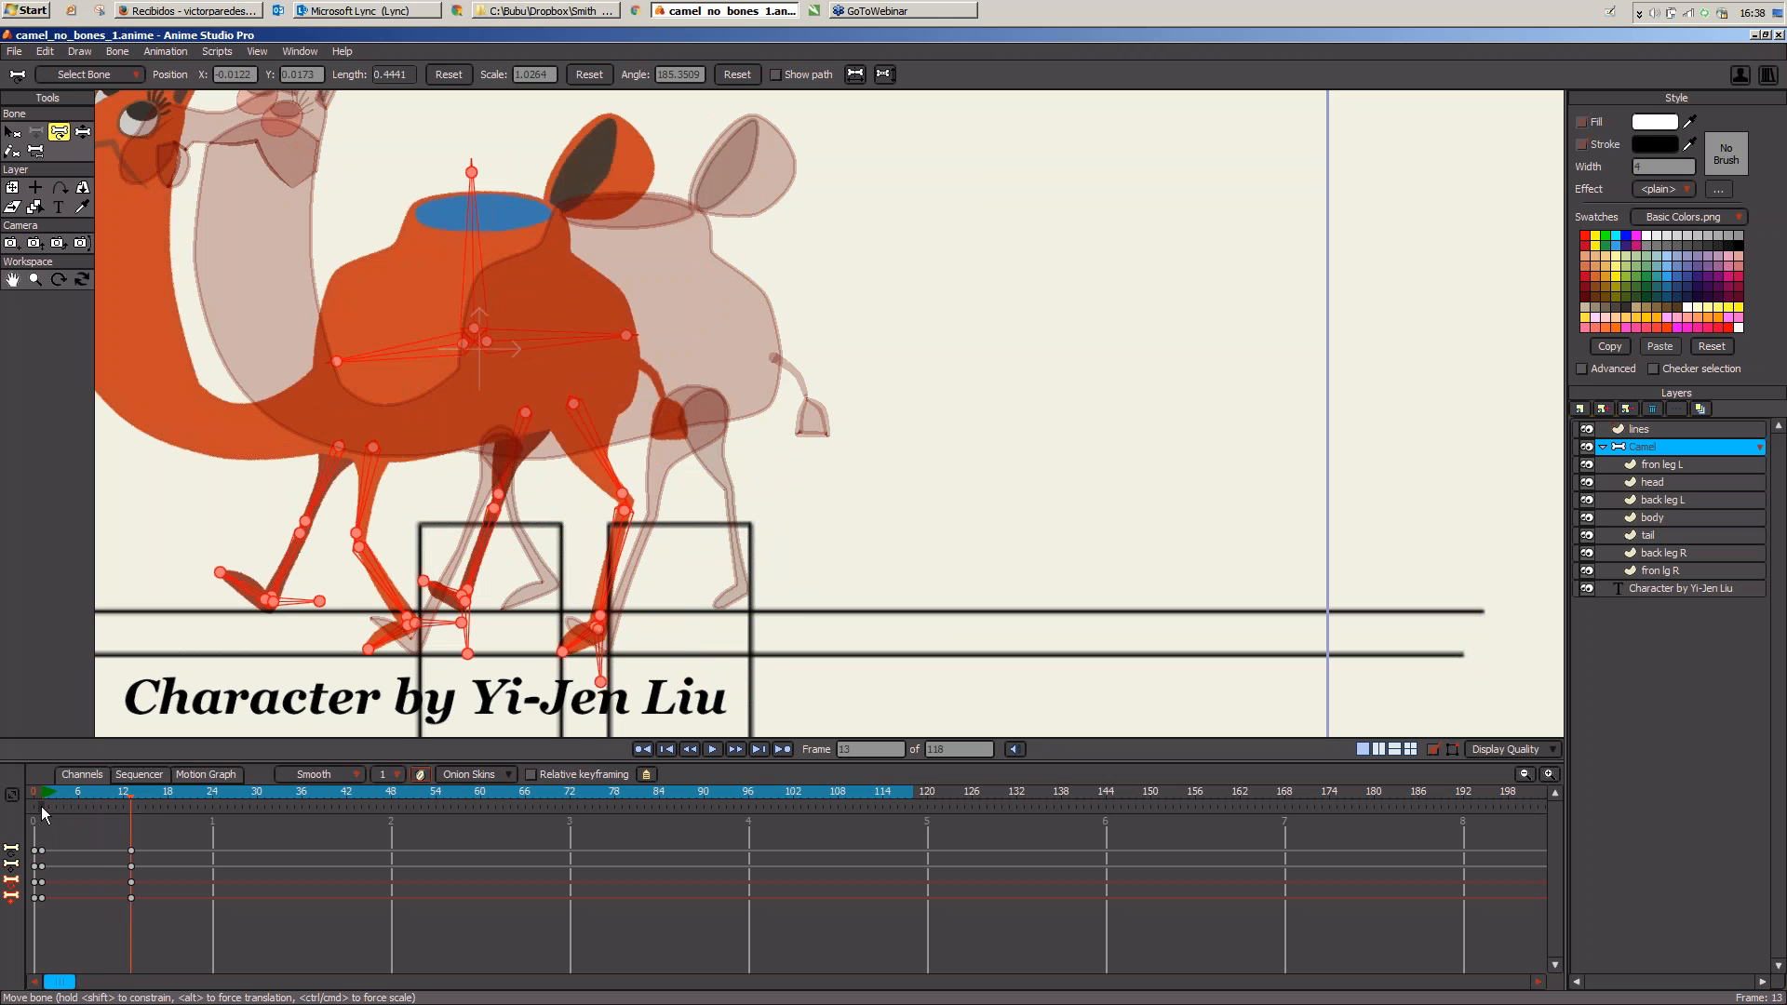
Step: Copy all bone keyframes from frame 1 and paste them at frame 25
{"action": "left_click", "coordinate": [216, 793]}
{"action": "left_click_drag", "start_coordinate": [216, 792], "coordinate": [221, 799]}
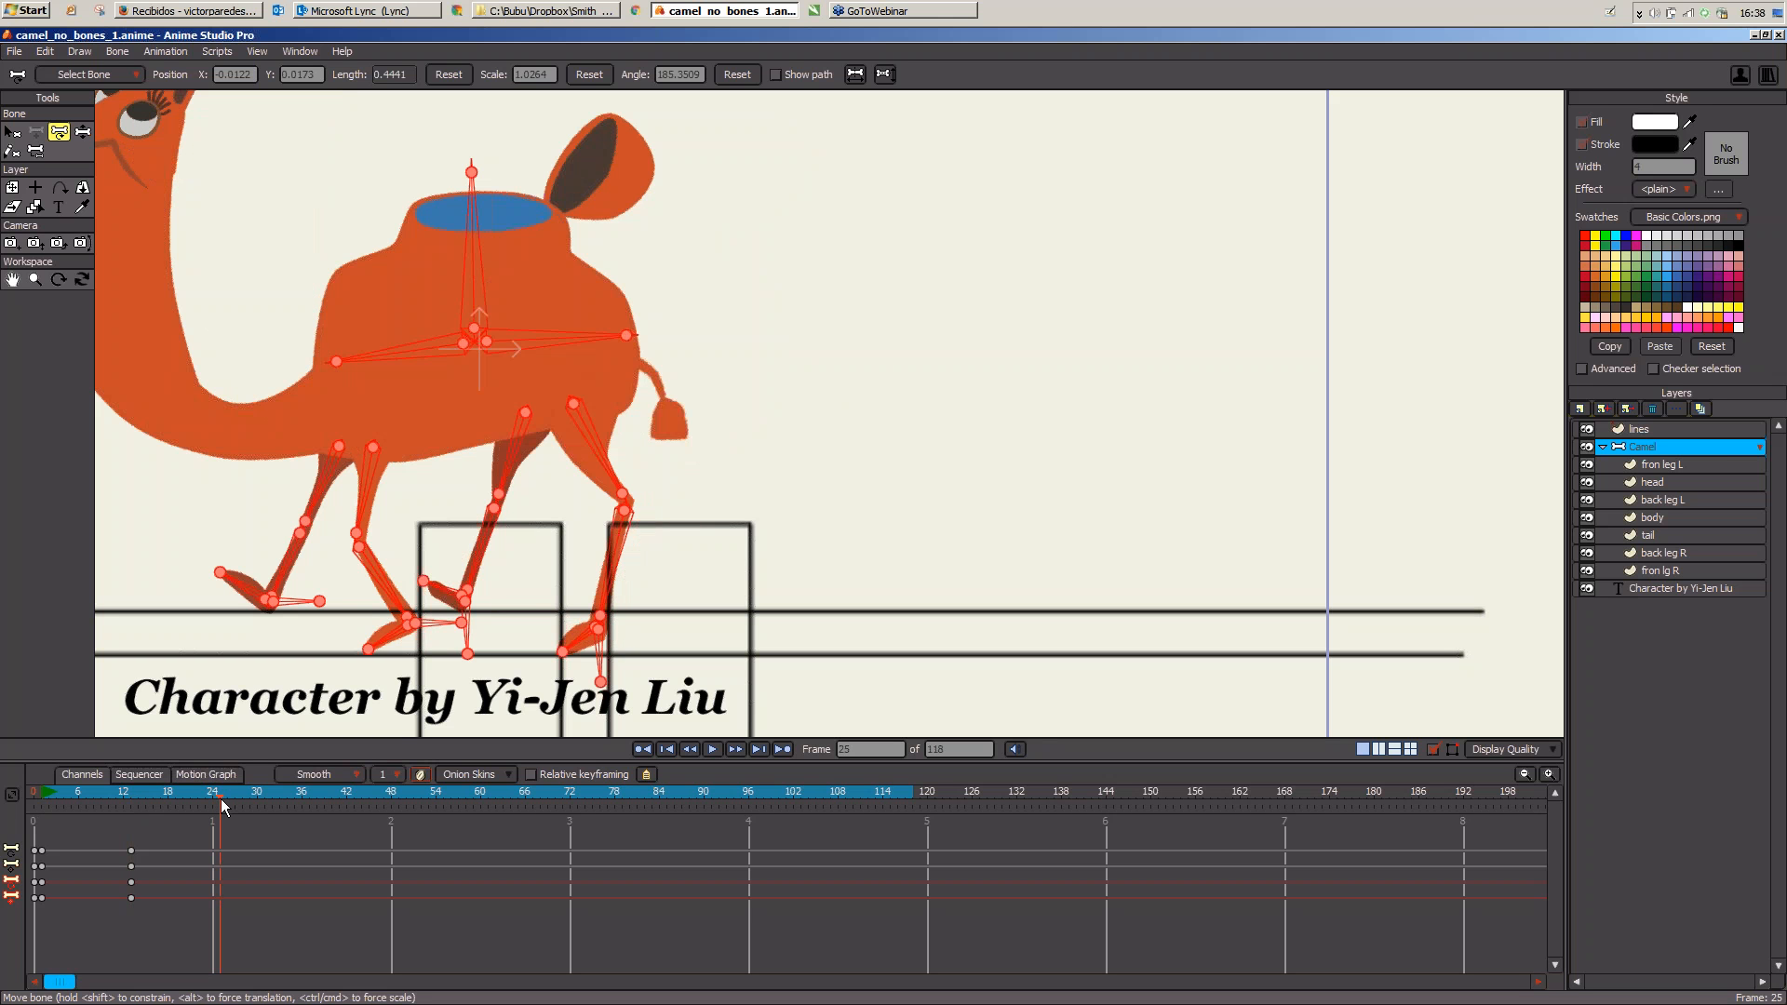
{"action": "left_click_drag", "start_coordinate": [55, 838], "coordinate": [40, 902]}
{"action": "key", "text": "ctrl+v"}
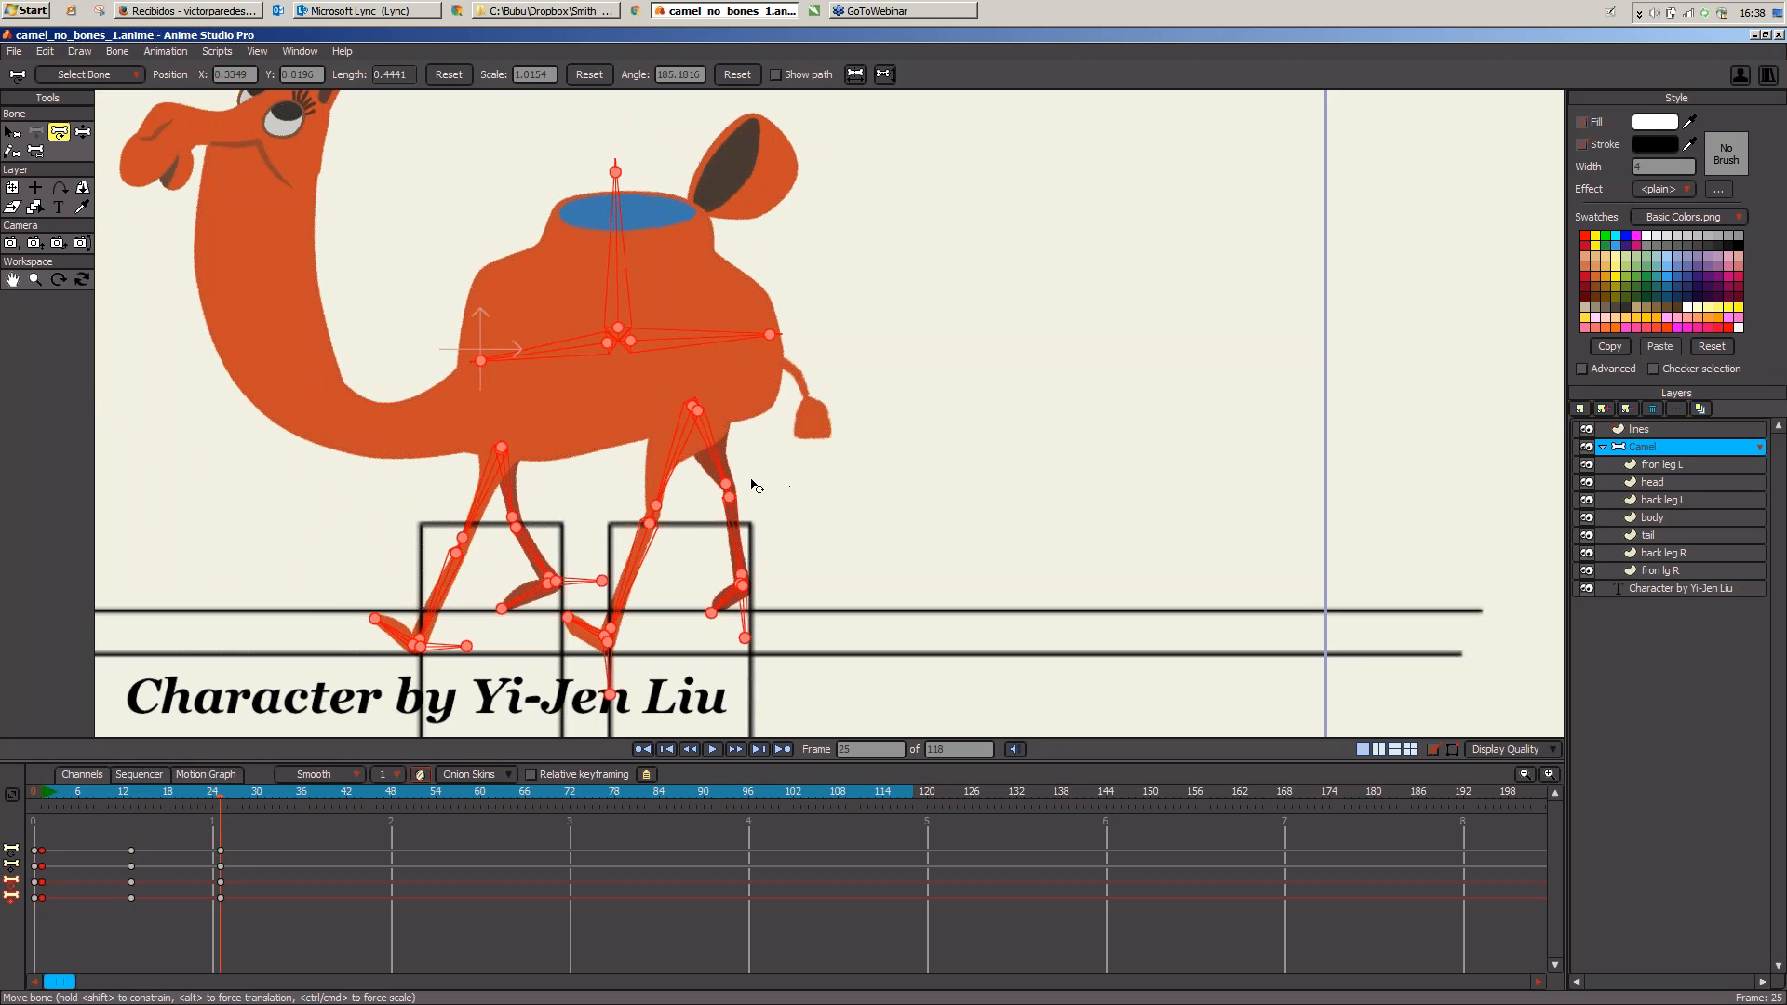
Step: Using frame 13 as the onion-skin reference, move the whole skeleton forward at frame 25, remove the reference, and scrub through the walk
{"action": "scroll", "coordinate": [755, 485], "scroll_direction": "down", "scroll_amount": 1}
{"action": "mouse_move", "coordinate": [220, 807]}
{"action": "left_mouse_down"}
{"action": "mouse_move", "coordinate": [41, 804]}
{"action": "mouse_move", "coordinate": [219, 834]}
{"action": "left_mouse_up"}
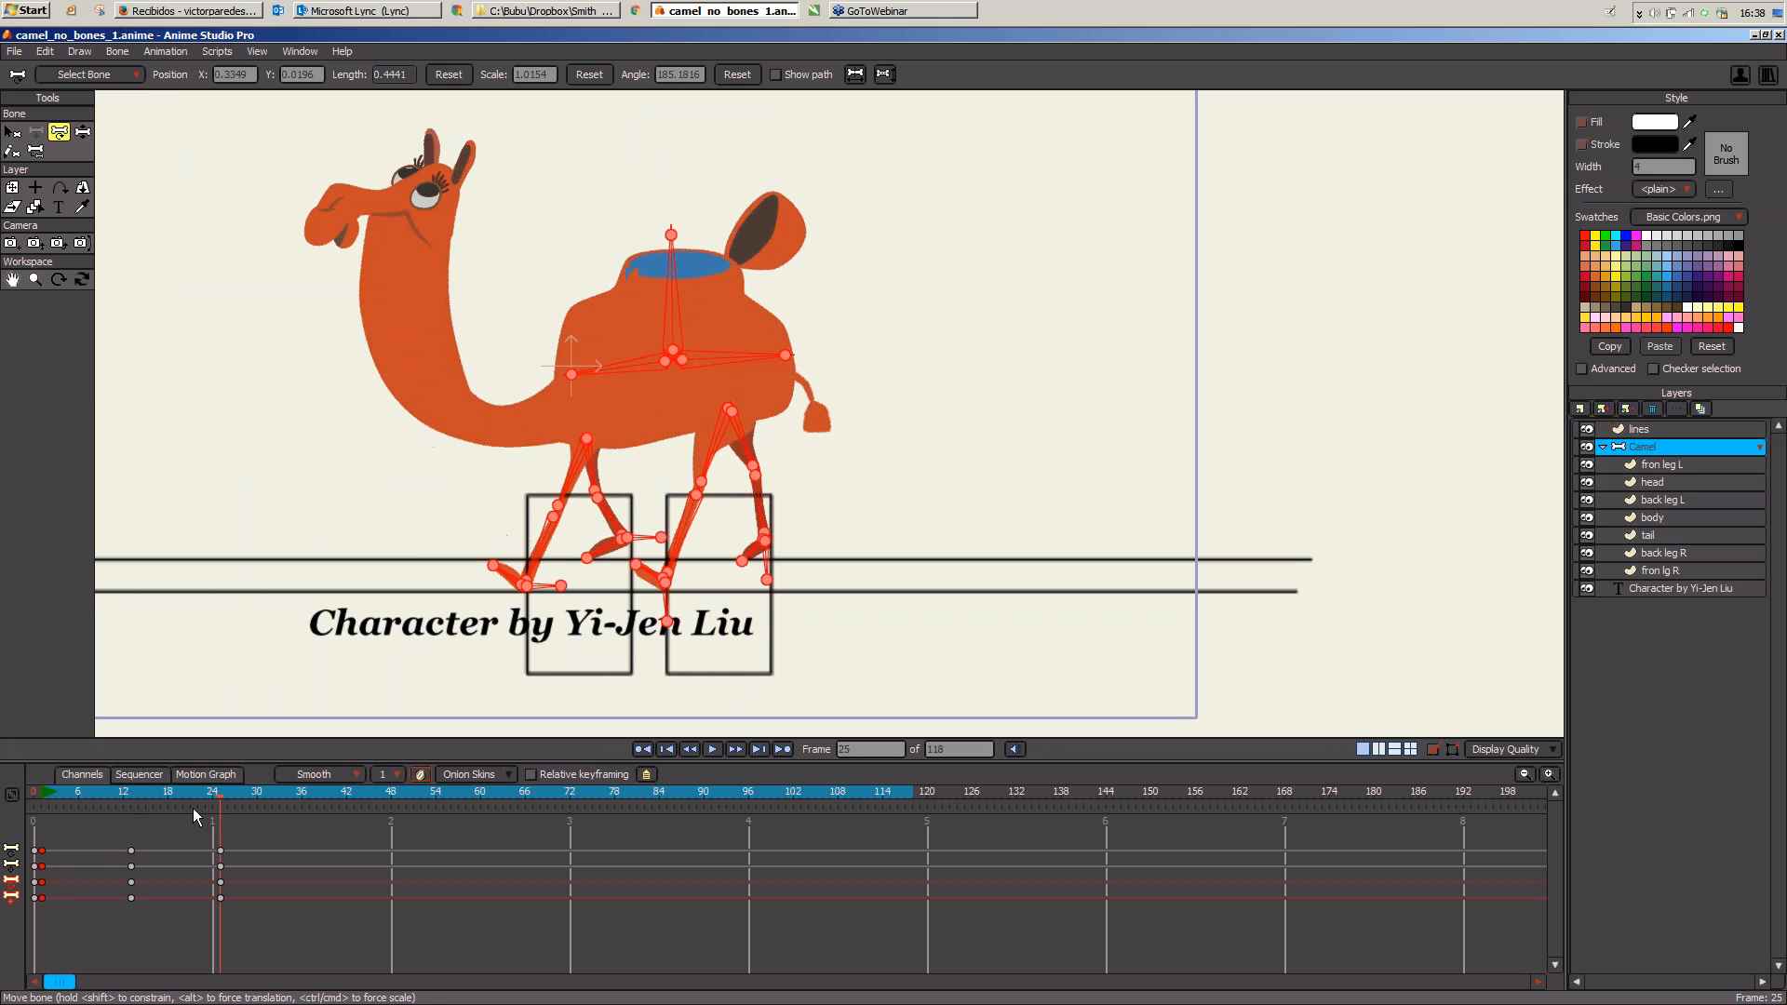
{"action": "left_click", "coordinate": [132, 807]}
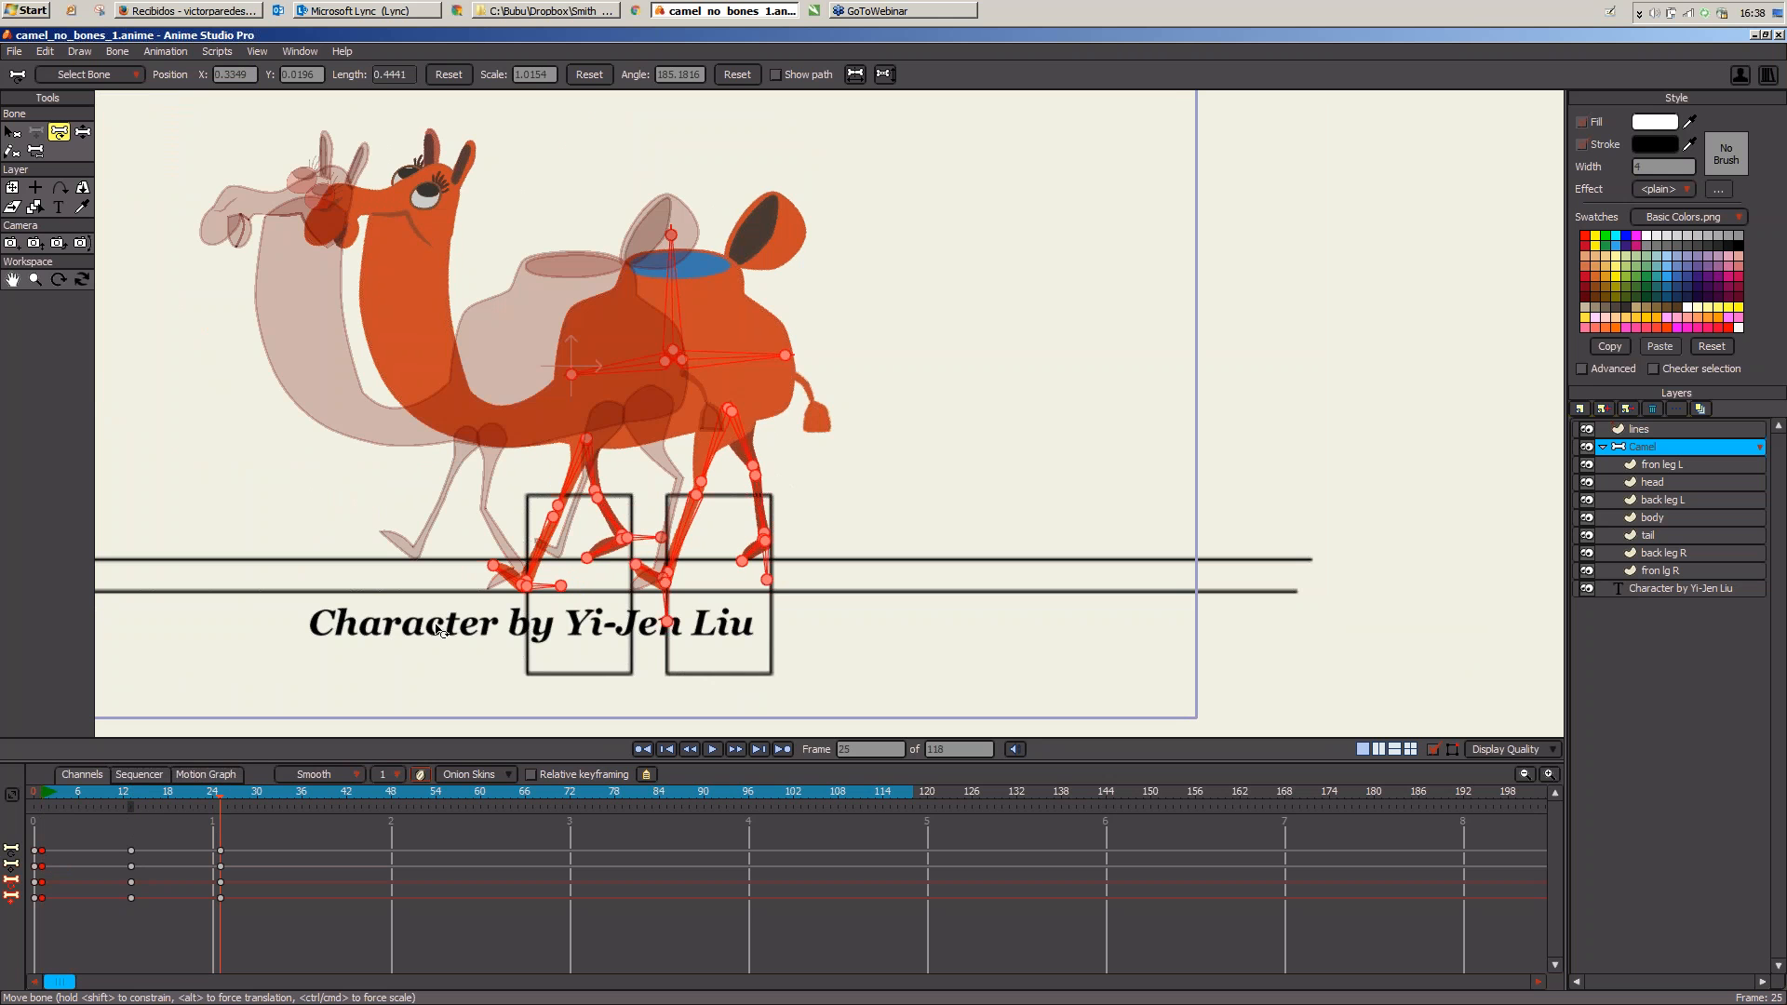
{"action": "left_click_drag", "start_coordinate": [443, 629], "coordinate": [592, 599]}
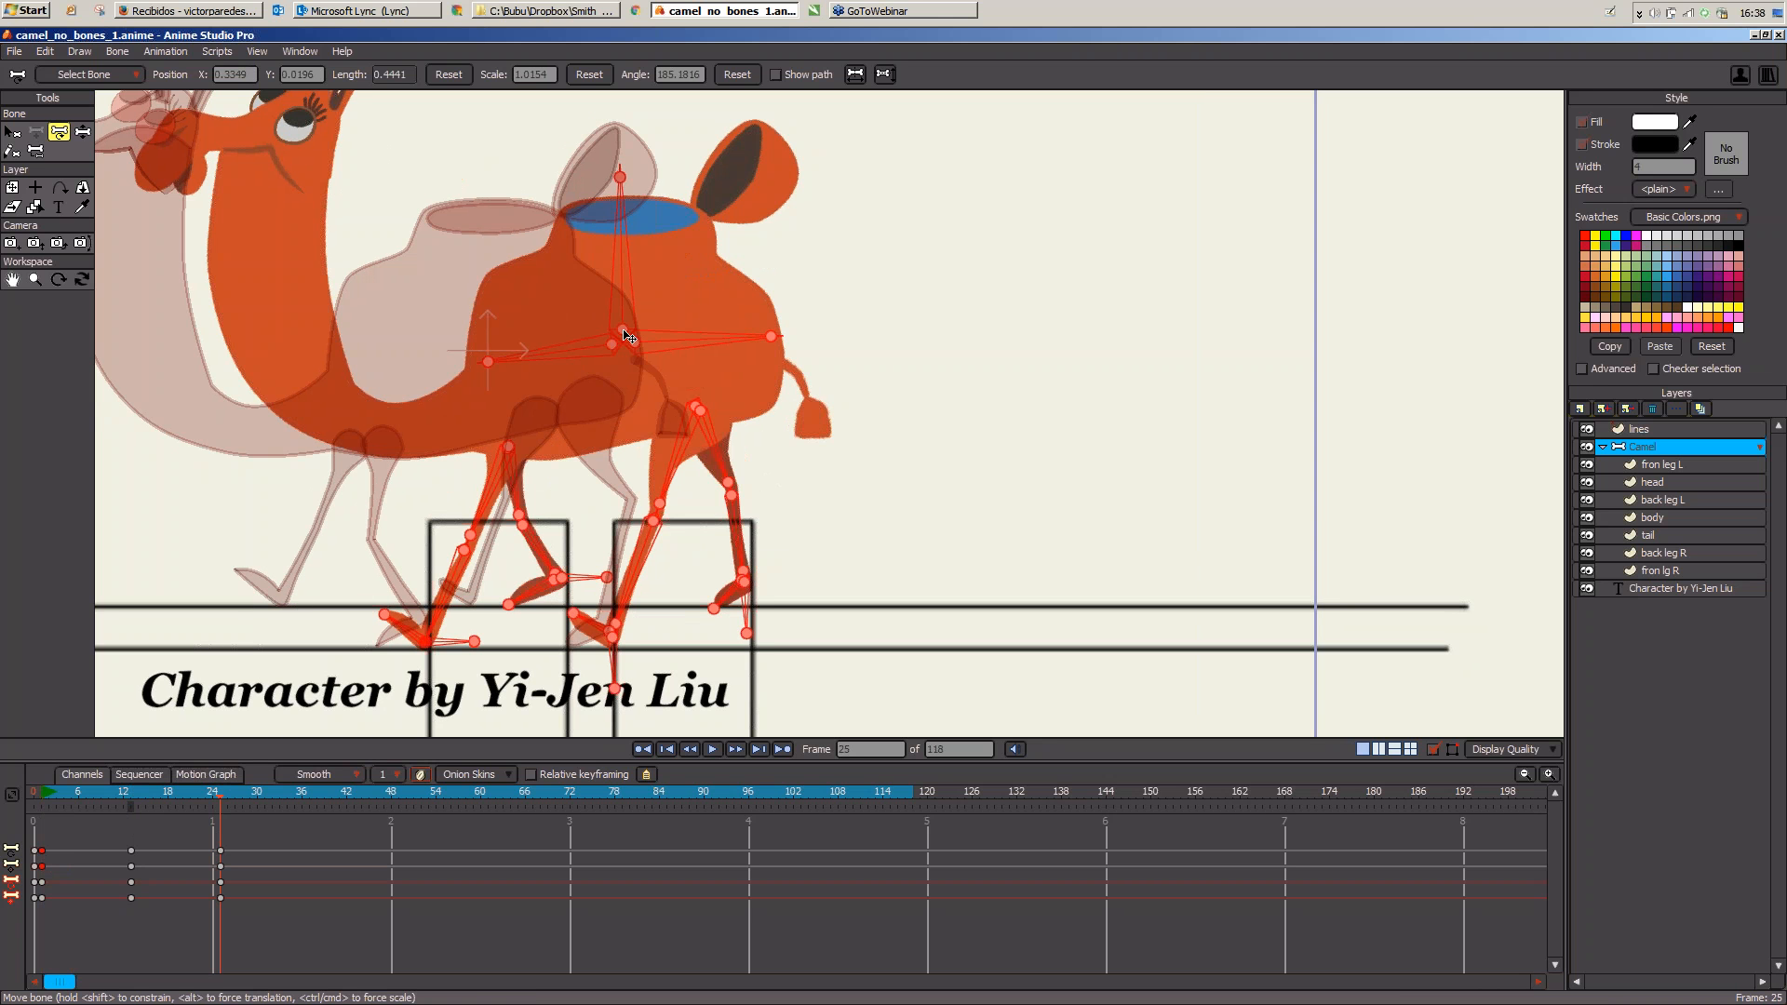
{"action": "left_click_drag", "start_coordinate": [623, 332], "coordinate": [351, 353]}
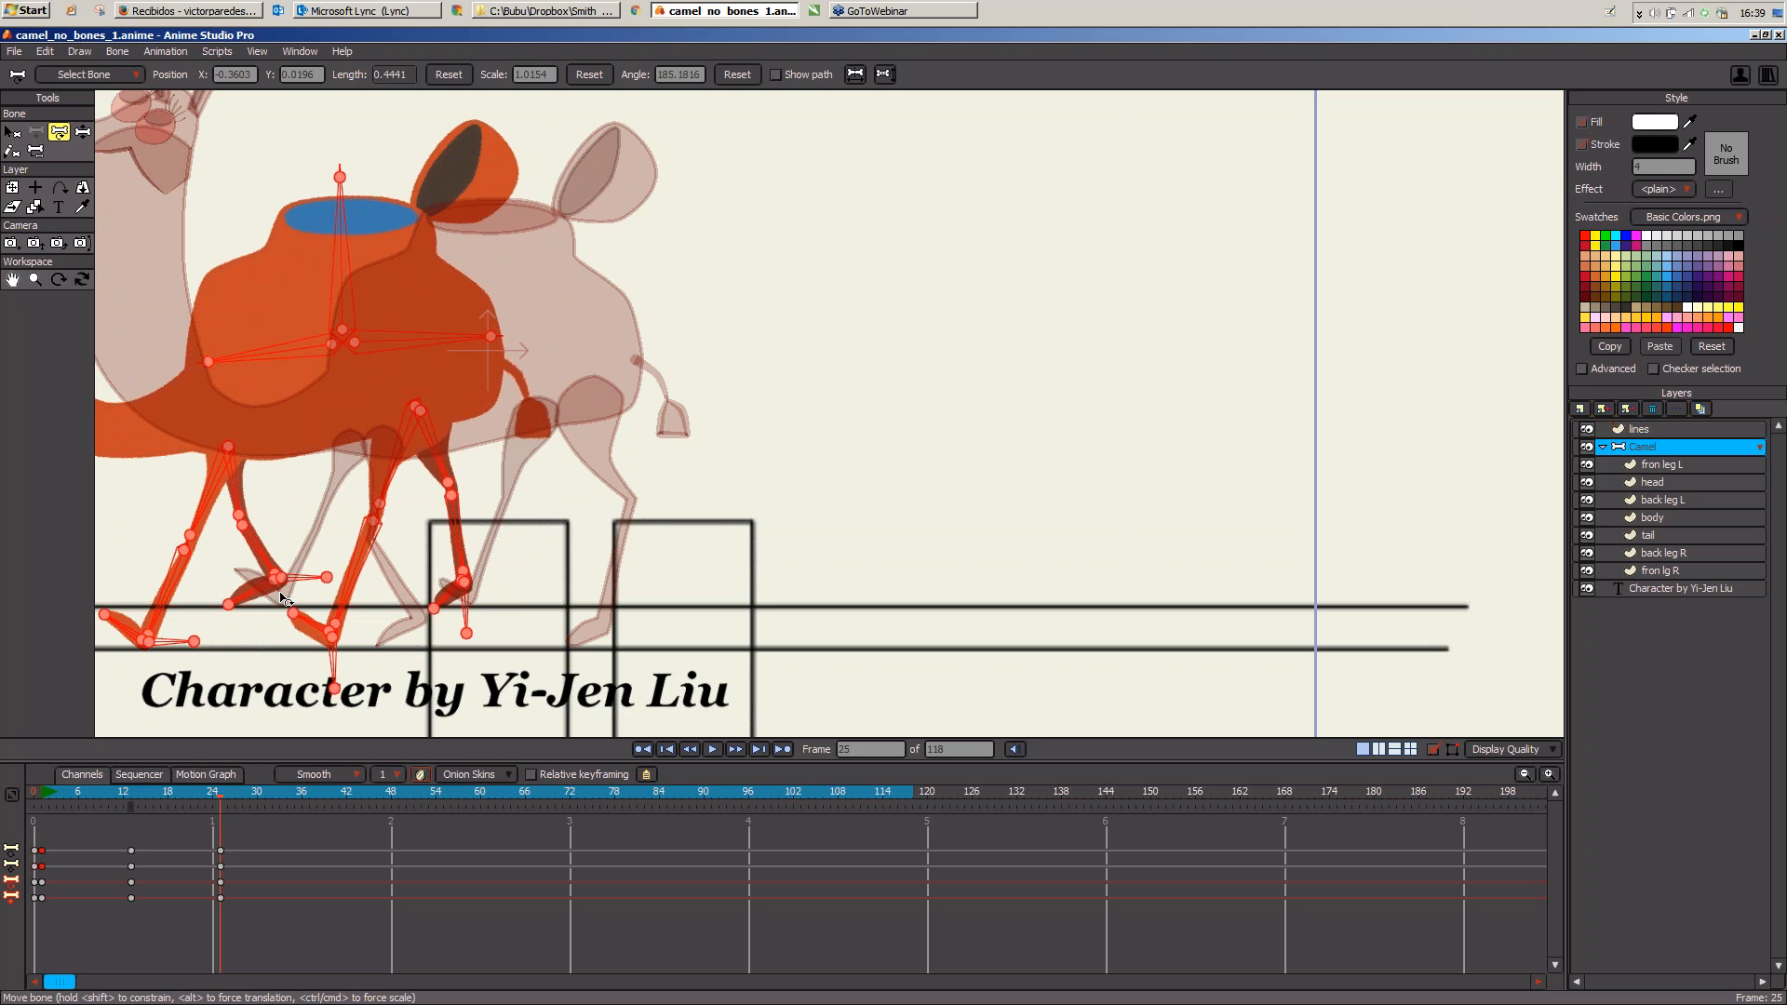
{"action": "left_click", "coordinate": [130, 806]}
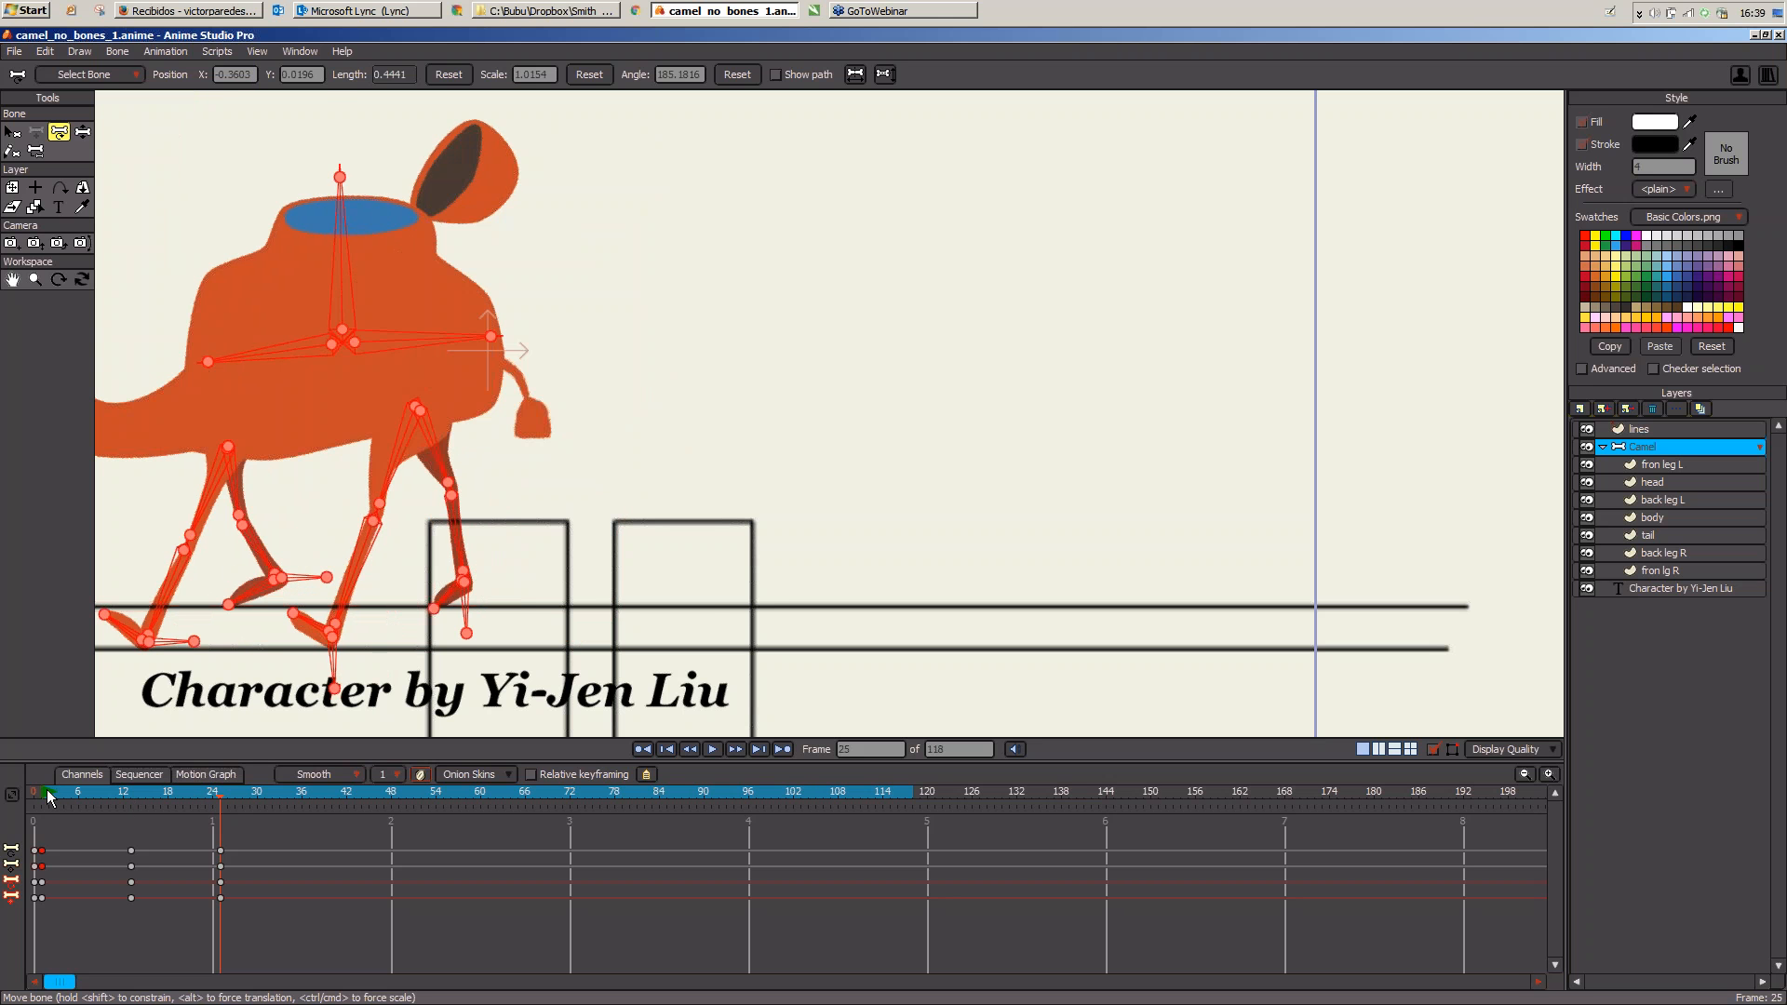
{"action": "left_click", "coordinate": [49, 798]}
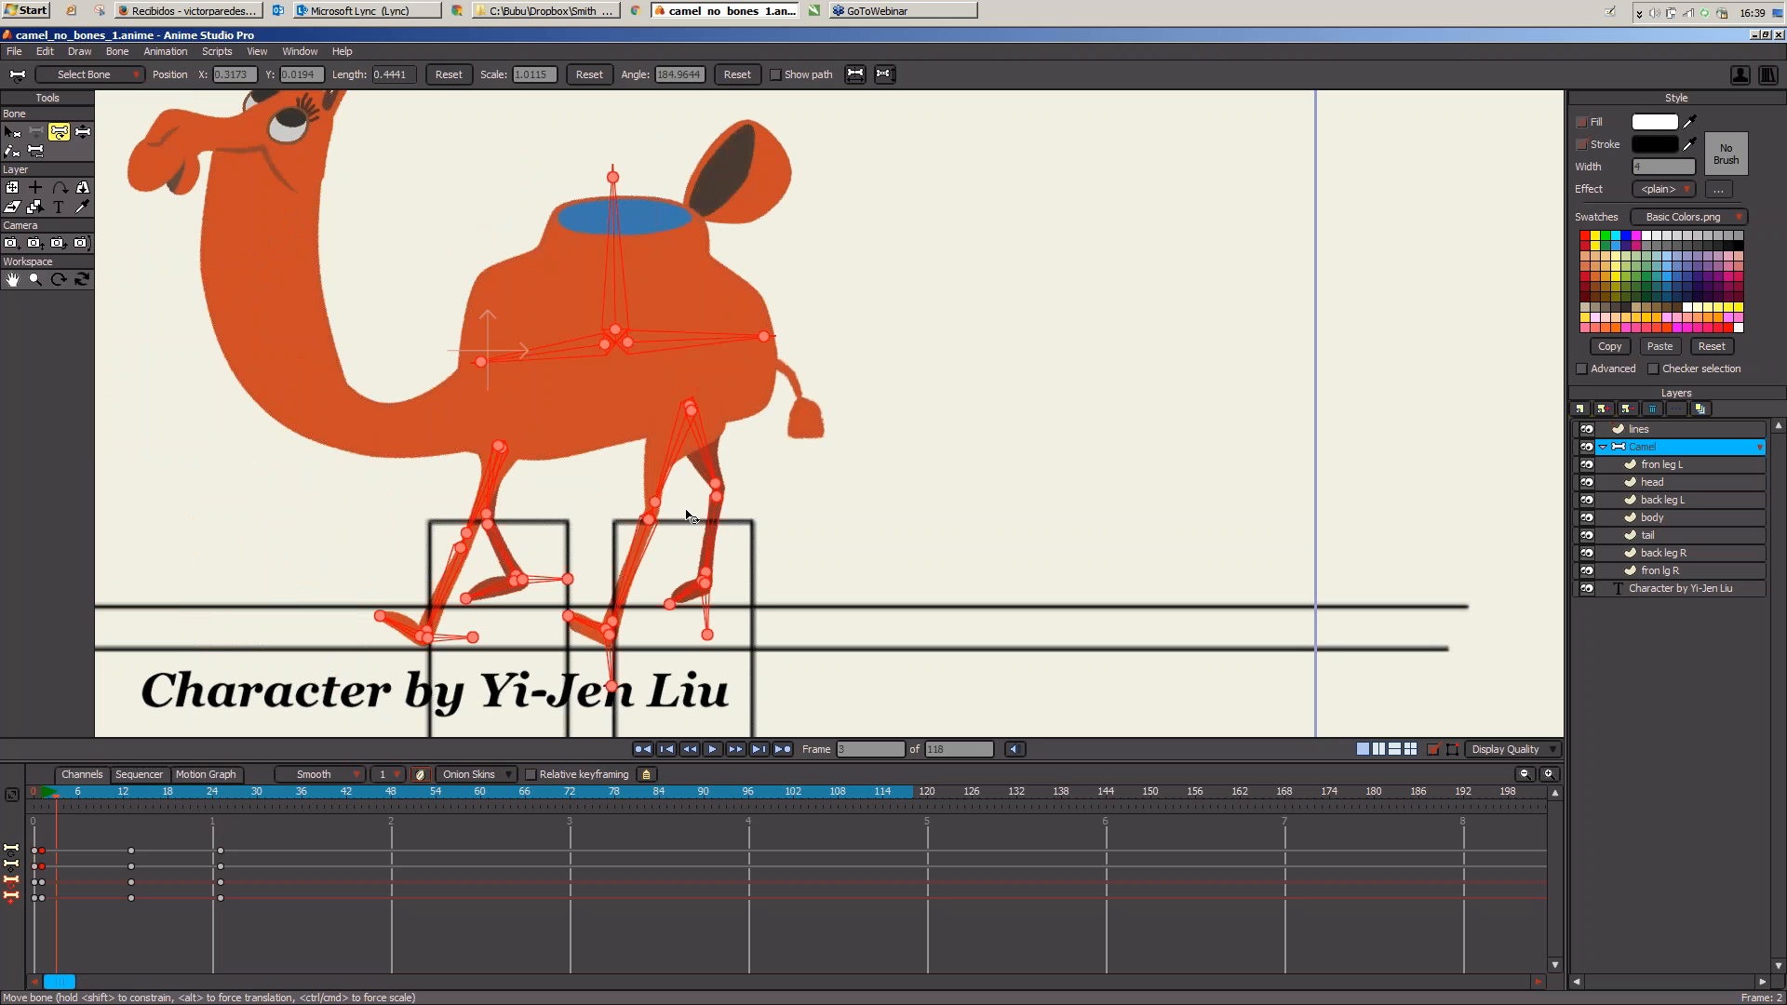
{"action": "scroll", "coordinate": [615, 526], "scroll_direction": "down", "scroll_amount": 4}
{"action": "left_click", "coordinate": [49, 796]}
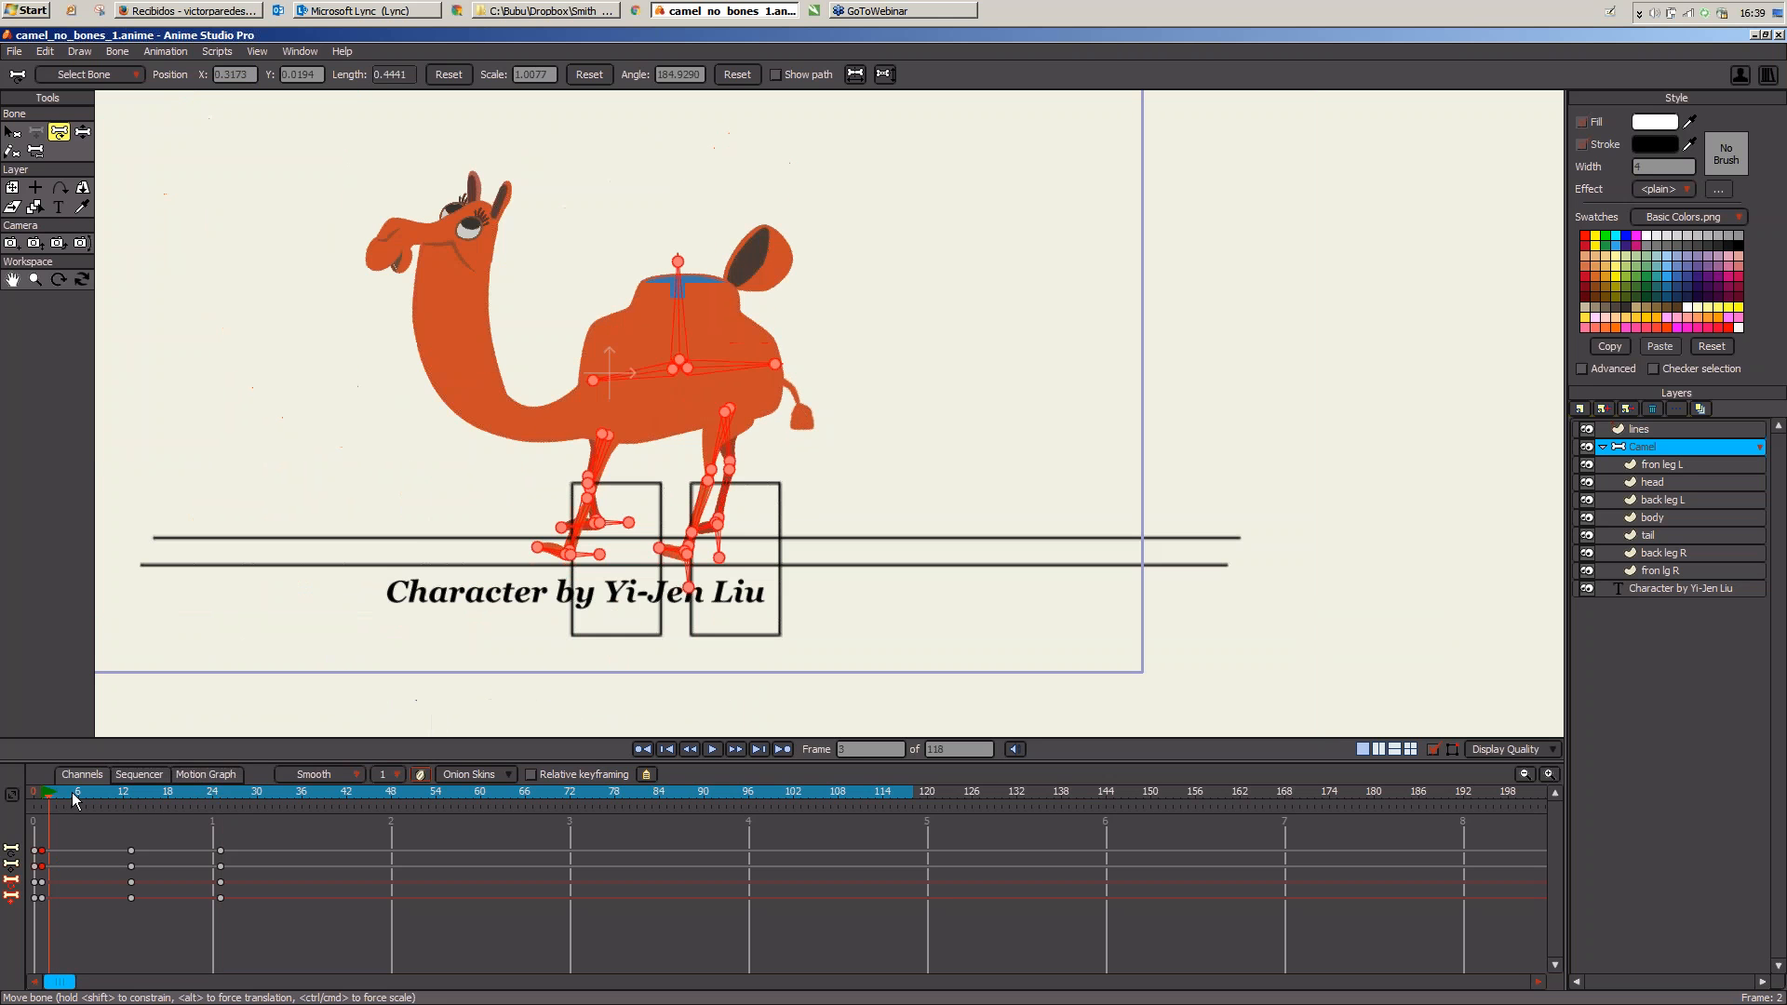
{"action": "left_click_drag", "start_coordinate": [72, 799], "coordinate": [220, 810]}
Step: Set the frame 25 keyframes to a relative, additive Cycle going back 23 frames, and scrub to check it
{"action": "left_click_drag", "start_coordinate": [242, 849], "coordinate": [210, 936]}
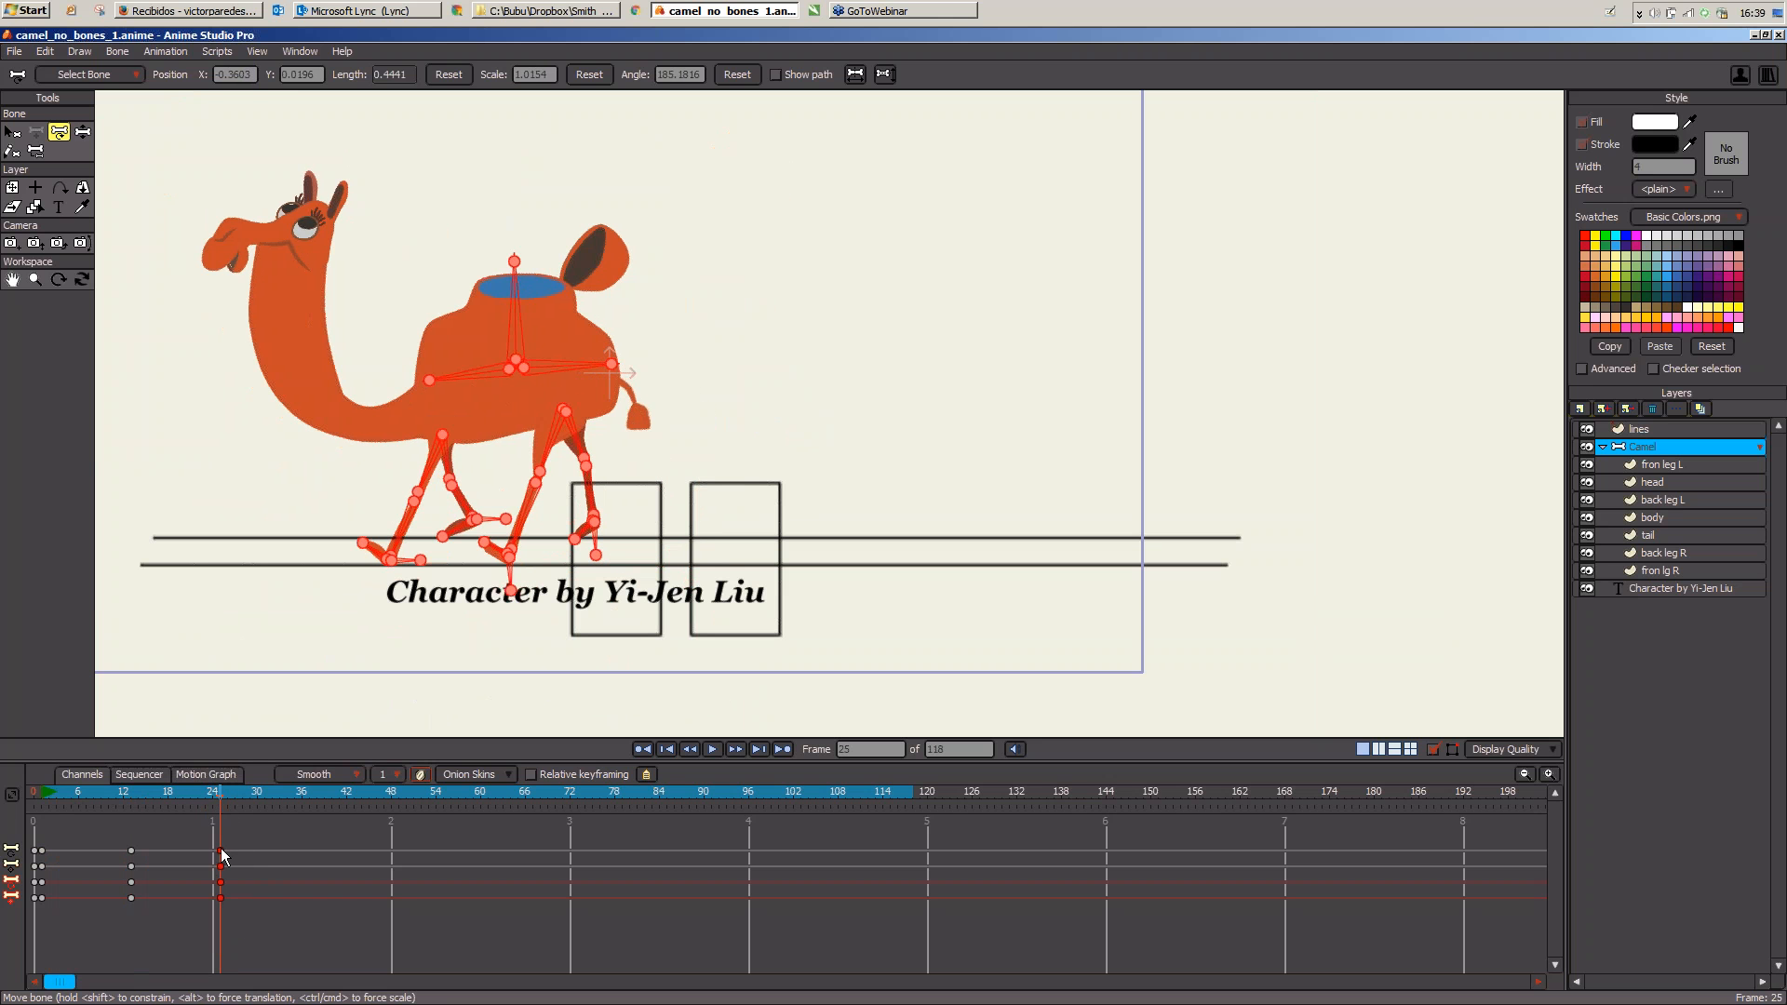
{"action": "right_click", "coordinate": [221, 851]}
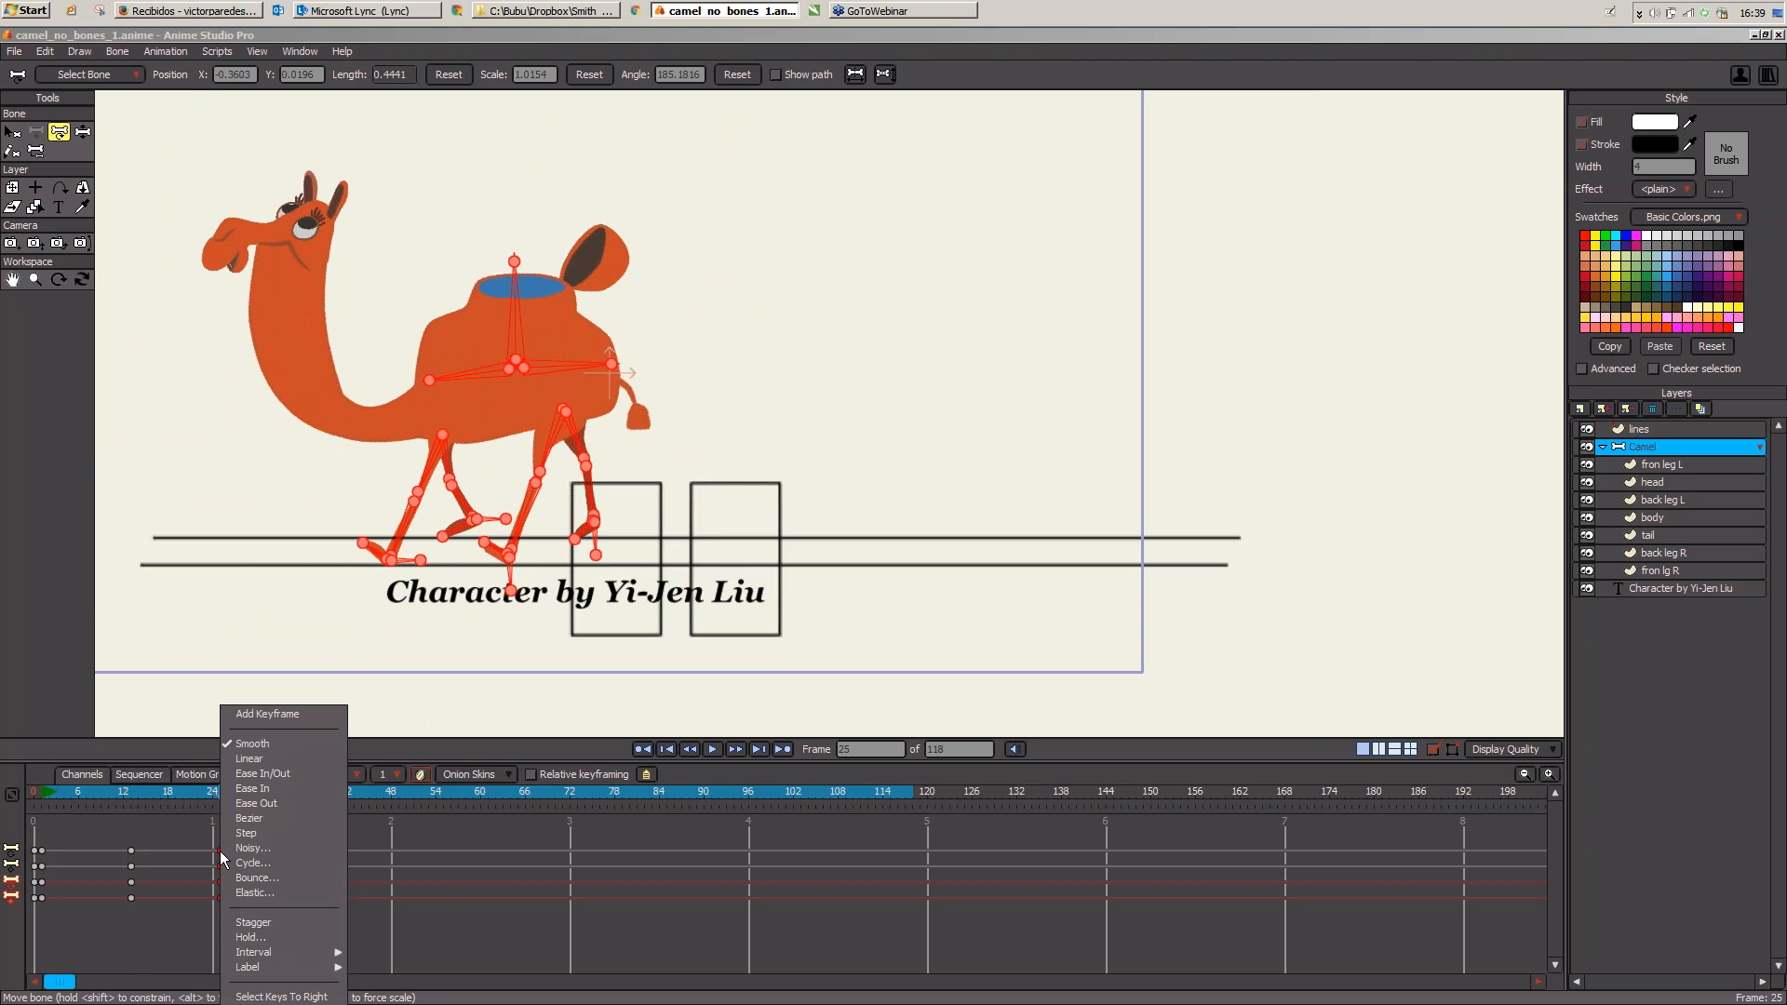
{"action": "left_click", "coordinate": [286, 877]}
{"action": "left_click_drag", "start_coordinate": [1433, 337], "coordinate": [1111, 165]}
{"action": "left_click", "coordinate": [992, 298]}
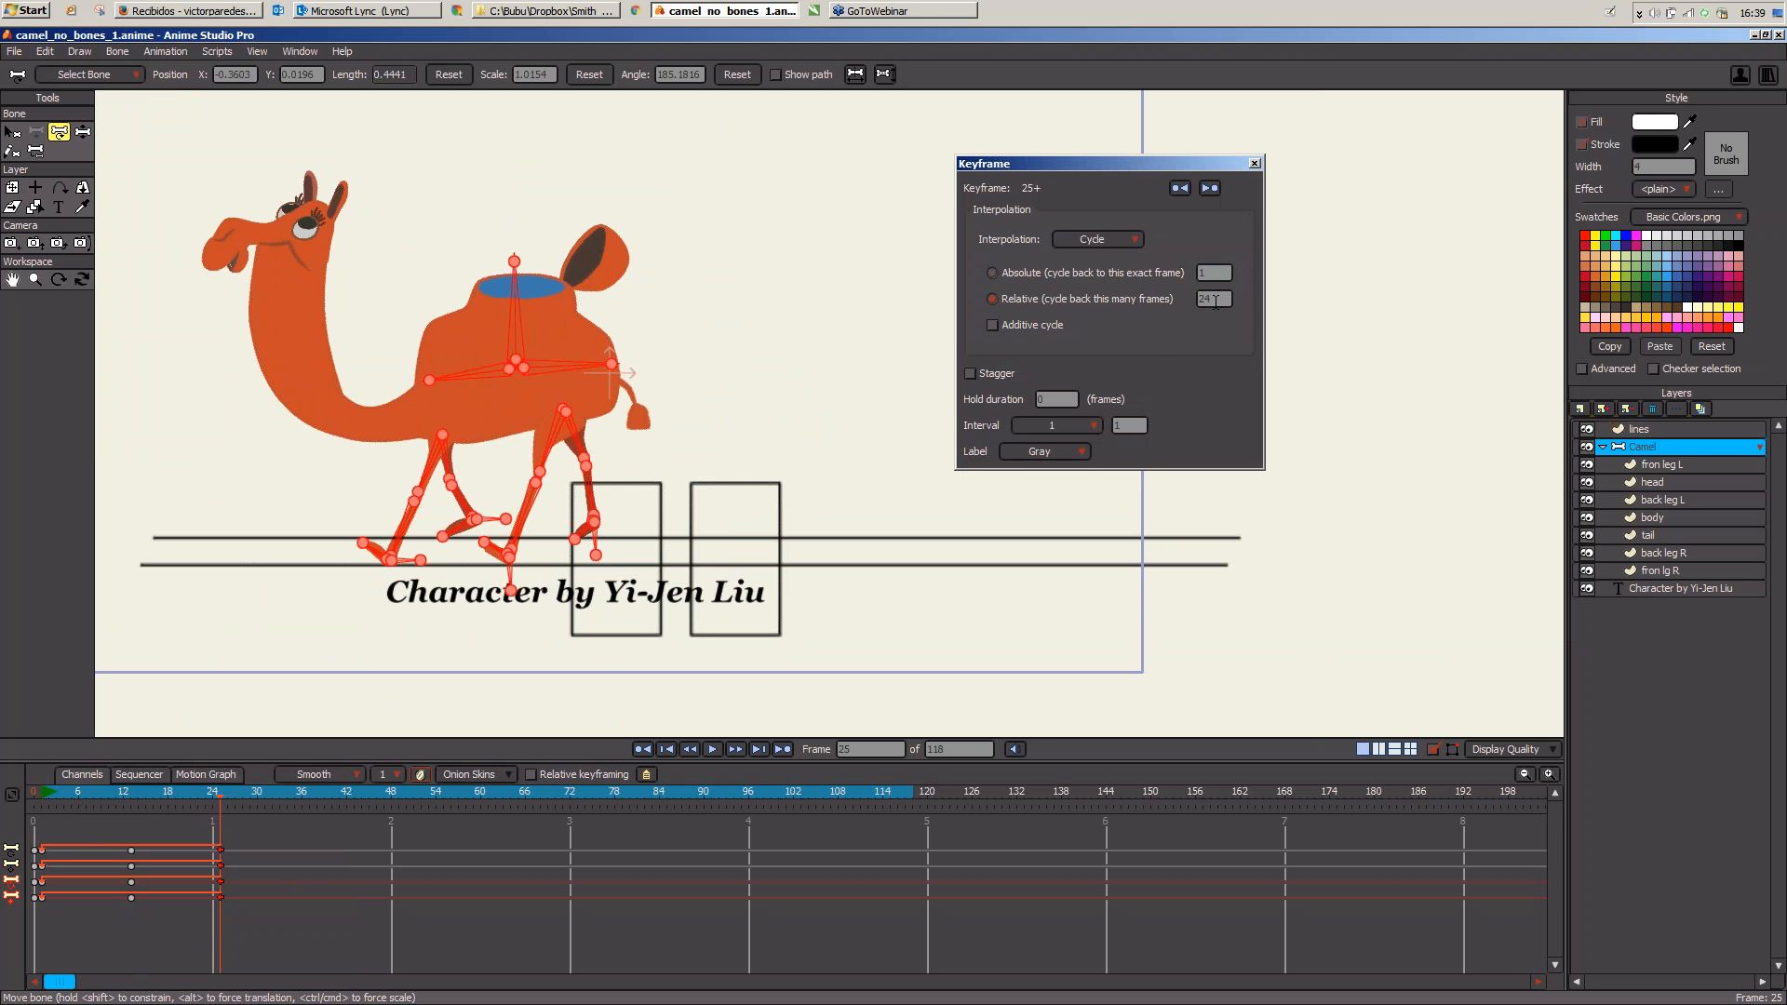
{"action": "left_click", "coordinate": [1212, 299]}
{"action": "type", "text": "23"}
{"action": "left_click", "coordinate": [237, 797]}
{"action": "mouse_move", "coordinate": [238, 798]}
{"action": "left_mouse_down"}
{"action": "mouse_move", "coordinate": [237, 822]}
{"action": "mouse_move", "coordinate": [824, 777]}
{"action": "mouse_move", "coordinate": [223, 780]}
{"action": "left_mouse_up"}
{"action": "left_click", "coordinate": [1031, 326]}
{"action": "mouse_move", "coordinate": [46, 793]}
{"action": "left_mouse_down"}
{"action": "mouse_move", "coordinate": [180, 835]}
{"action": "mouse_move", "coordinate": [570, 819]}
{"action": "mouse_move", "coordinate": [65, 817]}
{"action": "left_mouse_up"}
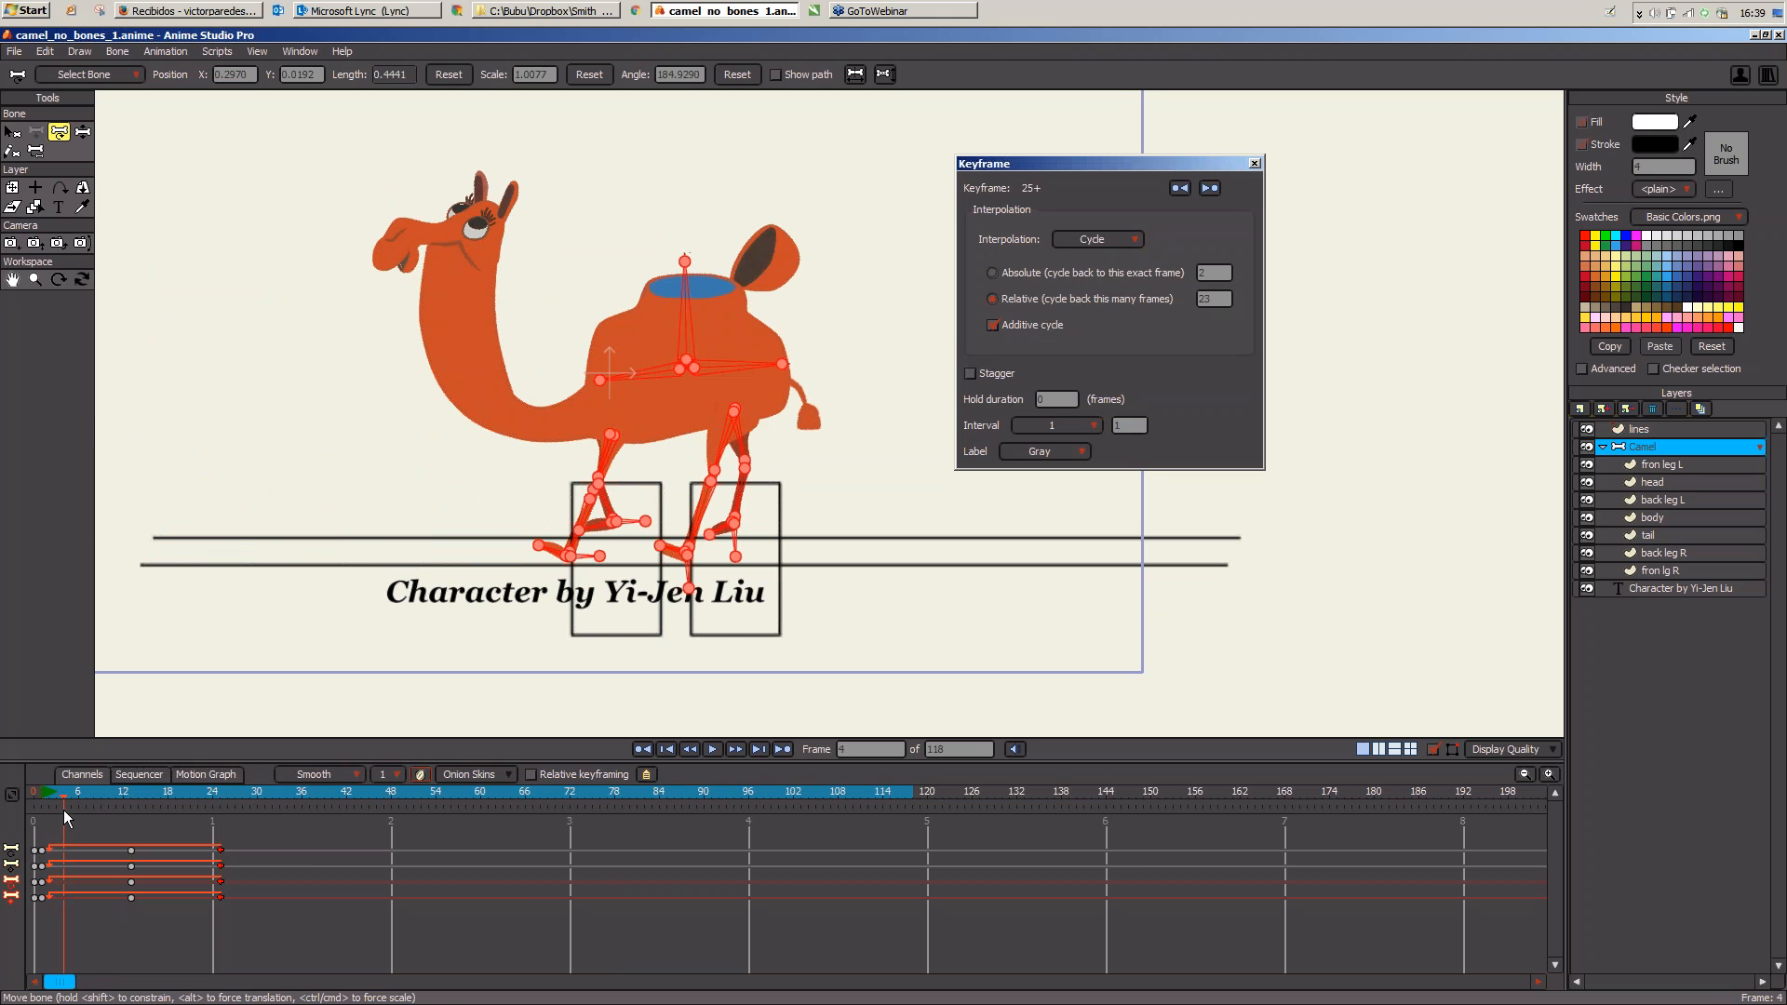
Step: Plant the near front foot on the lower ground line at frames 7 and 11 with the Manipulate Bones tool
{"action": "left_click_drag", "start_coordinate": [1210, 164], "coordinate": [1425, 135]}
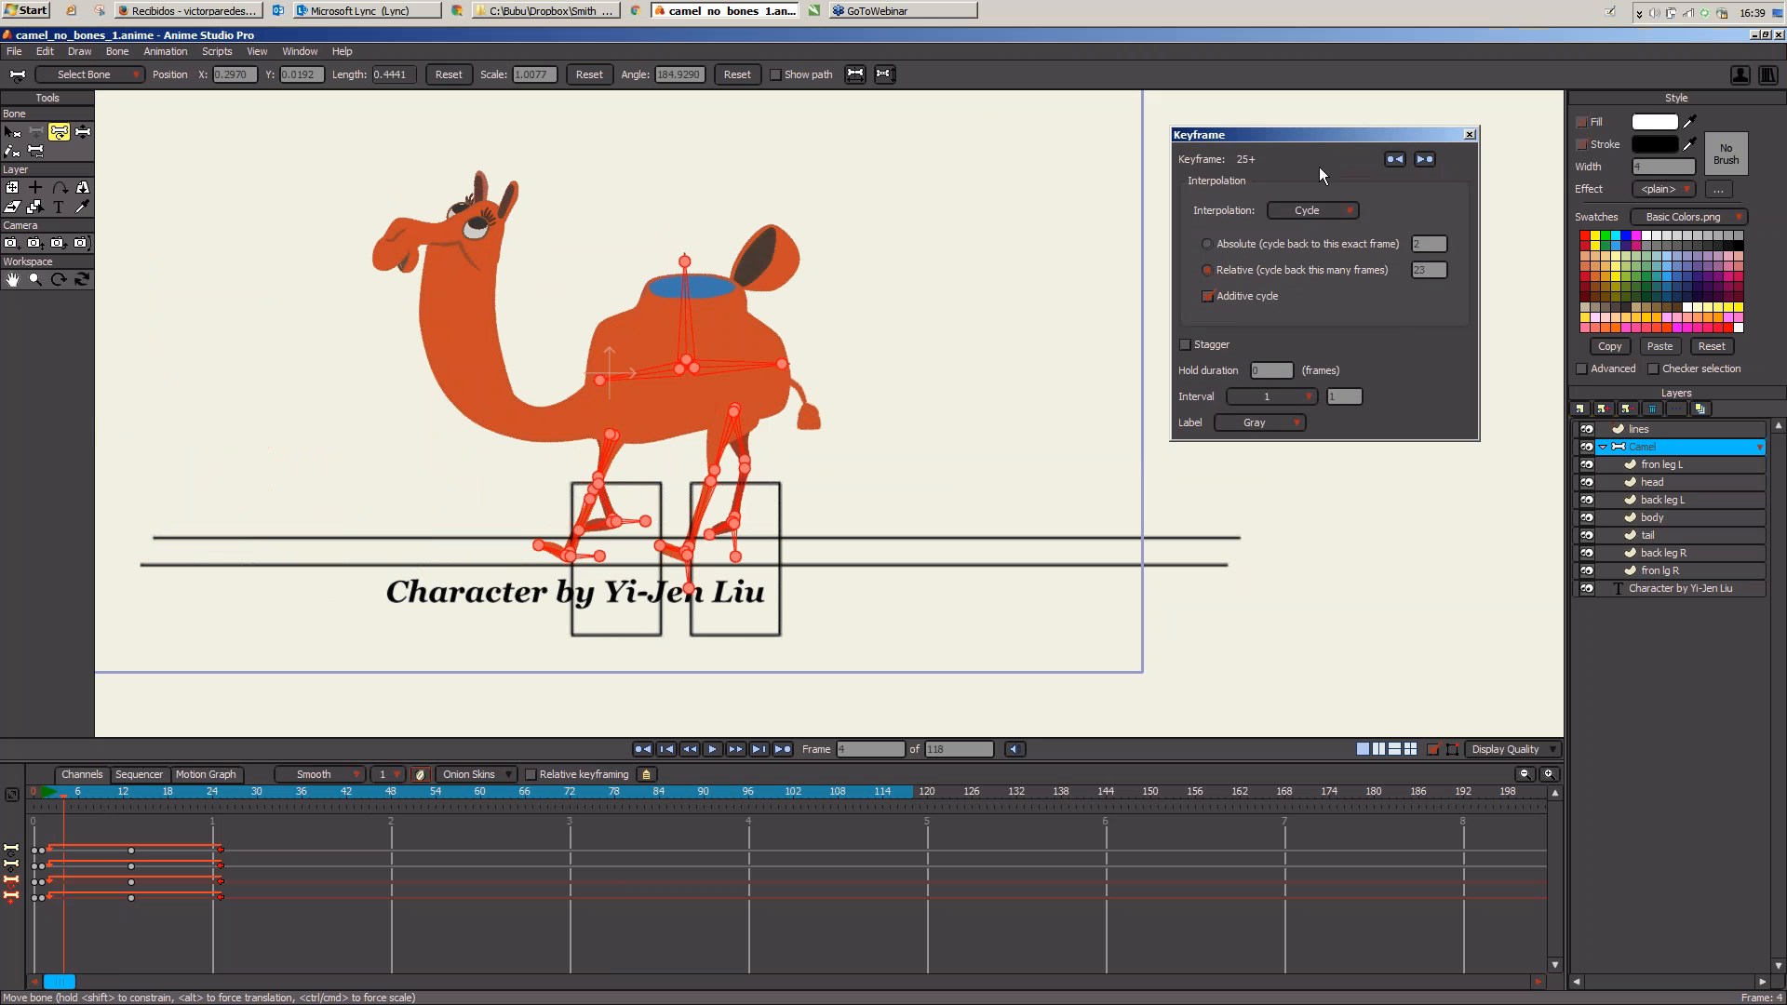
{"action": "left_click_drag", "start_coordinate": [70, 798], "coordinate": [84, 799]}
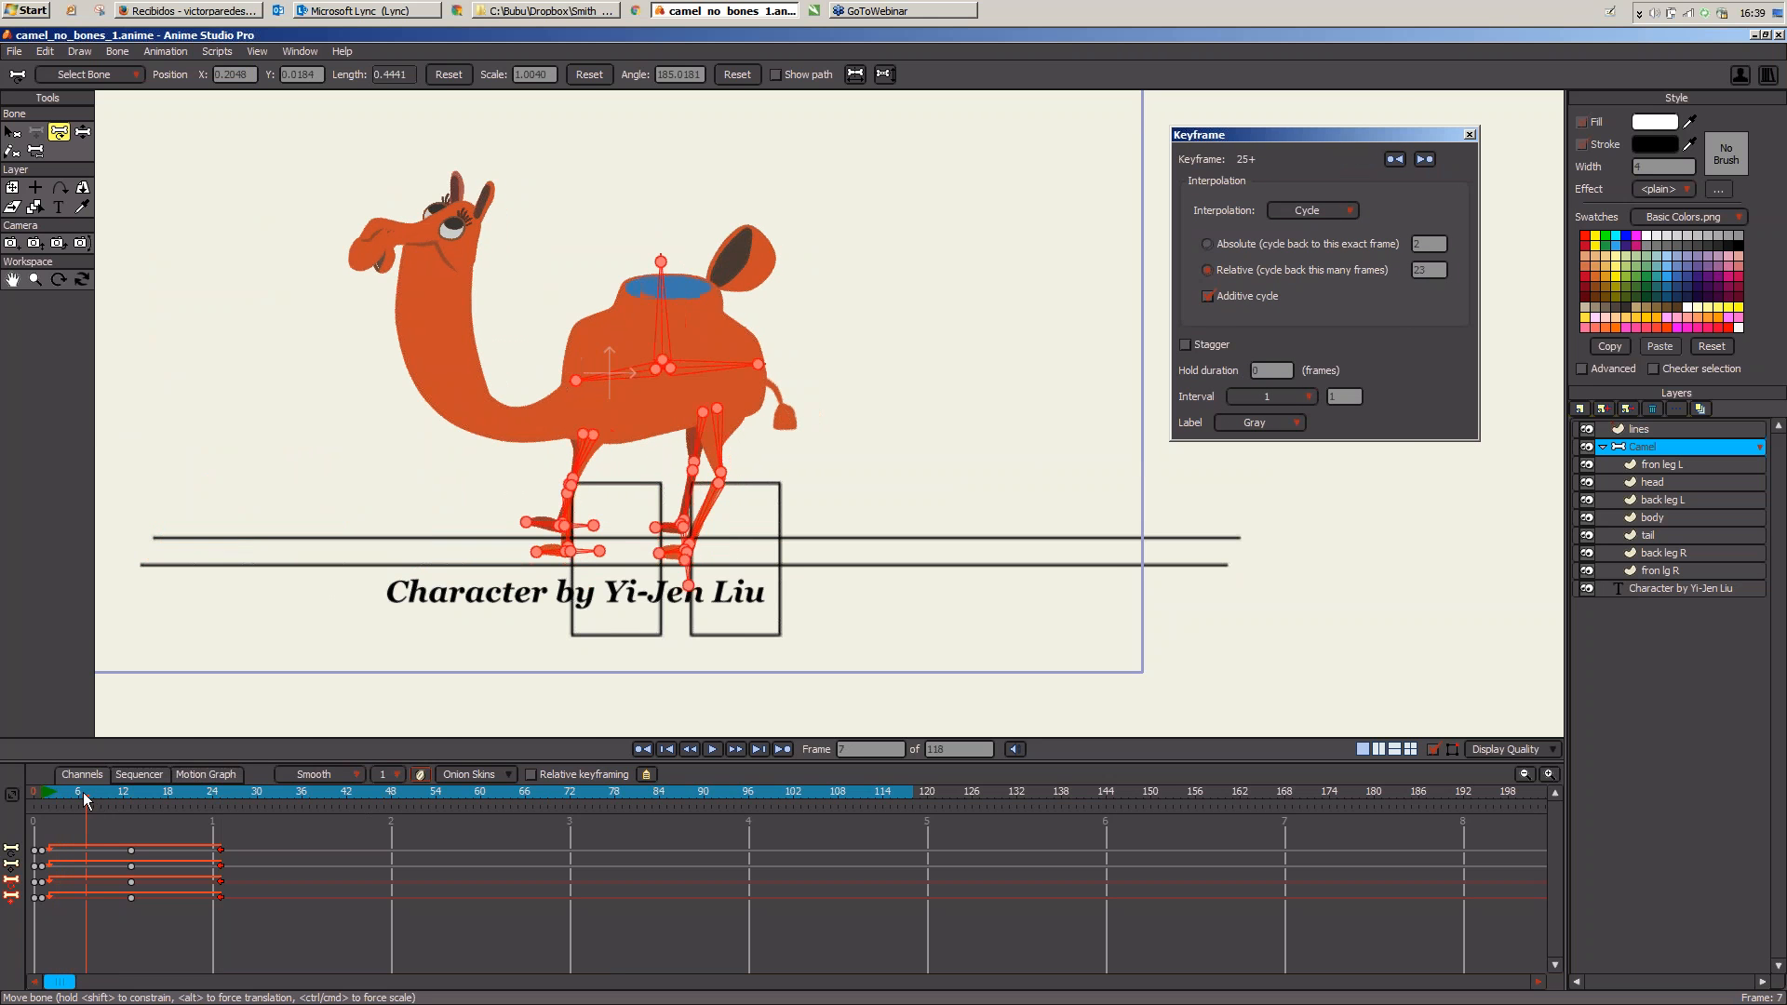
{"action": "scroll", "coordinate": [592, 557], "scroll_direction": "up", "scroll_amount": 1}
{"action": "scroll", "coordinate": [592, 558], "scroll_direction": "up", "scroll_amount": 4}
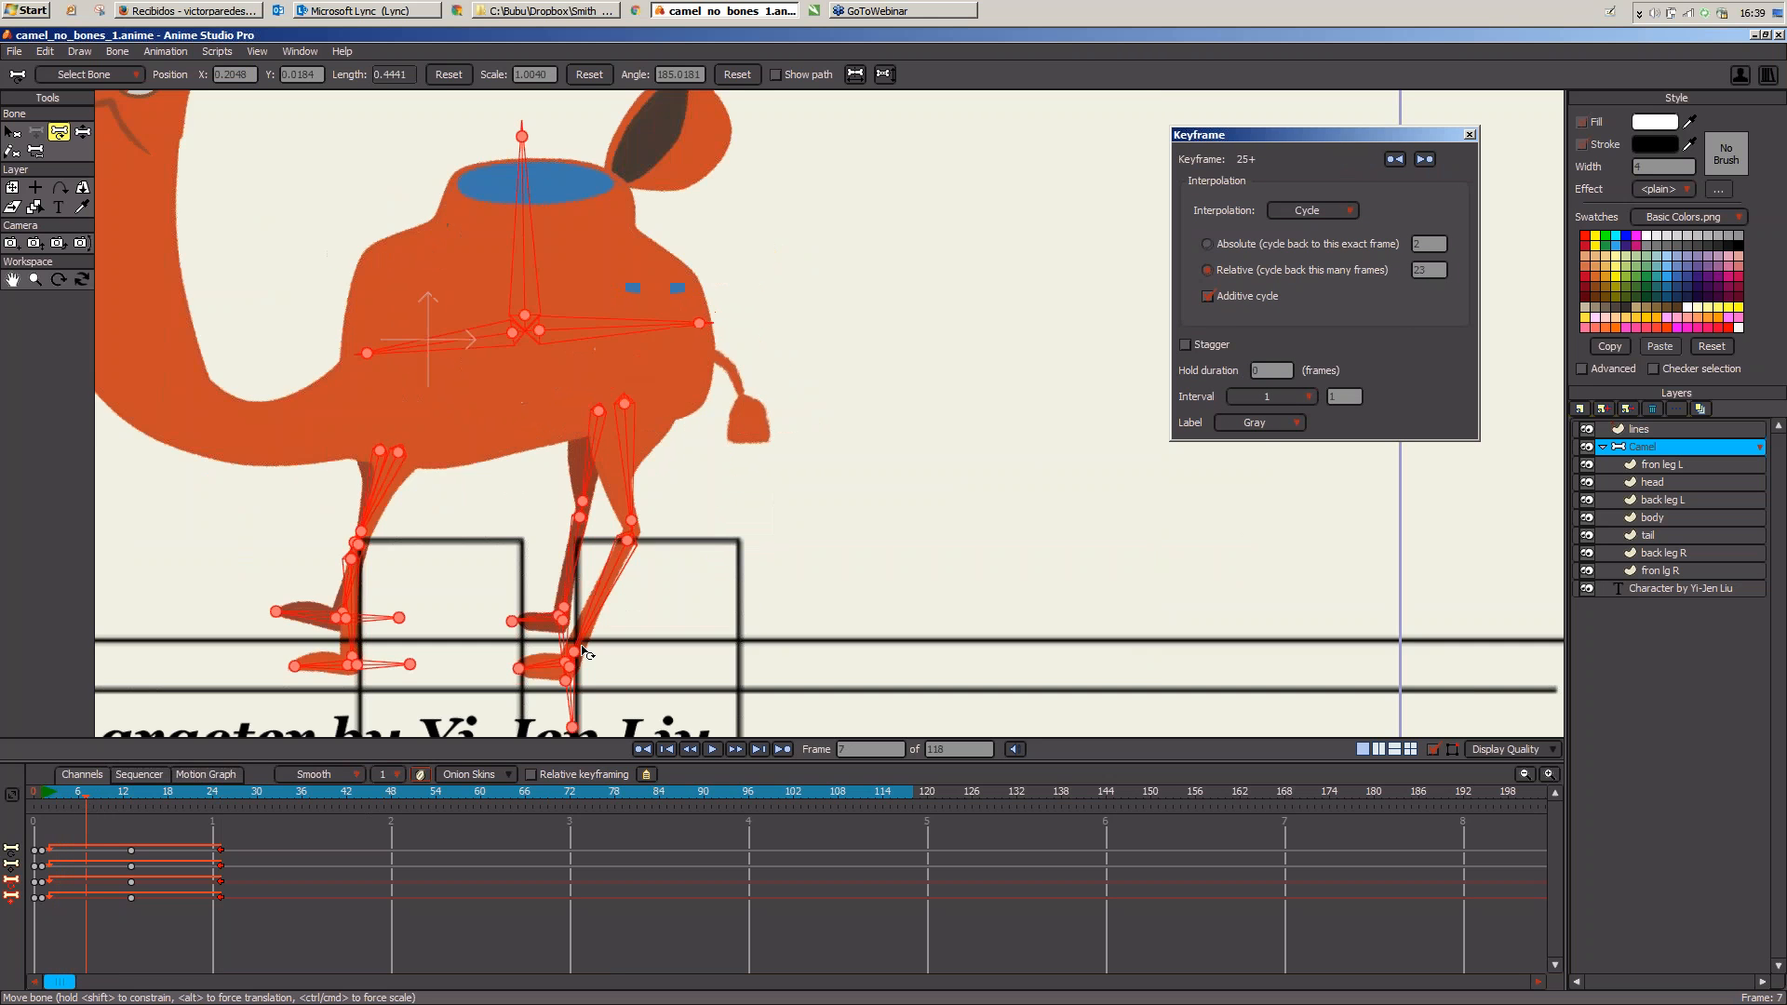
{"action": "left_click_drag", "start_coordinate": [583, 651], "coordinate": [745, 513]}
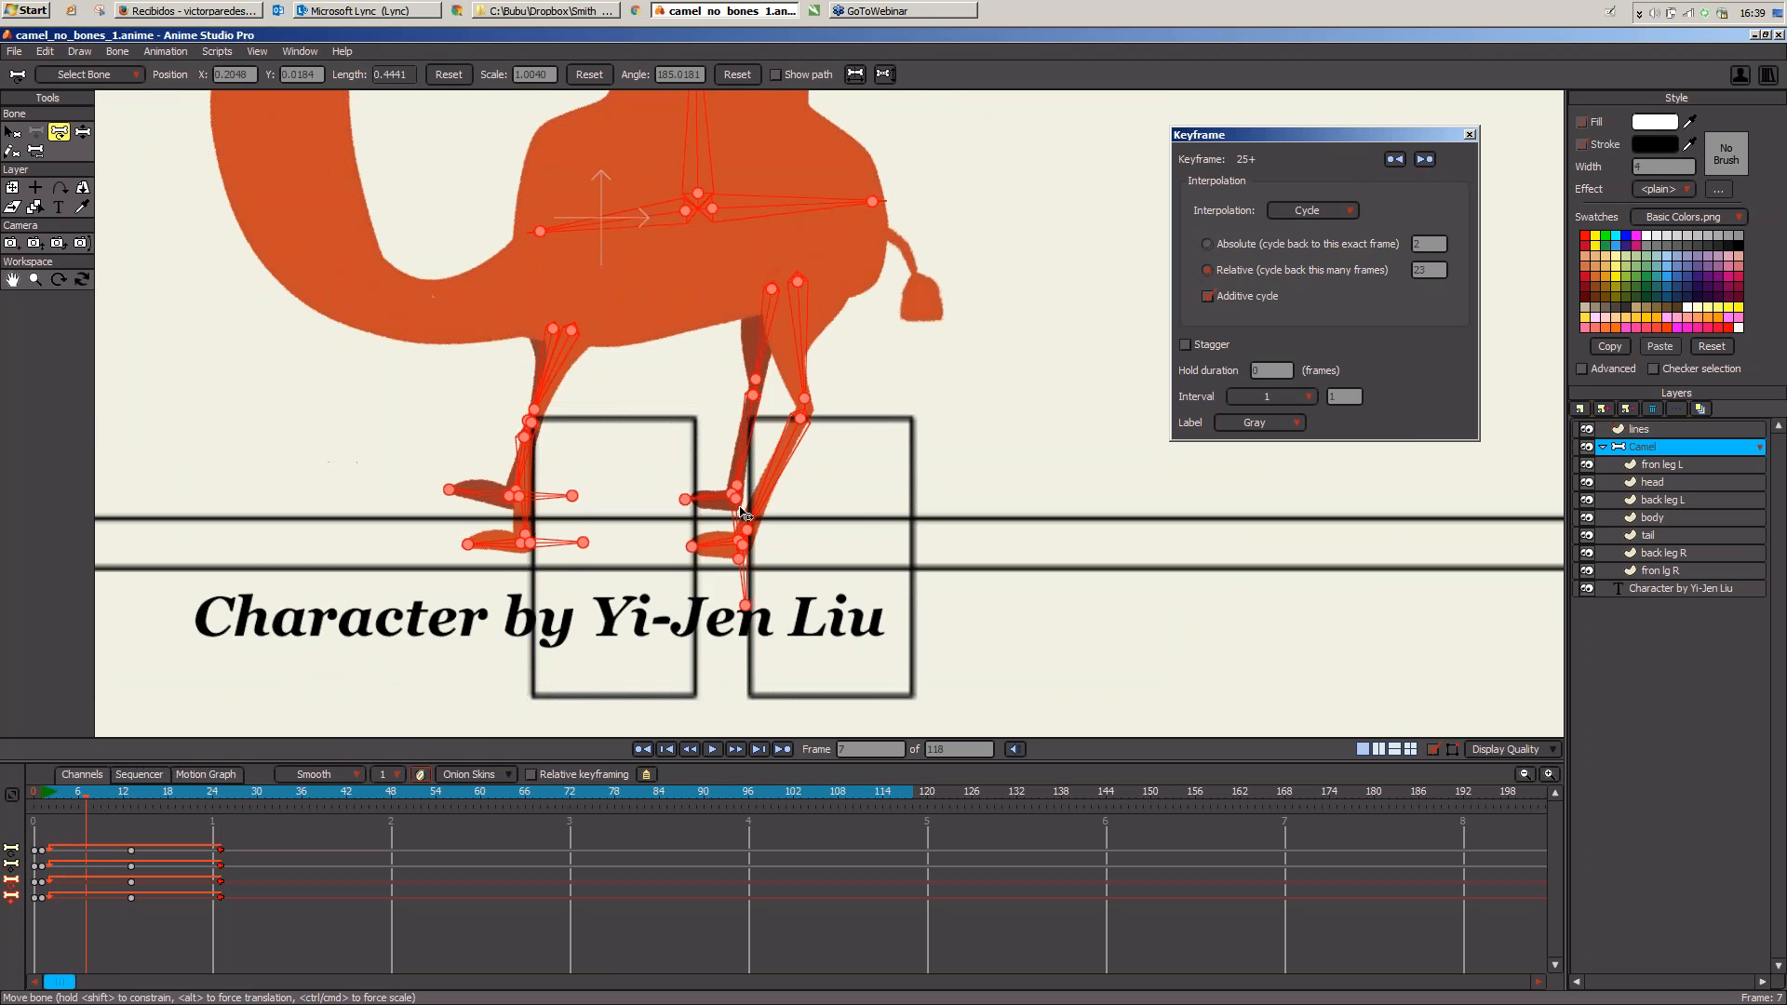
{"action": "left_click", "coordinate": [49, 793]}
{"action": "left_click_drag", "start_coordinate": [50, 796], "coordinate": [87, 813]}
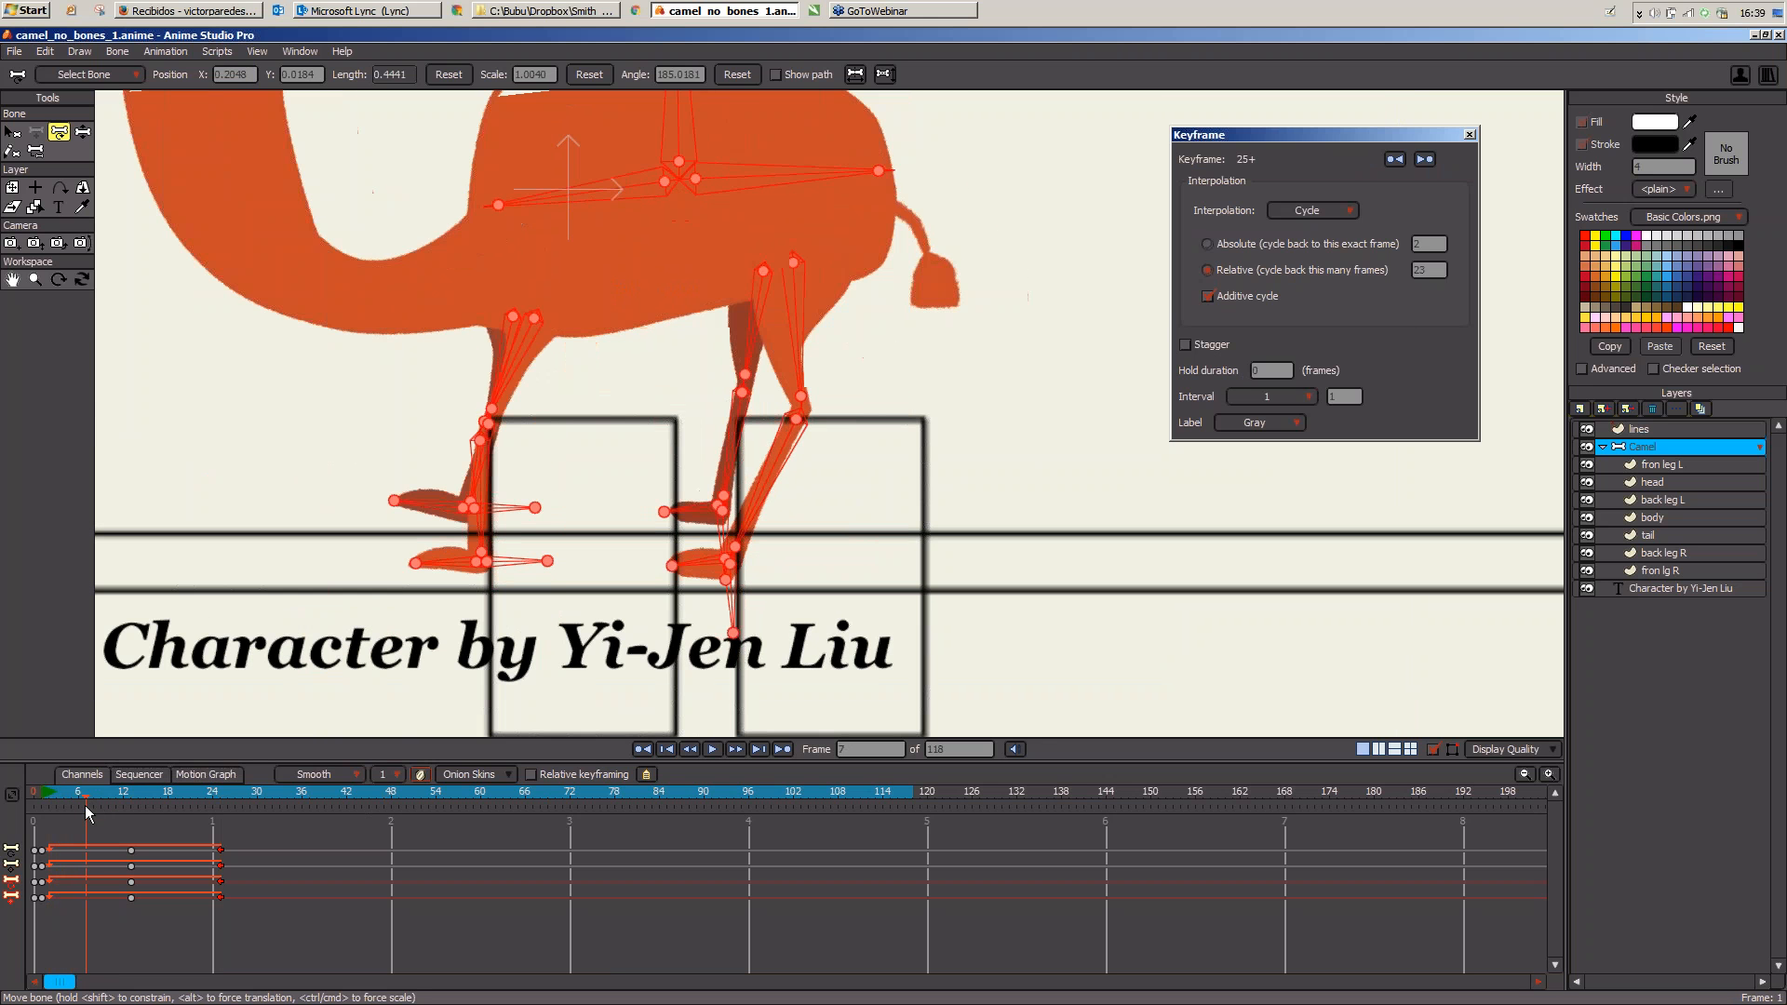
{"action": "key", "text": "z"}
{"action": "left_click_drag", "start_coordinate": [503, 564], "coordinate": [402, 596]}
{"action": "left_click", "coordinate": [43, 798]}
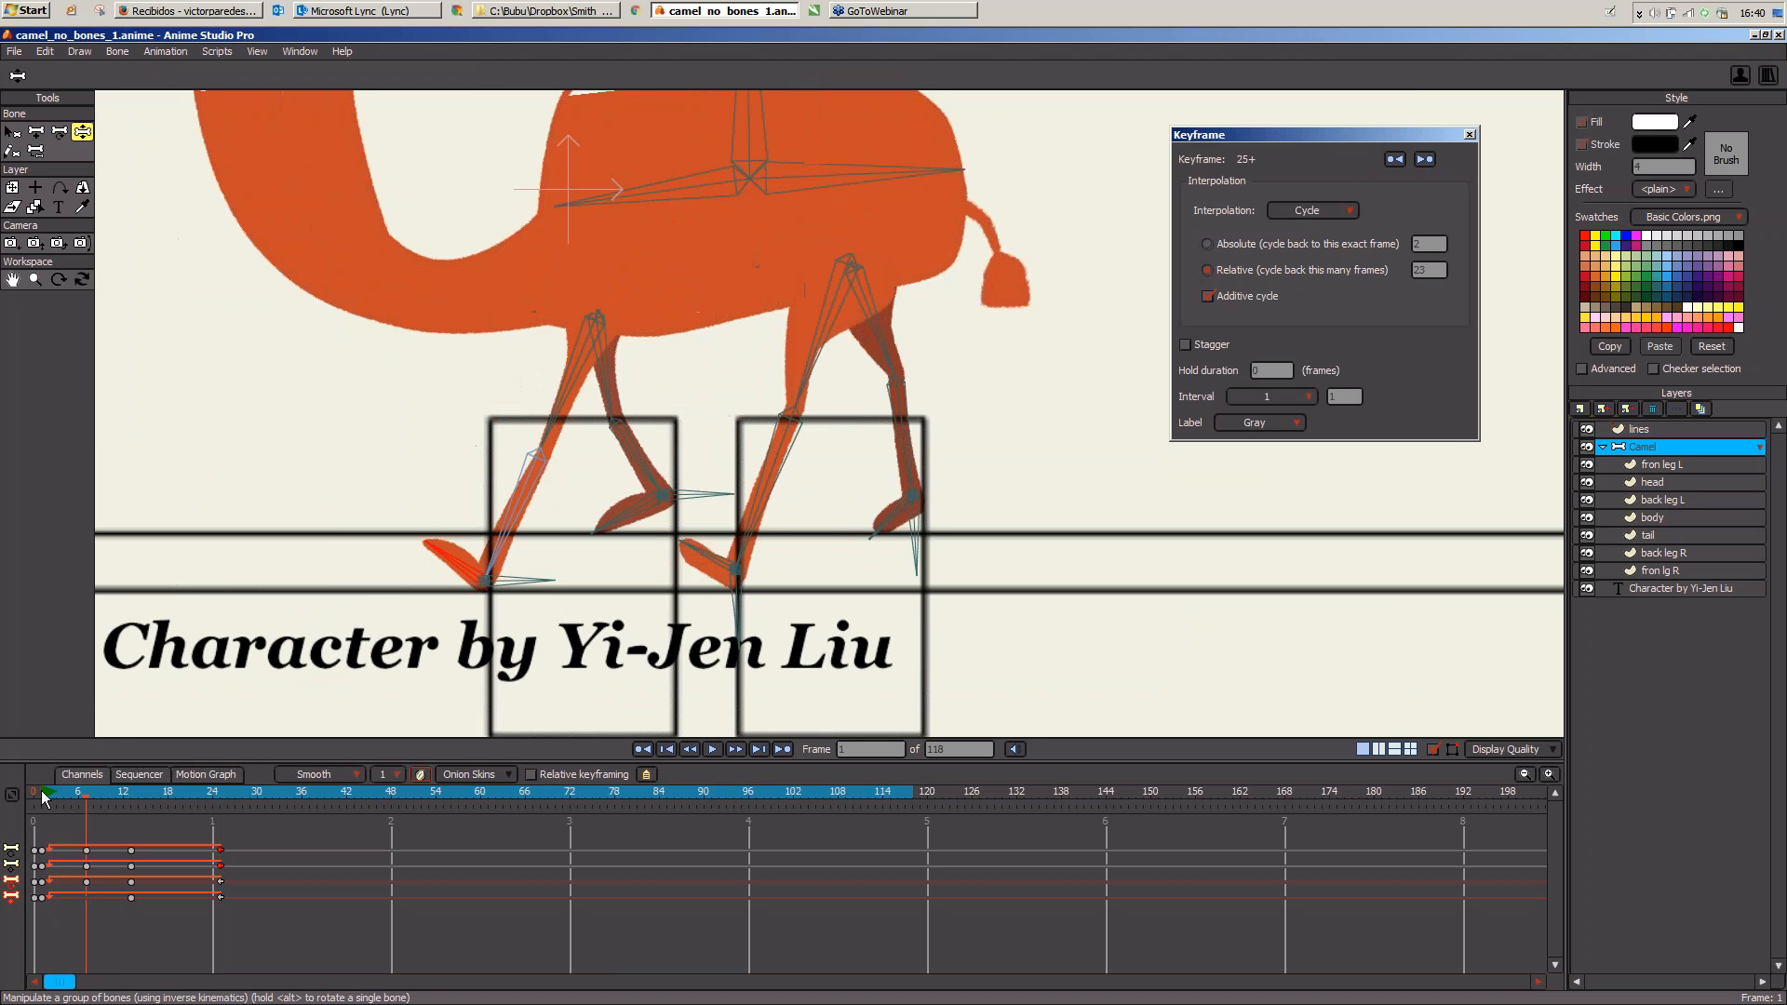
{"action": "left_click_drag", "start_coordinate": [41, 798], "coordinate": [116, 834]}
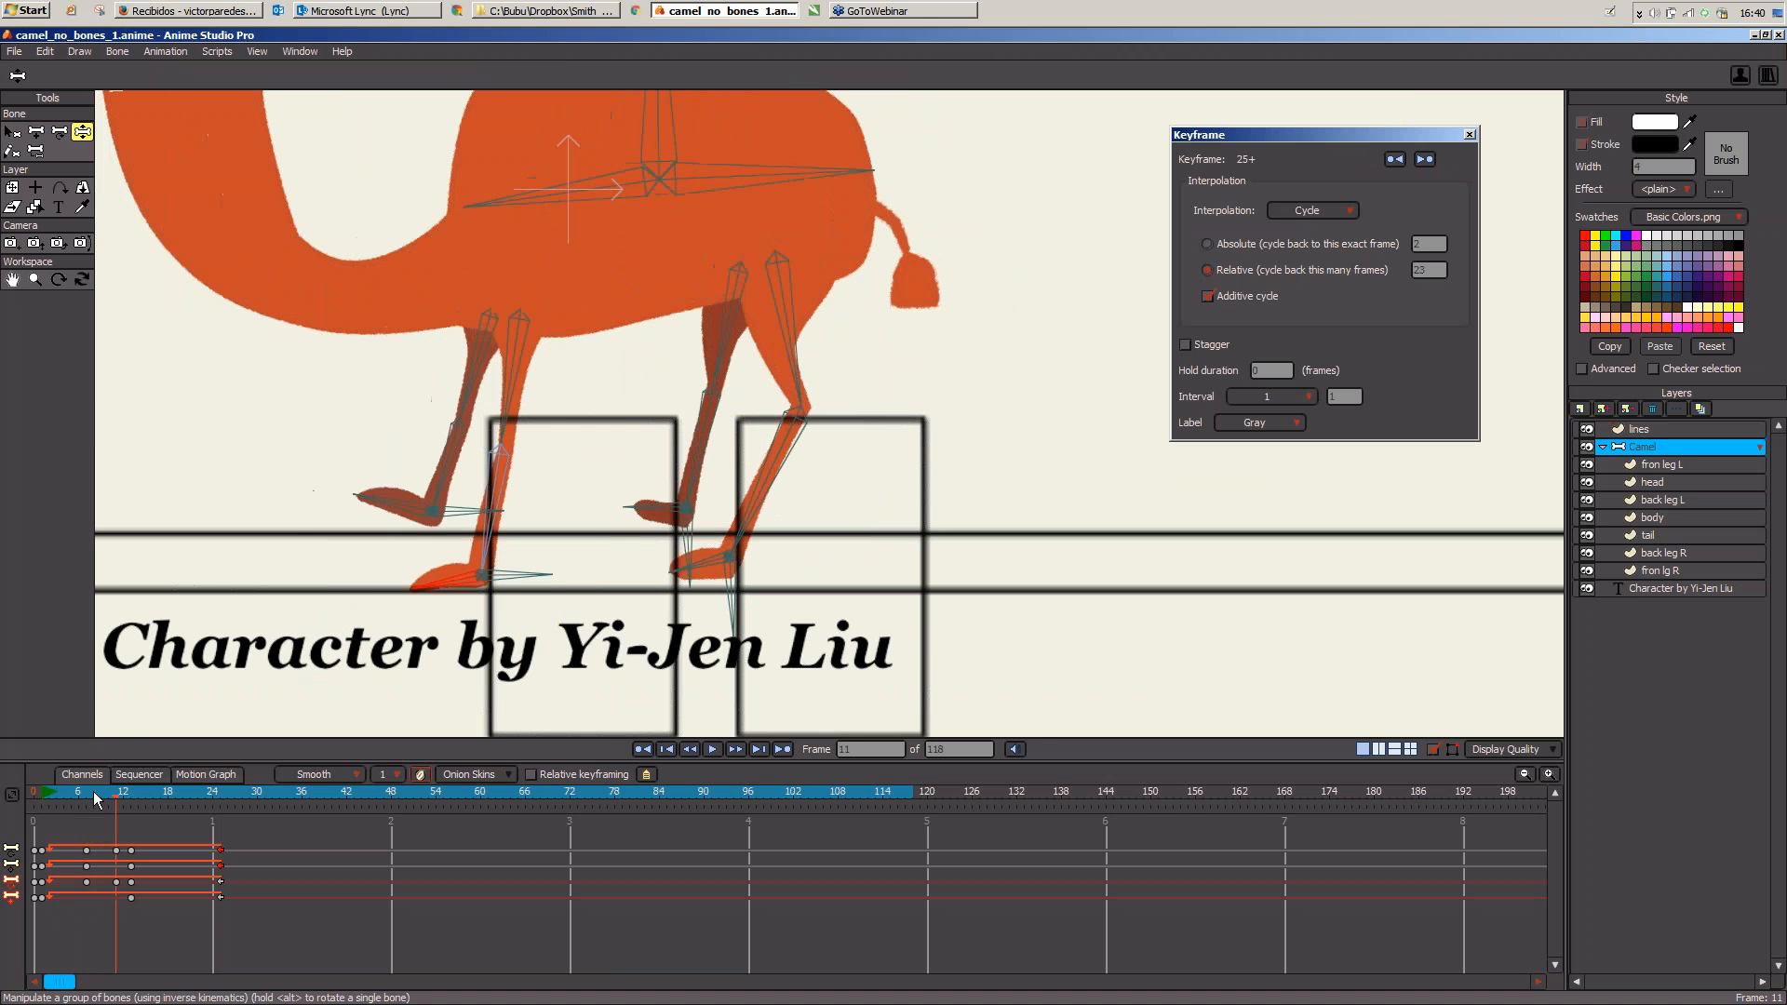
Step: Lift the far front leg into a bent-knee passing pose at frame 7
{"action": "mouse_move", "coordinate": [96, 799]}
{"action": "left_mouse_down"}
{"action": "mouse_move", "coordinate": [141, 830]}
{"action": "mouse_move", "coordinate": [85, 829]}
{"action": "left_mouse_up"}
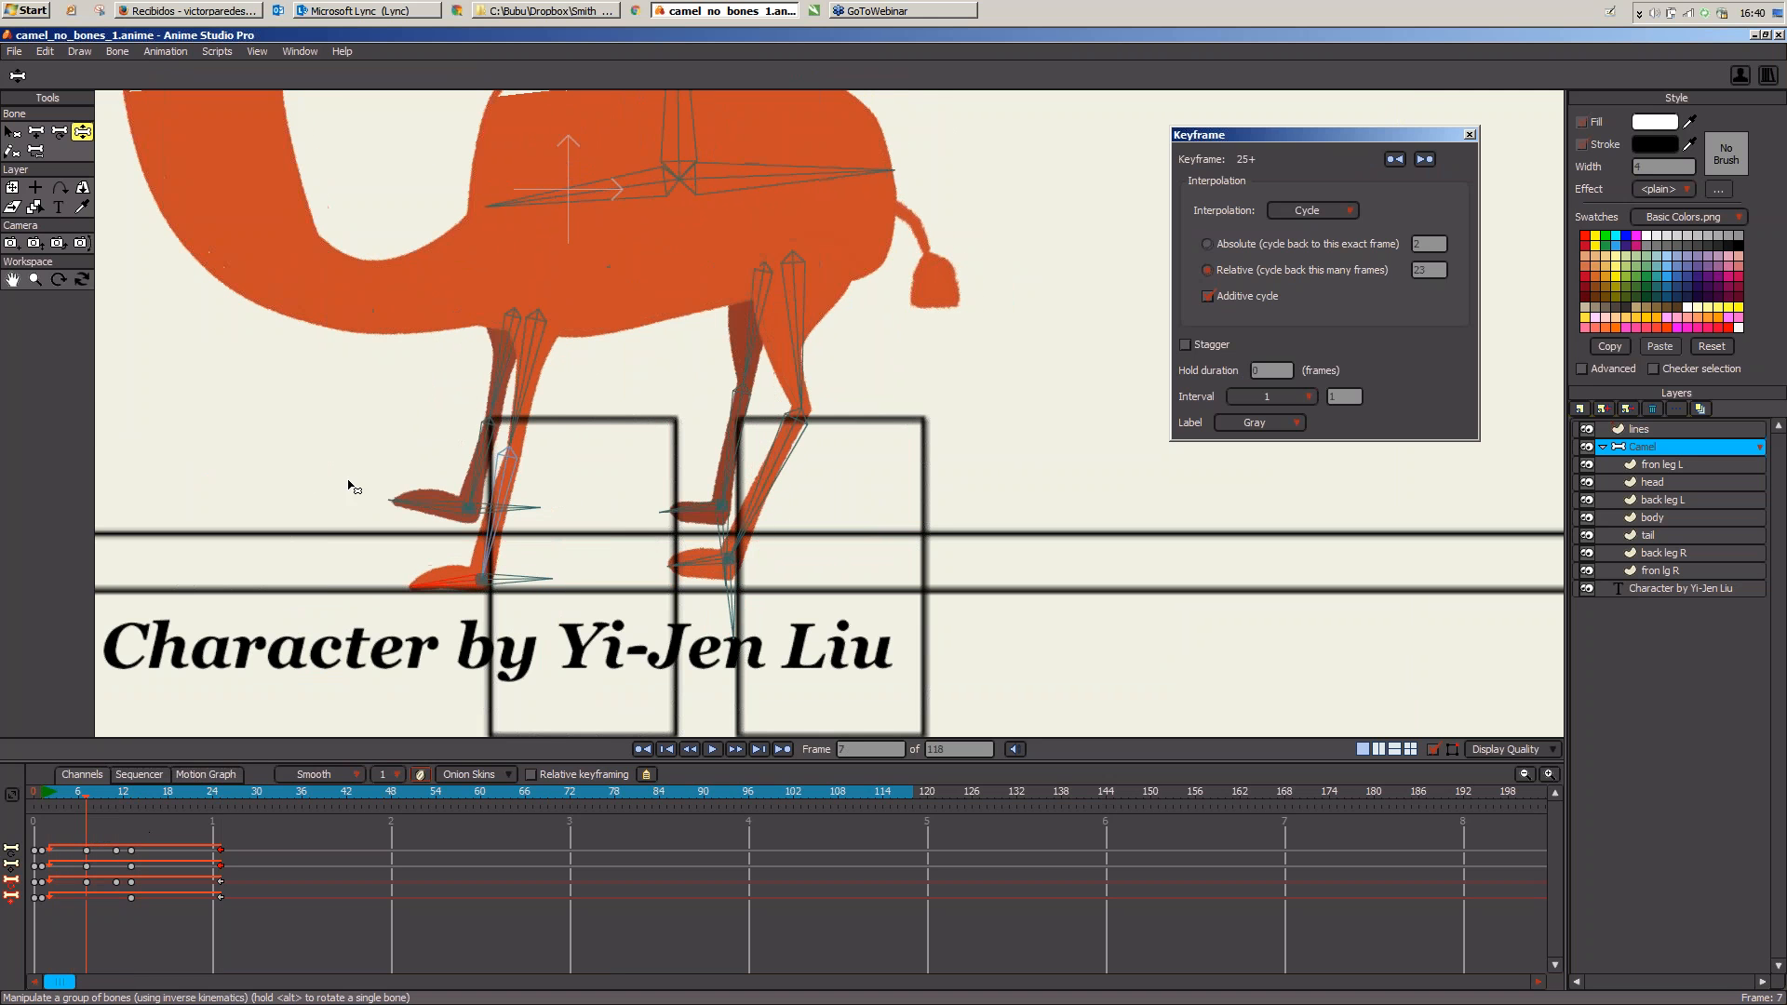
{"action": "left_click_drag", "start_coordinate": [528, 508], "coordinate": [480, 410]}
{"action": "left_click", "coordinate": [41, 793]}
Step: Plant the far front foot on the upper ground line at frames 19 and 23, and lift the near front leg at frame 19
{"action": "left_click_drag", "start_coordinate": [41, 793], "coordinate": [176, 884]}
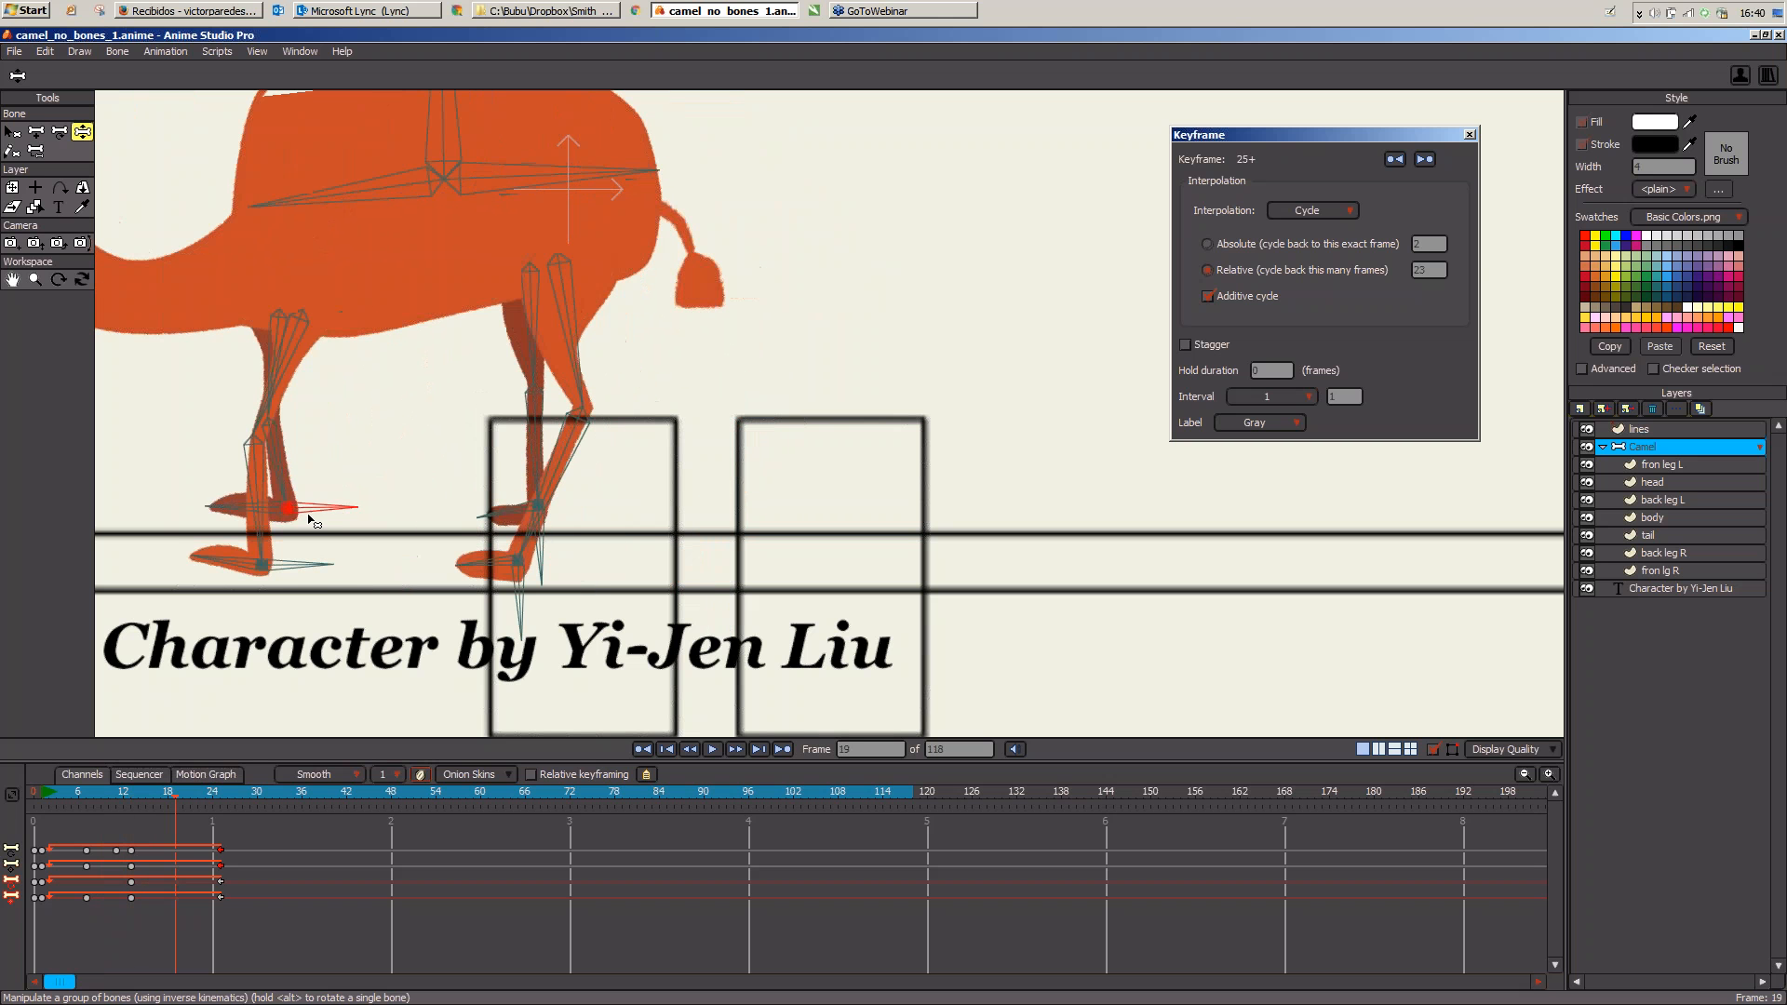
{"action": "left_click_drag", "start_coordinate": [309, 514], "coordinate": [226, 488]}
{"action": "left_click", "coordinate": [226, 521]}
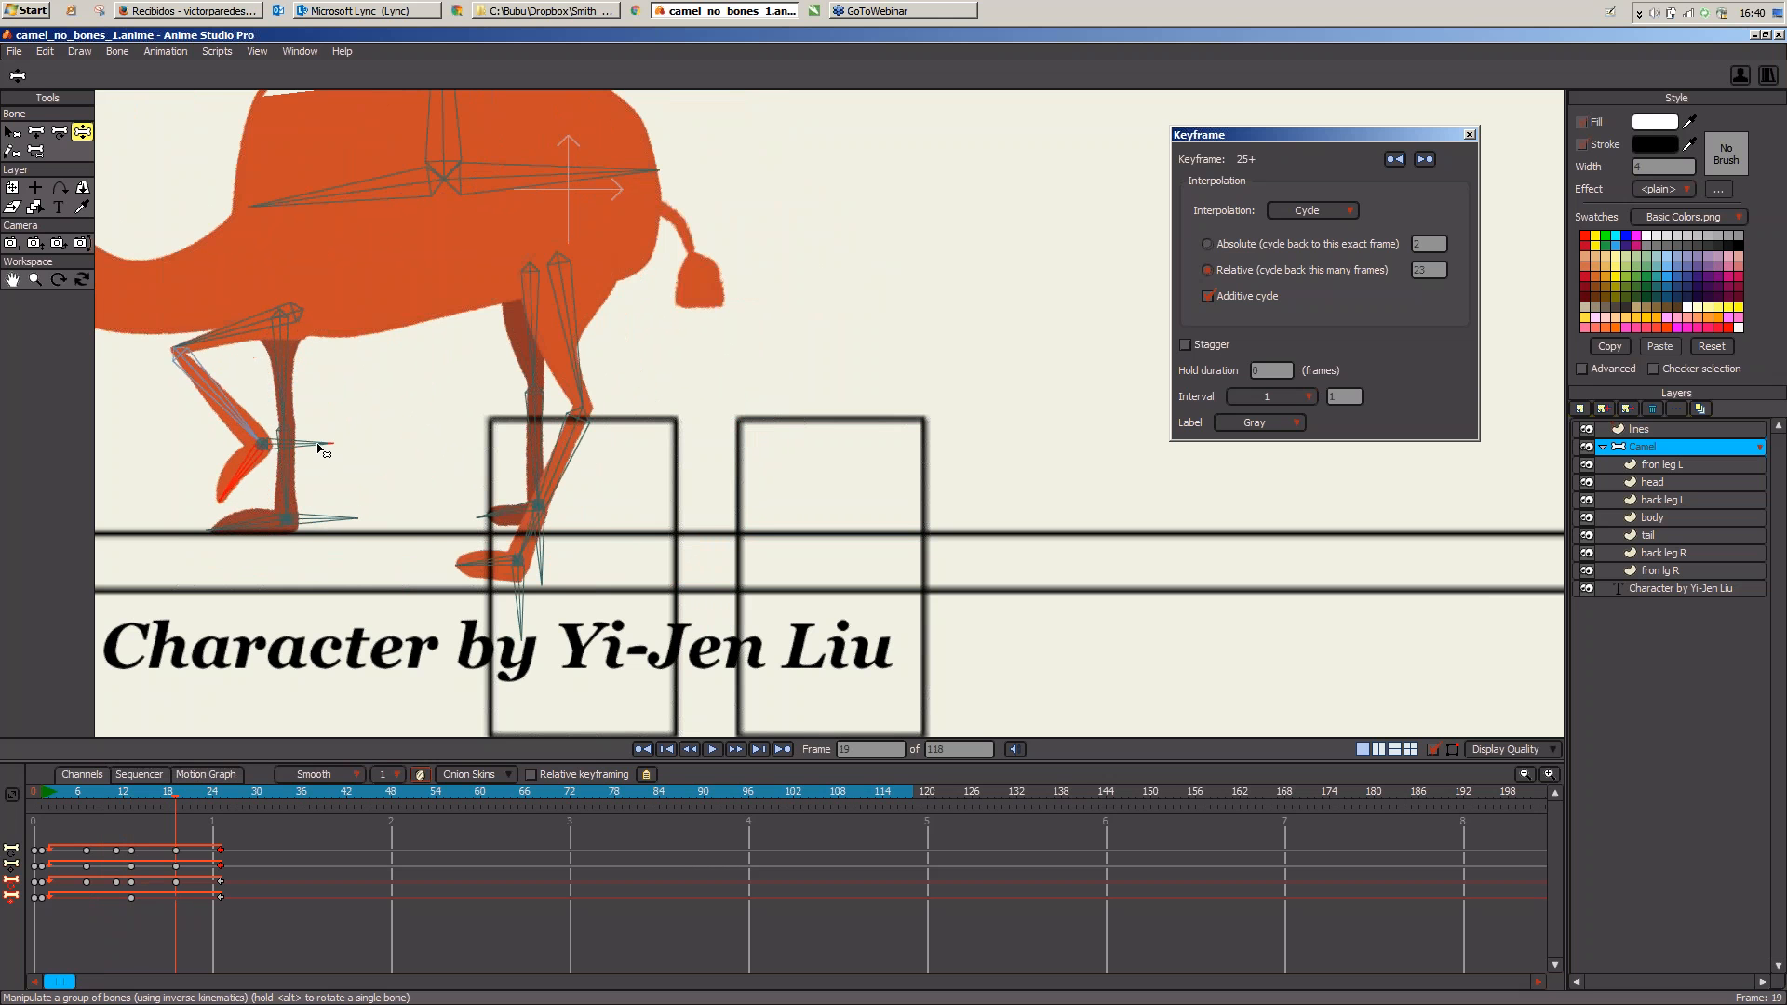
{"action": "left_click_drag", "start_coordinate": [318, 445], "coordinate": [318, 438]}
{"action": "left_click_drag", "start_coordinate": [136, 799], "coordinate": [206, 810]}
{"action": "left_click_drag", "start_coordinate": [223, 538], "coordinate": [221, 529]}
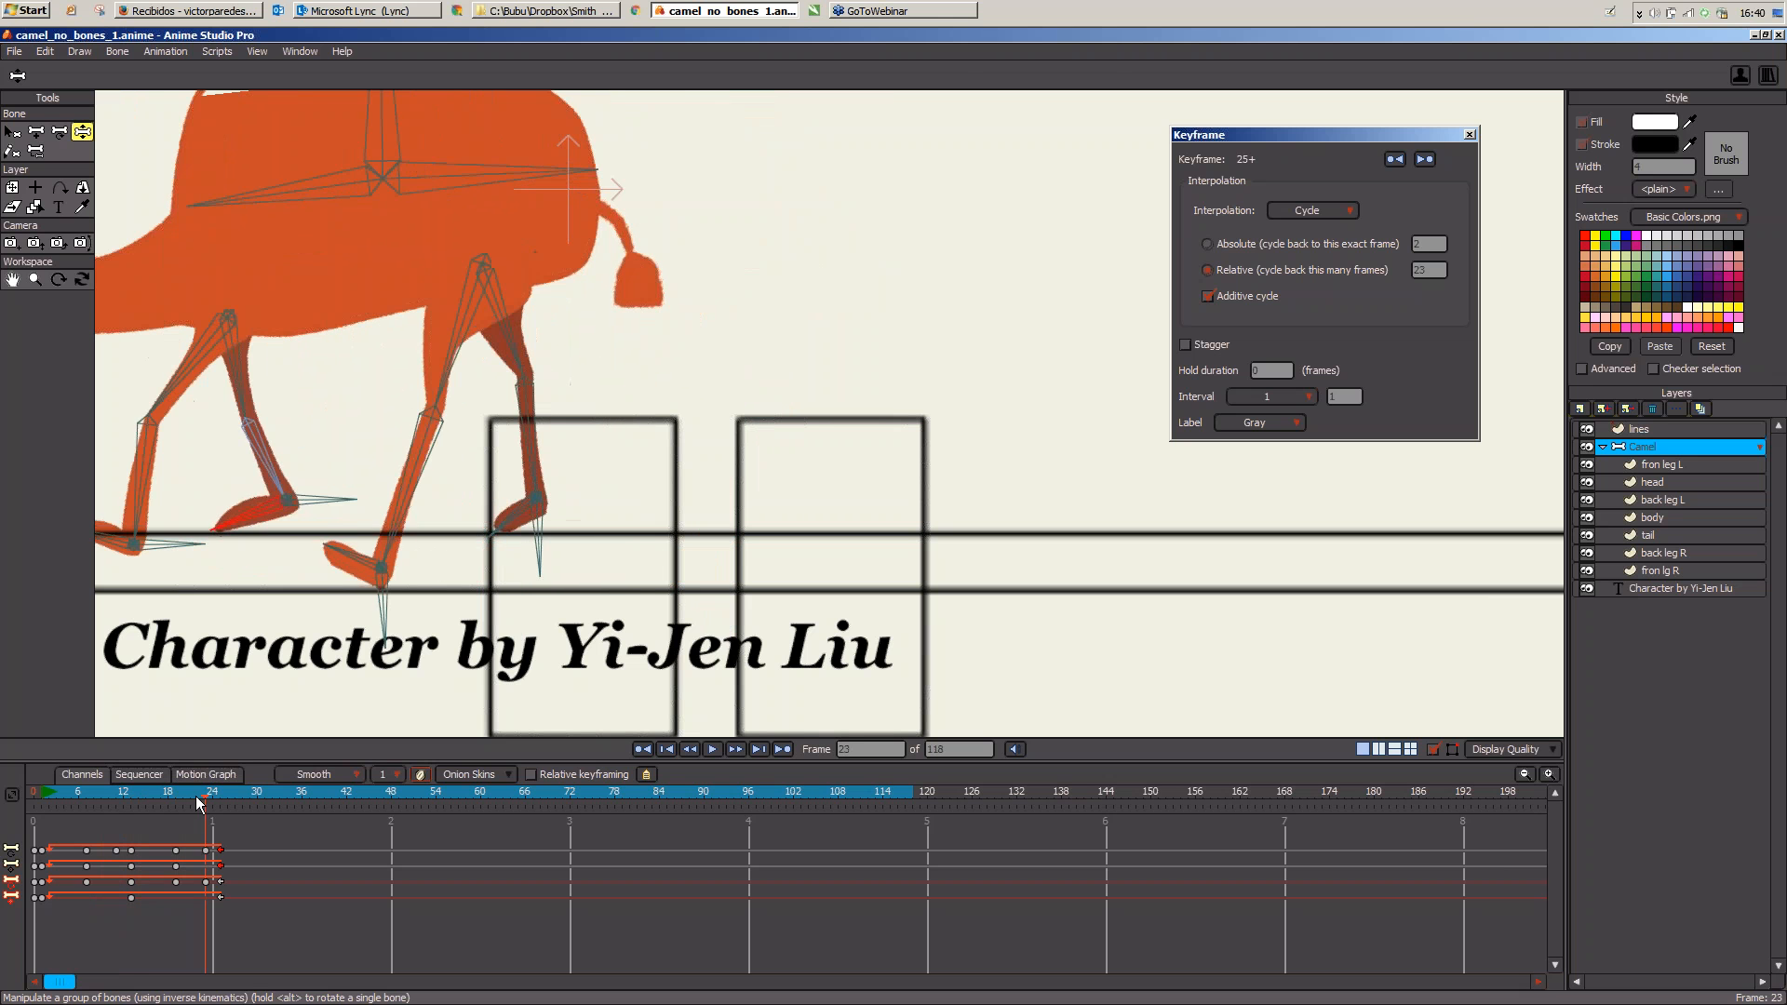
{"action": "left_click_drag", "start_coordinate": [199, 798], "coordinate": [53, 864]}
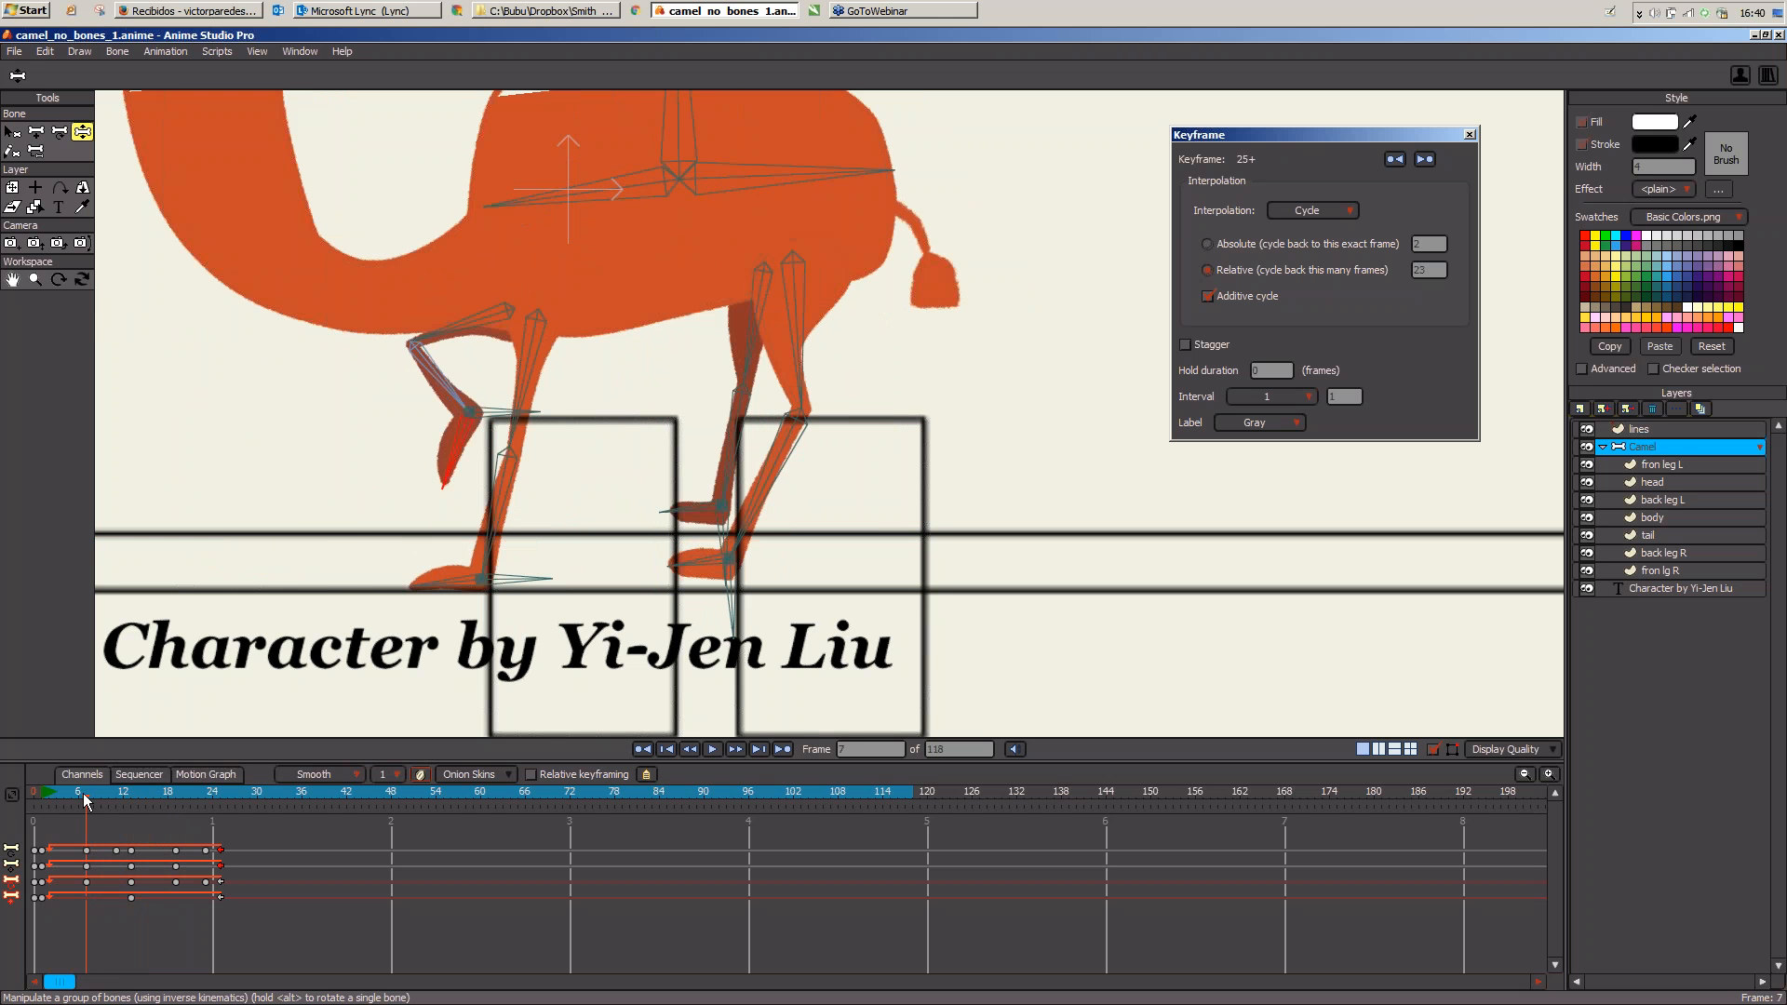
Step: At frame 7, plant the near back foot on the lower ground line, lift the far back leg bent, and scrub to check
{"action": "left_click_drag", "start_coordinate": [84, 795], "coordinate": [86, 807]}
{"action": "left_click_drag", "start_coordinate": [715, 587], "coordinate": [696, 421]}
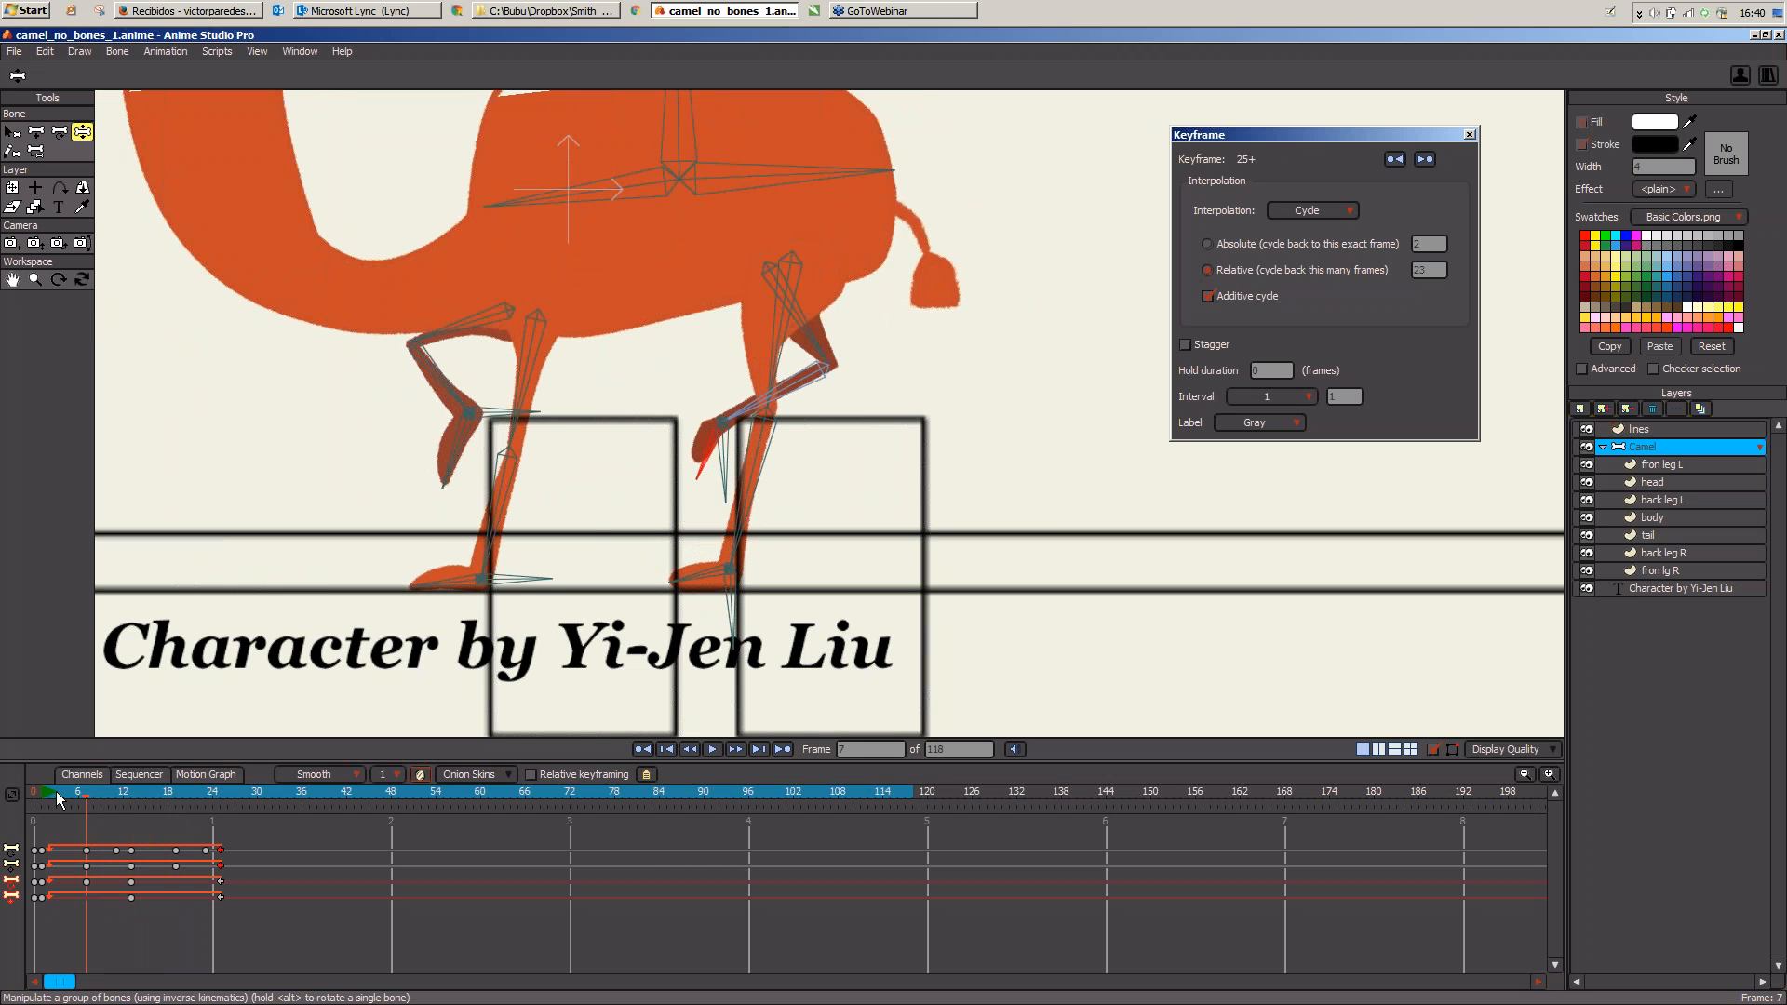
{"action": "left_click", "coordinate": [96, 806]}
{"action": "left_click", "coordinate": [126, 821]}
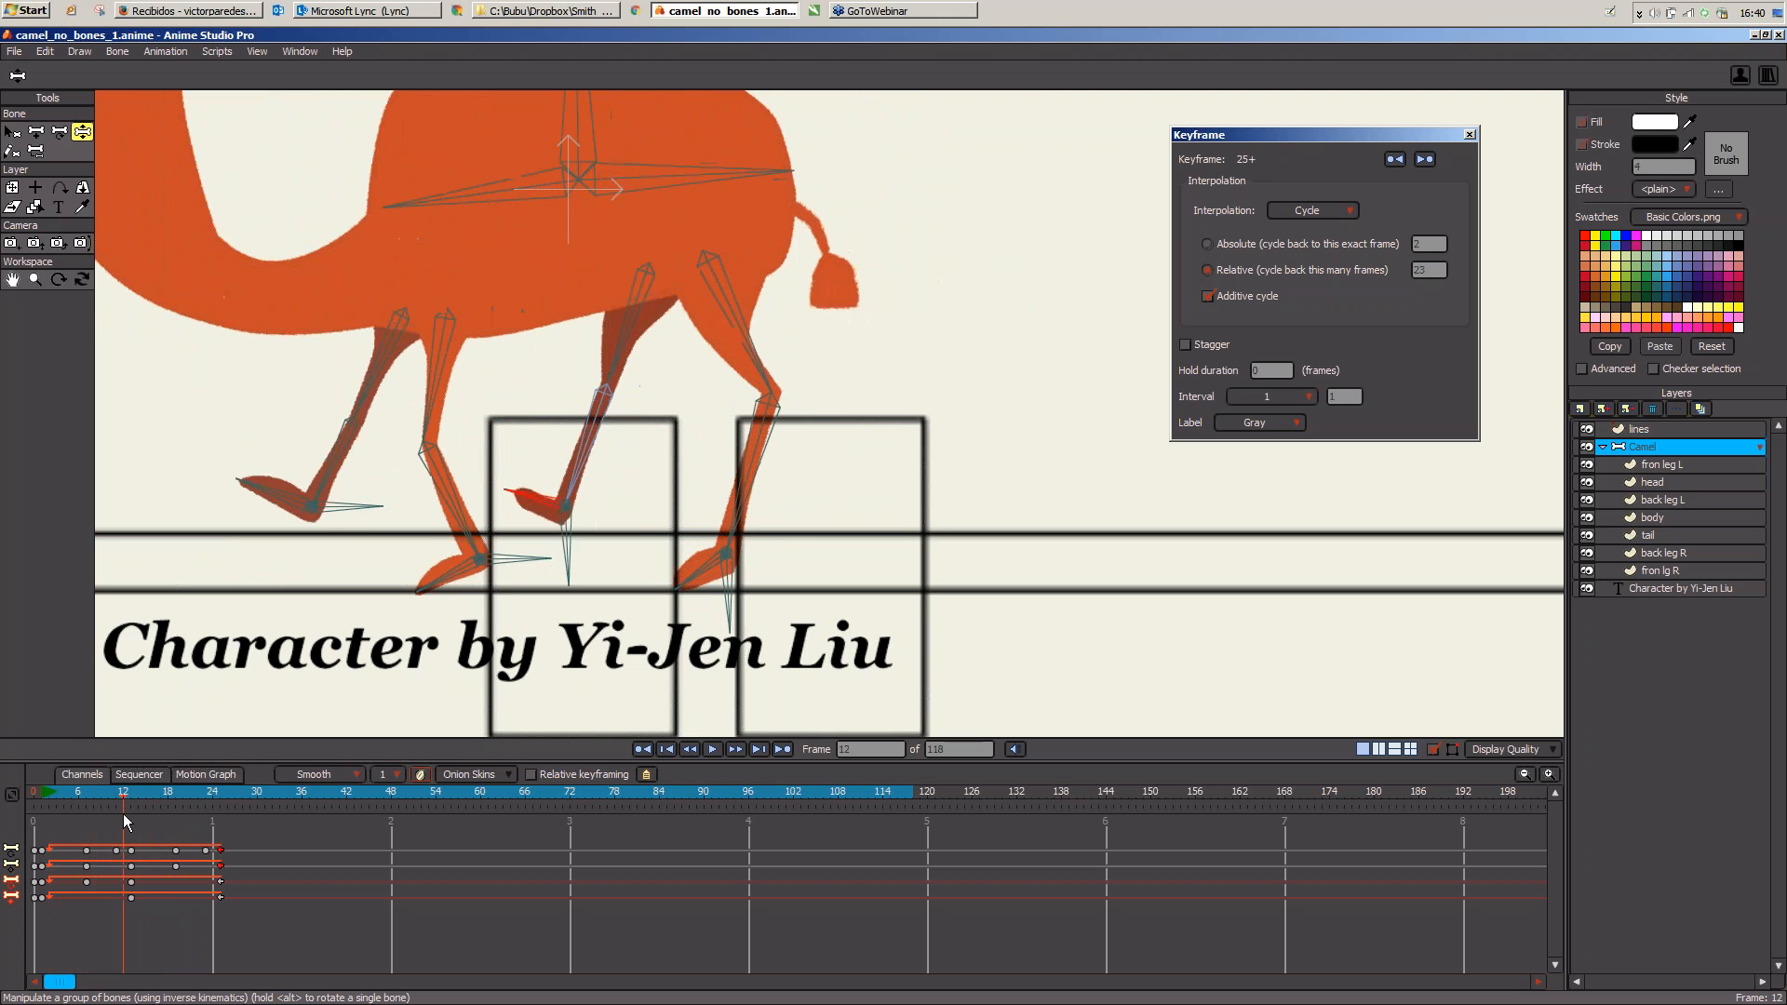
{"action": "left_click", "coordinate": [37, 825]}
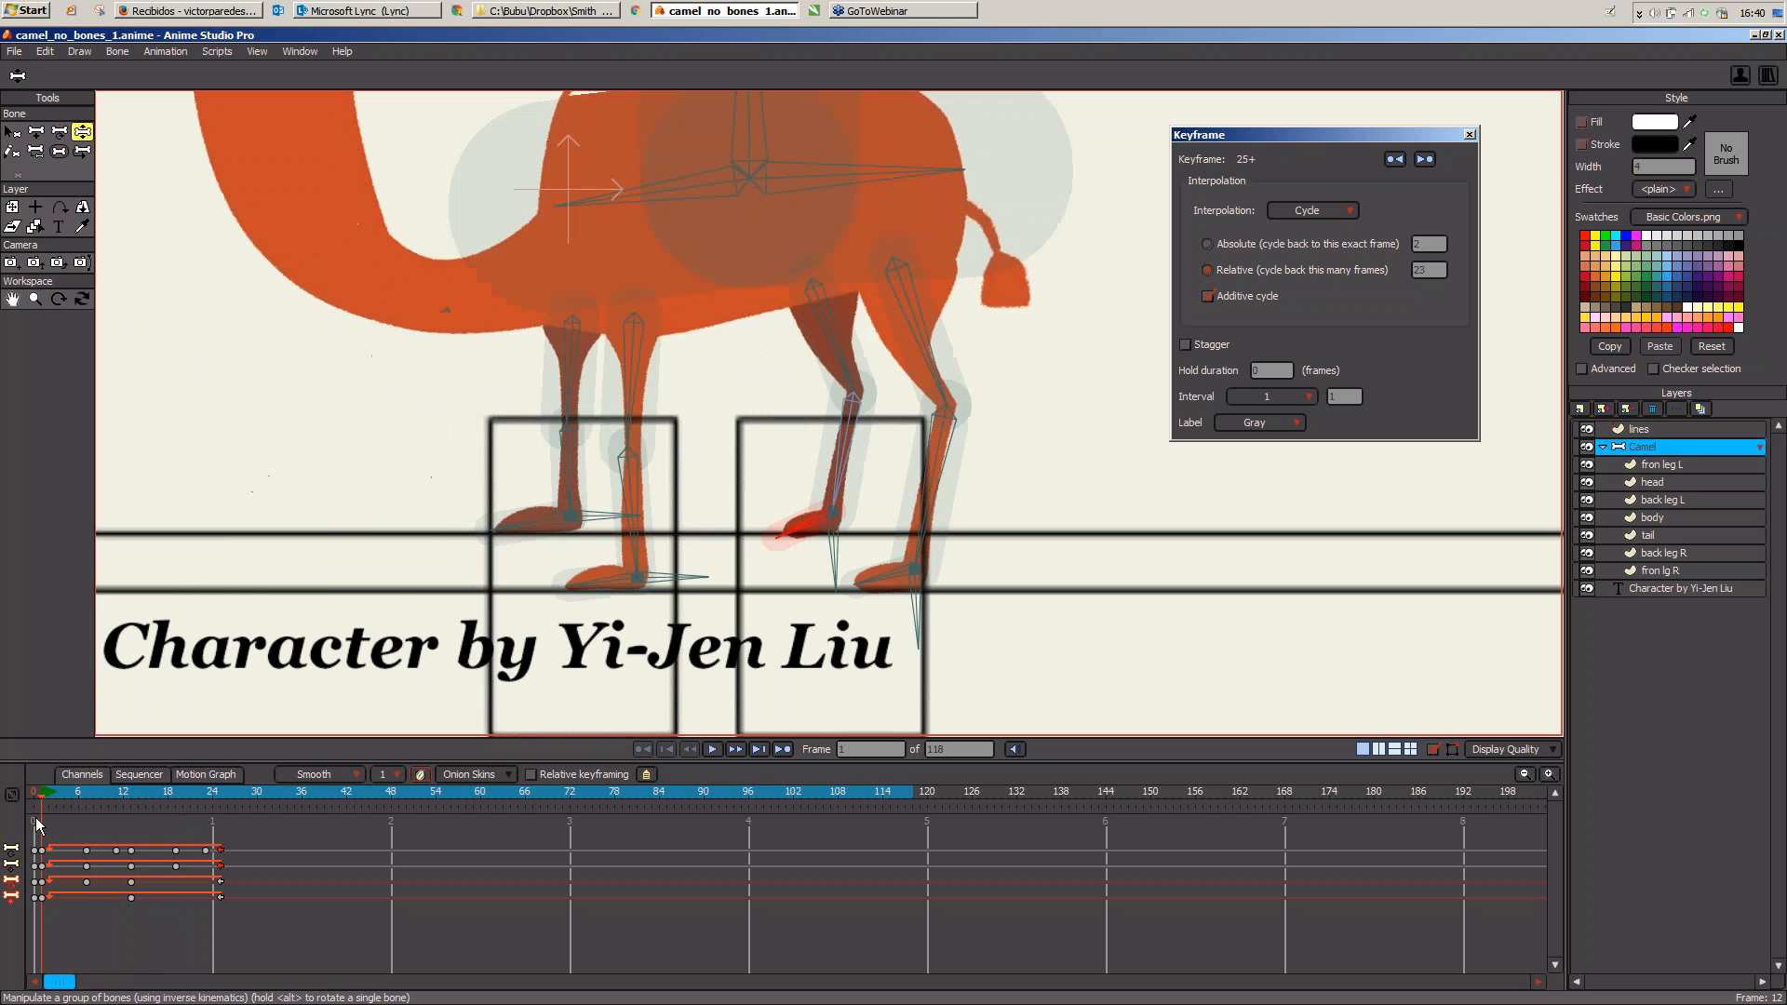
Step: At frame 19, plant the far back foot on the upper ground line and lift the near back leg into a bent pose
{"action": "left_click_drag", "start_coordinate": [37, 825], "coordinate": [177, 862]}
{"action": "left_click_drag", "start_coordinate": [492, 522], "coordinate": [496, 523]}
{"action": "left_click_drag", "start_coordinate": [512, 597], "coordinate": [517, 430]}
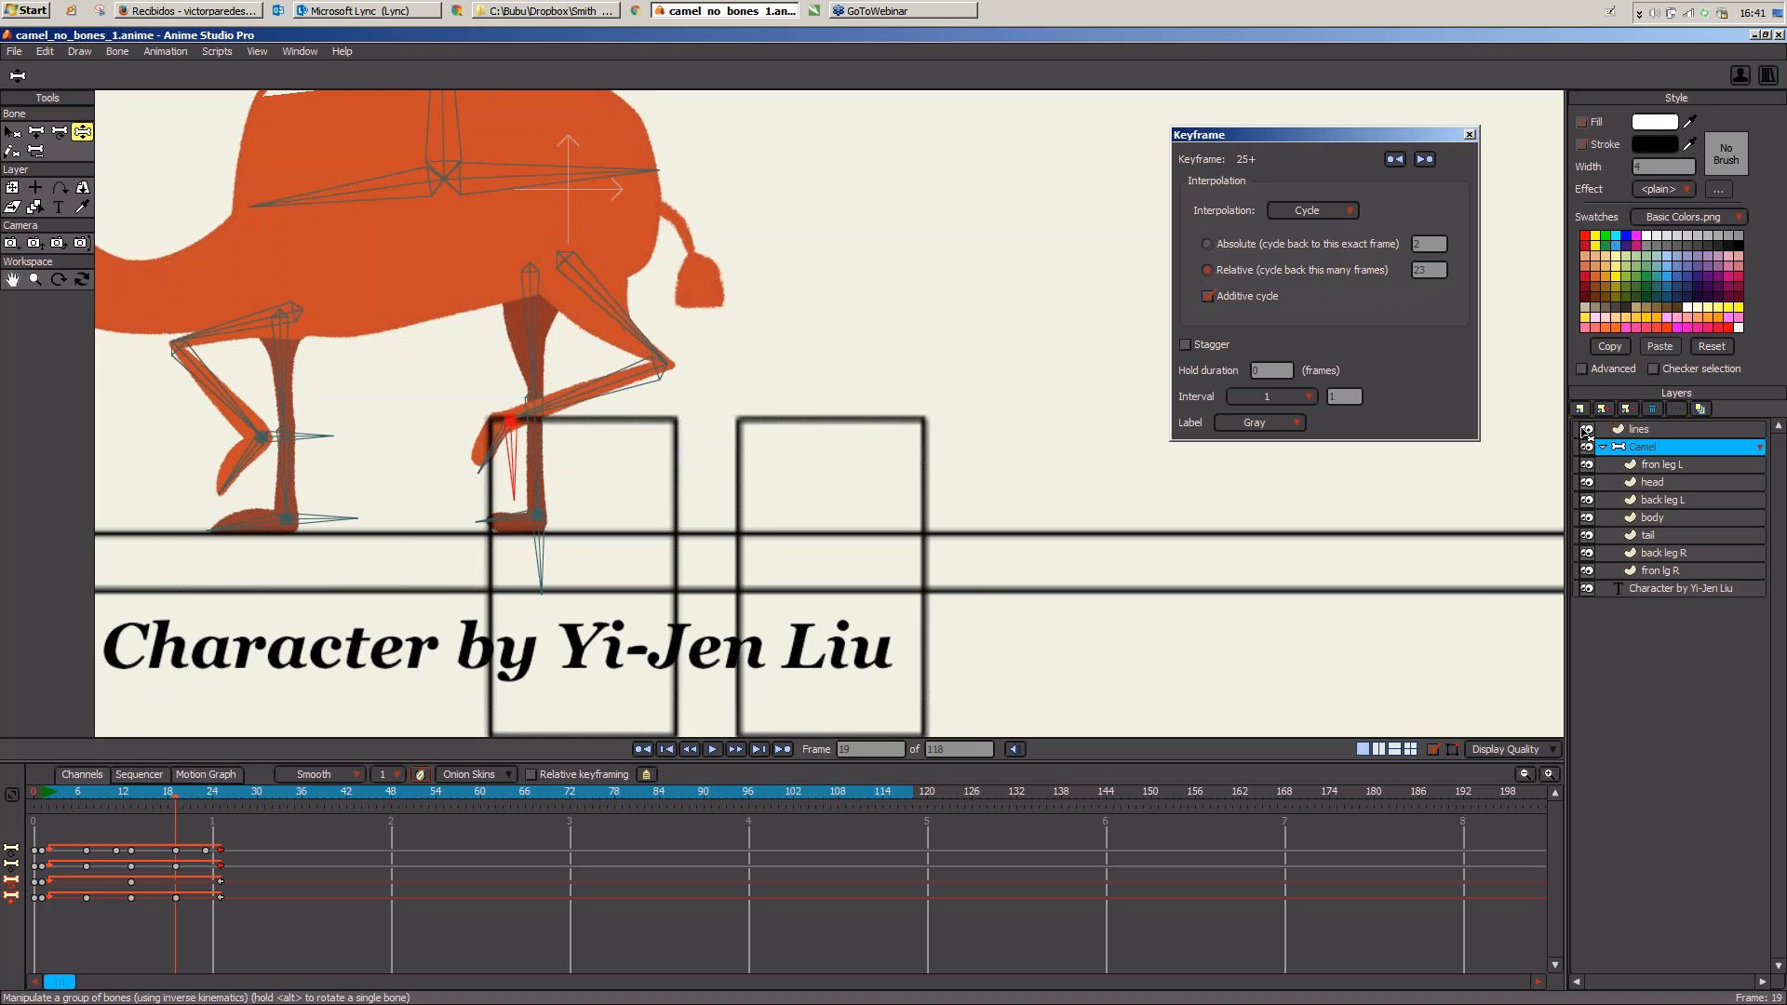
Step: Hide the lines layer and scrub the first frames to check the leg poses on the whole camel
{"action": "left_click", "coordinate": [1587, 429]}
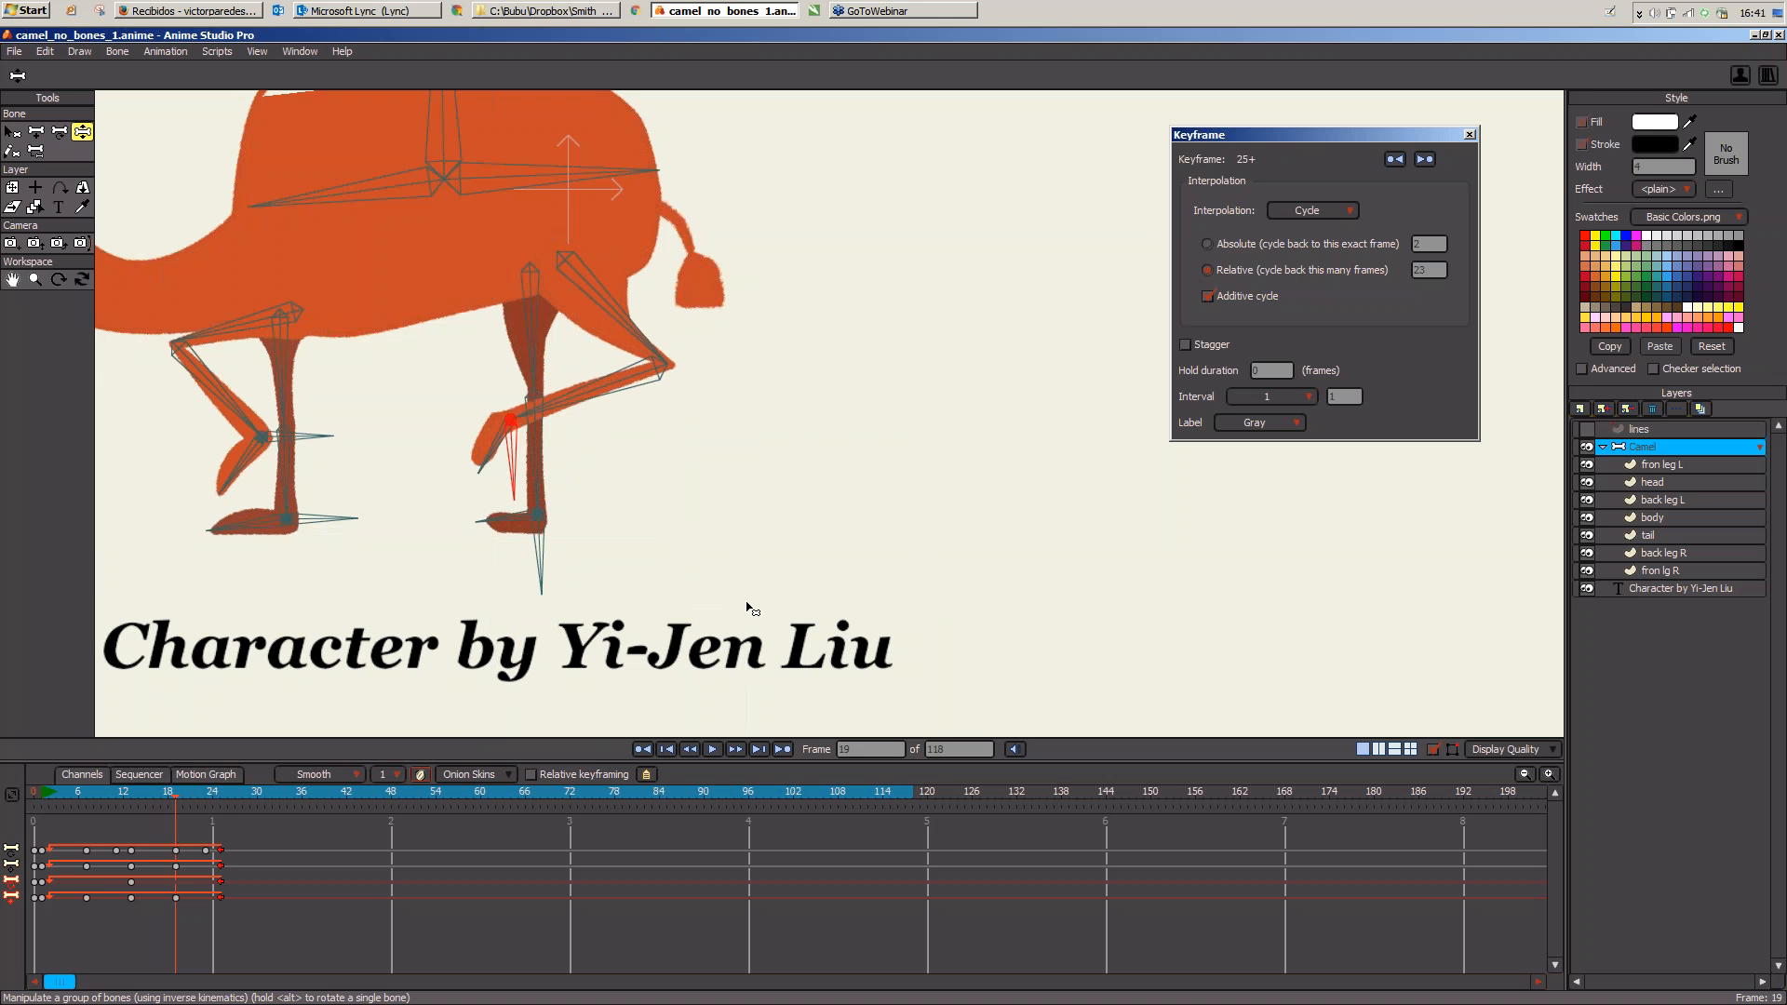
{"action": "left_click", "coordinate": [51, 801]}
{"action": "left_click_drag", "start_coordinate": [51, 802], "coordinate": [87, 790]}
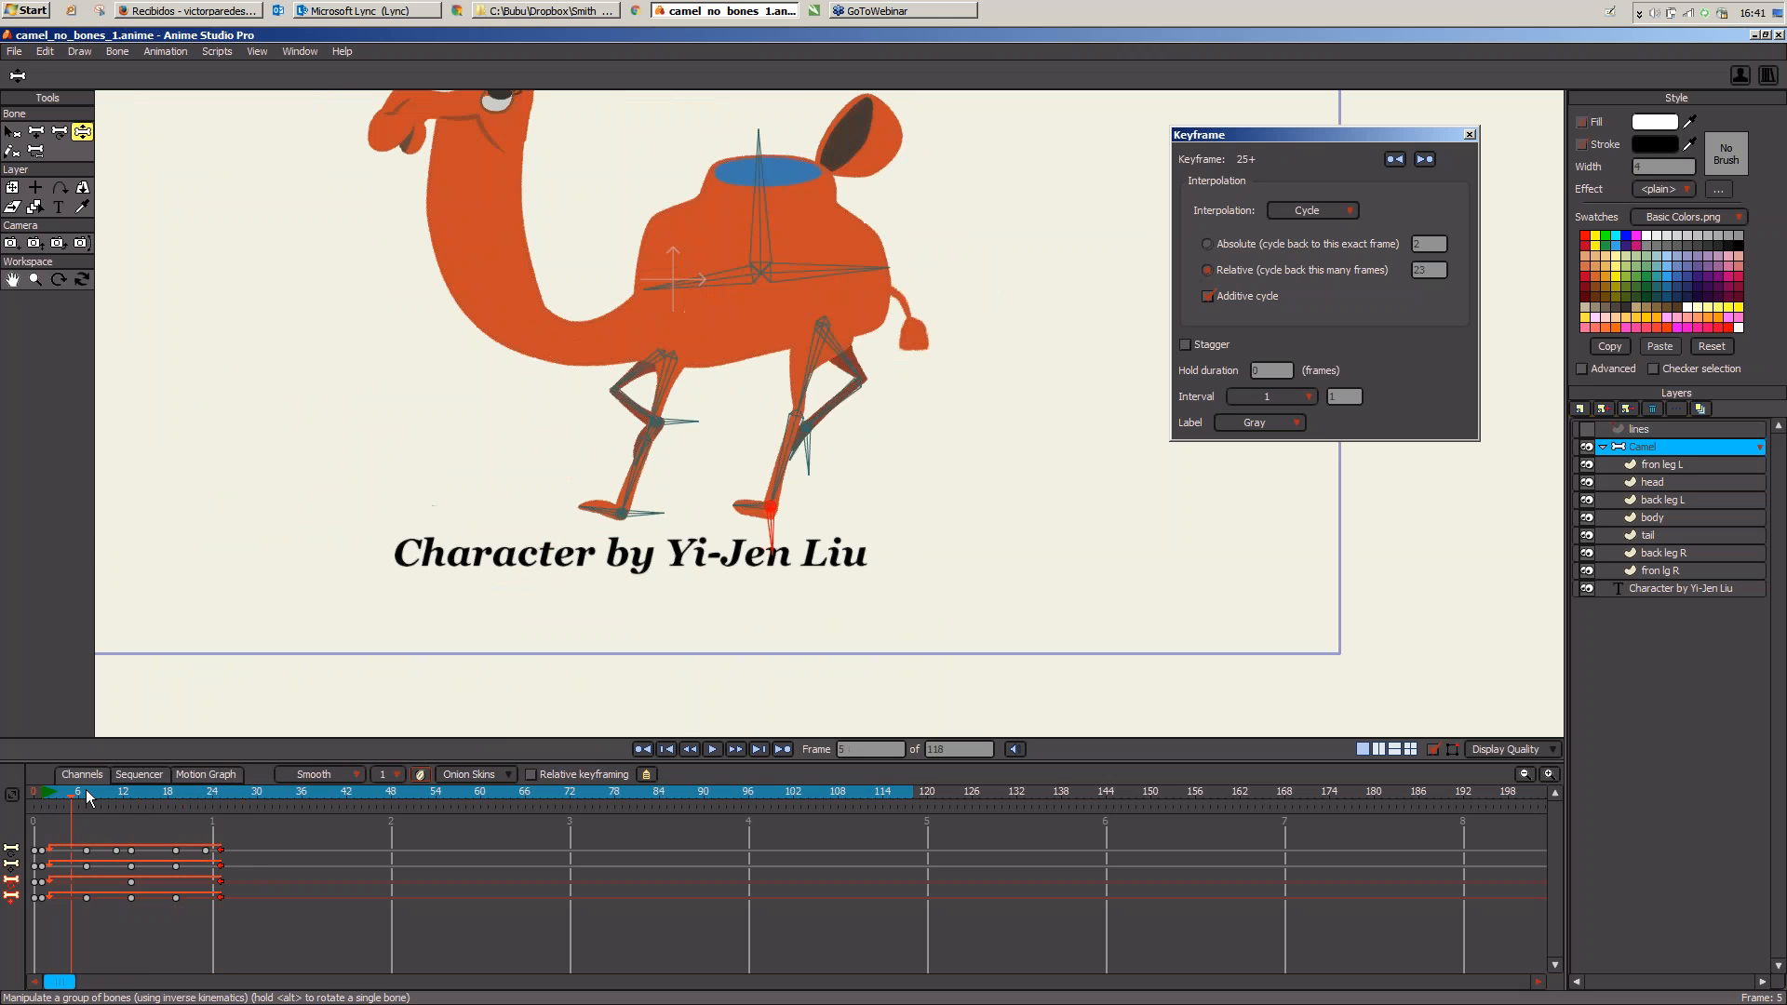
{"action": "scroll", "coordinate": [545, 507], "scroll_direction": "down", "scroll_amount": 1}
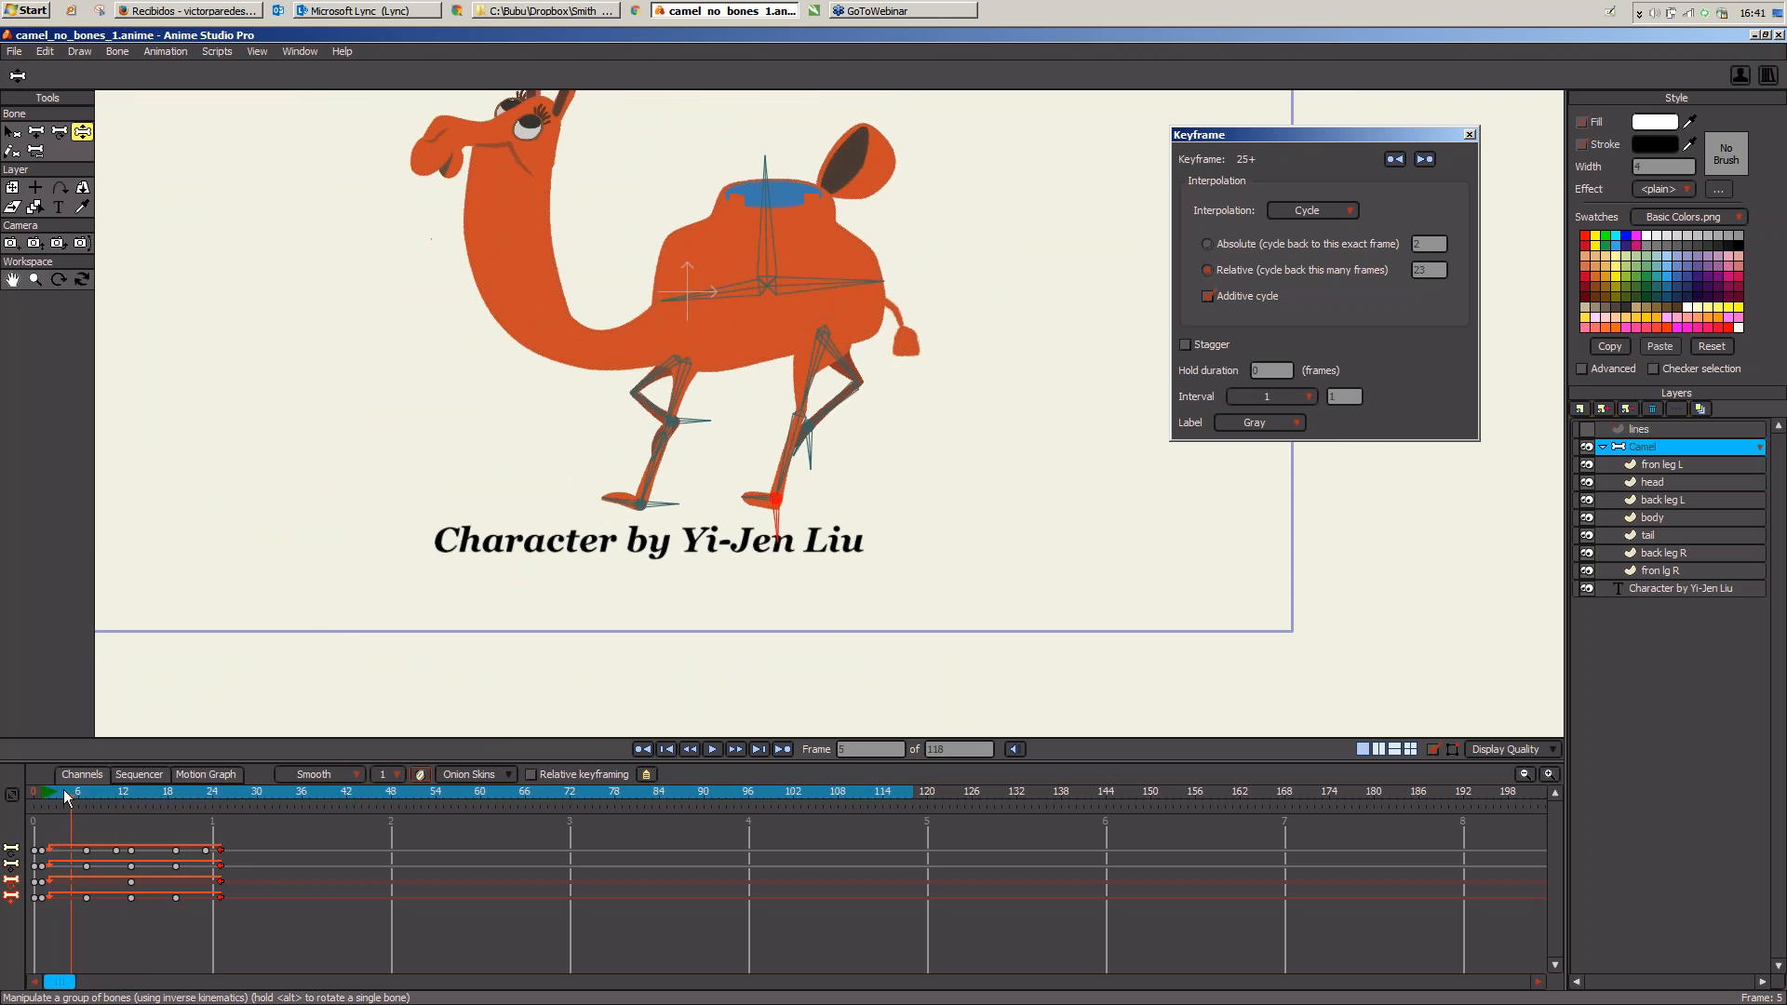
Step: With the vertical body bone, lower the camel's body at frame 5 and raise it at frame 10
{"action": "left_click_drag", "start_coordinate": [59, 794], "coordinate": [72, 792]}
{"action": "left_click", "coordinate": [773, 254]}
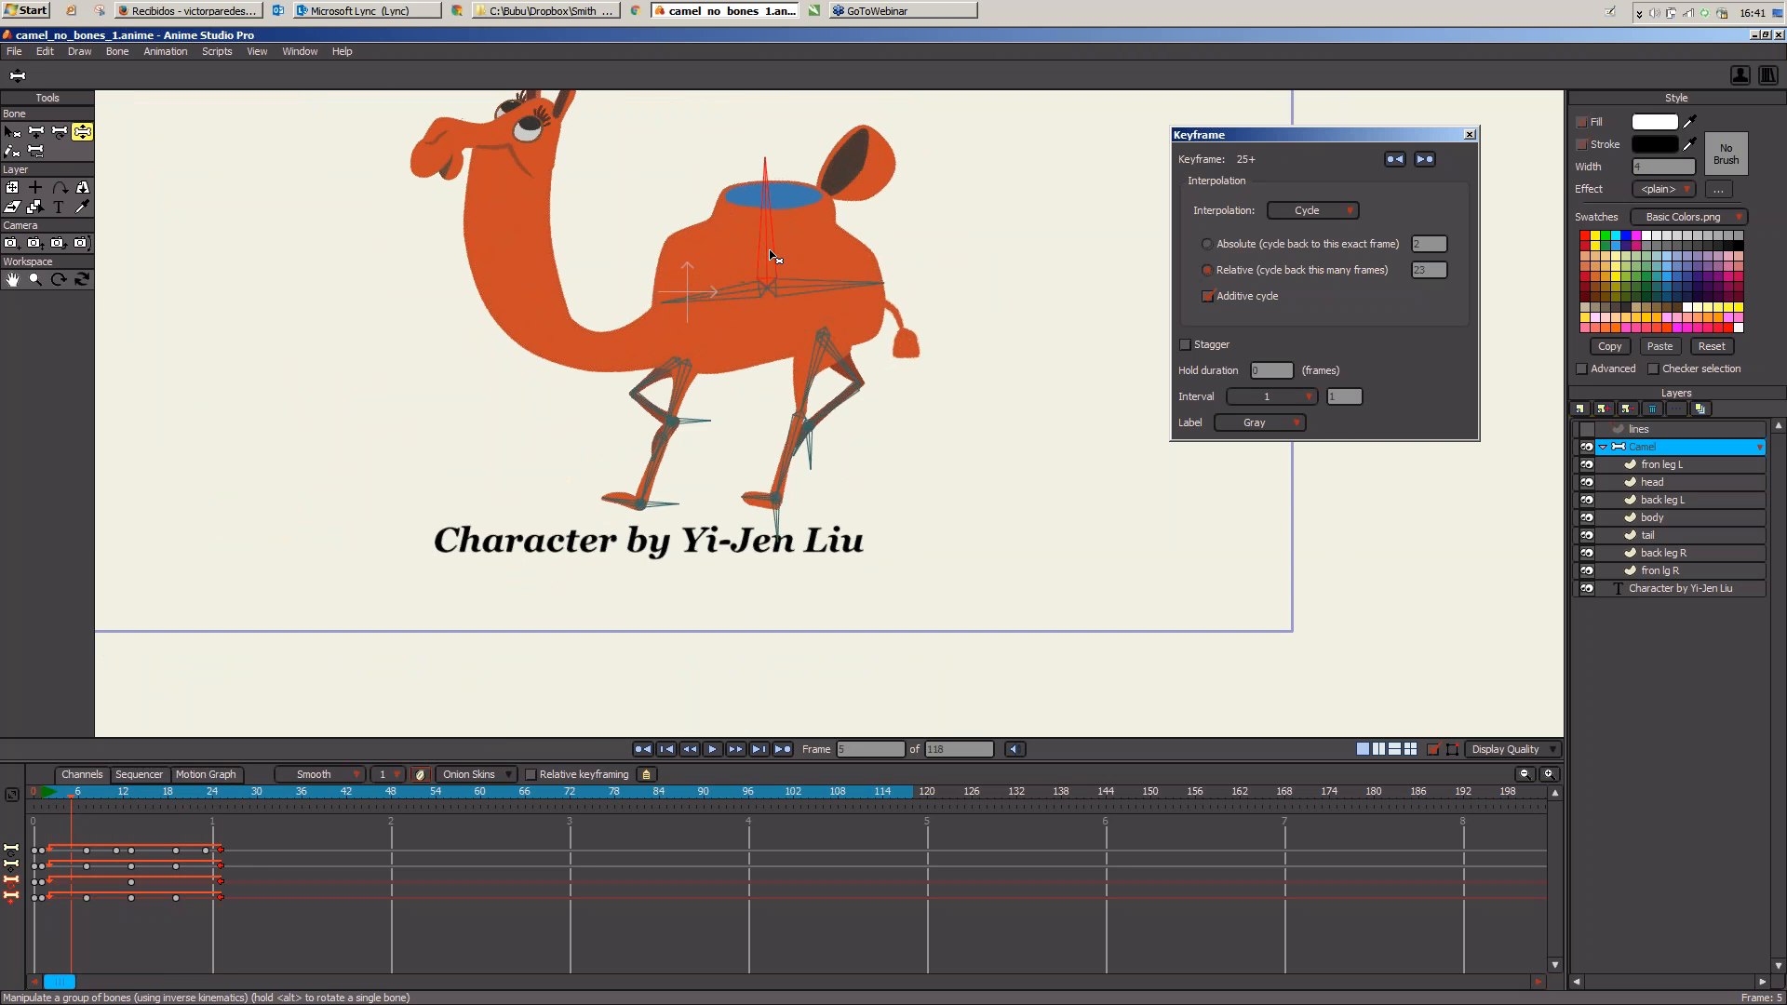
{"action": "left_click_drag", "start_coordinate": [773, 253], "coordinate": [772, 284]}
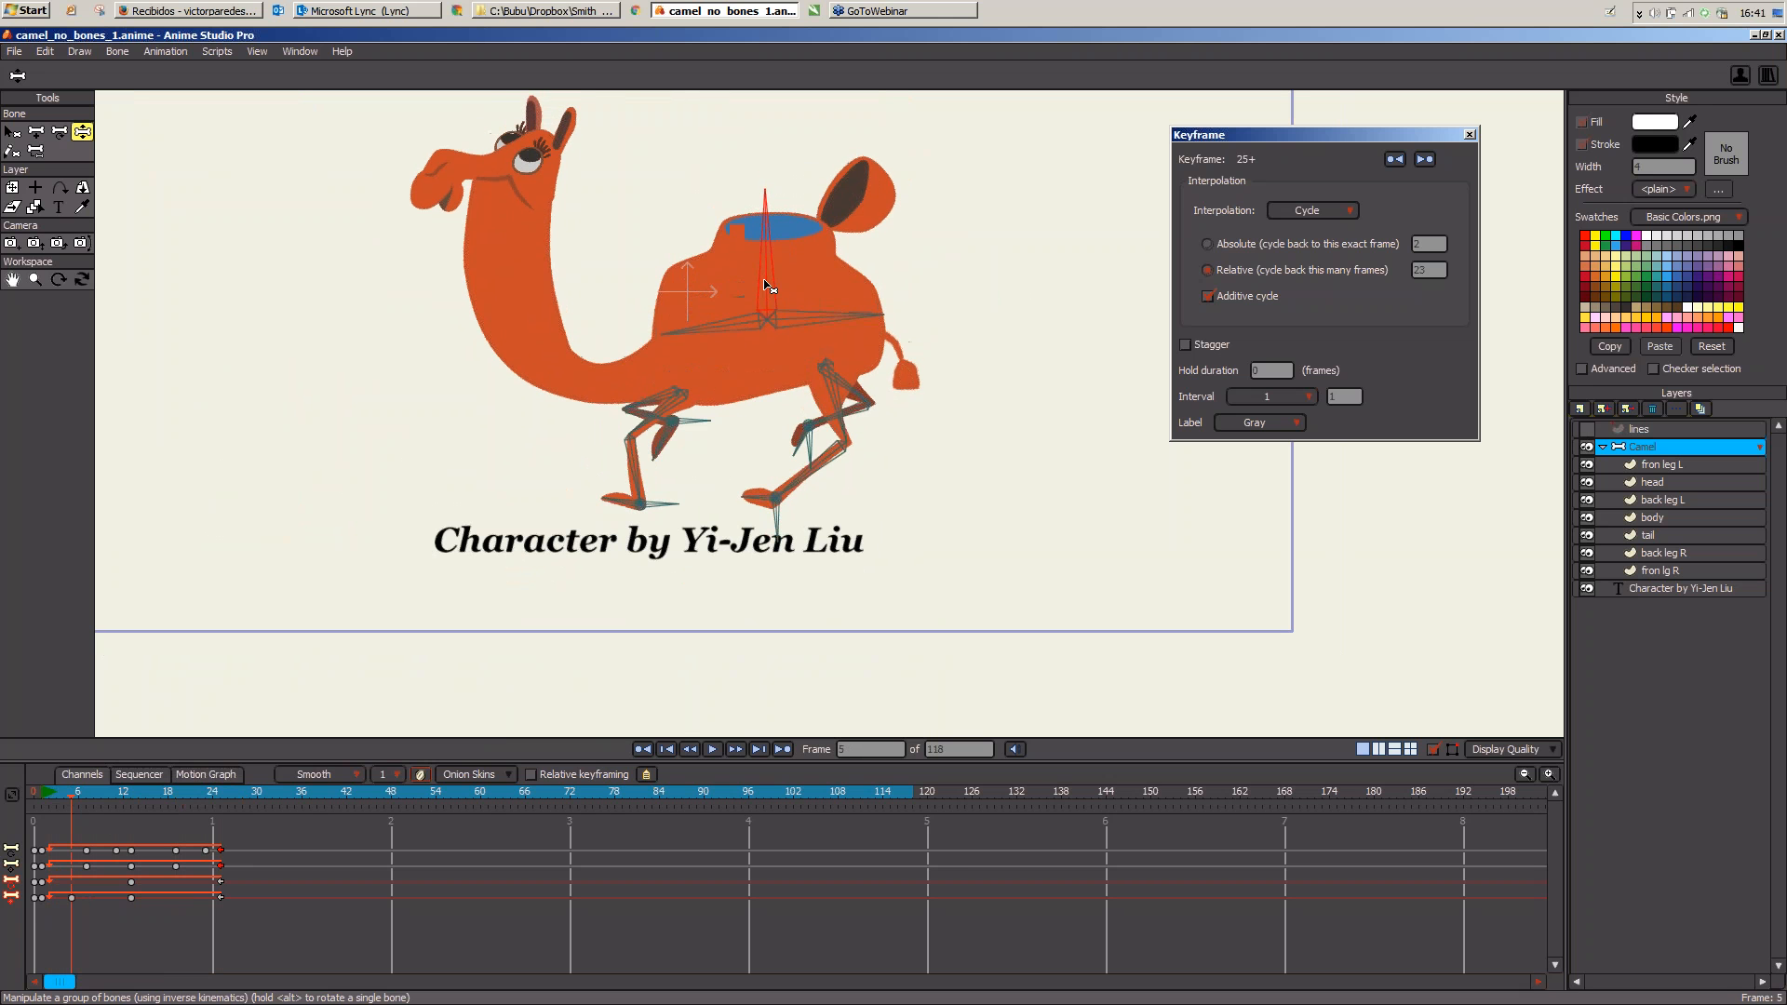
{"action": "left_click_drag", "start_coordinate": [96, 794], "coordinate": [111, 795]}
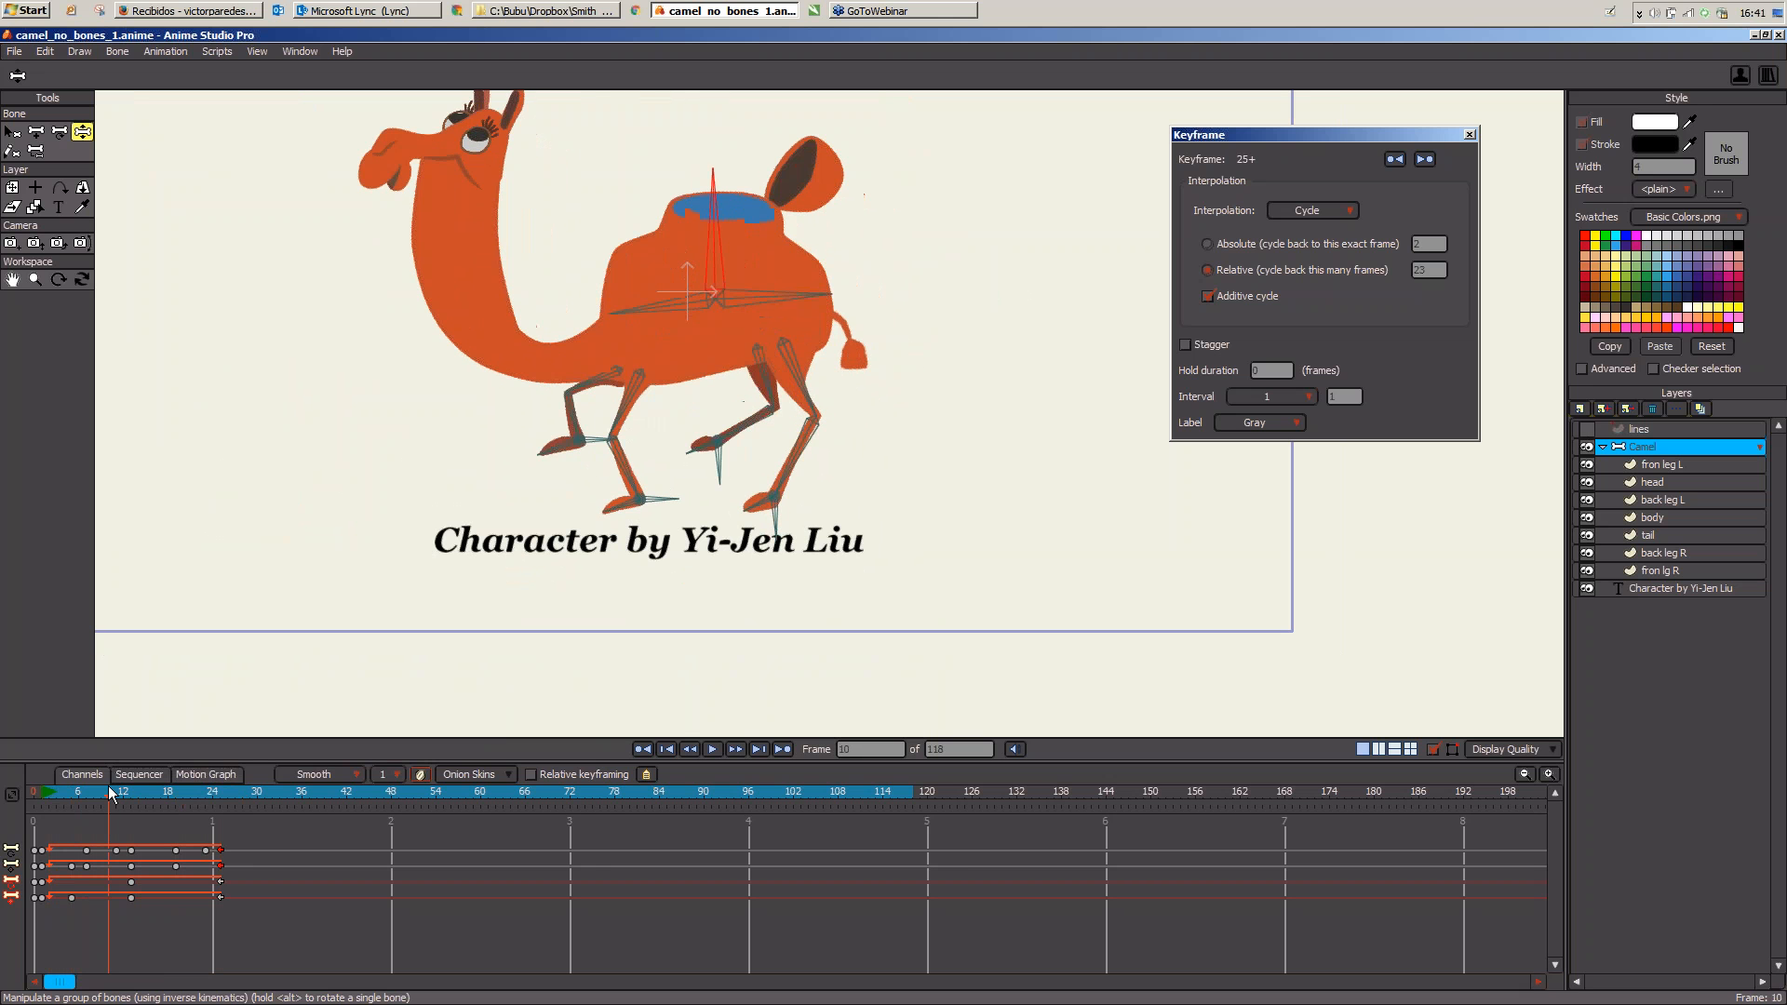
{"action": "left_click_drag", "start_coordinate": [731, 240], "coordinate": [734, 218]}
Step: Lower the body at frame 16 and raise it at frame 22, using frames 5 and 10 as onion skin references
{"action": "left_click_drag", "start_coordinate": [110, 796], "coordinate": [154, 806]}
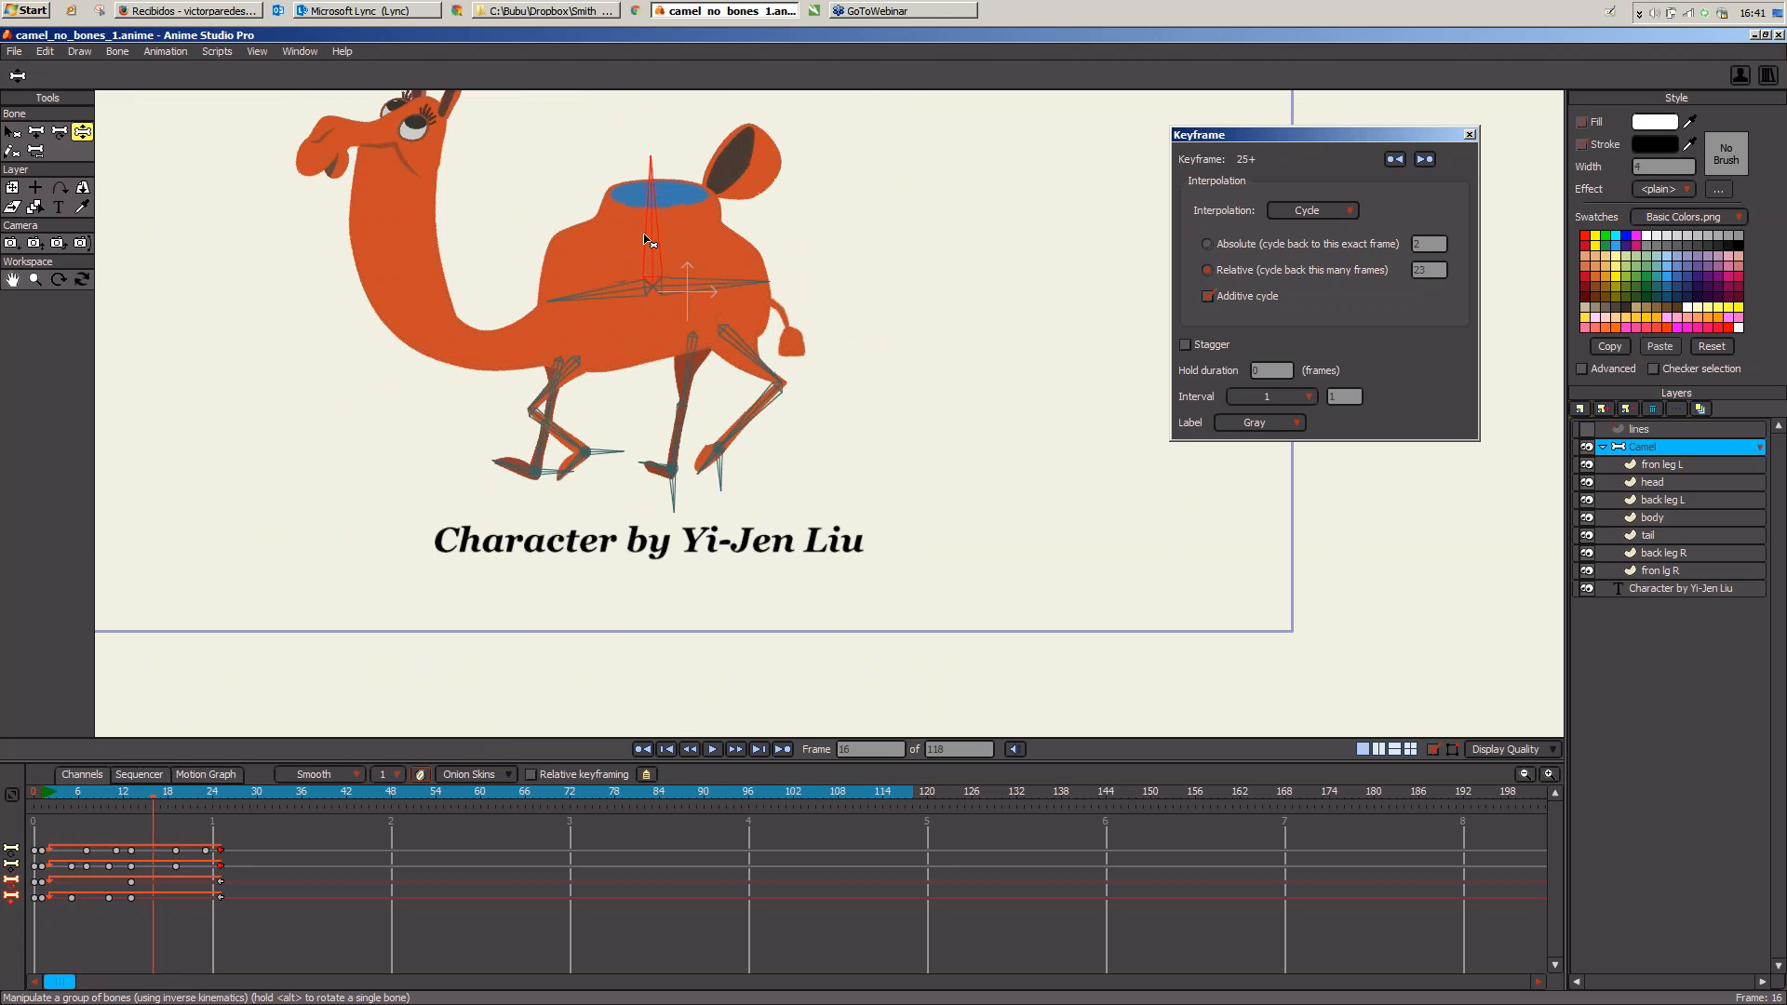
{"action": "left_click", "coordinate": [73, 813]}
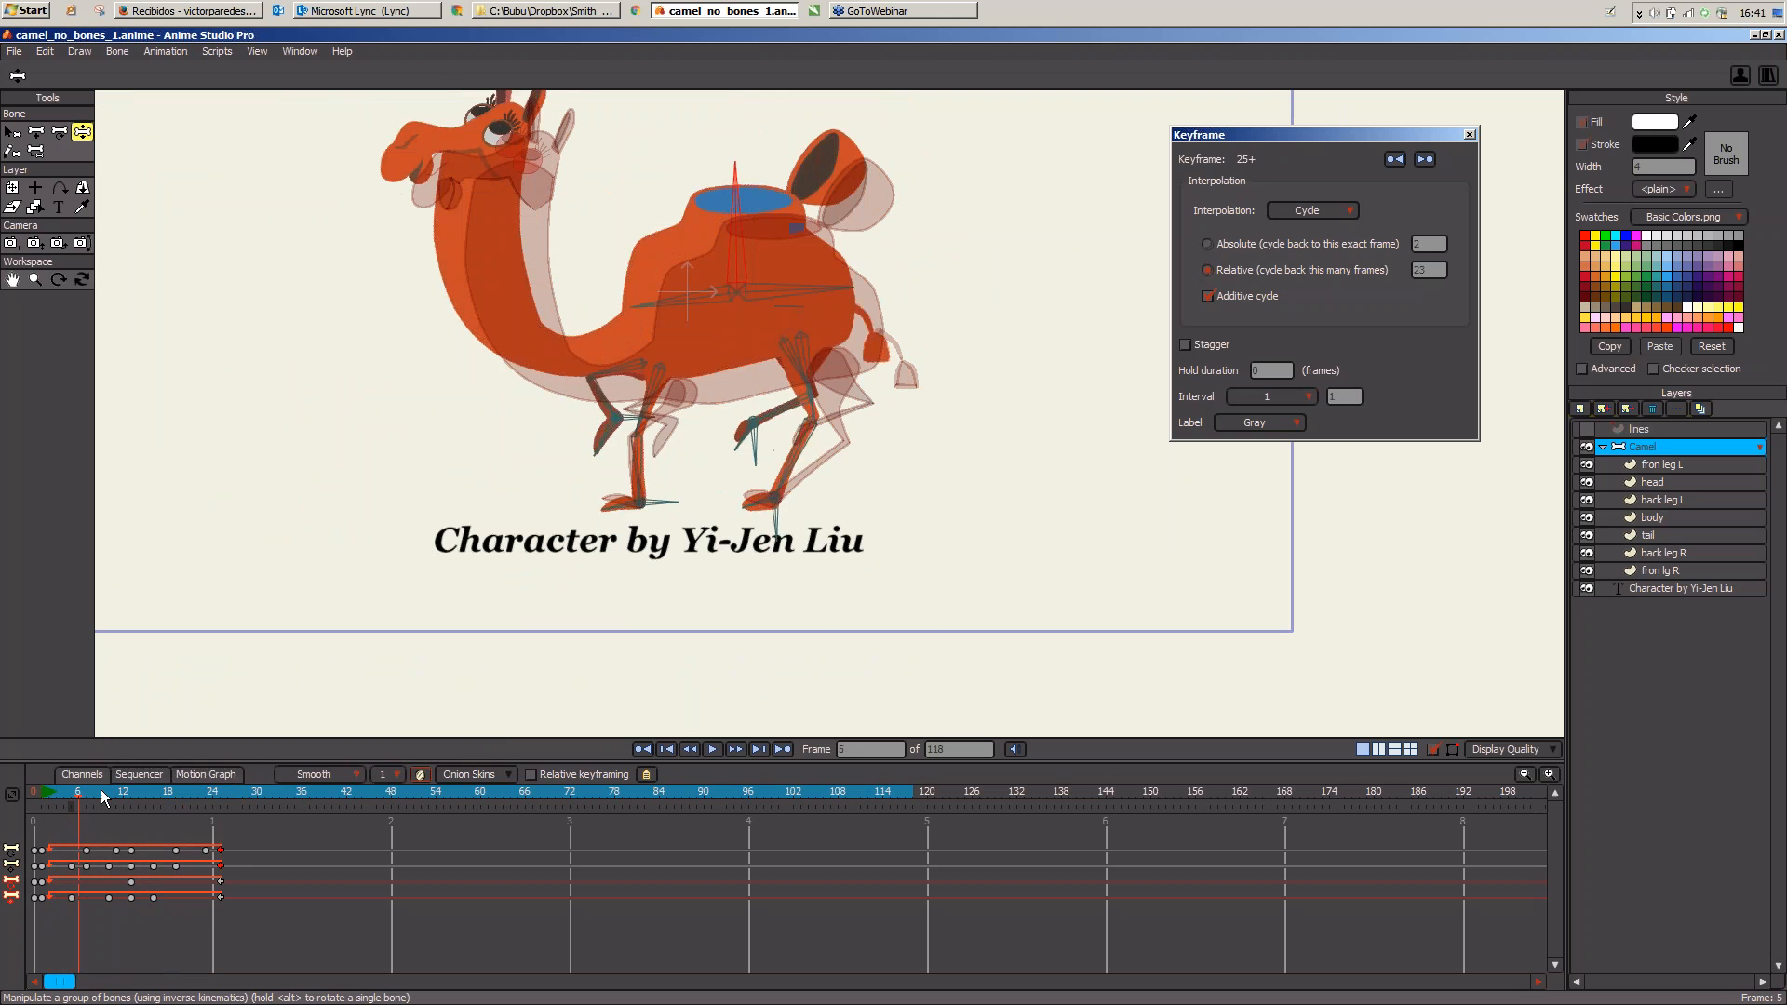
{"action": "left_click", "coordinate": [153, 801]}
{"action": "left_click_drag", "start_coordinate": [674, 249], "coordinate": [673, 276]}
{"action": "left_click_drag", "start_coordinate": [190, 798], "coordinate": [197, 801]}
{"action": "left_click", "coordinate": [108, 806]}
{"action": "left_click", "coordinate": [71, 806]}
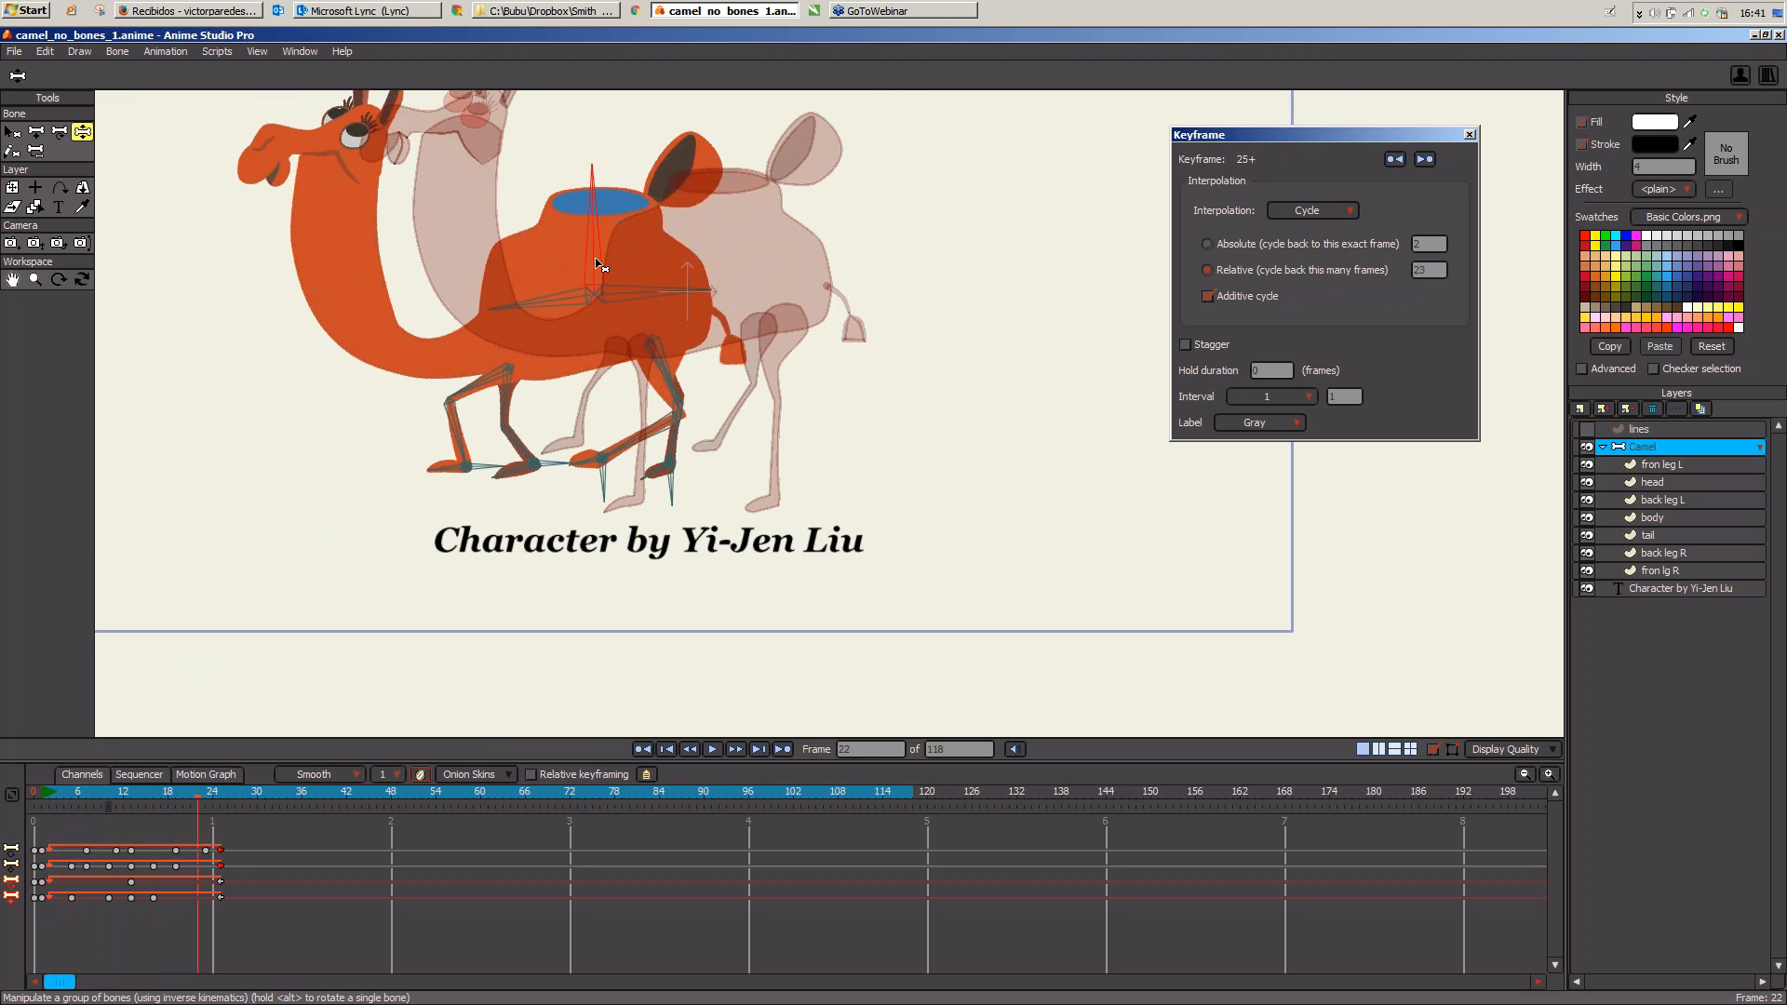
{"action": "left_click_drag", "start_coordinate": [600, 260], "coordinate": [603, 240]}
Step: Rotate the front and rear body bones to tilt the shoulders and hips at frames 5 and 10
{"action": "left_click_drag", "start_coordinate": [57, 795], "coordinate": [71, 828]}
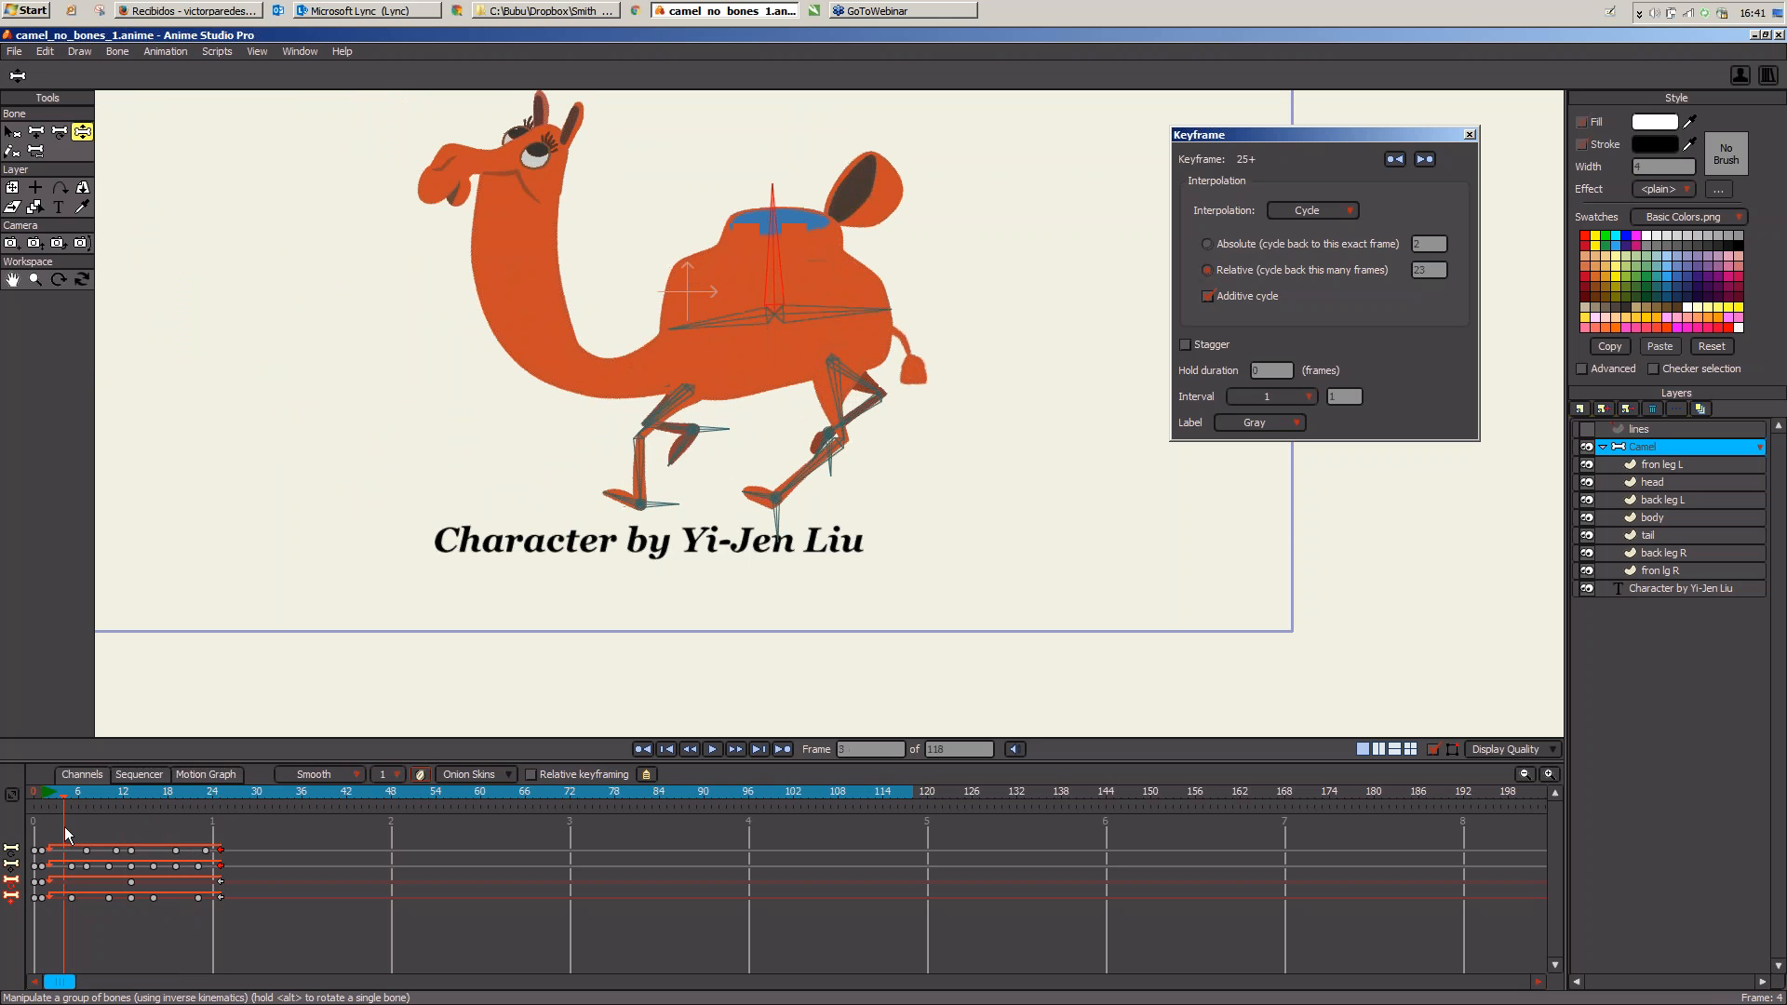
{"action": "left_click_drag", "start_coordinate": [667, 344], "coordinate": [687, 339]}
{"action": "mouse_move", "coordinate": [852, 319]}
{"action": "left_mouse_down"}
{"action": "mouse_move", "coordinate": [862, 331]}
{"action": "mouse_move", "coordinate": [833, 333]}
{"action": "left_mouse_up"}
{"action": "left_click", "coordinate": [109, 795]}
{"action": "left_click_drag", "start_coordinate": [653, 296], "coordinate": [751, 283]}
Step: Tilt the rear body bone down at frame 16 and the front body bone up at frame 22, and scrub to check
{"action": "left_click", "coordinate": [50, 795]}
{"action": "left_click_drag", "start_coordinate": [50, 795], "coordinate": [153, 825]}
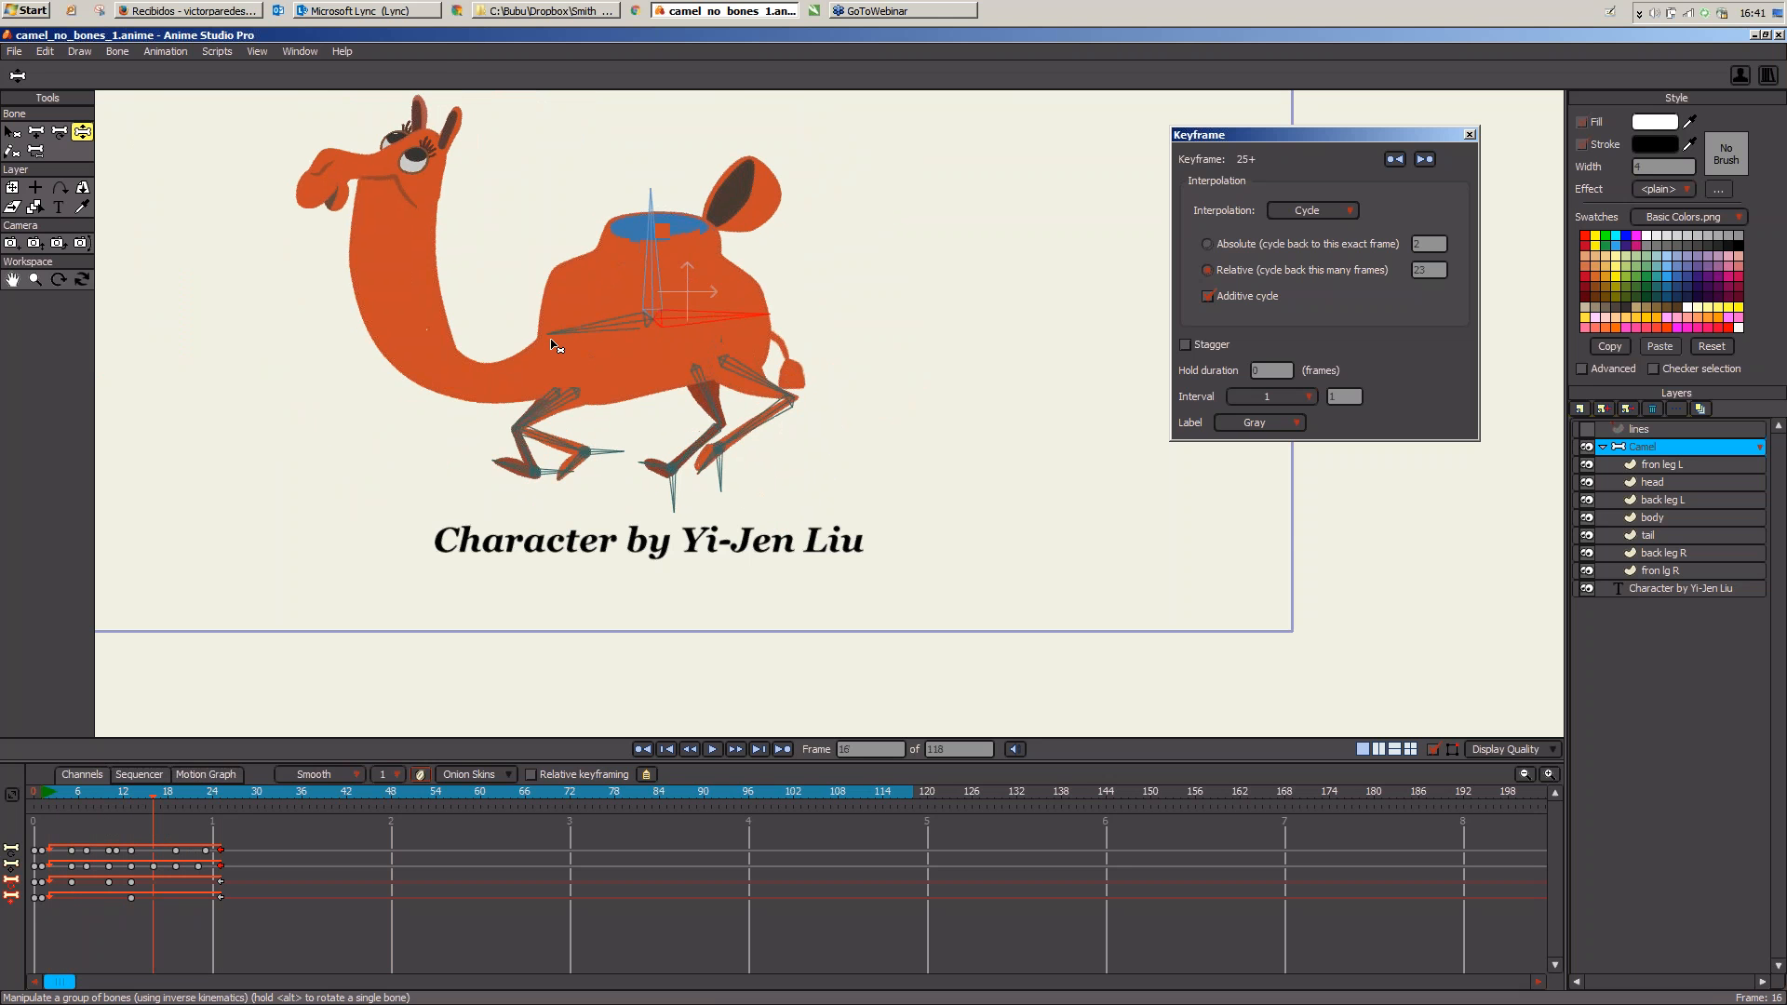
{"action": "left_click_drag", "start_coordinate": [719, 322], "coordinate": [718, 328]}
{"action": "left_click_drag", "start_coordinate": [80, 798], "coordinate": [198, 807]}
{"action": "left_click_drag", "start_coordinate": [545, 294], "coordinate": [547, 282]}
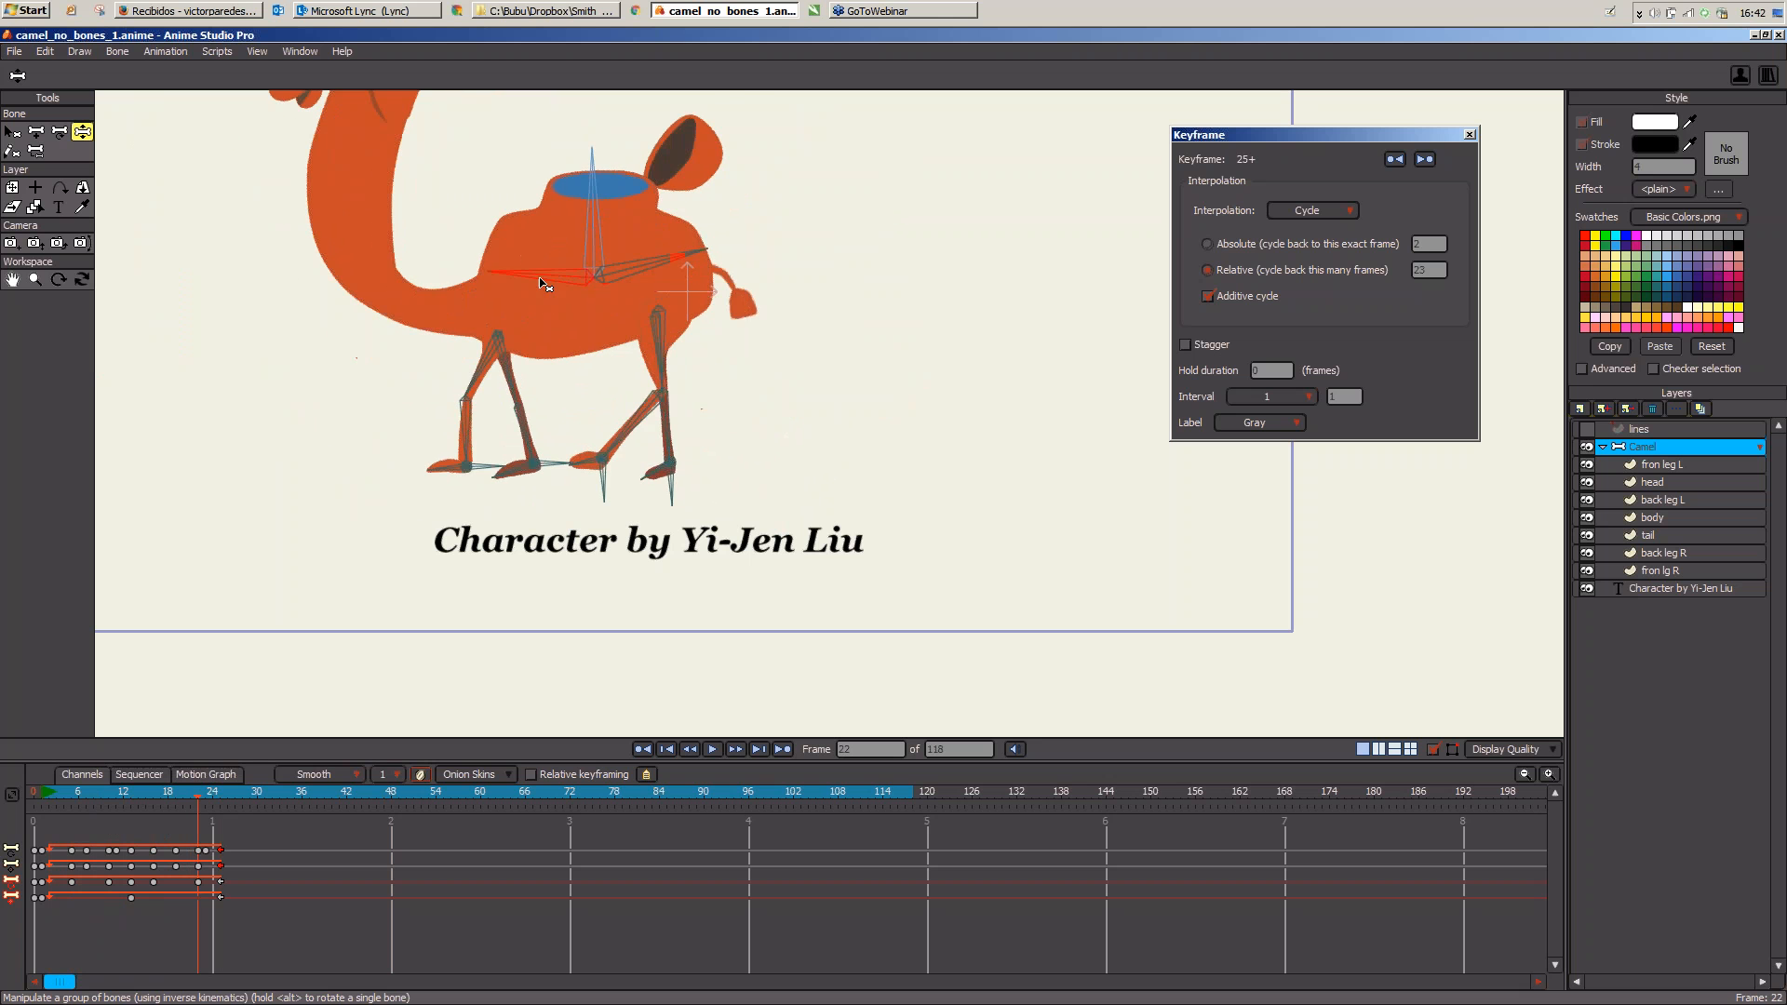
{"action": "left_click_drag", "start_coordinate": [42, 793], "coordinate": [152, 820]}
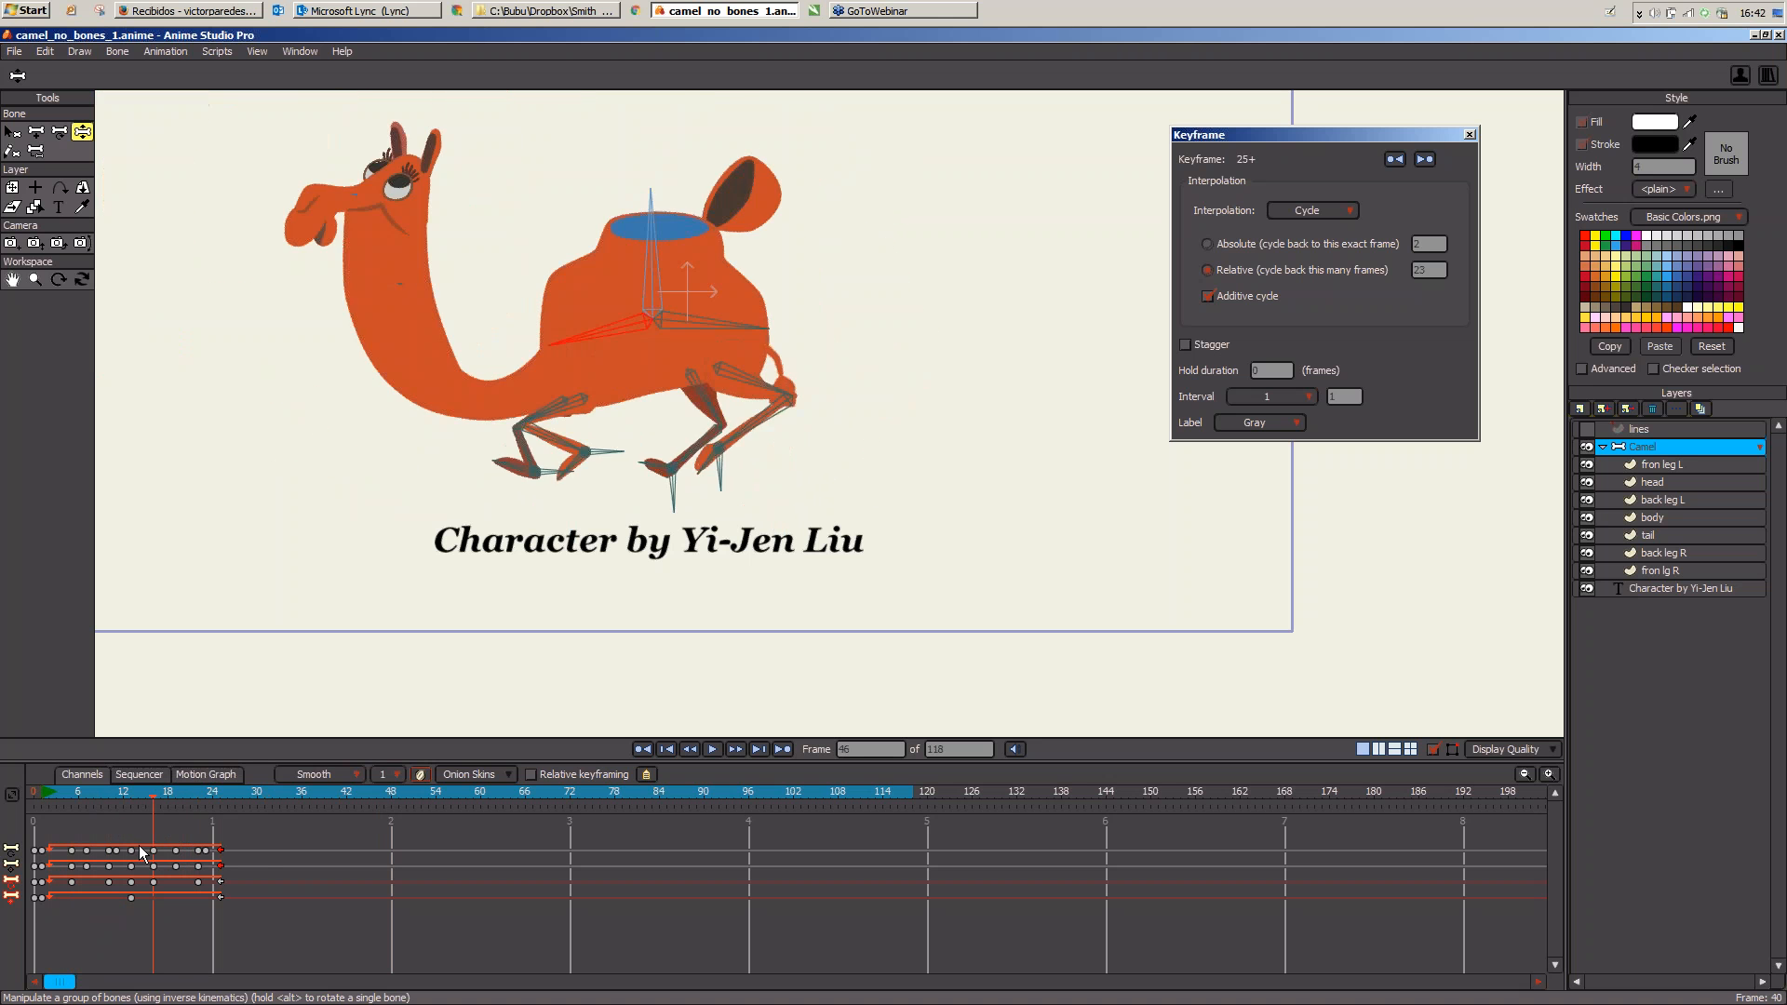
Step: Reuse the front body bone's frame 5 and frame 10 rotation keys at frames 16 and 22, and scrub the cycle to check
{"action": "left_click", "coordinate": [67, 896]}
{"action": "left_click", "coordinate": [71, 882]}
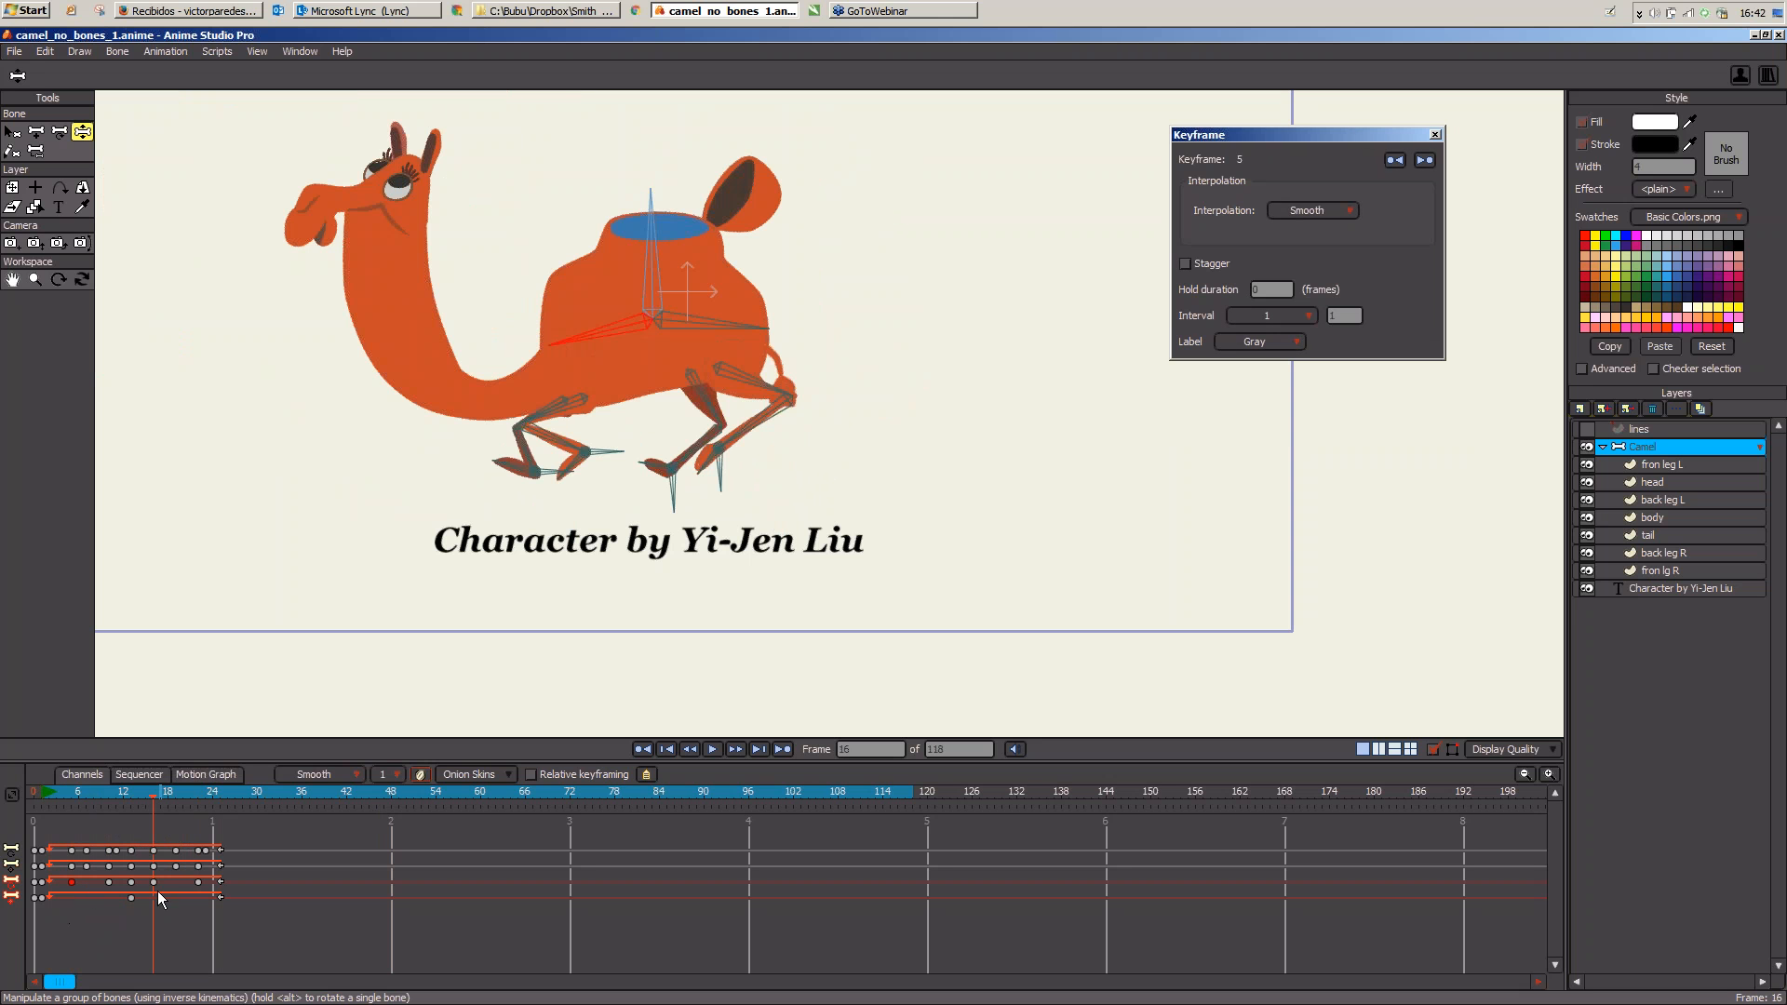
{"action": "left_click_drag", "start_coordinate": [197, 798], "coordinate": [168, 811]}
{"action": "left_click", "coordinate": [110, 882]}
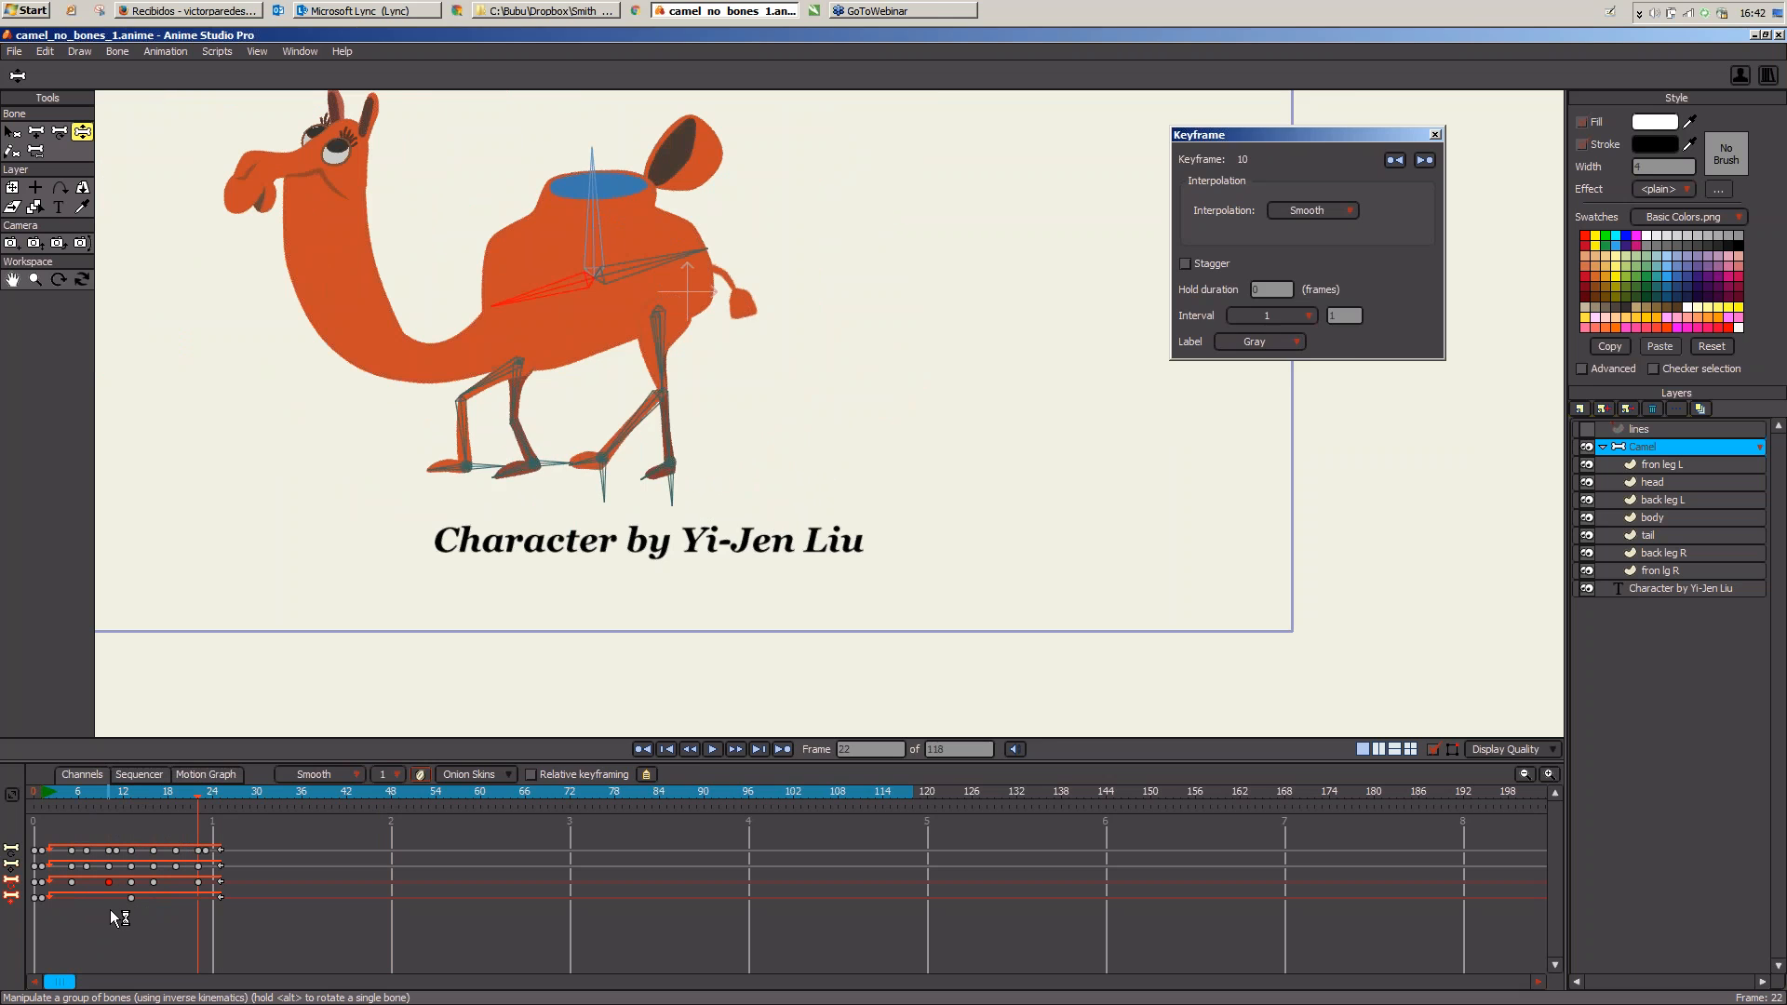
{"action": "left_click", "coordinate": [1300, 199]}
{"action": "left_click_drag", "start_coordinate": [164, 795], "coordinate": [257, 845]}
{"action": "scroll", "coordinate": [799, 439], "scroll_direction": "down", "scroll_amount": 2}
{"action": "scroll", "coordinate": [799, 440], "scroll_direction": "up", "scroll_amount": 3}
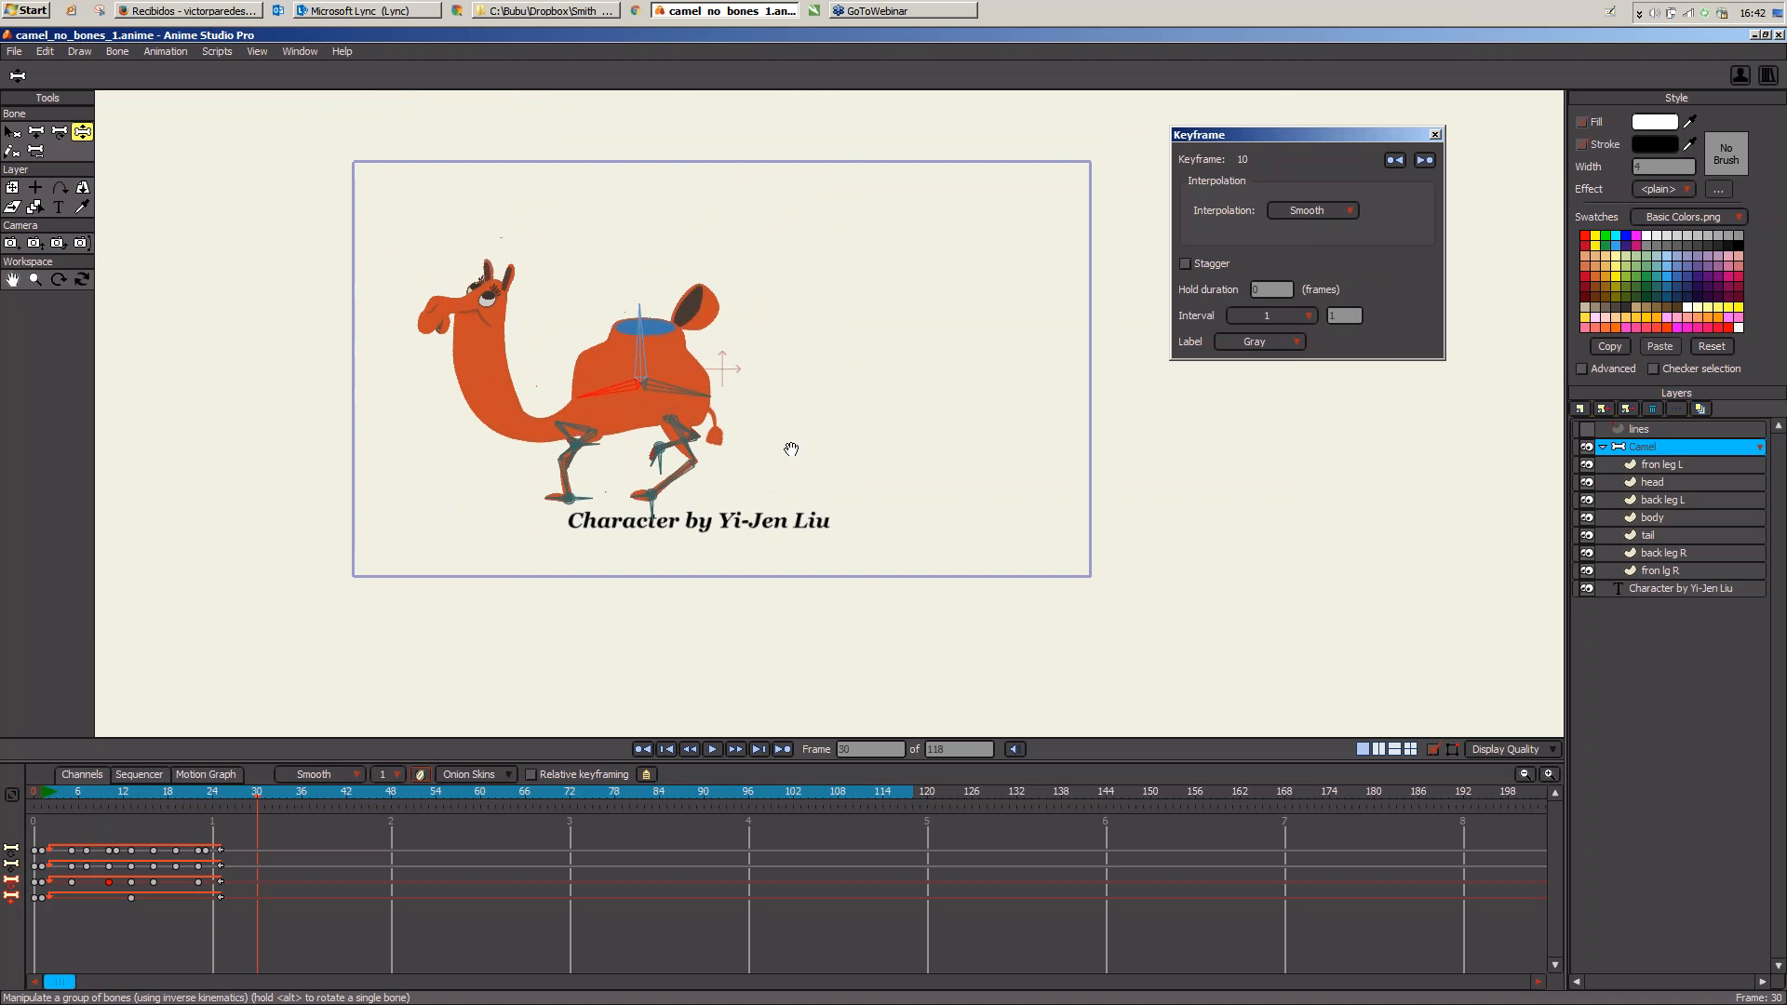
Step: Select the front body bone and both front legs' bones, and shift all their keyframes from frame 1 onward 3 frames later
{"action": "left_click_drag", "start_coordinate": [79, 791], "coordinate": [108, 856]}
{"action": "left_click", "coordinate": [13, 133]}
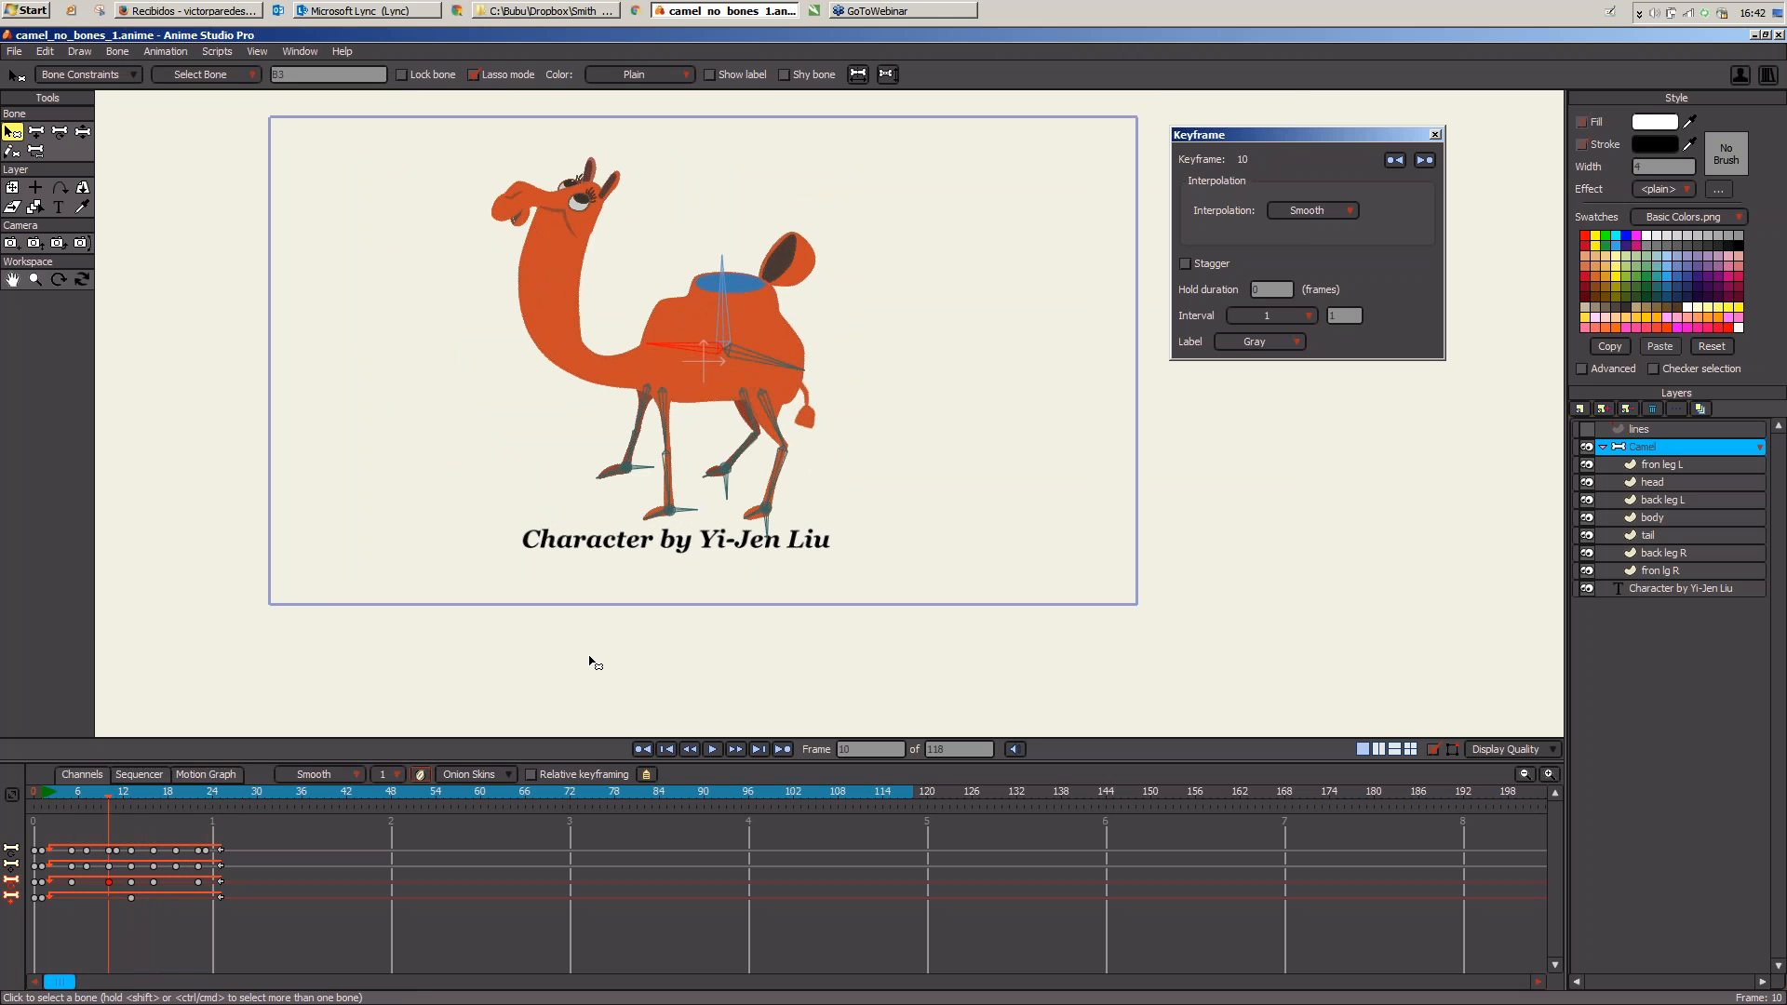
{"action": "mouse_move", "coordinate": [575, 500]}
{"action": "left_mouse_down"}
{"action": "mouse_move", "coordinate": [678, 540]}
{"action": "mouse_move", "coordinate": [693, 524]}
{"action": "mouse_move", "coordinate": [666, 310]}
{"action": "mouse_move", "coordinate": [576, 401]}
{"action": "mouse_move", "coordinate": [600, 493]}
{"action": "mouse_move", "coordinate": [656, 546]}
{"action": "mouse_move", "coordinate": [696, 526]}
{"action": "mouse_move", "coordinate": [699, 367]}
{"action": "mouse_move", "coordinate": [571, 422]}
{"action": "mouse_move", "coordinate": [596, 479]}
{"action": "left_mouse_up"}
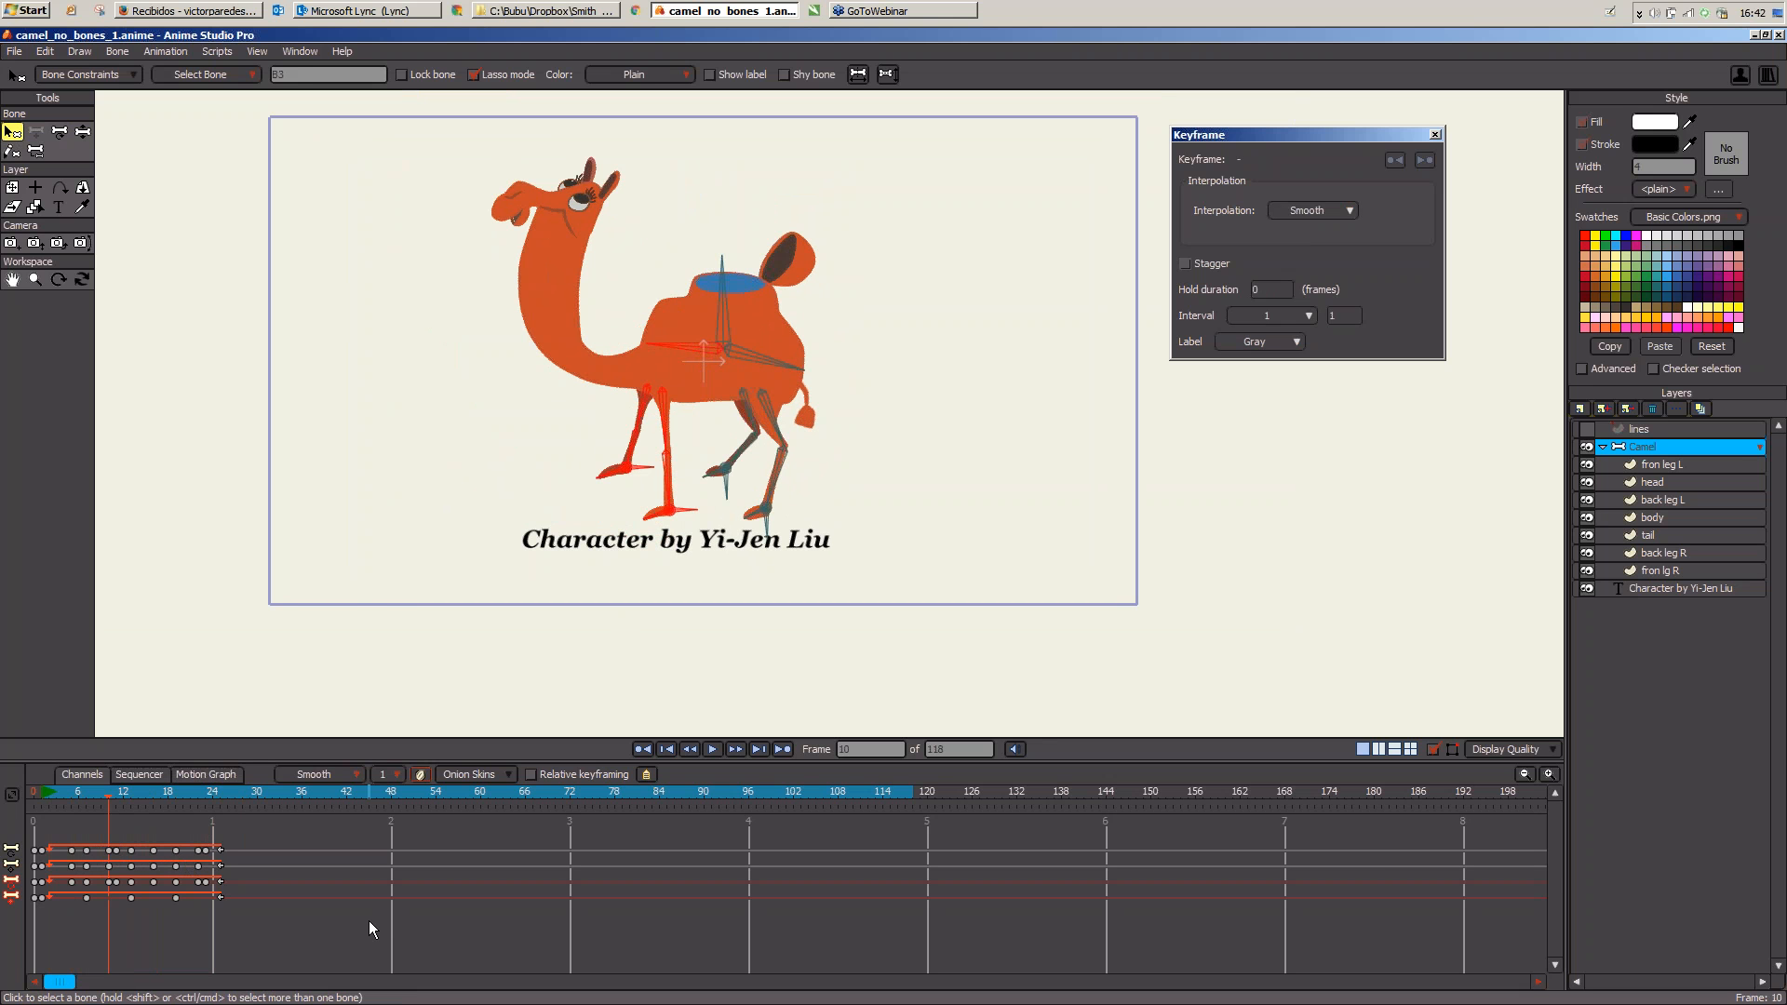
{"action": "left_click_drag", "start_coordinate": [232, 879], "coordinate": [42, 911]}
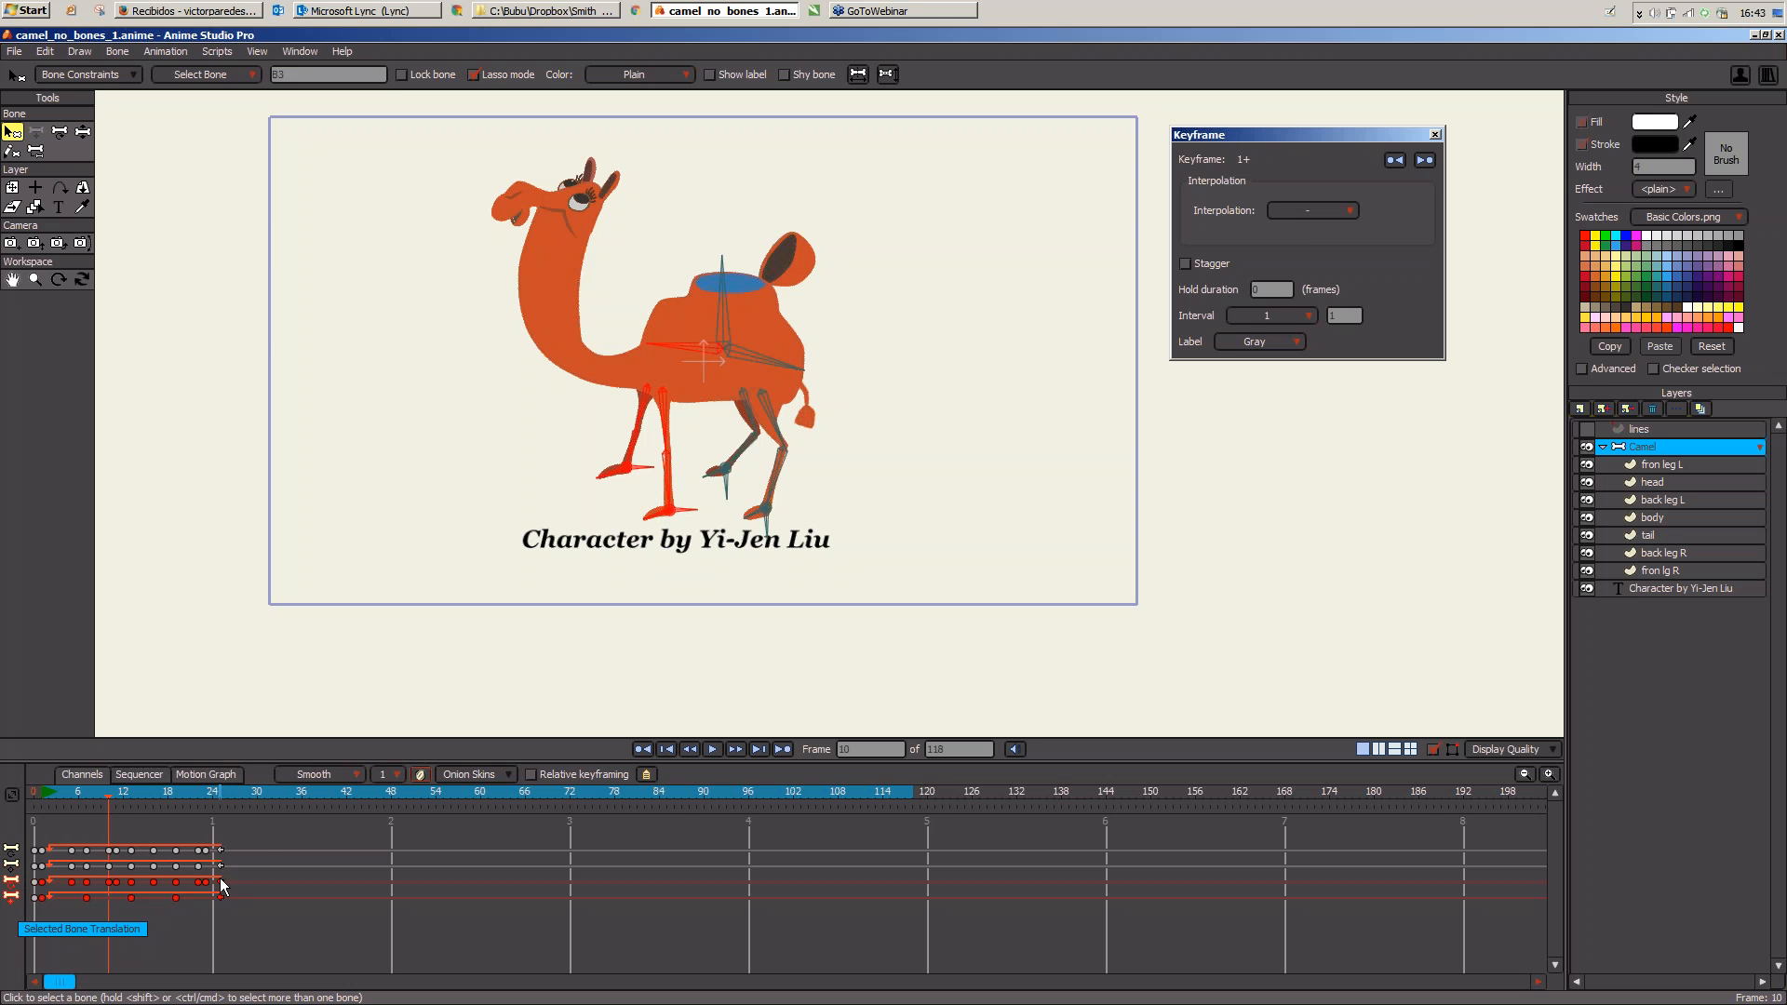
{"action": "left_click_drag", "start_coordinate": [222, 884], "coordinate": [242, 882]}
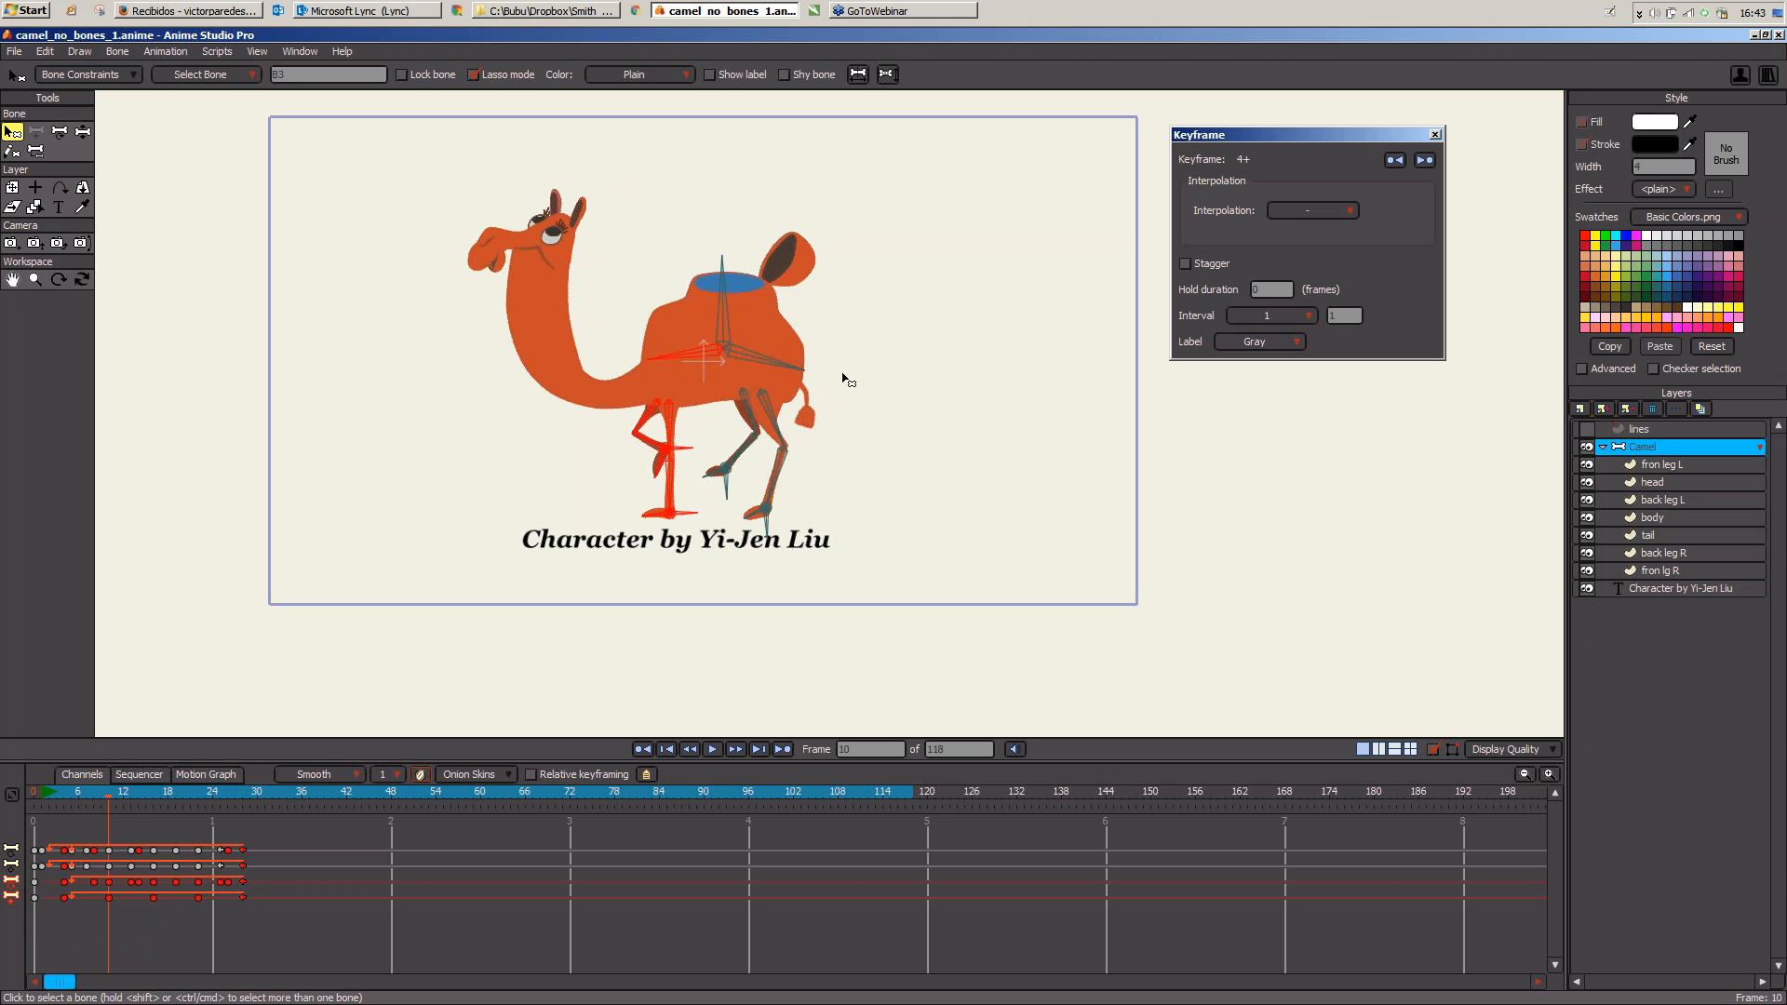
Step: Scrub the walk to judge the front legs' offset and try shifting their keyframes one more frame later
{"action": "left_click_drag", "start_coordinate": [69, 791], "coordinate": [281, 758]}
{"action": "left_click_drag", "start_coordinate": [57, 928], "coordinate": [238, 879]}
{"action": "left_click", "coordinate": [189, 793]}
{"action": "left_click_drag", "start_coordinate": [188, 791], "coordinate": [480, 839]}
{"action": "mouse_move", "coordinate": [245, 878]}
{"action": "left_mouse_down"}
{"action": "mouse_move", "coordinate": [108, 931]}
{"action": "mouse_move", "coordinate": [252, 884]}
{"action": "left_mouse_up"}
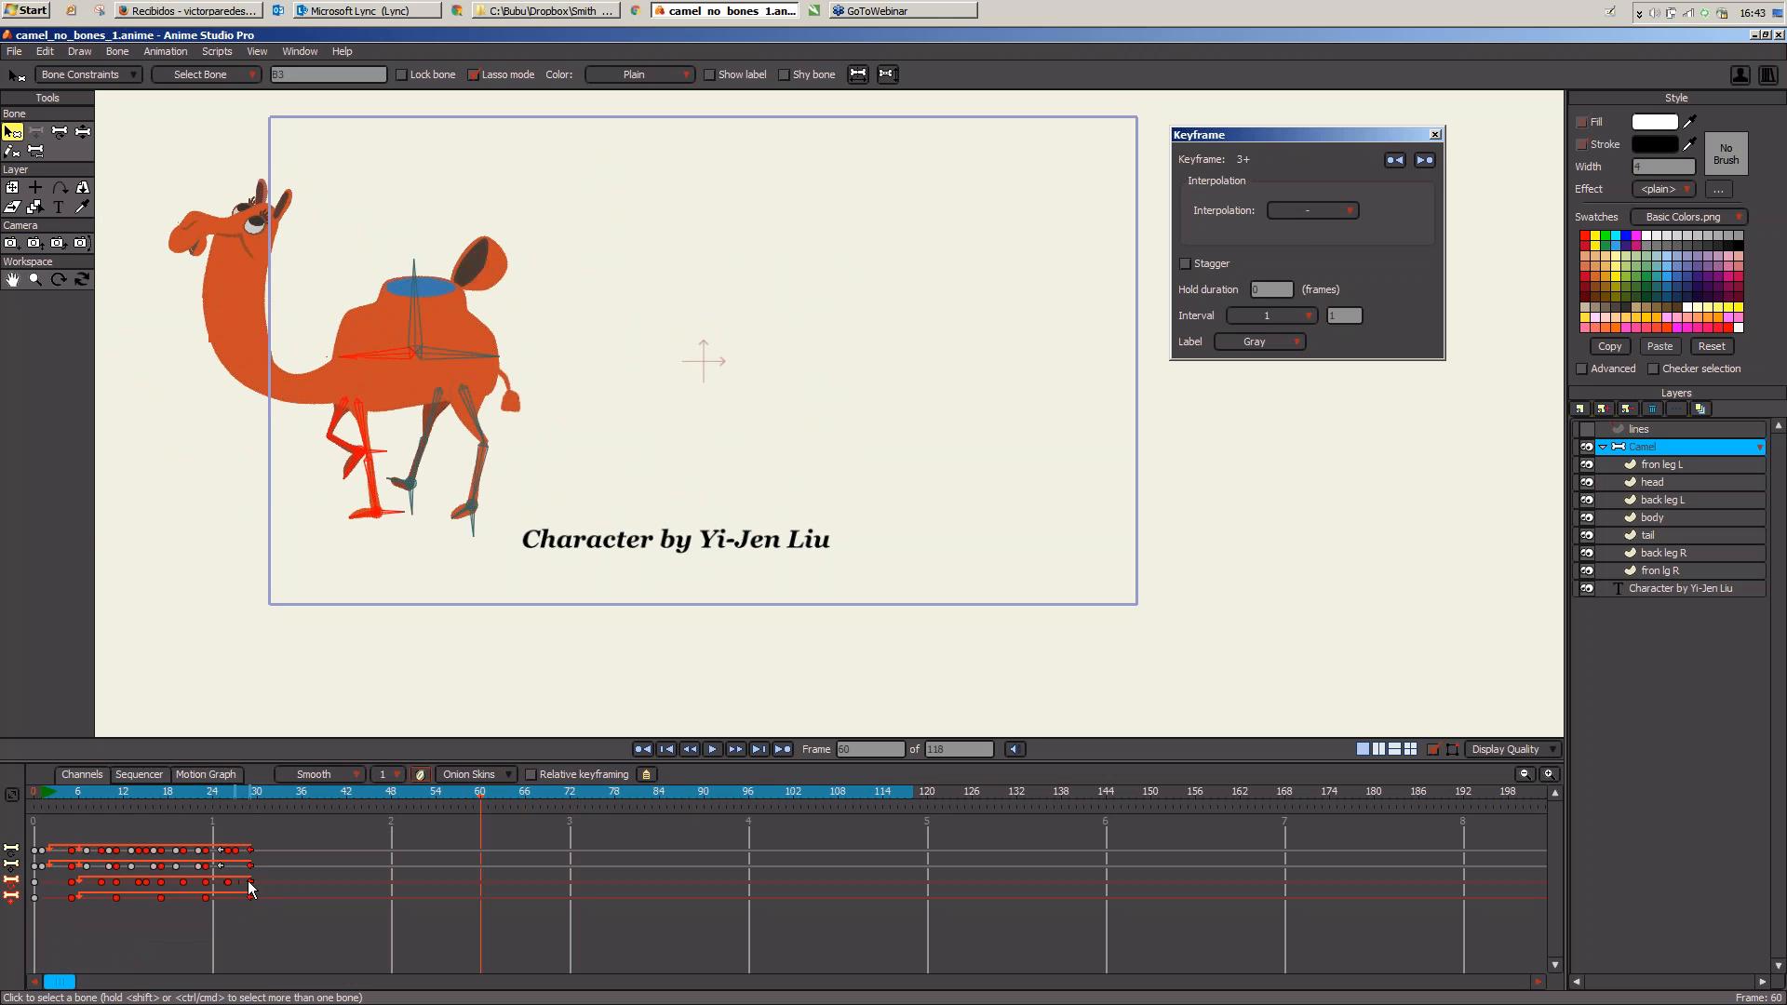
Step: Check the walk again and move the front legs' keyframes back by one frame
{"action": "left_click_drag", "start_coordinate": [143, 795], "coordinate": [221, 799]}
{"action": "left_click", "coordinate": [70, 796]}
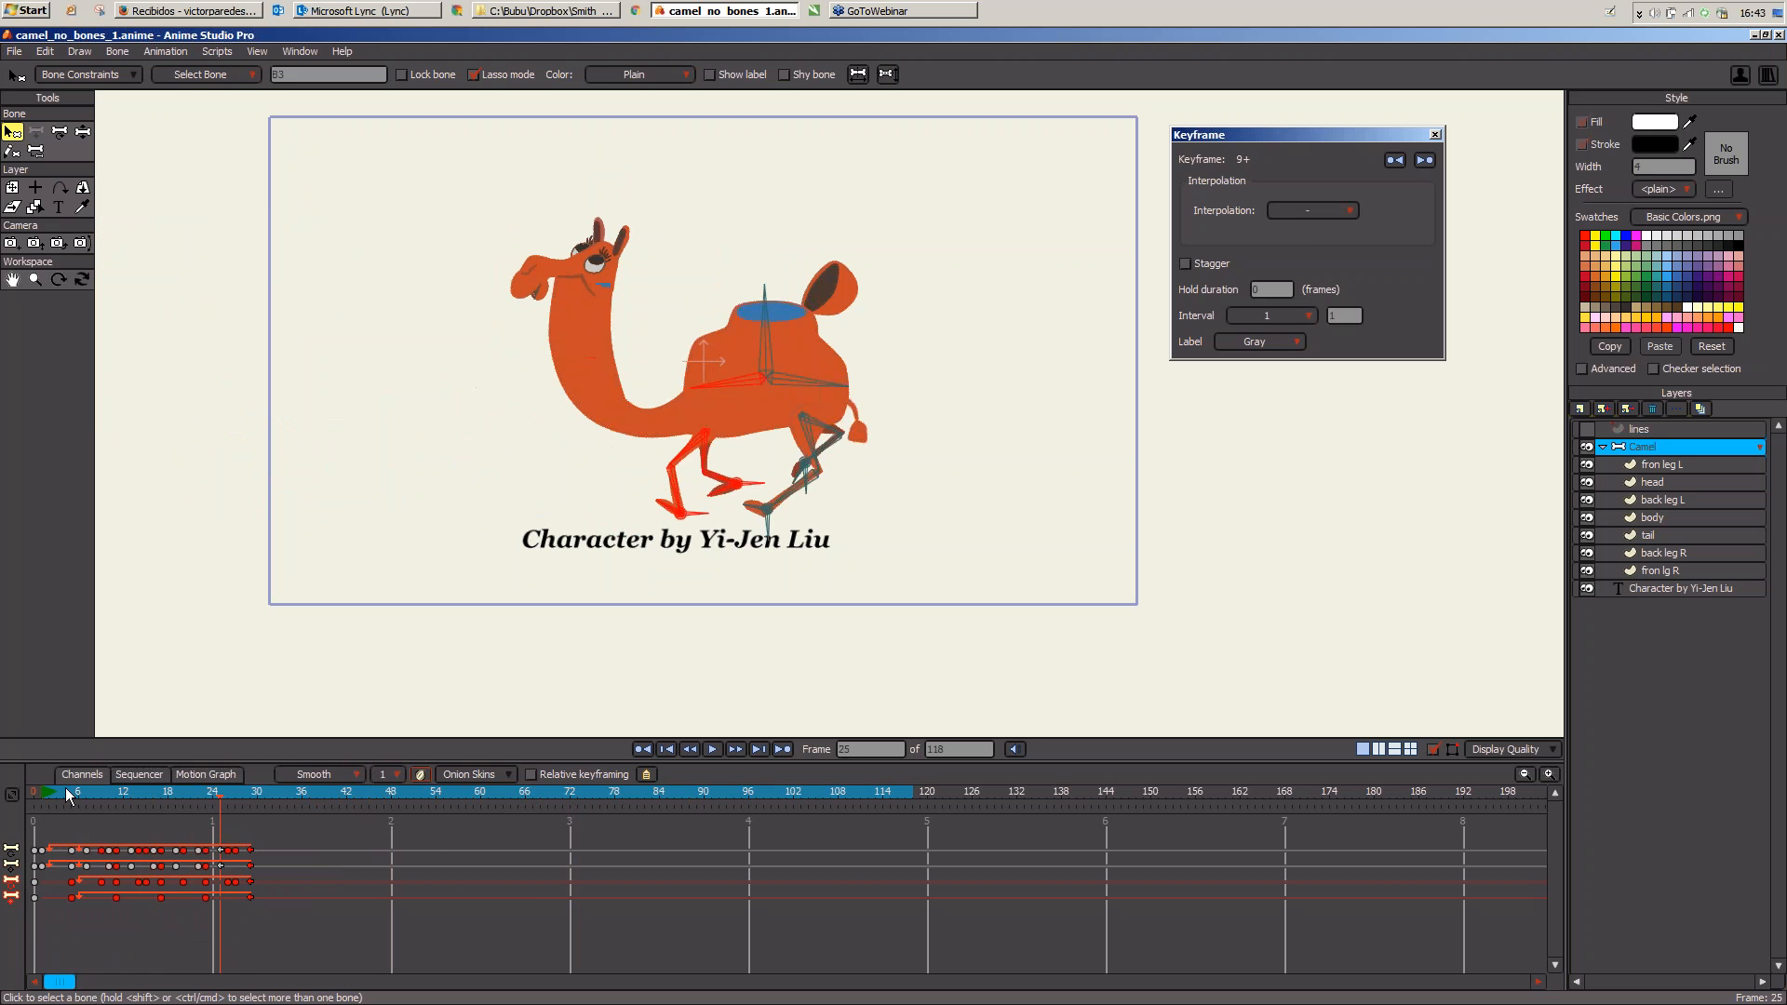
{"action": "left_click_drag", "start_coordinate": [71, 800], "coordinate": [190, 828]}
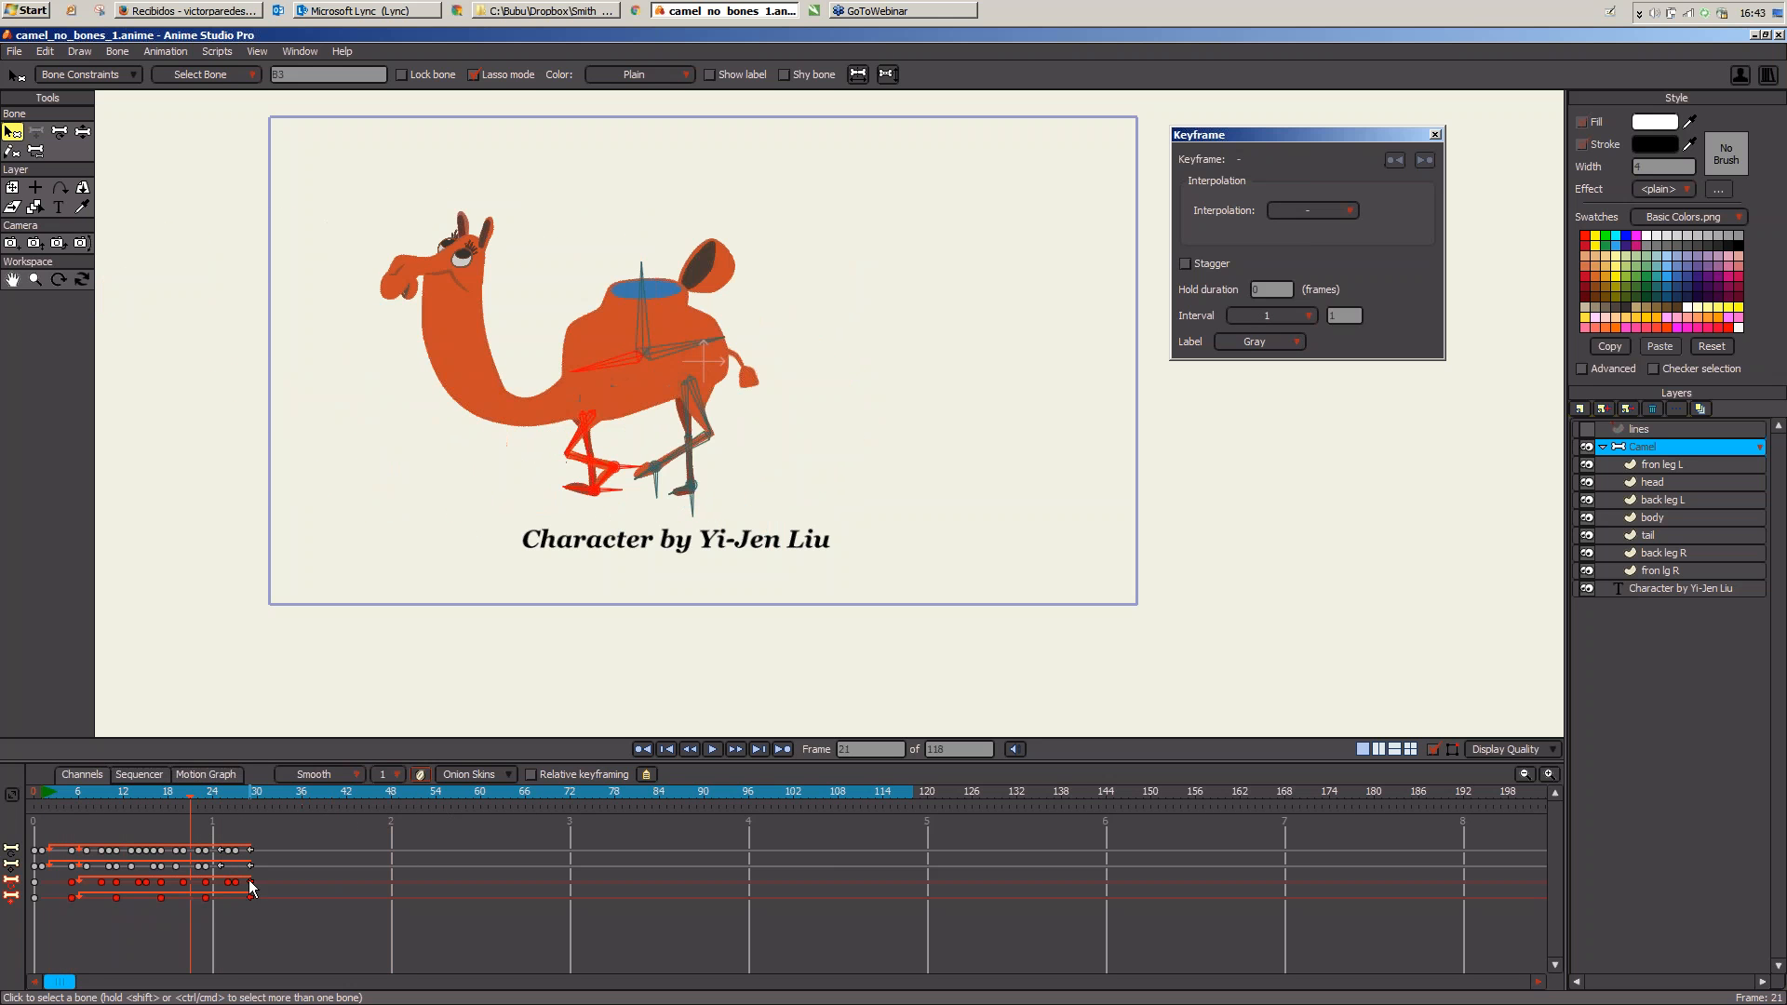
{"action": "left_click_drag", "start_coordinate": [251, 884], "coordinate": [243, 885]}
Step: Return to frame 1, show all hidden bones, and clear the keyframe and bone selections
{"action": "left_click_drag", "start_coordinate": [153, 792], "coordinate": [13, 811]}
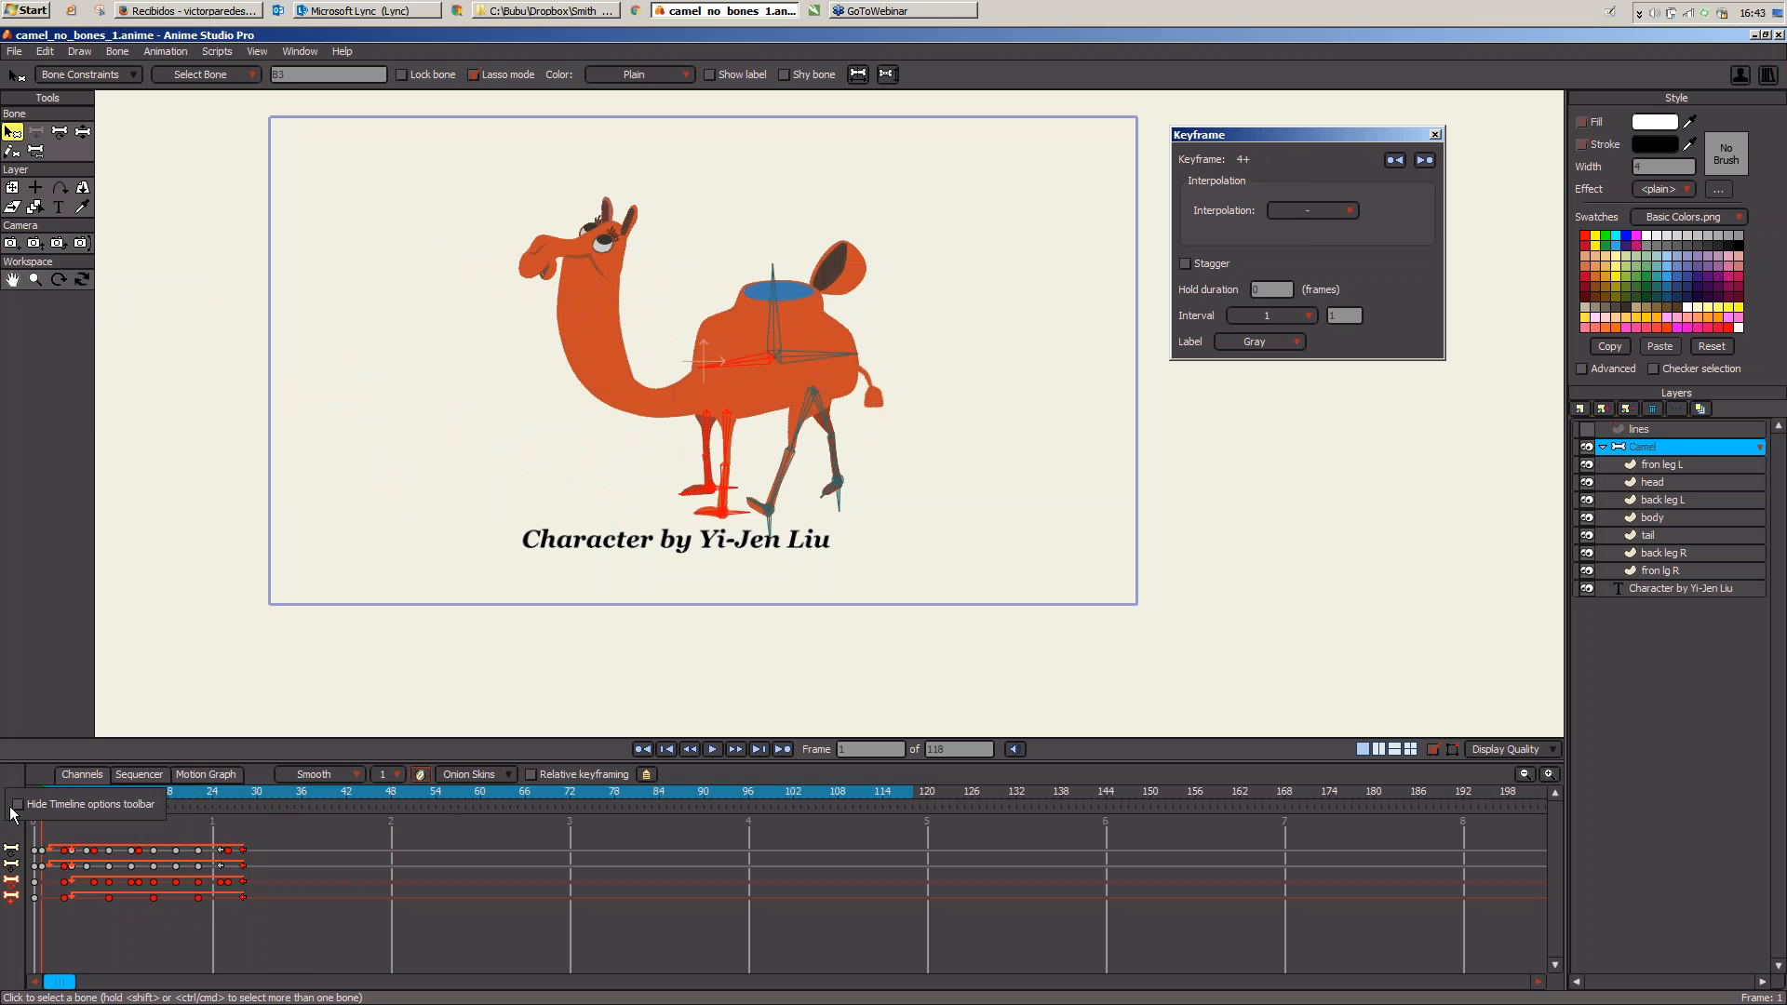
{"action": "left_click", "coordinate": [323, 841]}
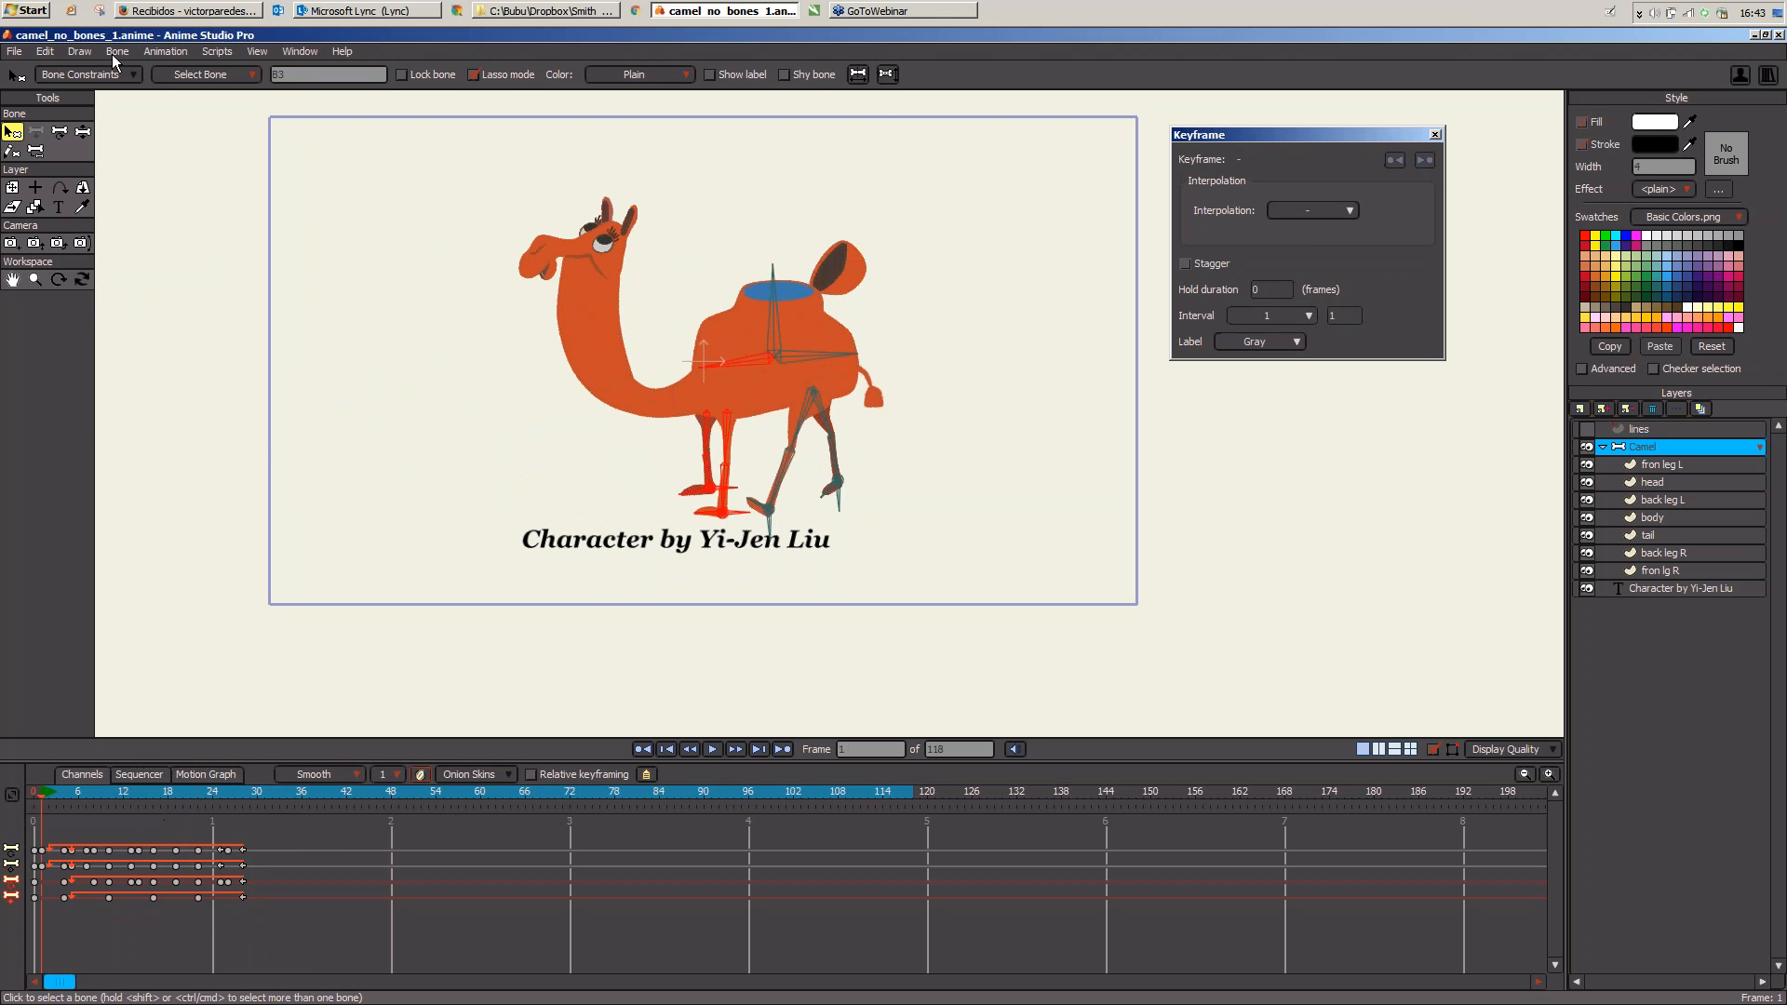
{"action": "left_click", "coordinate": [116, 52]}
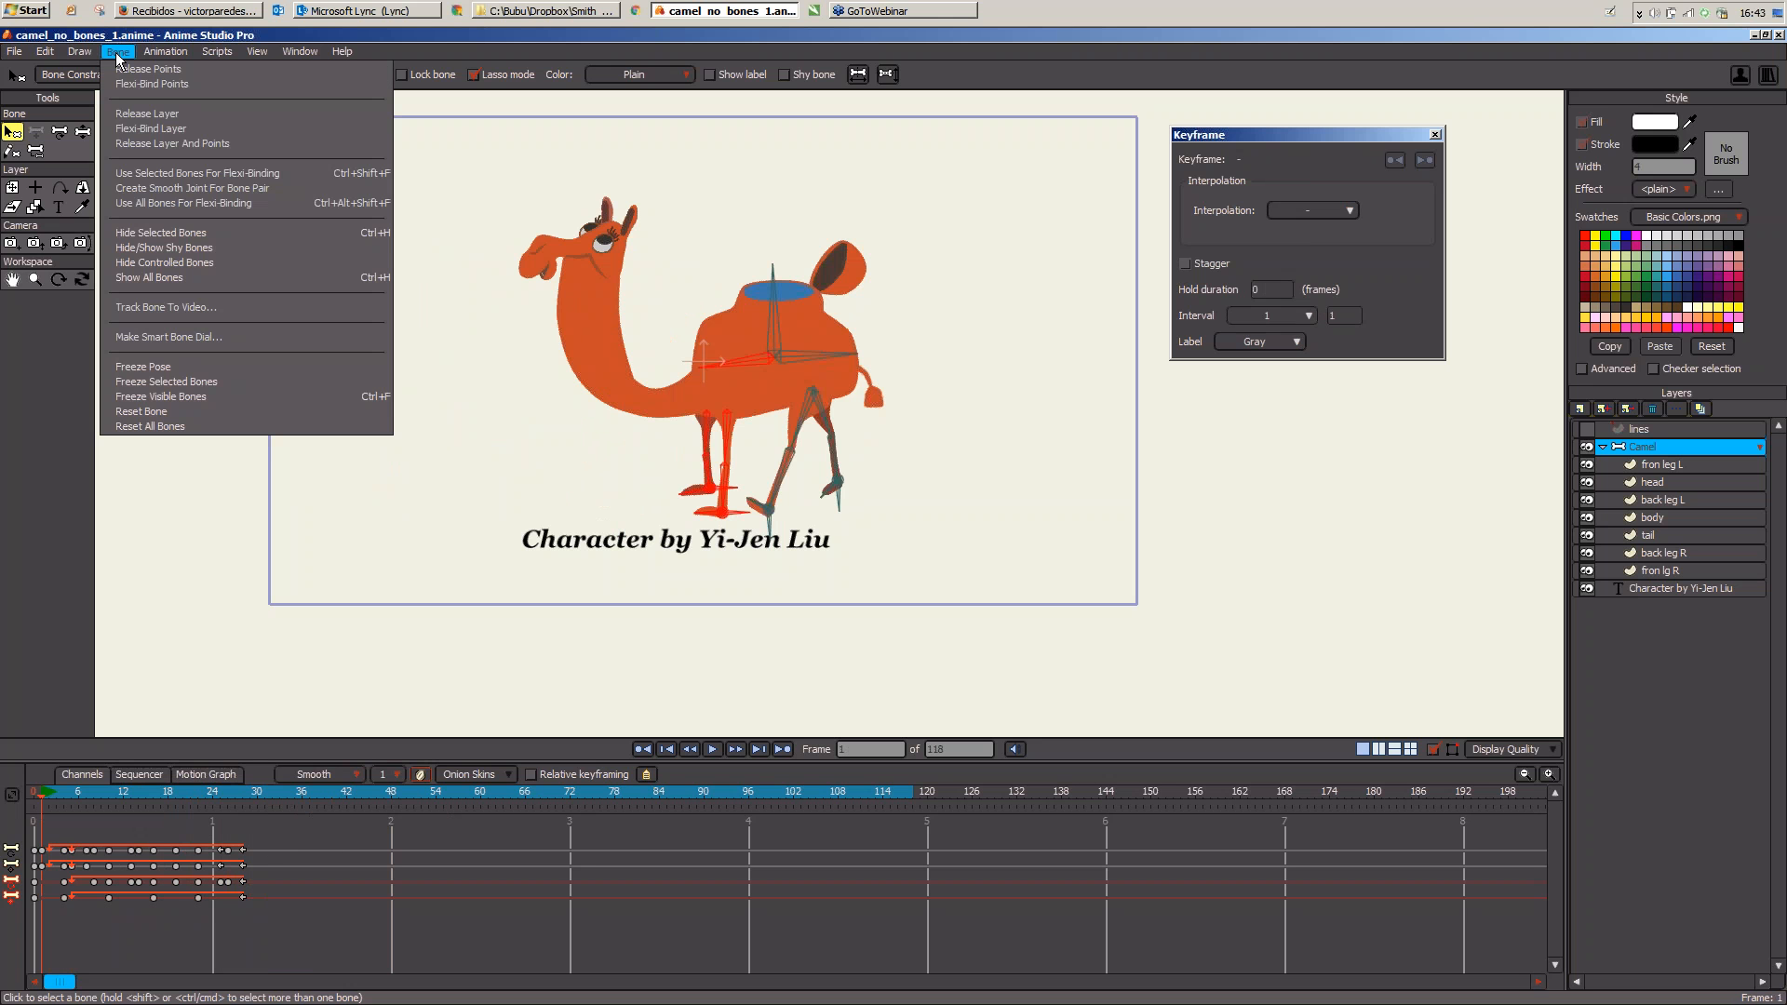
{"action": "left_click", "coordinate": [155, 279]}
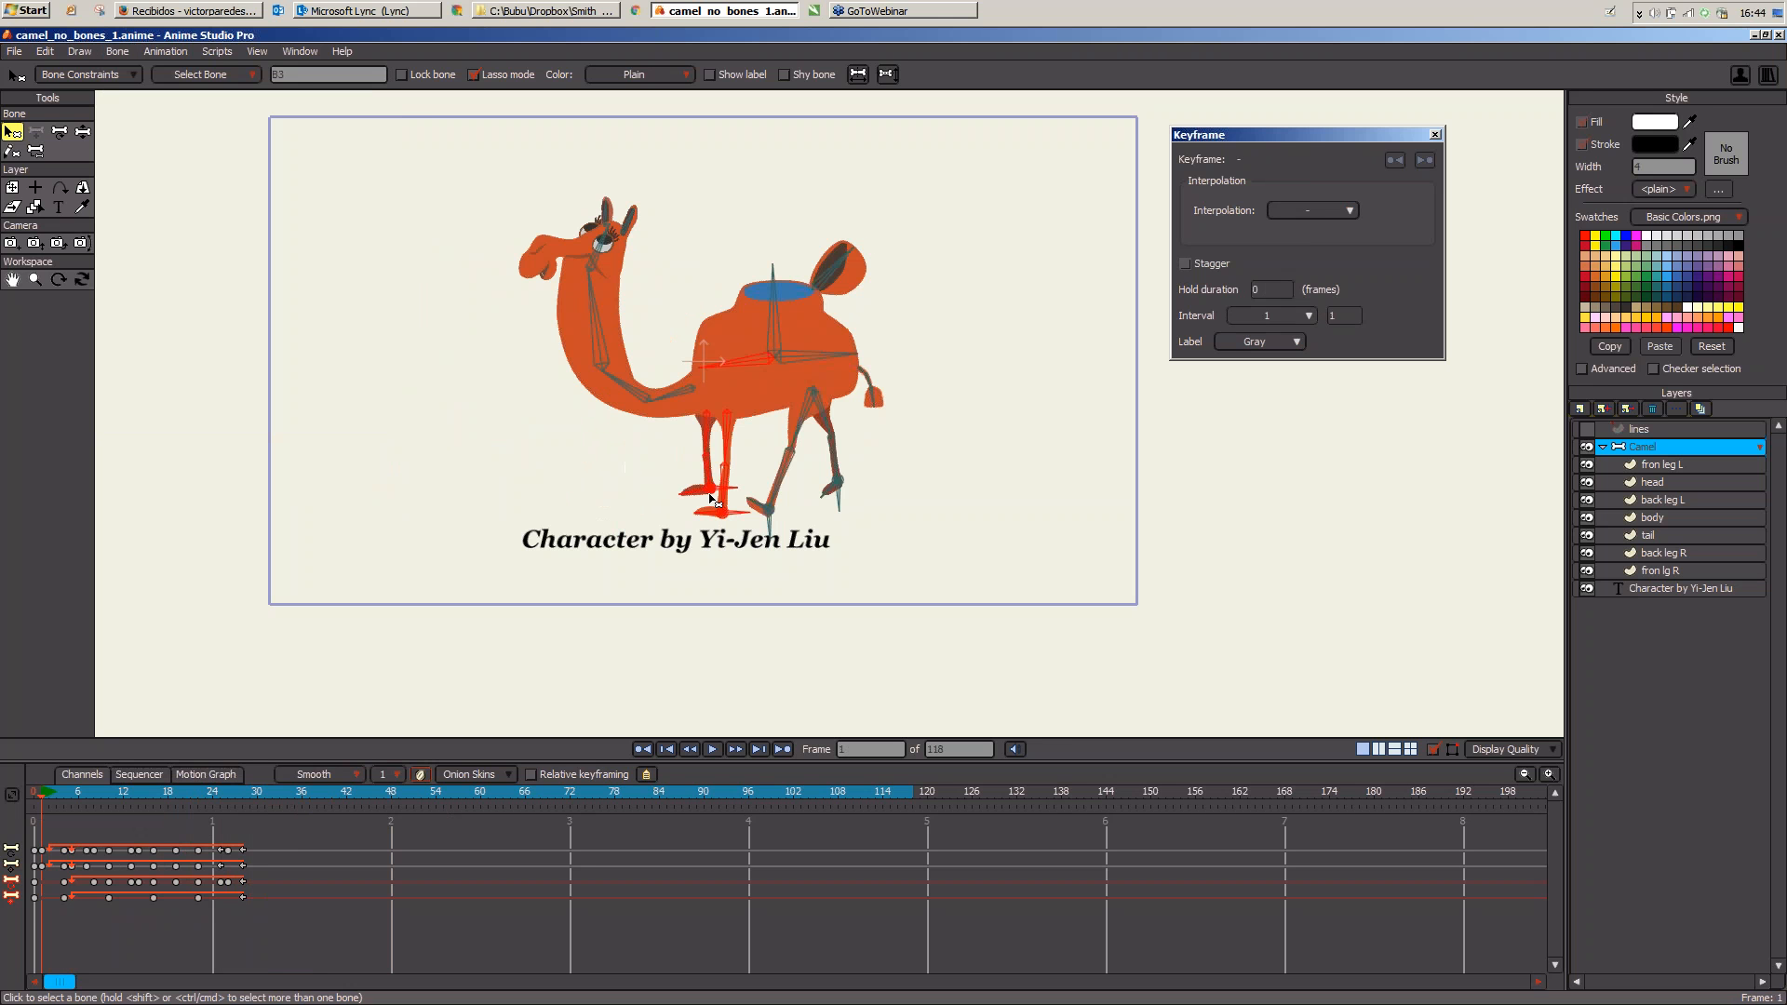
{"action": "left_click", "coordinate": [227, 513]}
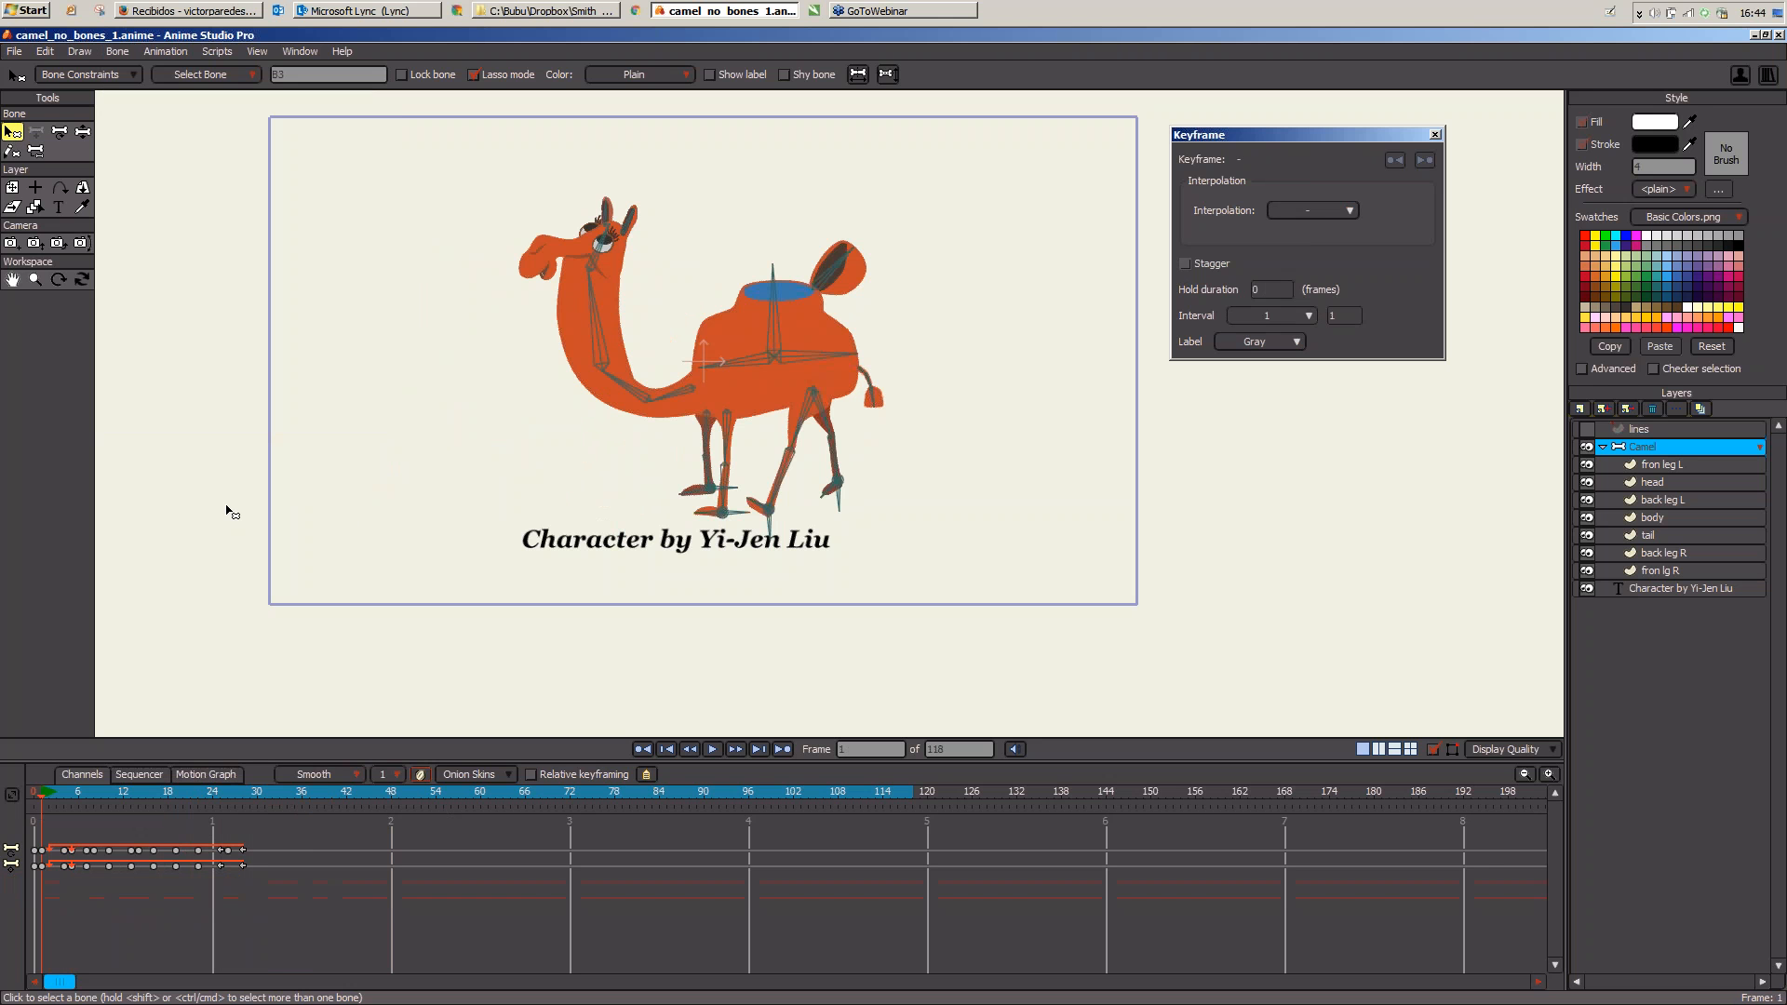
Step: At frame 0, turn on bone dynamics for the tail bone and play the animation to check the swing
{"action": "left_click", "coordinate": [44, 799]}
{"action": "left_click", "coordinate": [33, 799]}
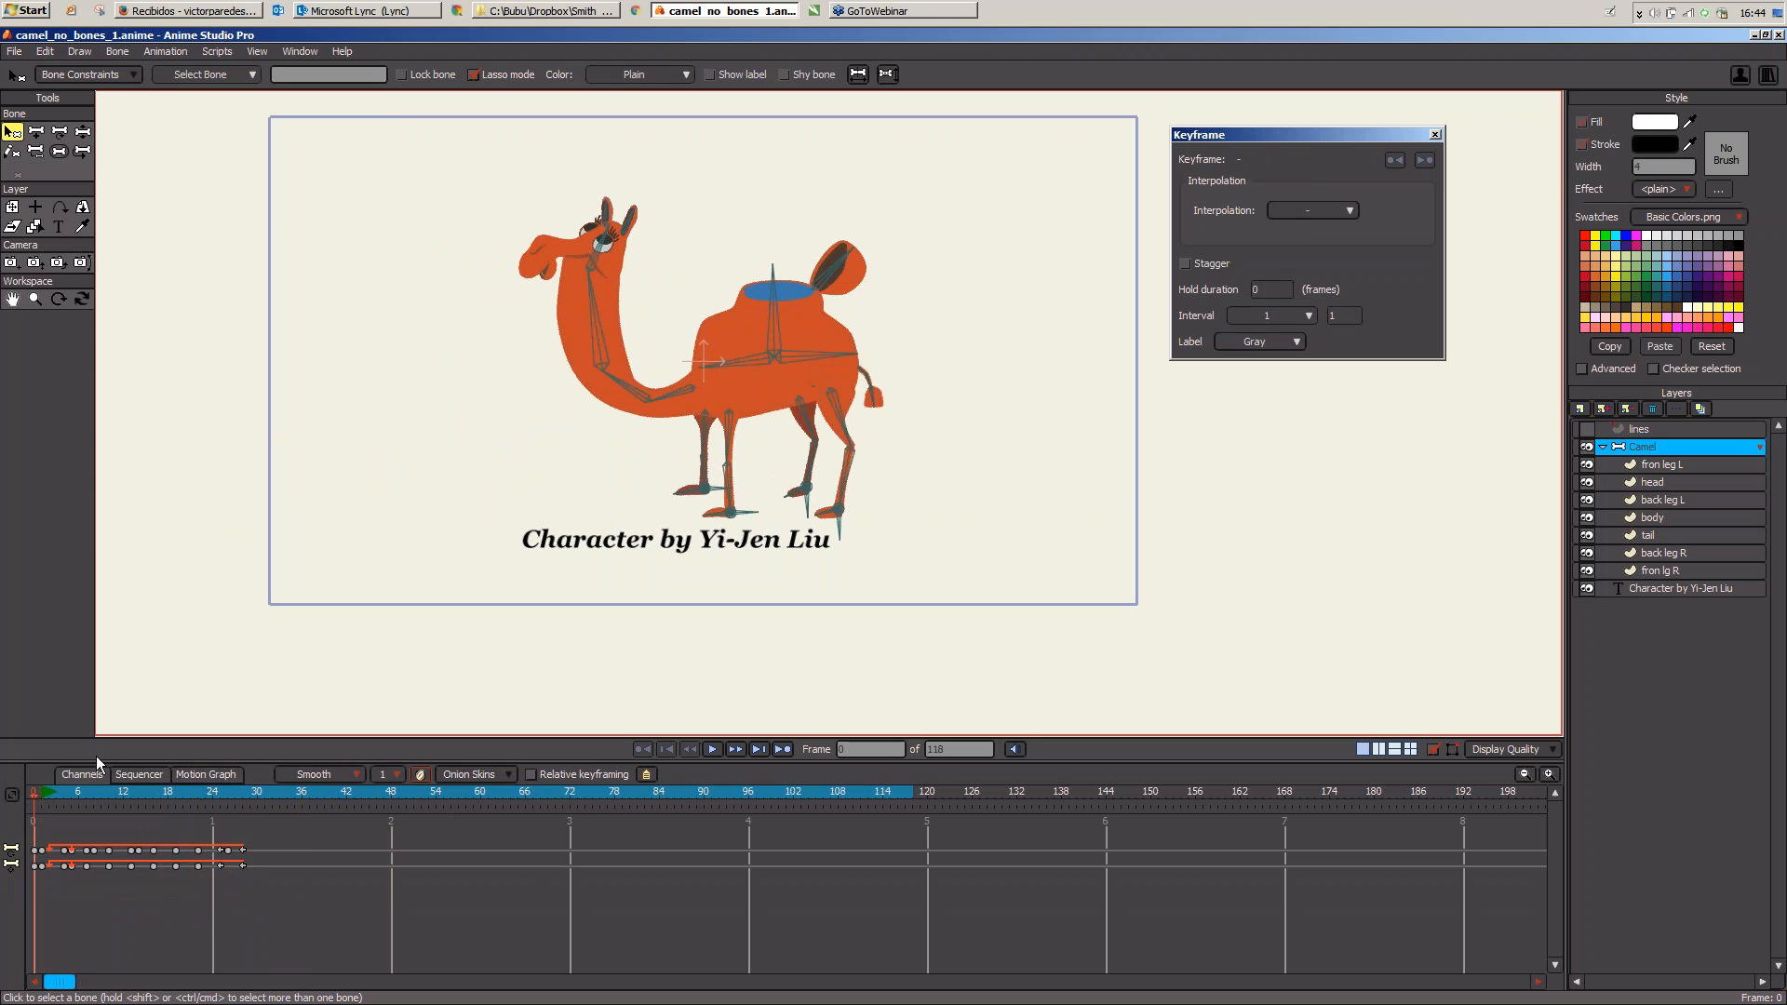
{"action": "left_click", "coordinate": [867, 396]}
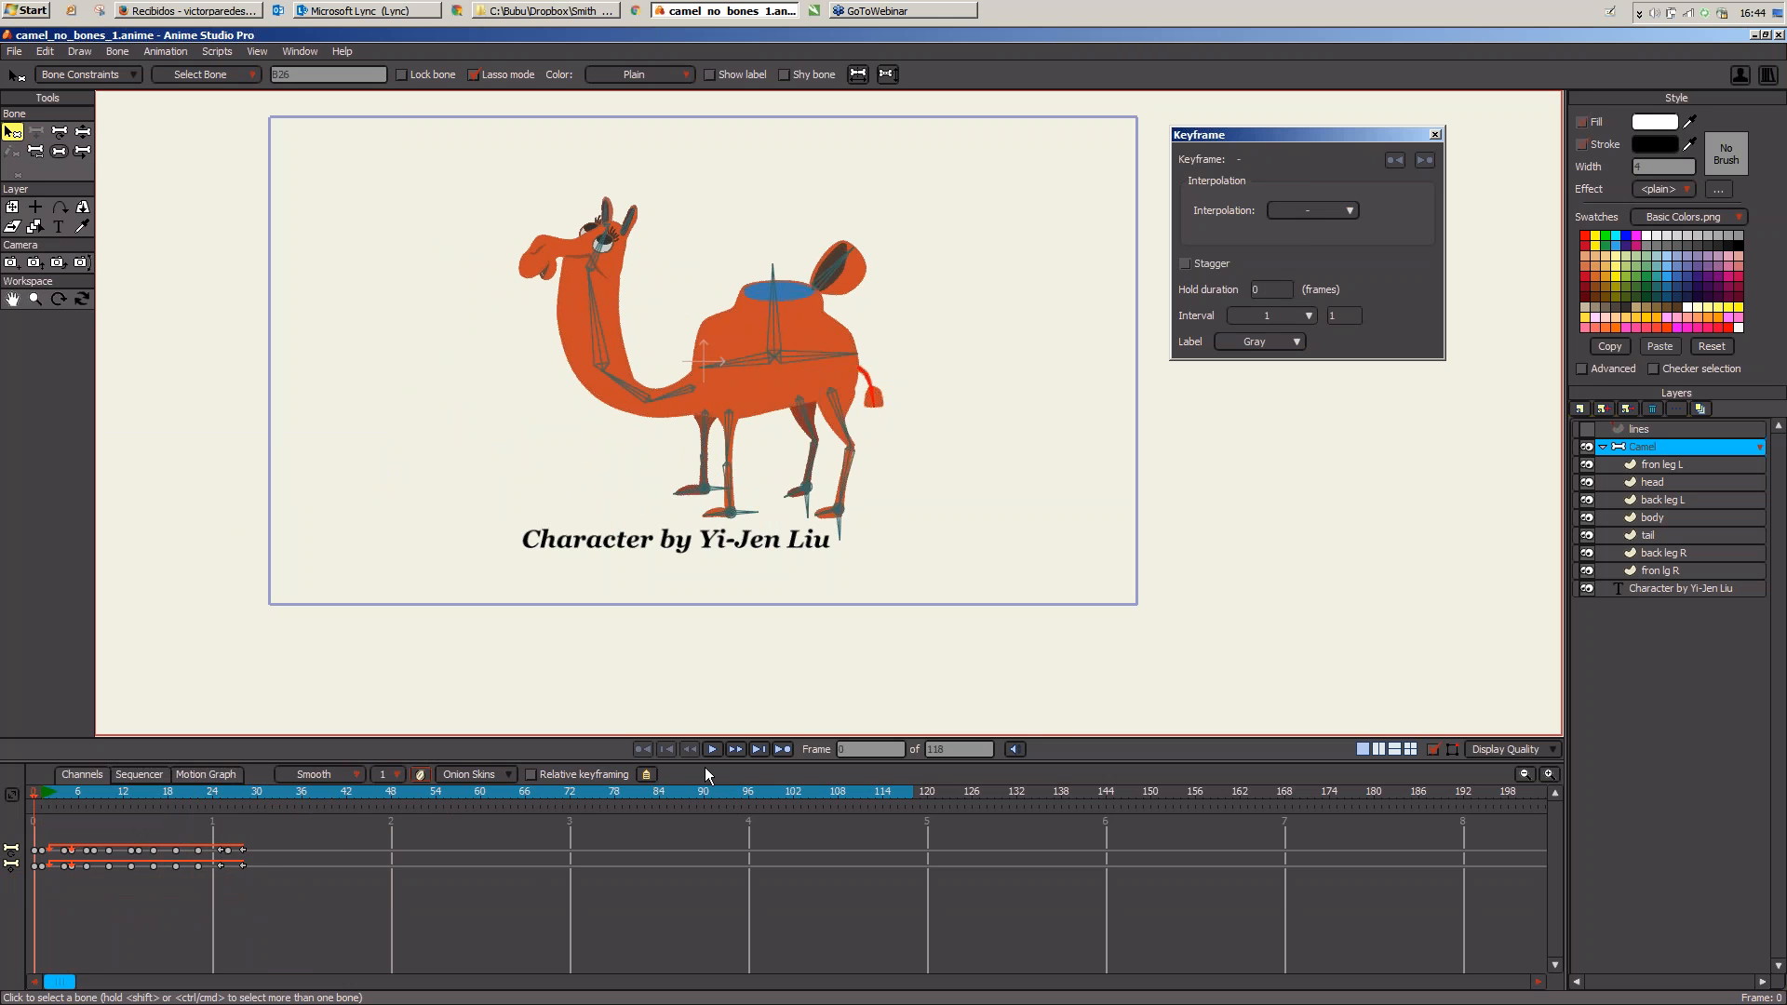
{"action": "left_click", "coordinate": [81, 74]}
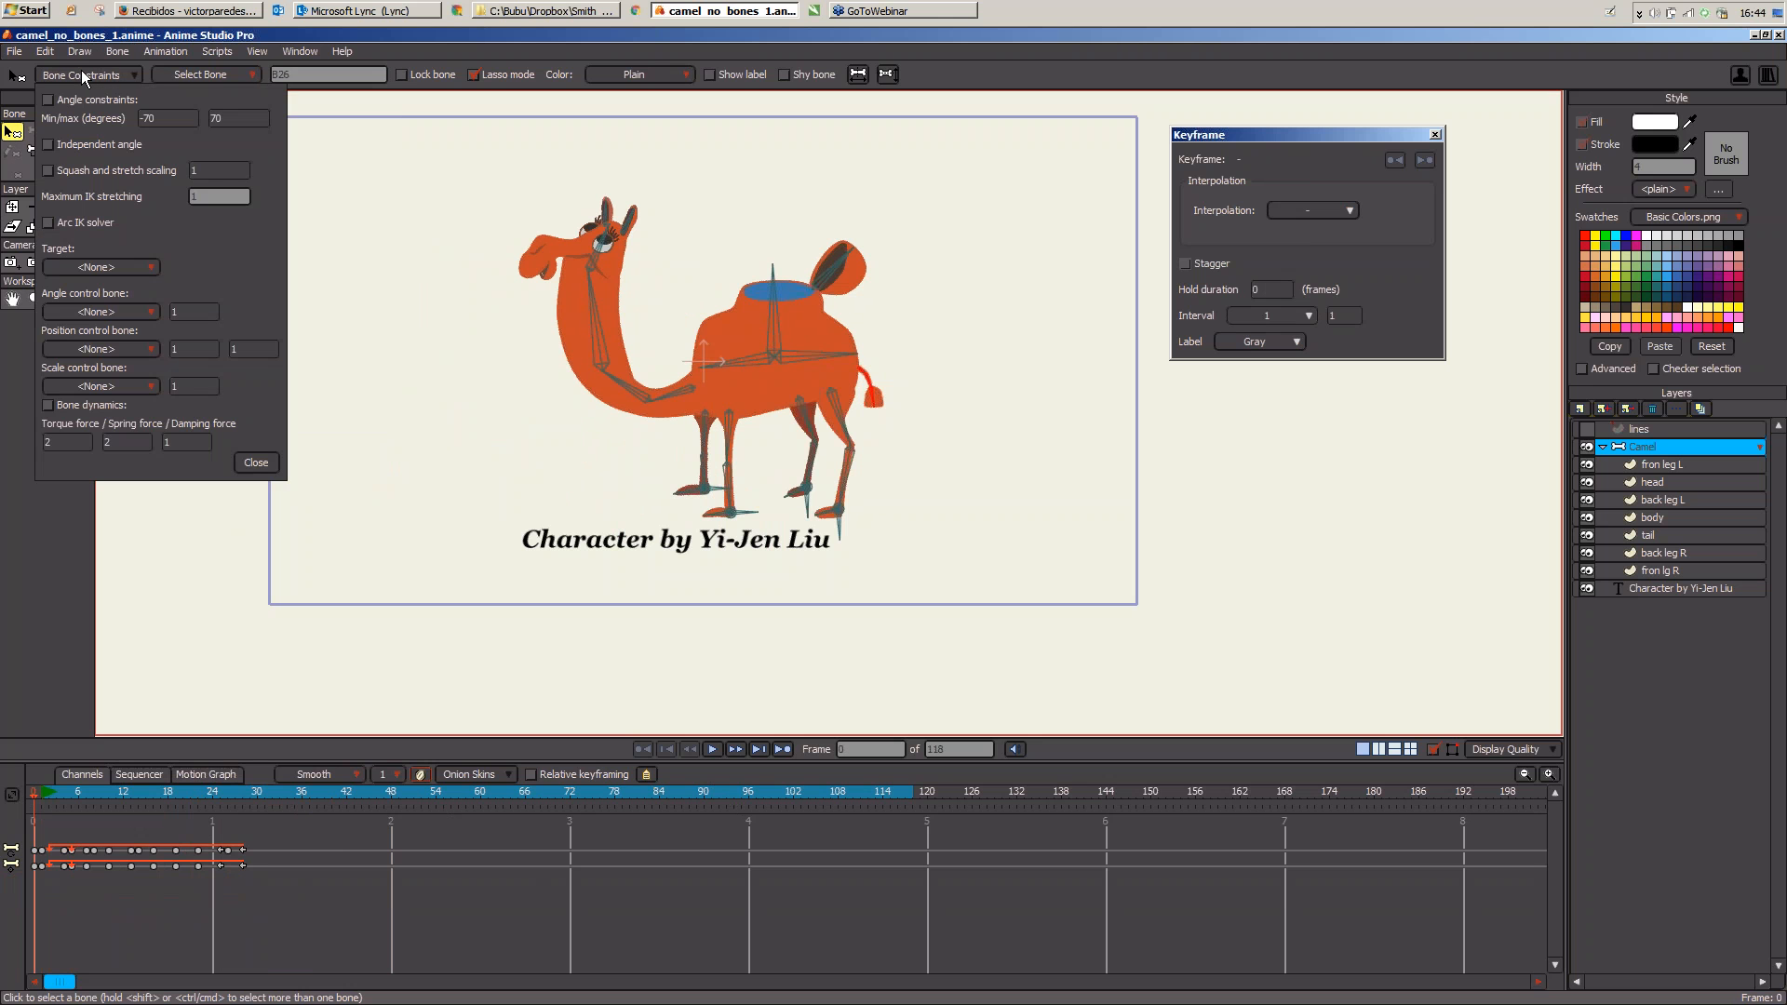
{"action": "left_click", "coordinate": [49, 405]}
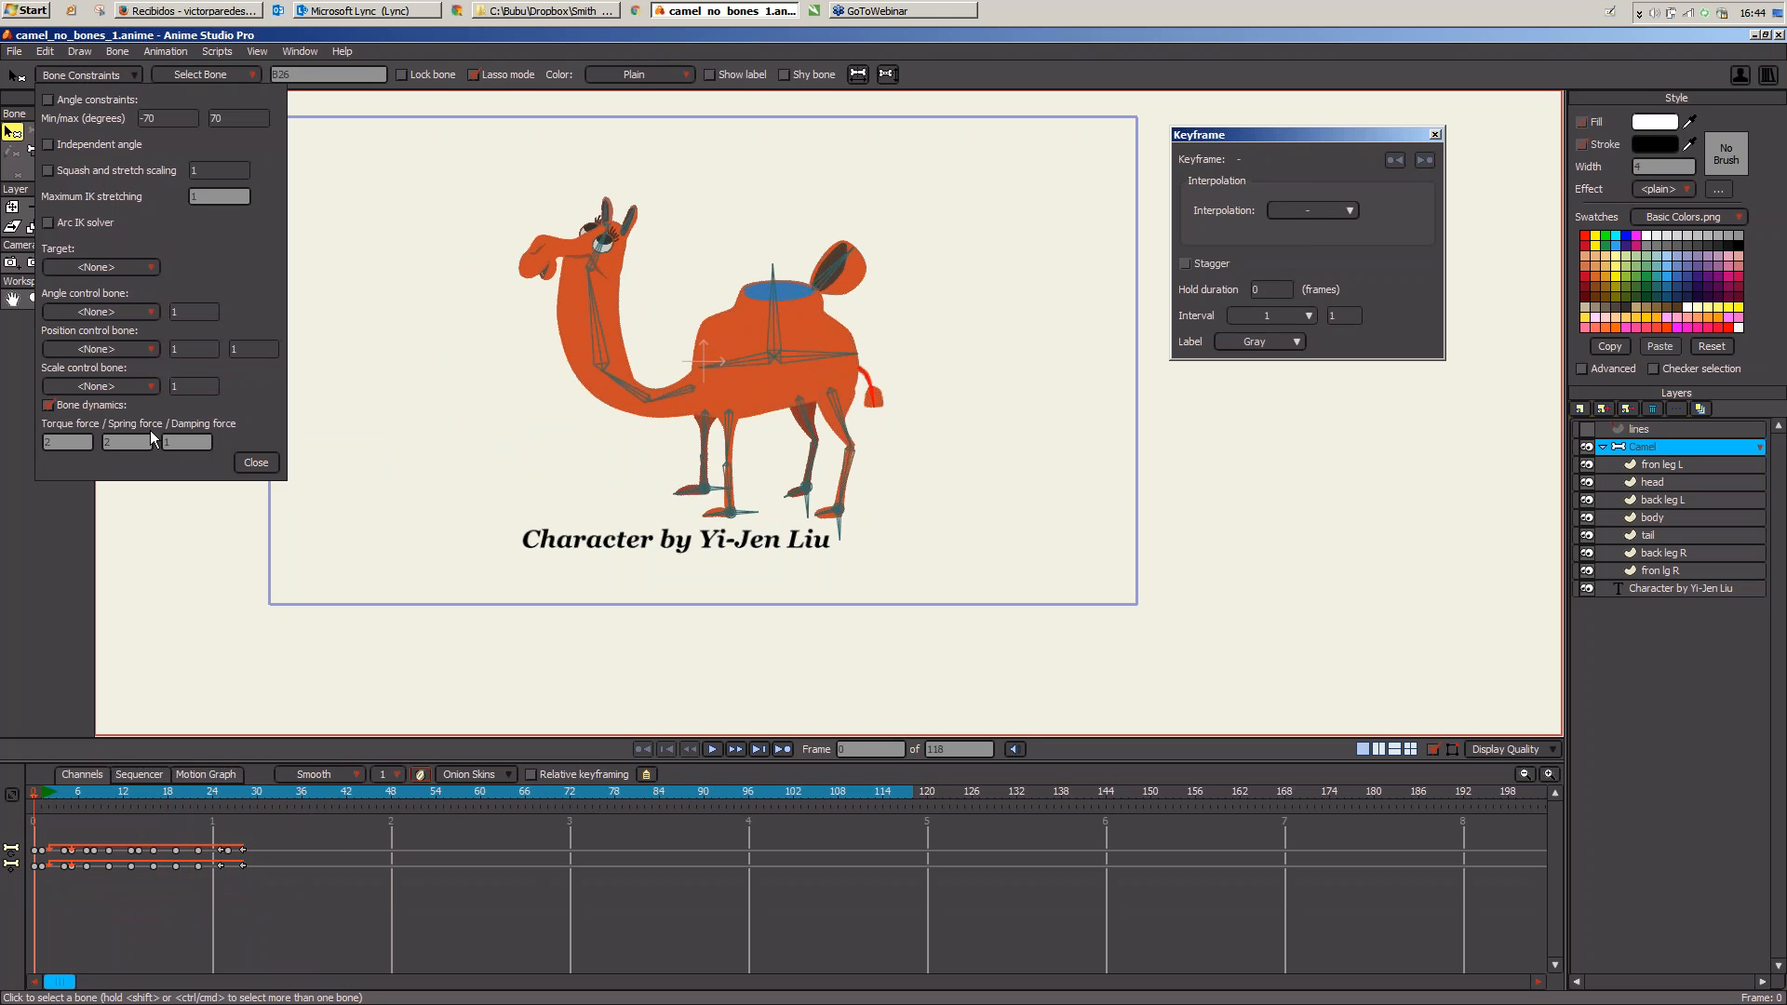
{"action": "left_click", "coordinate": [257, 463]}
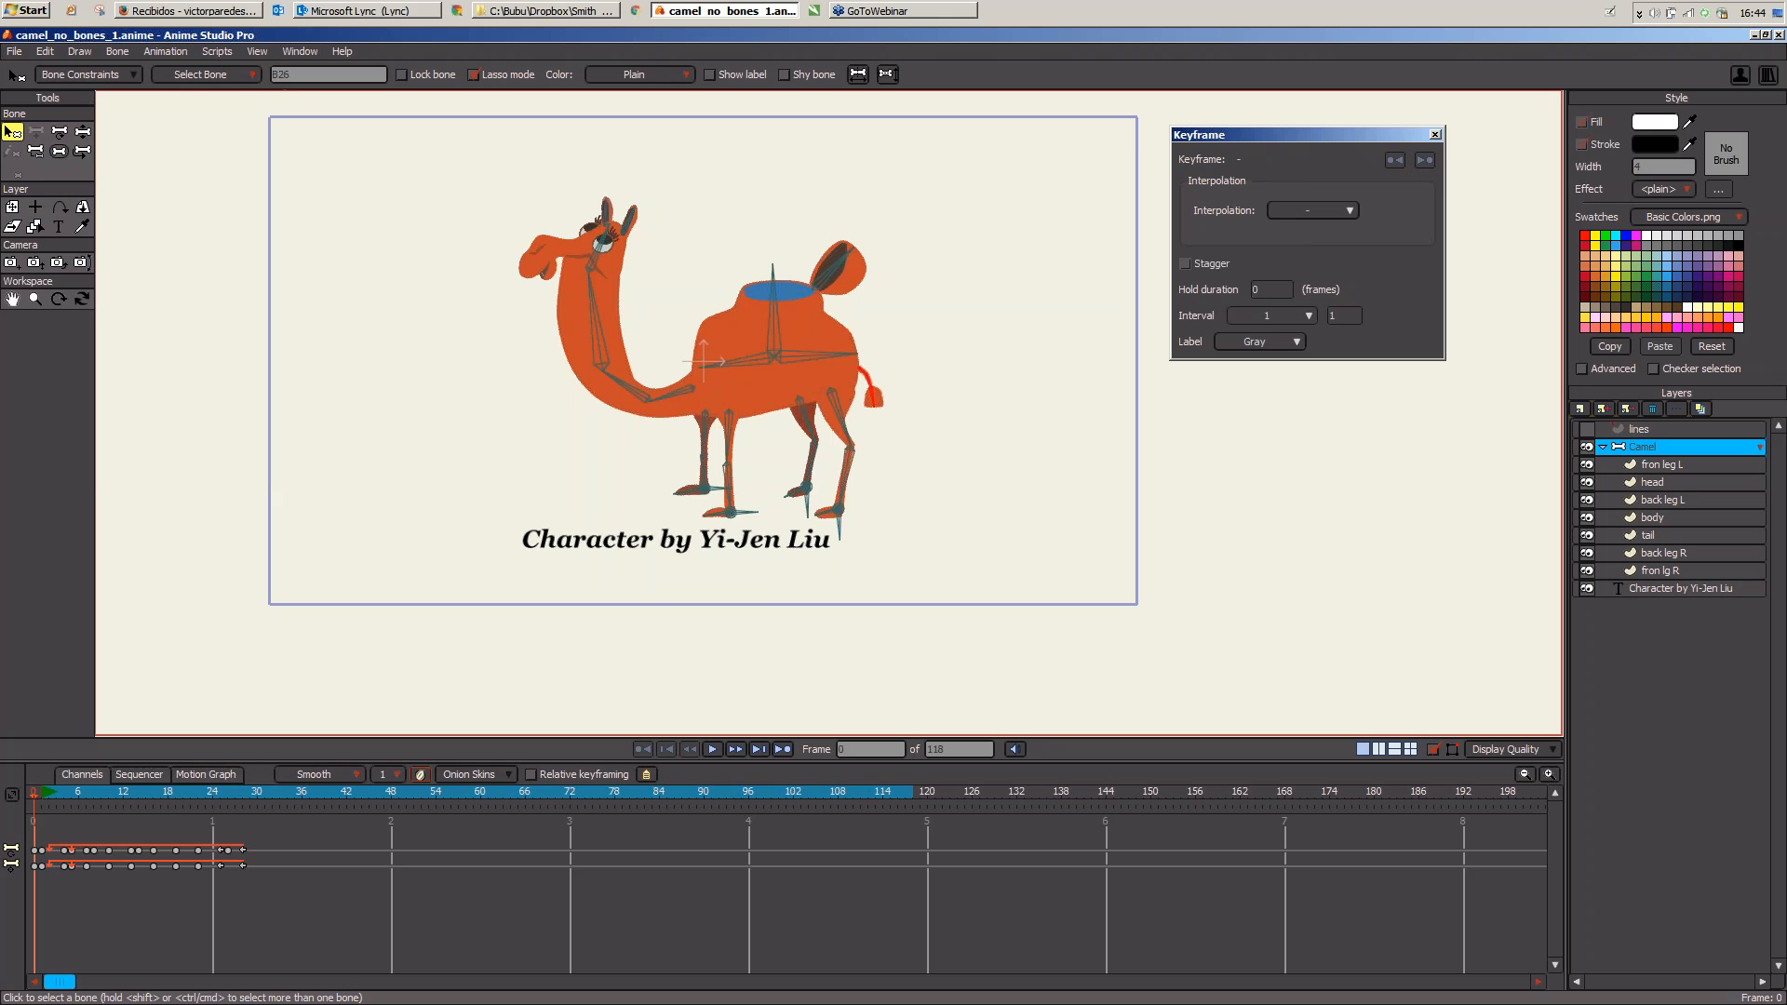
{"action": "left_click", "coordinate": [713, 751]}
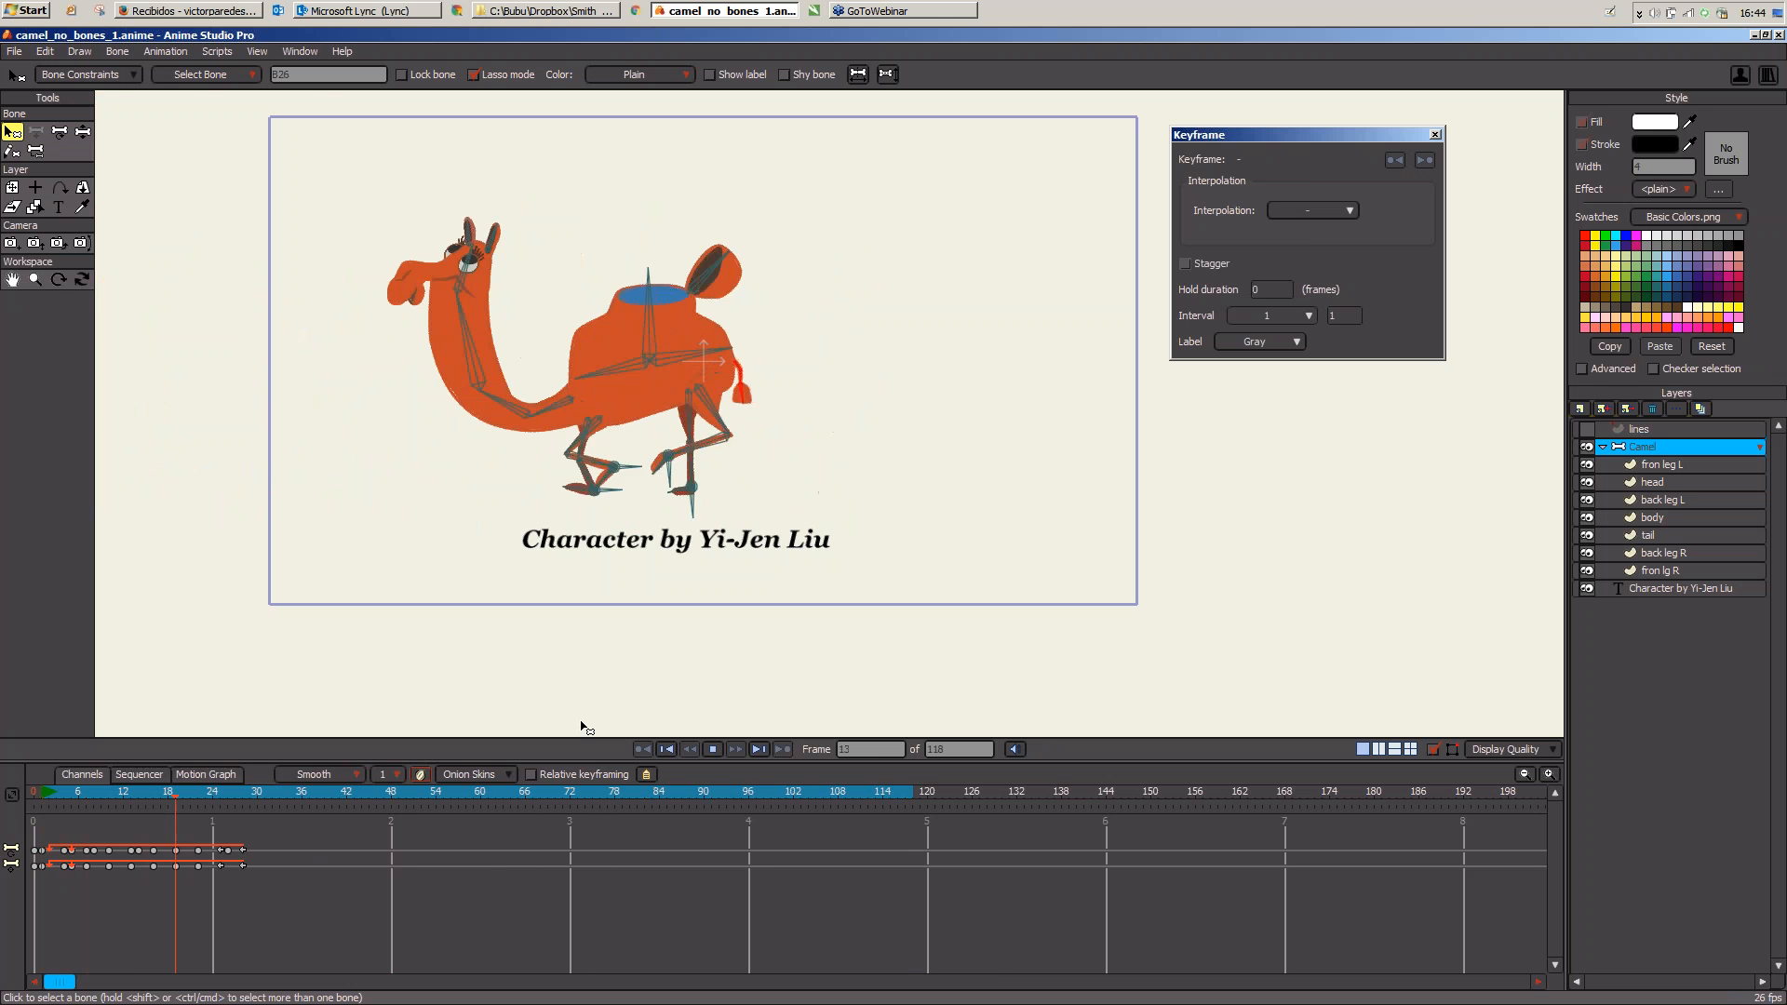
Step: Close the Keyframe window and lower the tail bone's torque force and spring force to 0.80 each
{"action": "left_click", "coordinate": [1434, 134]}
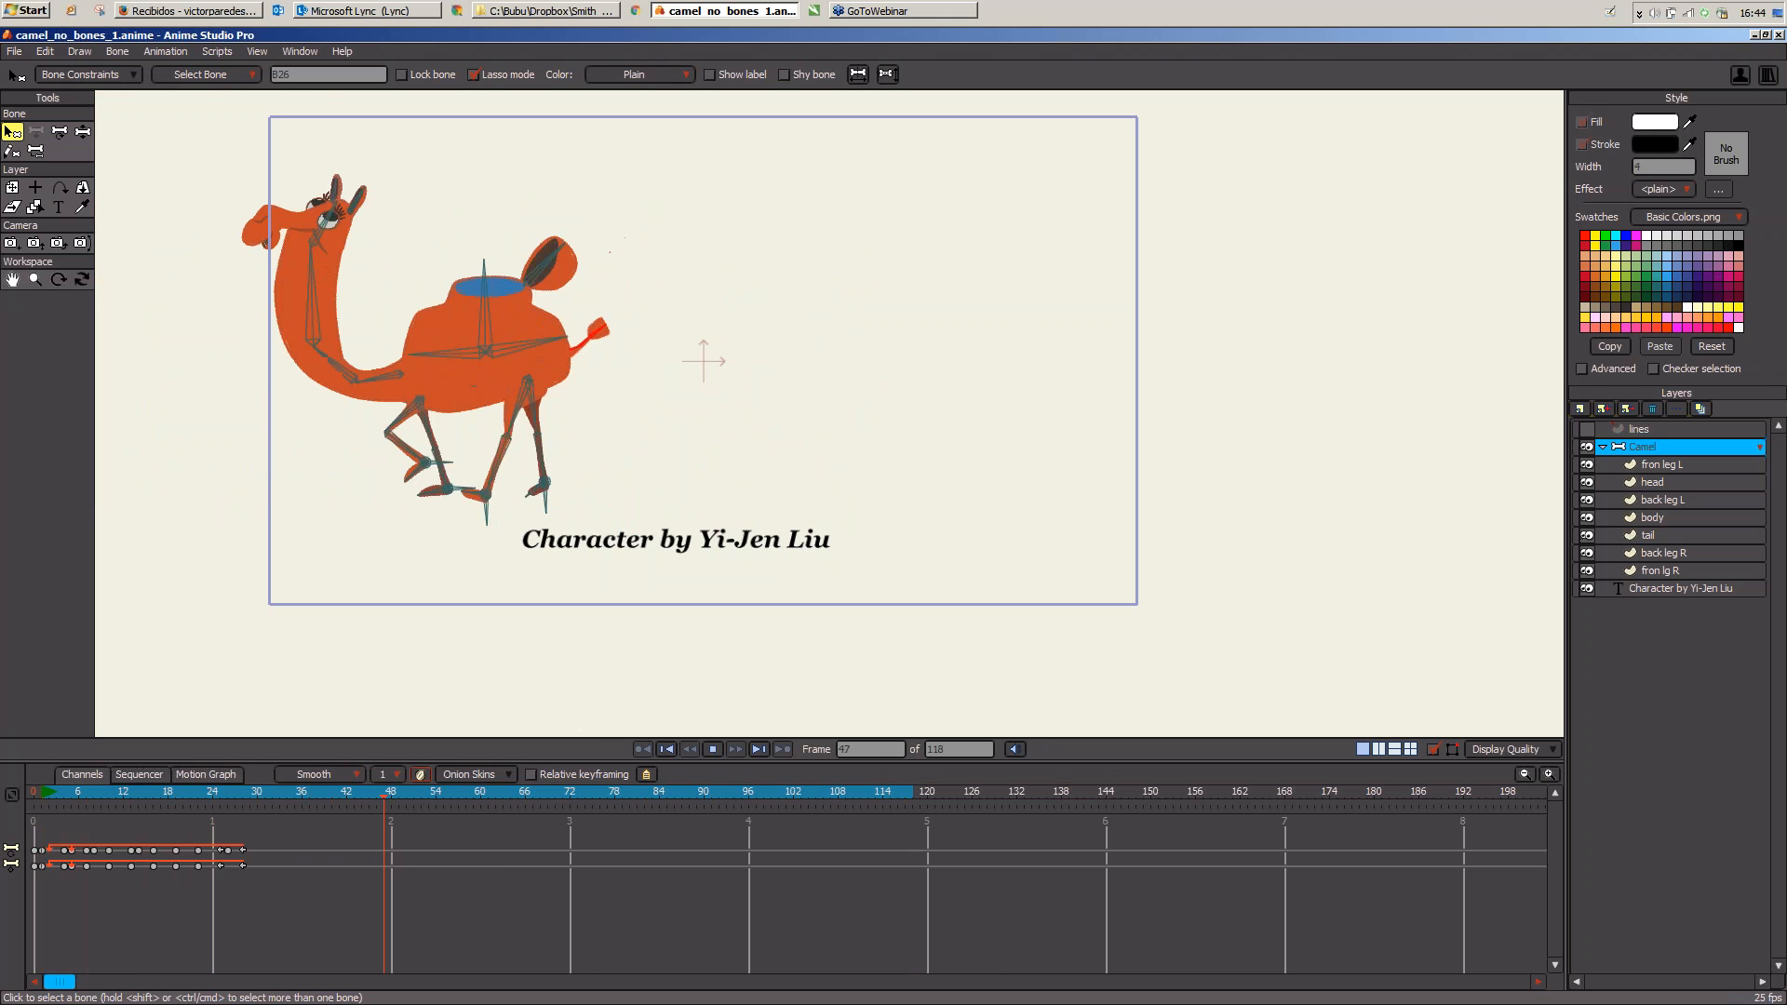
{"action": "left_click_drag", "start_coordinate": [1173, 369], "coordinate": [1534, 384]}
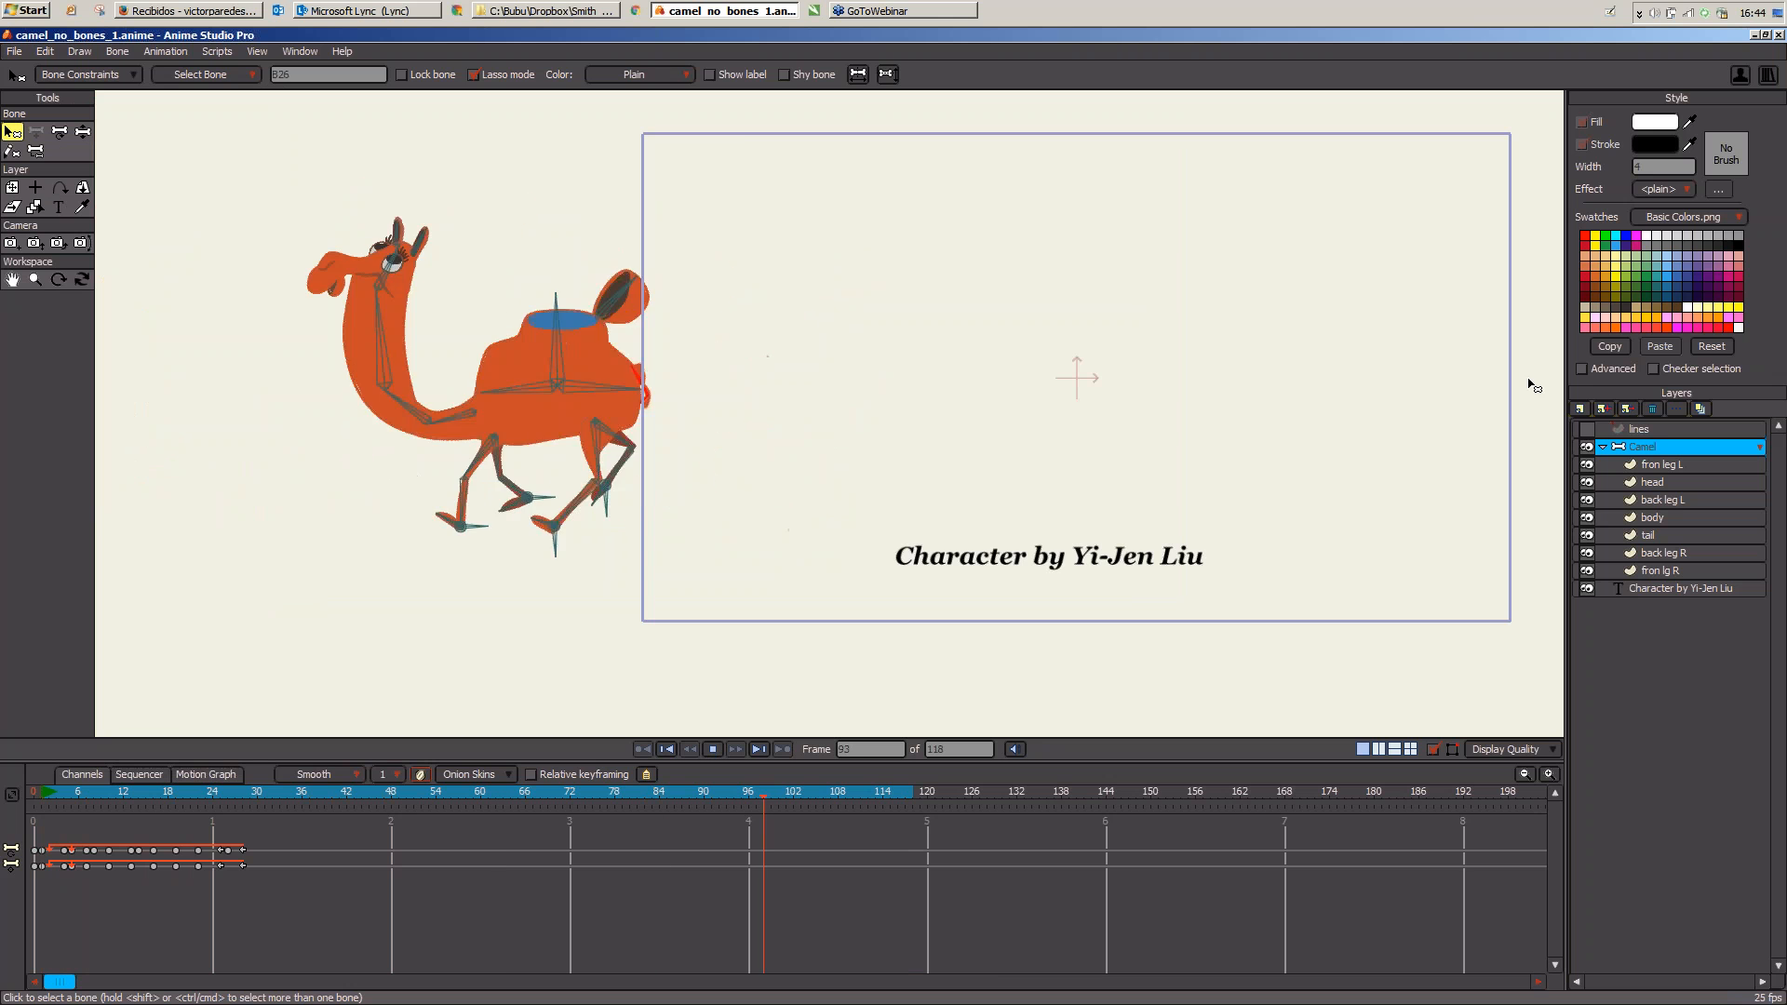
{"action": "left_click", "coordinate": [98, 76]}
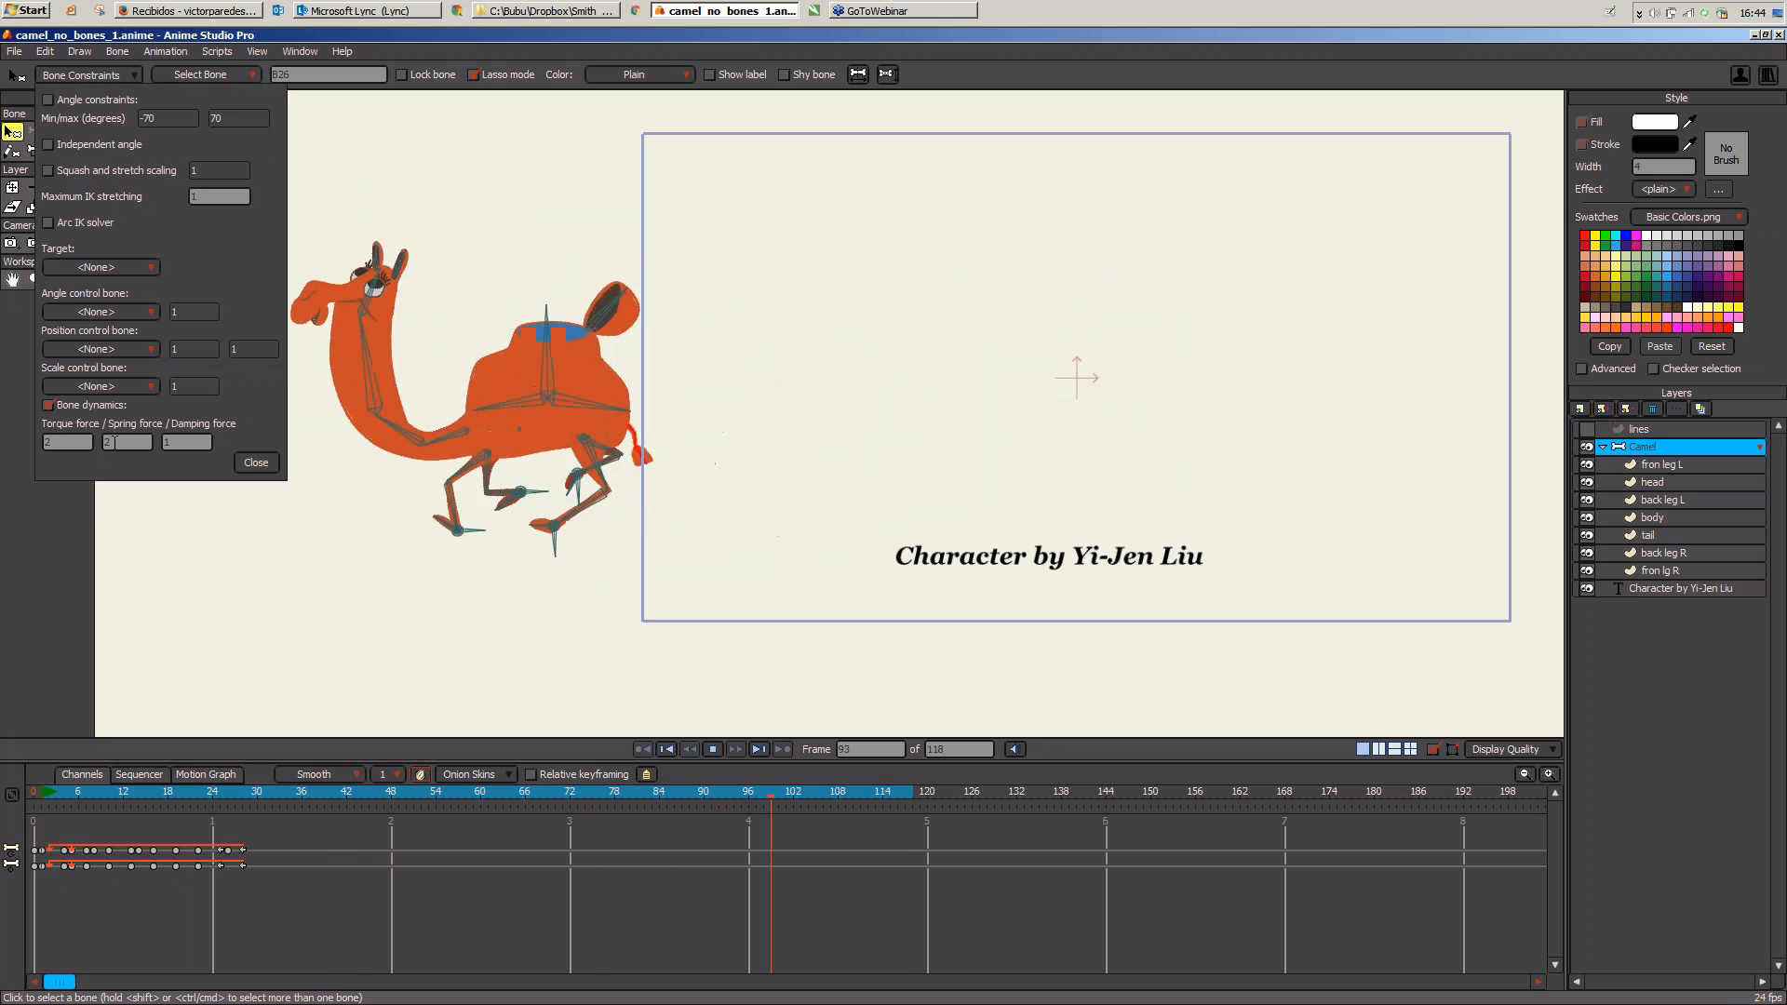
{"action": "left_click", "coordinate": [50, 445]}
{"action": "scroll", "coordinate": [51, 445], "scroll_direction": "down", "scroll_amount": 6}
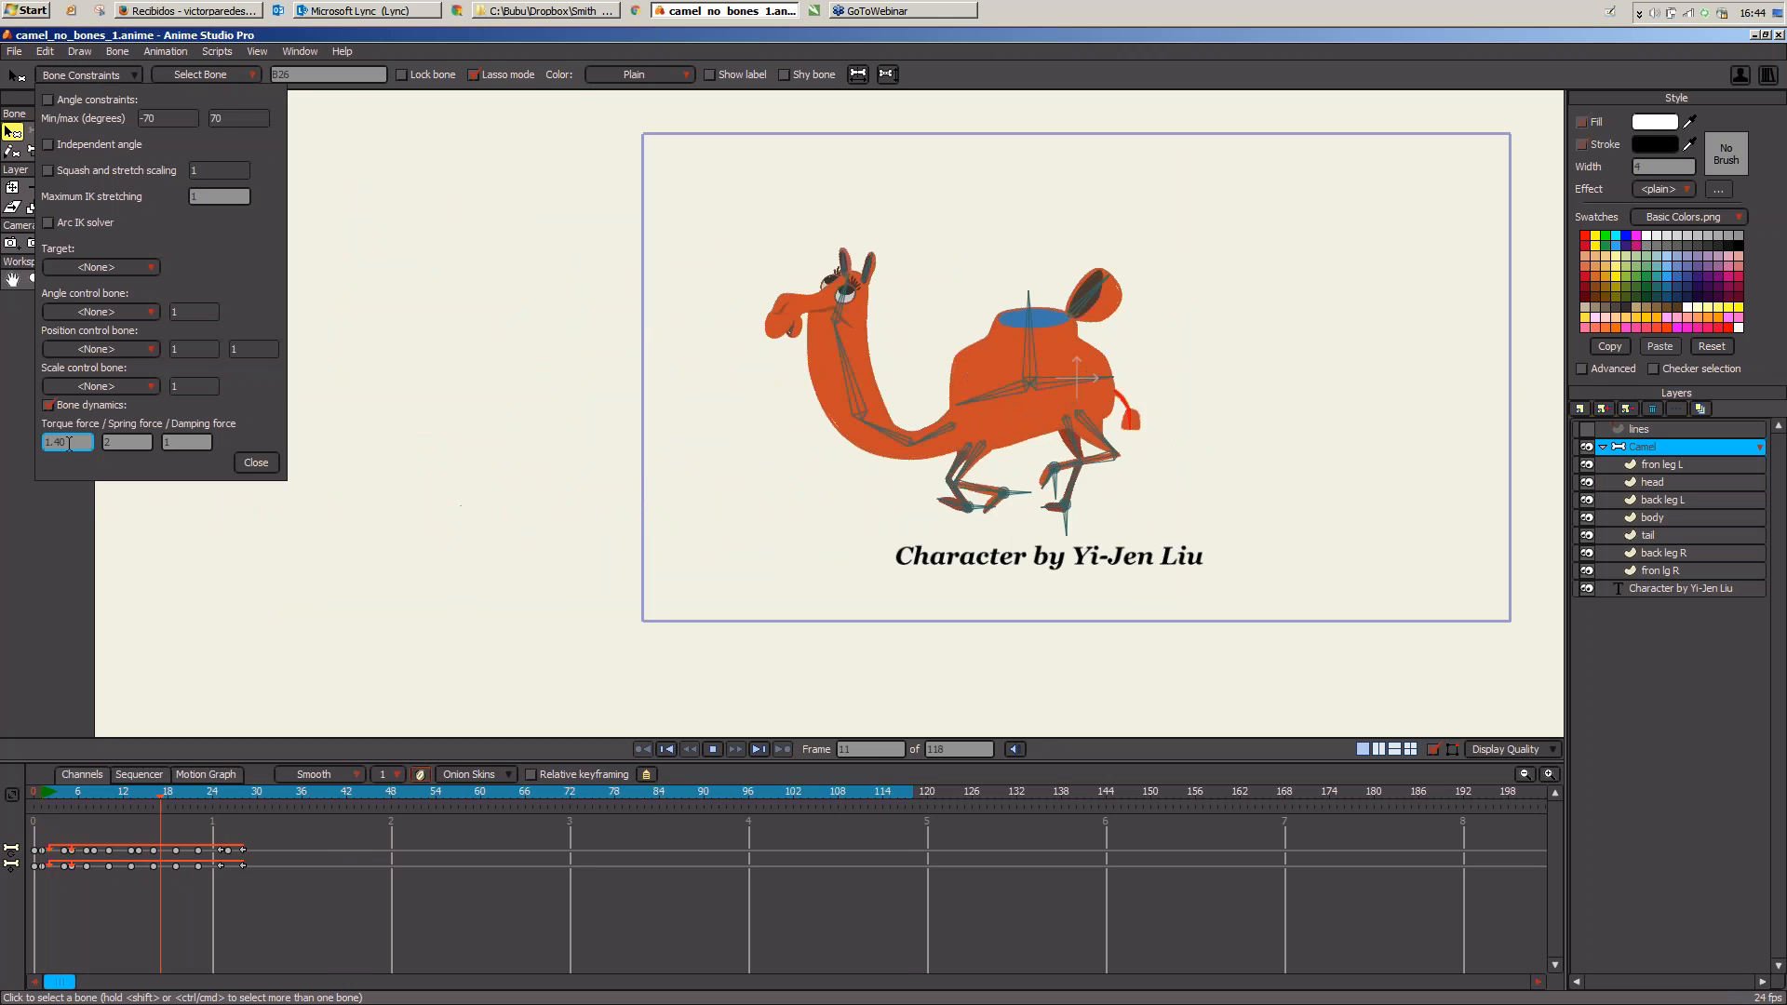
{"action": "scroll", "coordinate": [56, 444], "scroll_direction": "down", "scroll_amount": 7}
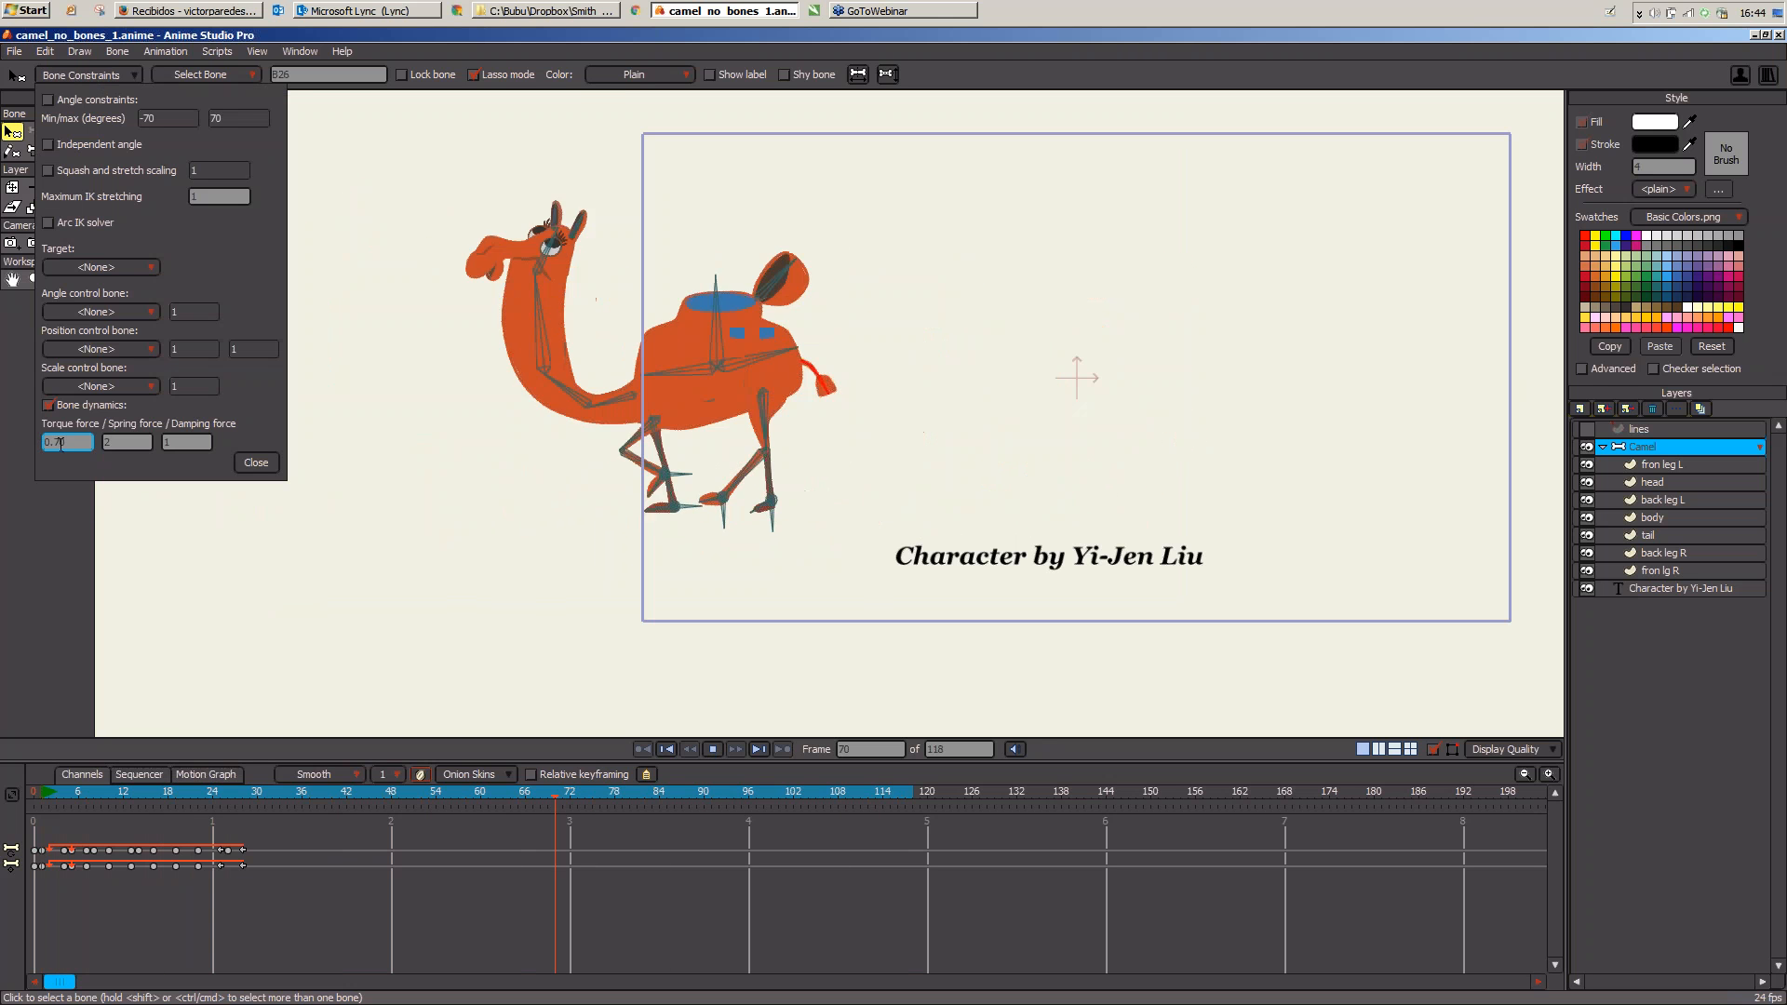
{"action": "scroll", "coordinate": [59, 443], "scroll_direction": "up", "scroll_amount": 1}
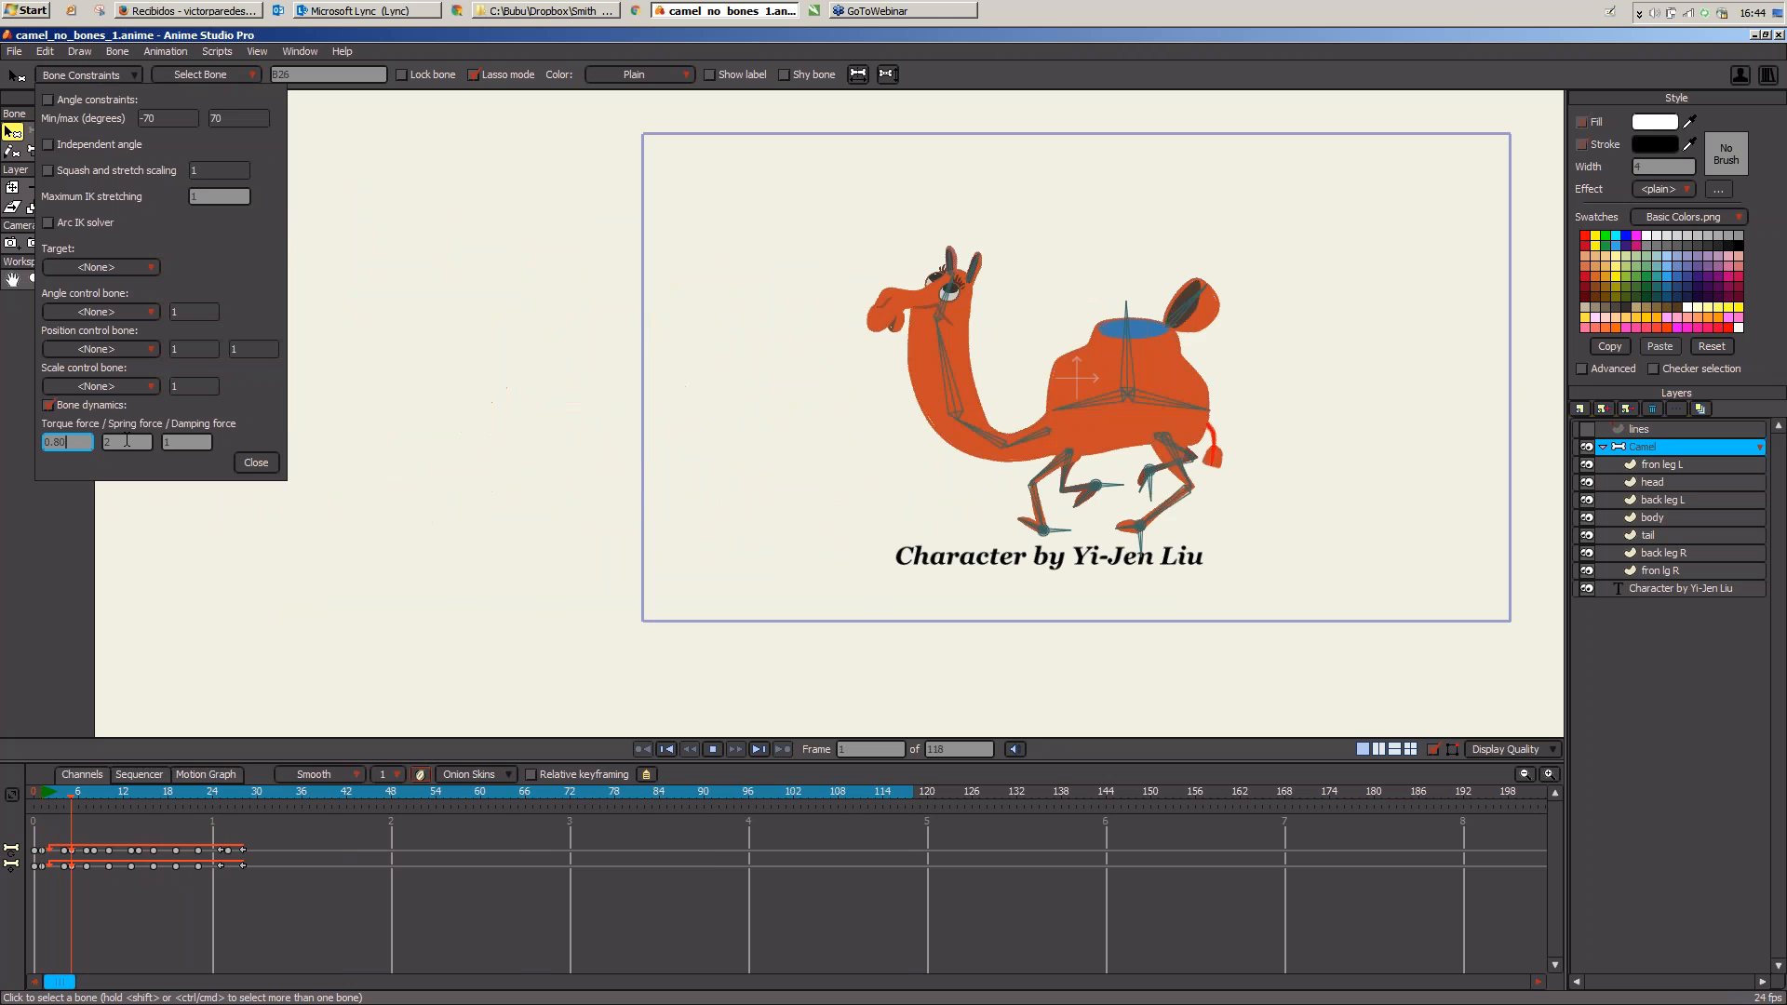
{"action": "left_click", "coordinate": [111, 444]}
{"action": "scroll", "coordinate": [112, 445], "scroll_direction": "down", "scroll_amount": 12}
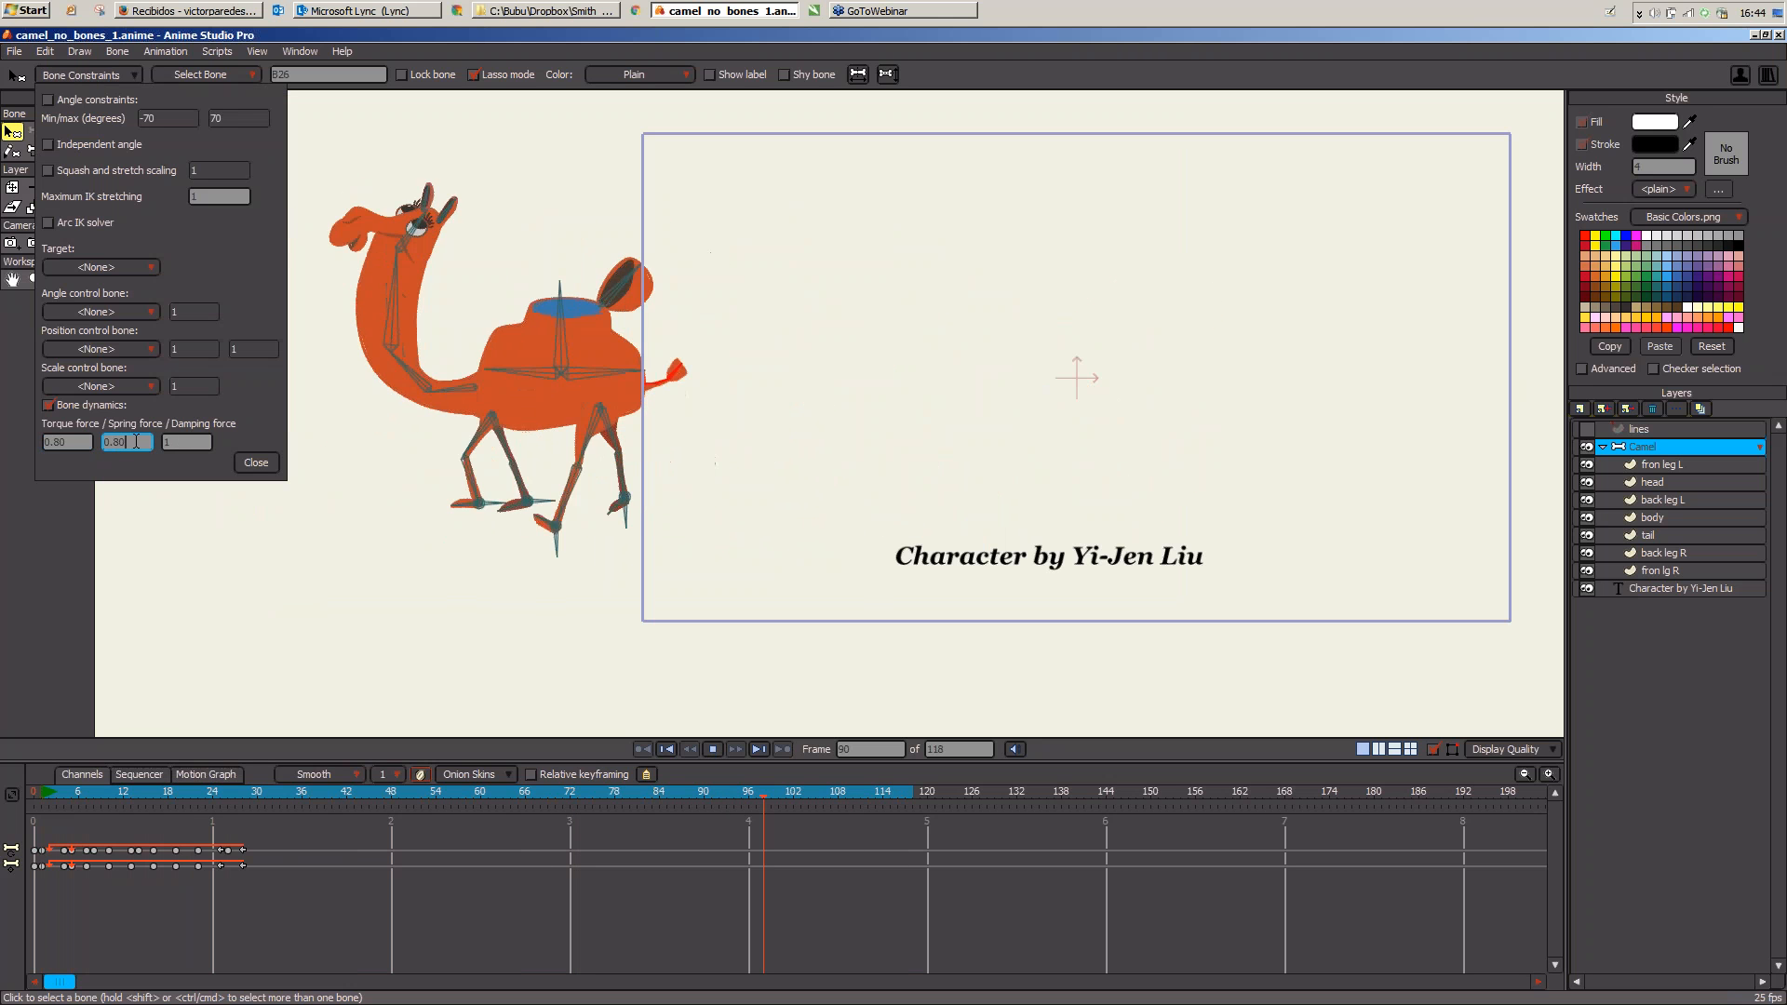
Step: Set both the torque force and the spring force of the tail bone to 0.40
{"action": "left_click", "coordinate": [64, 442]}
{"action": "scroll", "coordinate": [64, 442], "scroll_direction": "down", "scroll_amount": 4}
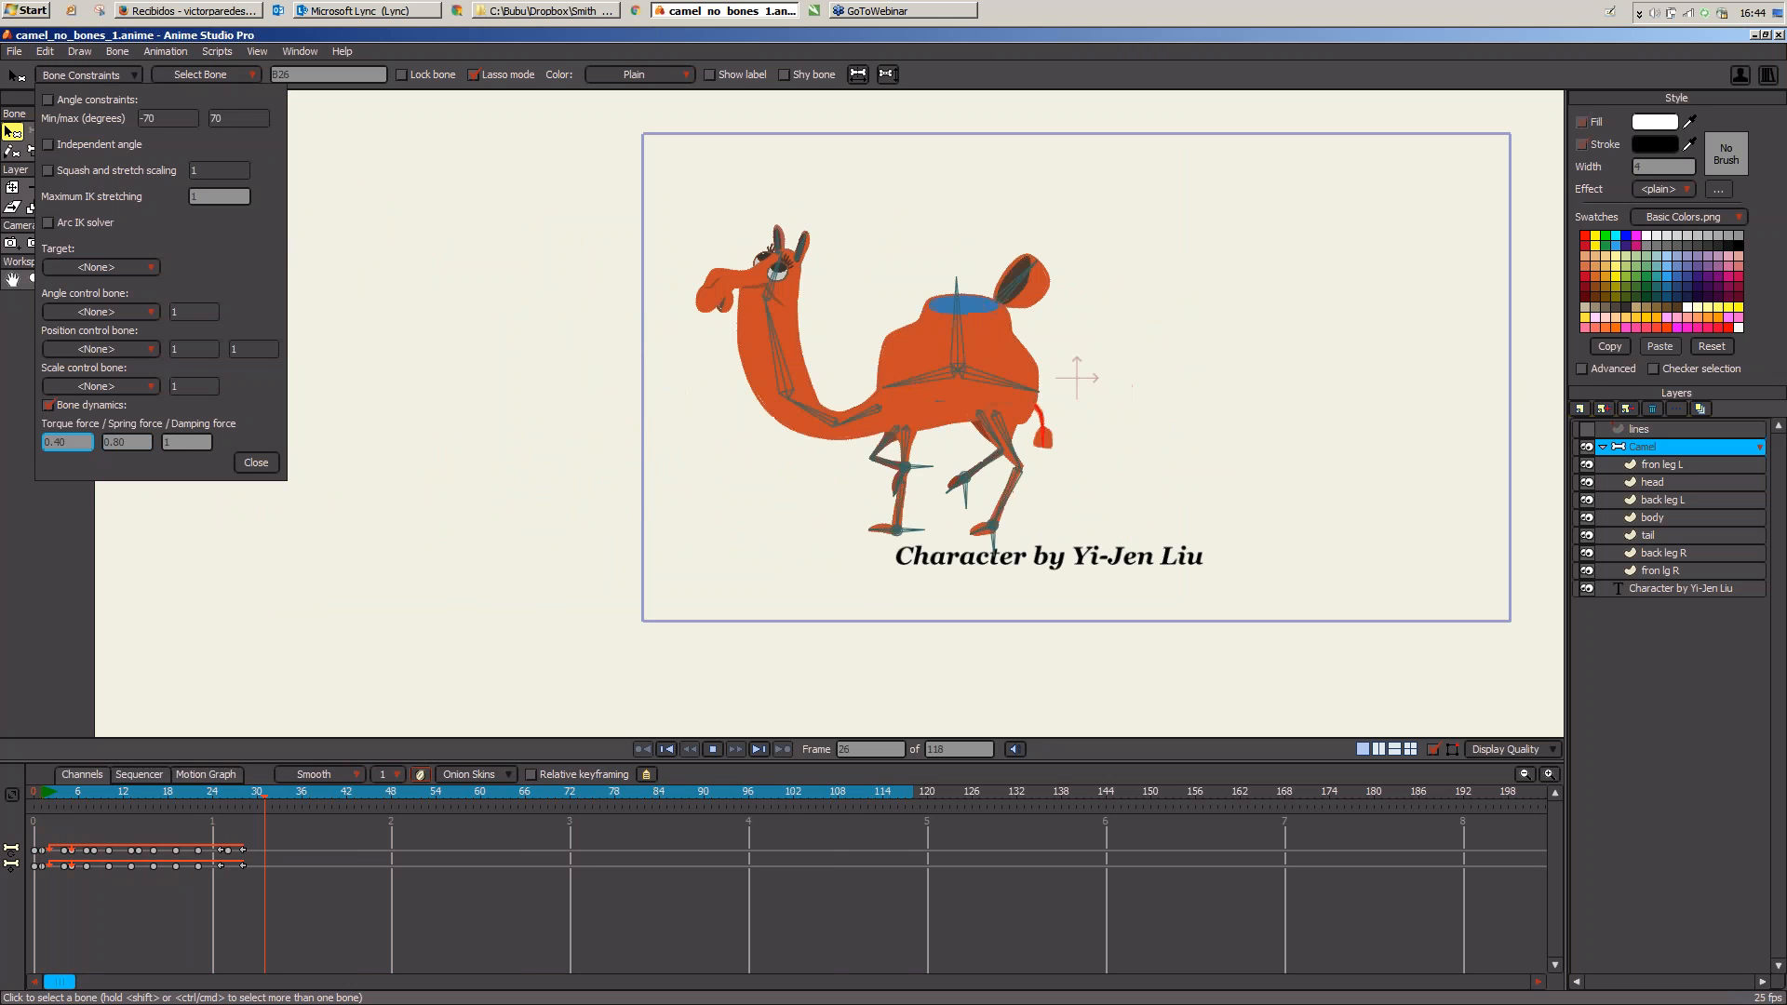
{"action": "key", "text": "Tab"}
{"action": "type", "text": "0.40"}
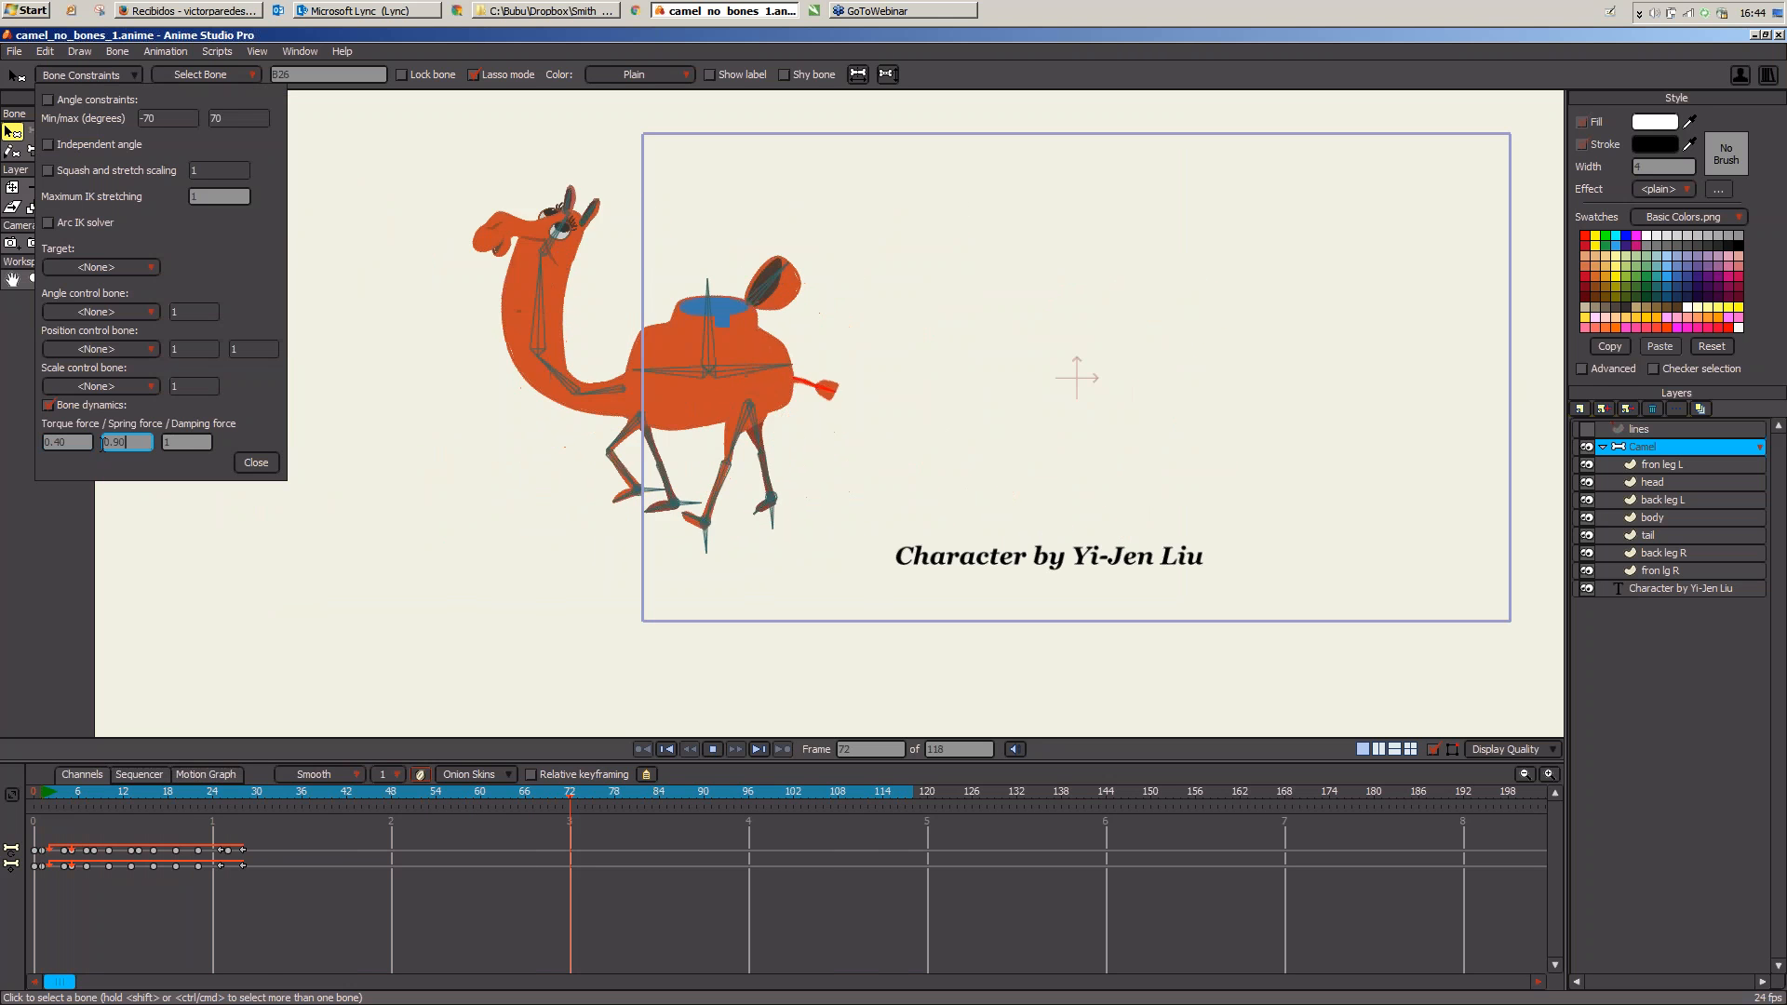
Step: Set the tail bone's damping force to 1.40 and its spring force to 0.50
{"action": "left_click", "coordinate": [209, 448]}
{"action": "scroll", "coordinate": [209, 448], "scroll_direction": "up", "scroll_amount": 2}
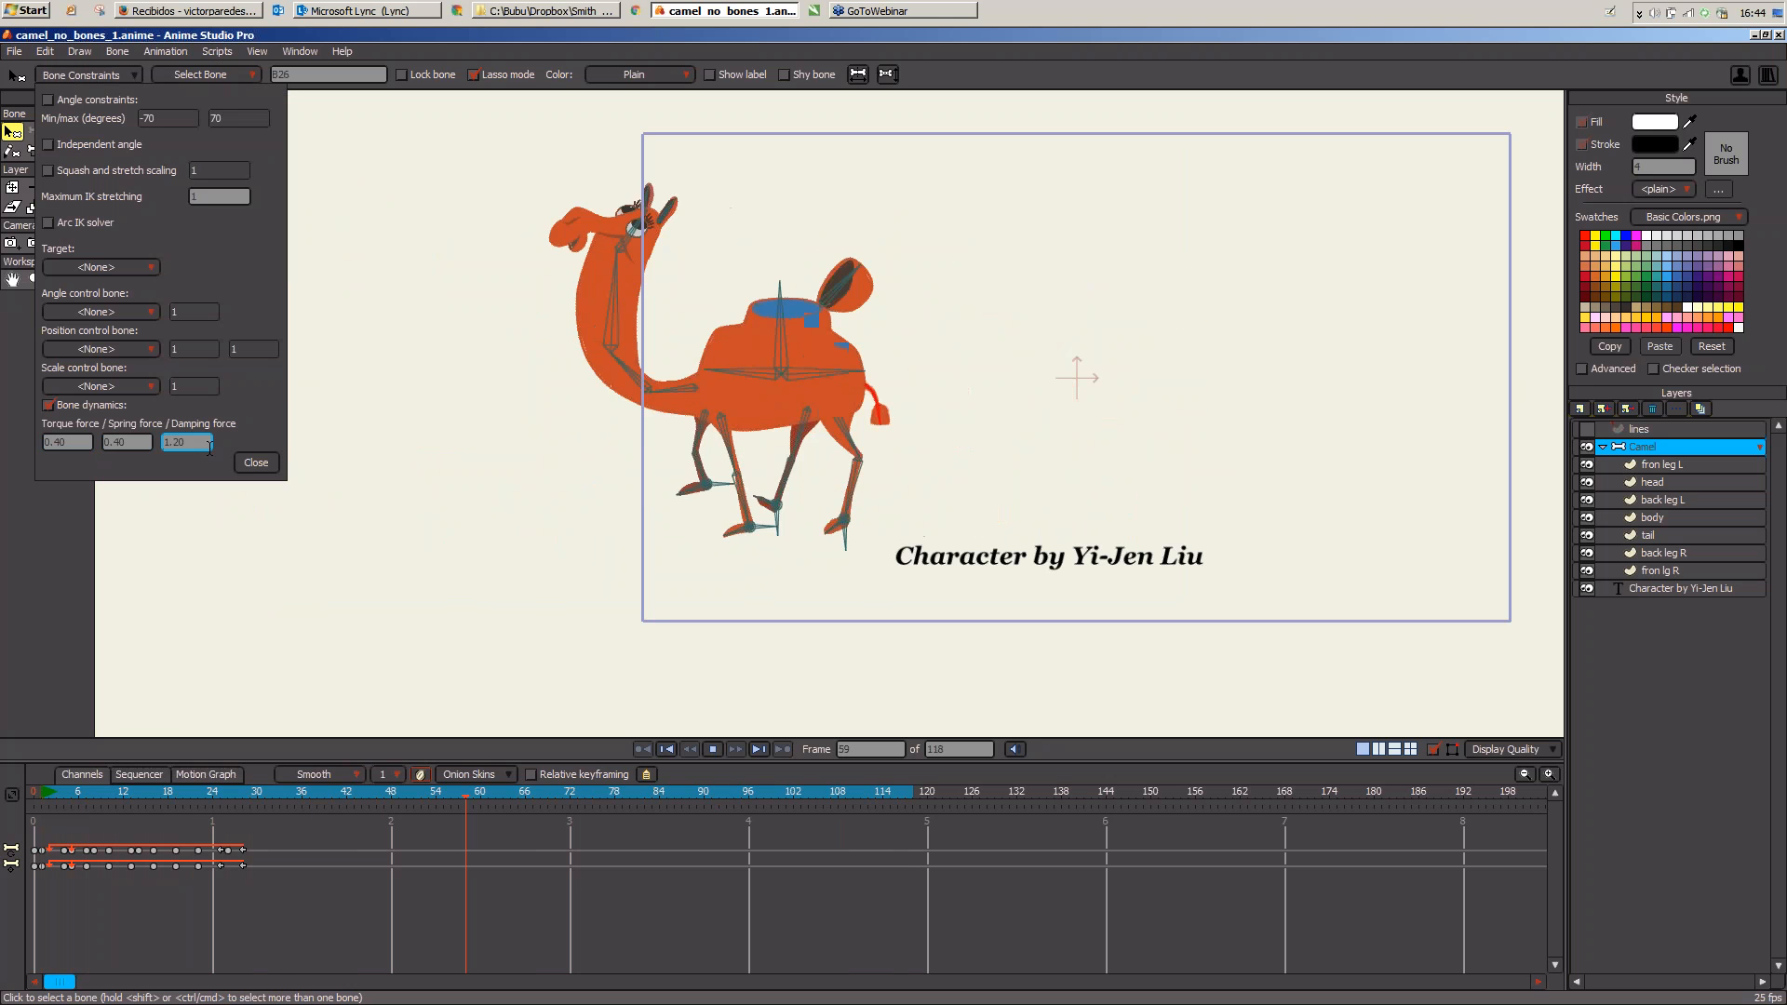
{"action": "scroll", "coordinate": [210, 448], "scroll_direction": "up", "scroll_amount": 2}
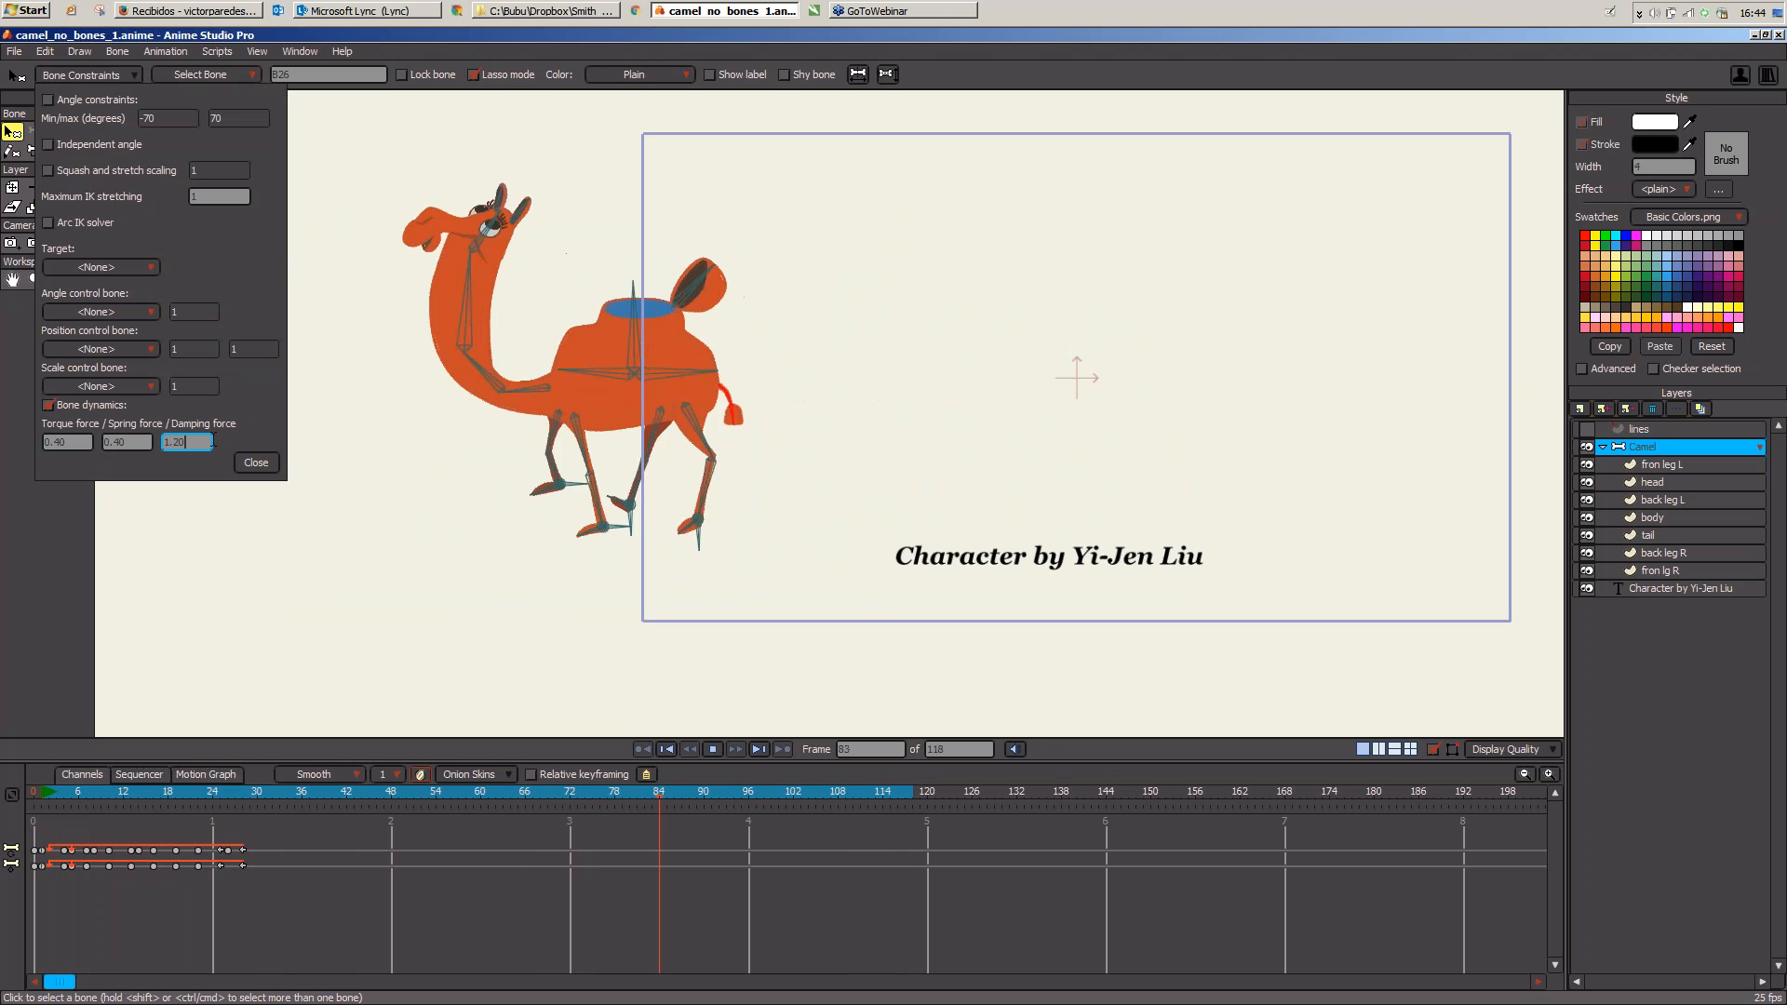
{"action": "left_click", "coordinate": [145, 440]}
{"action": "scroll", "coordinate": [145, 441], "scroll_direction": "up", "scroll_amount": 1}
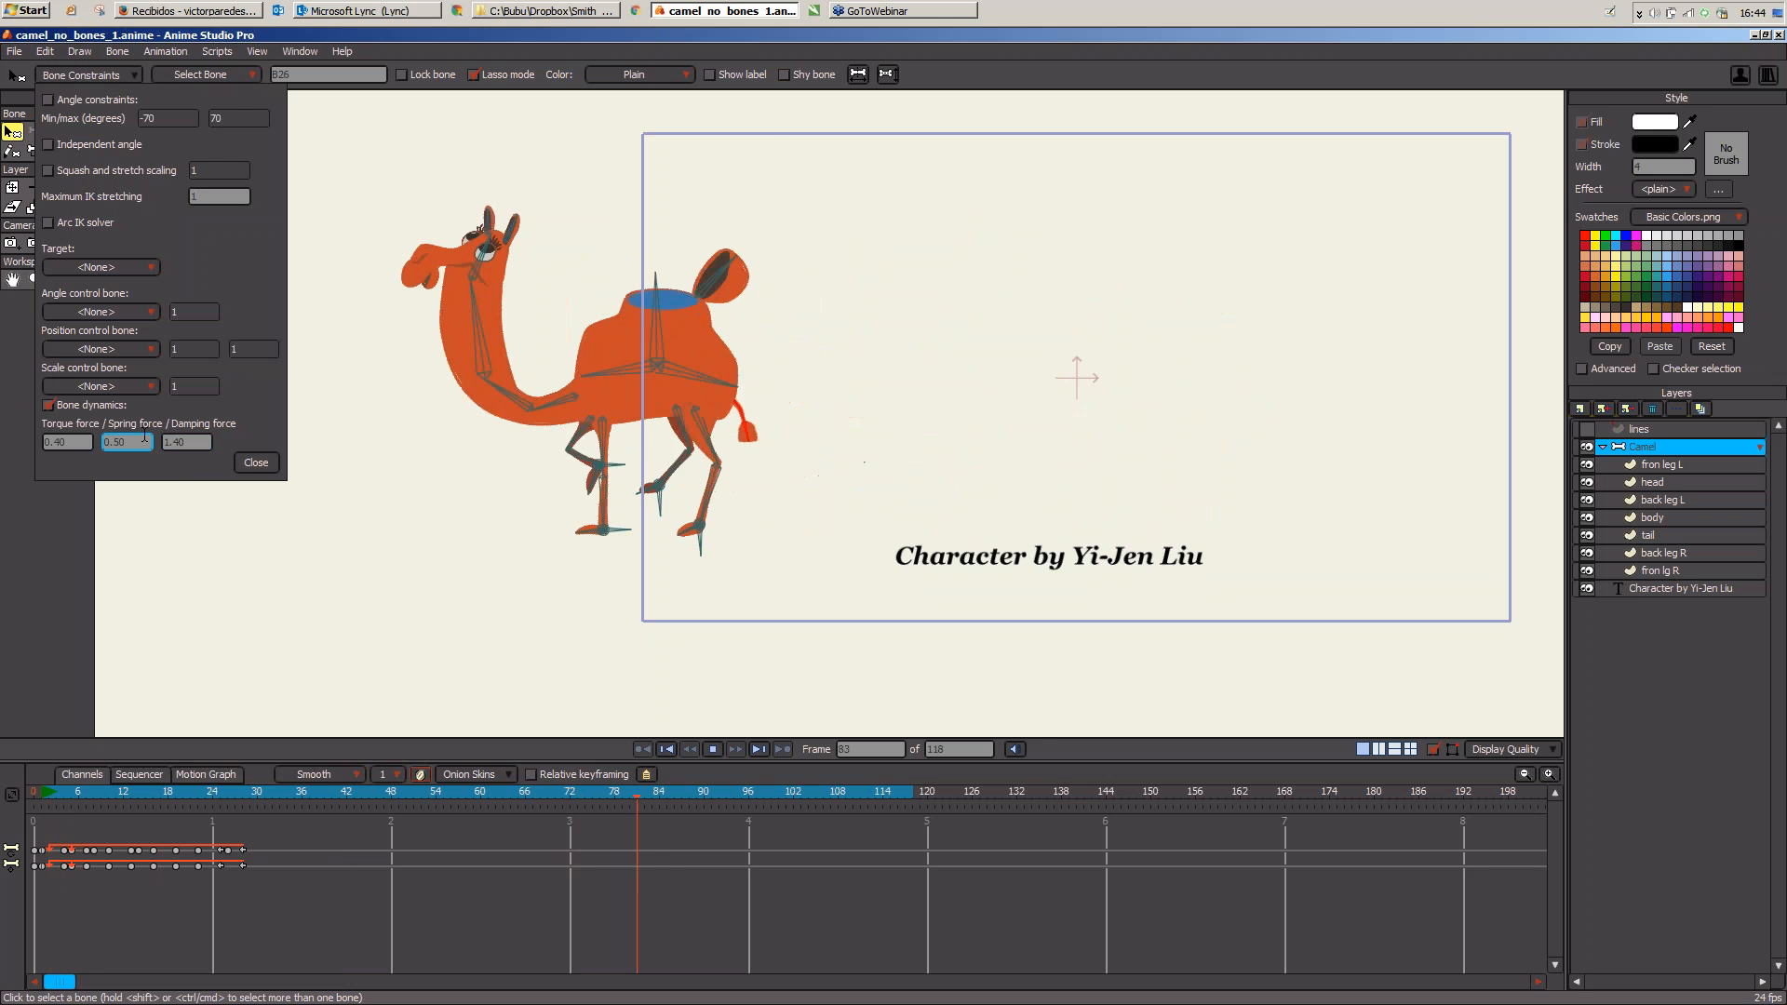
{"action": "left_click", "coordinate": [256, 463]}
Step: At frame 0, turn on bone dynamics for the neck and head bones and play the animation
{"action": "mouse_move", "coordinate": [57, 791]}
{"action": "left_mouse_down"}
{"action": "mouse_move", "coordinate": [386, 828]}
{"action": "mouse_move", "coordinate": [534, 813]}
{"action": "mouse_move", "coordinate": [33, 812]}
{"action": "left_mouse_up"}
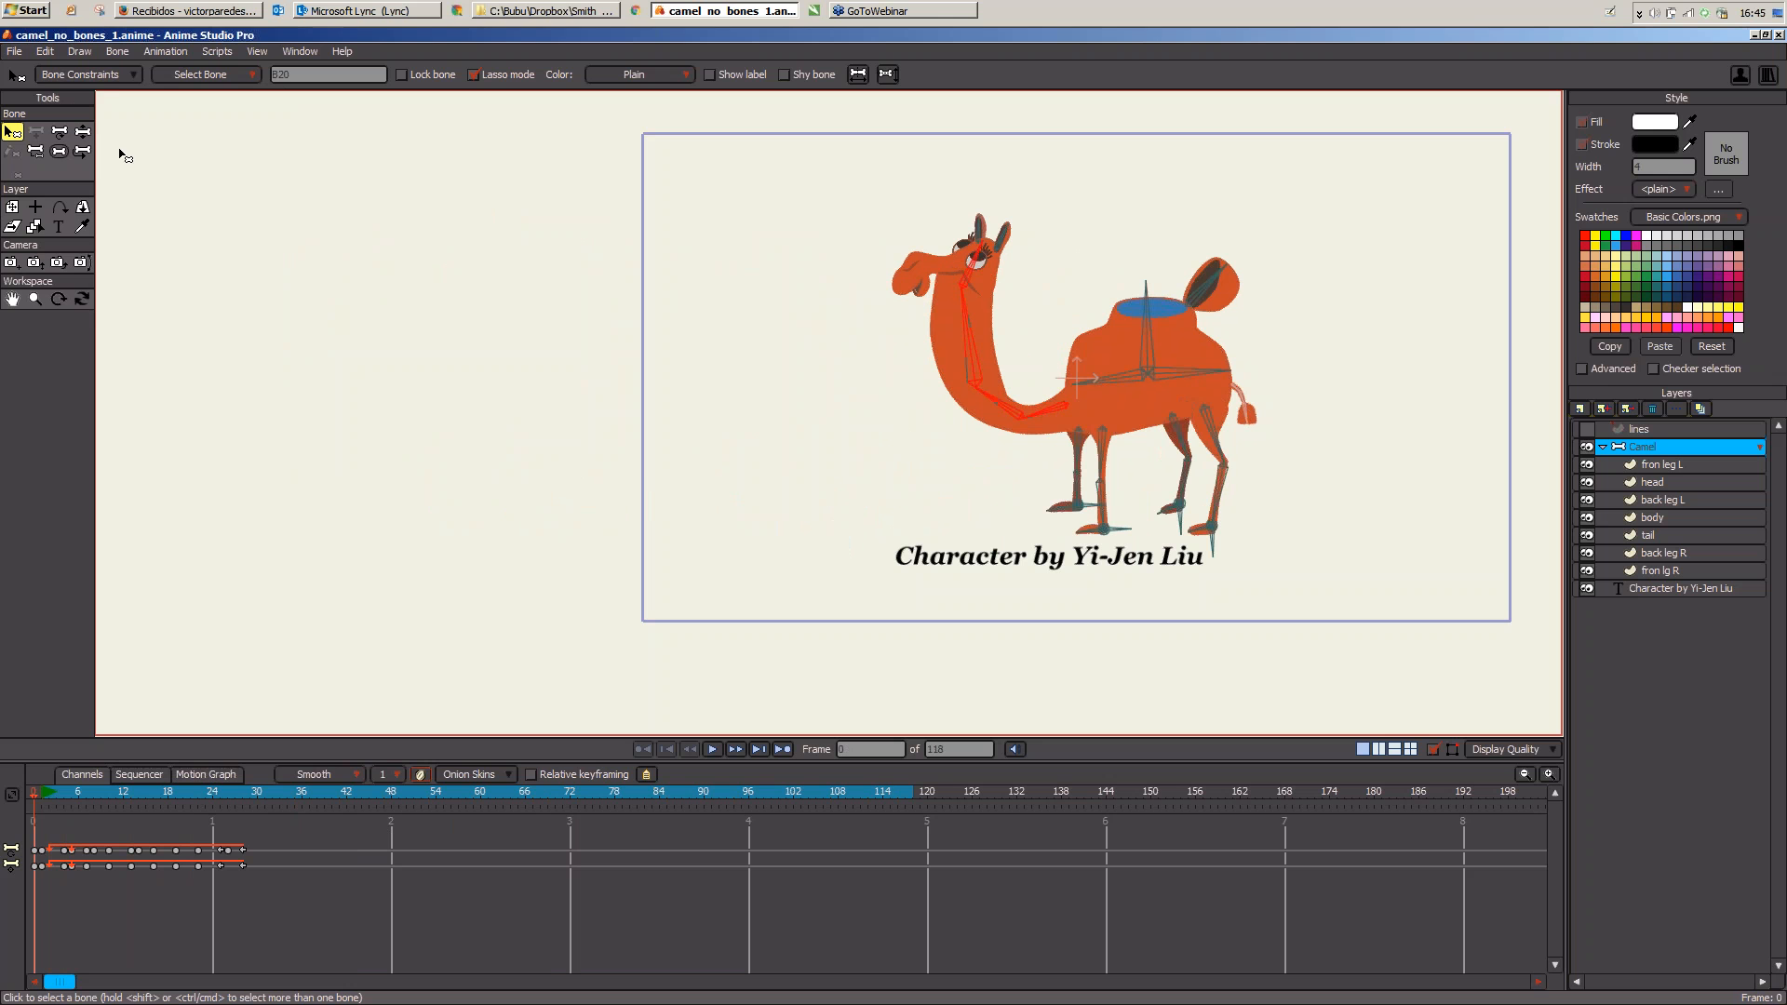
{"action": "left_click", "coordinate": [104, 75]}
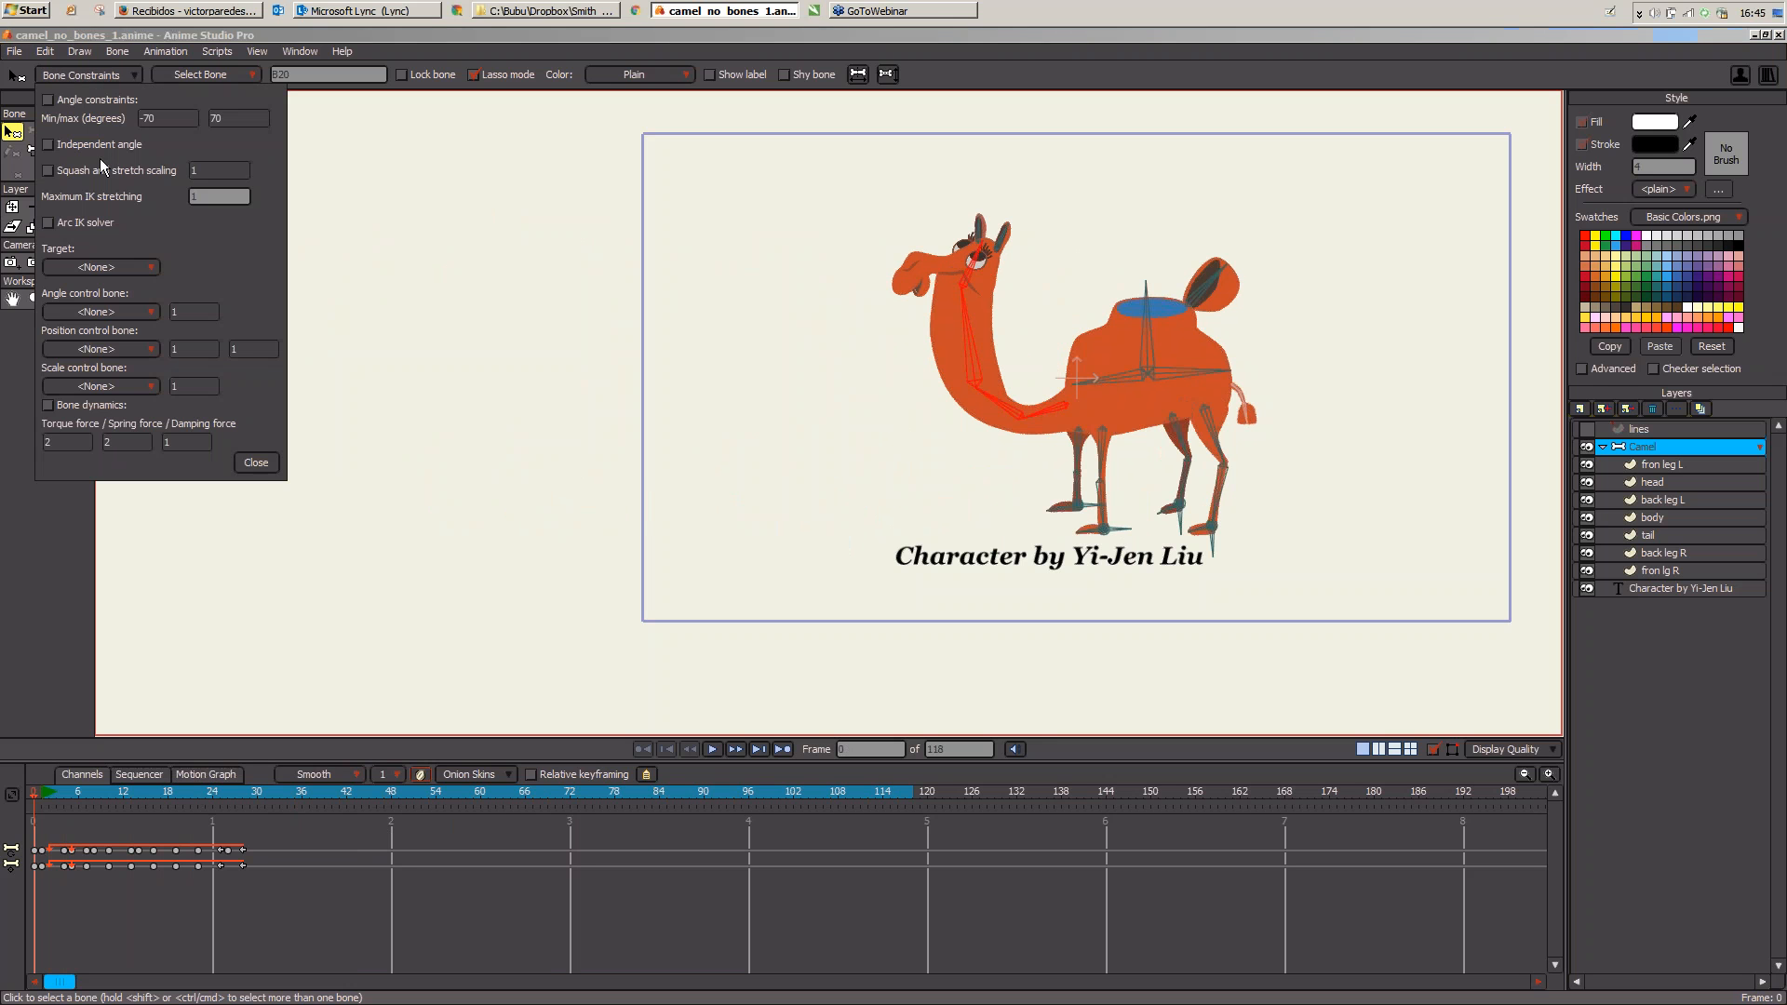
{"action": "left_click", "coordinate": [257, 463]}
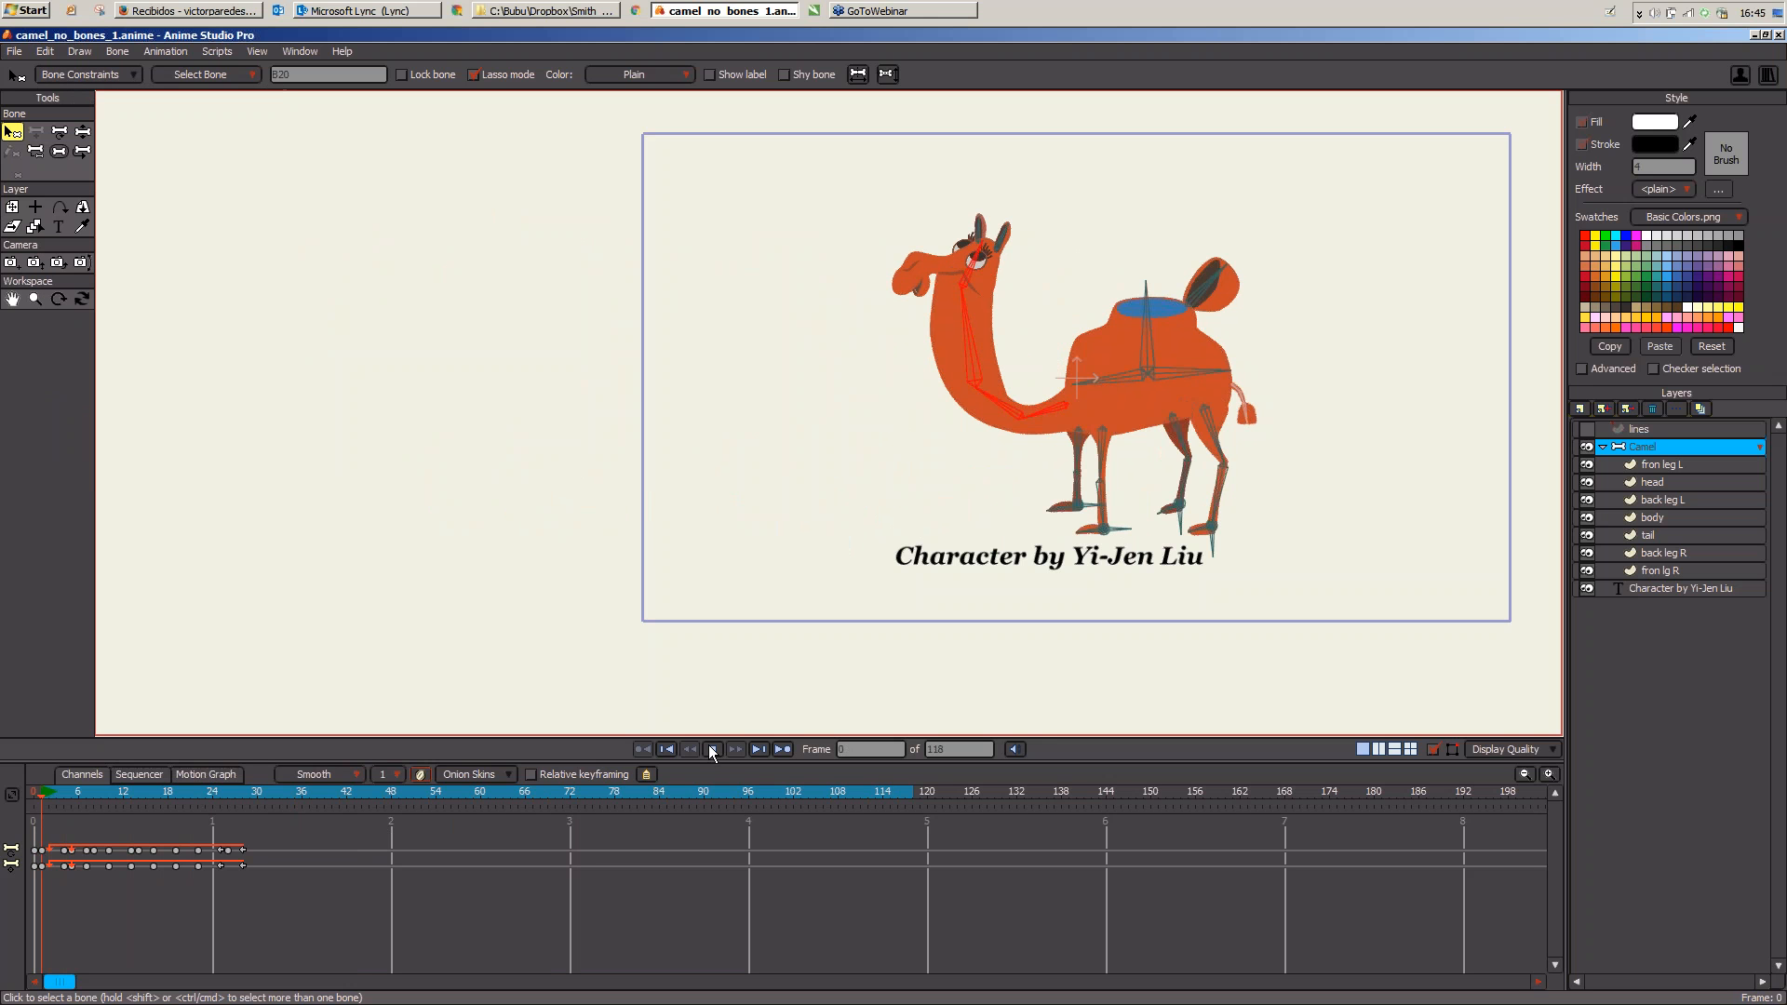
{"action": "left_click", "coordinate": [710, 749]}
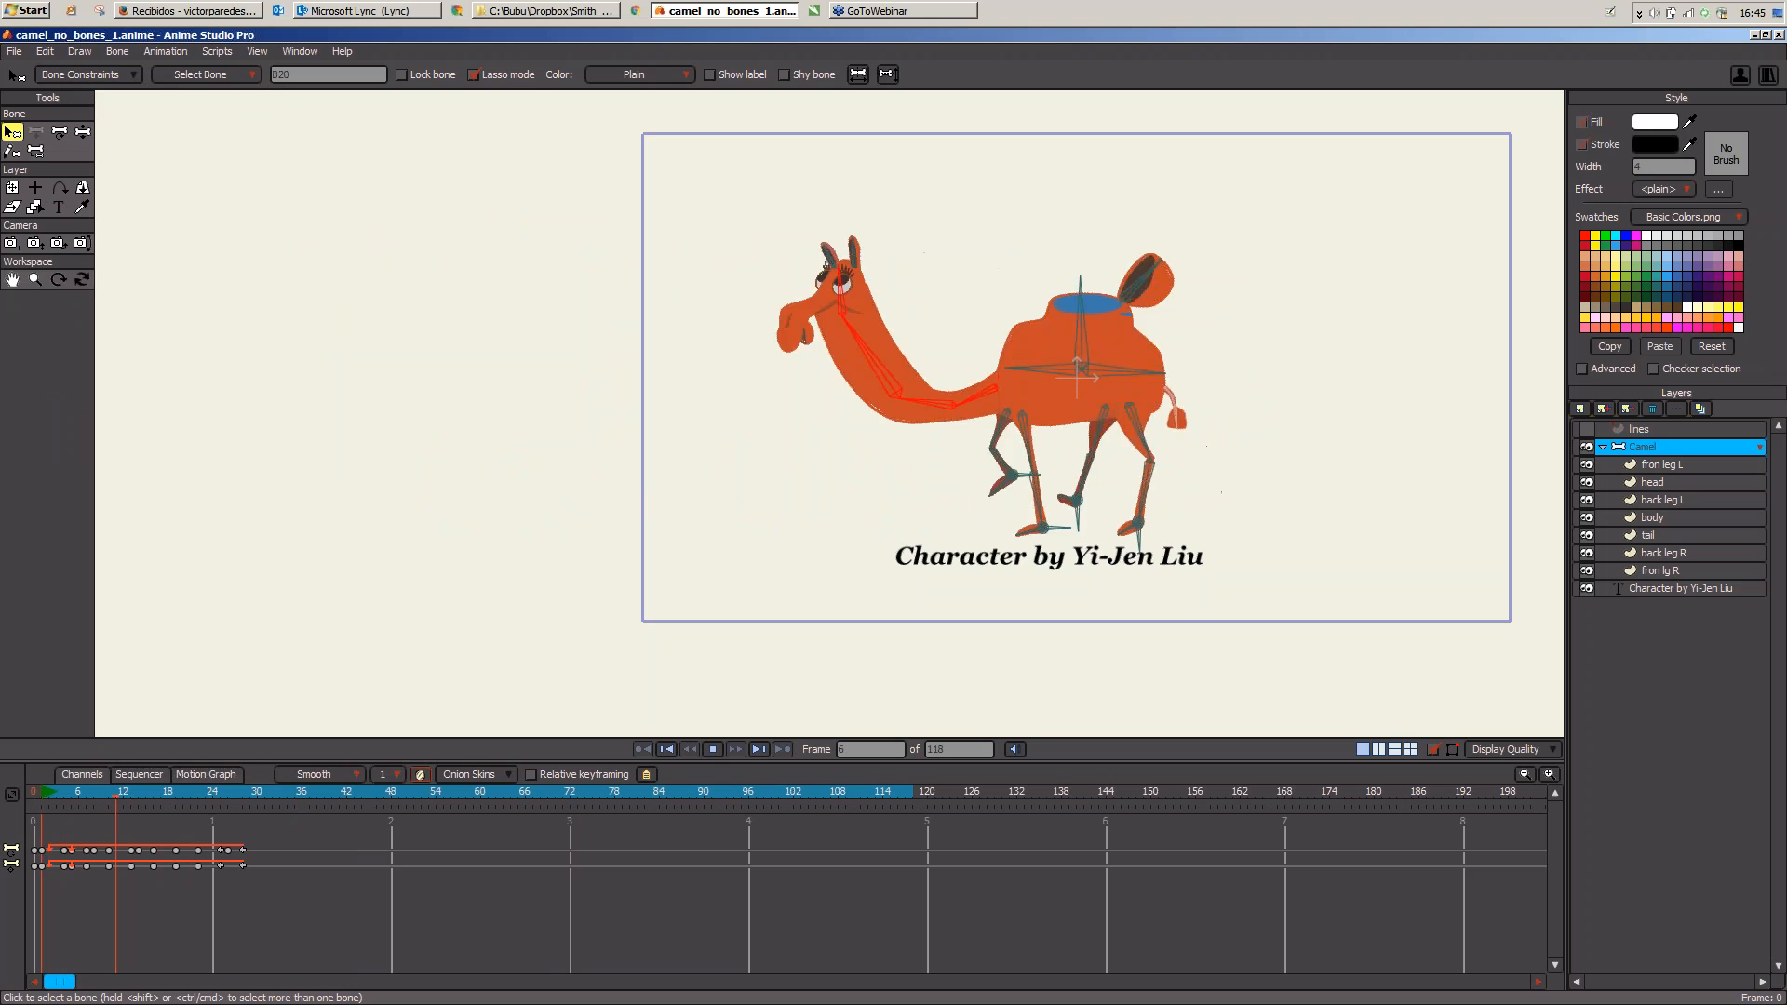
Step: Set the neck and head bones' torque force to 0.20 and spring force to 2.20 during playback
{"action": "left_click", "coordinate": [65, 74]}
{"action": "left_click", "coordinate": [81, 442]}
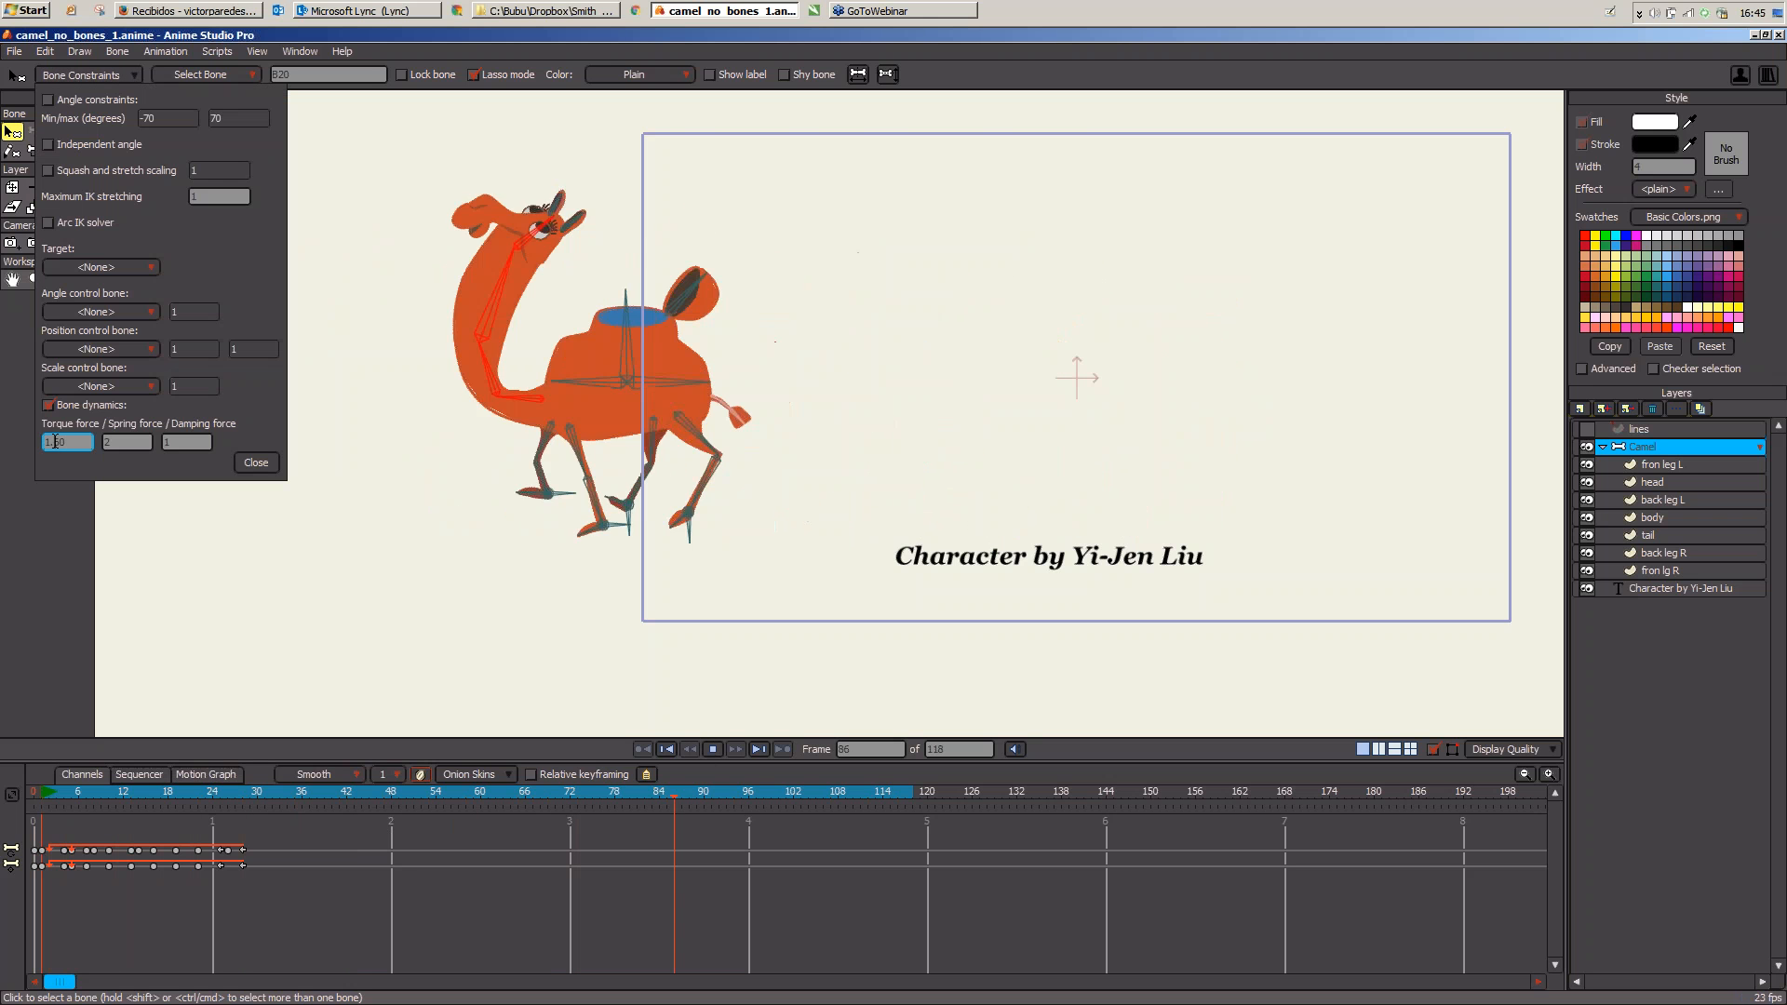
{"action": "type", "text": "0.90"}
{"action": "scroll", "coordinate": [86, 442], "scroll_direction": "down", "scroll_amount": 2}
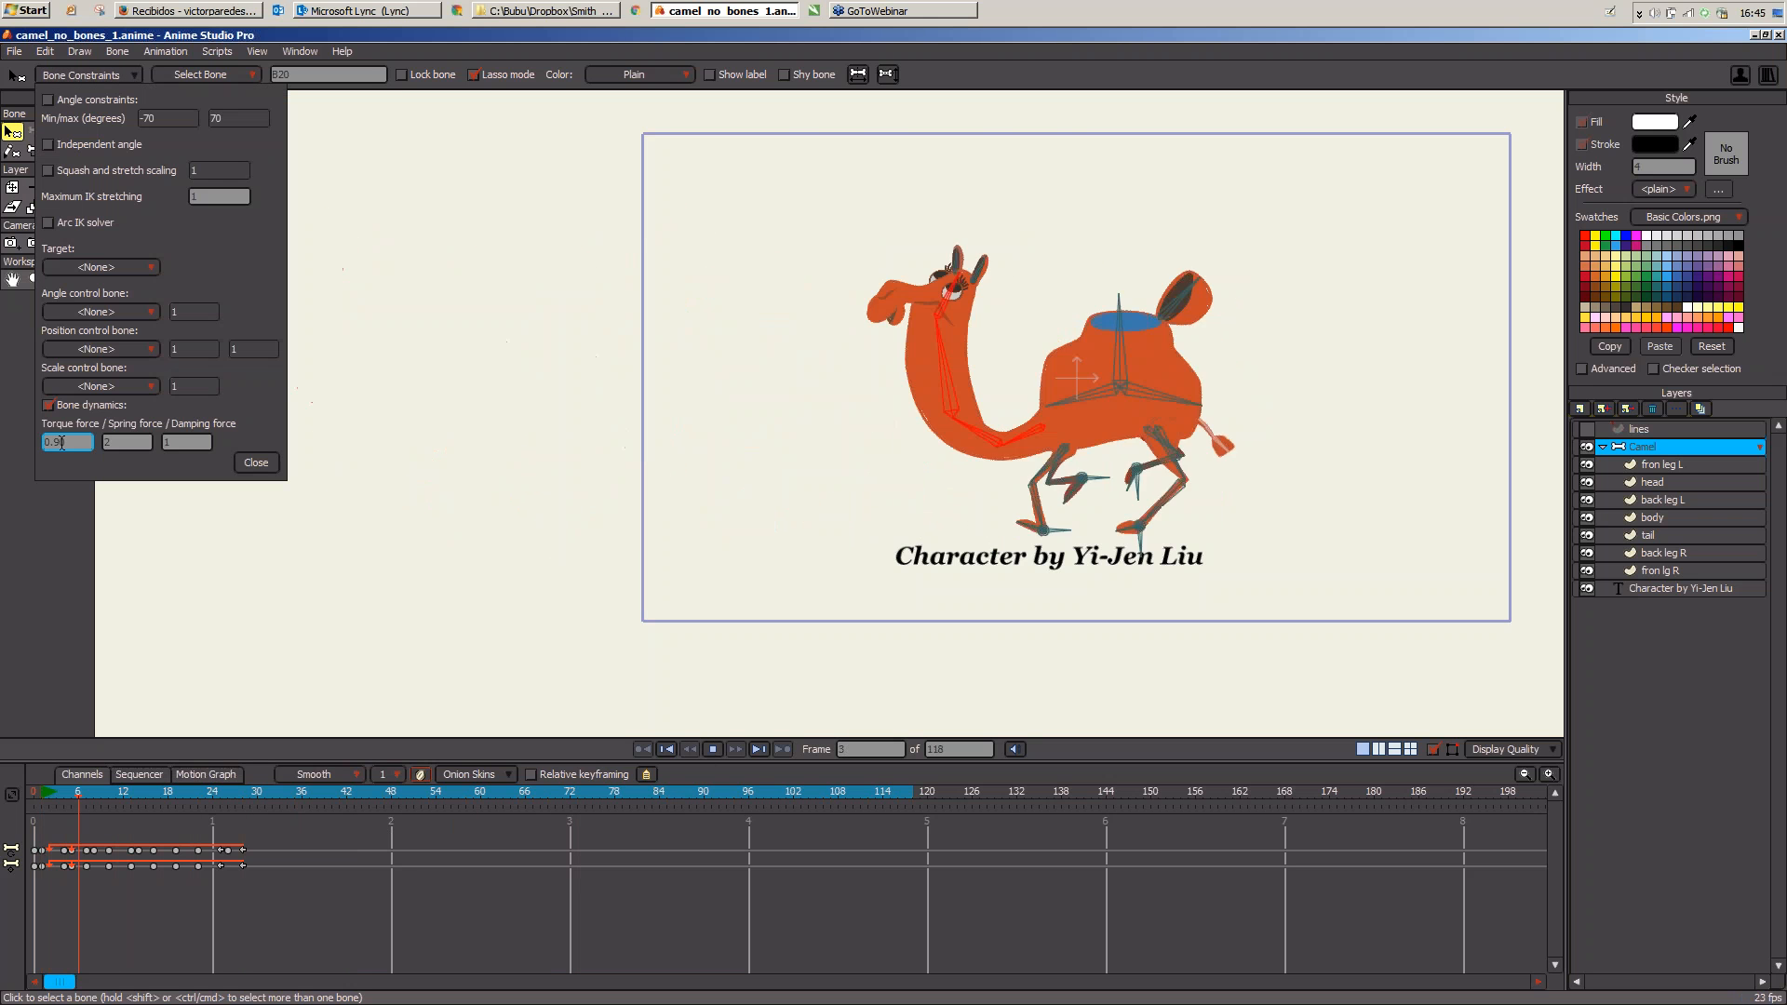
{"action": "key", "text": "Tab"}
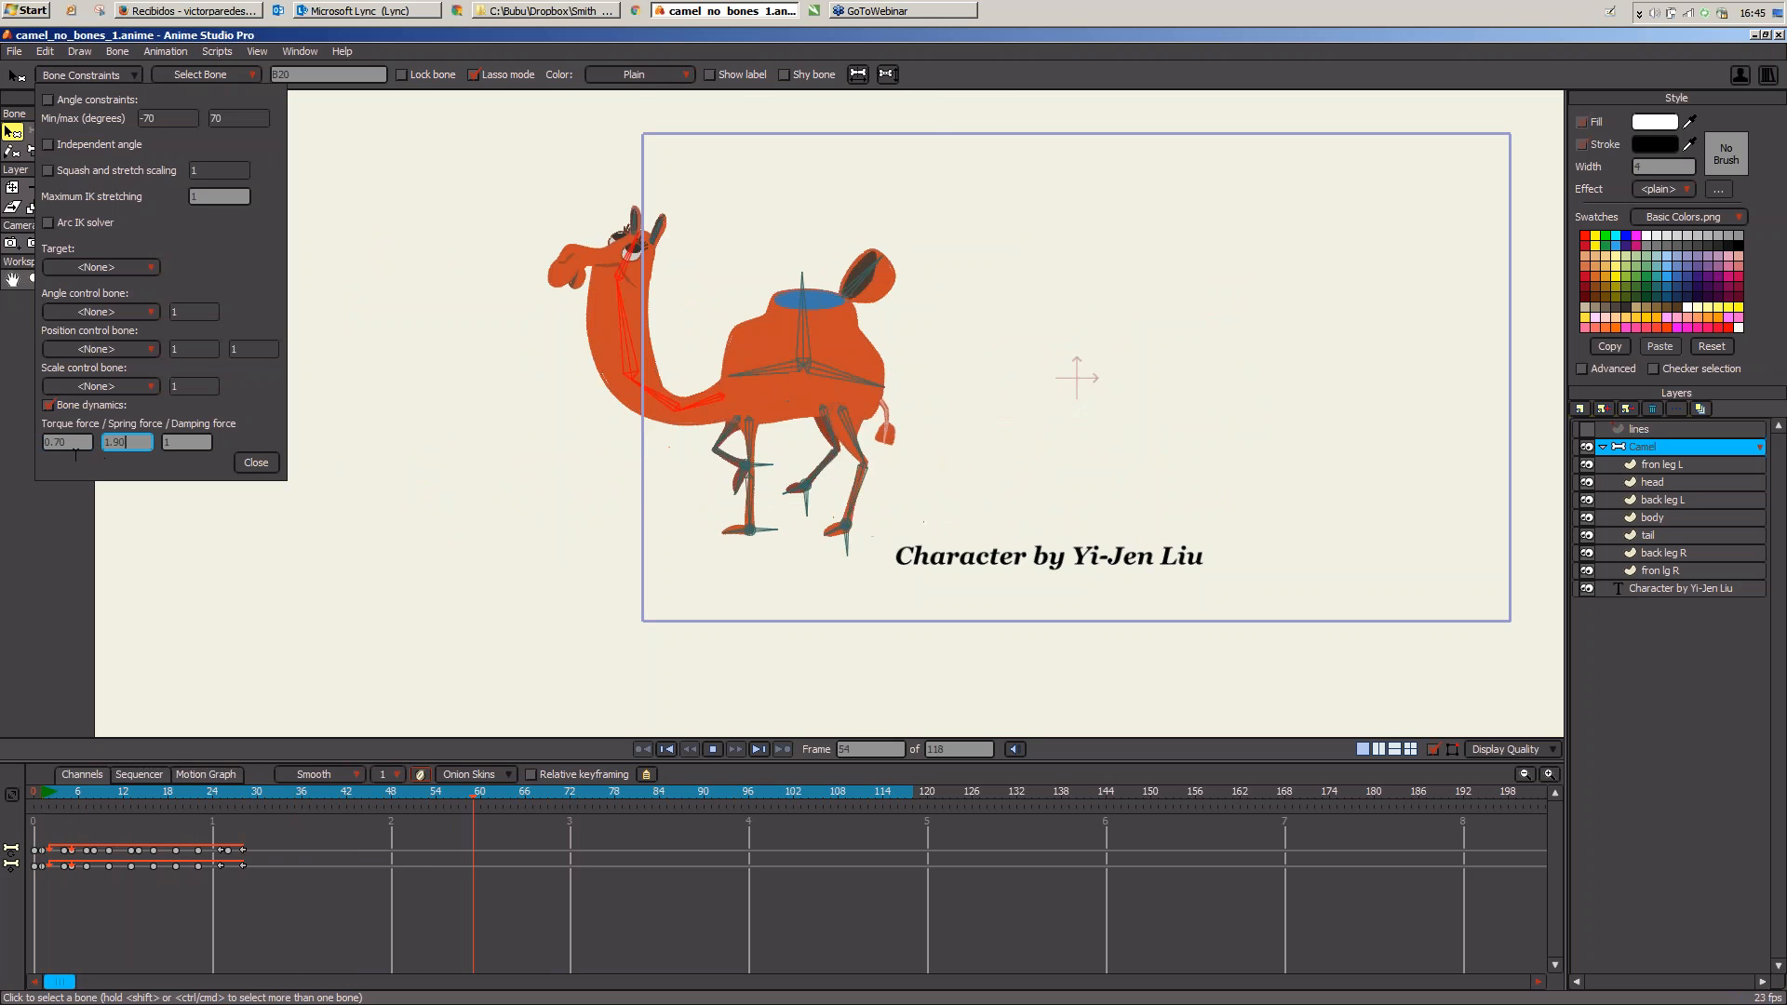
{"action": "type", "text": "0.90"}
{"action": "left_click_drag", "start_coordinate": [114, 442], "coordinate": [272, 439]}
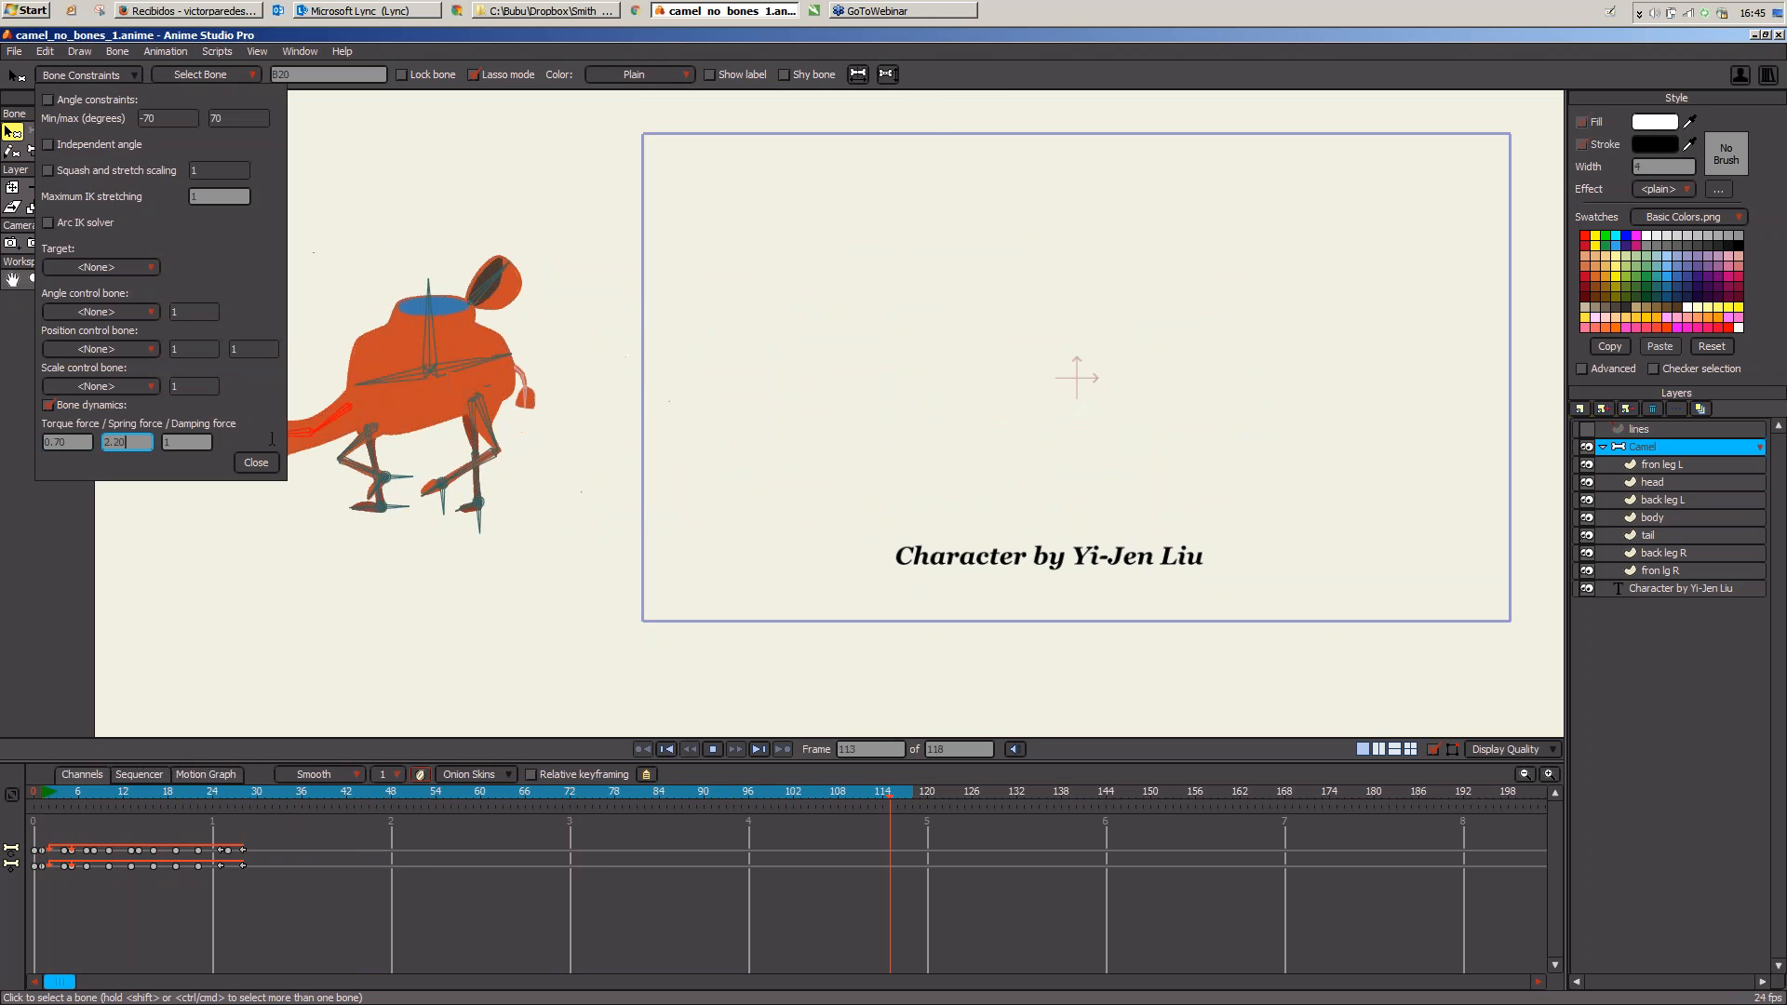
{"action": "left_click", "coordinate": [78, 442]}
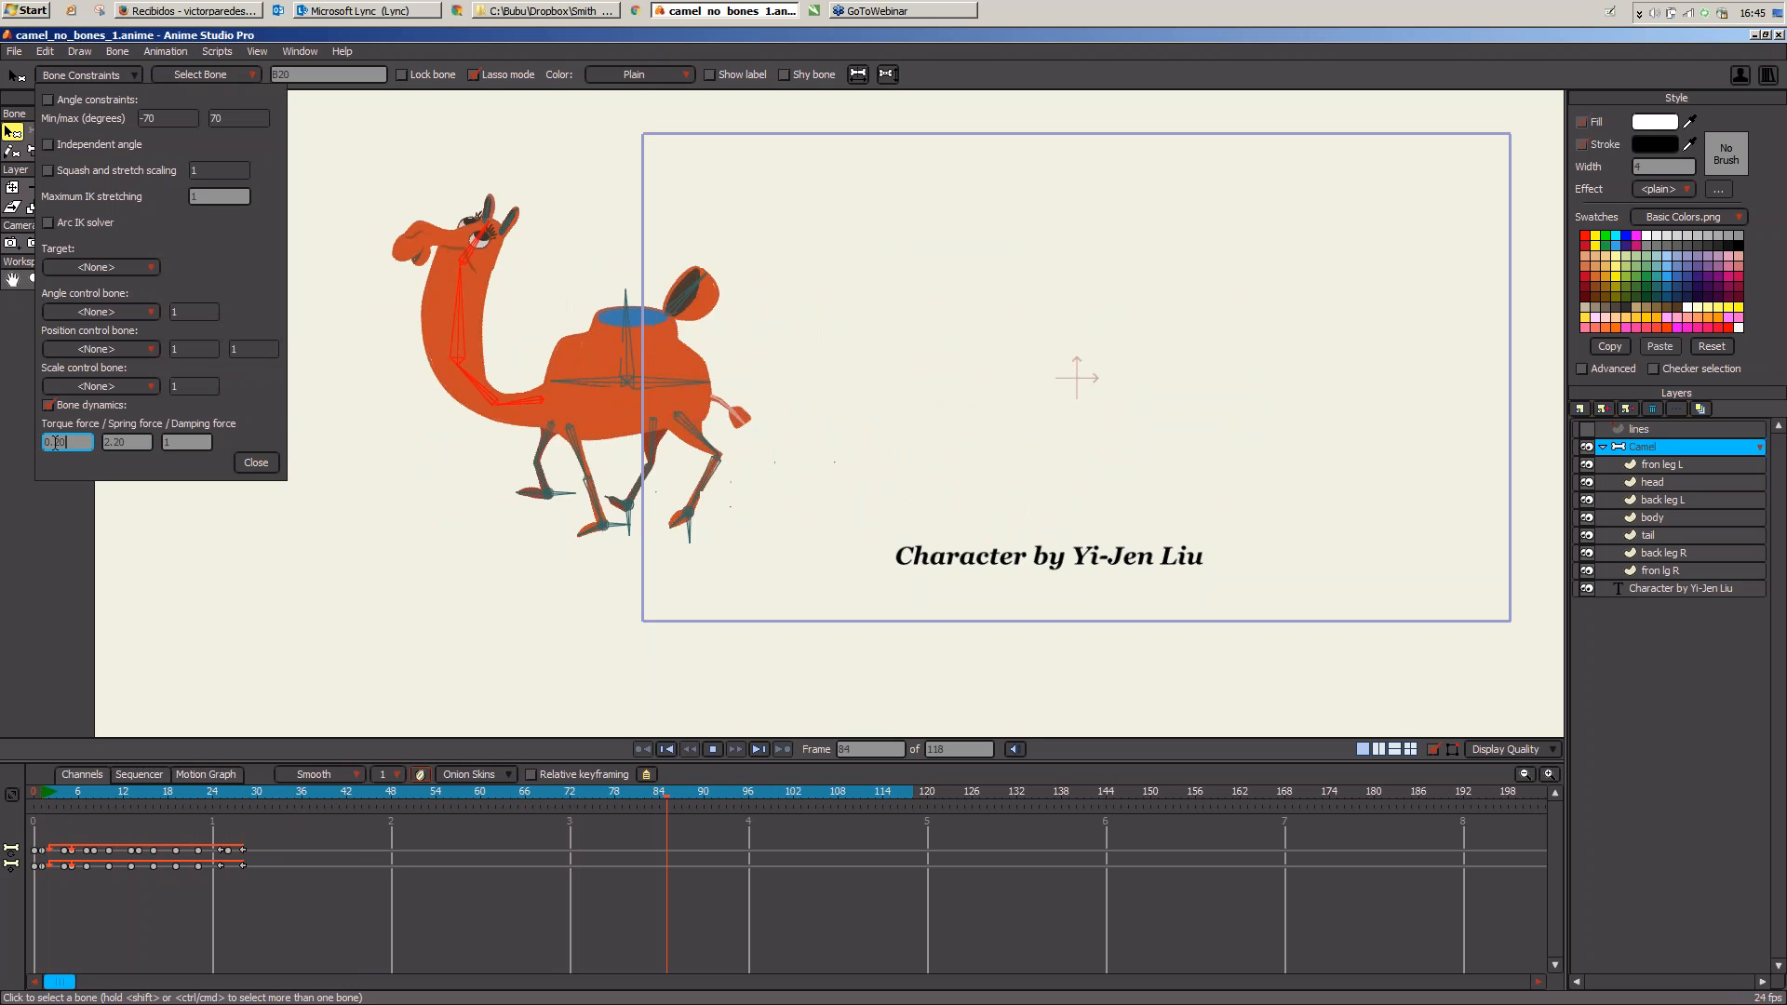
{"action": "left_click", "coordinate": [250, 464]}
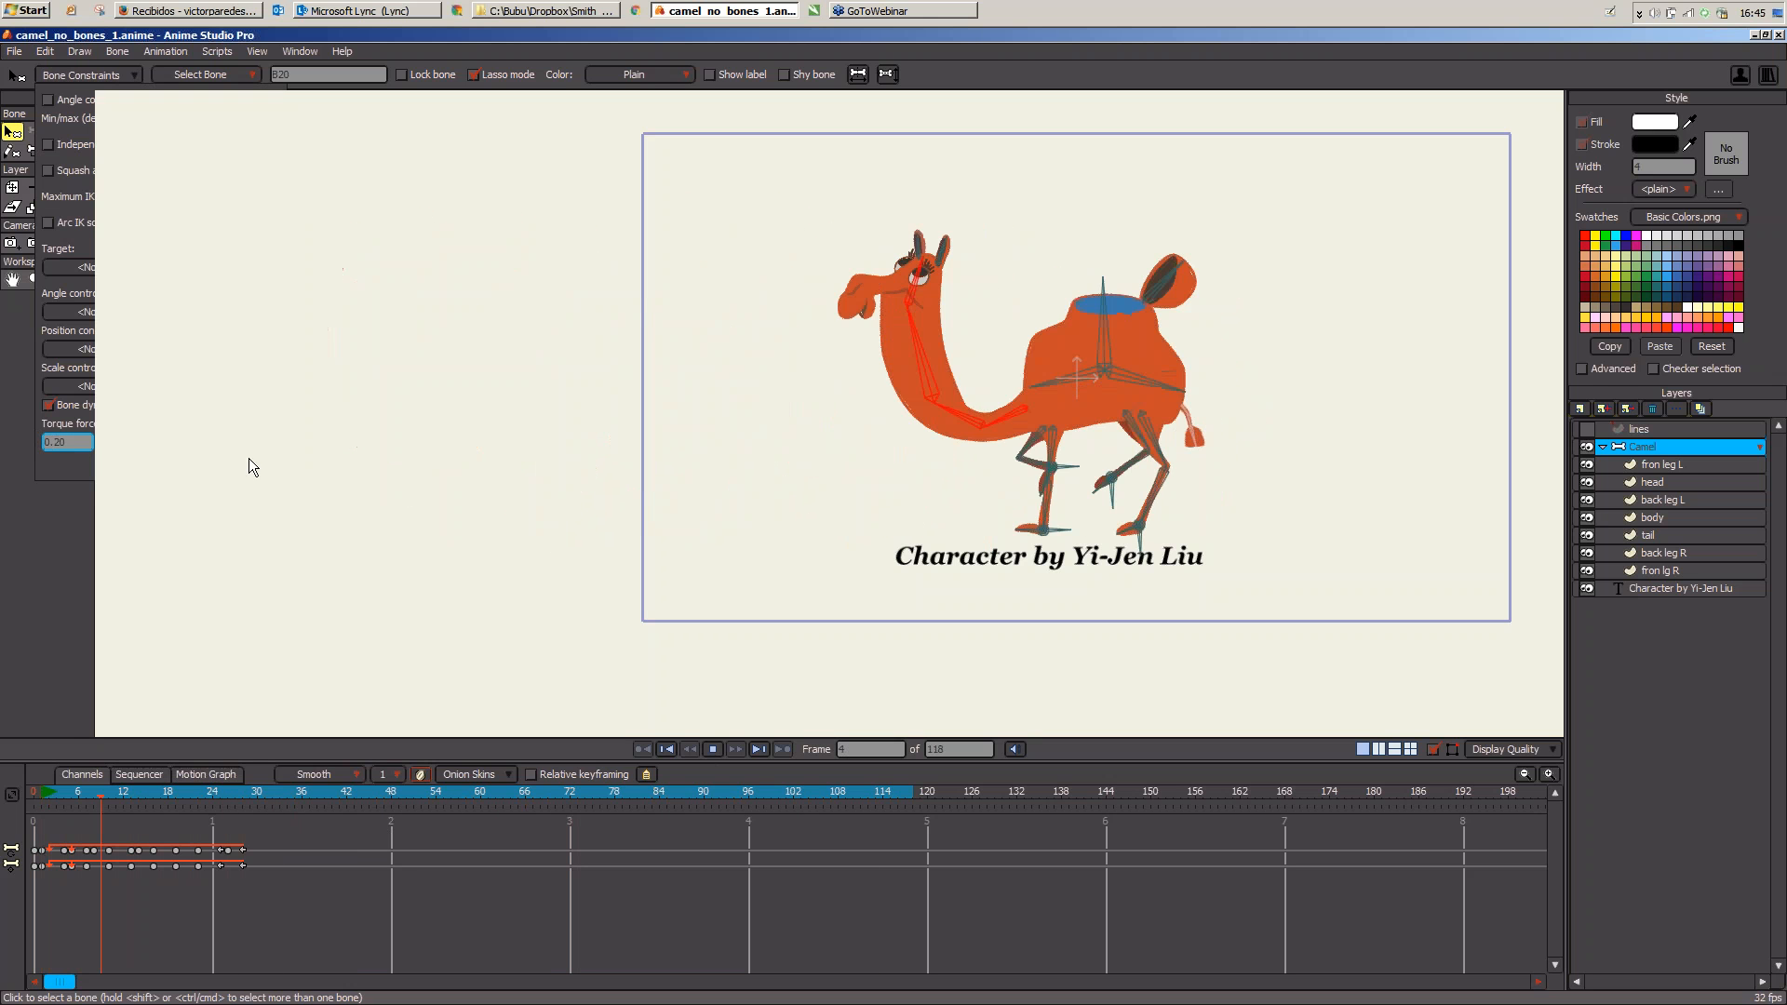
Step: At frame 0, turn on bone dynamics for the ear and hump-lid bones, and set their spring force to 1.60 during playback
{"action": "left_click", "coordinate": [17, 798]}
{"action": "mouse_move", "coordinate": [963, 193]}
{"action": "left_mouse_down"}
{"action": "mouse_move", "coordinate": [1091, 259]}
{"action": "mouse_move", "coordinate": [1261, 282]}
{"action": "left_mouse_up"}
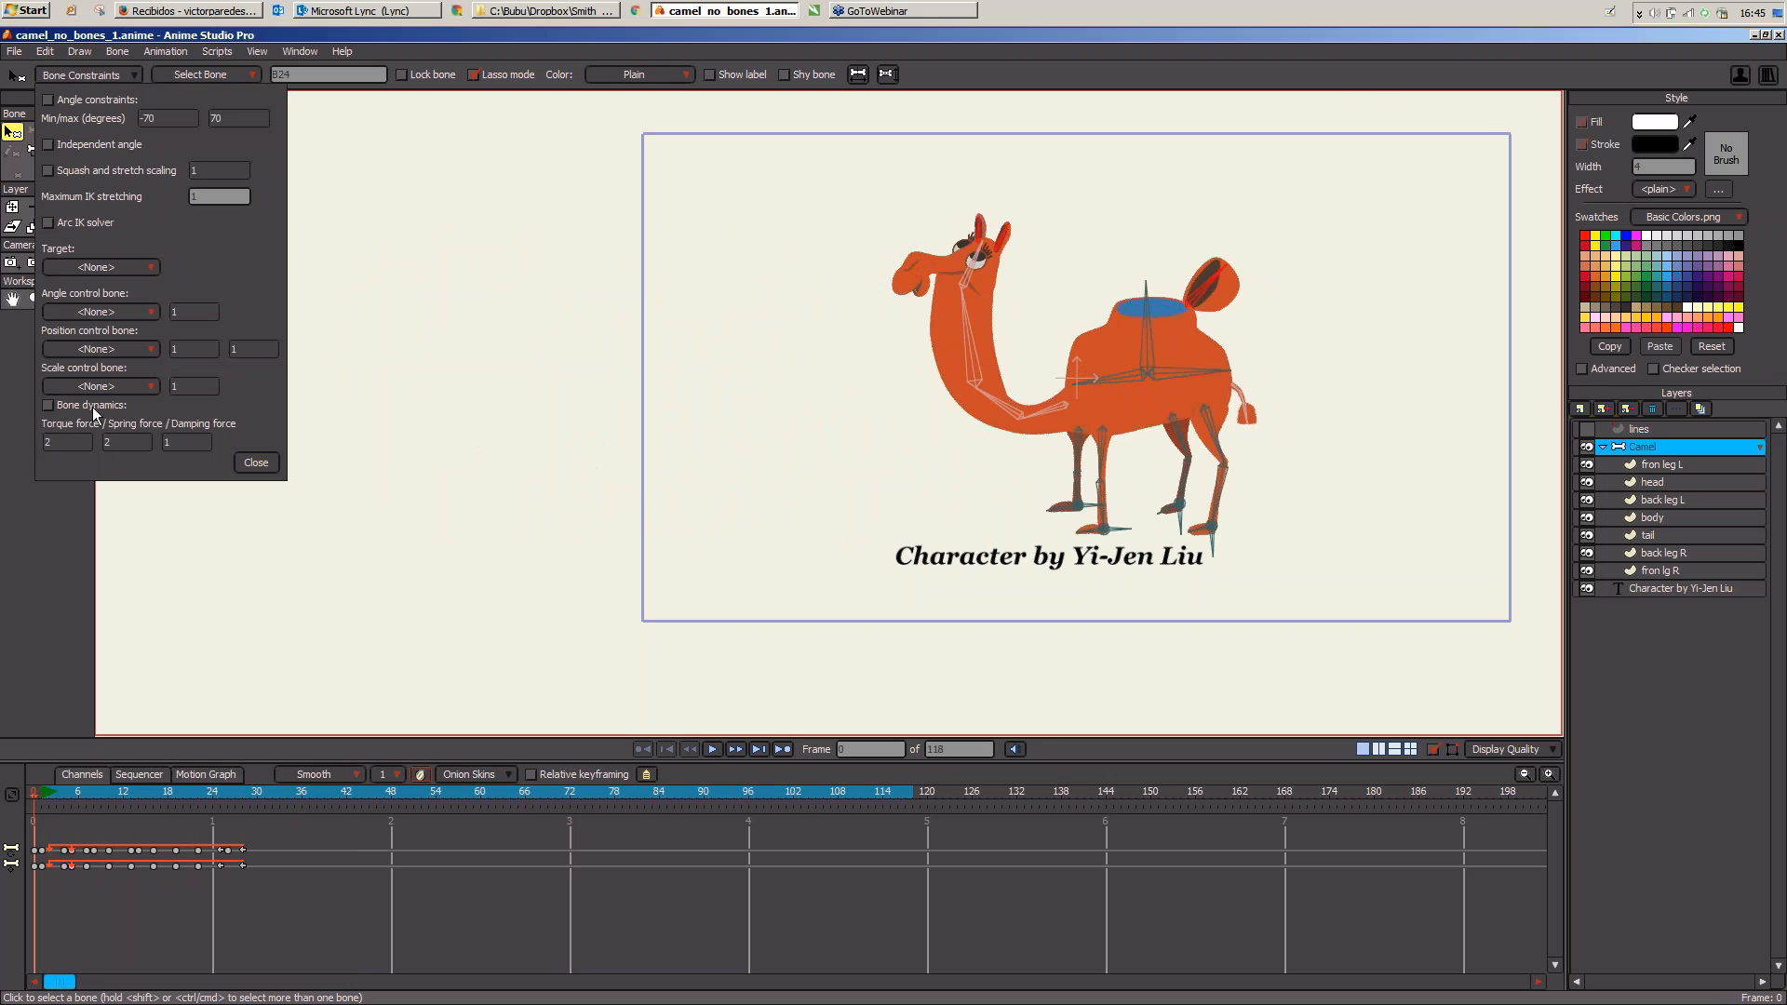
{"action": "left_click", "coordinate": [93, 408]}
{"action": "left_click", "coordinate": [712, 749]}
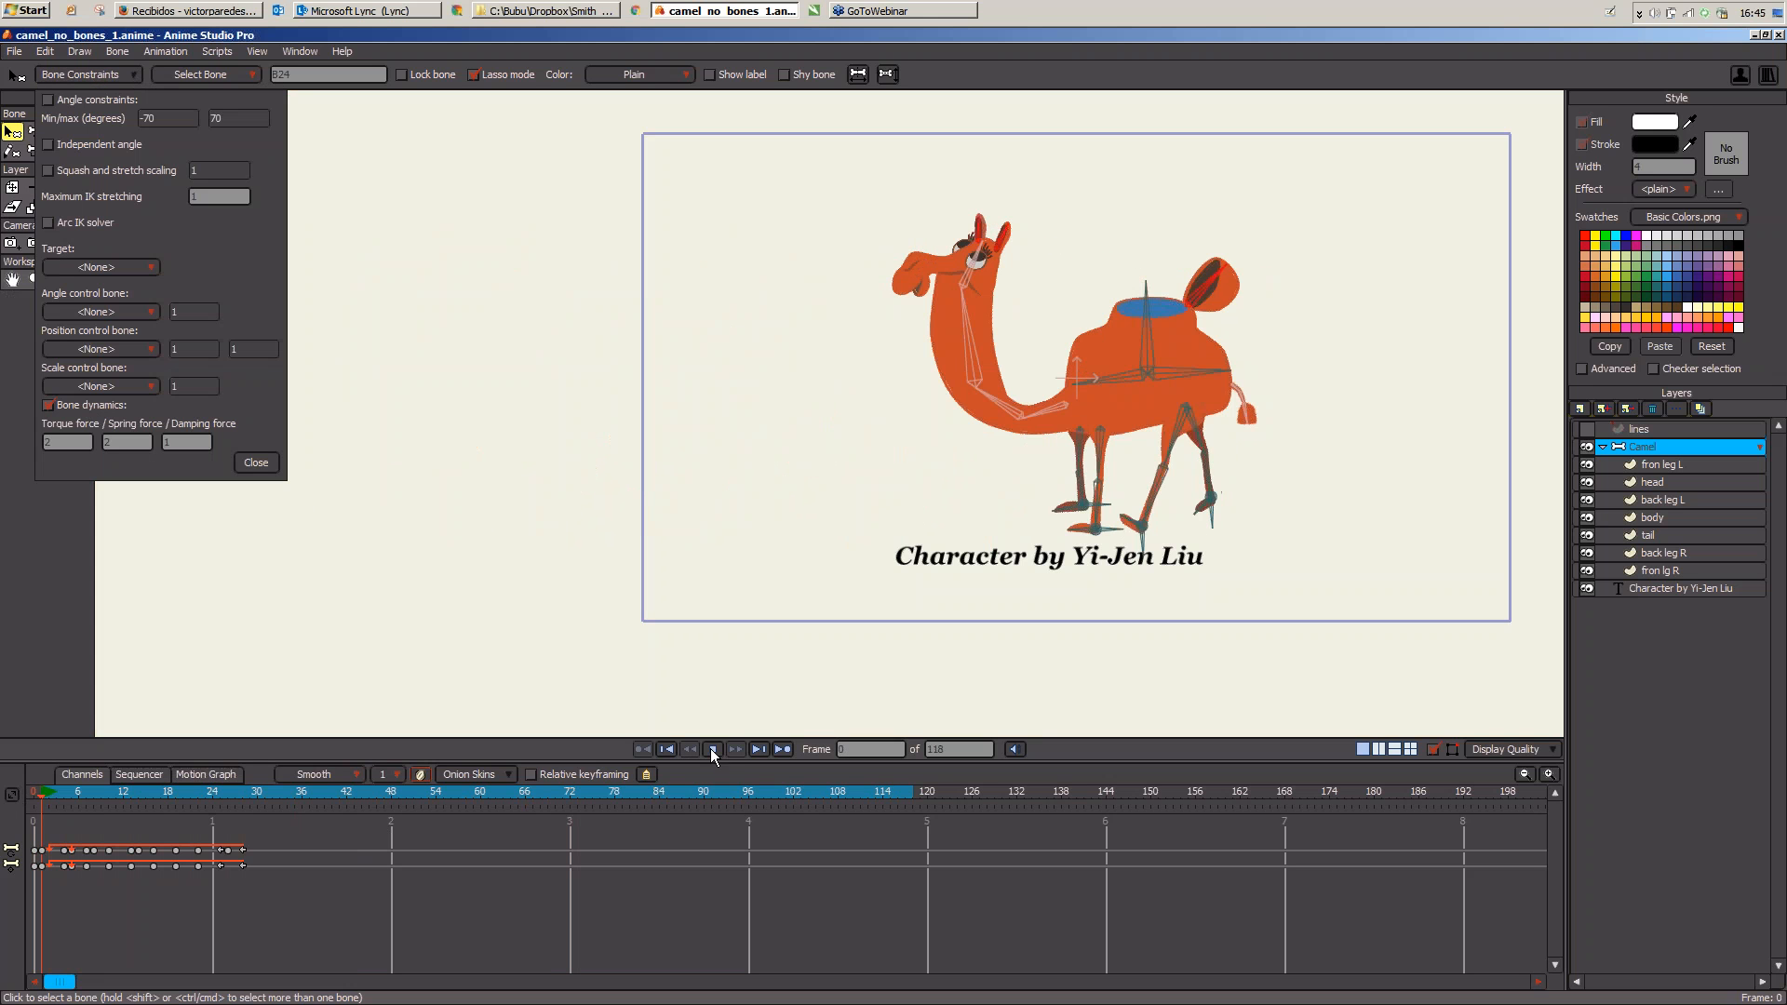
{"action": "left_click", "coordinate": [108, 73]}
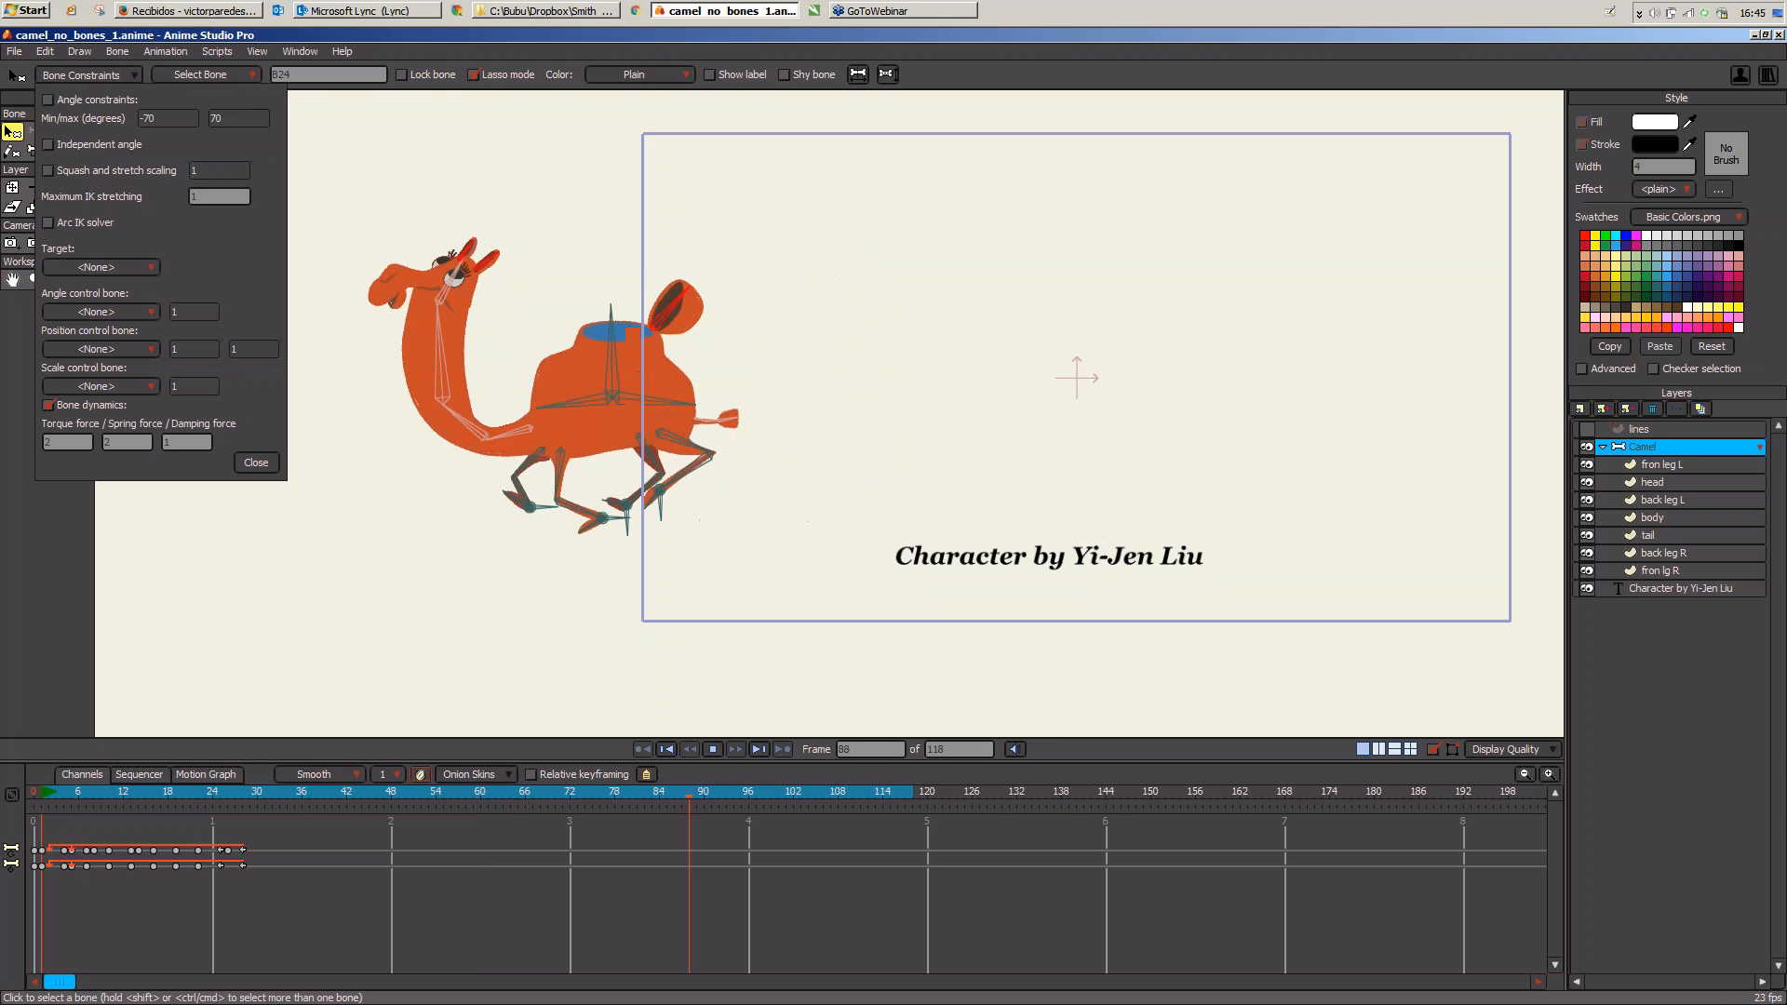
{"action": "left_click", "coordinate": [126, 442]}
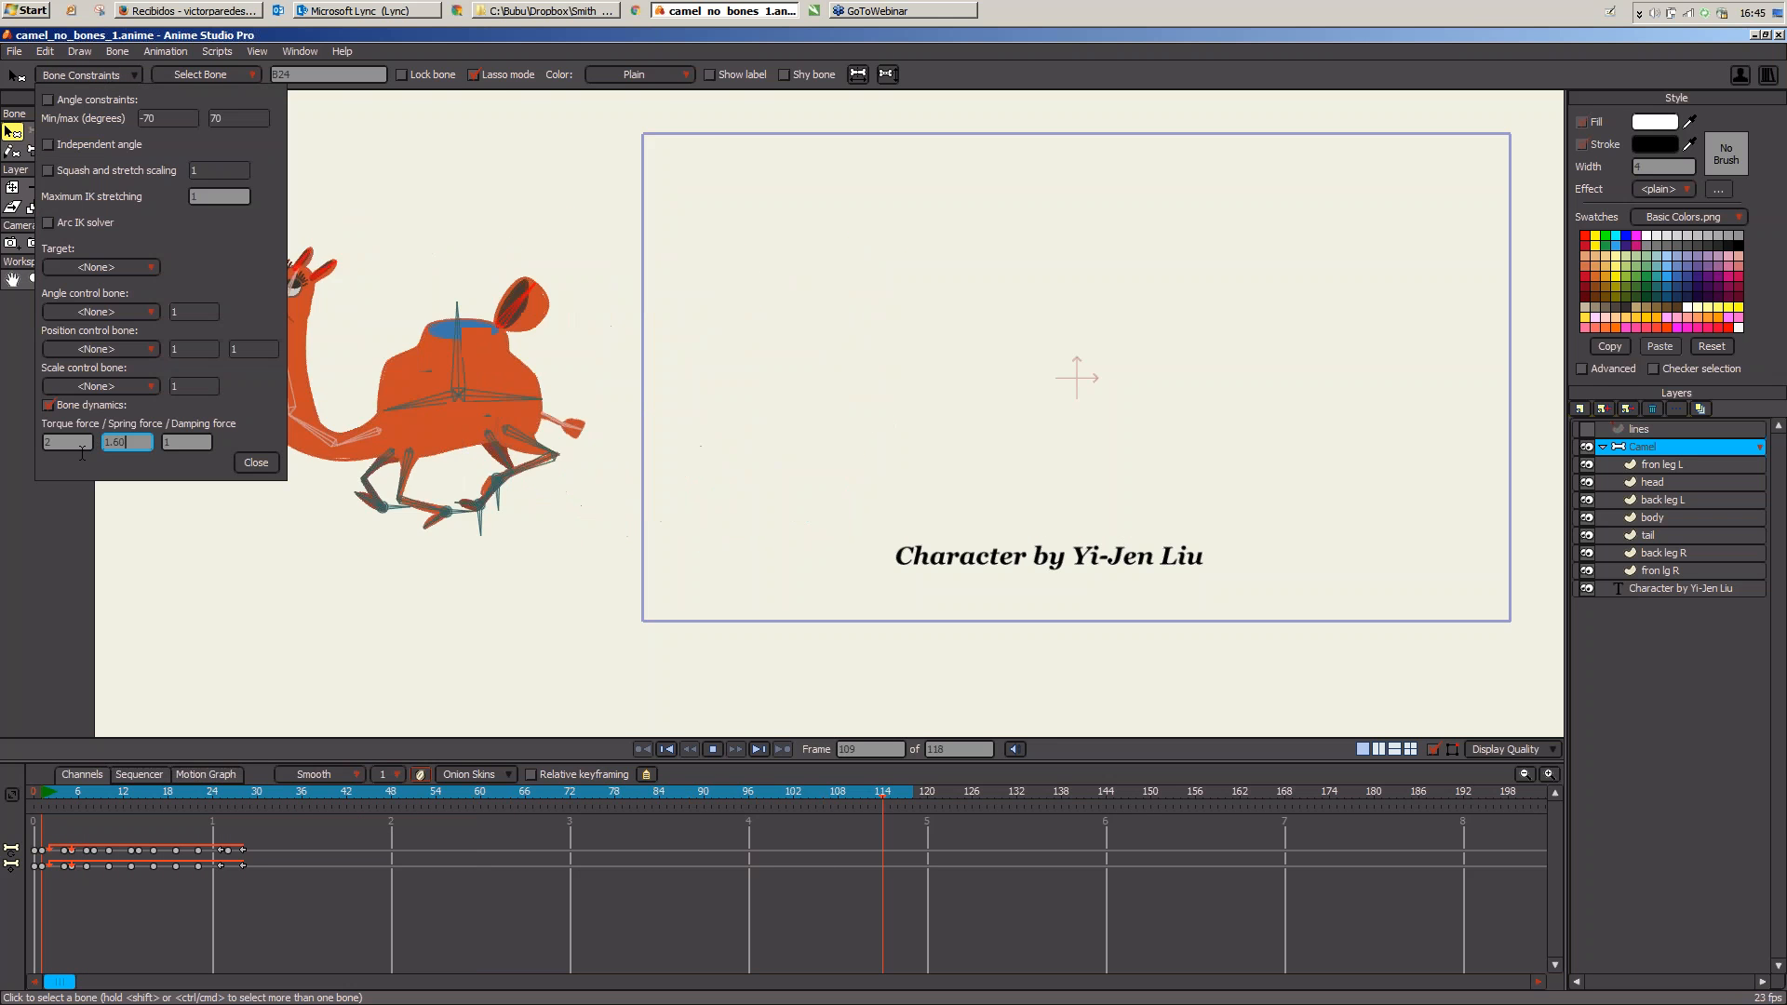
{"action": "left_click", "coordinate": [258, 462]}
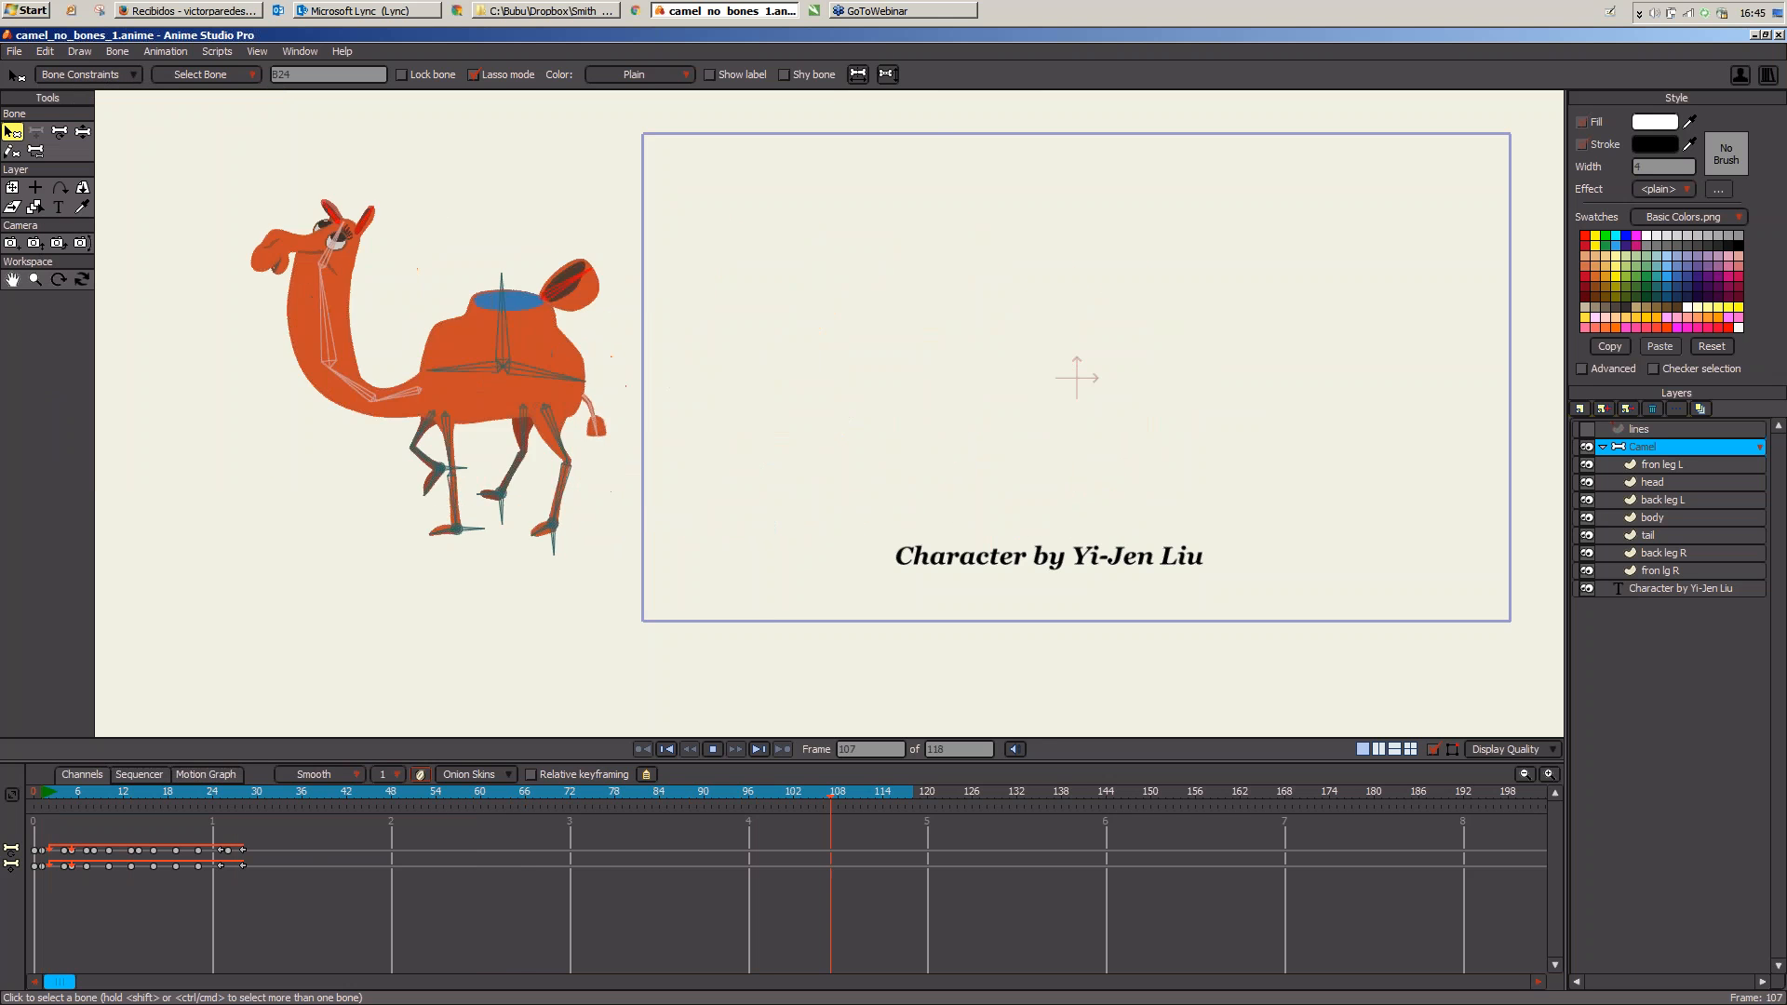
Step: Move to frame 83 and add keyframes there for the ear and hump-lid bones
{"action": "left_click_drag", "start_coordinate": [63, 806], "coordinate": [655, 828]}
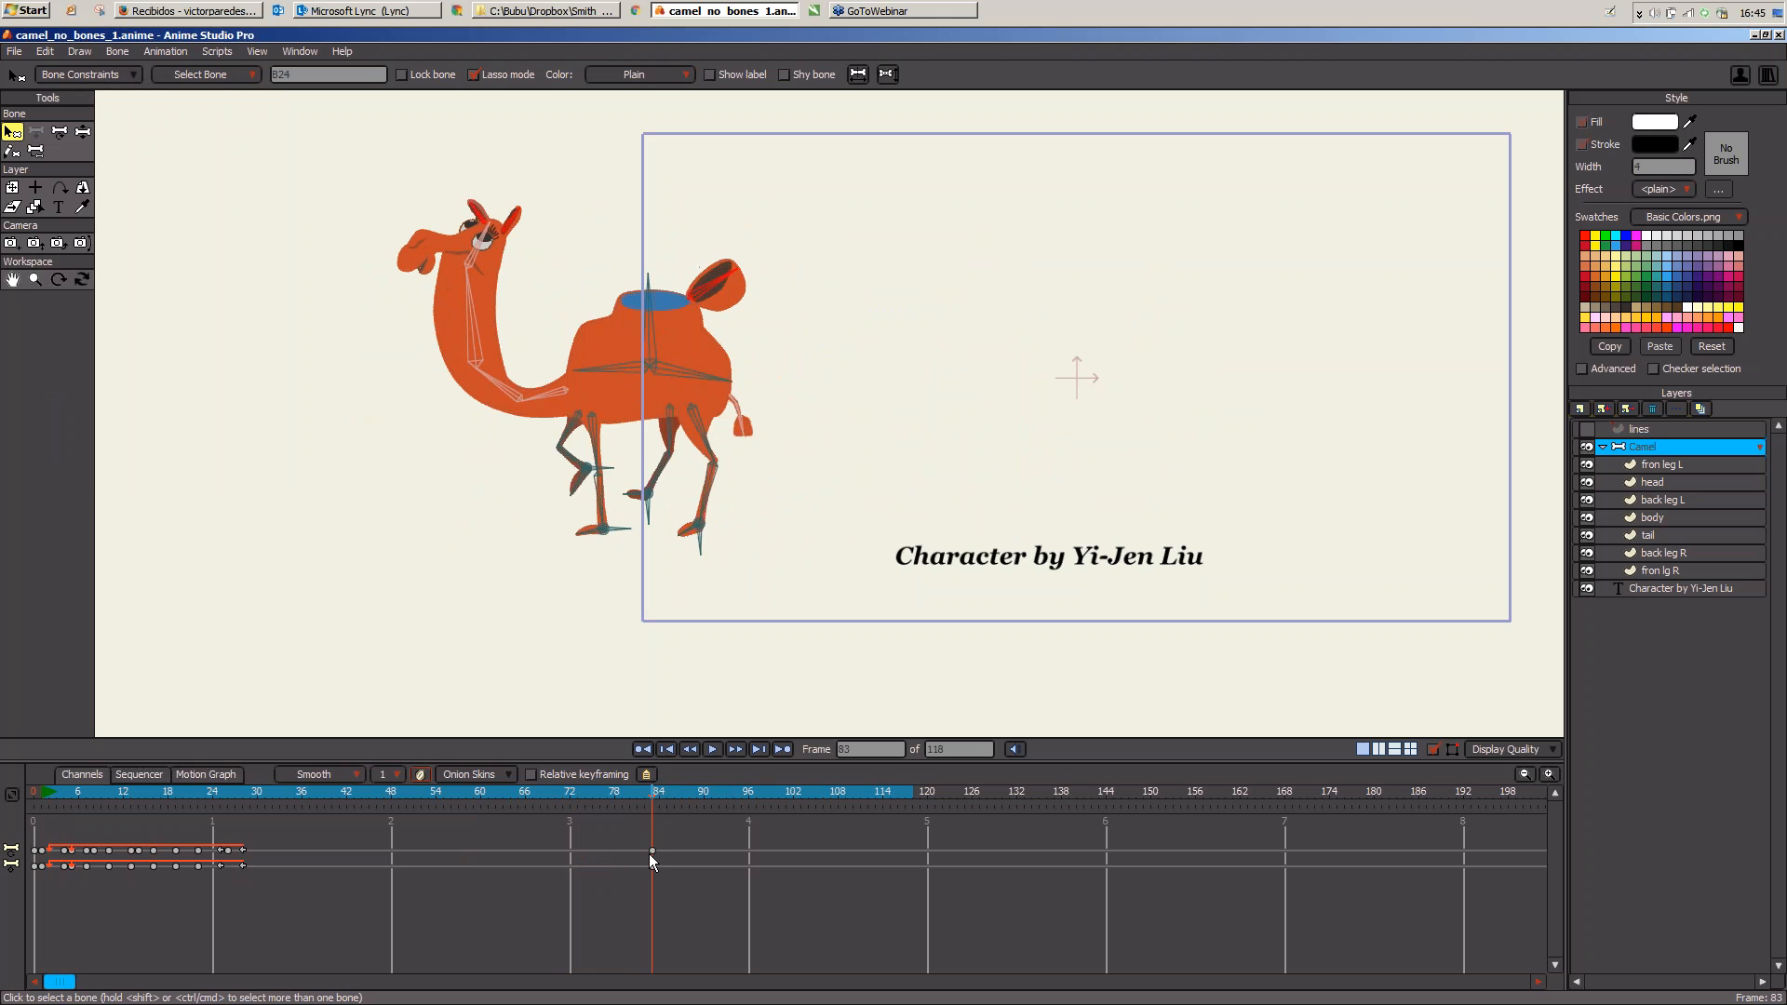
{"action": "key", "text": "ctrl+v"}
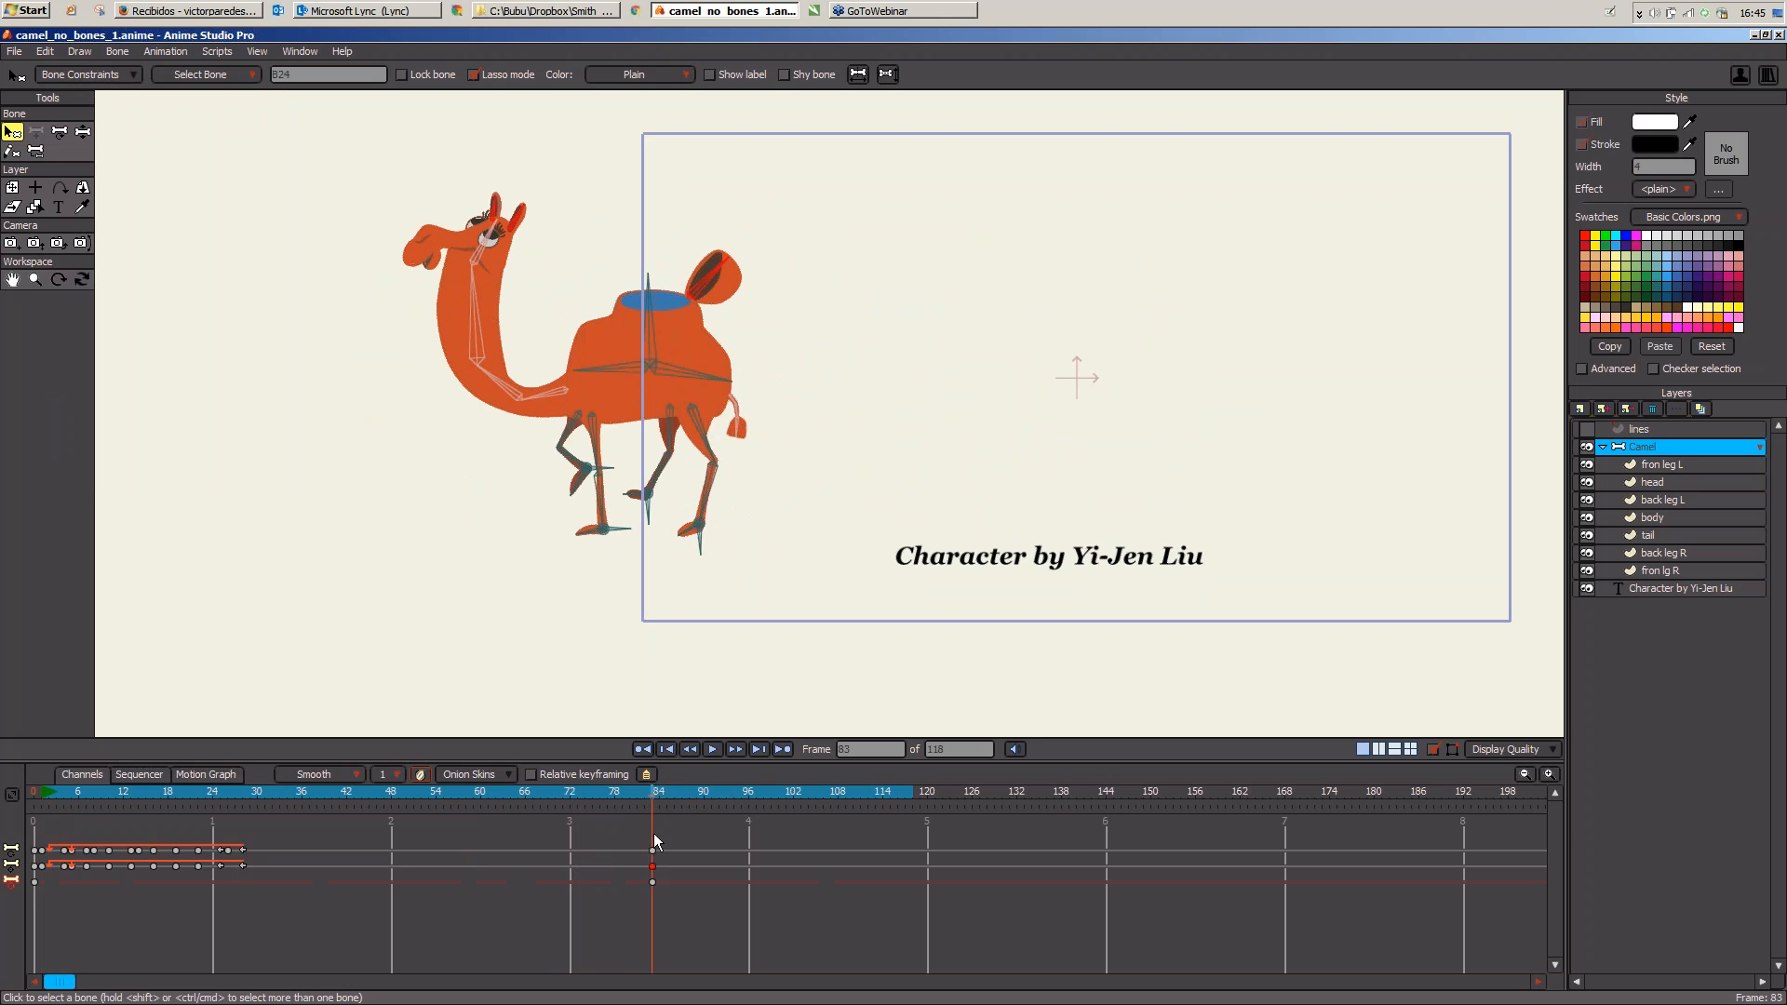
{"action": "mouse_move", "coordinate": [650, 791]}
{"action": "left_mouse_down"}
{"action": "mouse_move", "coordinate": [697, 807]}
{"action": "mouse_move", "coordinate": [588, 818]}
{"action": "mouse_move", "coordinate": [652, 820]}
{"action": "left_mouse_up"}
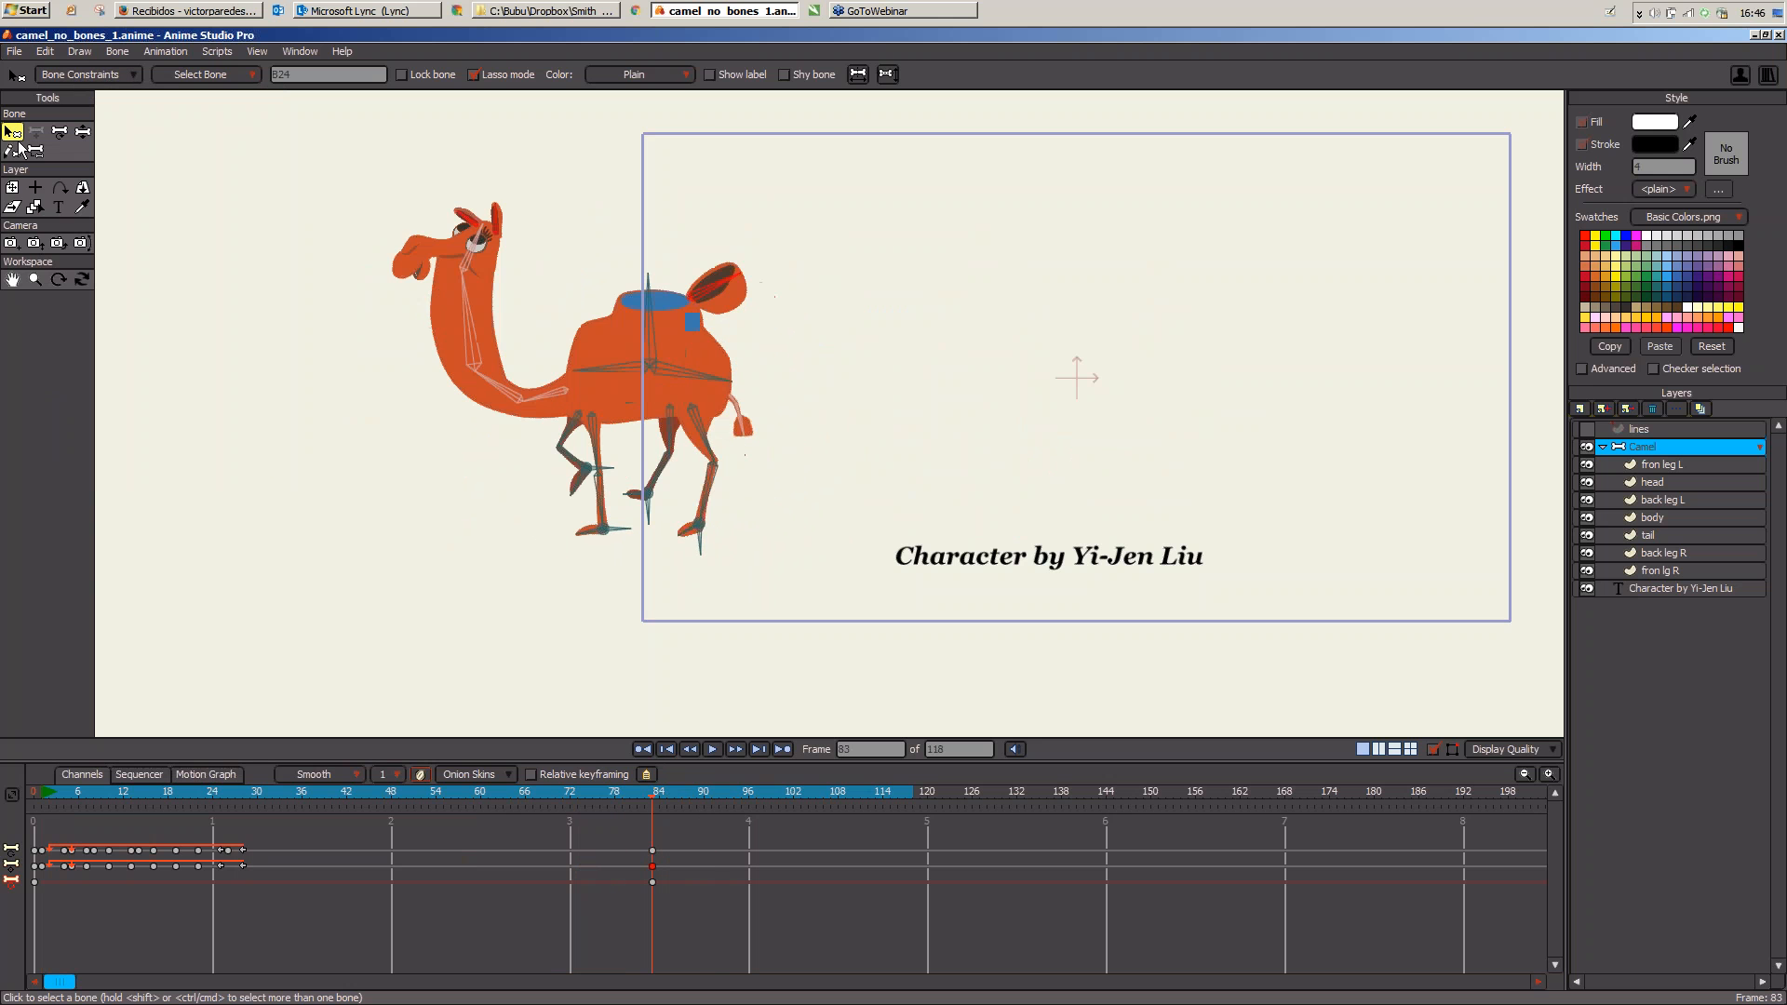
Step: Select the neck, head and tail bones and turn off their bone dynamics at frame 83
{"action": "mouse_move", "coordinate": [462, 495]}
{"action": "left_mouse_down"}
{"action": "mouse_move", "coordinate": [521, 224]}
{"action": "mouse_move", "coordinate": [449, 419]}
{"action": "mouse_move", "coordinate": [461, 475]}
{"action": "left_mouse_up"}
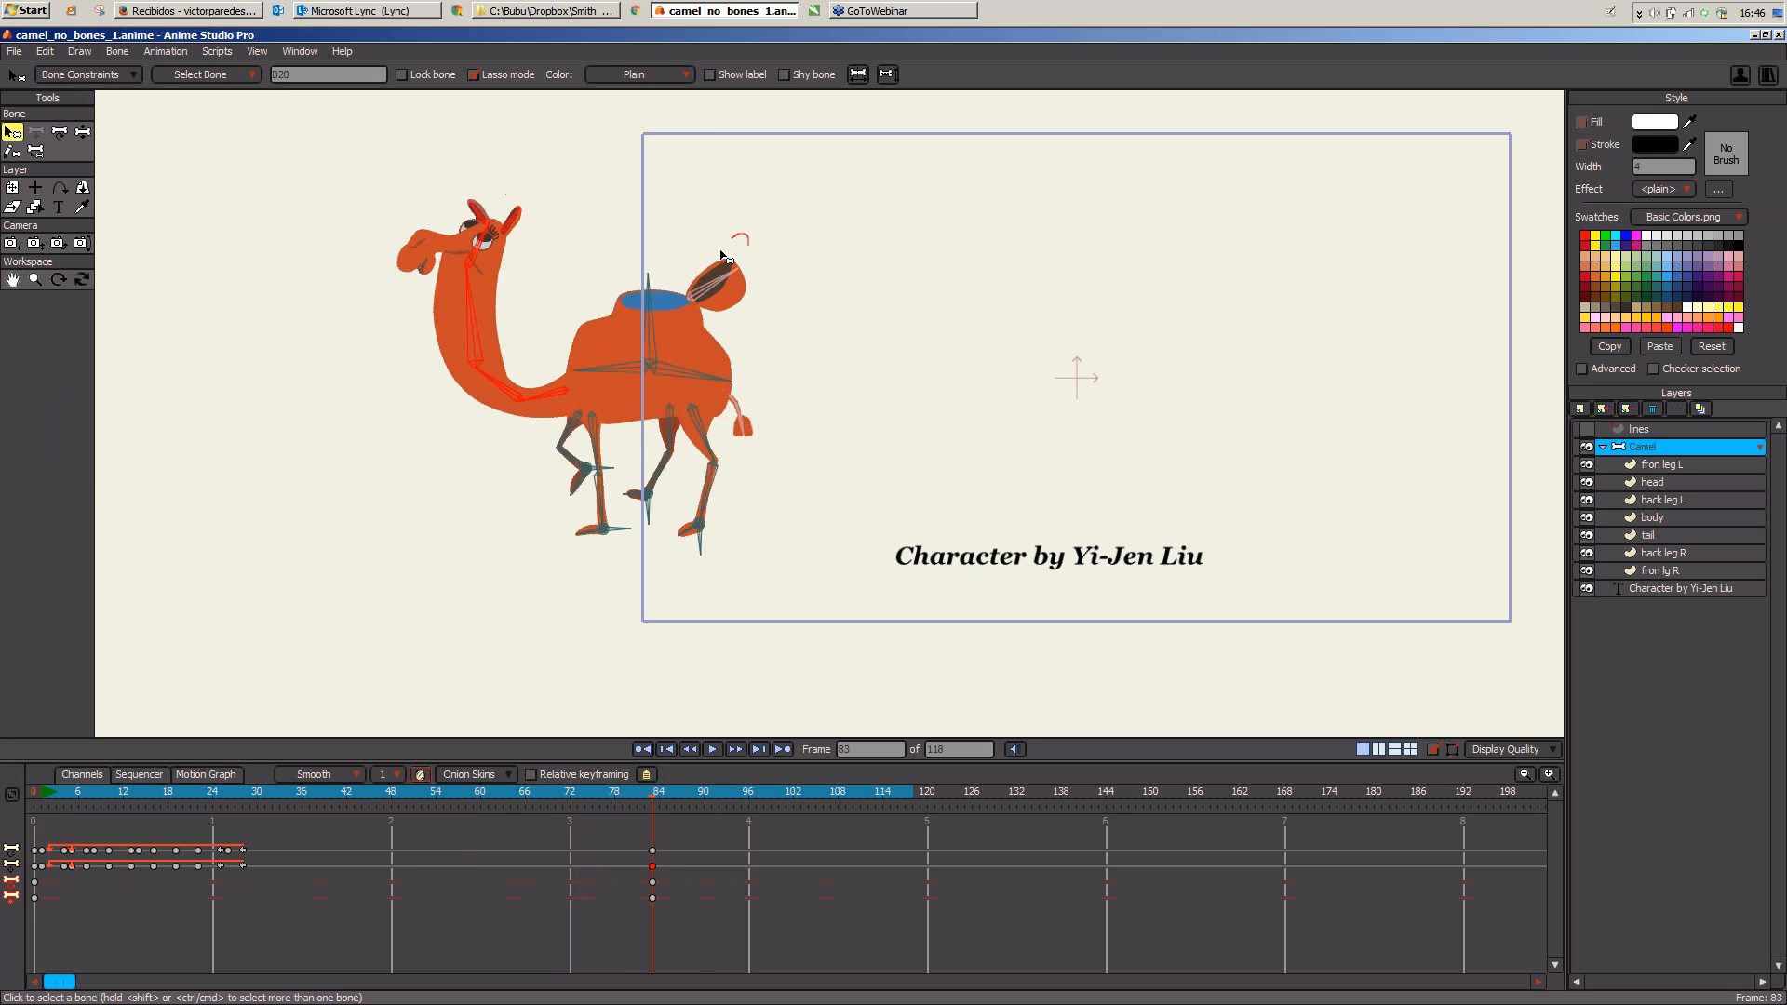
{"action": "left_click", "coordinate": [732, 398], "text": "shift"}
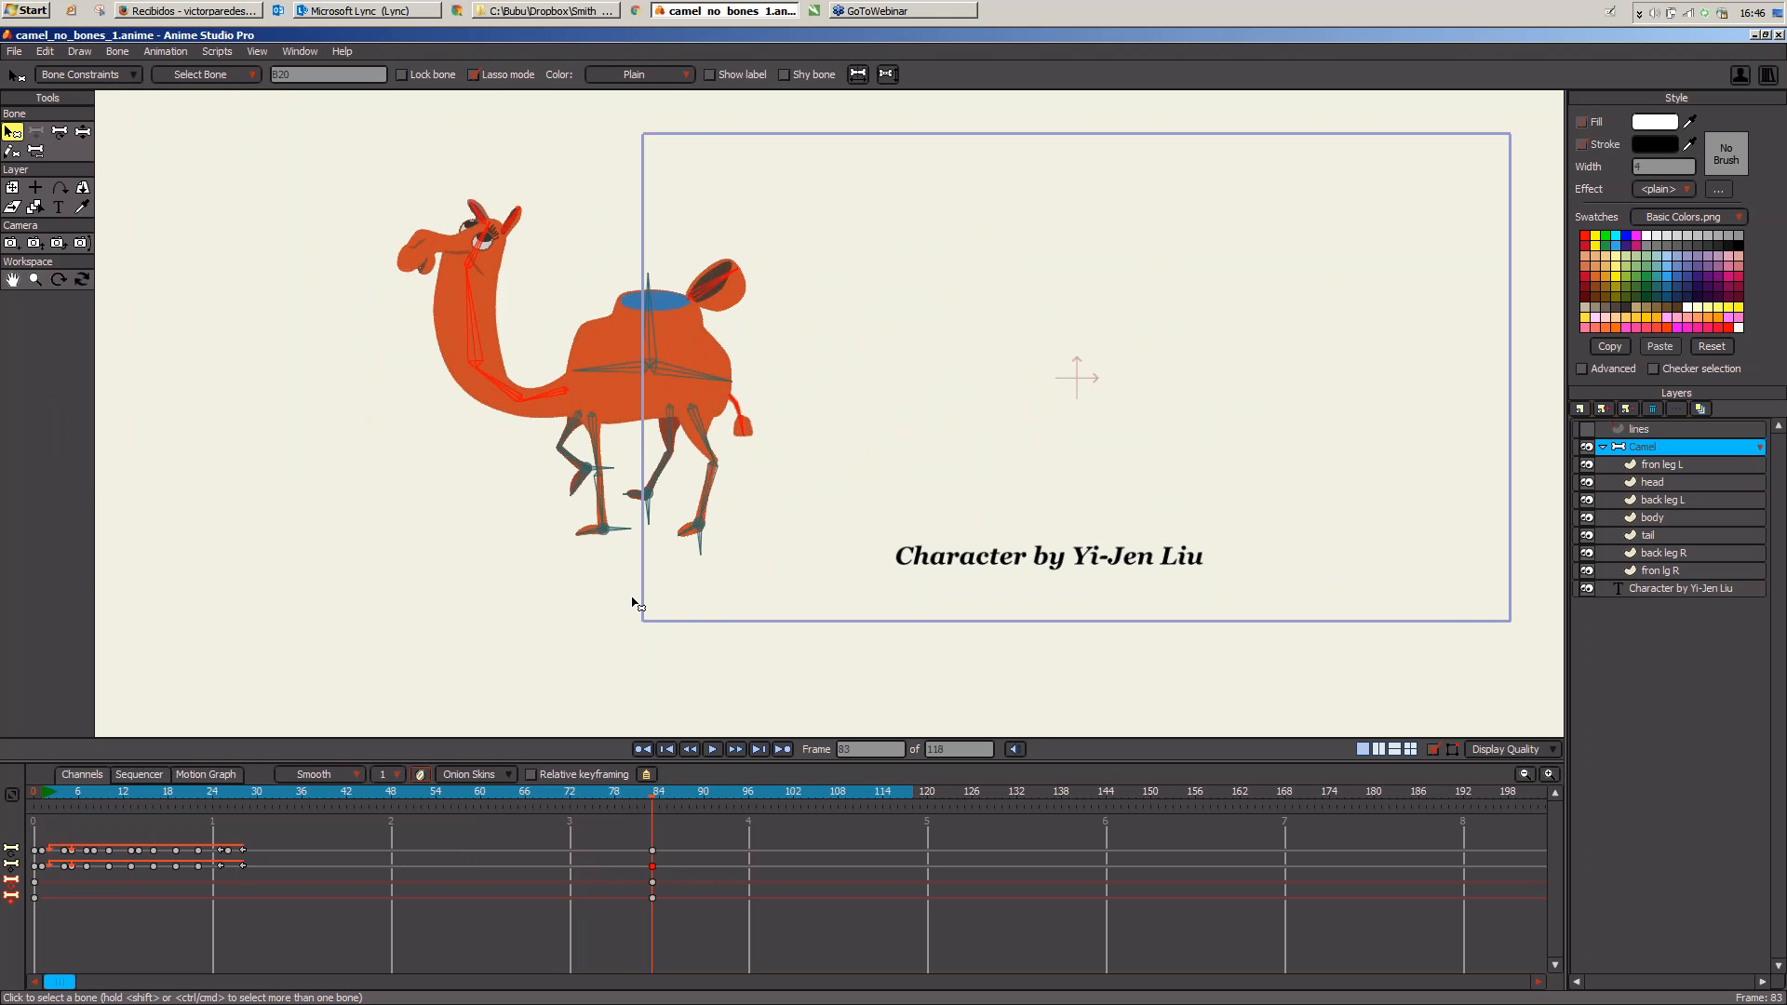
{"action": "left_click", "coordinate": [98, 74]}
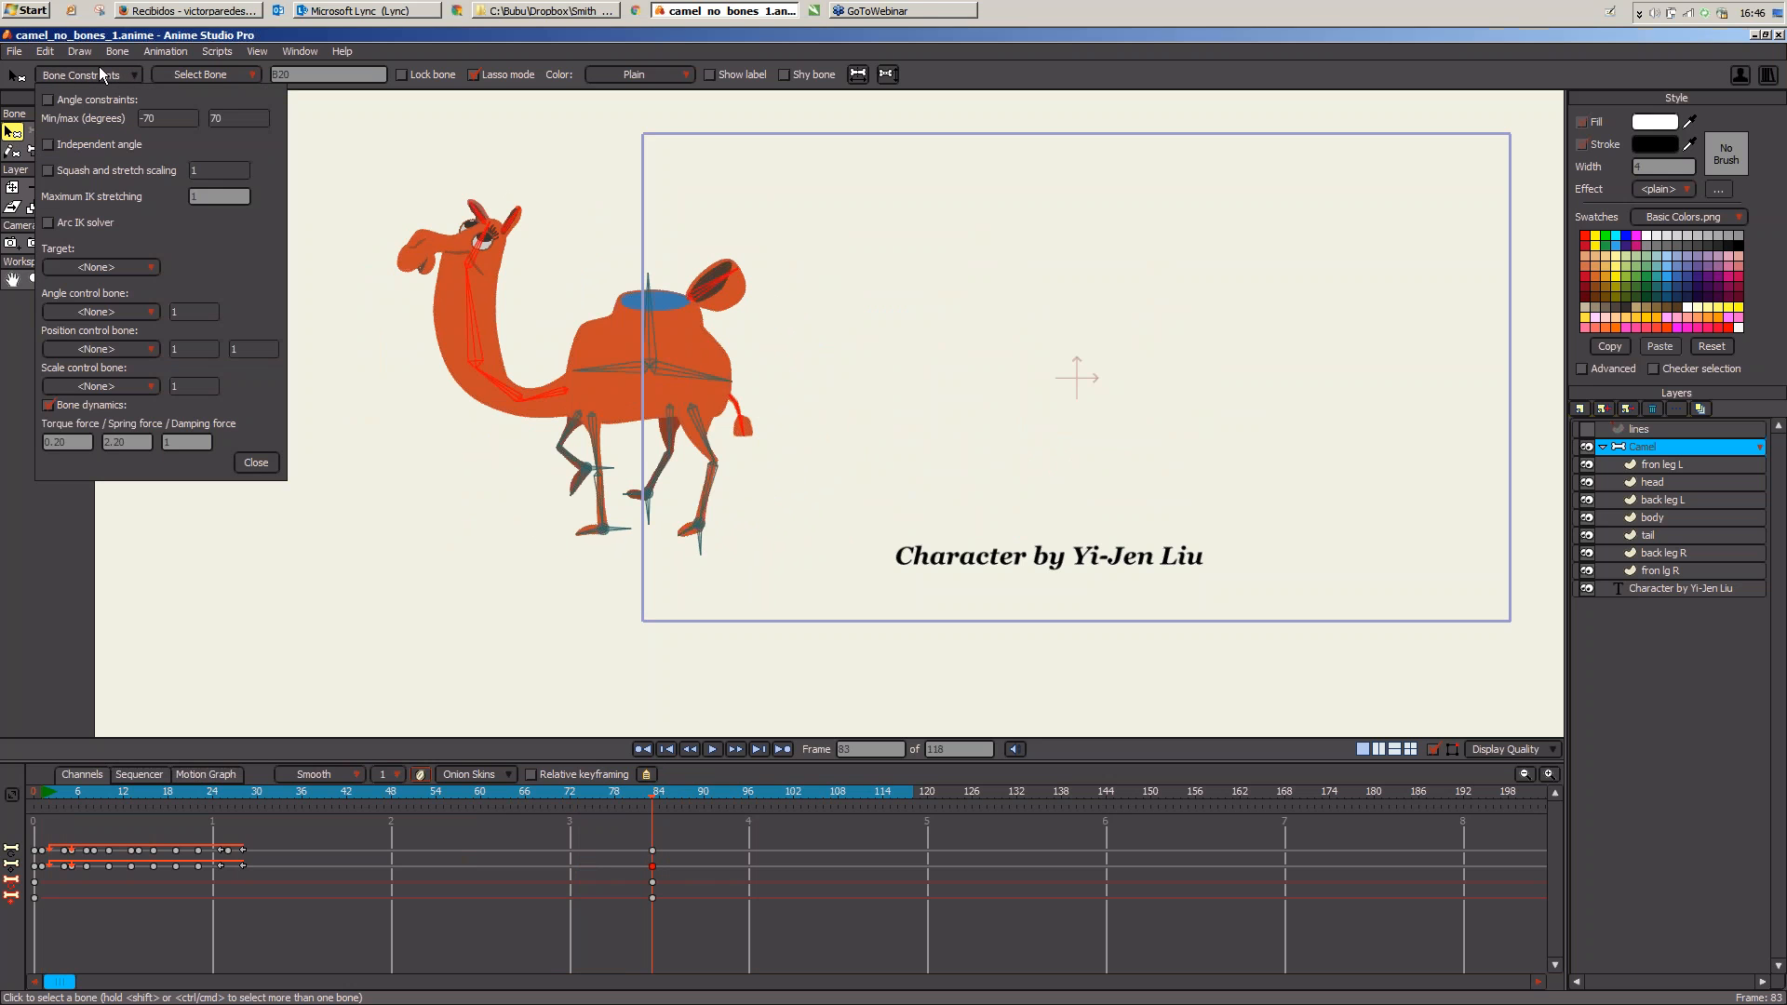
{"action": "left_click", "coordinate": [59, 404]}
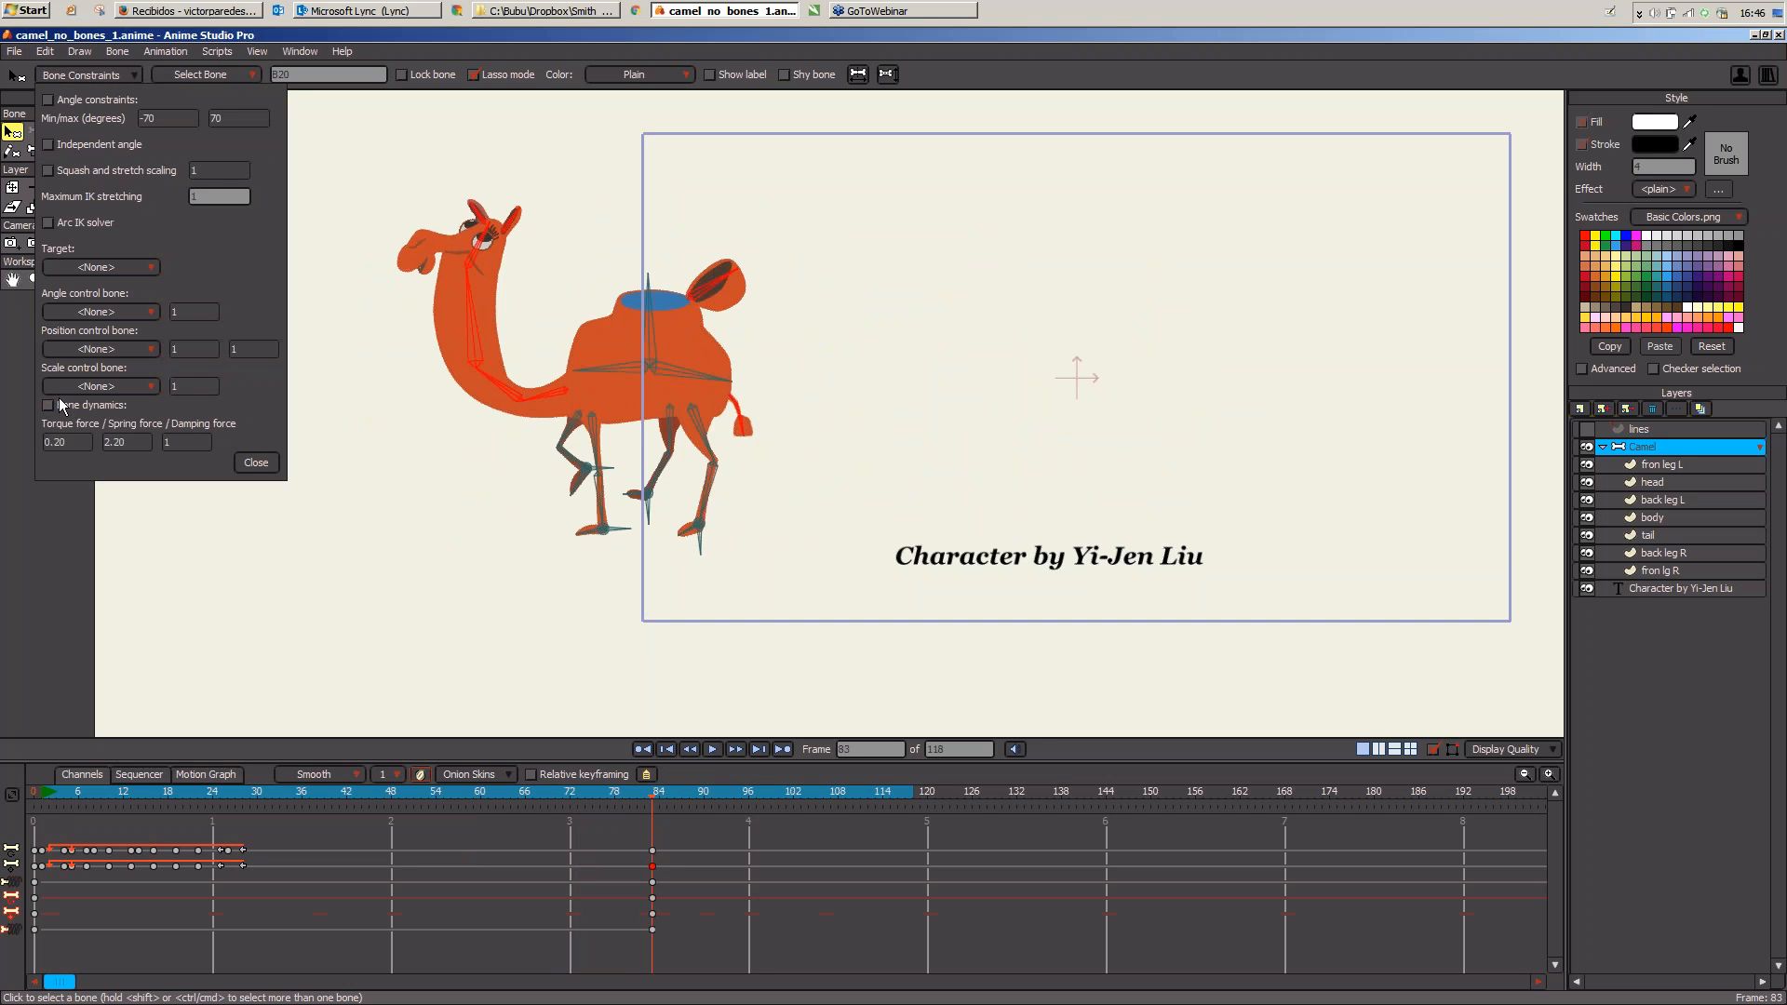
{"action": "left_click", "coordinate": [255, 462]}
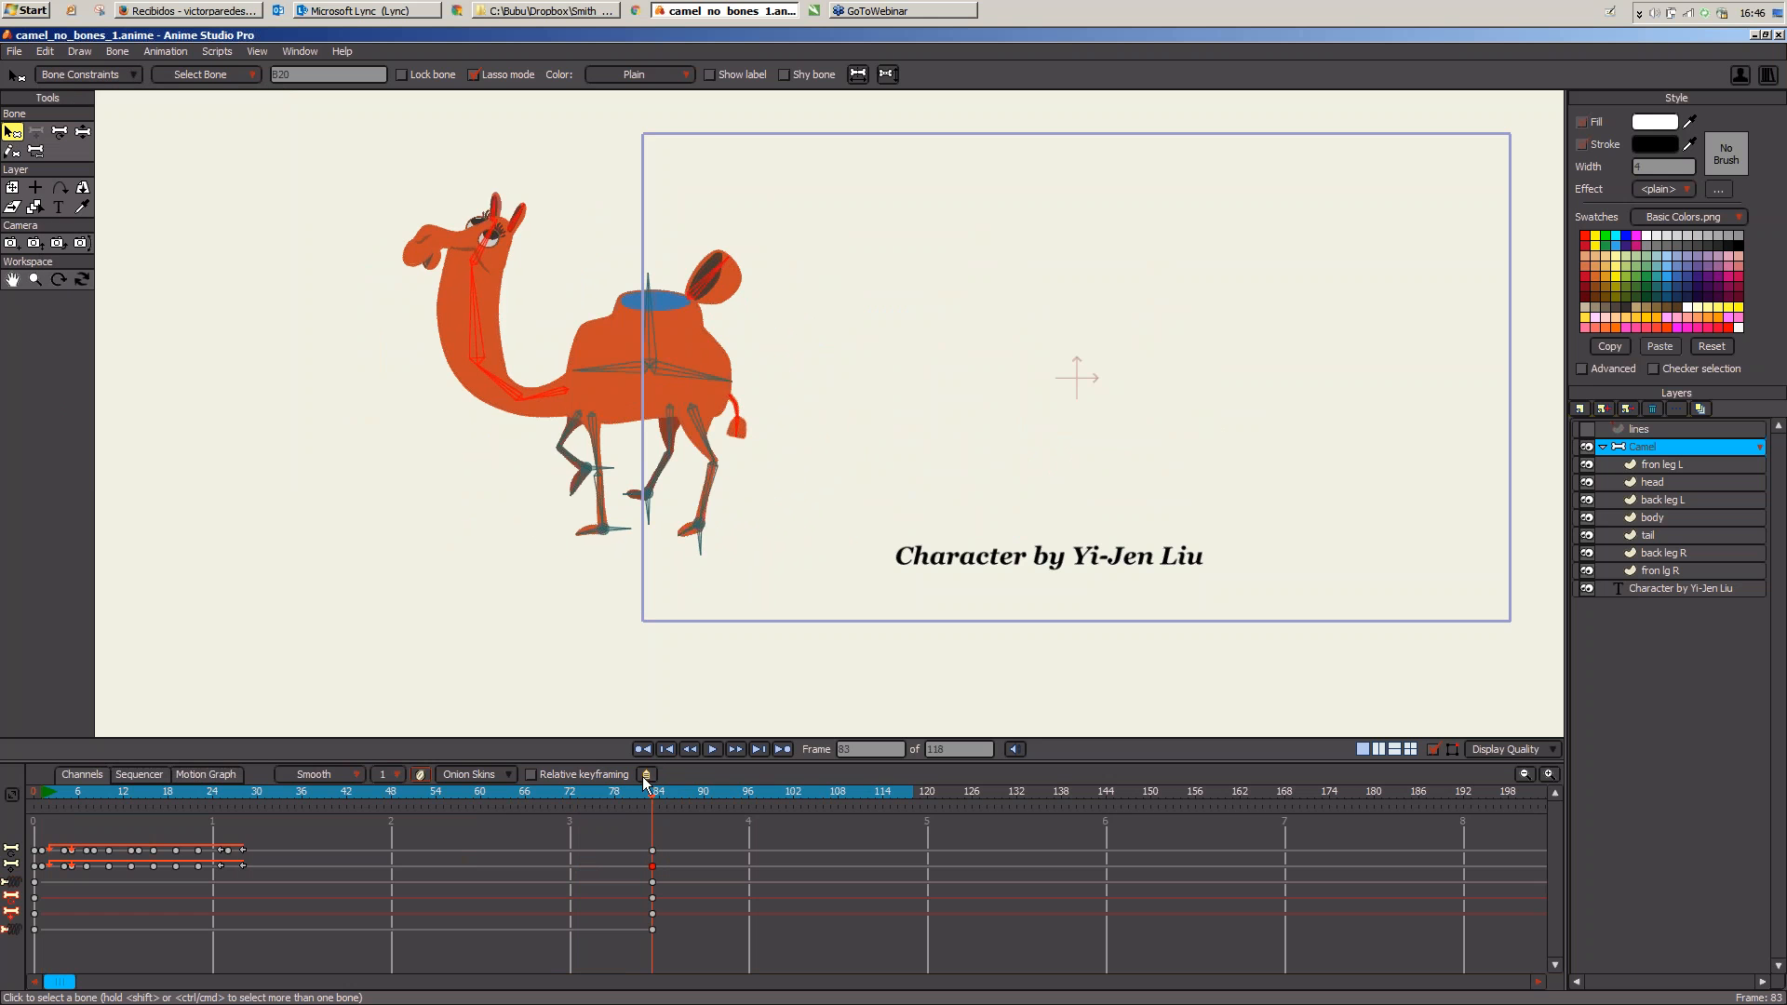
Step: At frame 89, lower the camel's body, stretch its neck and head straight forward, and extend the tail backward
{"action": "left_click_drag", "start_coordinate": [633, 799], "coordinate": [694, 811]}
{"action": "key", "text": "z"}
{"action": "left_click_drag", "start_coordinate": [657, 328], "coordinate": [385, 427]}
{"action": "key", "text": "t"}
{"action": "left_click_drag", "start_coordinate": [345, 402], "coordinate": [343, 403]}
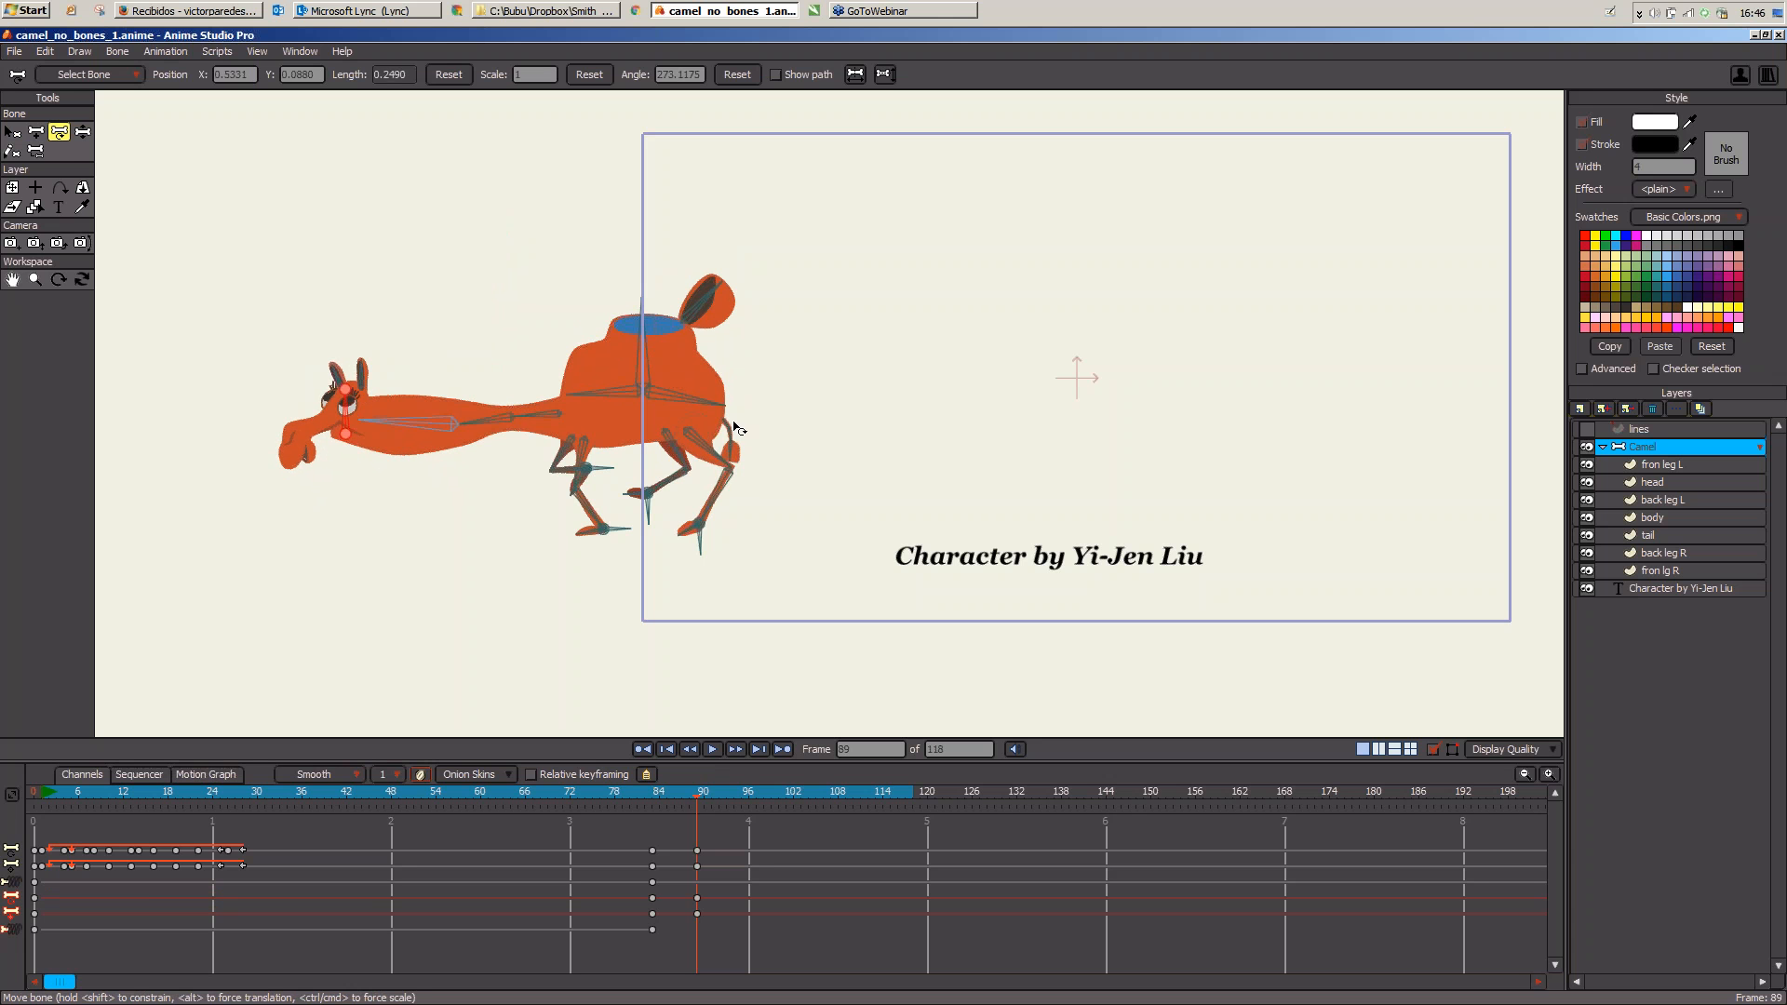
{"action": "key", "text": "z"}
{"action": "left_click_drag", "start_coordinate": [742, 450], "coordinate": [791, 412]}
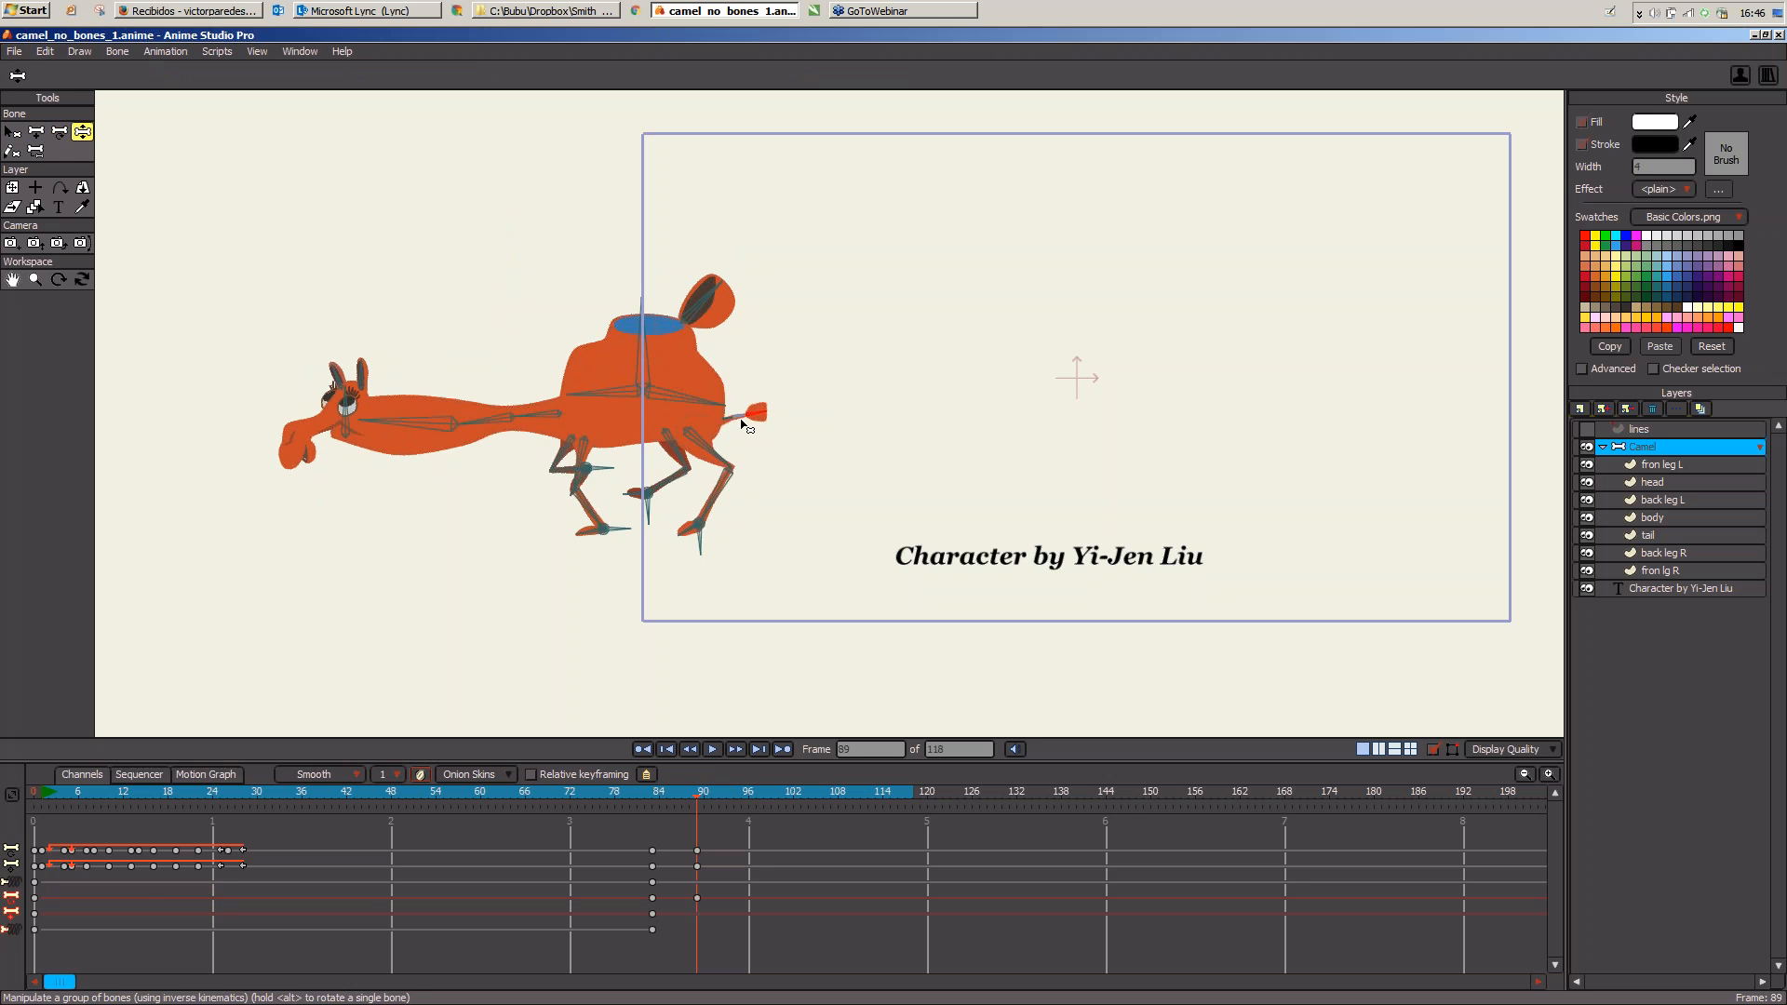
Step: Refine the frame 89 pose by shifting the body forward, lifting a bent front leg ahead and planting a back leg on the ground
{"action": "left_click_drag", "start_coordinate": [607, 471], "coordinate": [621, 472]}
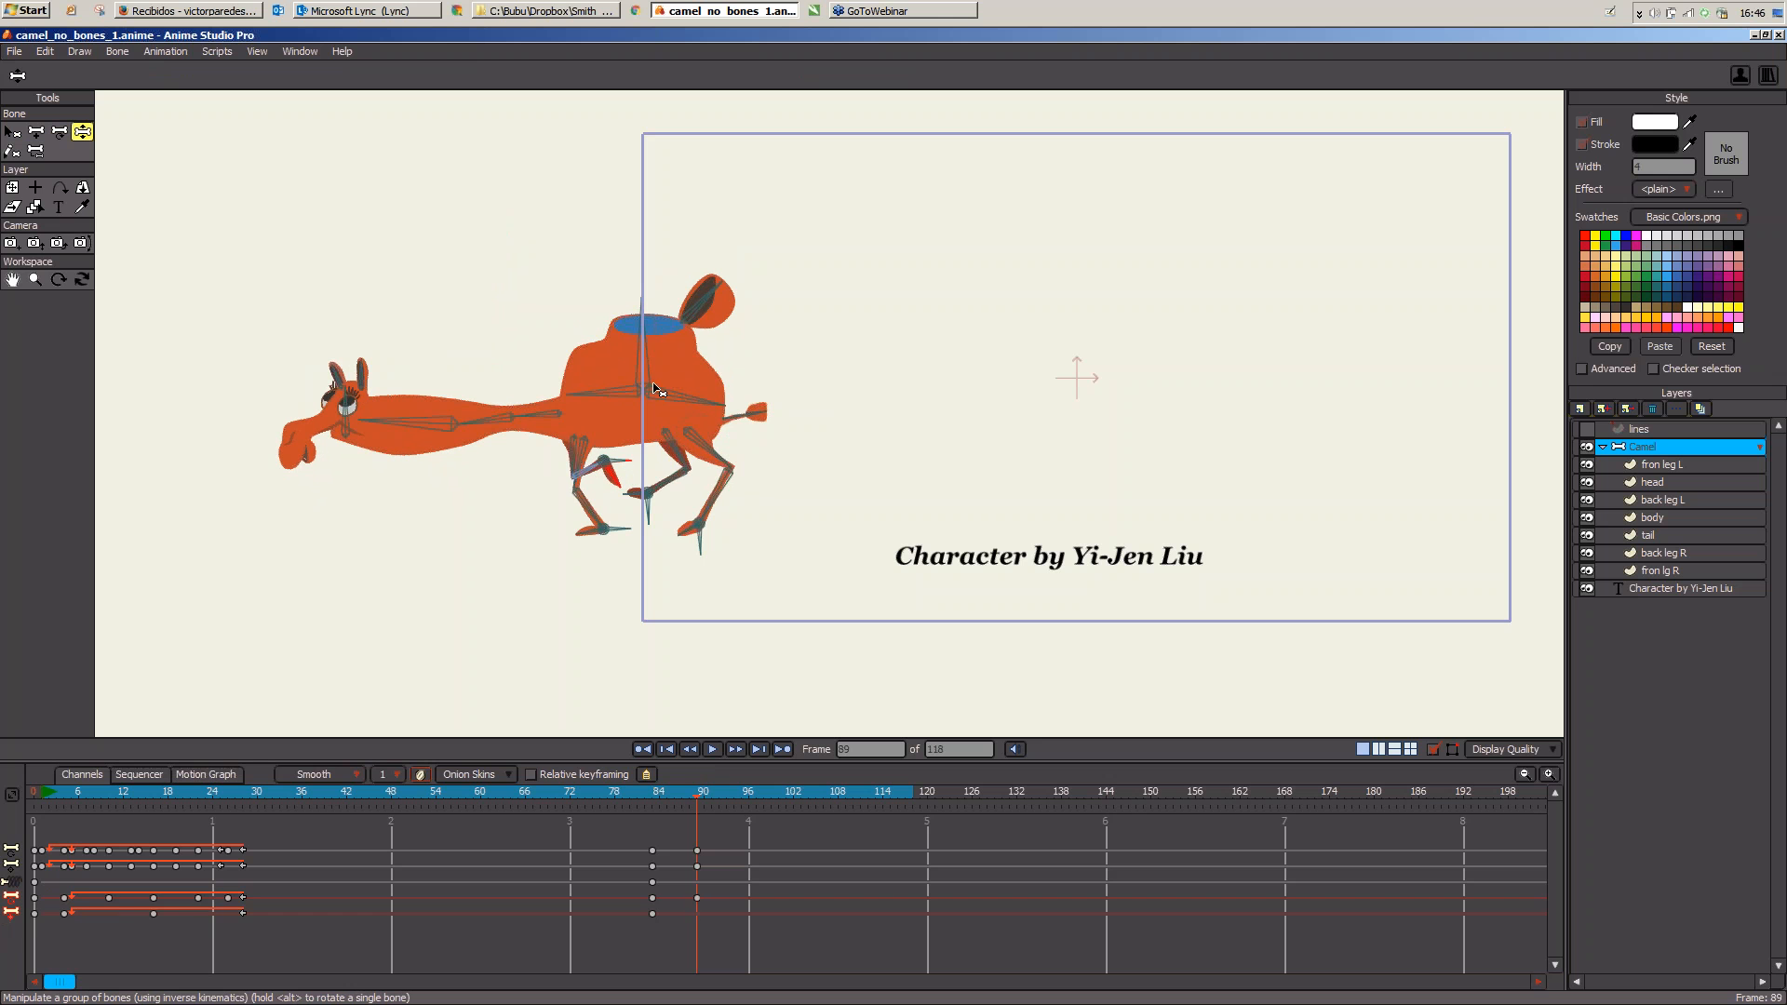
{"action": "left_click_drag", "start_coordinate": [639, 357], "coordinate": [612, 360]}
{"action": "left_click_drag", "start_coordinate": [604, 461], "coordinate": [547, 467]}
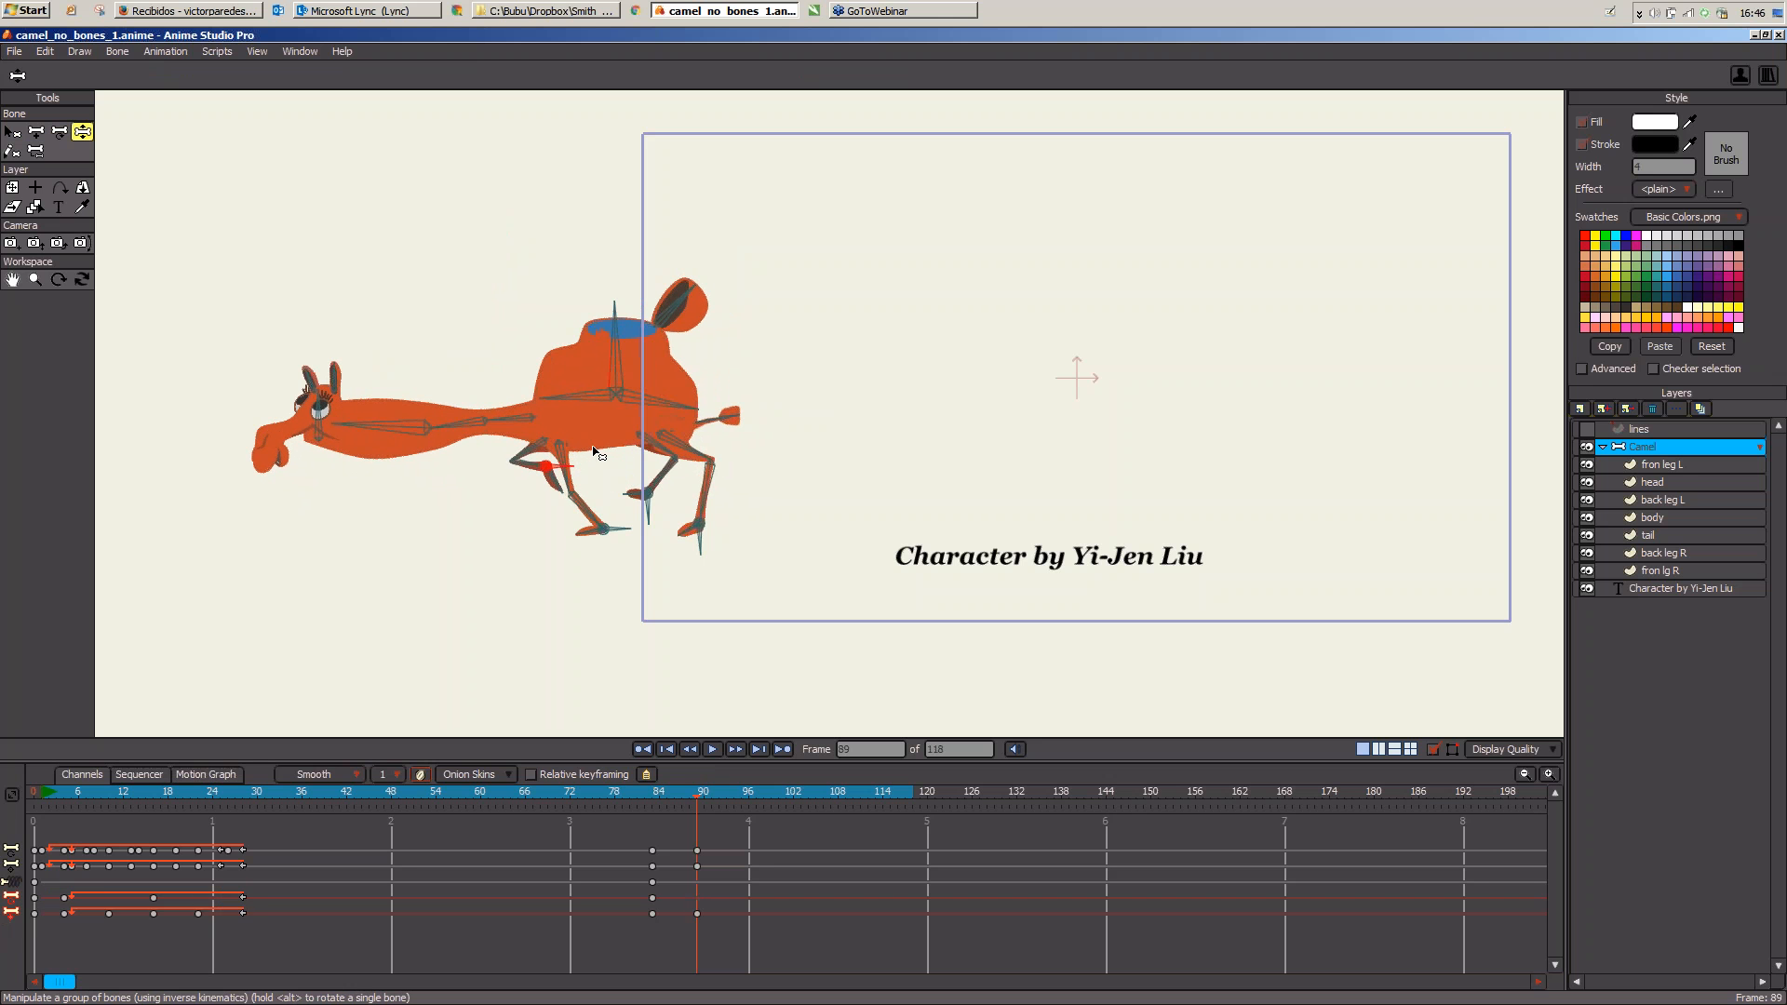
{"action": "left_click_drag", "start_coordinate": [655, 513], "coordinate": [651, 529]}
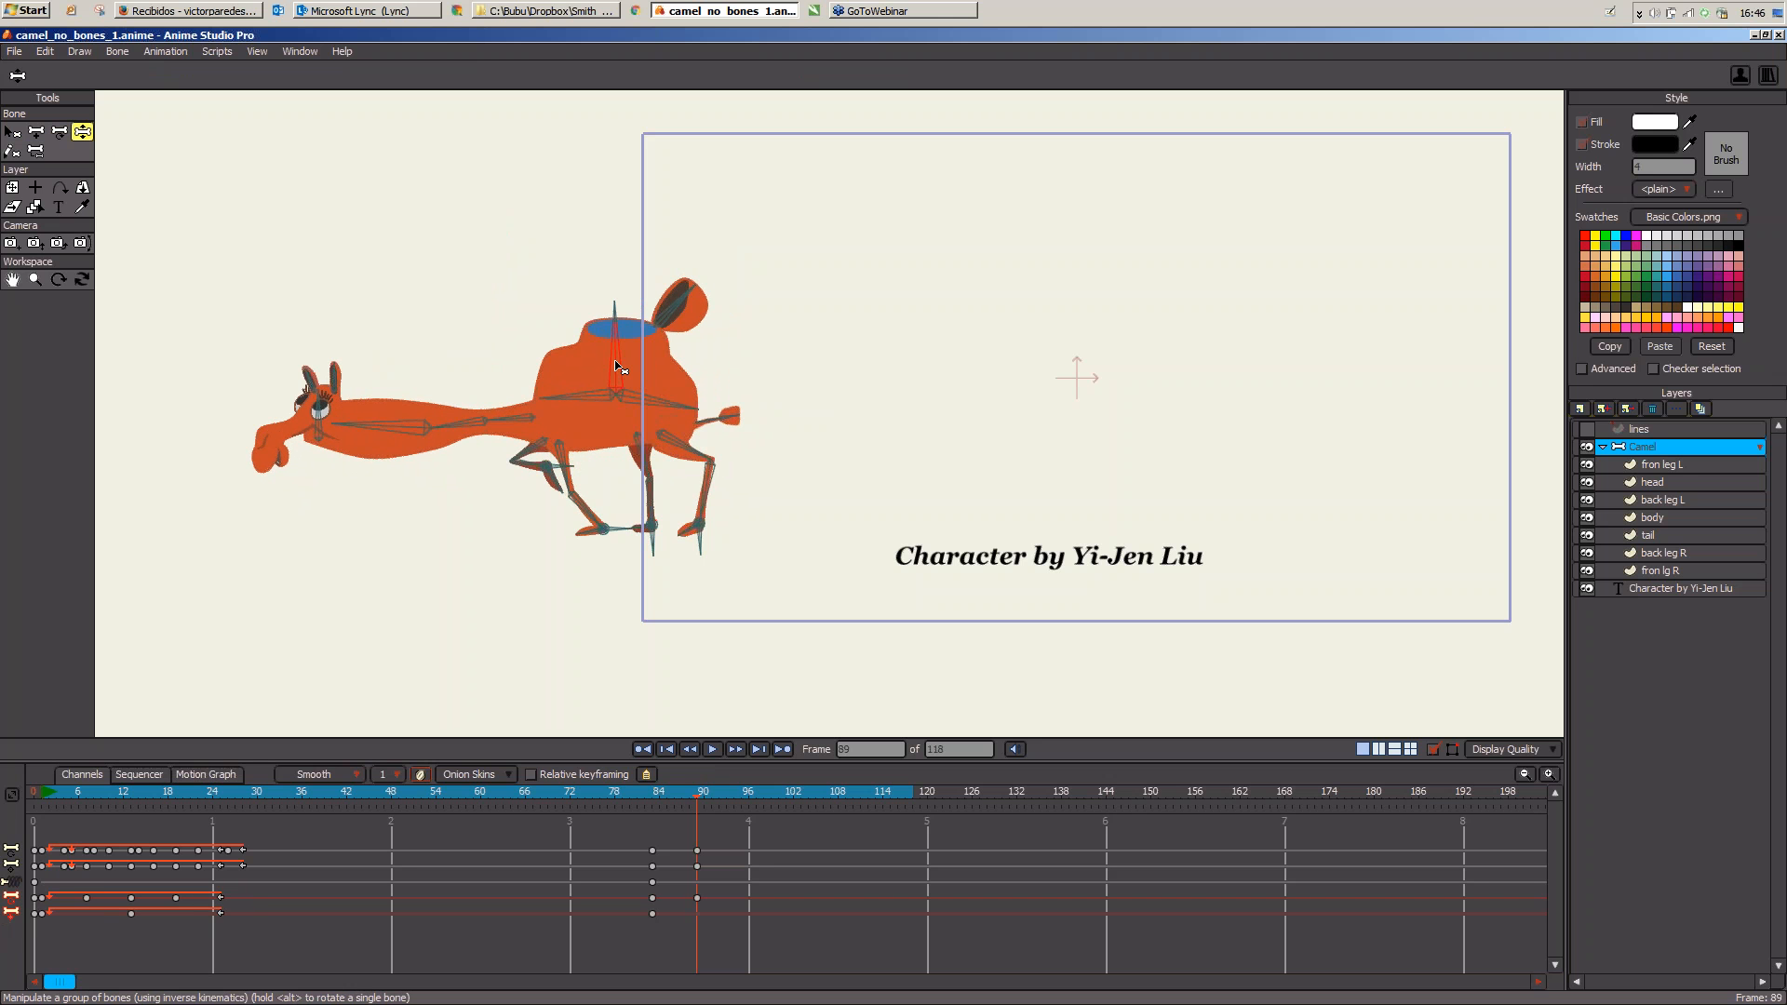
{"action": "left_click_drag", "start_coordinate": [622, 371], "coordinate": [616, 367]}
{"action": "left_click_drag", "start_coordinate": [321, 431], "coordinate": [317, 427]}
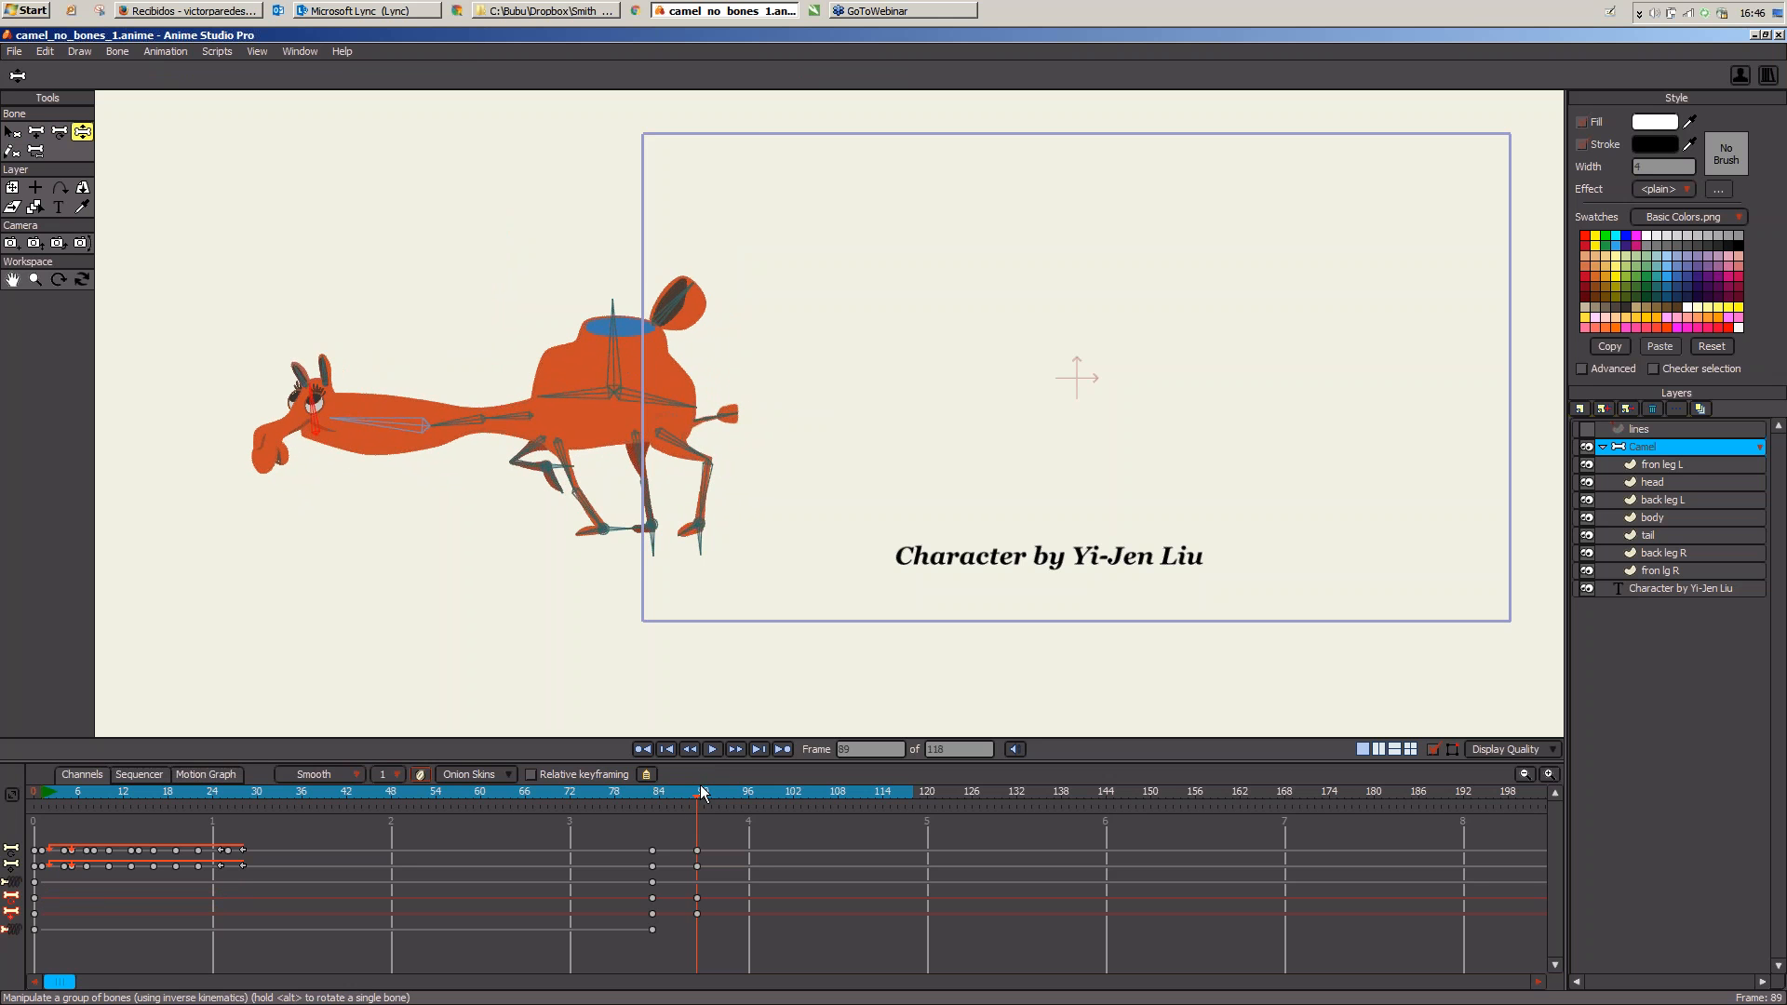
Step: At frame 86, pull the camel's body, neck and head back into a crouched anticipation pose and preview the motion
{"action": "left_click", "coordinate": [674, 793]}
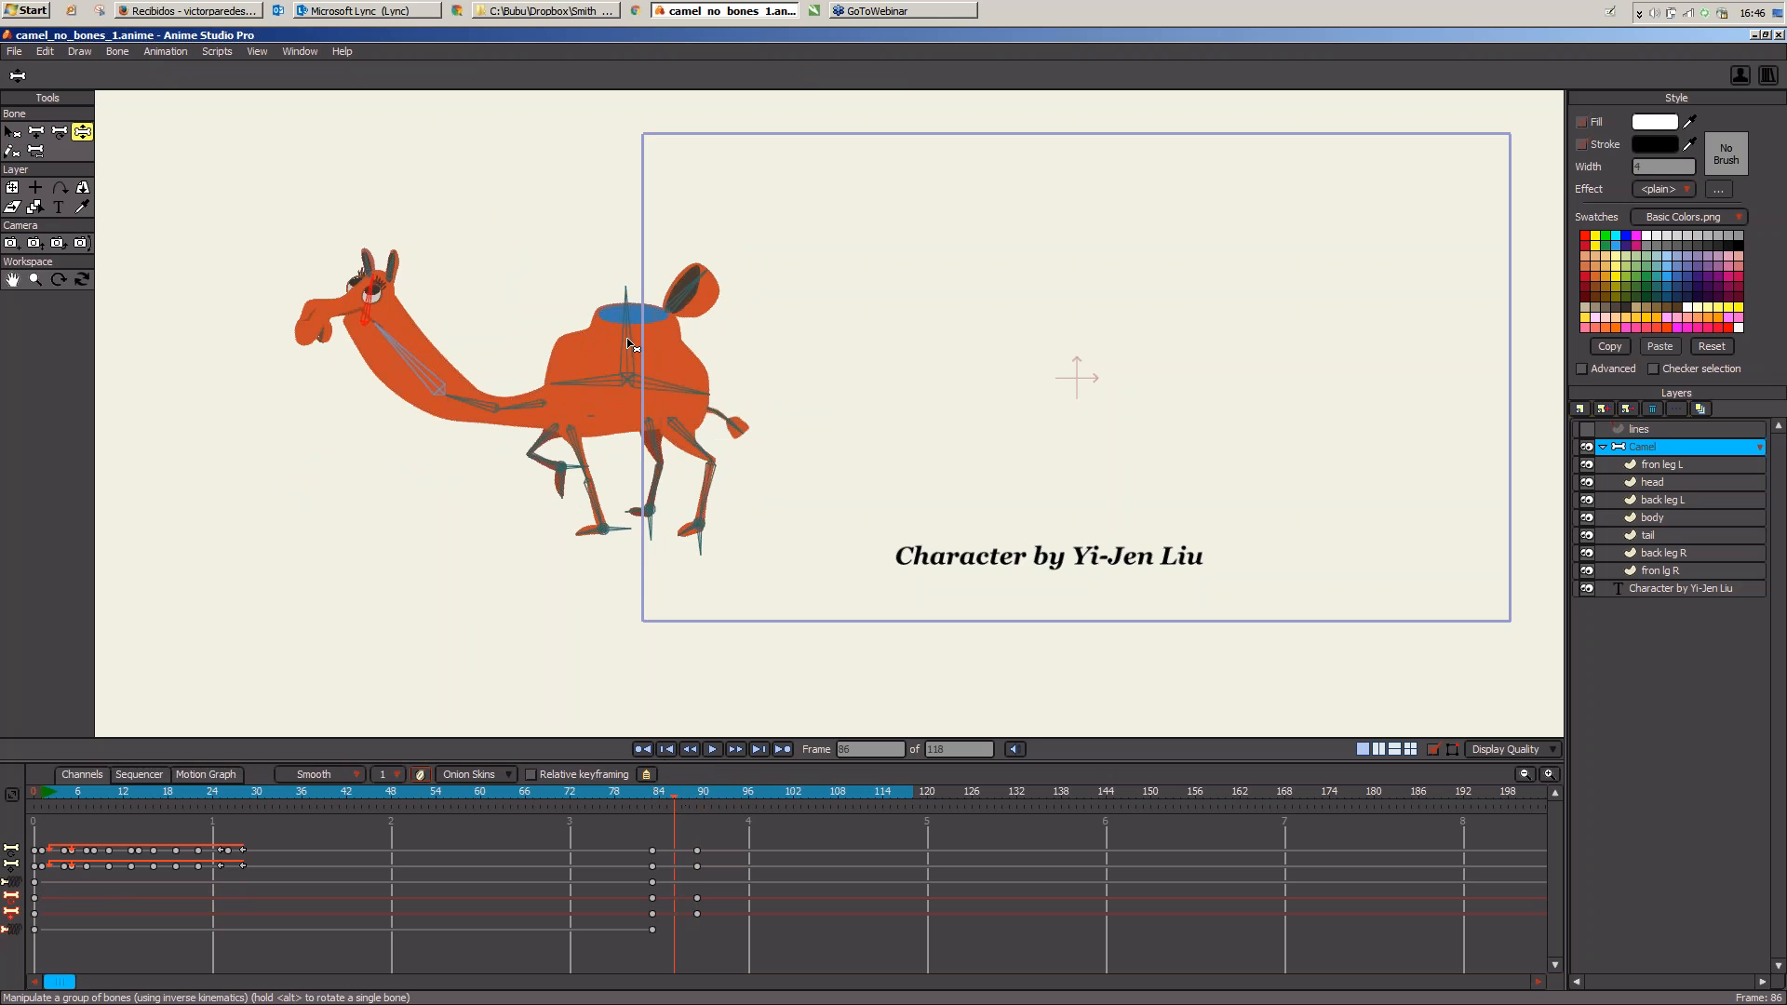
{"action": "left_click_drag", "start_coordinate": [627, 343], "coordinate": [679, 343]}
{"action": "left_click_drag", "start_coordinate": [433, 331], "coordinate": [545, 266]}
{"action": "left_click_drag", "start_coordinate": [558, 393], "coordinate": [601, 445]}
{"action": "left_click_drag", "start_coordinate": [685, 355], "coordinate": [707, 366]}
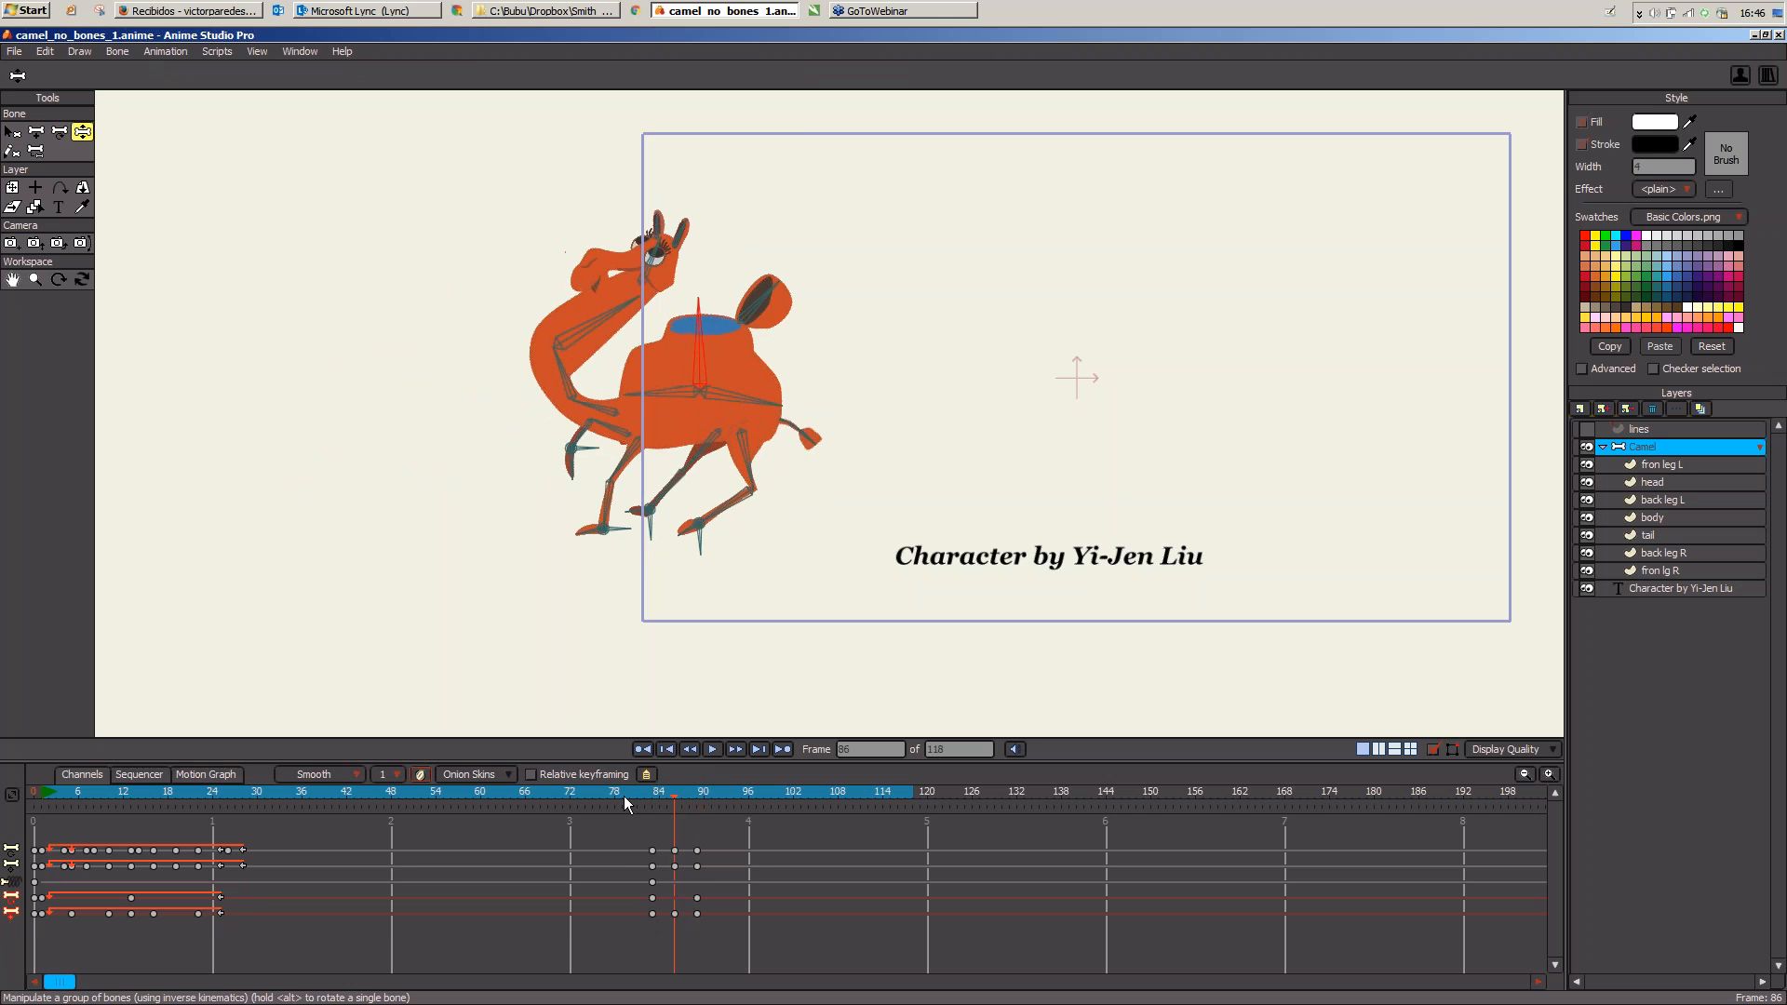
{"action": "left_click_drag", "start_coordinate": [624, 796], "coordinate": [687, 851]}
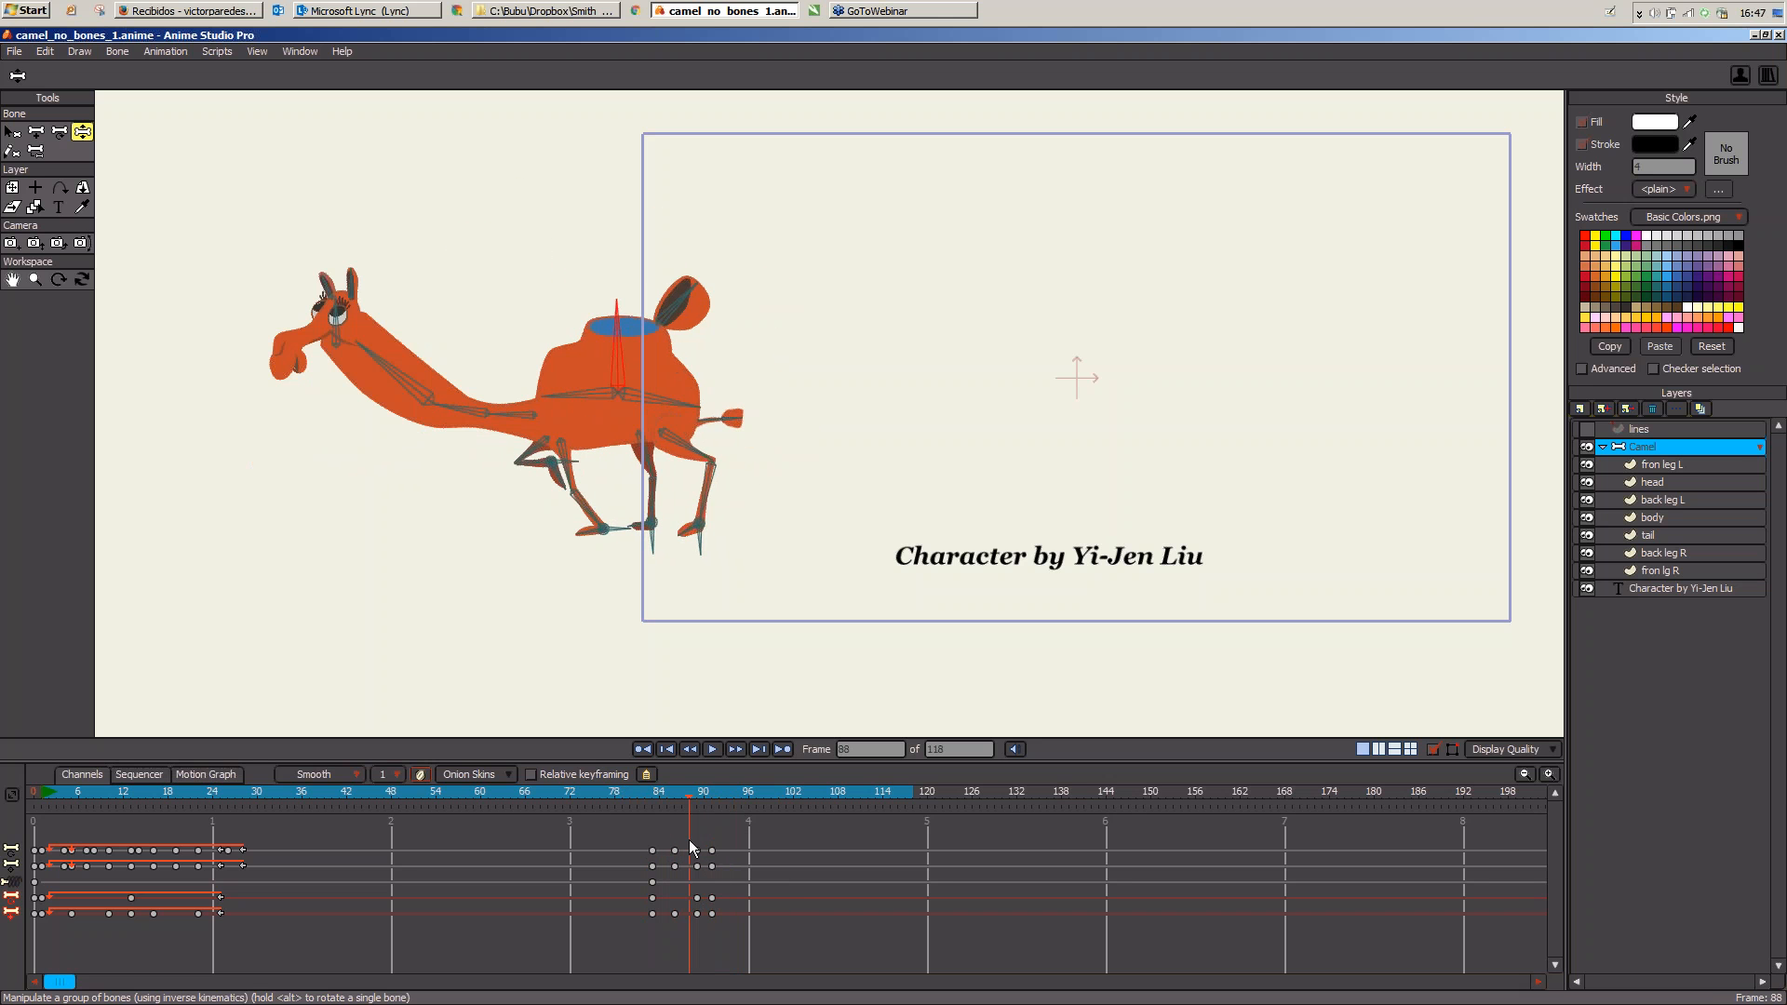
Step: Open the file quadrupeds.anime from the Quadrupeds_webinar folder
{"action": "left_click", "coordinate": [577, 13]}
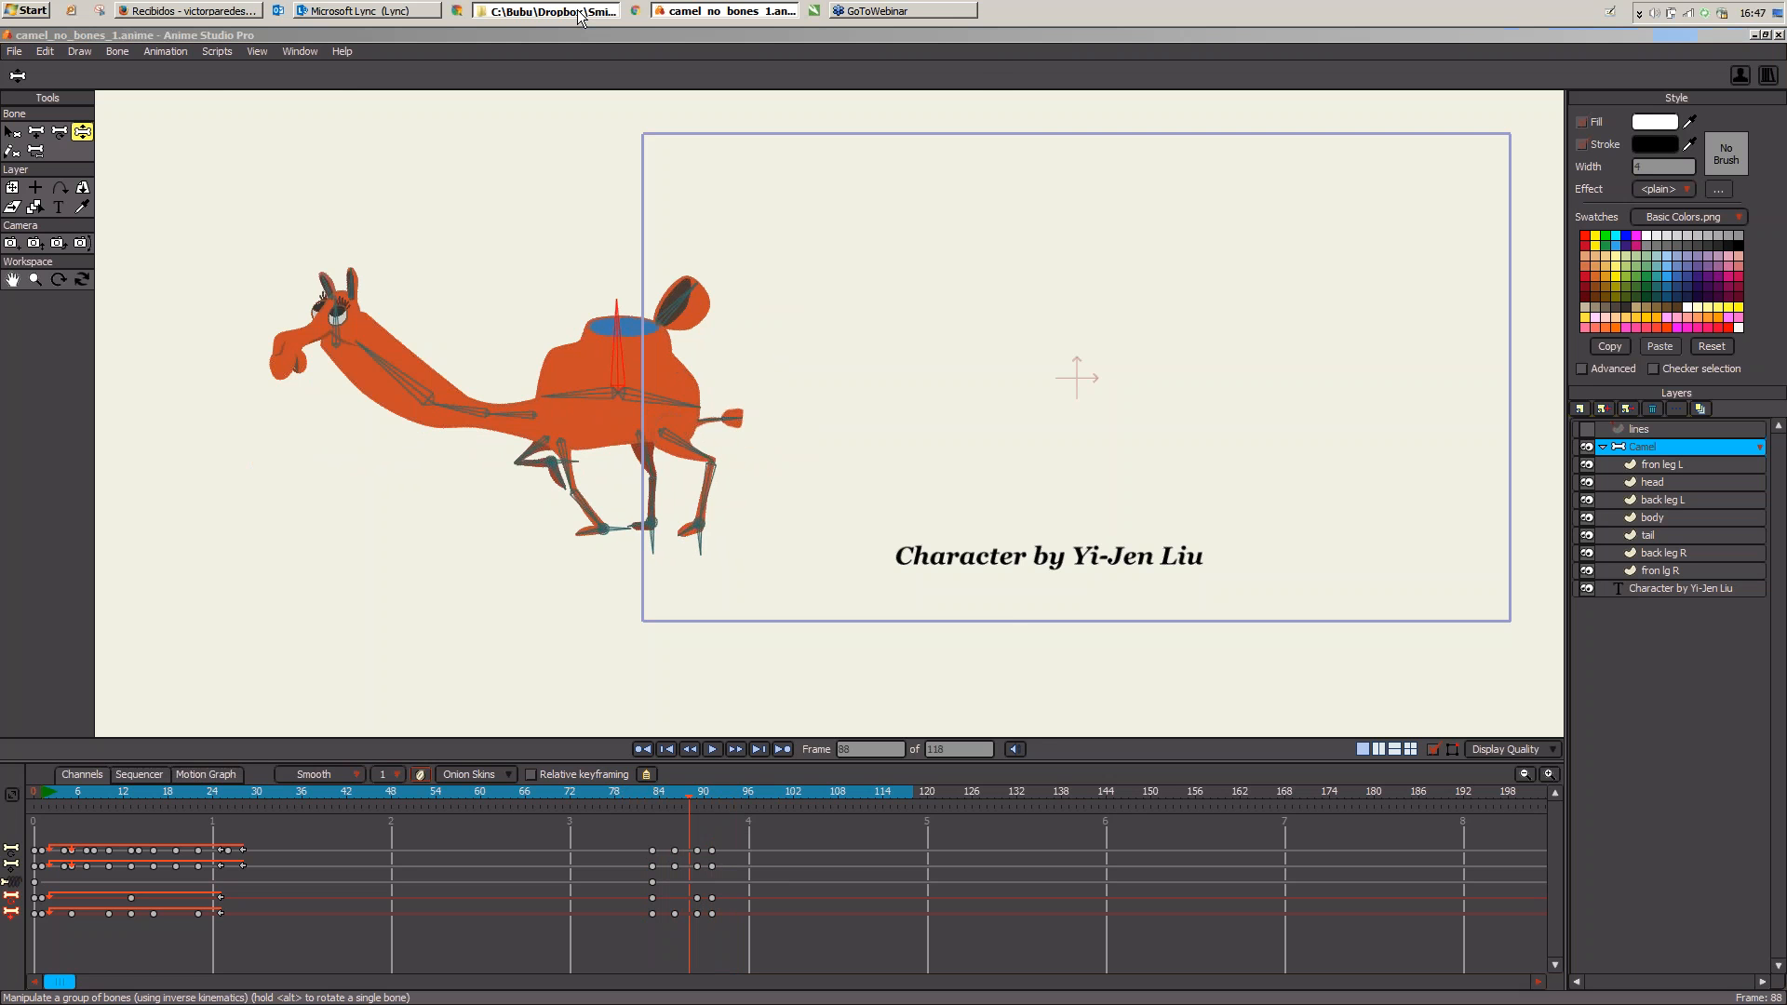
{"action": "left_click", "coordinate": [783, 517]}
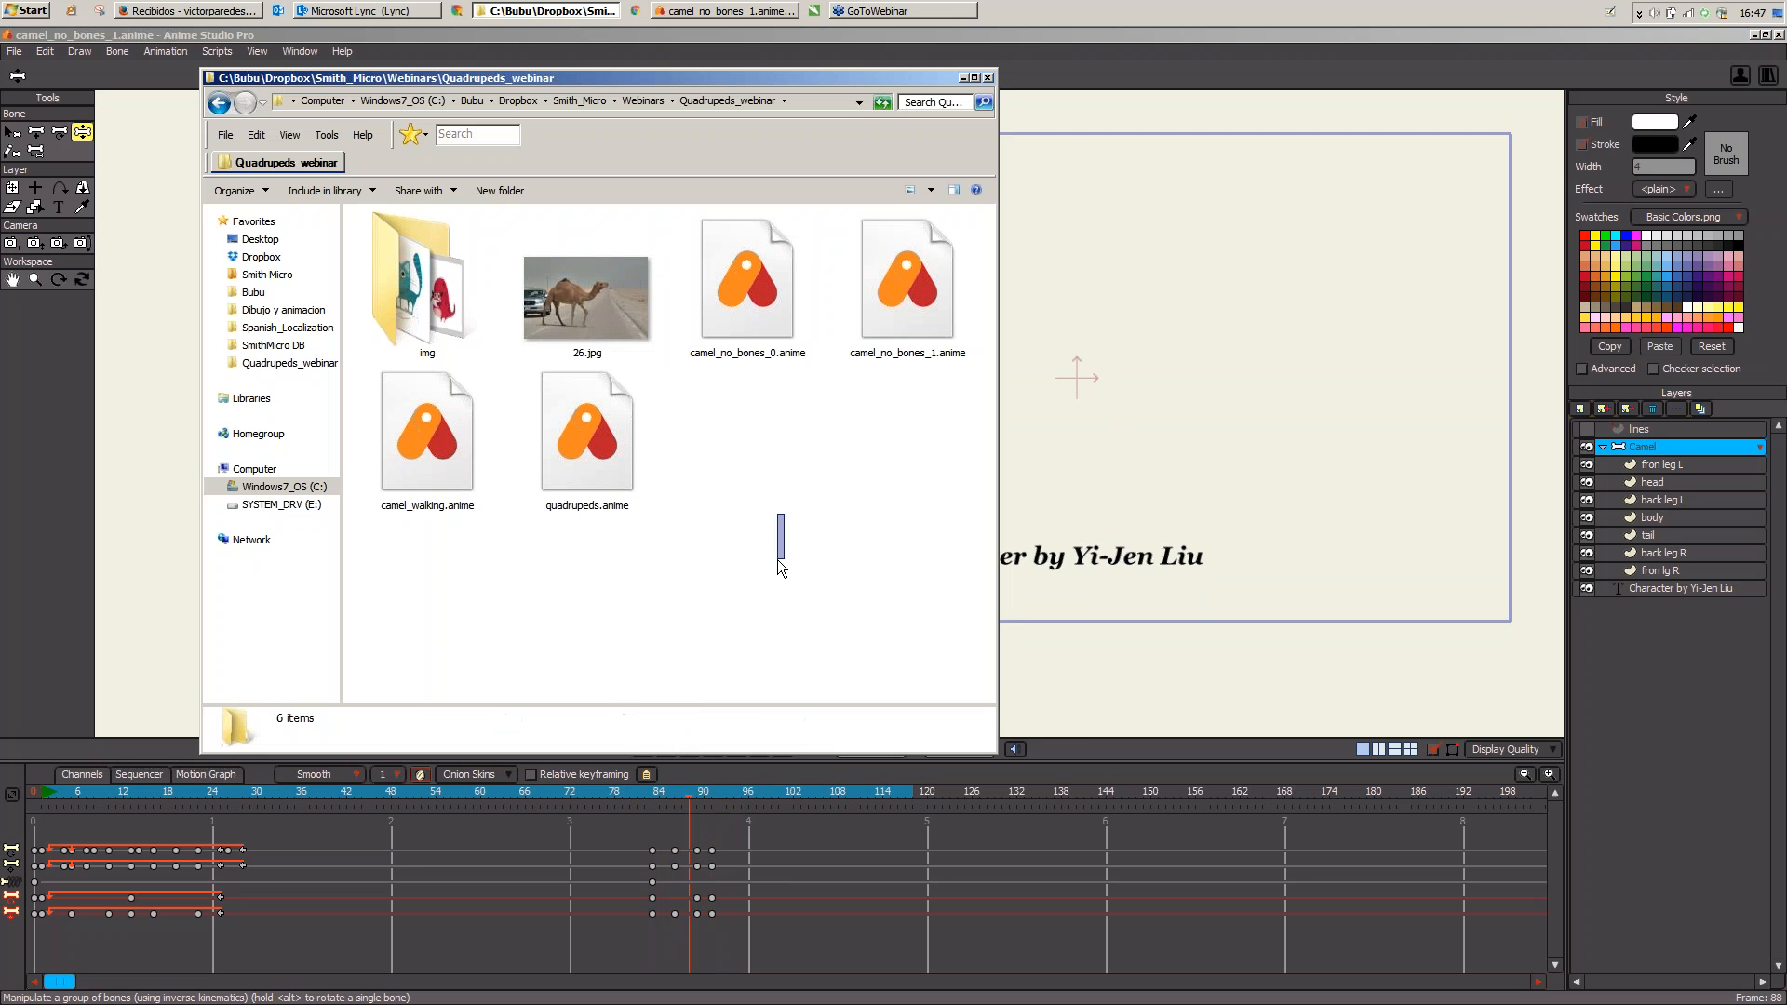
{"action": "left_click", "coordinate": [606, 477]}
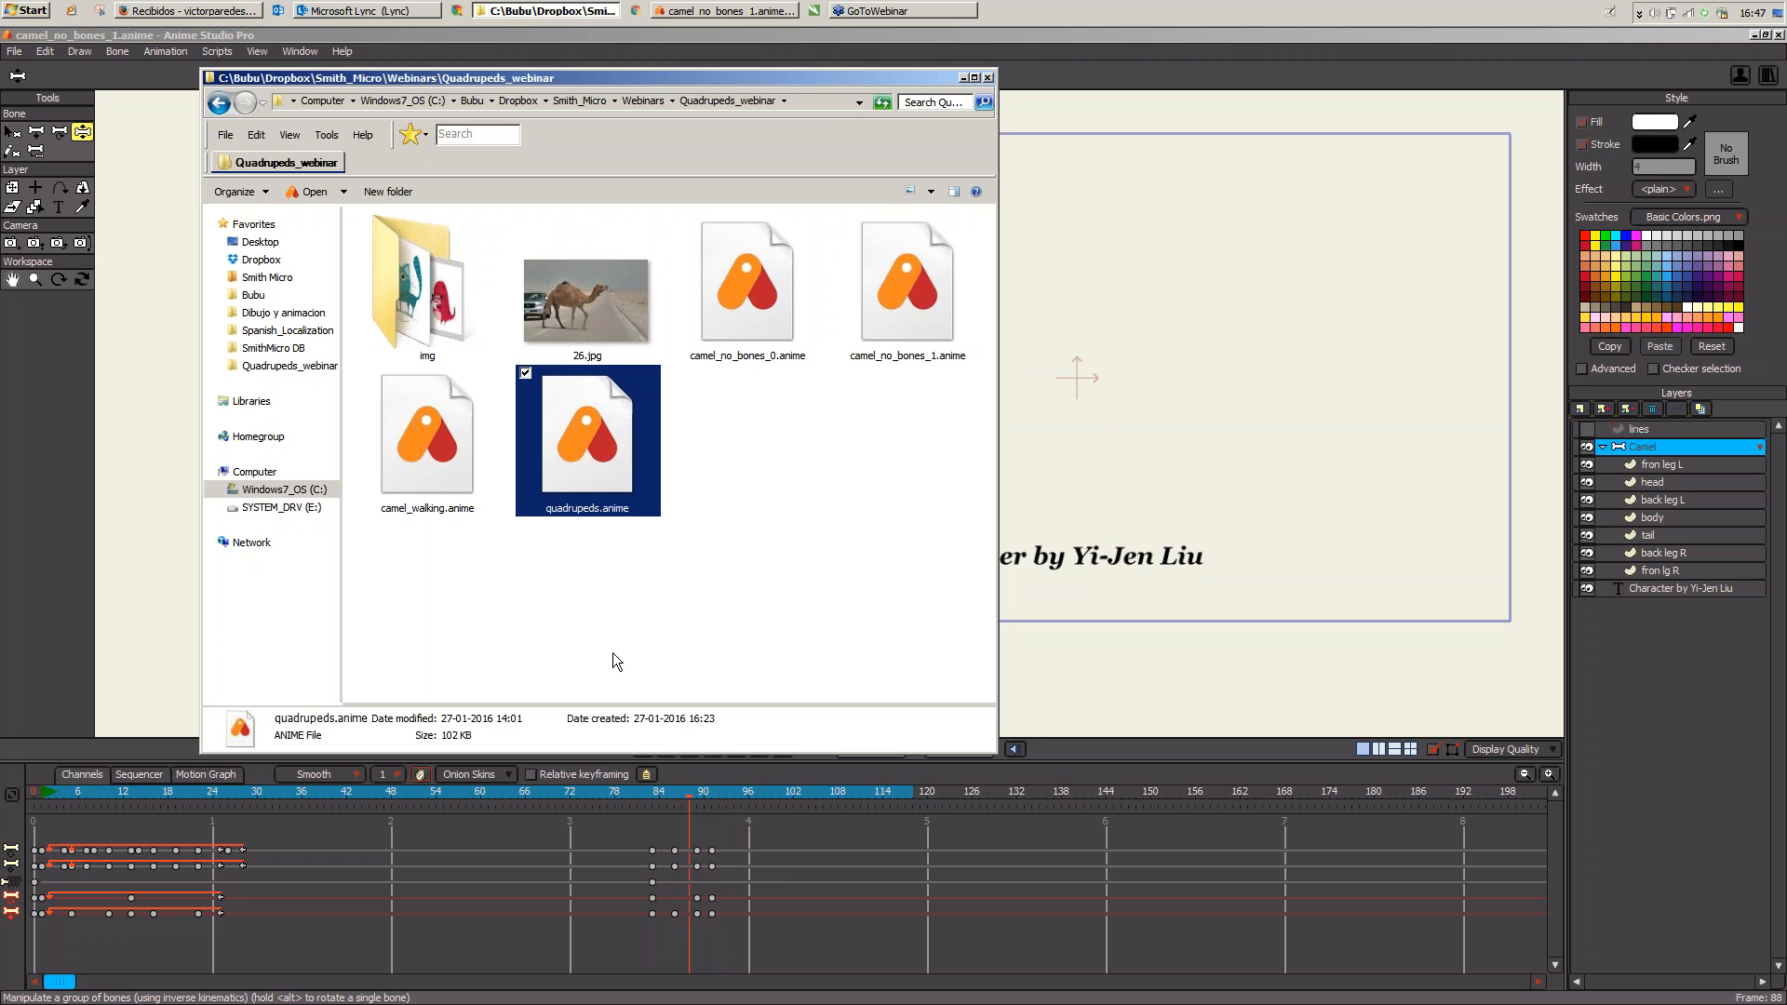
{"action": "left_click", "coordinate": [1062, 58]}
{"action": "key", "text": "ctrl+o"}
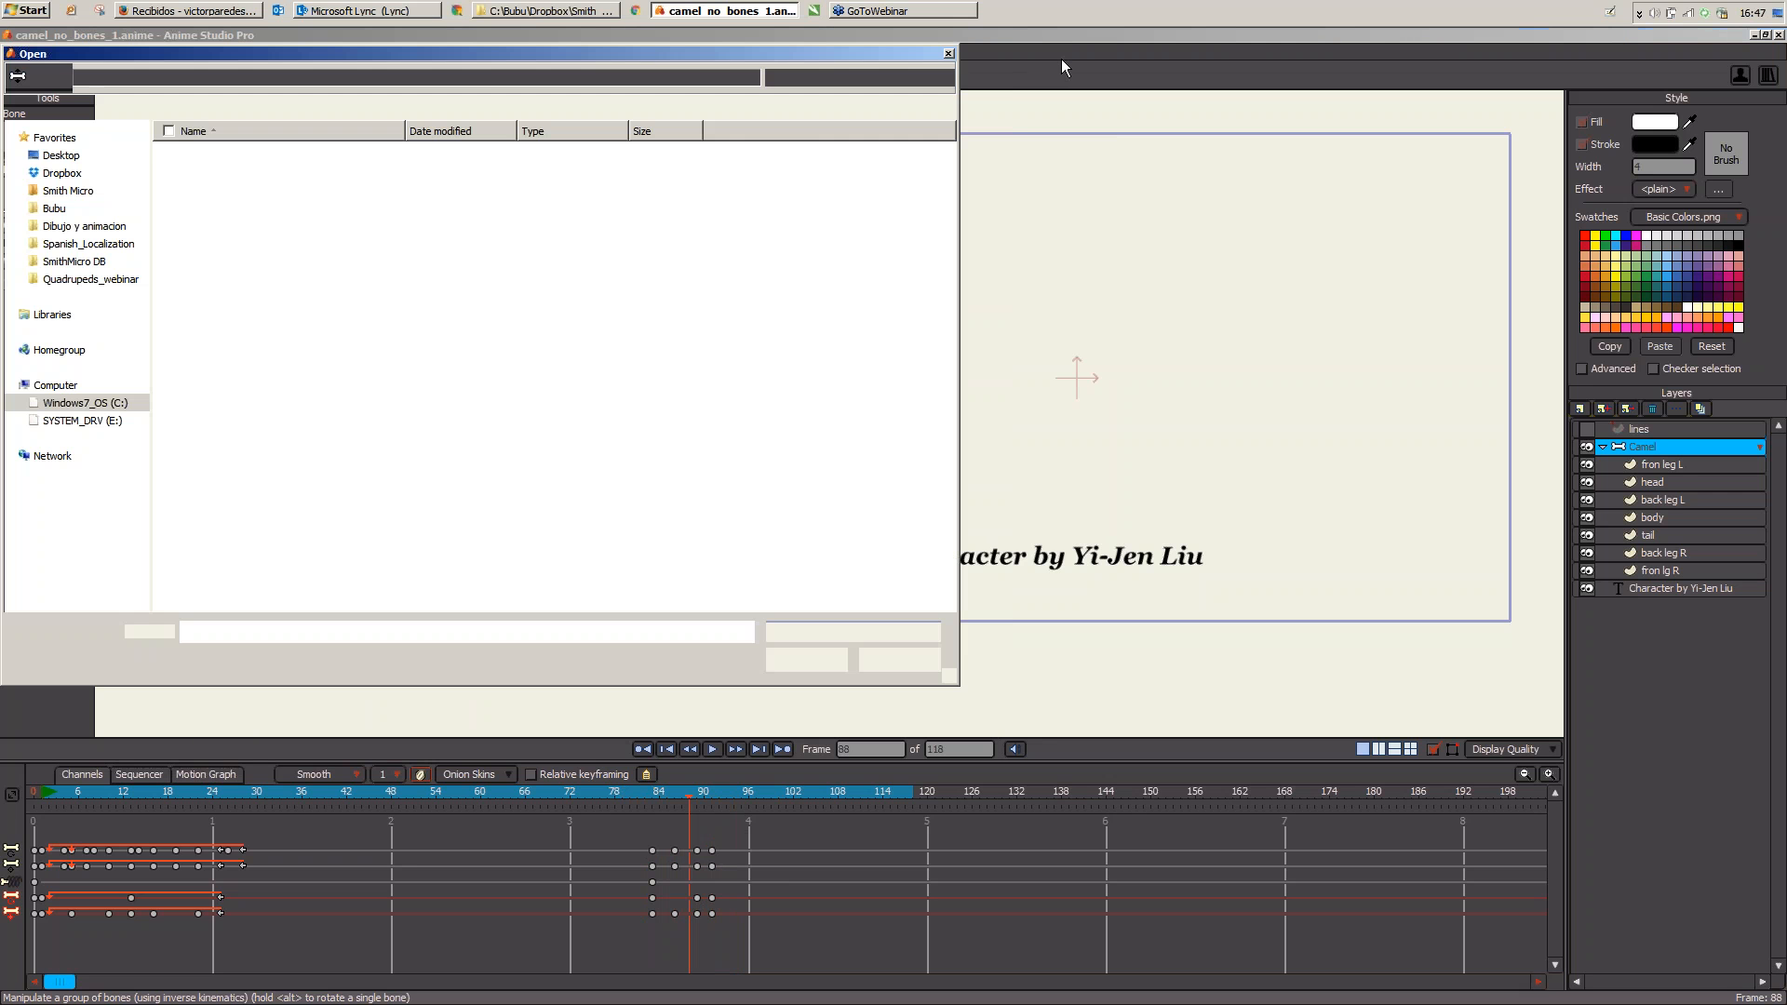
{"action": "key", "text": "Return"}
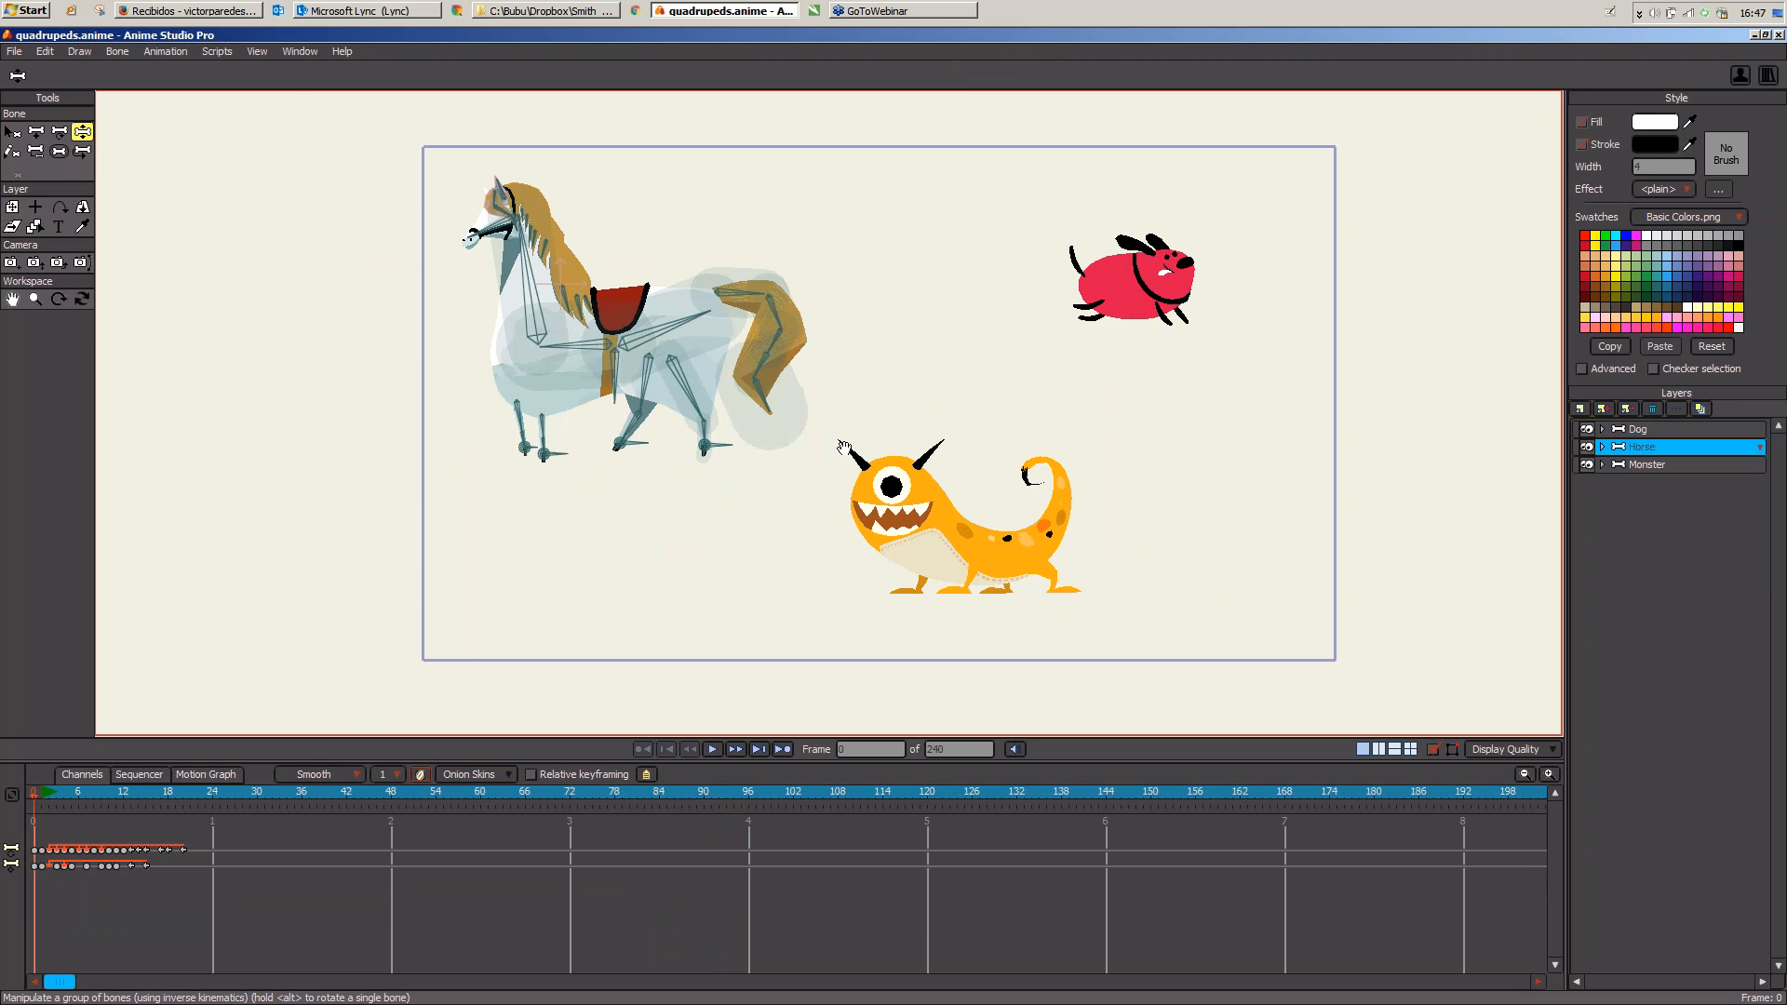
Step: Test the horse's rig by manipulating its body and neck bones, and preview its walk on the timeline
{"action": "scroll", "coordinate": [844, 447], "scroll_direction": "up", "scroll_amount": 2}
{"action": "left_click_drag", "start_coordinate": [716, 424], "coordinate": [837, 528]}
{"action": "scroll", "coordinate": [838, 529], "scroll_direction": "up", "scroll_amount": 1}
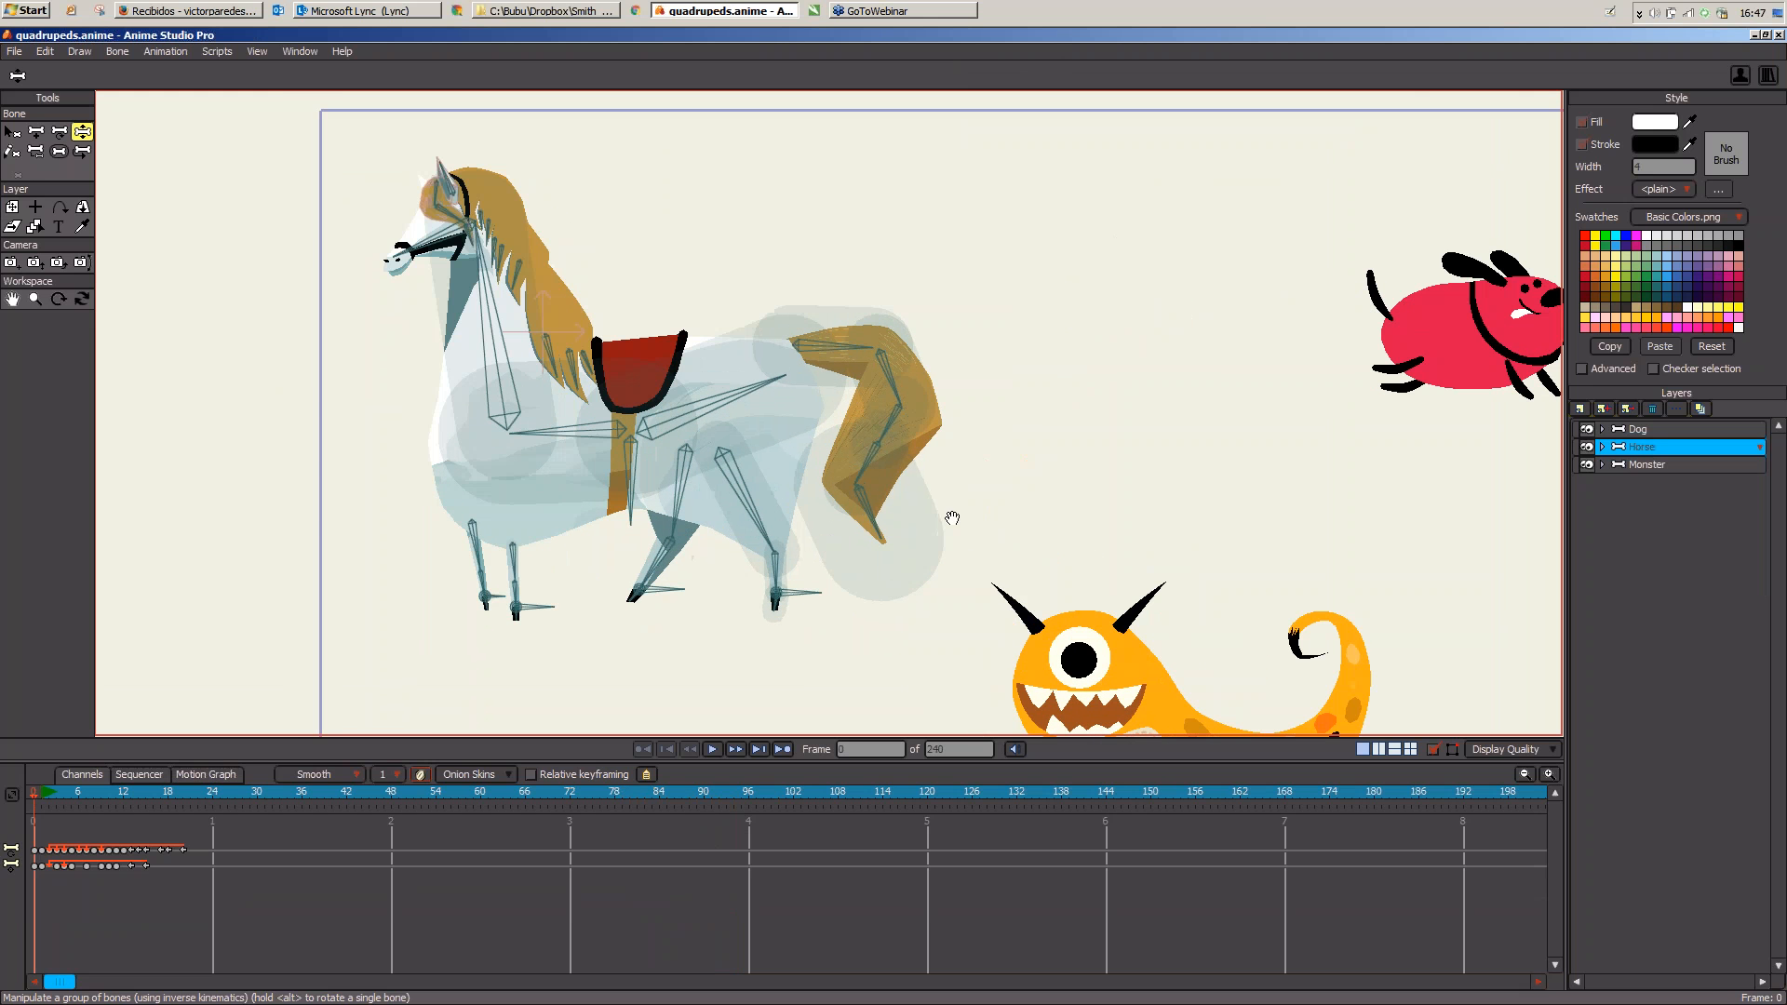
{"action": "left_click_drag", "start_coordinate": [952, 517], "coordinate": [947, 517]}
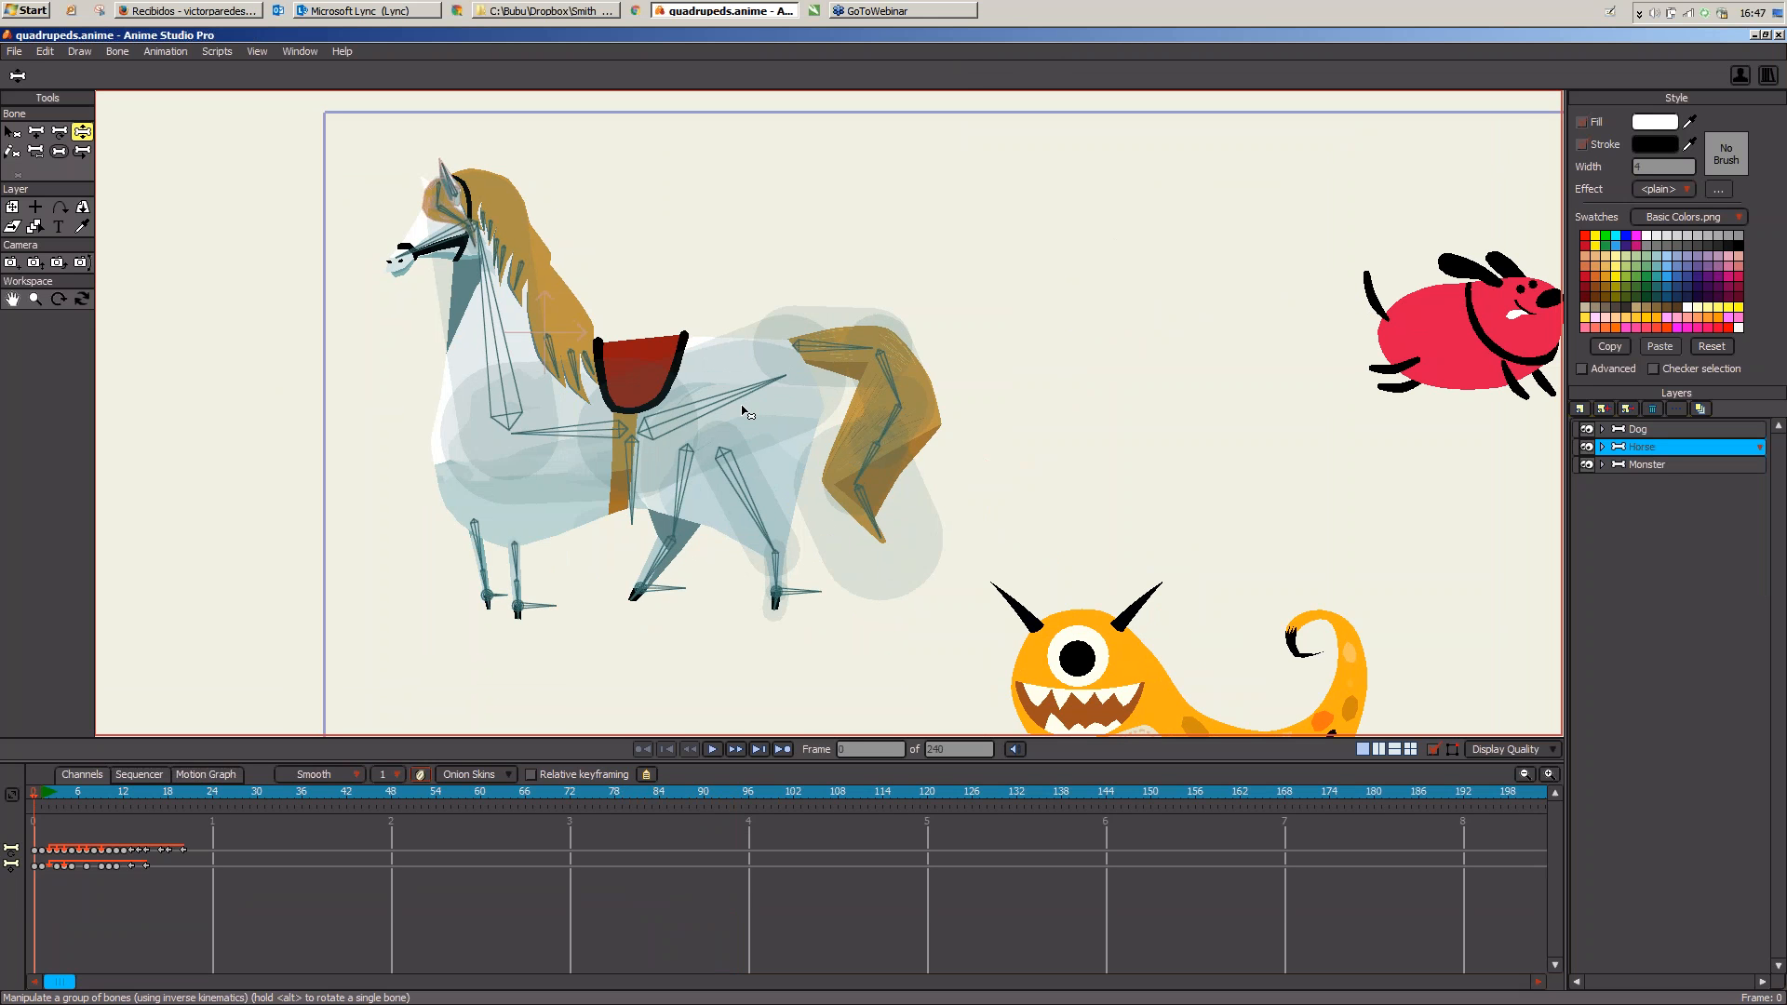
{"action": "left_click_drag", "start_coordinate": [745, 410], "coordinate": [758, 394]}
{"action": "left_click_drag", "start_coordinate": [503, 349], "coordinate": [492, 355]}
{"action": "left_click_drag", "start_coordinate": [631, 495], "coordinate": [557, 481]}
{"action": "key", "text": "ctrl+z"}
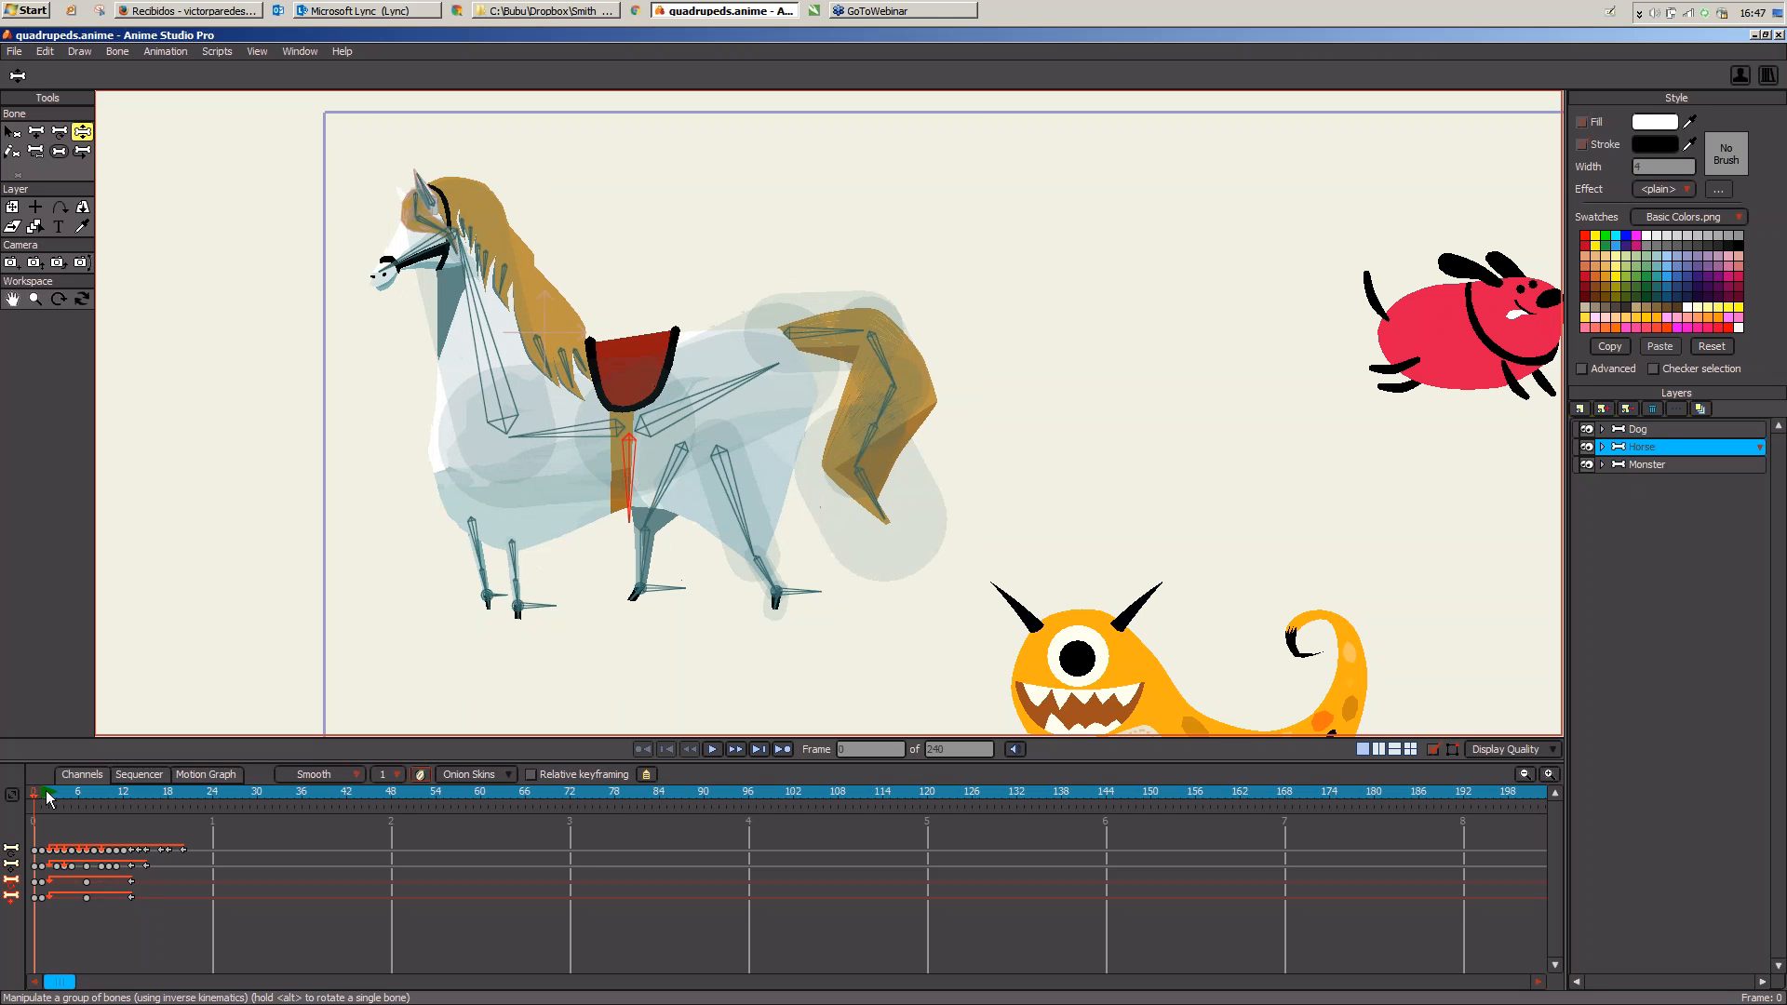
{"action": "mouse_move", "coordinate": [47, 798]}
{"action": "left_mouse_down"}
{"action": "mouse_move", "coordinate": [555, 798]}
{"action": "mouse_move", "coordinate": [38, 806]}
{"action": "mouse_move", "coordinate": [26, 822]}
{"action": "left_mouse_up"}
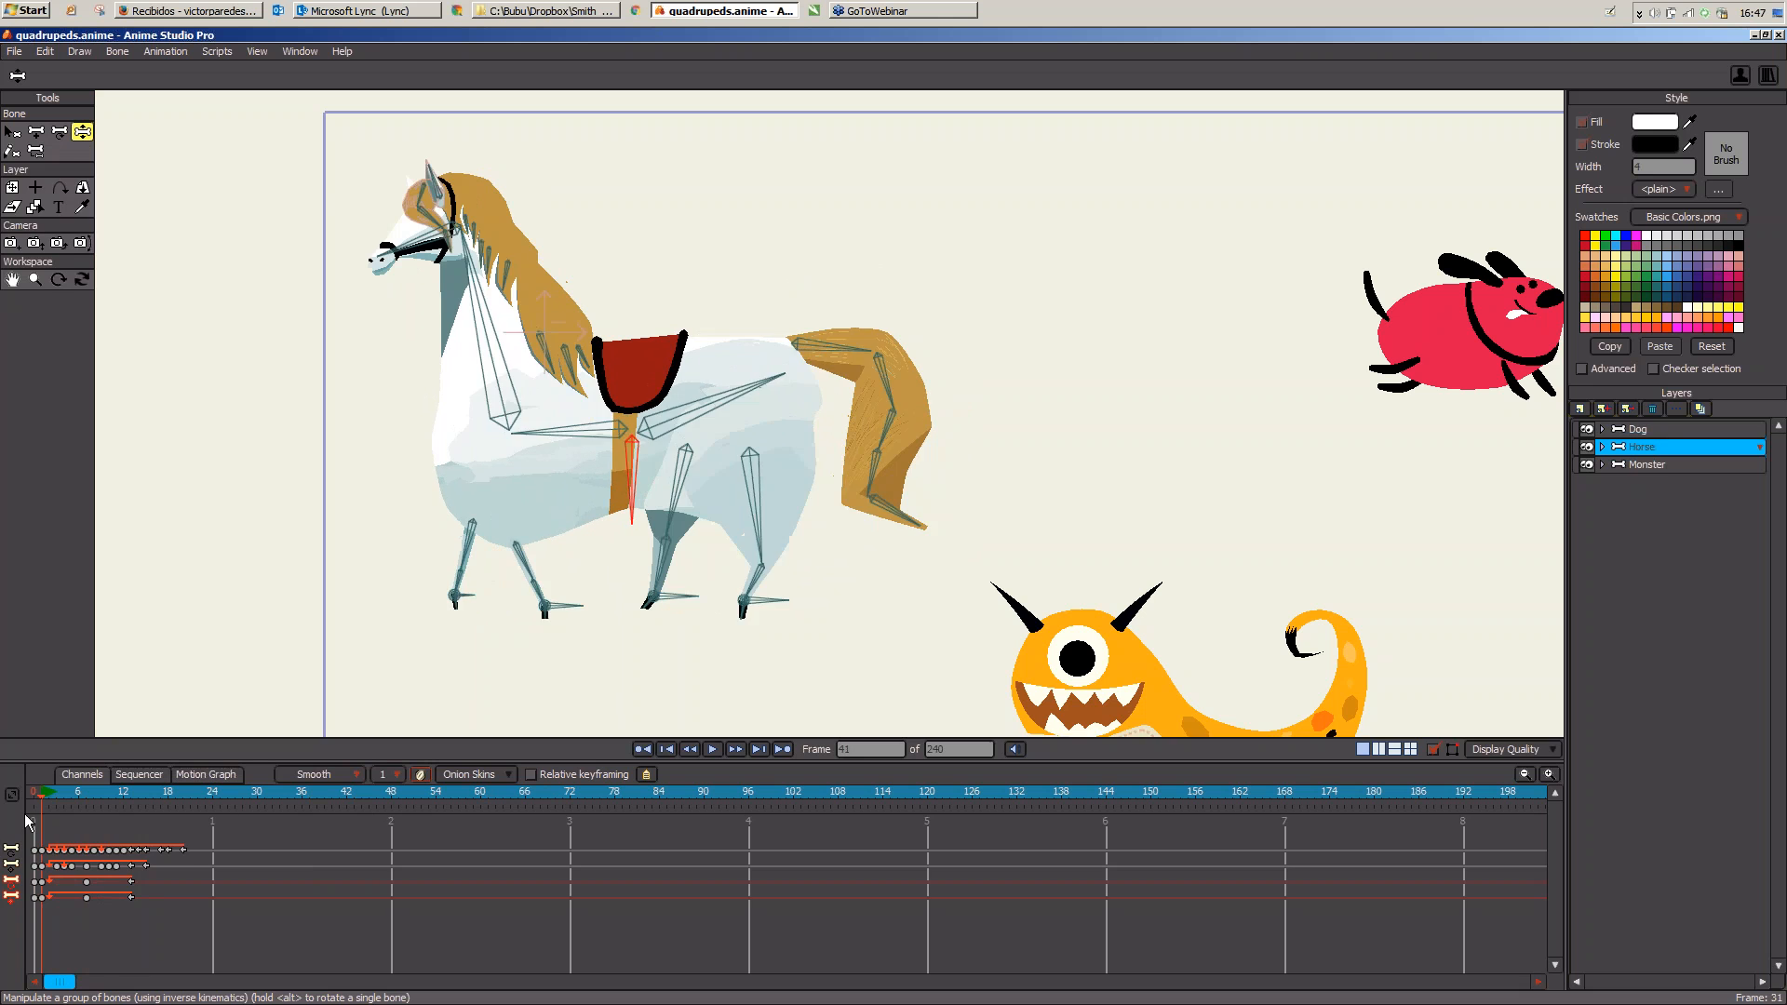
Step: Select the Dog layer and test its rig at frame 0 by manipulating the body, head and leg bones
{"action": "left_click", "coordinate": [1659, 431]}
{"action": "scroll", "coordinate": [1342, 486], "scroll_direction": "up", "scroll_amount": 3}
{"action": "left_click_drag", "start_coordinate": [1341, 486], "coordinate": [925, 586]}
{"action": "left_click_drag", "start_coordinate": [665, 509], "coordinate": [756, 559]}
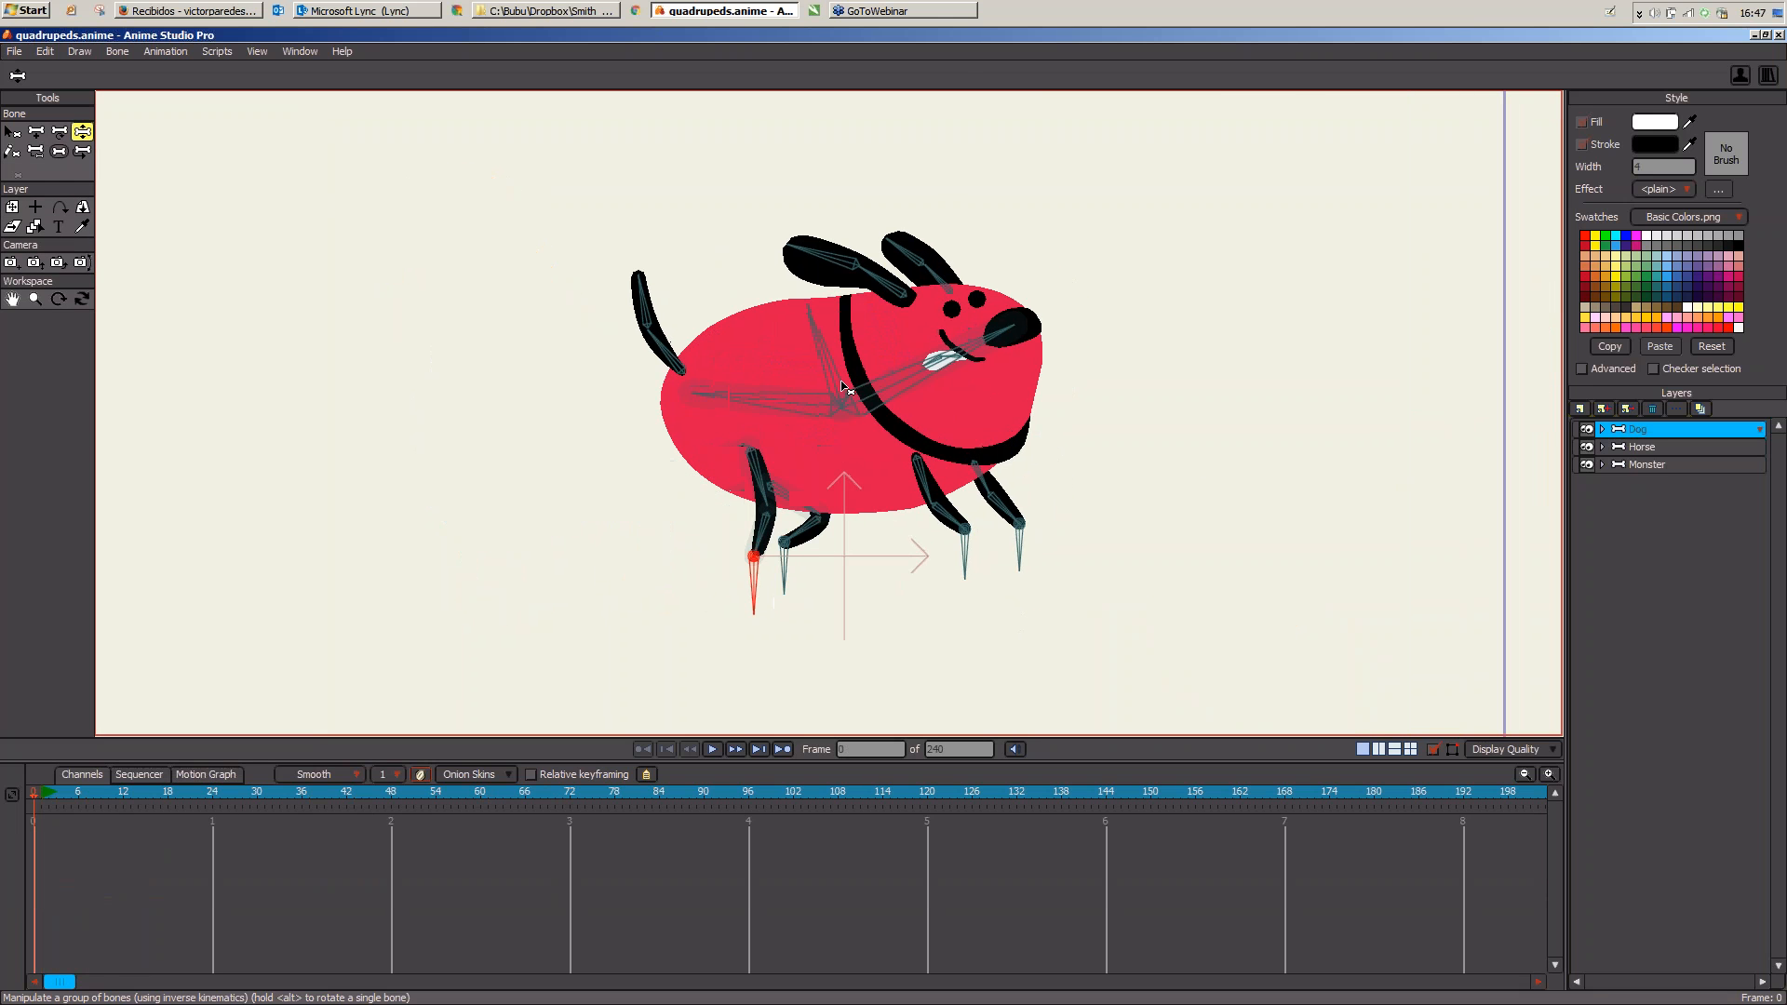
{"action": "left_click_drag", "start_coordinate": [842, 386], "coordinate": [848, 336]}
{"action": "left_click_drag", "start_coordinate": [960, 547], "coordinate": [882, 574]}
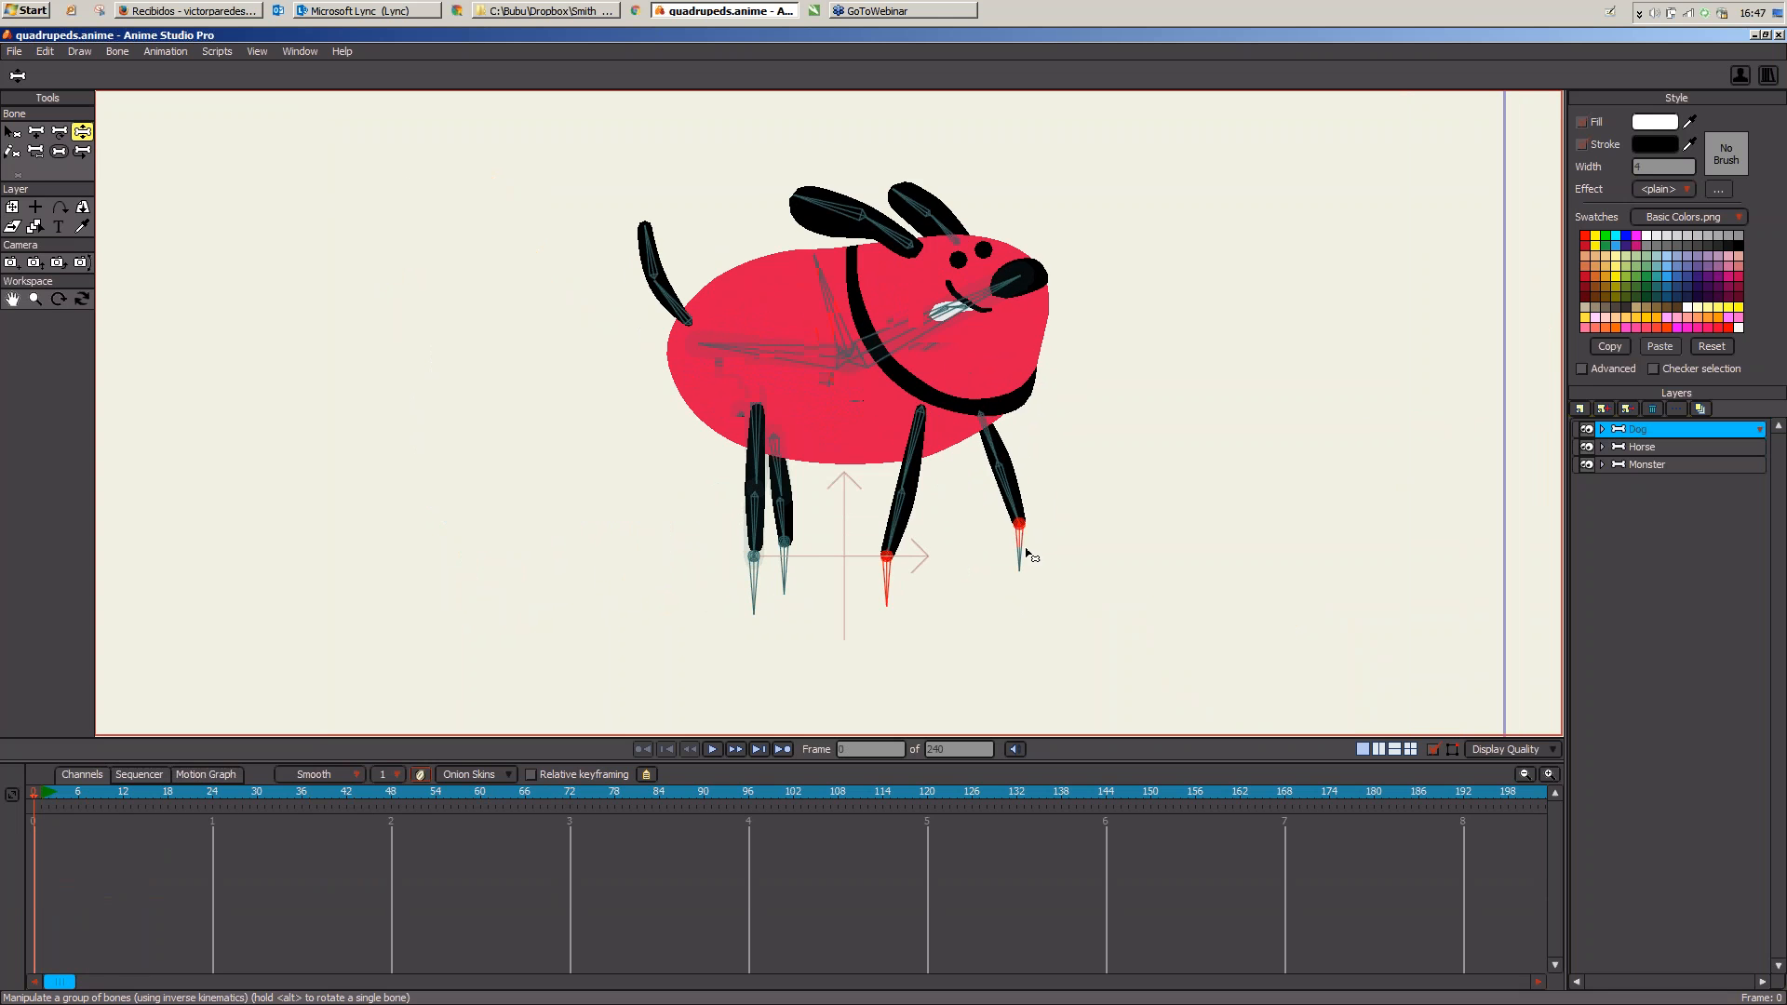
{"action": "left_click_drag", "start_coordinate": [1025, 549], "coordinate": [940, 568]}
{"action": "mouse_move", "coordinate": [943, 368]}
{"action": "left_mouse_down"}
{"action": "mouse_move", "coordinate": [941, 415]}
{"action": "mouse_move", "coordinate": [947, 353]}
{"action": "mouse_move", "coordinate": [948, 437]}
{"action": "mouse_move", "coordinate": [946, 382]}
{"action": "left_mouse_up"}
{"action": "left_click_drag", "start_coordinate": [767, 354], "coordinate": [782, 377]}
{"action": "left_click_drag", "start_coordinate": [851, 300], "coordinate": [852, 359]}
{"action": "left_click_drag", "start_coordinate": [786, 584], "coordinate": [878, 570]}
{"action": "left_click_drag", "start_coordinate": [939, 580], "coordinate": [941, 593]}
{"action": "left_click_drag", "start_coordinate": [794, 423], "coordinate": [796, 391]}
{"action": "left_click_drag", "start_coordinate": [841, 353], "coordinate": [842, 350]}
Step: Select the Monster layer and test its rig at frame 0 by manipulating the spine, body and leg bones
{"action": "scroll", "coordinate": [869, 527], "scroll_direction": "down", "scroll_amount": 3}
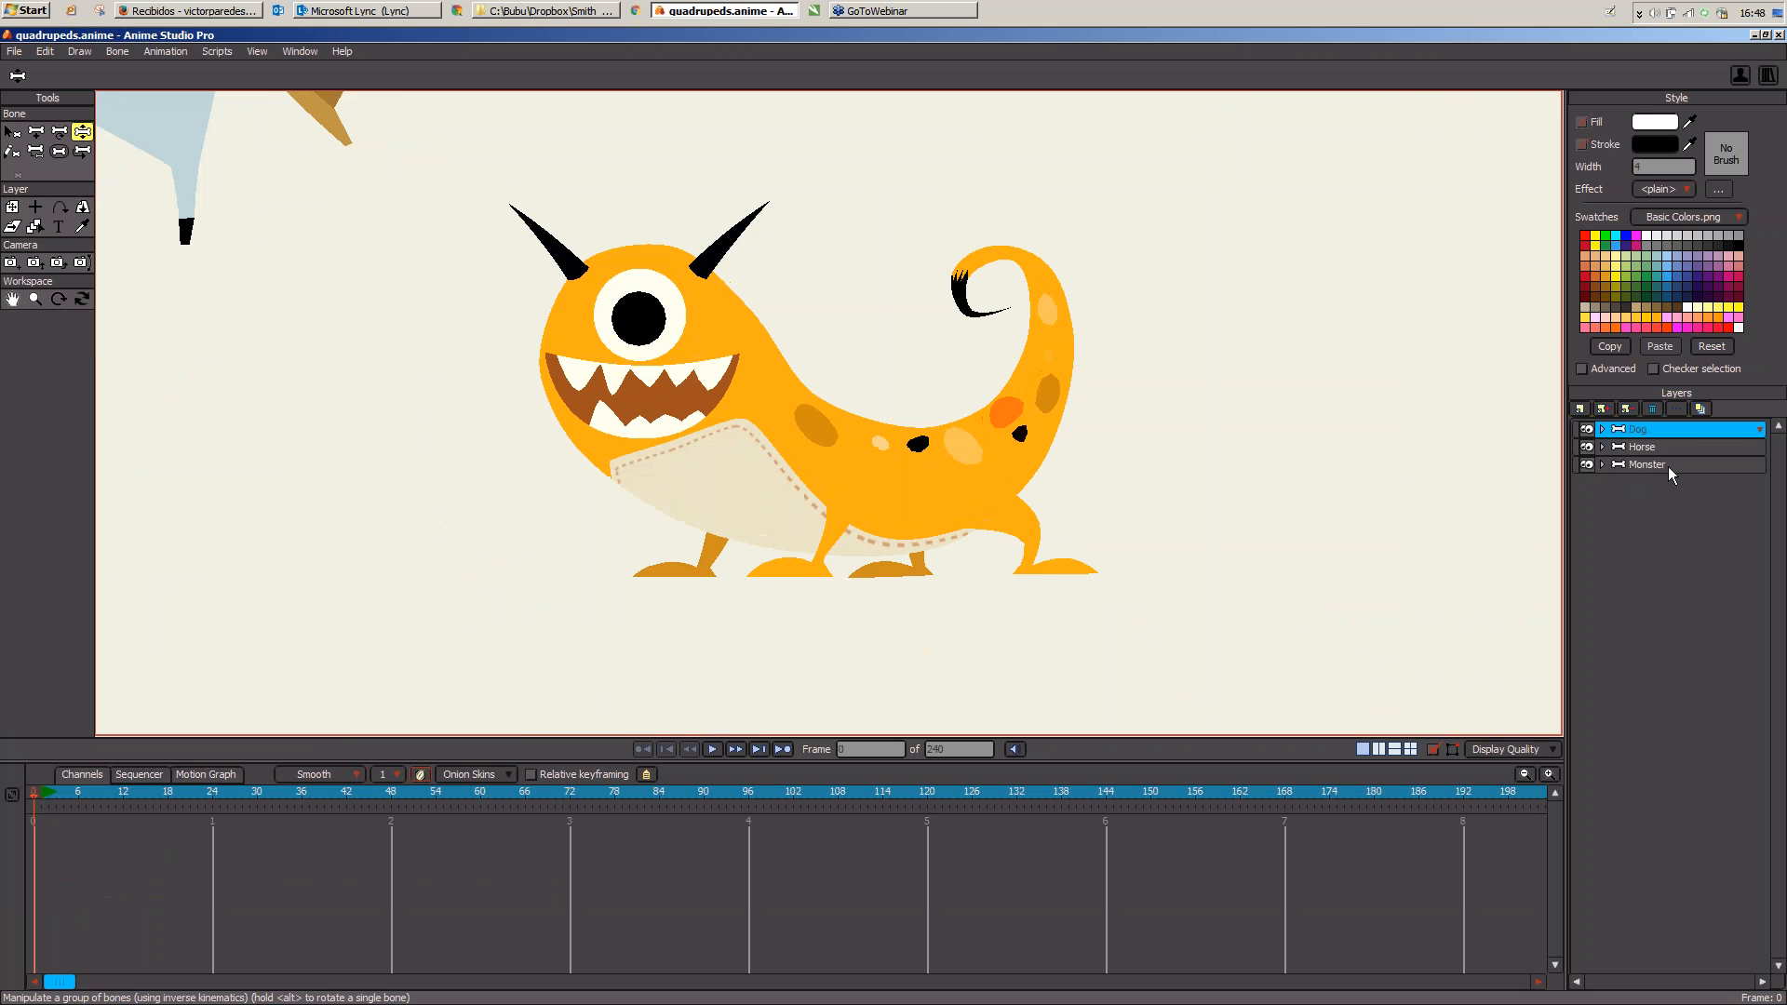
{"action": "left_click", "coordinate": [1669, 466]}
{"action": "left_click_drag", "start_coordinate": [880, 423], "coordinate": [892, 372]}
{"action": "left_click_drag", "start_coordinate": [750, 388], "coordinate": [758, 375]}
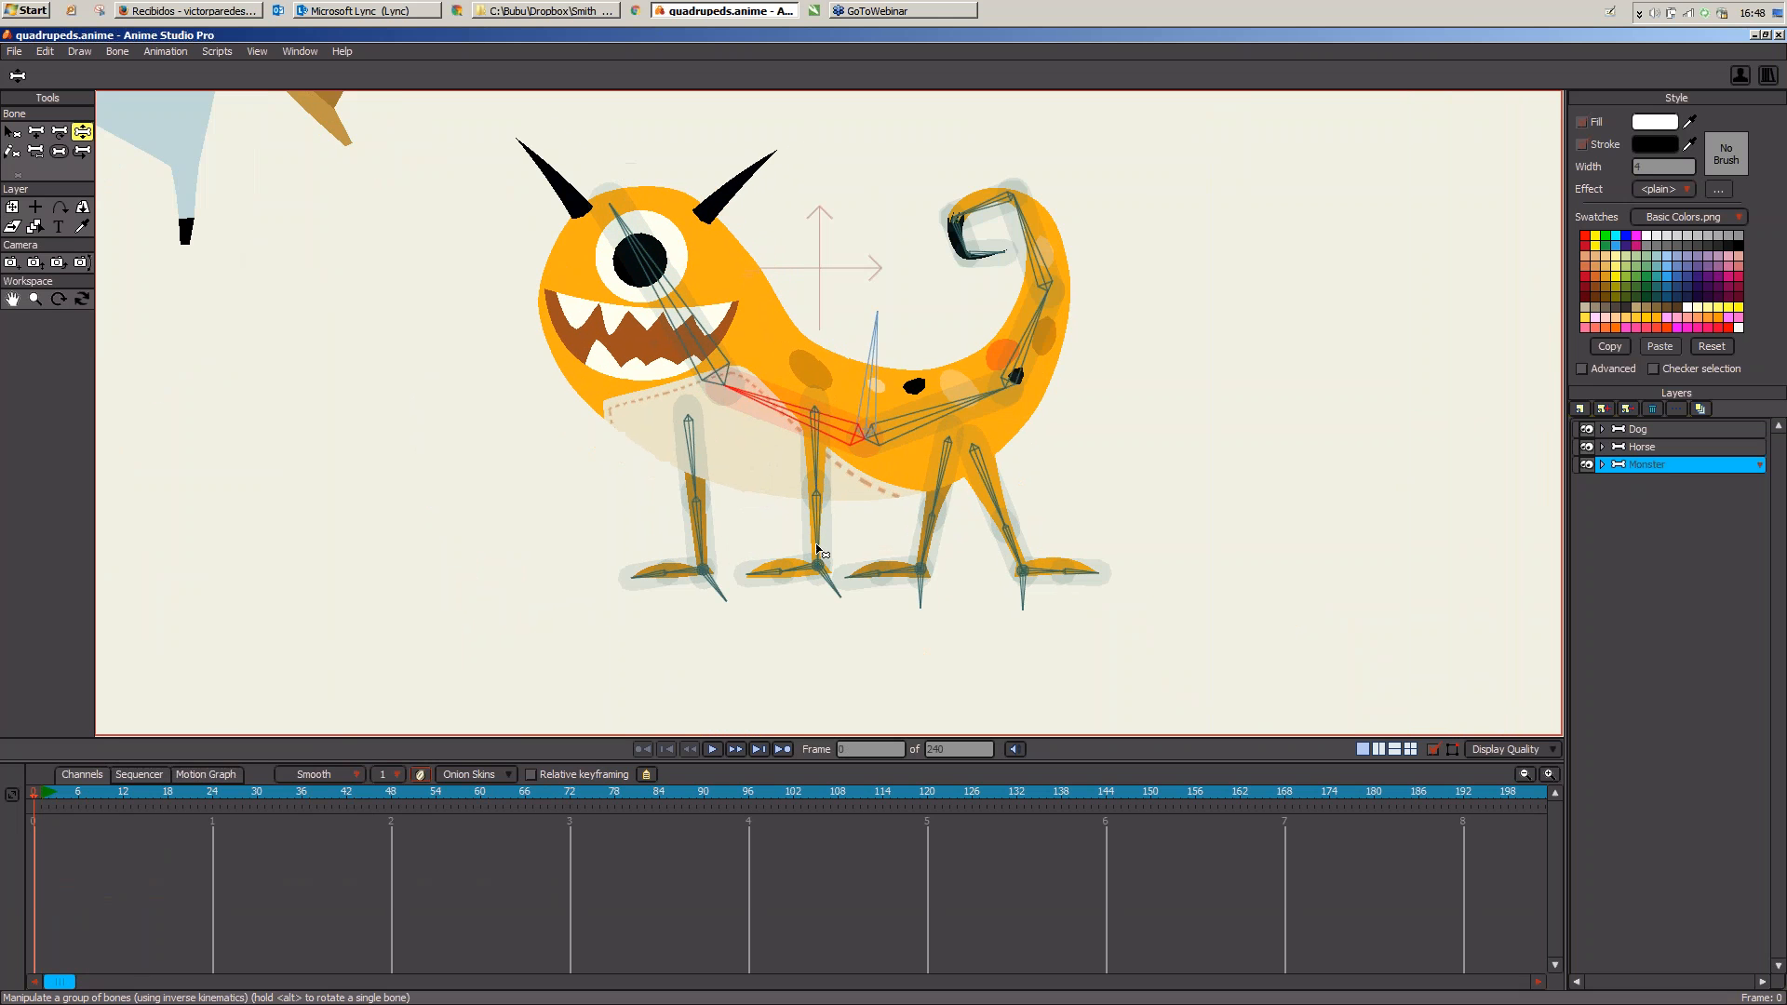
{"action": "mouse_move", "coordinate": [821, 566]}
{"action": "left_mouse_down"}
{"action": "mouse_move", "coordinate": [779, 551]}
{"action": "mouse_move", "coordinate": [789, 568]}
{"action": "left_mouse_up"}
{"action": "left_click_drag", "start_coordinate": [935, 577], "coordinate": [976, 584]}
{"action": "mouse_move", "coordinate": [968, 386]}
{"action": "left_mouse_down"}
{"action": "mouse_move", "coordinate": [982, 427]}
{"action": "mouse_move", "coordinate": [1005, 412]}
{"action": "mouse_move", "coordinate": [1024, 445]}
{"action": "mouse_move", "coordinate": [976, 371]}
{"action": "left_mouse_up"}
{"action": "mouse_move", "coordinate": [773, 398]}
{"action": "left_mouse_down"}
{"action": "mouse_move", "coordinate": [761, 433]}
{"action": "mouse_move", "coordinate": [783, 373]}
{"action": "mouse_move", "coordinate": [764, 406]}
{"action": "left_mouse_up"}
{"action": "mouse_move", "coordinate": [879, 380]}
{"action": "left_mouse_down"}
{"action": "mouse_move", "coordinate": [878, 275]}
{"action": "mouse_move", "coordinate": [885, 482]}
{"action": "mouse_move", "coordinate": [882, 365]}
{"action": "left_mouse_up"}
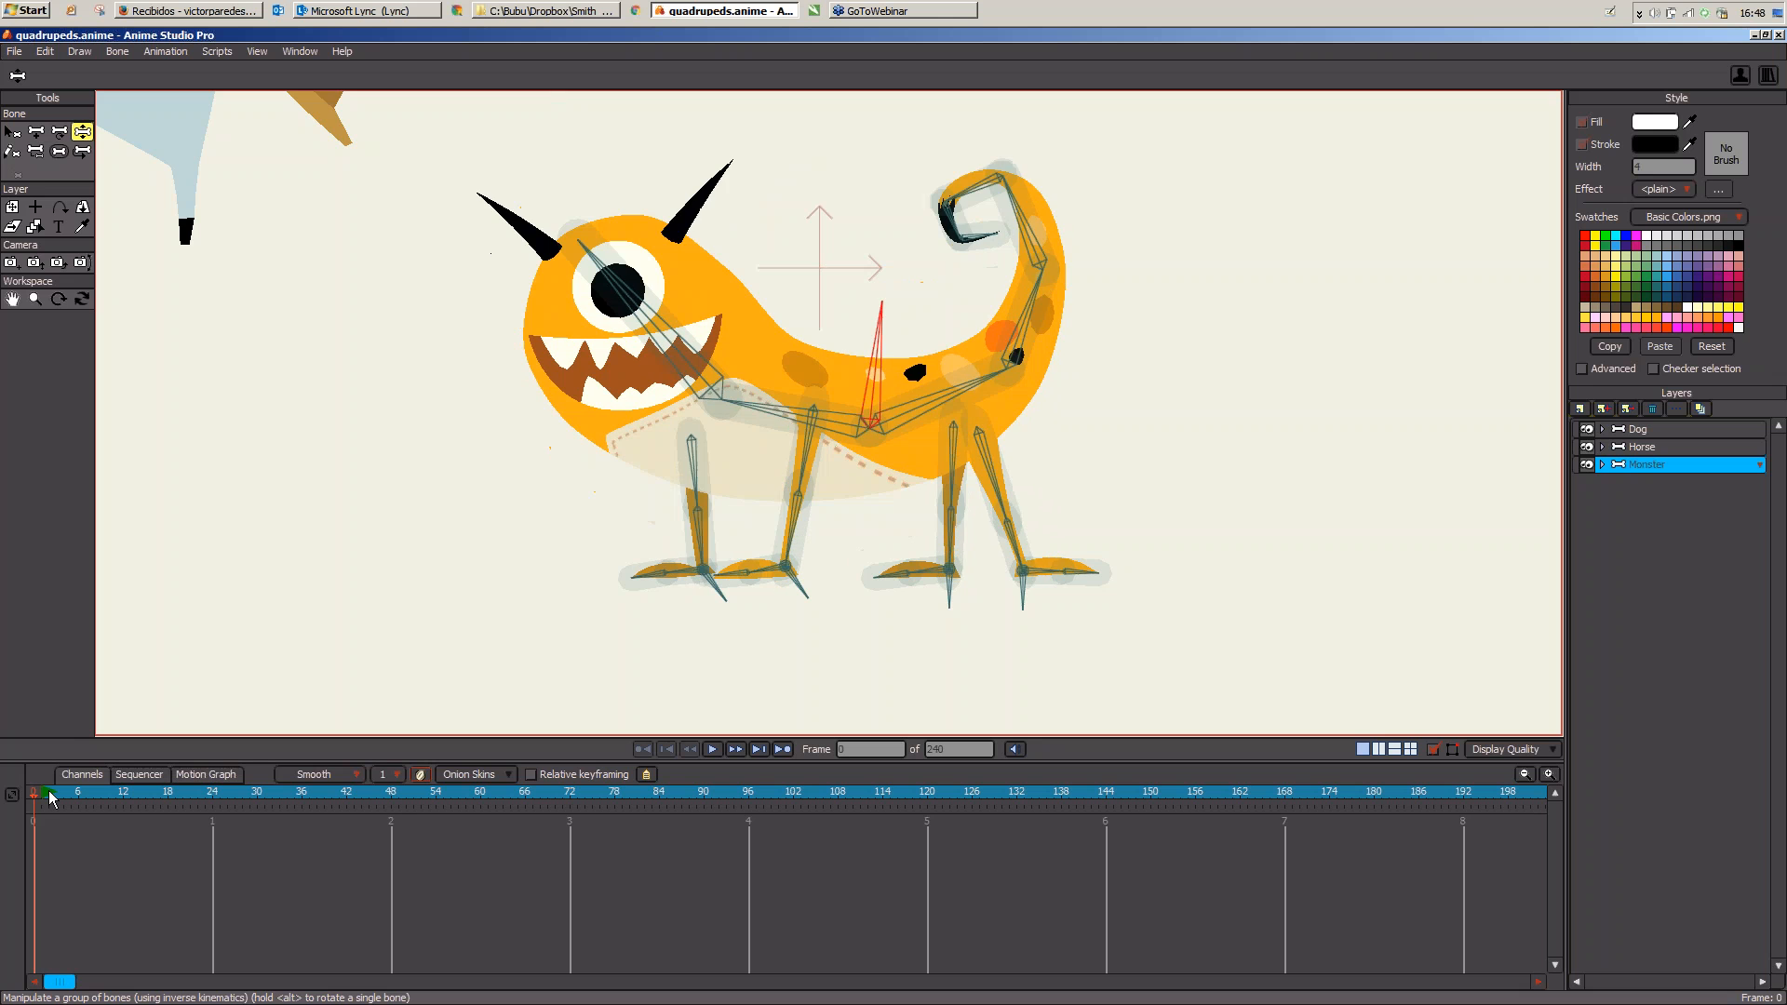
Step: At frame 11, reshape the monster's tail with Sketch Bones so it curls forward over its back, with Scale bones turned off
{"action": "left_click_drag", "start_coordinate": [49, 792], "coordinate": [115, 797]}
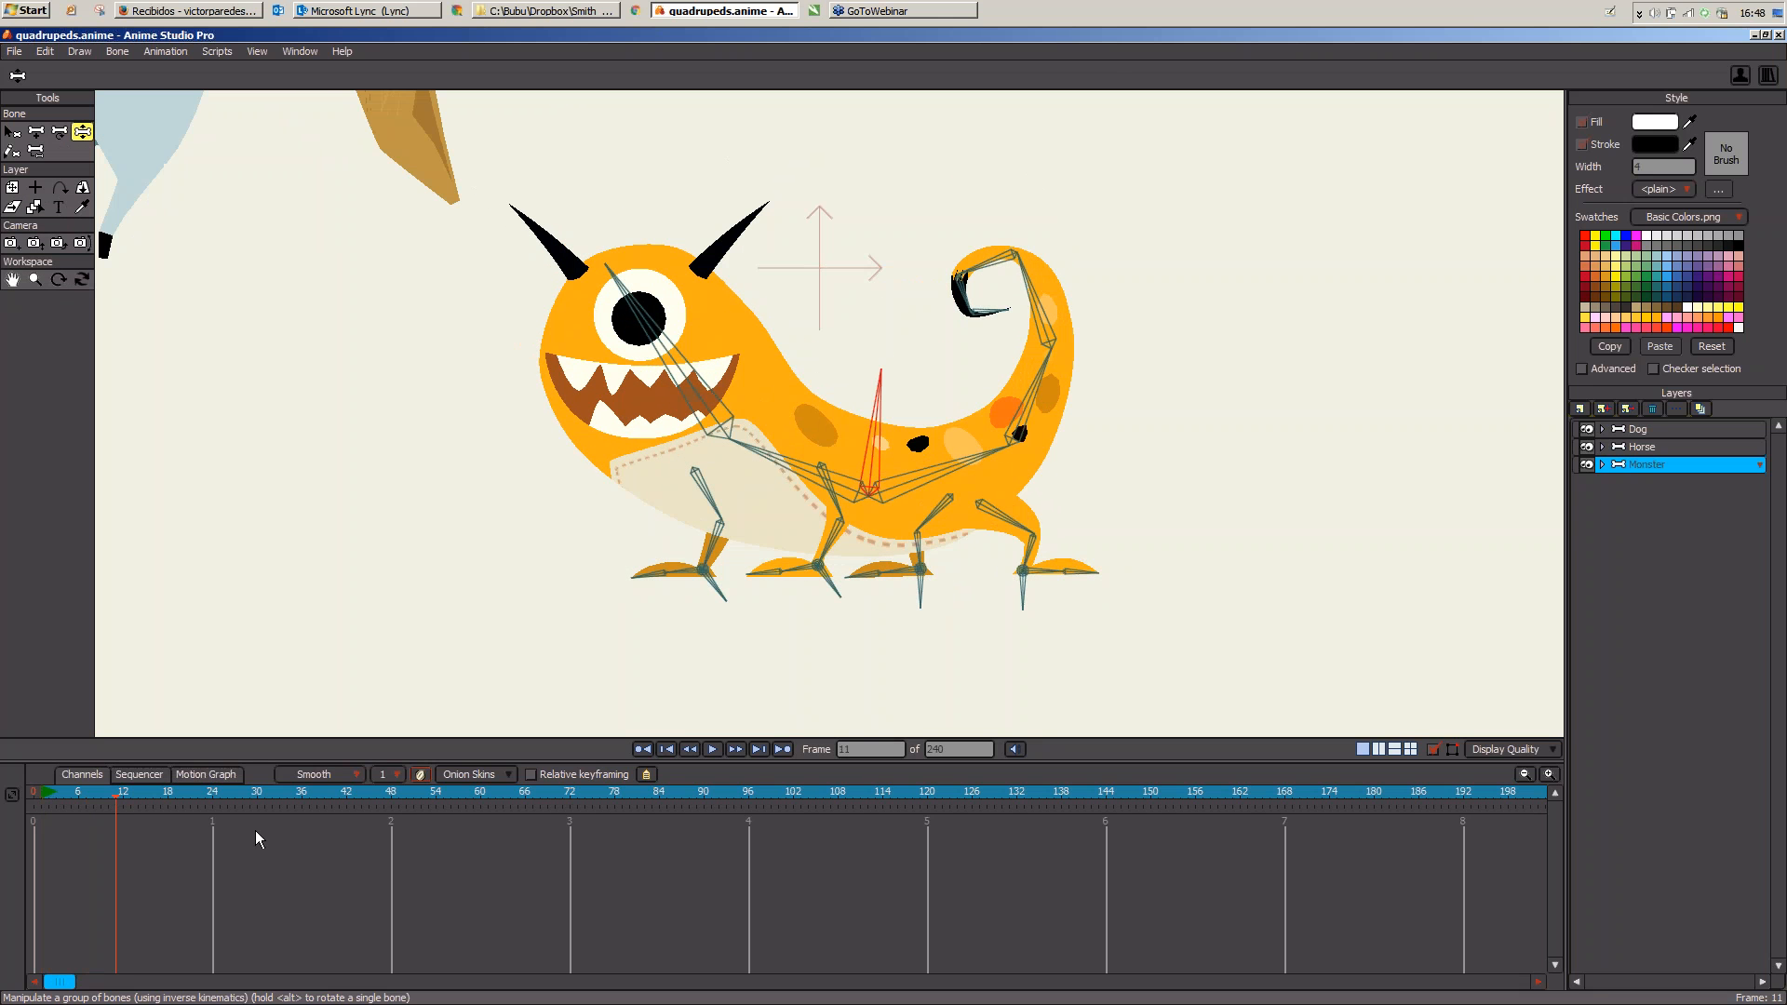
{"action": "left_click", "coordinate": [13, 152]}
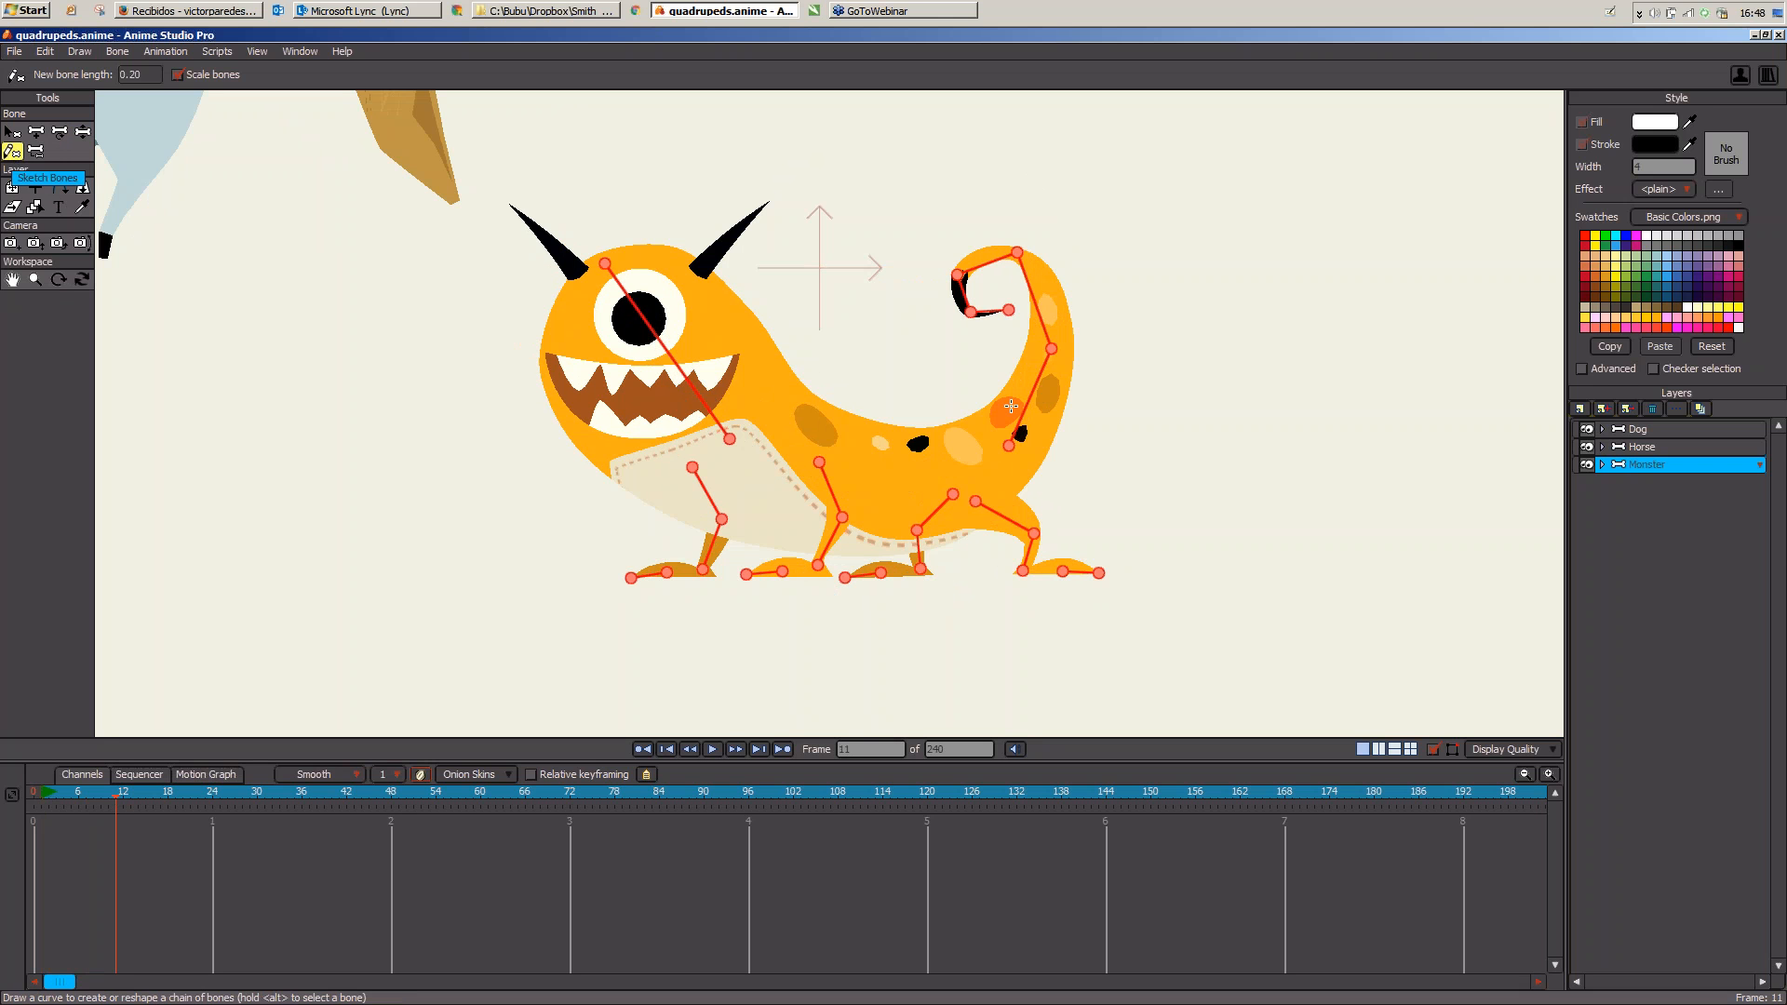
{"action": "left_click", "coordinate": [1007, 444]}
{"action": "mouse_move", "coordinate": [1000, 444]}
{"action": "left_mouse_down"}
{"action": "mouse_move", "coordinate": [998, 293]}
{"action": "mouse_move", "coordinate": [905, 277]}
{"action": "mouse_move", "coordinate": [865, 369]}
{"action": "left_mouse_up"}
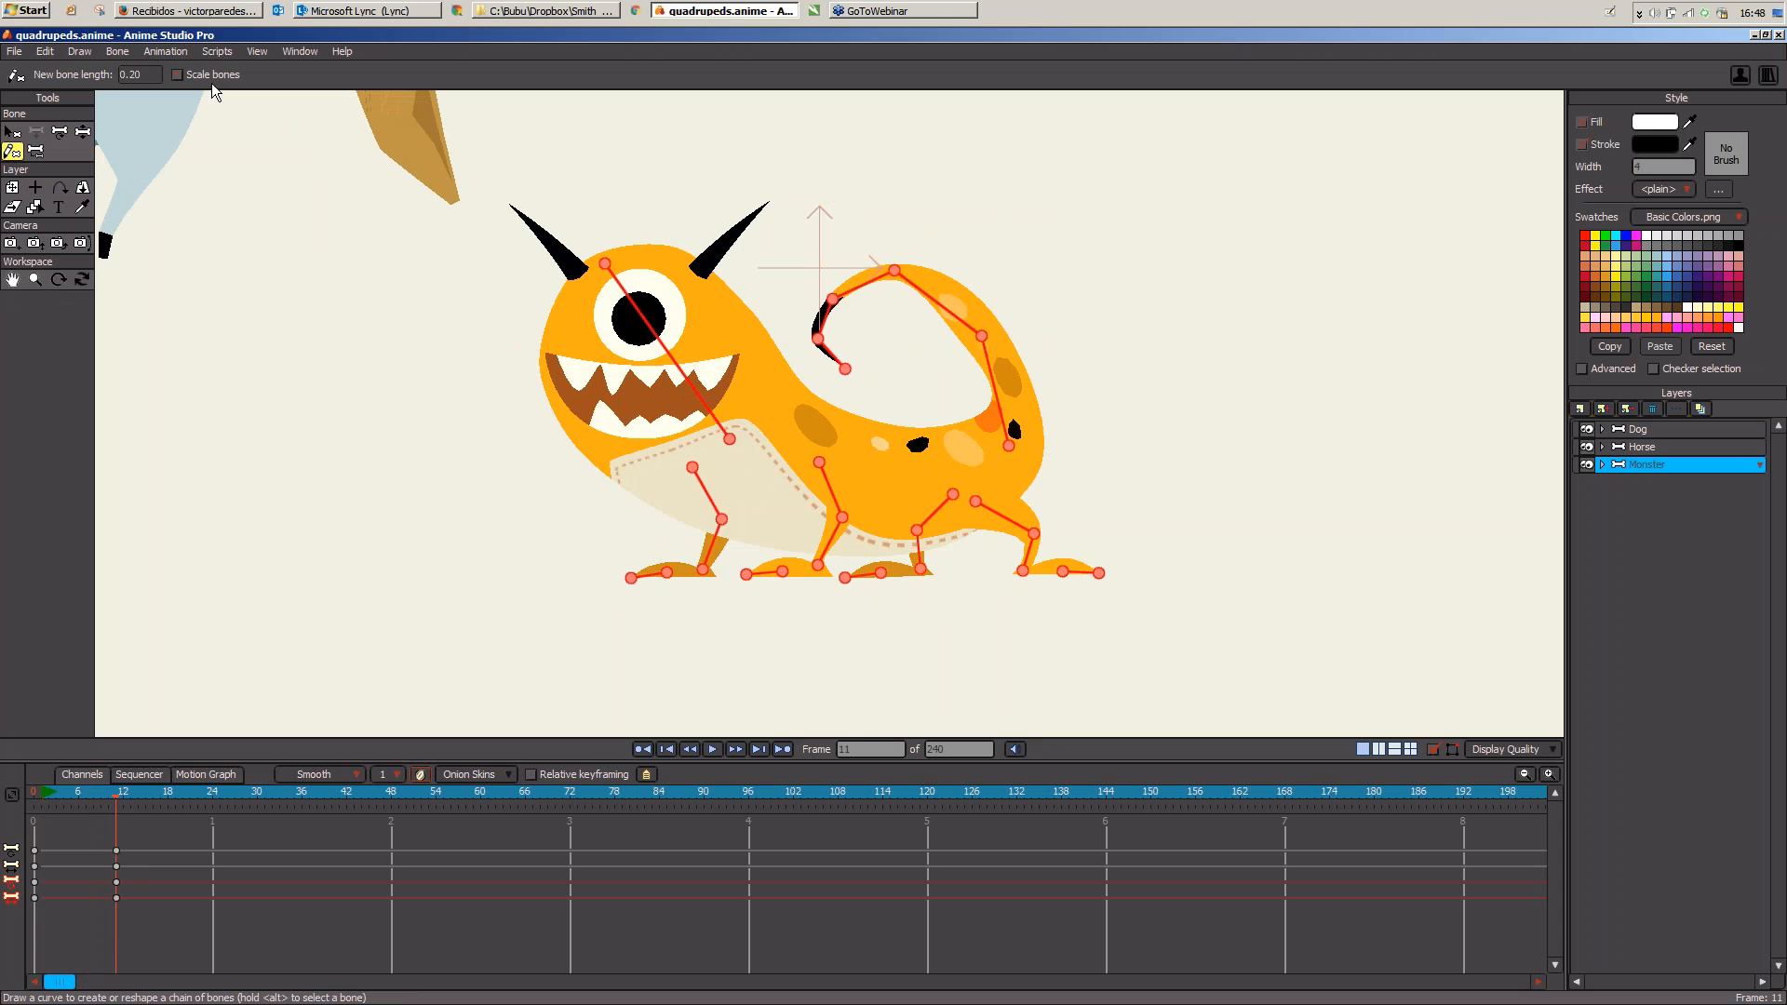
{"action": "key", "text": "Delete"}
{"action": "mouse_move", "coordinate": [1009, 445]}
{"action": "left_mouse_down"}
{"action": "mouse_move", "coordinate": [1016, 319]}
{"action": "mouse_move", "coordinate": [820, 335]}
{"action": "left_mouse_up"}
Step: Sketch the tail stretched out backward with its tip up at frame 23, and arched back over itself at frame 18
{"action": "left_click_drag", "start_coordinate": [59, 791], "coordinate": [204, 796]}
{"action": "mouse_move", "coordinate": [1019, 436]}
{"action": "left_mouse_down"}
{"action": "mouse_move", "coordinate": [1317, 352]}
{"action": "mouse_move", "coordinate": [1022, 442]}
{"action": "mouse_move", "coordinate": [1313, 605]}
{"action": "left_mouse_up"}
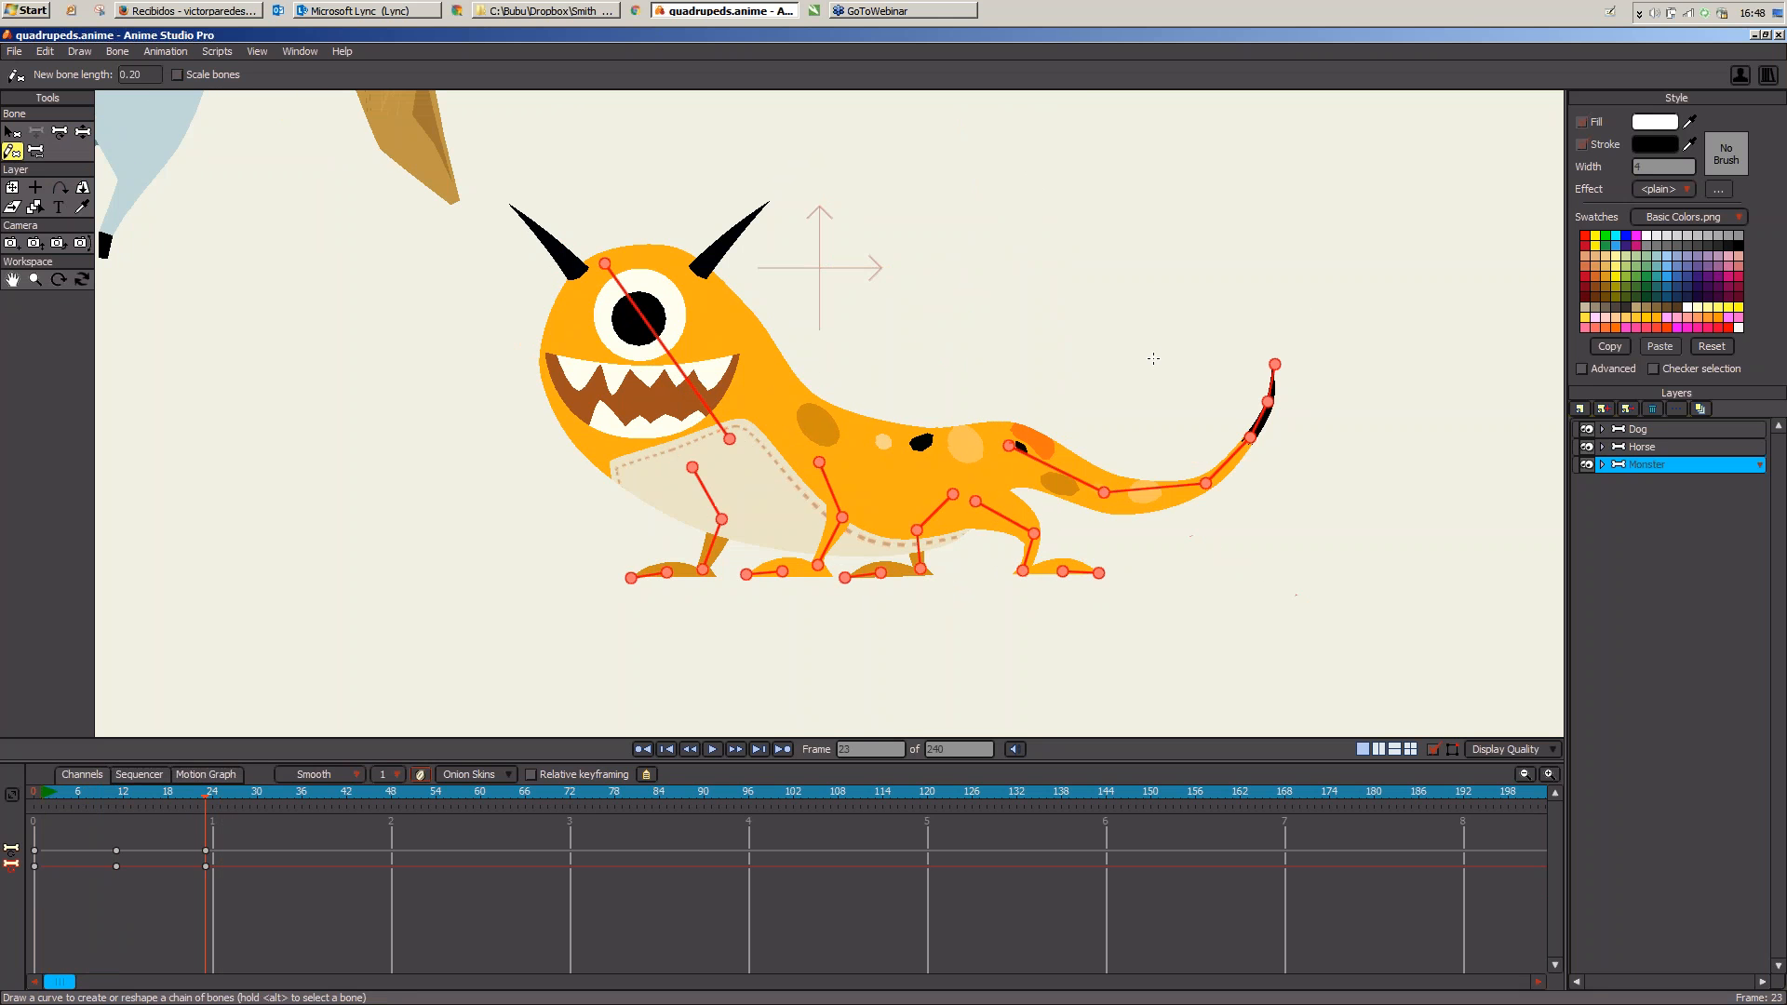
{"action": "left_click_drag", "start_coordinate": [119, 794], "coordinate": [167, 806]}
{"action": "left_click_drag", "start_coordinate": [1010, 445], "coordinate": [1002, 263]}
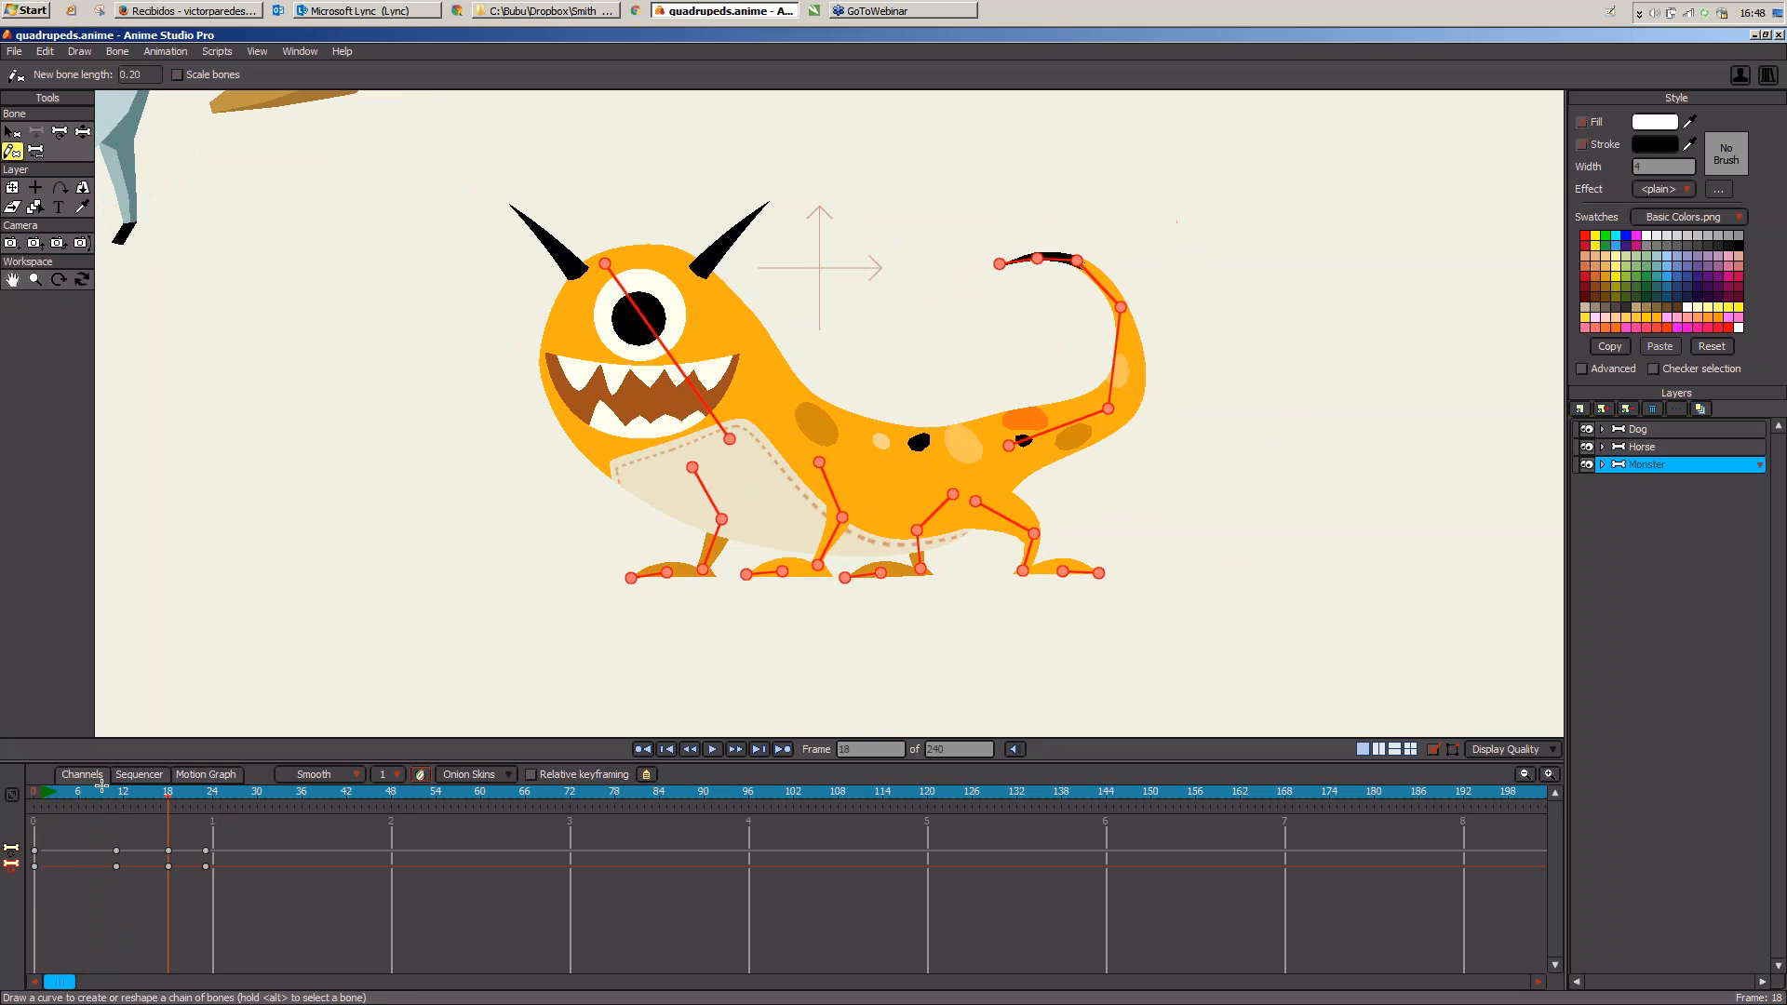
Step: Add in-between tail poses with Sketch Bones at frames 15 and 21, keeping the tip curled forward
{"action": "left_click_drag", "start_coordinate": [85, 794], "coordinate": [144, 820]}
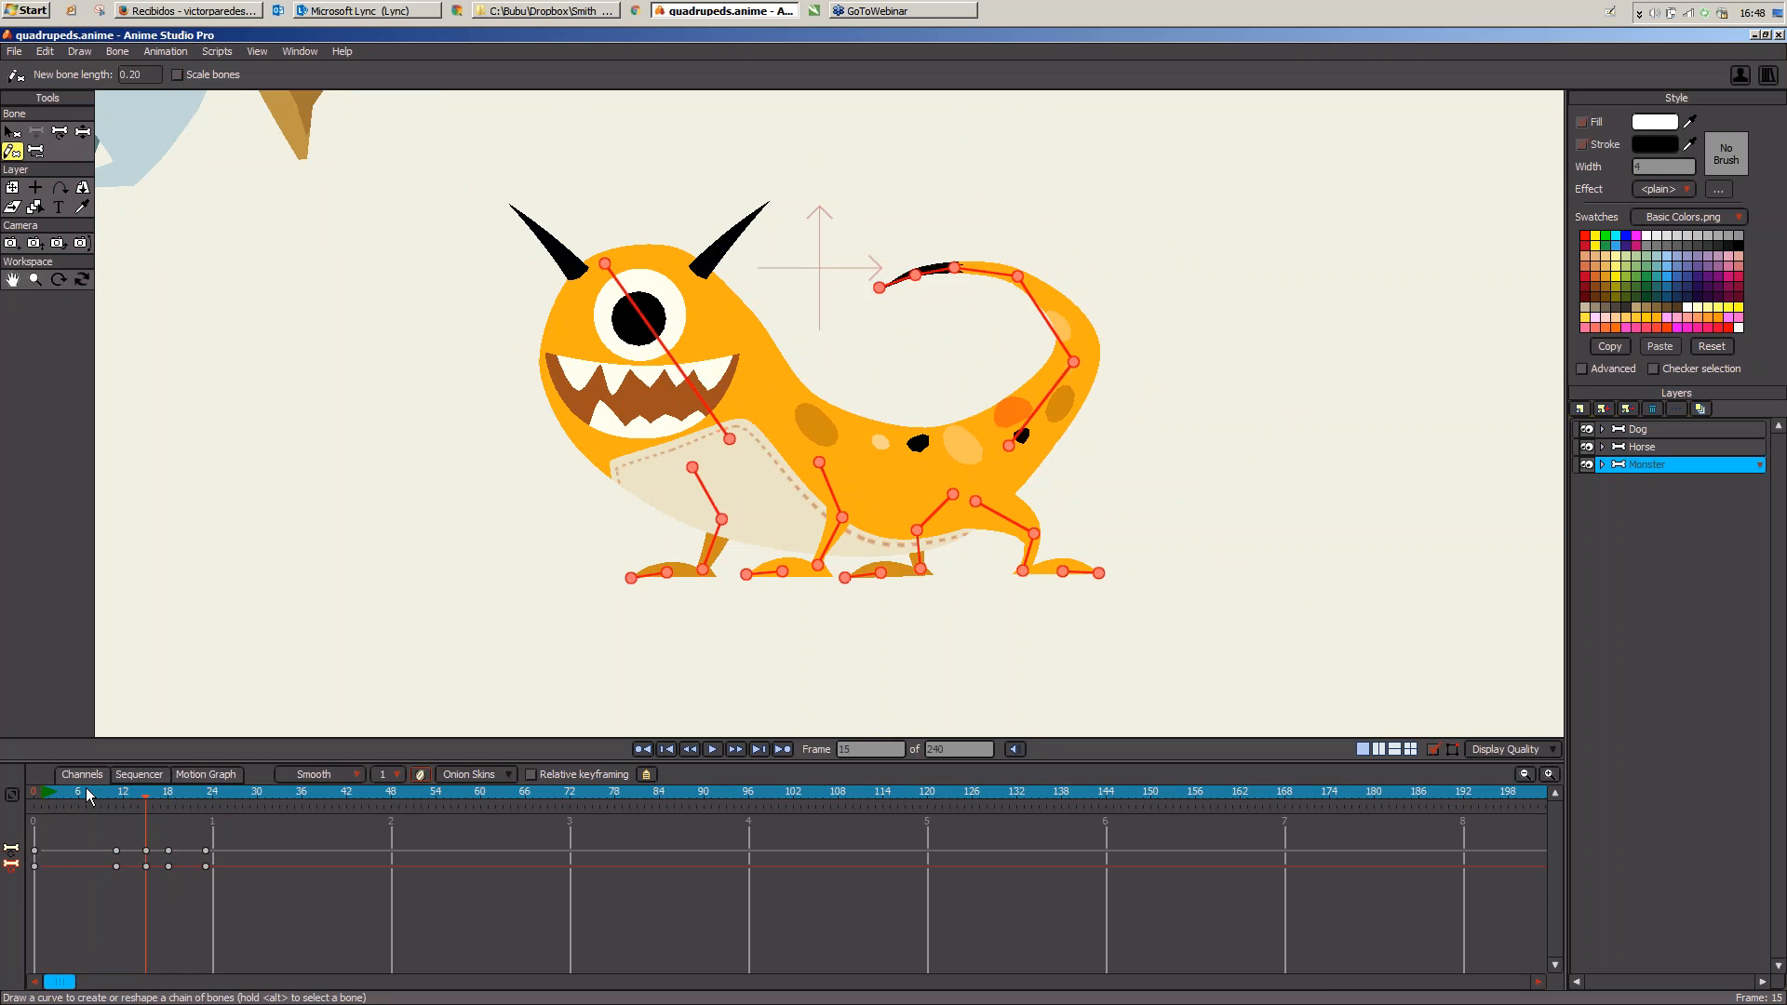
{"action": "left_click_drag", "start_coordinate": [88, 789], "coordinate": [190, 815]}
{"action": "left_click_drag", "start_coordinate": [1204, 427], "coordinate": [1141, 305]}
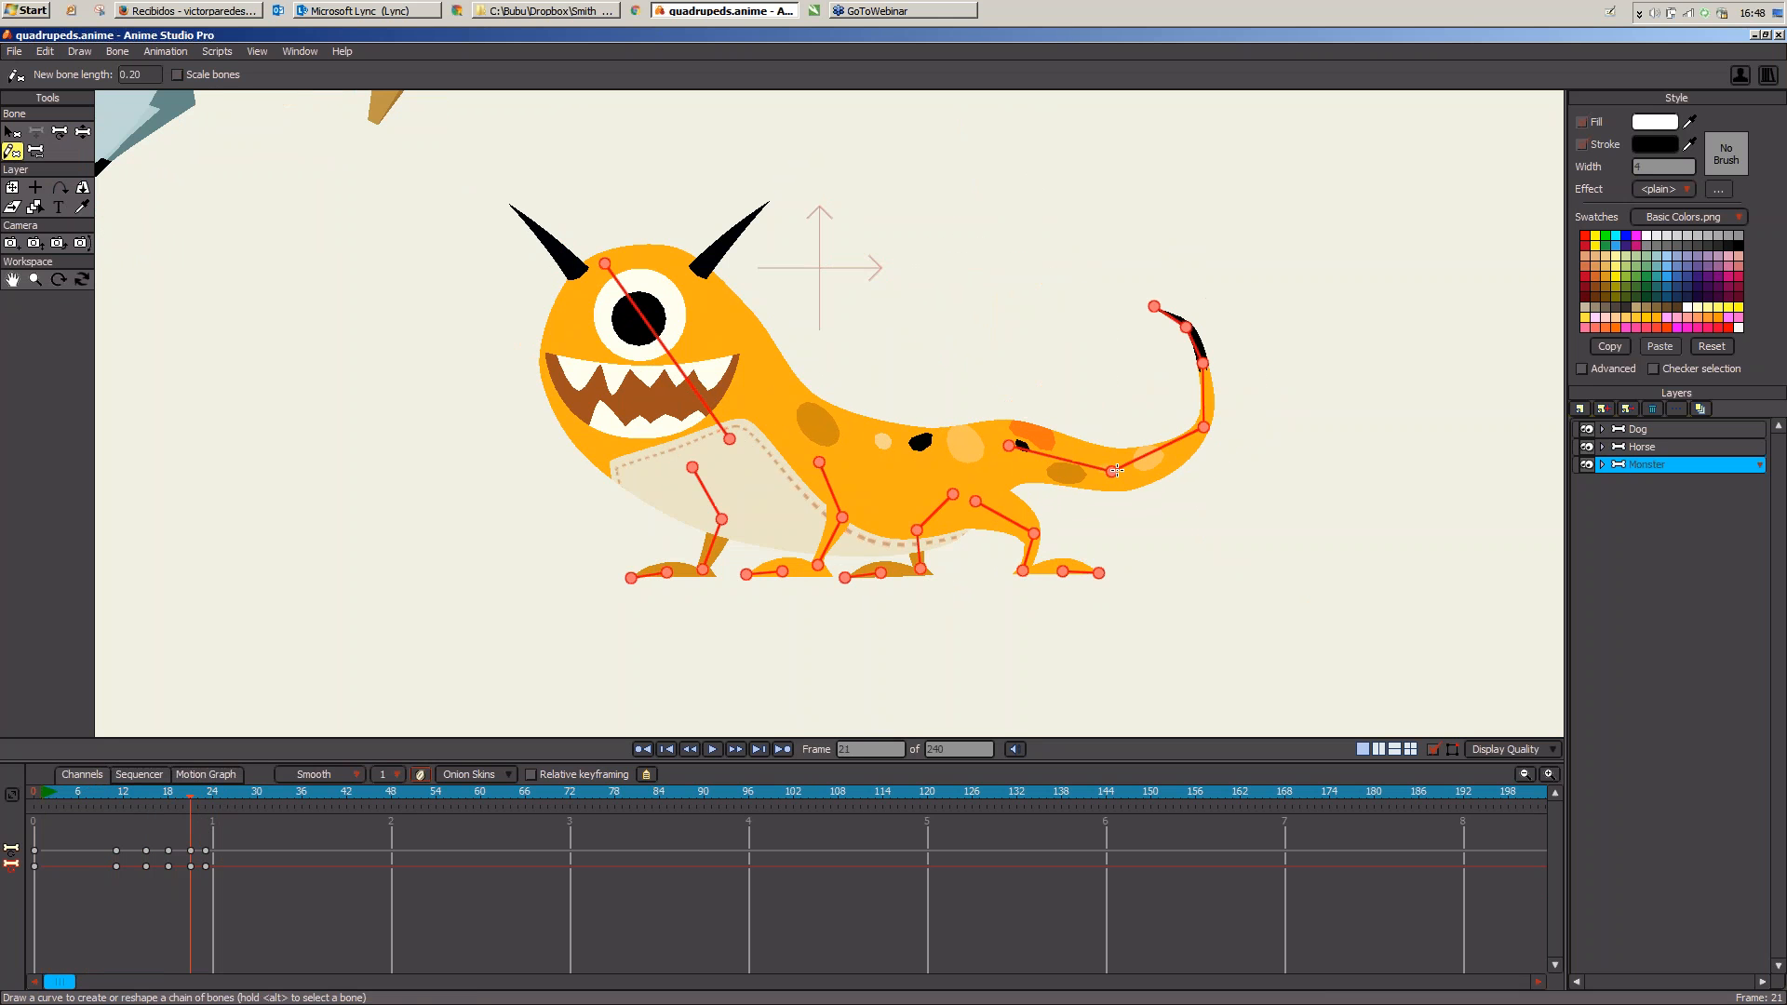
{"action": "mouse_move", "coordinate": [1112, 472]}
{"action": "left_mouse_down"}
{"action": "mouse_move", "coordinate": [1206, 293]}
{"action": "mouse_move", "coordinate": [1069, 321]}
{"action": "left_mouse_up"}
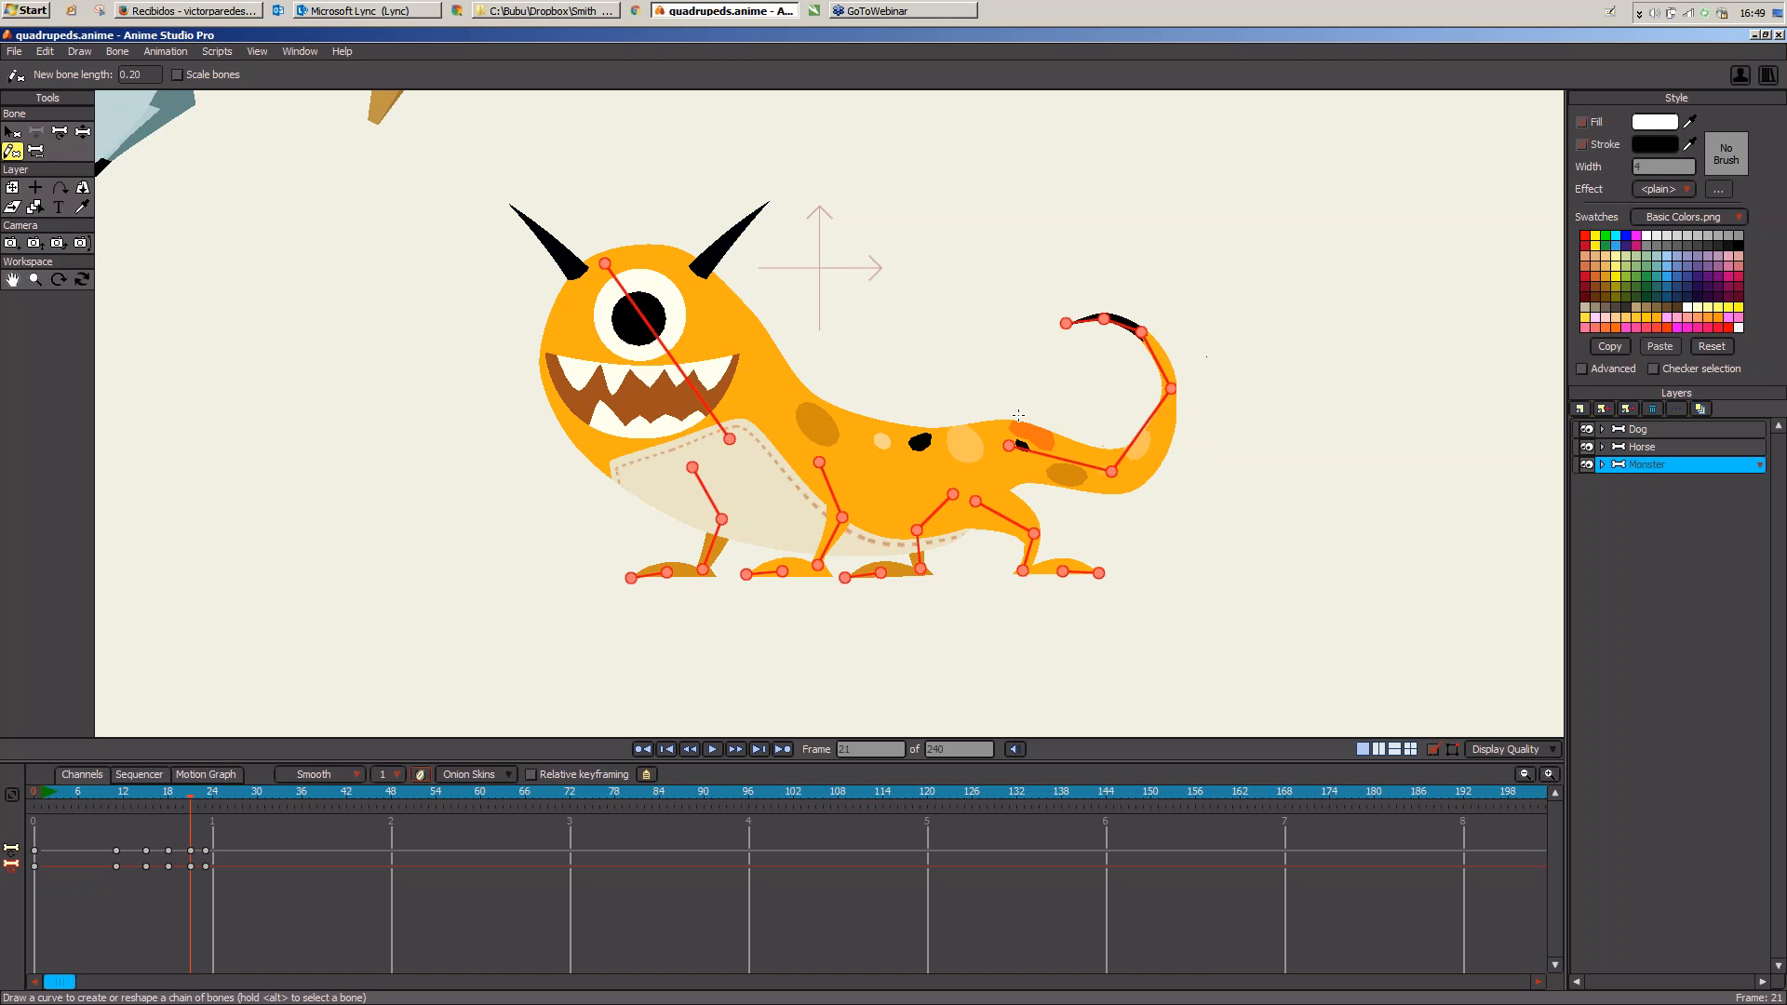
Step: Sketch the tail raised with its tip pointing backward at frame 28, and low with its tip curled upward at frame 24
{"action": "left_click_drag", "start_coordinate": [109, 795], "coordinate": [244, 819]}
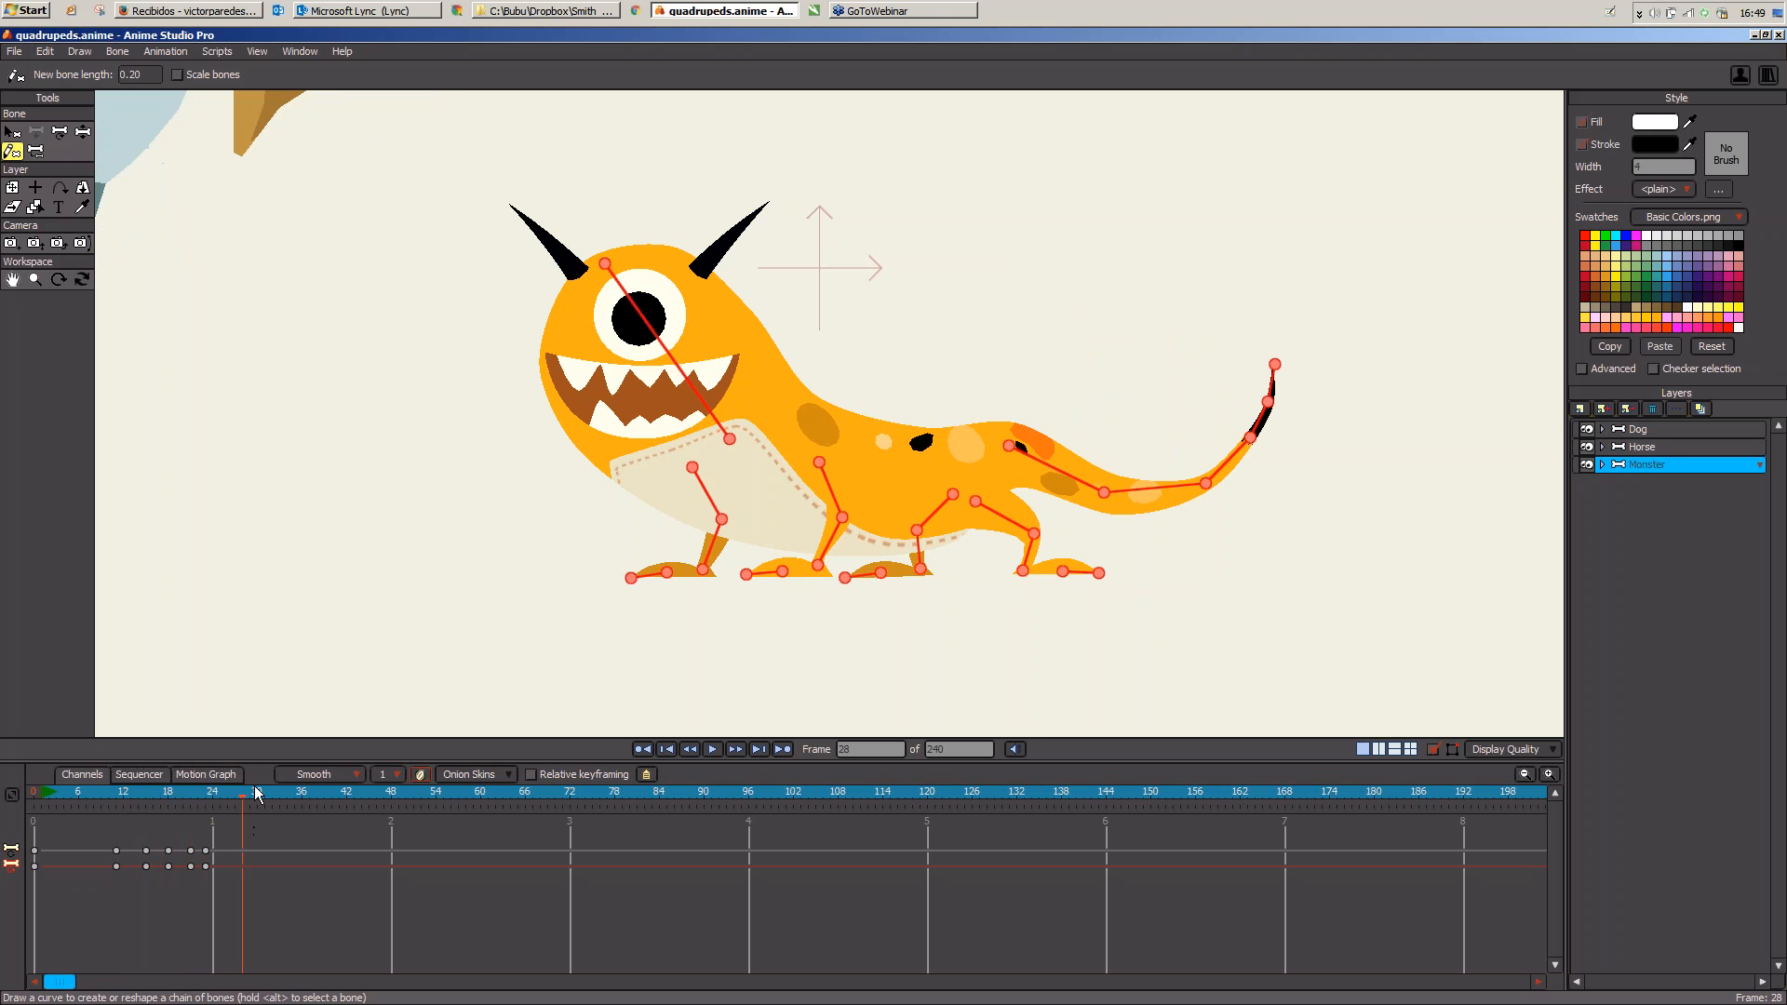
{"action": "mouse_move", "coordinate": [1015, 445]}
{"action": "left_mouse_down"}
{"action": "mouse_move", "coordinate": [1145, 140]}
{"action": "mouse_move", "coordinate": [1221, 300]}
{"action": "left_mouse_up"}
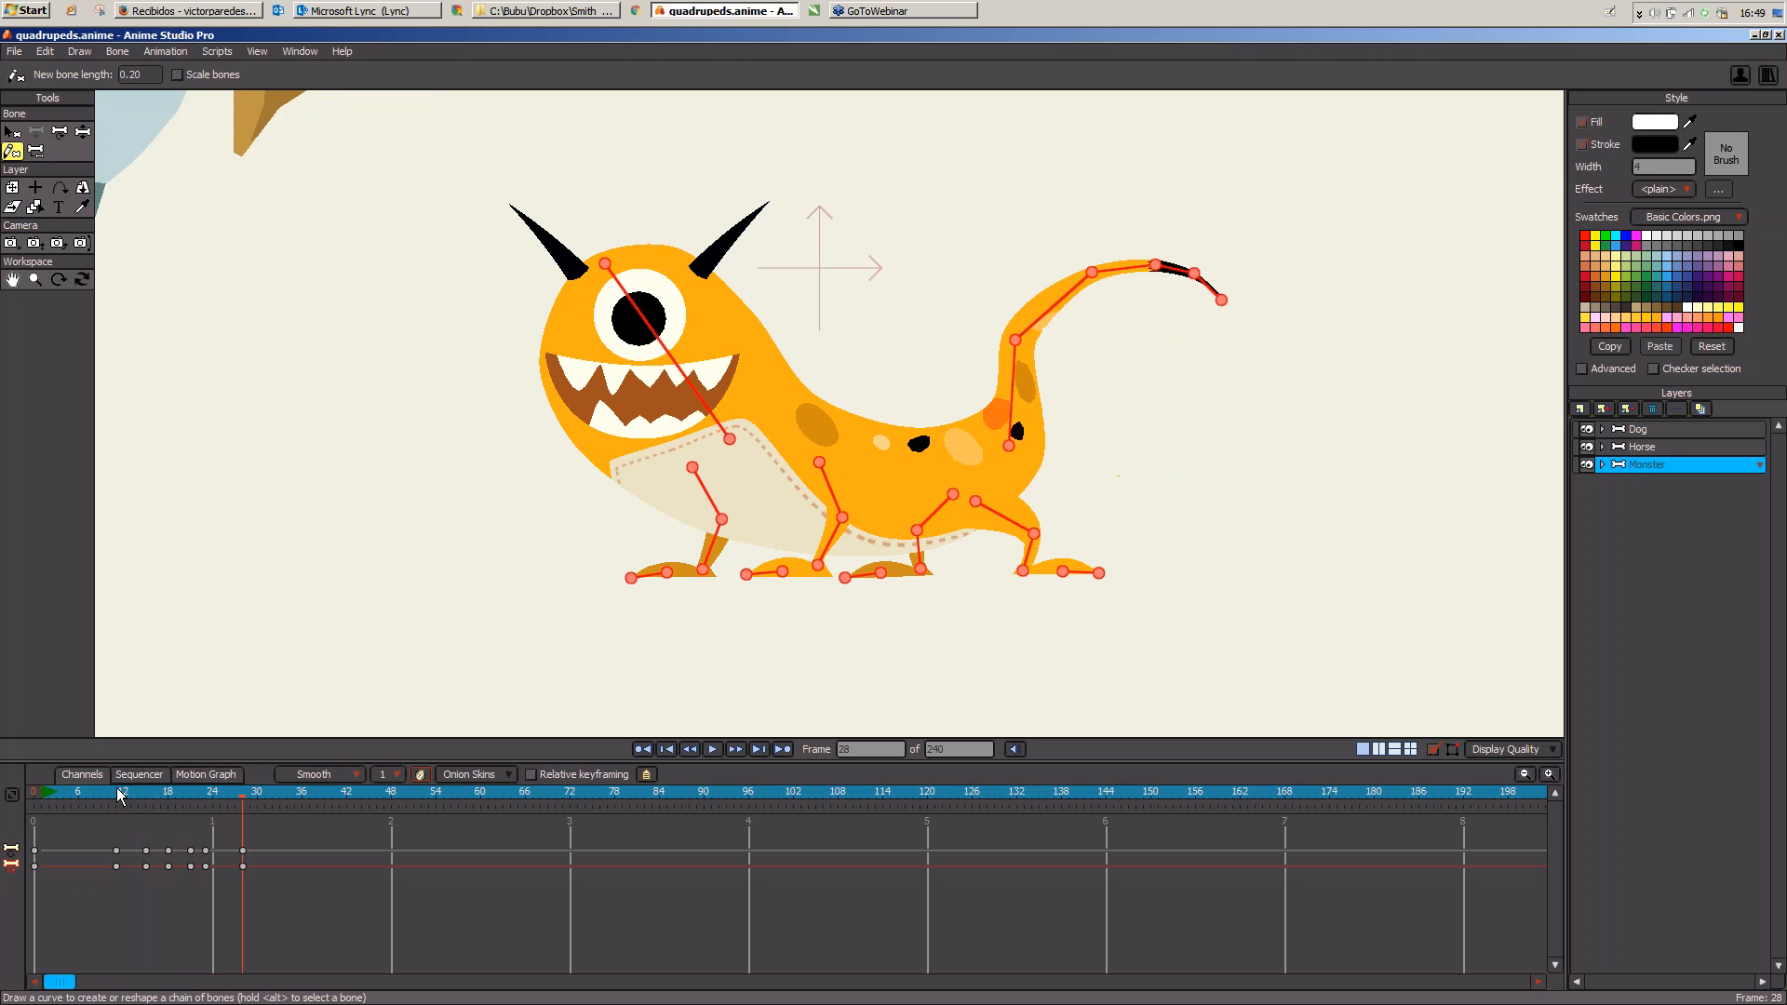
{"action": "left_click_drag", "start_coordinate": [94, 796], "coordinate": [212, 866]}
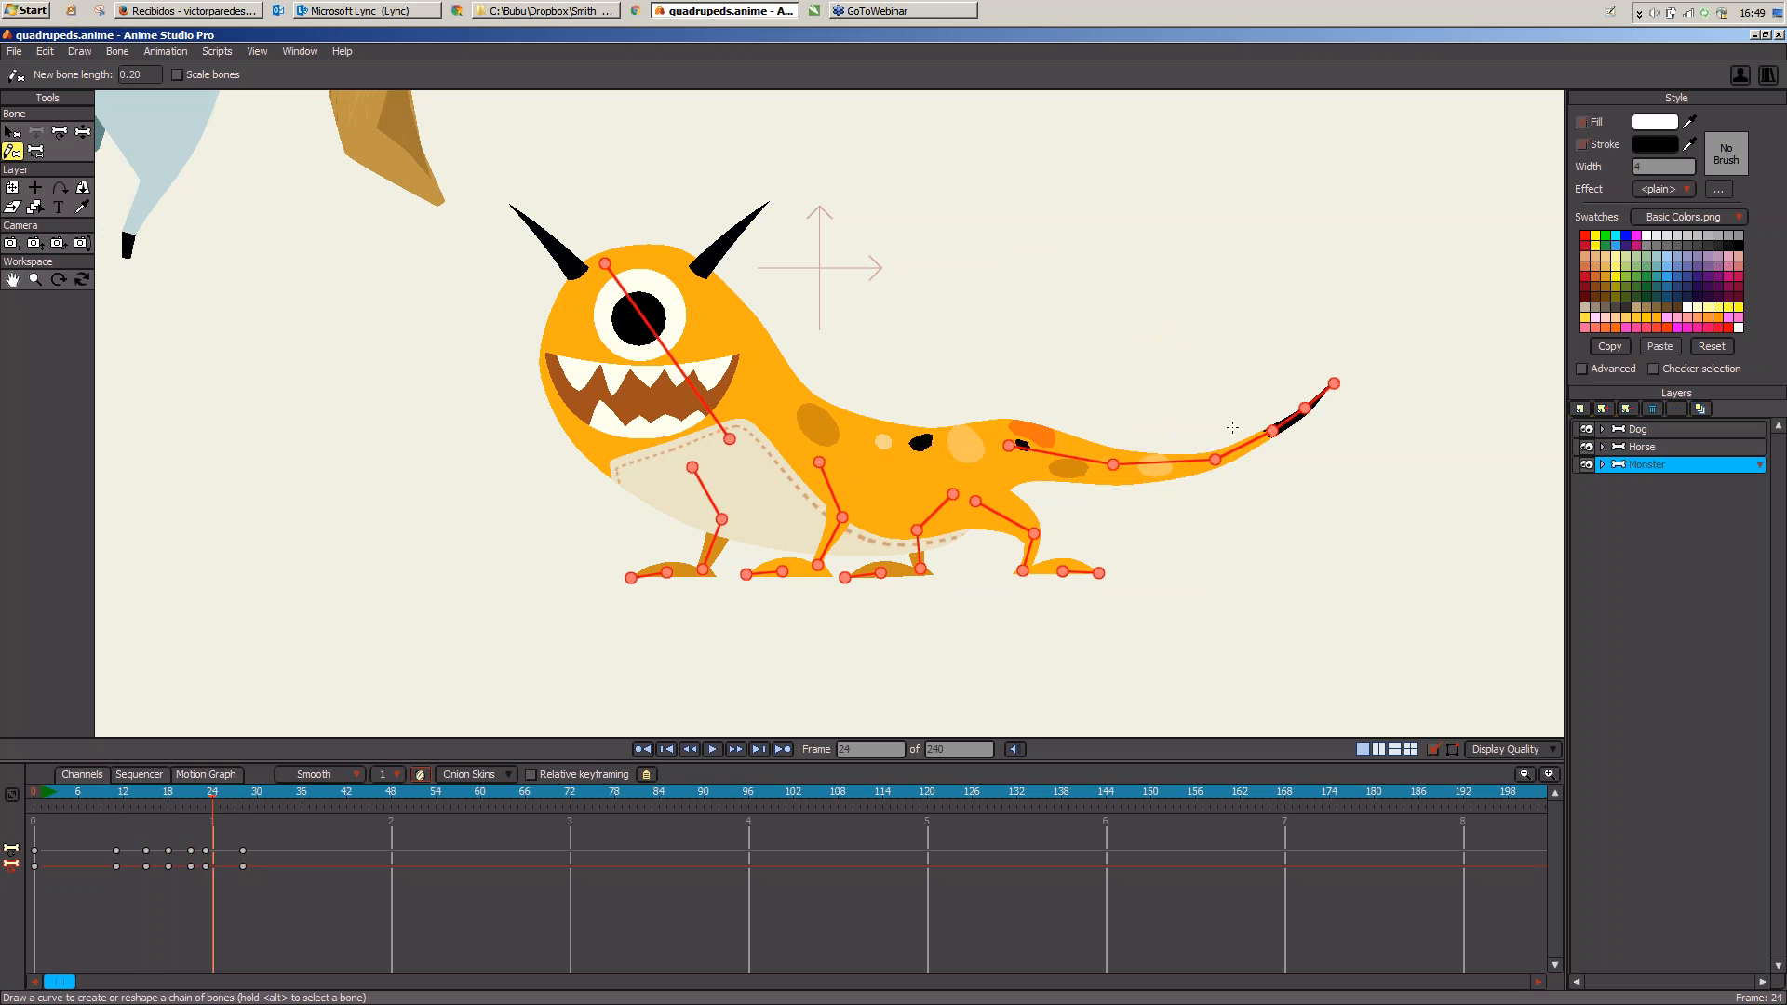
{"action": "left_click_drag", "start_coordinate": [1221, 460], "coordinate": [1177, 366]}
{"action": "mouse_move", "coordinate": [133, 793]}
{"action": "left_mouse_down"}
{"action": "mouse_move", "coordinate": [233, 832]}
{"action": "mouse_move", "coordinate": [212, 842]}
{"action": "left_mouse_up"}
{"action": "left_click_drag", "start_coordinate": [214, 851], "coordinate": [221, 853]}
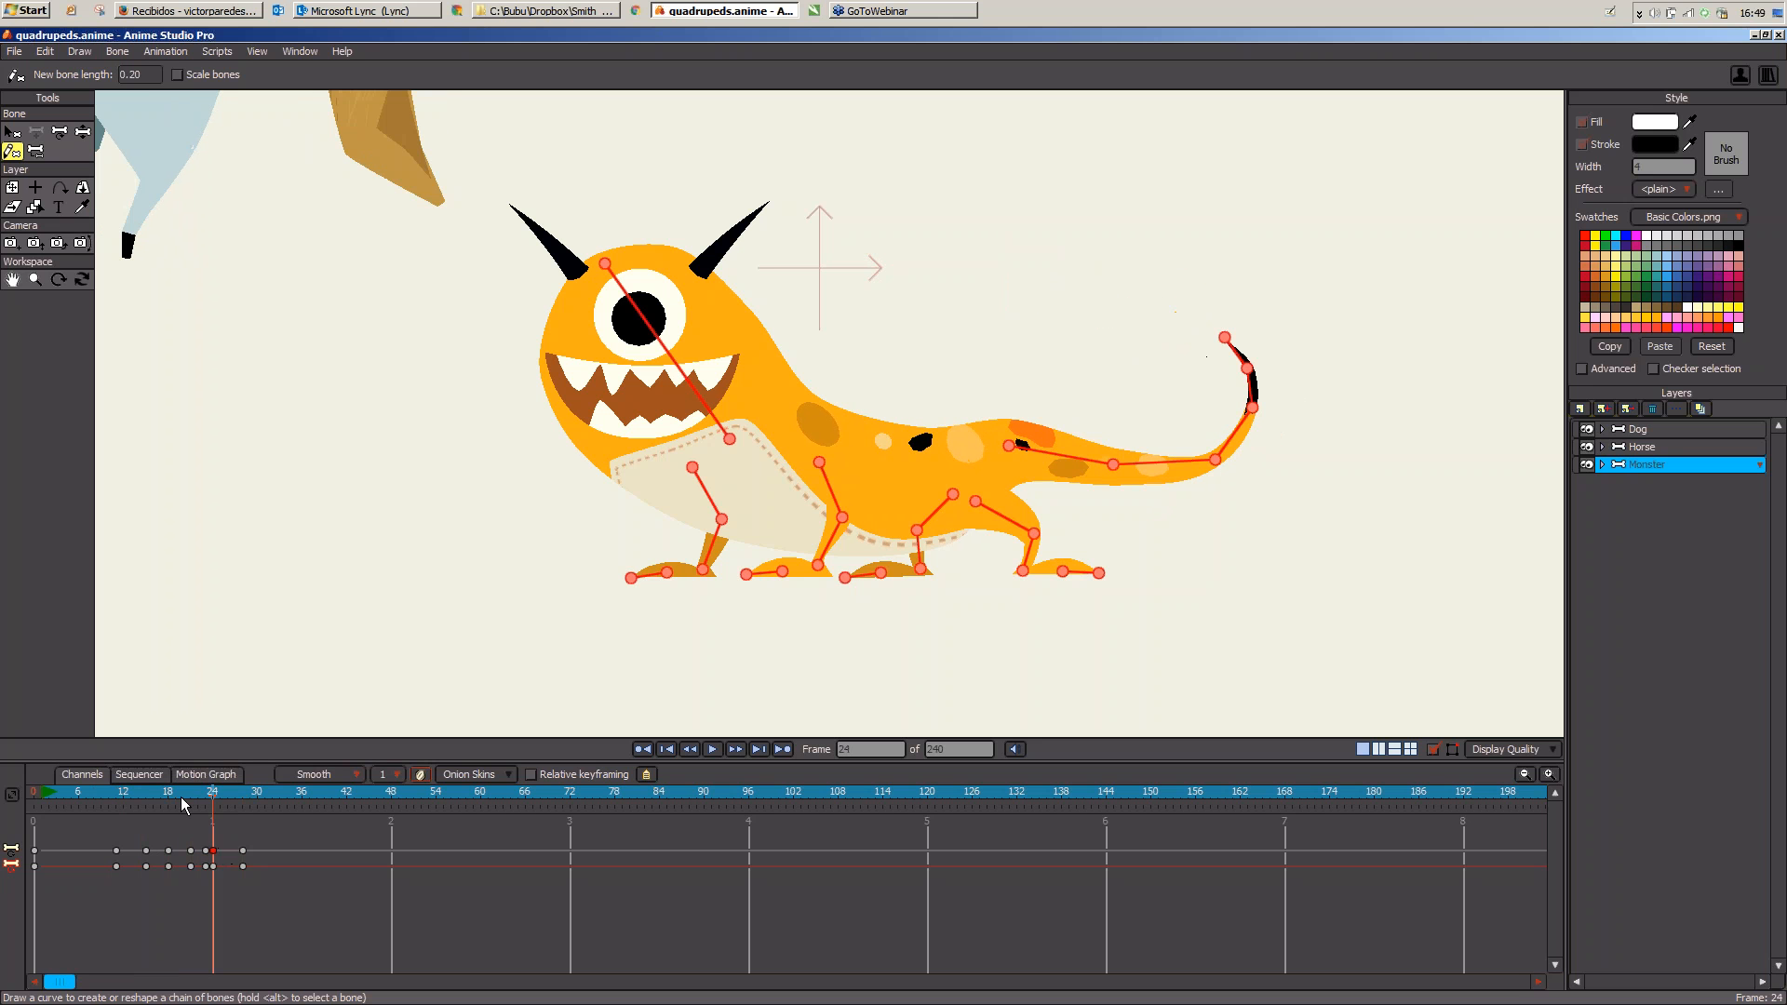
Step: Delete the monster's existing tail keyframes and sketch the tail stretched low and backward at frame 15 with Sketch Bones
{"action": "left_click_drag", "start_coordinate": [179, 797], "coordinate": [227, 808]}
{"action": "mouse_move", "coordinate": [268, 956]}
{"action": "left_mouse_down"}
{"action": "mouse_move", "coordinate": [100, 834]}
{"action": "mouse_move", "coordinate": [146, 797]}
{"action": "left_mouse_up"}
{"action": "mouse_move", "coordinate": [1015, 447]}
{"action": "left_mouse_down"}
{"action": "mouse_move", "coordinate": [1202, 475]}
{"action": "mouse_move", "coordinate": [1229, 368]}
{"action": "left_mouse_up"}
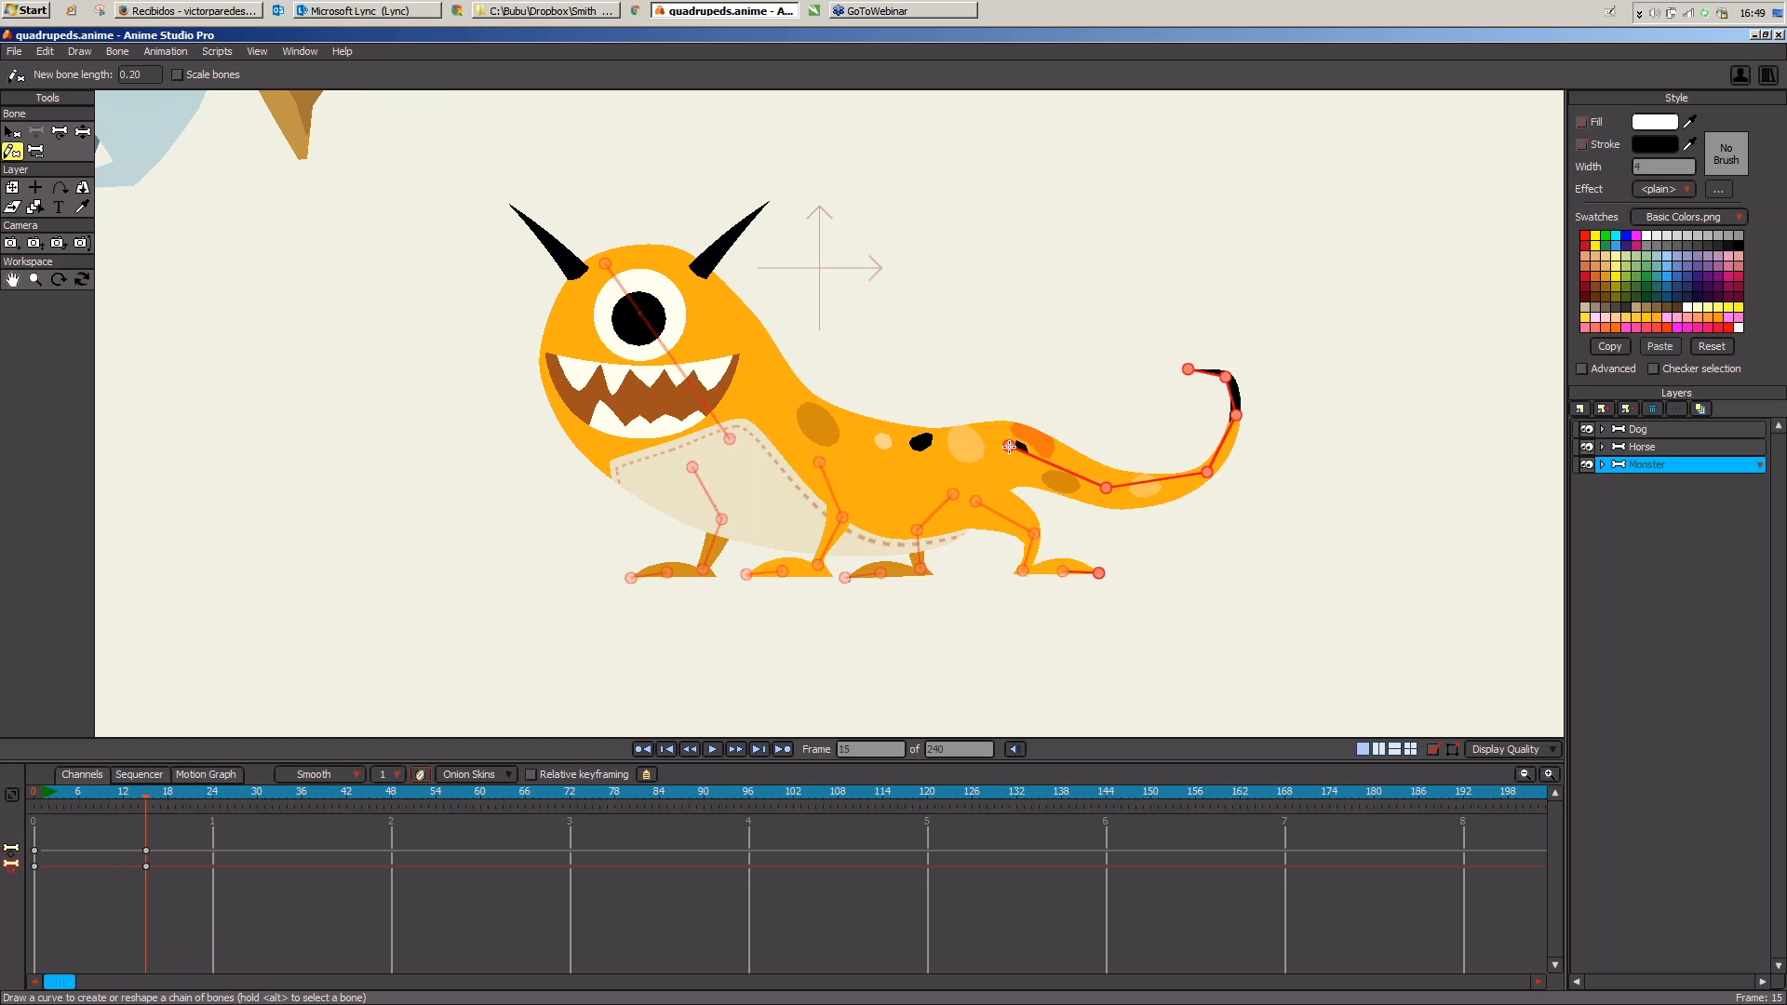
{"action": "left_click_drag", "start_coordinate": [1185, 480], "coordinate": [1203, 609]}
{"action": "mouse_move", "coordinate": [1012, 446]}
{"action": "left_mouse_down"}
{"action": "mouse_move", "coordinate": [1266, 514]}
{"action": "mouse_move", "coordinate": [1217, 529]}
{"action": "left_mouse_up"}
Step: Sketch the tail arched forward over the back at frame 9, and bend its outer part forward at frame 12
{"action": "left_click_drag", "start_coordinate": [55, 793], "coordinate": [101, 803]}
{"action": "mouse_move", "coordinate": [1012, 446]}
{"action": "left_mouse_down"}
{"action": "mouse_move", "coordinate": [942, 317]}
{"action": "mouse_move", "coordinate": [950, 330]}
{"action": "left_mouse_up"}
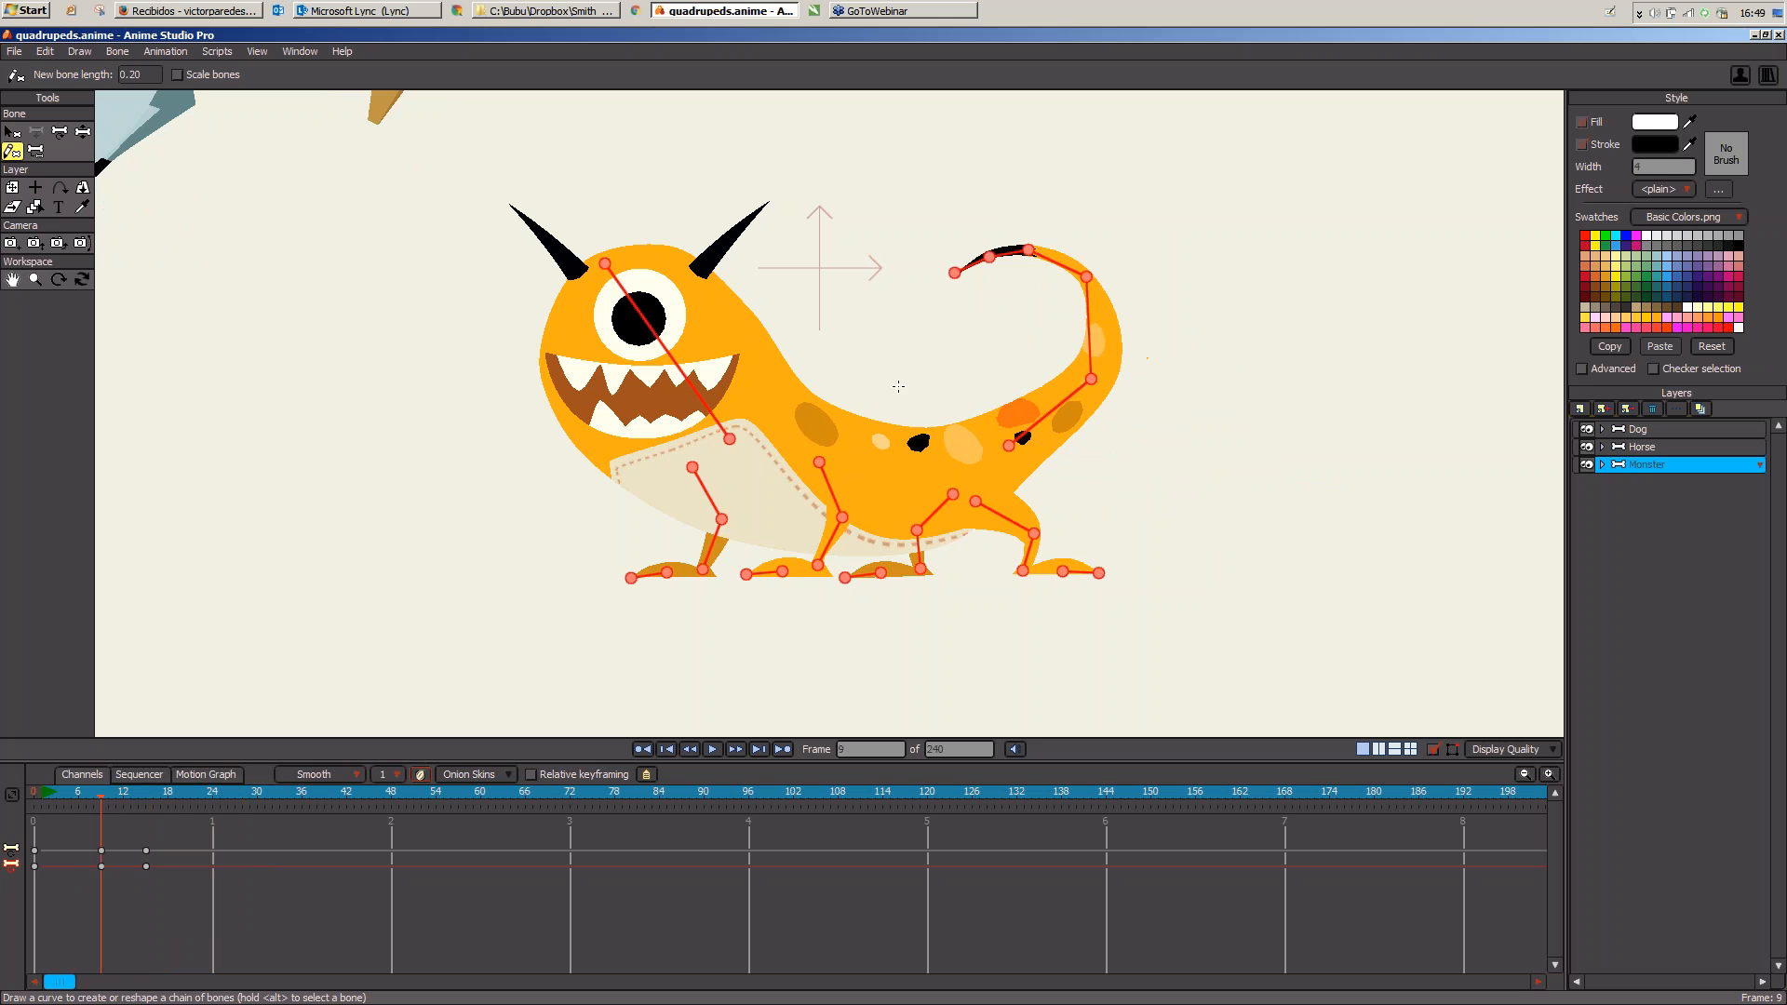
{"action": "left_click", "coordinate": [39, 794]}
{"action": "left_click_drag", "start_coordinate": [42, 798], "coordinate": [131, 807]}
{"action": "left_click", "coordinate": [12, 150]}
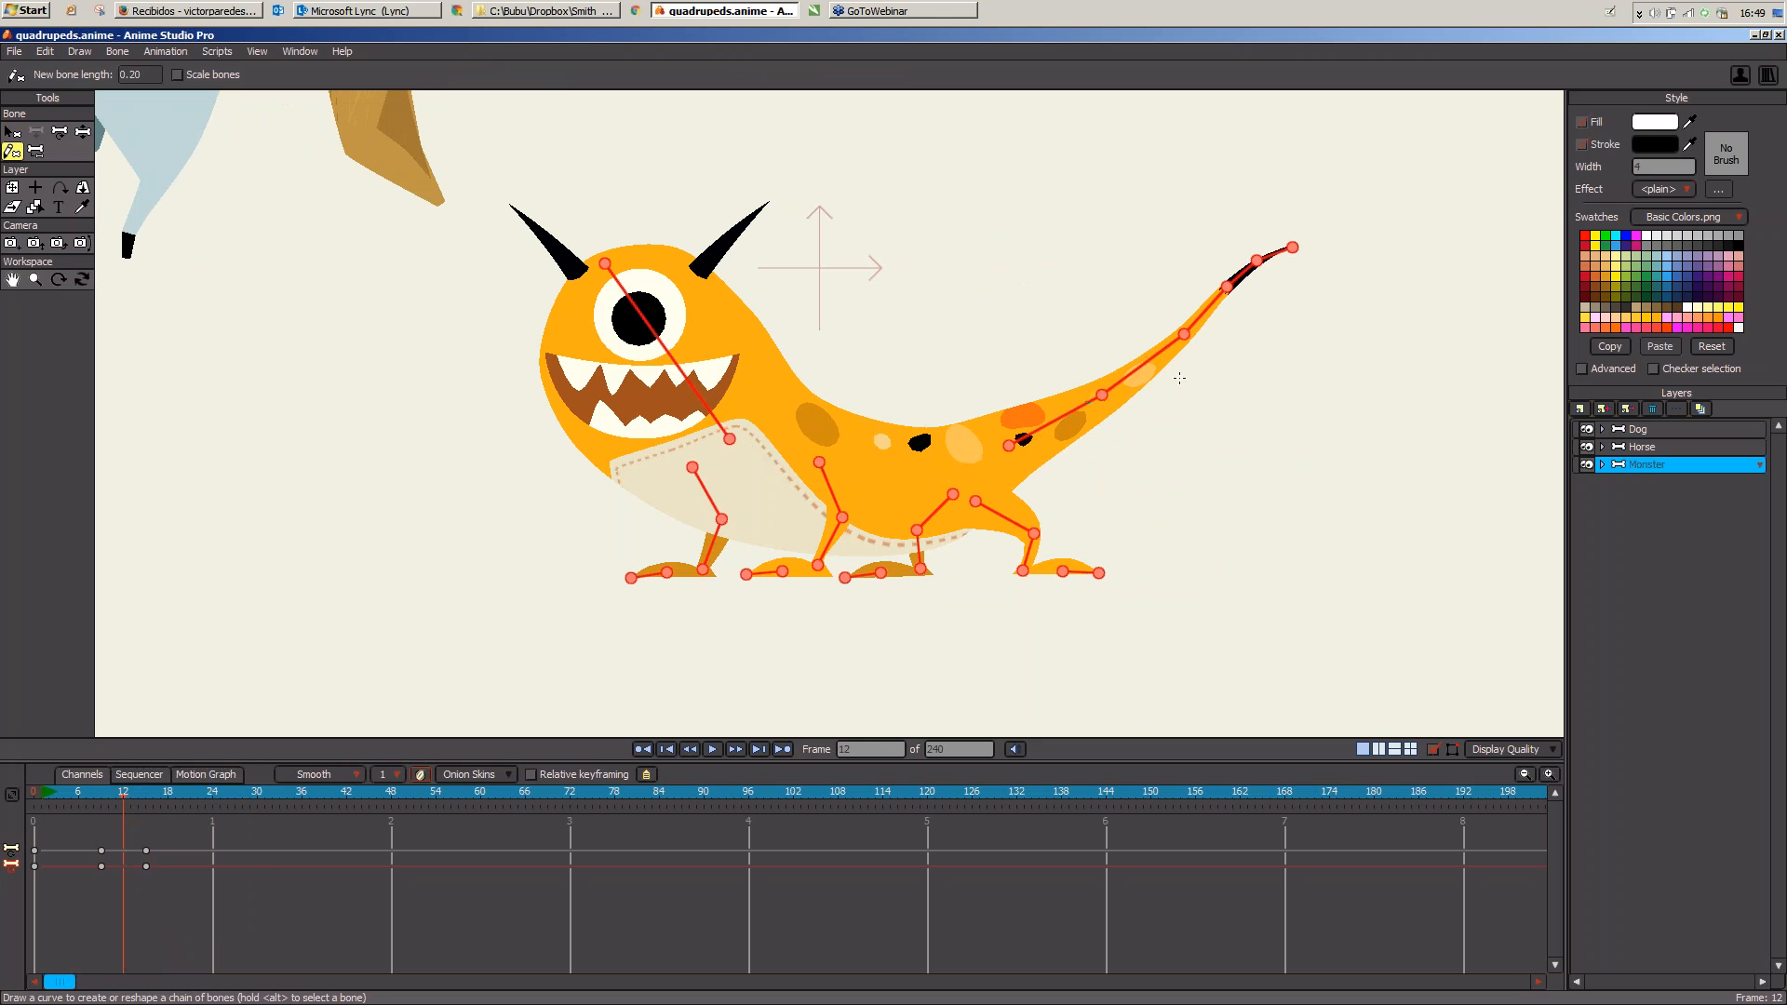
{"action": "mouse_move", "coordinate": [1097, 392]}
{"action": "left_mouse_down"}
{"action": "mouse_move", "coordinate": [1032, 224]}
{"action": "mouse_move", "coordinate": [1034, 298]}
{"action": "left_mouse_up"}
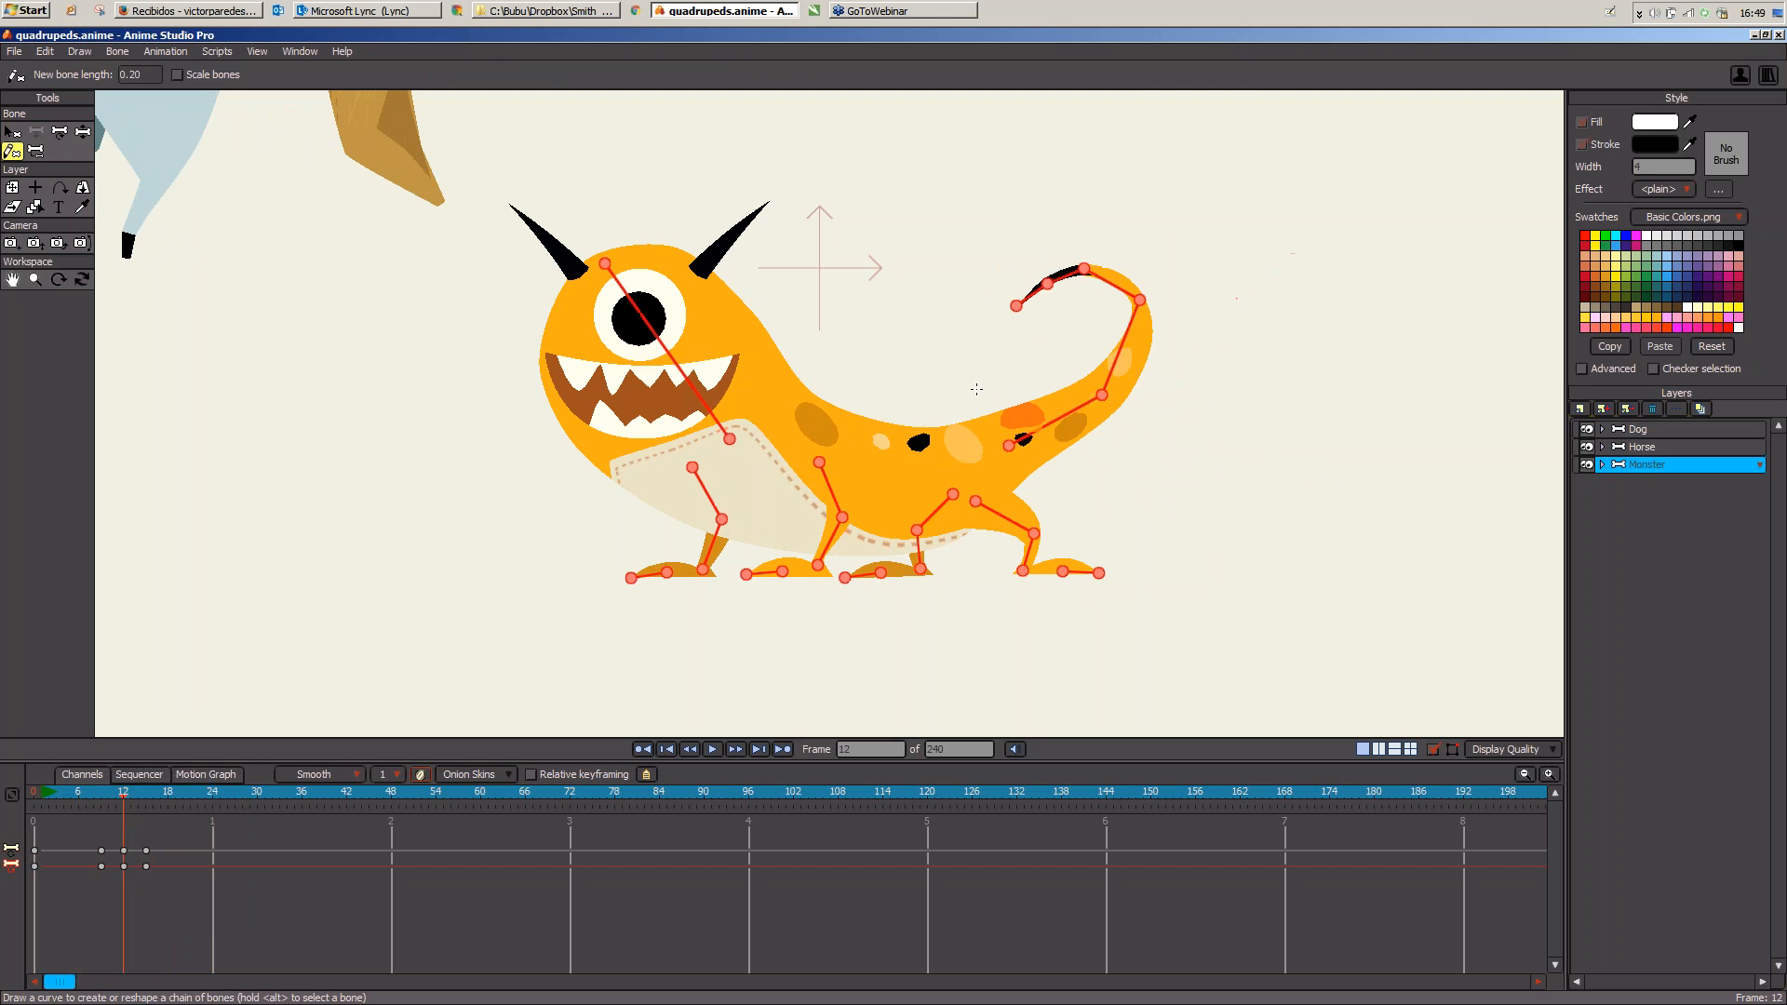
Step: Add further monster tail poses with Sketch Bones at frames 14 and 19, bending the outer bones of the tail
{"action": "left_click", "coordinate": [72, 796]}
{"action": "left_click_drag", "start_coordinate": [72, 795], "coordinate": [133, 811]}
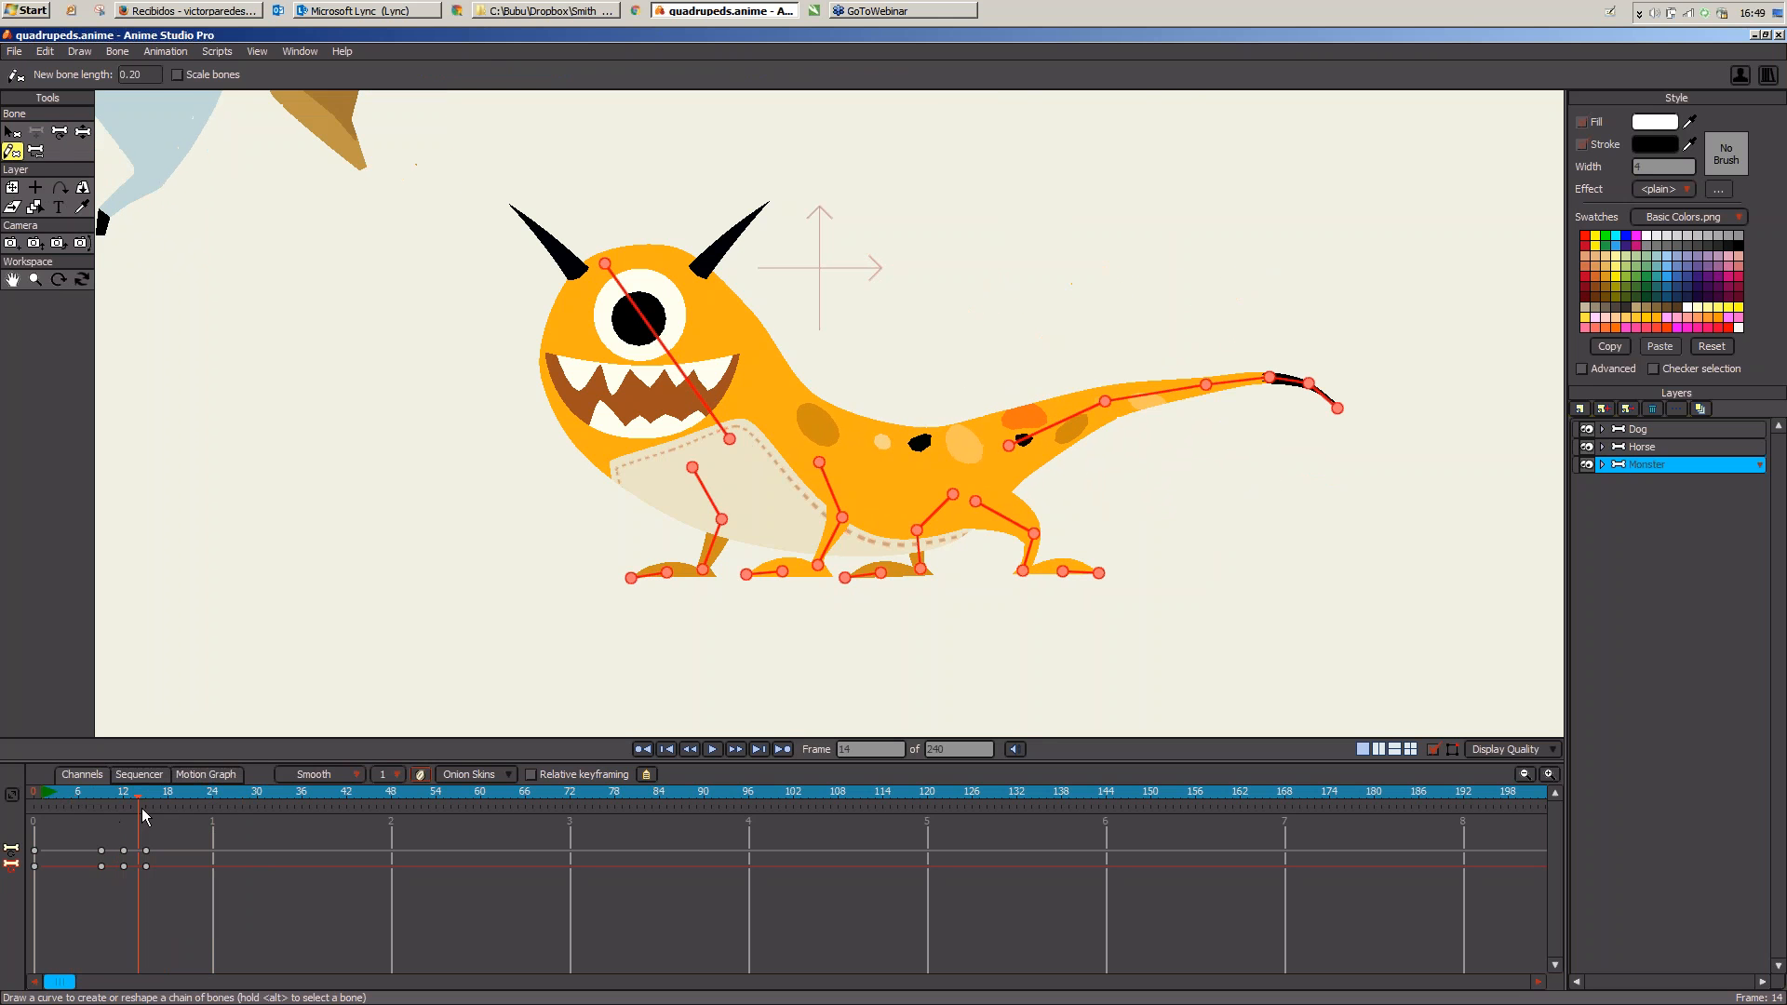
{"action": "left_click_drag", "start_coordinate": [1206, 383], "coordinate": [1152, 299]}
{"action": "left_click_drag", "start_coordinate": [80, 789], "coordinate": [173, 816]}
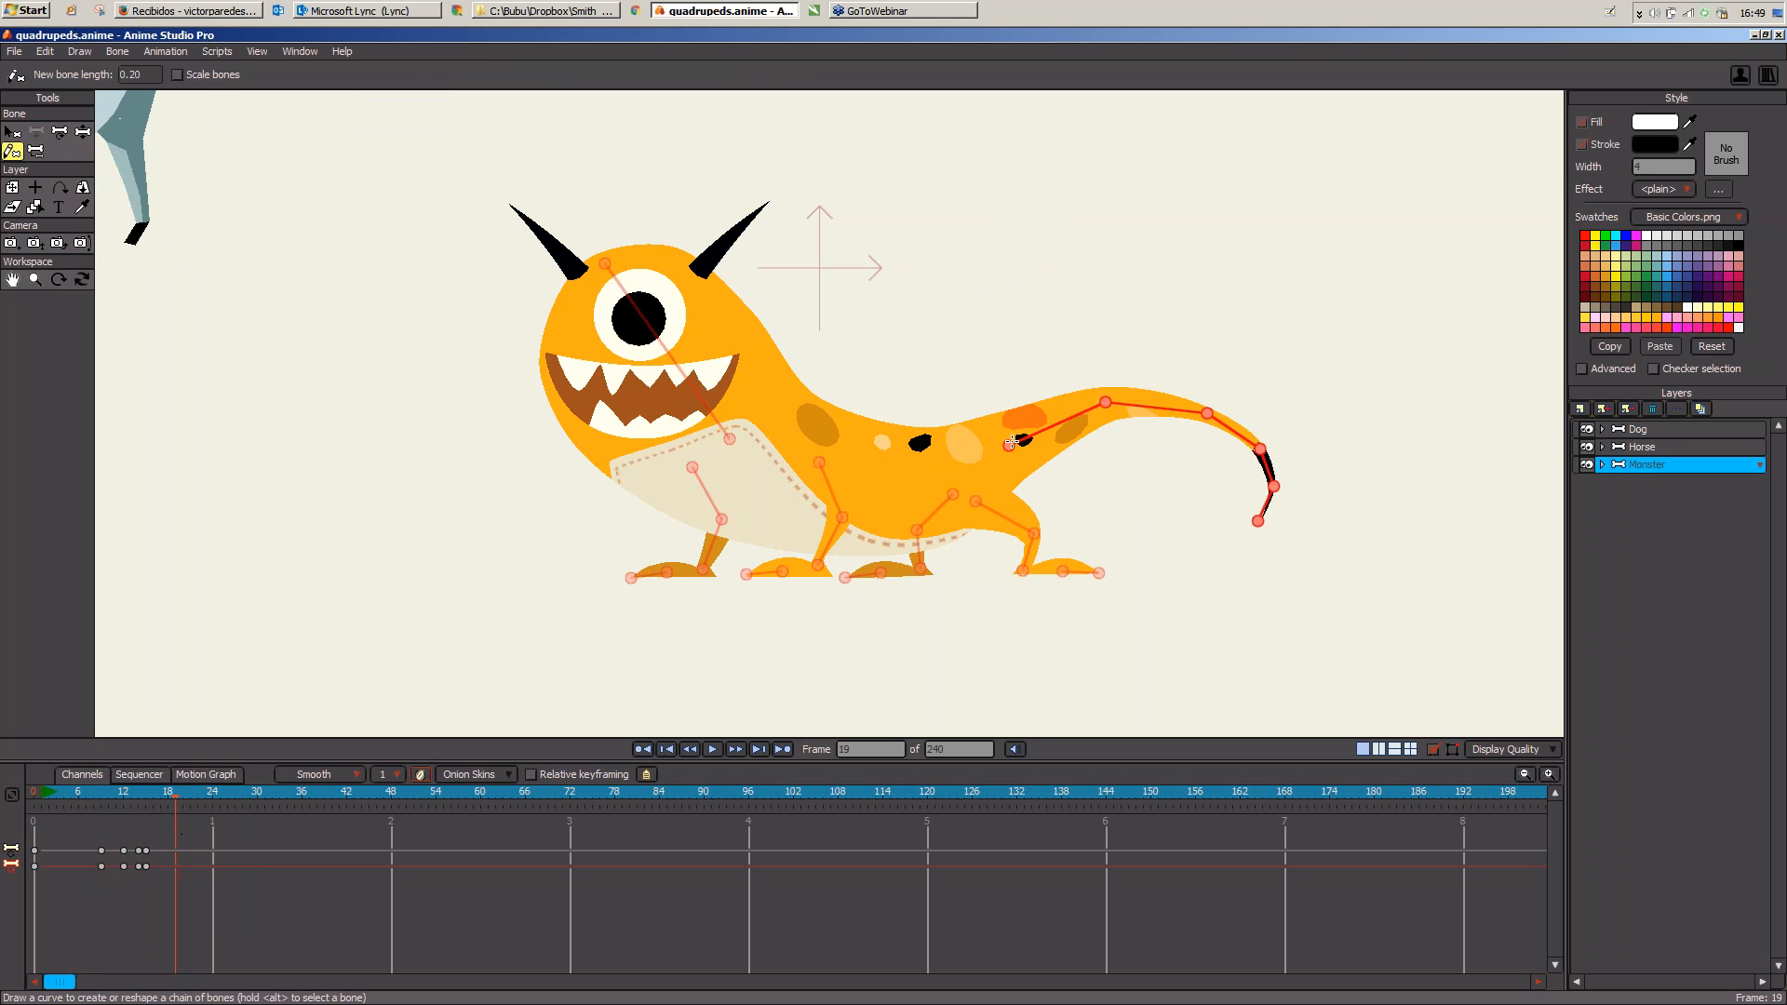
{"action": "left_click_drag", "start_coordinate": [1019, 438], "coordinate": [1156, 375]}
{"action": "left_click_drag", "start_coordinate": [72, 796], "coordinate": [205, 810]}
{"action": "mouse_move", "coordinate": [1011, 442]}
{"action": "left_mouse_down"}
{"action": "mouse_move", "coordinate": [1124, 394]}
{"action": "mouse_move", "coordinate": [984, 367]}
{"action": "left_mouse_up"}
Step: Return to frame 1 and examine the horse, dog and monster together in the whole scene
{"action": "left_click_drag", "start_coordinate": [82, 797], "coordinate": [41, 819]}
{"action": "scroll", "coordinate": [904, 410], "scroll_direction": "down", "scroll_amount": 3}
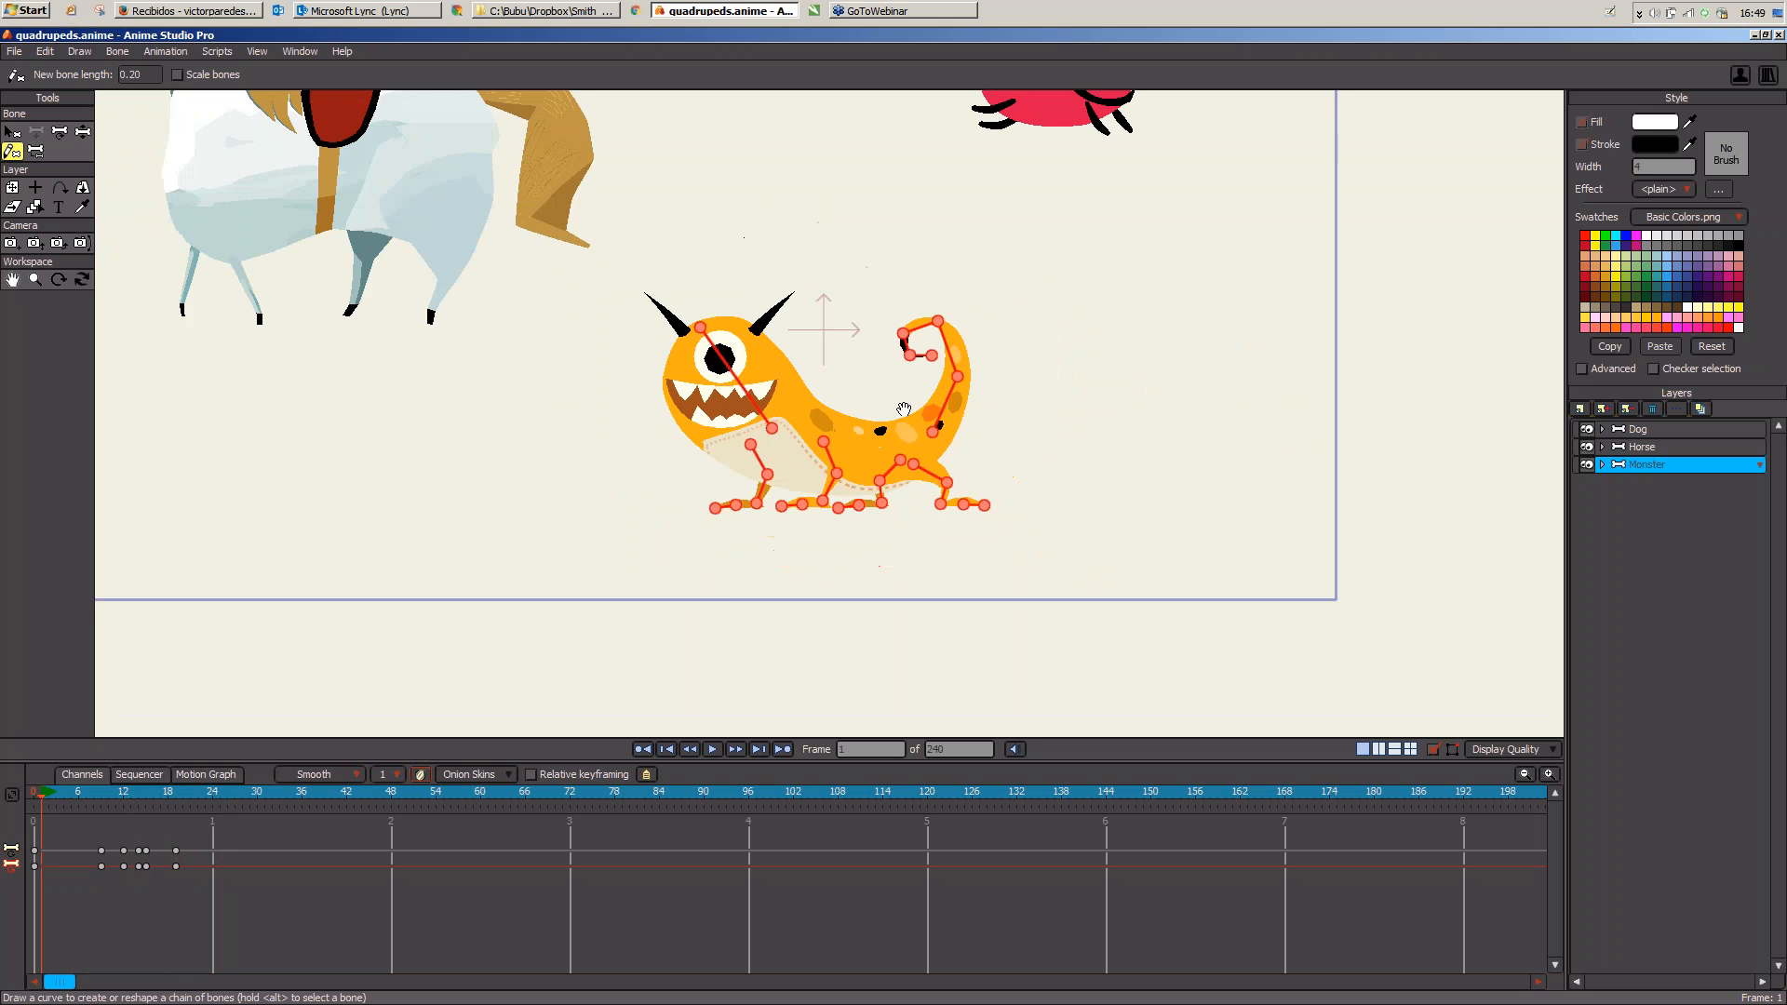
{"action": "scroll", "coordinate": [904, 410], "scroll_direction": "down", "scroll_amount": 3}
{"action": "key", "text": "b"}
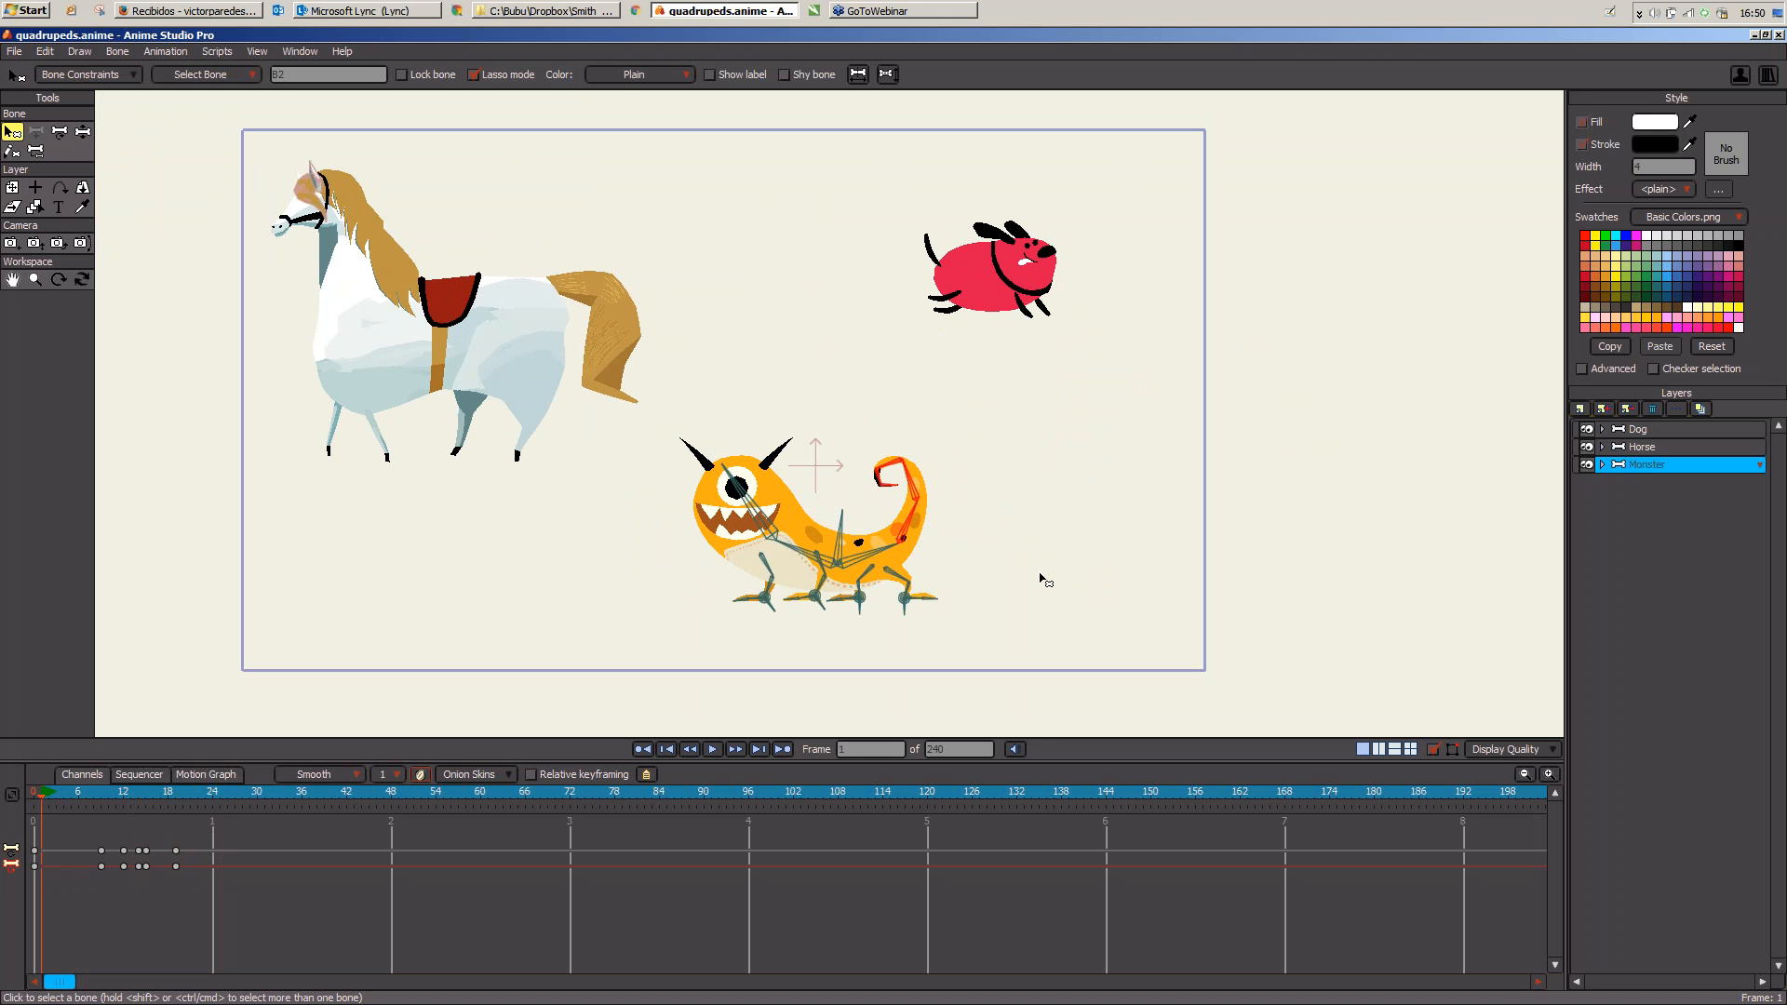
{"action": "left_click_drag", "start_coordinate": [656, 384], "coordinate": [718, 389]}
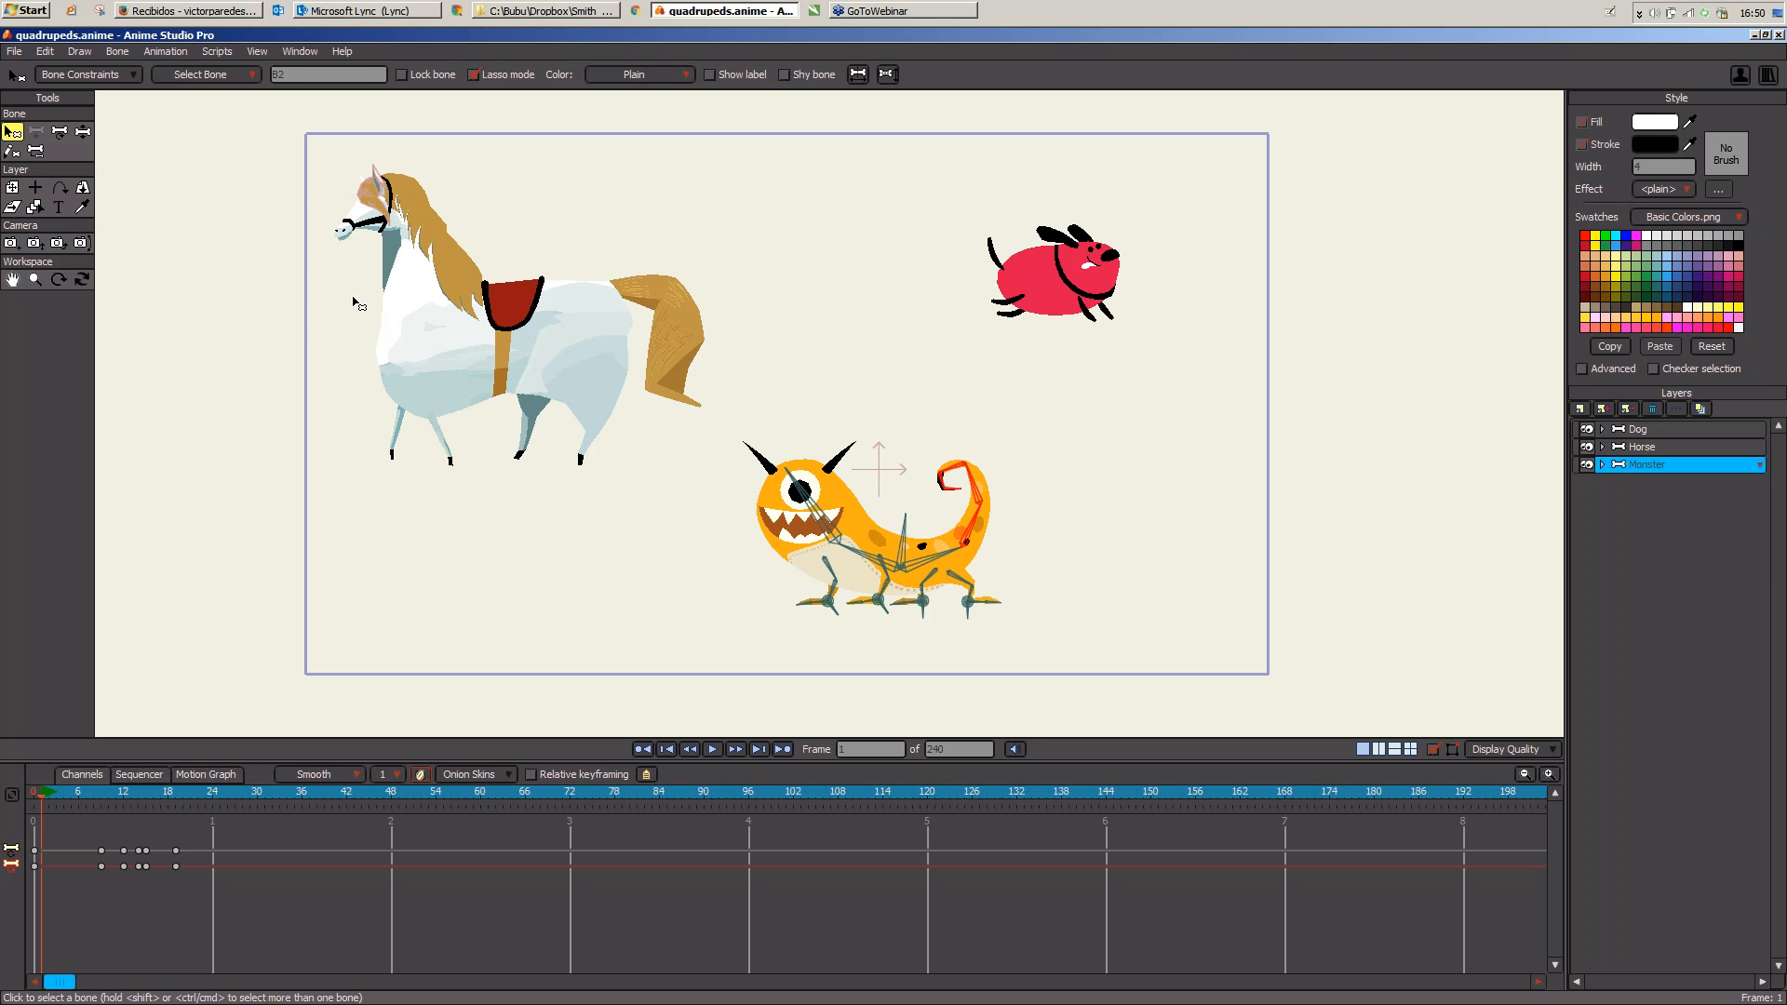
Step: In camel_no_bones_1.anime, pull the camel's neck and head forward at frame 86, and bend the neck downward at frame 88
{"action": "key", "text": "ctrl+Tab"}
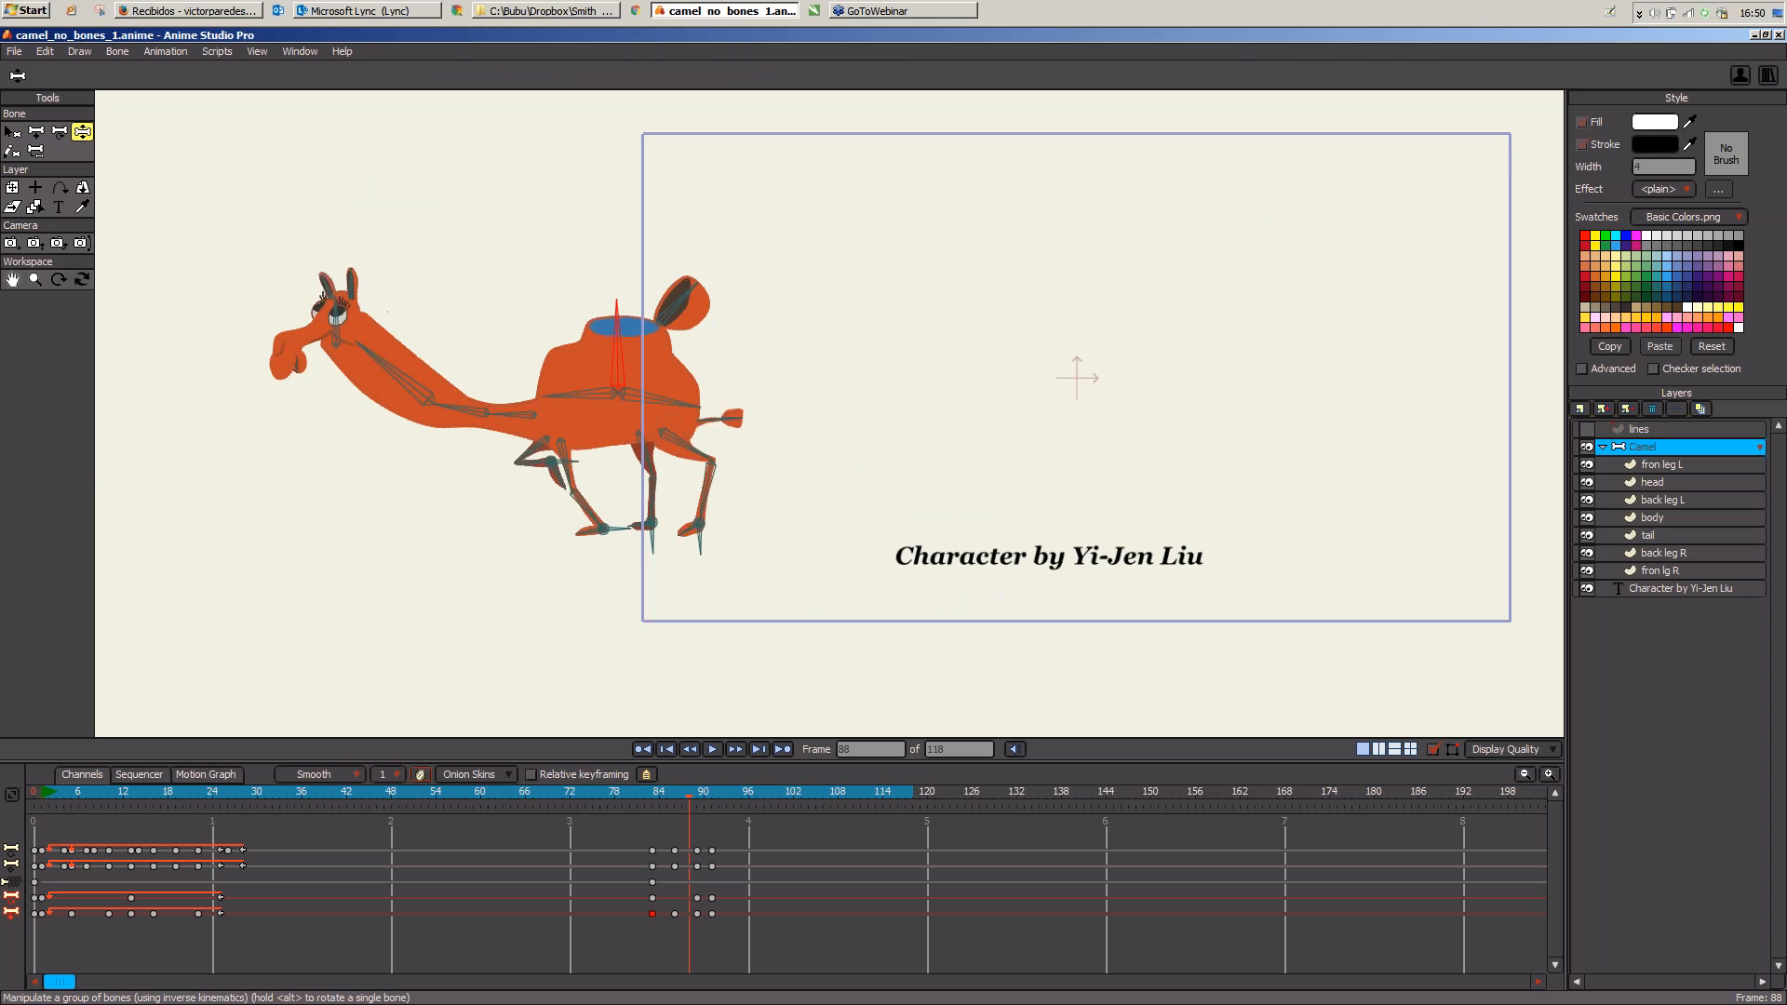
{"action": "left_click_drag", "start_coordinate": [631, 790], "coordinate": [674, 805]}
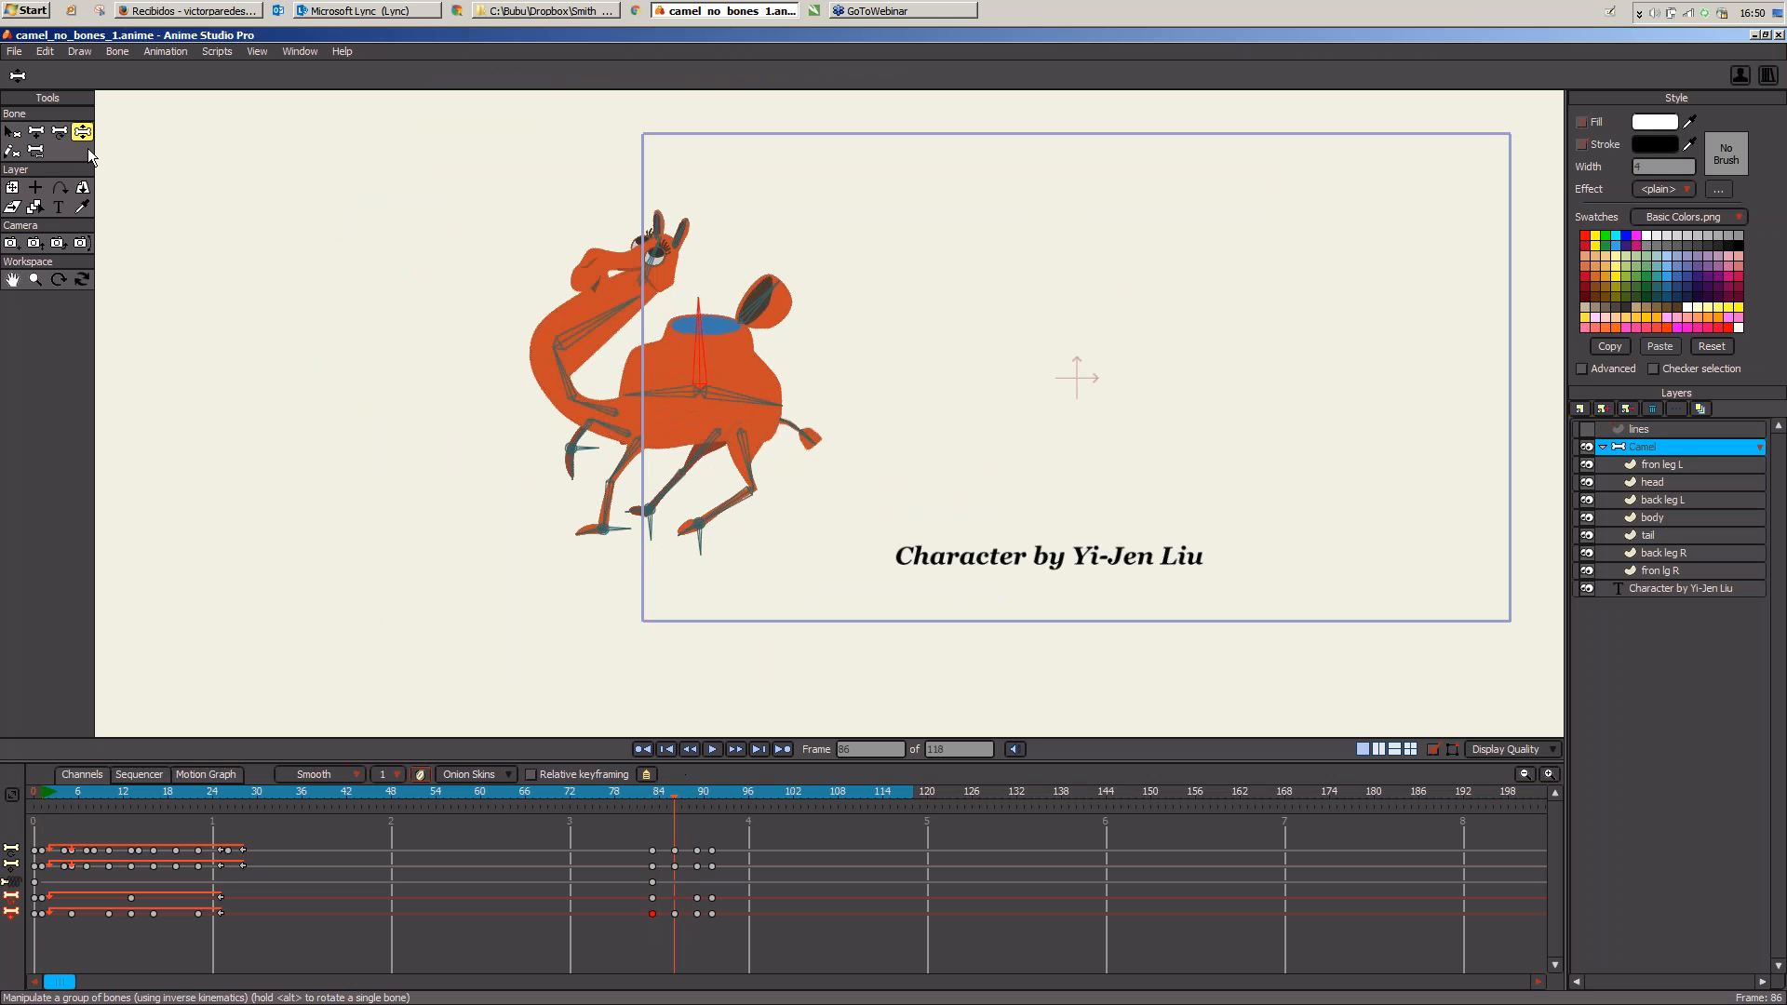
{"action": "left_click_drag", "start_coordinate": [569, 369], "coordinate": [458, 304]}
{"action": "left_click_drag", "start_coordinate": [484, 294], "coordinate": [519, 244]}
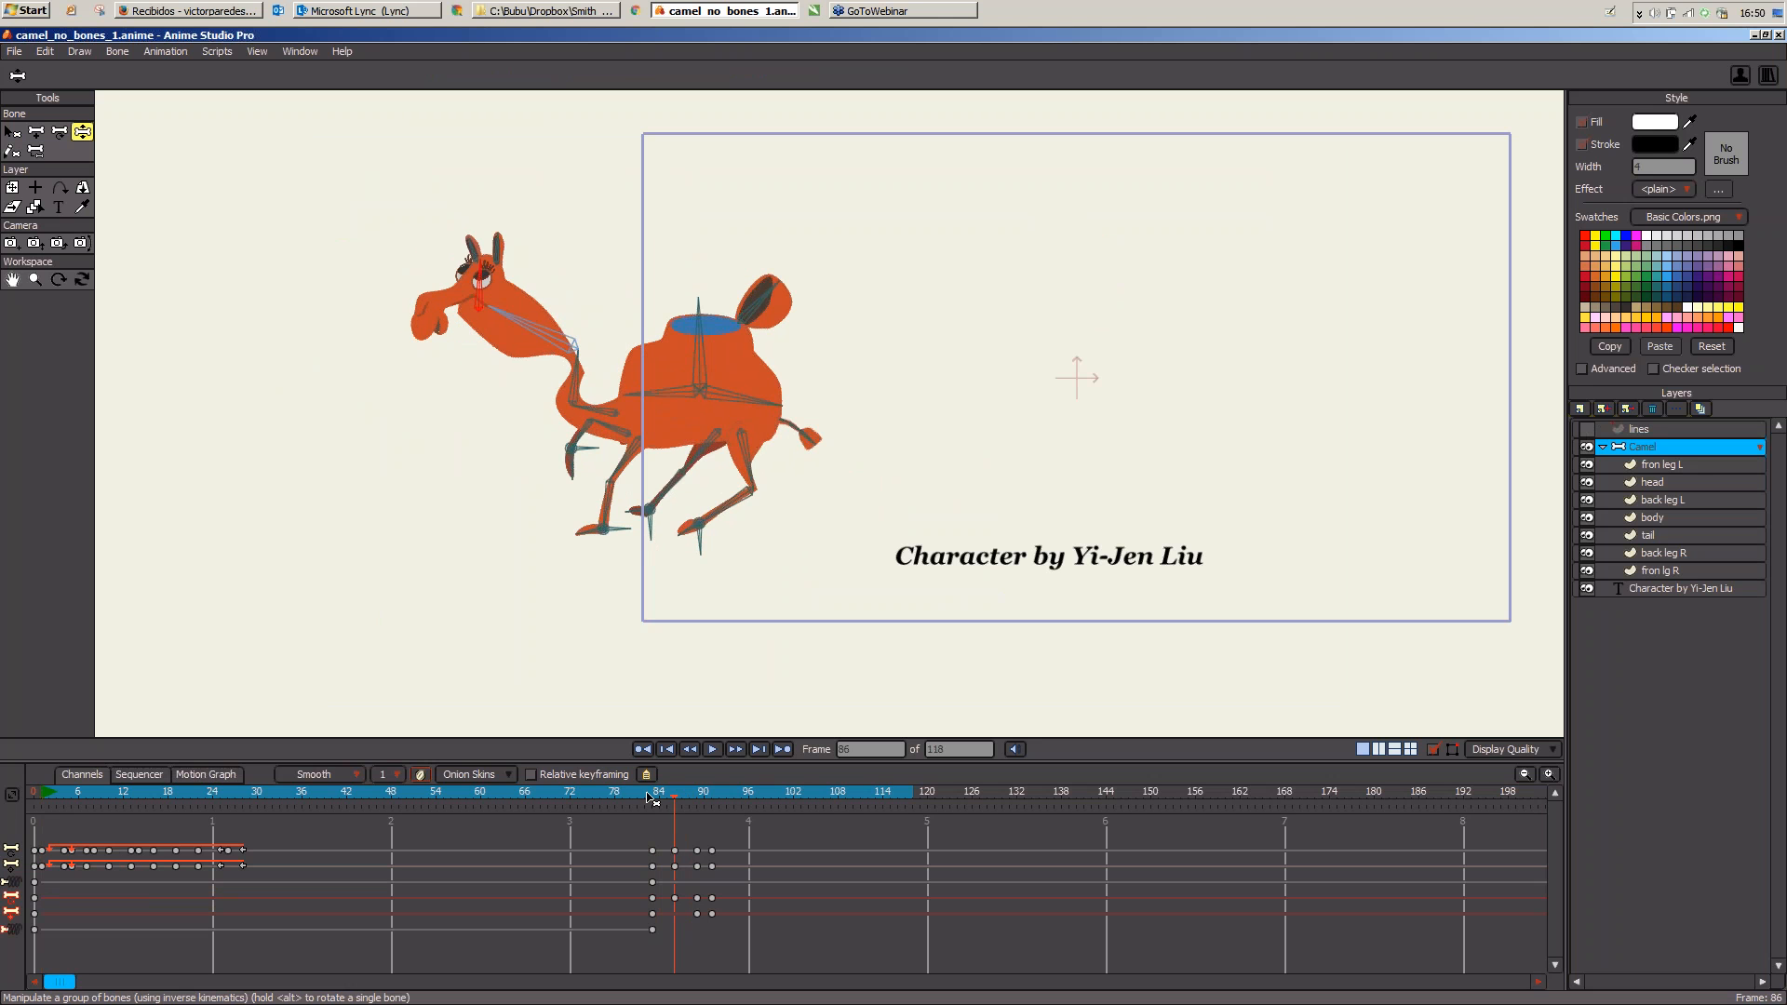
{"action": "left_click_drag", "start_coordinate": [627, 795], "coordinate": [686, 814]}
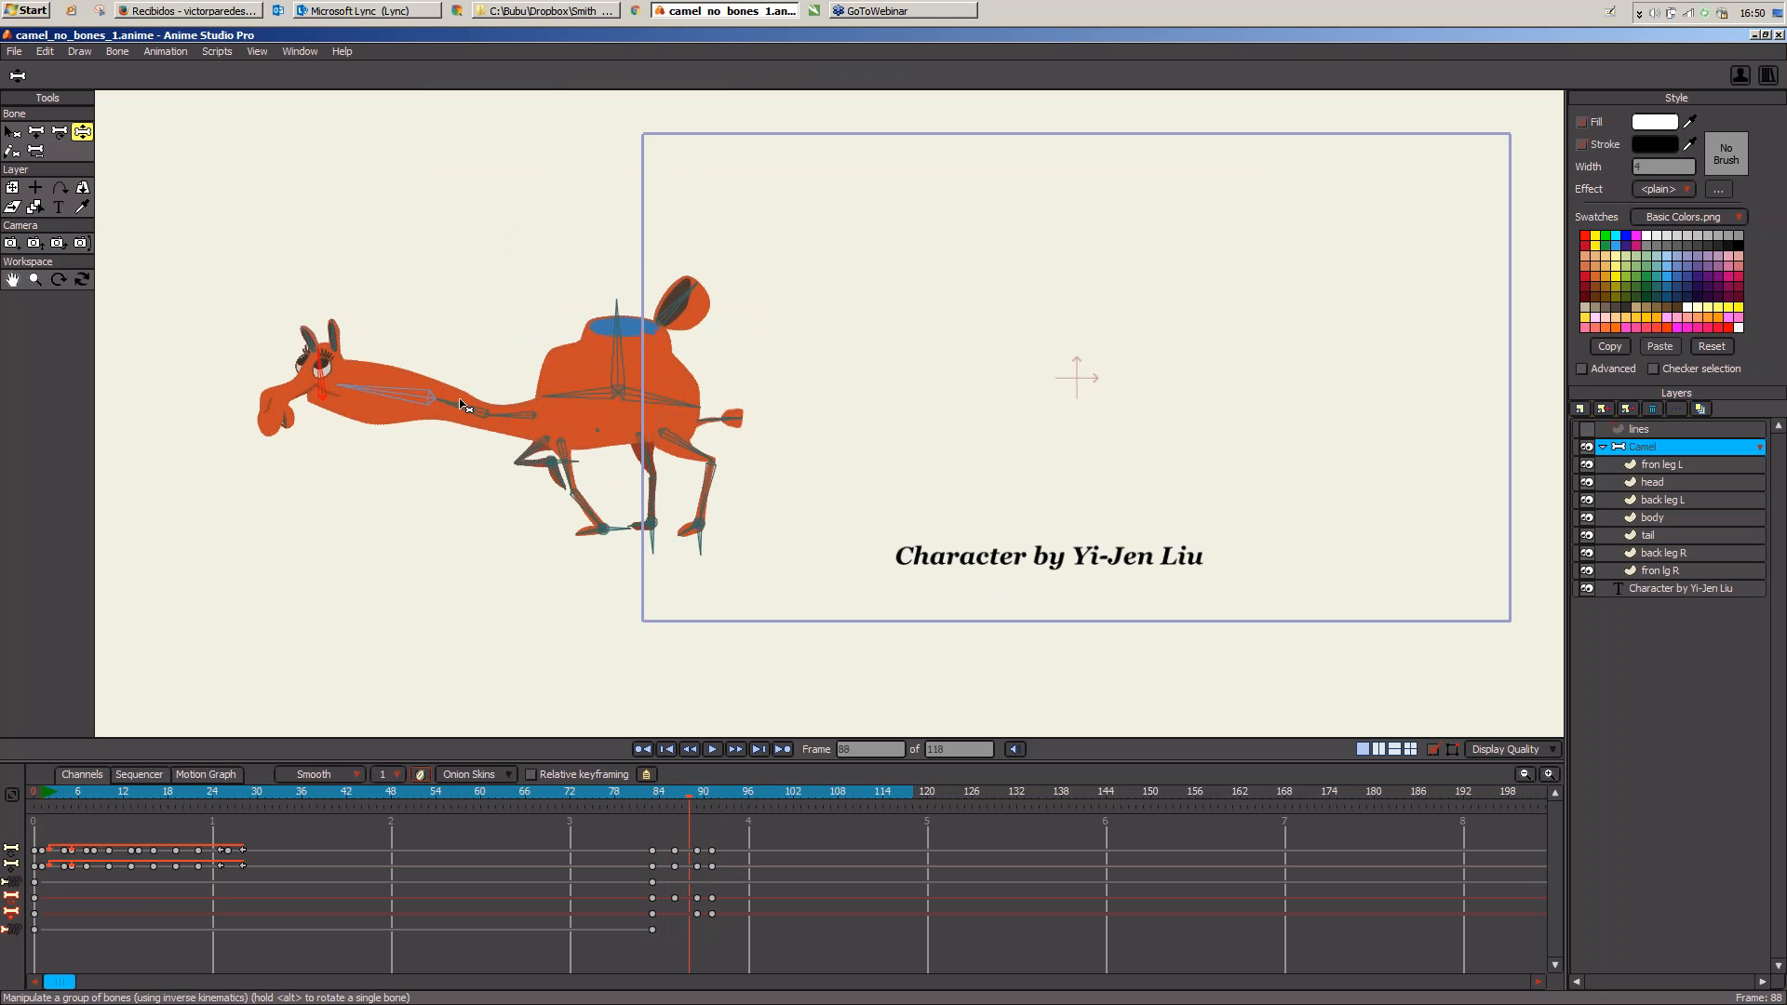
{"action": "mouse_move", "coordinate": [463, 406]}
{"action": "left_mouse_down"}
{"action": "mouse_move", "coordinate": [407, 463]}
{"action": "mouse_move", "coordinate": [476, 421]}
{"action": "mouse_move", "coordinate": [419, 493]}
{"action": "mouse_move", "coordinate": [461, 438]}
{"action": "left_mouse_up"}
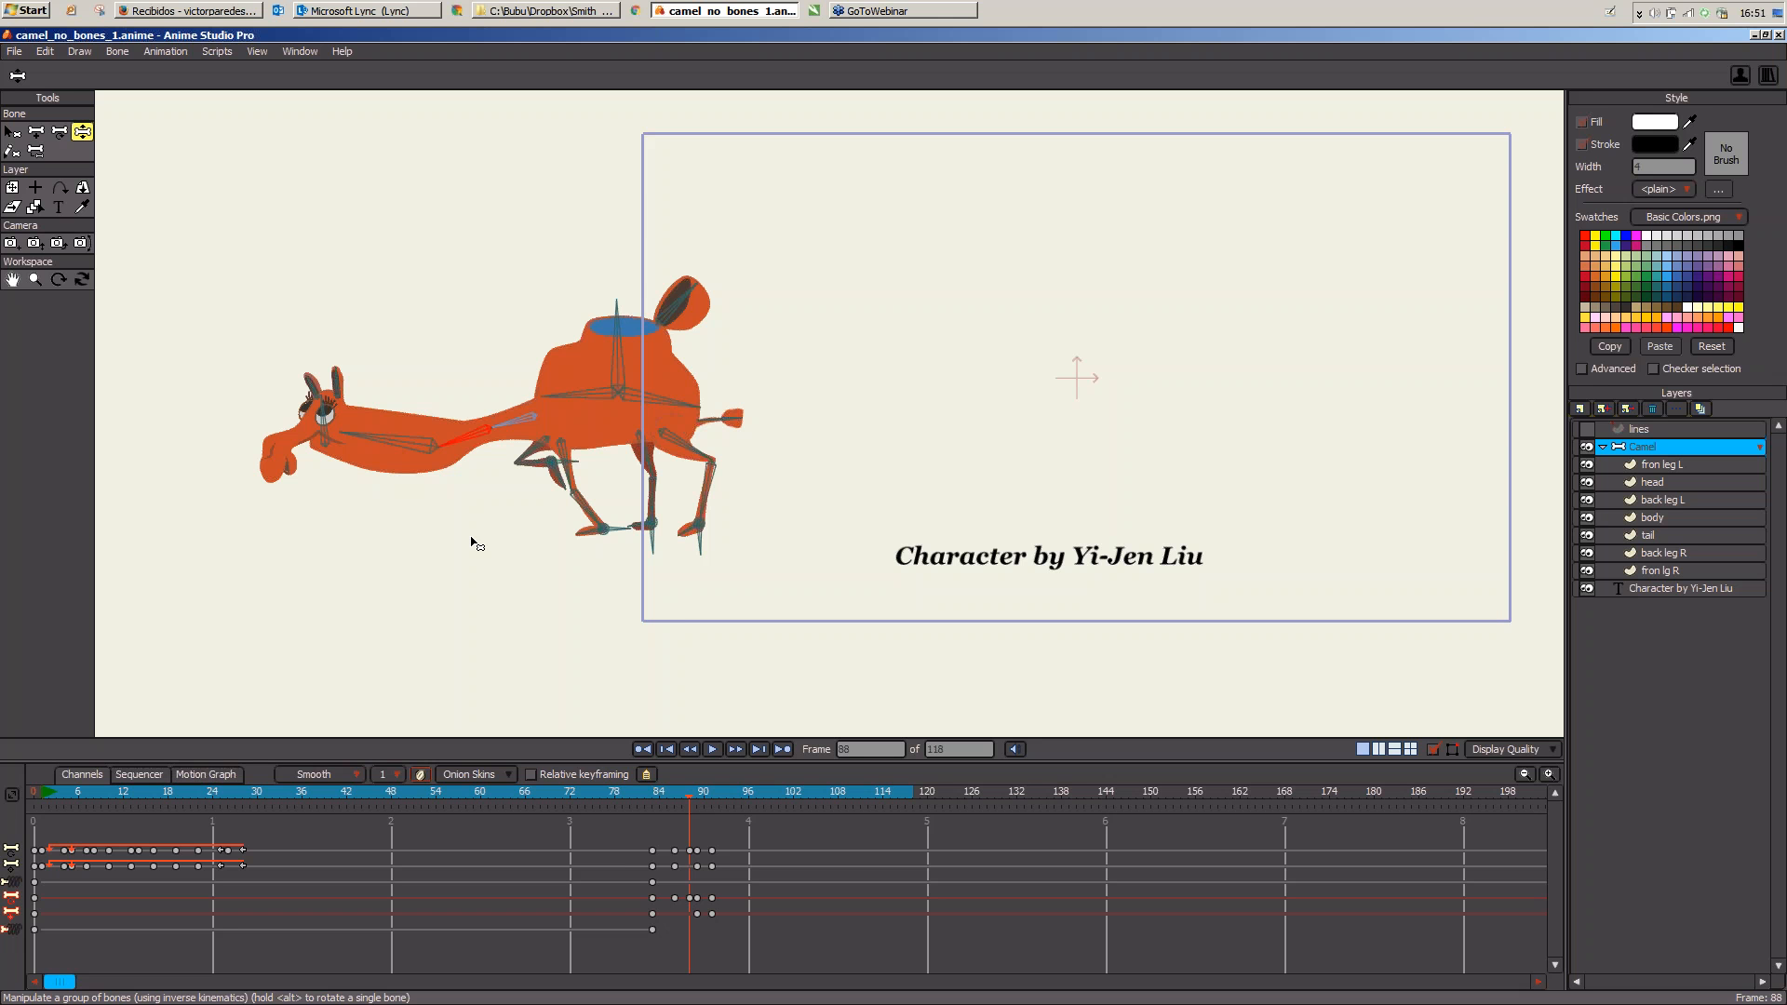
{"action": "left_click_drag", "start_coordinate": [49, 791], "coordinate": [41, 793]}
Step: Create a new document with a bone layer and draw a chain of three connected bones
{"action": "key", "text": "ctrl+n"}
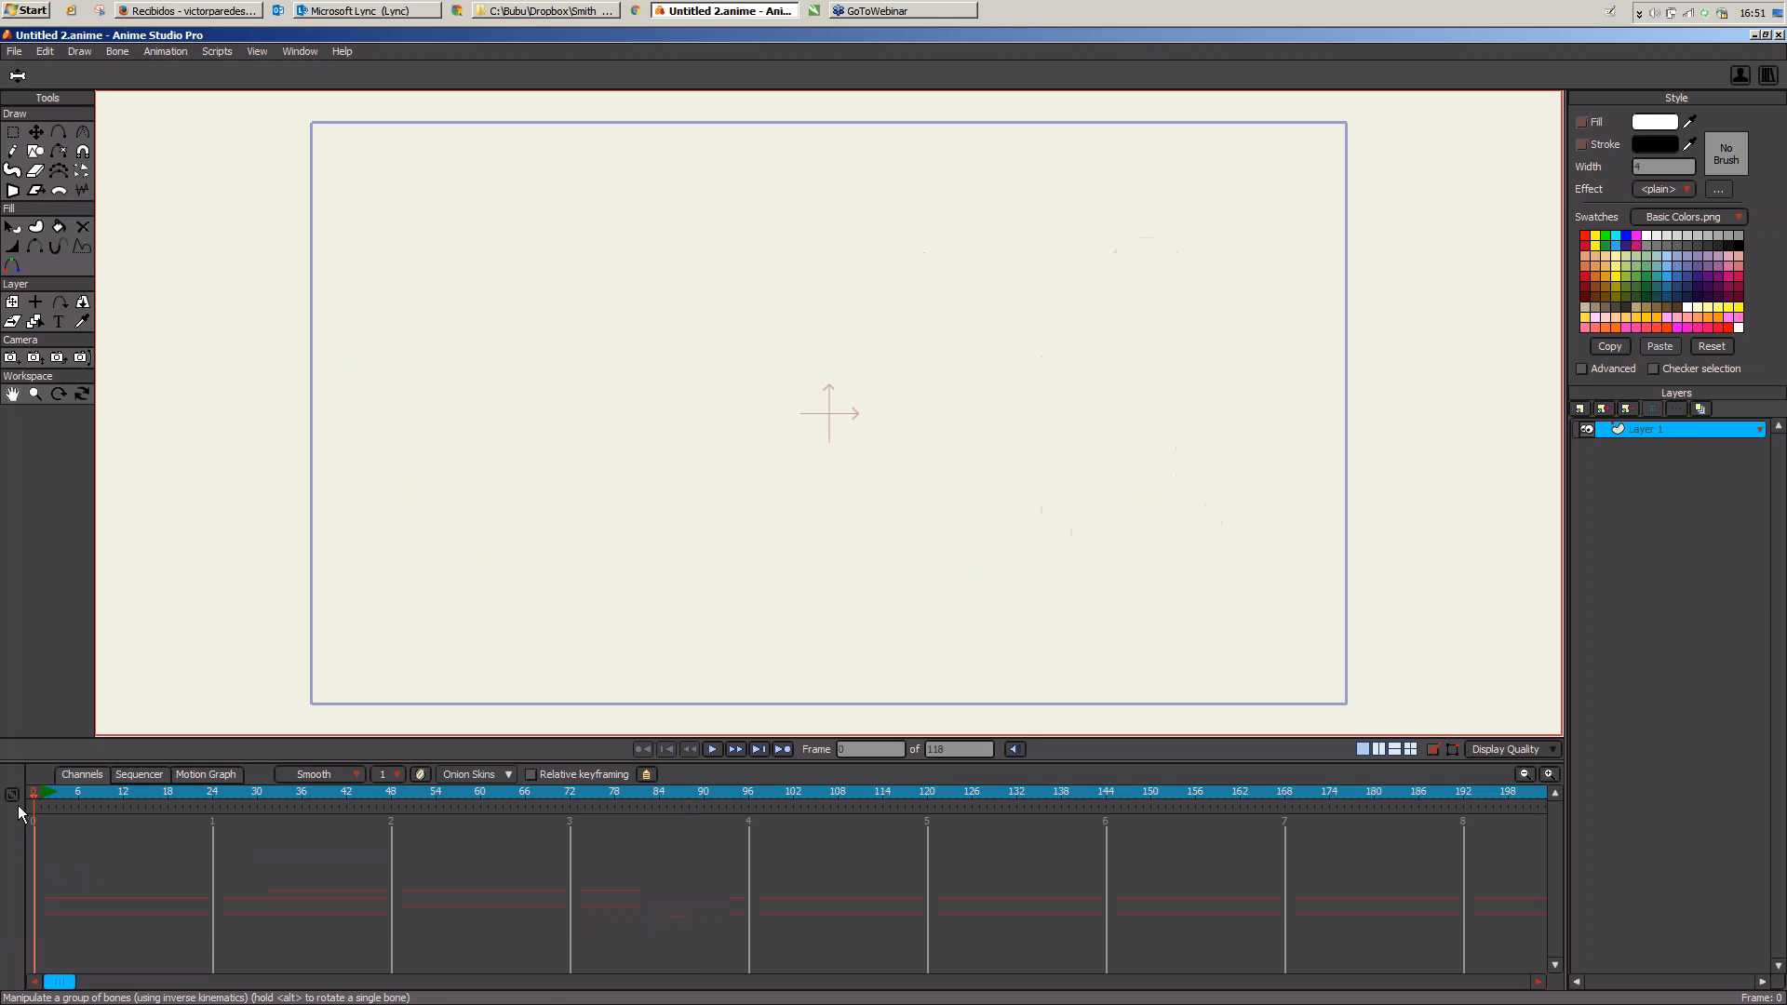
{"action": "key", "text": "a"}
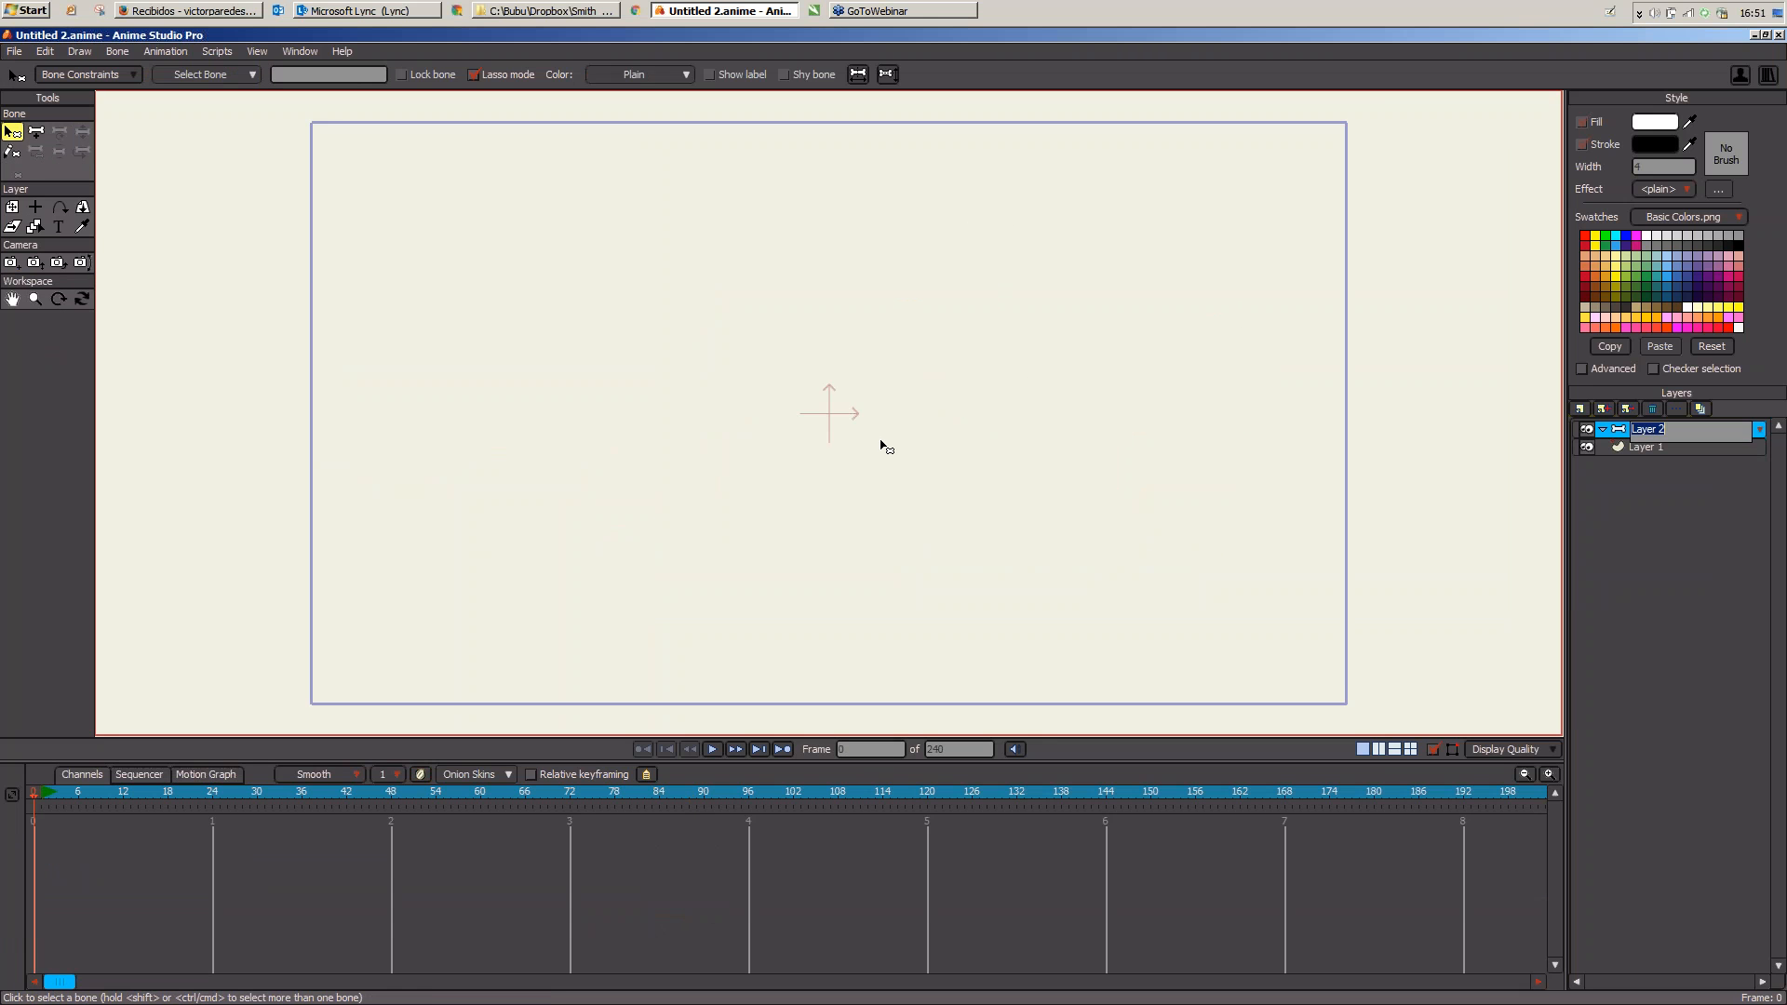
{"action": "left_click_drag", "start_coordinate": [642, 536], "coordinate": [782, 515]}
{"action": "left_click_drag", "start_coordinate": [788, 514], "coordinate": [882, 352]}
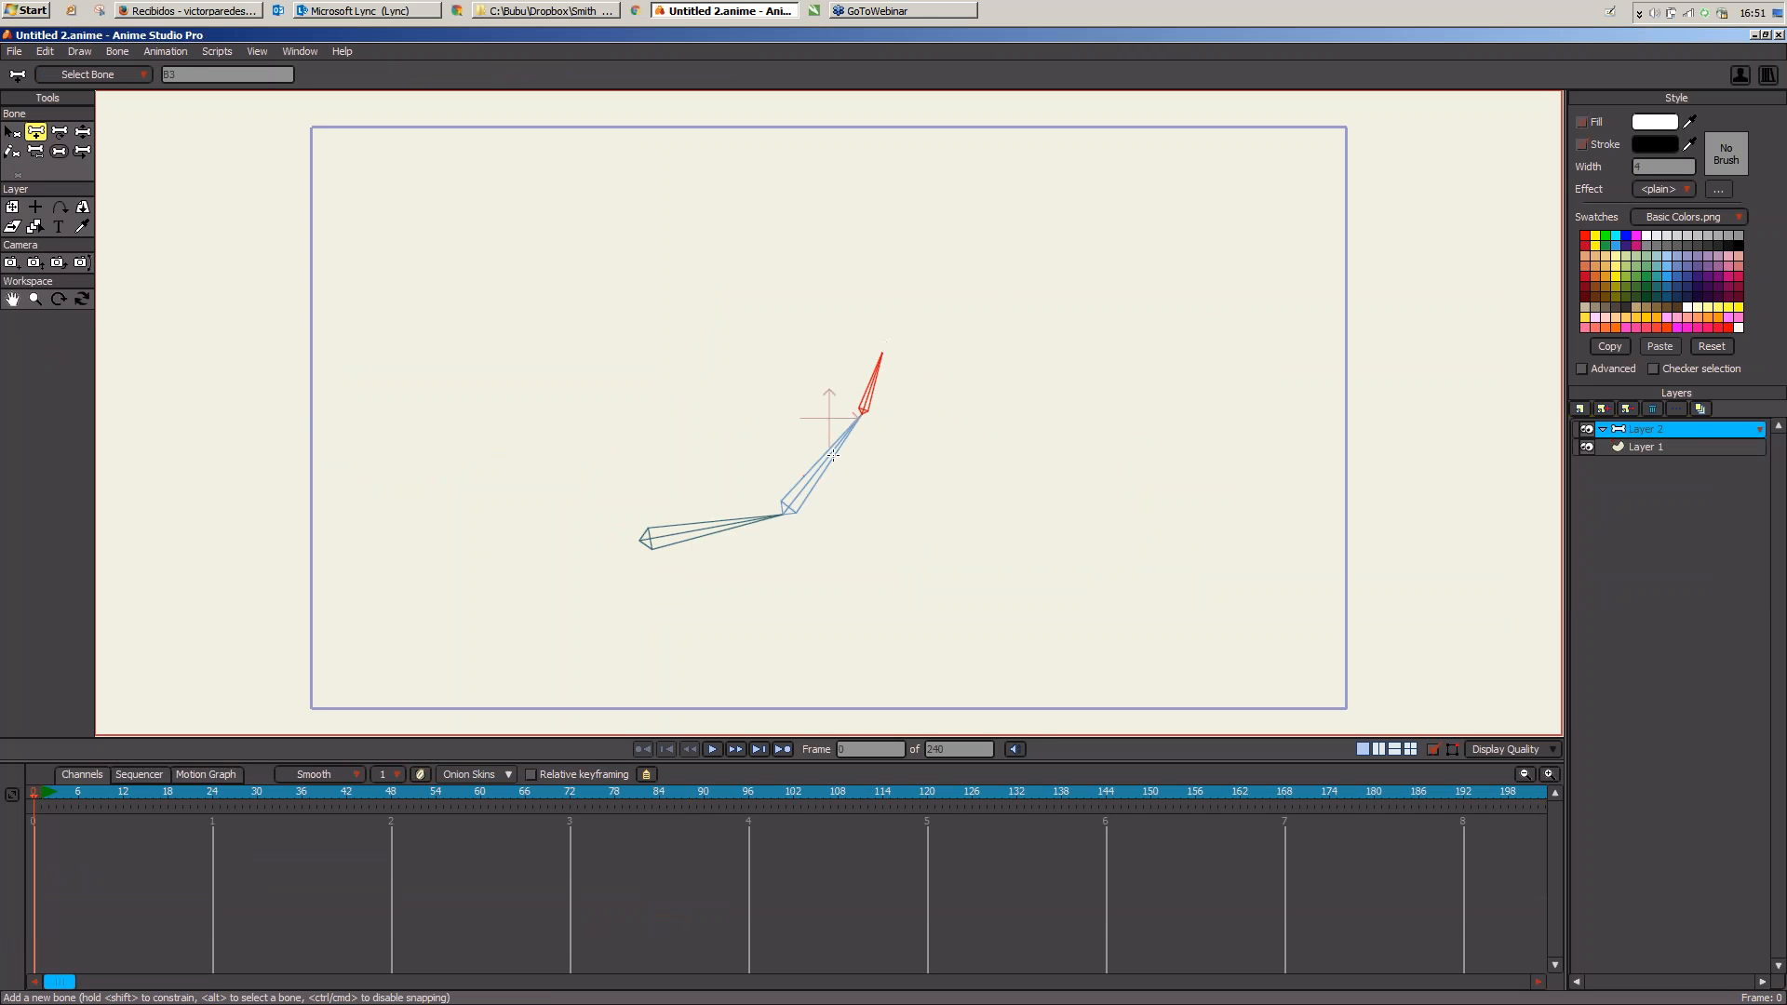
Step: At frame 12, swing the bone chain over to the opposite side of its base with Manipulate Bones
{"action": "left_click", "coordinate": [63, 791]}
{"action": "left_click_drag", "start_coordinate": [64, 791], "coordinate": [91, 790]}
{"action": "key", "text": "z"}
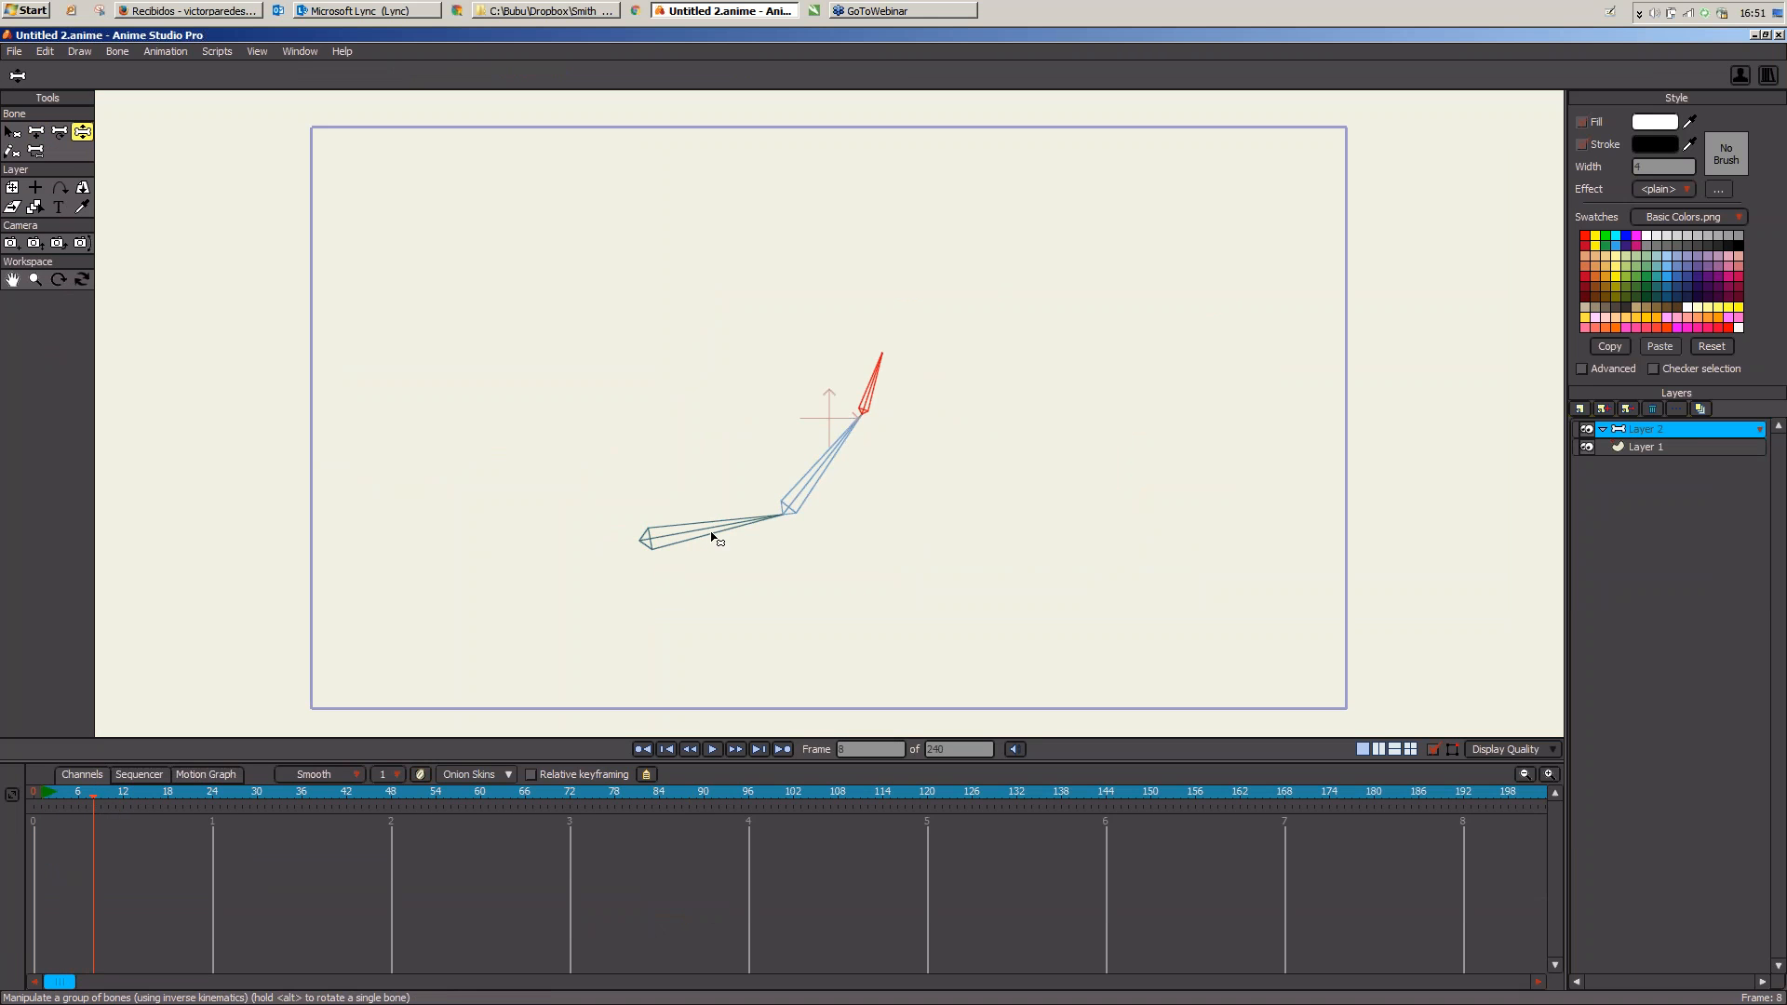
{"action": "left_click", "coordinate": [122, 793]}
{"action": "left_click_drag", "start_coordinate": [745, 520], "coordinate": [407, 496]}
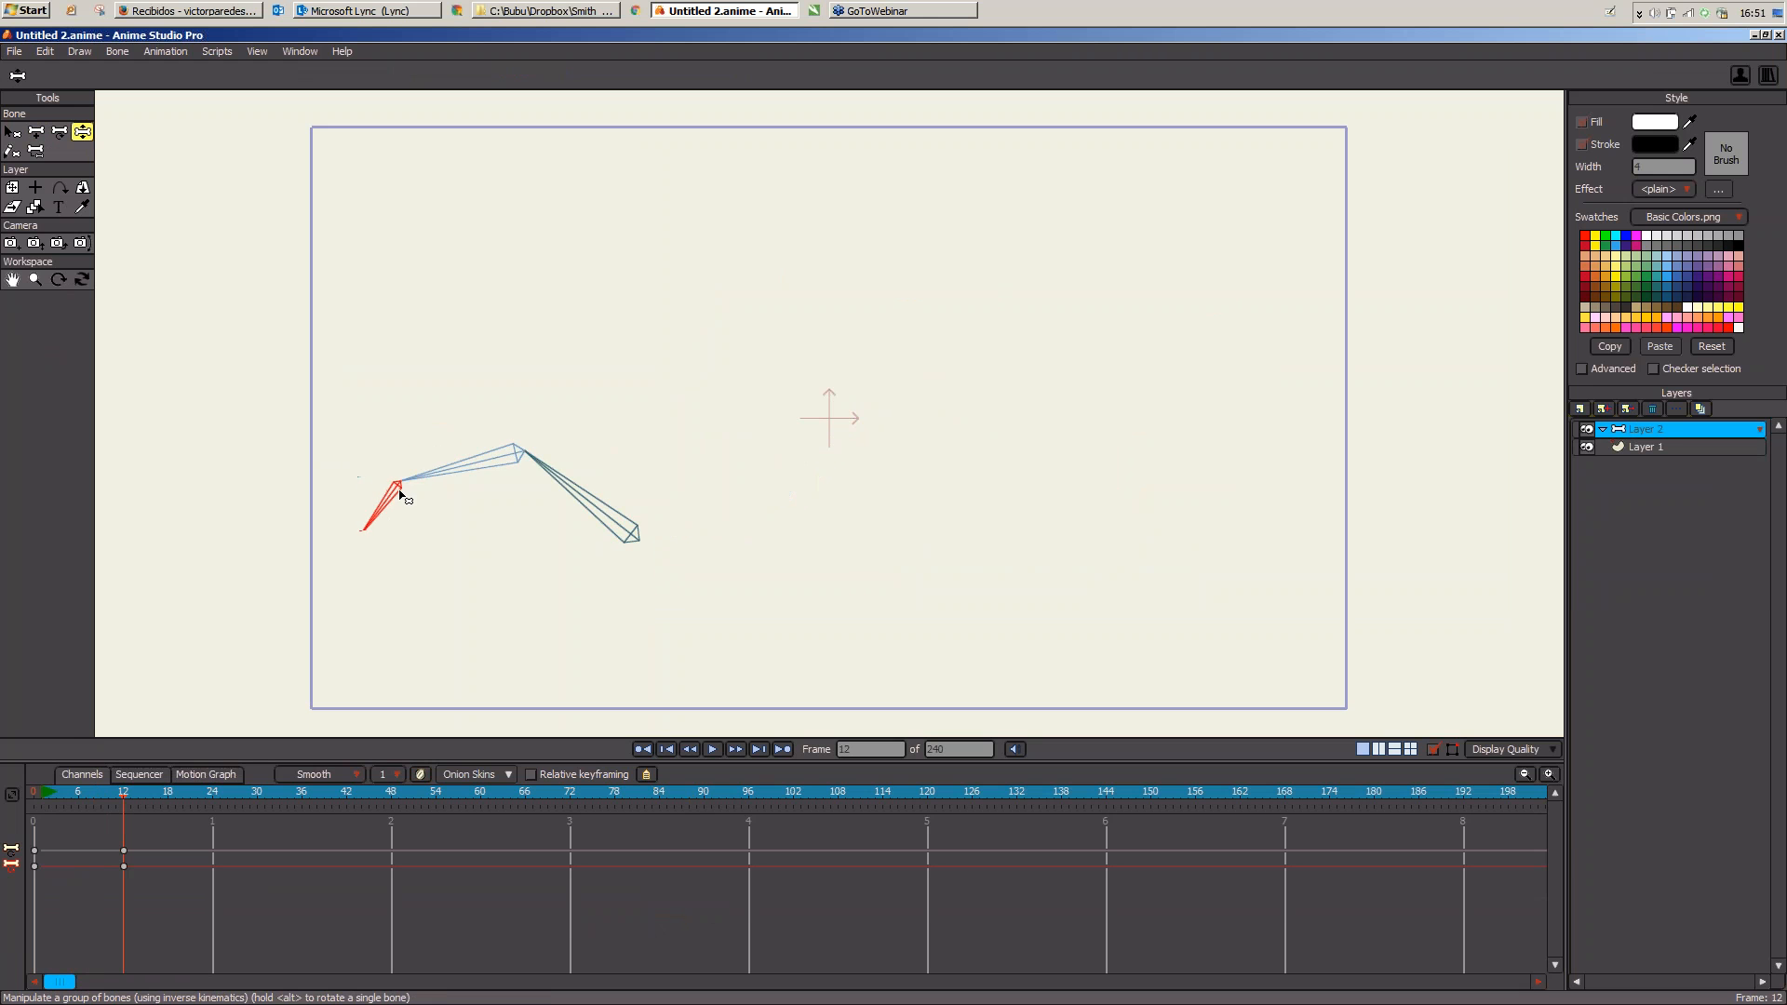
Step: At frame 7, straighten the three bones into an upright vertical line
{"action": "left_click", "coordinate": [41, 792]}
{"action": "left_click_drag", "start_coordinate": [41, 788], "coordinate": [86, 800]}
{"action": "left_click_drag", "start_coordinate": [594, 357], "coordinate": [644, 322]}
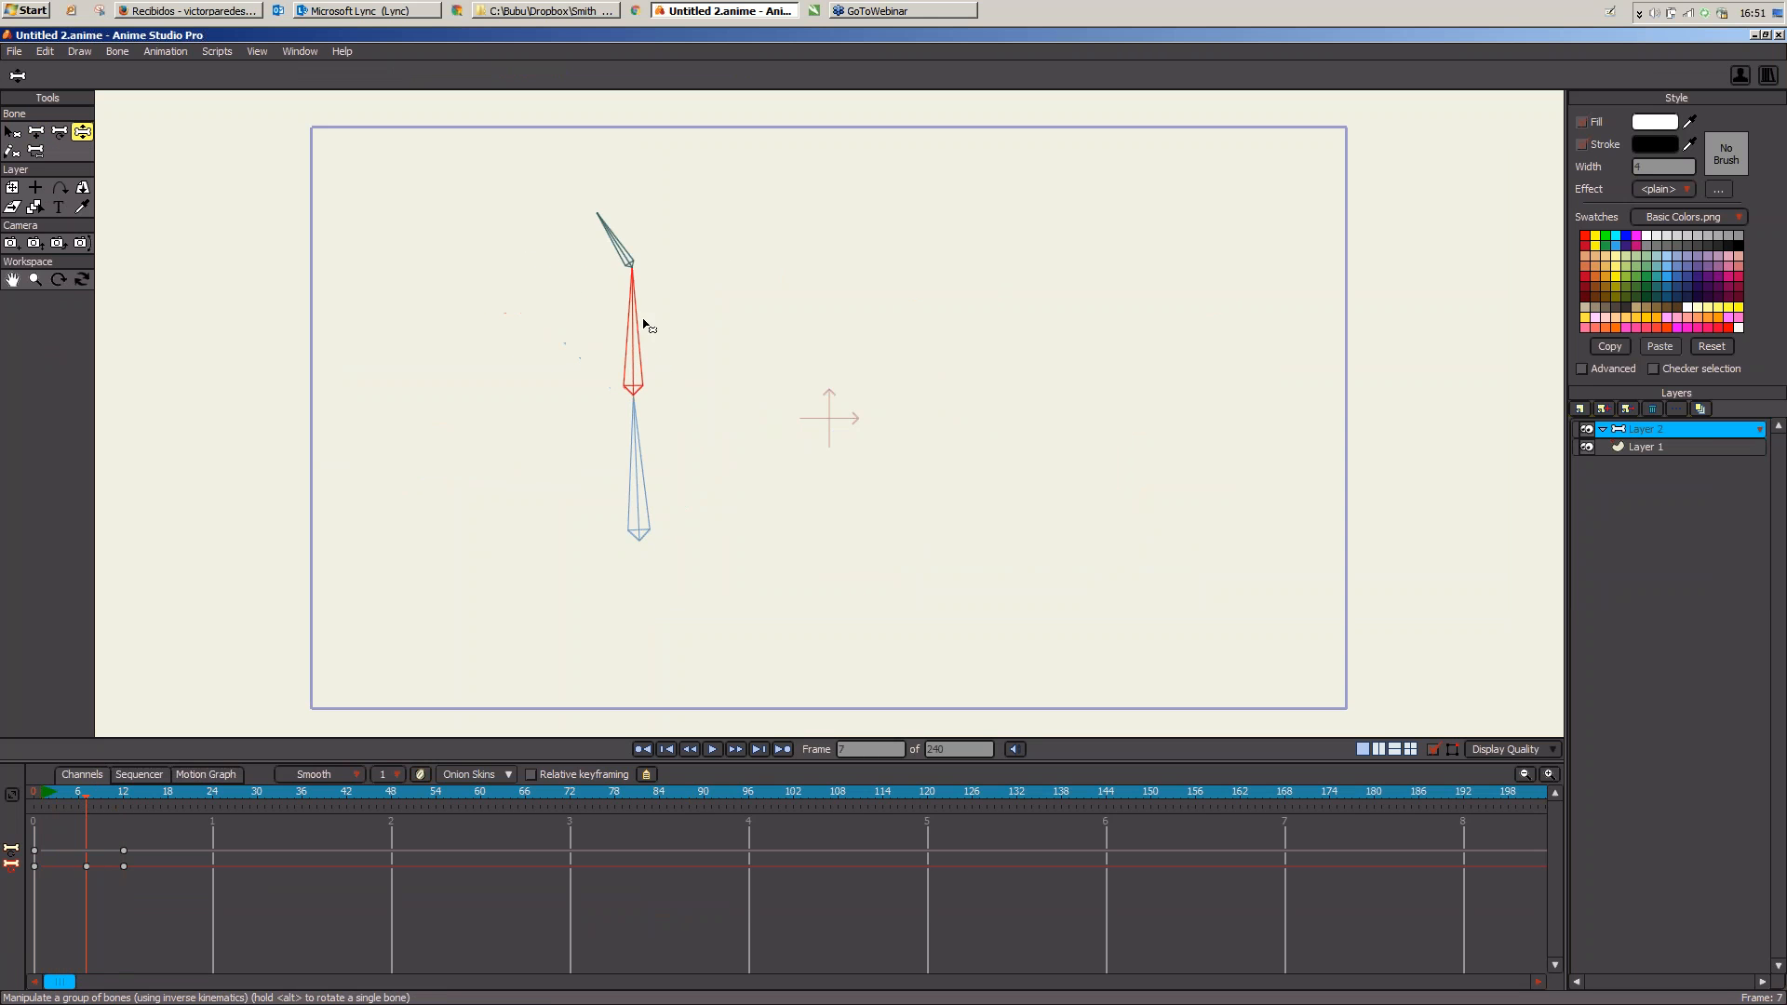
{"action": "left_click_drag", "start_coordinate": [617, 247], "coordinate": [630, 227]}
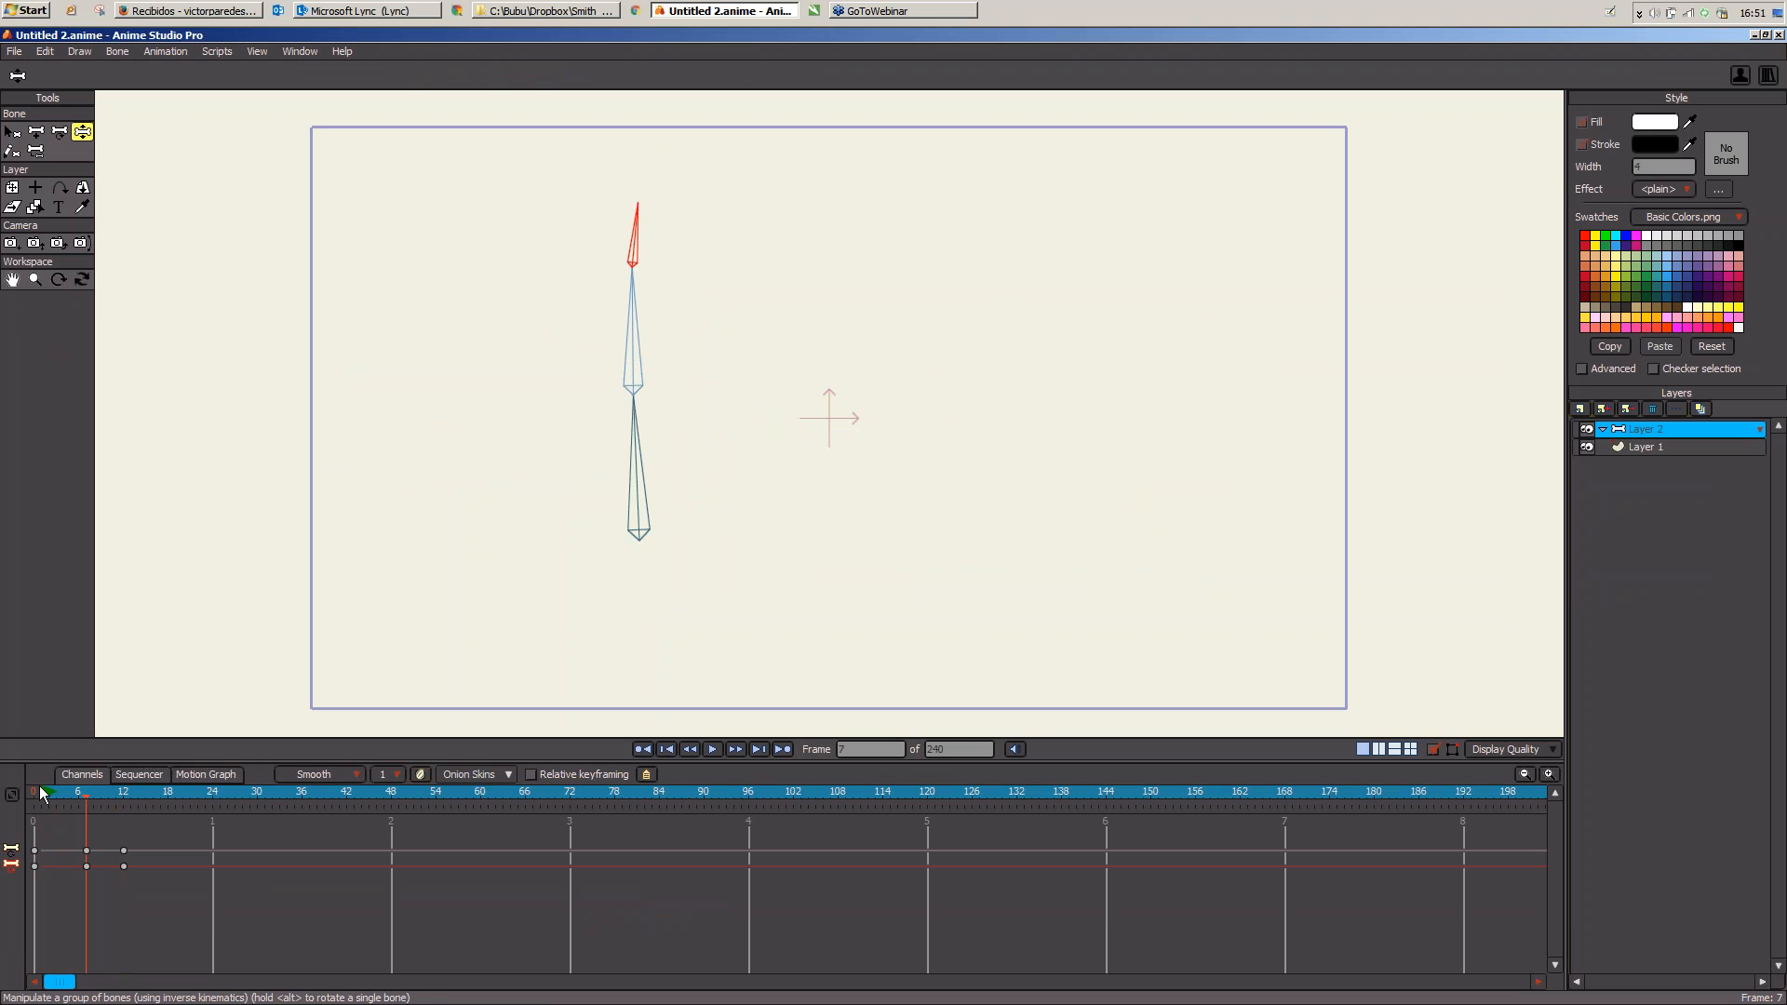
Step: Copy the chain's starting keyframes to frame 5 and move the frame 12 keyframes to frame 10
{"action": "mouse_move", "coordinate": [39, 786]}
{"action": "left_mouse_down"}
{"action": "mouse_move", "coordinate": [113, 818]}
{"action": "mouse_move", "coordinate": [48, 812]}
{"action": "mouse_move", "coordinate": [86, 817]}
{"action": "mouse_move", "coordinate": [56, 829]}
{"action": "mouse_move", "coordinate": [86, 846]}
{"action": "mouse_move", "coordinate": [71, 791]}
{"action": "left_mouse_up"}
{"action": "left_click_drag", "start_coordinate": [28, 896], "coordinate": [30, 894]}
{"action": "key", "text": "ctrl+c"}
{"action": "key", "text": "ctrl+v"}
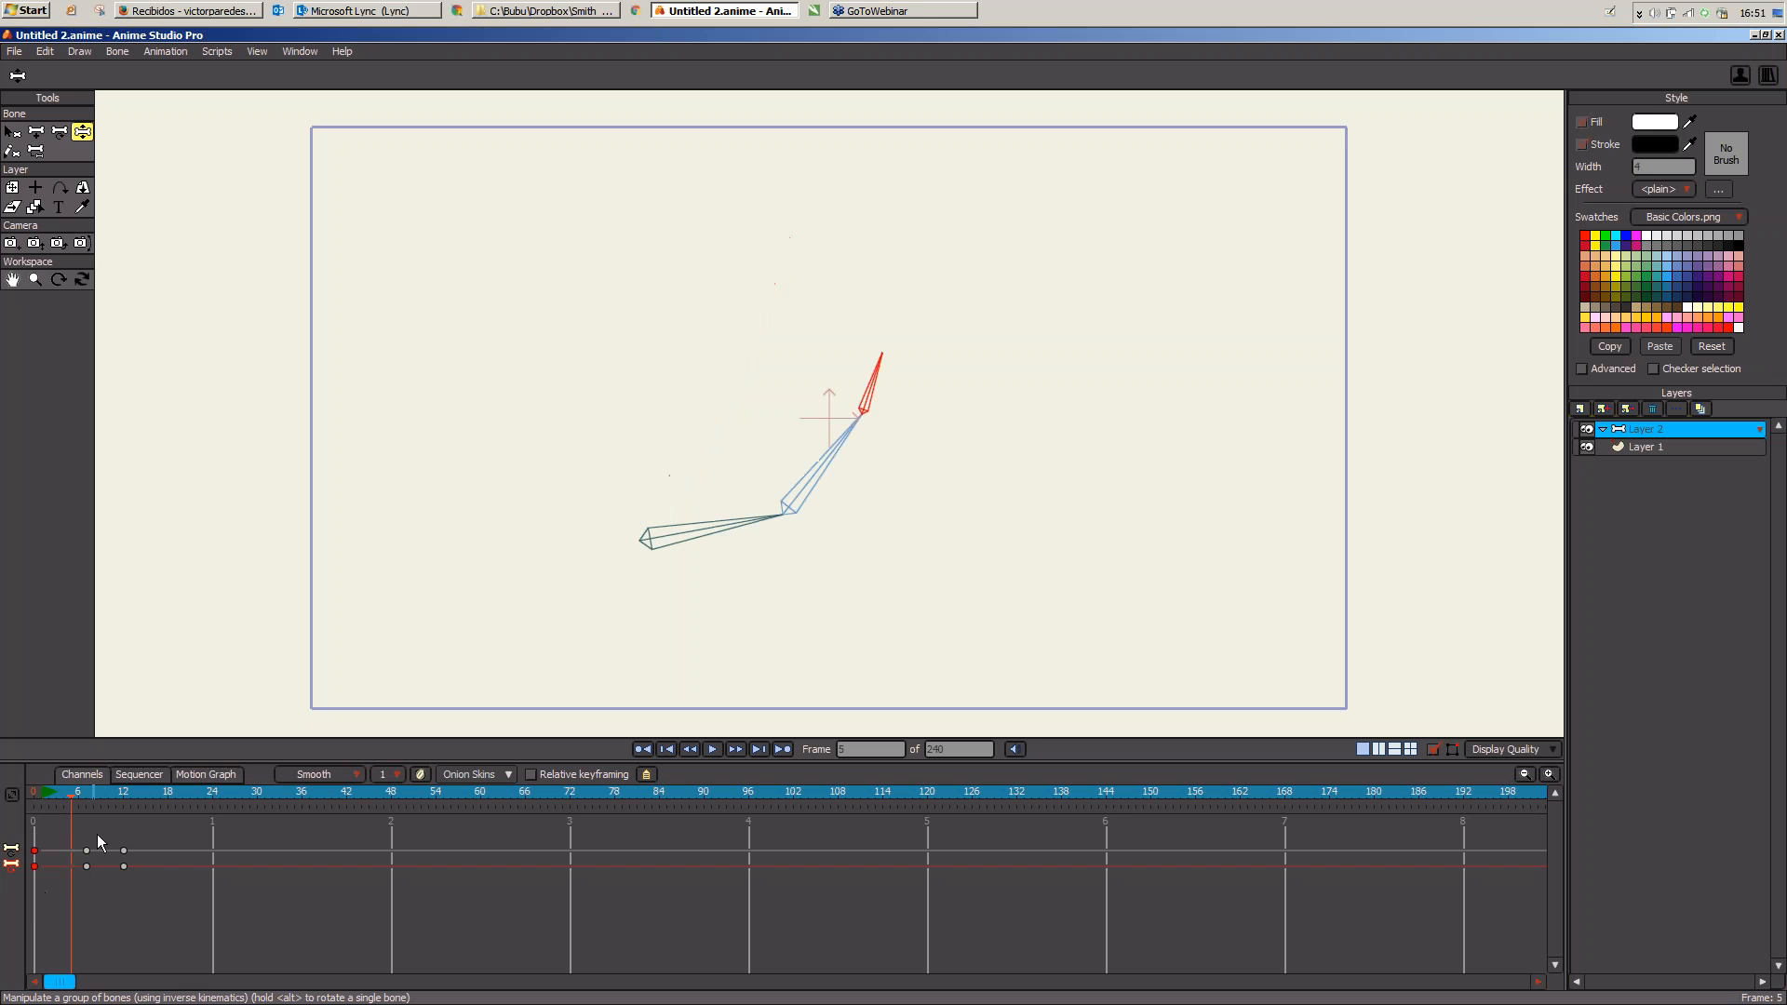
{"action": "left_click_drag", "start_coordinate": [124, 854], "coordinate": [110, 859]}
Step: Raise the base bone with the outer bones trailing behind at frame 6, and adjust the chain's bend at frame 7
{"action": "left_click_drag", "start_coordinate": [49, 803], "coordinate": [78, 812]}
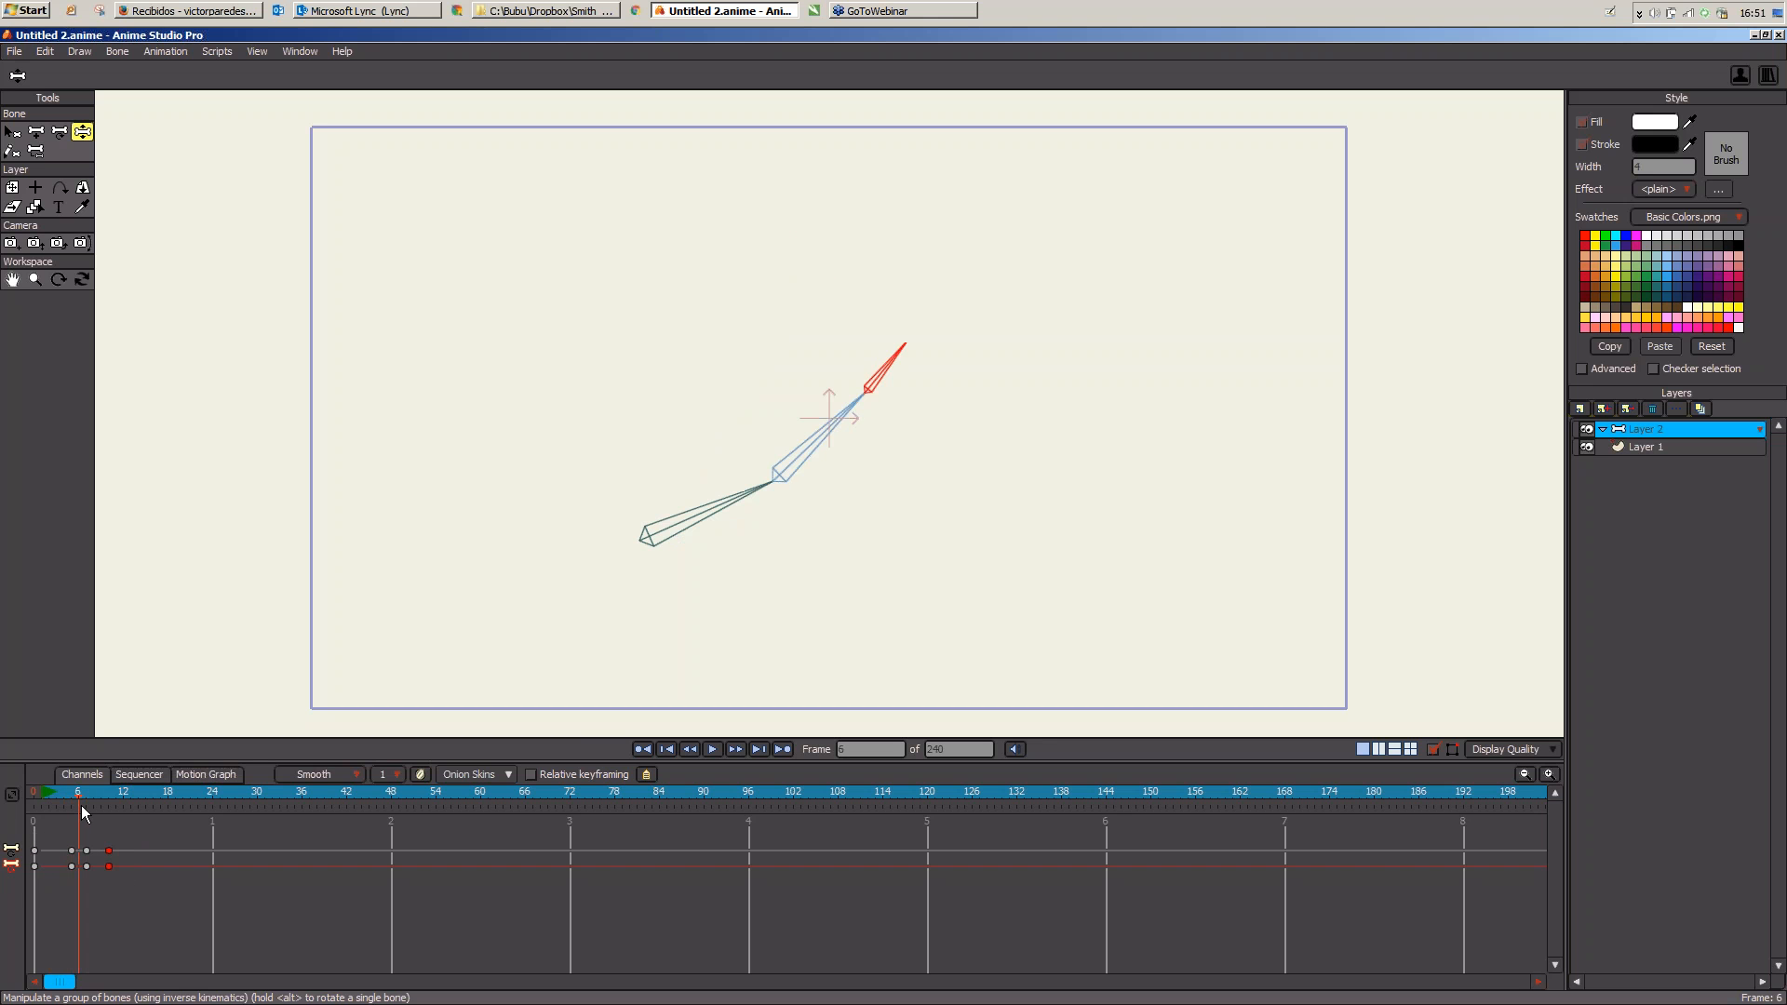
{"action": "left_click_drag", "start_coordinate": [715, 521], "coordinate": [698, 489]}
{"action": "left_click_drag", "start_coordinate": [769, 405], "coordinate": [782, 457]}
{"action": "left_click_drag", "start_coordinate": [709, 473], "coordinate": [684, 451]}
{"action": "left_click_drag", "start_coordinate": [801, 418], "coordinate": [859, 453]}
{"action": "left_click_drag", "start_coordinate": [48, 801], "coordinate": [87, 807]}
{"action": "left_click_drag", "start_coordinate": [638, 377], "coordinate": [595, 370]}
{"action": "left_click_drag", "start_coordinate": [612, 280], "coordinate": [598, 323]}
{"action": "mouse_move", "coordinate": [78, 798]}
{"action": "left_mouse_down"}
{"action": "mouse_move", "coordinate": [49, 797]}
{"action": "mouse_move", "coordinate": [123, 813]}
{"action": "mouse_move", "coordinate": [54, 810]}
{"action": "mouse_move", "coordinate": [115, 821]}
{"action": "mouse_move", "coordinate": [103, 828]}
{"action": "mouse_move", "coordinate": [62, 806]}
{"action": "mouse_move", "coordinate": [99, 795]}
{"action": "mouse_move", "coordinate": [51, 811]}
{"action": "mouse_move", "coordinate": [119, 808]}
{"action": "mouse_move", "coordinate": [59, 814]}
{"action": "mouse_move", "coordinate": [120, 812]}
{"action": "mouse_move", "coordinate": [86, 821]}
{"action": "left_mouse_up"}
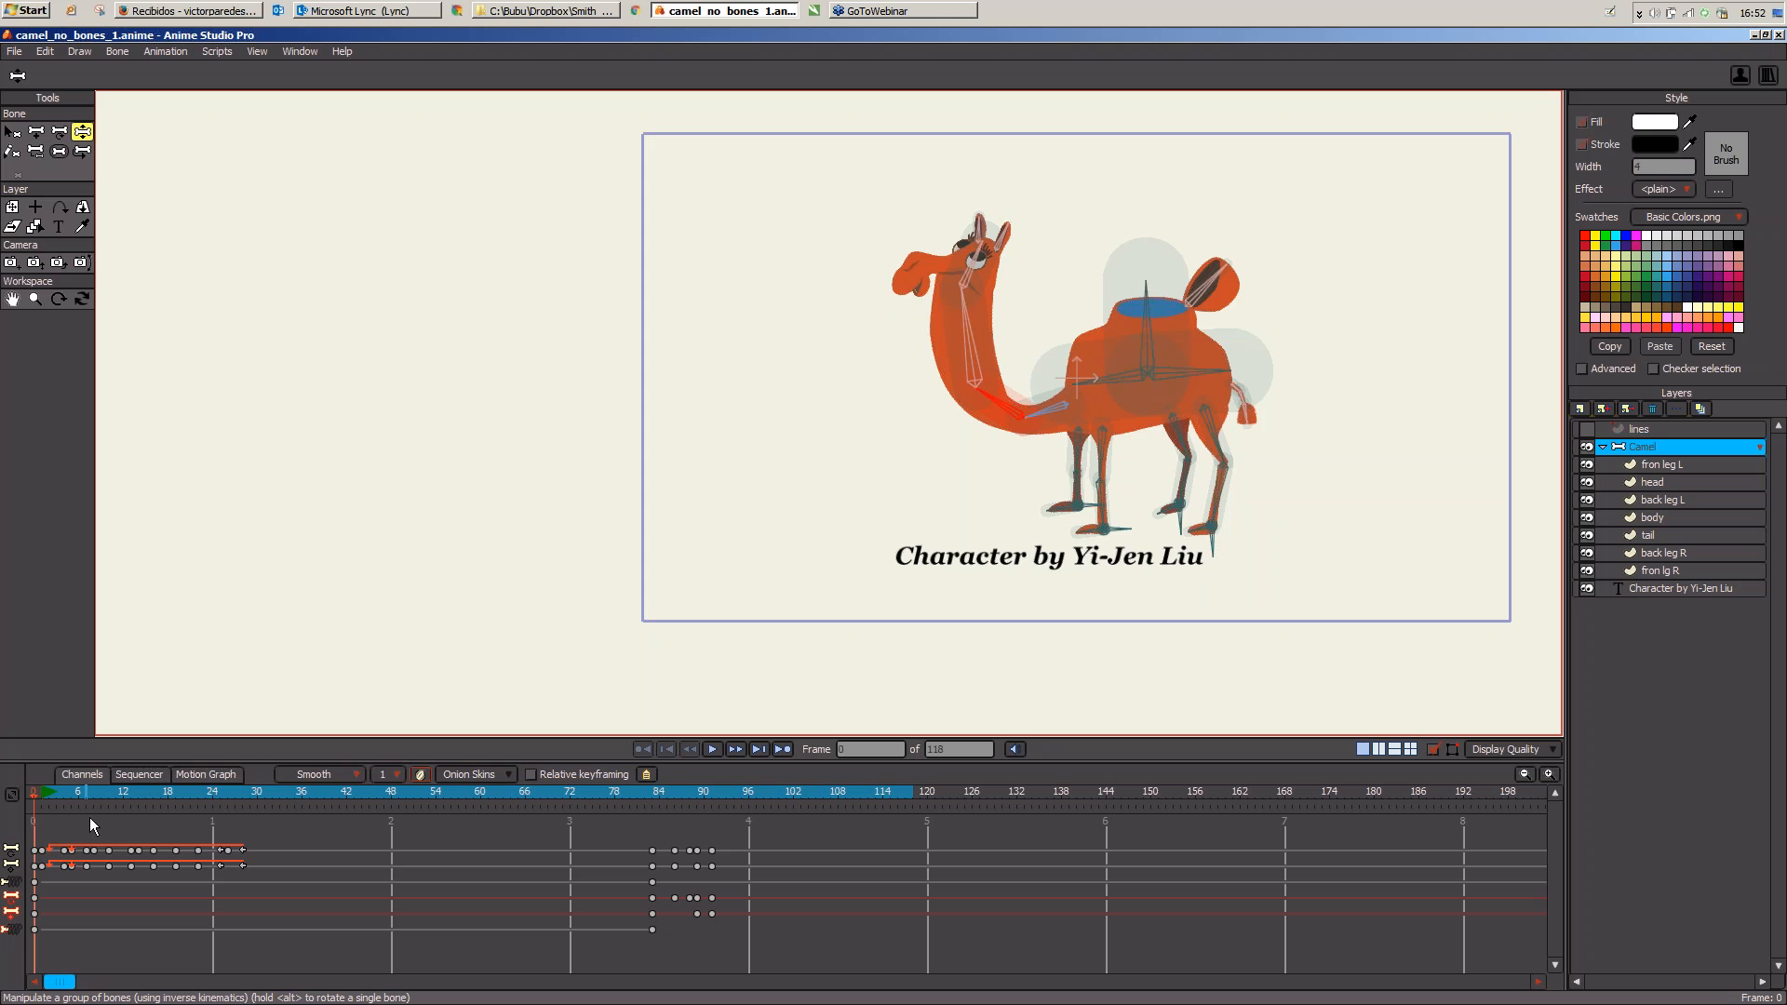
Step: Review the camel's walk up to frame 50 in camel_no_bones_1.anime and return to frame 0
{"action": "left_click_drag", "start_coordinate": [1120, 519], "coordinate": [874, 537]}
{"action": "scroll", "coordinate": [874, 538], "scroll_direction": "up", "scroll_amount": 1}
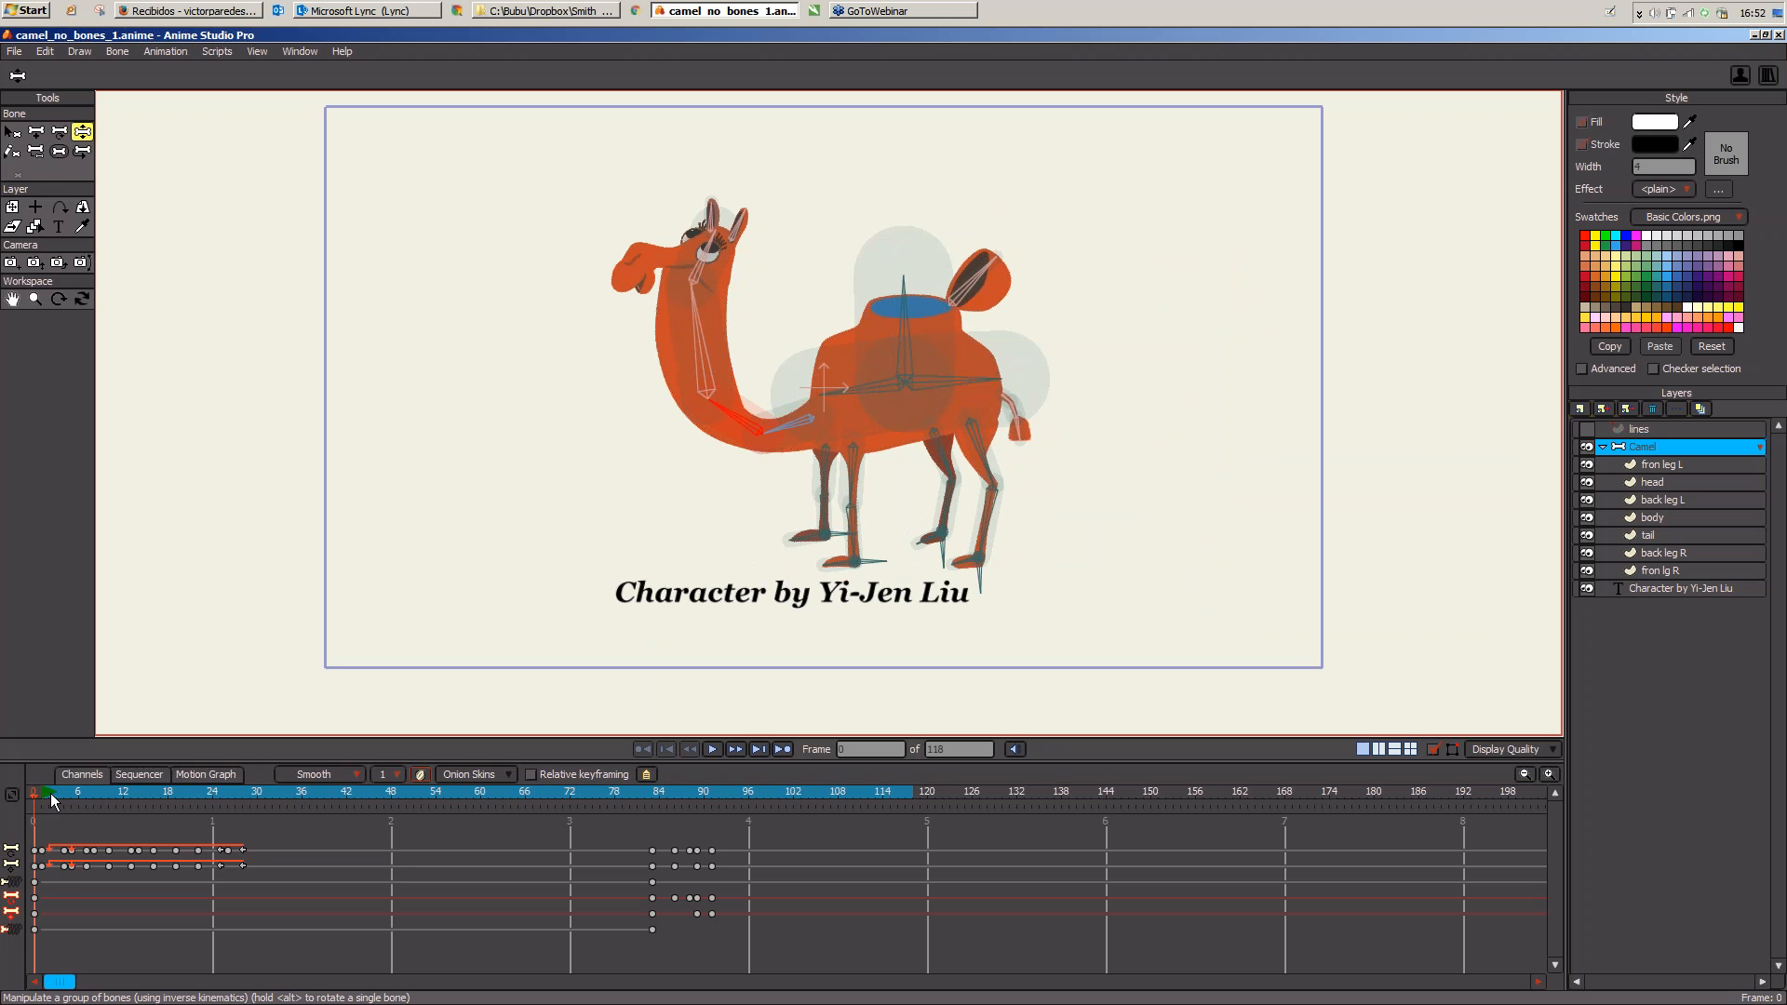
{"action": "left_click_drag", "start_coordinate": [50, 797], "coordinate": [404, 794]}
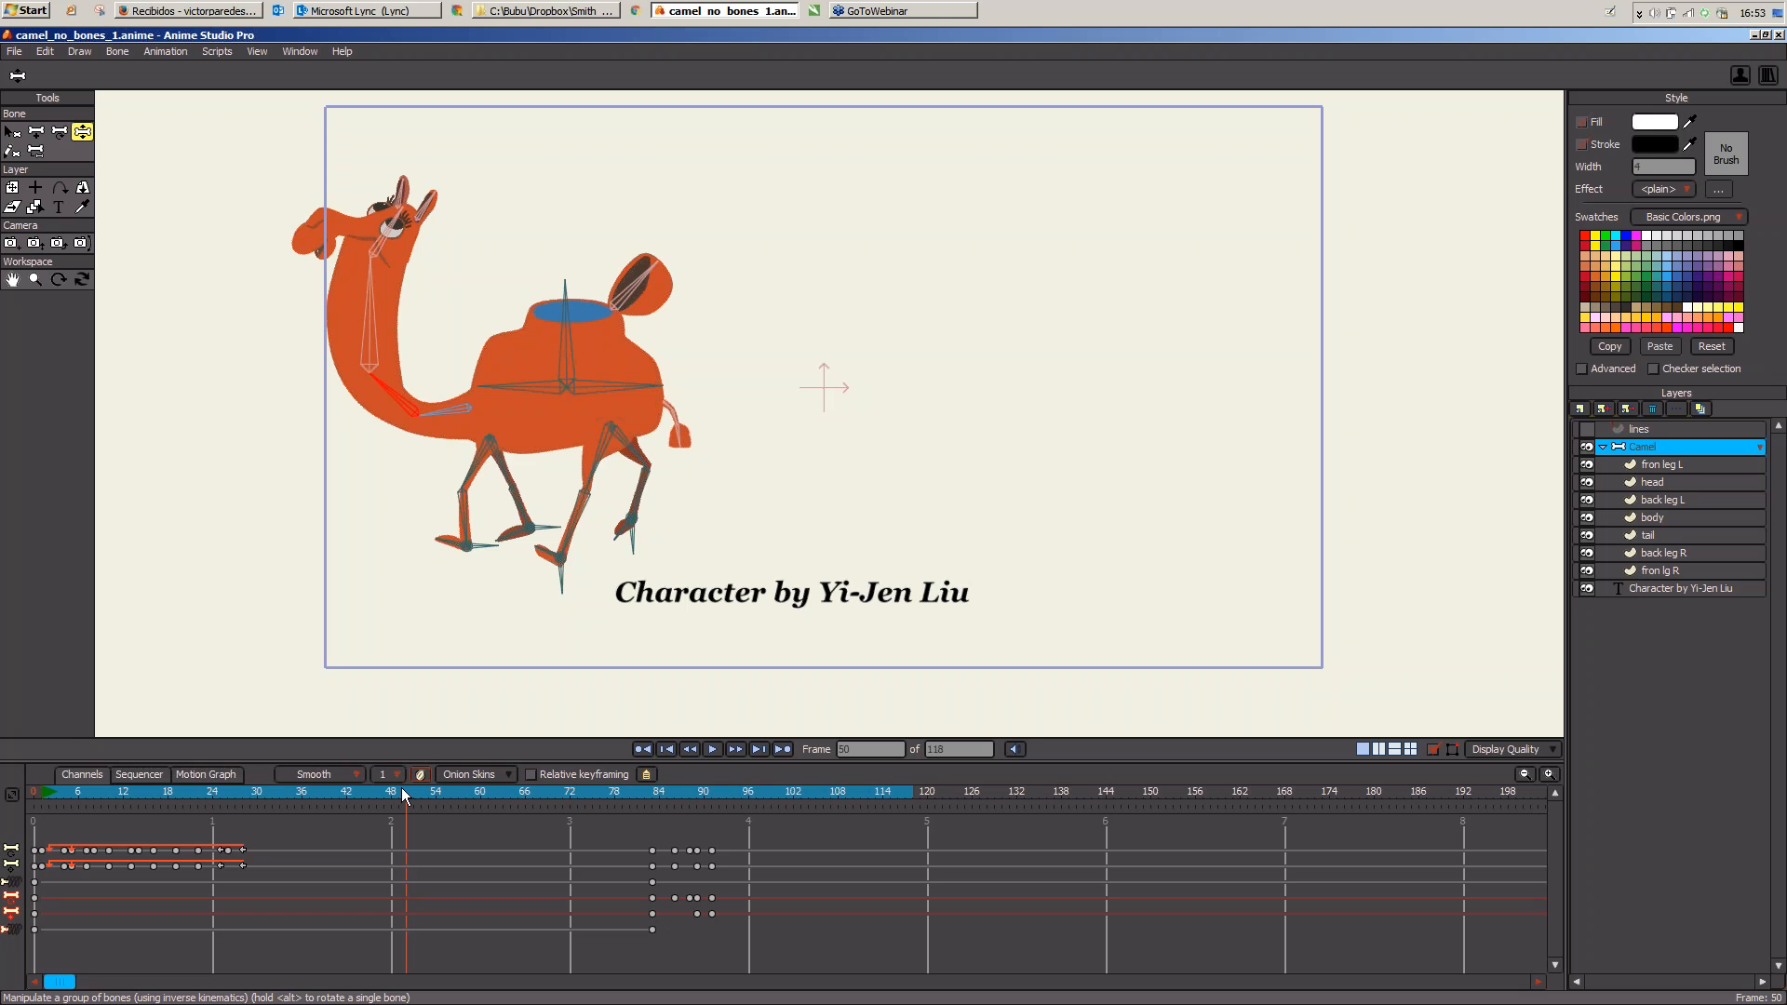
{"action": "left_click_drag", "start_coordinate": [47, 797], "coordinate": [35, 795]}
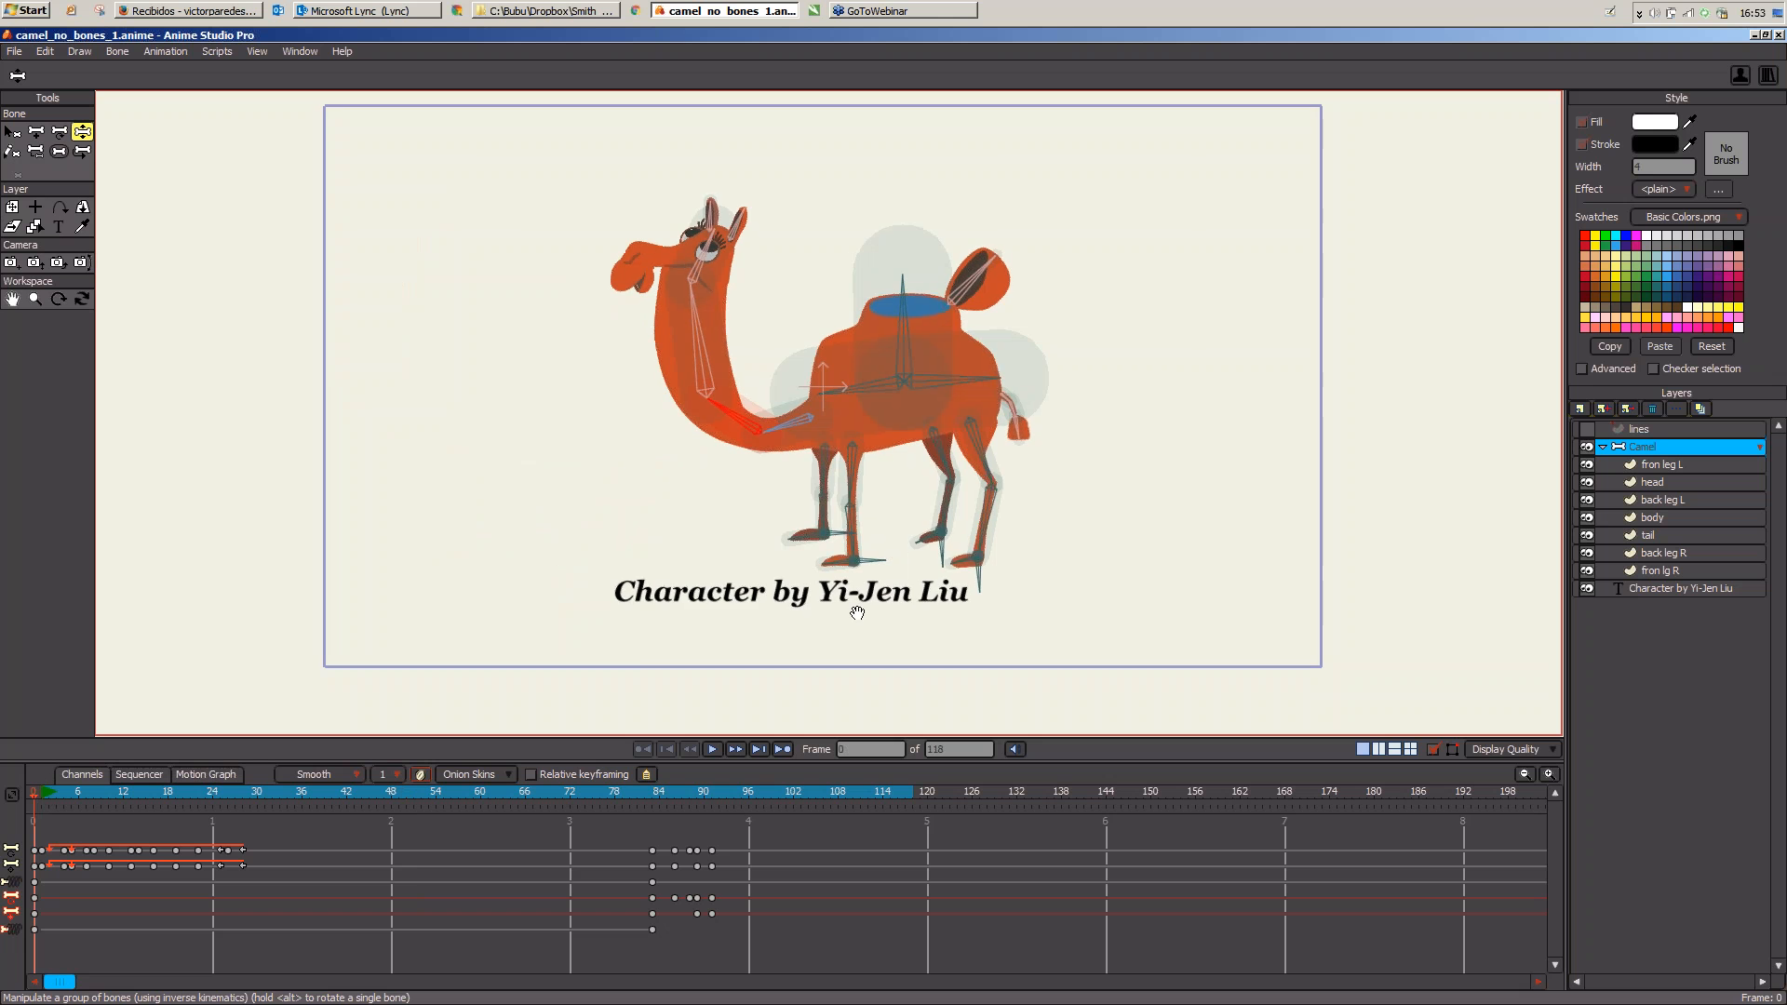
Step: Add a separate toe bone at the end of the foot bone on the camel's near front leg
{"action": "left_click_drag", "start_coordinate": [792, 647], "coordinate": [667, 573]}
{"action": "scroll", "coordinate": [668, 572], "scroll_direction": "up", "scroll_amount": 4}
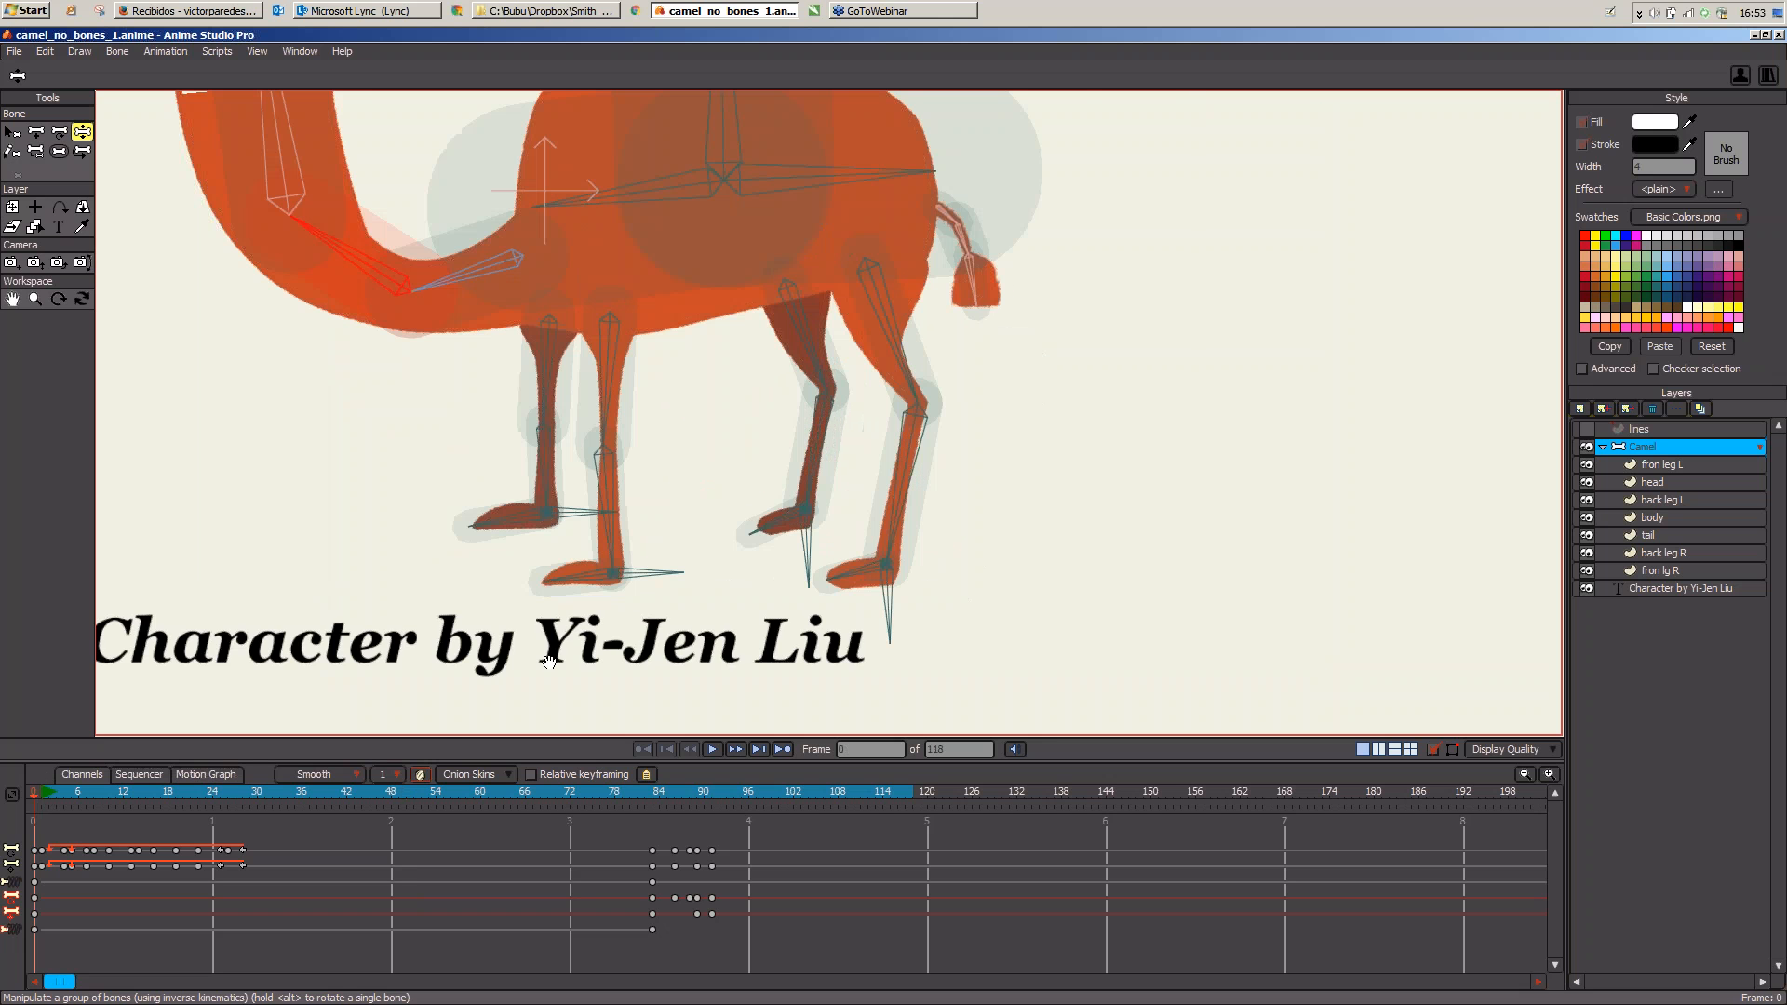
{"action": "scroll", "coordinate": [549, 661], "scroll_direction": "up", "scroll_amount": 3}
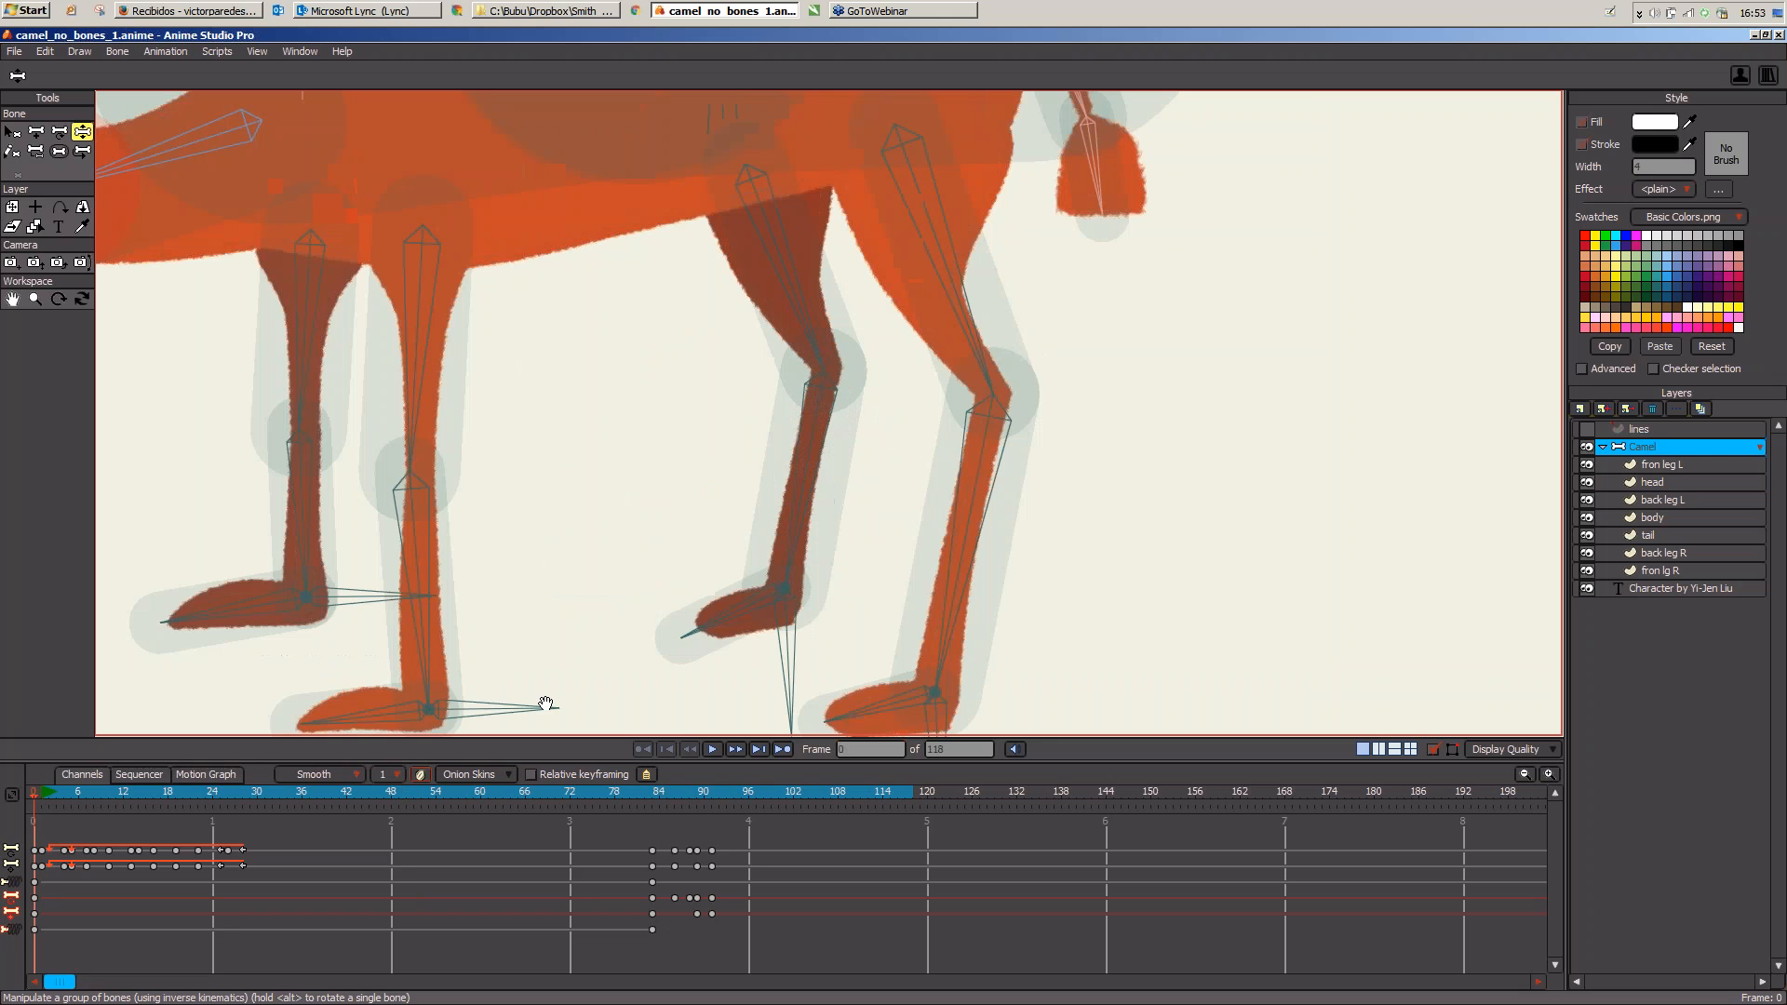
{"action": "left_click_drag", "start_coordinate": [546, 704], "coordinate": [840, 476]}
{"action": "scroll", "coordinate": [840, 477], "scroll_direction": "up", "scroll_amount": 2}
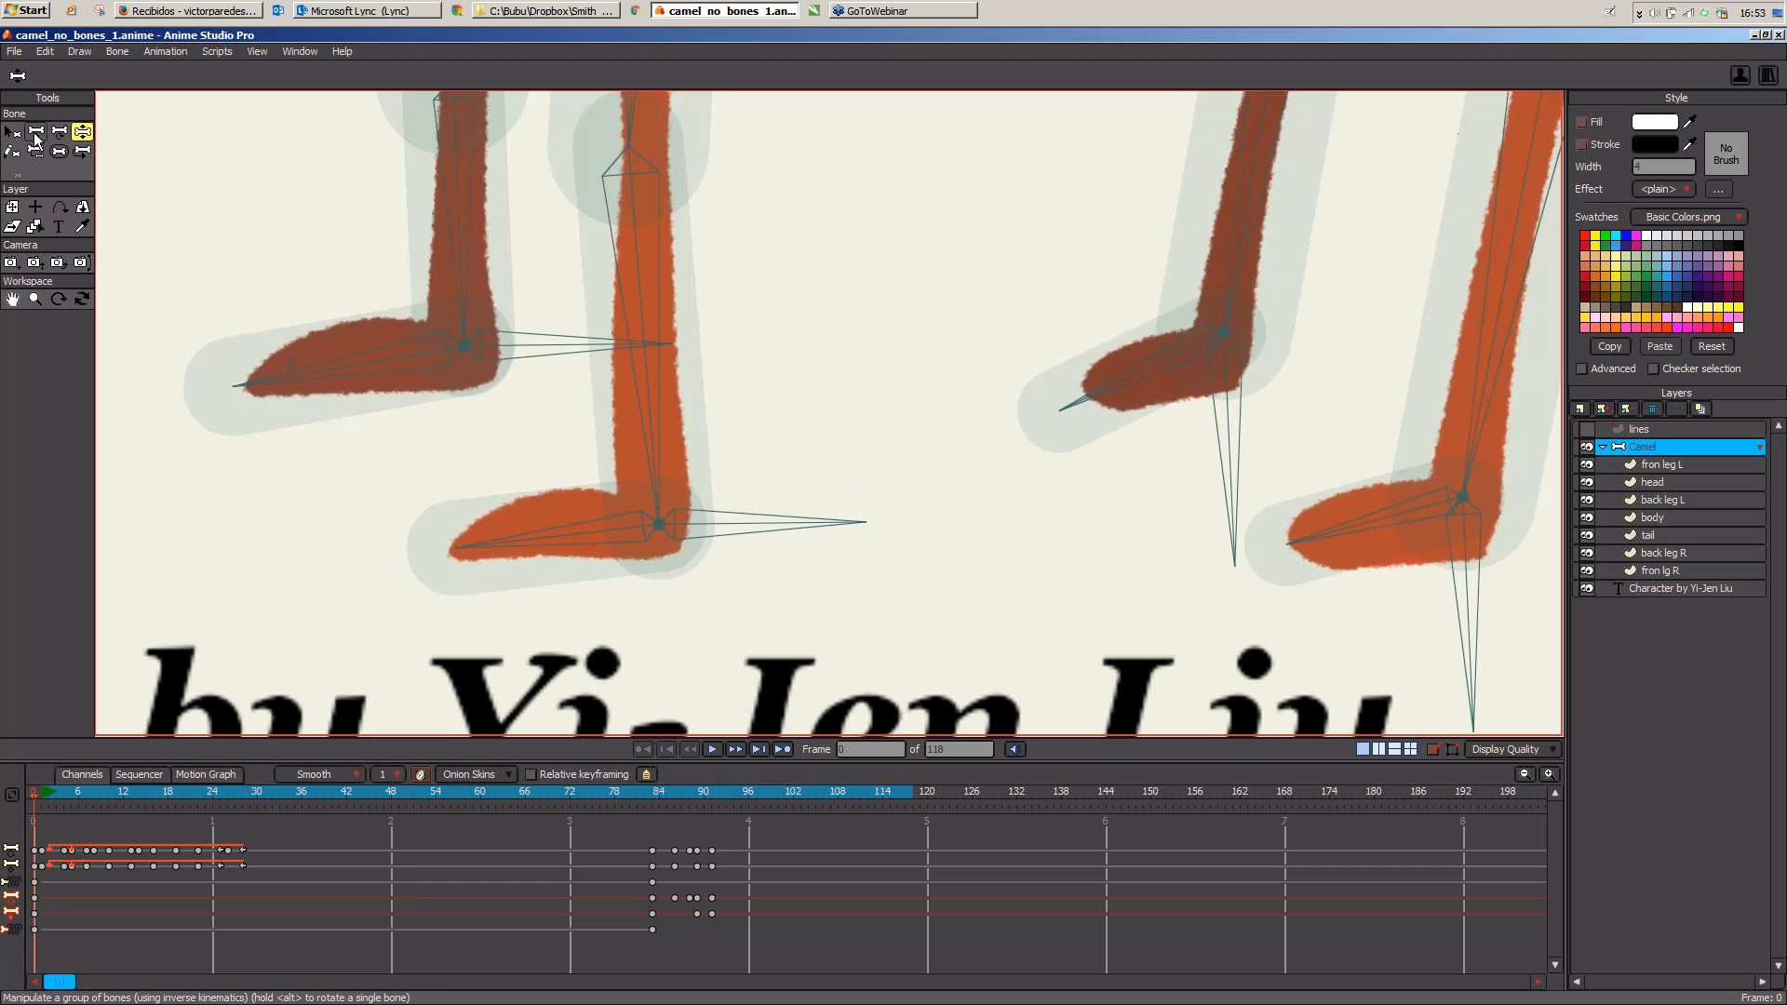
{"action": "left_click", "coordinate": [35, 133]}
{"action": "mouse_move", "coordinate": [561, 532]}
{"action": "left_mouse_down"}
{"action": "mouse_move", "coordinate": [456, 545]}
{"action": "mouse_move", "coordinate": [537, 534]}
{"action": "mouse_move", "coordinate": [424, 603]}
{"action": "mouse_move", "coordinate": [540, 590]}
{"action": "left_mouse_up"}
Step: Bind the toe points of the fron leg L layer to the toe bone, bend the toe upward, and reselect the Camel layer
{"action": "right_click", "coordinate": [585, 545], "text": "alt"}
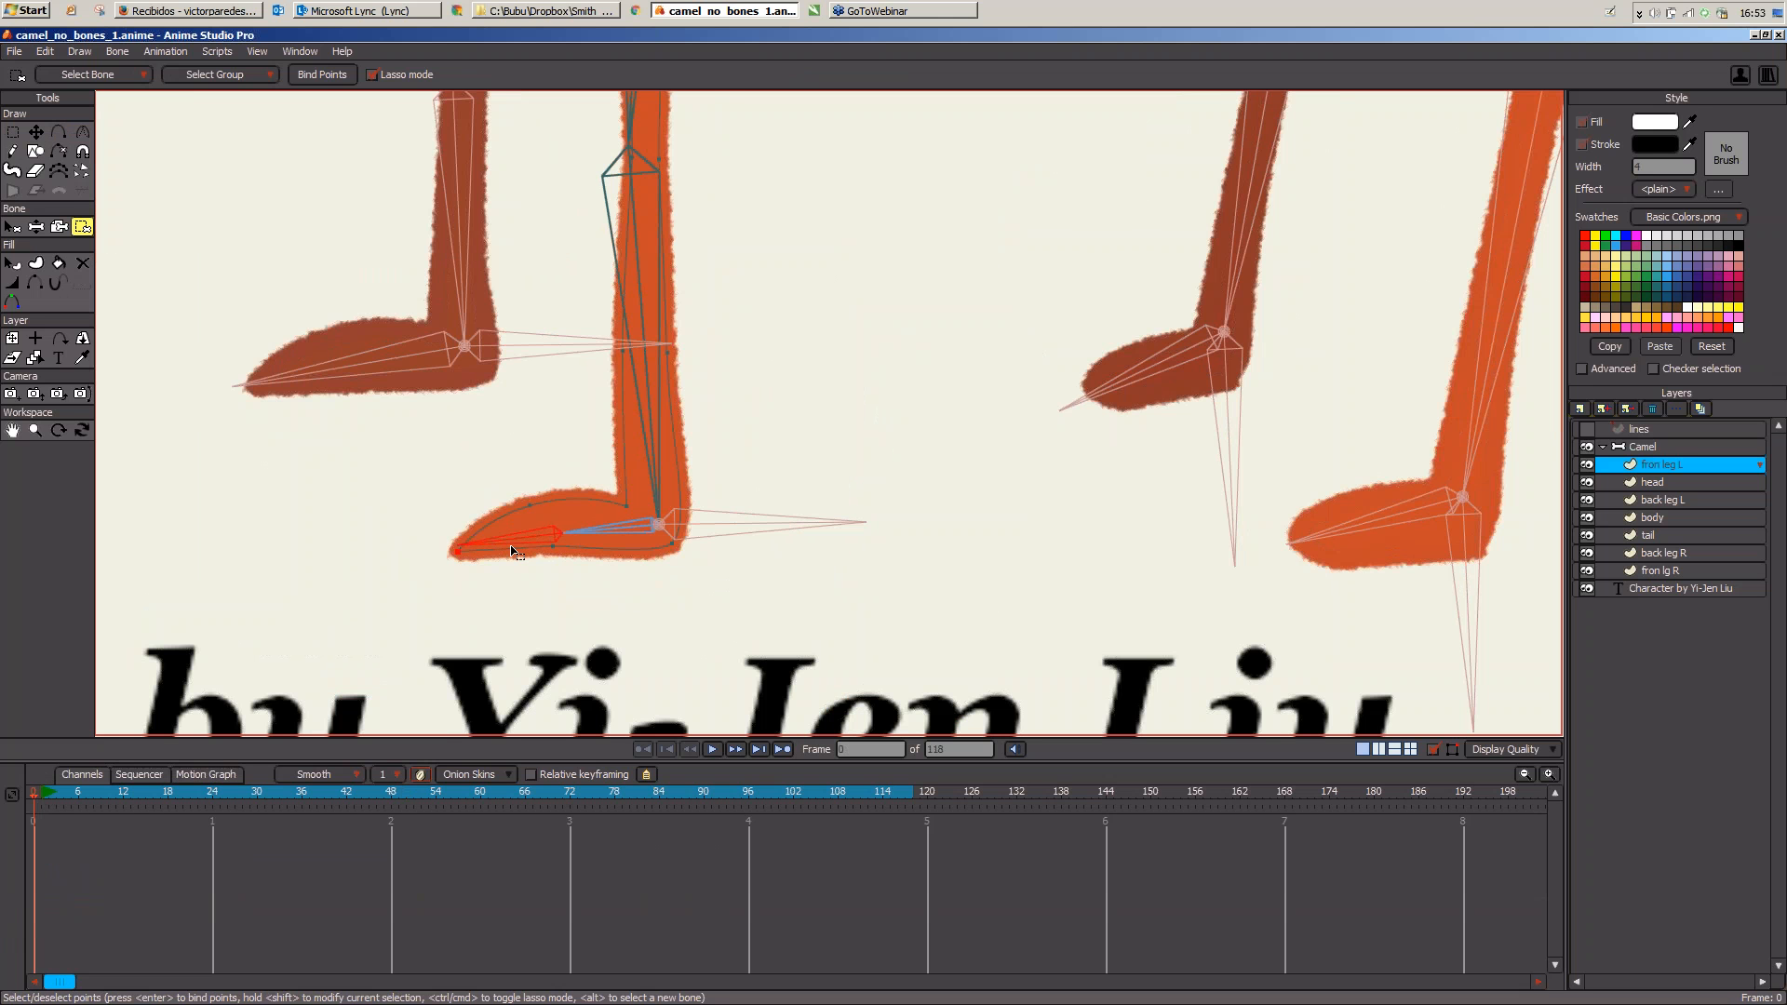
{"action": "key", "text": "z"}
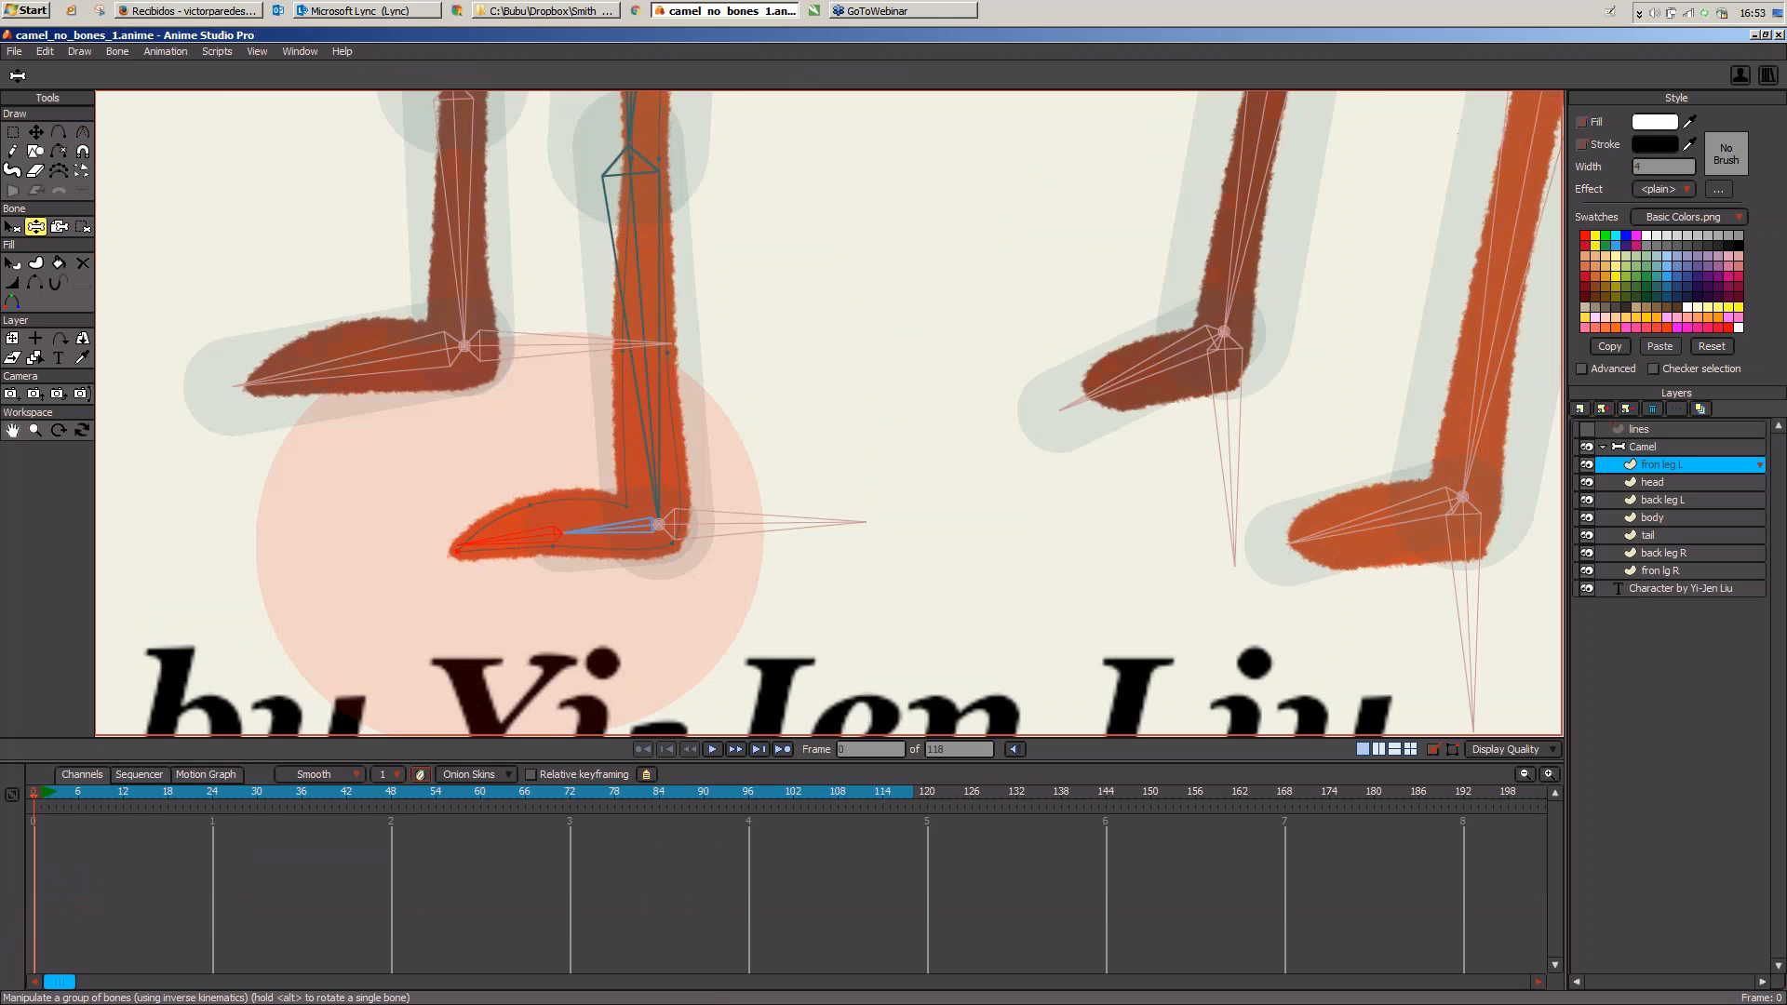
{"action": "key", "text": "i"}
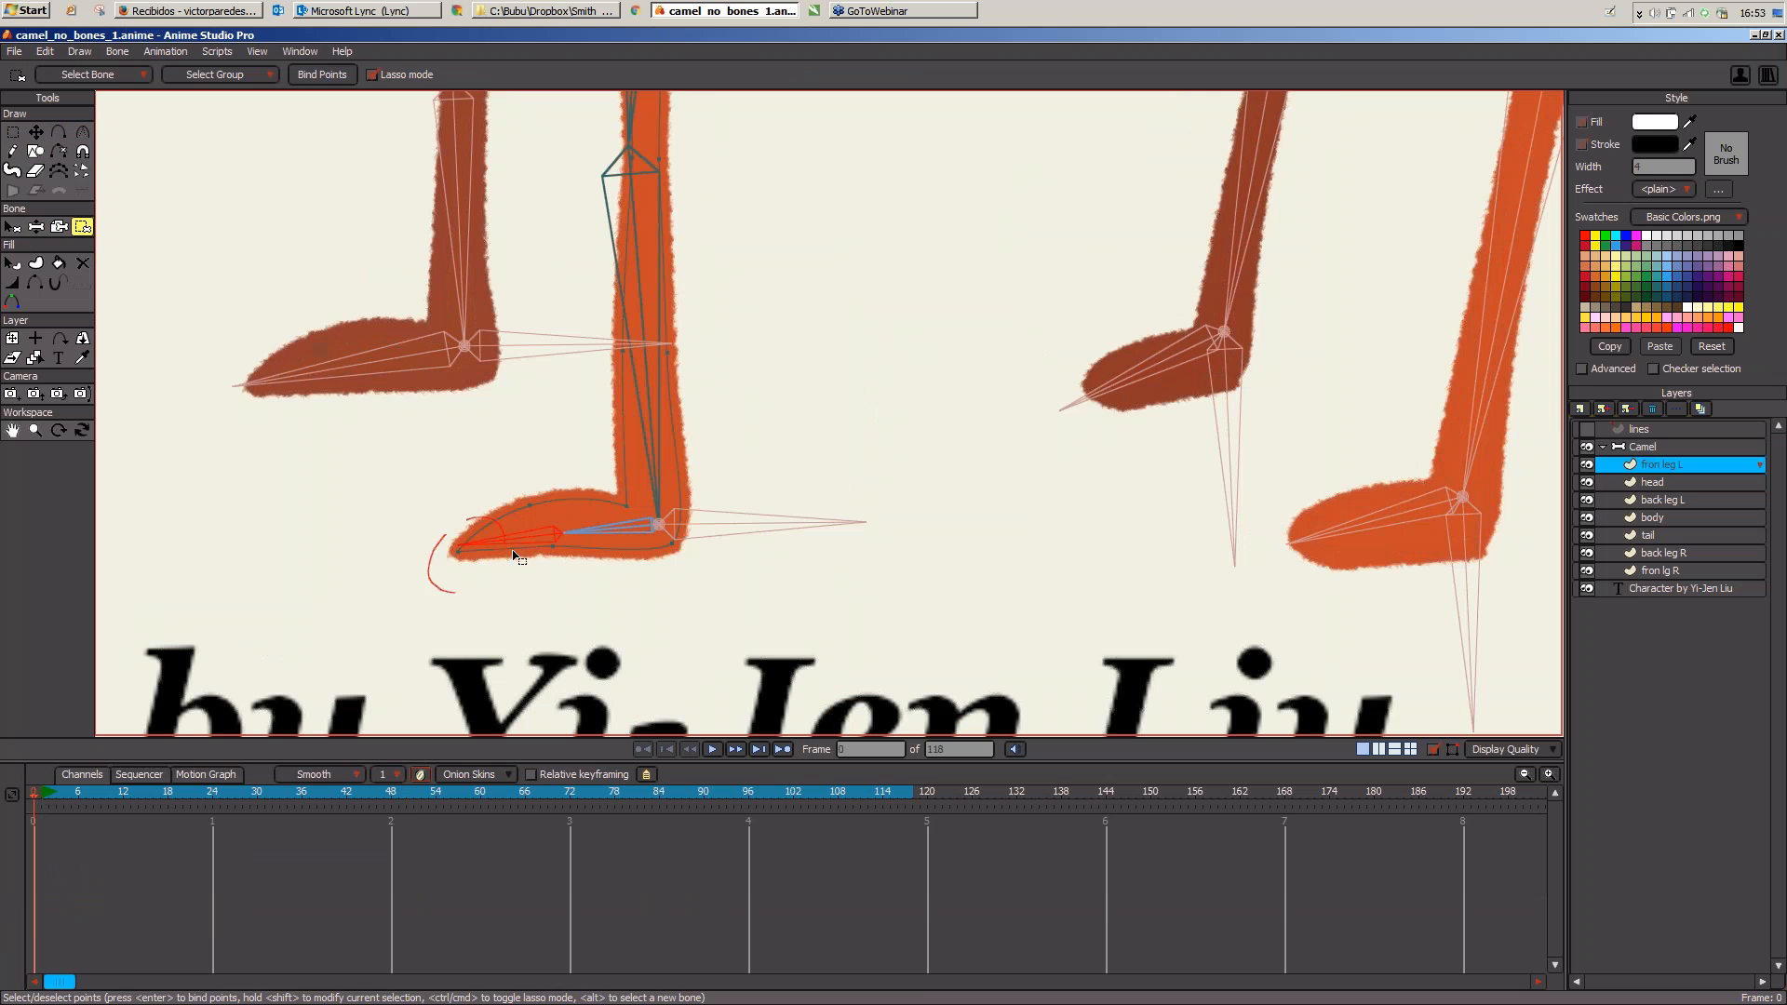
{"action": "key", "text": "z"}
{"action": "left_click_drag", "start_coordinate": [518, 554], "coordinate": [496, 520]}
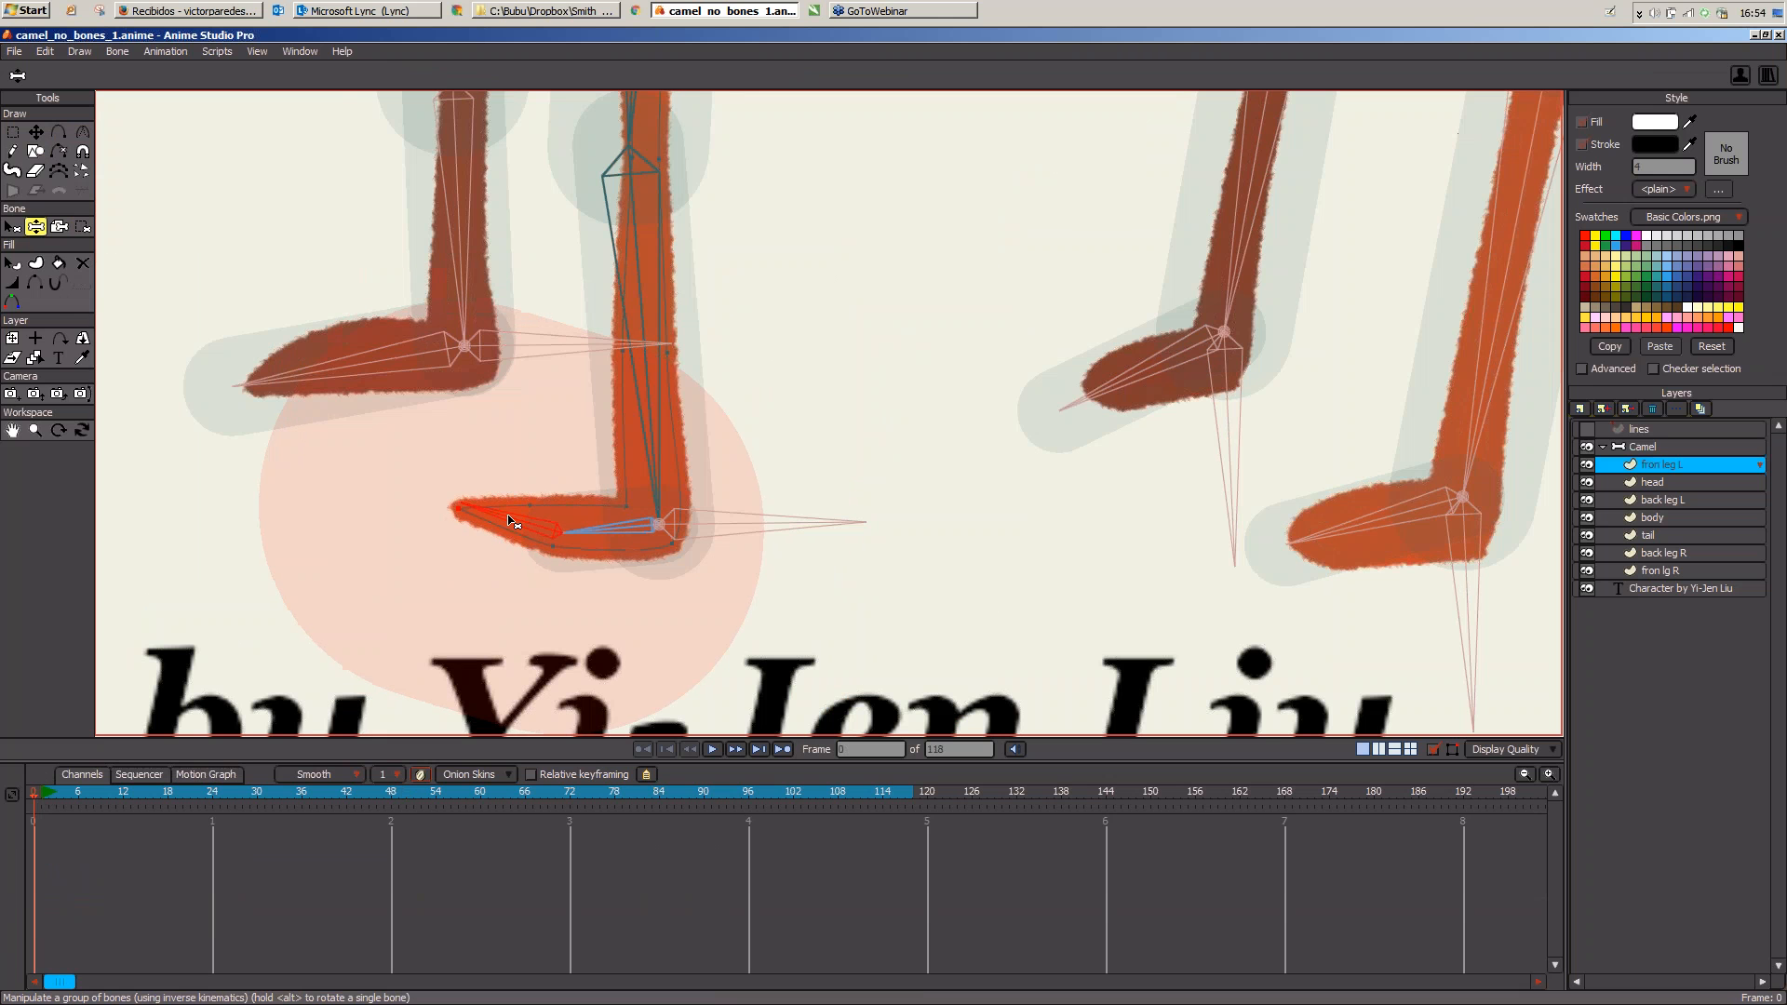
{"action": "left_click", "coordinate": [1644, 447]}
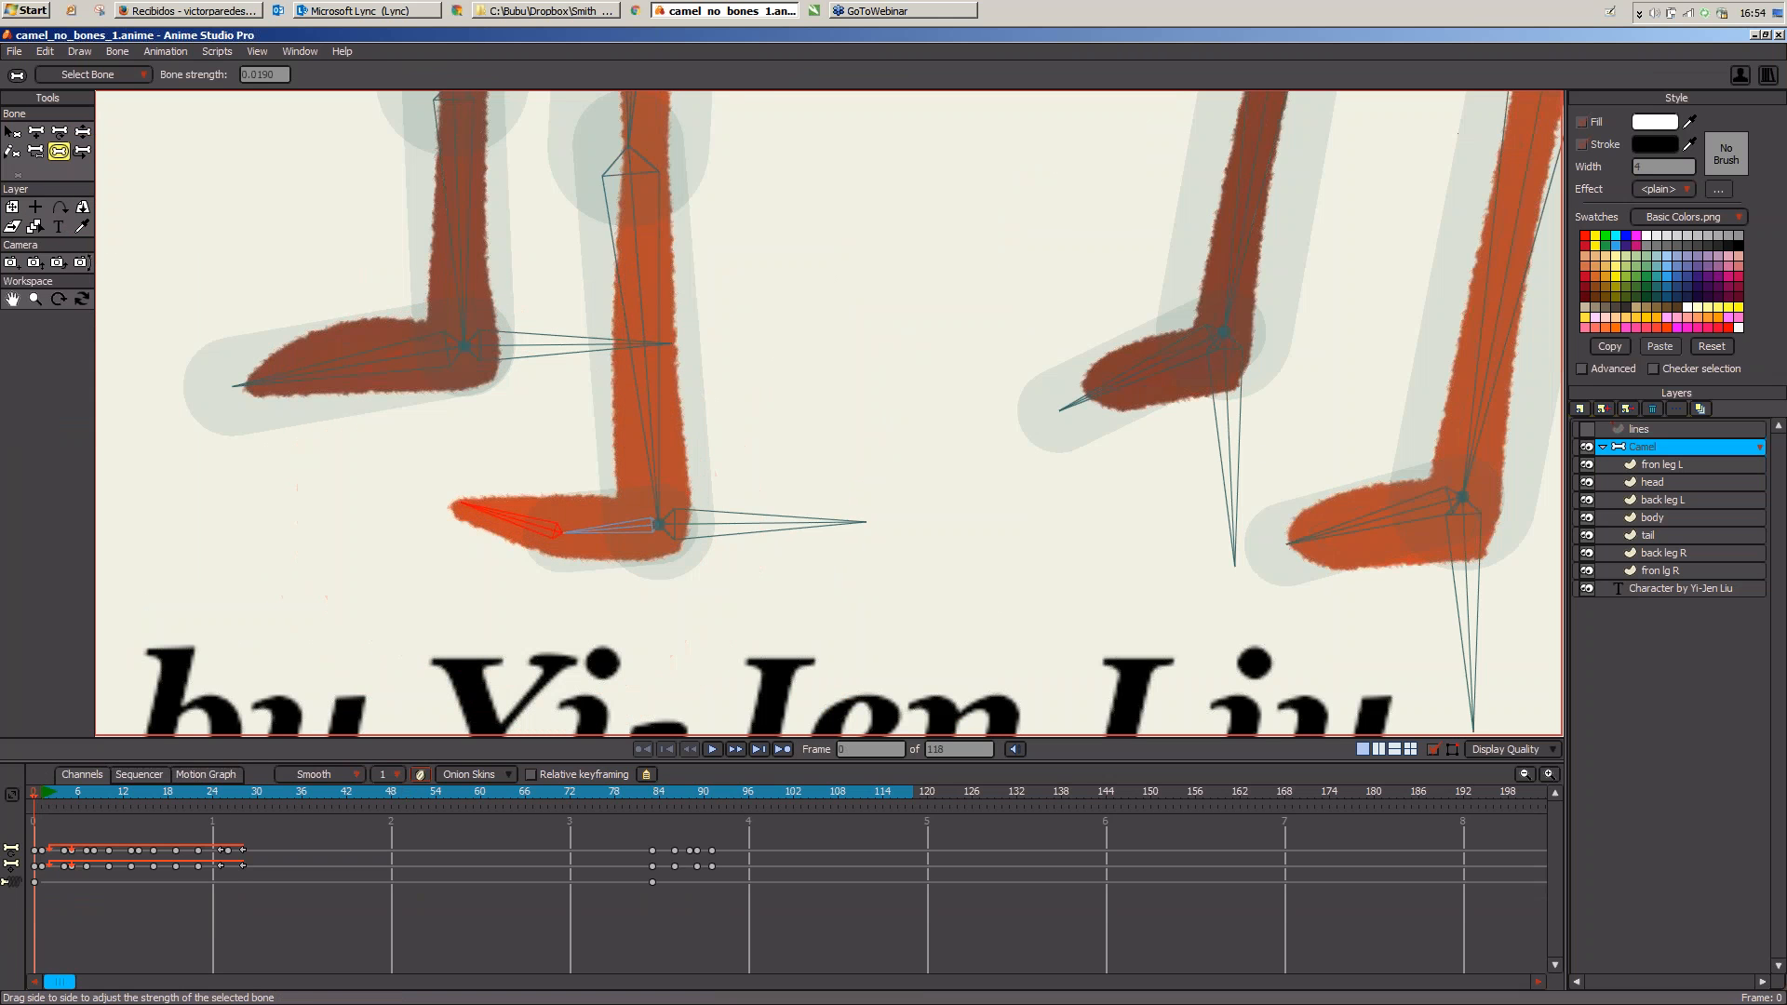
Step: Test the toe bend by lifting the target bone of the camel's near front leg at frame 0
{"action": "key", "text": "z"}
{"action": "left_click_drag", "start_coordinate": [741, 522], "coordinate": [764, 433]}
{"action": "left_click", "coordinate": [662, 486]}
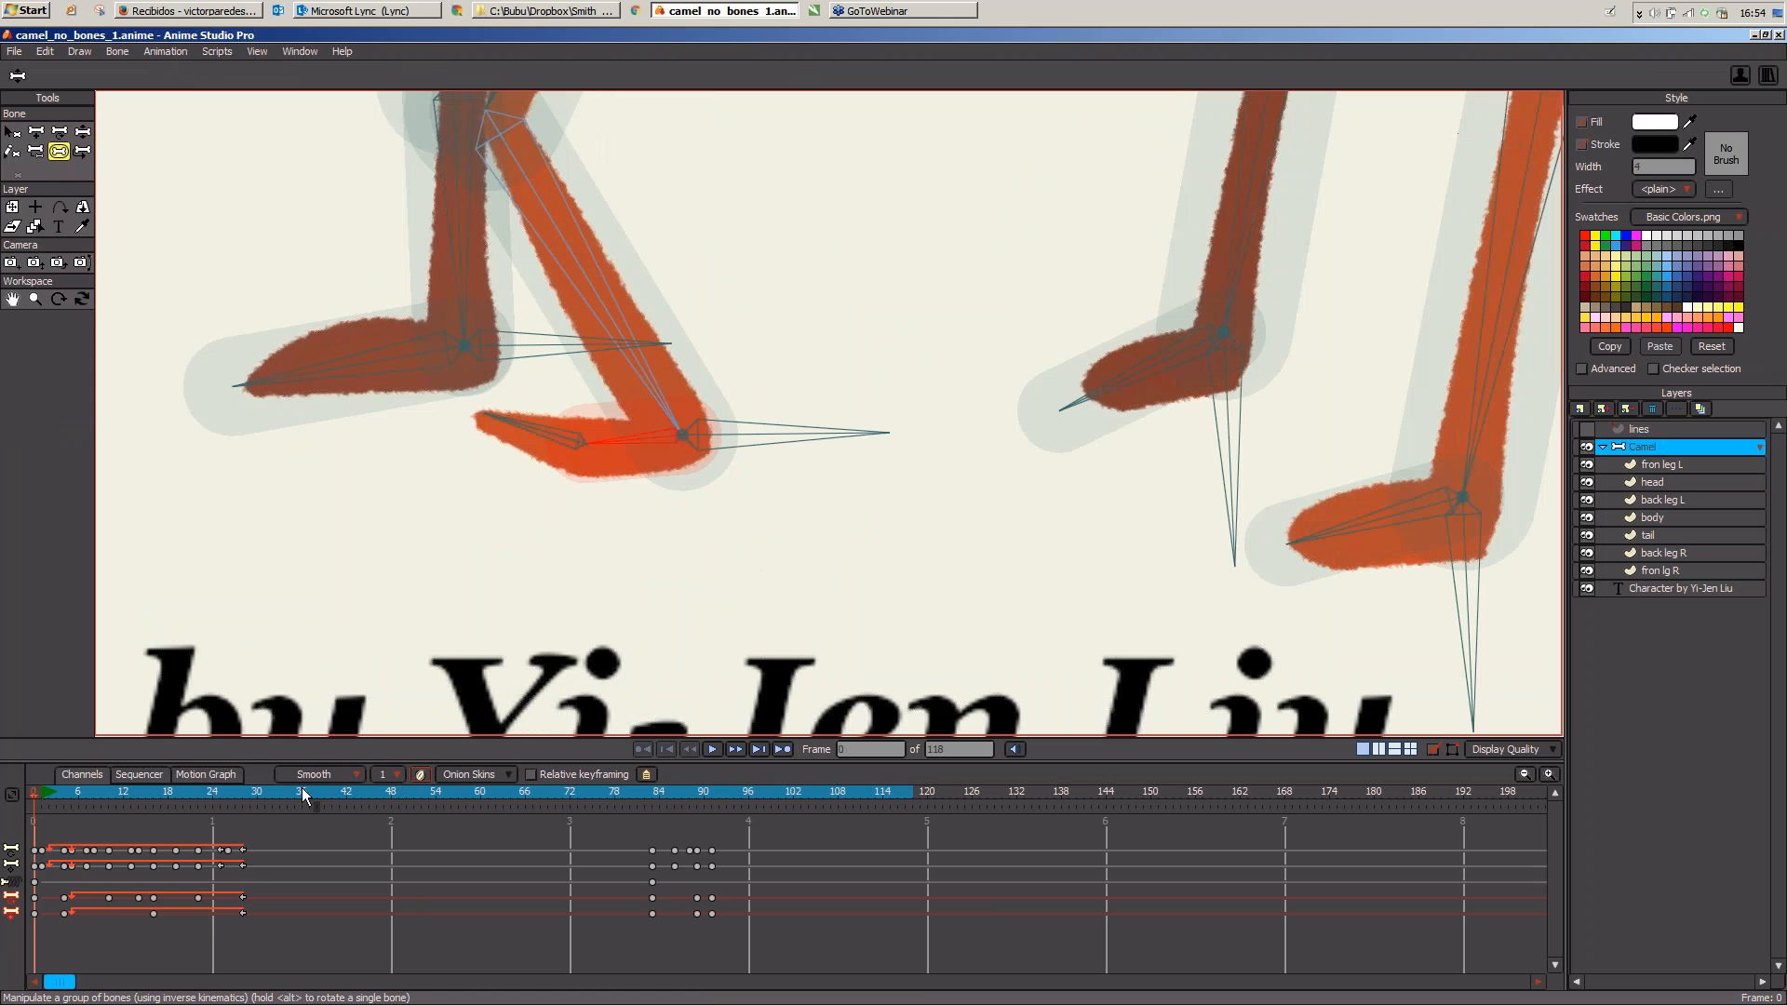
Step: At frame 40, curl the camel's near front foot downward by moving its toe bone
{"action": "left_click_drag", "start_coordinate": [304, 787], "coordinate": [317, 791]}
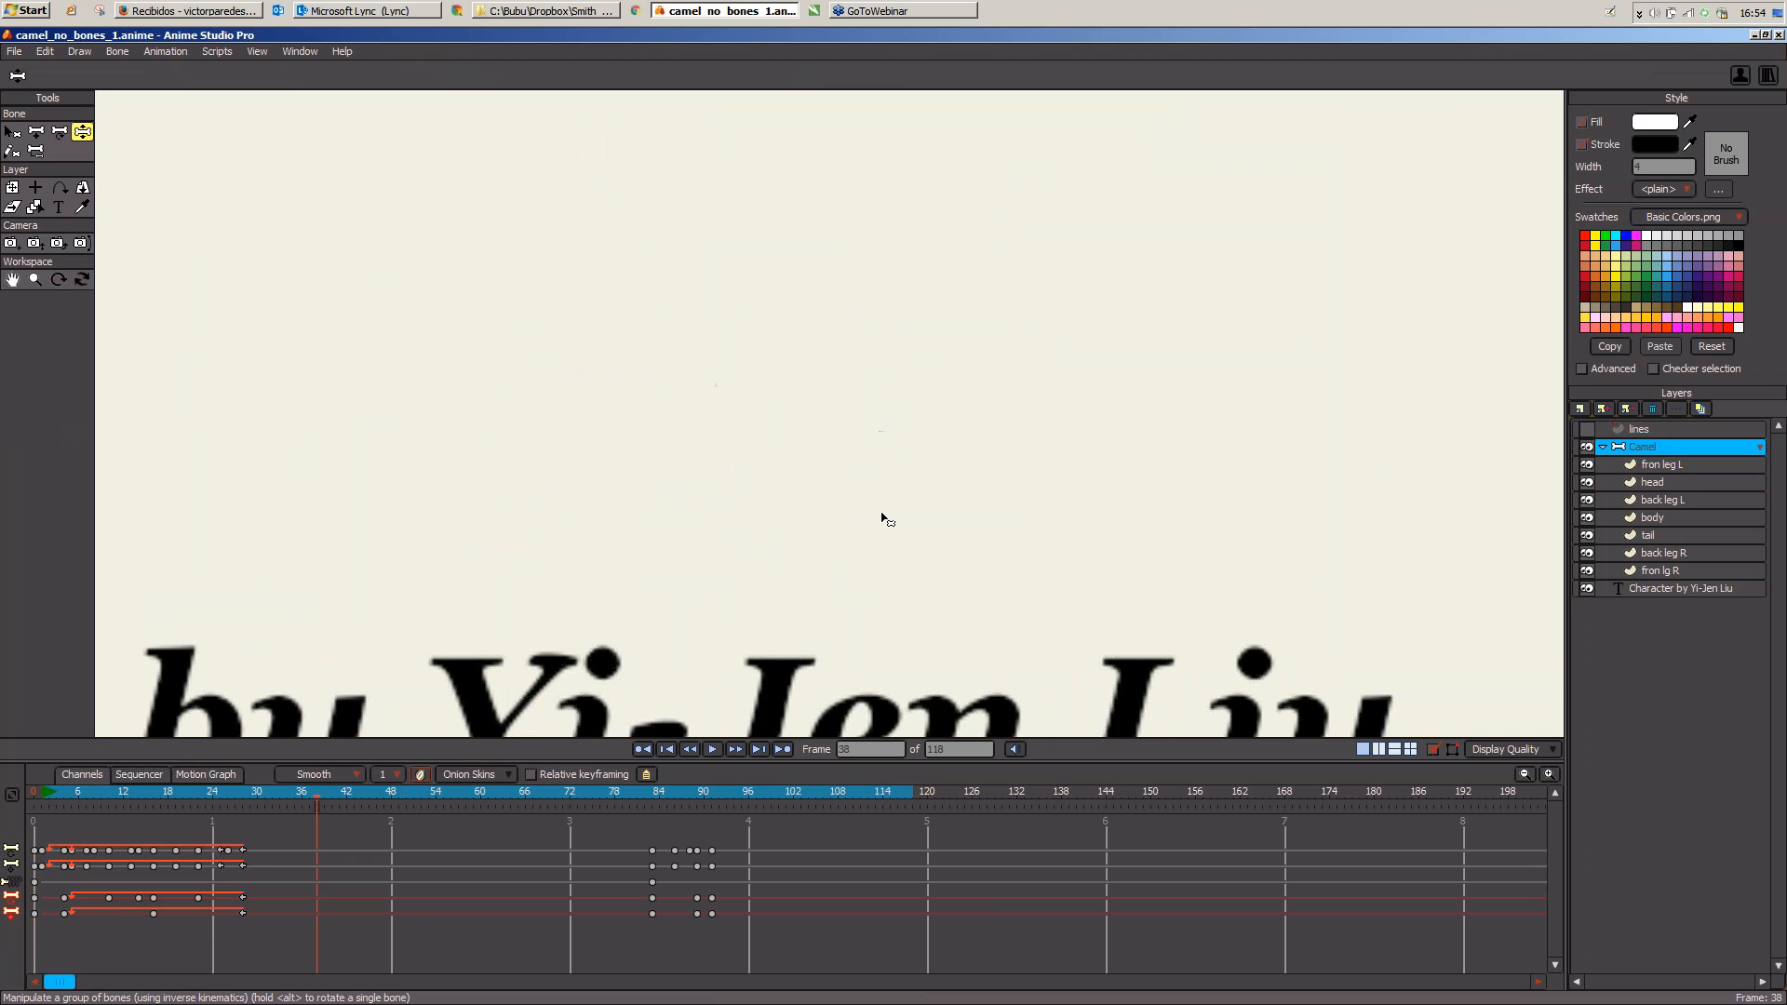
{"action": "key", "text": "Home"}
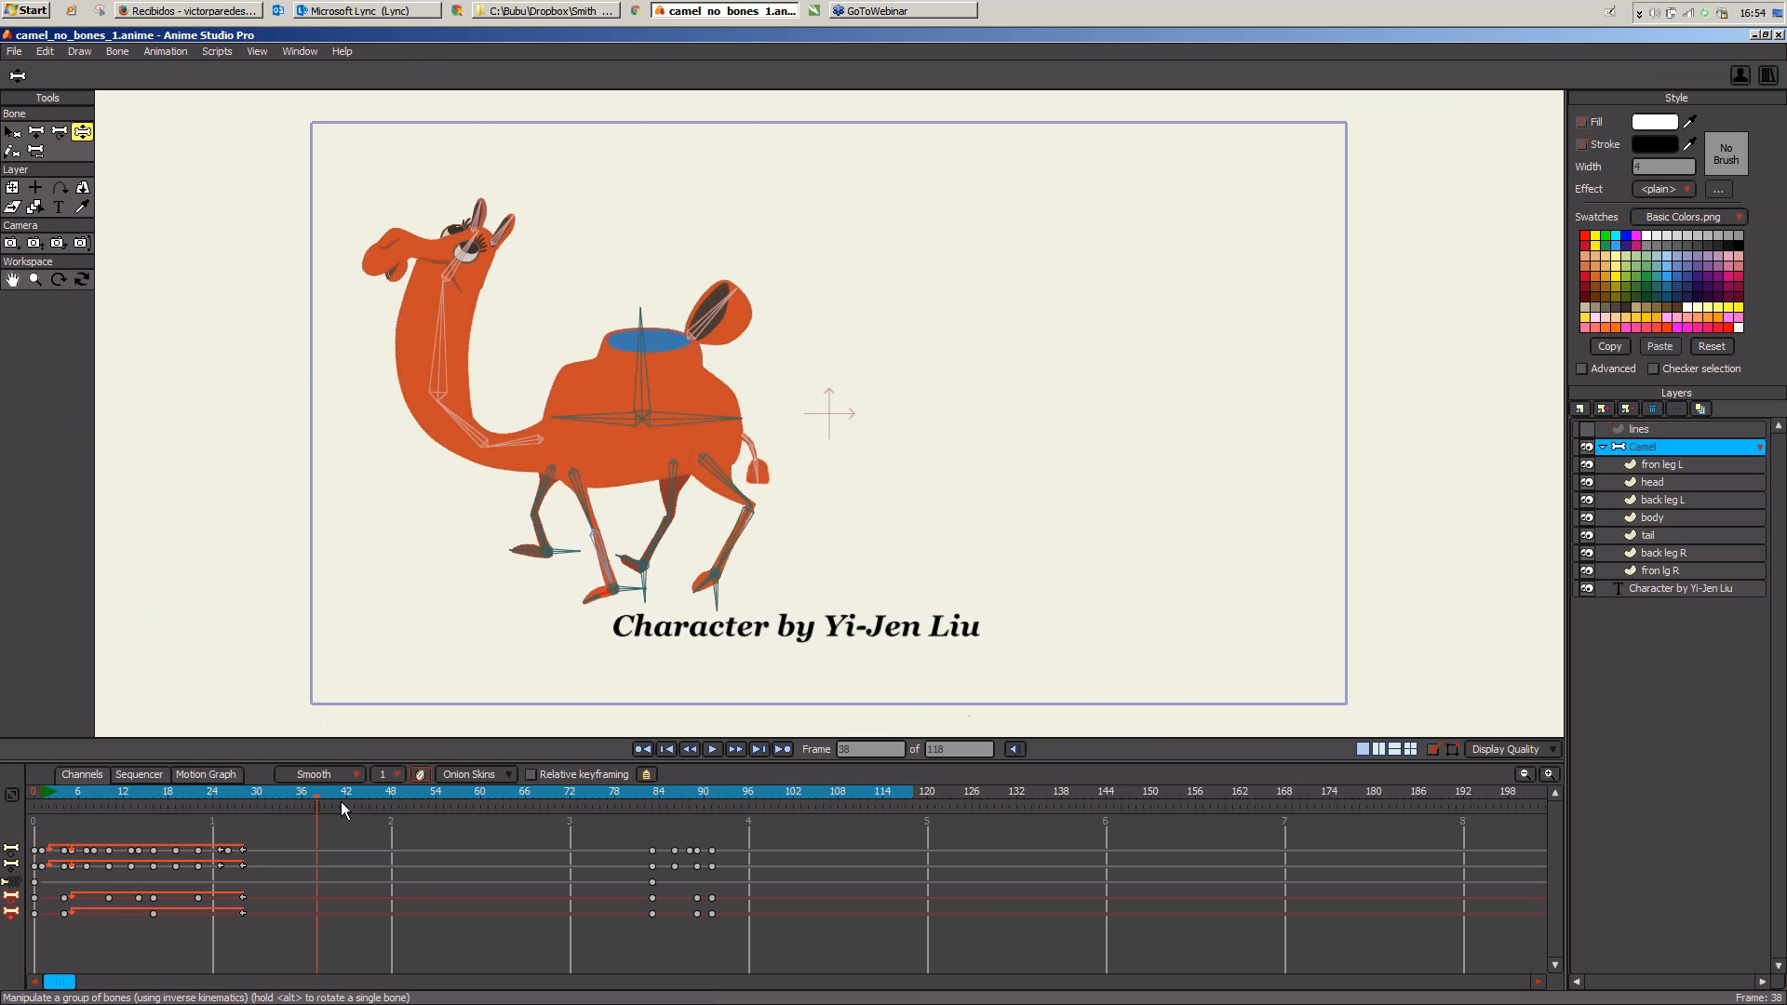
{"action": "left_click_drag", "start_coordinate": [341, 795], "coordinate": [332, 794]}
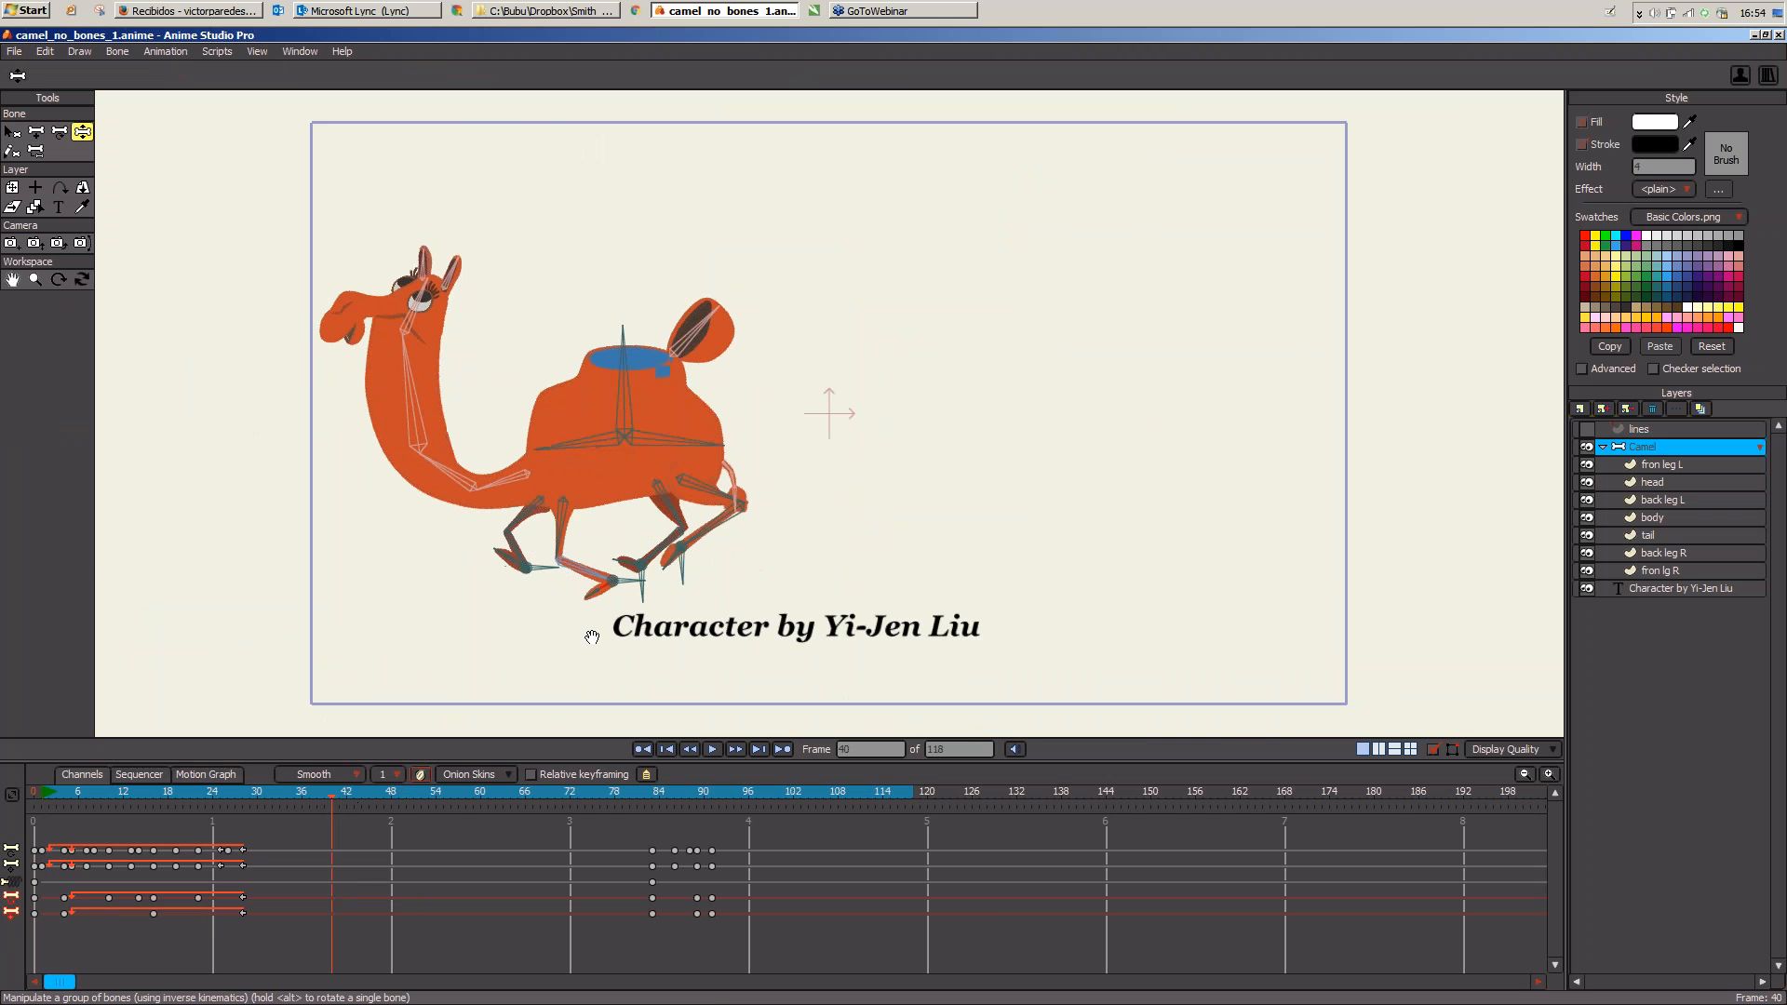
{"action": "scroll", "coordinate": [775, 596], "scroll_direction": "up", "scroll_amount": 1}
{"action": "scroll", "coordinate": [776, 595], "scroll_direction": "up", "scroll_amount": 1}
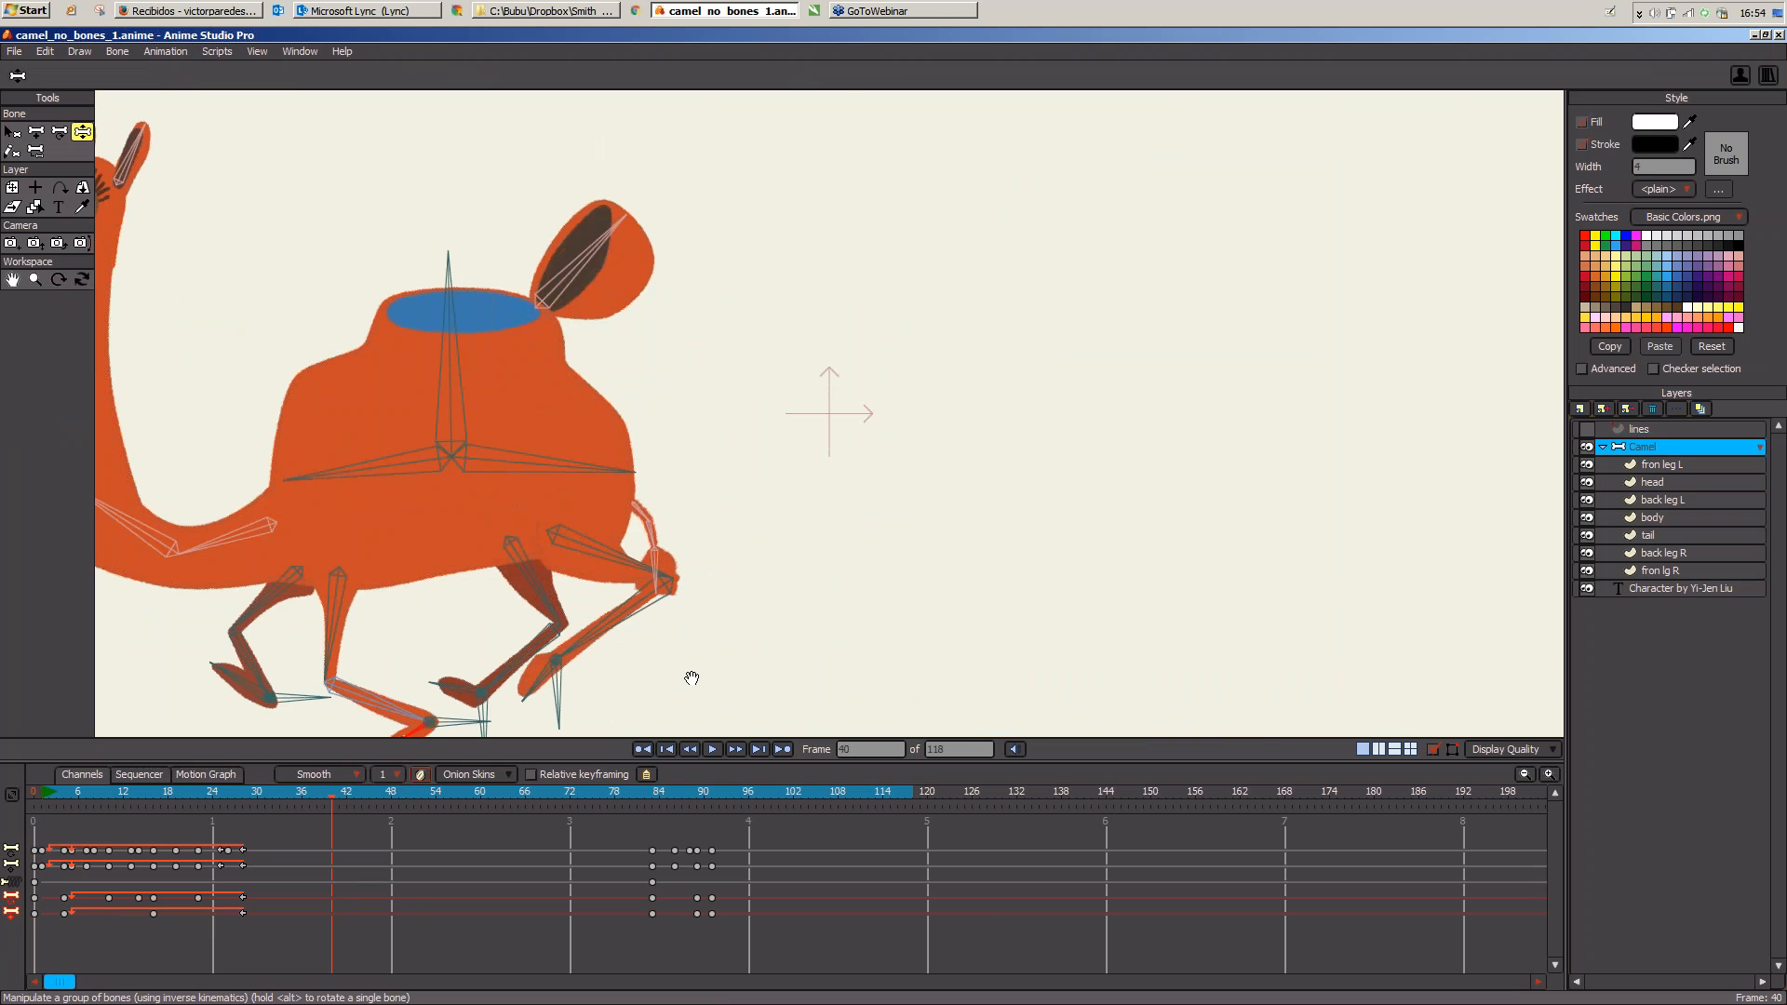
{"action": "left_click_drag", "start_coordinate": [692, 678], "coordinate": [1113, 443]}
{"action": "scroll", "coordinate": [1114, 442], "scroll_direction": "up", "scroll_amount": 1}
{"action": "scroll", "coordinate": [1113, 442], "scroll_direction": "up", "scroll_amount": 1}
{"action": "mouse_move", "coordinate": [435, 558]}
{"action": "left_mouse_down"}
{"action": "mouse_move", "coordinate": [479, 575]}
{"action": "mouse_move", "coordinate": [466, 567]}
{"action": "mouse_move", "coordinate": [499, 539]}
{"action": "mouse_move", "coordinate": [466, 560]}
{"action": "left_mouse_up"}
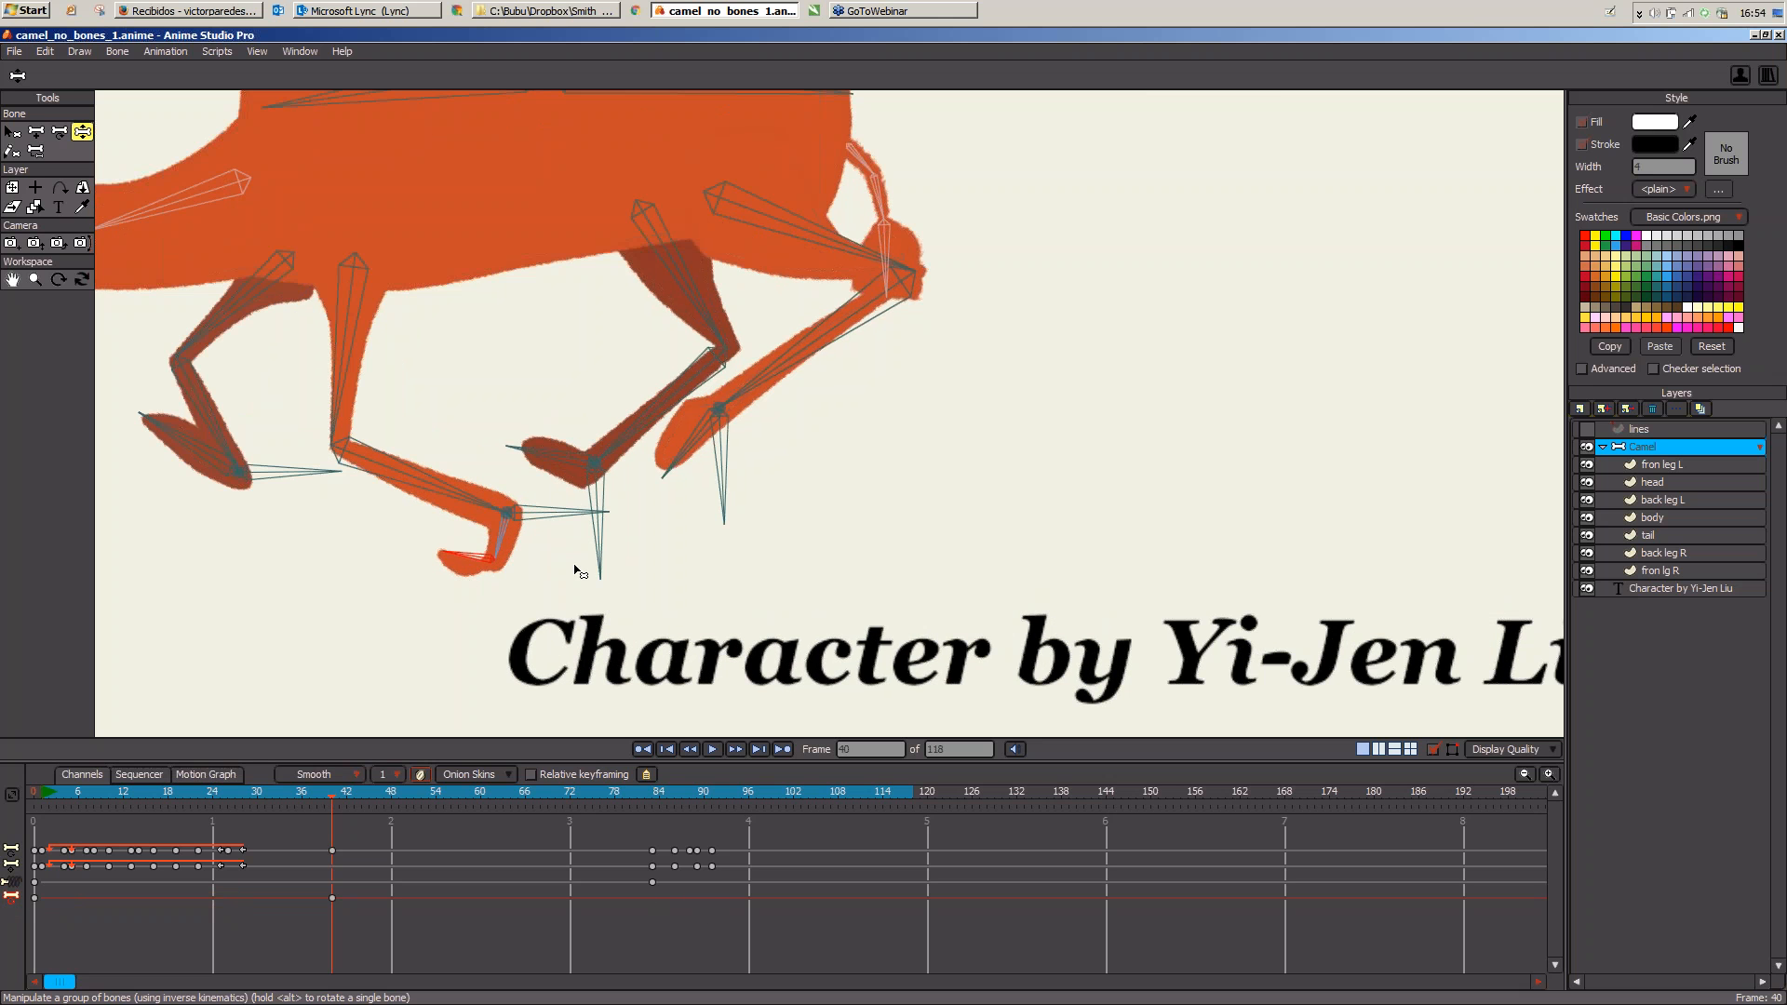
{"action": "scroll", "coordinate": [754, 506], "scroll_direction": "down", "scroll_amount": 1}
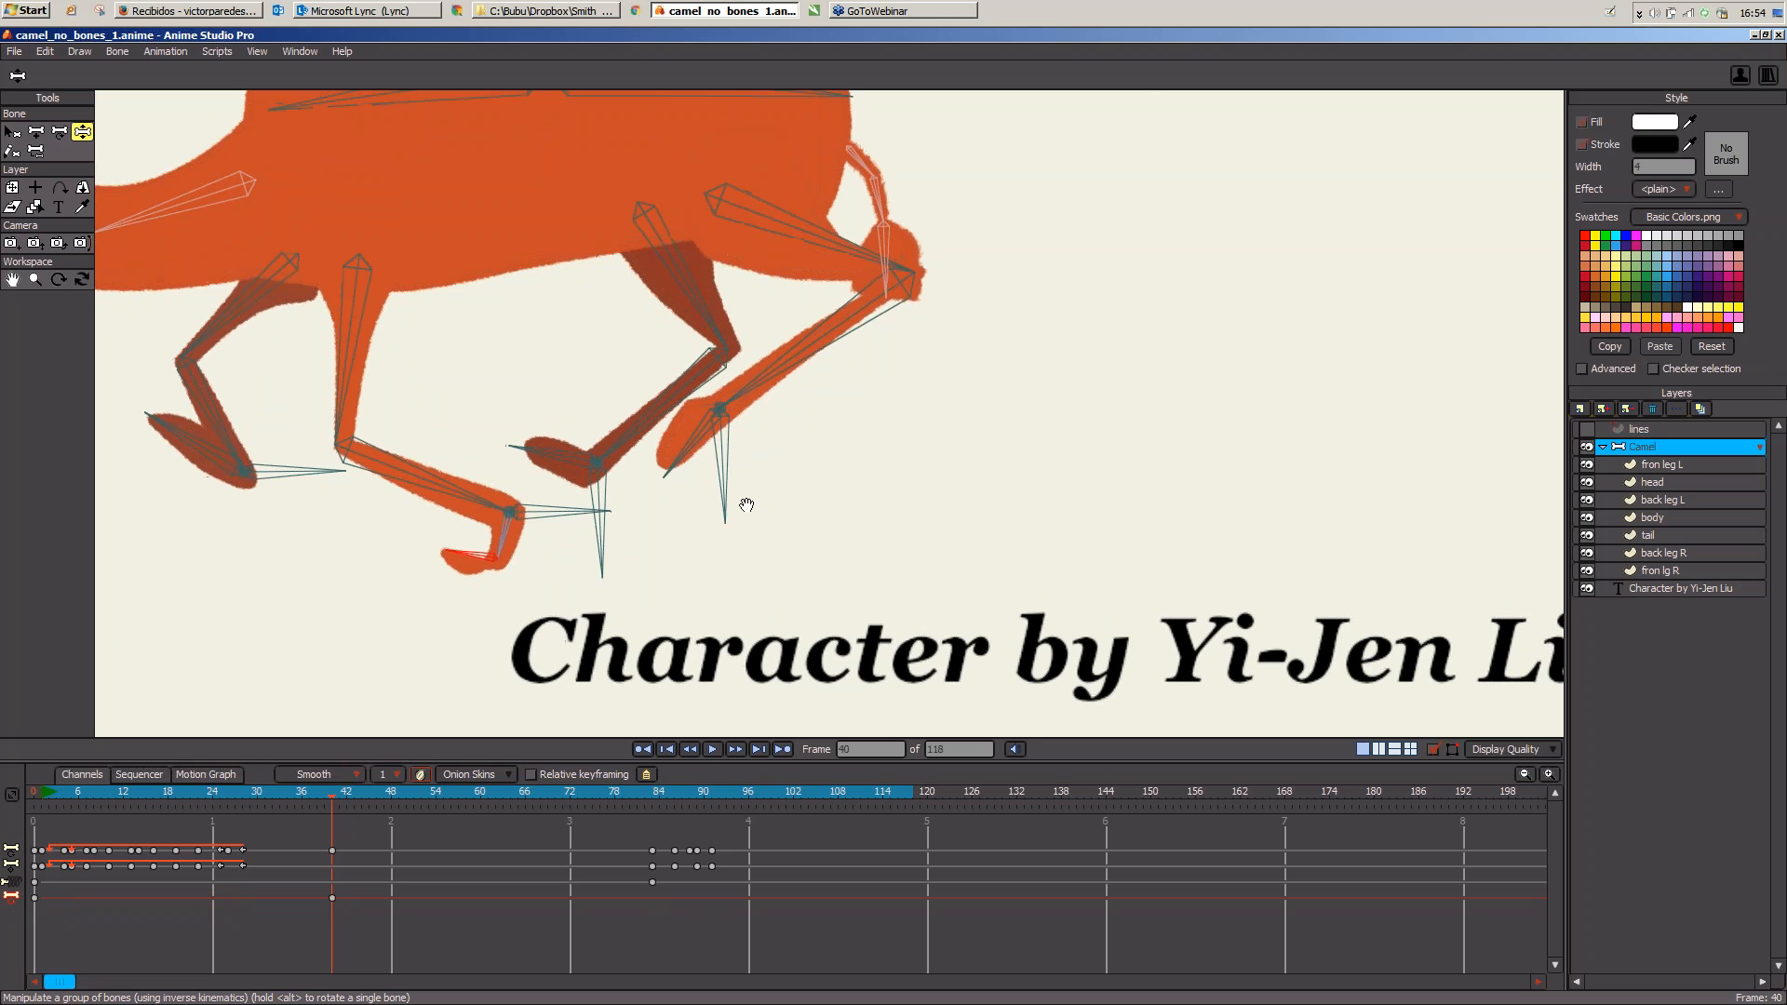
{"action": "scroll", "coordinate": [747, 505], "scroll_direction": "down", "scroll_amount": 2}
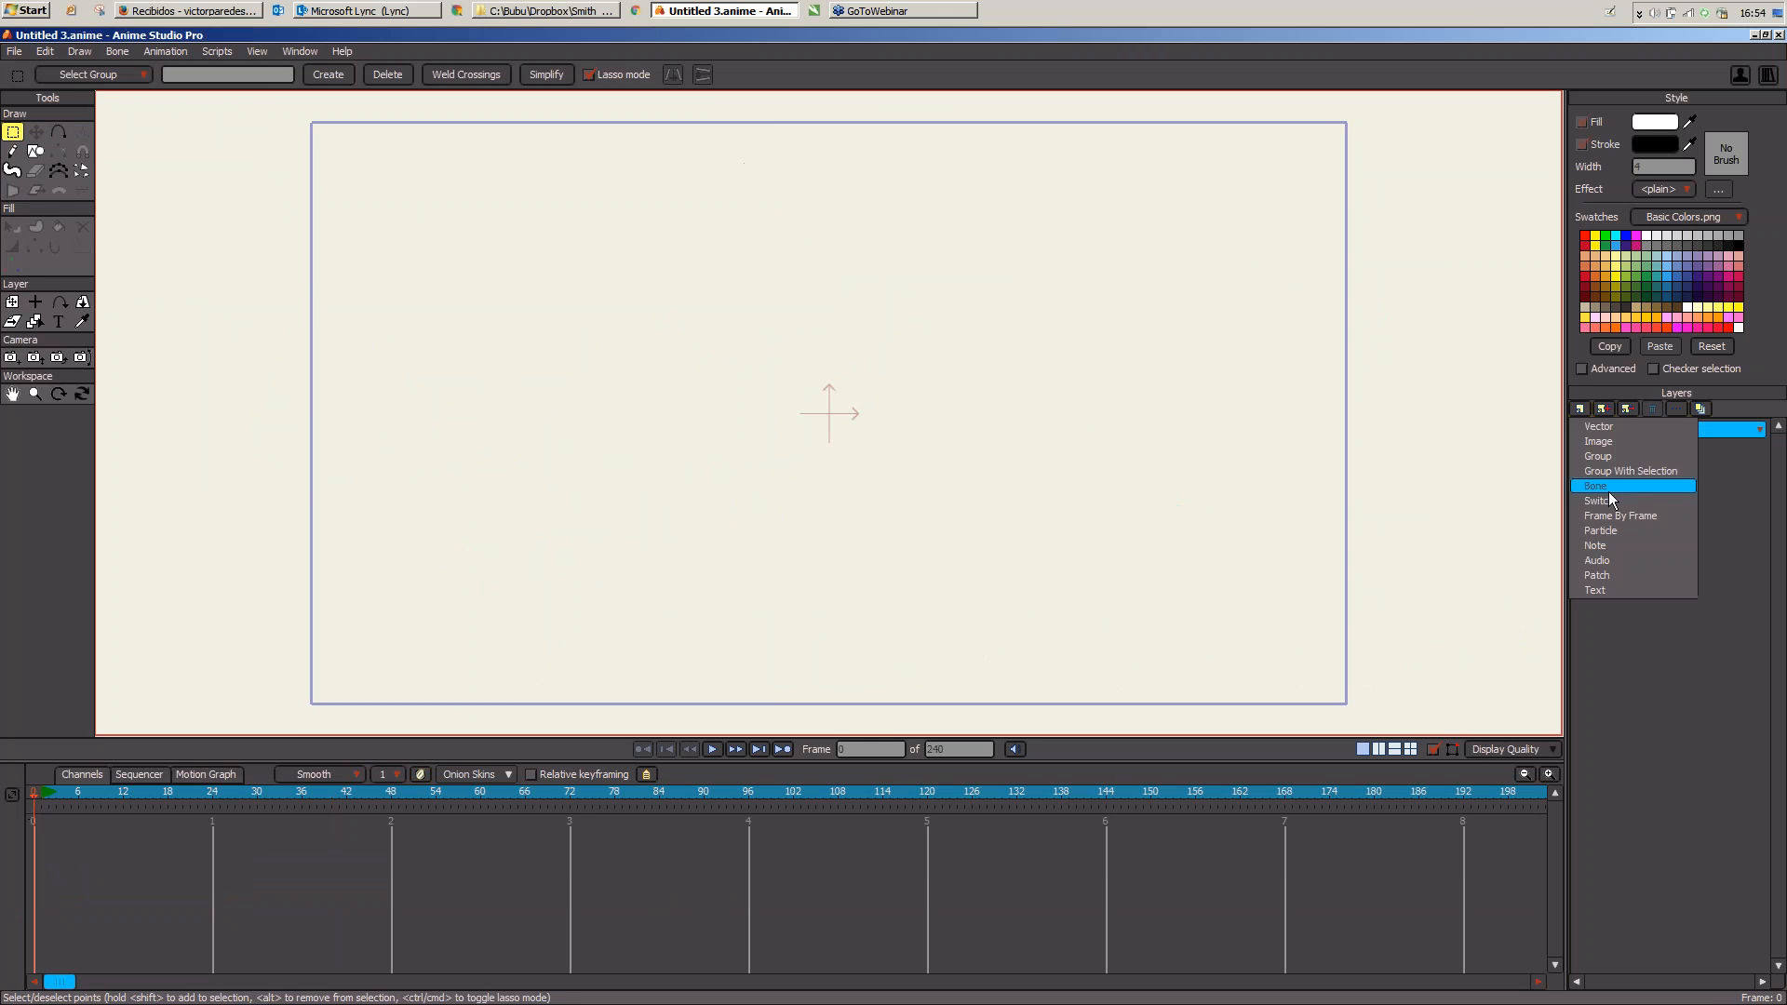
Step: Add a bone layer in the new document and draw an upright body bone with a left leg chain ending in a foot
{"action": "left_click", "coordinate": [1609, 486]}
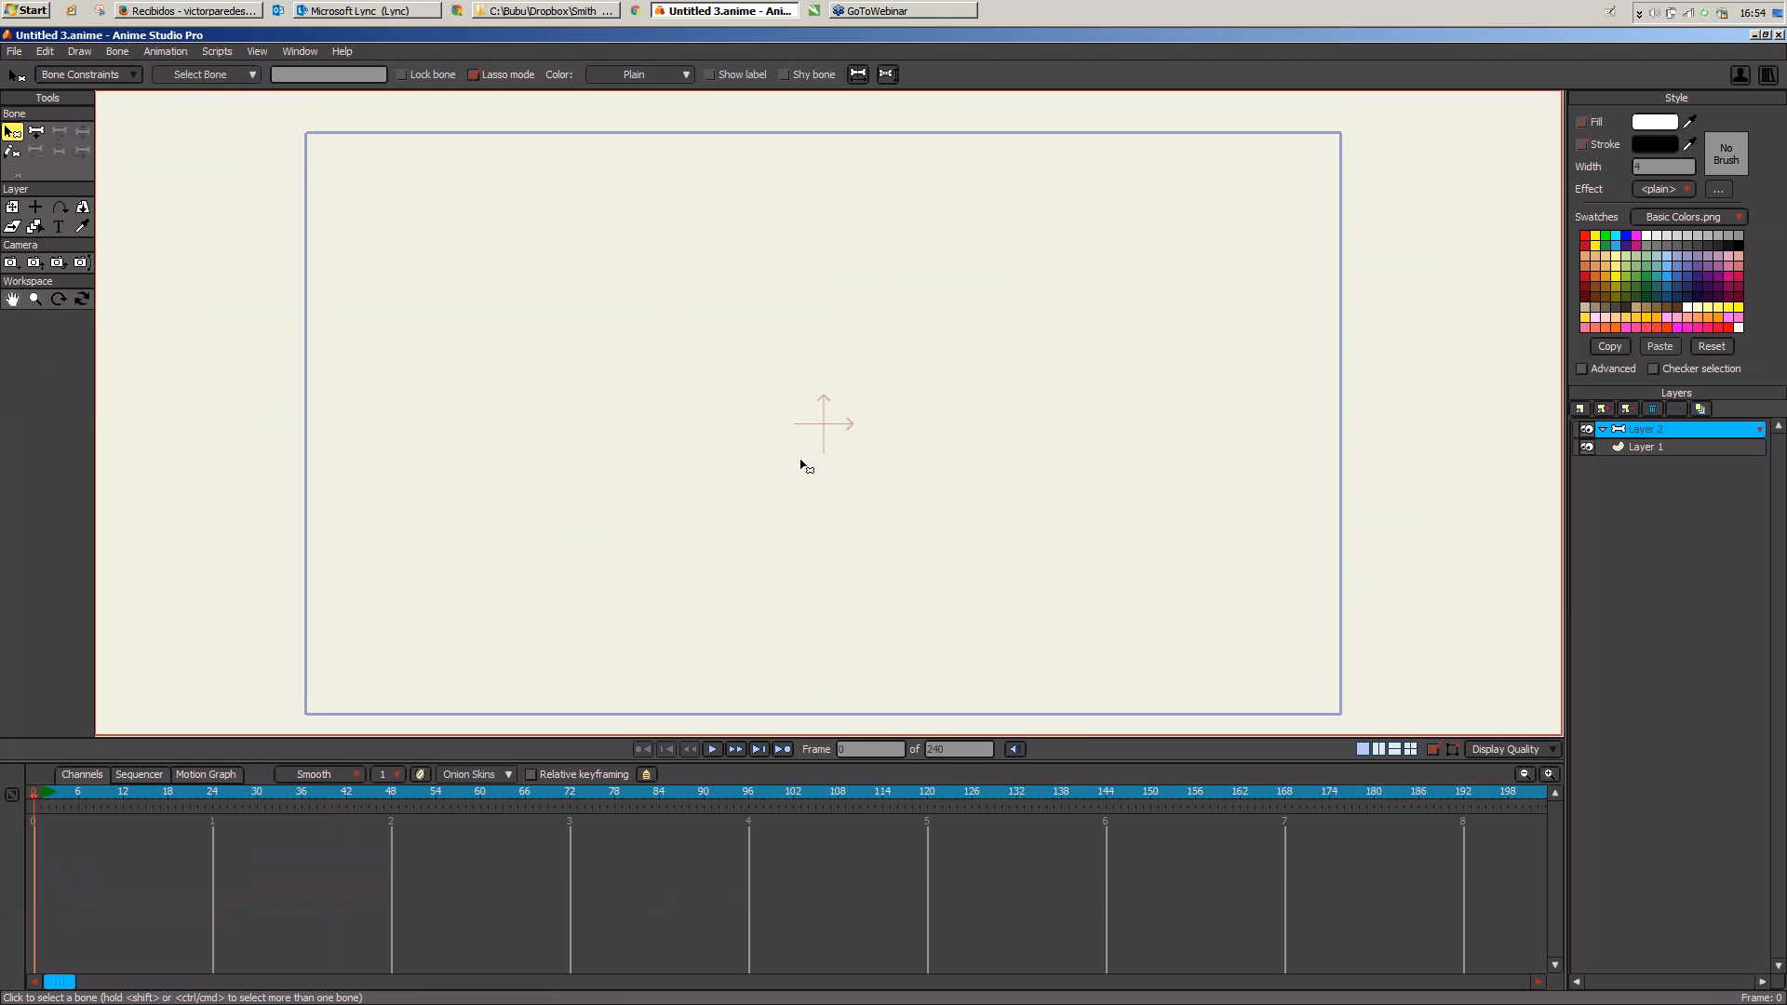
{"action": "key", "text": "a"}
{"action": "mouse_move", "coordinate": [763, 357]}
{"action": "left_mouse_down"}
{"action": "mouse_move", "coordinate": [762, 214]}
{"action": "mouse_move", "coordinate": [568, 493]}
{"action": "mouse_move", "coordinate": [629, 593]}
{"action": "mouse_move", "coordinate": [563, 600]}
{"action": "left_mouse_up"}
{"action": "left_click", "coordinate": [771, 337]}
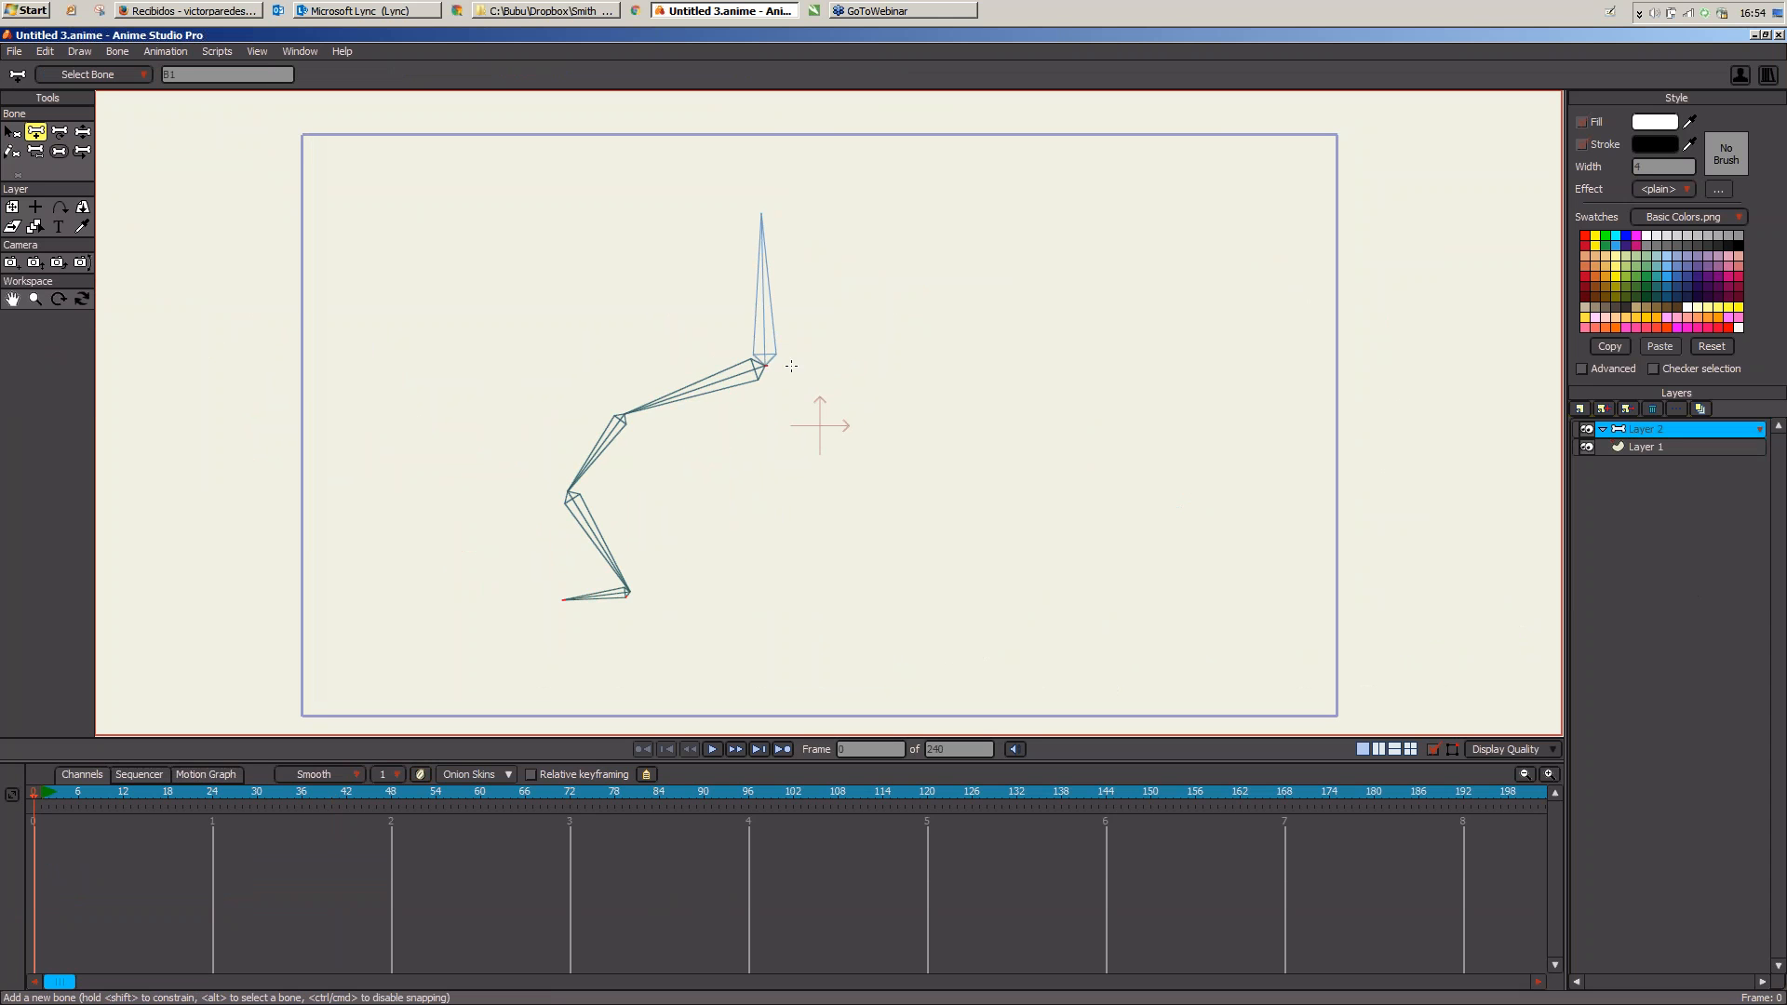
Step: Draw a matching right leg chain from the body bone's base and add a separate target bone at each ankle
{"action": "left_click_drag", "start_coordinate": [767, 362], "coordinate": [904, 388]}
{"action": "mouse_move", "coordinate": [905, 387]}
{"action": "left_mouse_down"}
{"action": "mouse_move", "coordinate": [889, 421]}
{"action": "mouse_move", "coordinate": [973, 478]}
{"action": "mouse_move", "coordinate": [924, 586]}
{"action": "left_mouse_up"}
{"action": "left_click_drag", "start_coordinate": [924, 587], "coordinate": [883, 650]}
{"action": "left_click_drag", "start_coordinate": [631, 592], "coordinate": [686, 647]}
Step: Target each lower leg bone to its ankle's target bone and test the rig by moving the body bone
{"action": "key", "text": "p"}
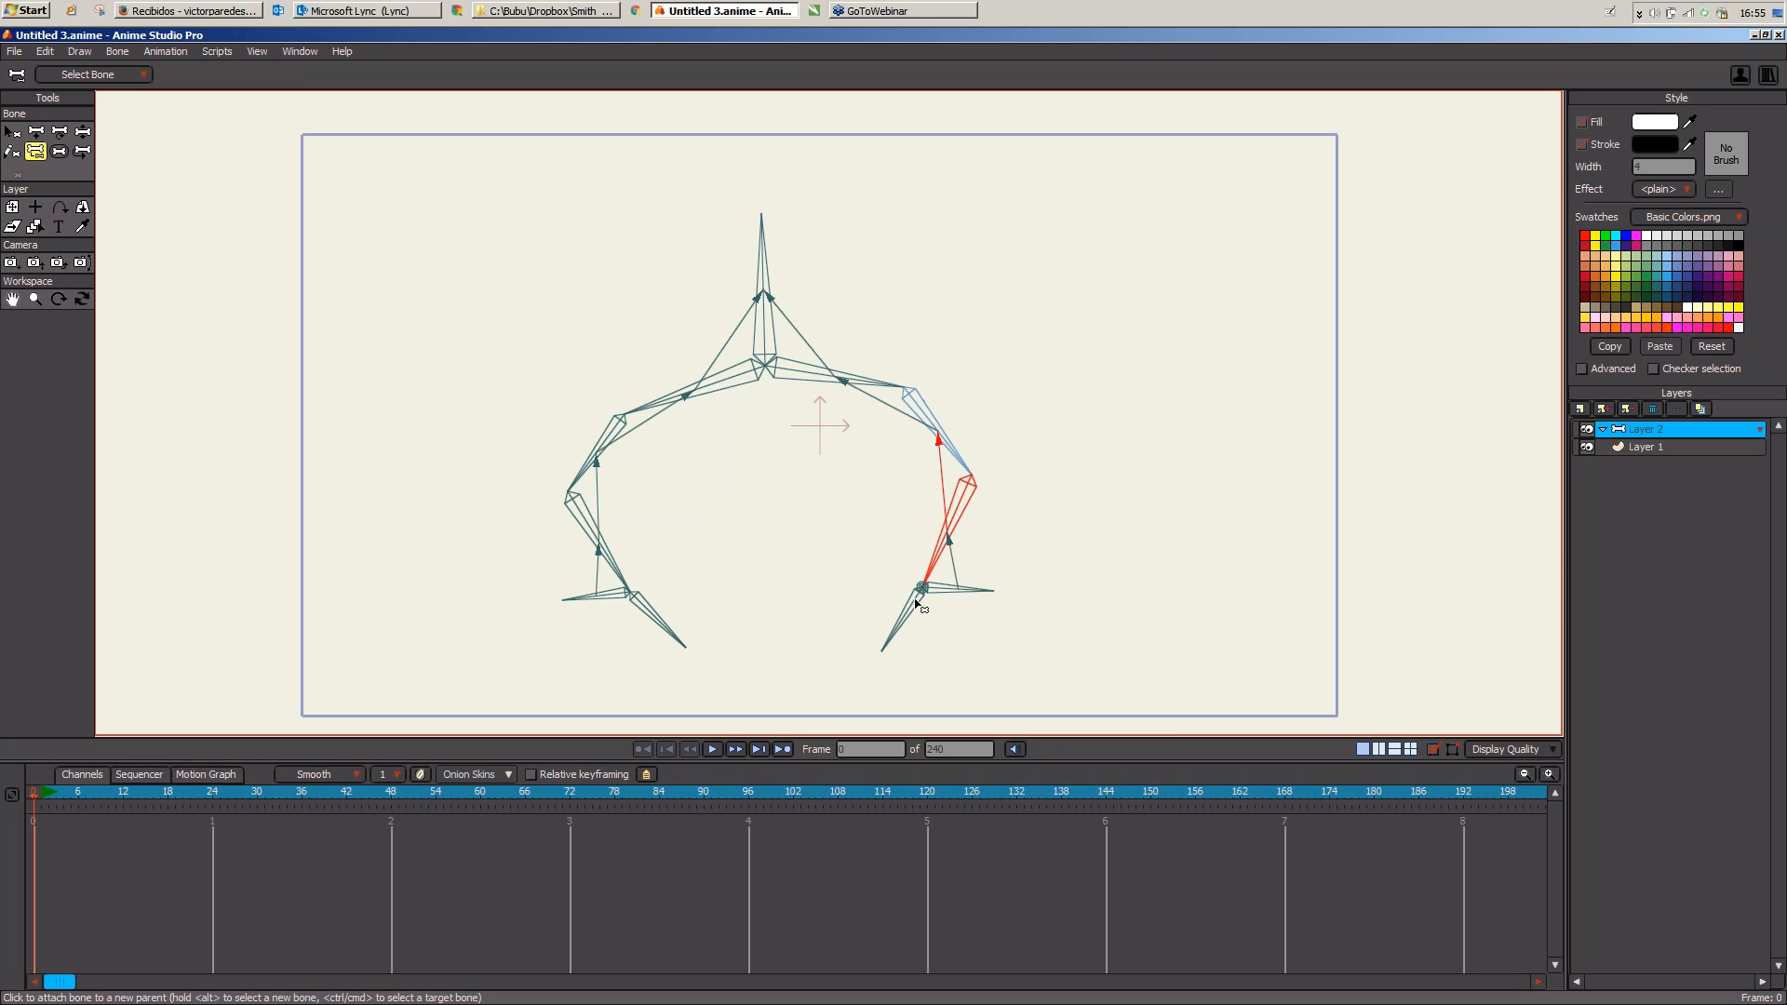
{"action": "key", "text": "z"}
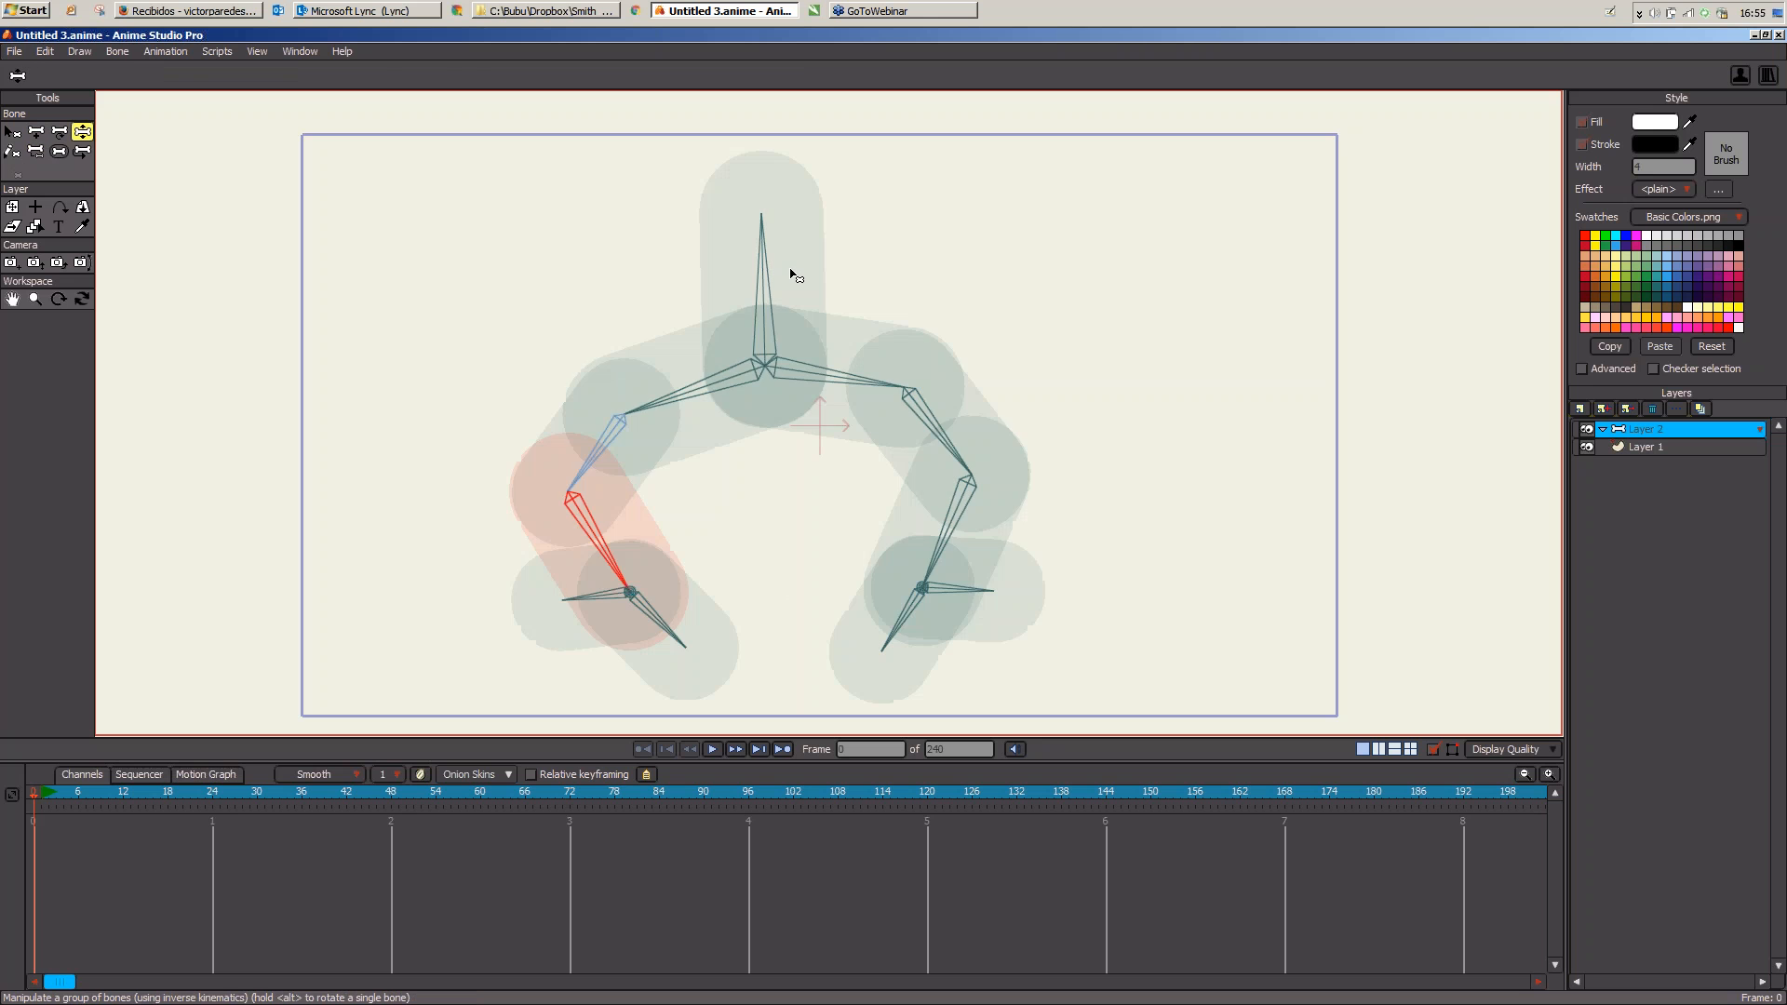
{"action": "left_click_drag", "start_coordinate": [791, 271], "coordinate": [808, 347]}
Step: Set the bone constraints of both foot bones so the feet hold their angle, and test by lowering the body bone
{"action": "key", "text": "s"}
{"action": "left_click", "coordinate": [963, 588]}
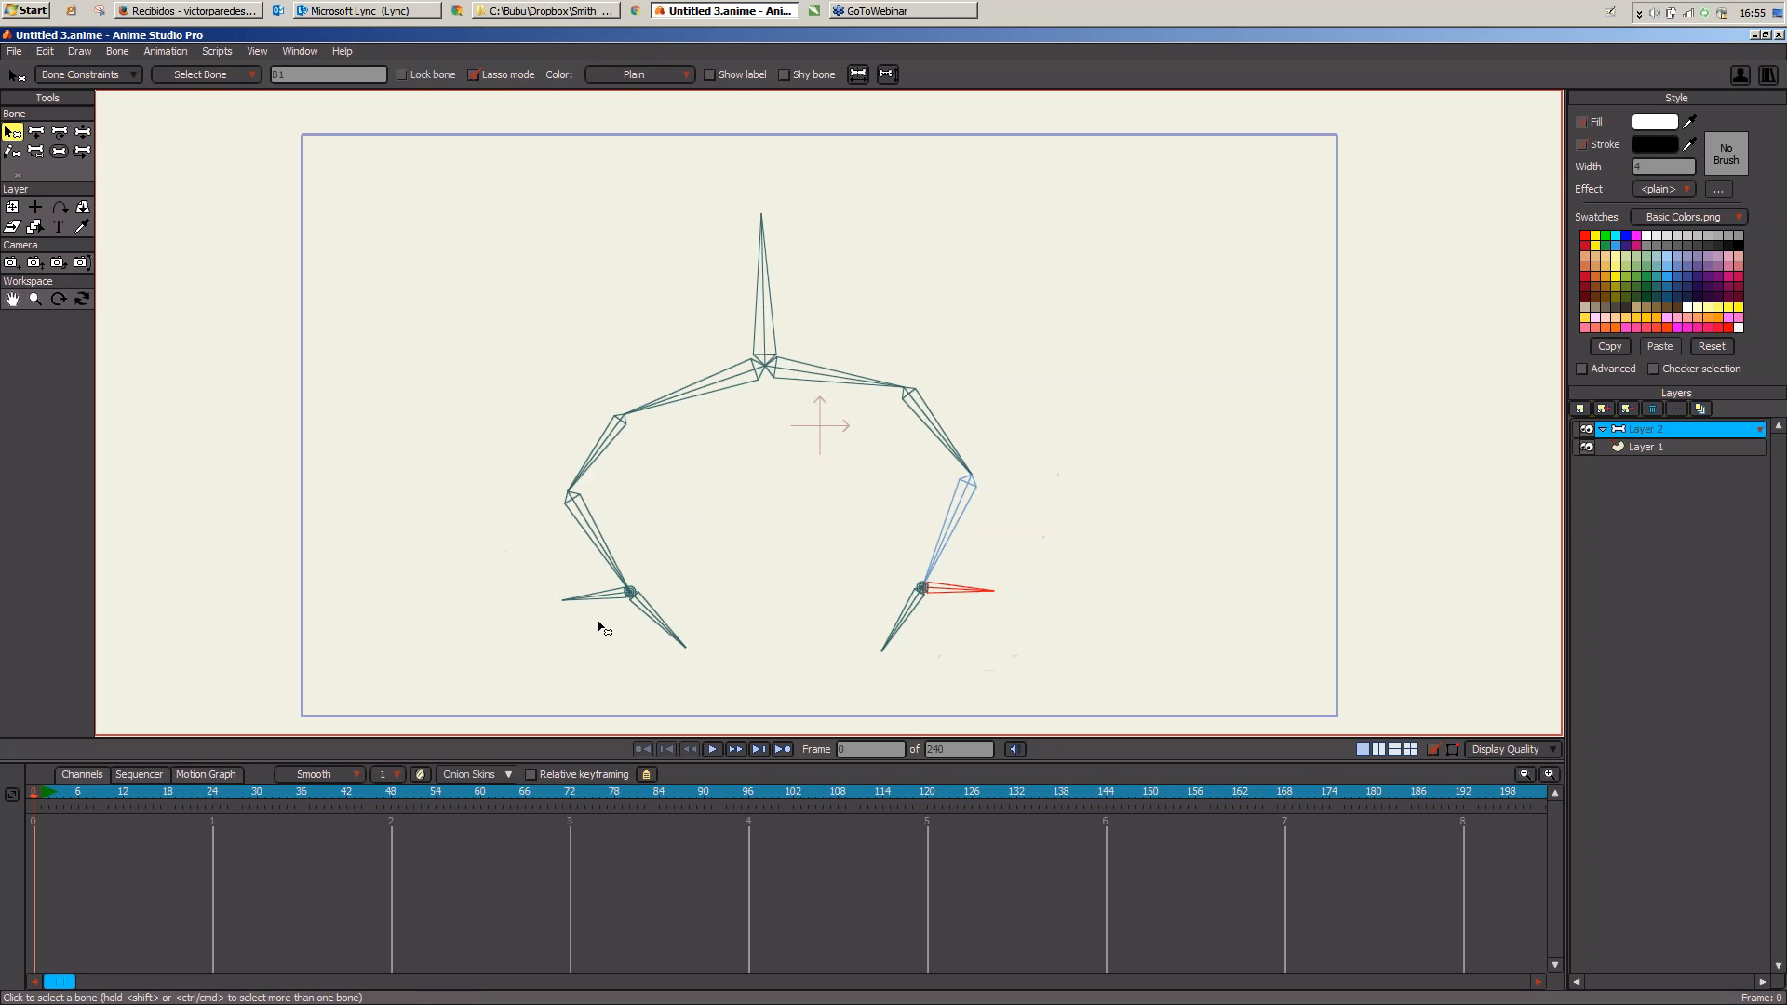
{"action": "left_click", "coordinate": [581, 594], "text": "shift"}
{"action": "left_click", "coordinate": [231, 74]}
{"action": "left_click", "coordinate": [93, 80]}
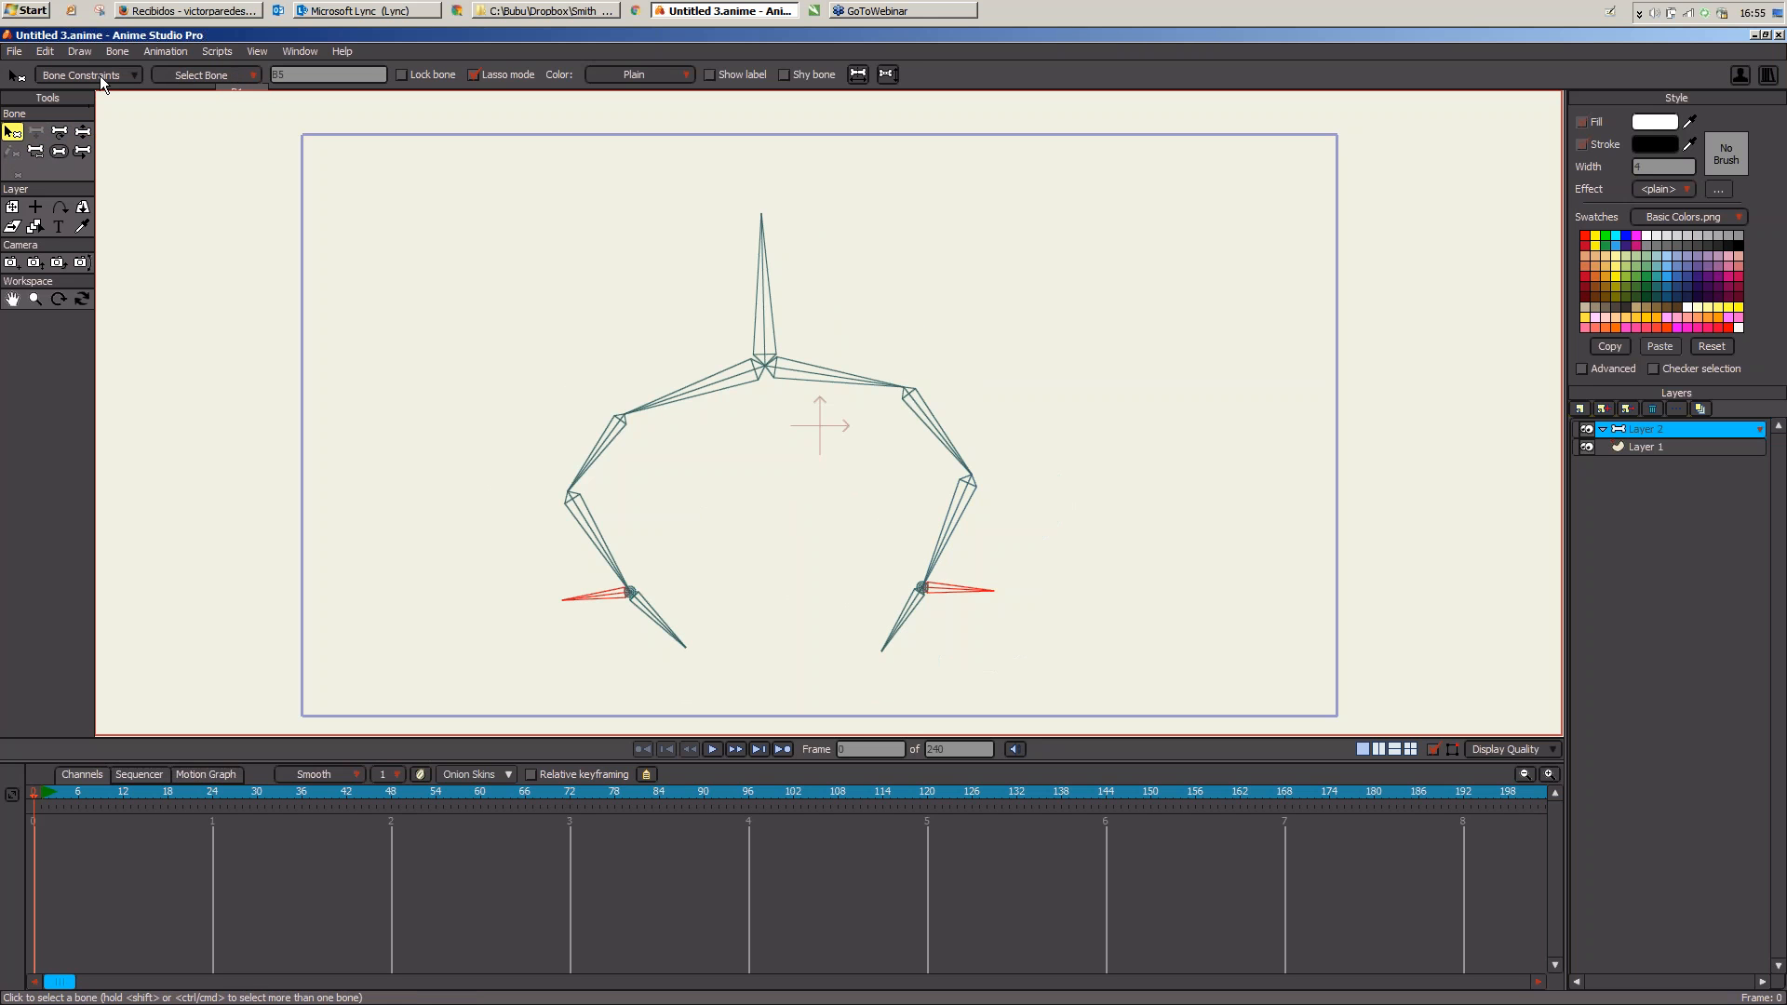
{"action": "left_click", "coordinate": [99, 75]}
{"action": "left_click", "coordinate": [253, 460]}
{"action": "key", "text": "z"}
{"action": "mouse_move", "coordinate": [788, 279]}
{"action": "left_mouse_down"}
{"action": "mouse_move", "coordinate": [782, 368]}
{"action": "mouse_move", "coordinate": [766, 303]}
{"action": "mouse_move", "coordinate": [790, 387]}
{"action": "mouse_move", "coordinate": [802, 323]}
{"action": "mouse_move", "coordinate": [822, 438]}
{"action": "mouse_move", "coordinate": [809, 344]}
{"action": "left_mouse_up"}
Step: Enable the Arc IK solver for the three left leg bones and compare both legs by moving their target bones
{"action": "left_click", "coordinate": [13, 132]}
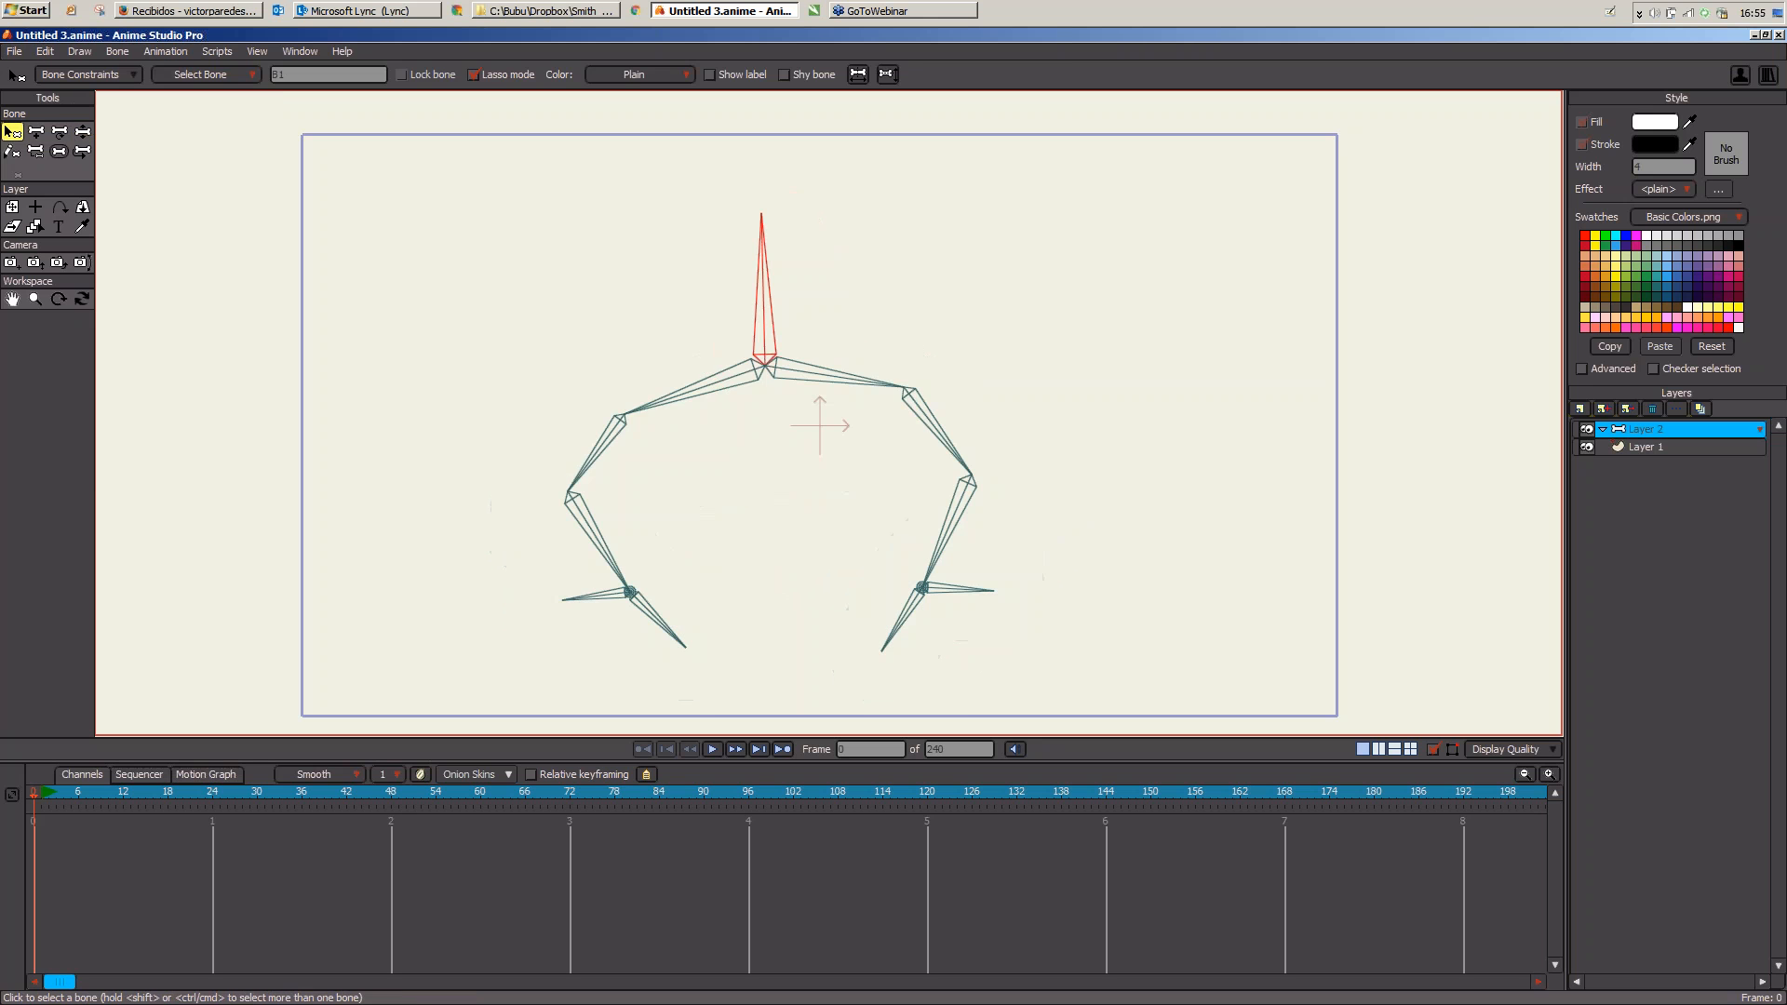
{"action": "left_click_drag", "start_coordinate": [738, 535], "coordinate": [562, 531]}
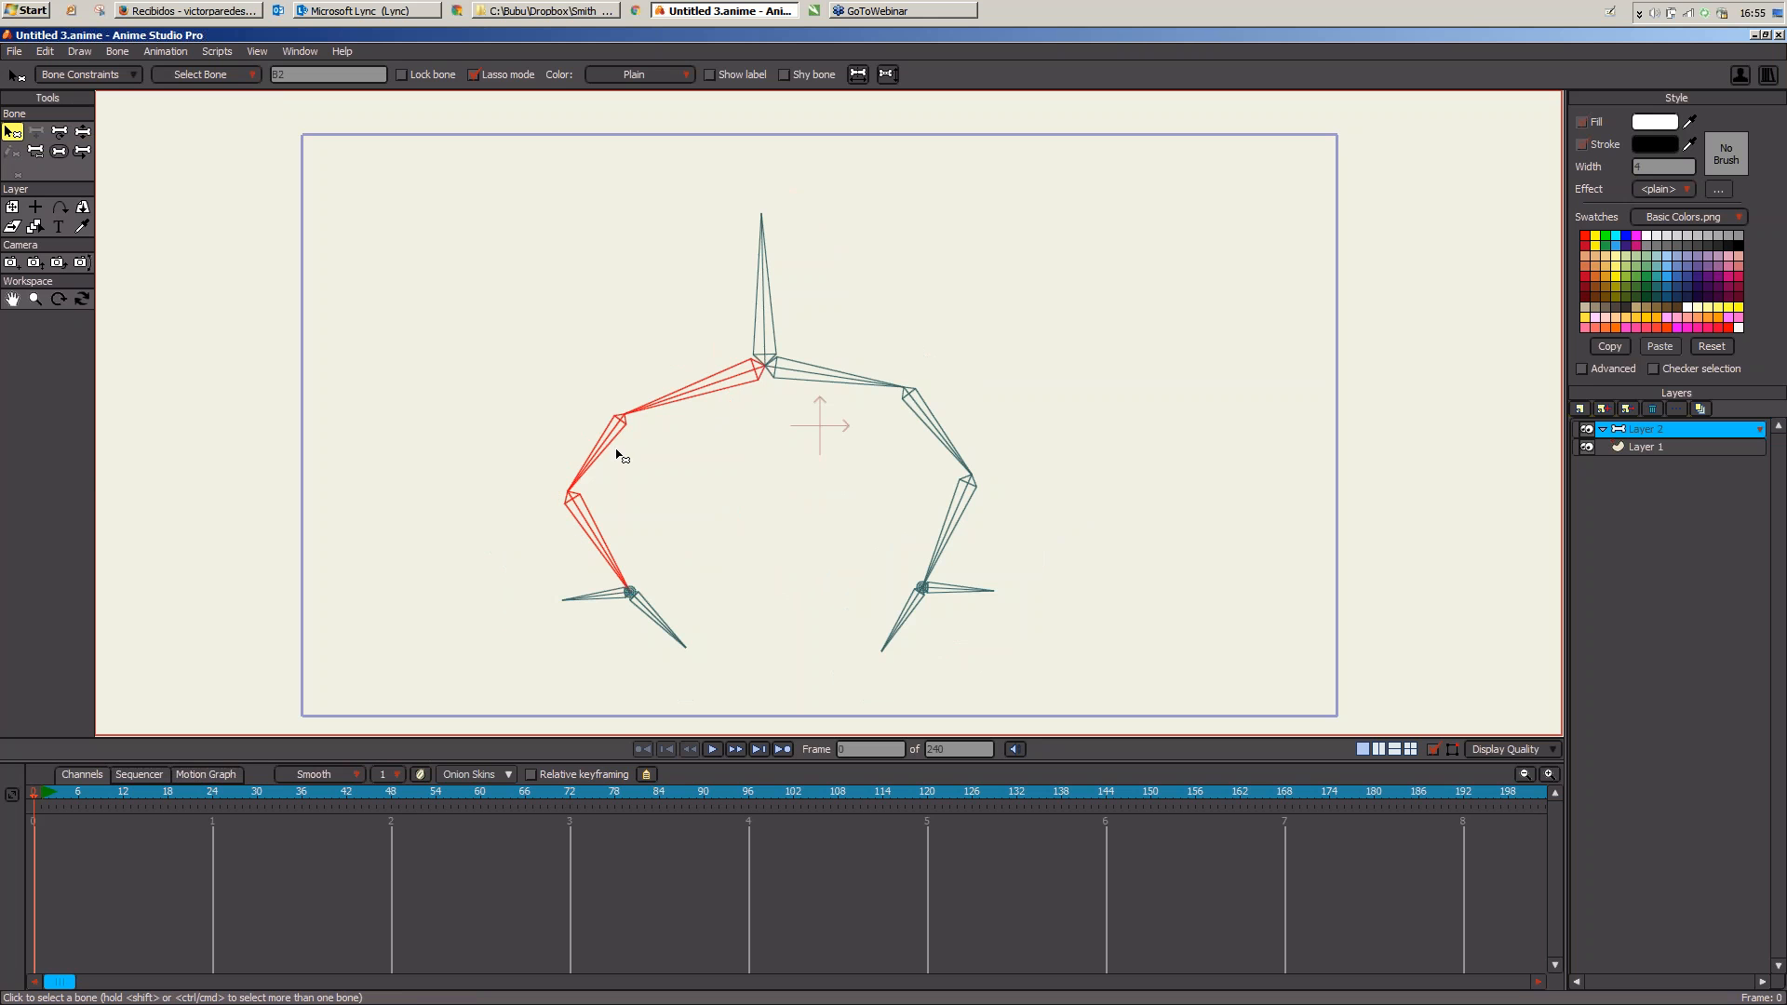
{"action": "left_click", "coordinate": [91, 76]}
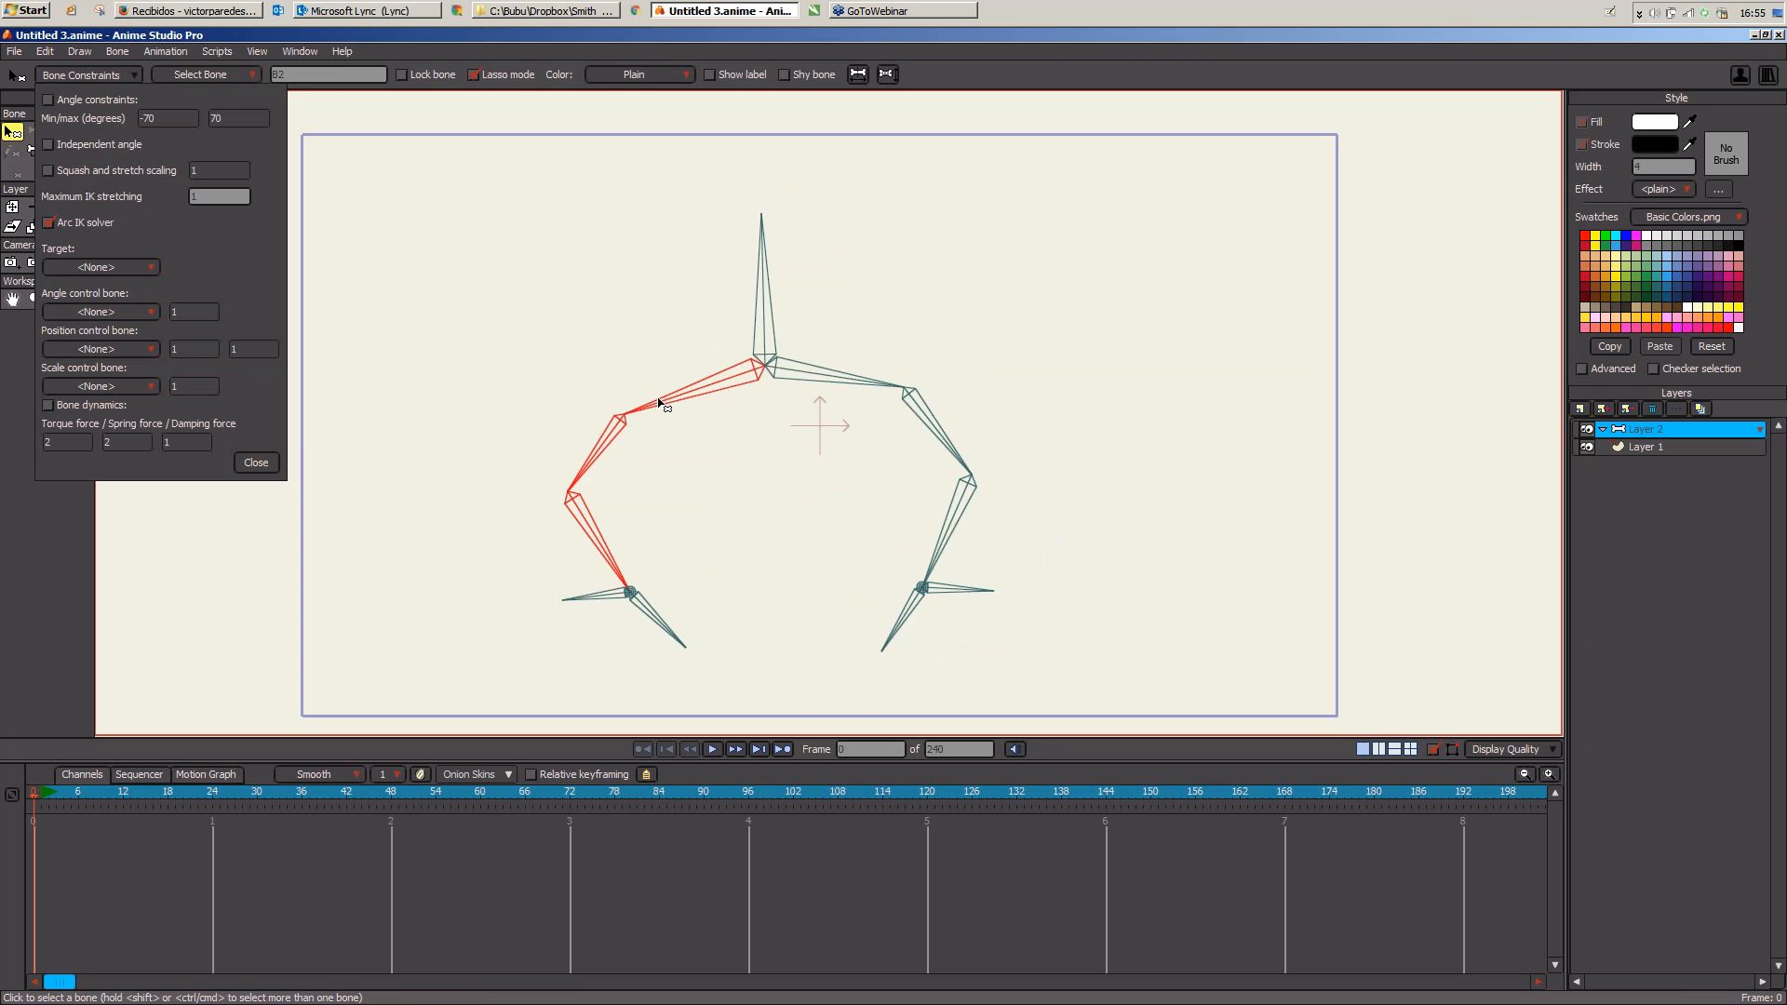
{"action": "left_click", "coordinate": [256, 463]}
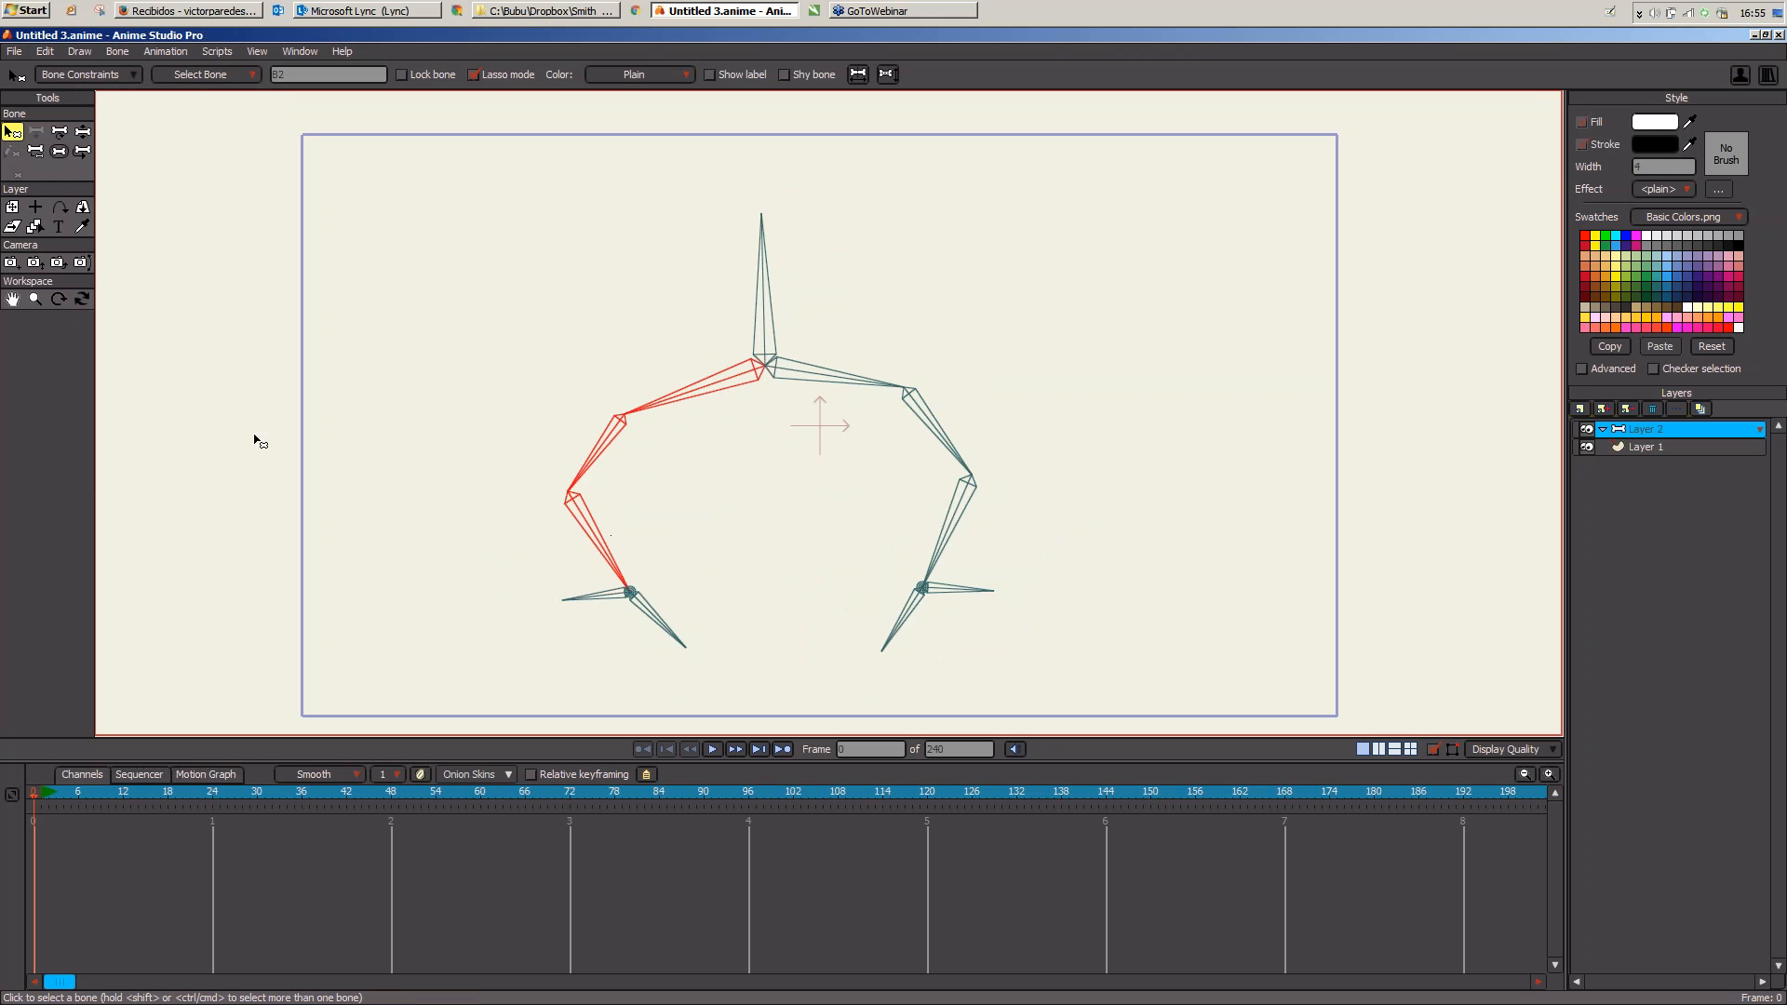
{"action": "left_click", "coordinate": [82, 132]}
{"action": "left_click_drag", "start_coordinate": [687, 630], "coordinate": [693, 478]}
{"action": "mouse_move", "coordinate": [911, 653]}
{"action": "left_mouse_down"}
{"action": "mouse_move", "coordinate": [889, 470]}
{"action": "mouse_move", "coordinate": [882, 534]}
{"action": "mouse_move", "coordinate": [918, 415]}
{"action": "mouse_move", "coordinate": [875, 609]}
{"action": "left_mouse_up"}
Step: Lower the body bone at frame 17, raise it at frame 24, and scrub back to frame 16
{"action": "left_click", "coordinate": [144, 789]}
{"action": "left_click_drag", "start_coordinate": [144, 790], "coordinate": [161, 790]}
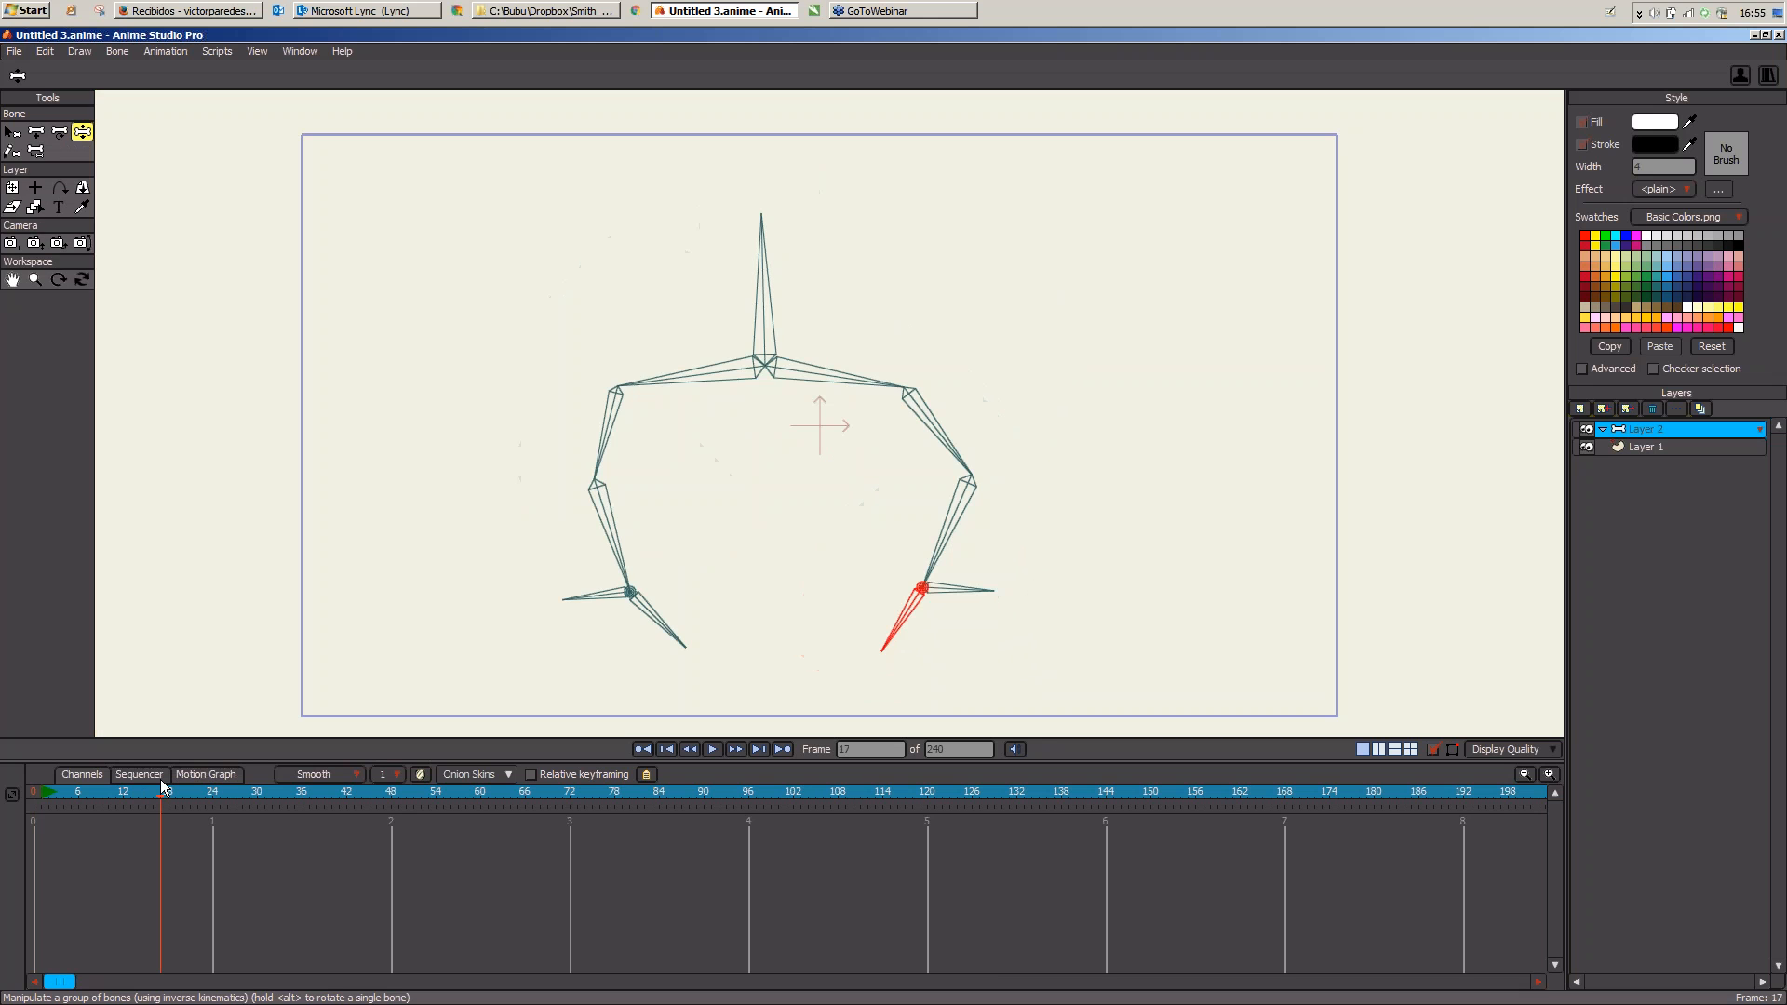
{"action": "left_click_drag", "start_coordinate": [787, 296], "coordinate": [781, 436]}
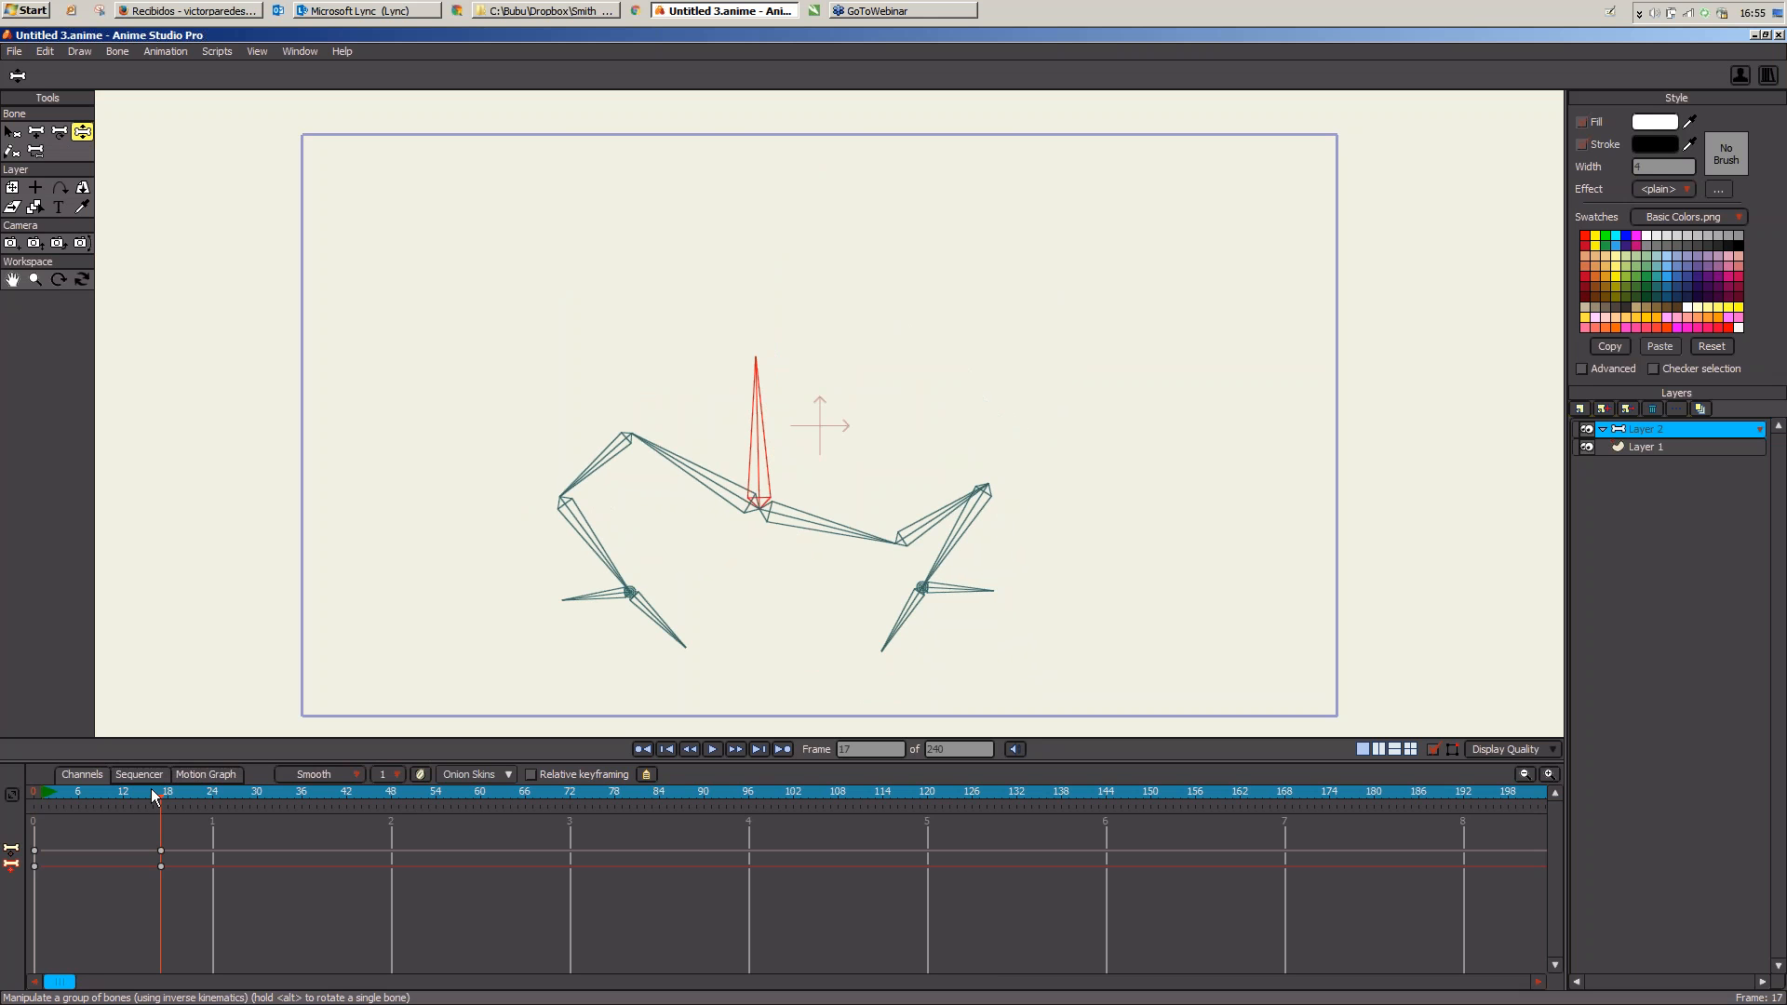
{"action": "left_click_drag", "start_coordinate": [159, 791], "coordinate": [213, 798]}
{"action": "left_click_drag", "start_coordinate": [756, 426], "coordinate": [750, 250]}
{"action": "left_click_drag", "start_coordinate": [199, 790], "coordinate": [153, 798]}
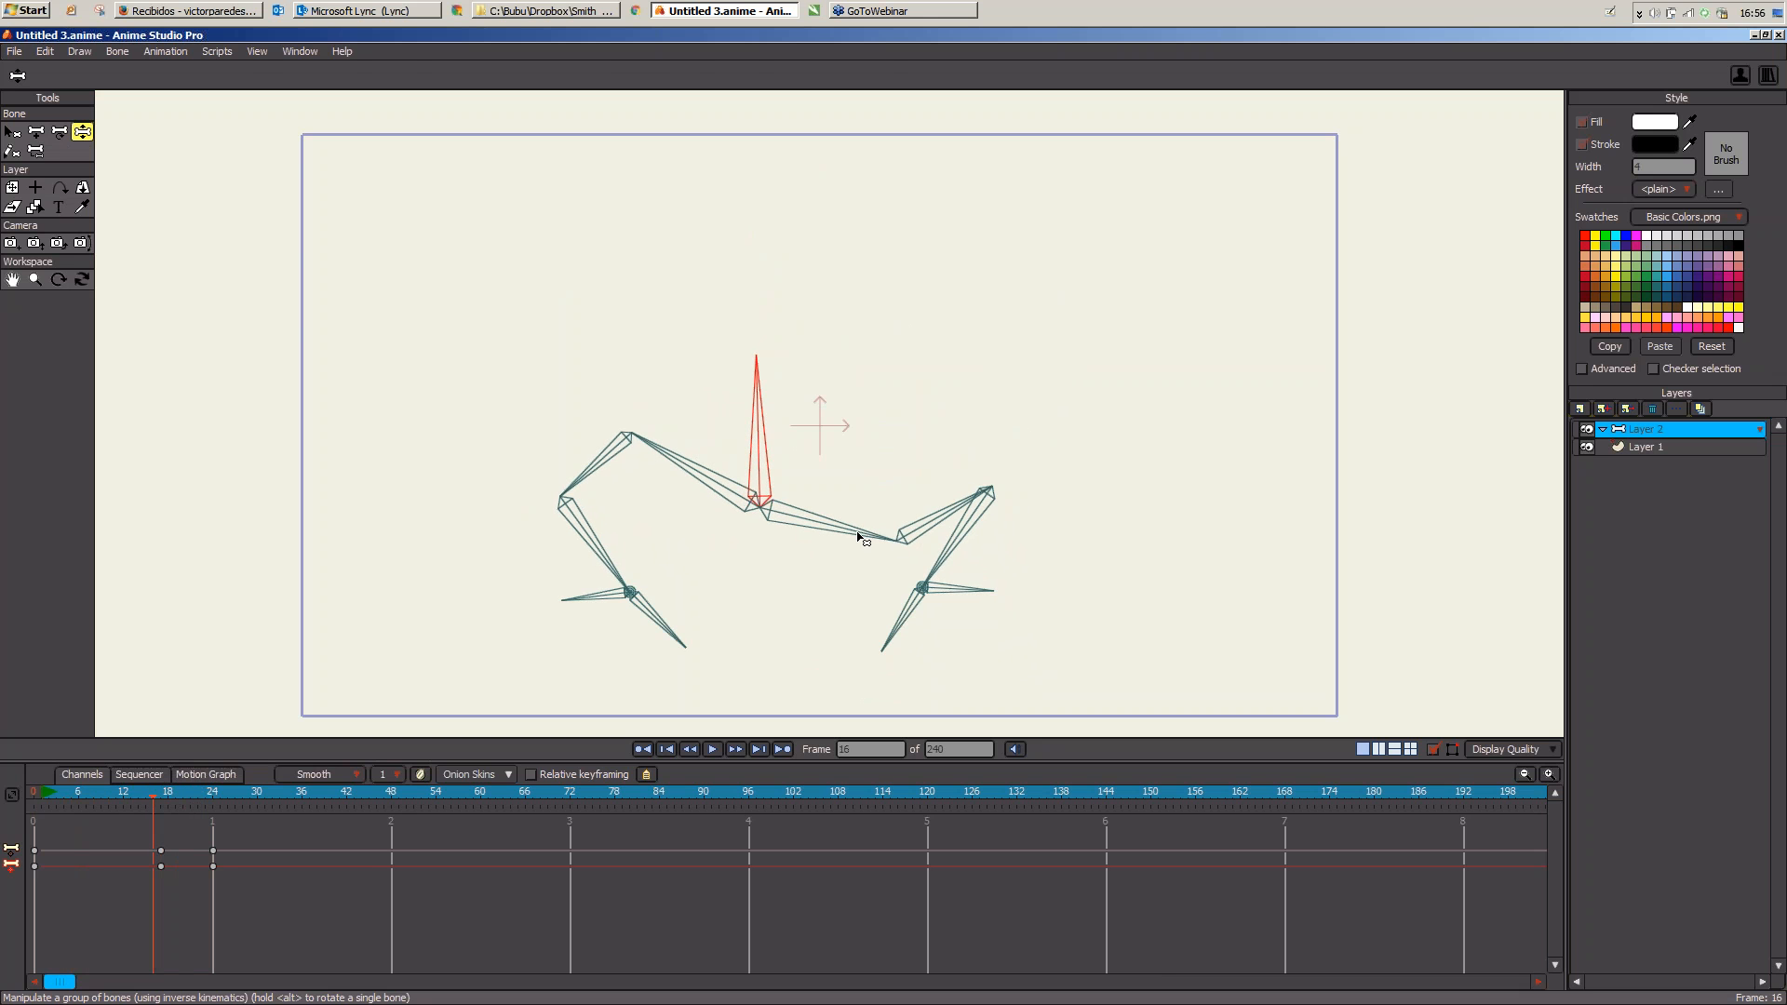
Step: Try rotating the right upper leg bone upward at frame 16, and delete the animation keyframes
{"action": "left_click", "coordinate": [62, 134]}
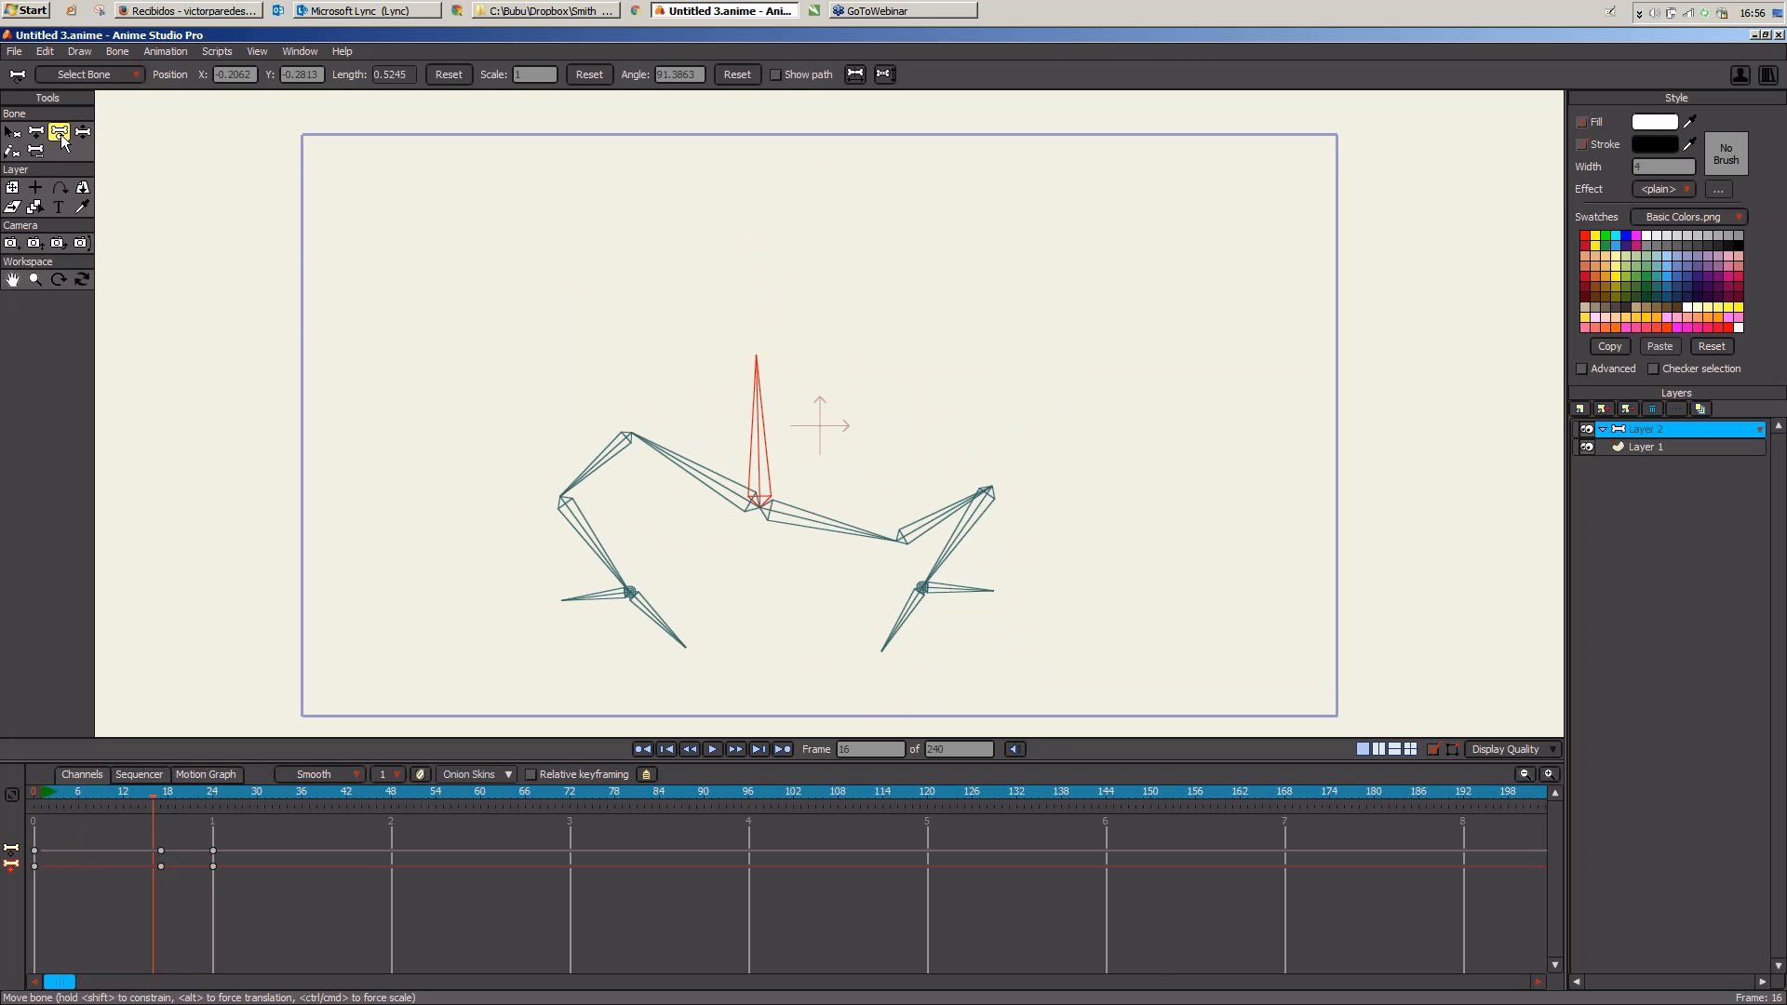
{"action": "left_click_drag", "start_coordinate": [845, 530], "coordinate": [837, 462]}
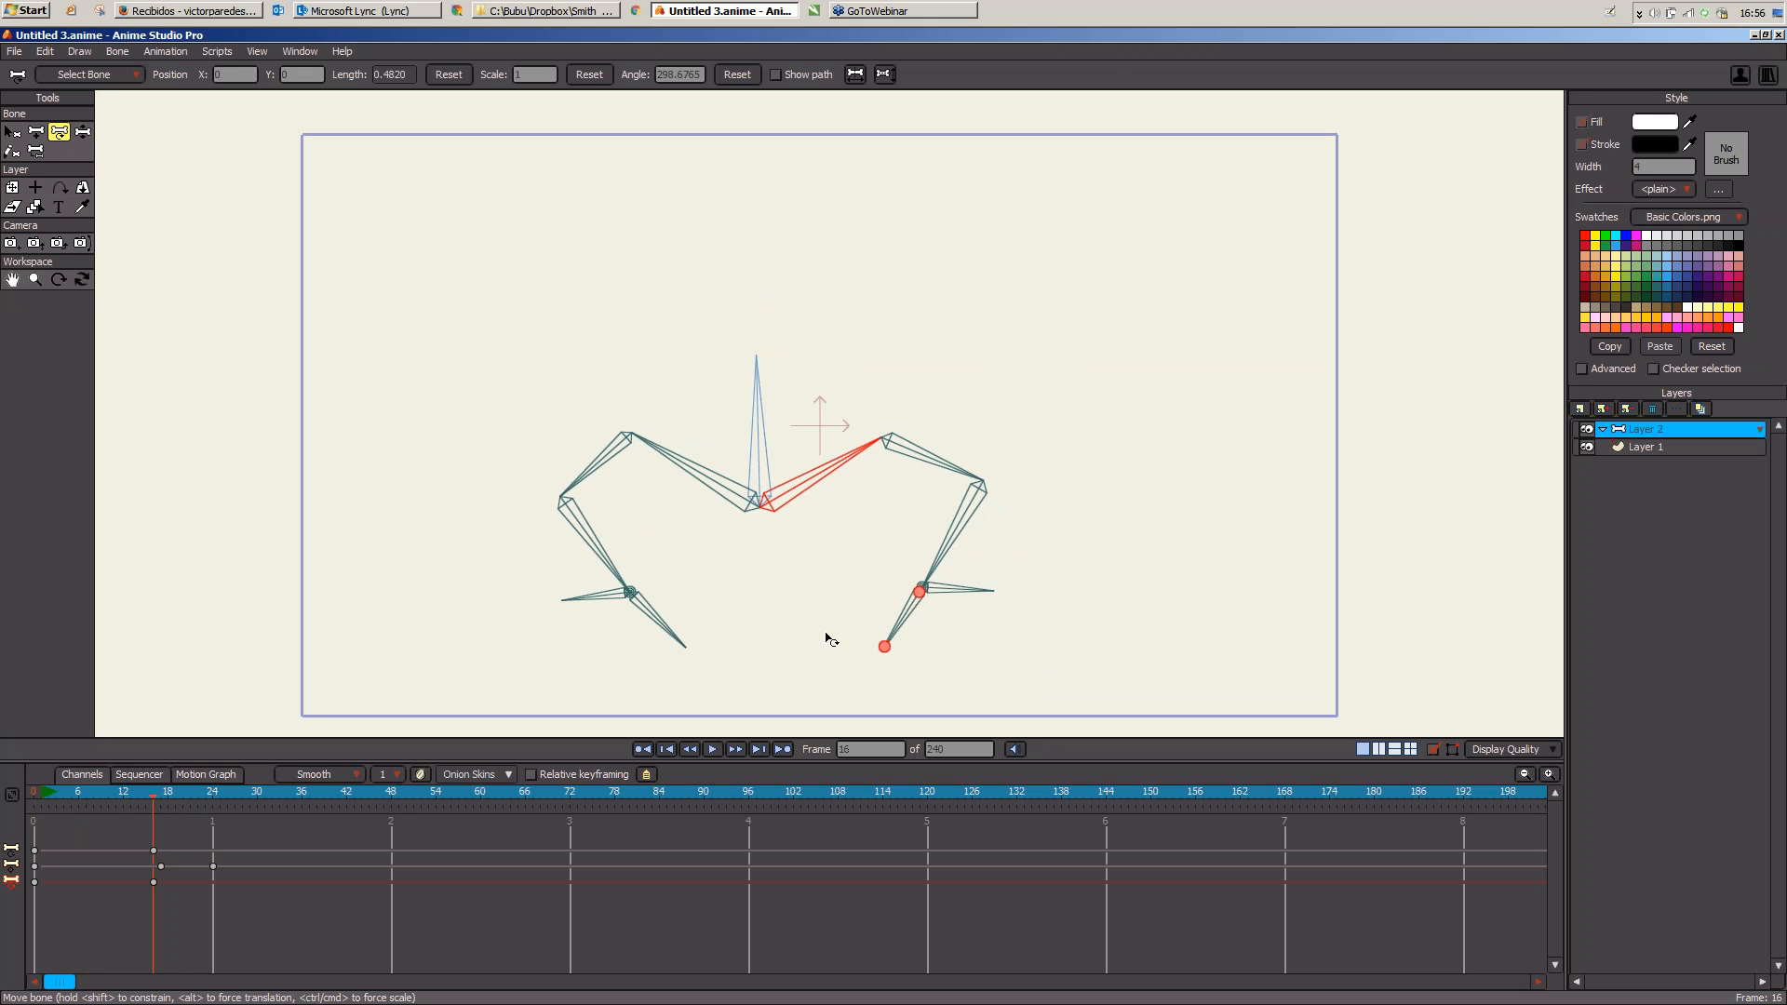
{"action": "left_click_drag", "start_coordinate": [139, 902], "coordinate": [254, 819]}
{"action": "key", "text": "Delete"}
Step: At frame 16, lower the body bone and swing the right upper leg bone upward
{"action": "key", "text": "z"}
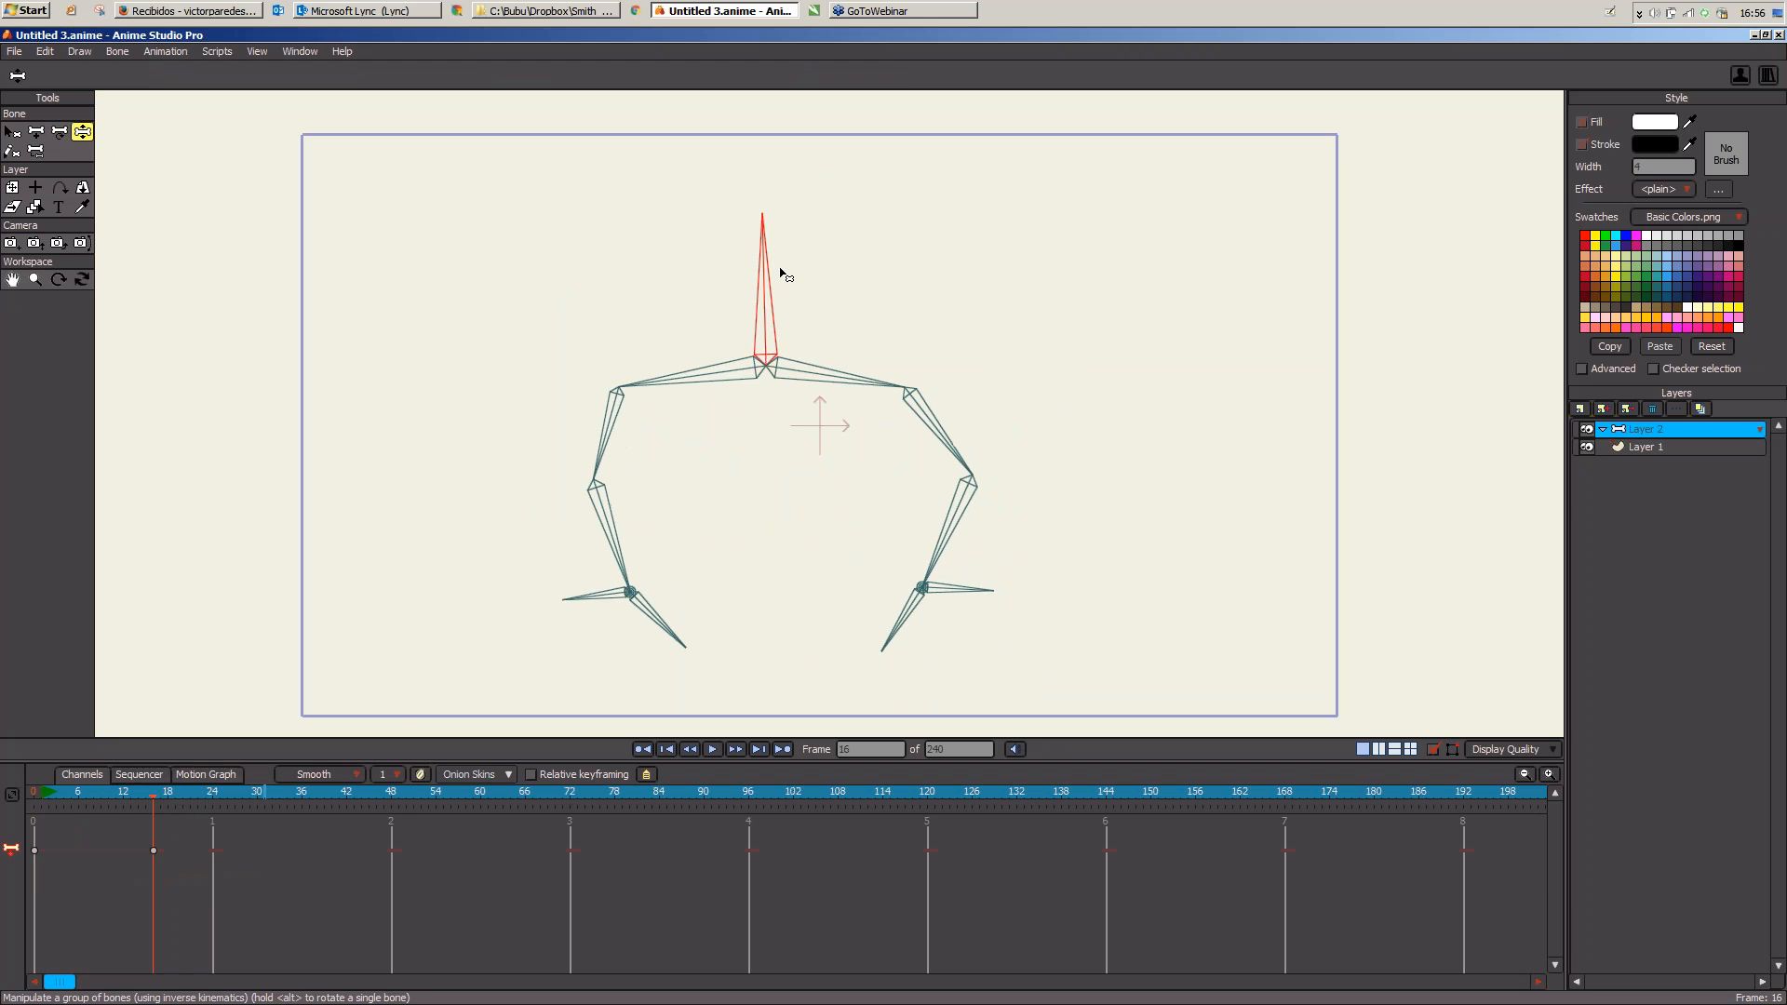
{"action": "left_click_drag", "start_coordinate": [778, 267], "coordinate": [744, 382]}
{"action": "left_click_drag", "start_coordinate": [854, 482], "coordinate": [849, 402]}
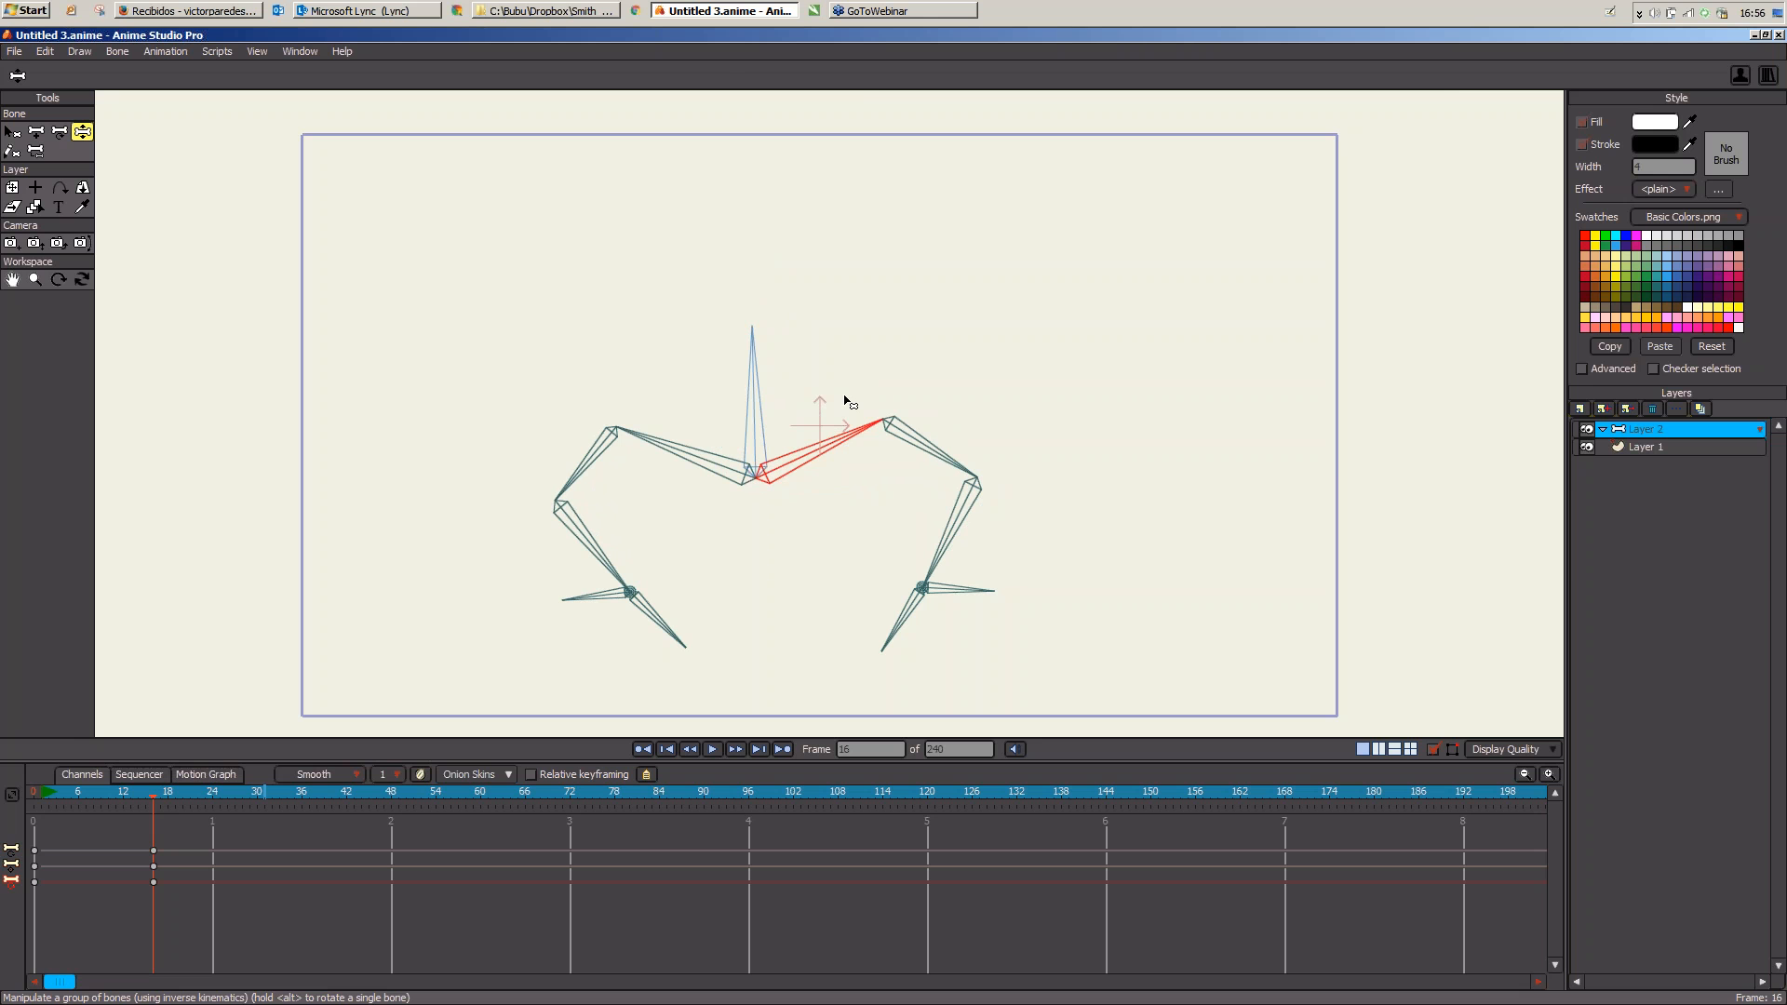
Step: Switch back to camel_no_bones_1.anime and delete all keyframes of the Camel layer
{"action": "key", "text": "ctrl+Tab"}
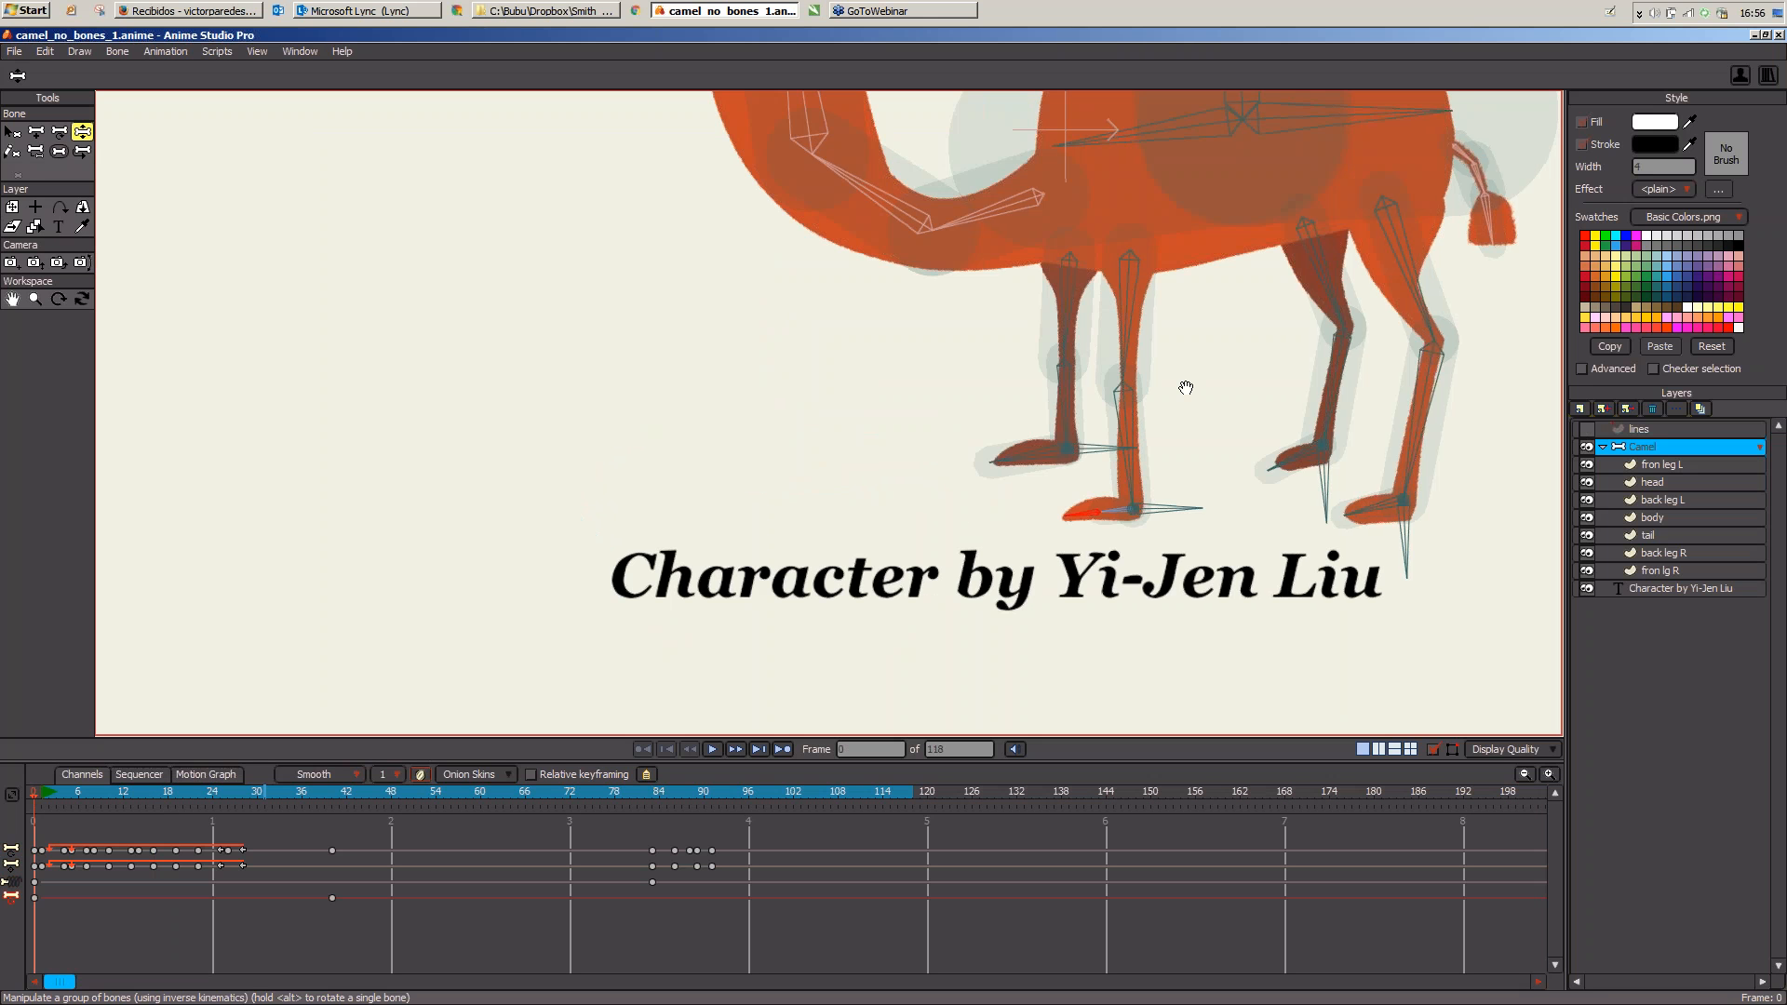
{"action": "scroll", "coordinate": [1186, 387], "scroll_direction": "down", "scroll_amount": 6}
{"action": "left_click_drag", "start_coordinate": [894, 418], "coordinate": [766, 535]}
{"action": "scroll", "coordinate": [808, 531], "scroll_direction": "up", "scroll_amount": 1}
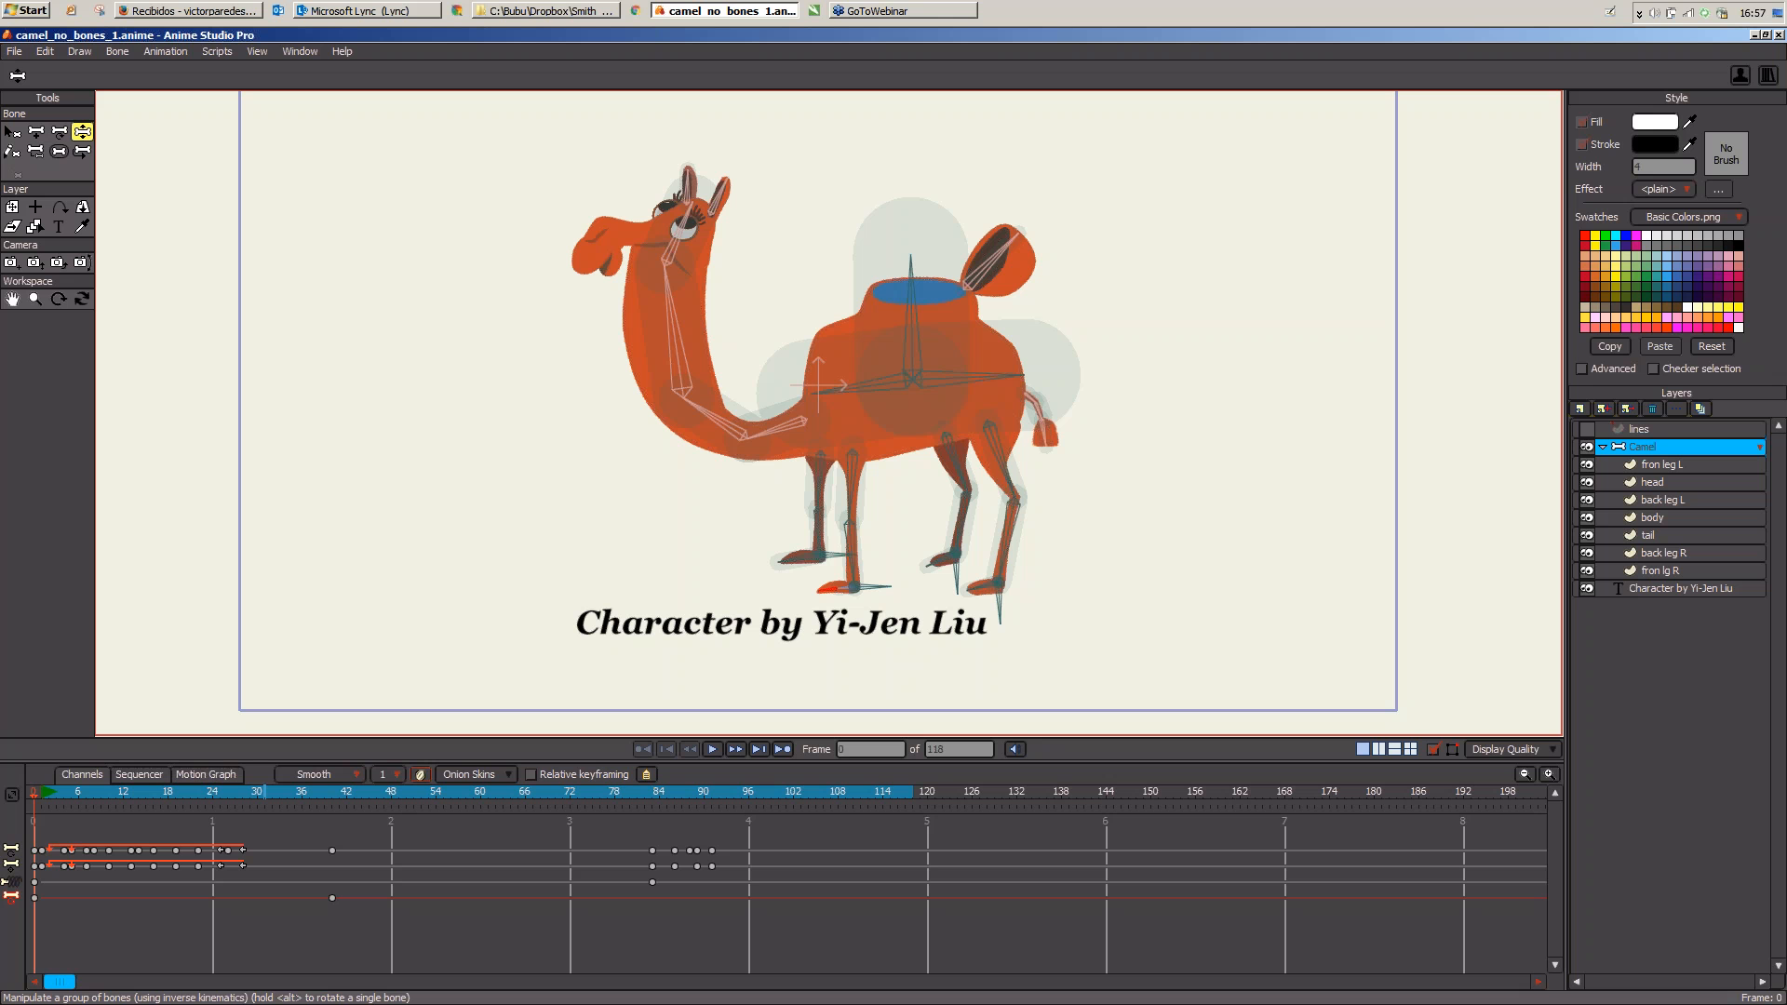
{"action": "left_click_drag", "start_coordinate": [756, 823], "coordinate": [484, 889]}
{"action": "left_click_drag", "start_coordinate": [819, 840], "coordinate": [78, 894]}
{"action": "key", "text": "Delete"}
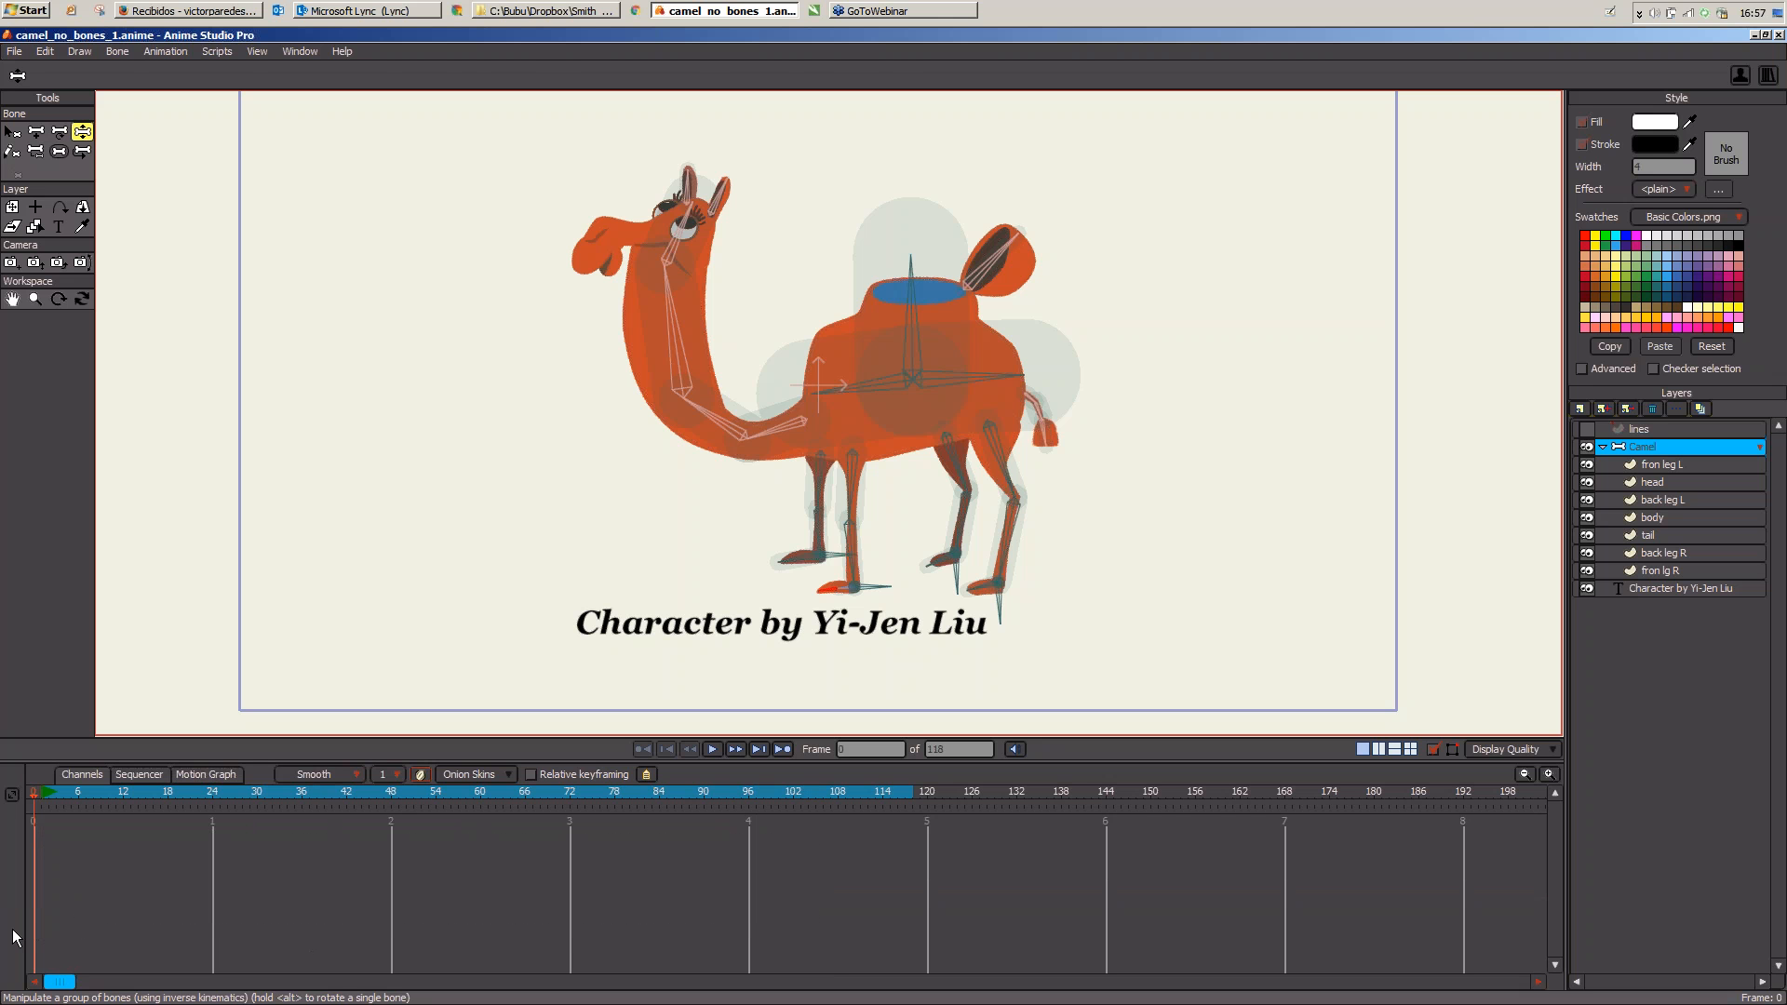
Step: Select the camel's neck and head bones and turn off their bone dynamics
{"action": "left_click", "coordinate": [14, 132]}
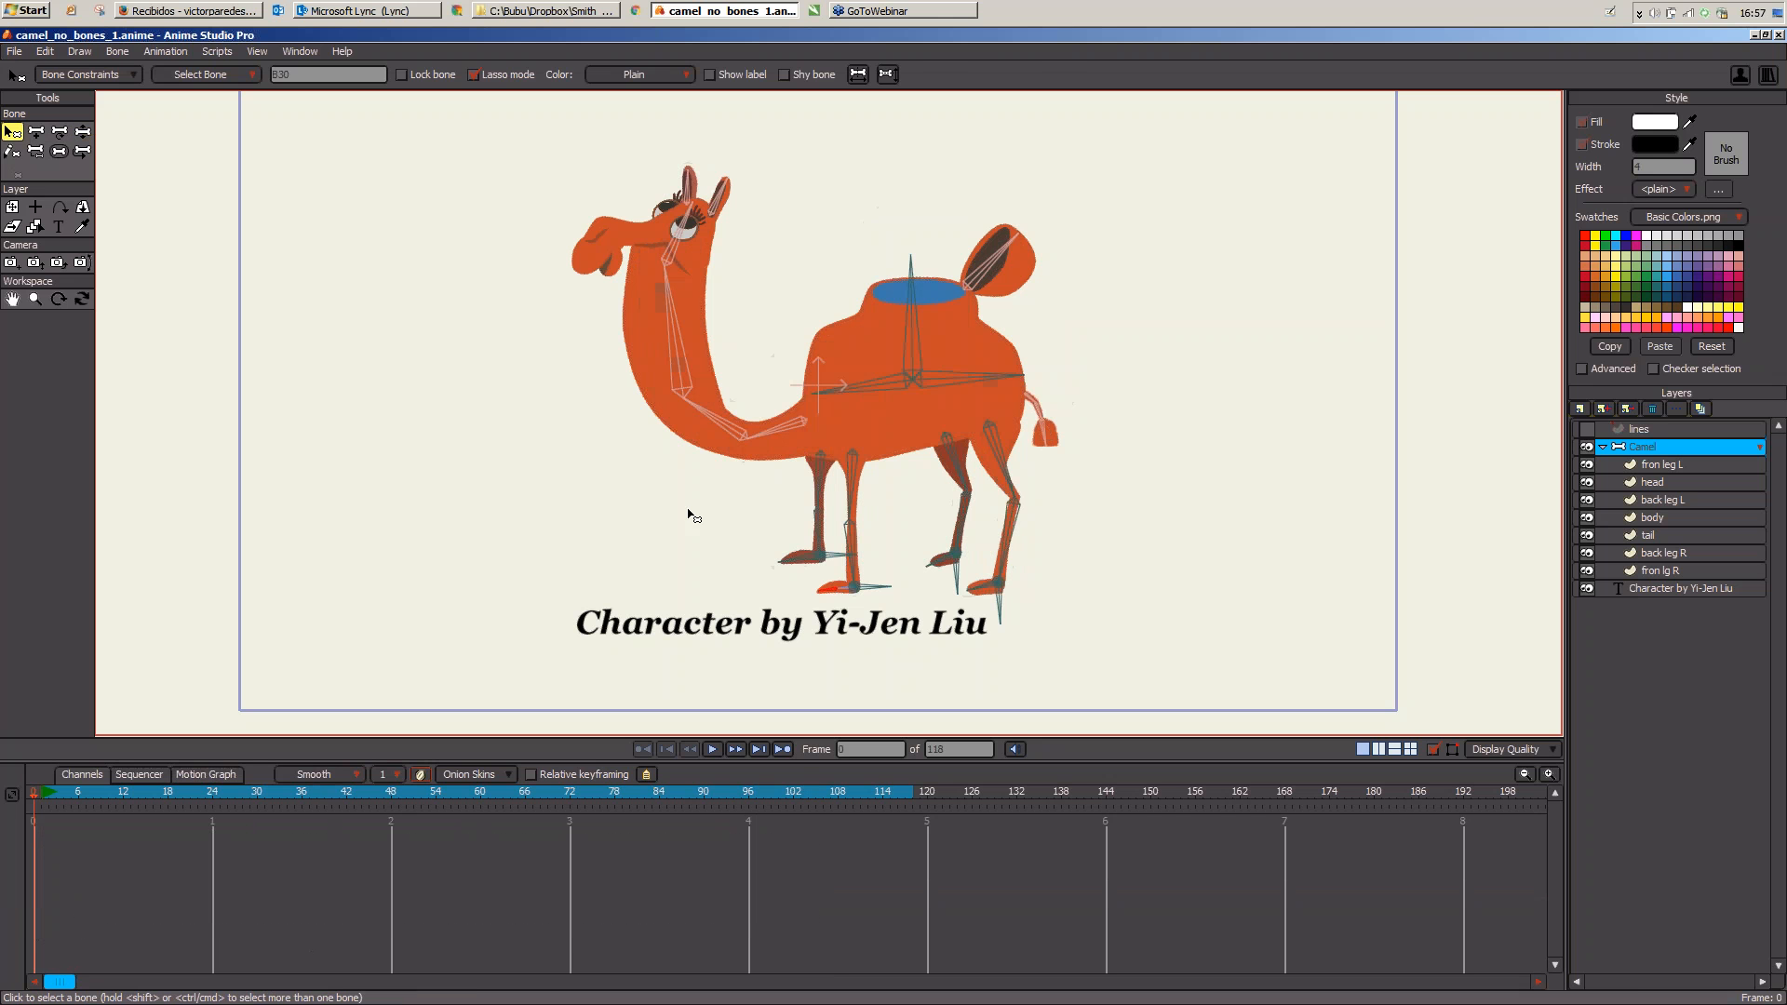
{"action": "mouse_move", "coordinate": [700, 511]}
{"action": "left_mouse_down"}
{"action": "mouse_move", "coordinate": [792, 435]}
{"action": "mouse_move", "coordinate": [749, 172]}
{"action": "mouse_move", "coordinate": [717, 152]}
{"action": "mouse_move", "coordinate": [772, 483]}
{"action": "mouse_move", "coordinate": [788, 451]}
{"action": "left_mouse_up"}
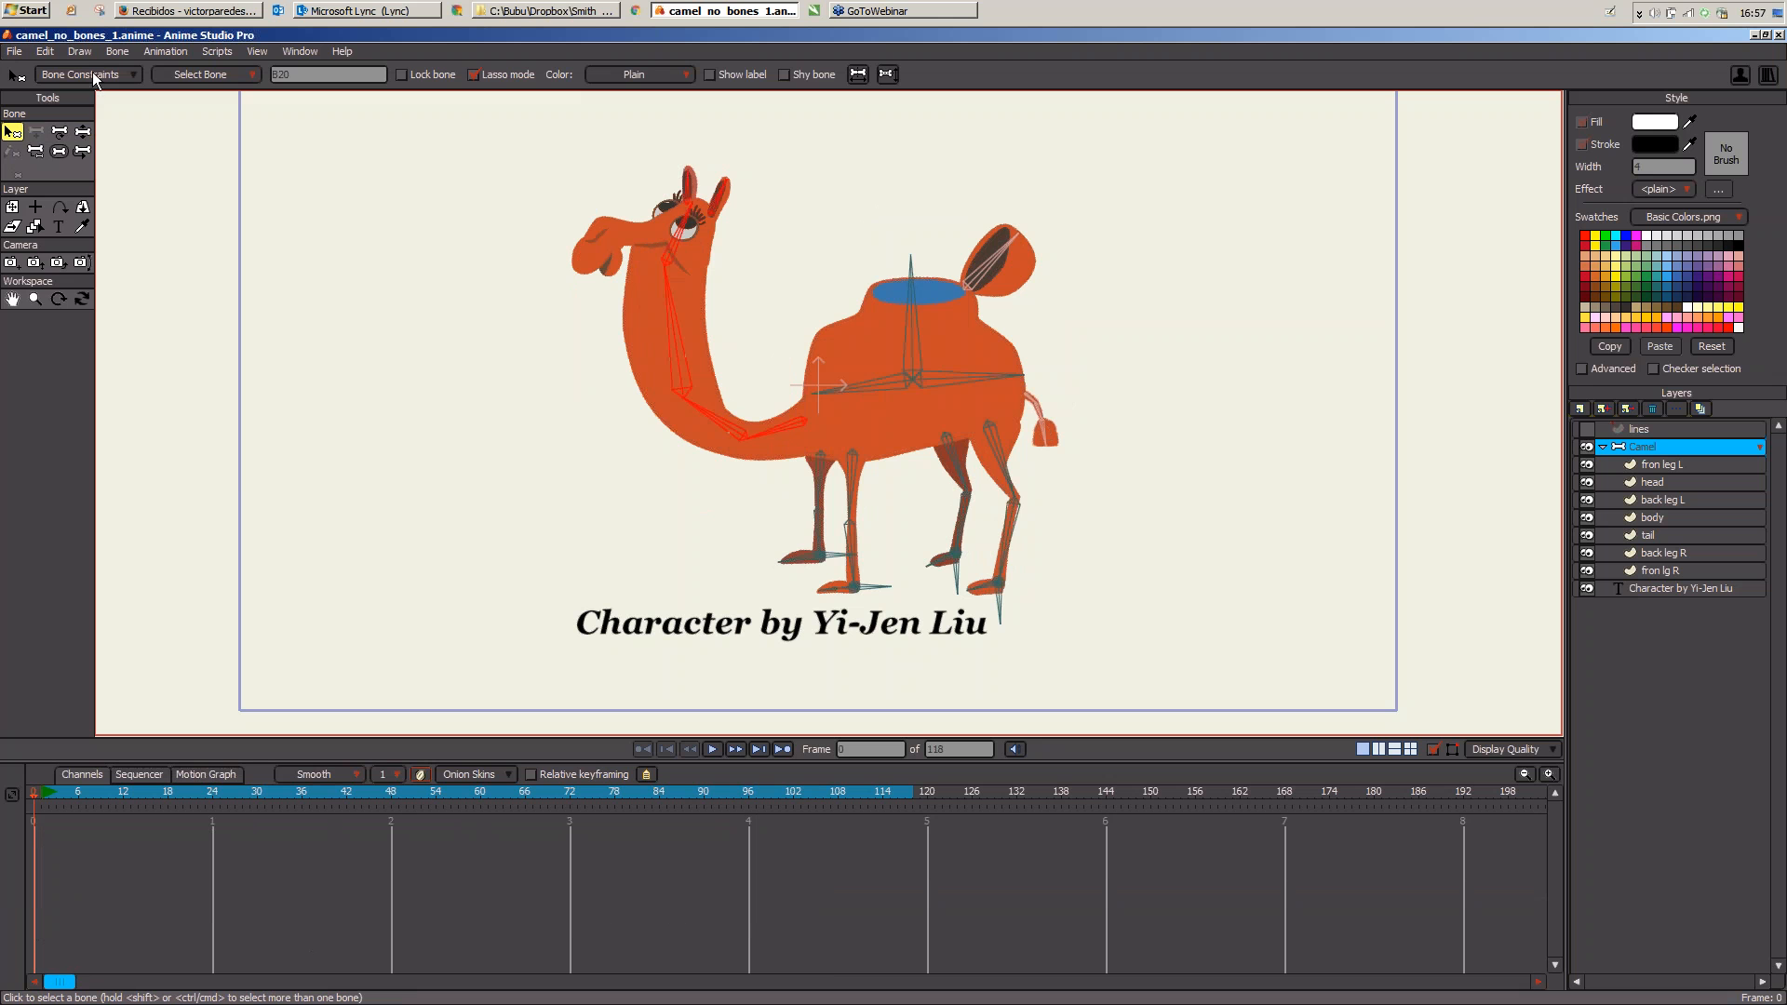
{"action": "left_click", "coordinate": [92, 73]}
{"action": "left_click", "coordinate": [49, 405]}
{"action": "left_click", "coordinate": [253, 462]}
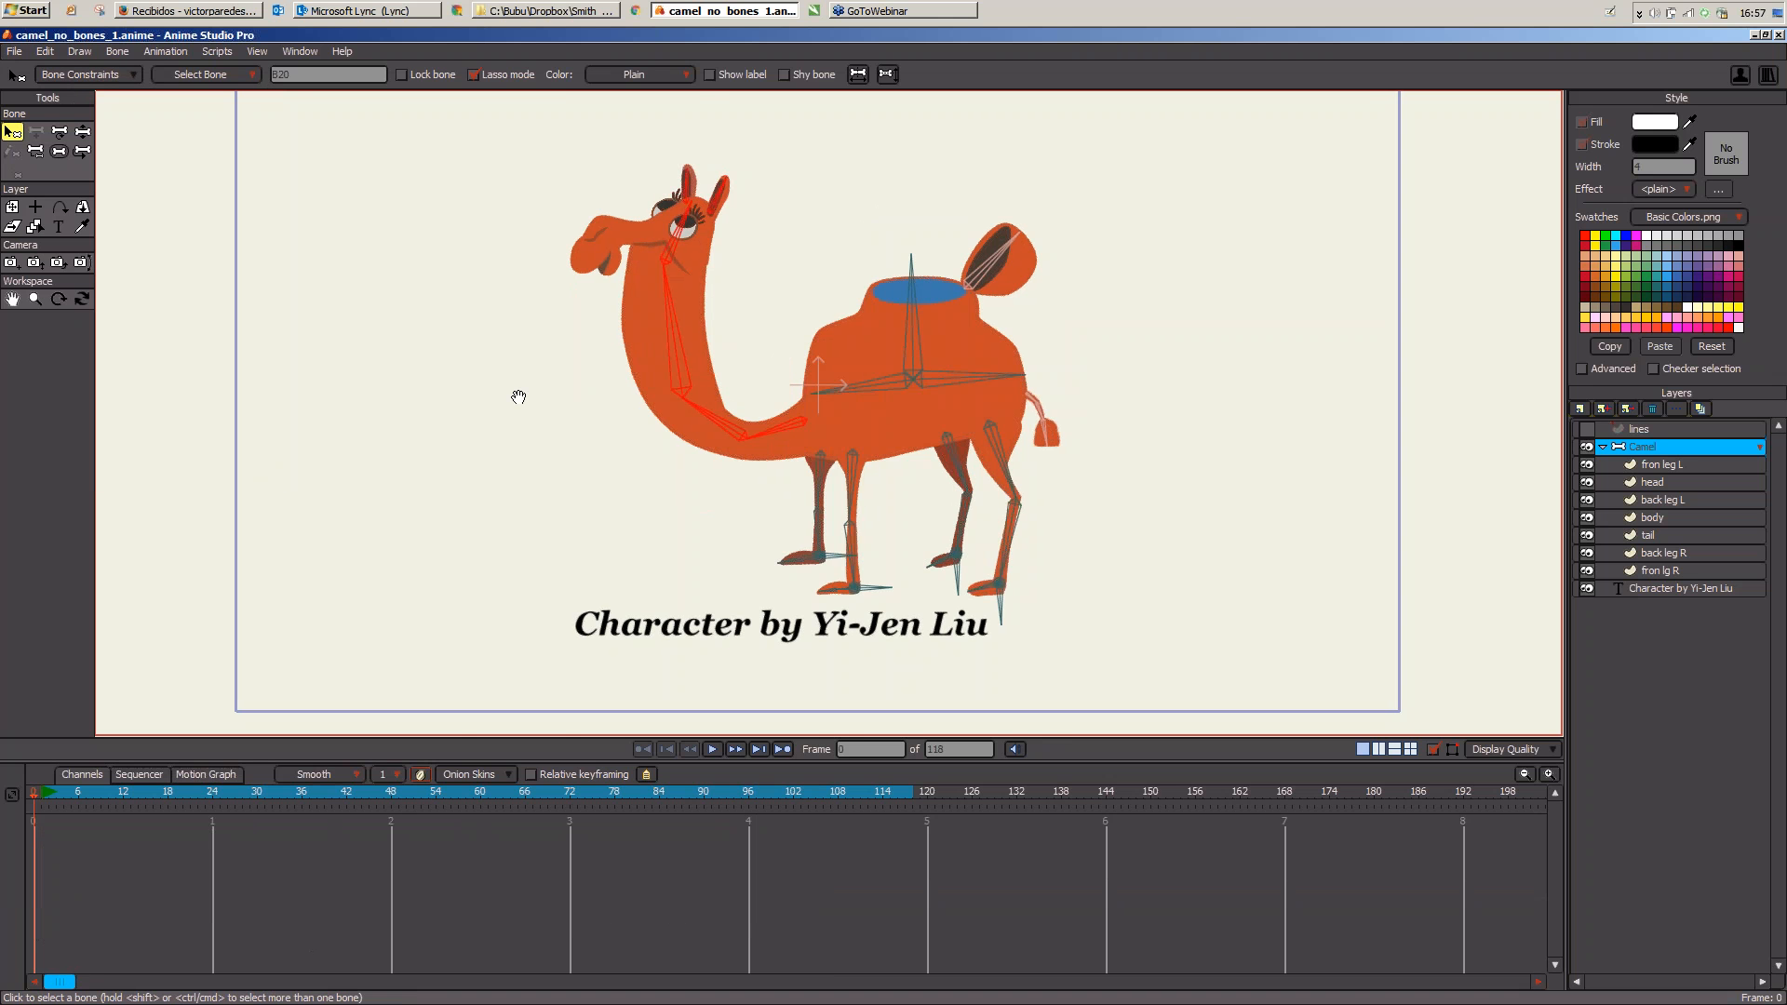
Step: Add a separate horizontal bone at the top of the camel's neck and make it the upper neck bone's target
{"action": "scroll", "coordinate": [519, 397], "scroll_direction": "up", "scroll_amount": 4}
{"action": "left_click", "coordinate": [606, 239]}
{"action": "key", "text": "a"}
{"action": "left_click_drag", "start_coordinate": [588, 193], "coordinate": [681, 194]}
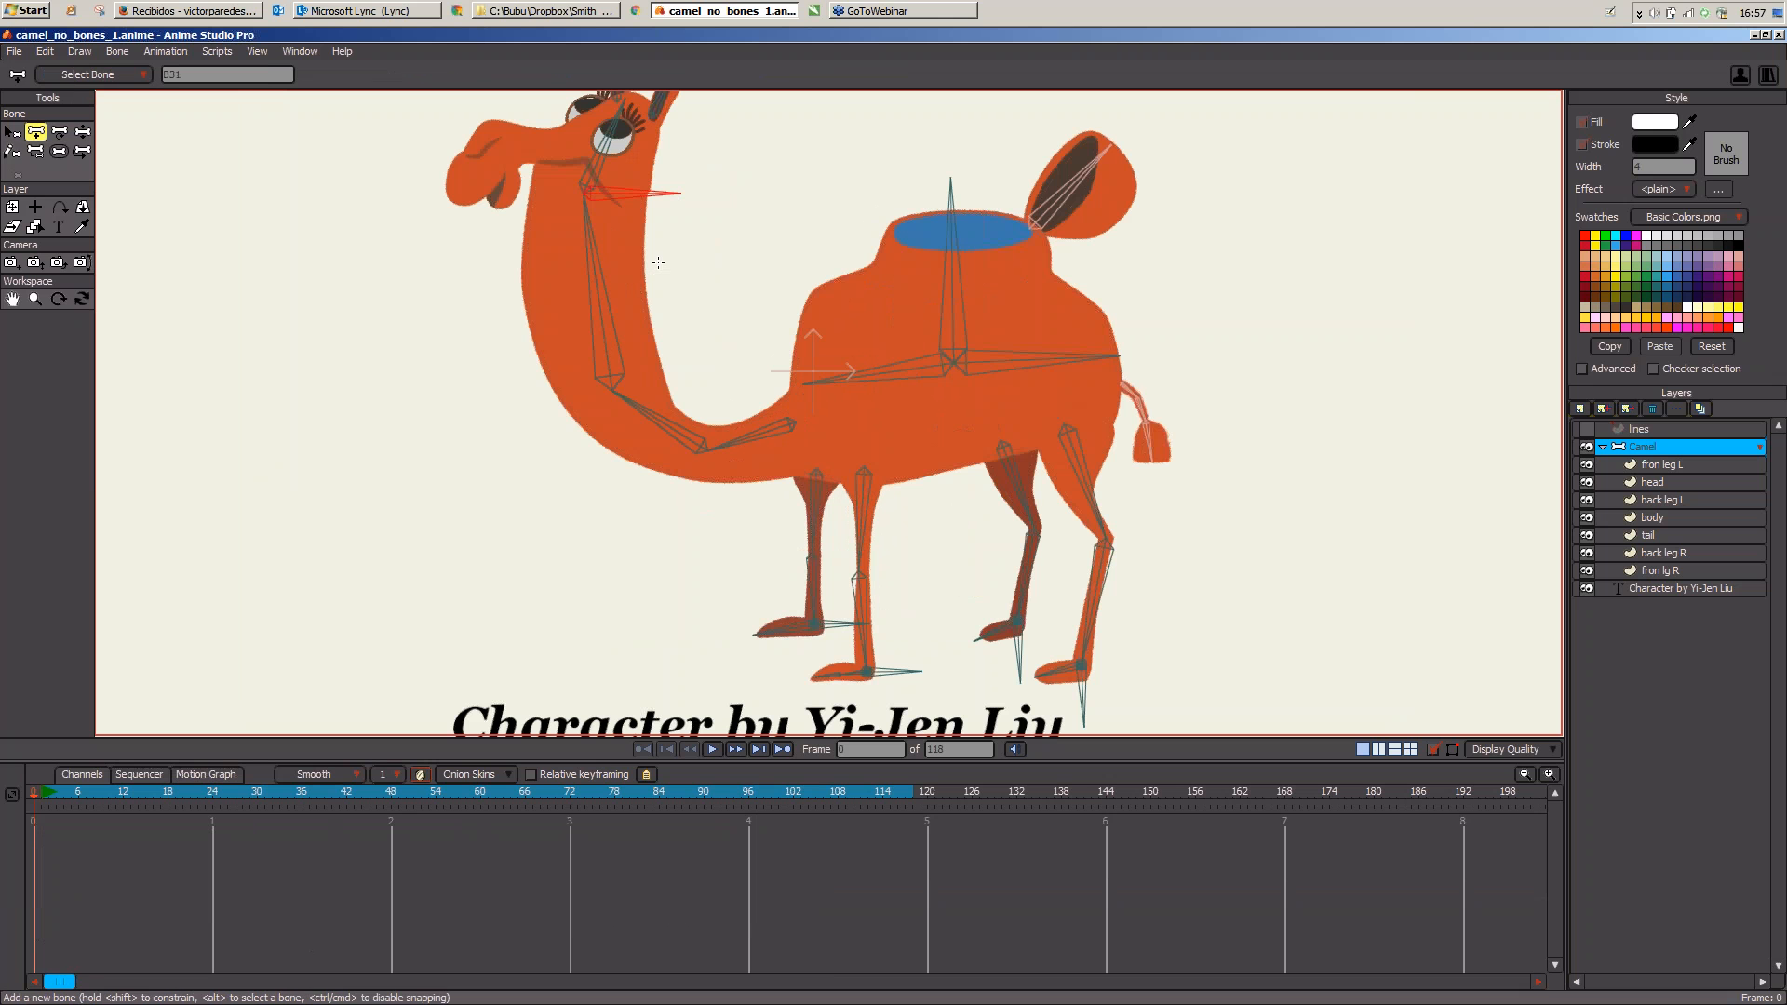
{"action": "key", "text": "p"}
{"action": "left_click", "coordinate": [590, 228], "text": "alt"}
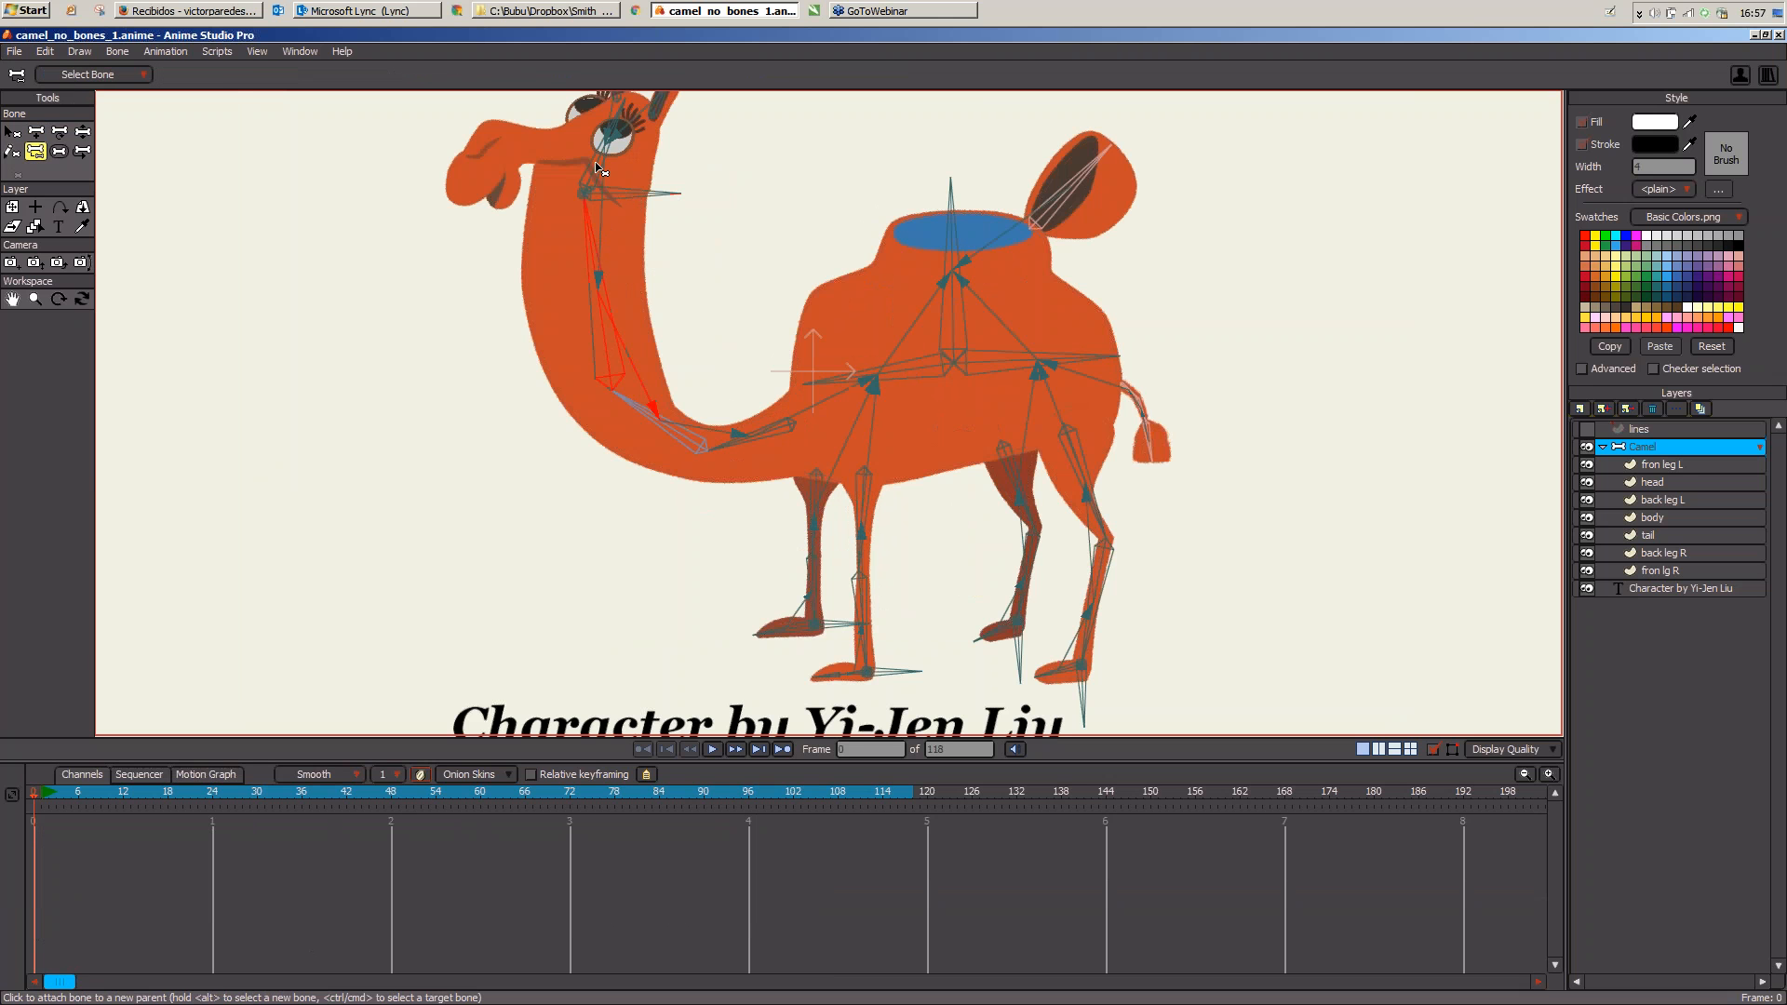
Step: Turn on Independent angle in the bone constraints of the camel's head bone
{"action": "key", "text": "b"}
{"action": "left_click", "coordinate": [598, 164]}
{"action": "left_click", "coordinate": [88, 74]}
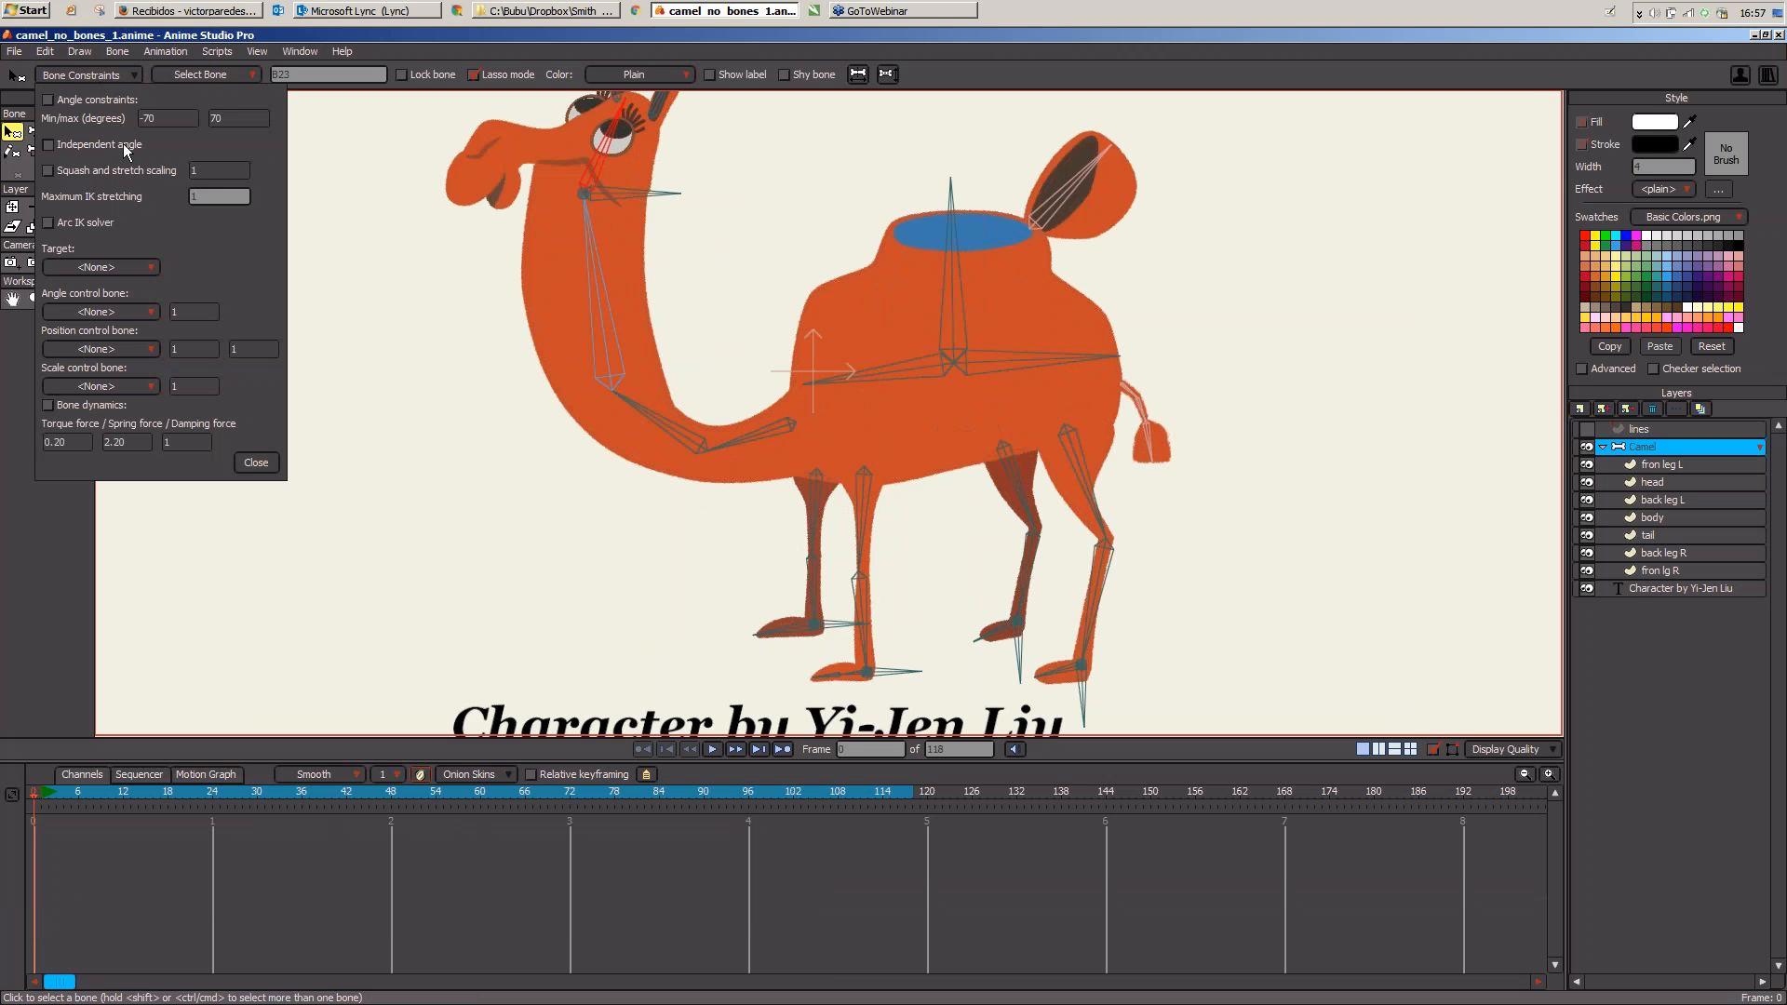
{"action": "left_click", "coordinate": [256, 463]}
Step: Test the rig at frame 0 by manipulating the neck's target bone and the upright body bone
{"action": "key", "text": "z"}
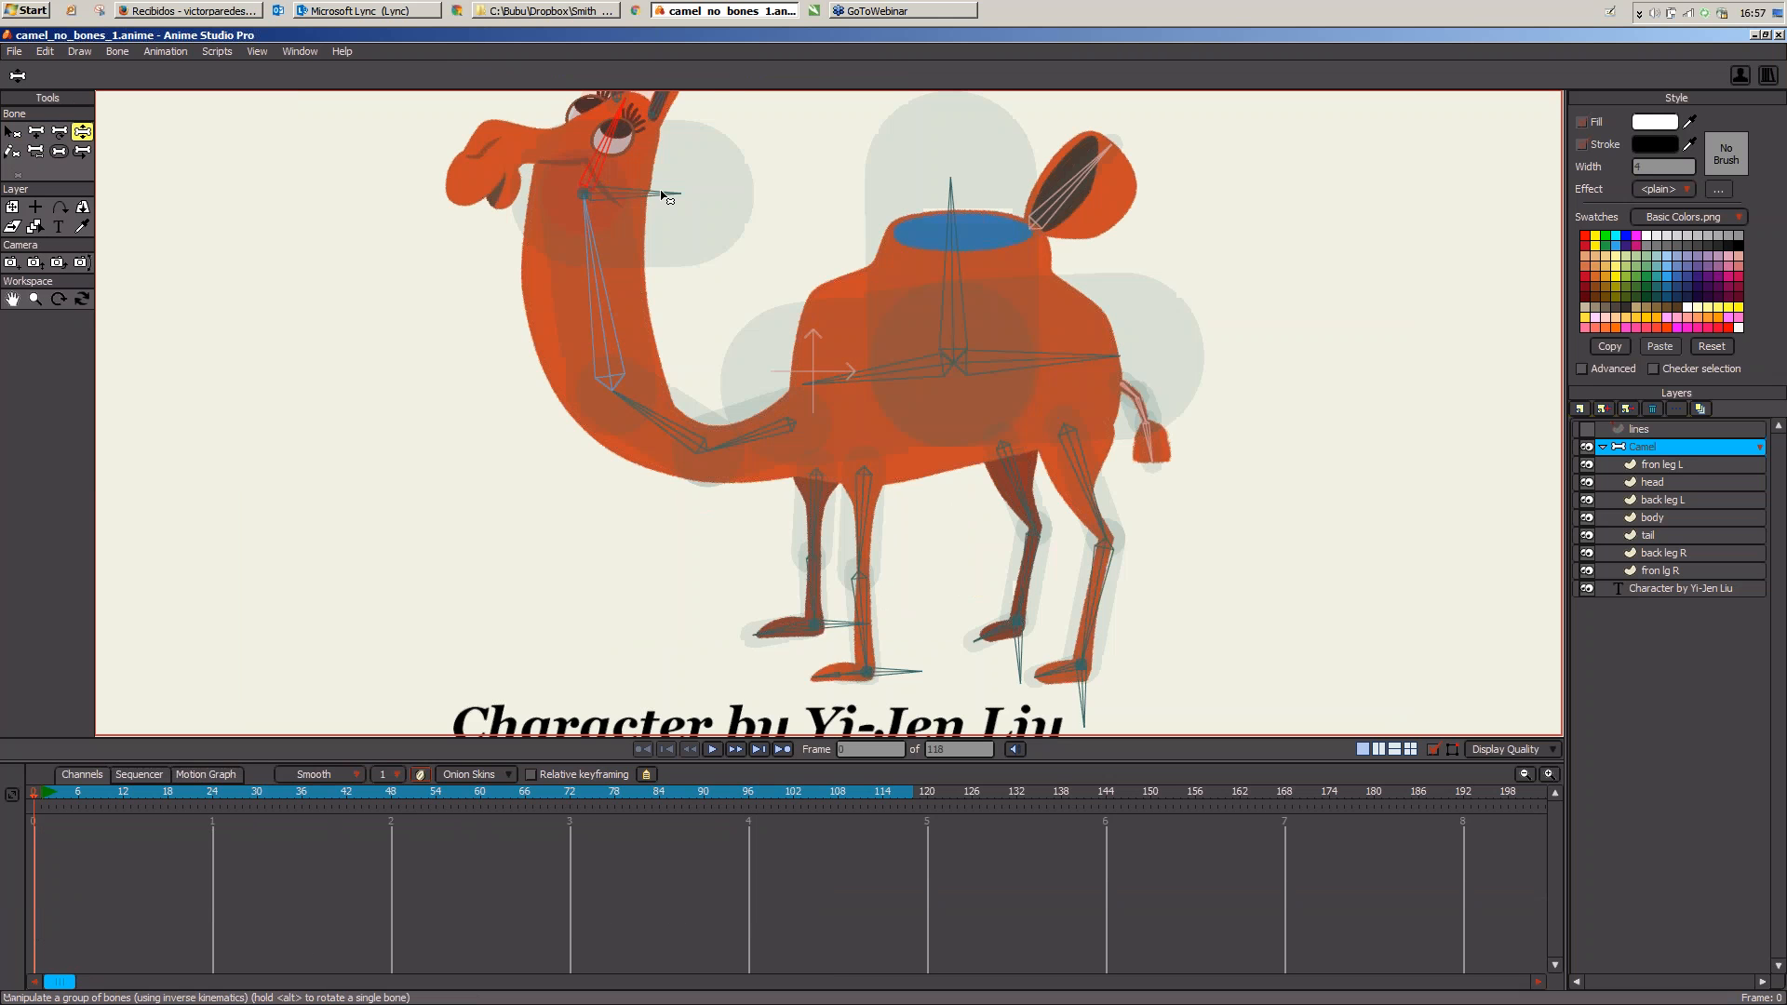
{"action": "left_click_drag", "start_coordinate": [663, 195], "coordinate": [639, 257]}
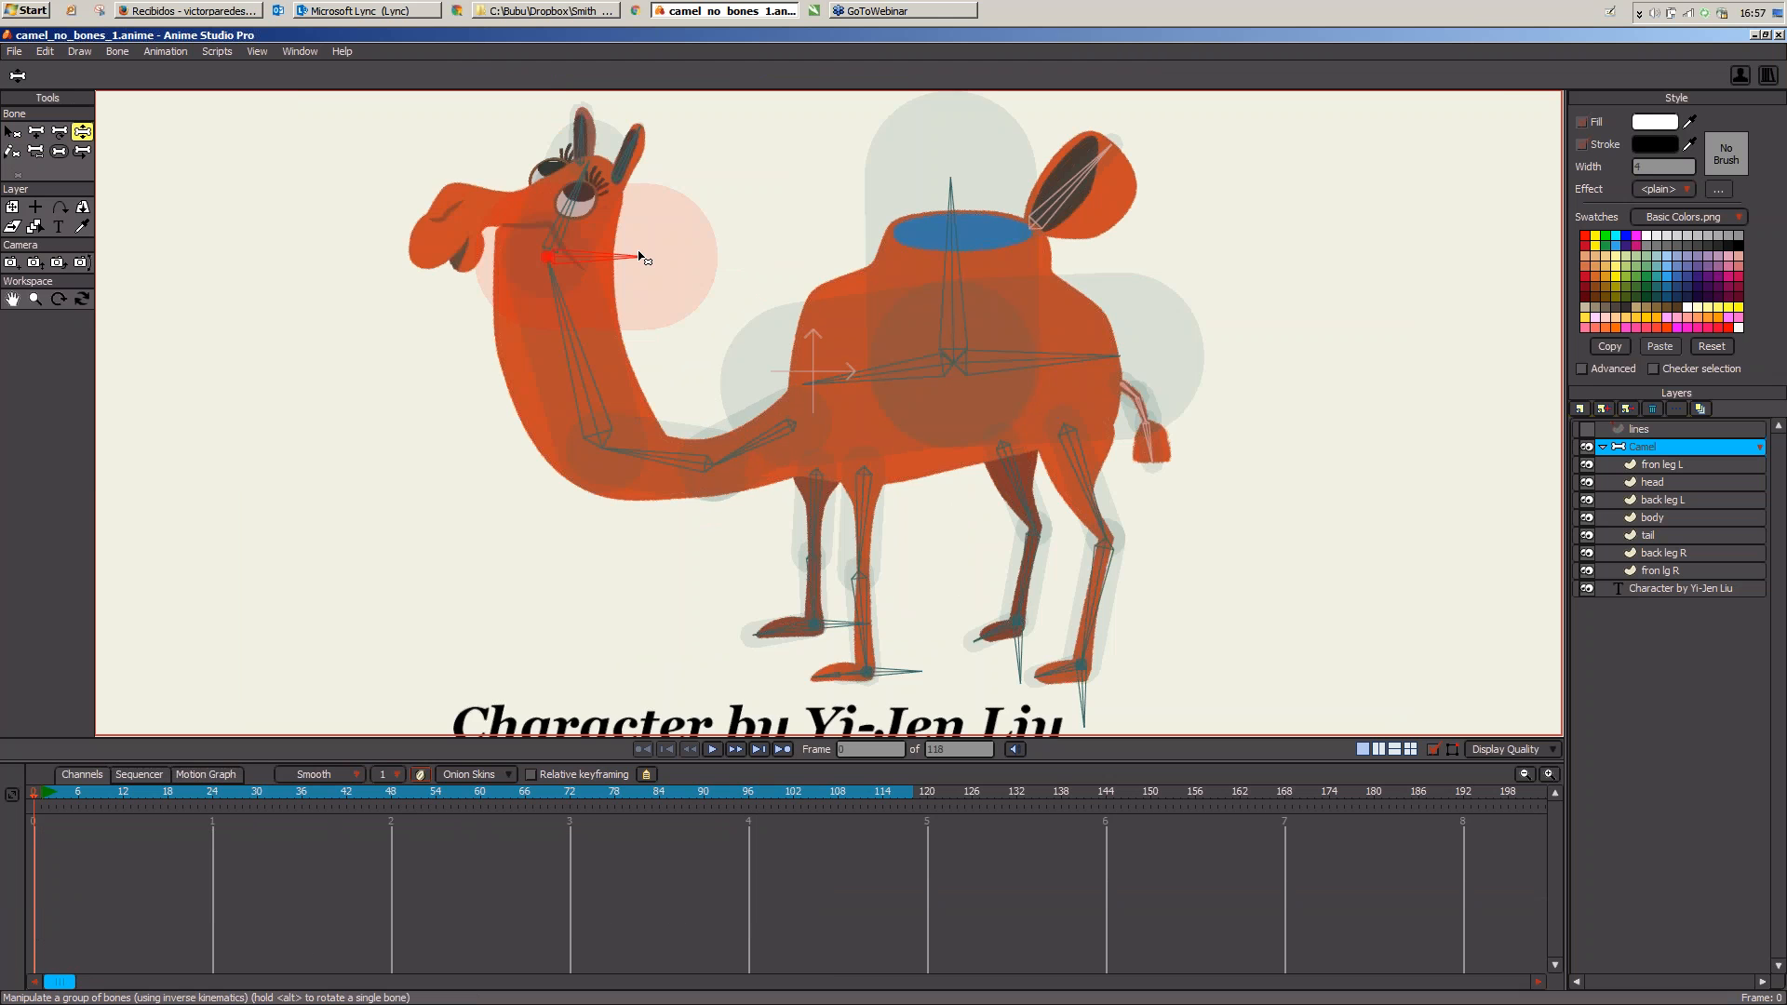
{"action": "scroll", "coordinate": [678, 494], "scroll_direction": "down", "scroll_amount": 1}
{"action": "scroll", "coordinate": [678, 493], "scroll_direction": "down", "scroll_amount": 1}
{"action": "mouse_move", "coordinate": [931, 296]}
{"action": "left_mouse_down"}
{"action": "mouse_move", "coordinate": [964, 326]}
{"action": "mouse_move", "coordinate": [918, 274]}
{"action": "mouse_move", "coordinate": [914, 304]}
{"action": "mouse_move", "coordinate": [901, 294]}
{"action": "mouse_move", "coordinate": [921, 307]}
{"action": "left_mouse_up"}
Step: At frame 14, pull the neck's target bone toward the hump and lower the body bone so the legs bend
{"action": "left_click", "coordinate": [139, 791]}
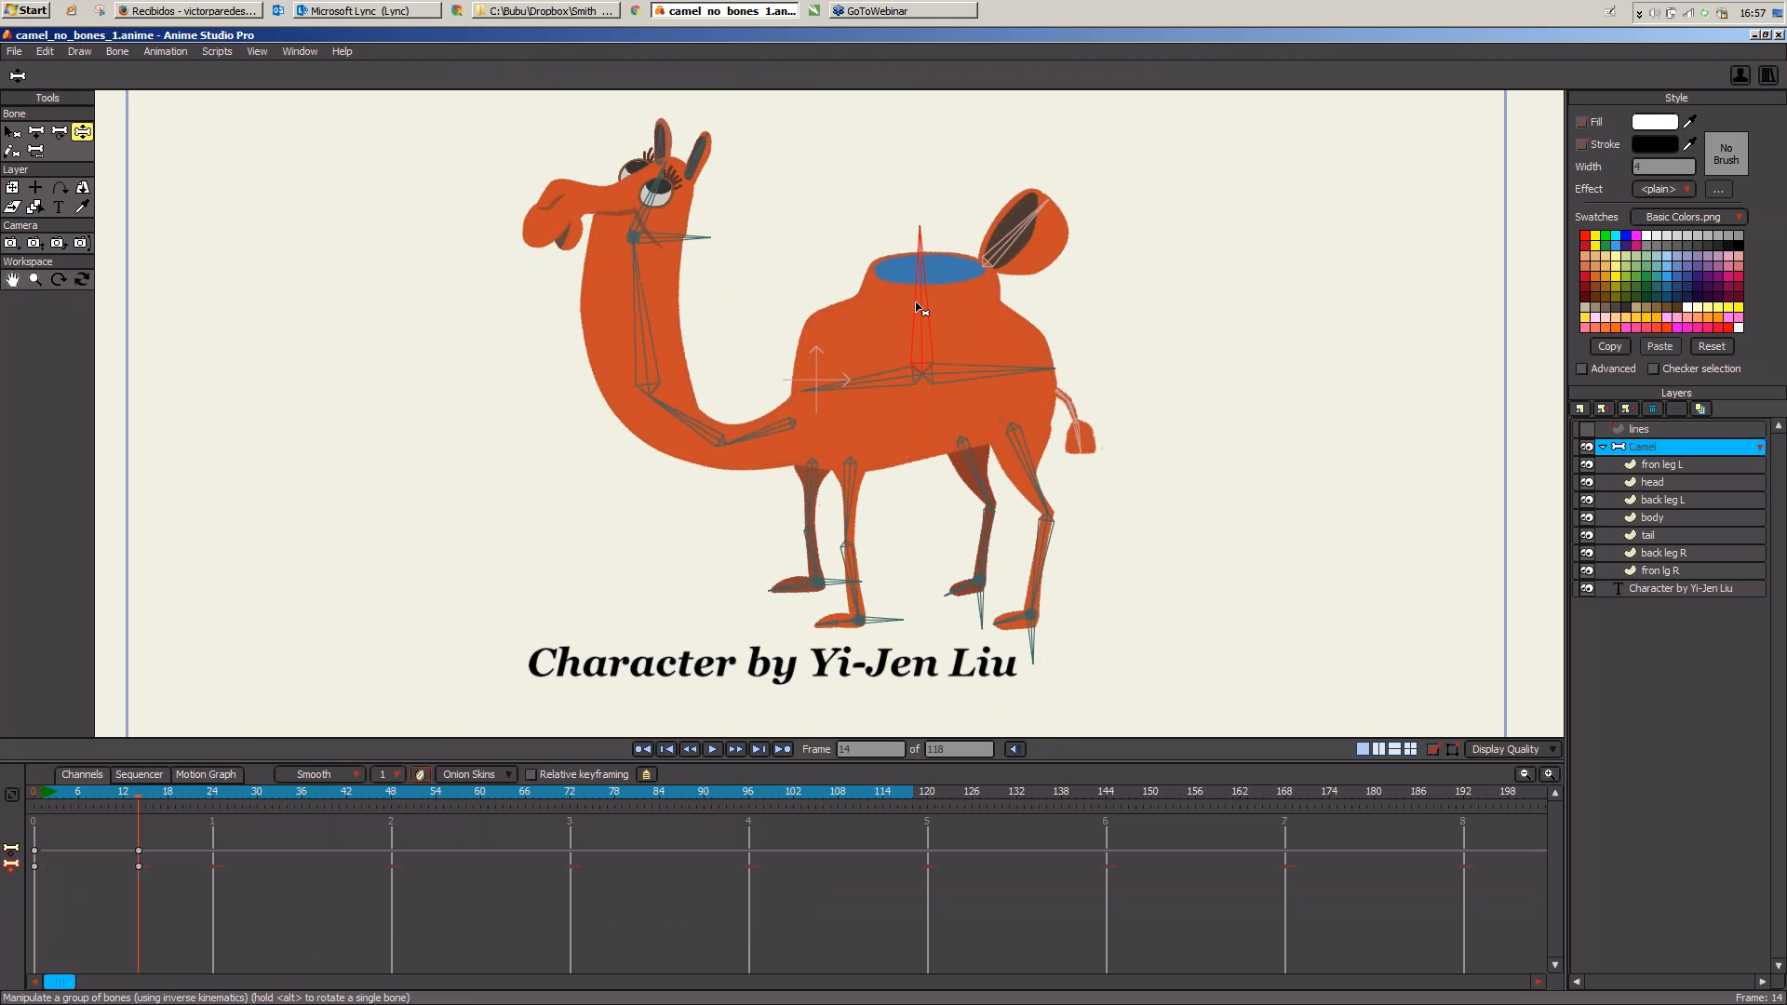
{"action": "left_click_drag", "start_coordinate": [690, 236], "coordinate": [776, 225]}
{"action": "left_click_drag", "start_coordinate": [928, 265], "coordinate": [902, 320]}
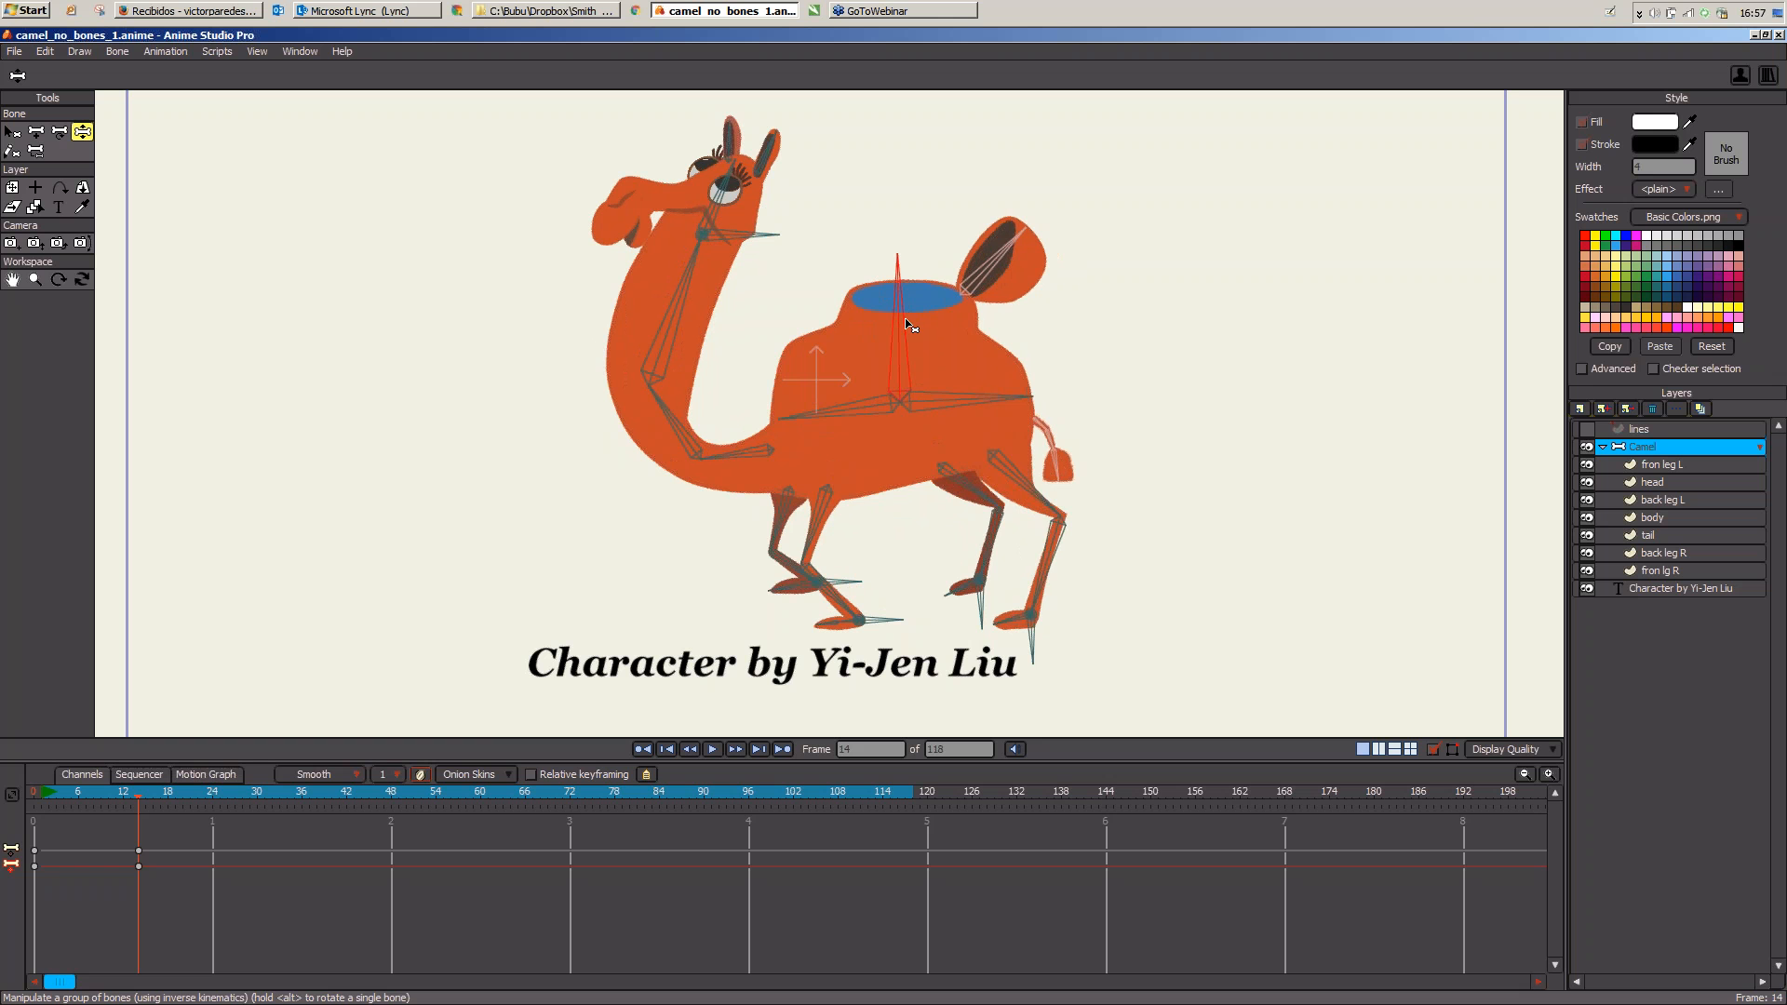
{"action": "mouse_move", "coordinate": [907, 324]}
{"action": "left_mouse_down"}
{"action": "mouse_move", "coordinate": [868, 341]}
{"action": "mouse_move", "coordinate": [944, 358]}
{"action": "mouse_move", "coordinate": [949, 340]}
{"action": "mouse_move", "coordinate": [919, 341]}
{"action": "left_mouse_up"}
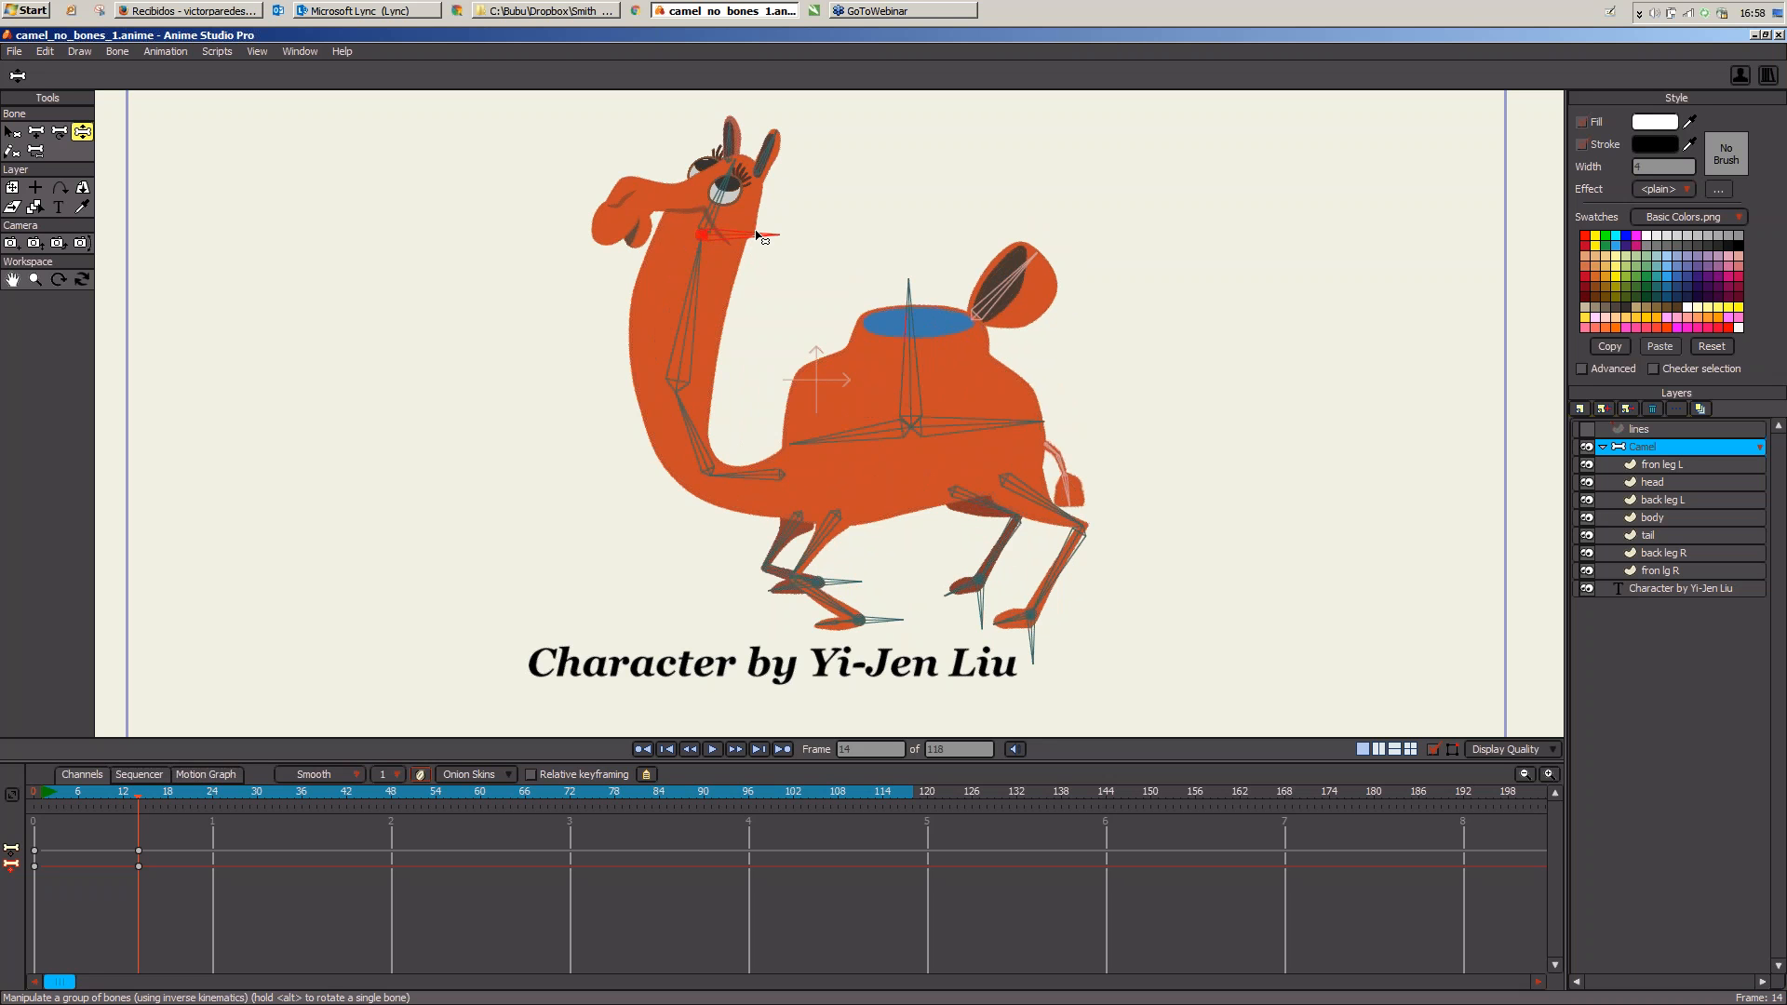
Step: Refine the frame 14 pose by lowering the neck's target bone, tilting the head and shifting the body bone forward
{"action": "left_click_drag", "start_coordinate": [761, 235], "coordinate": [728, 274]}
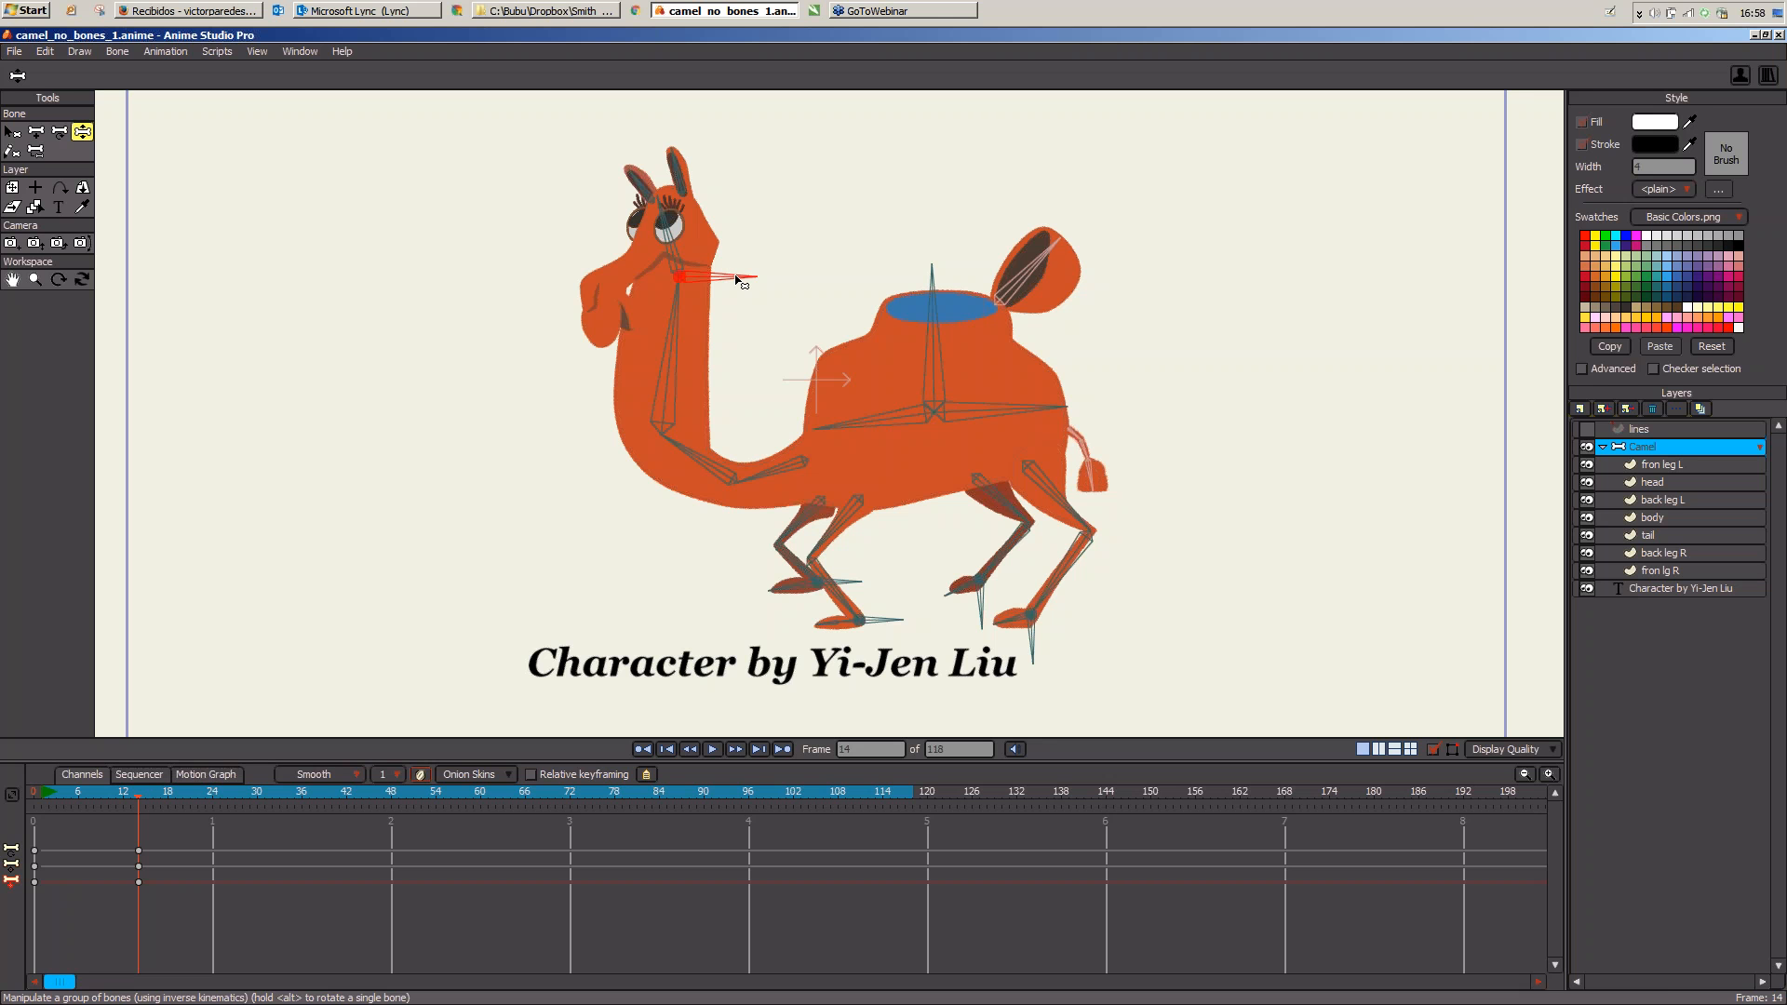
{"action": "mouse_move", "coordinate": [734, 275]}
{"action": "left_mouse_down"}
{"action": "mouse_move", "coordinate": [698, 234]}
{"action": "mouse_move", "coordinate": [737, 296]}
{"action": "left_mouse_up"}
{"action": "left_click", "coordinate": [681, 234]}
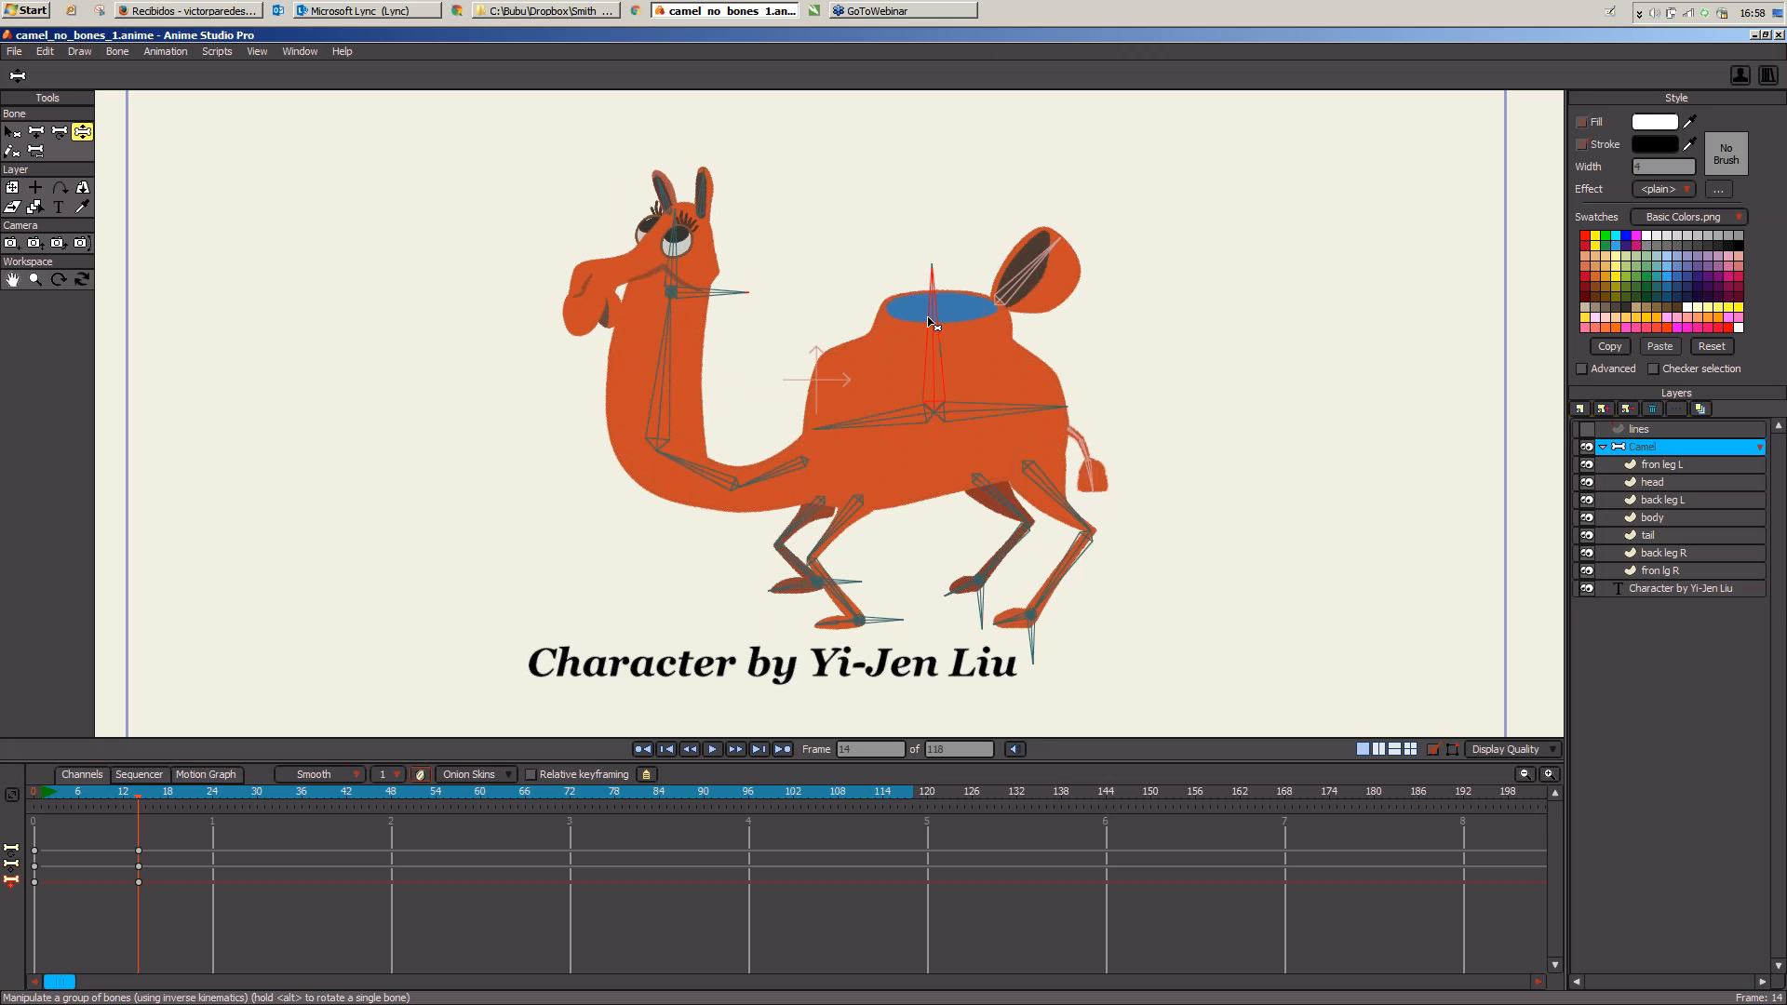
{"action": "left_click_drag", "start_coordinate": [933, 322], "coordinate": [905, 314]}
{"action": "mouse_move", "coordinate": [675, 240]}
{"action": "left_mouse_down"}
{"action": "mouse_move", "coordinate": [763, 224]}
{"action": "mouse_move", "coordinate": [684, 238]}
{"action": "mouse_move", "coordinate": [692, 223]}
{"action": "left_mouse_up"}
{"action": "mouse_move", "coordinate": [918, 344]}
{"action": "left_mouse_down"}
{"action": "mouse_move", "coordinate": [881, 351]}
{"action": "mouse_move", "coordinate": [925, 356]}
{"action": "mouse_move", "coordinate": [957, 316]}
{"action": "mouse_move", "coordinate": [863, 322]}
{"action": "mouse_move", "coordinate": [954, 315]}
{"action": "mouse_move", "coordinate": [925, 337]}
{"action": "mouse_move", "coordinate": [903, 326]}
{"action": "mouse_move", "coordinate": [926, 355]}
{"action": "left_mouse_up"}
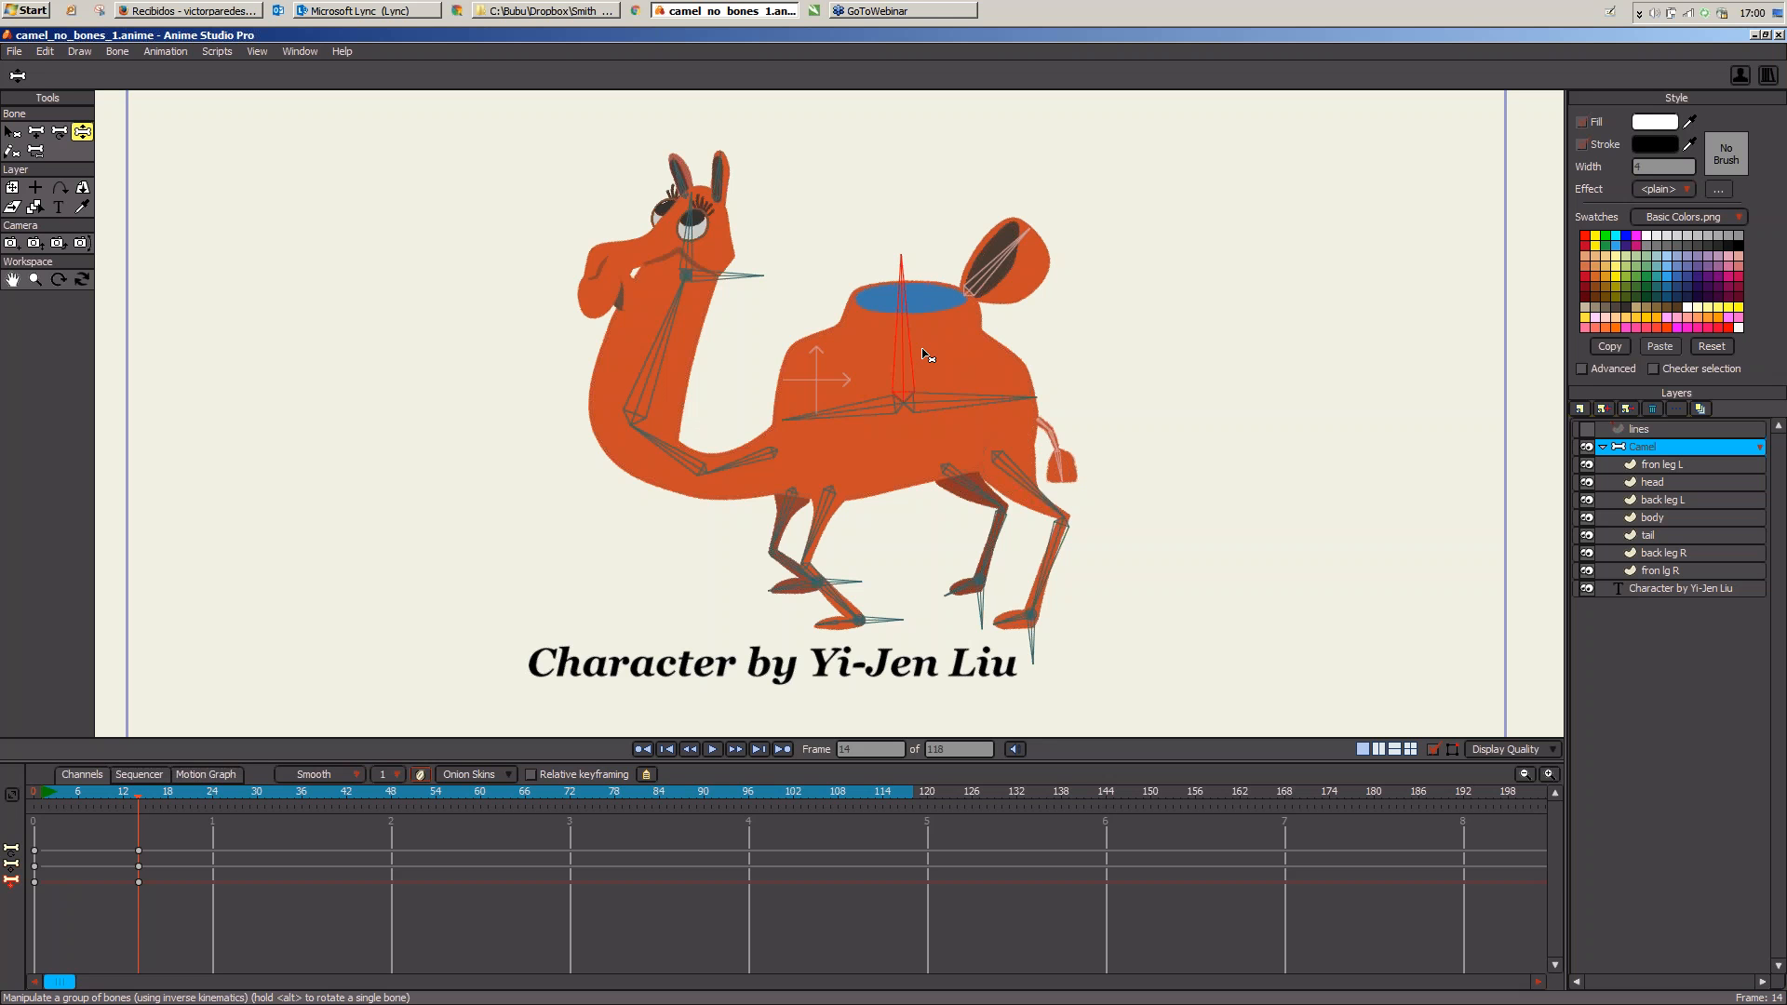
Step: Switch to Everything and search the computer for "horse .anme" files
{"action": "left_click", "coordinate": [70, 10]}
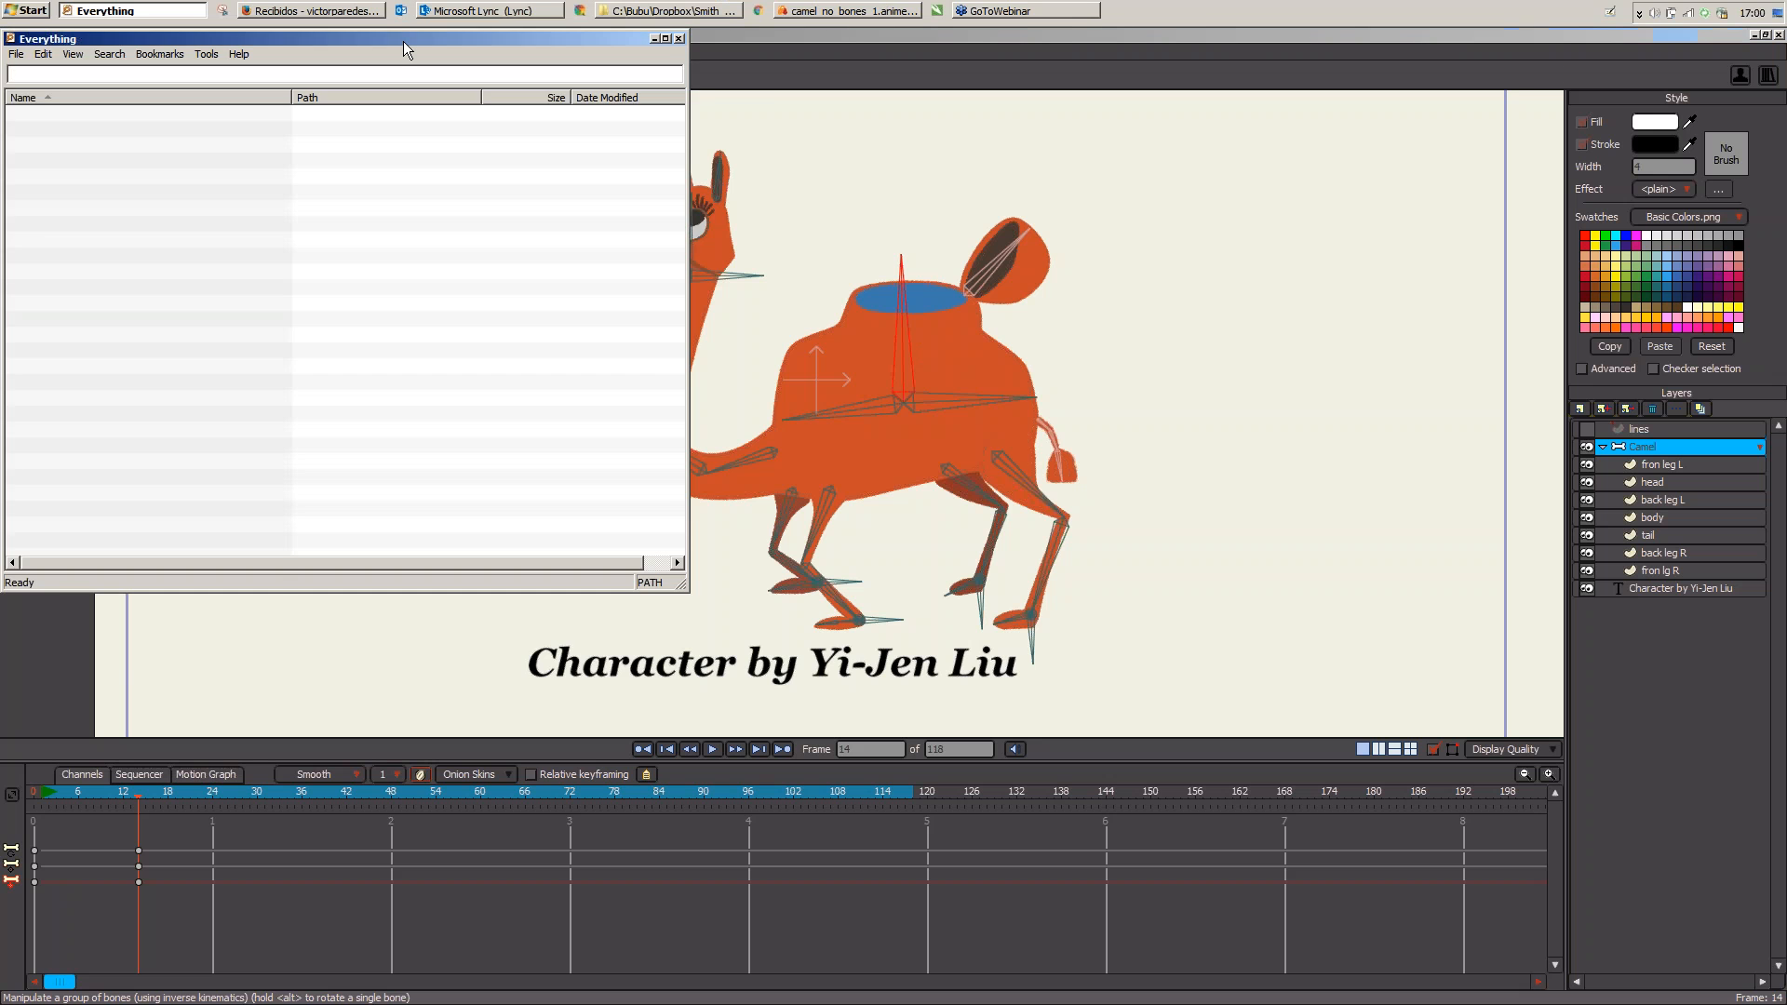
{"action": "left_click_drag", "start_coordinate": [408, 43], "coordinate": [673, 157]}
{"action": "type", "text": "h"}
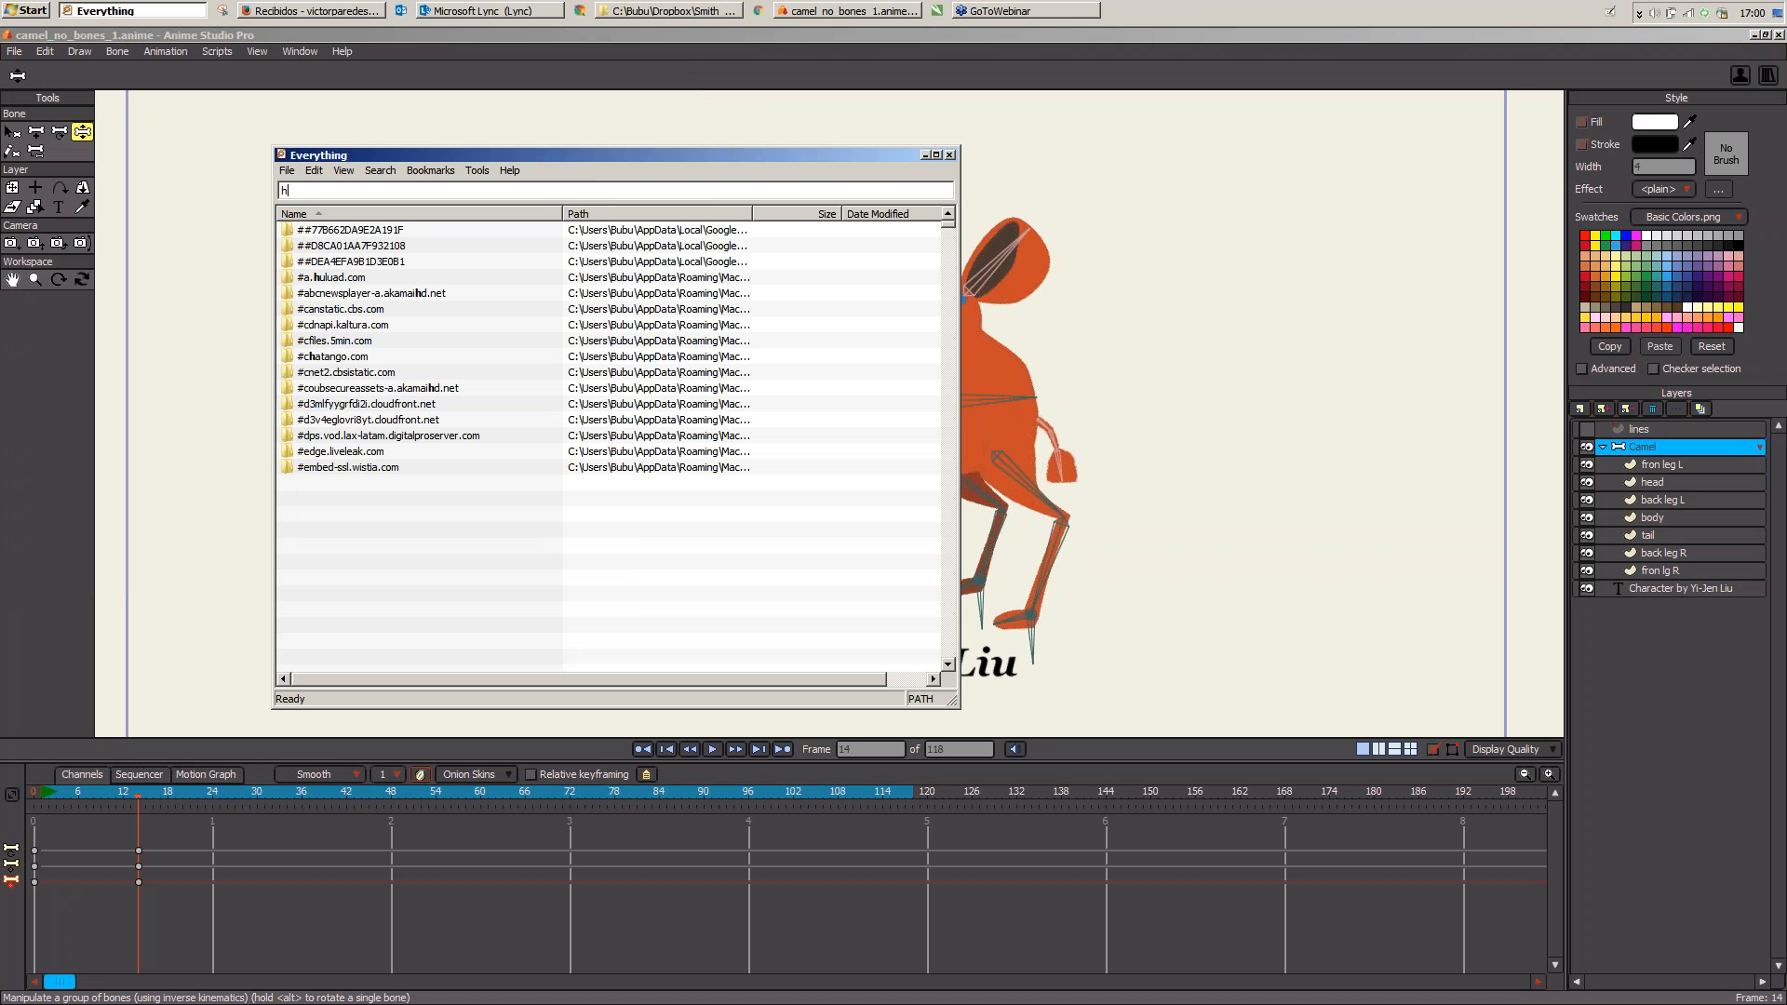
{"action": "type", "text": "orse"}
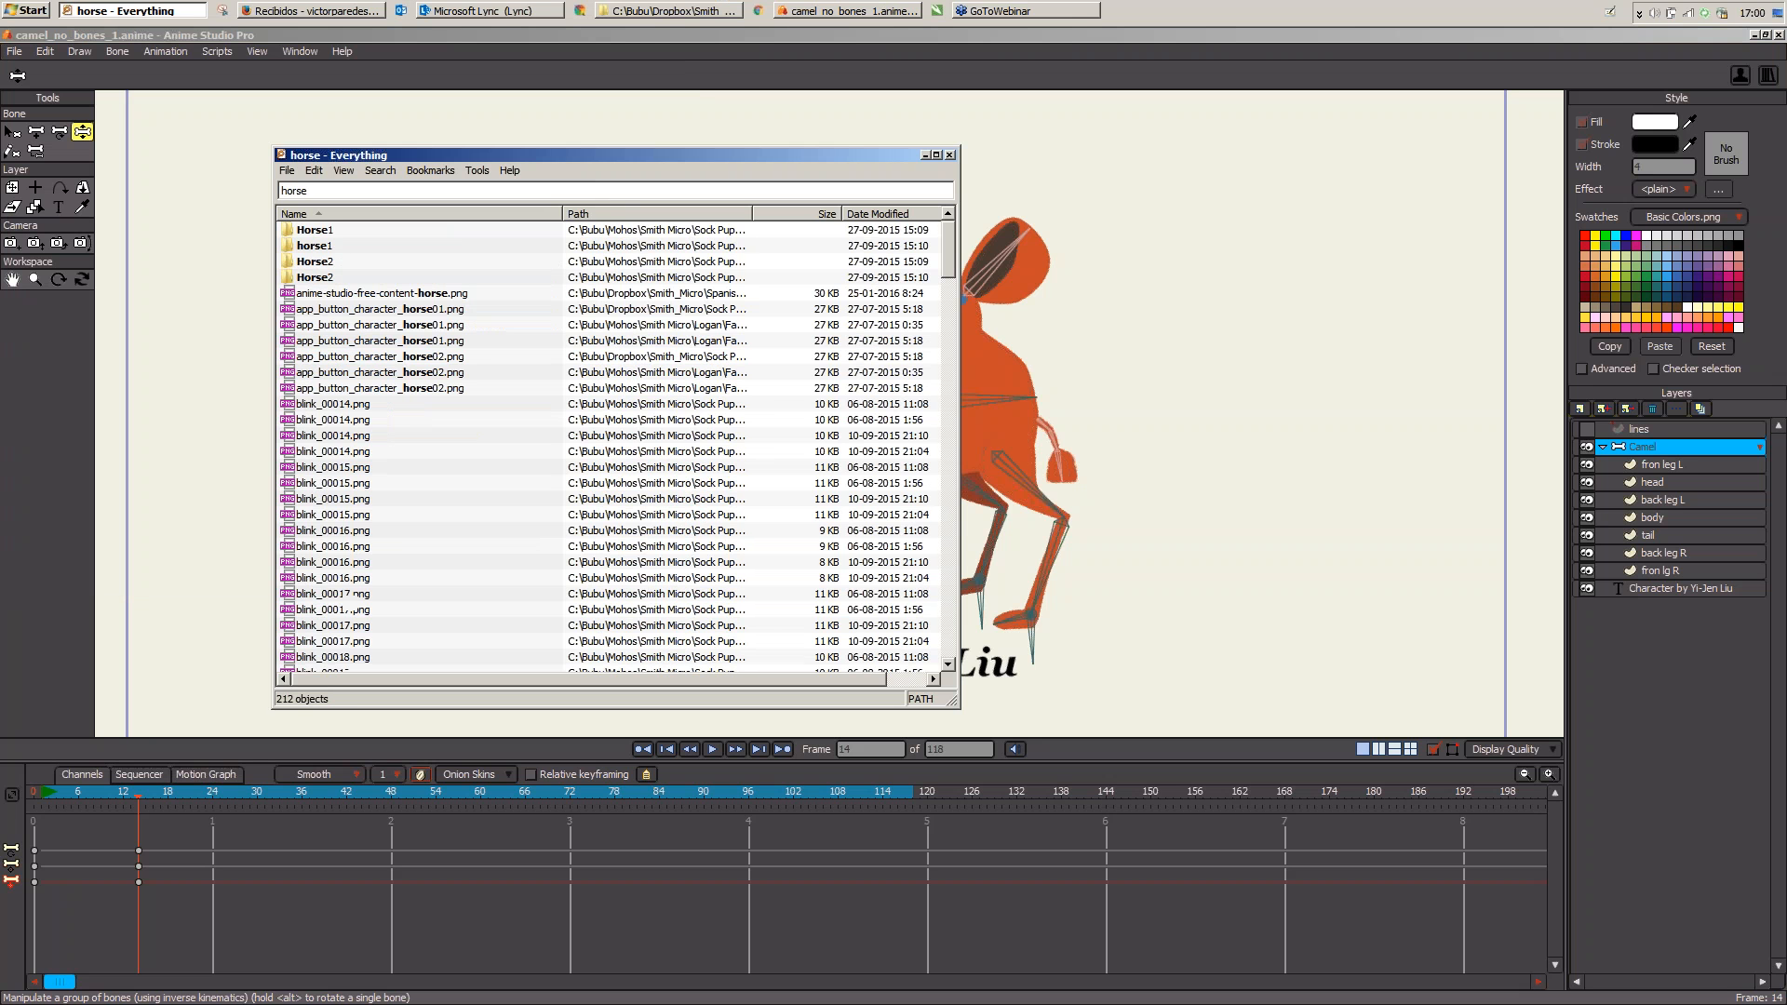
{"action": "type", "text": " .anme"}
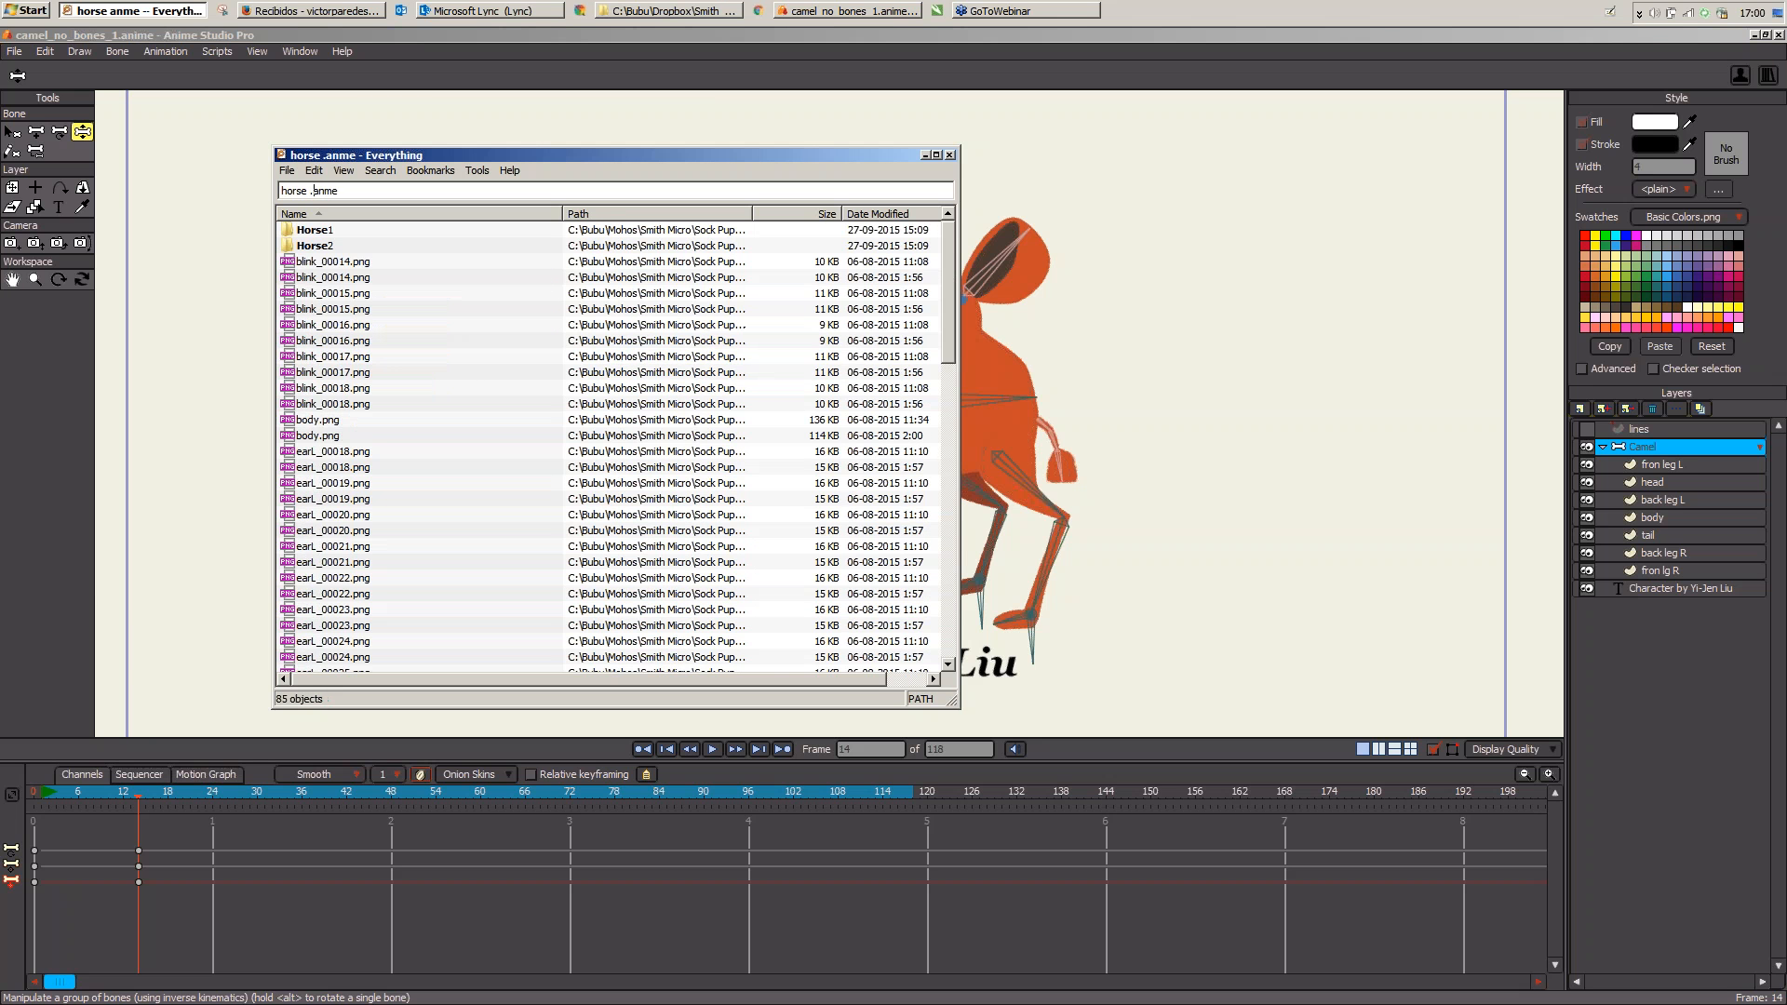
{"action": "left_click", "coordinate": [380, 312]}
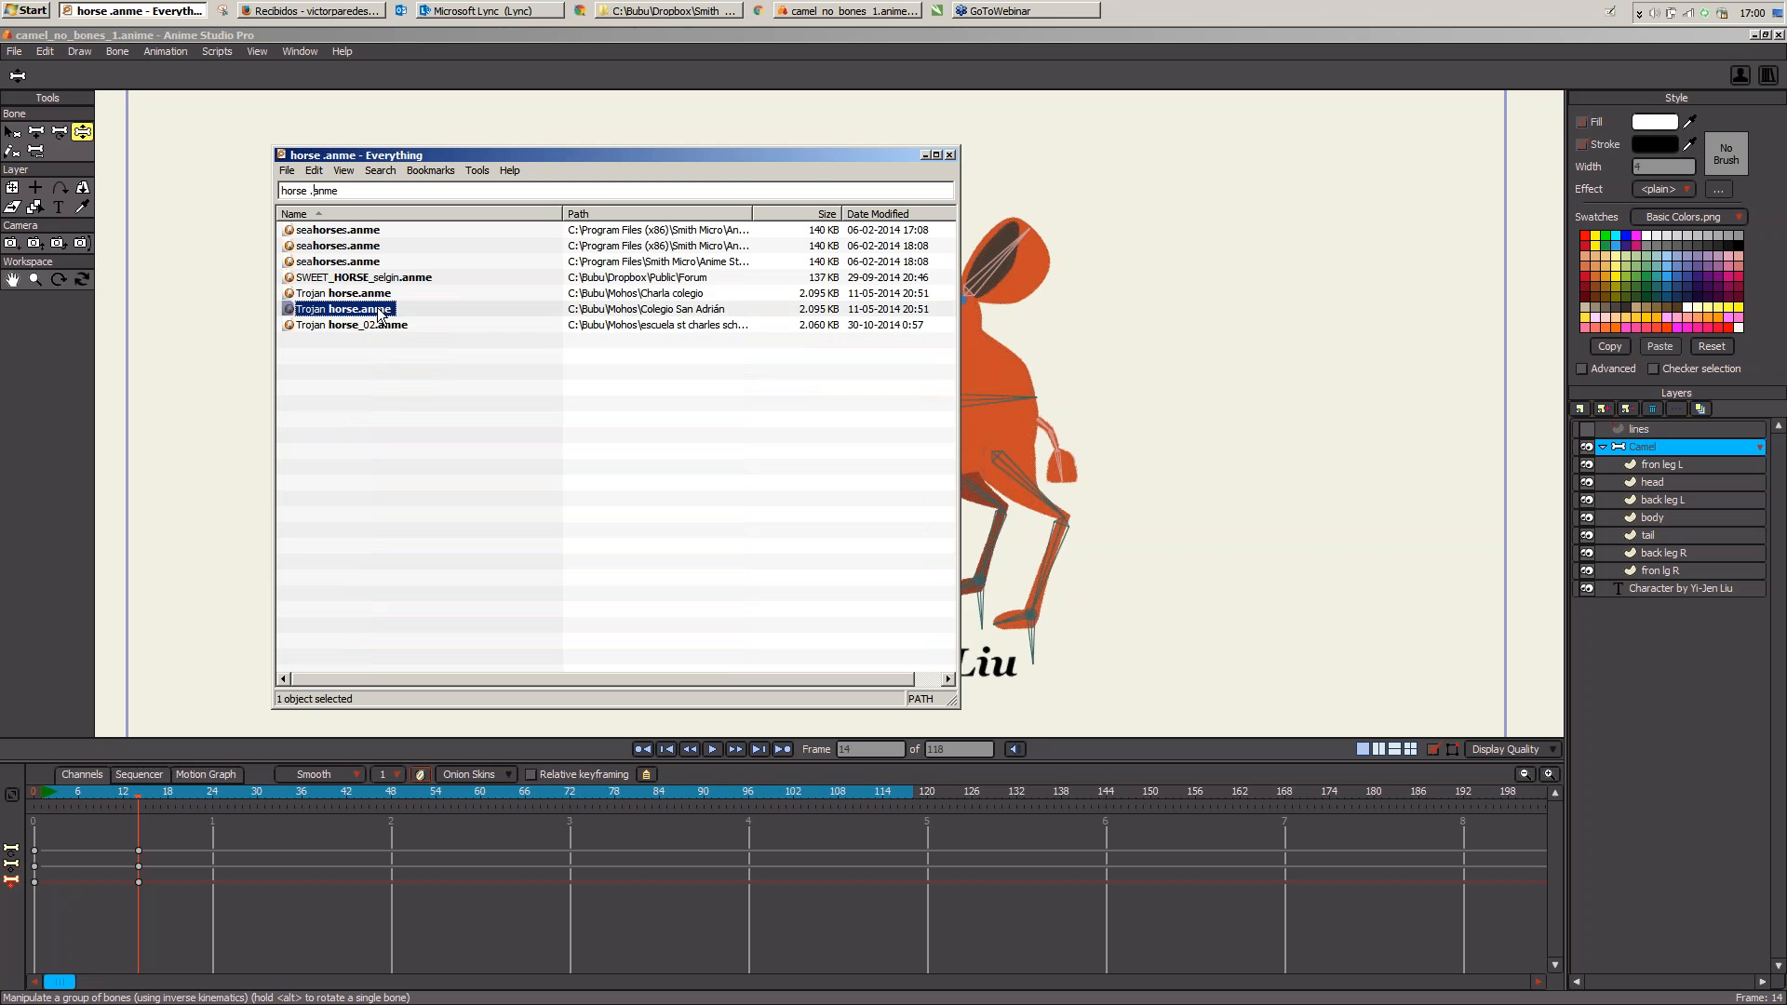
{"action": "double_click", "coordinate": [380, 326]}
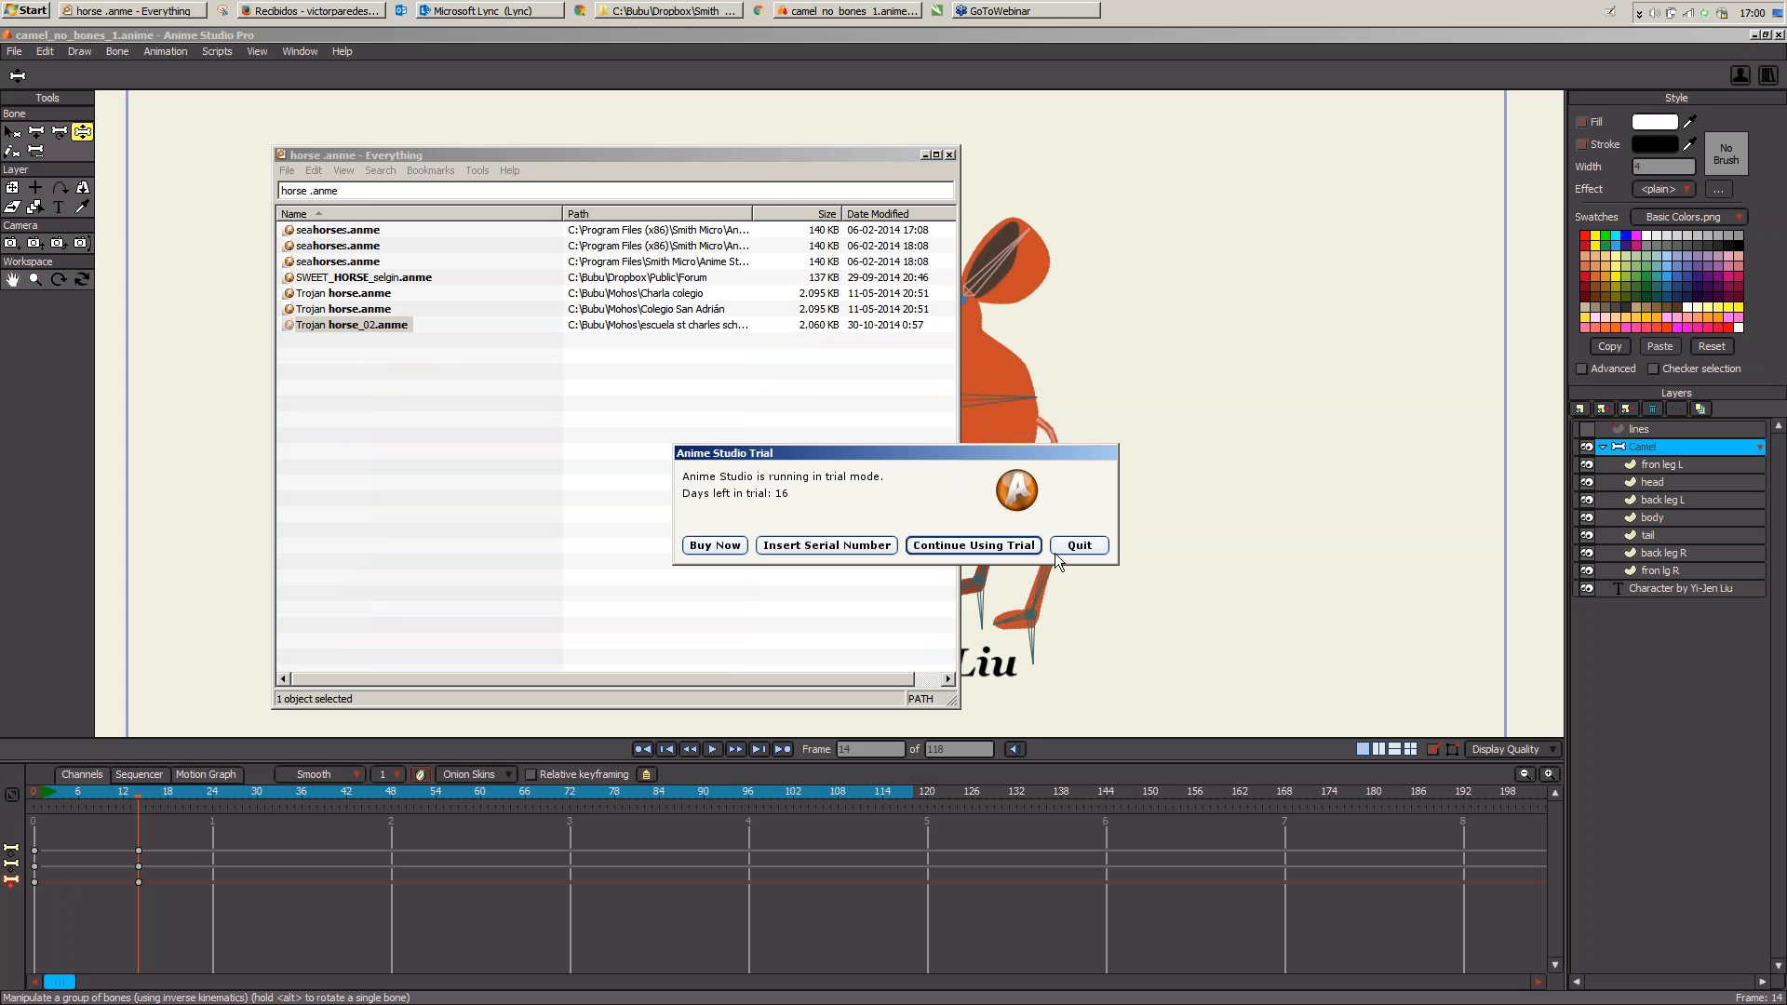
{"action": "left_click_drag", "start_coordinate": [1054, 451], "coordinate": [976, 405]}
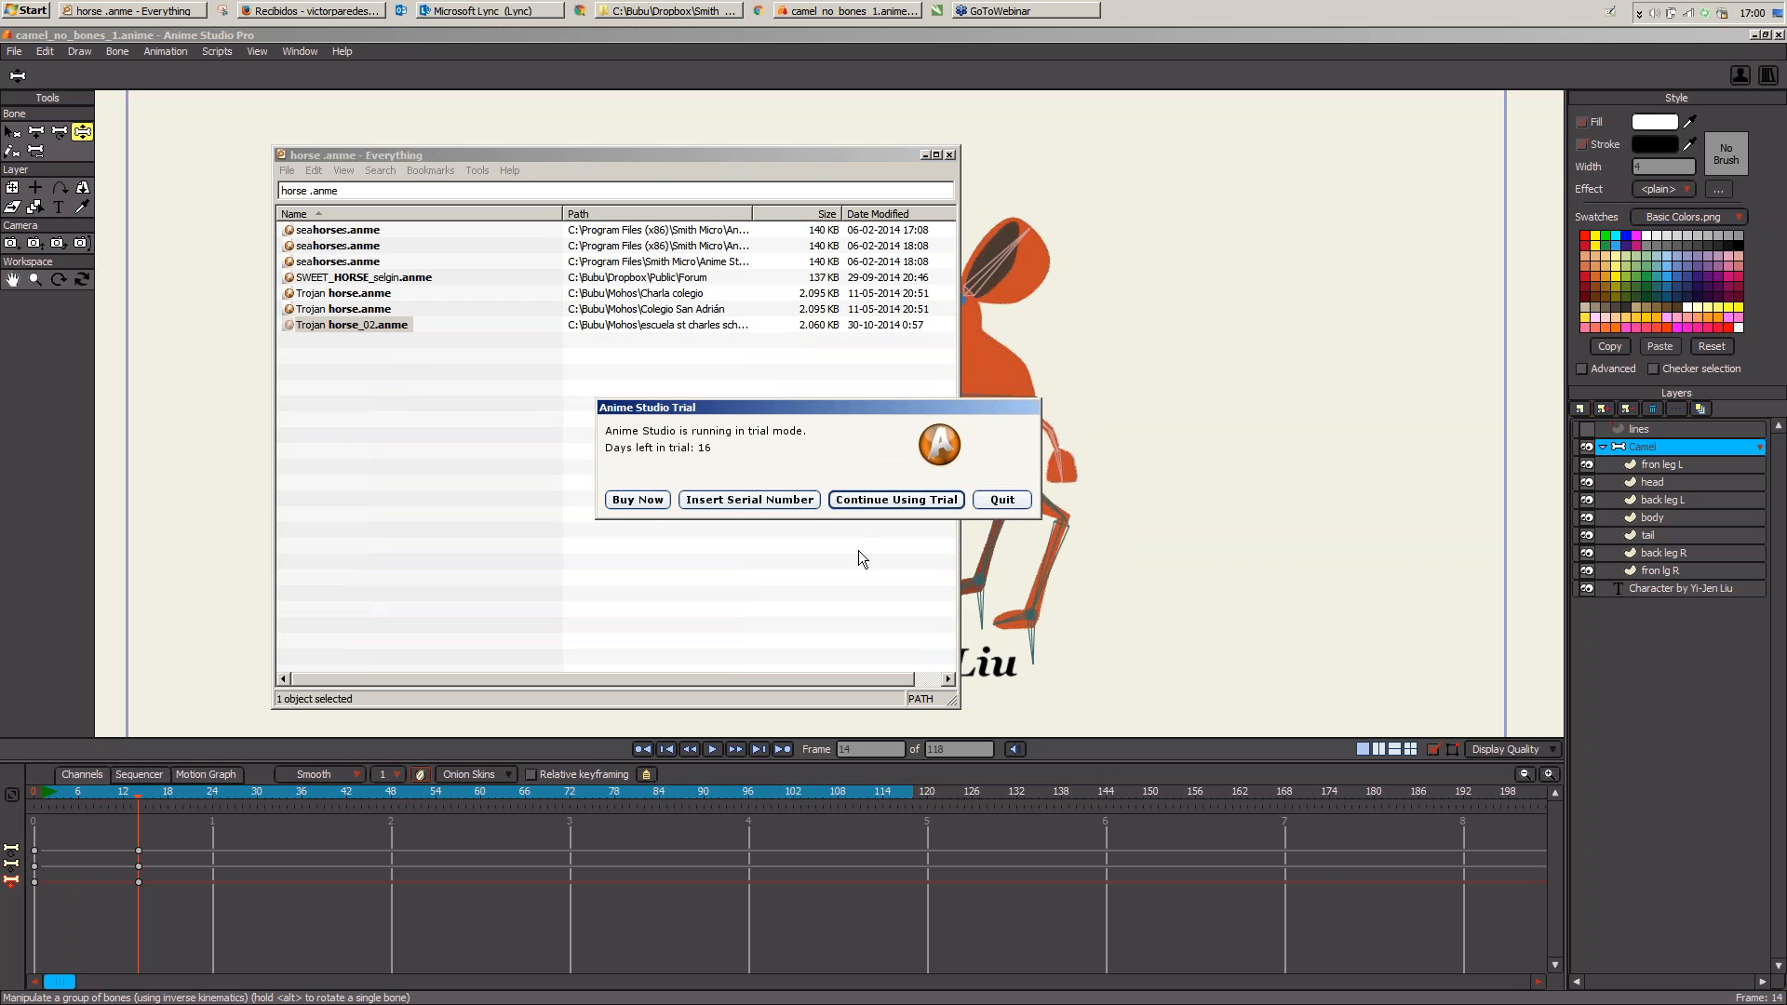
{"action": "left_click", "coordinate": [1006, 497]}
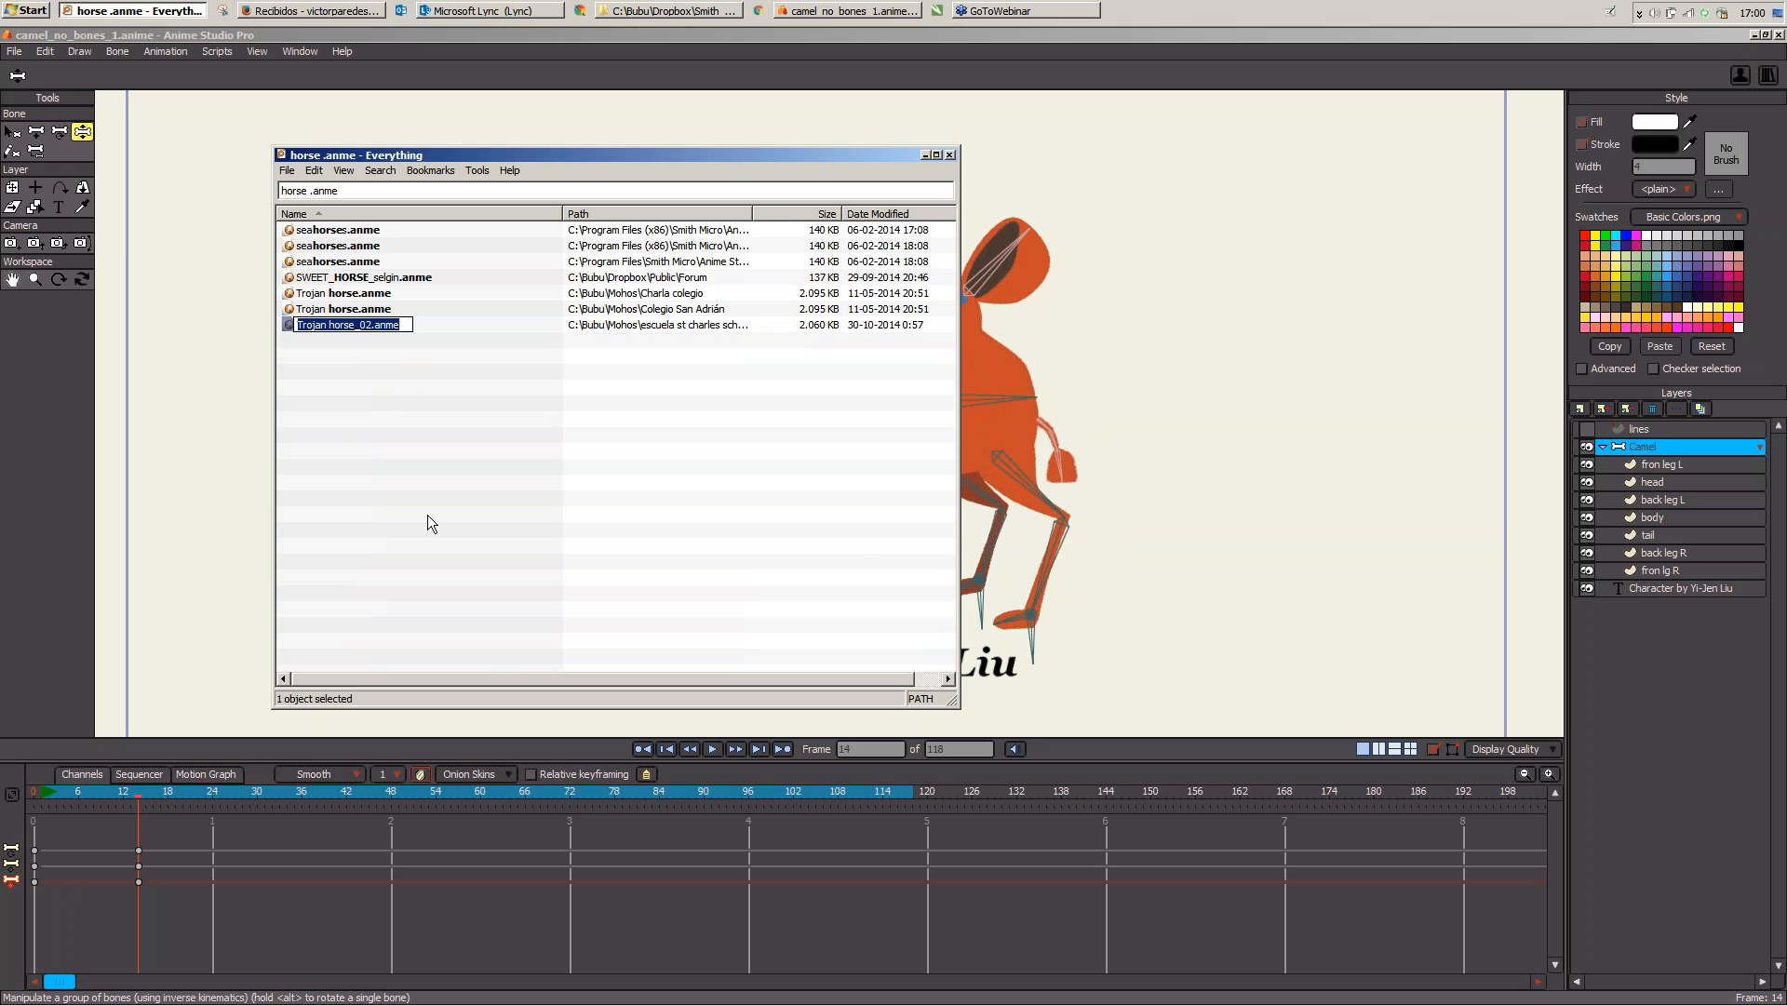
Step: Switch back to Anime Studio Pro and open Trojan horse_02.anme, declining to locate the missing image file
{"action": "left_click", "coordinate": [367, 339]}
{"action": "left_click_drag", "start_coordinate": [367, 326], "coordinate": [499, 696]}
{"action": "left_click", "coordinate": [517, 793]}
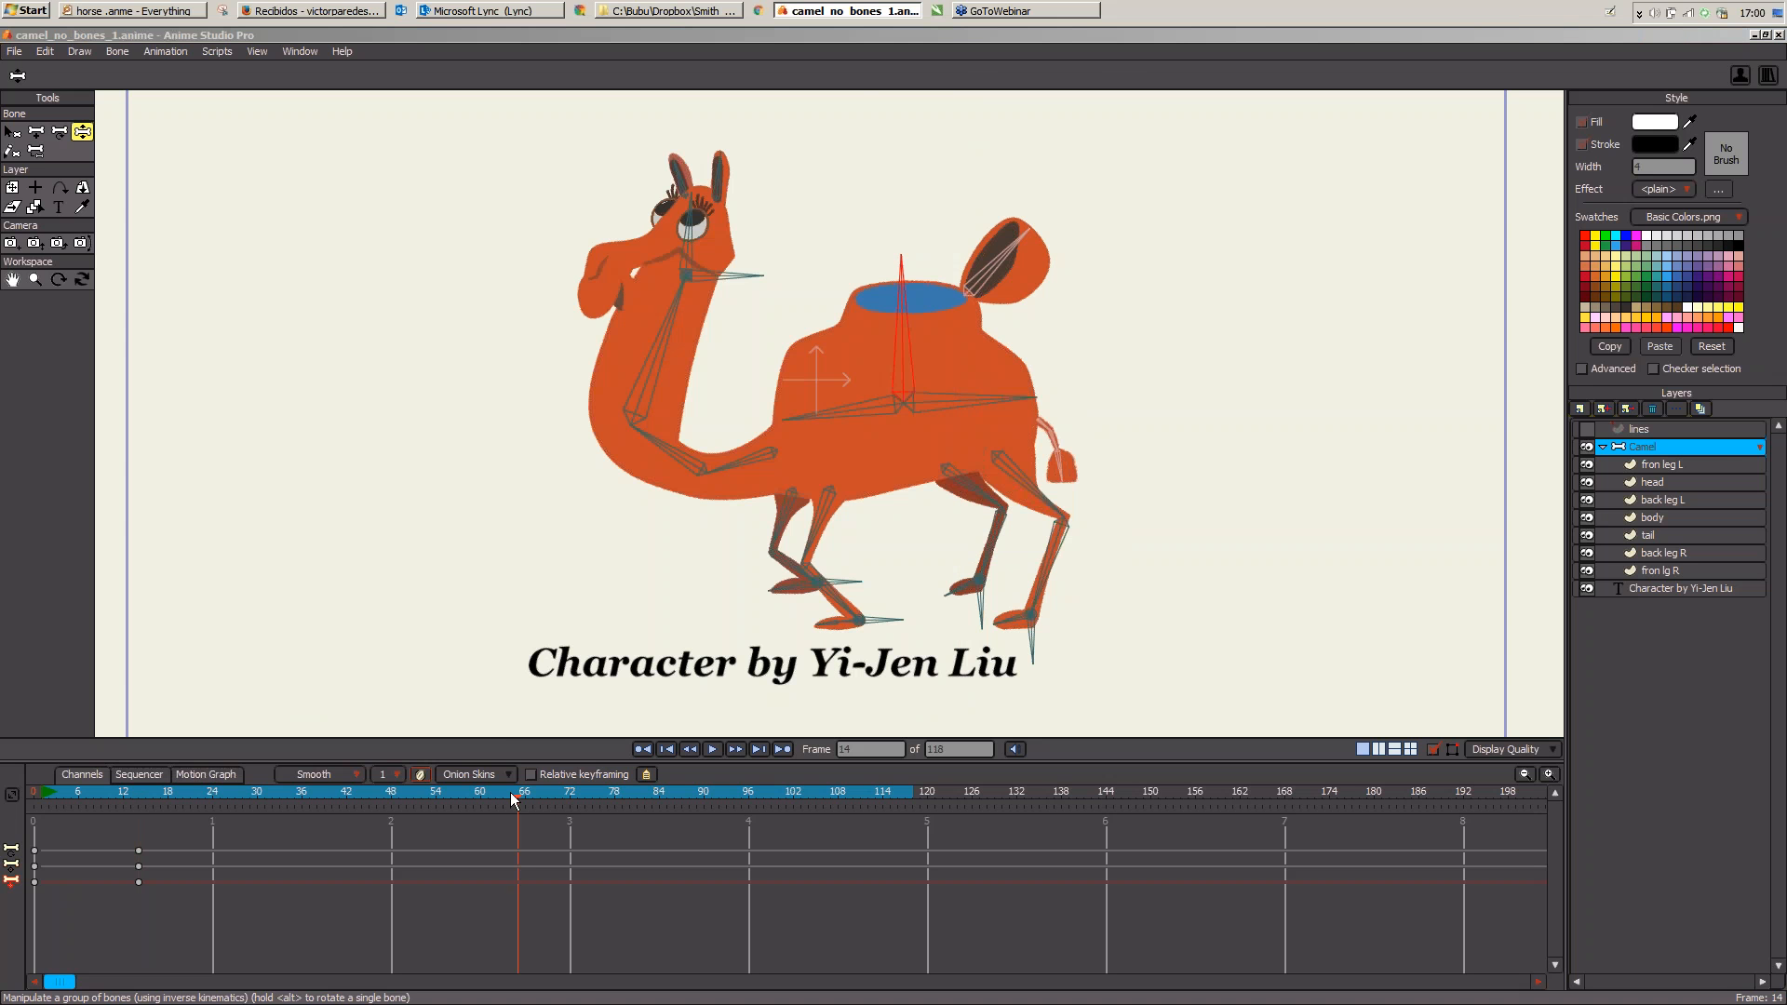
{"action": "key", "text": "ctrl+o"}
{"action": "key", "text": "ctrl+v"}
{"action": "left_click", "coordinate": [799, 657]}
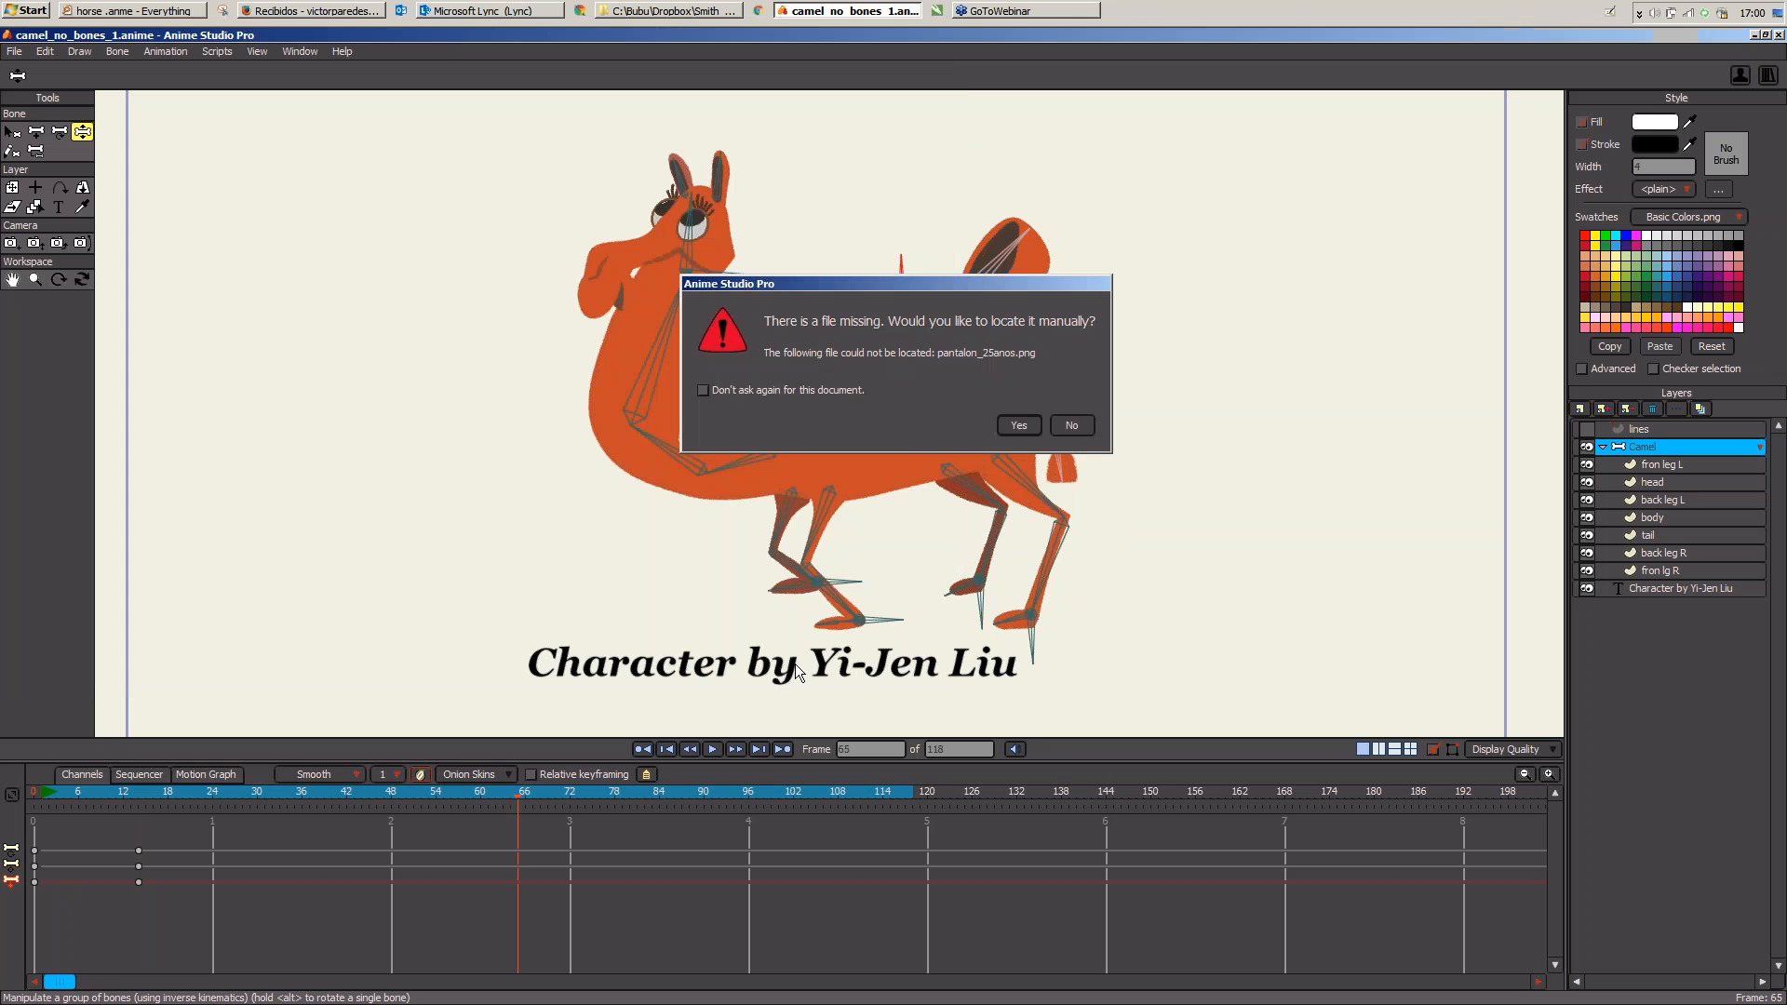
{"action": "left_click", "coordinate": [1070, 426]}
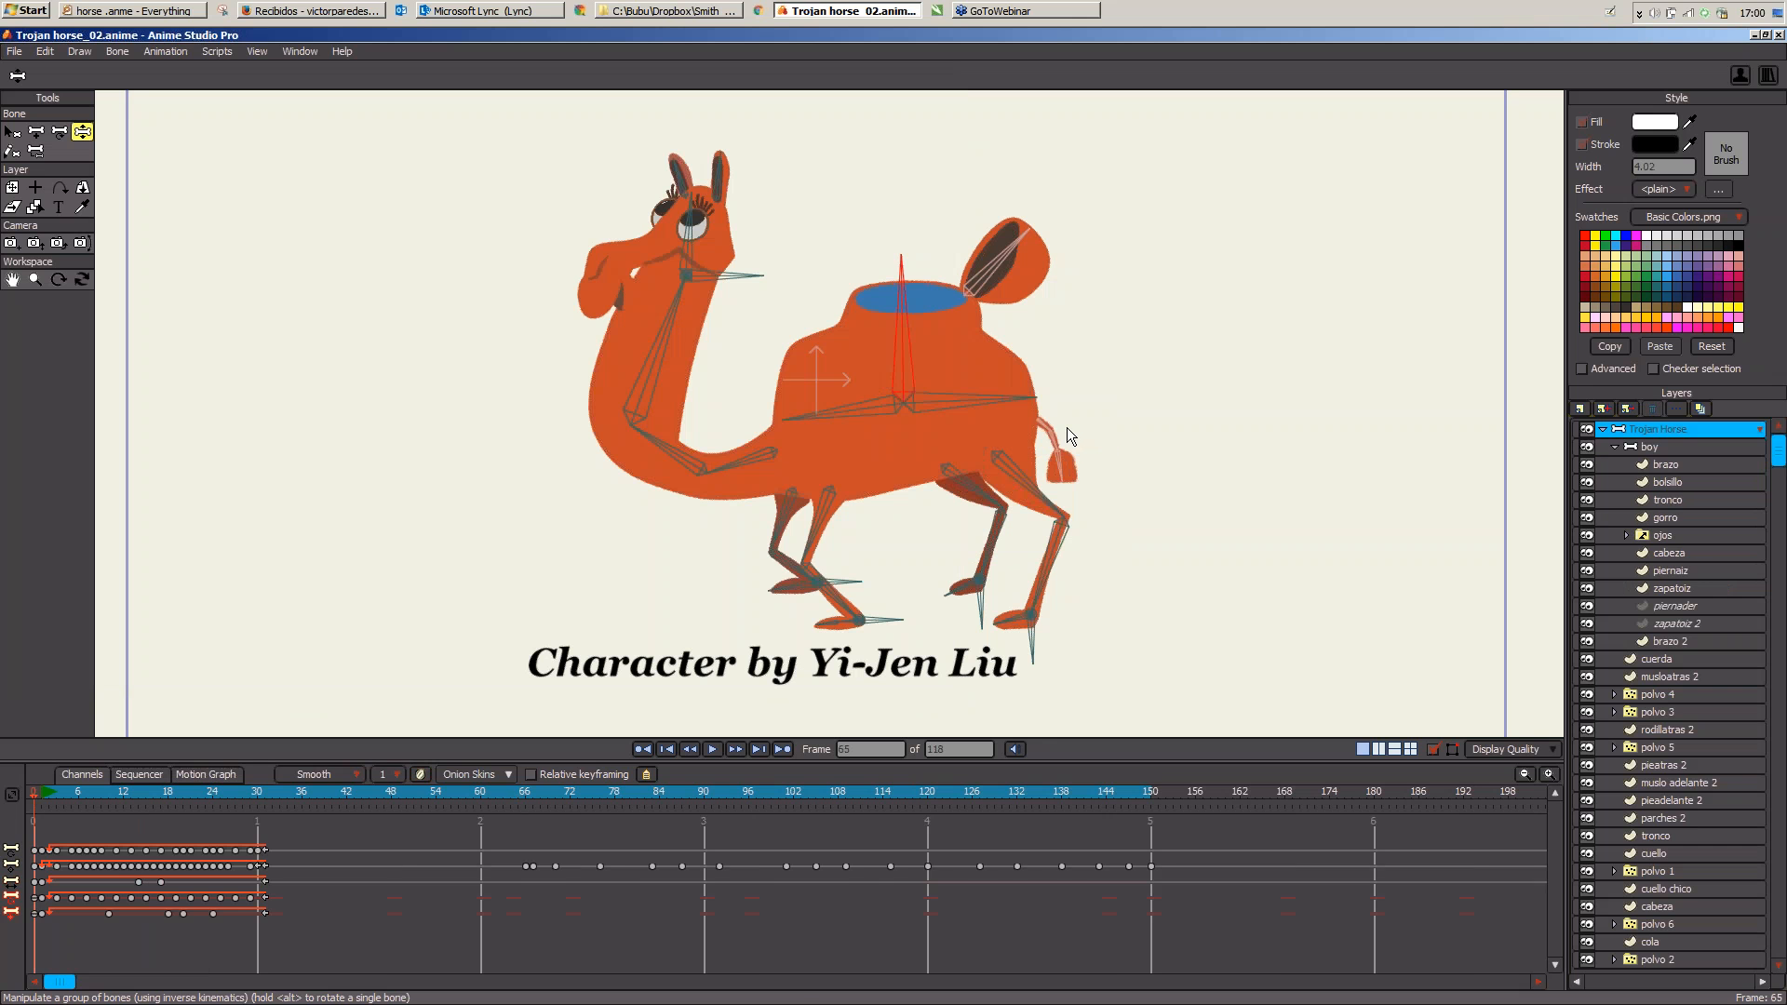
Step: Scrub repeatedly through the Trojan horse timeline to examine the leg, body and tail poses of the gallop
{"action": "left_click", "coordinate": [65, 803]}
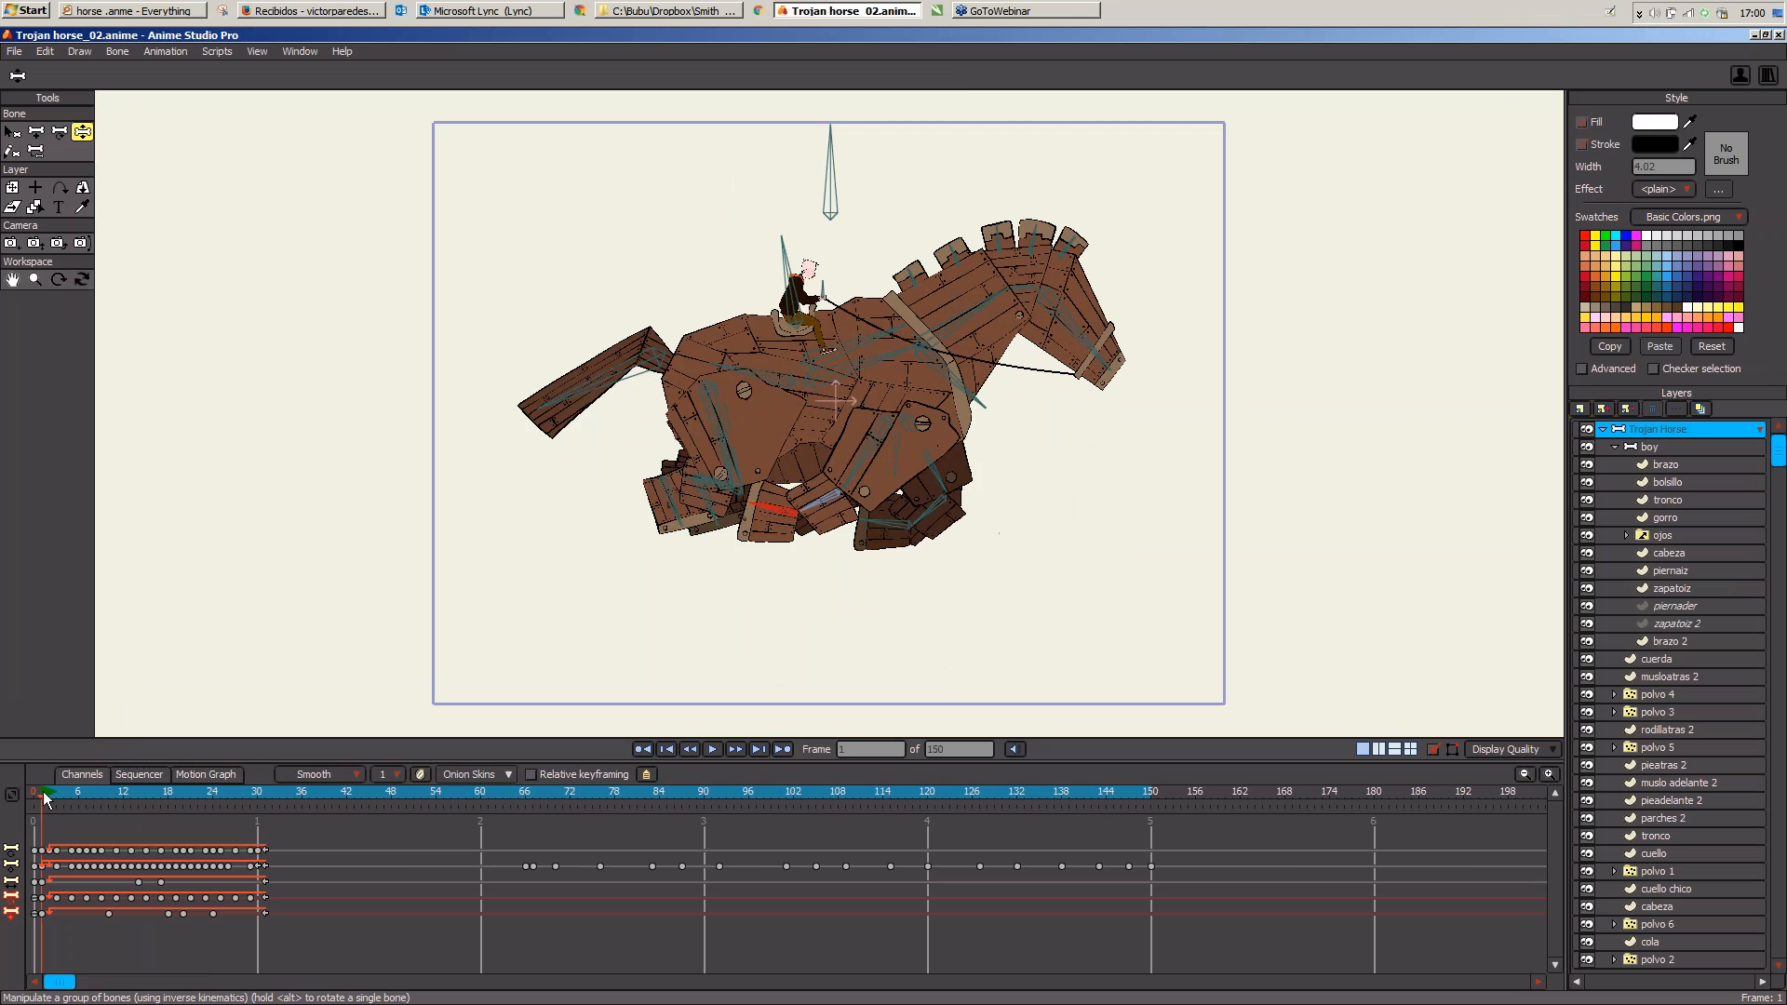
{"action": "left_click_drag", "start_coordinate": [65, 802], "coordinate": [466, 849]}
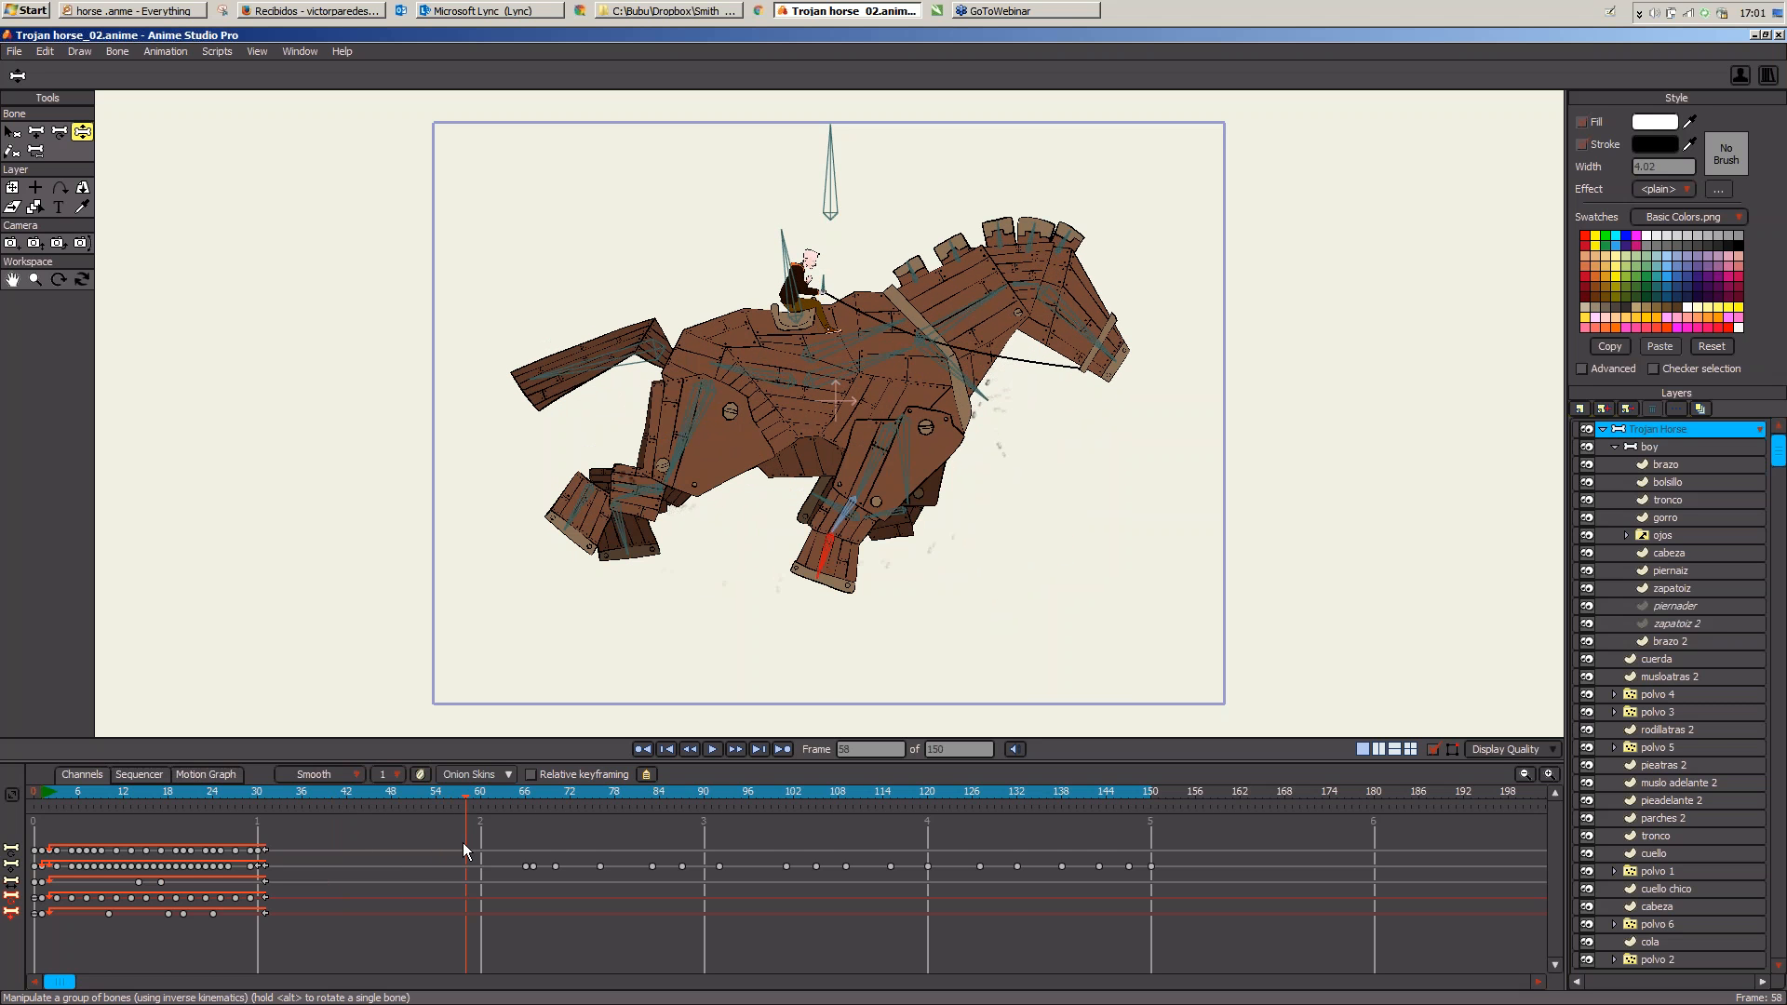
{"action": "left_click_drag", "start_coordinate": [52, 798], "coordinate": [183, 824]}
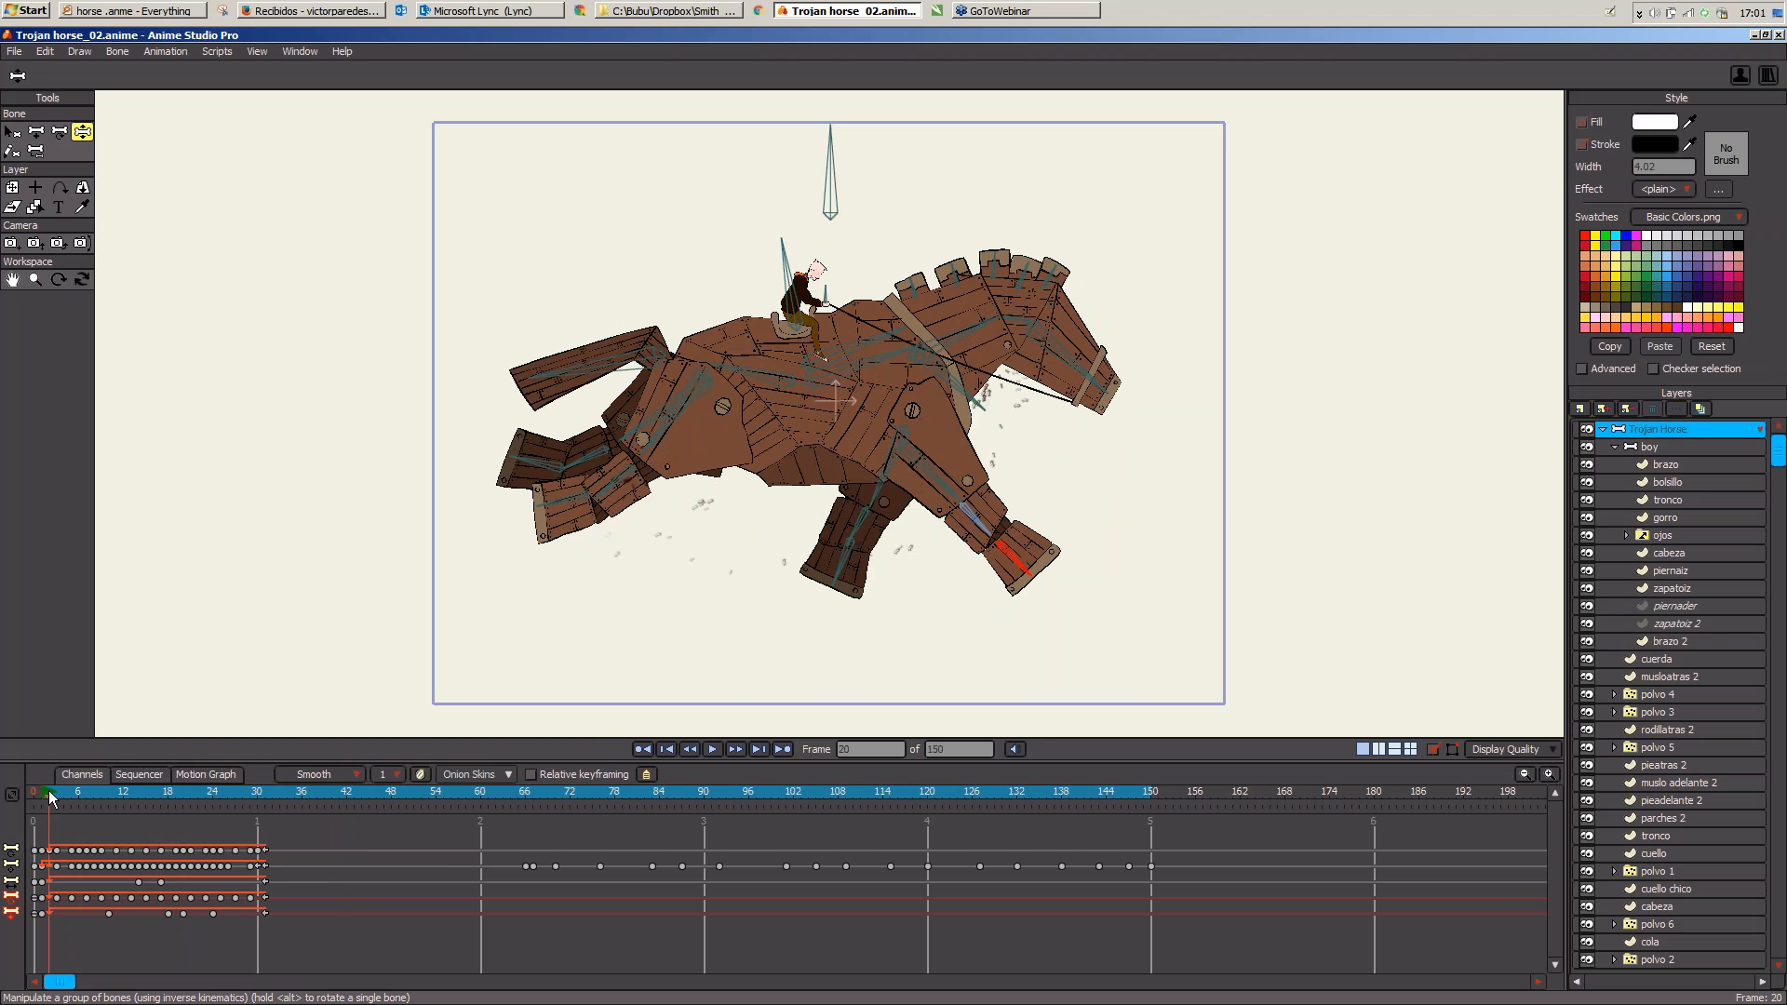
{"action": "left_click_drag", "start_coordinate": [59, 791], "coordinate": [421, 796]}
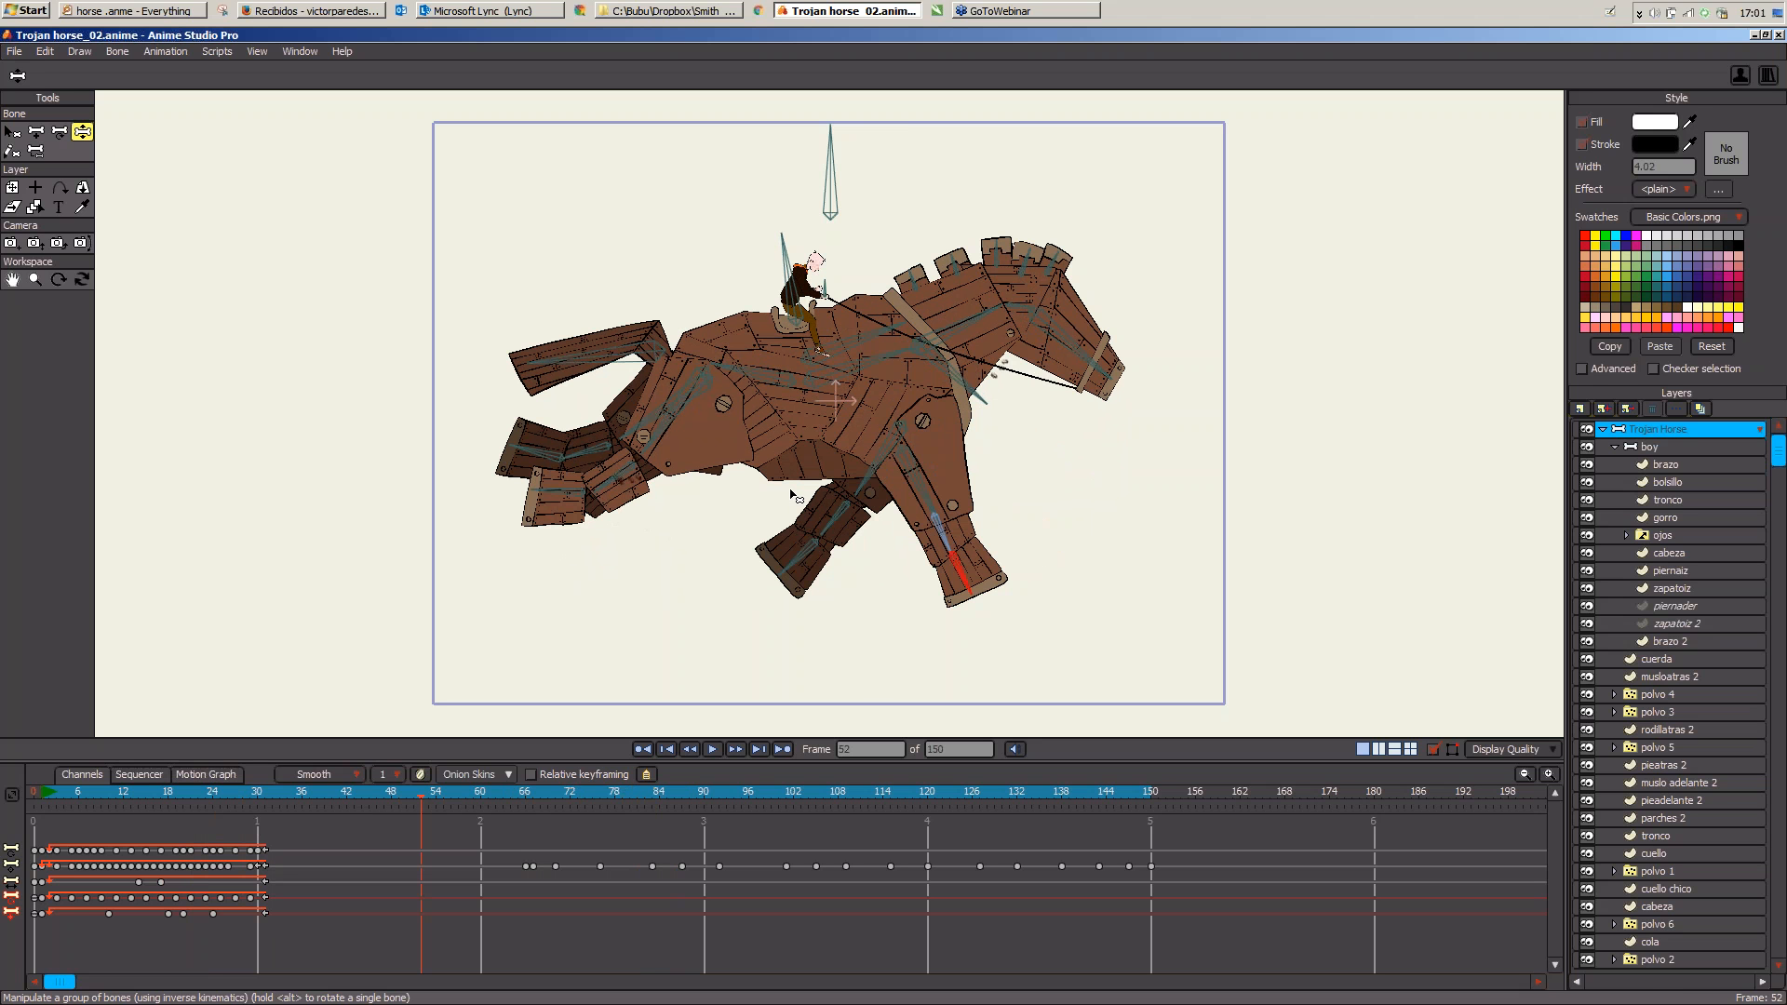
{"action": "left_click", "coordinate": [177, 798]}
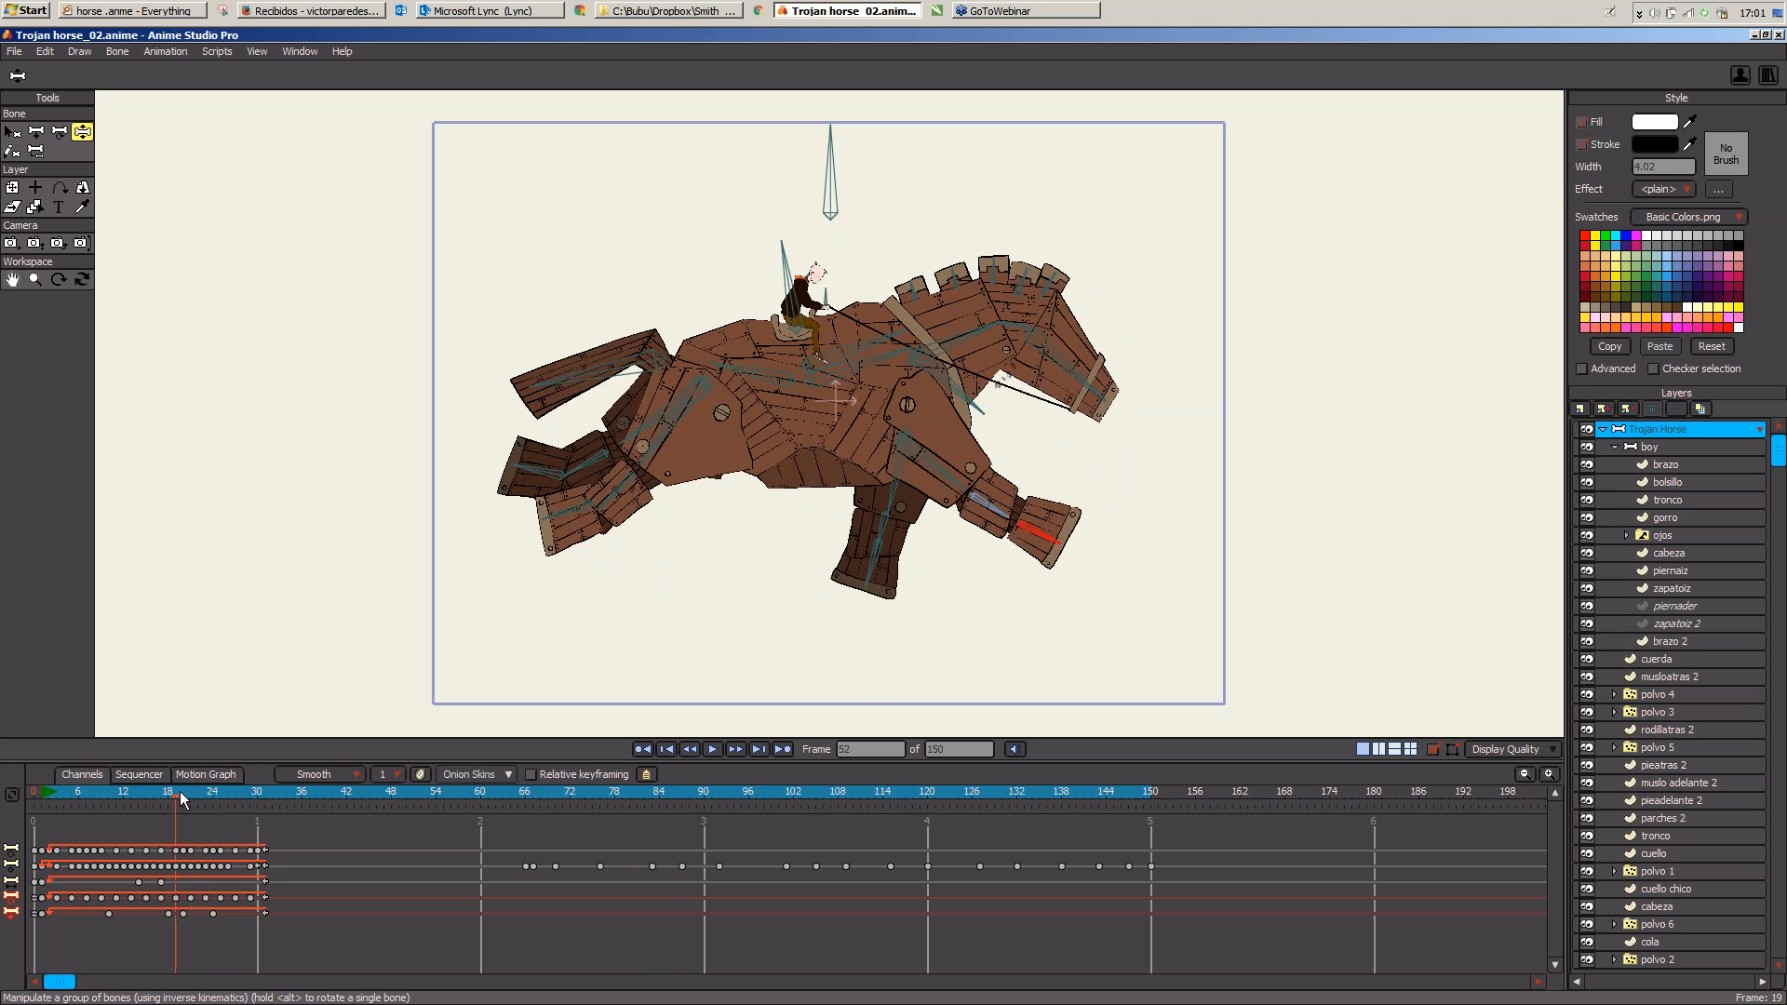
{"action": "left_click_drag", "start_coordinate": [182, 798], "coordinate": [604, 780]}
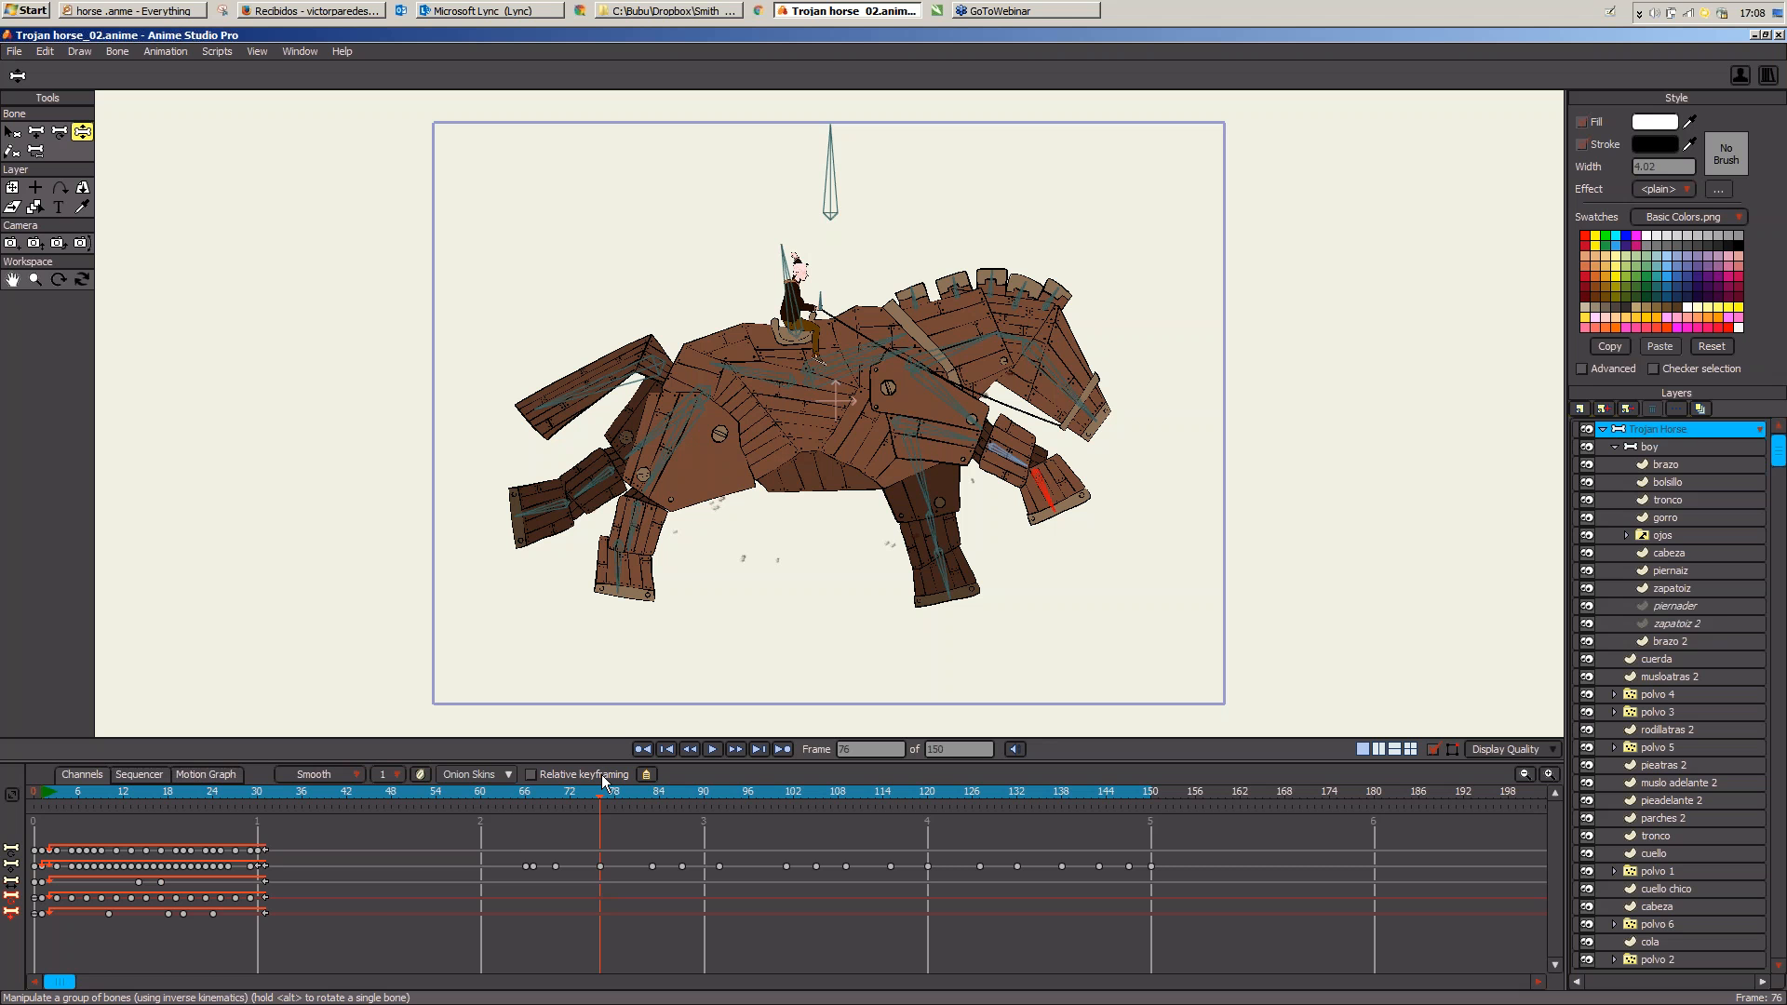
Step: Create a new document and draw a large oval face outline with both fill and stroke
{"action": "key", "text": "ctrl+n"}
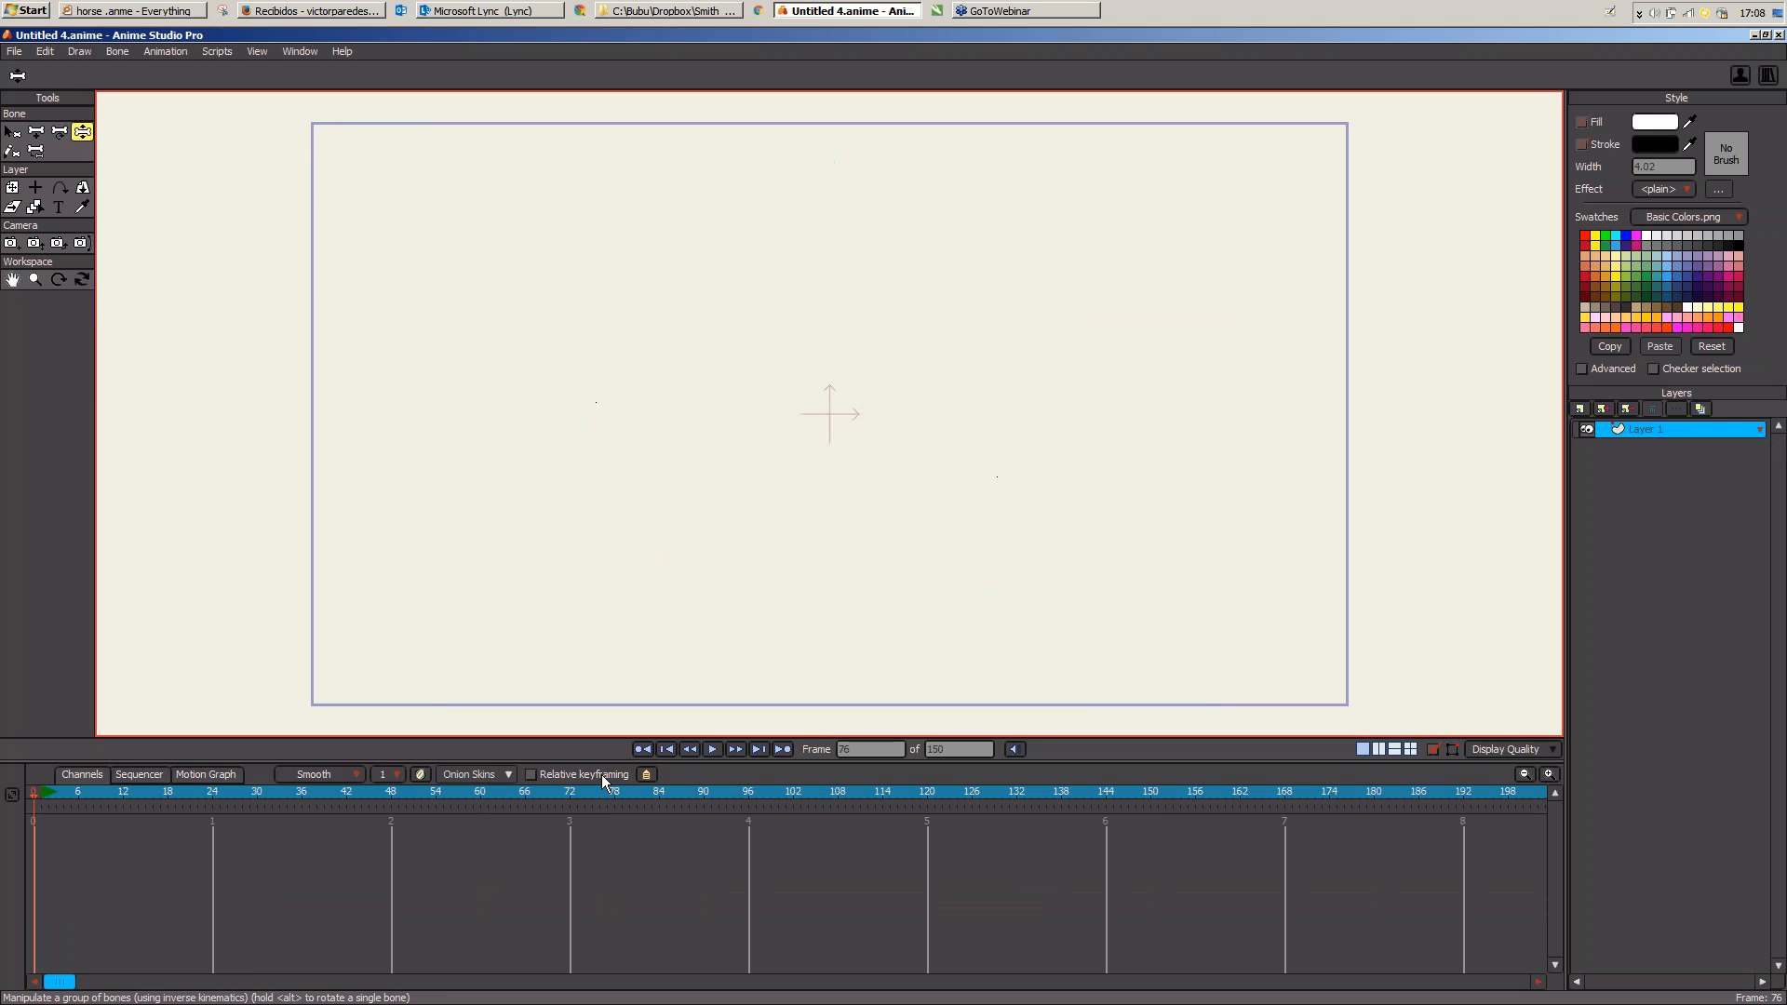
{"action": "key", "text": "s"}
{"action": "left_click", "coordinate": [206, 78]}
{"action": "left_click_drag", "start_coordinate": [592, 253], "coordinate": [929, 578]}
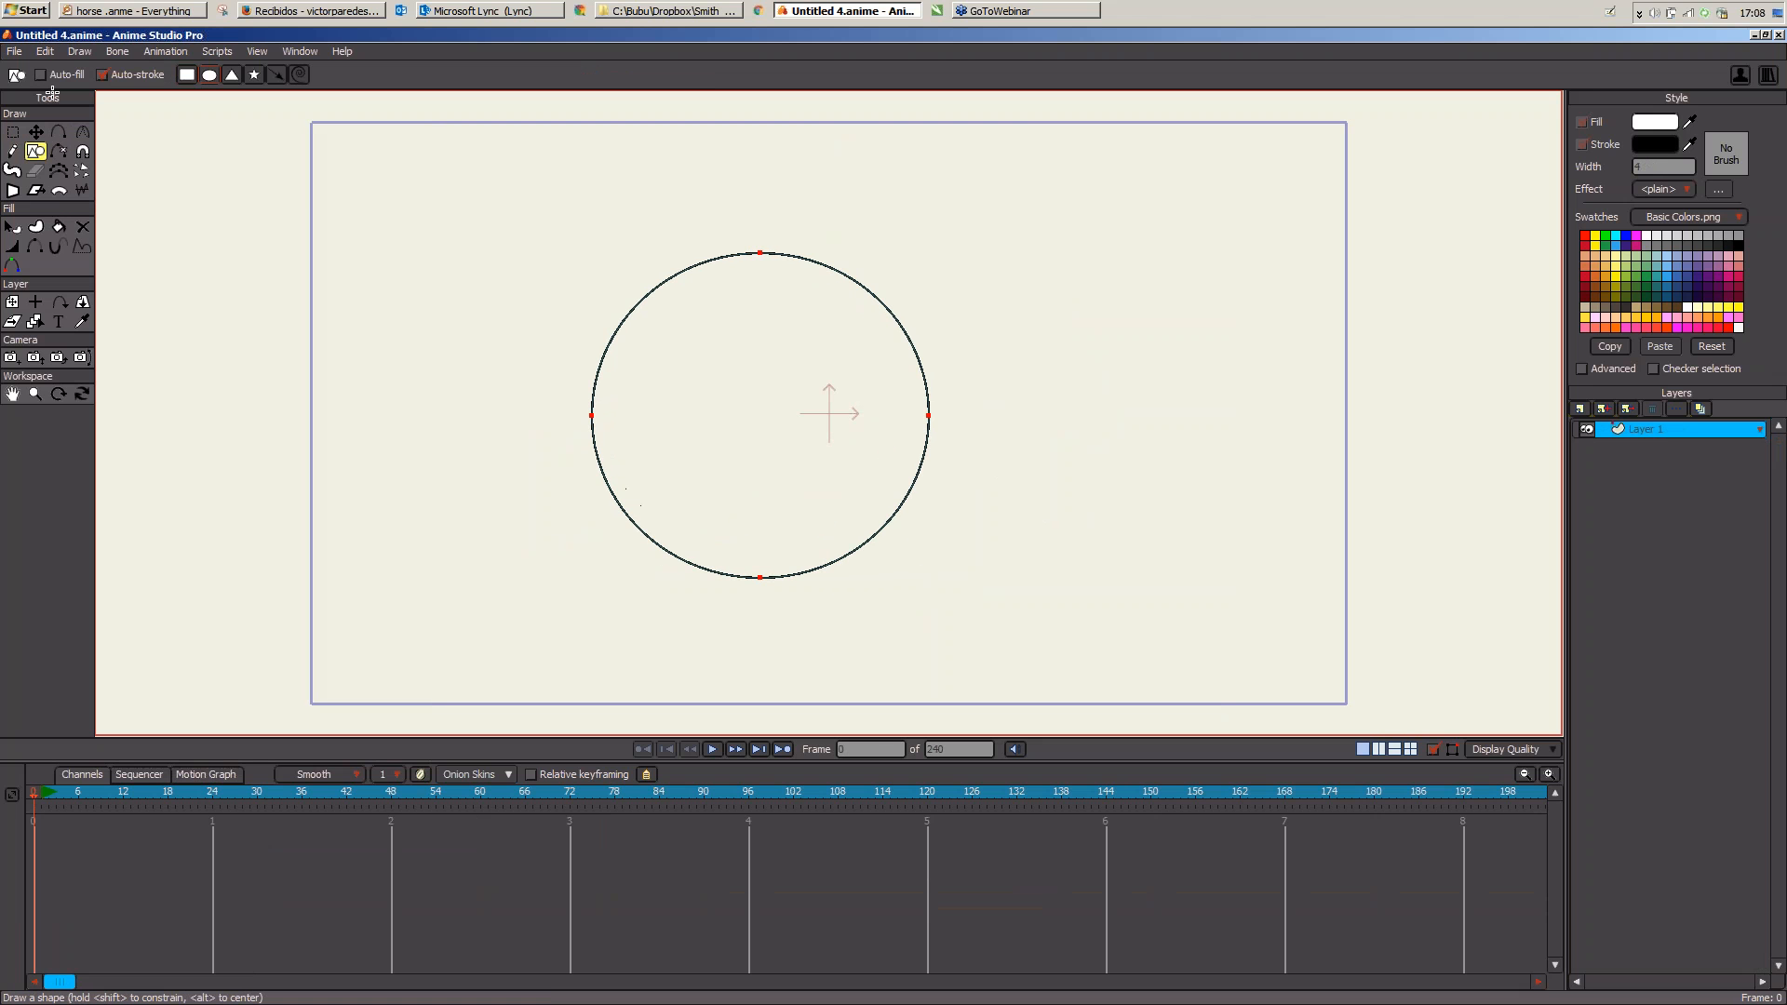
{"action": "left_click", "coordinate": [56, 74]}
{"action": "key", "text": "ctrl+z"}
{"action": "left_click_drag", "start_coordinate": [560, 212], "coordinate": [914, 586]}
Step: Draw two round eyes and a small oval mouth inside the face
{"action": "left_click_drag", "start_coordinate": [616, 304], "coordinate": [704, 401]}
{"action": "left_click_drag", "start_coordinate": [750, 311], "coordinate": [843, 410]}
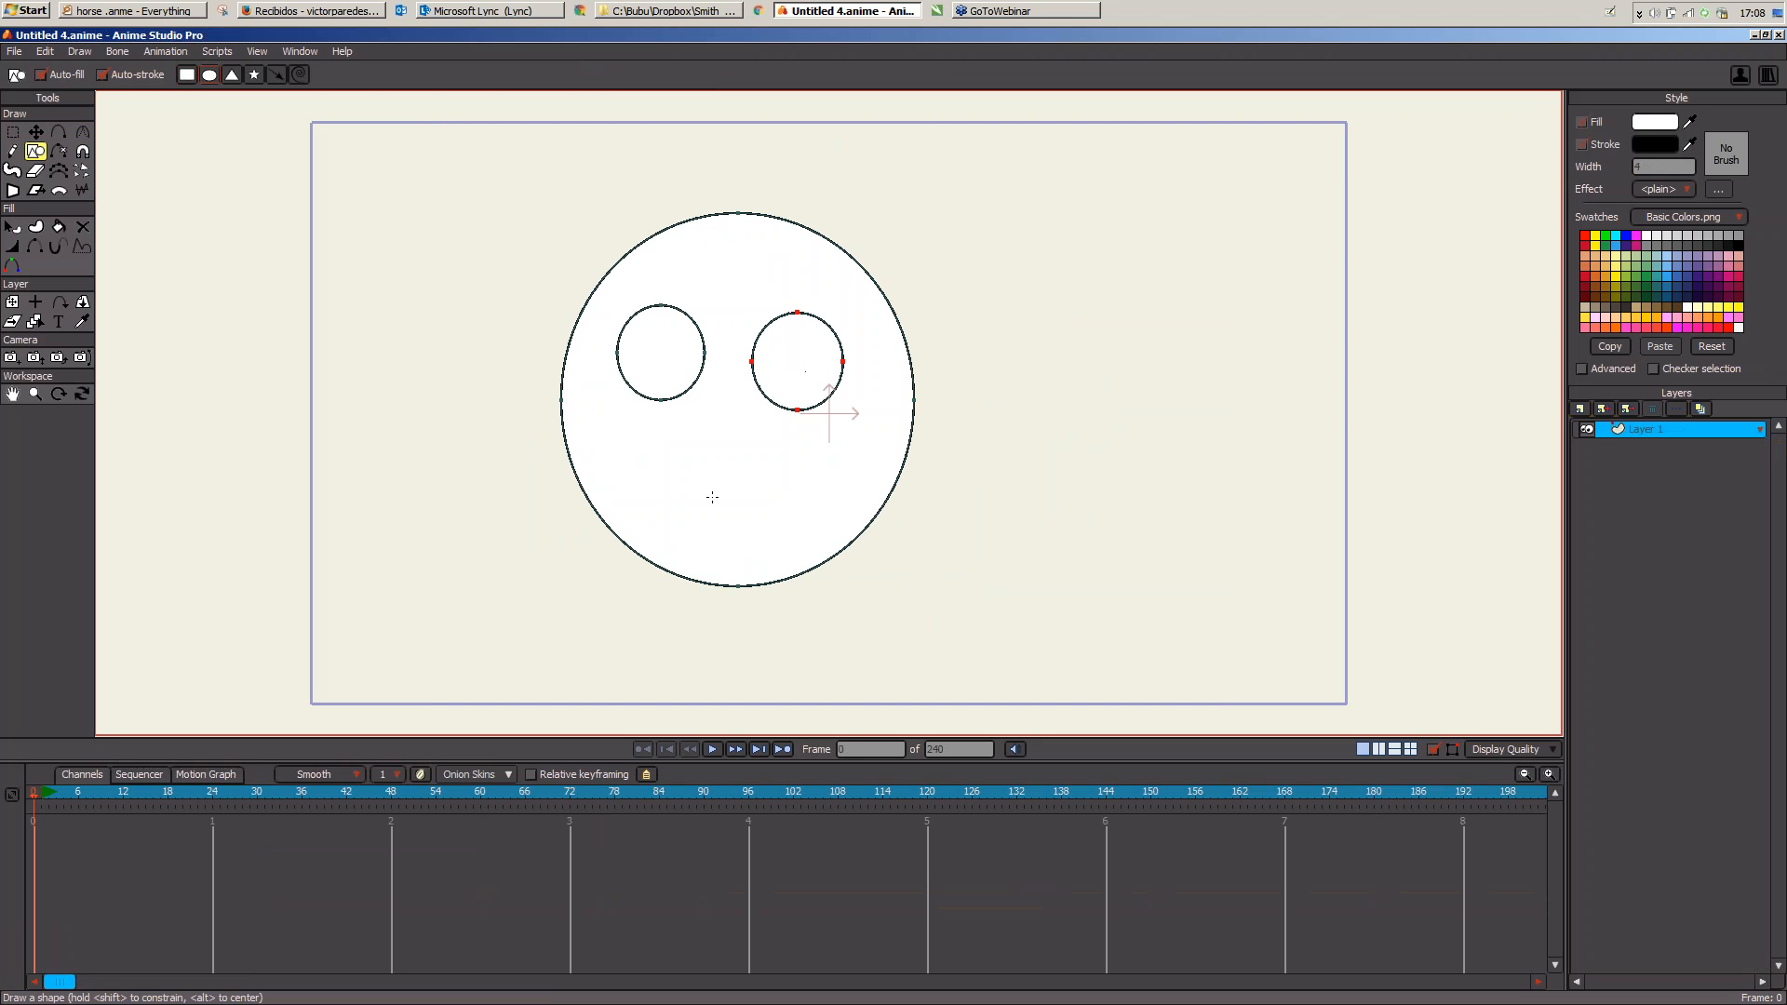
{"action": "left_click_drag", "start_coordinate": [703, 488], "coordinate": [763, 534]}
Step: At frame 1, select the points of the eyes and mouth and move them toward the face's left edge
{"action": "key", "text": "f"}
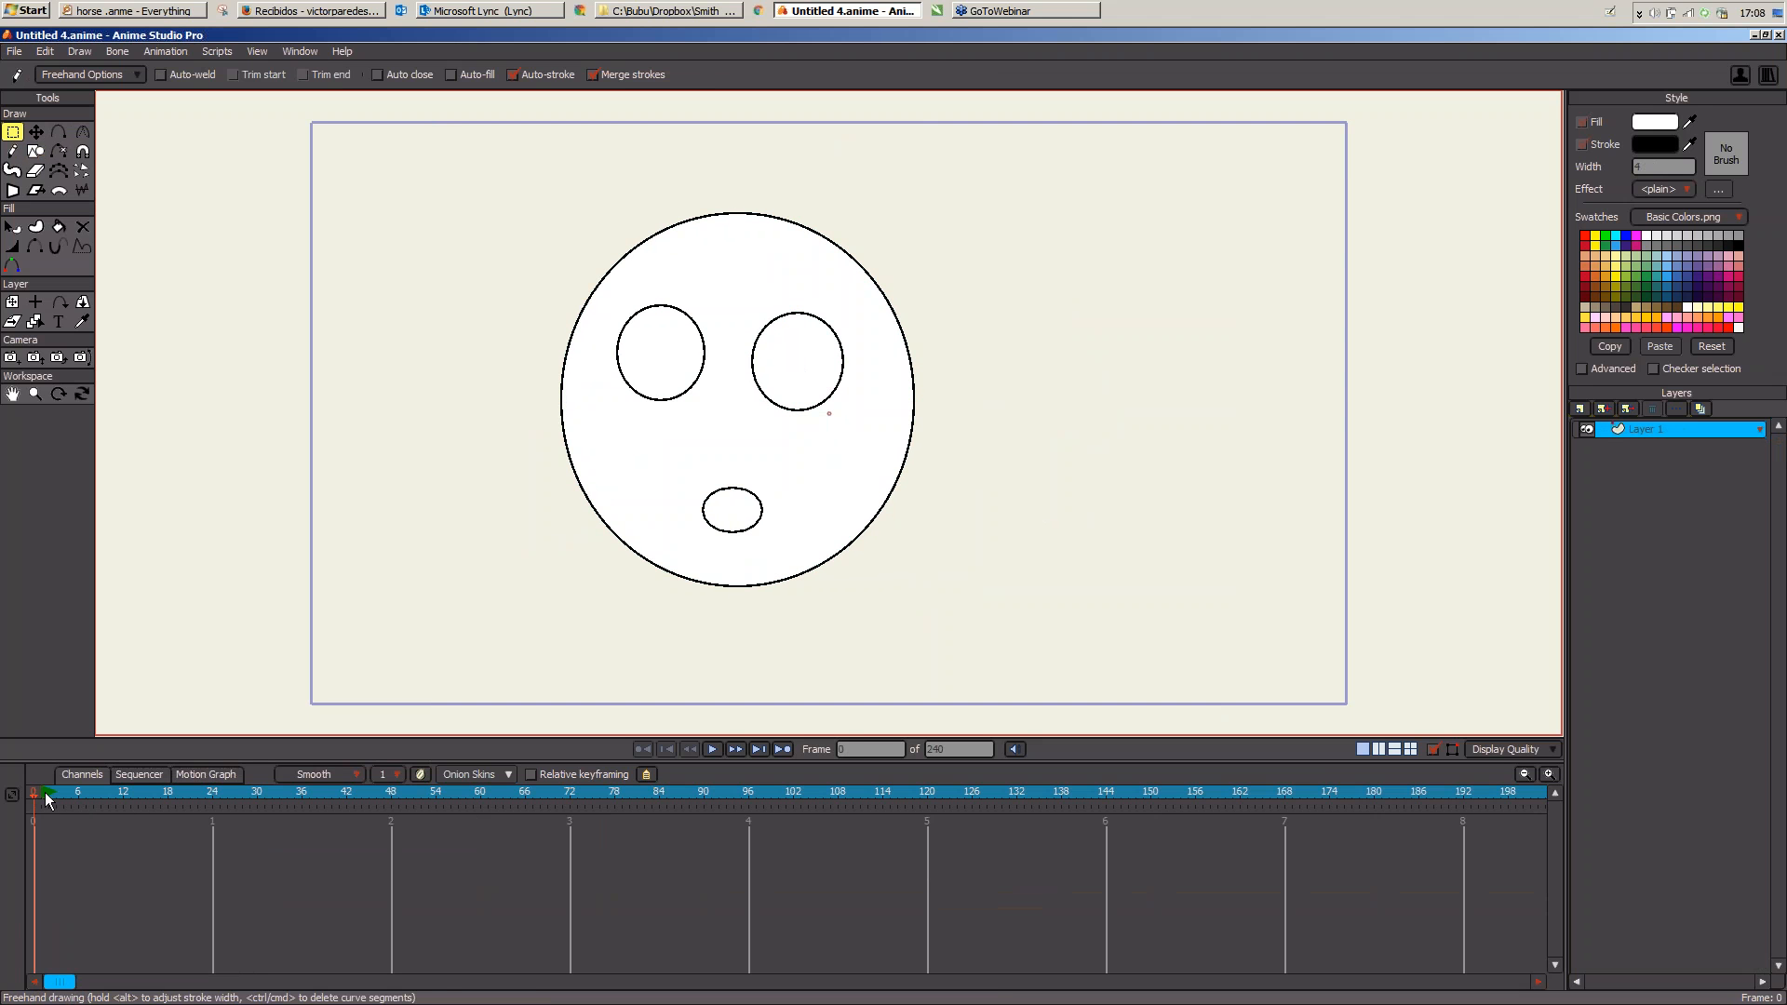
{"action": "left_click", "coordinate": [45, 800]}
{"action": "key", "text": "g"}
{"action": "mouse_move", "coordinate": [740, 272]}
{"action": "left_mouse_down"}
{"action": "mouse_move", "coordinate": [722, 553]}
{"action": "mouse_move", "coordinate": [938, 500]}
{"action": "mouse_move", "coordinate": [858, 499]}
{"action": "left_mouse_up"}
{"action": "key", "text": "t"}
Step: At frame 13, move the selected eyes and mouth toward the face's right edge
{"action": "left_click", "coordinate": [108, 800]}
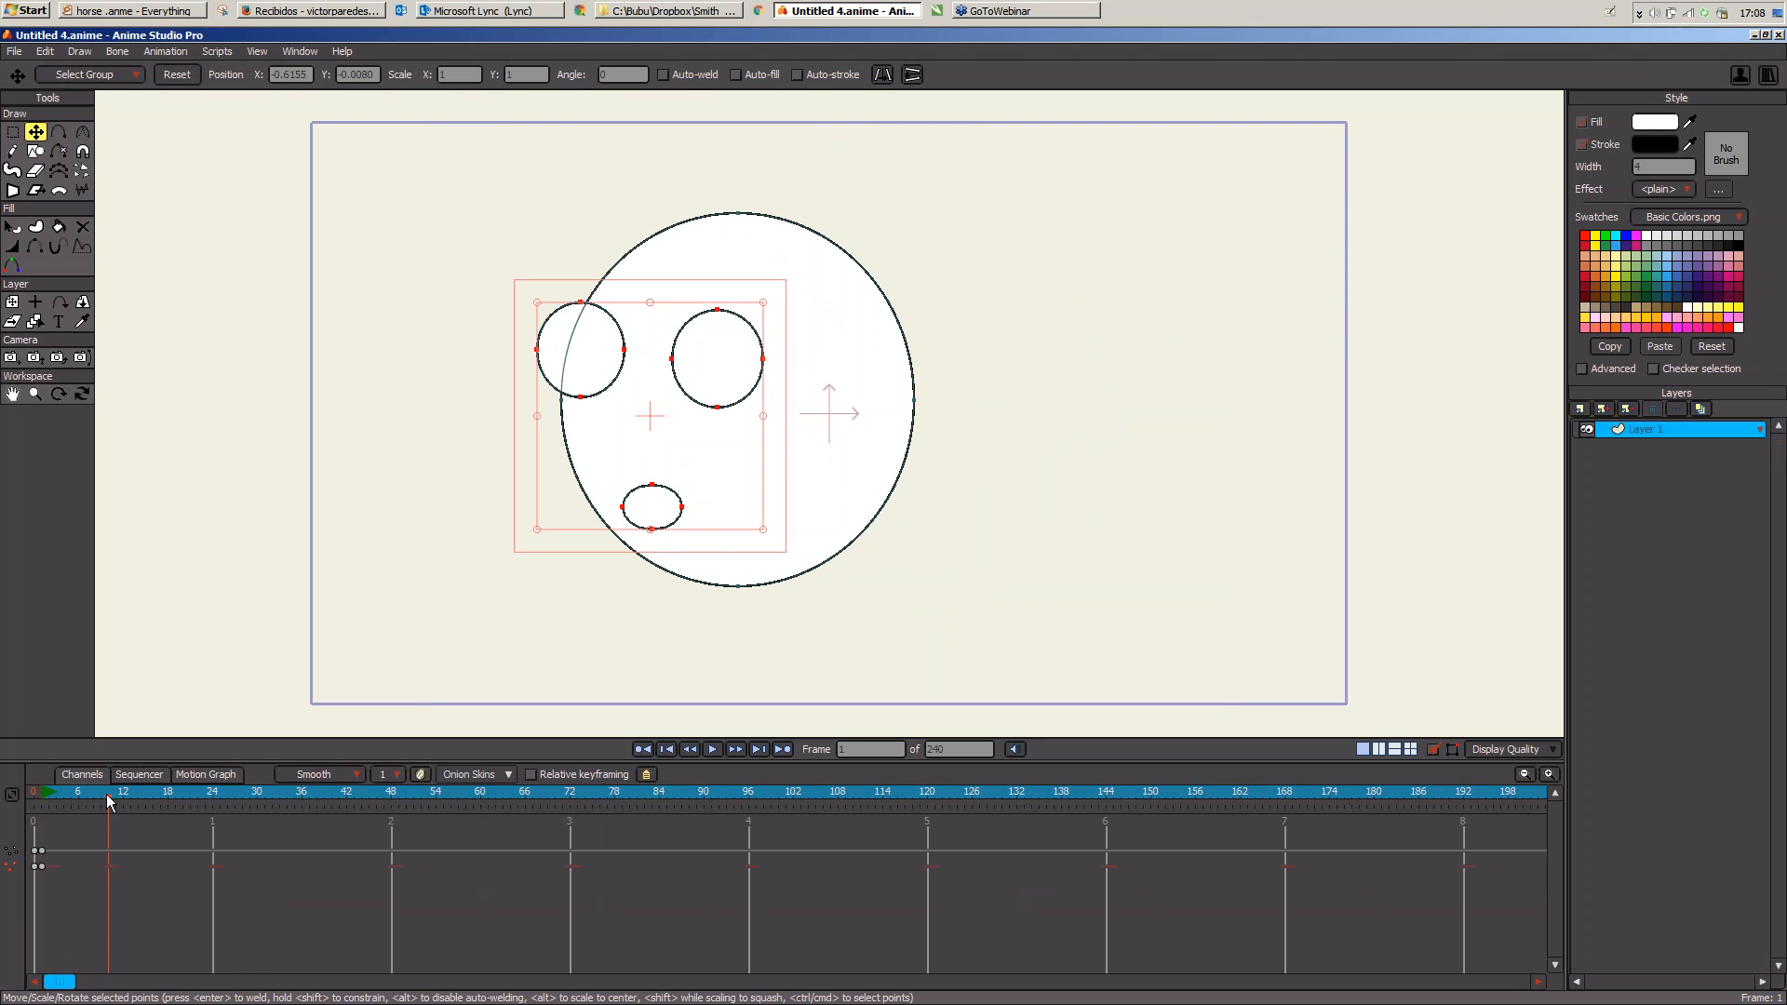
{"action": "left_click_drag", "start_coordinate": [108, 796], "coordinate": [130, 796]}
{"action": "left_click_drag", "start_coordinate": [702, 445], "coordinate": [900, 440]}
Step: At frame 6, slightly enlarge the eyes and mouth and preview the head turn
{"action": "left_click", "coordinate": [43, 792]}
{"action": "left_click_drag", "start_coordinate": [45, 795], "coordinate": [80, 806]}
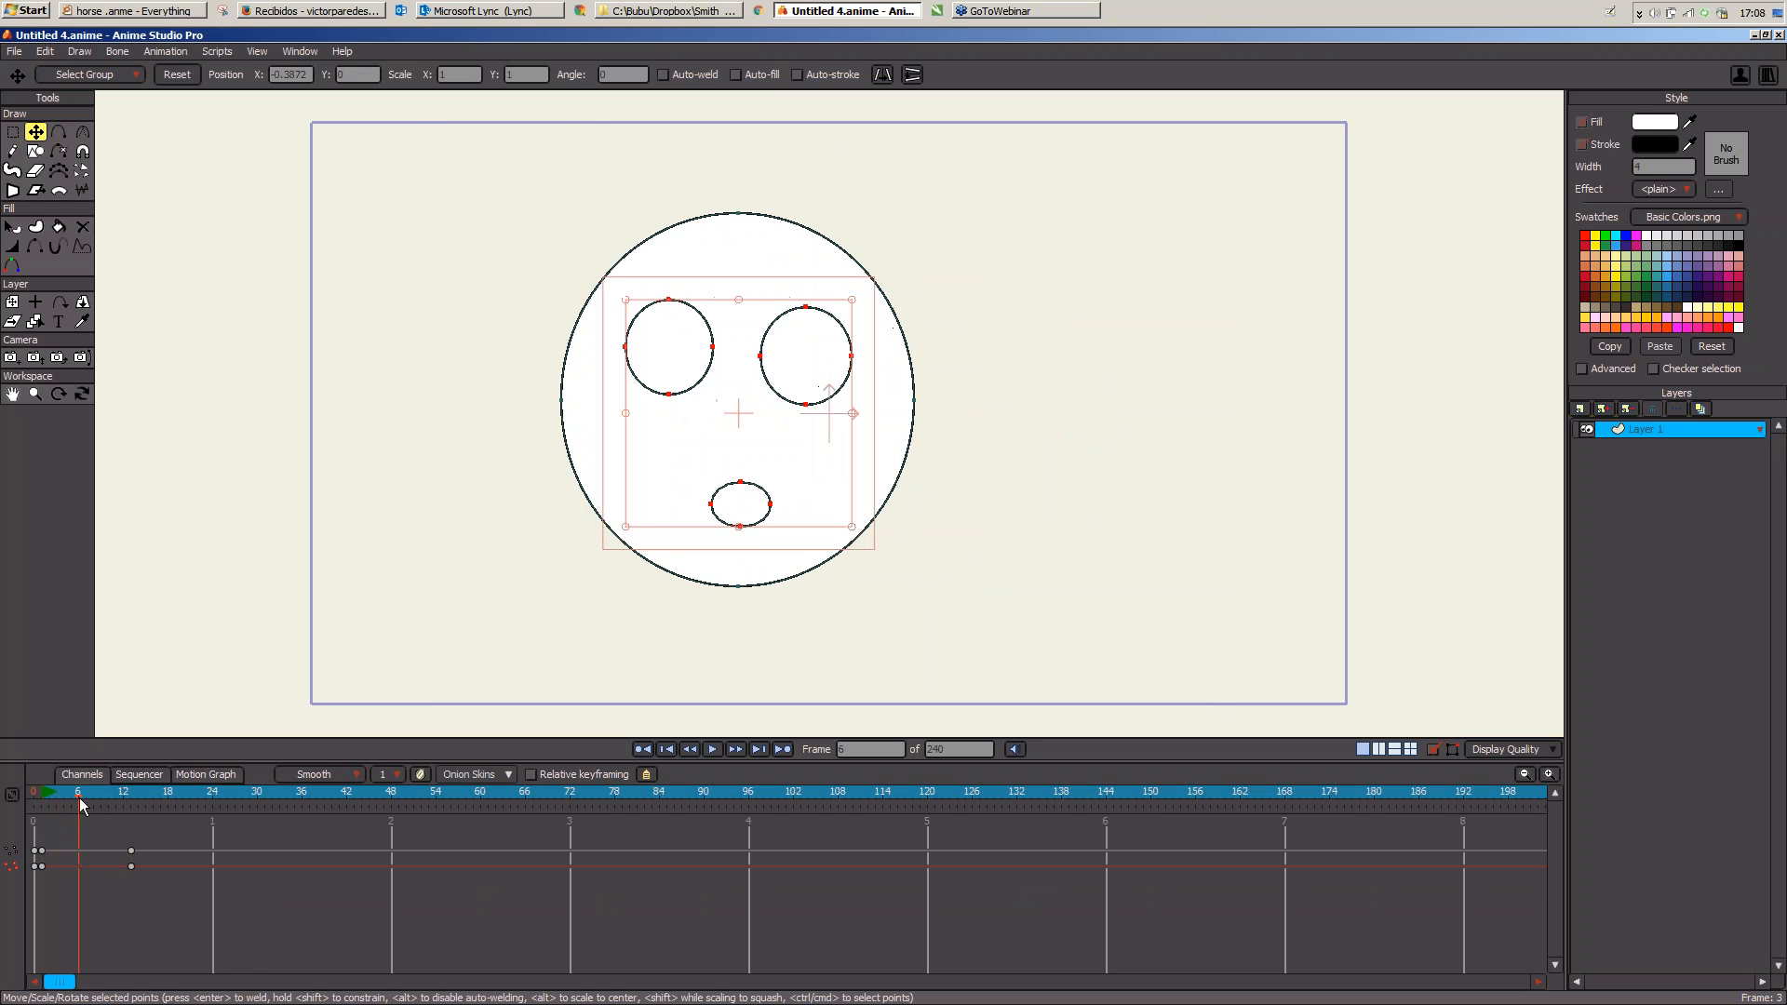
{"action": "left_click_drag", "start_coordinate": [852, 527], "coordinate": [868, 542]}
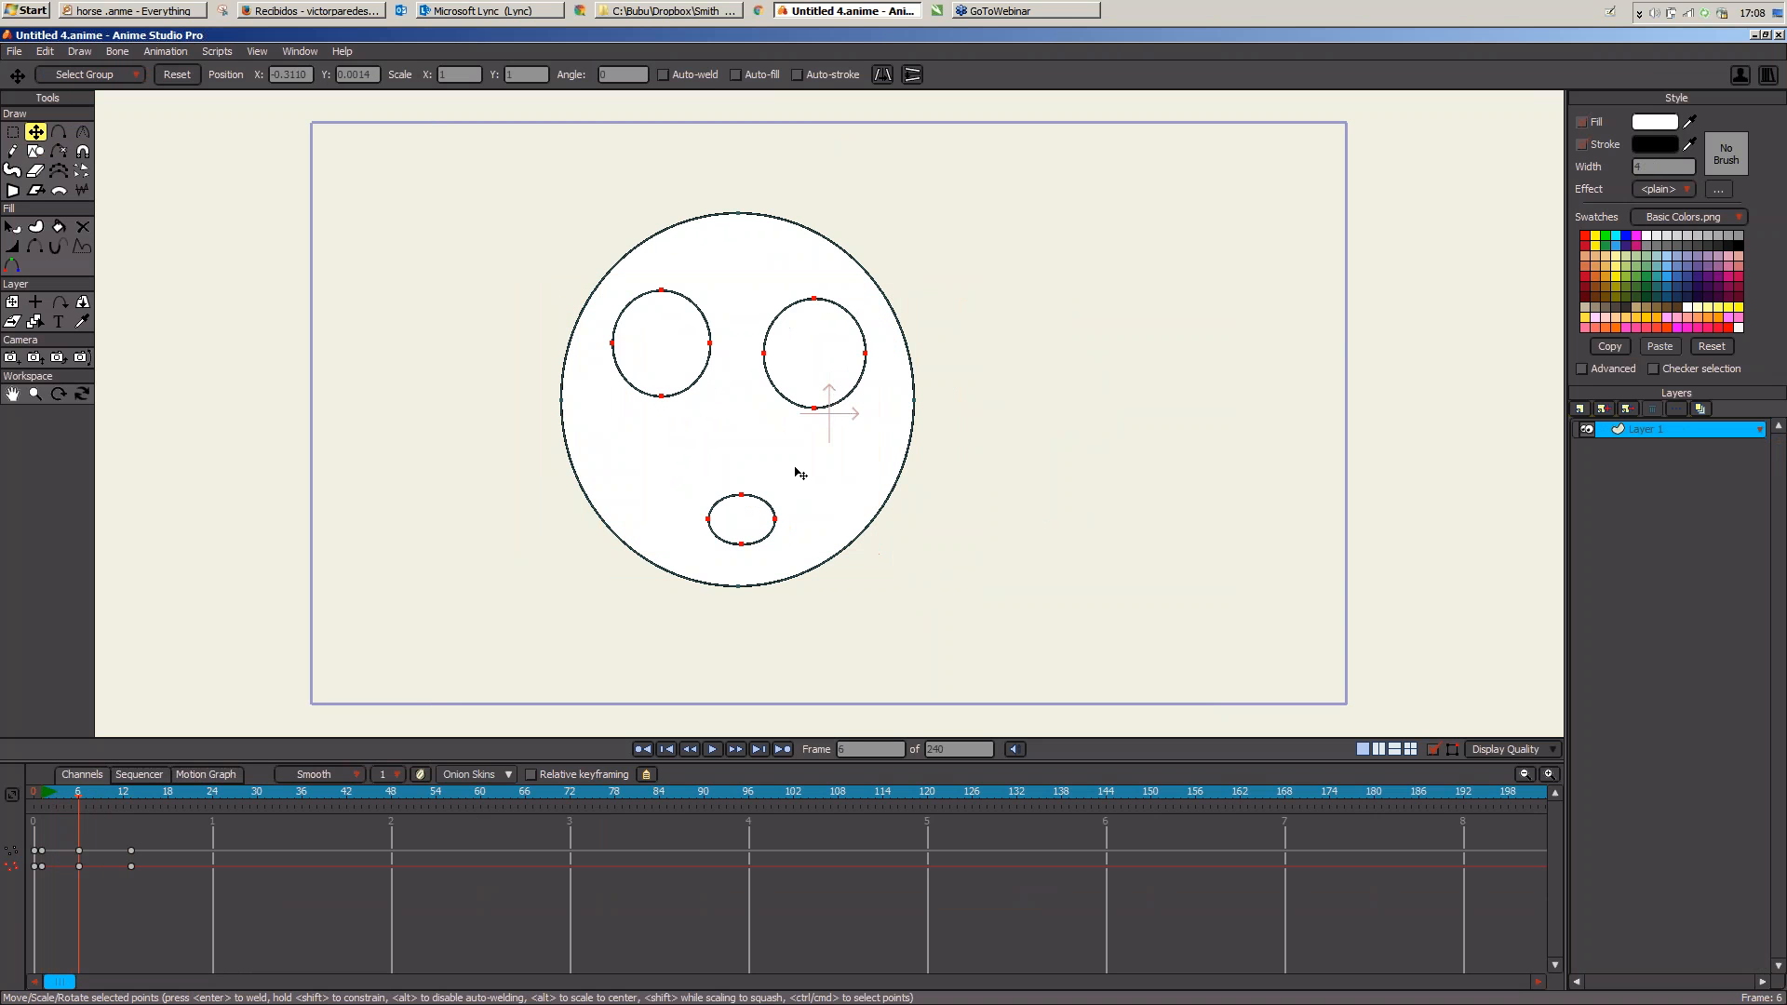
{"action": "mouse_move", "coordinate": [43, 796]}
{"action": "left_mouse_down"}
{"action": "mouse_move", "coordinate": [110, 792]}
{"action": "mouse_move", "coordinate": [48, 798]}
{"action": "mouse_move", "coordinate": [88, 814]}
{"action": "left_mouse_up"}
Step: Return to frame 0 and delete all keyframes of the eyes and mouth movement
{"action": "left_click_drag", "start_coordinate": [80, 798], "coordinate": [22, 810]}
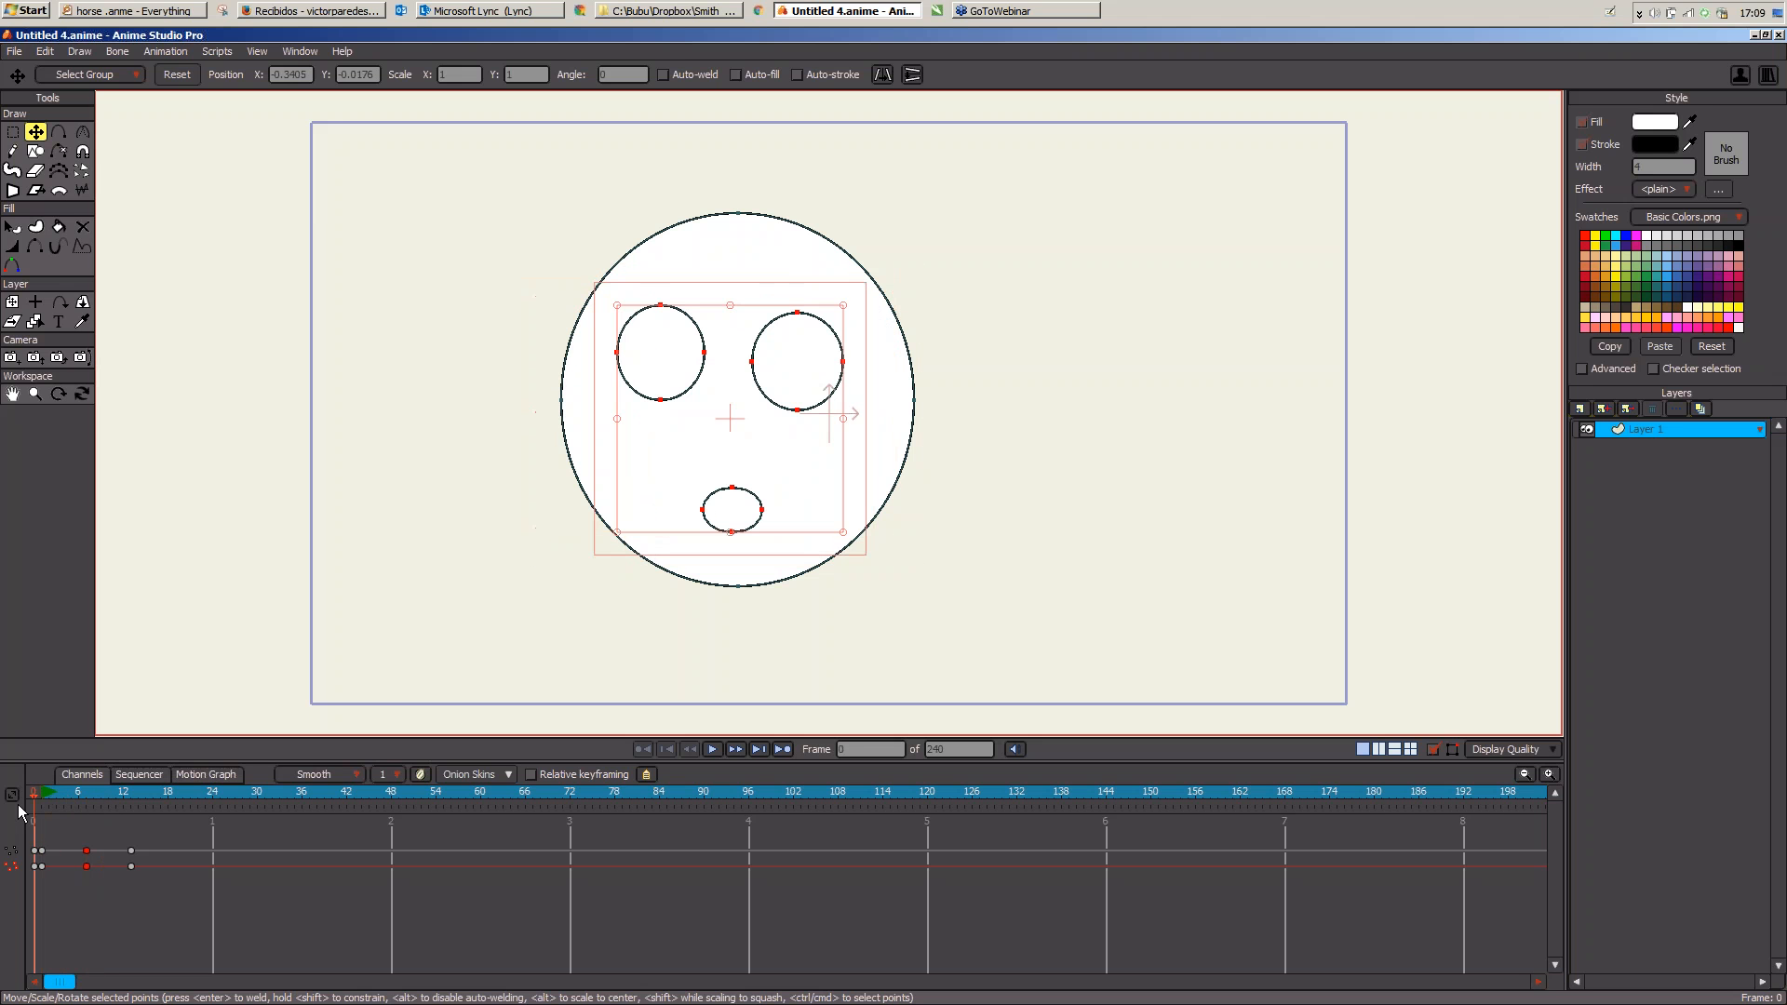
{"action": "left_click_drag", "start_coordinate": [159, 835], "coordinate": [41, 907]}
{"action": "key", "text": "Delete"}
Step: Add a bone layer containing Layer 1 and draw a single control bone beside the face with strength 0
{"action": "left_click", "coordinate": [1580, 409]}
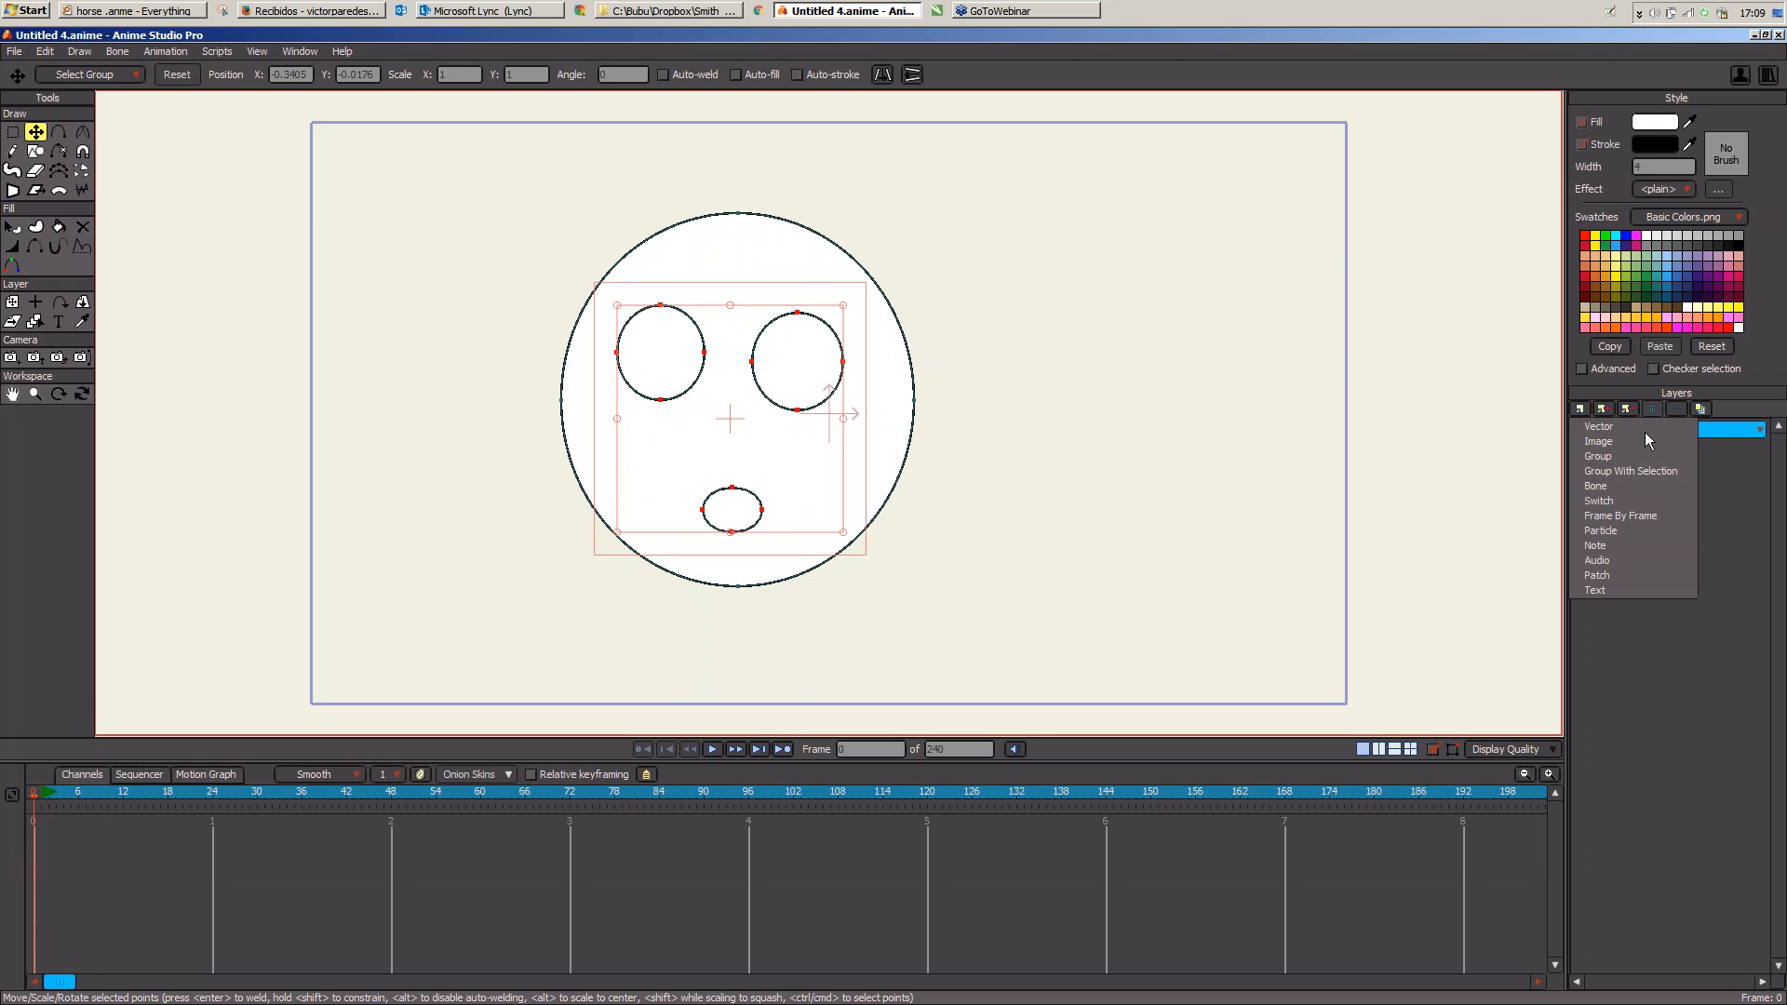
{"action": "left_click", "coordinate": [1639, 486]}
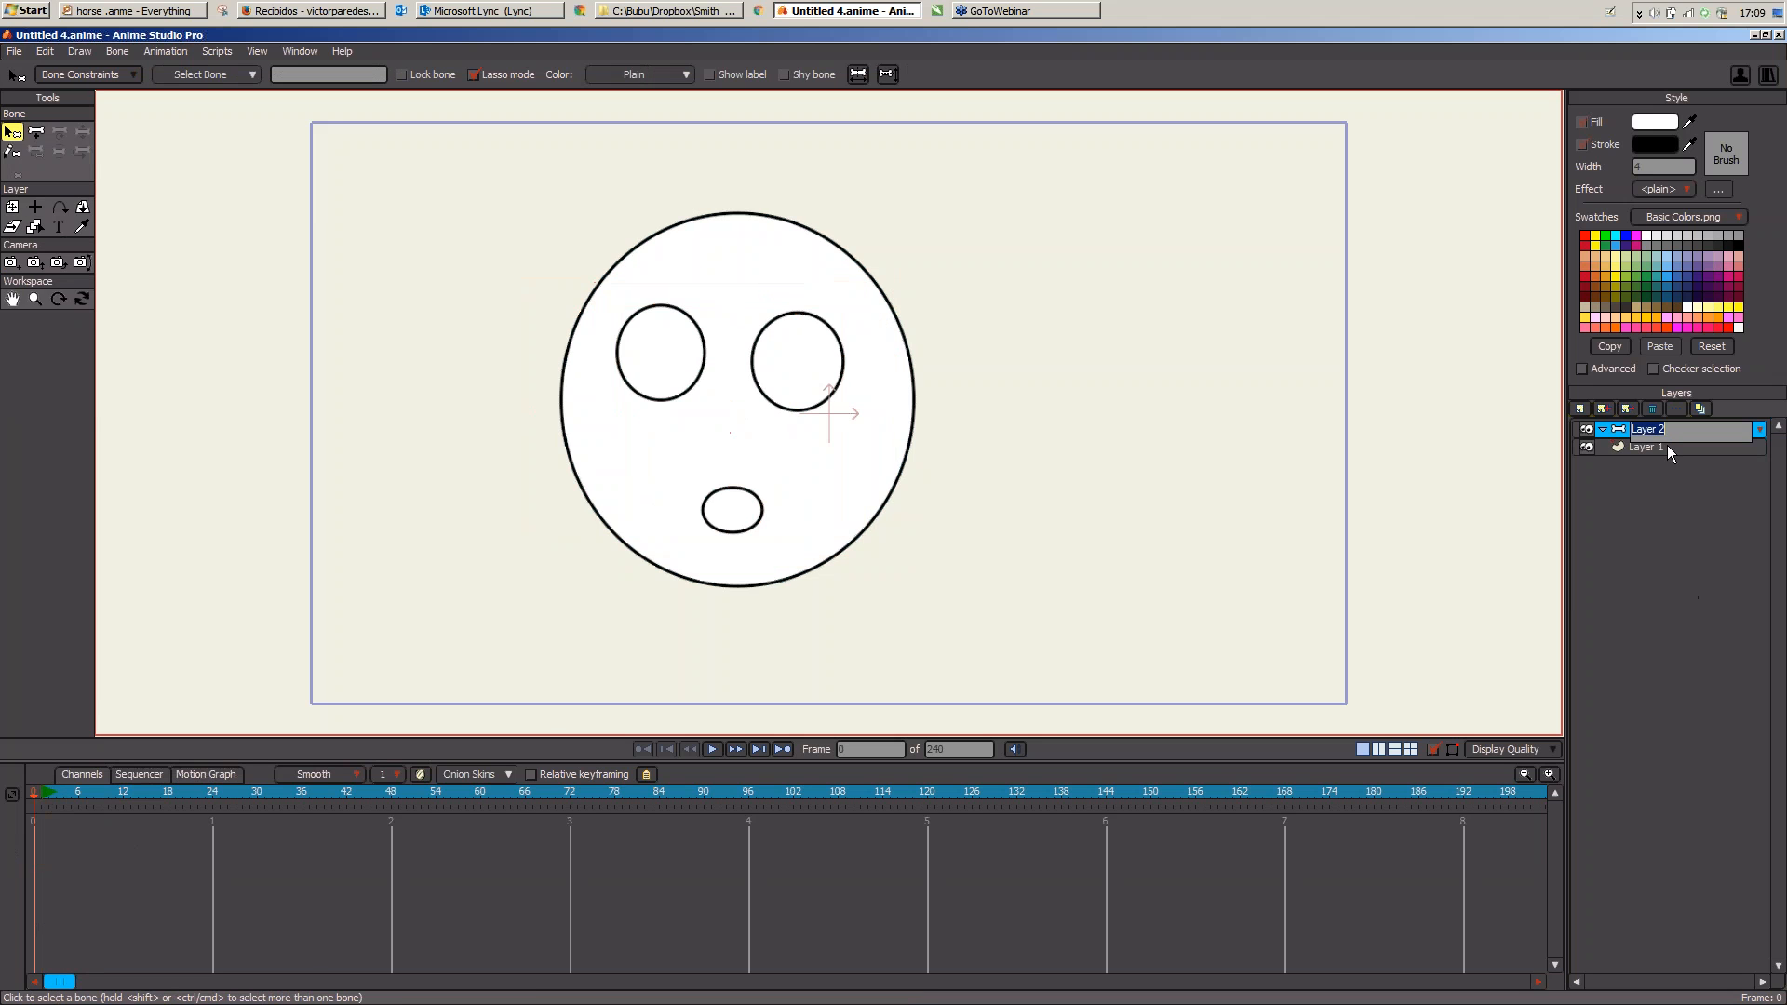
{"action": "left_click_drag", "start_coordinate": [1667, 445], "coordinate": [1674, 427]}
{"action": "left_click", "coordinate": [1673, 427]}
{"action": "mouse_move", "coordinate": [1112, 431]}
{"action": "left_mouse_down"}
{"action": "mouse_move", "coordinate": [1117, 294]}
{"action": "mouse_move", "coordinate": [1056, 353]}
{"action": "left_mouse_up"}
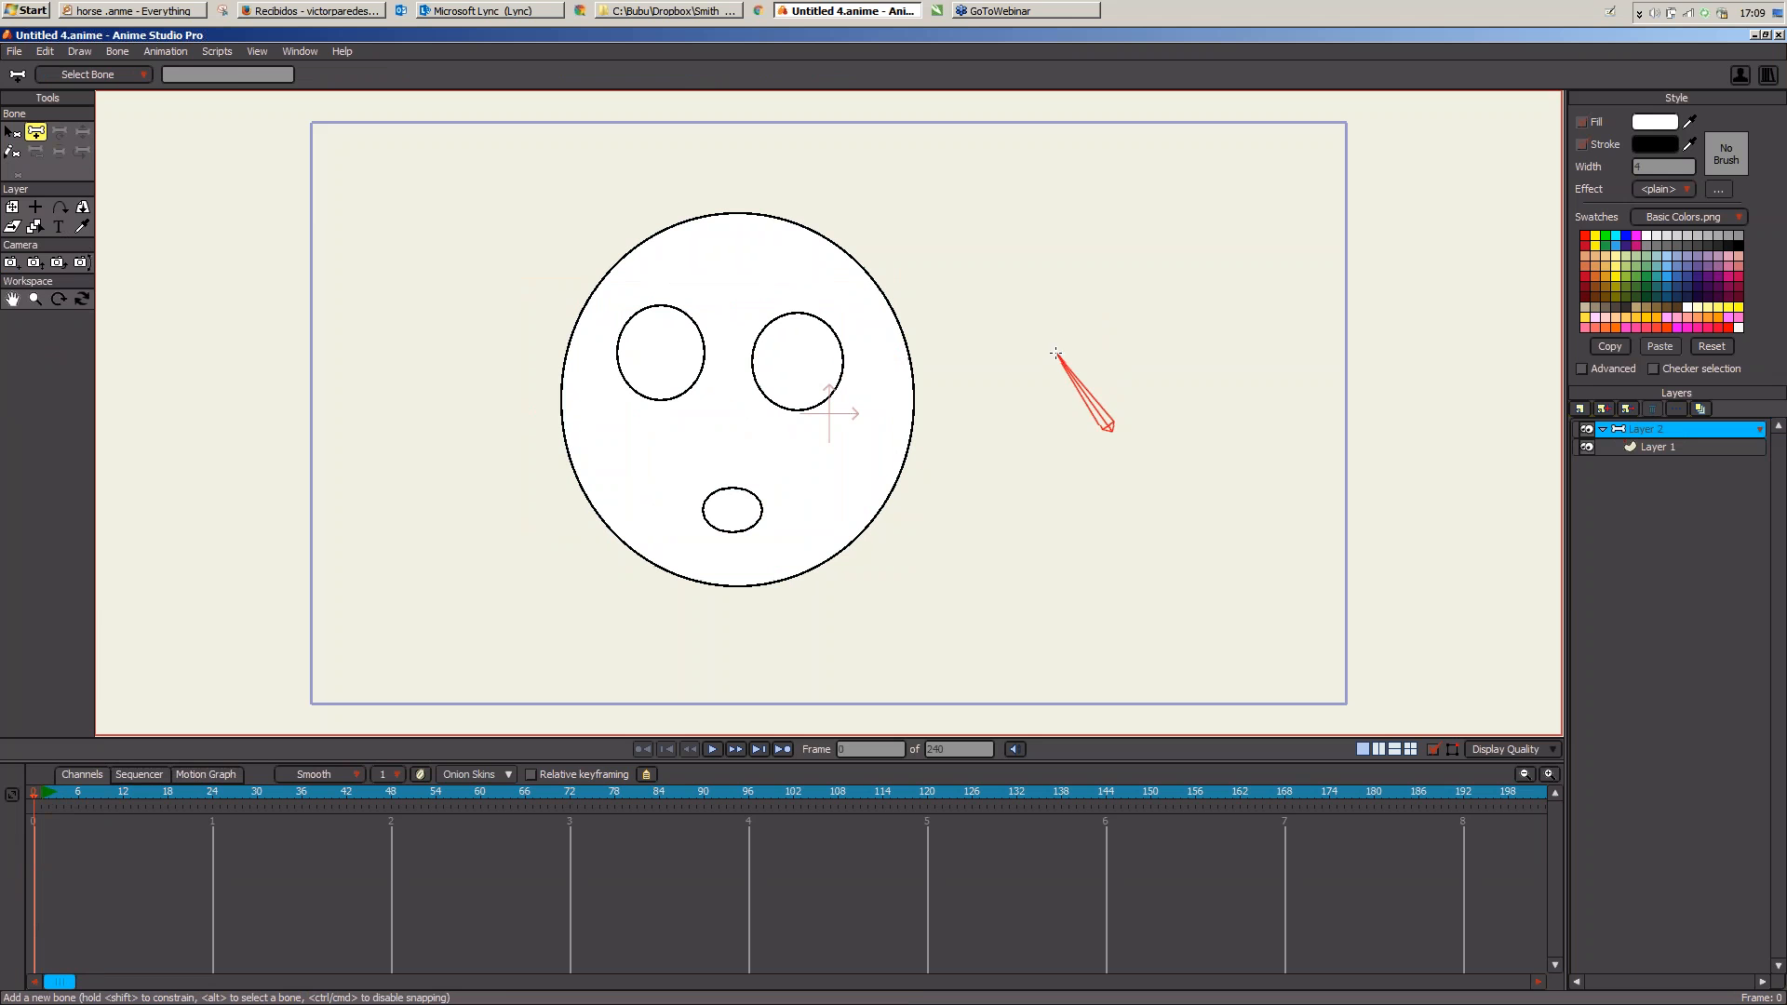
{"action": "key", "text": "s"}
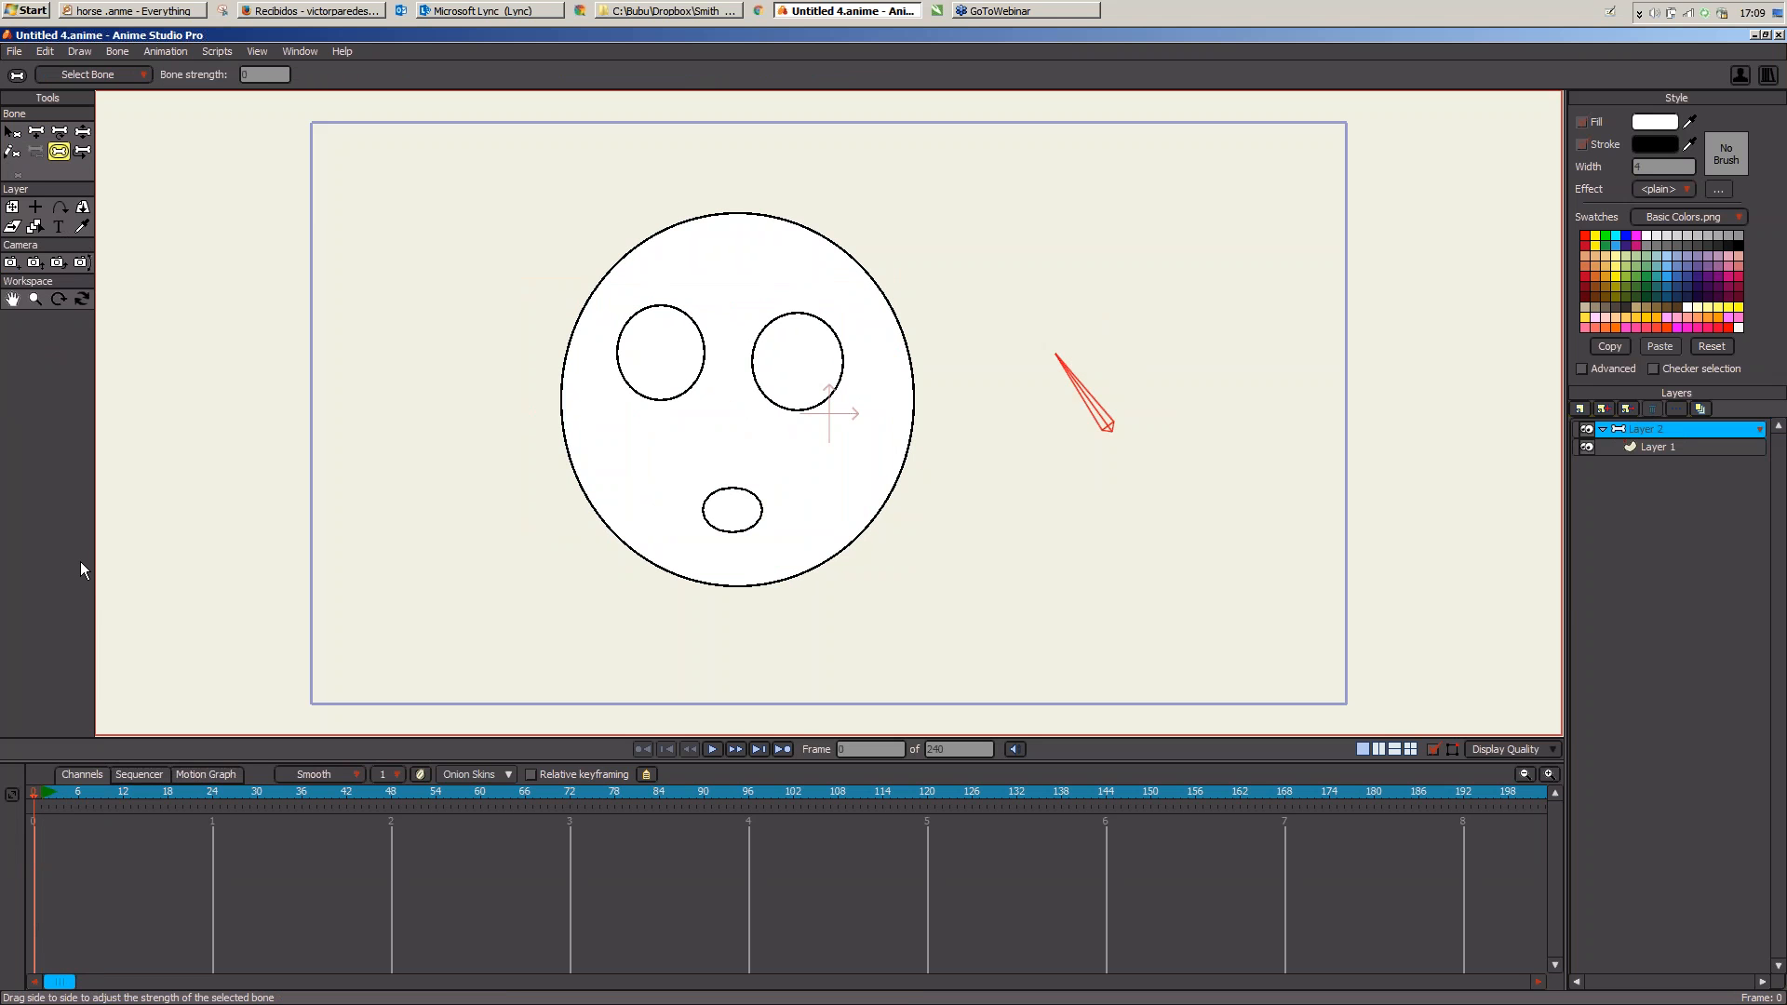
Step: Create an action named B1 for the control bone
{"action": "key", "text": "ctrl+shift+a"}
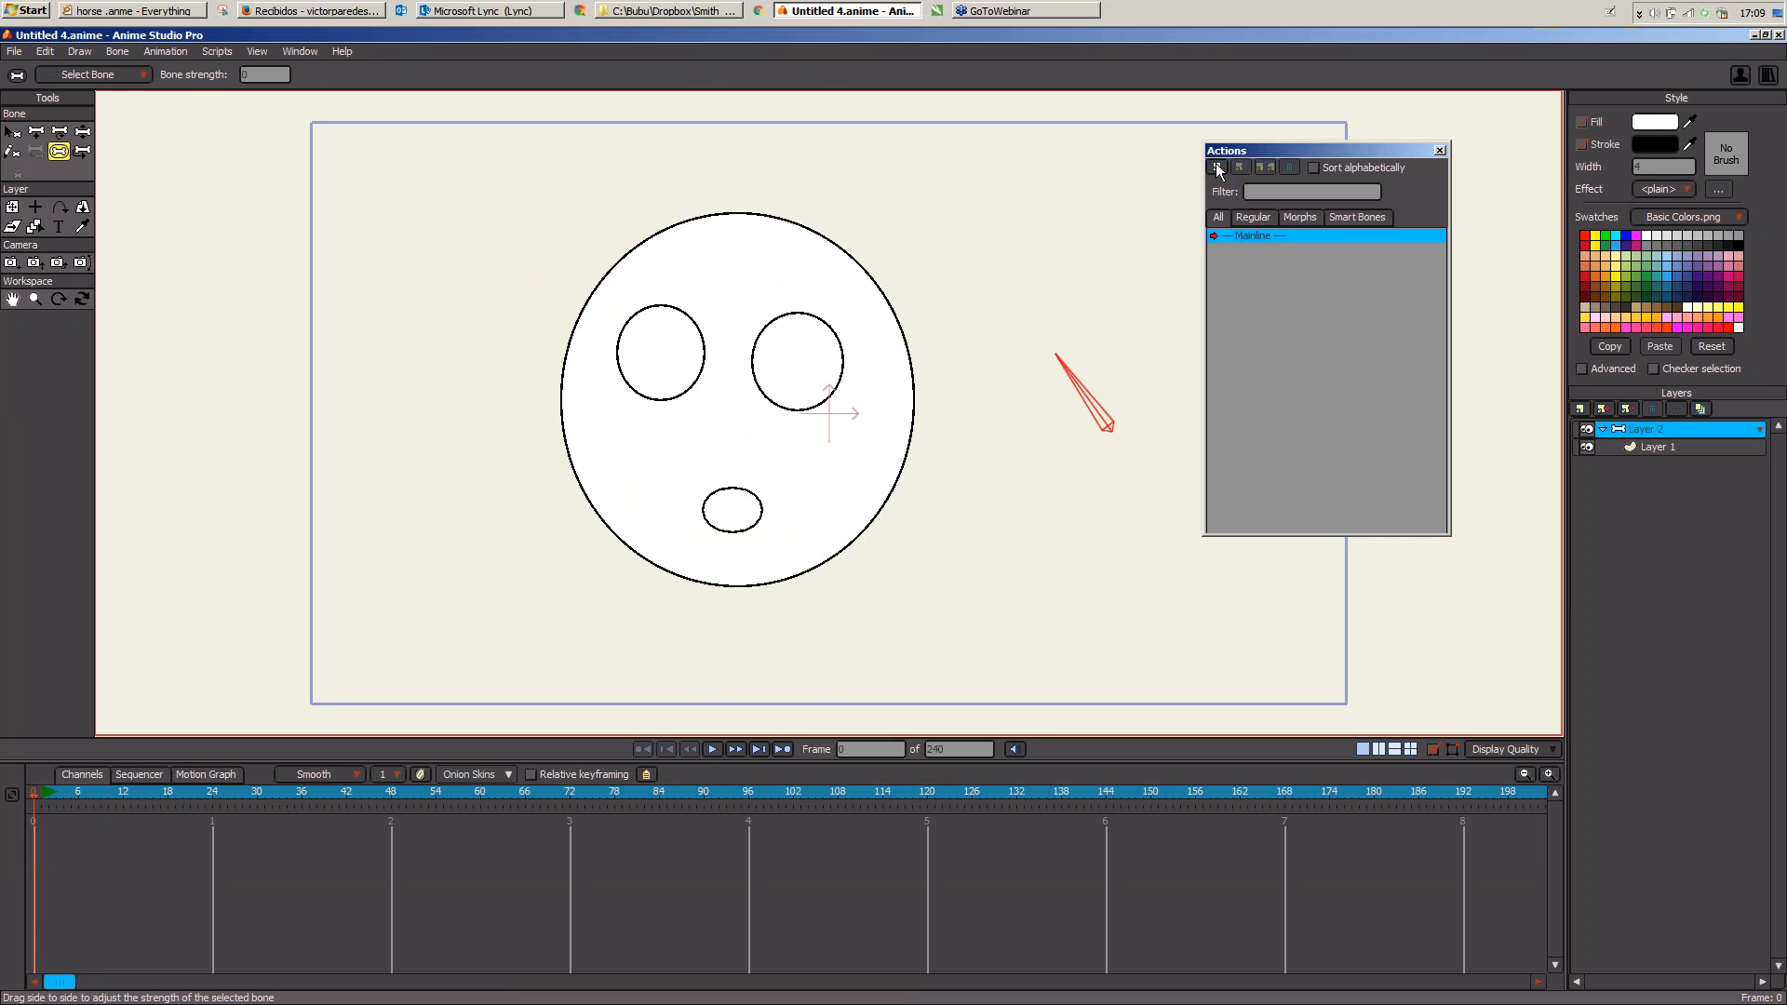
{"action": "left_click", "coordinate": [1216, 166]}
{"action": "type", "text": "V"}
{"action": "key", "text": "BackSpace"}
{"action": "type", "text": "B1"}
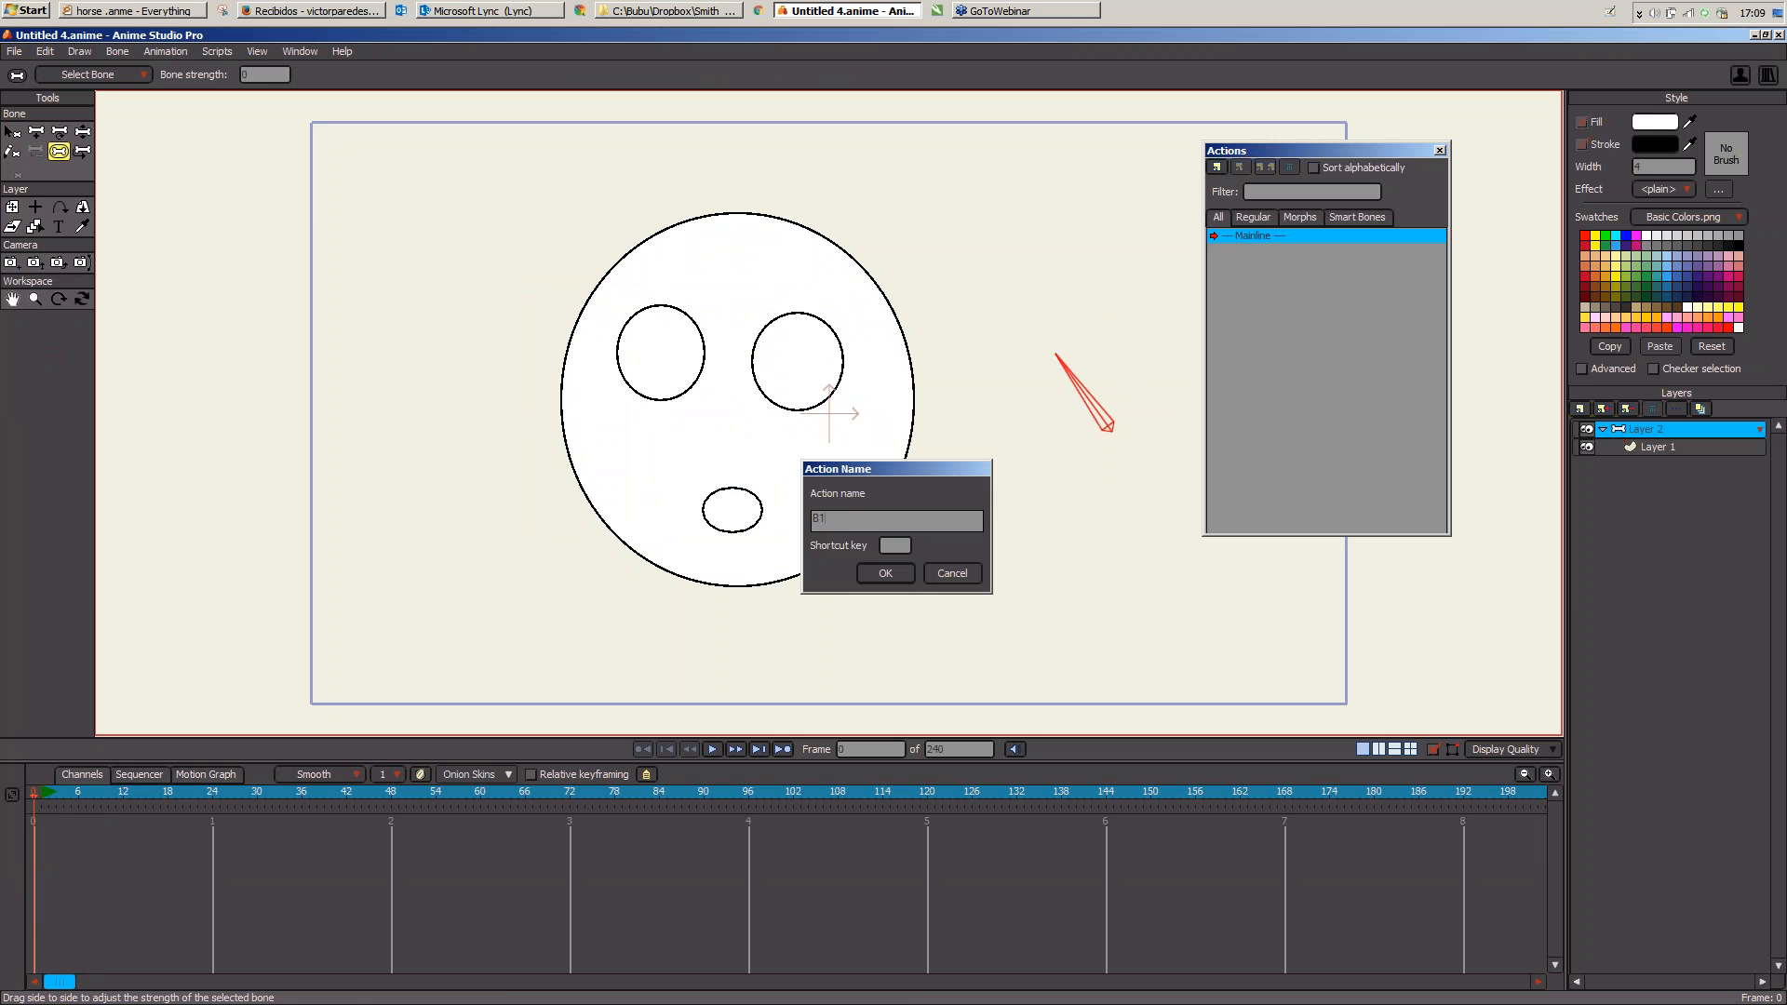
{"action": "key", "text": "Return"}
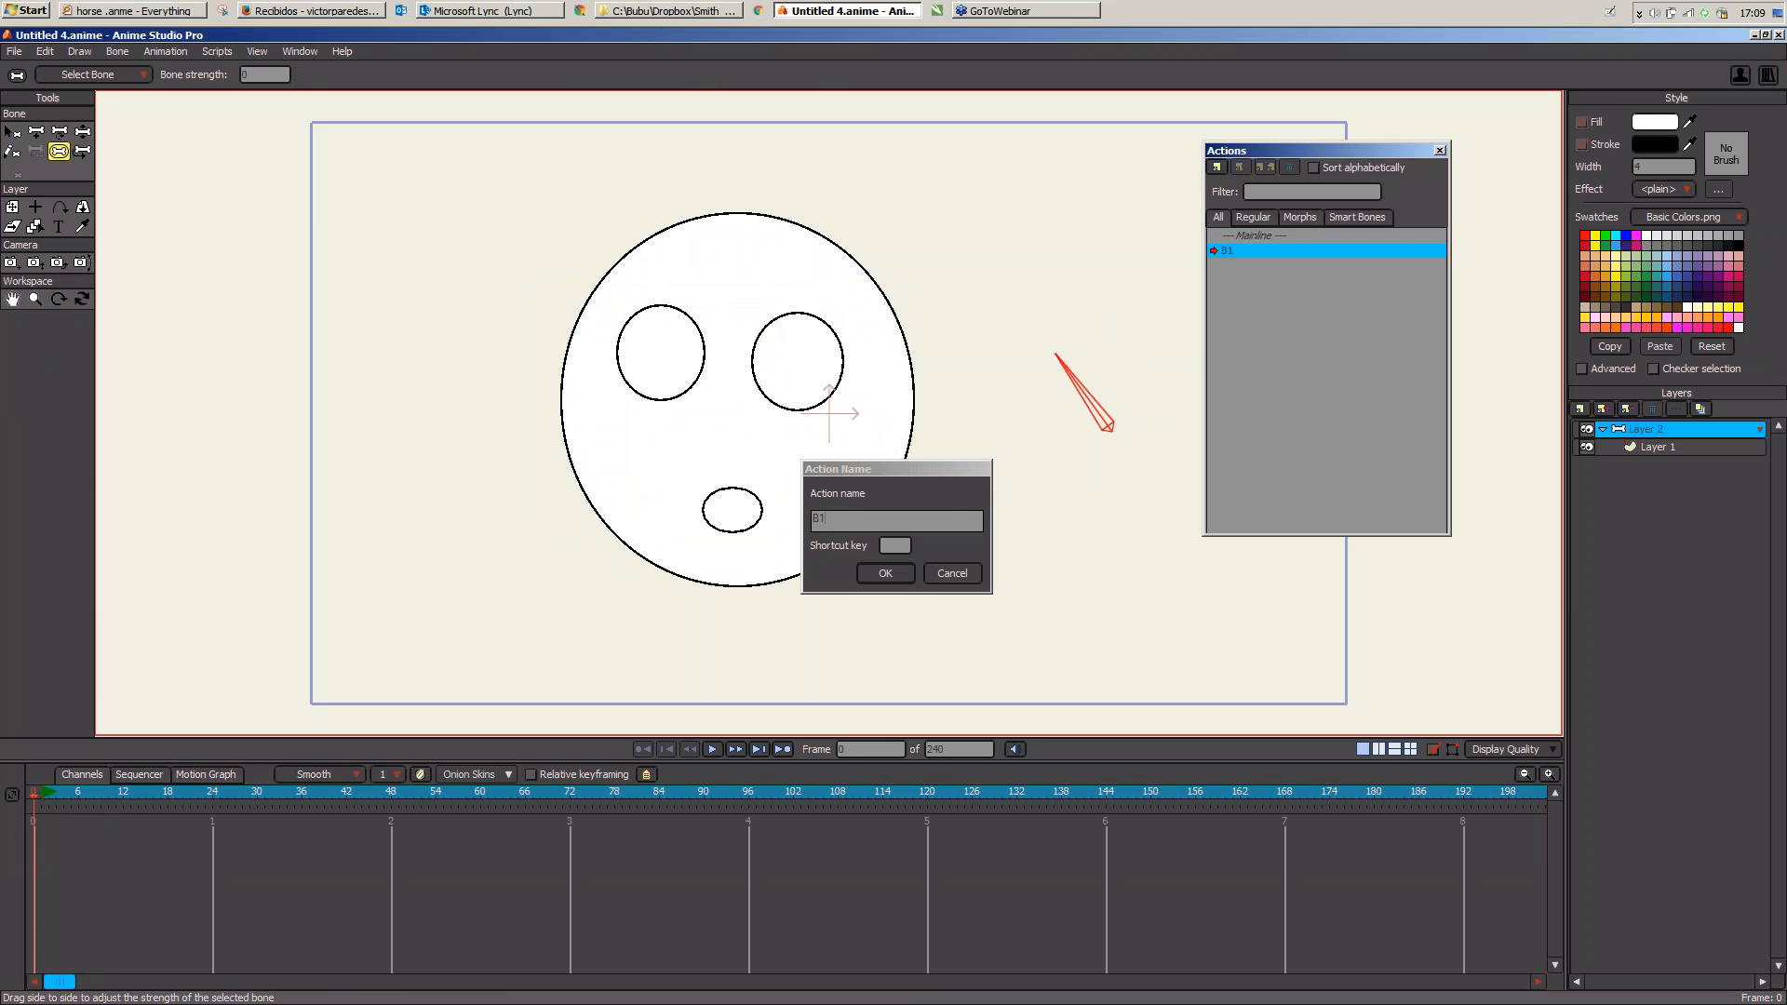
Step: At frame 96 of action B1, rotate the control bone clockwise to an angle of about 46 degrees
{"action": "left_click_drag", "start_coordinate": [1151, 794], "coordinate": [750, 812]}
{"action": "key", "text": "t"}
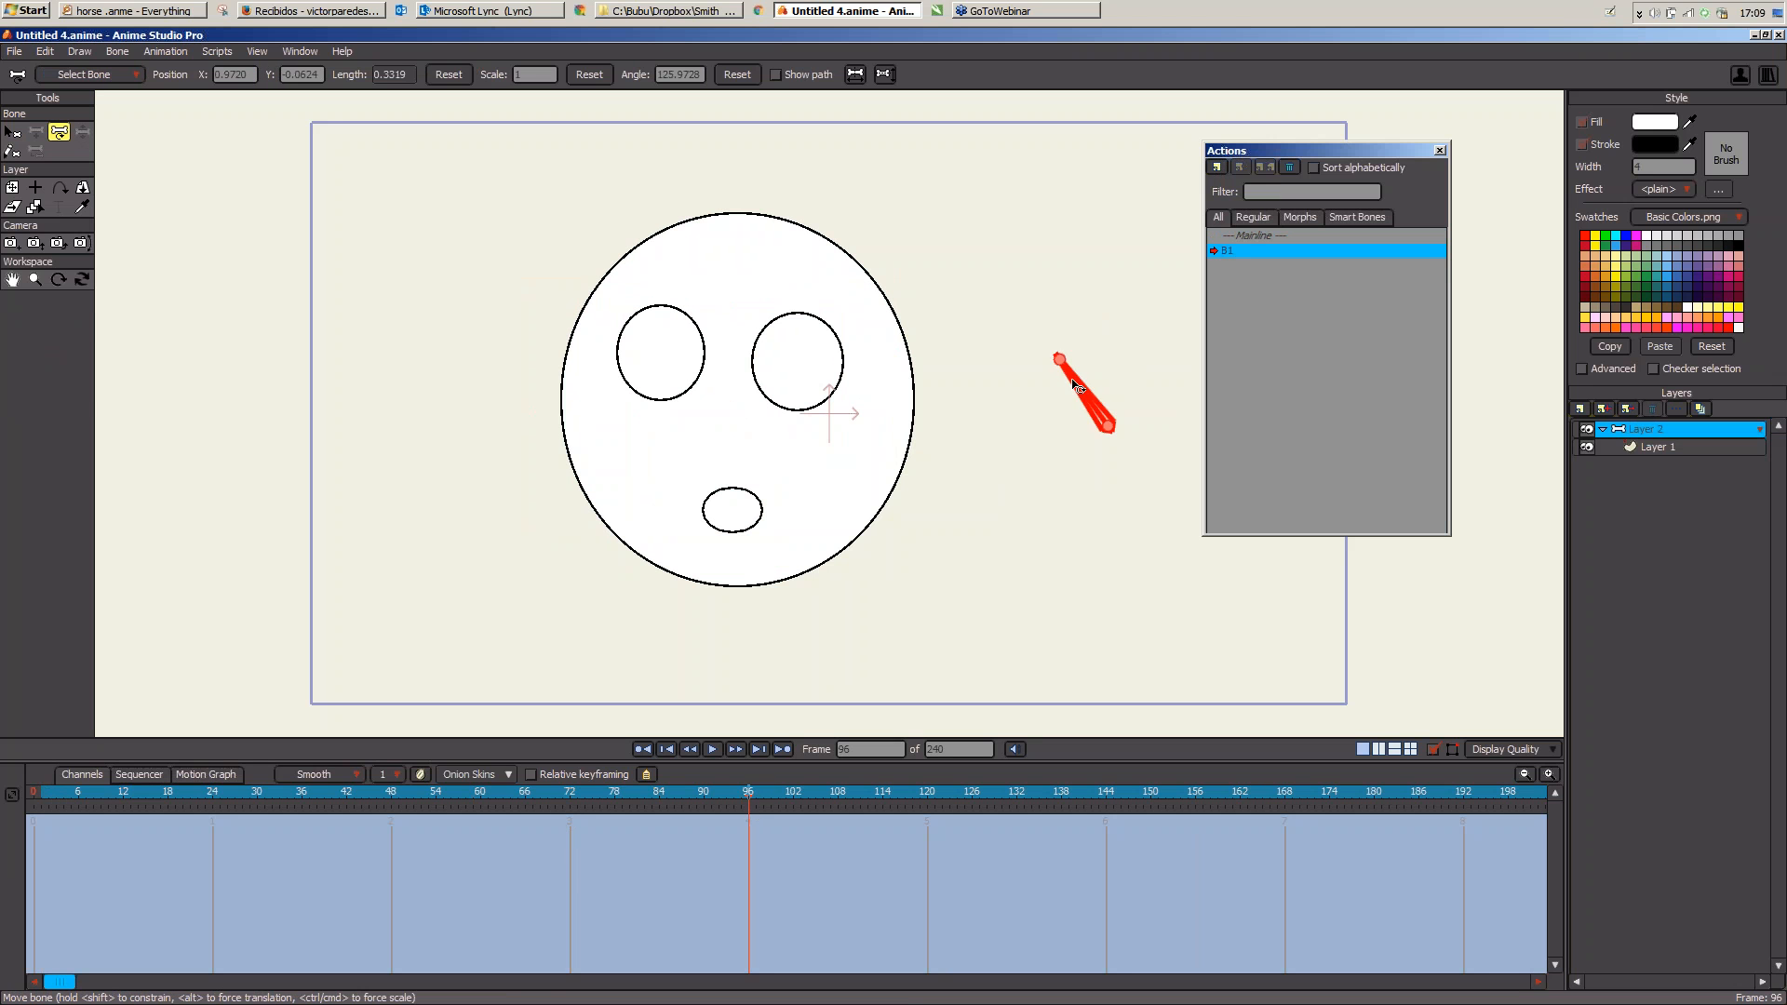
{"action": "left_click_drag", "start_coordinate": [1076, 385], "coordinate": [1154, 384]}
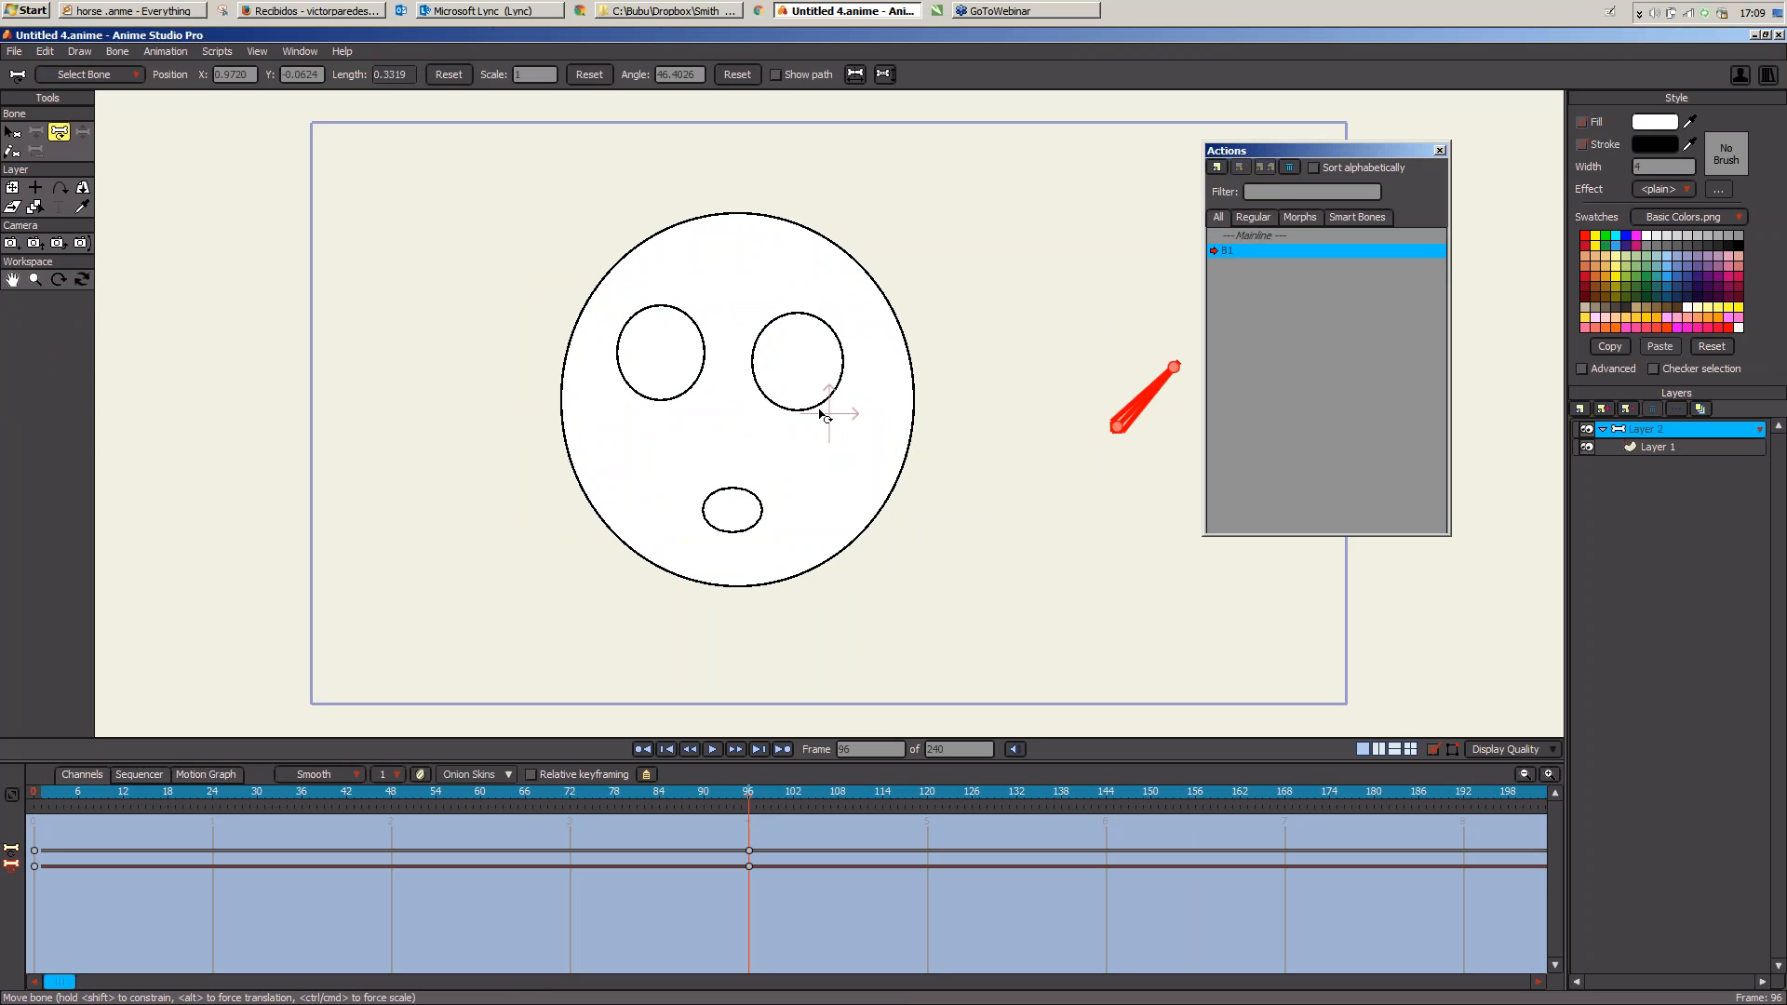
Step: At frame 96, move Layer 1's eyes and mouth toward the face's right edge and reshape the right eye and mouth for the turned head
{"action": "left_click", "coordinate": [1655, 445]}
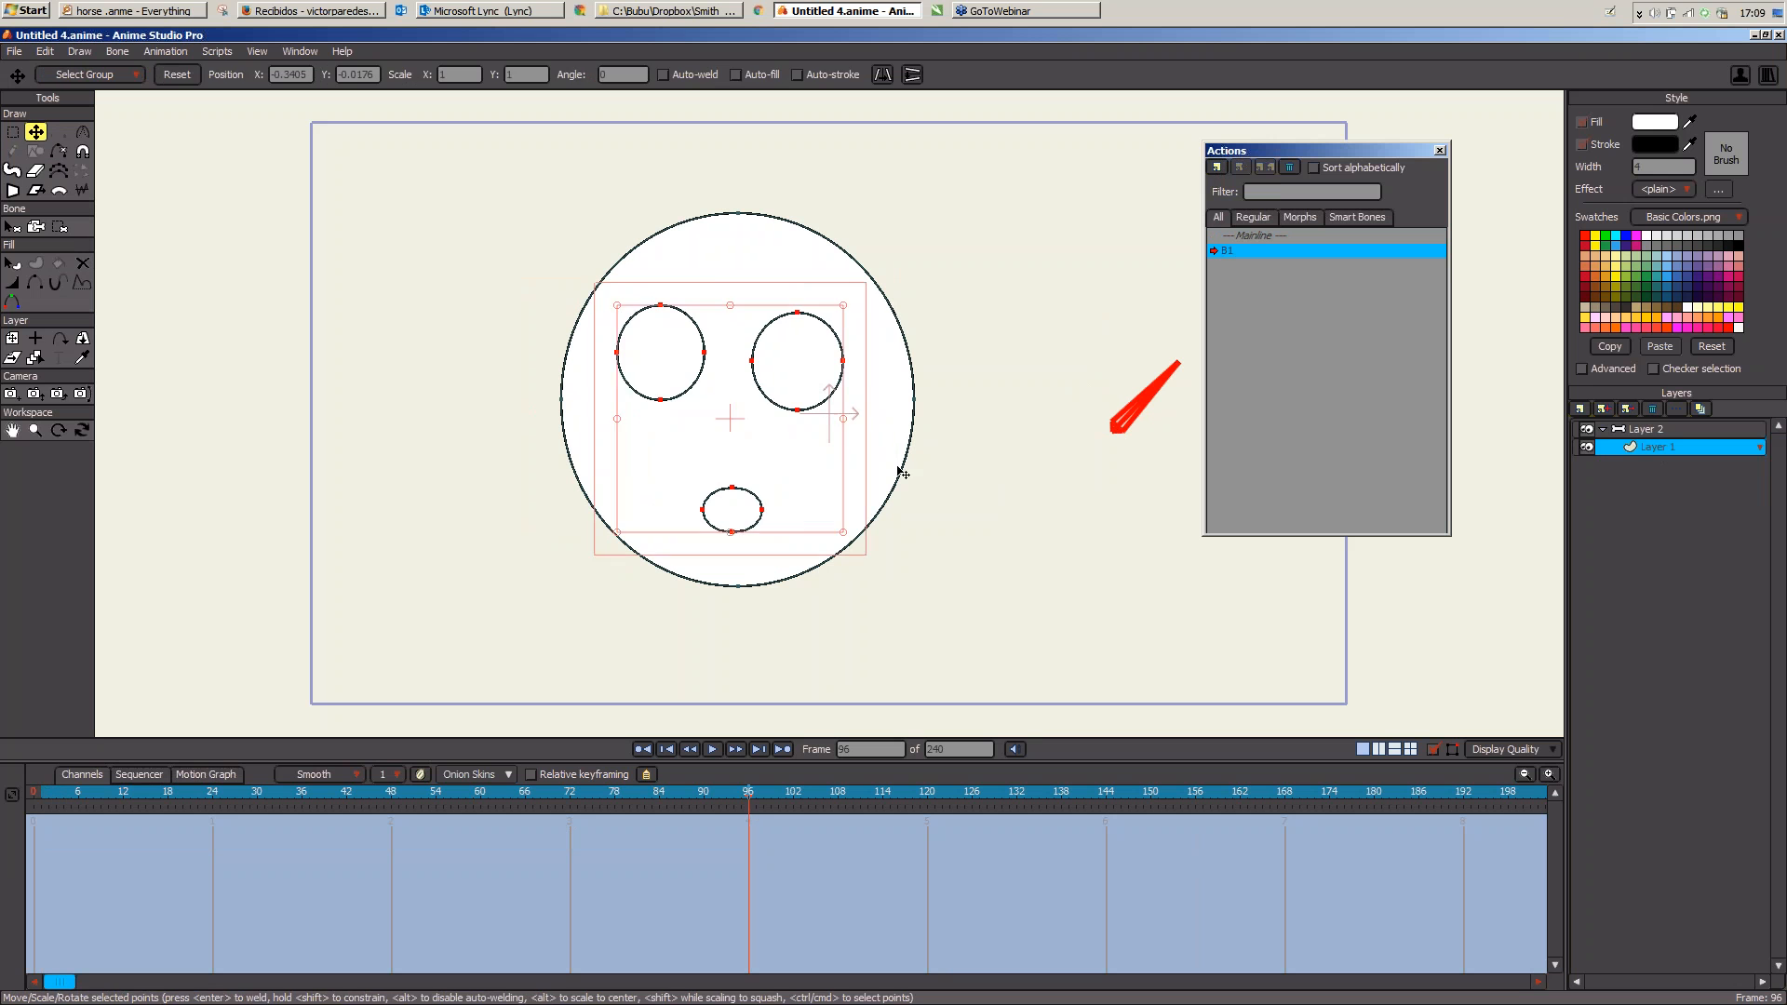
{"action": "left_click_drag", "start_coordinate": [899, 472], "coordinate": [1035, 472]}
{"action": "left_click_drag", "start_coordinate": [997, 307], "coordinate": [1026, 407]}
{"action": "mouse_move", "coordinate": [904, 363]}
{"action": "left_mouse_down"}
{"action": "mouse_move", "coordinate": [878, 365]}
{"action": "mouse_move", "coordinate": [901, 314]}
{"action": "left_mouse_up"}
{"action": "left_click_drag", "start_coordinate": [915, 399], "coordinate": [909, 398]}
{"action": "left_click_drag", "start_coordinate": [951, 359], "coordinate": [942, 361]}
{"action": "left_click_drag", "start_coordinate": [896, 511], "coordinate": [876, 513]}
{"action": "left_click_drag", "start_coordinate": [914, 411], "coordinate": [924, 396]}
{"action": "left_click_drag", "start_coordinate": [870, 528], "coordinate": [862, 527]}
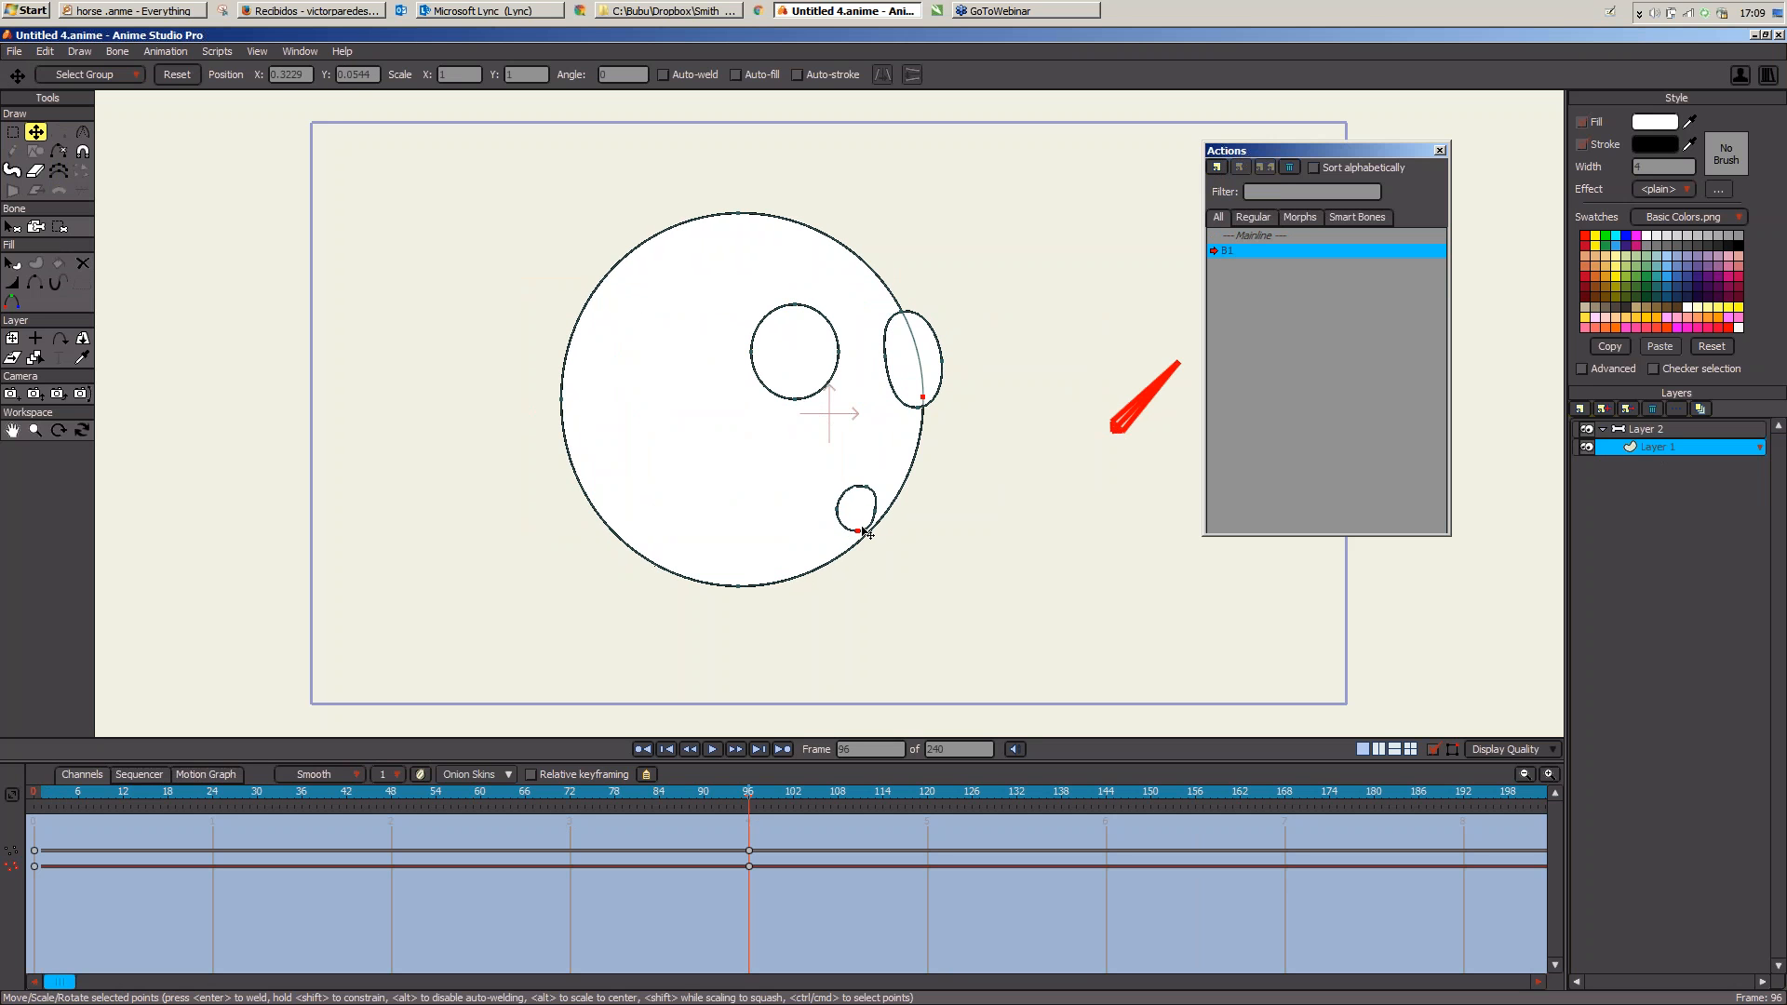
{"action": "left_click", "coordinate": [860, 531]}
Step: Preview the head turn inside action B1 and return to the Mainline timeline
{"action": "left_click_drag", "start_coordinate": [371, 789], "coordinate": [754, 793]}
{"action": "left_click", "coordinate": [717, 749]}
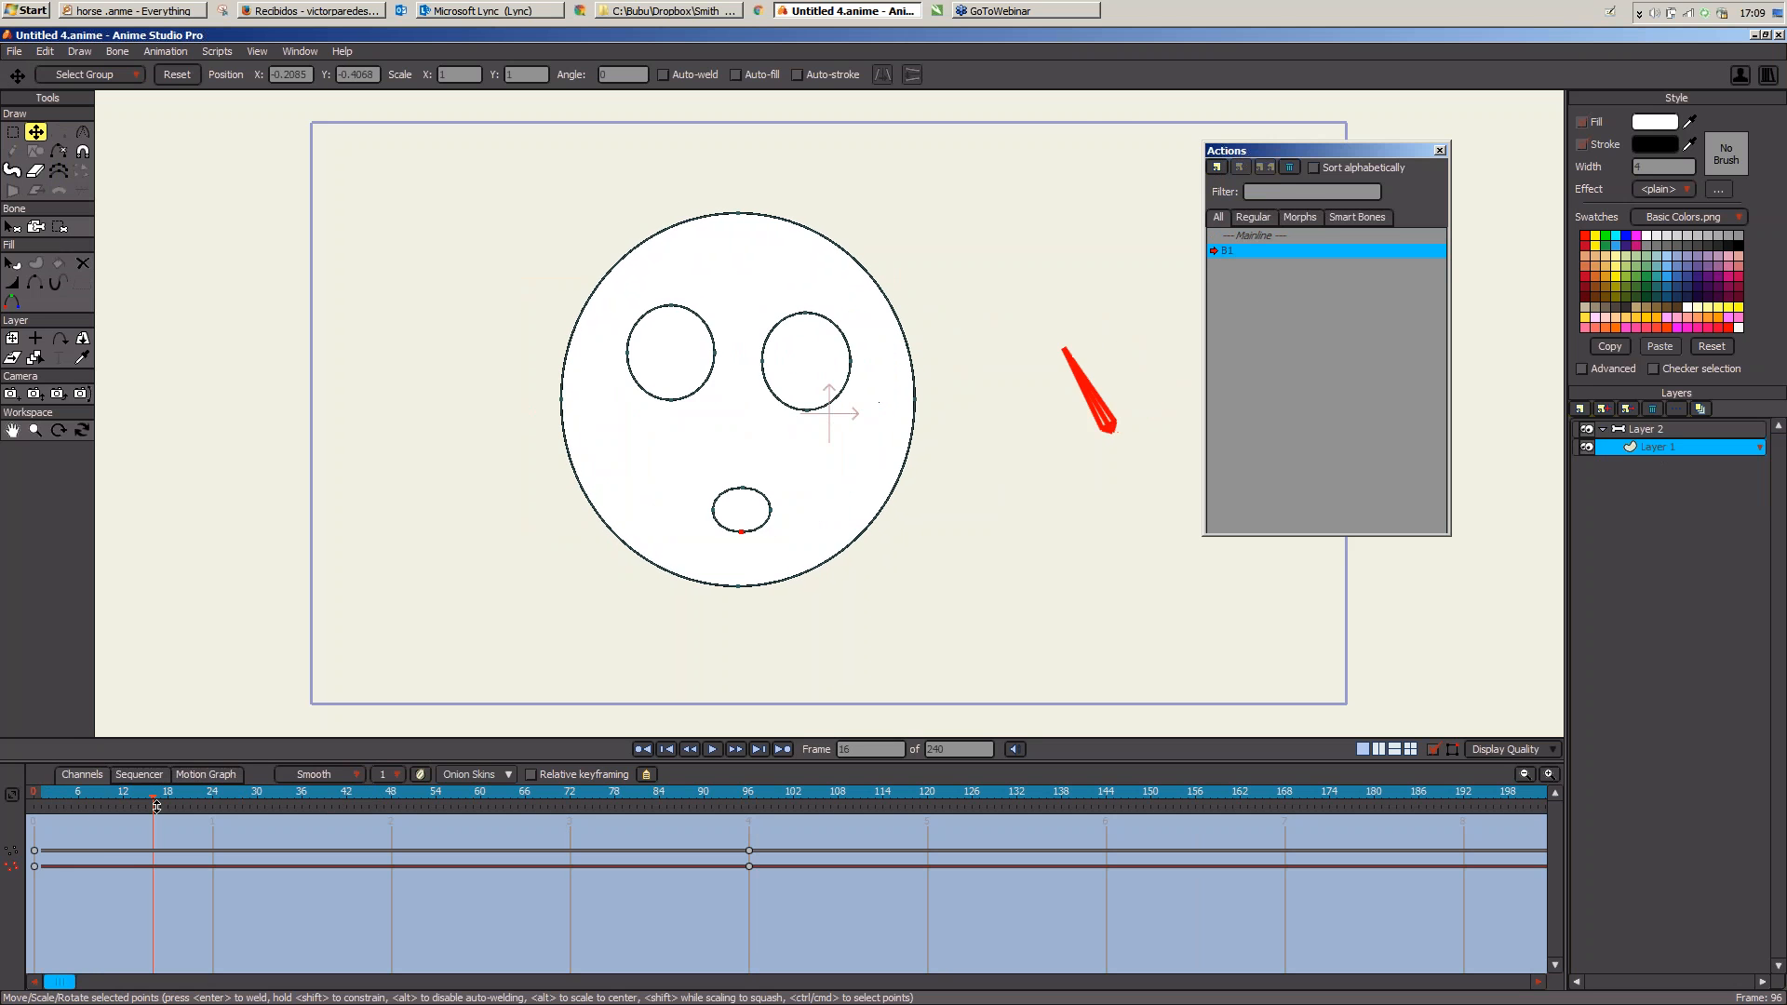
{"action": "left_click", "coordinate": [1254, 236]}
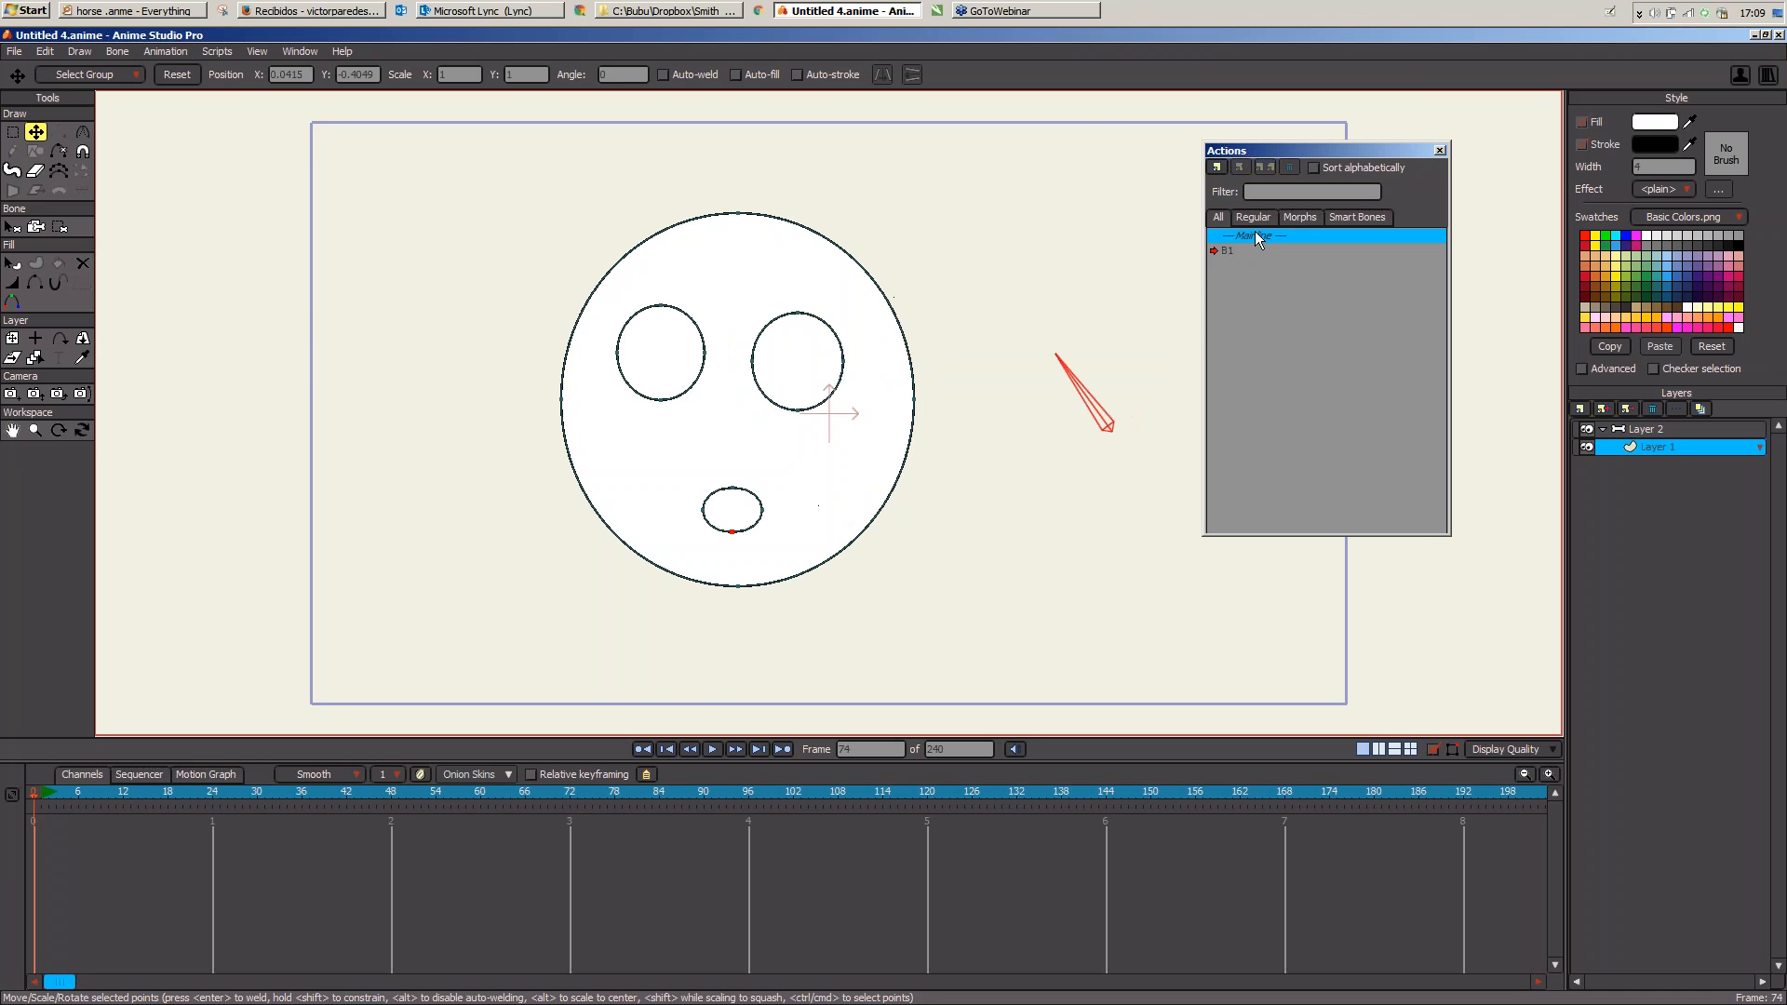
Step: Animate the control bone's rotation on the bone layer's main timeline to turn the head, and preview the motion
{"action": "left_click", "coordinate": [1639, 428]}
{"action": "left_click_drag", "start_coordinate": [1091, 366], "coordinate": [1150, 360]}
{"action": "left_click", "coordinate": [82, 794]}
{"action": "left_click_drag", "start_coordinate": [82, 794], "coordinate": [109, 796]}
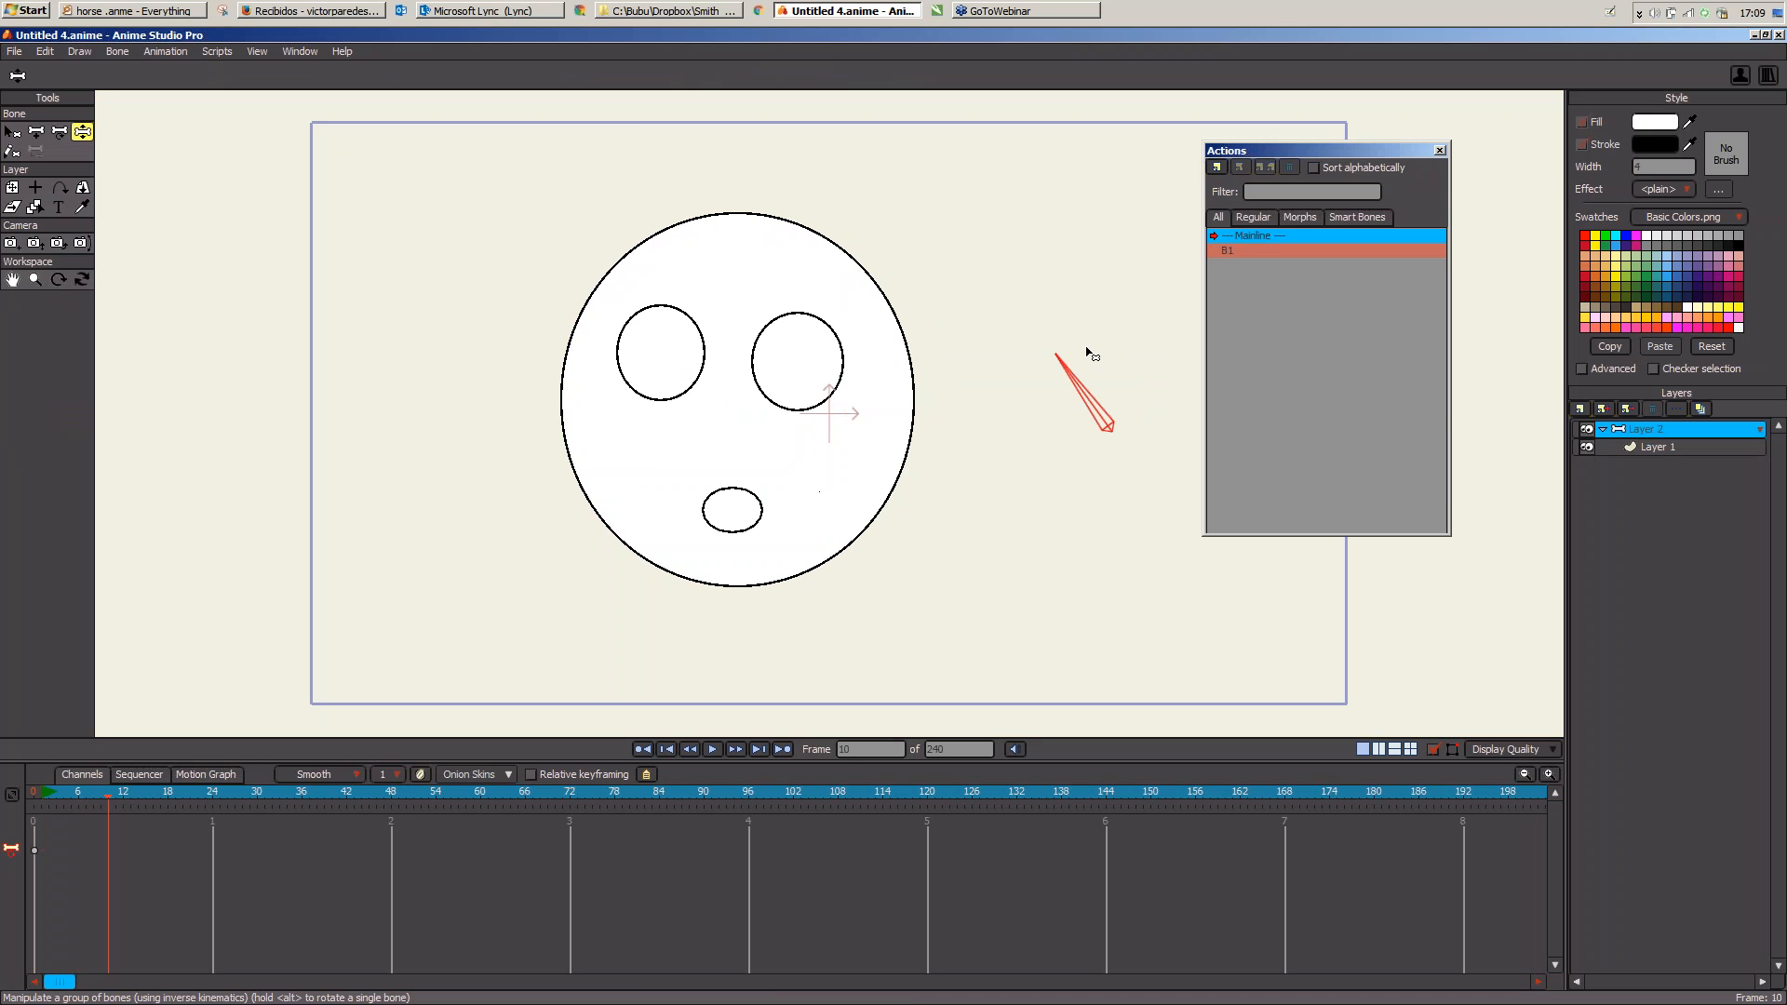
{"action": "left_click_drag", "start_coordinate": [1089, 352], "coordinate": [1201, 339]}
{"action": "left_click", "coordinate": [192, 796]}
{"action": "left_click_drag", "start_coordinate": [193, 795], "coordinate": [250, 796]}
{"action": "left_click_drag", "start_coordinate": [1130, 360], "coordinate": [1057, 350]}
{"action": "mouse_move", "coordinate": [229, 796]}
{"action": "left_mouse_down"}
{"action": "mouse_move", "coordinate": [93, 797]}
{"action": "mouse_move", "coordinate": [228, 797]}
{"action": "left_mouse_up"}
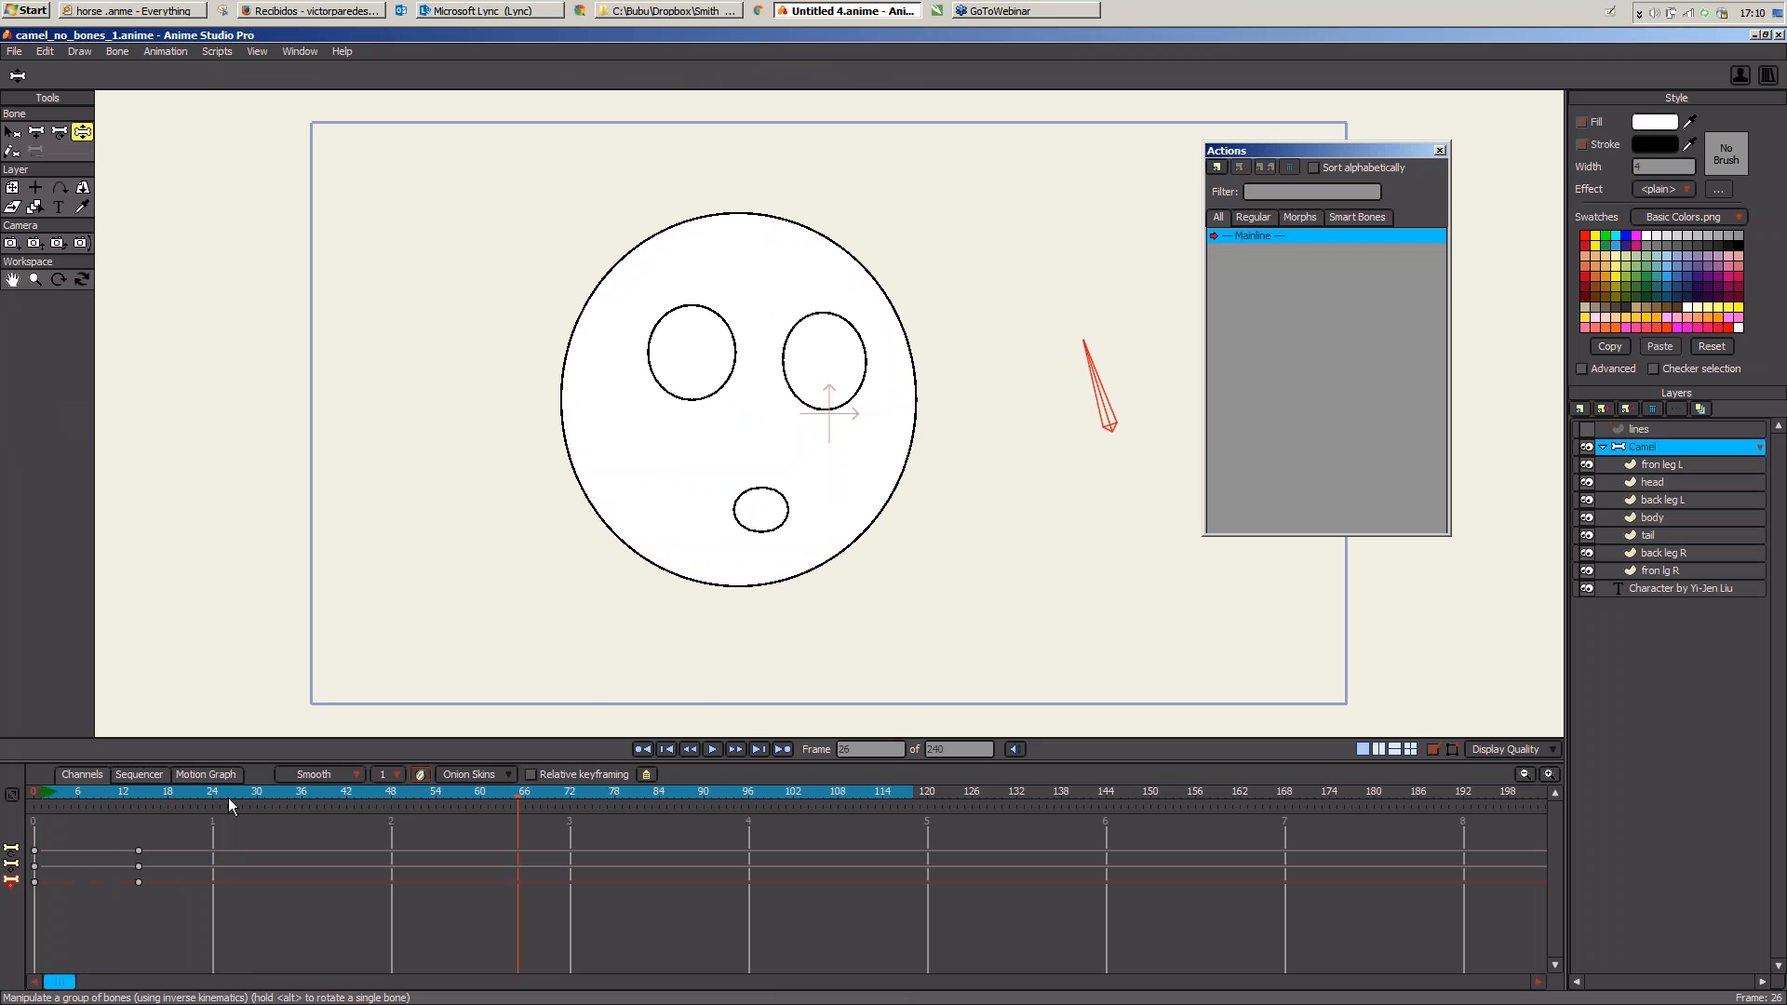
{"action": "left_click_drag", "start_coordinate": [90, 802], "coordinate": [30, 806]}
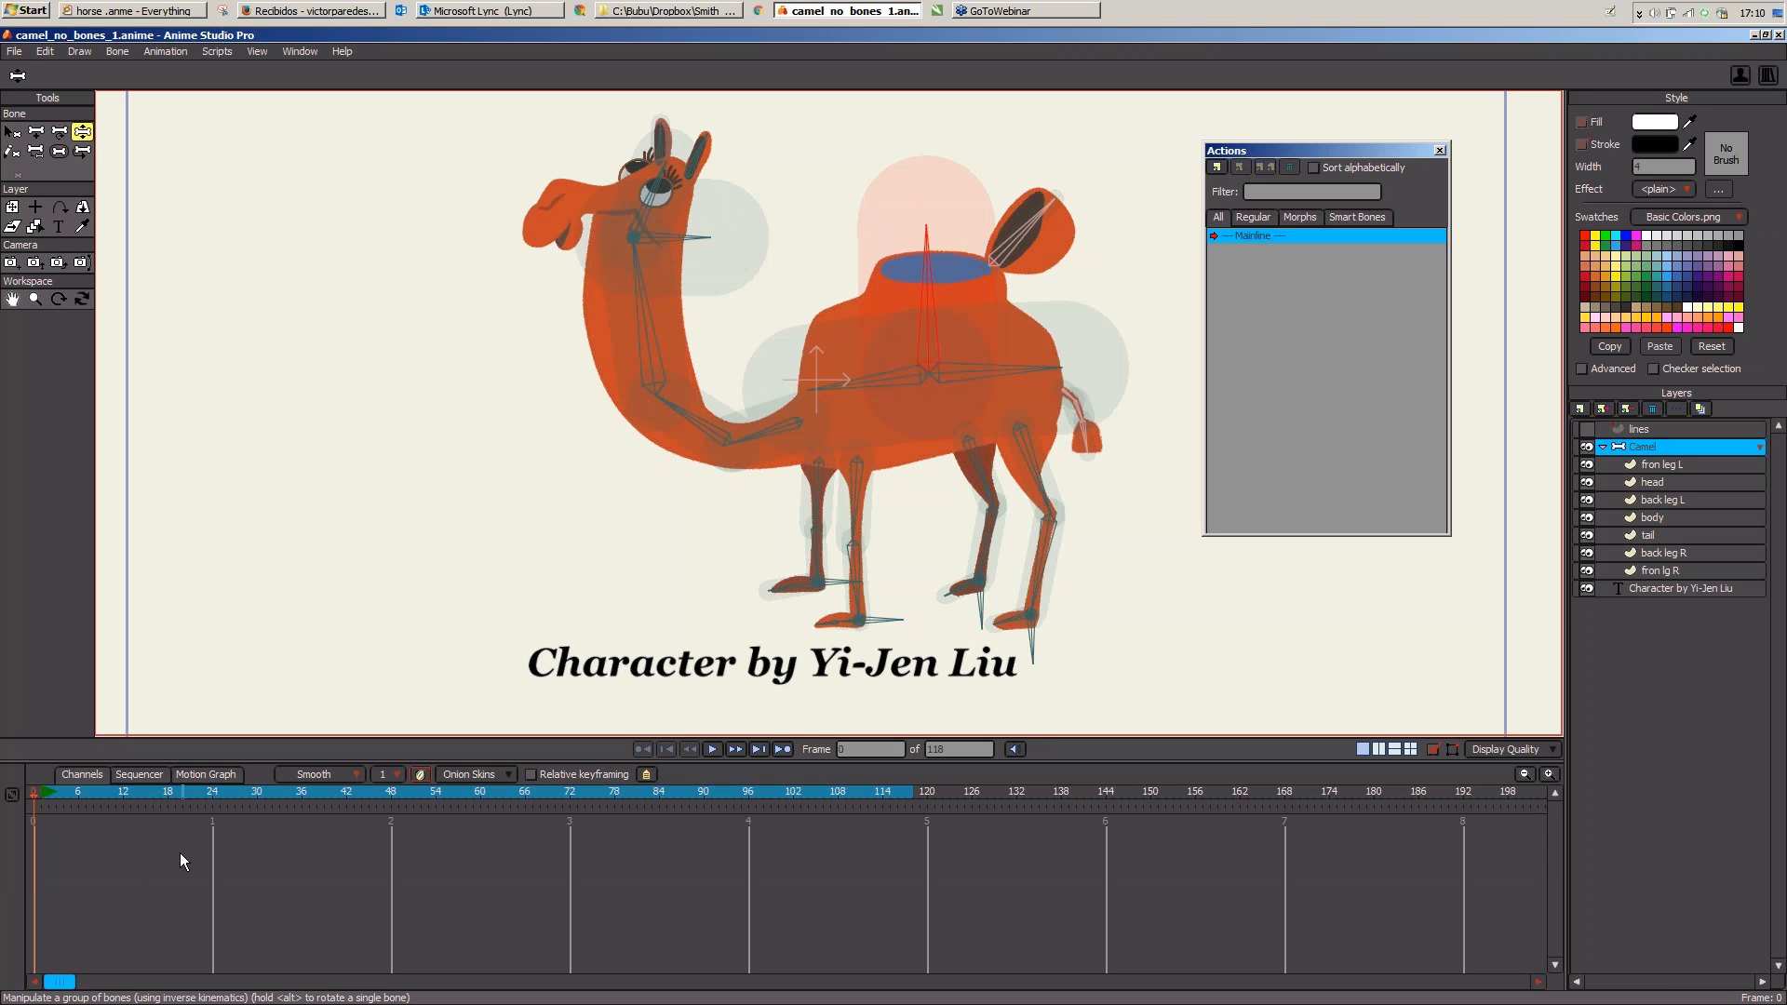
{"action": "key", "text": "ctrl+n"}
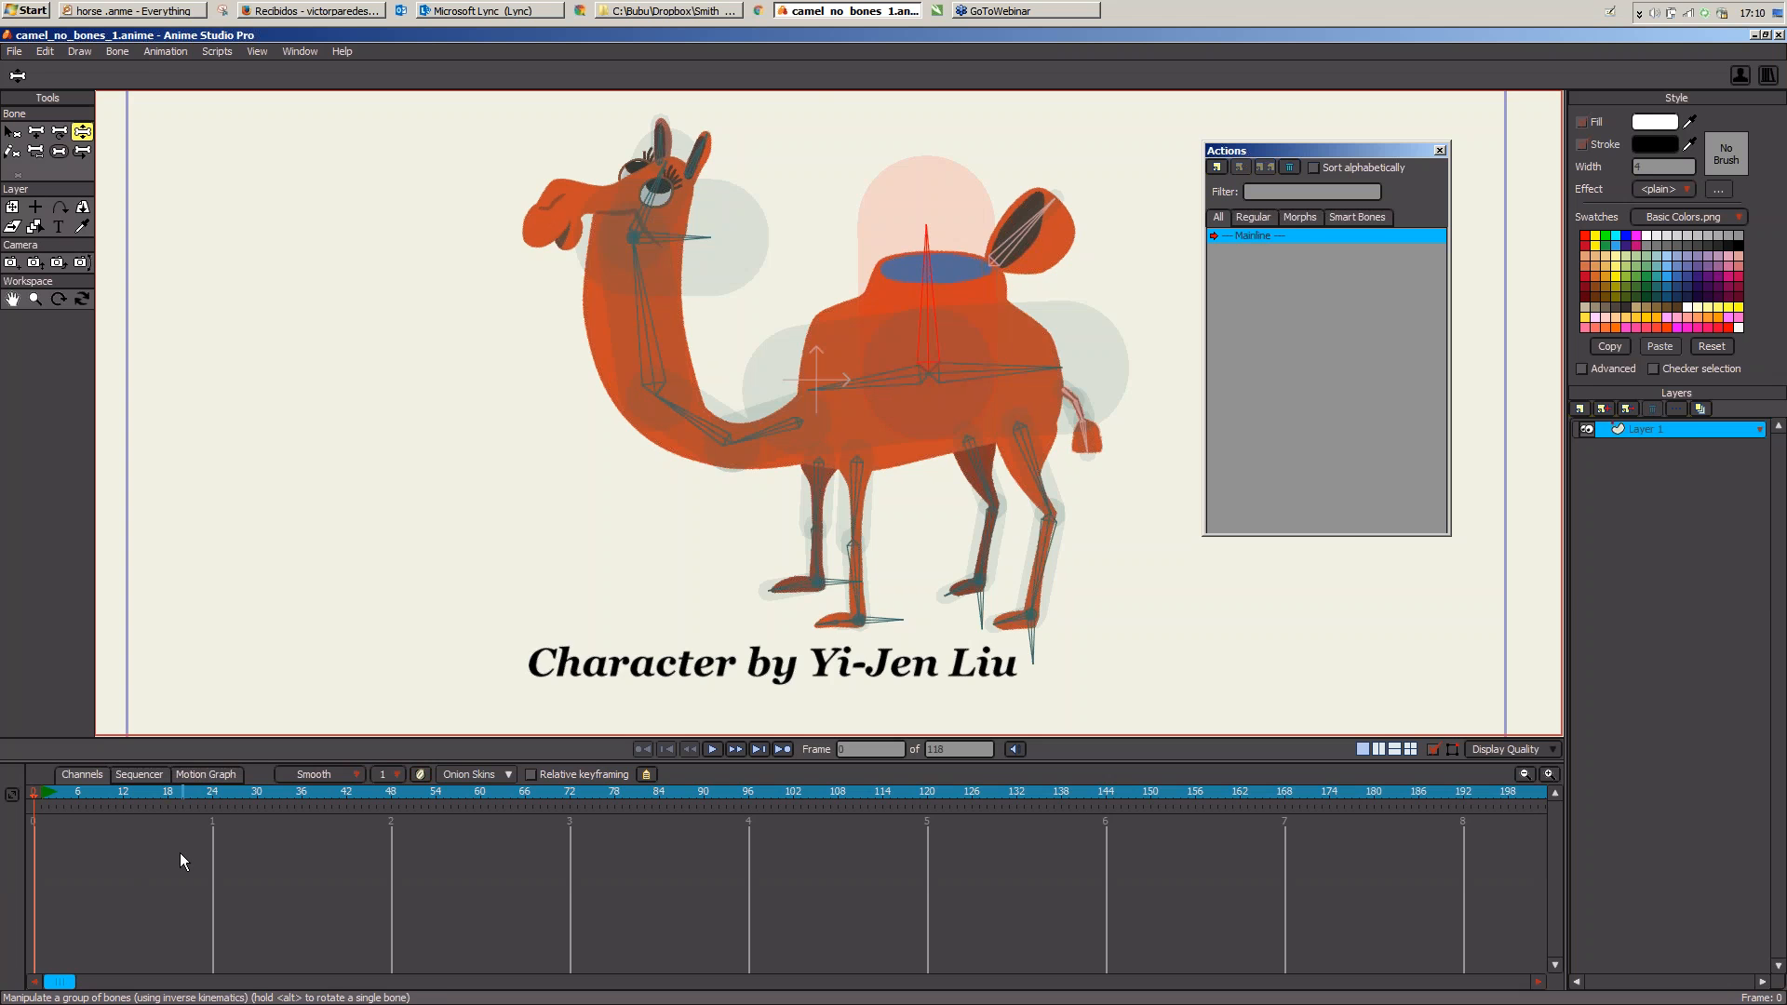
{"action": "left_click", "coordinate": [1578, 409]}
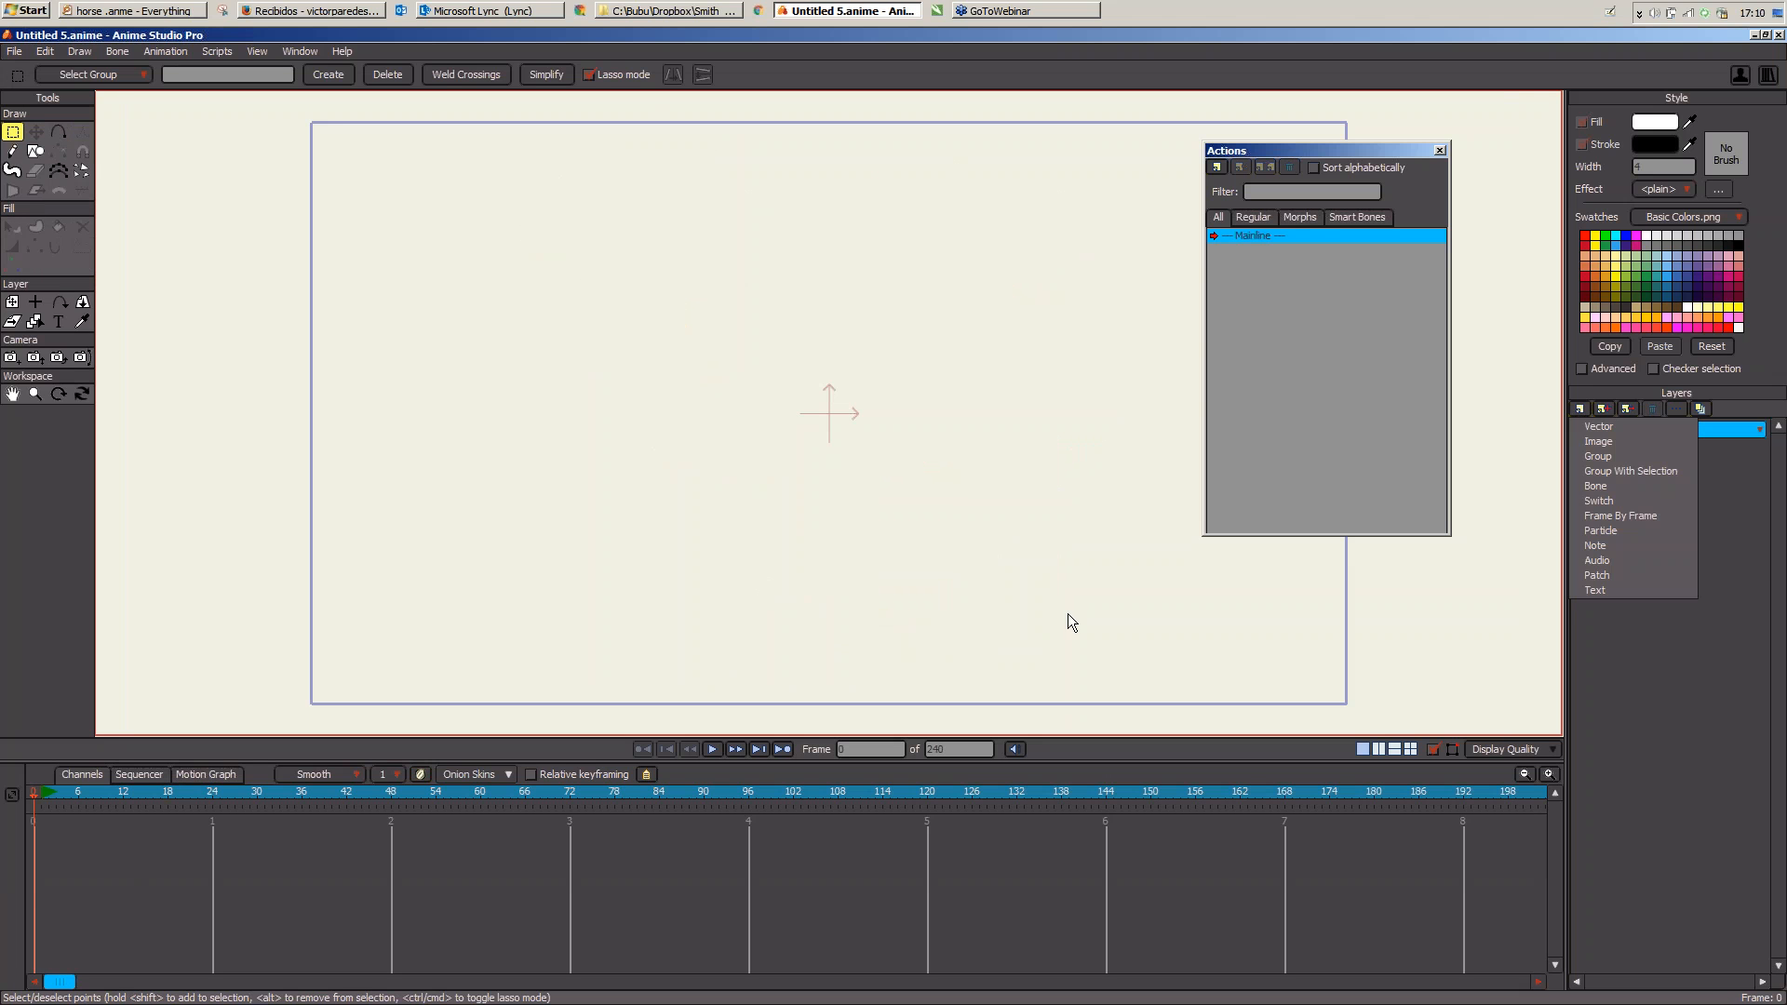
{"action": "left_click", "coordinate": [923, 563]}
{"action": "key", "text": "ctrl+w"}
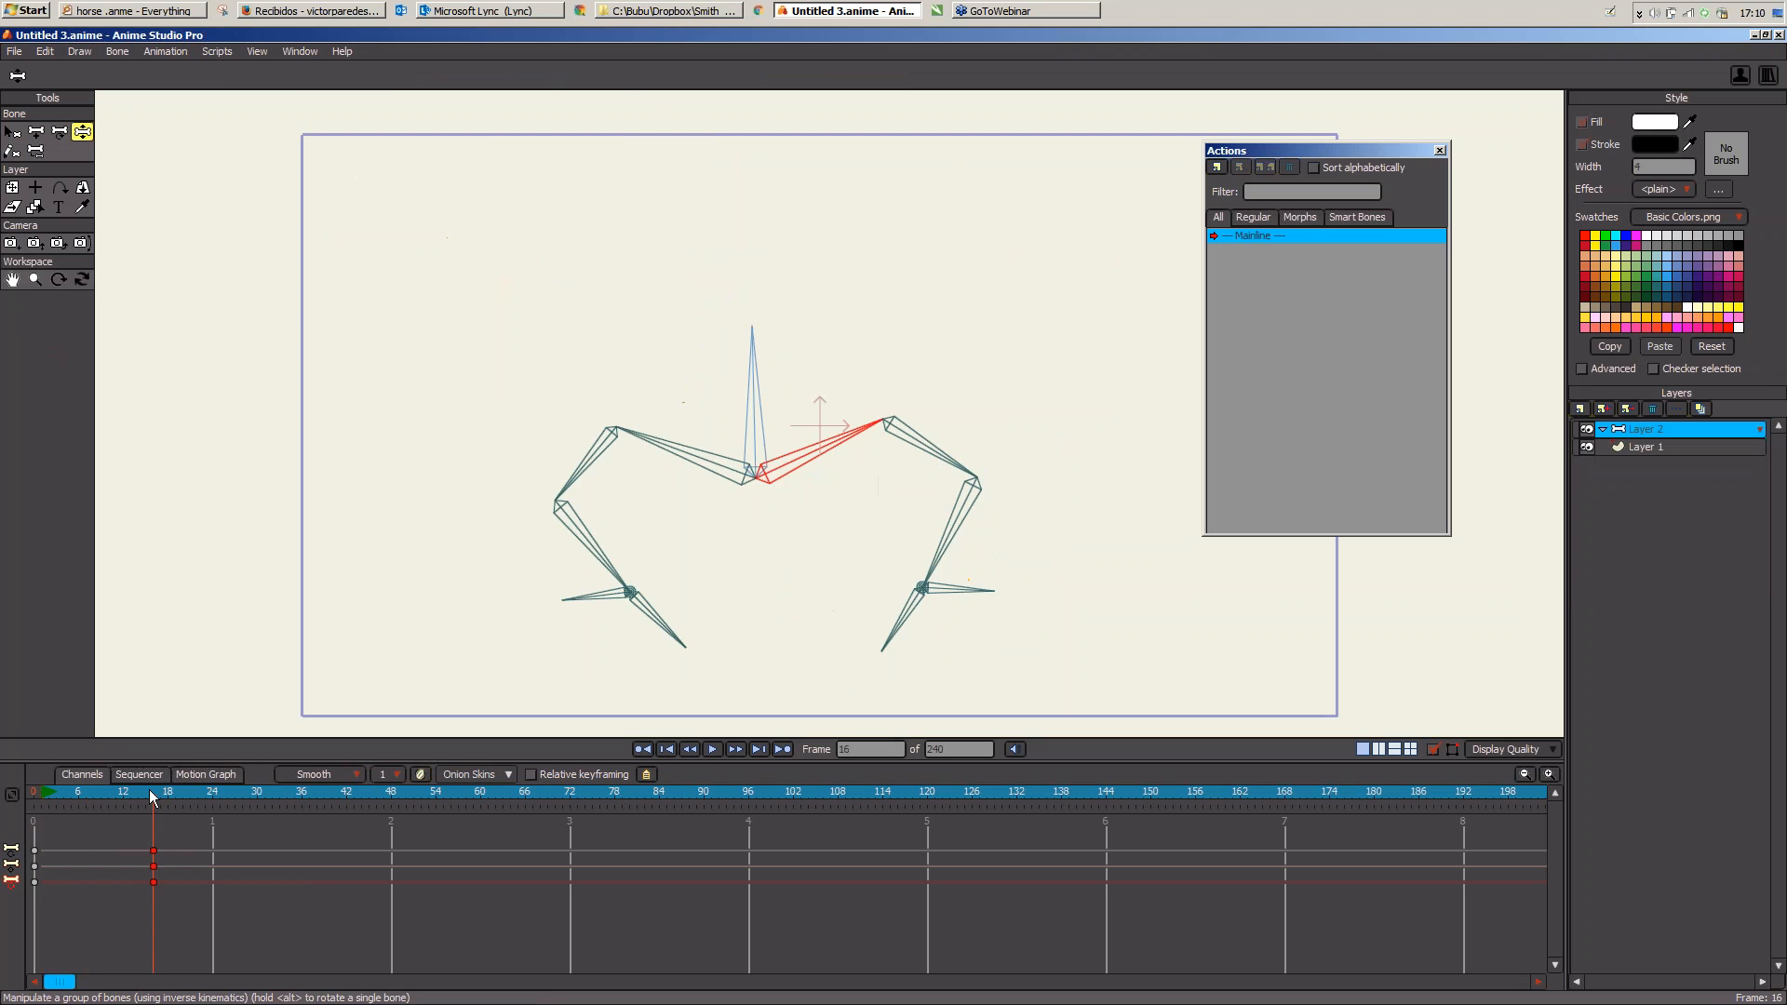
Step: Delete the two-legged rig's animation keyframes and check the bone constraints of its bones
{"action": "key", "text": "Delete"}
{"action": "left_click_drag", "start_coordinate": [147, 790], "coordinate": [100, 807]}
{"action": "key", "text": "b"}
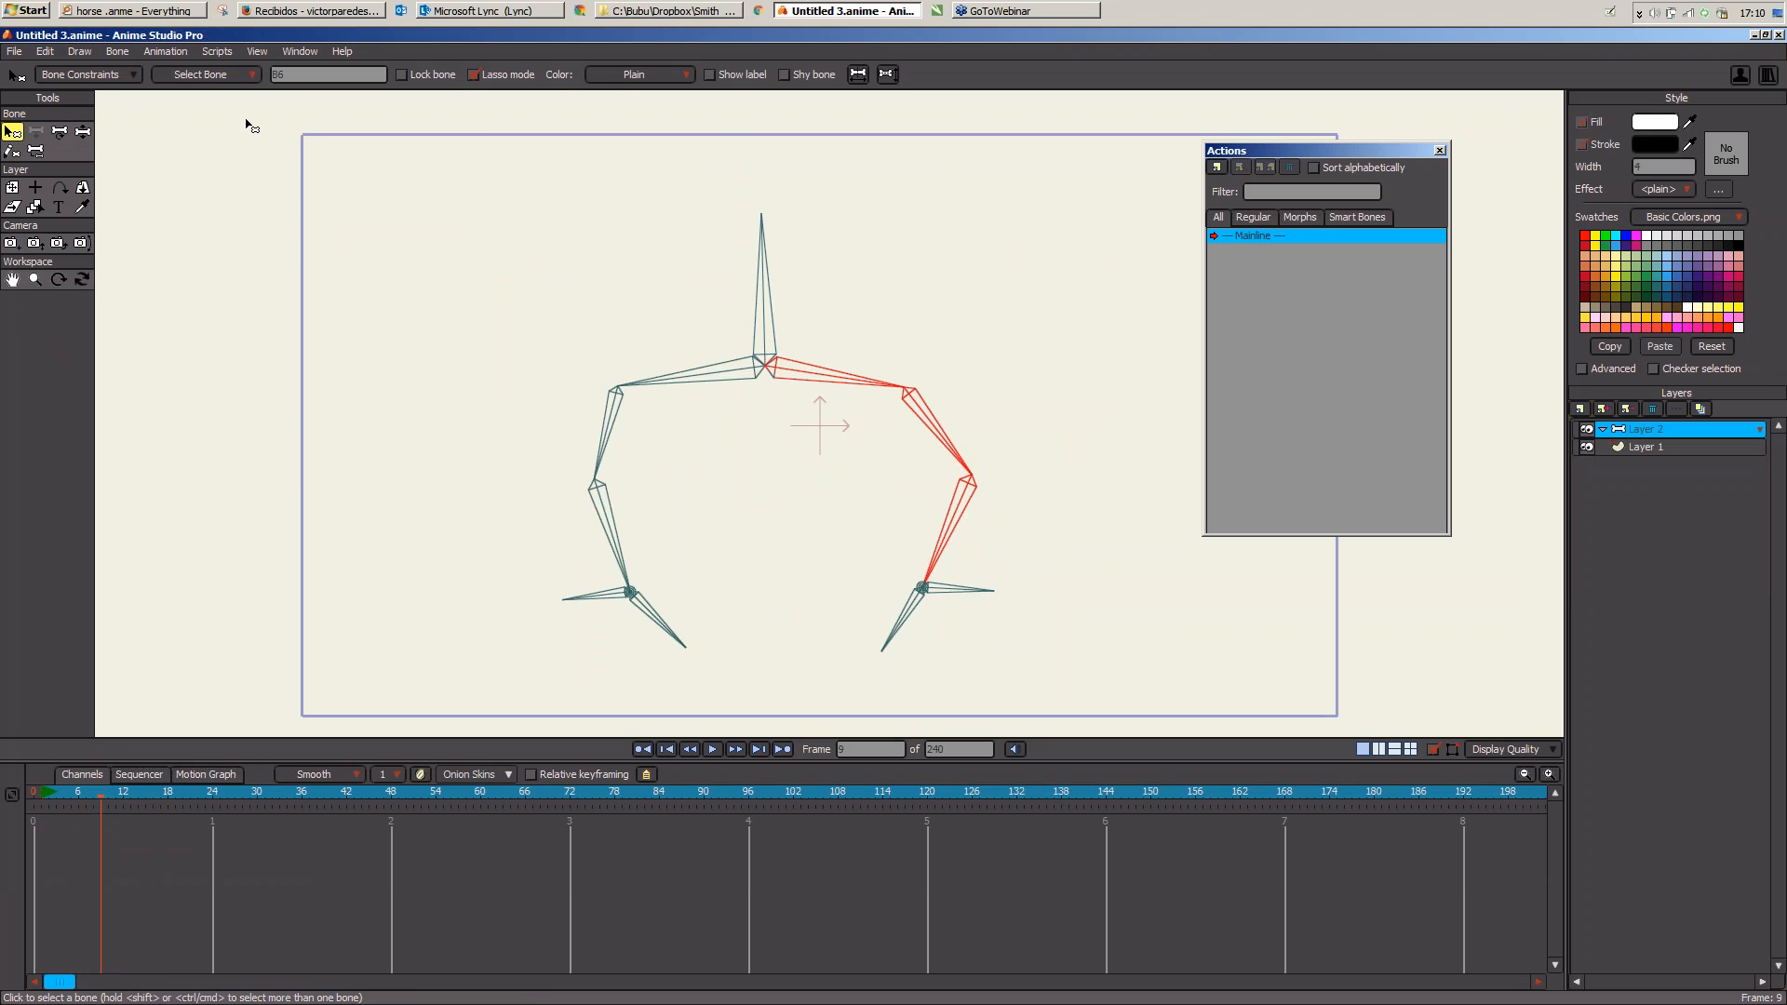
{"action": "left_click", "coordinate": [214, 76]}
{"action": "left_click", "coordinate": [97, 77]}
{"action": "left_click", "coordinate": [108, 74]}
{"action": "left_click", "coordinate": [253, 465]}
Step: Lower the body at frame 1; at frame 10, step the left foot forward and shift the body to the right
{"action": "left_click_drag", "start_coordinate": [57, 791], "coordinate": [43, 797]}
{"action": "key", "text": "z"}
{"action": "left_click_drag", "start_coordinate": [791, 260], "coordinate": [796, 354]}
{"action": "left_click", "coordinate": [94, 790]}
{"action": "left_click_drag", "start_coordinate": [94, 790], "coordinate": [108, 791]}
{"action": "left_click_drag", "start_coordinate": [657, 632], "coordinate": [834, 614]}
{"action": "left_click_drag", "start_coordinate": [801, 368], "coordinate": [894, 326]}
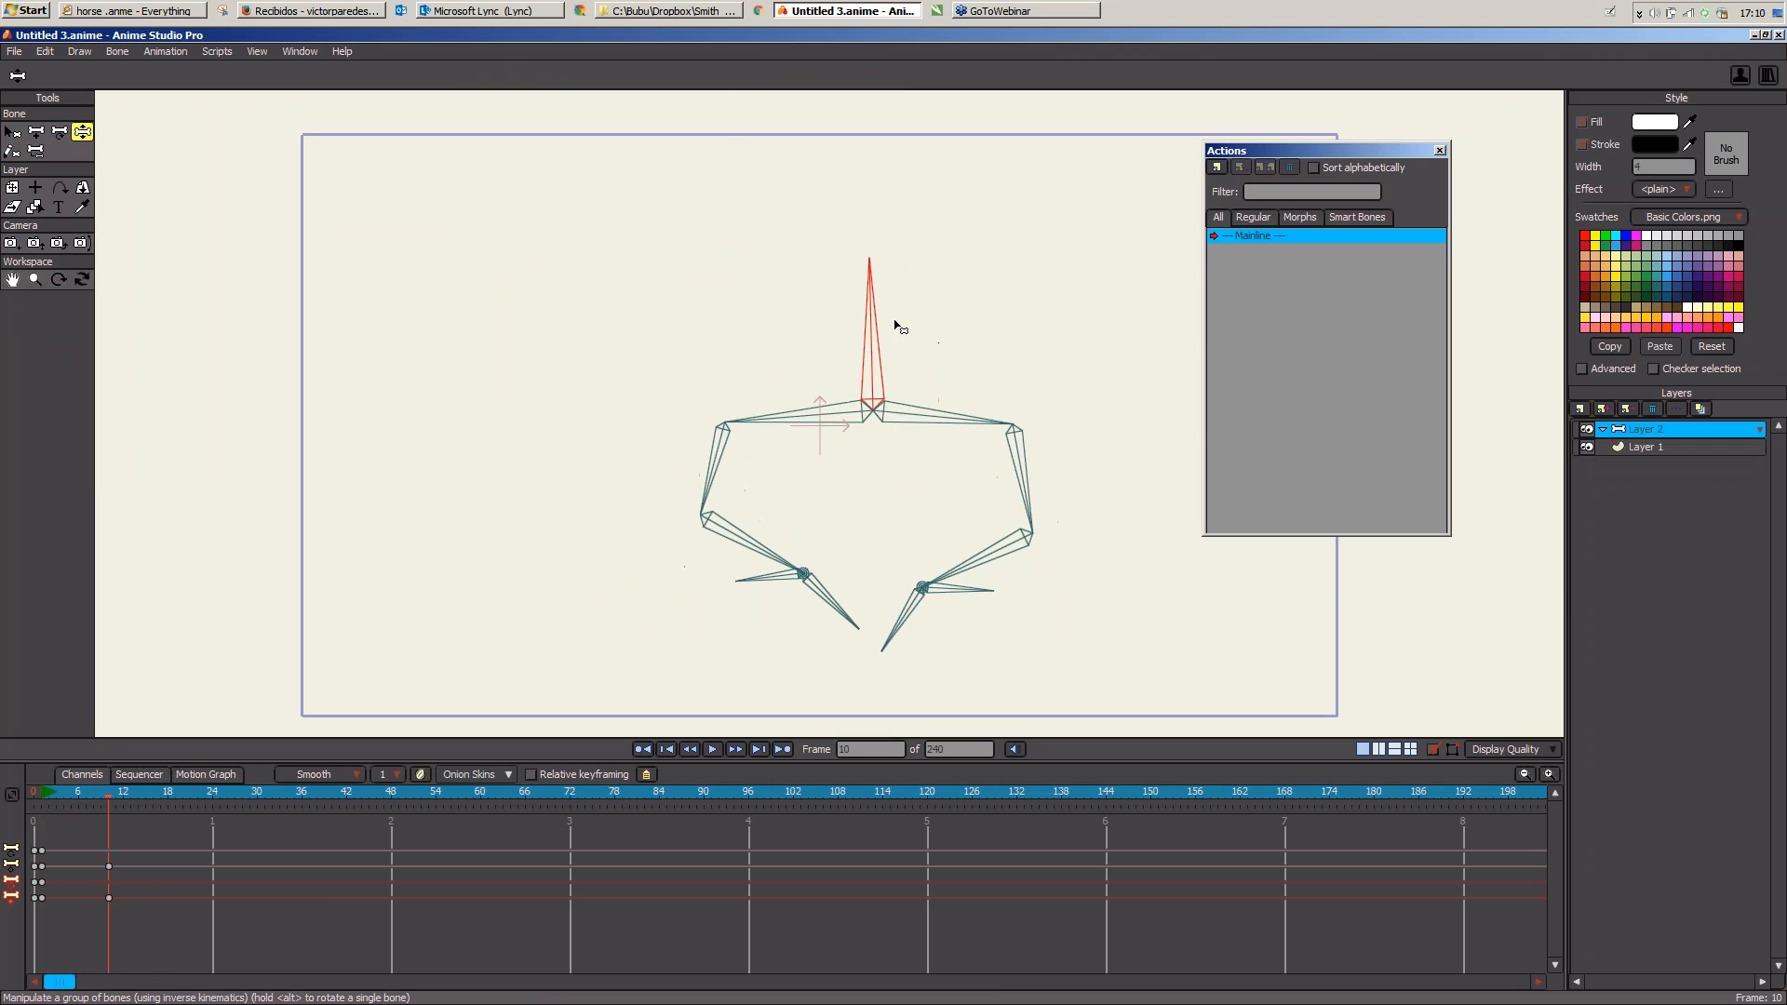
Step: At frame 23, step the right foot forward and move the body along with it
{"action": "left_click", "coordinate": [176, 797]}
{"action": "left_click_drag", "start_coordinate": [180, 800], "coordinate": [206, 800]}
{"action": "left_click_drag", "start_coordinate": [899, 629], "coordinate": [1061, 636]}
{"action": "left_click_drag", "start_coordinate": [909, 340], "coordinate": [971, 338]}
Step: Lift the left foot and lower the body at frame 5, and raise the body at frame 8
{"action": "mouse_move", "coordinate": [45, 792]}
{"action": "left_mouse_down"}
{"action": "mouse_move", "coordinate": [90, 796]}
{"action": "mouse_move", "coordinate": [72, 799]}
{"action": "left_mouse_up"}
{"action": "left_click_drag", "start_coordinate": [725, 594], "coordinate": [717, 506]}
{"action": "left_click_drag", "start_coordinate": [824, 376], "coordinate": [793, 410]}
{"action": "left_click", "coordinate": [95, 795]}
{"action": "left_click_drag", "start_coordinate": [884, 325], "coordinate": [922, 243]}
Step: Reposition the body upward around frames 14 and 19 to shape the walk's rise and fall
{"action": "left_click", "coordinate": [46, 796]}
{"action": "left_click_drag", "start_coordinate": [47, 796], "coordinate": [138, 809]}
{"action": "left_click_drag", "start_coordinate": [895, 331], "coordinate": [931, 275]}
{"action": "left_click", "coordinate": [176, 797]}
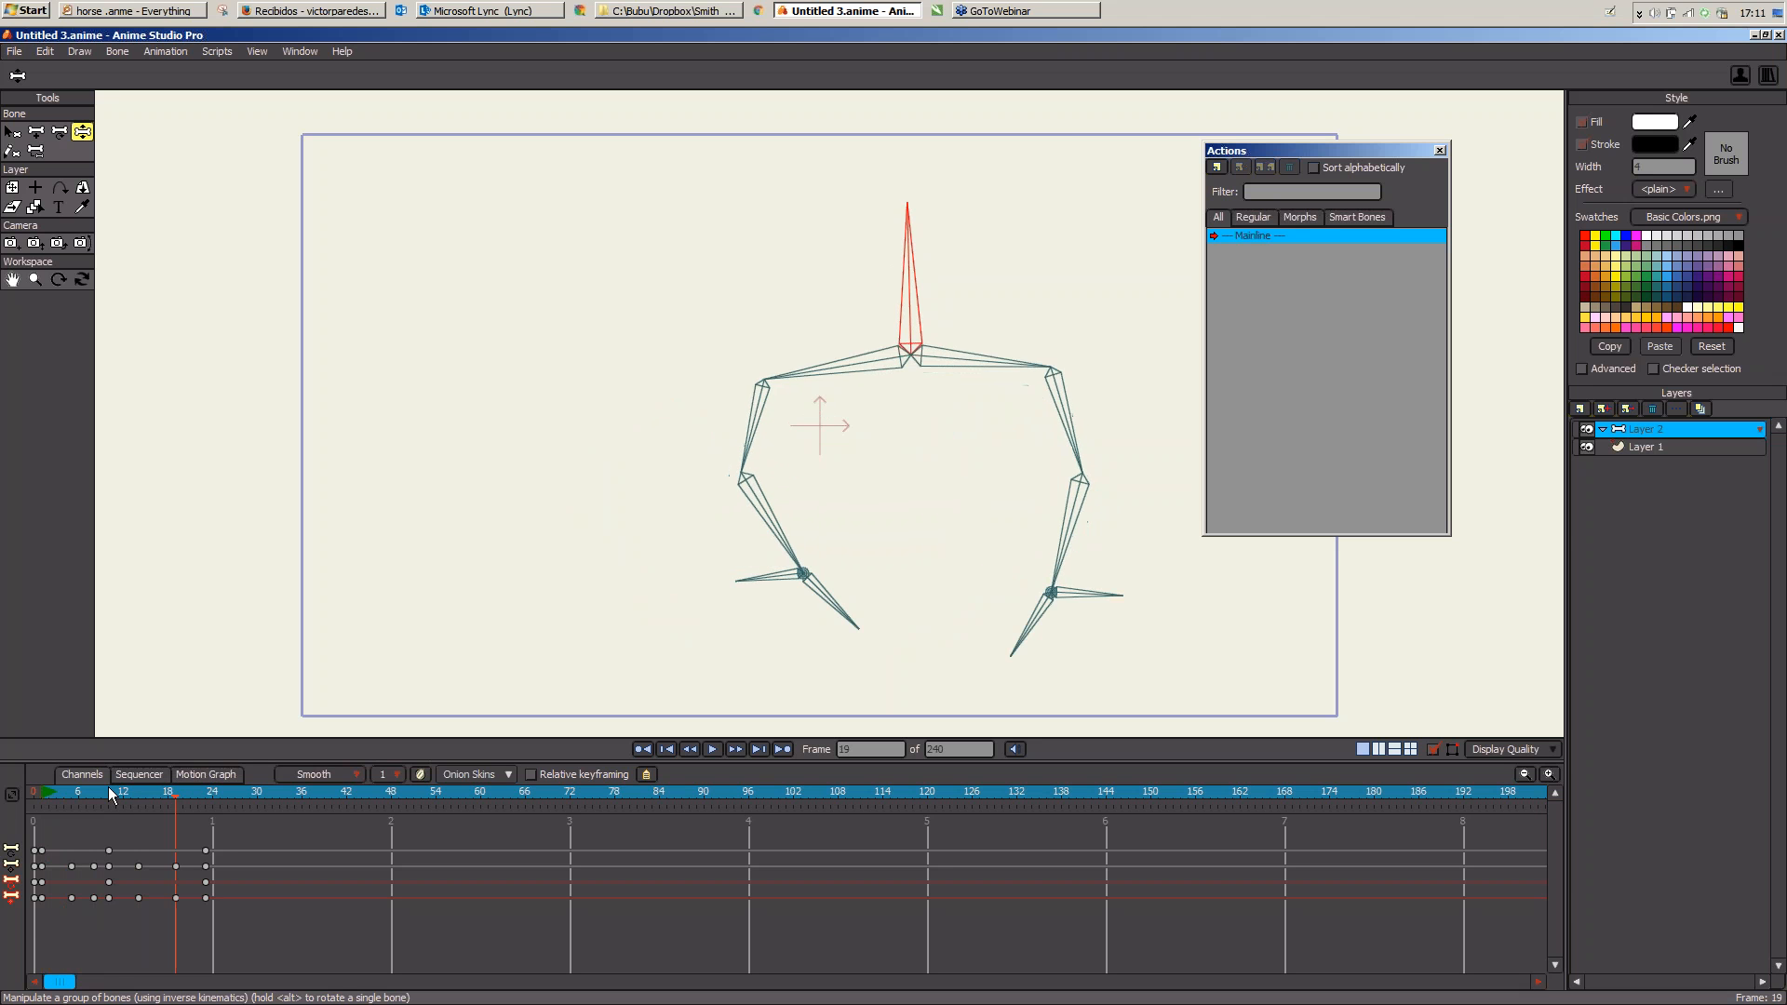
Step: At frame 16, lift the right foot mid-stride and preview the walk
{"action": "left_click_drag", "start_coordinate": [112, 796], "coordinate": [171, 800]}
{"action": "left_click_drag", "start_coordinate": [1024, 549], "coordinate": [1009, 431]}
{"action": "left_click", "coordinate": [85, 787]}
{"action": "left_click_drag", "start_coordinate": [86, 787], "coordinate": [186, 857]}
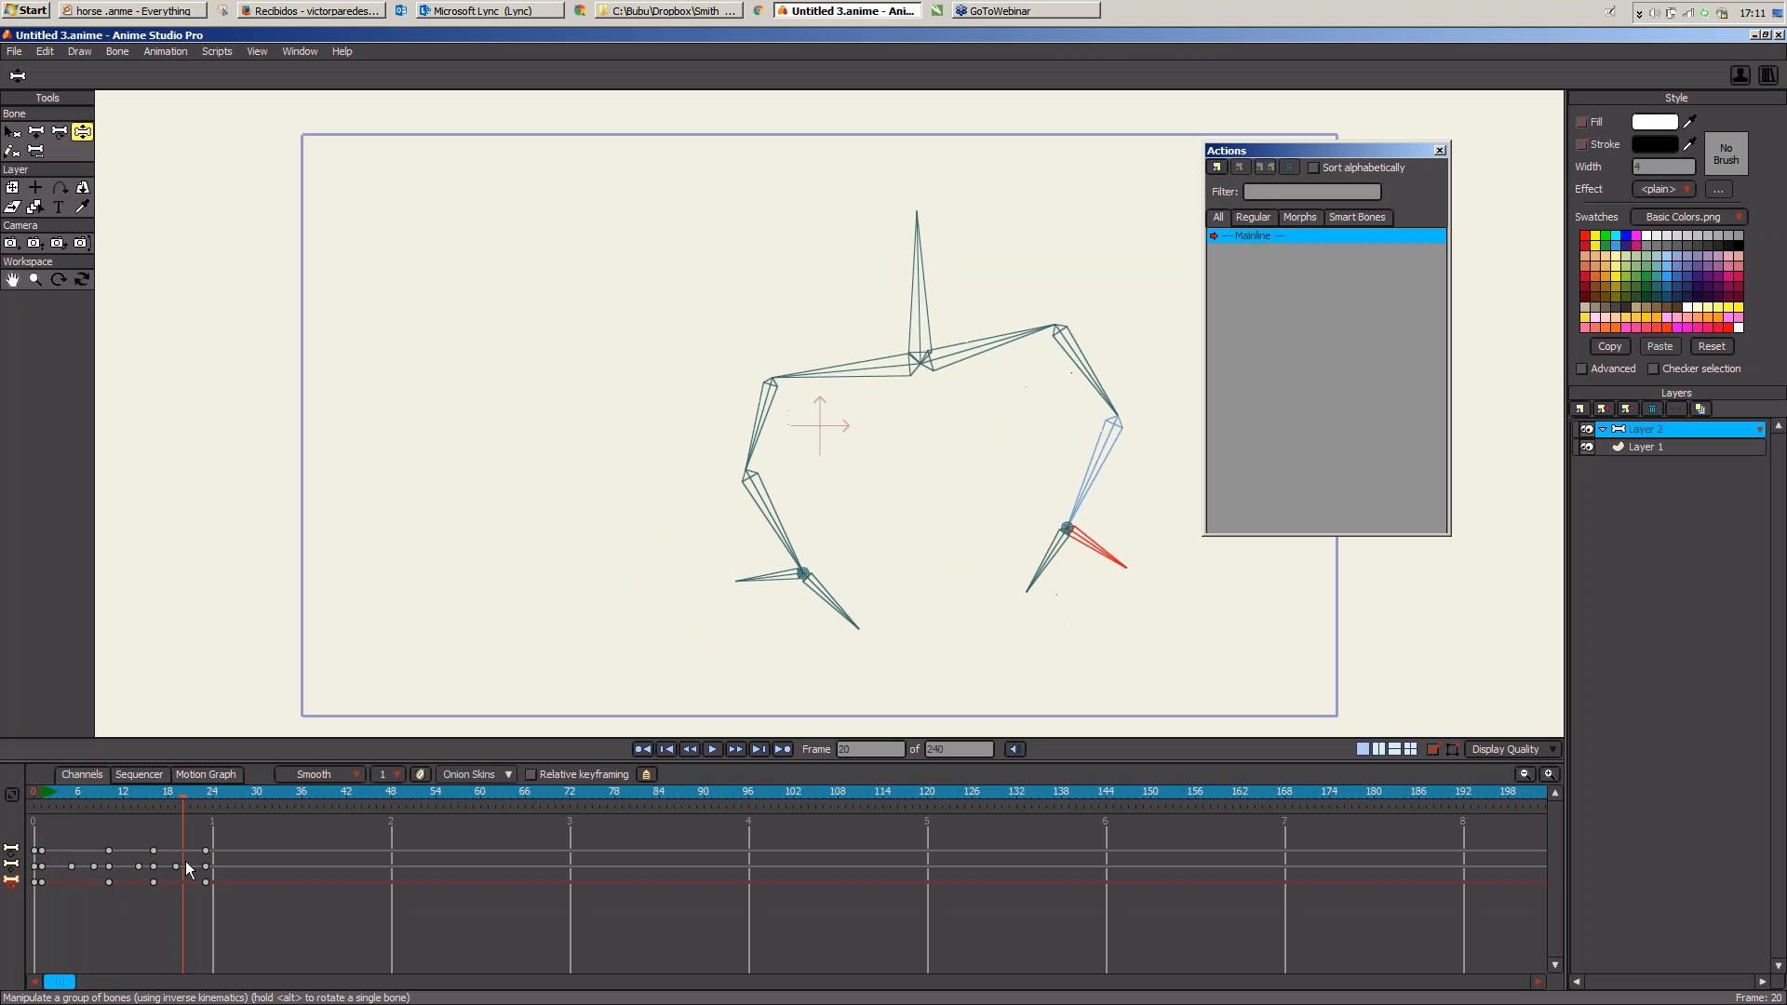
Step: Tilt the right foot's toe up at frame 23, rotate it down at frame 26, and preview the step
{"action": "left_click", "coordinate": [204, 799]}
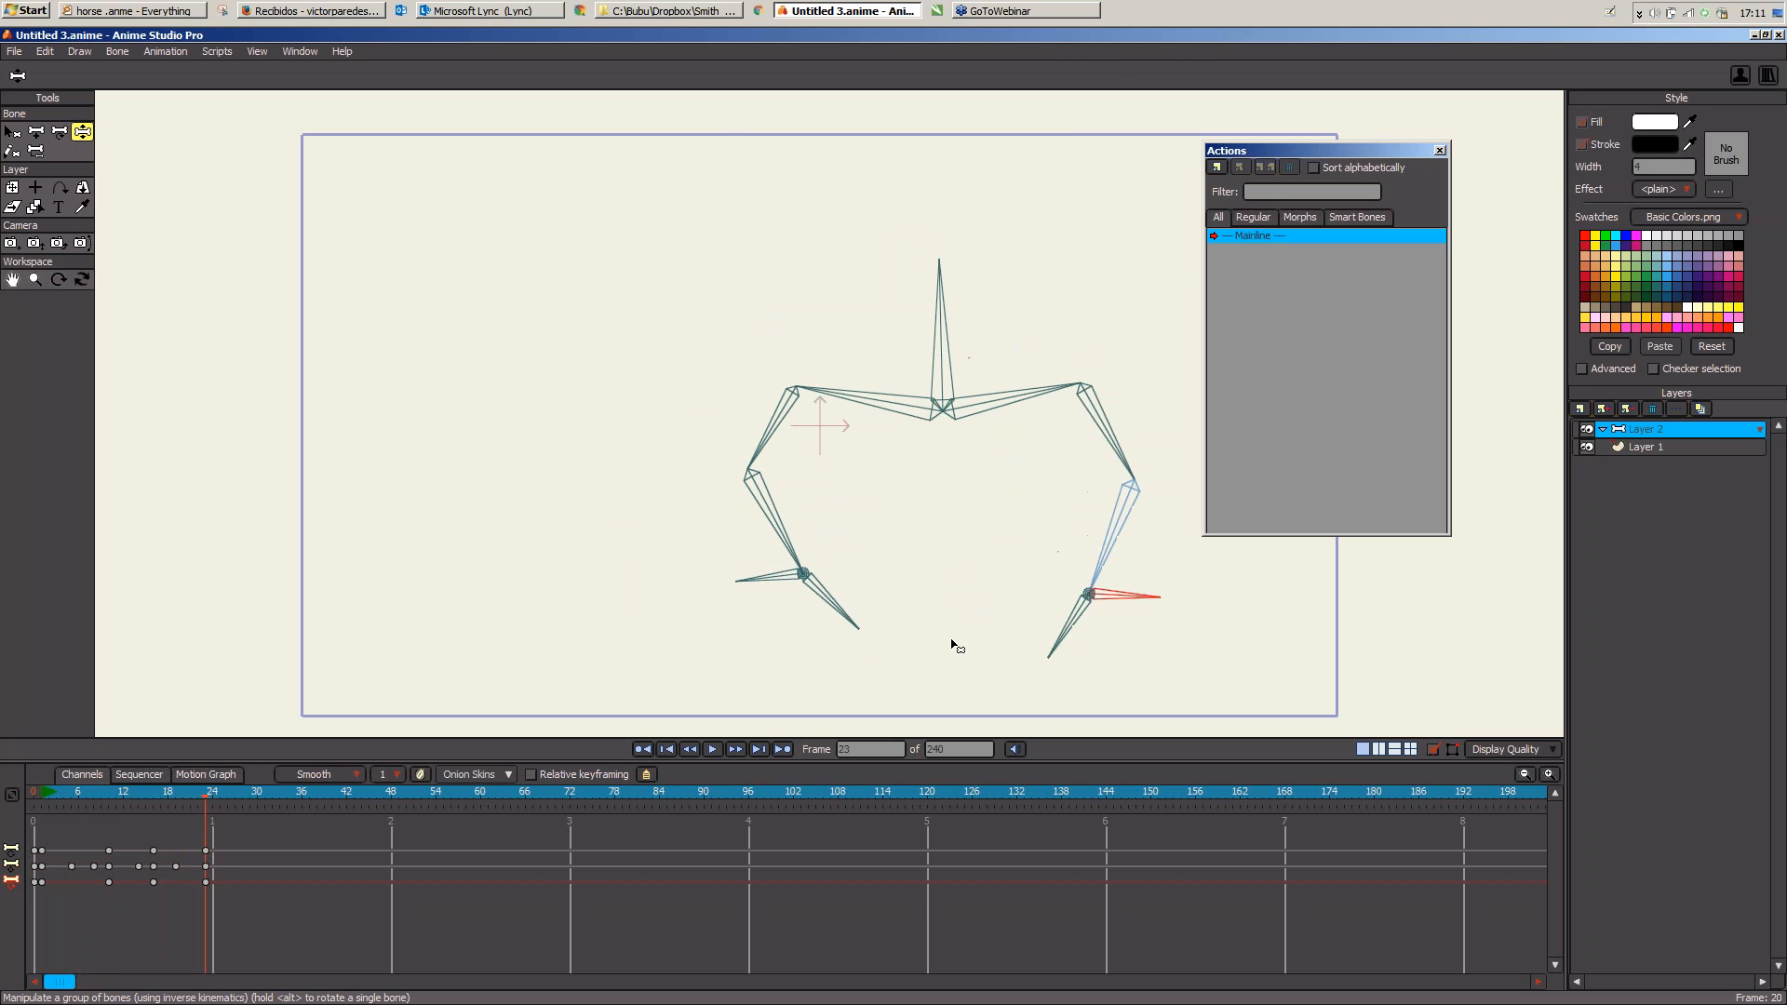
{"action": "left_click_drag", "start_coordinate": [1165, 602], "coordinate": [1165, 572]}
{"action": "left_click_drag", "start_coordinate": [219, 793], "coordinate": [228, 793]}
{"action": "left_click_drag", "start_coordinate": [1167, 582], "coordinate": [1171, 618]}
{"action": "left_click", "coordinate": [52, 795]}
{"action": "left_click_drag", "start_coordinate": [52, 795], "coordinate": [190, 808]}
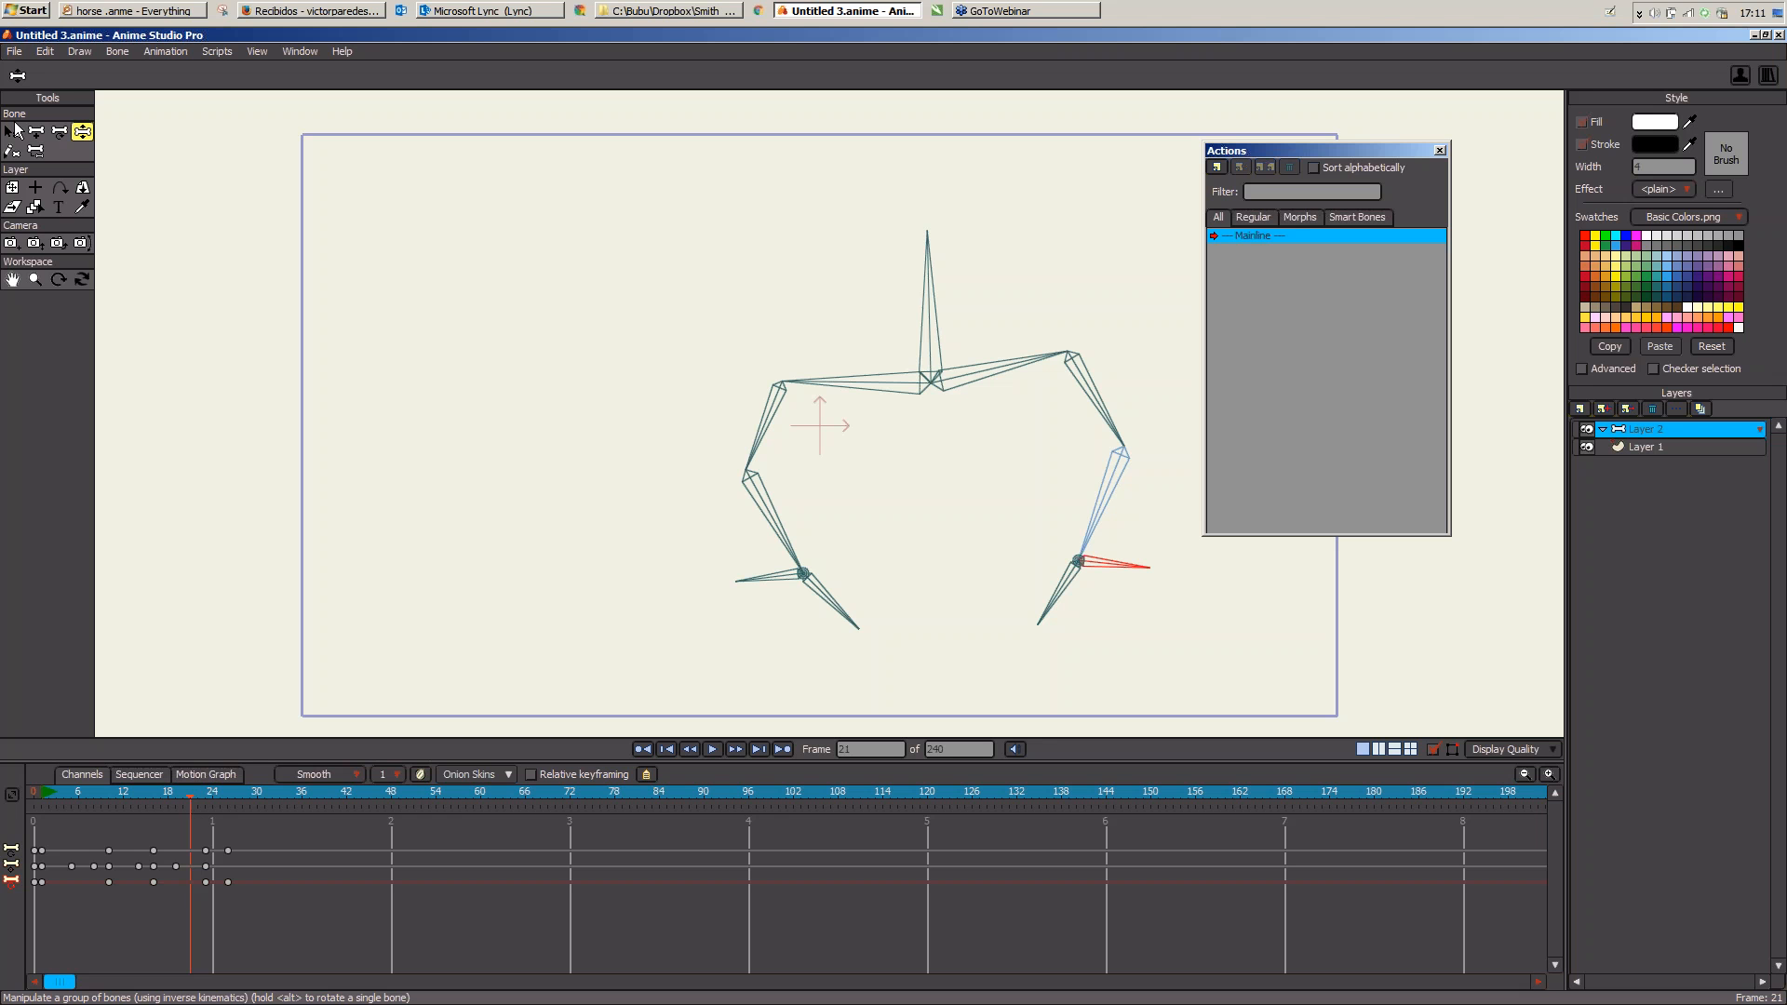
Step: Switch to bone selection and open the bone constraints of the leg rig
{"action": "key", "text": "b"}
{"action": "mouse_move", "coordinate": [835, 505]}
{"action": "left_mouse_down"}
{"action": "mouse_move", "coordinate": [762, 510]}
{"action": "mouse_move", "coordinate": [838, 491]}
{"action": "mouse_move", "coordinate": [819, 347]}
{"action": "mouse_move", "coordinate": [838, 506]}
{"action": "left_mouse_up"}
{"action": "left_click", "coordinate": [103, 76]}
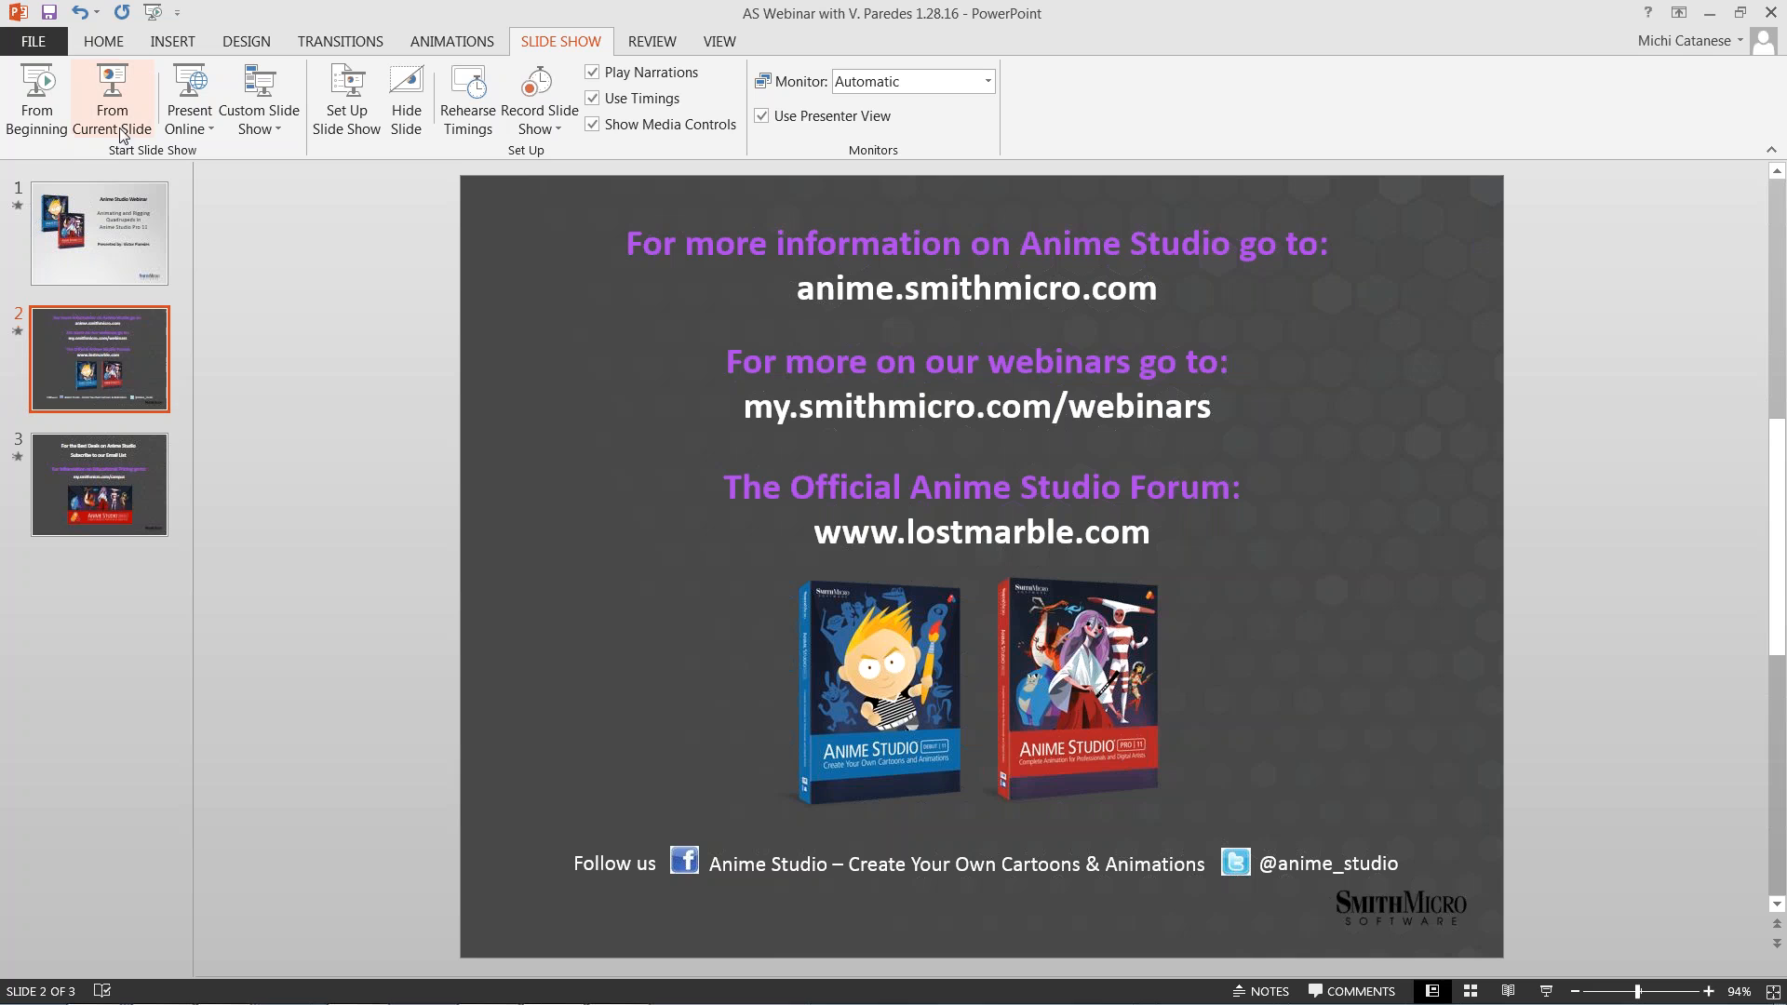
Step: In PowerPoint, start the slide show from slide 2, the Anime Studio information slide
{"action": "left_click", "coordinate": [121, 131]}
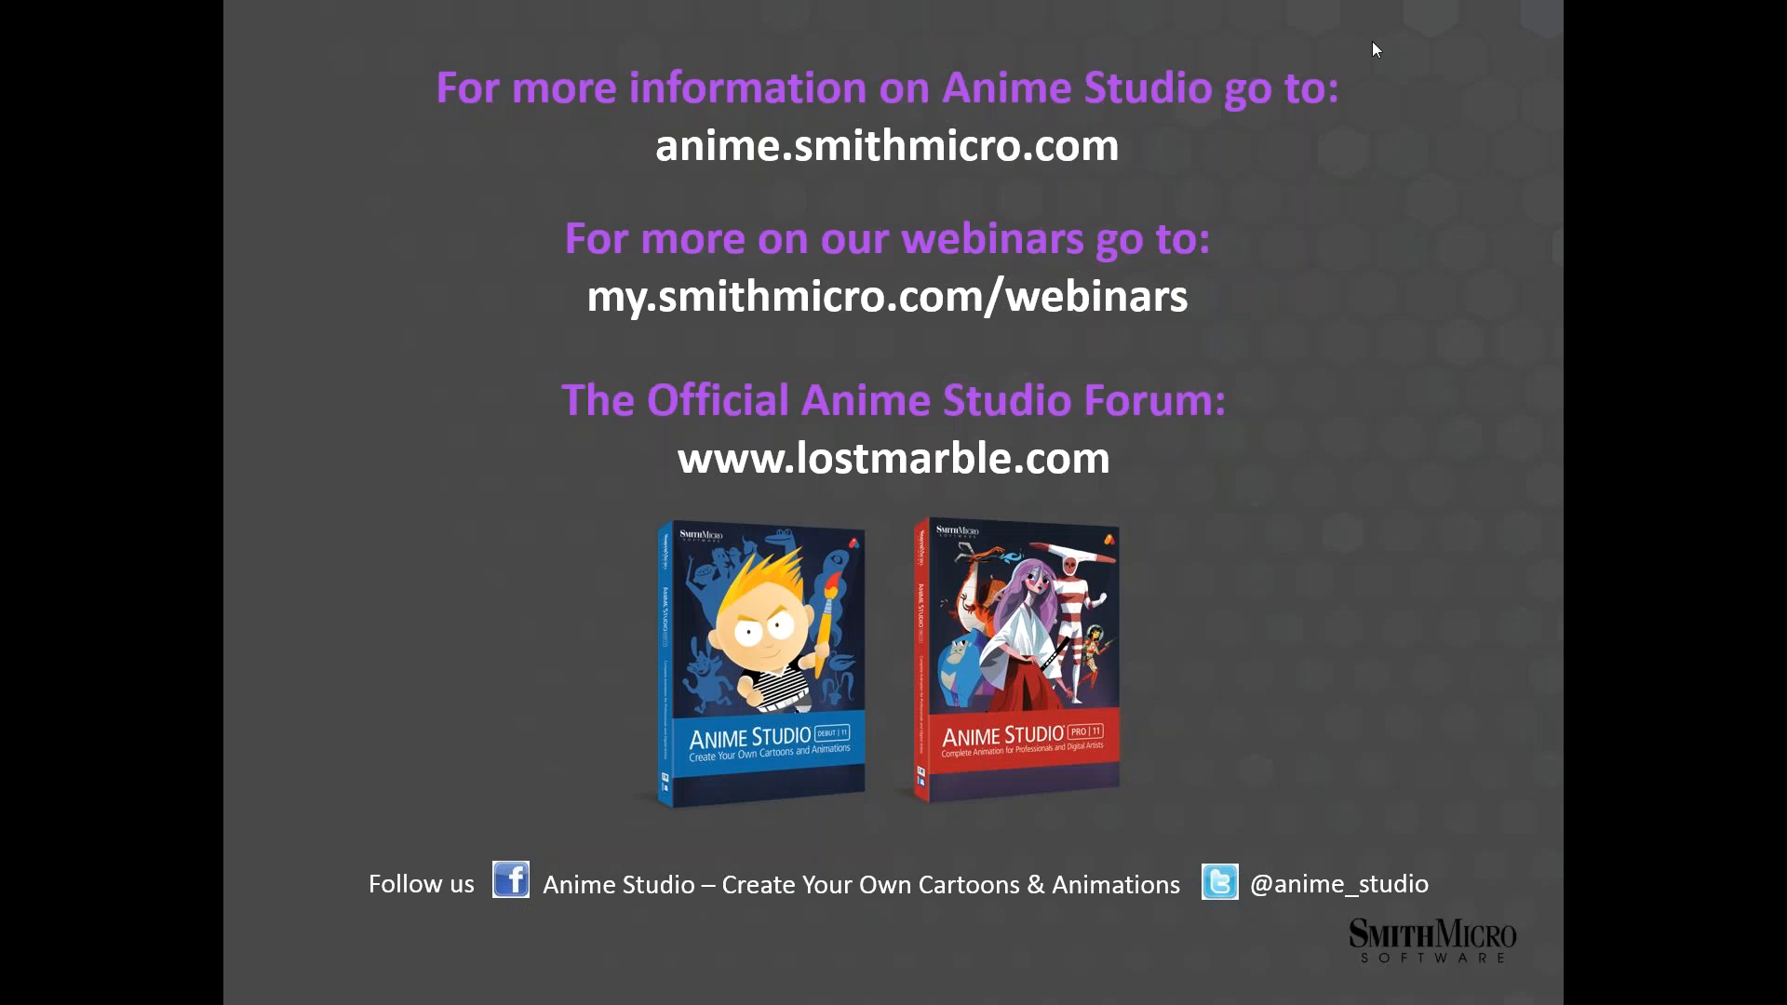